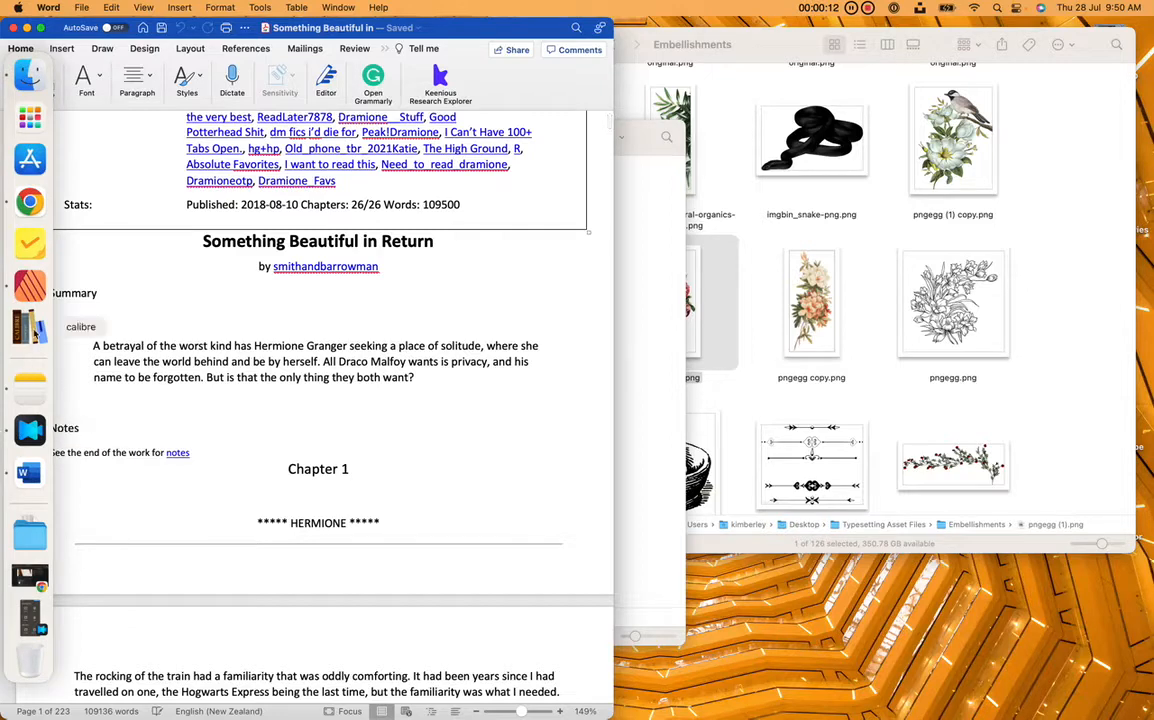
- In Affinity Publisher, create an A5 press-ready document with 100 facing pages, 10 mm inner margin, 15 mm other margins and 3 mm bleed
click(31, 289)
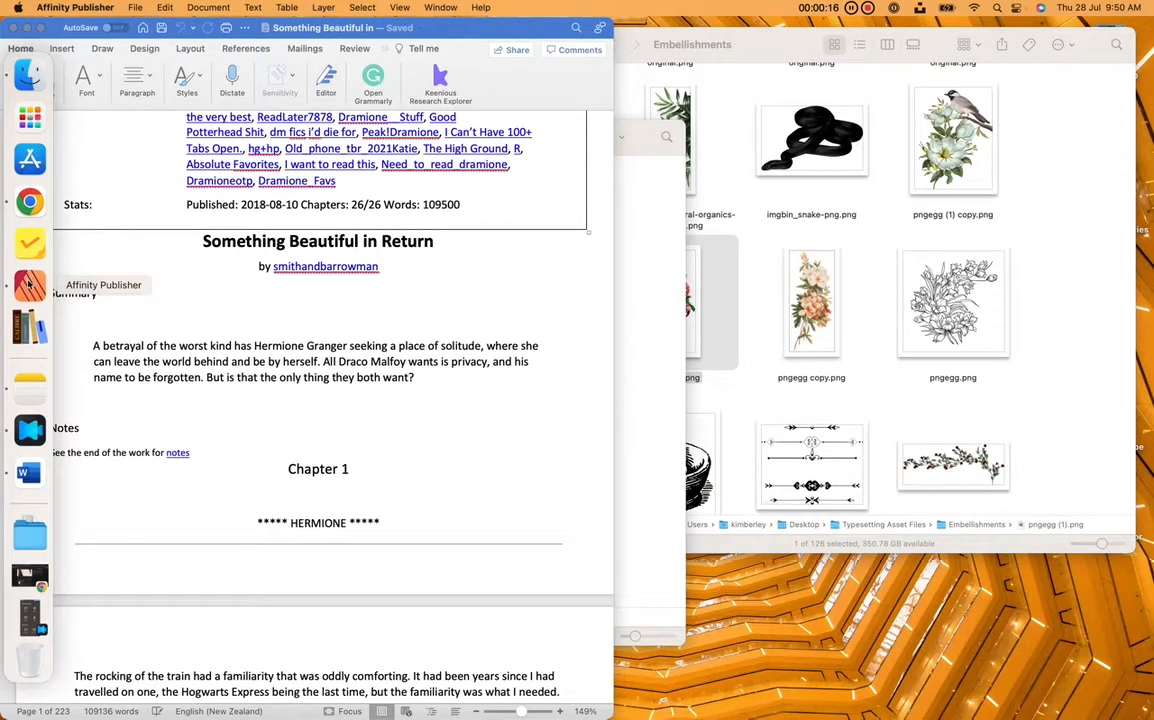
click(134, 8)
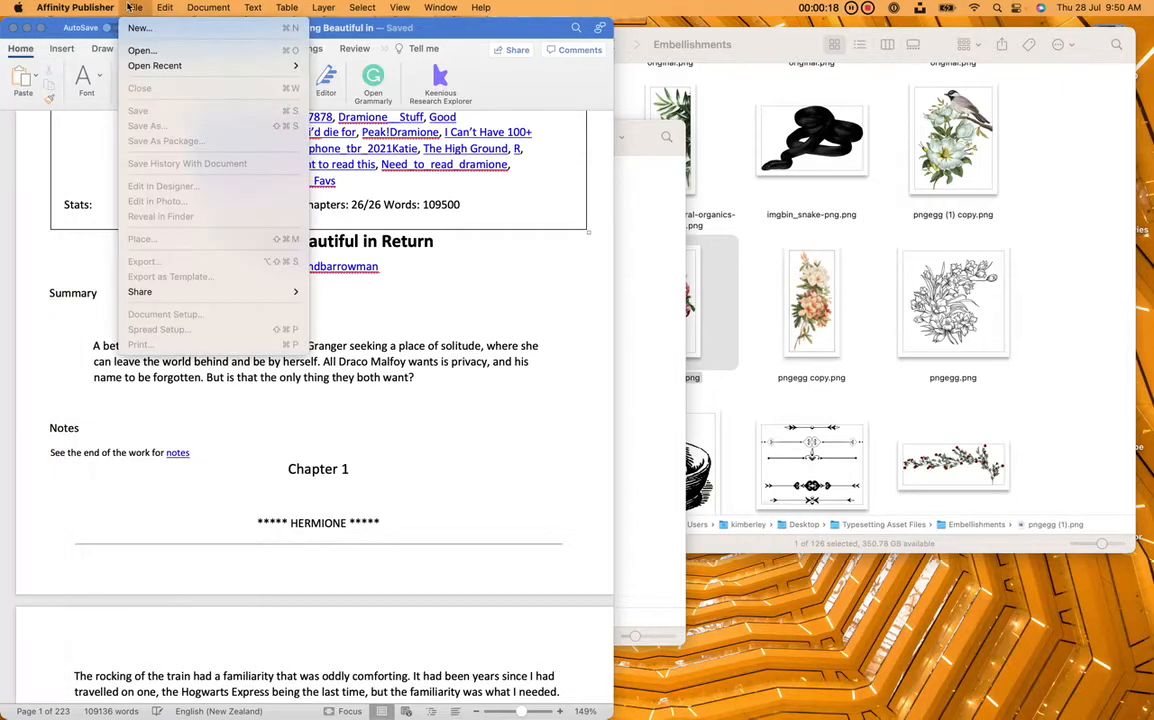
click(138, 30)
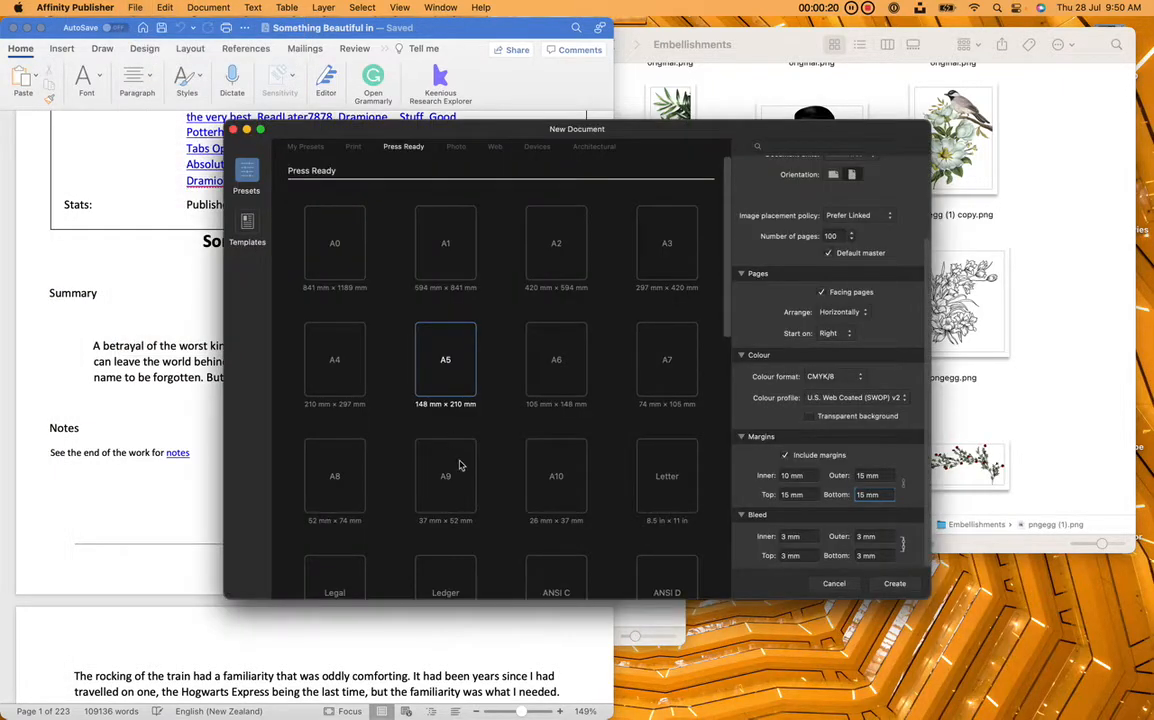
scroll(867, 222, up, 5)
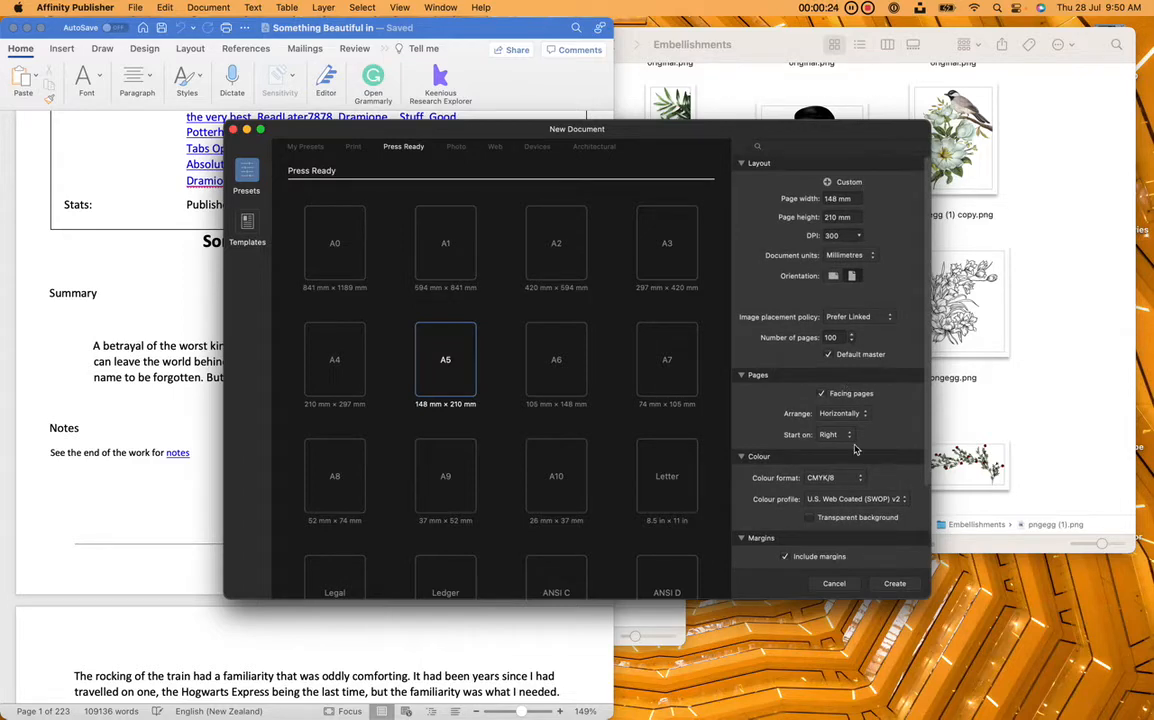
scroll(855, 205, down, 1)
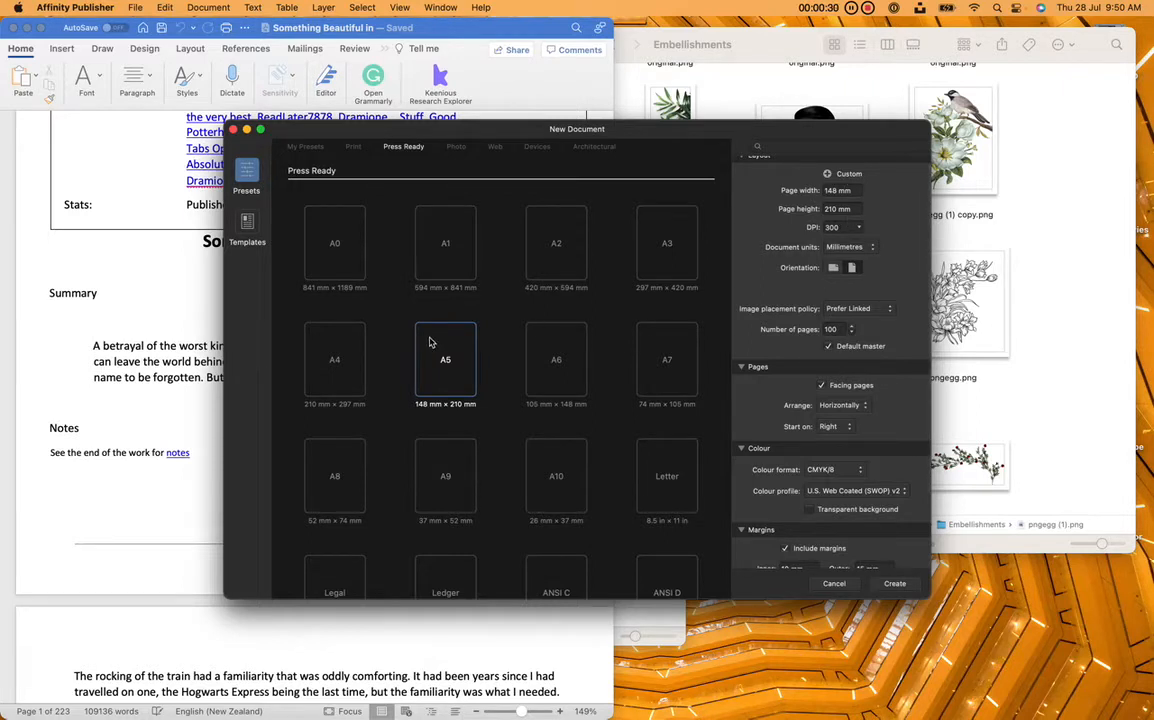
scroll(451, 533, up, 3)
scroll(842, 397, down, 3)
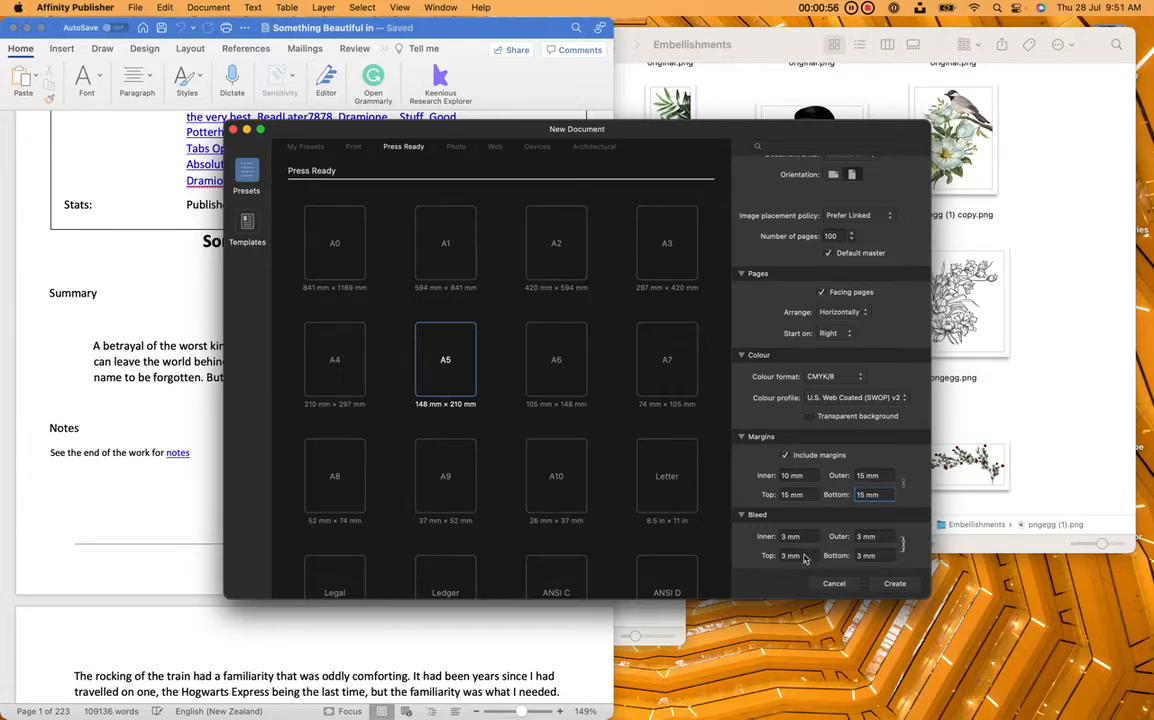
click(893, 584)
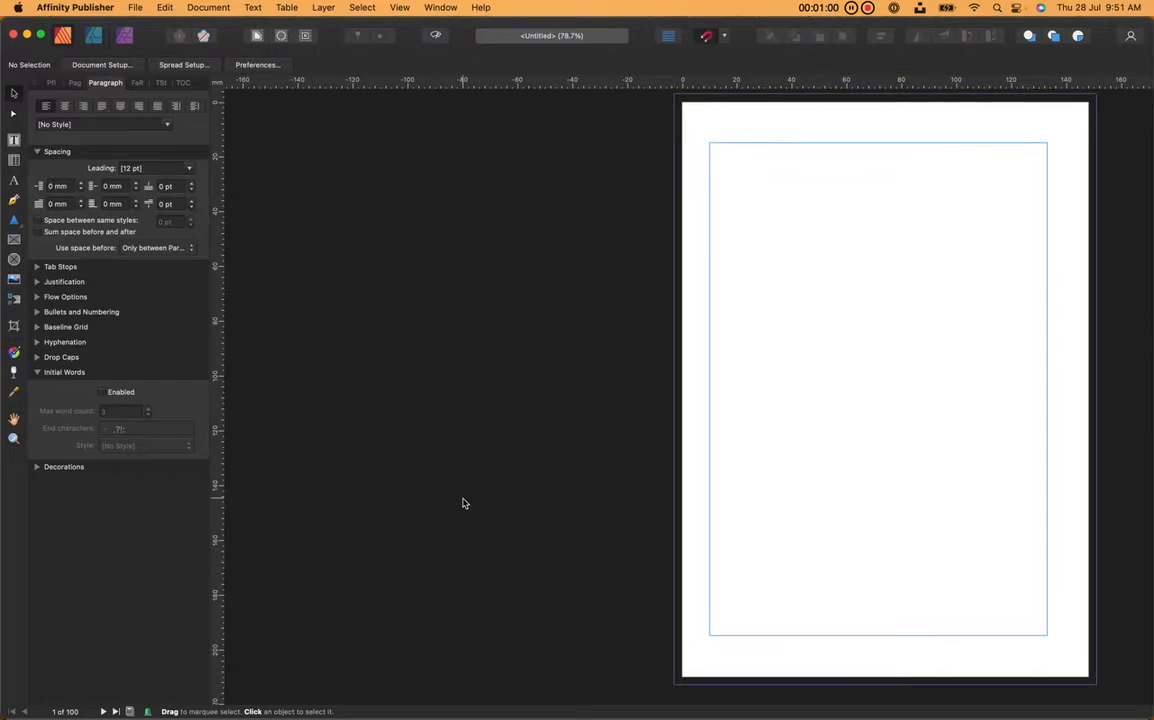
- Show the document's page thumbnails and open the Master A spread for editing
scroll(463, 503, down, 10)
scroll(463, 503, down, 3)
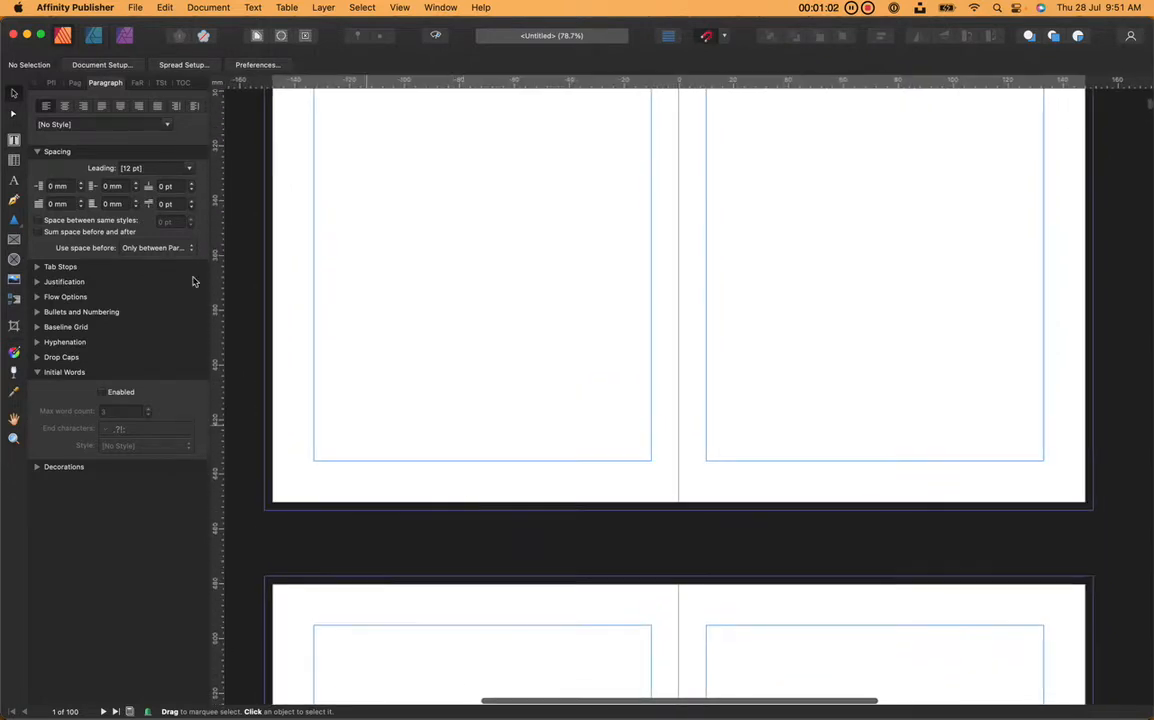
click(74, 82)
scroll(492, 313, up, 6)
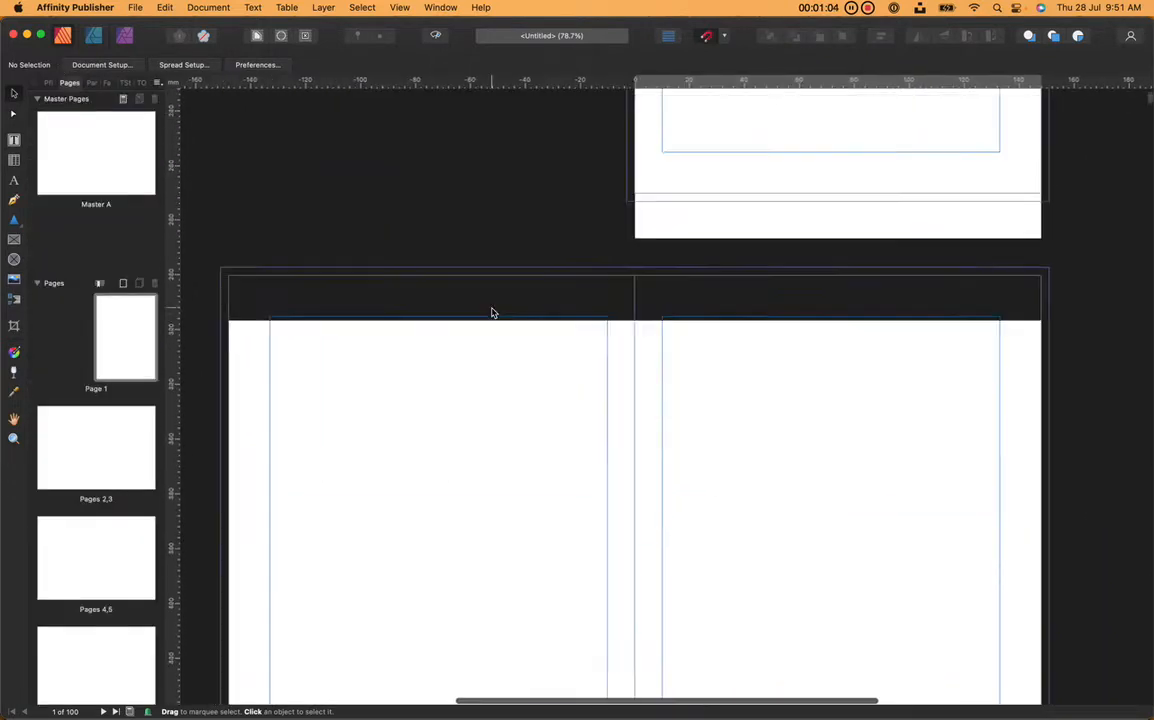
scroll(492, 313, up, 3)
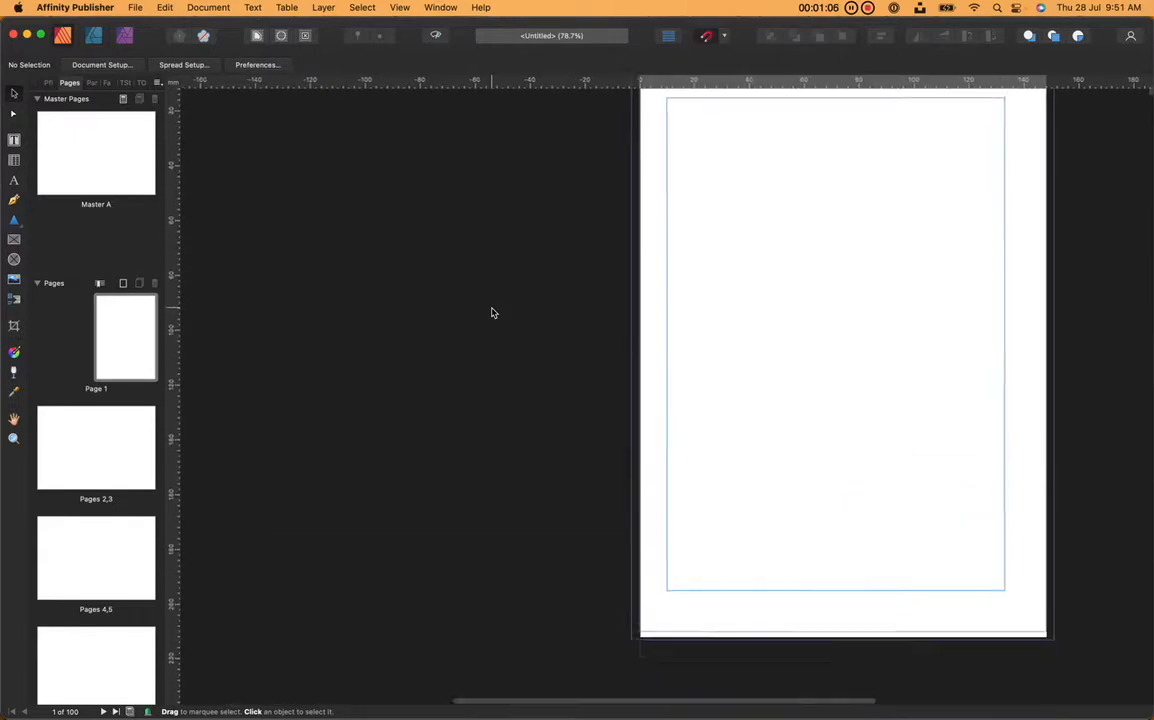
double_click(127, 168)
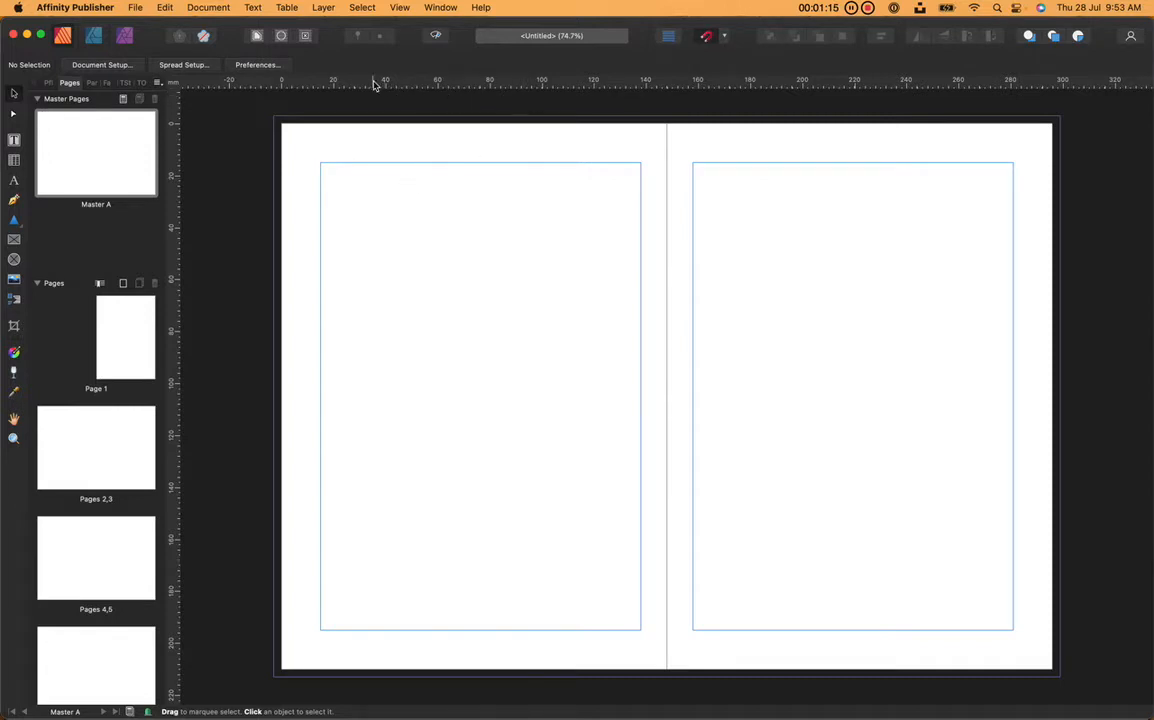
- Hide the rulers and show them again
click(399, 7)
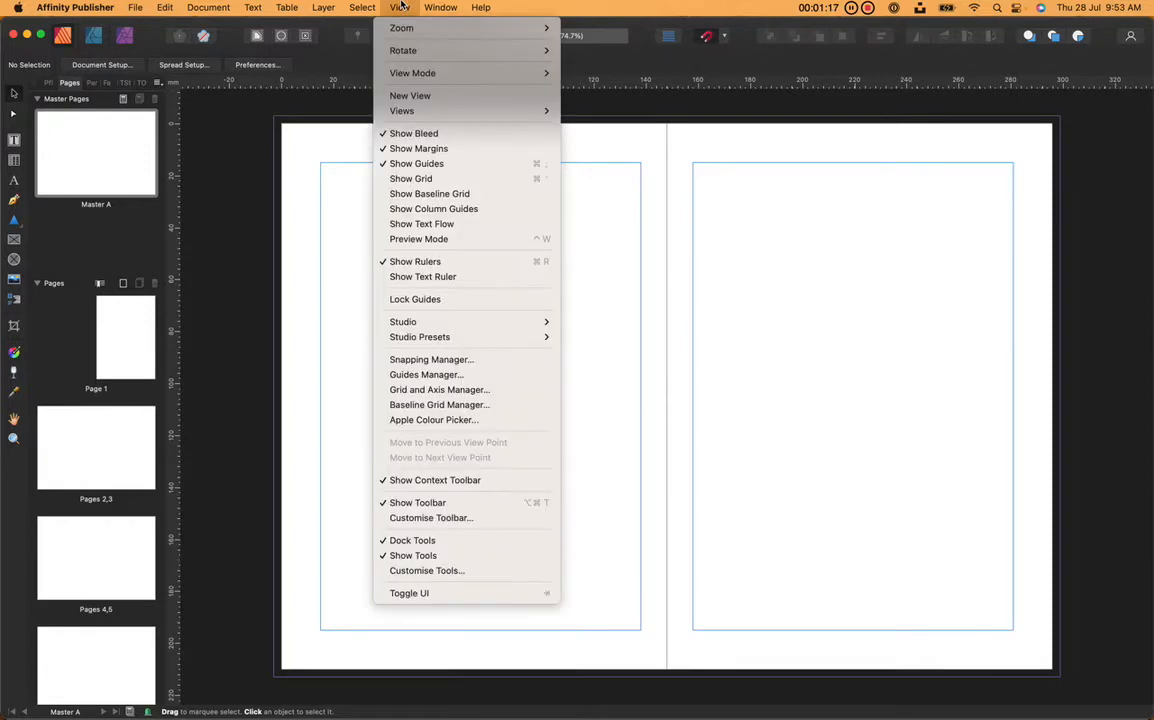
click(404, 263)
click(399, 7)
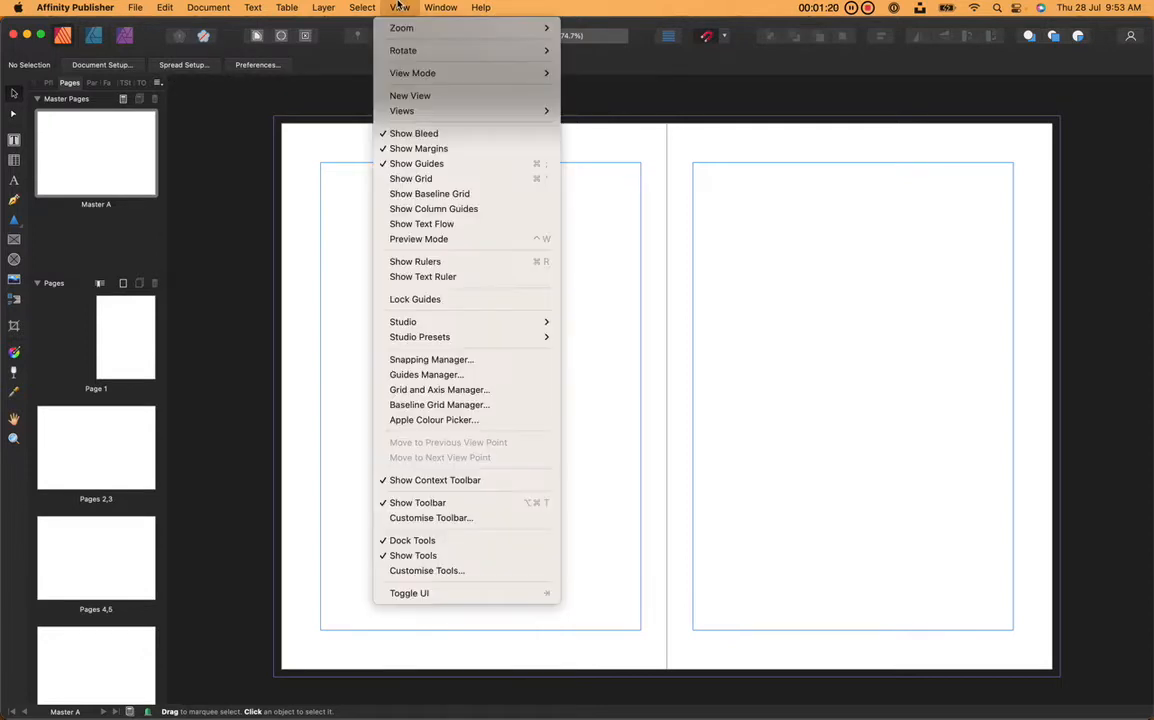
click(404, 260)
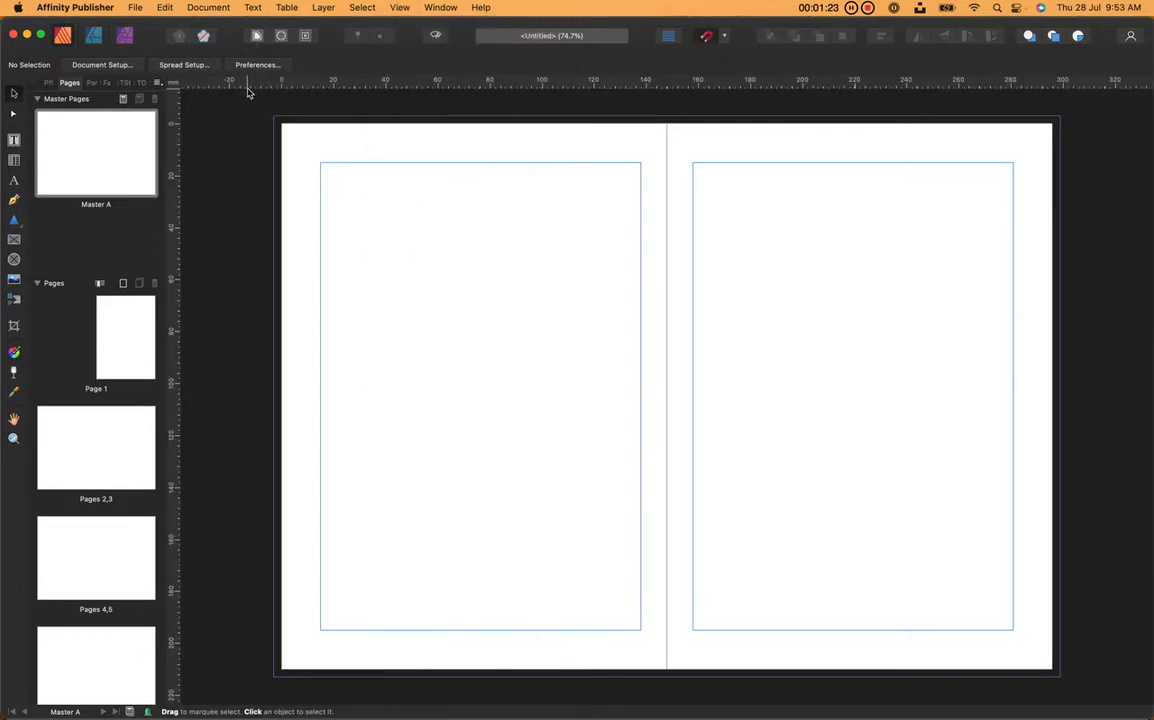
- Place outer guides on the master spread: horizontal at about 9 mm and 202 mm, vertical at about 9 mm and 288 mm
drag(249, 90, 305, 144)
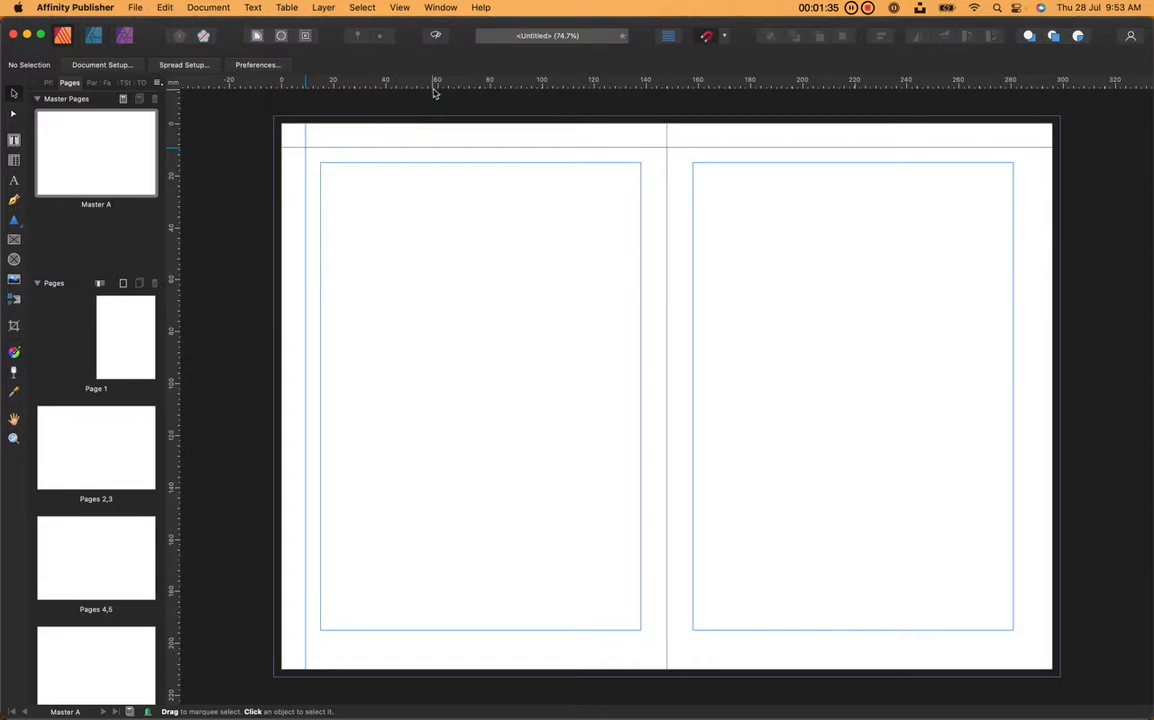
drag(435, 91, 373, 649)
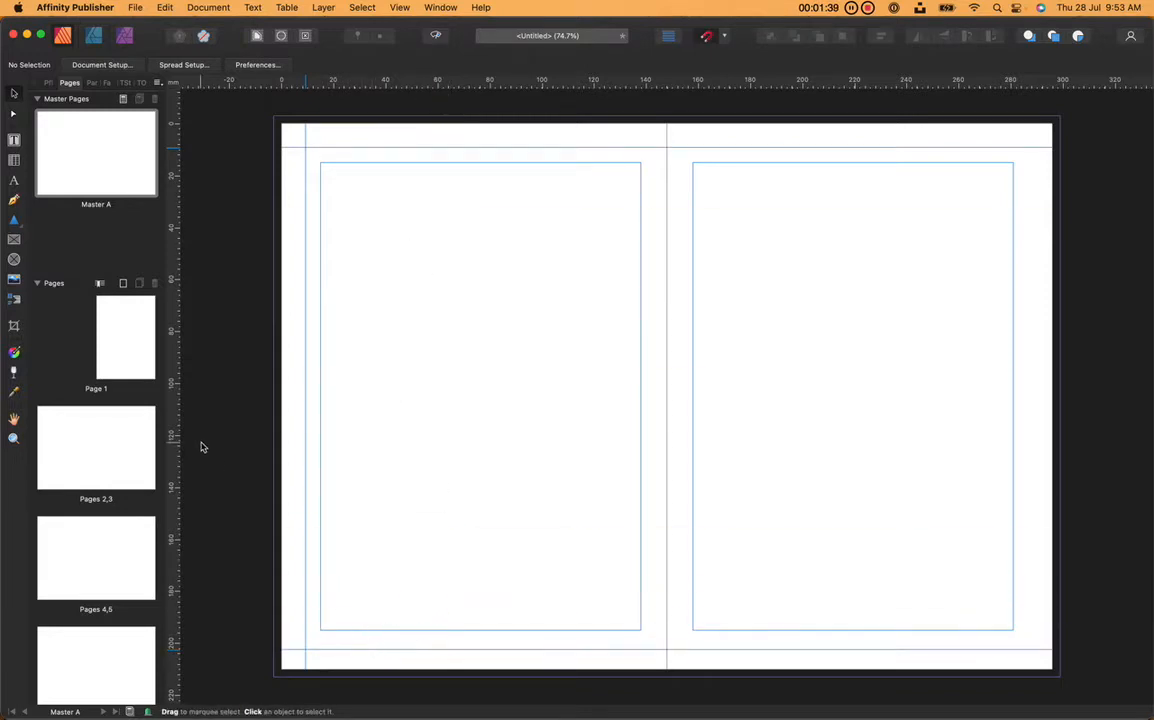
drag(172, 400, 1031, 361)
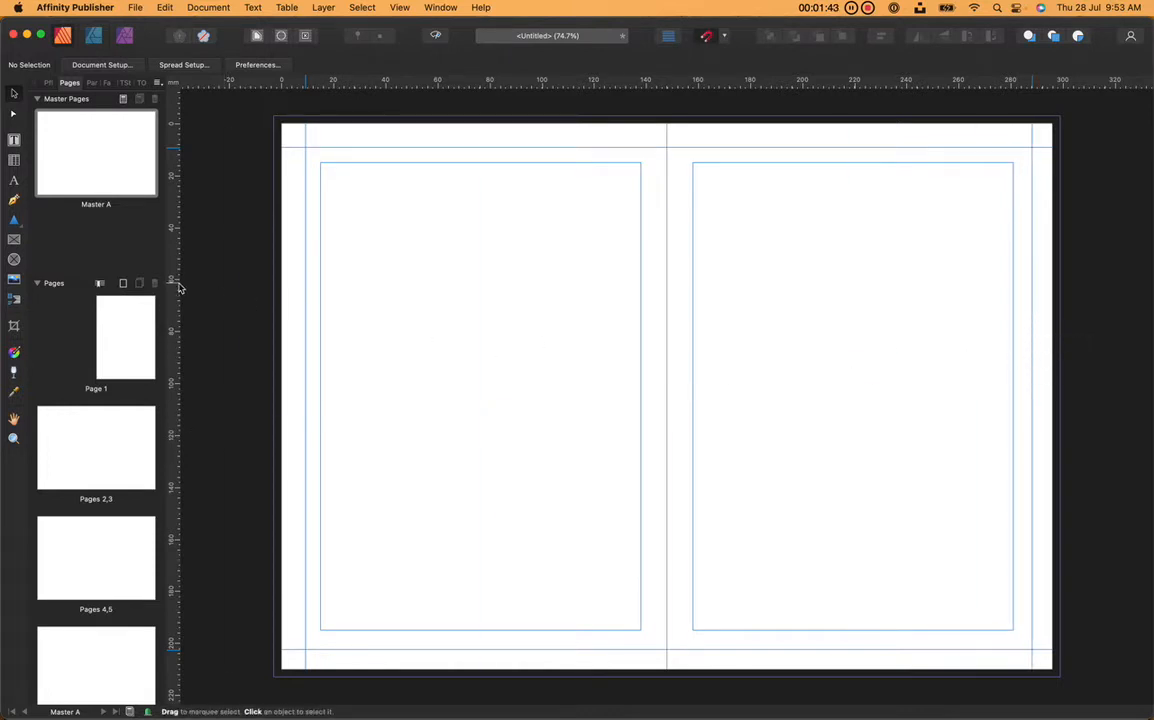
- Place two vertical guides on either side of the master spread's spine, at about 146 mm and 150 mm
drag(178, 286, 662, 307)
scroll(645, 158, up, 10)
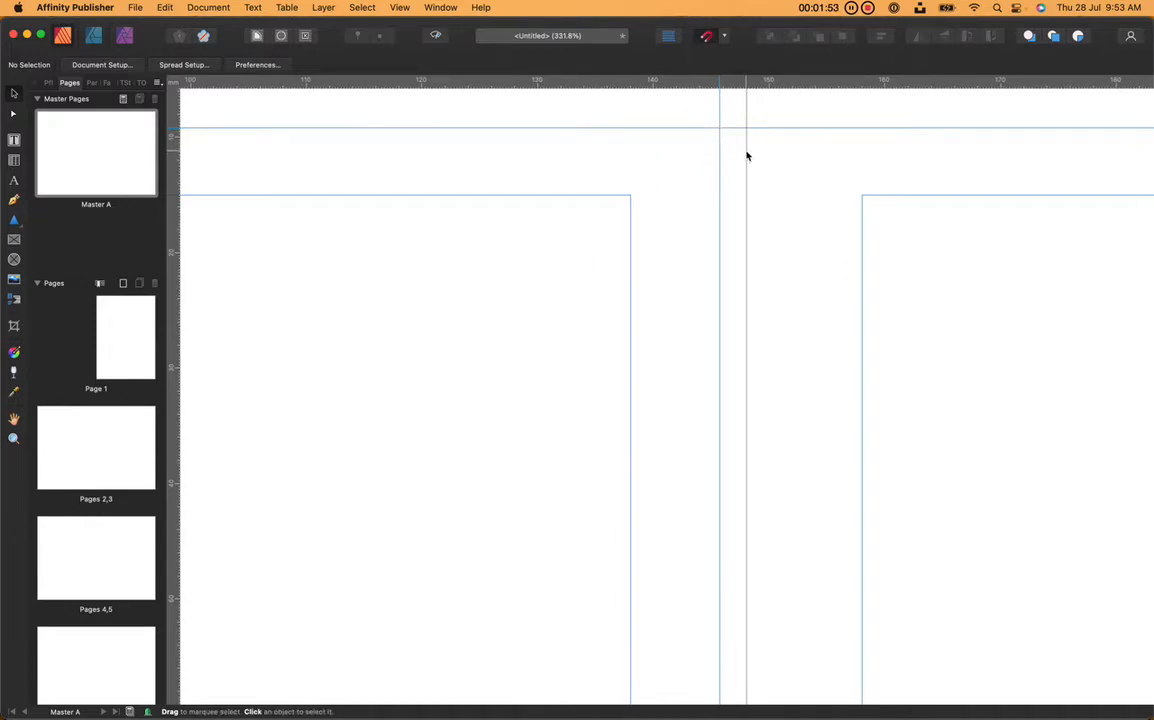
drag(720, 153, 723, 153)
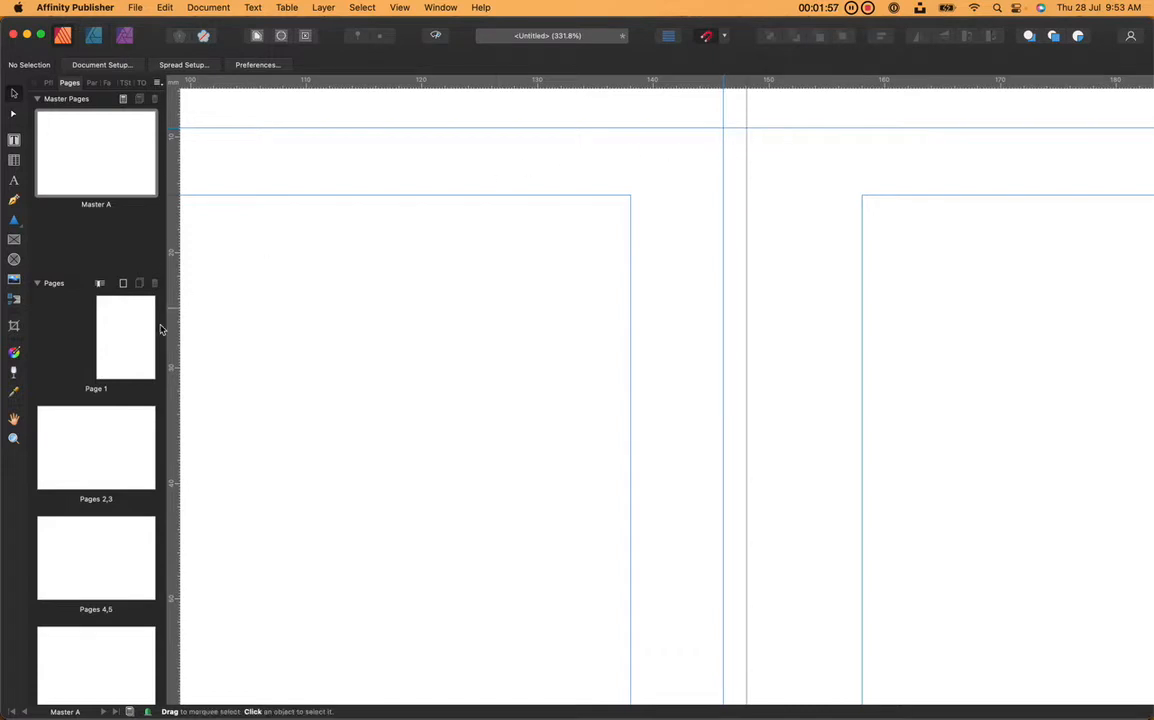
drag(179, 293, 769, 222)
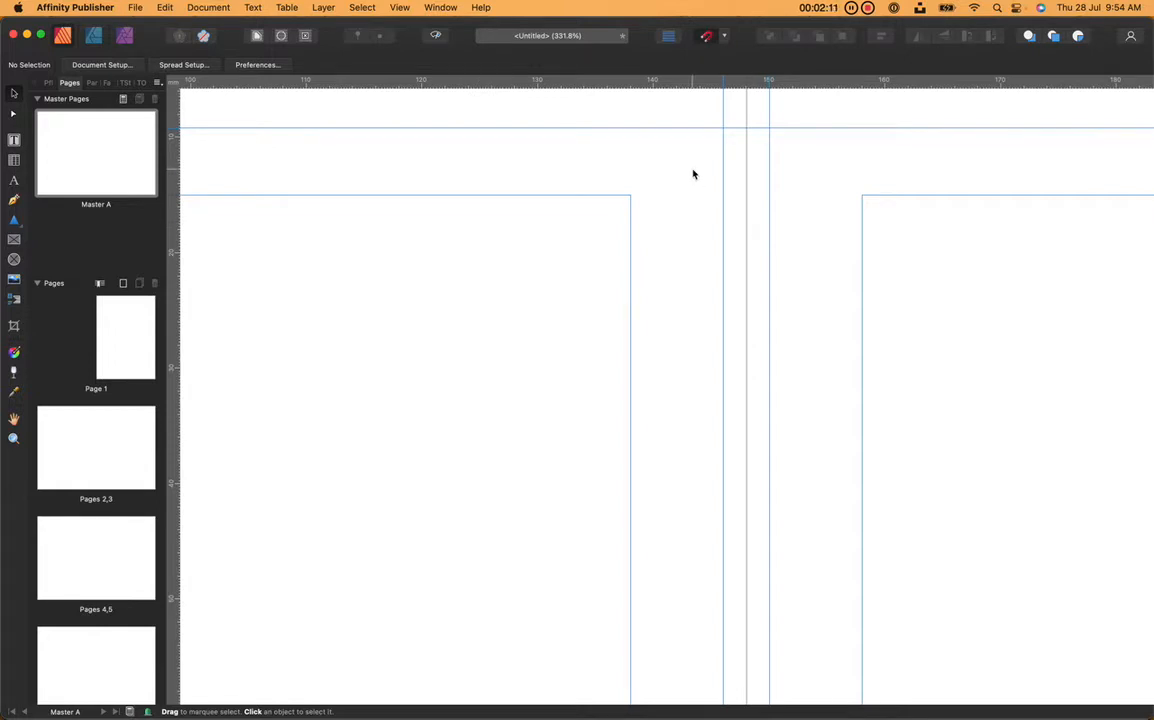
scroll(693, 175, down, 10)
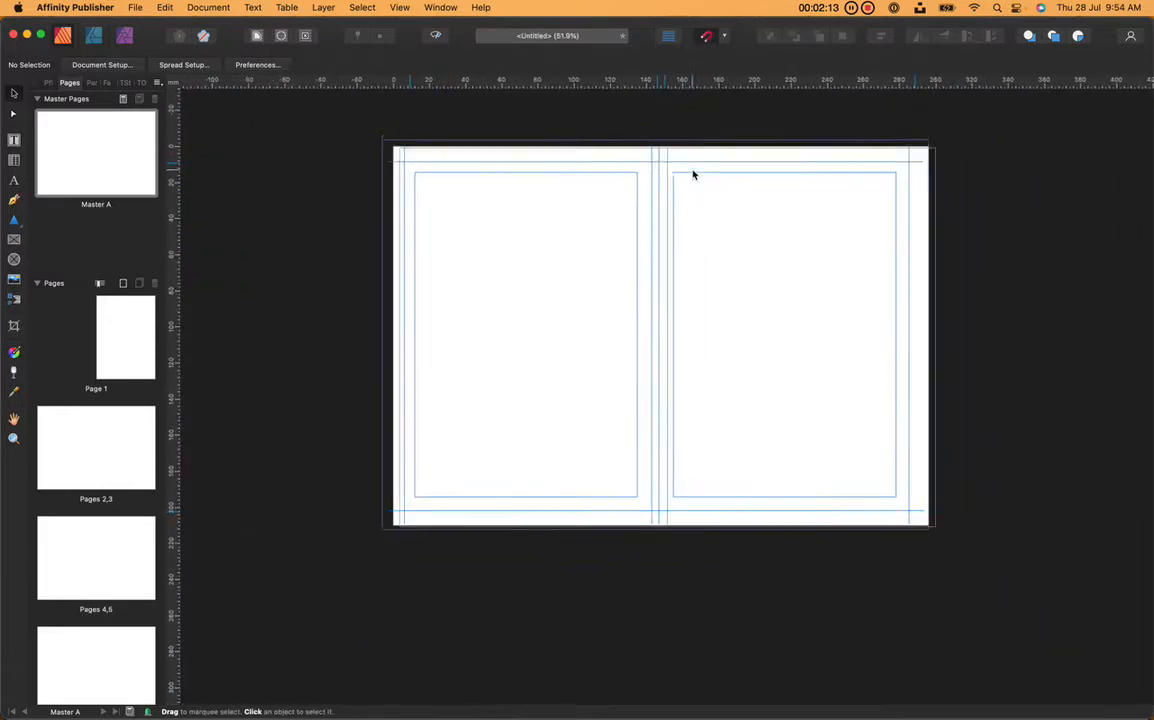
scroll(693, 175, down, 1)
scroll(693, 175, up, 2)
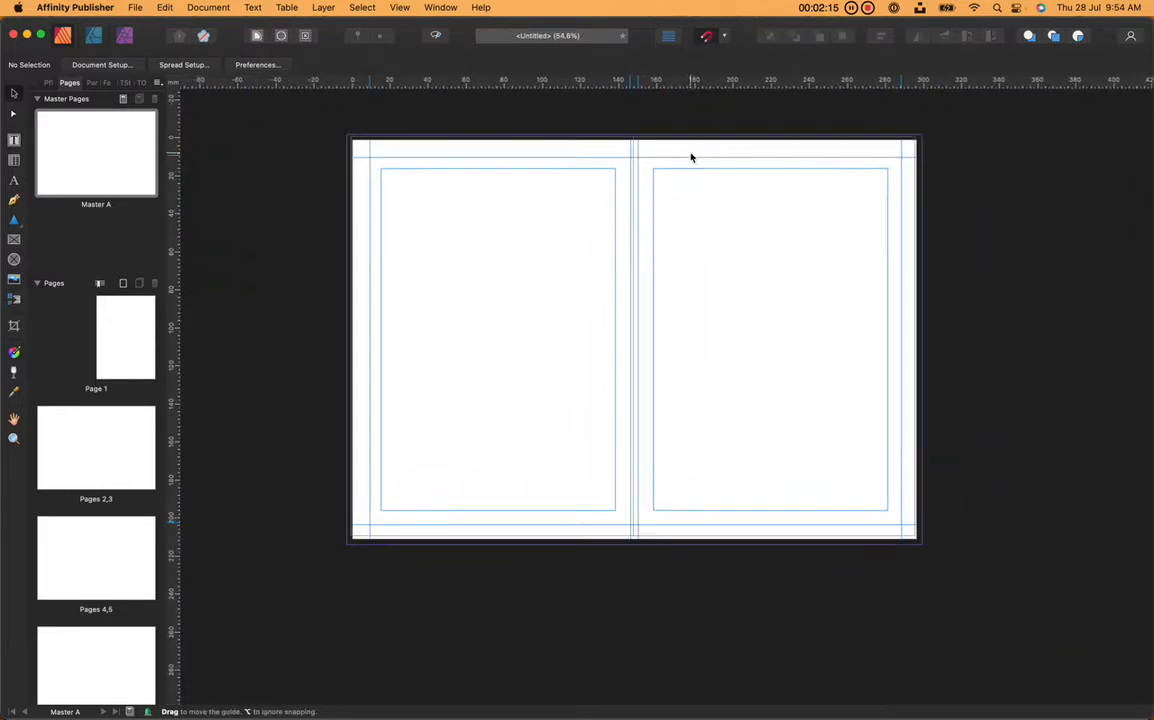
scroll(690, 157, up, 3)
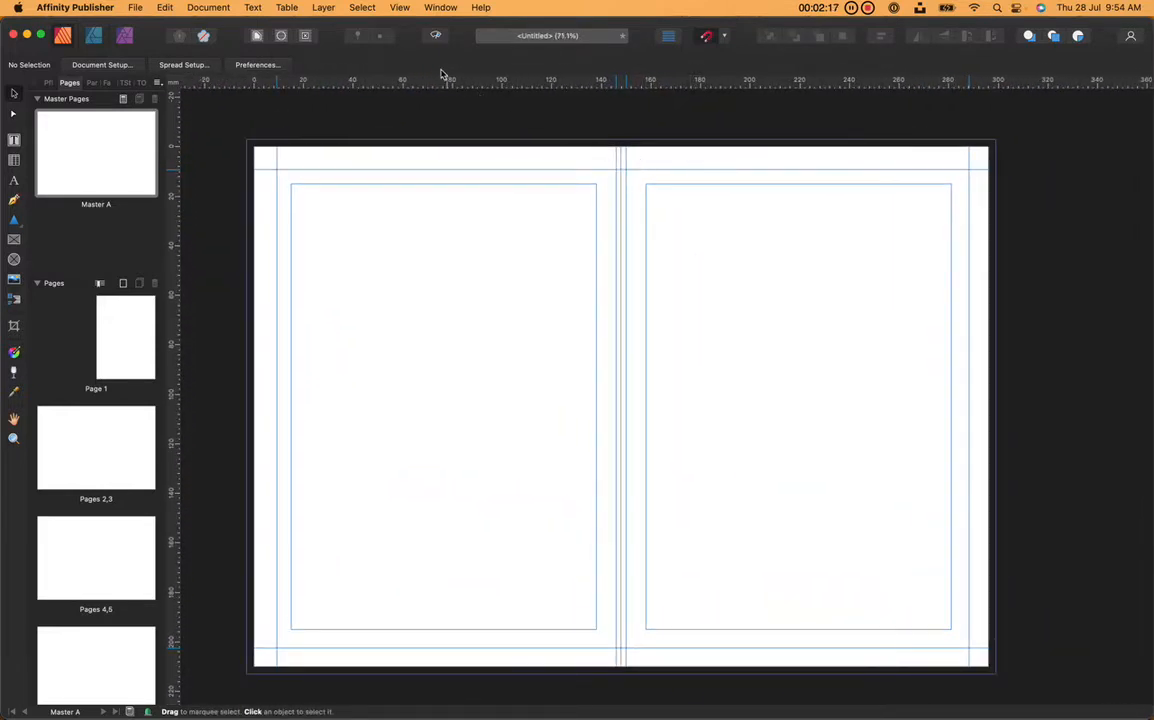
- Examine how the master's guides carry over to the pages 2,3 spread
click(391, 6)
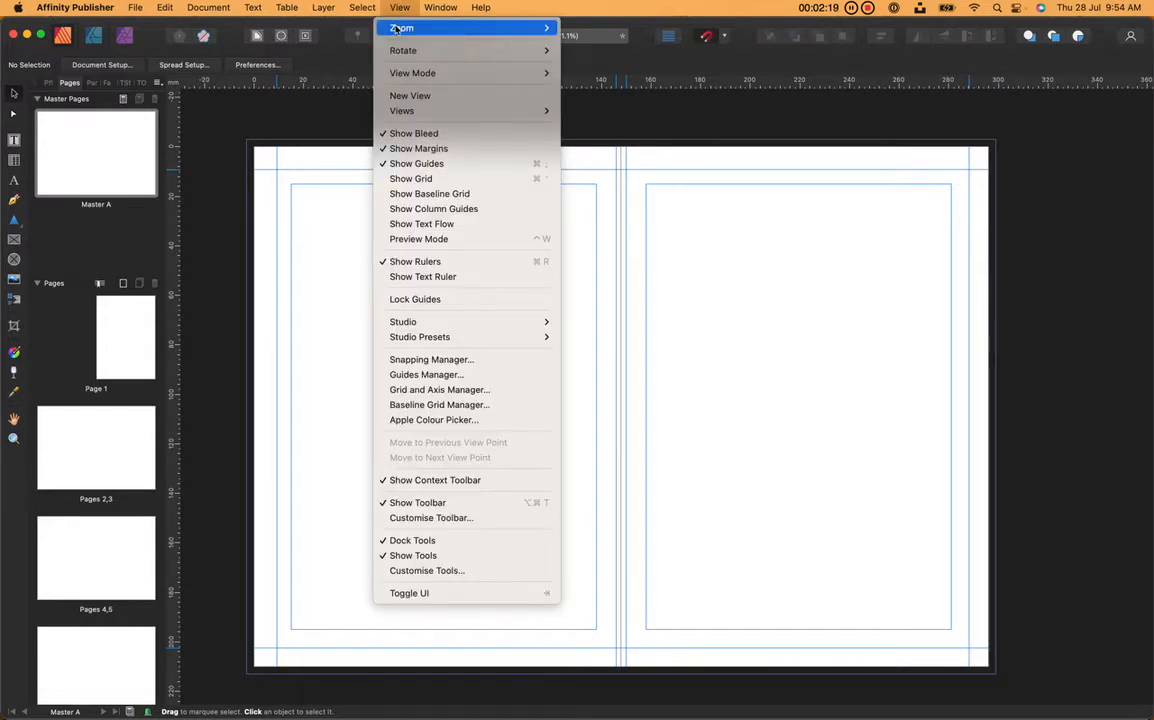
click(253, 231)
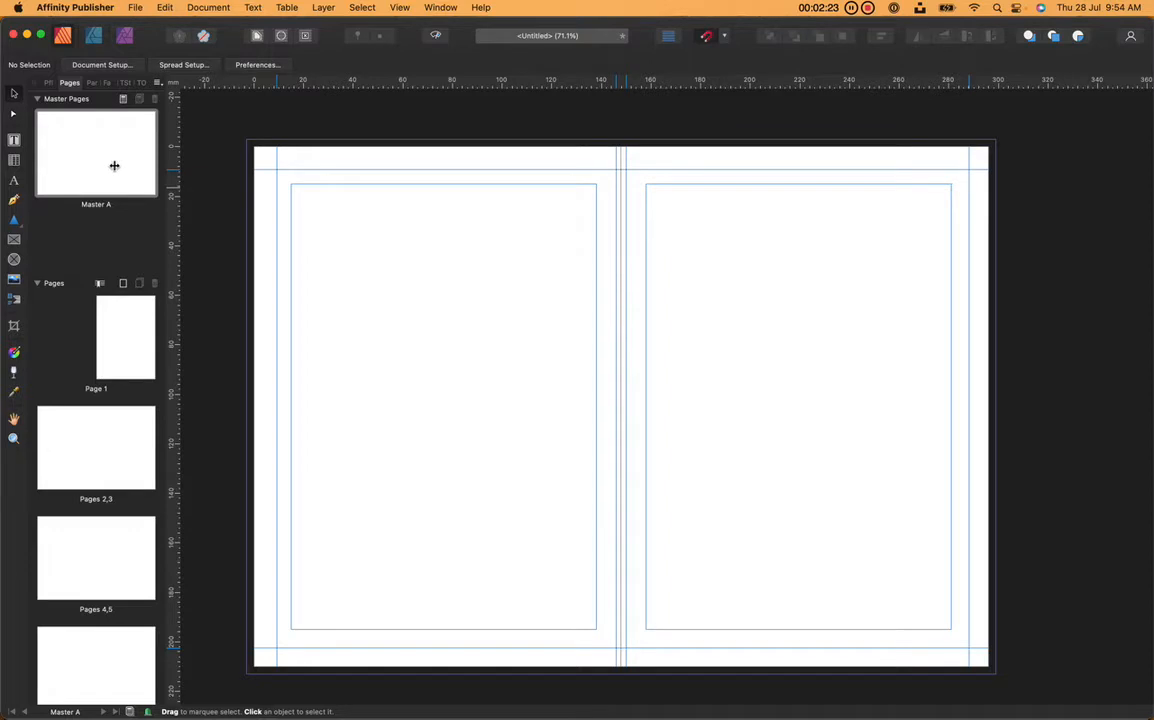
click(81, 462)
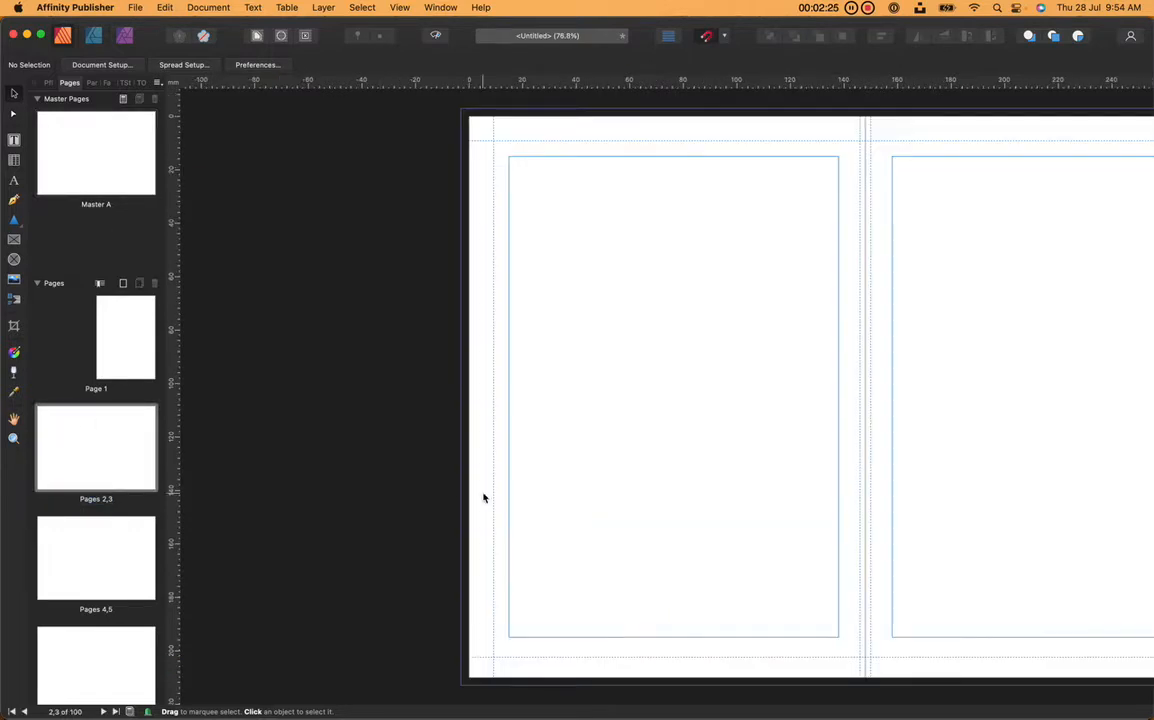
scroll(484, 495, up, 5)
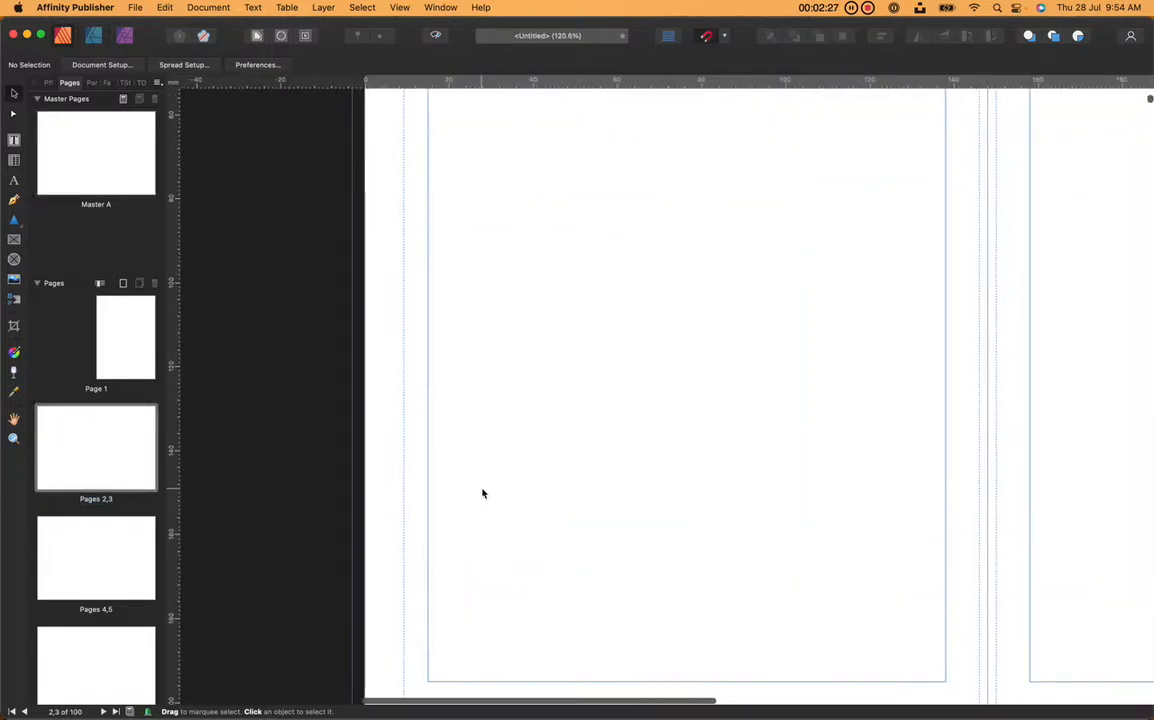
scroll(482, 493, down, 4)
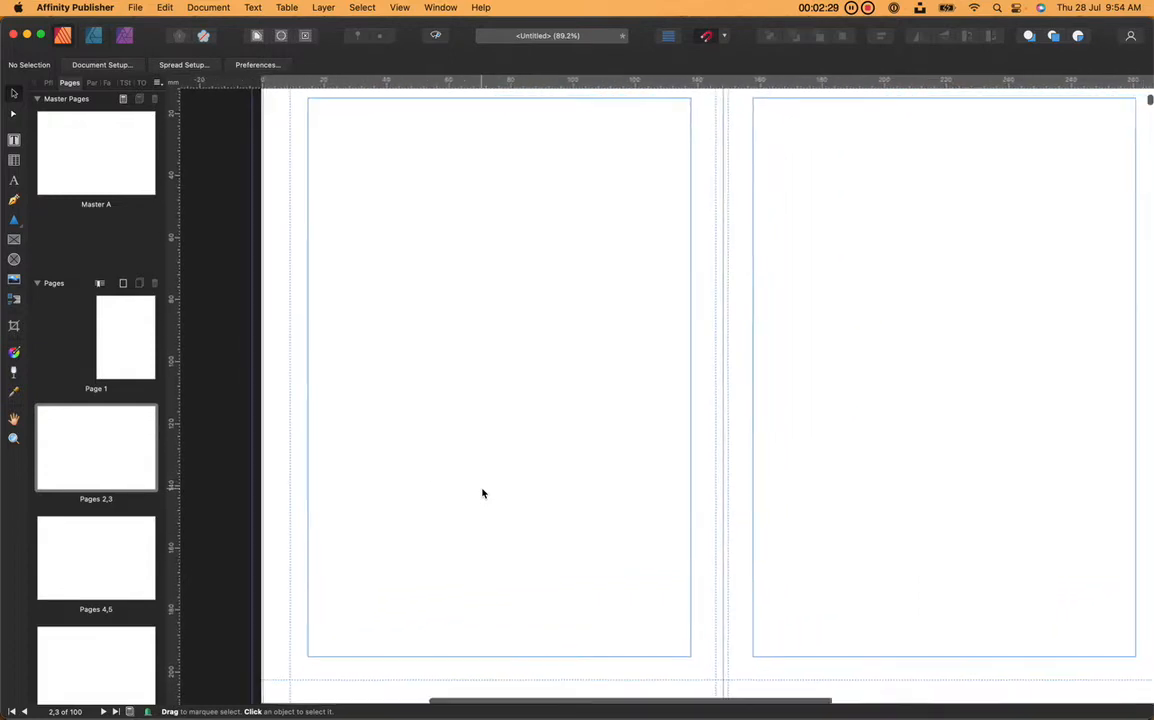
scroll(482, 492, up, 3)
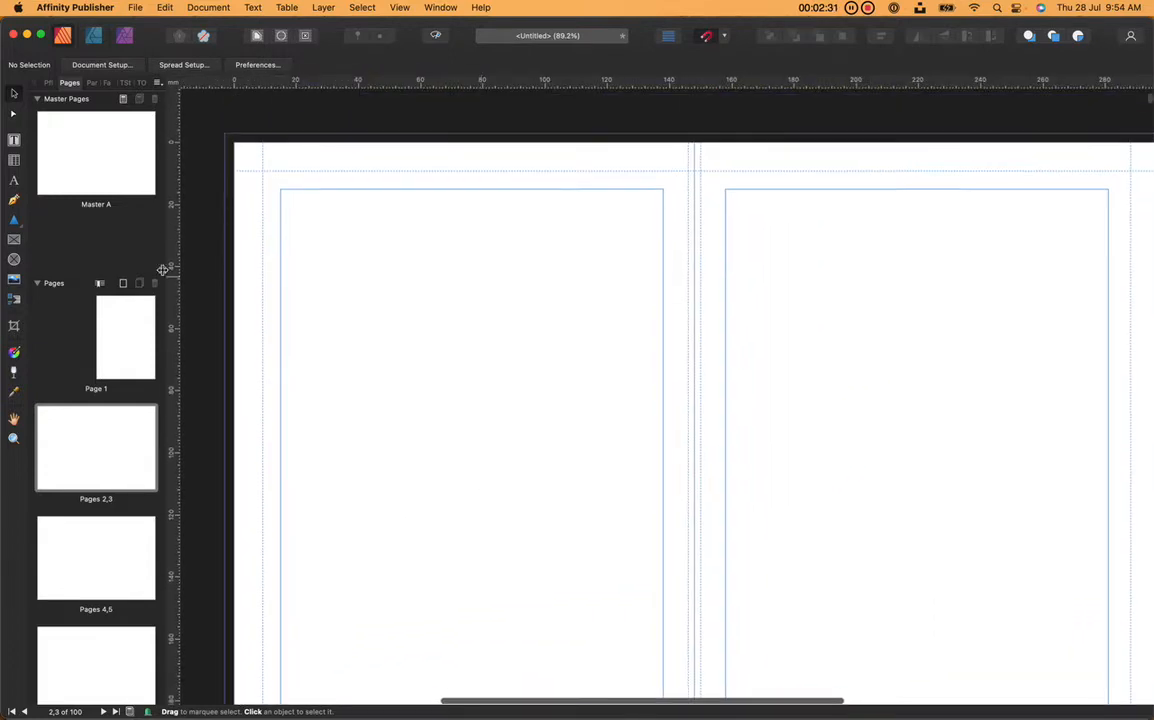
- Reopen the Master A spread and rename it as Main Body
double_click(121, 180)
click(101, 205)
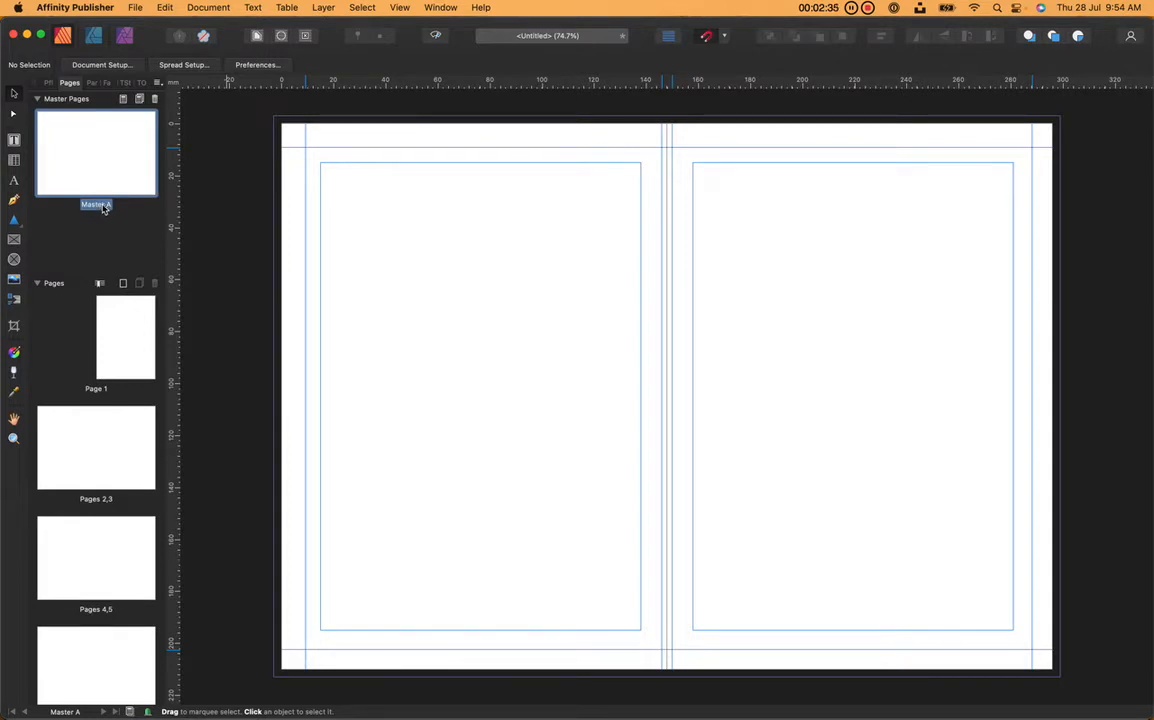
click(103, 208)
right_click(103, 208)
click(87, 206)
click(87, 206)
key(m)
key(a)
key(i)
click(88, 206)
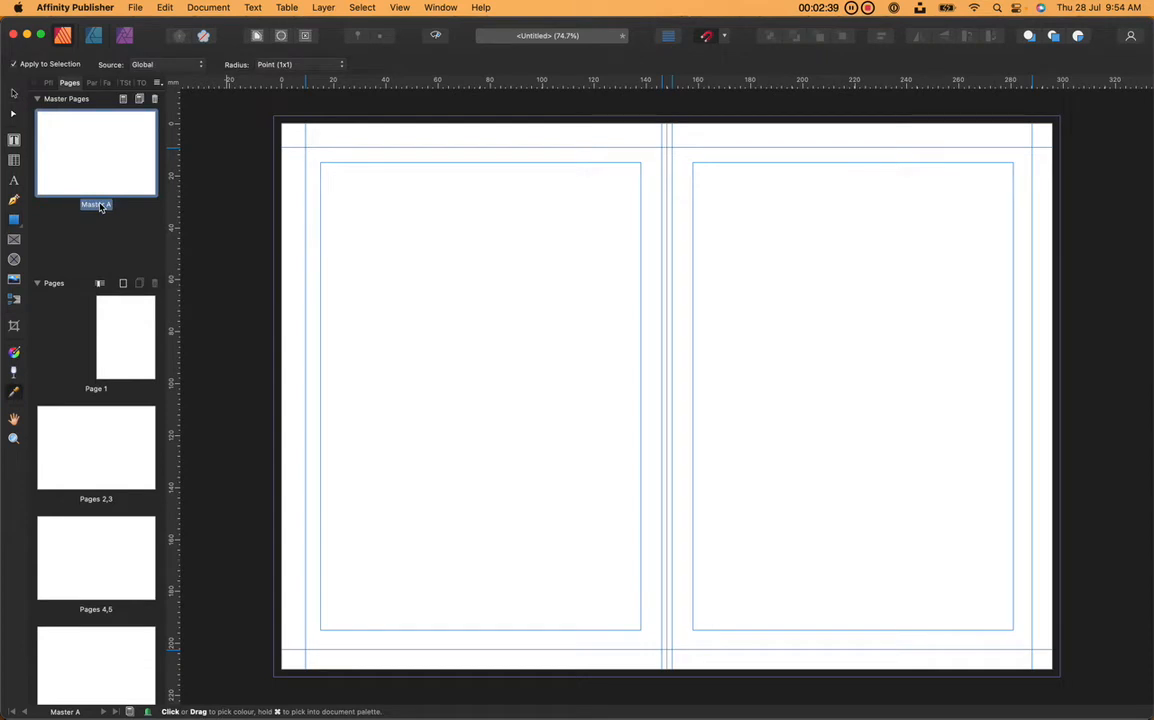
click(99, 205)
text(M ai)
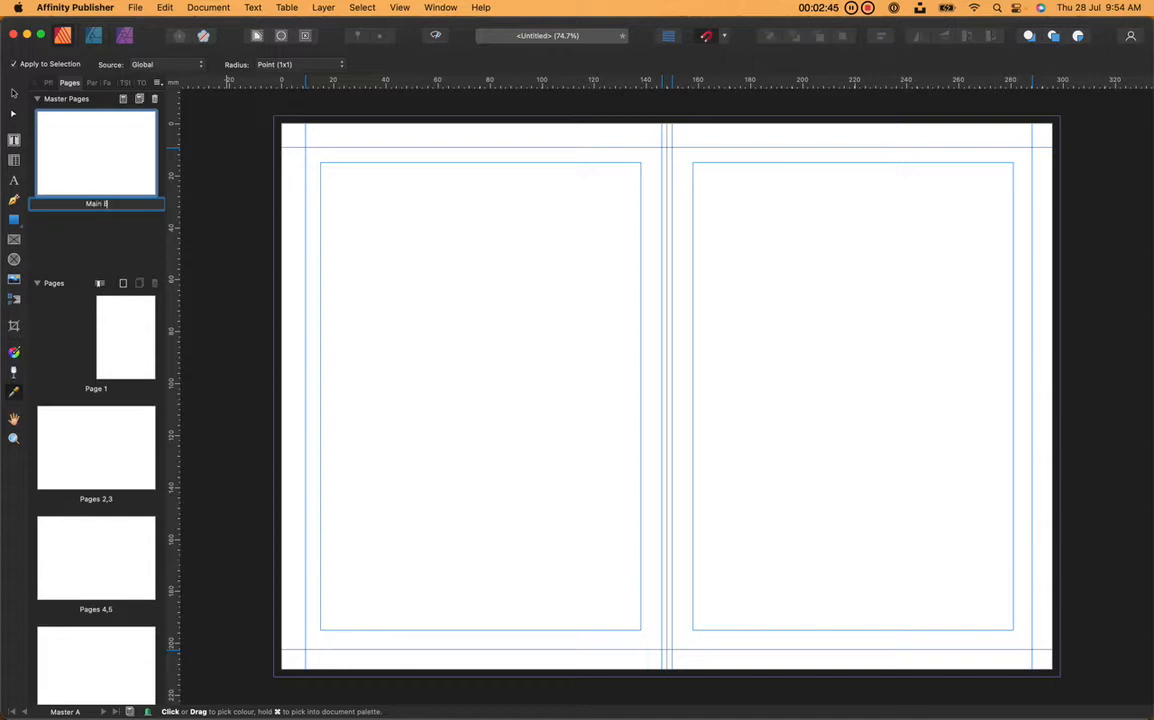
text(n Body)
key(Return)
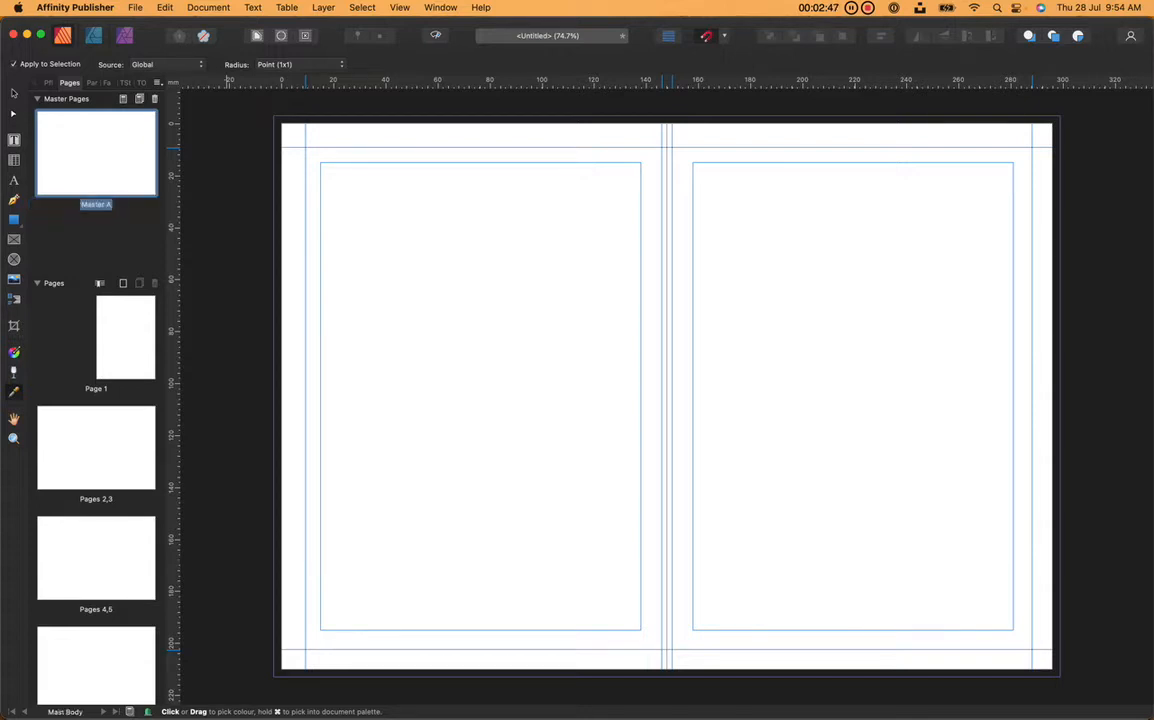
- Draw a text frame filling the margin area on each of the two pages of the Main Body master
click(14, 140)
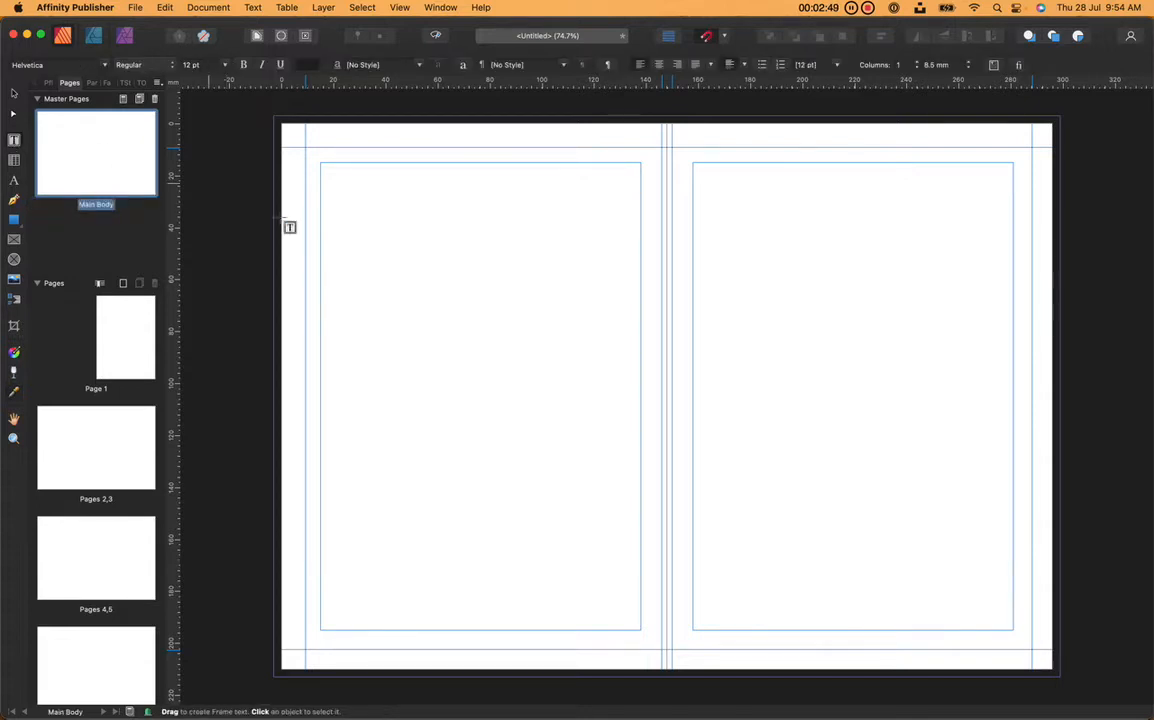
drag(320, 163, 641, 630)
drag(693, 163, 1013, 630)
scroll(555, 381, down, 3)
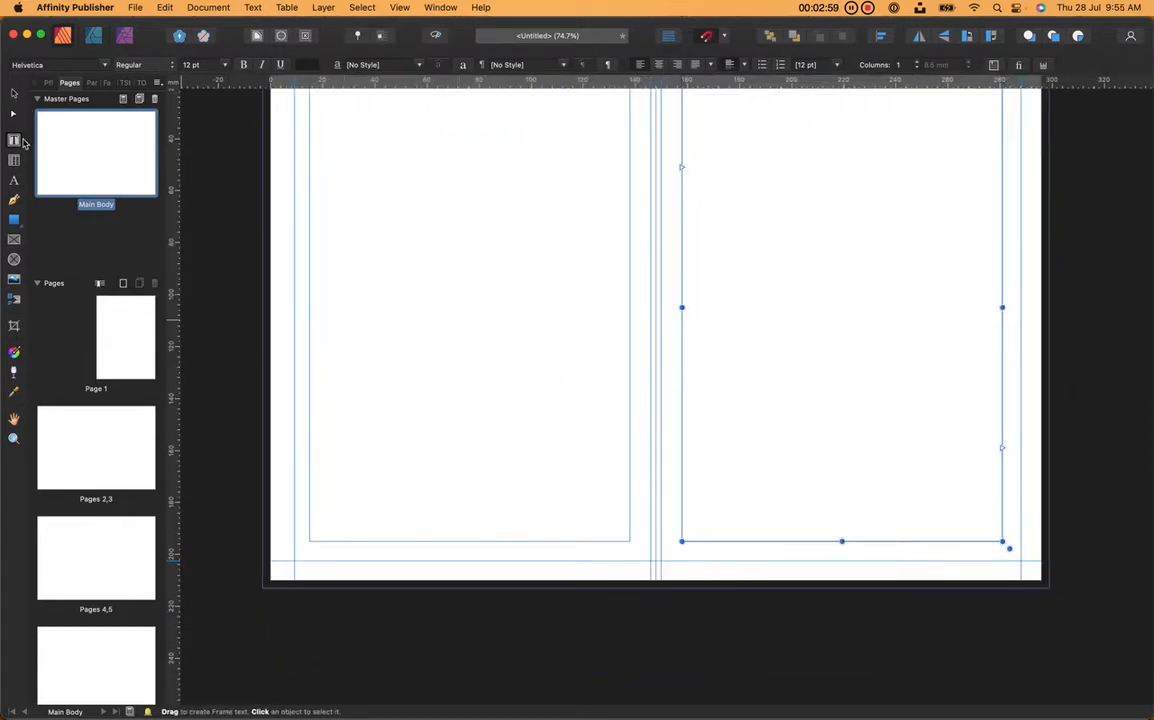
- Draw a text frame about 15 by 5 mm below the main frame's outer corner on the left master page and insert a page number field
scroll(381, 541, up, 3)
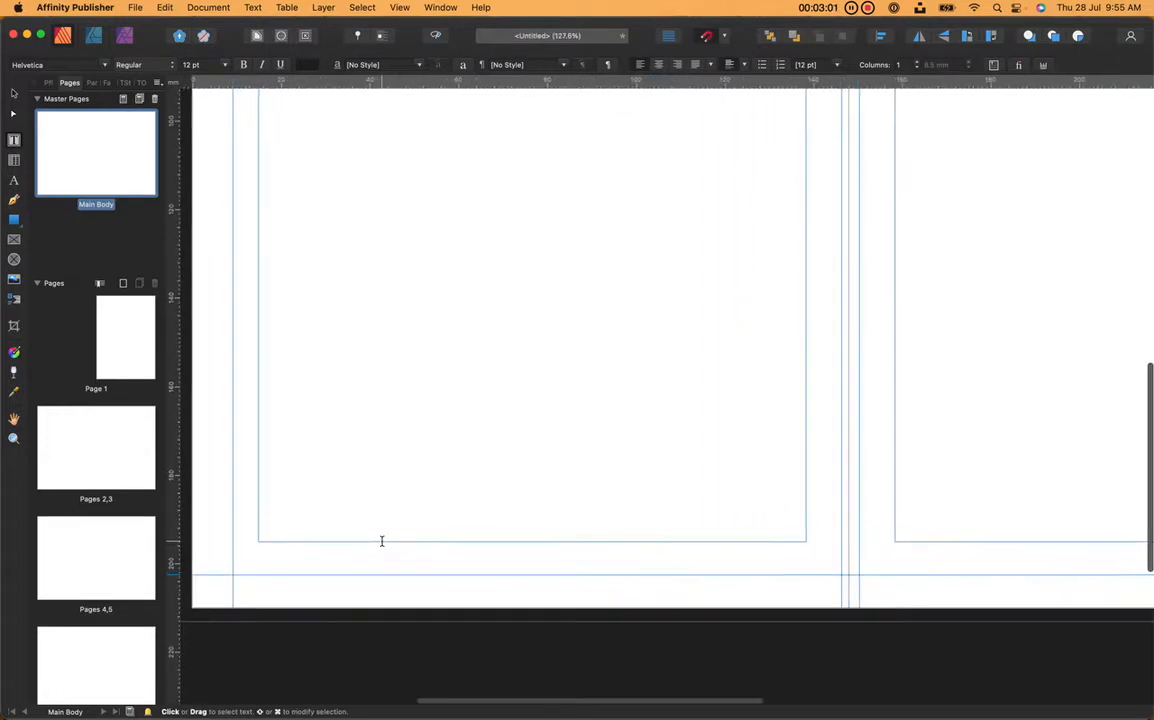
scroll(381, 541, up, 4)
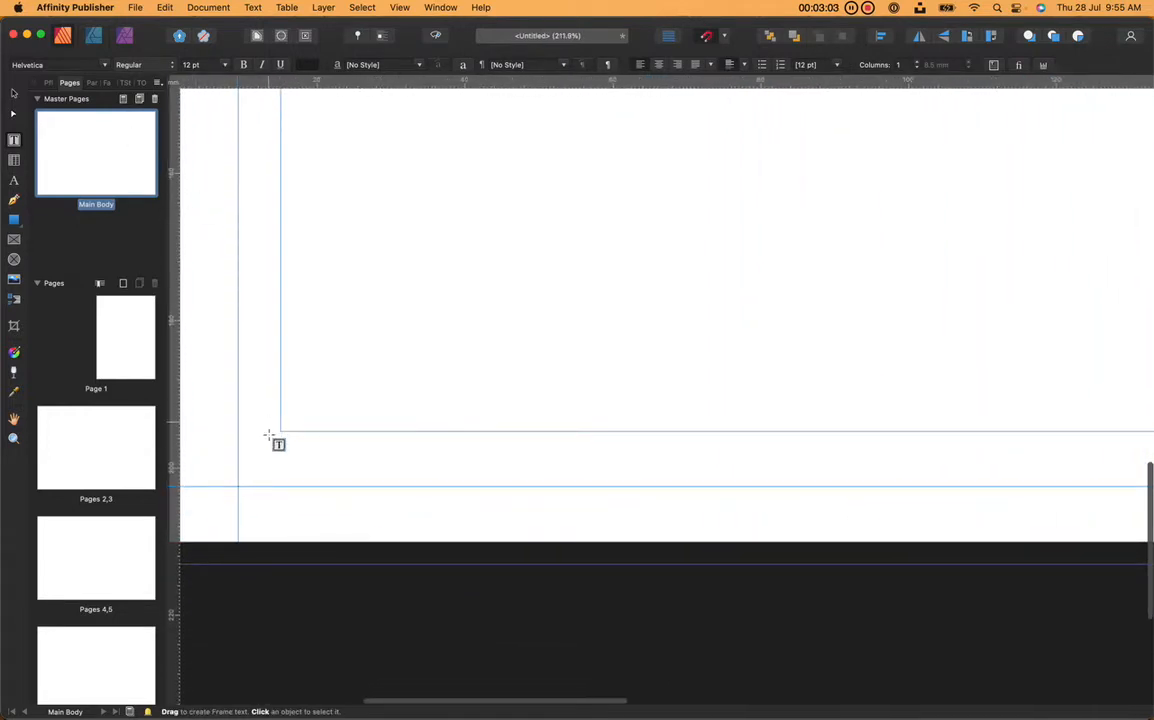
drag(280, 439, 390, 476)
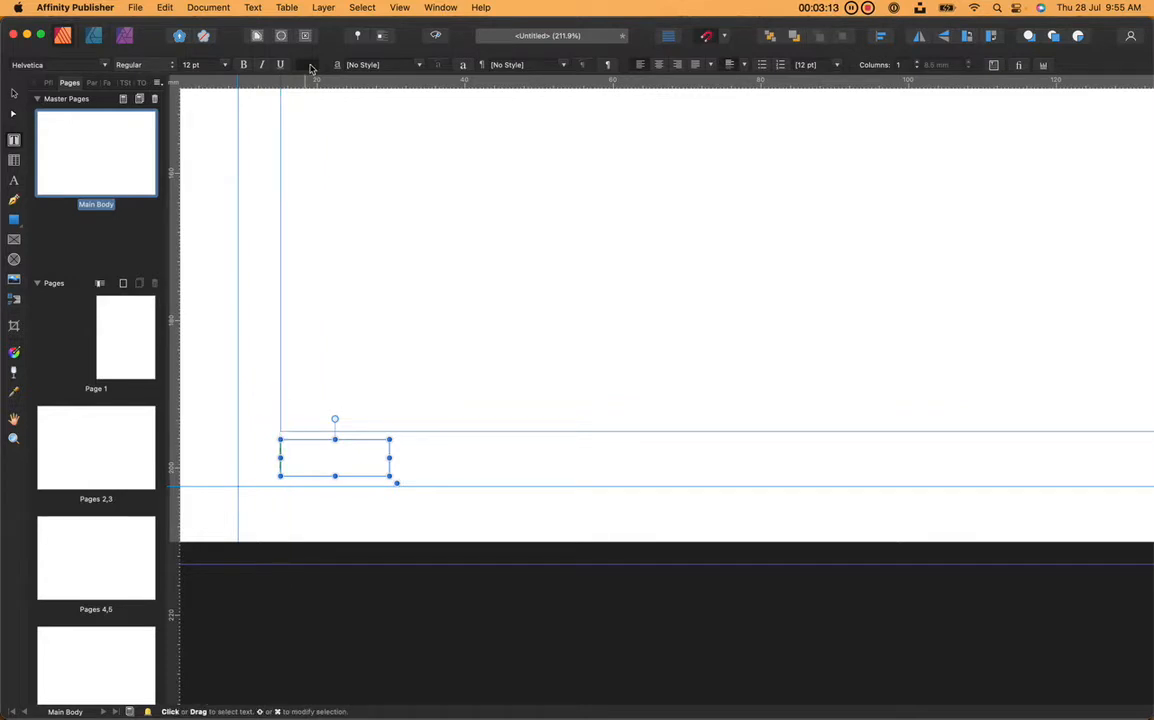
click(288, 7)
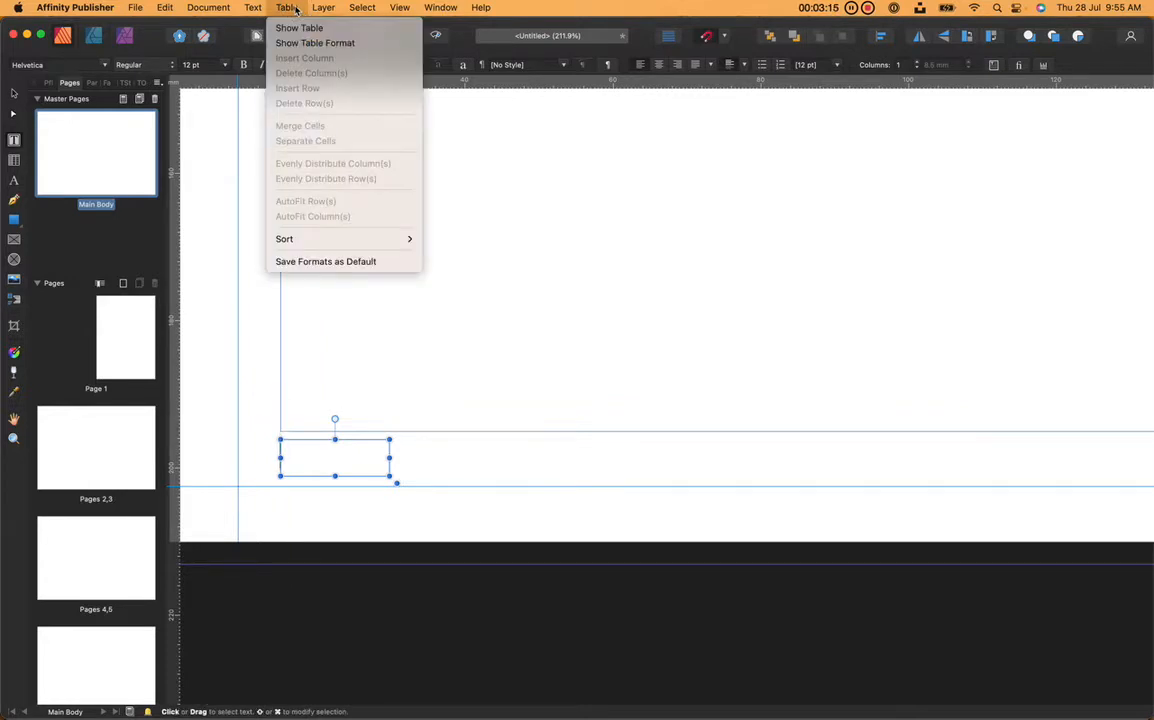
mouse_move(249, 8)
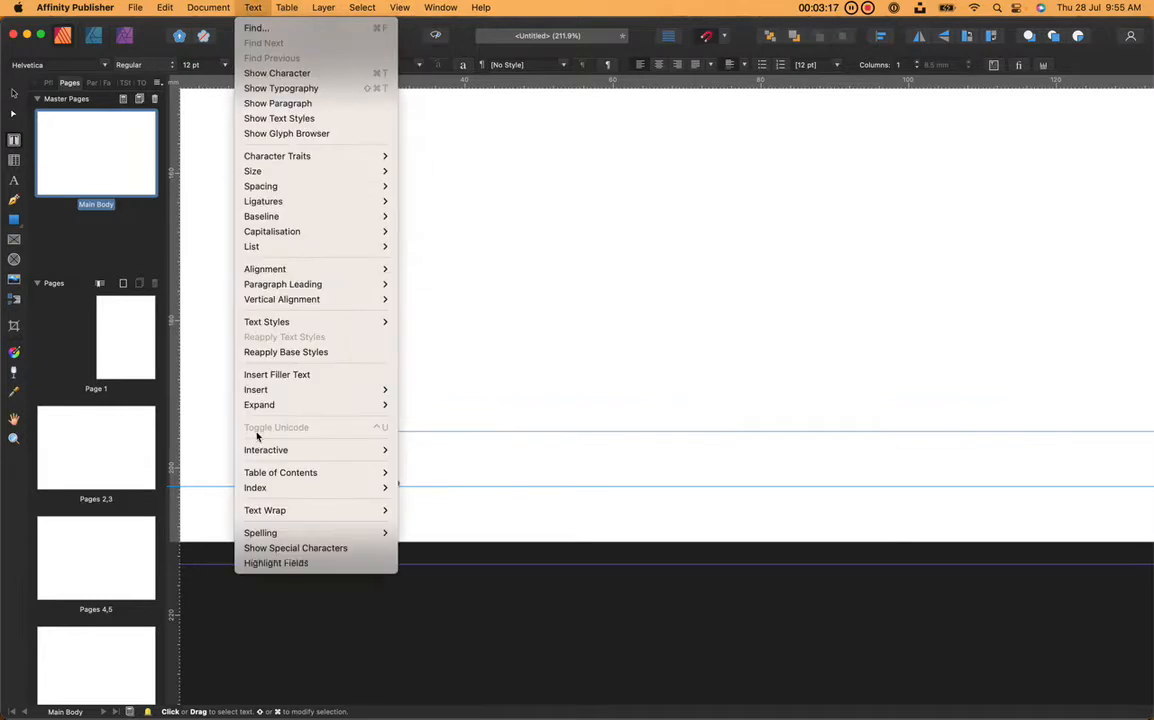
mouse_move(278, 389)
mouse_move(479, 387)
click(556, 389)
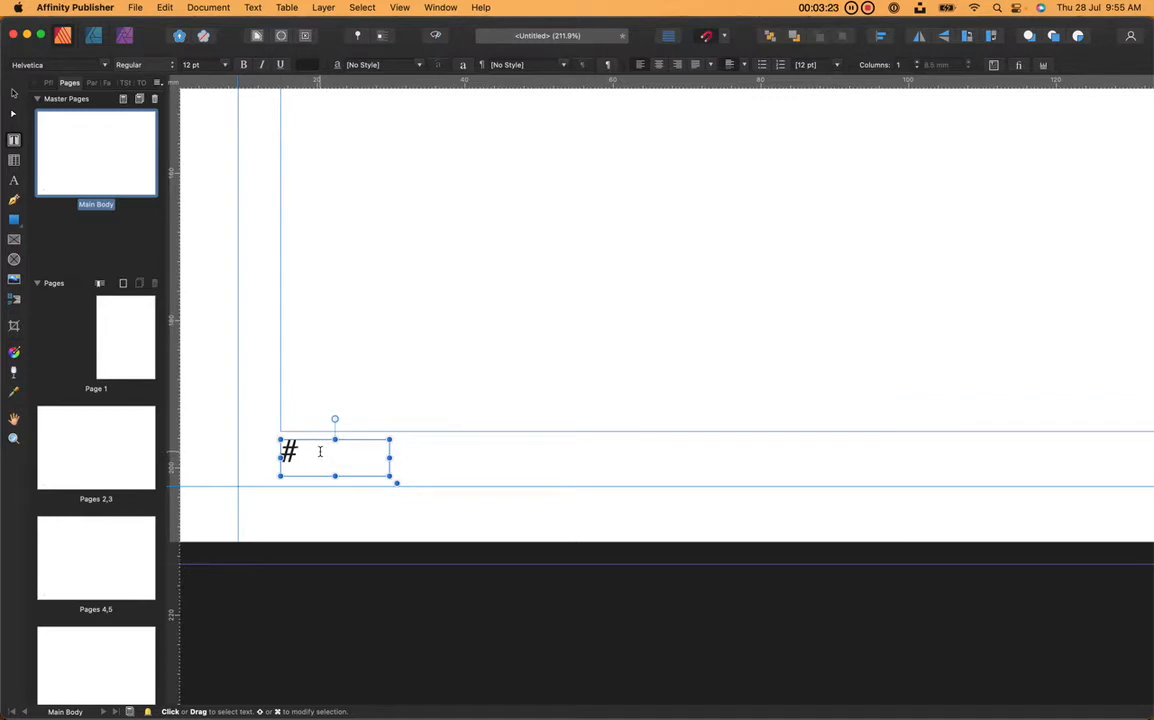
- Format the page number field in Courier New at 10 pt
drag(317, 451, 223, 447)
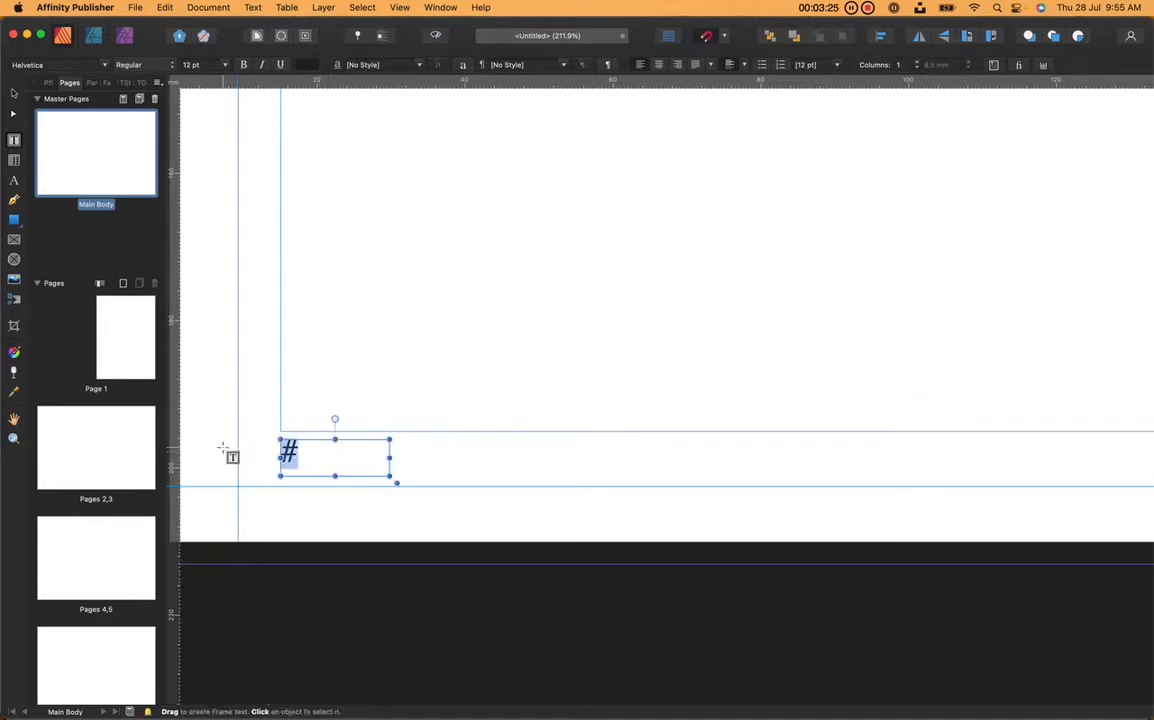
click(104, 65)
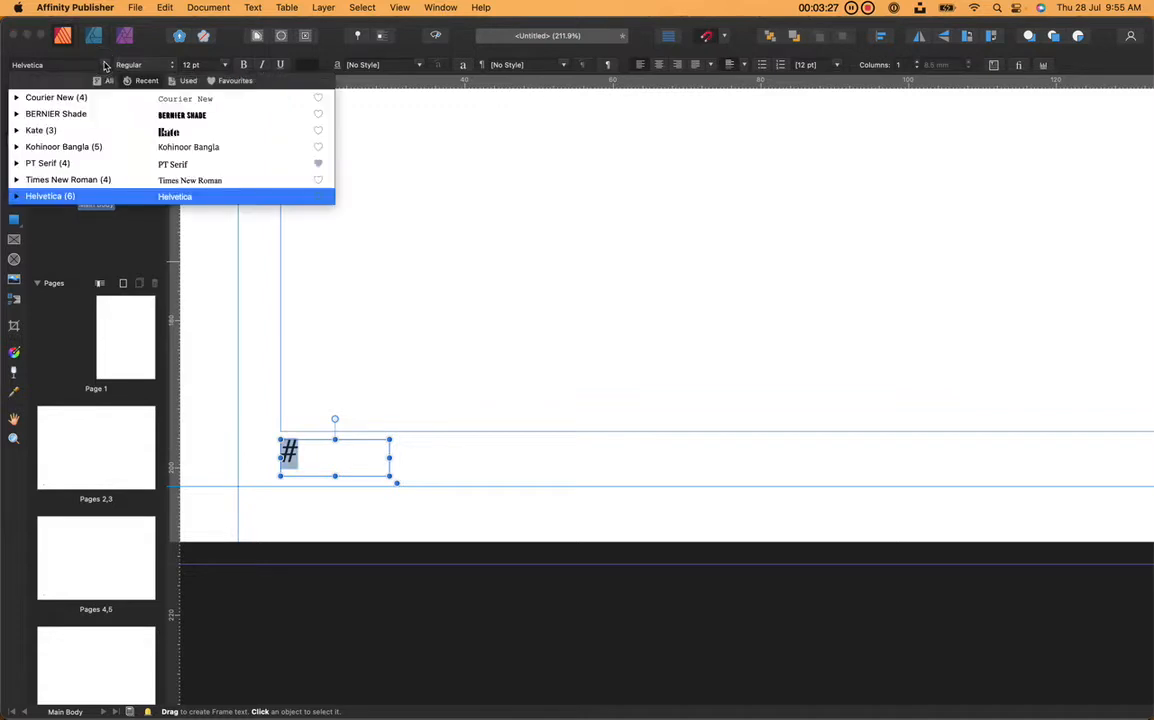
click(153, 97)
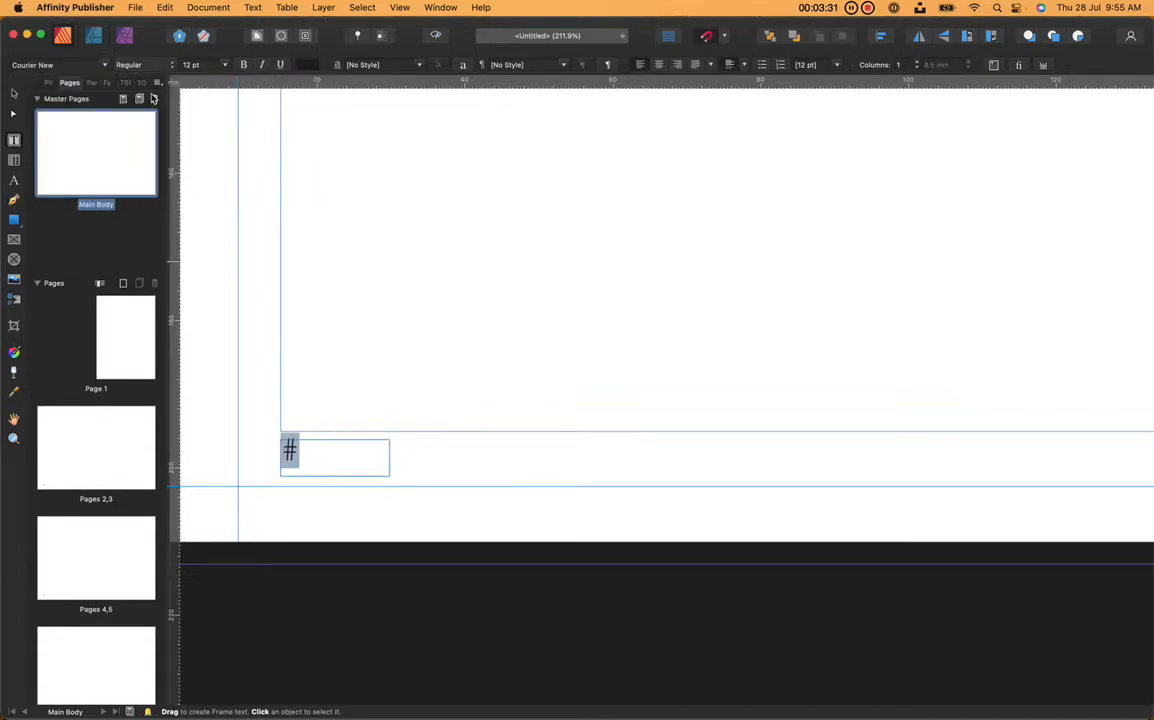
click(226, 65)
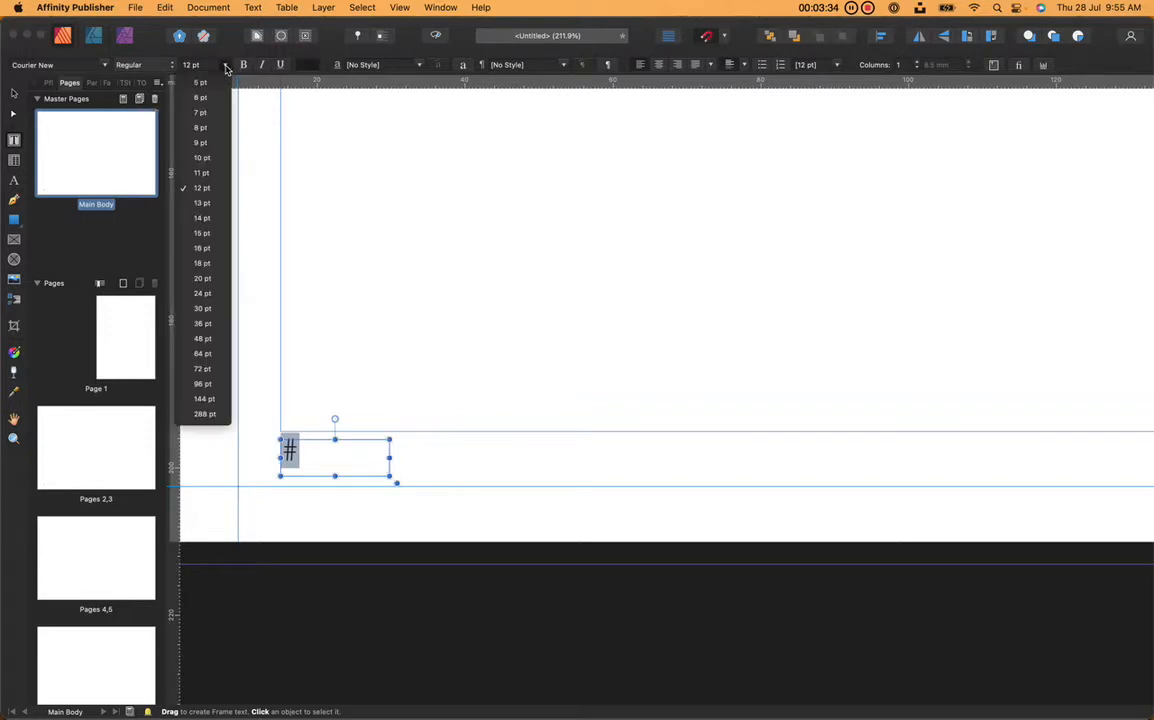
click(201, 158)
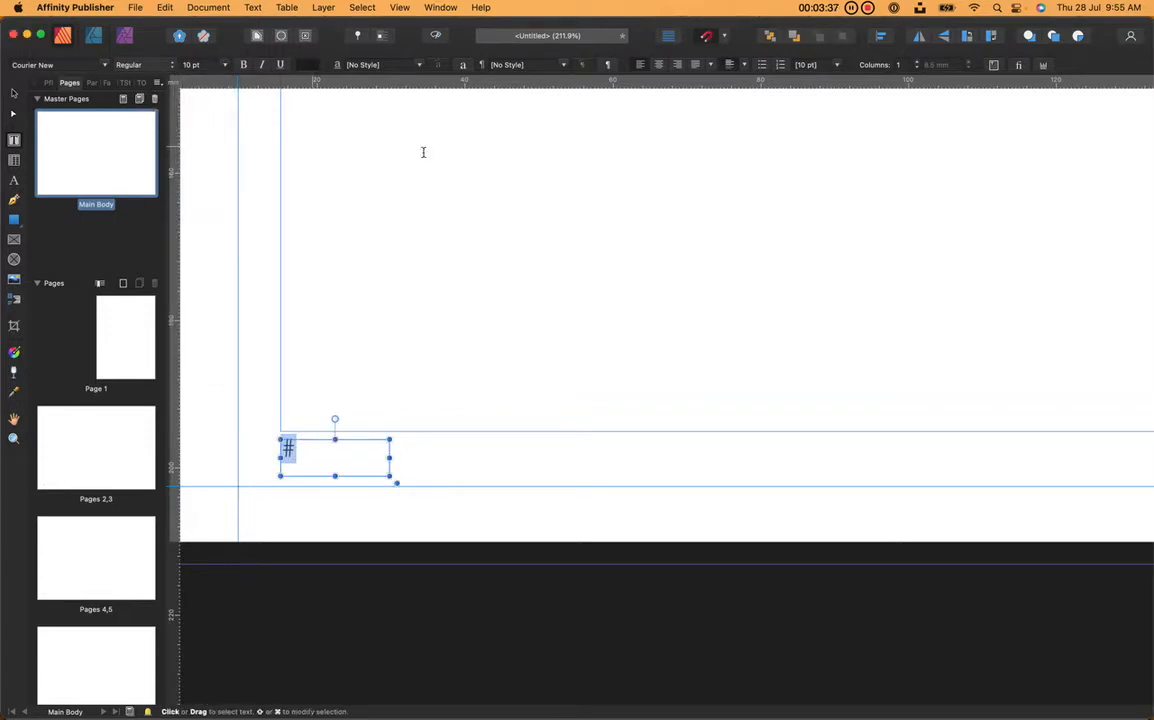
text(S)
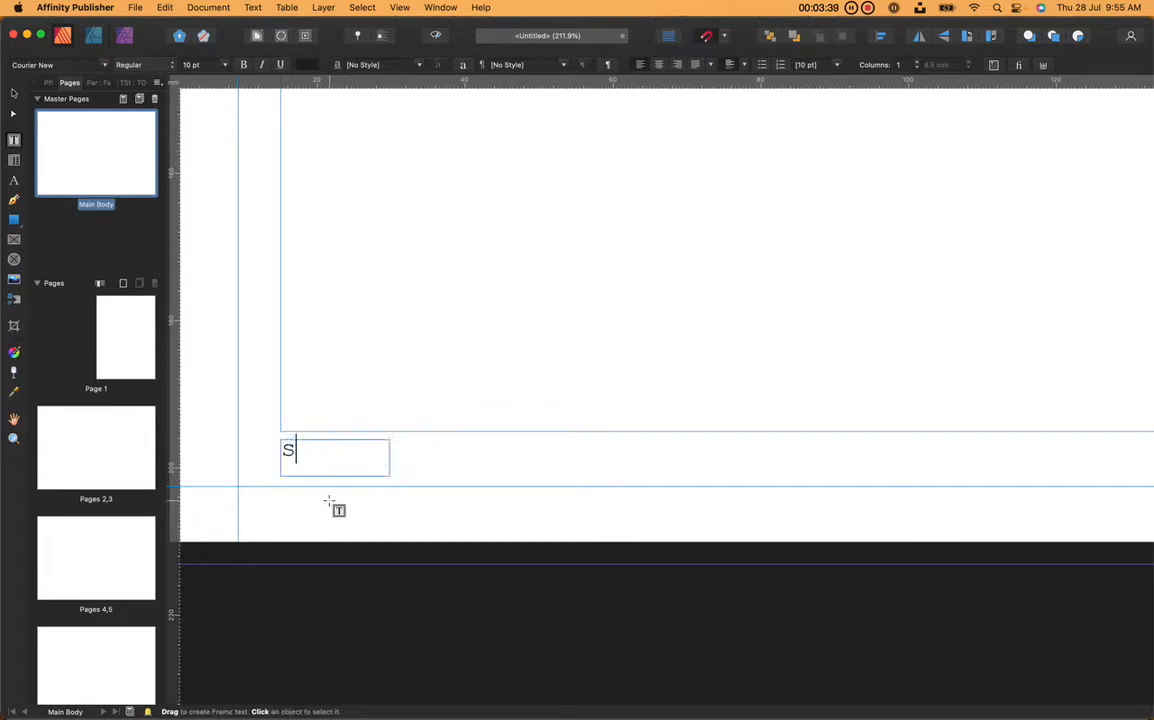
key(super+z)
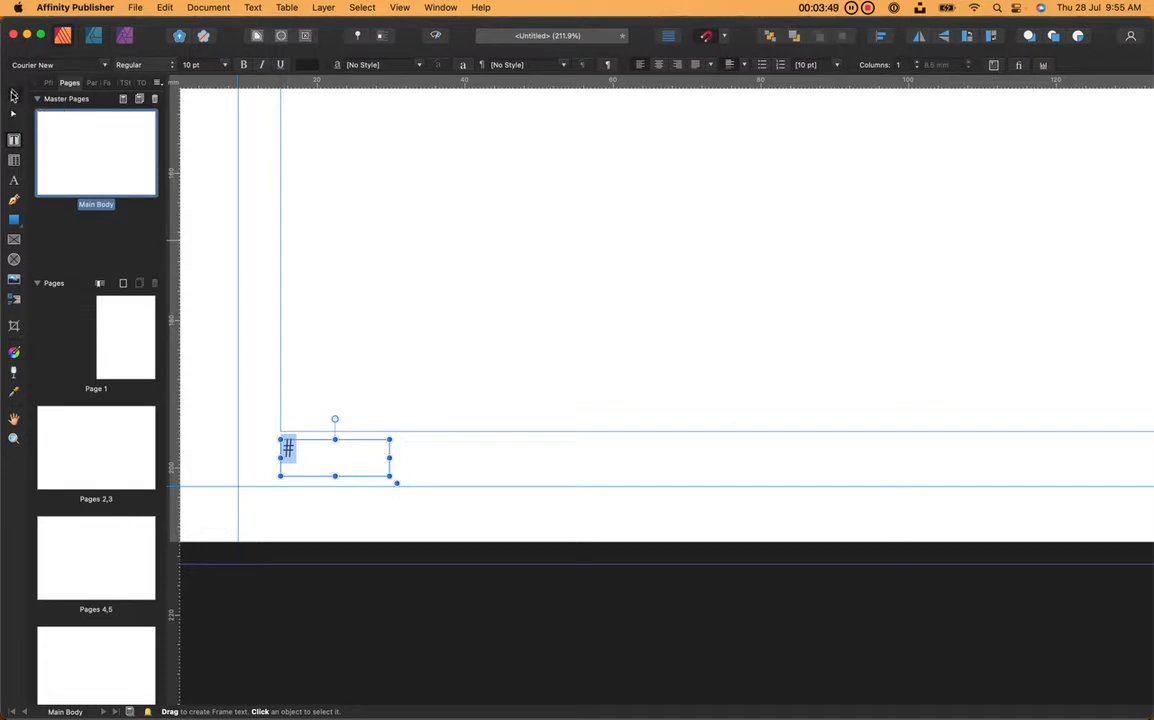
- Duplicate the page number frame and move the copy toward the middle of the left page's bottom margin
click(13, 93)
click(414, 474)
drag(421, 494, 214, 410)
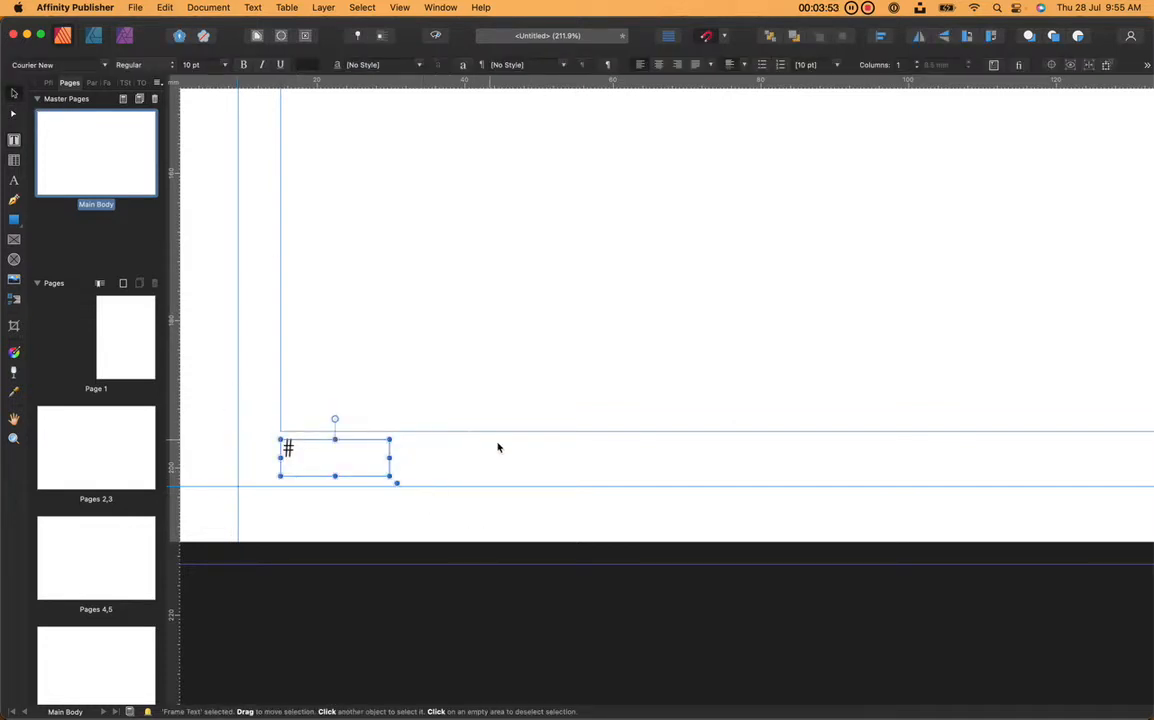
scroll(510, 560, down, 3)
scroll(510, 562, right, 1)
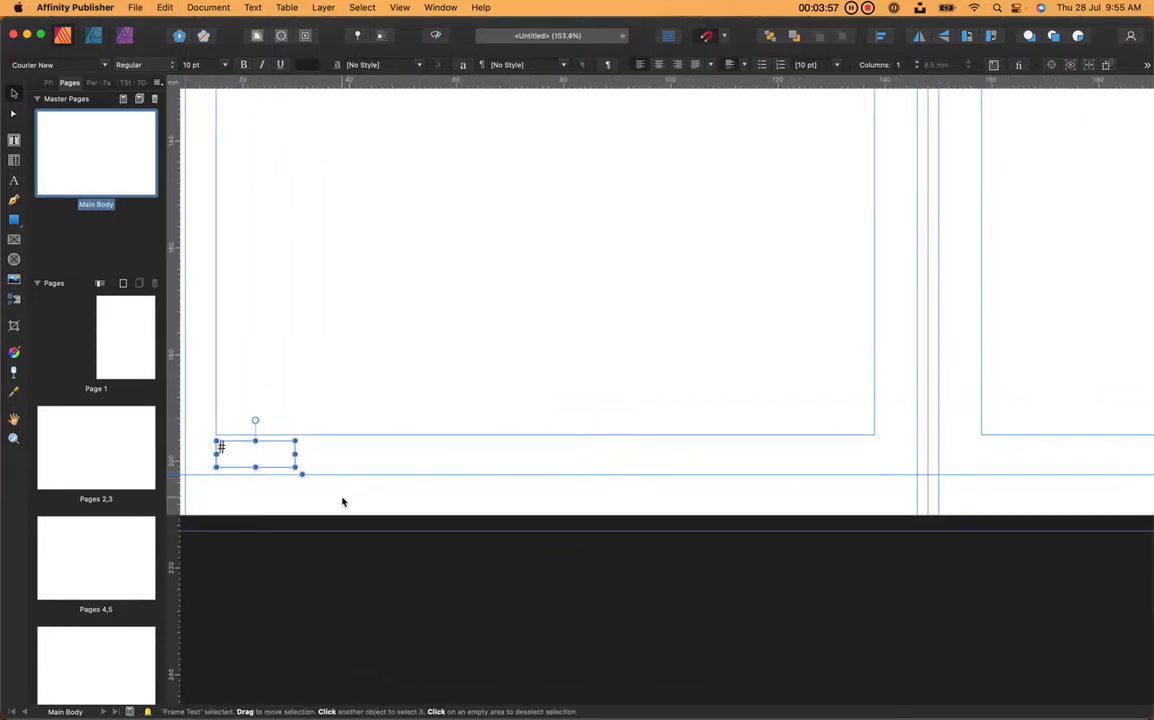
key(super+c)
key(super+v)
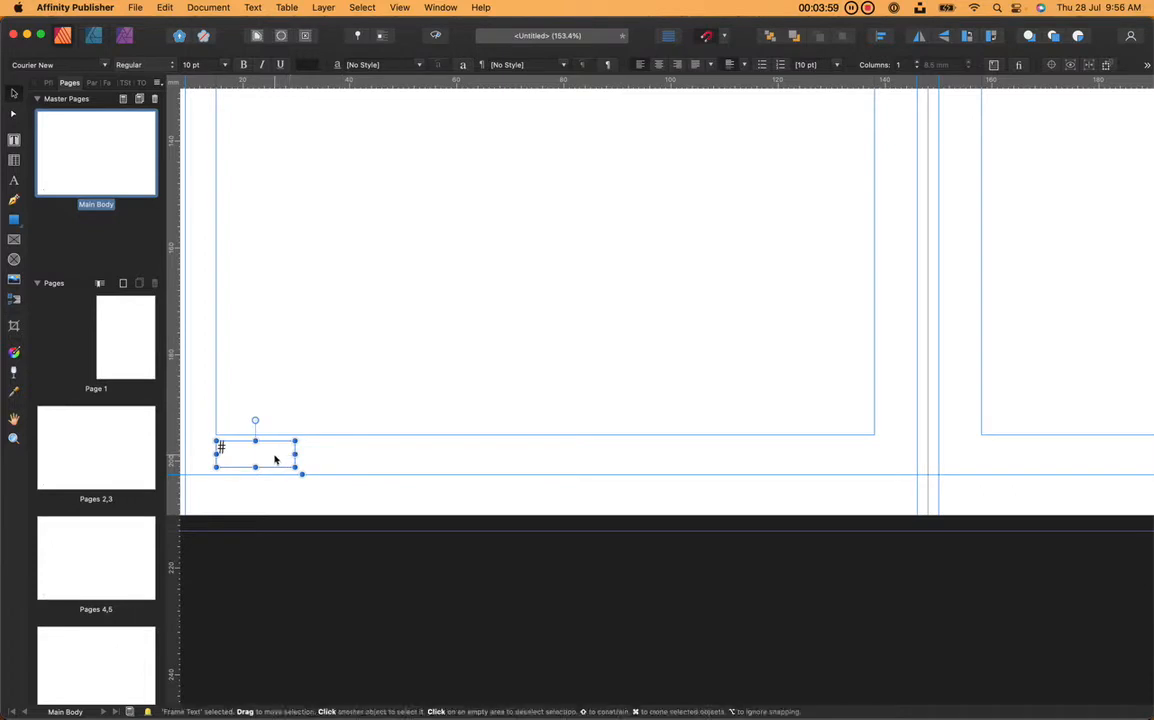
drag(275, 459, 530, 468)
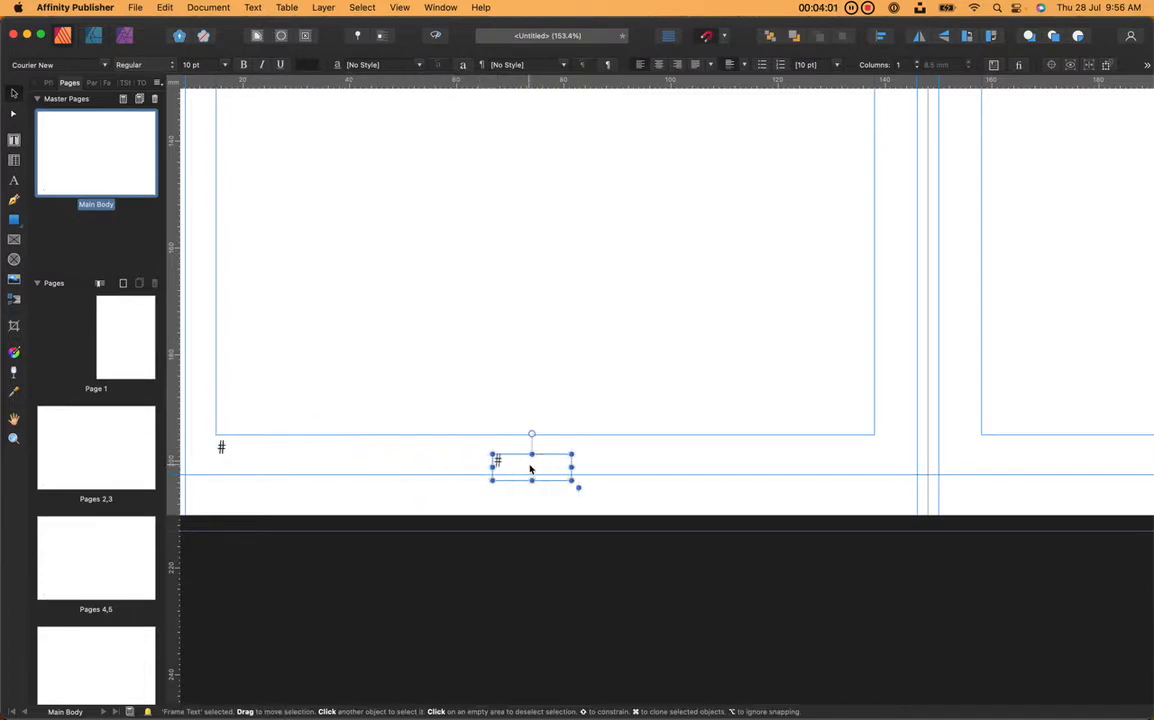
drag(270, 449, 307, 496)
key(BackSpace)
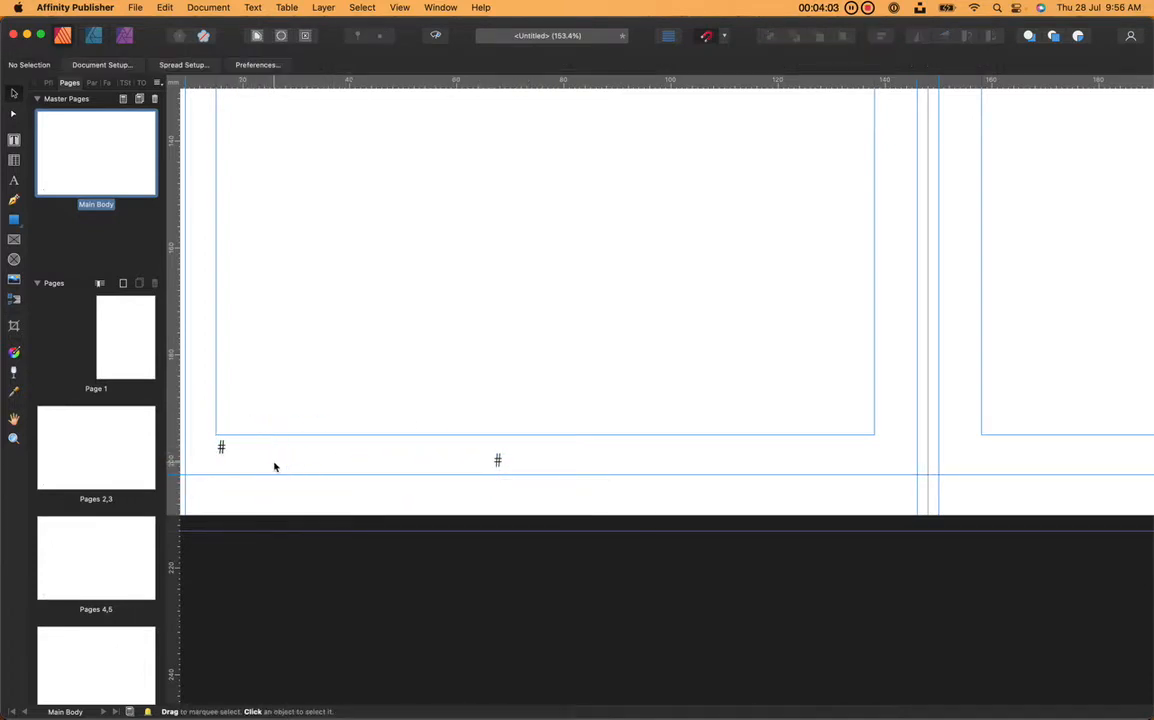
drag(236, 451, 238, 488)
key(BackSpace)
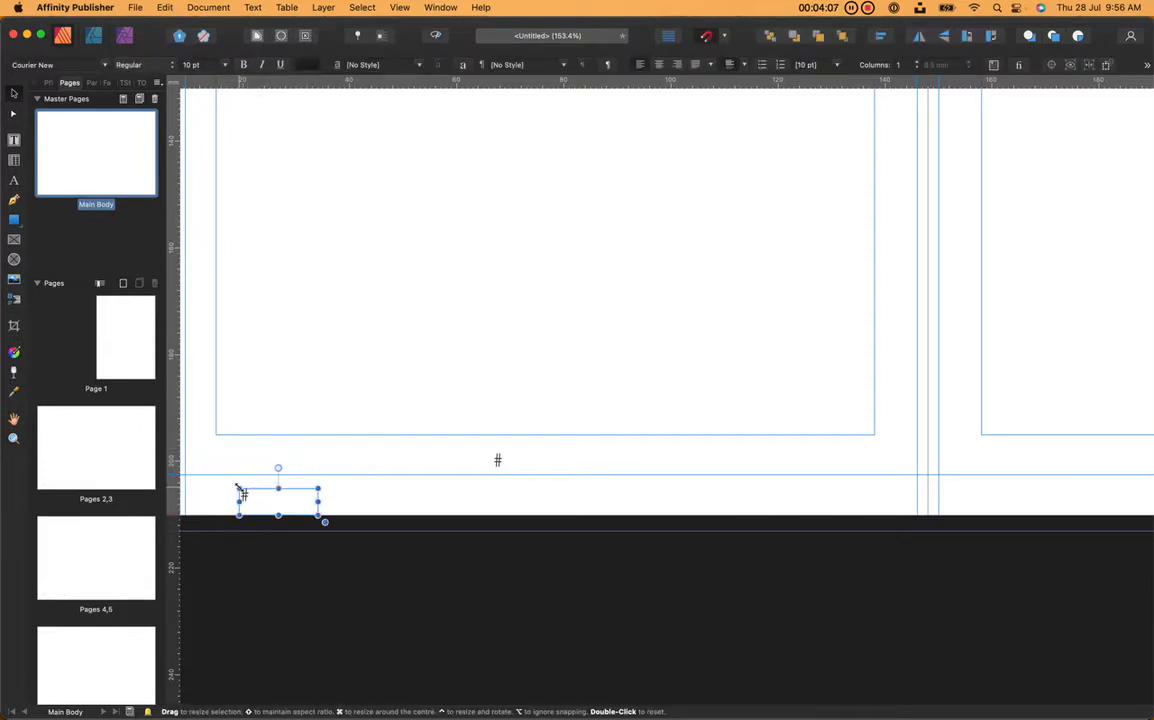
key(super+z)
- Move the copied page number frame under the right page's text frame at its outer corner and right-align its text
drag(500, 466, 724, 467)
scroll(724, 467, right, 5)
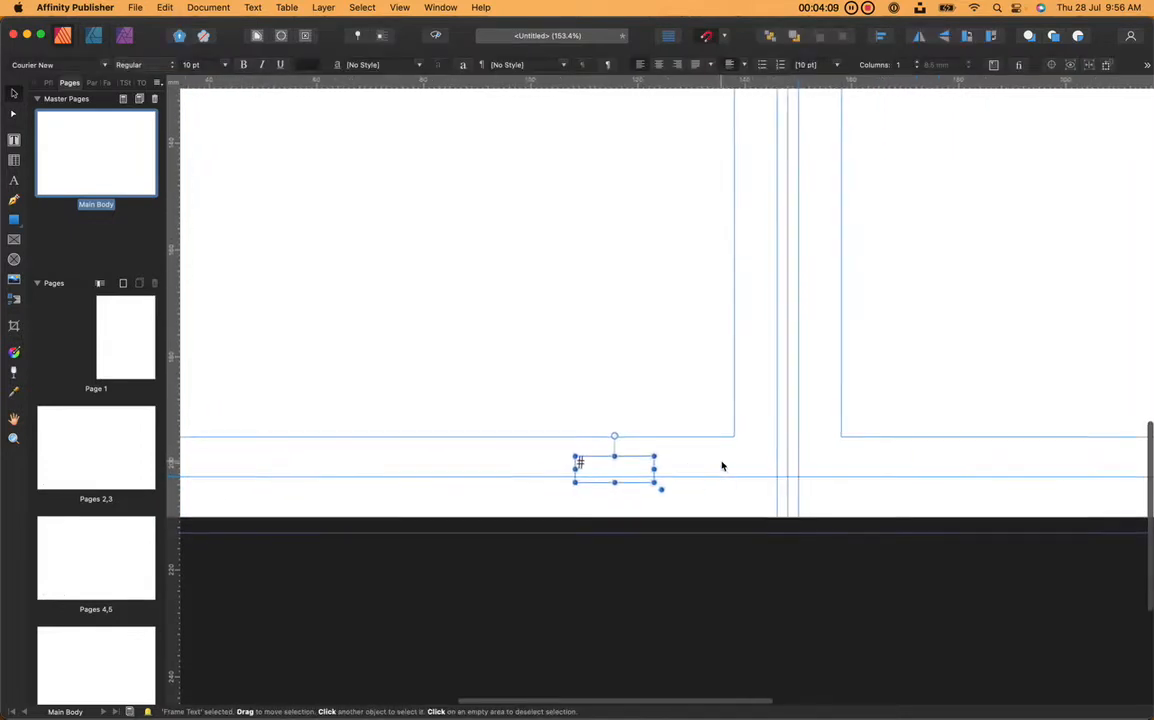
scroll(721, 462, down, 4)
scroll(721, 462, right, 2)
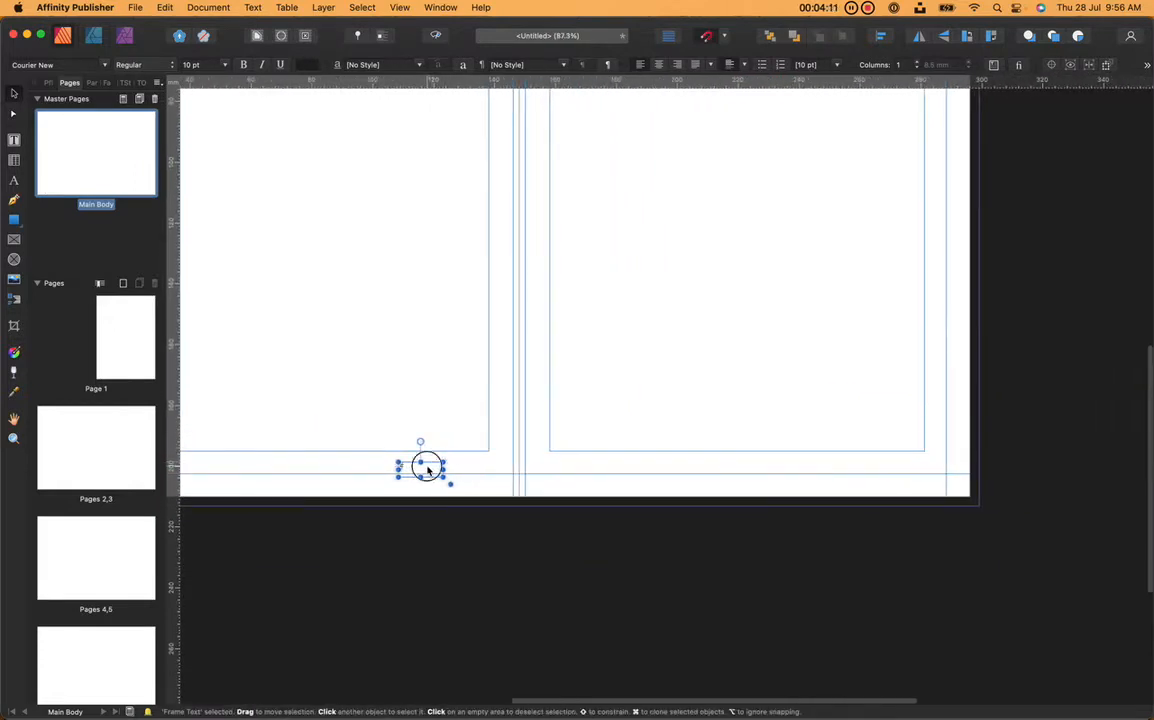
drag(420, 466, 906, 465)
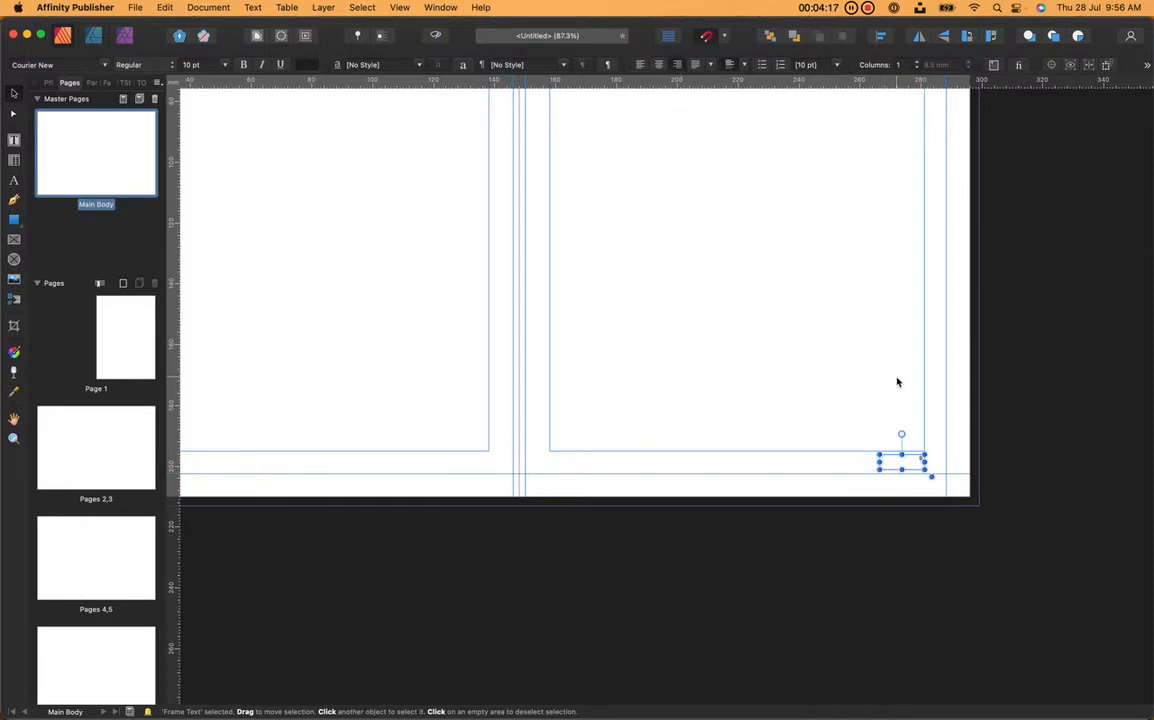
click(791, 559)
scroll(791, 559, down, 3)
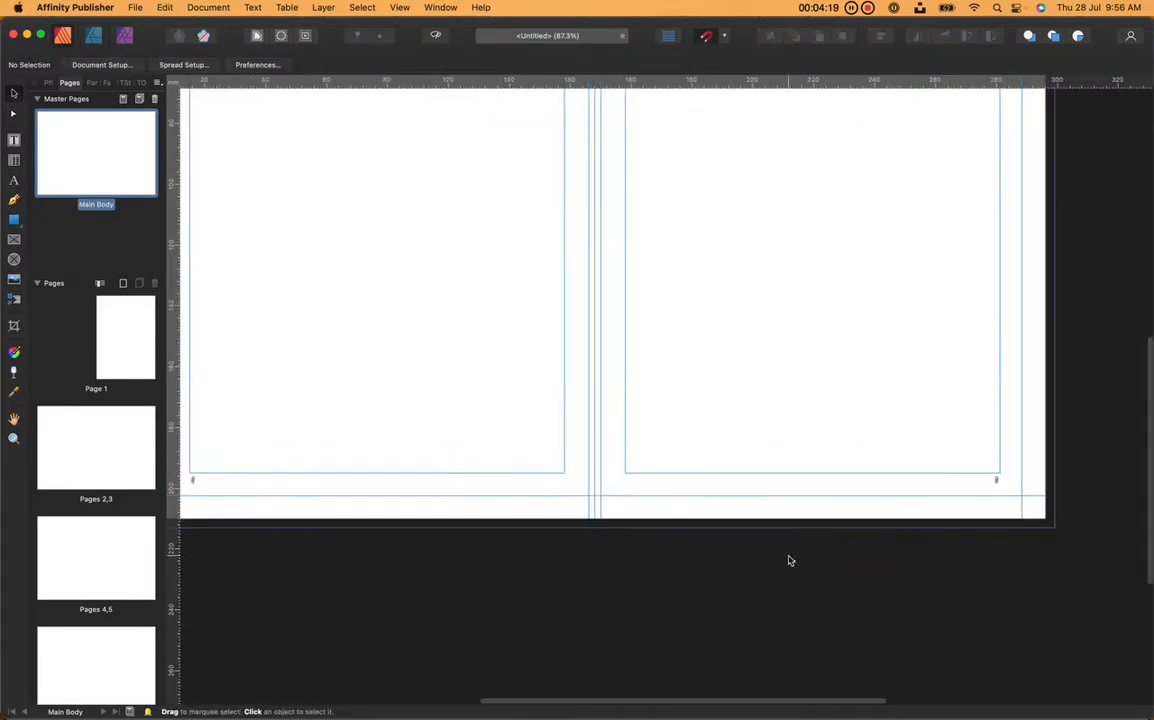
scroll(790, 564, up, 3)
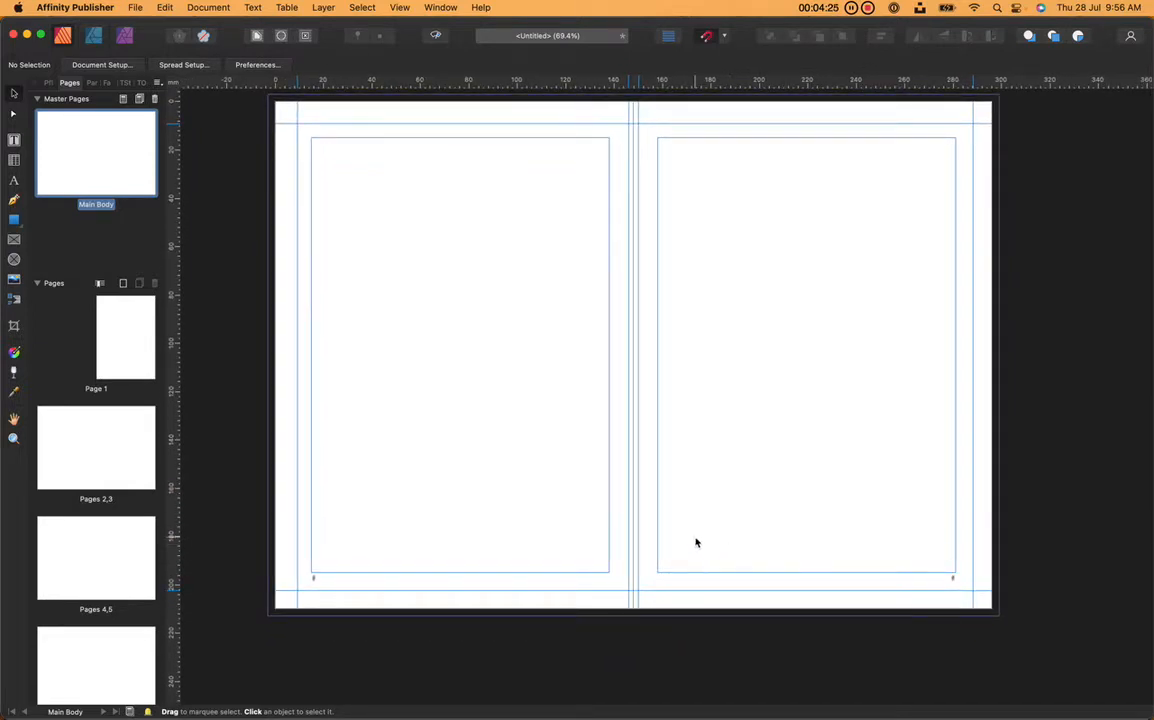
- Narrow the document window, minimise the browser and move the Embellishments folder window clear of the desktop folders
drag(1150, 543, 824, 580)
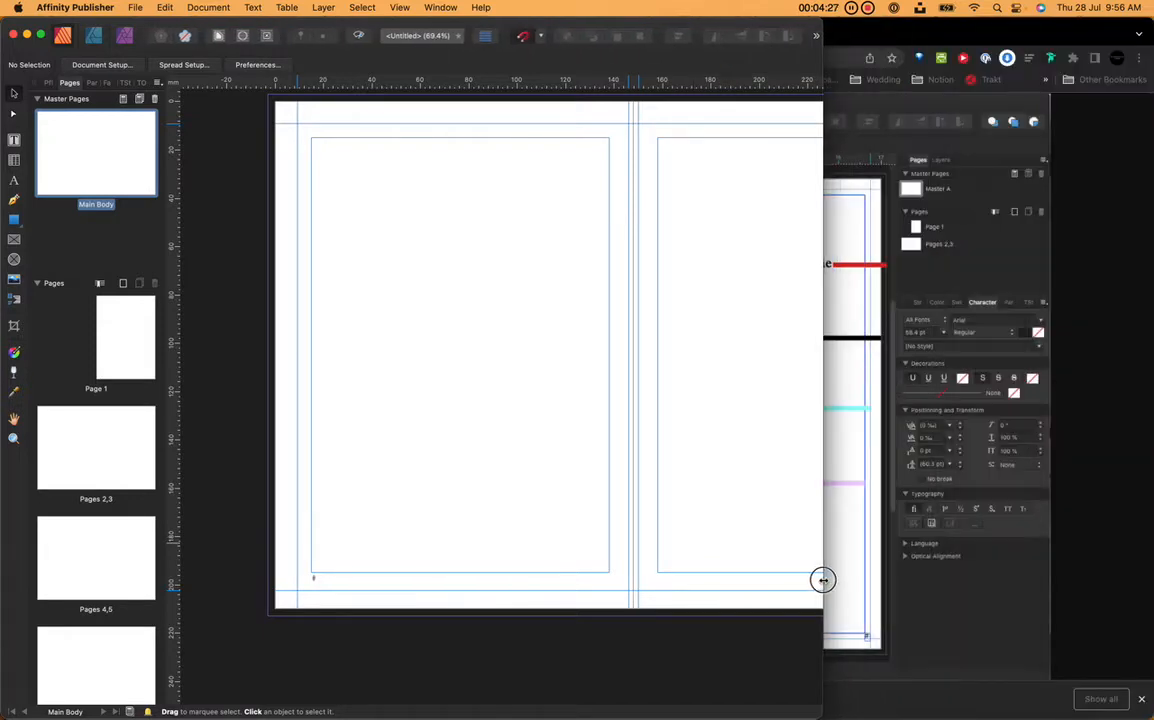
click(1084, 294)
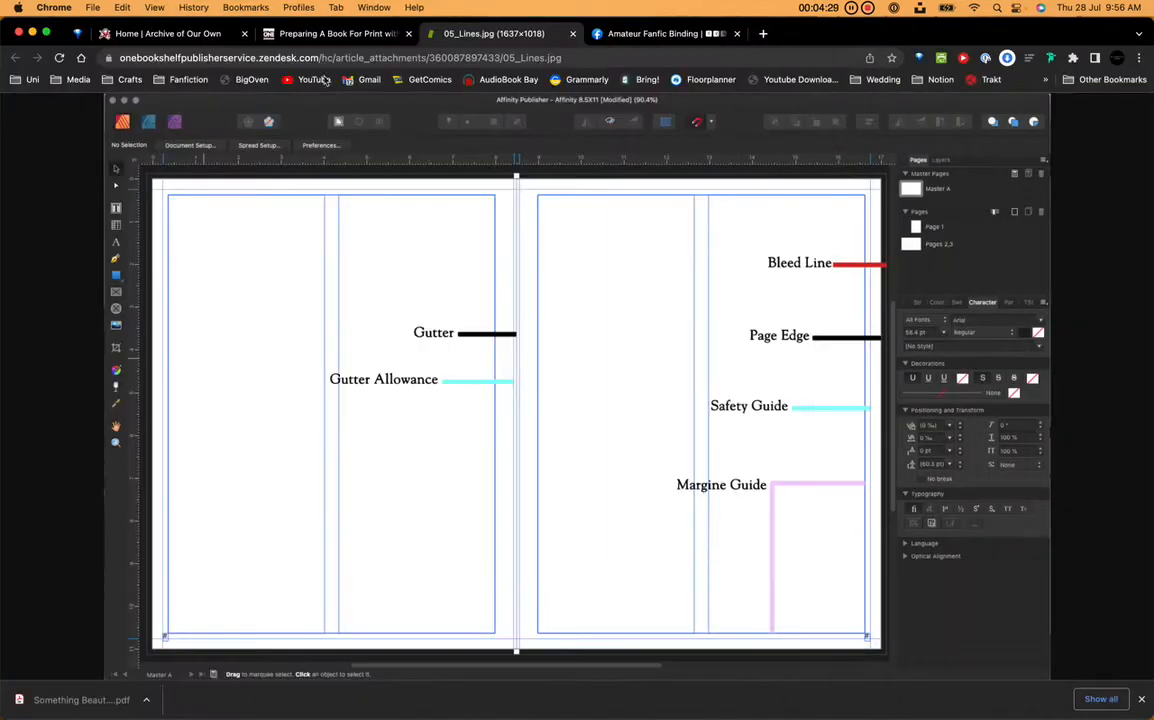
click(31, 33)
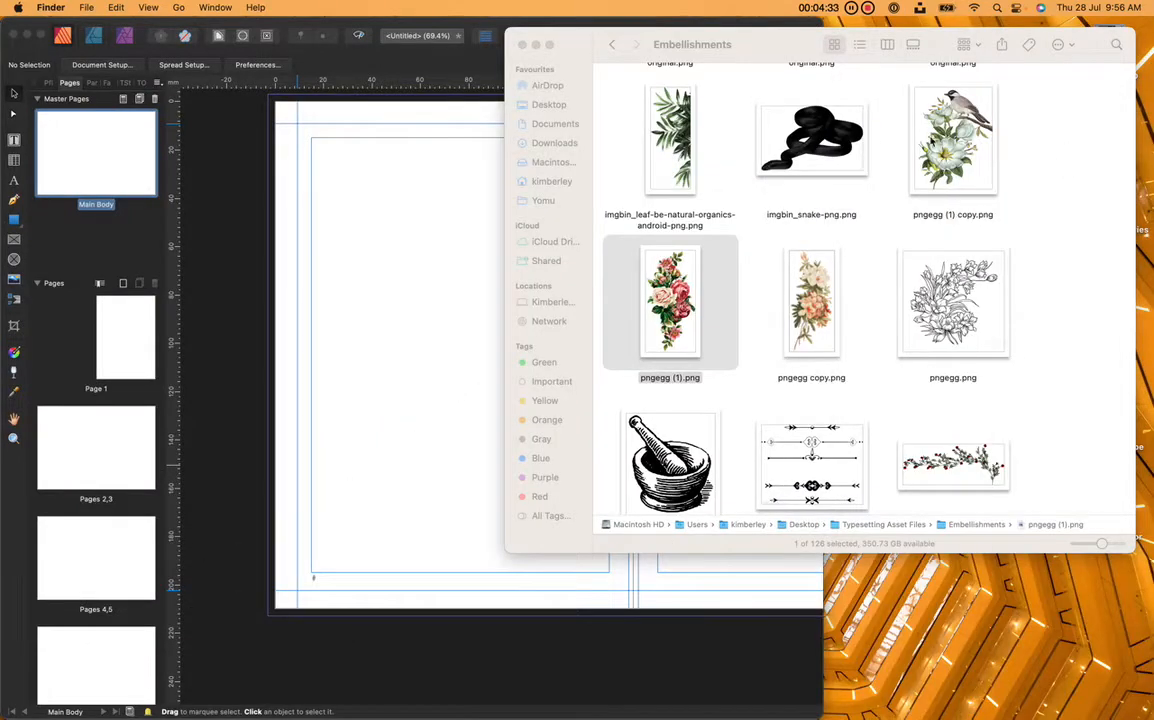
click(783, 180)
drag(775, 39, 601, 156)
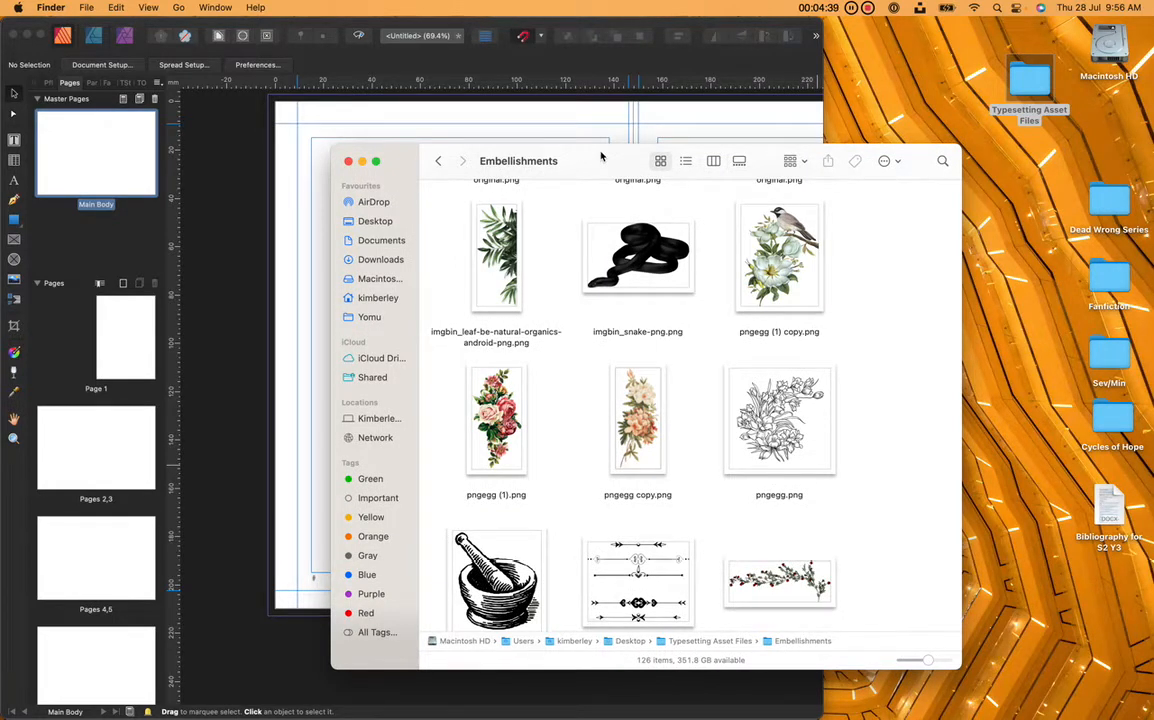
- Browse the artwork in the Embellishments folder and check the Borders and Dividers folder within Typesetting Asset Files
scroll(603, 303, up, 3)
scroll(603, 303, up, 3)
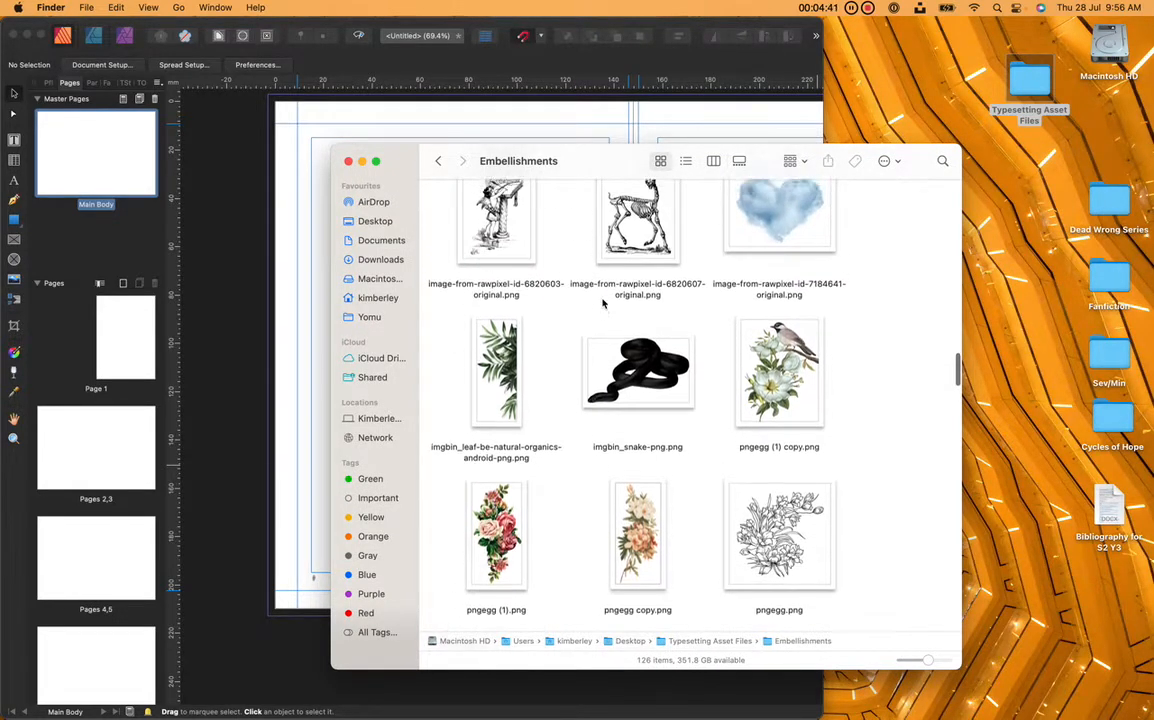
scroll(603, 303, up, 3)
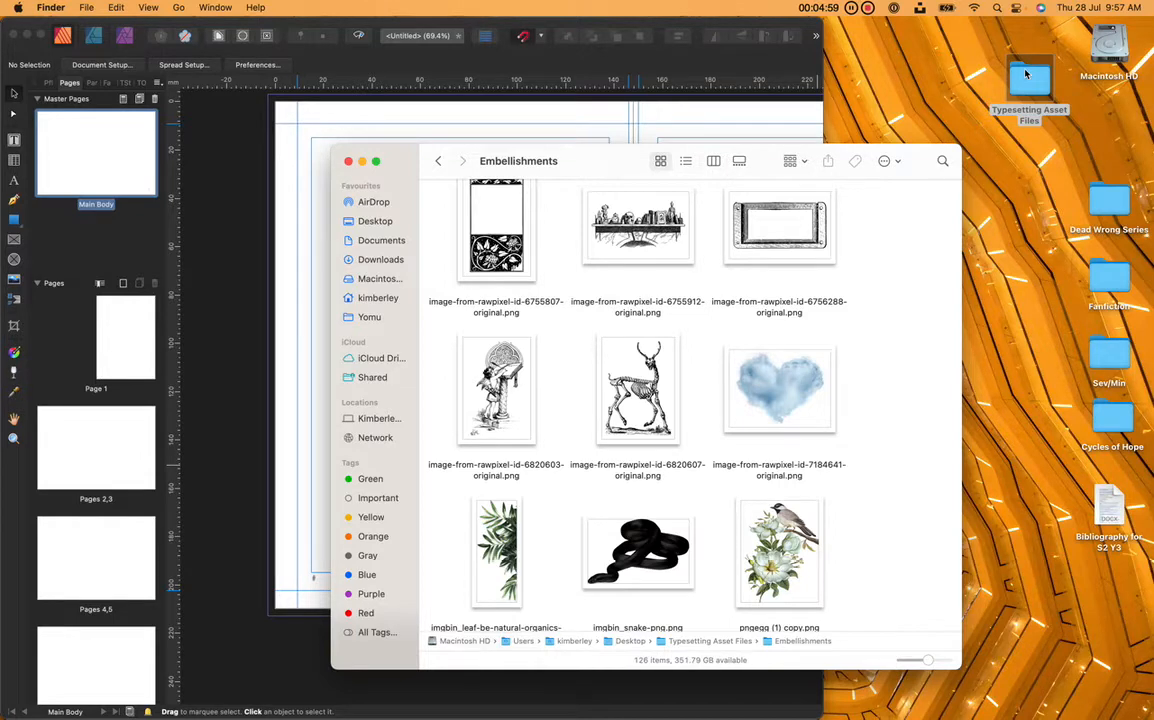
click(438, 161)
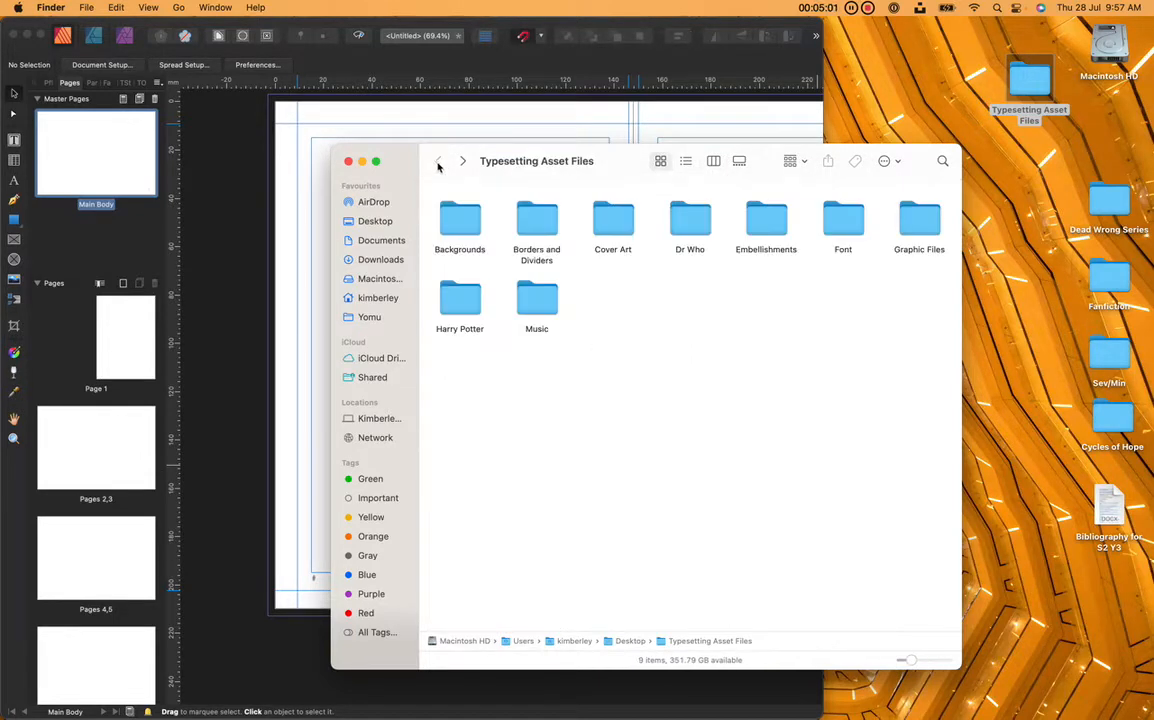
double_click(541, 219)
click(438, 161)
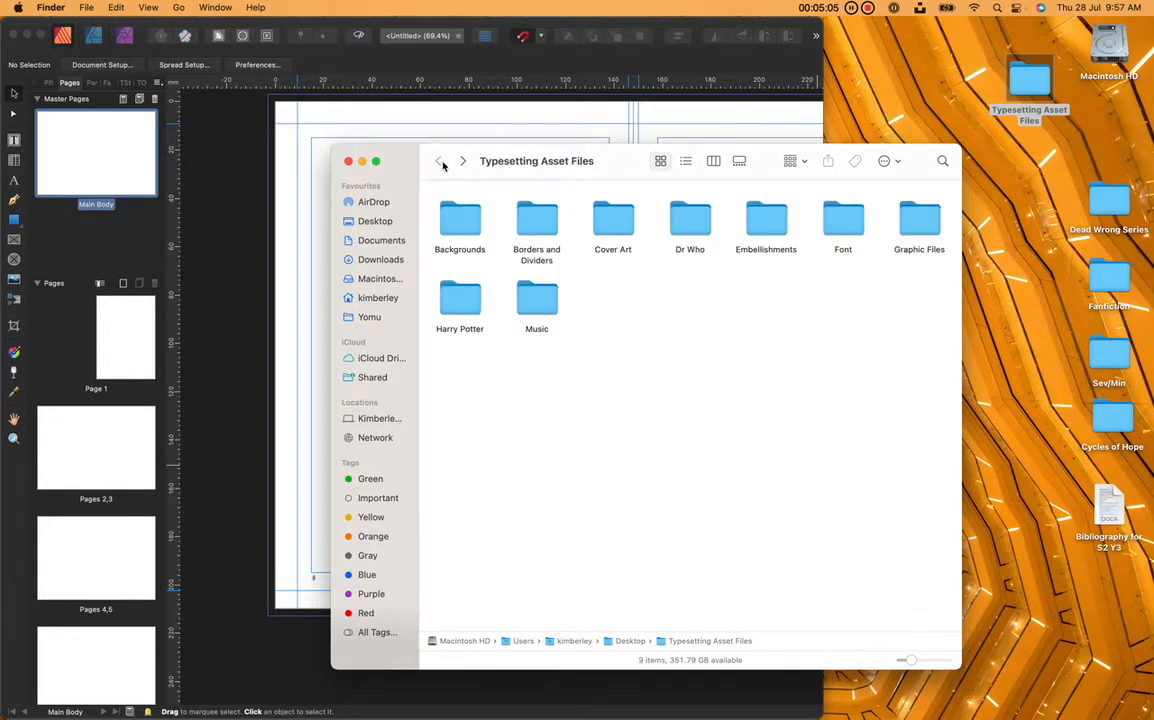
- Return to the Embellishments folder and open the broom image image-from-rawpixel-id-6659747-original.png in Affinity Publisher
double_click(750, 222)
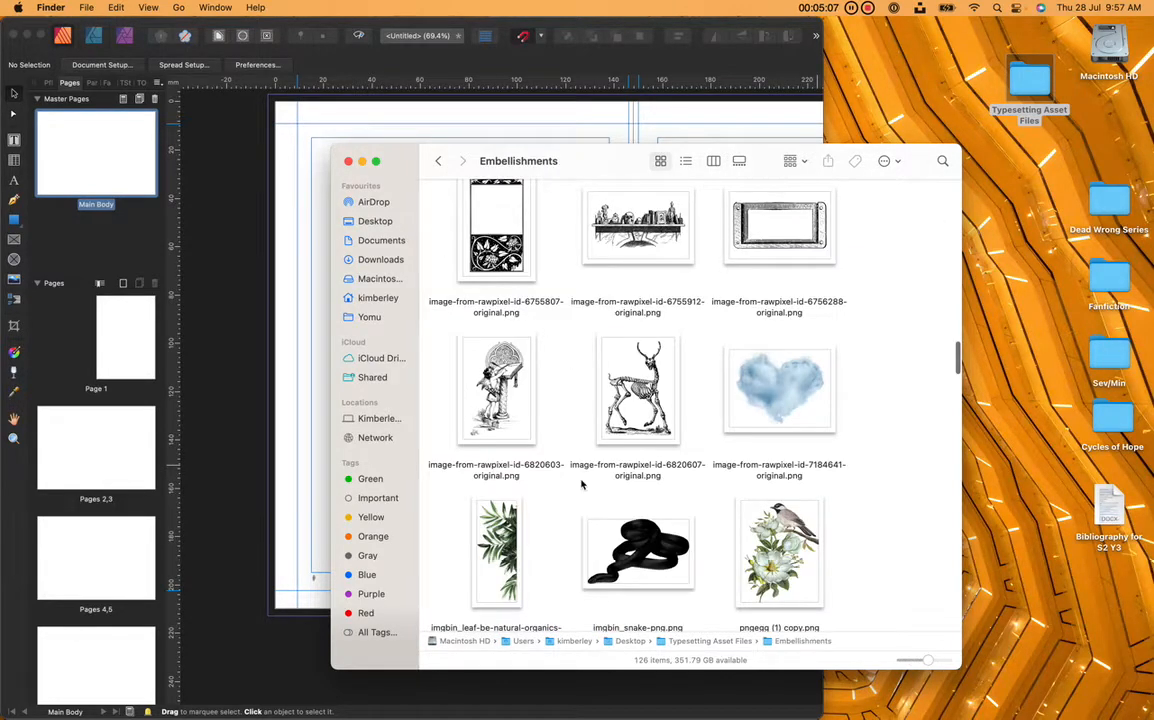
scroll(581, 484, up, 10)
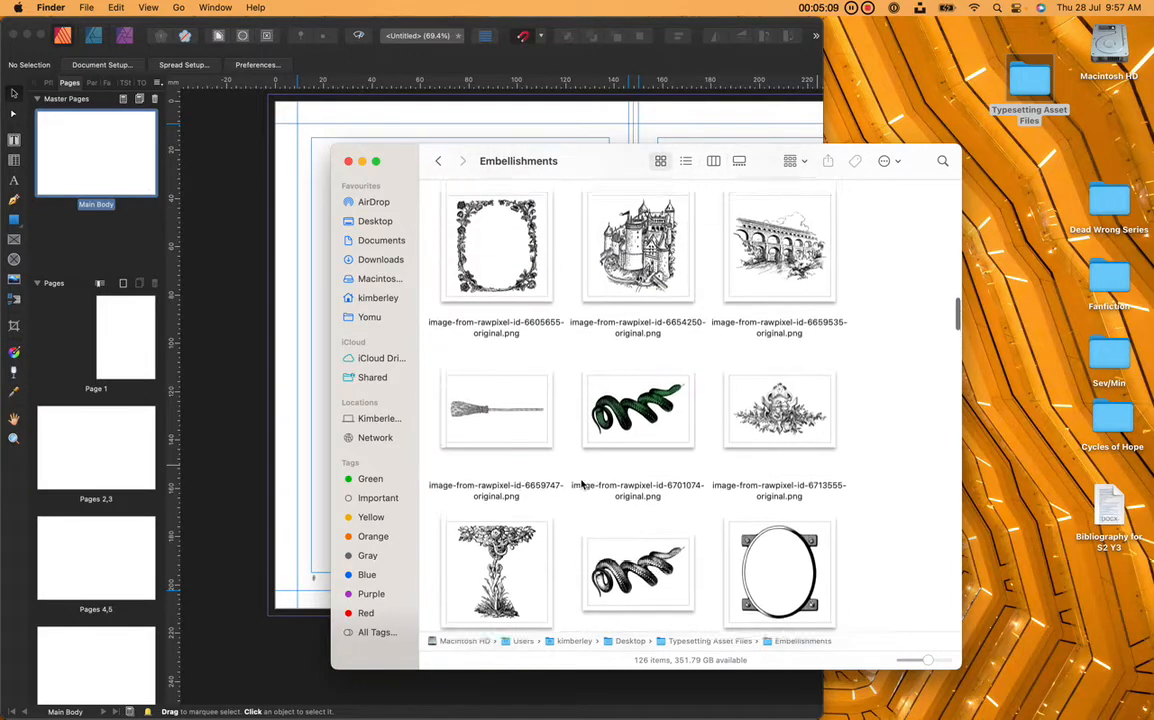
scroll(581, 484, down, 5)
drag(497, 510, 252, 462)
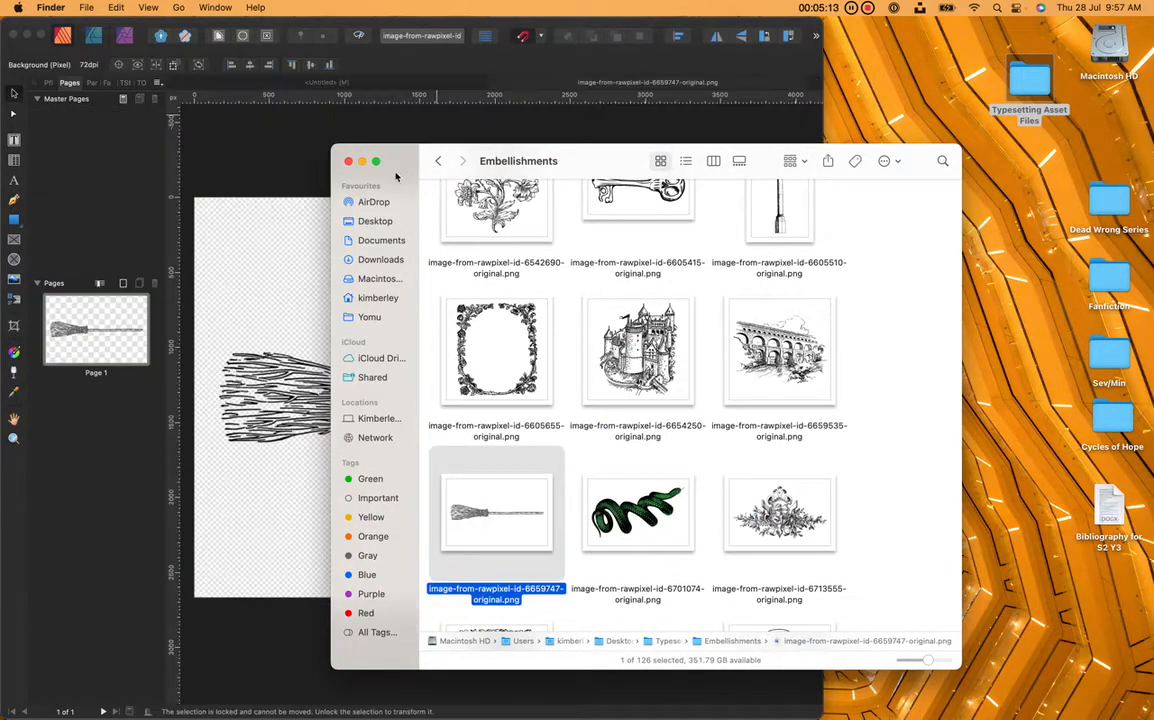
- Return to the untitled document and place image-from-rawpixel-id-6659747-original.png from the Embellishments folder on the Main Body master spread
click(474, 120)
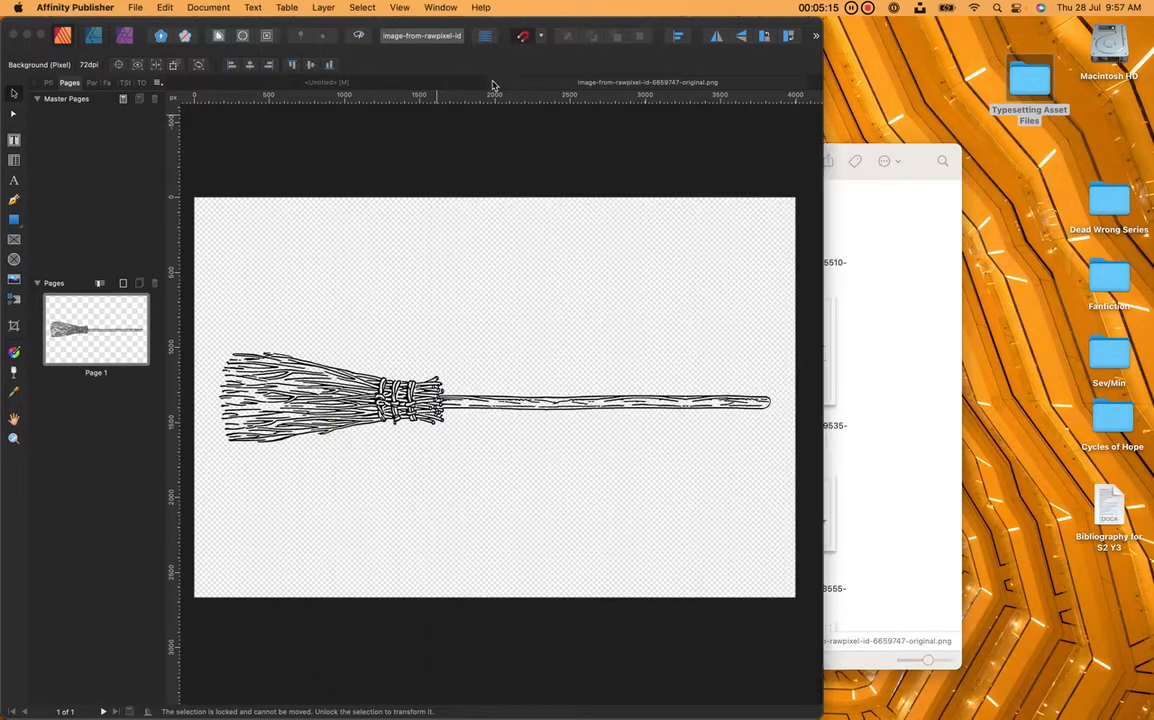
click(446, 80)
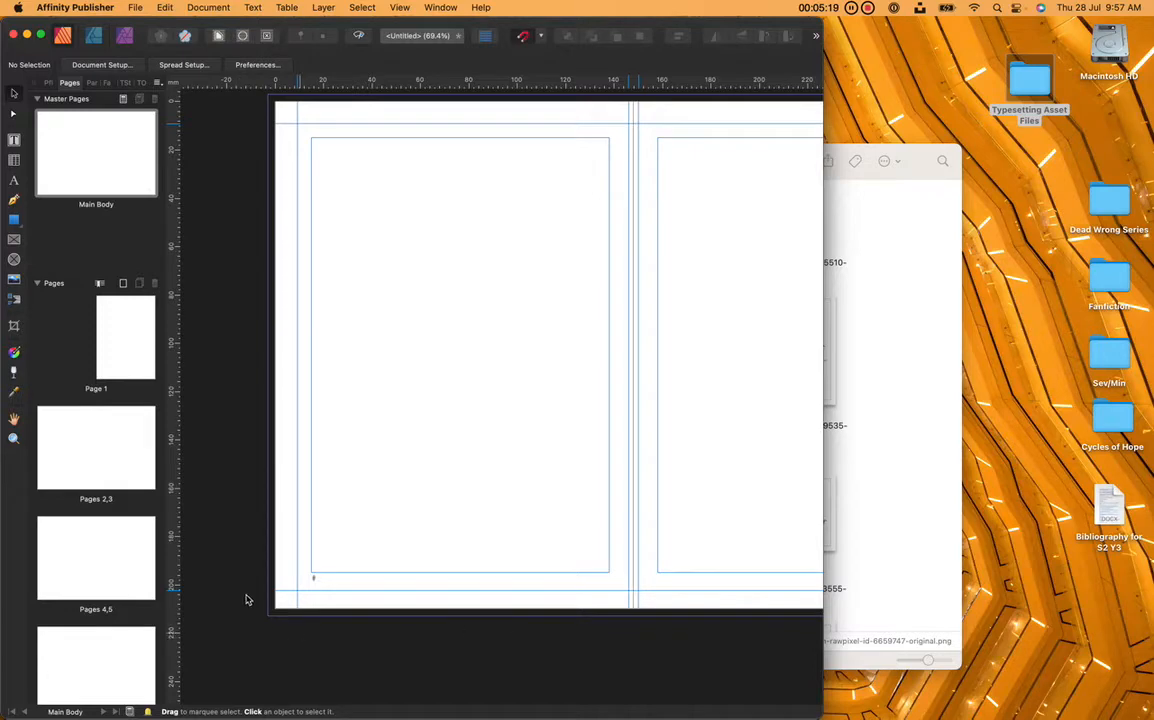
click(937, 265)
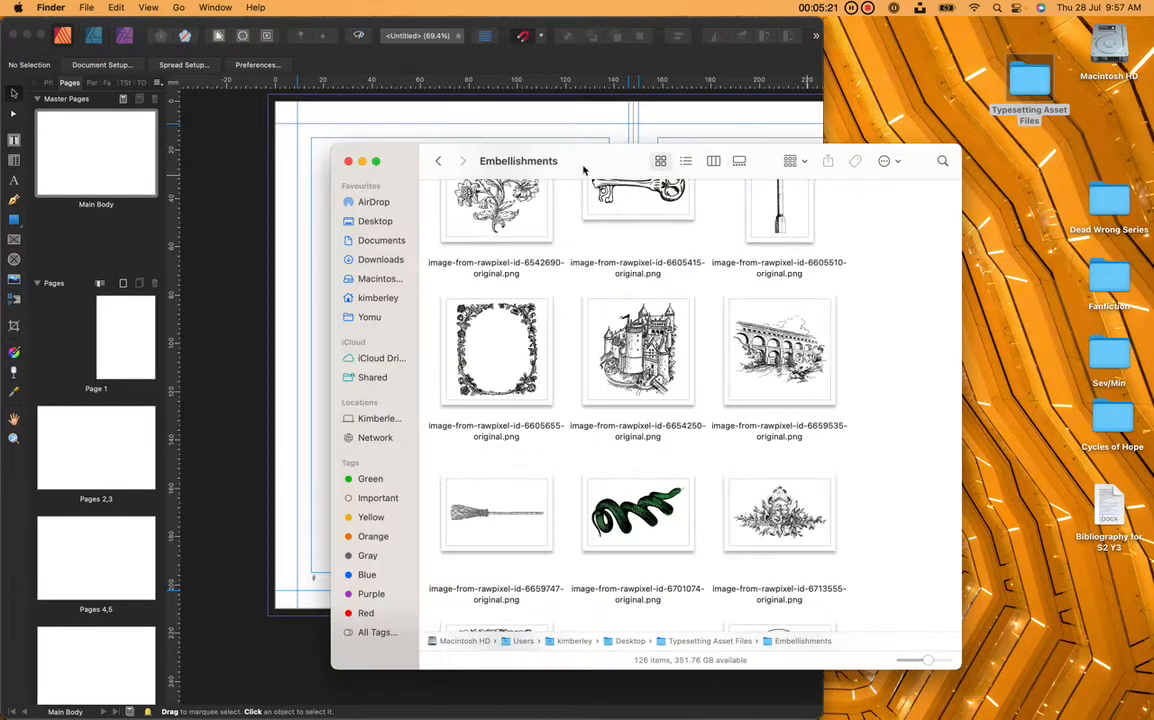
drag(585, 170, 871, 57)
drag(773, 404, 343, 395)
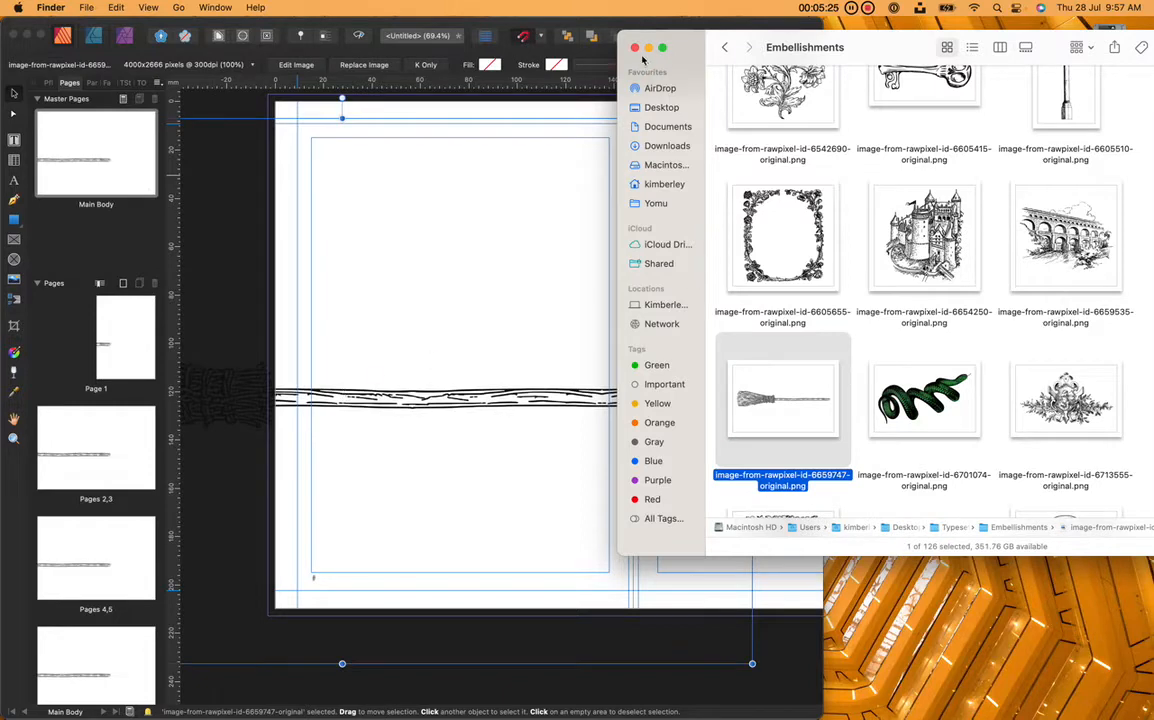
- Close the Embellishments folder window and widen the document window to fill the screen
click(636, 48)
click(813, 44)
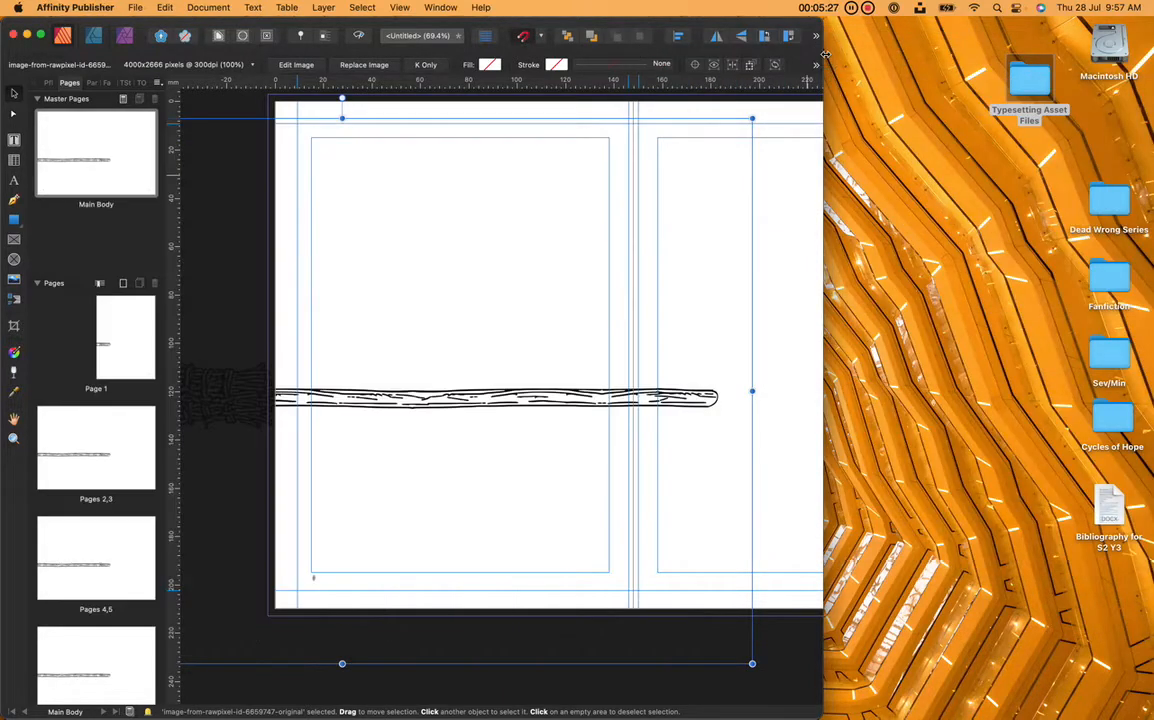
drag(823, 55, 1152, 68)
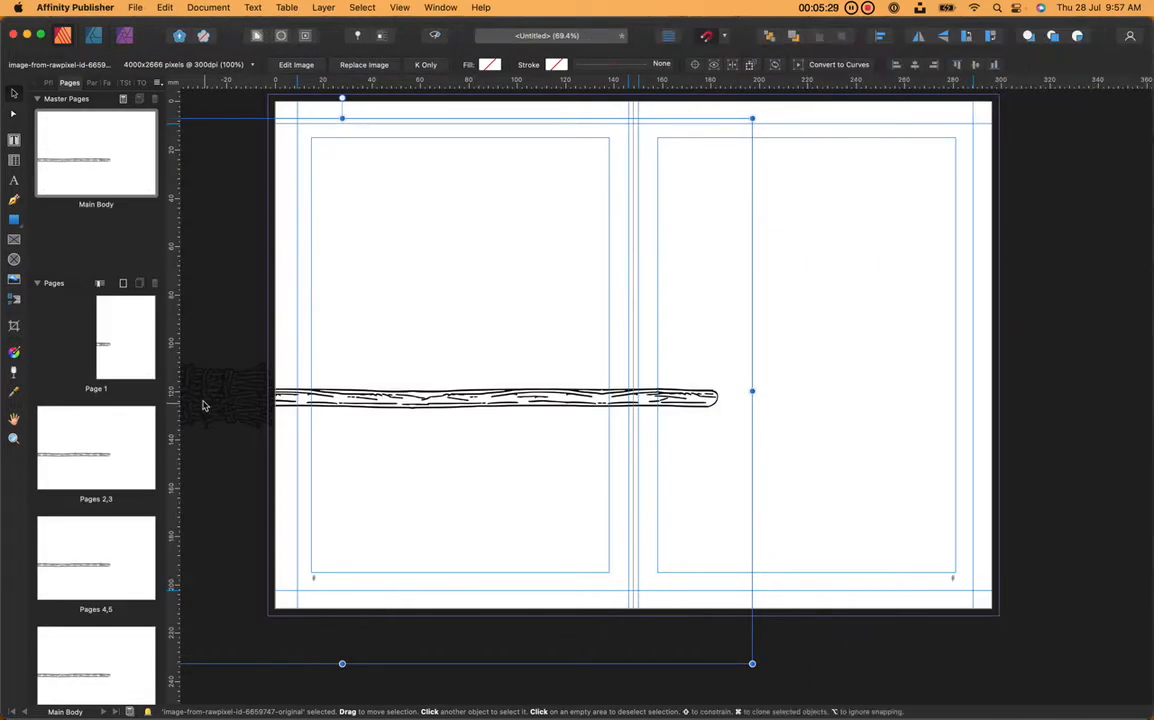
- Shrink the broom image to about 9% of its size and move it up onto the left master page
mouse_move(505, 405)
mouse_down()
mouse_move(910, 387)
mouse_move(803, 472)
mouse_up()
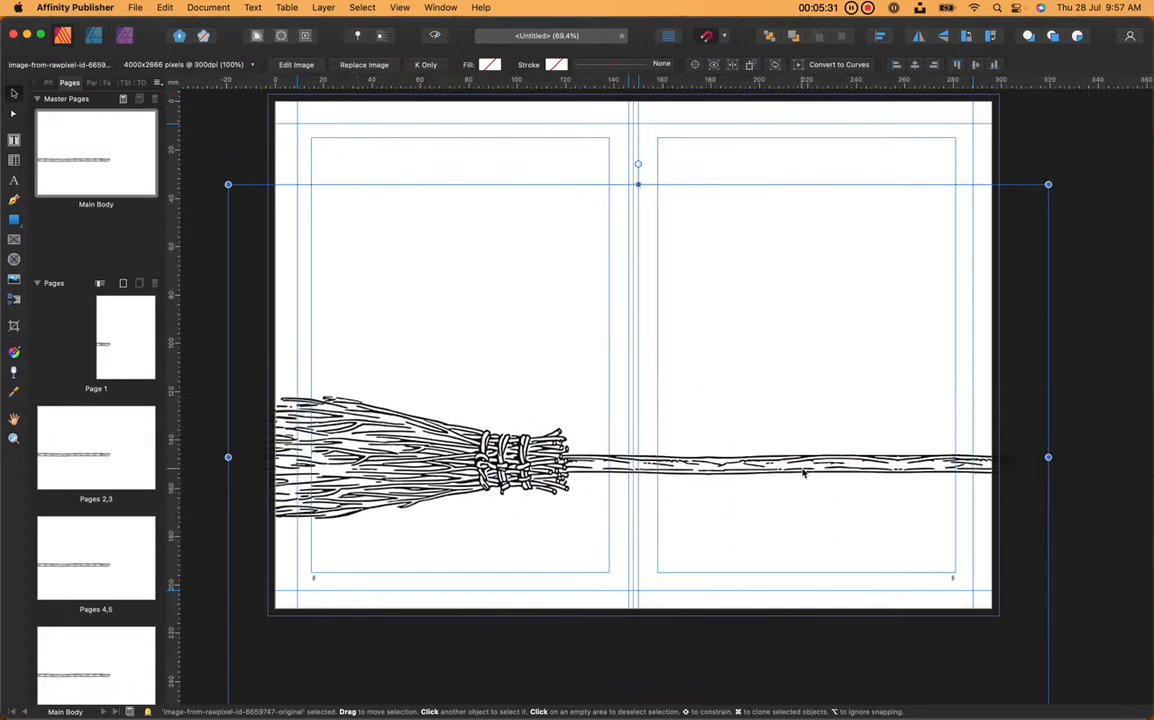
drag(228, 184, 758, 475)
drag(868, 564, 690, 591)
drag(722, 640, 477, 224)
- Move the broom into the left page's top margin and reduce it to about 7% of its size
scroll(476, 221, up, 3)
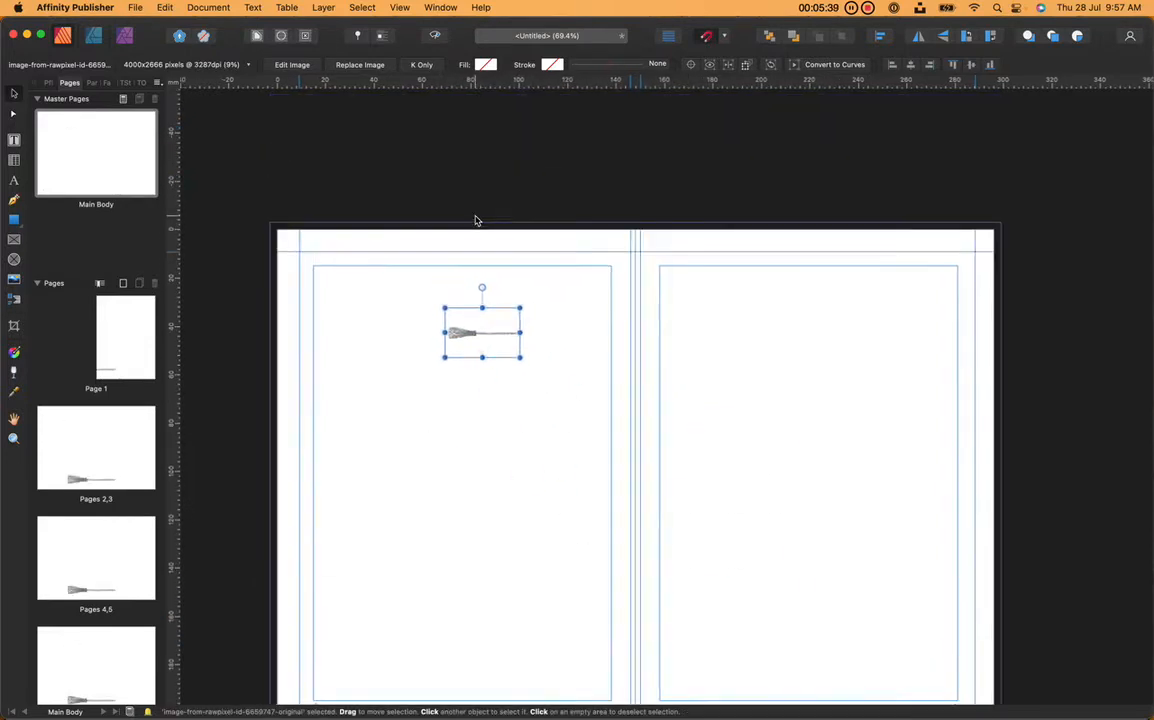
scroll(476, 221, up, 5)
drag(469, 474, 386, 326)
drag(336, 260, 369, 285)
drag(443, 366, 400, 361)
scroll(400, 361, down, 5)
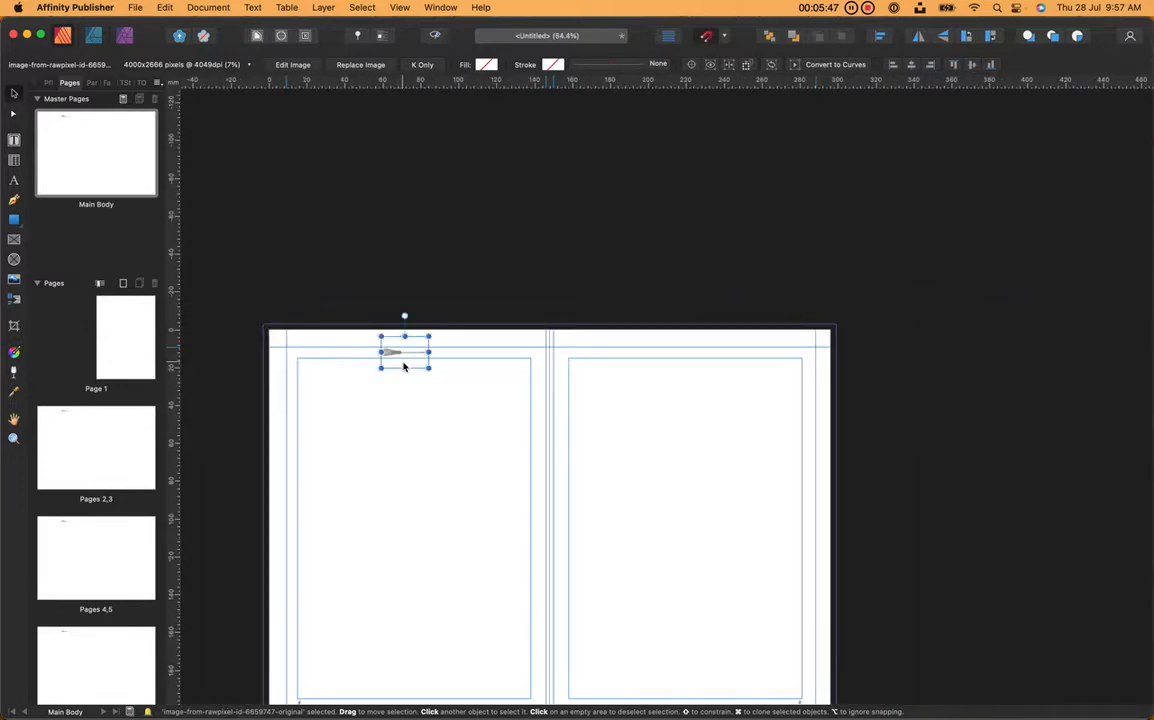
scroll(404, 367, down, 3)
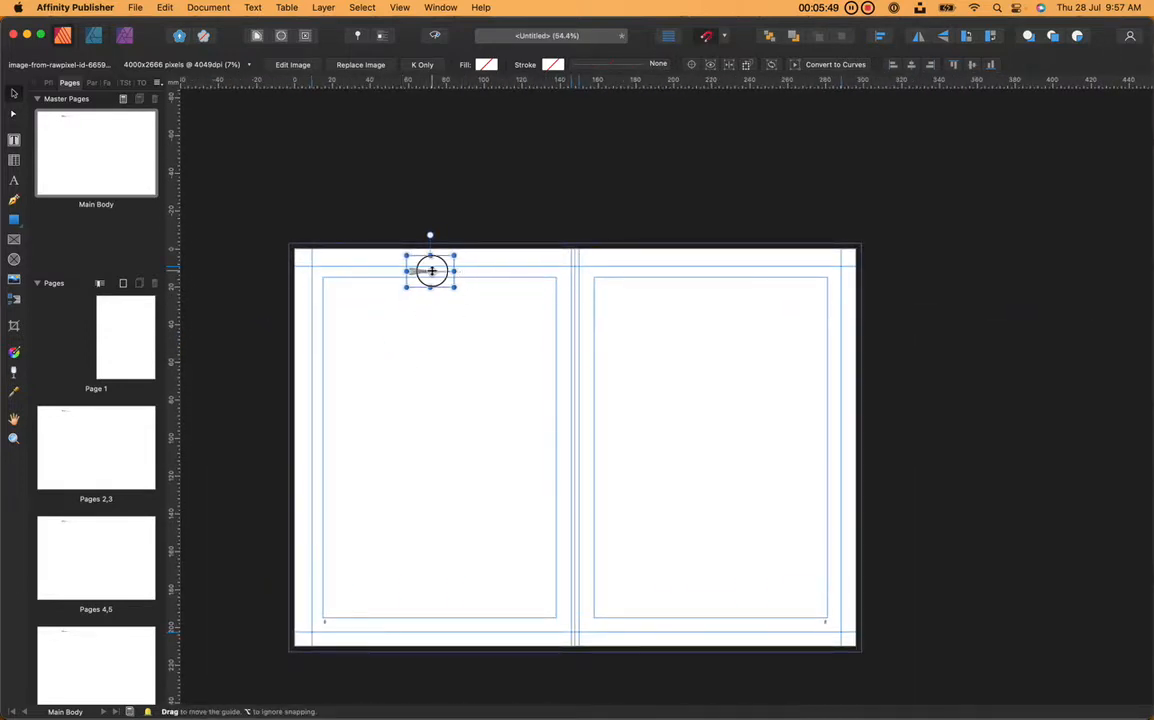
mouse_move(432, 271)
mouse_down()
mouse_move(450, 273)
mouse_move(428, 273)
mouse_up()
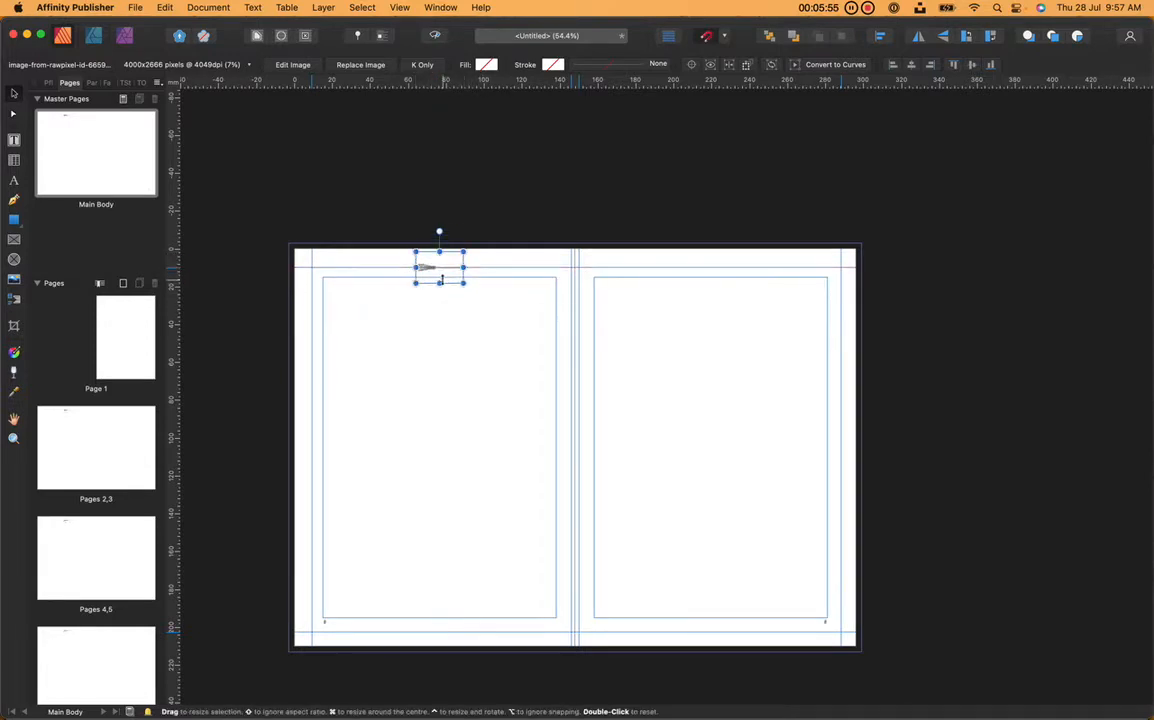
- Remove the horizontal guide running through the broom and lower the broom to sit just above the left page's text frame
scroll(441, 280, up, 5)
scroll(443, 284, left, 3)
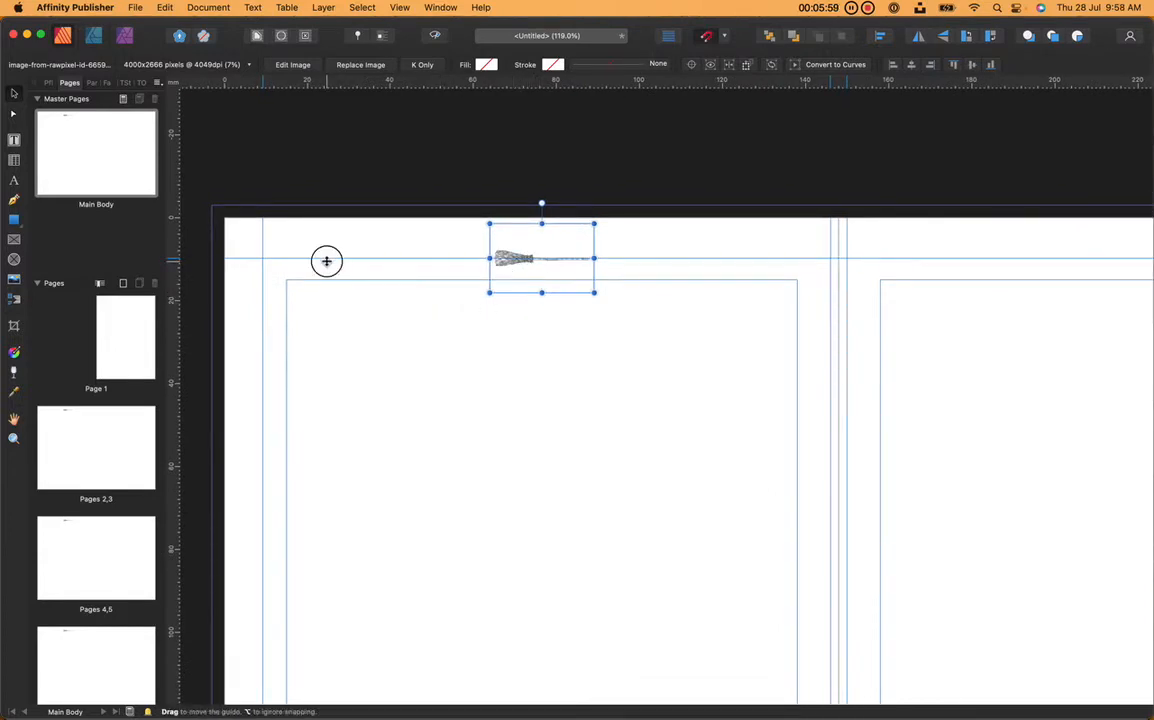
drag(326, 261, 345, 88)
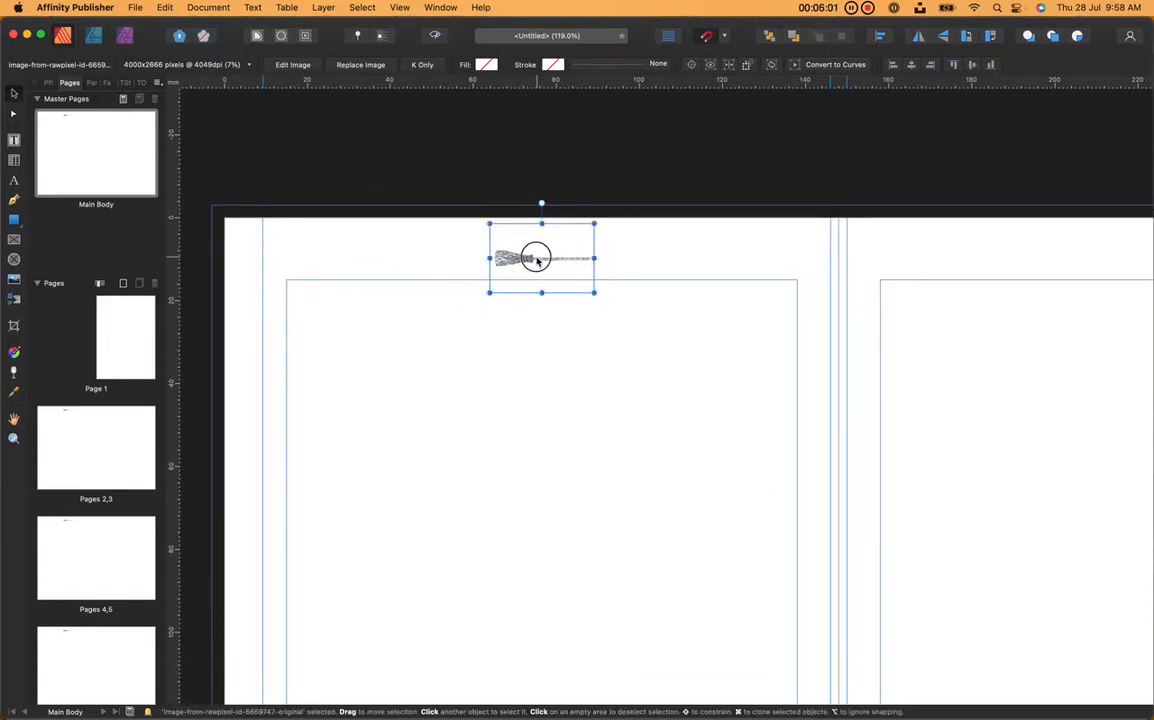
drag(536, 260, 529, 266)
click(675, 232)
click(559, 255)
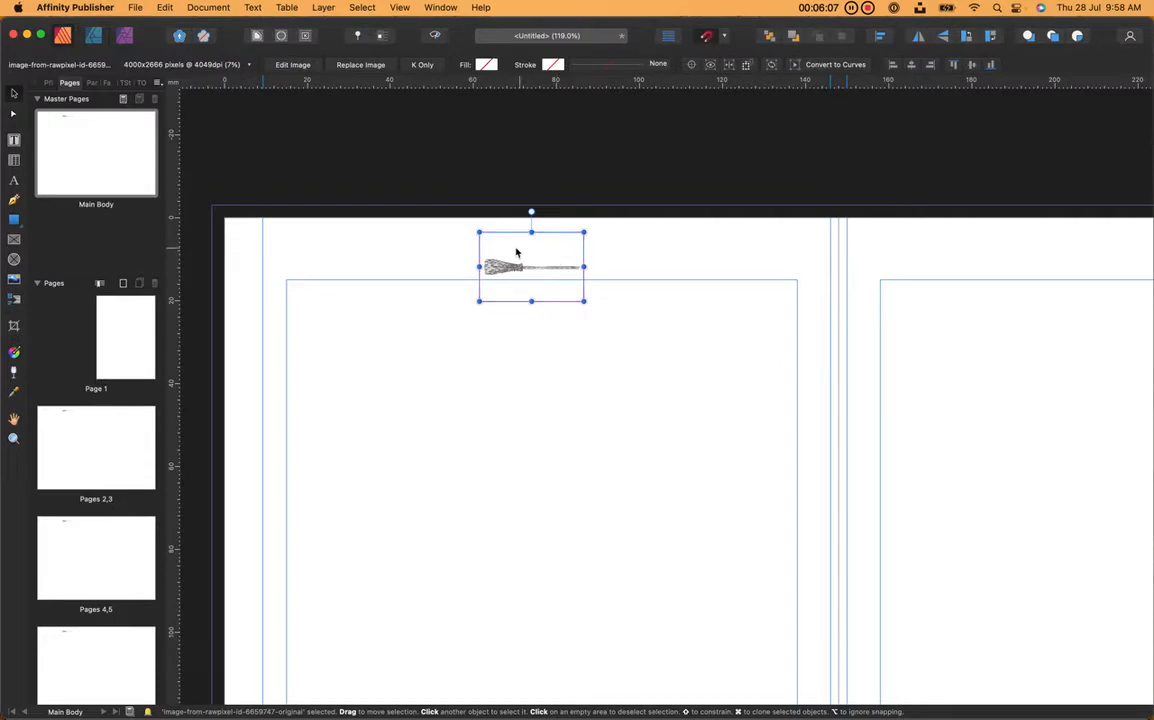
- Copy the broom to the same height above the right page's text frame and flip the copy horizontally
scroll(603, 305, right, 5)
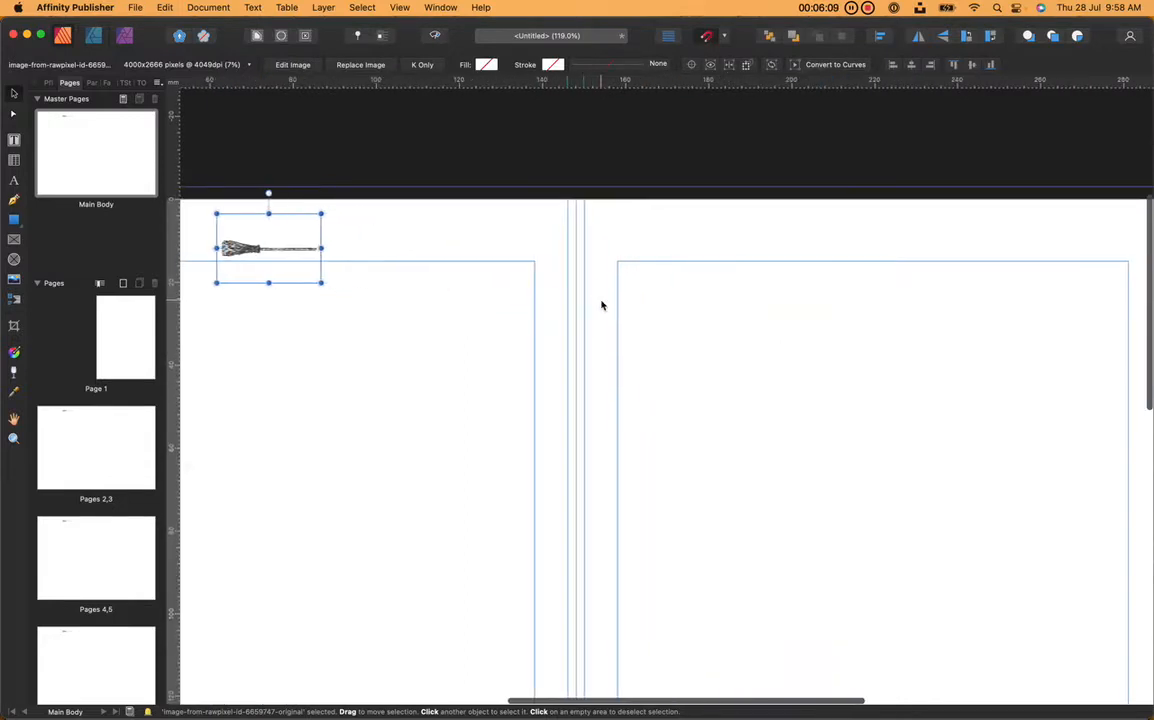
mouse_move(252, 245)
mouse_down()
mouse_move(894, 245)
mouse_move(861, 249)
mouse_up()
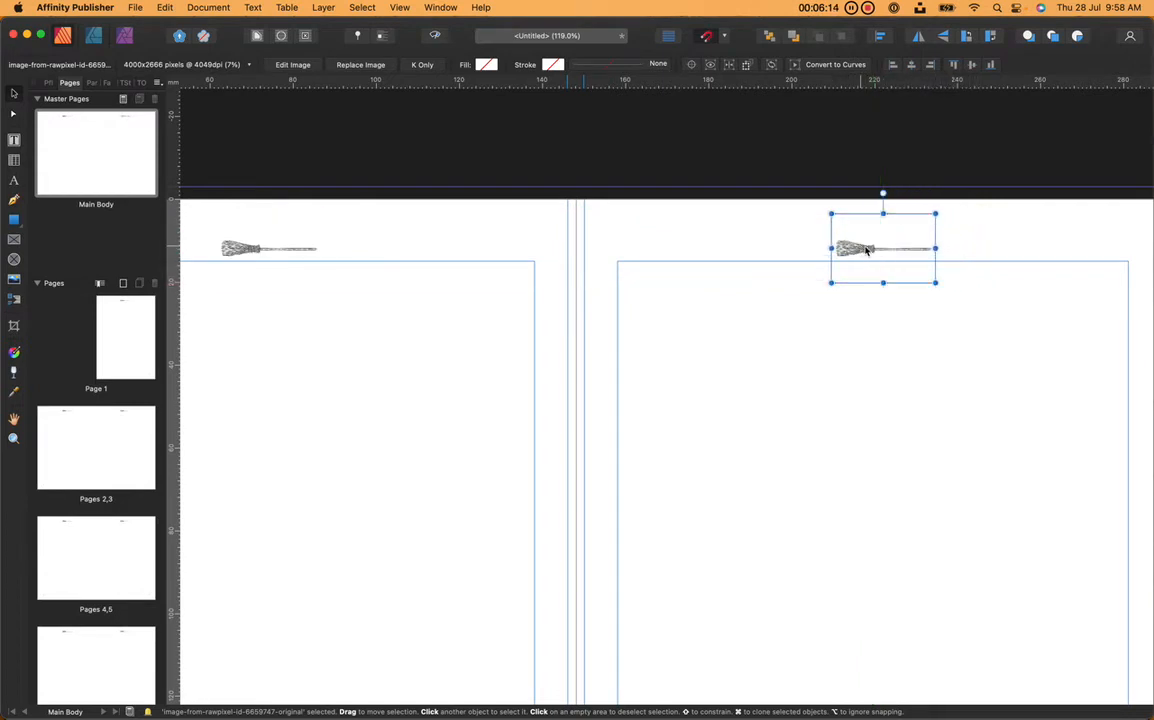
click(918, 38)
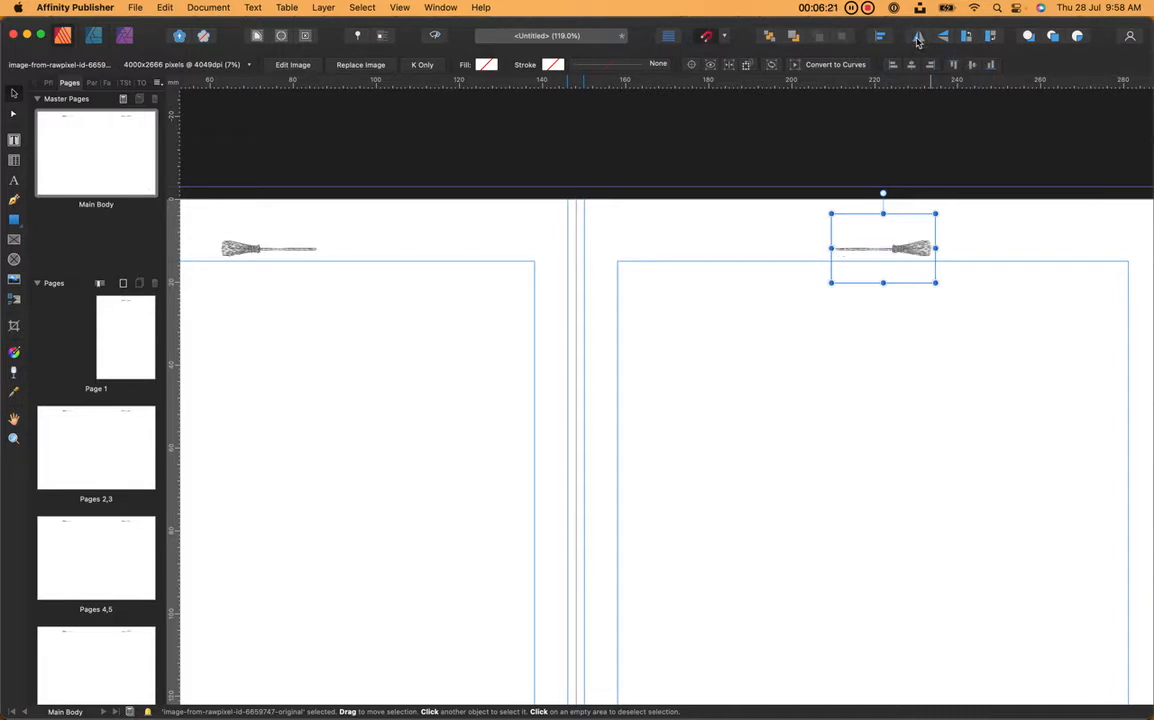
click(641, 168)
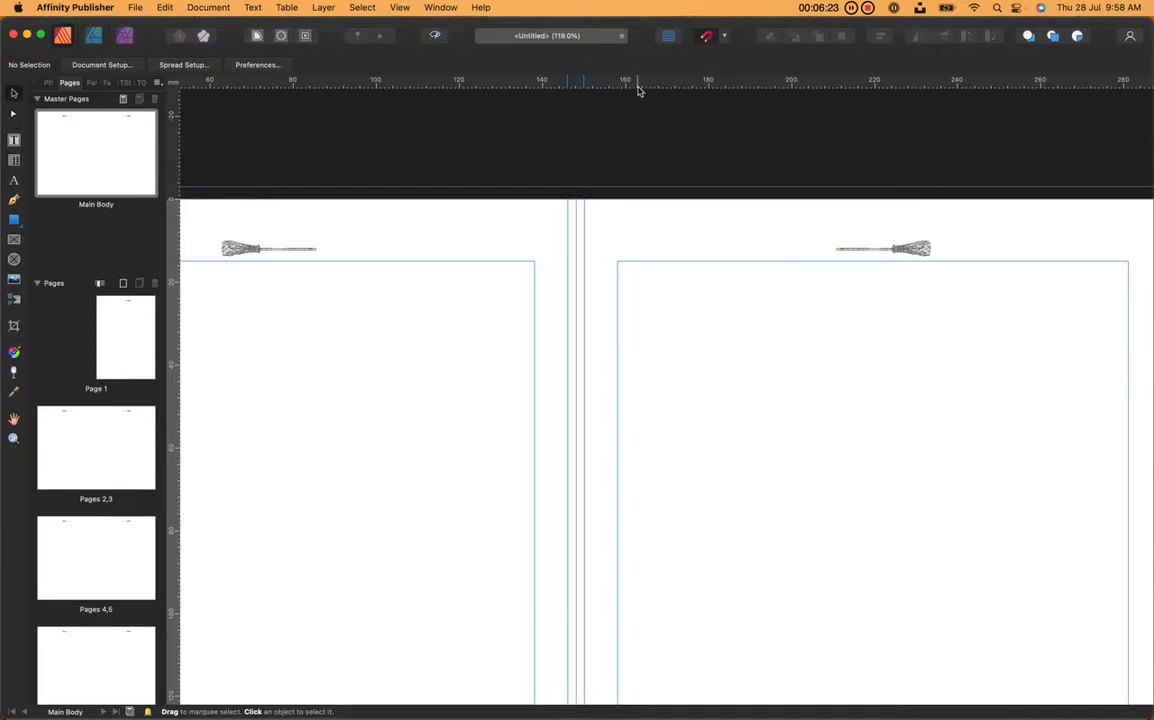
- Add a horizontal guide across the master spread about 9 mm below the pages' top edge
drag(638, 90, 623, 238)
click(641, 157)
scroll(632, 285, left, 3)
scroll(632, 285, down, 2)
scroll(632, 285, down, 3)
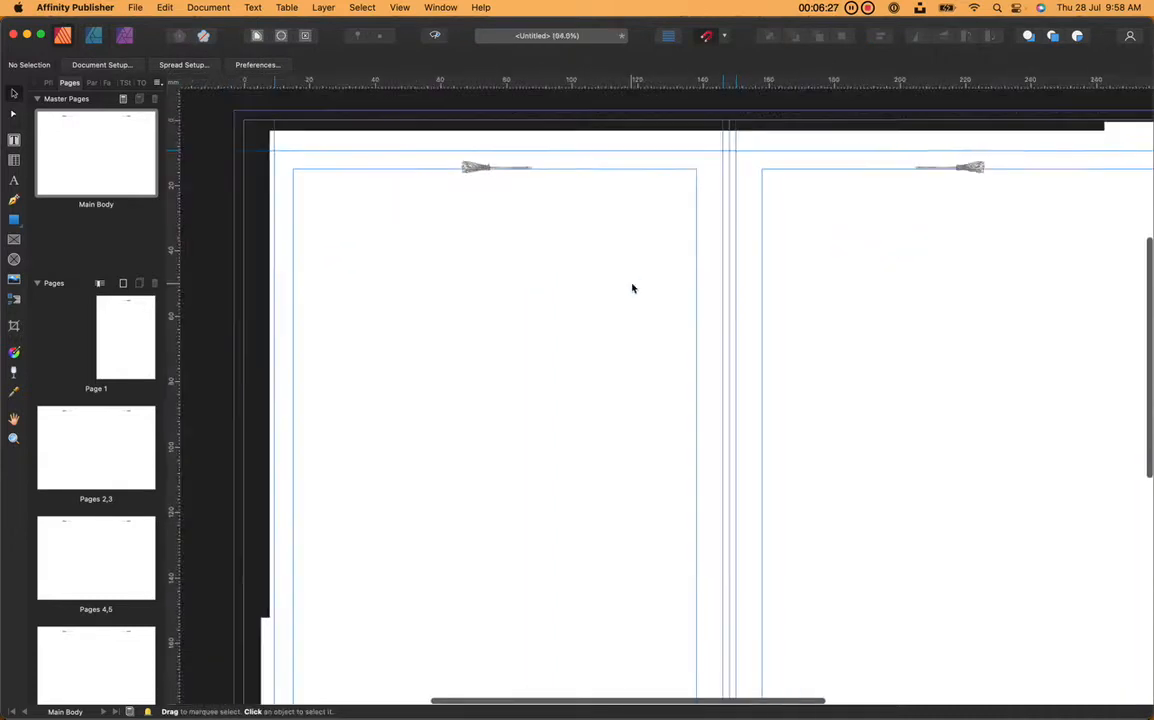
scroll(632, 288, down, 2)
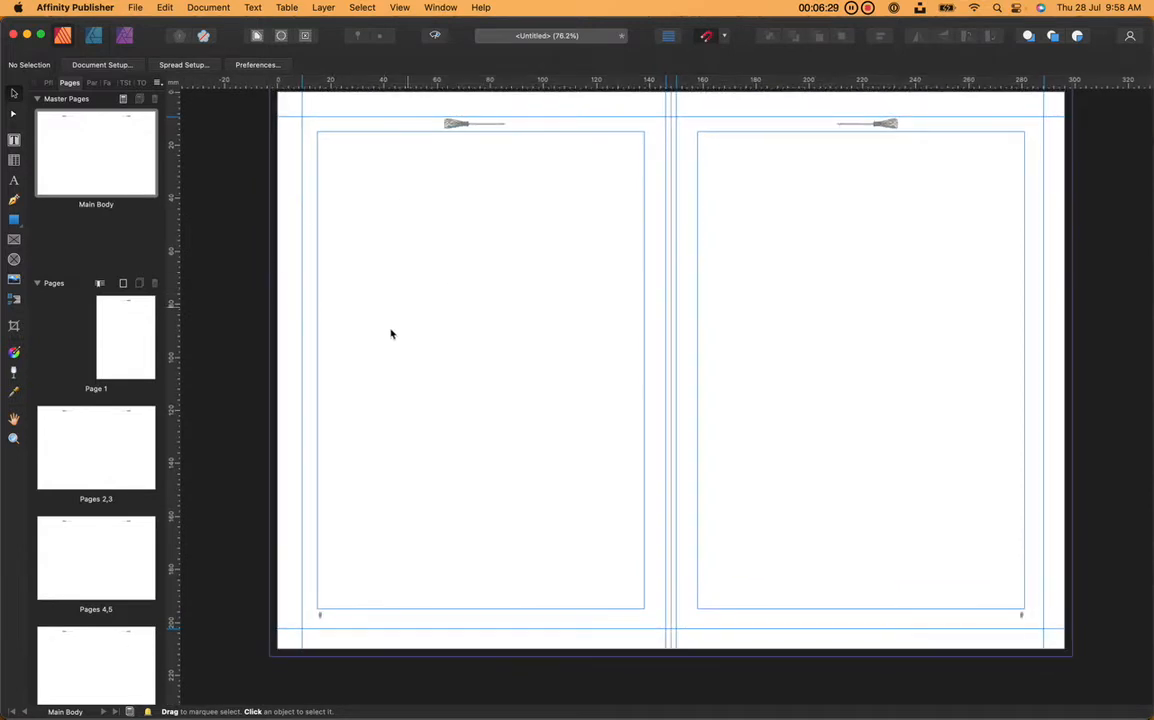
- Move both page number frames to the middle beneath their text frames and centre-align their text
click(1018, 617)
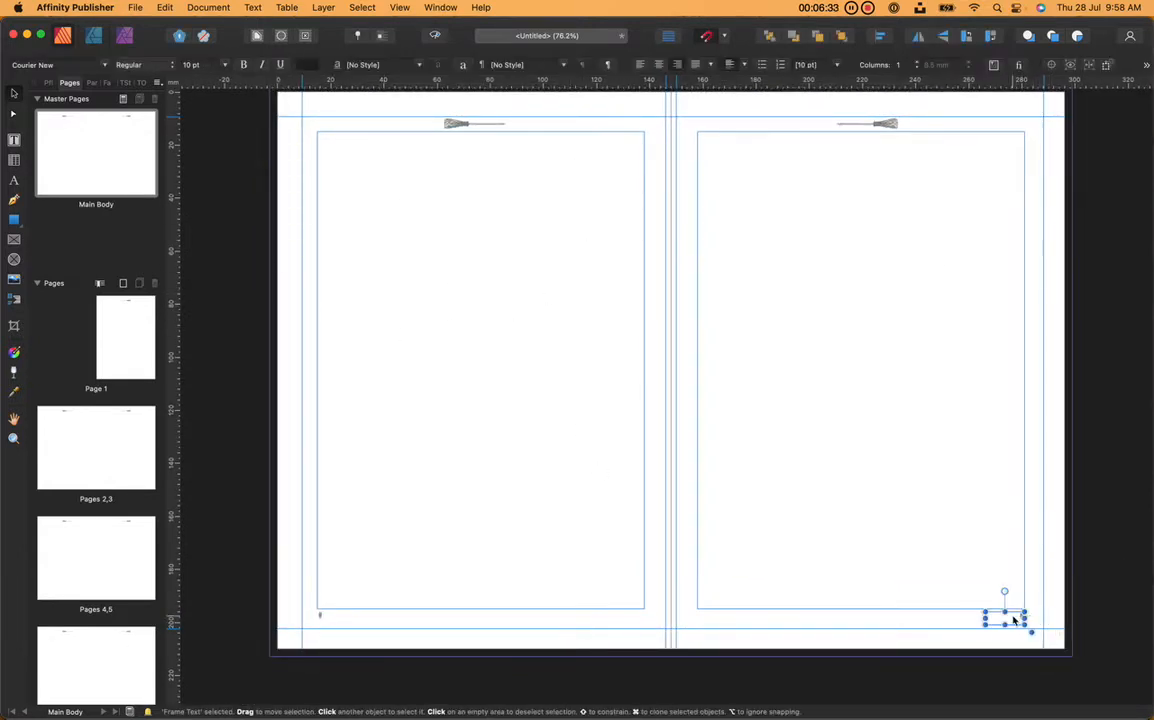
drag(1014, 620, 868, 620)
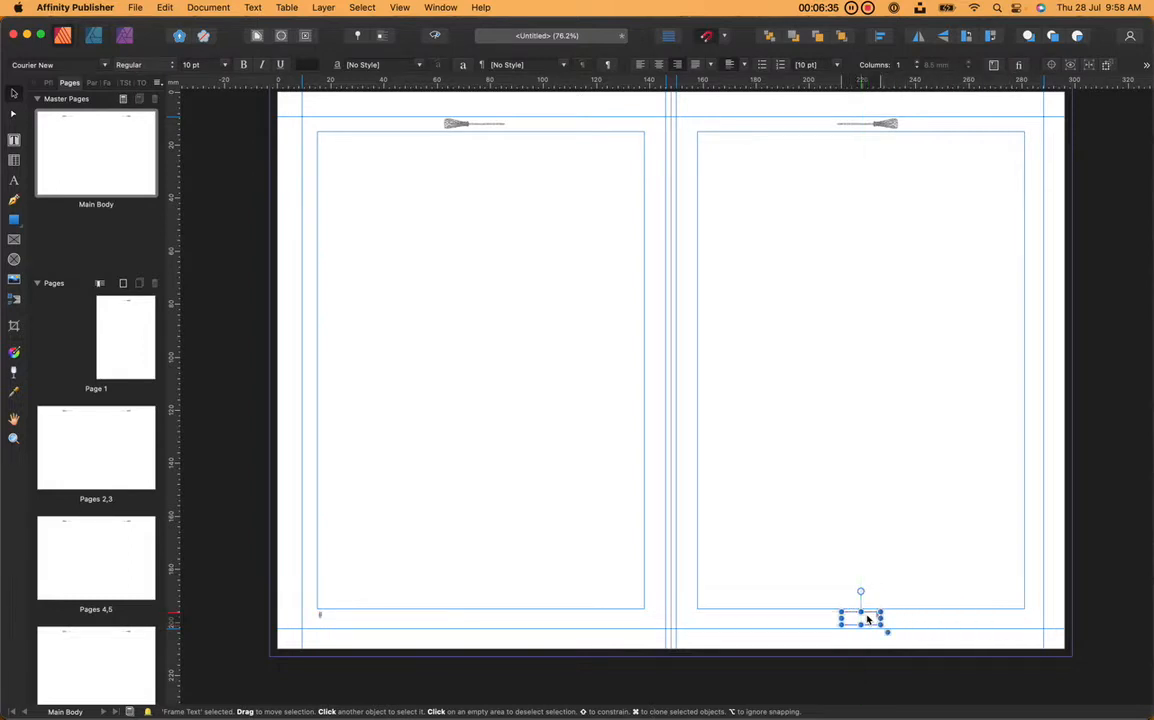
drag(319, 616, 460, 617)
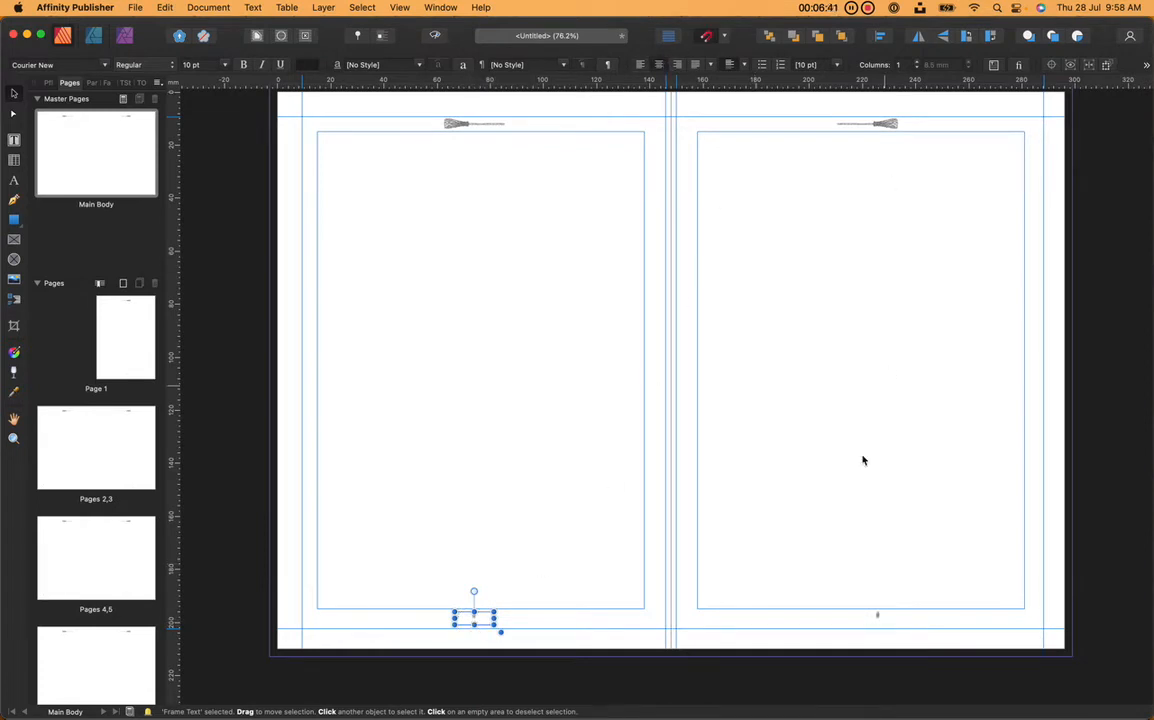
drag(882, 620, 866, 620)
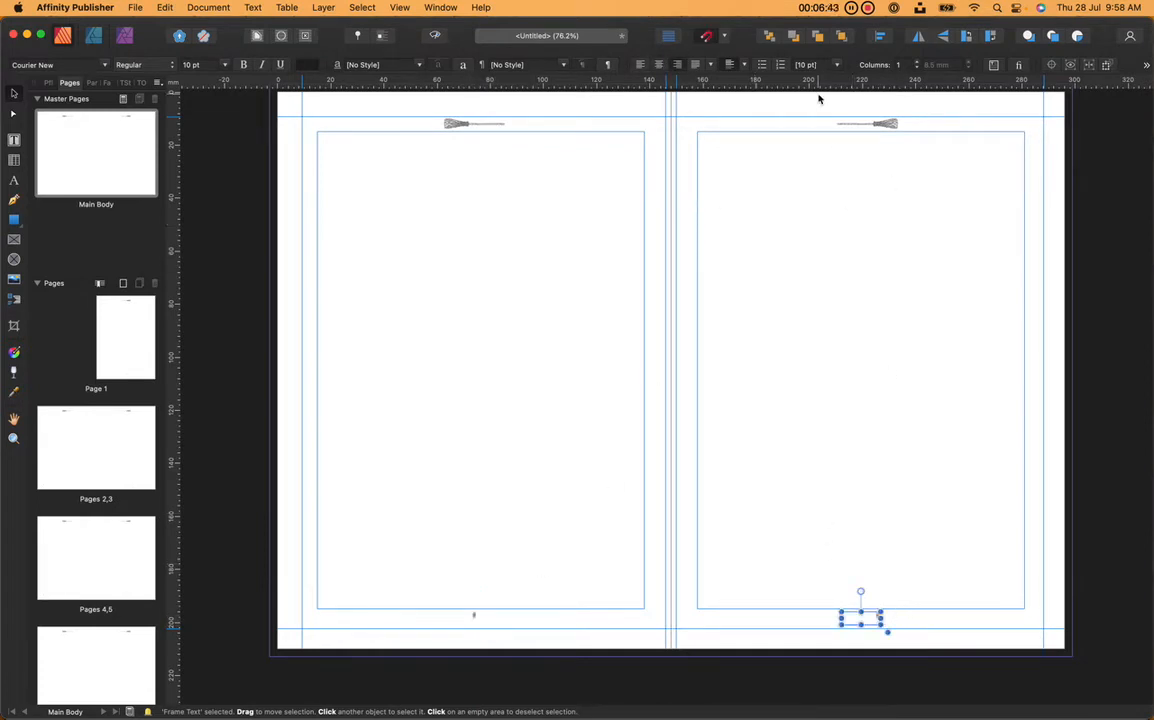
click(659, 64)
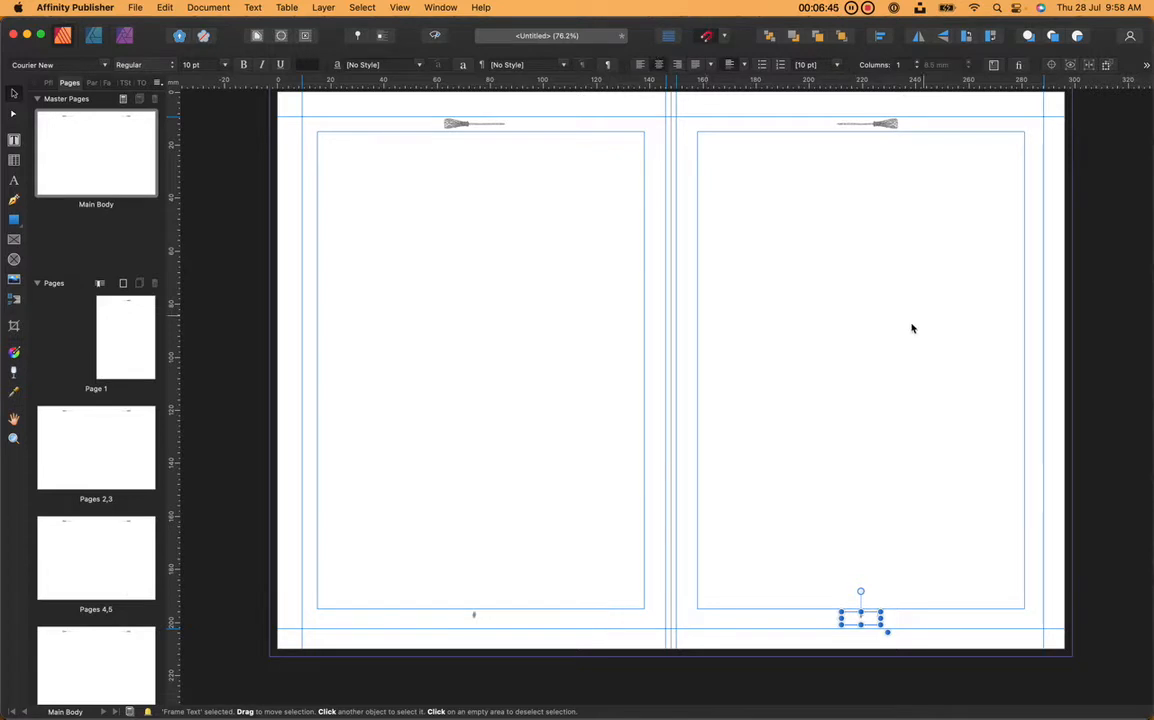
click(1125, 401)
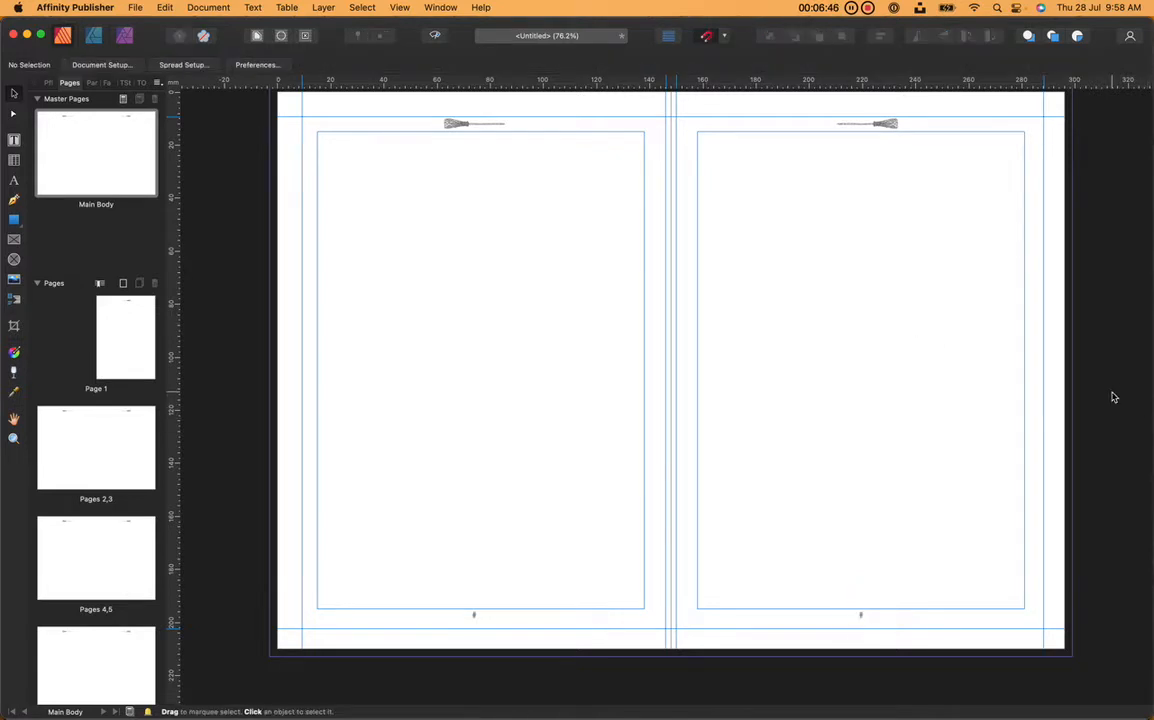
- Open pages 2,3 and toggle preview mode on and off to compare the spread with and without guides
click(107, 464)
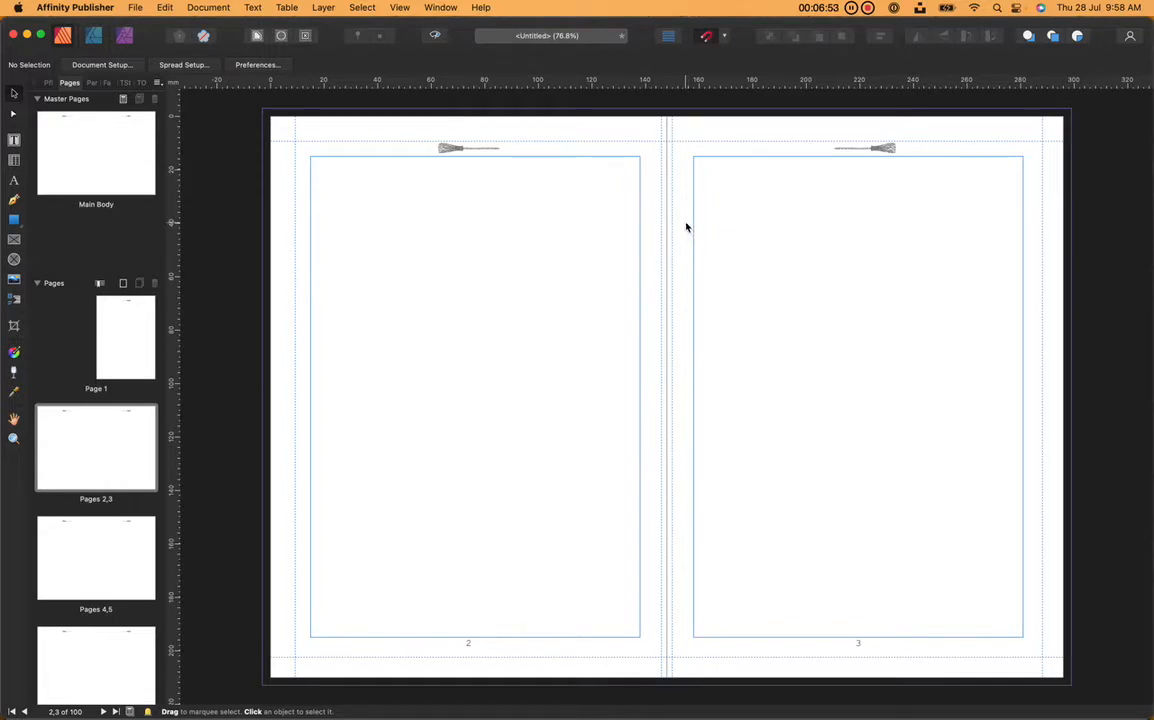
click(435, 37)
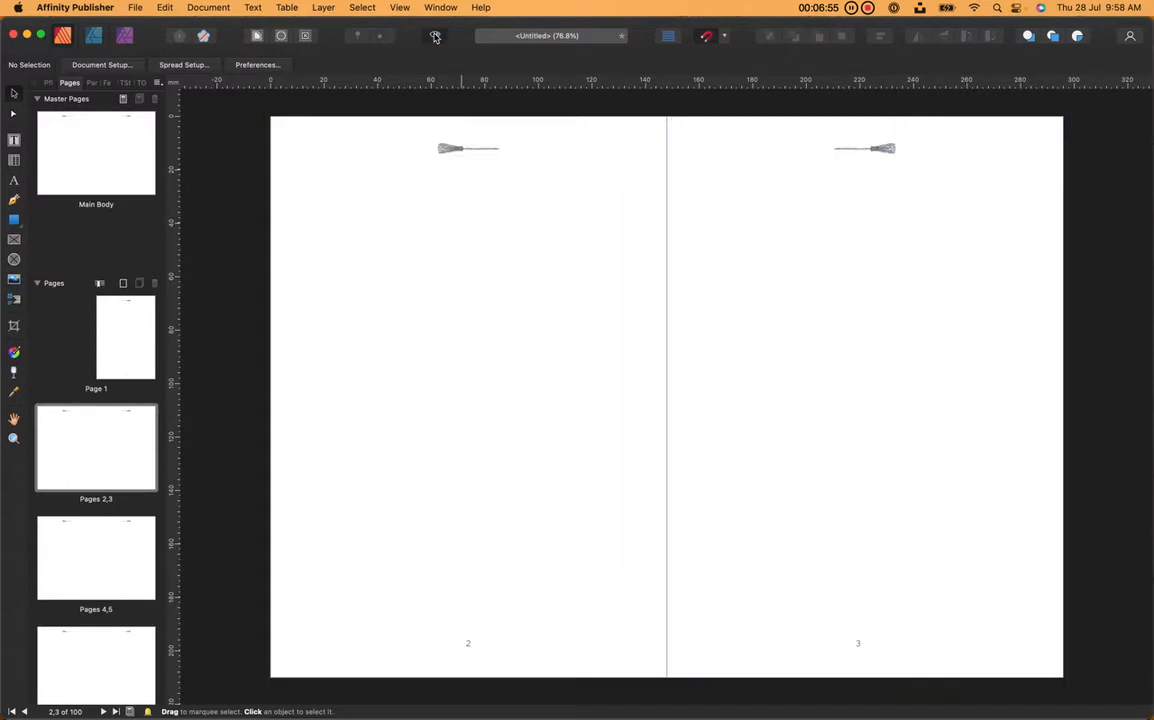
click(435, 37)
click(435, 37)
click(435, 37)
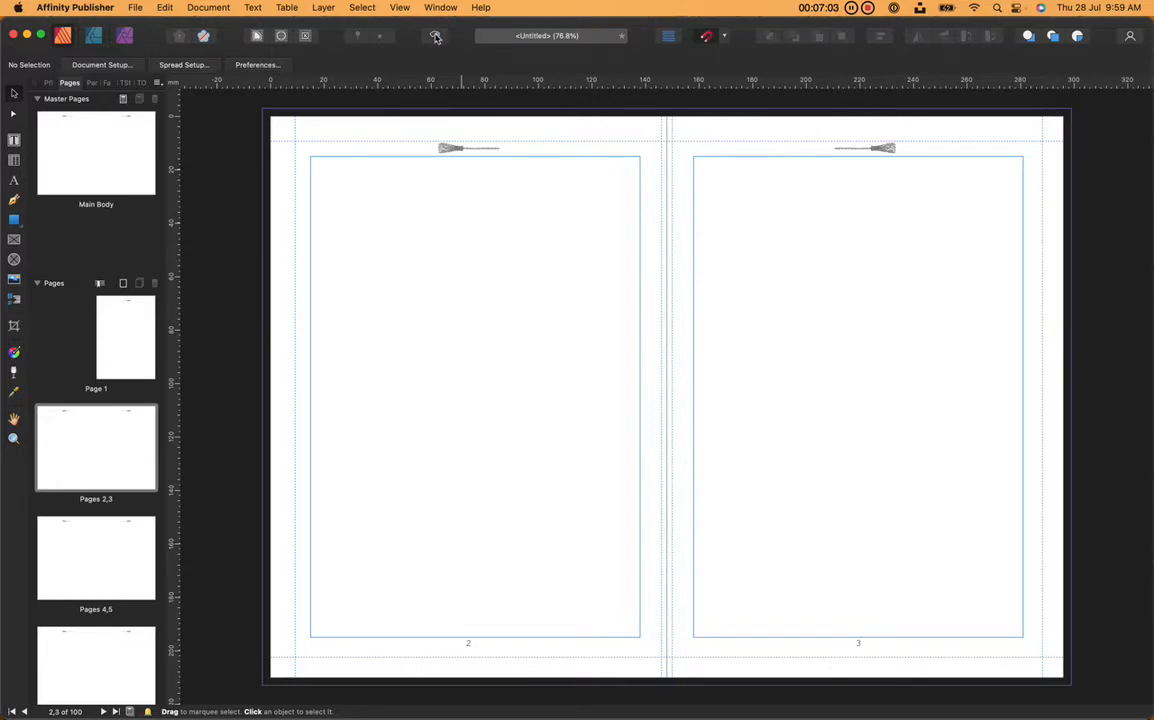
click(435, 37)
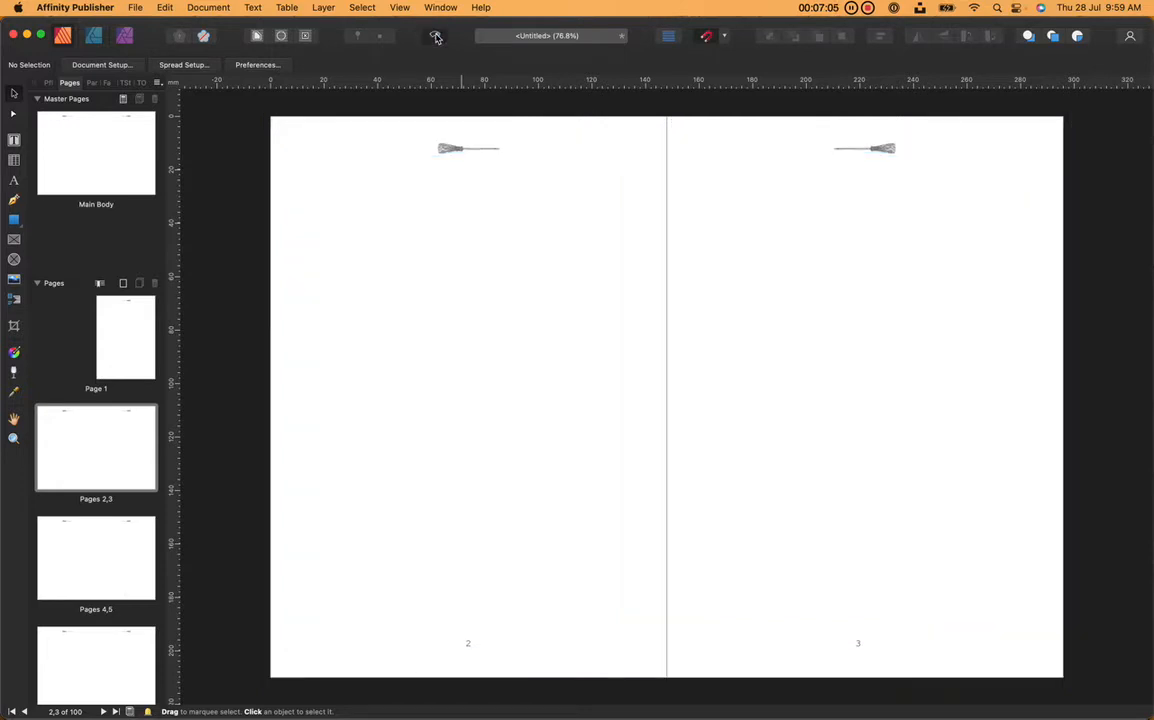
click(435, 37)
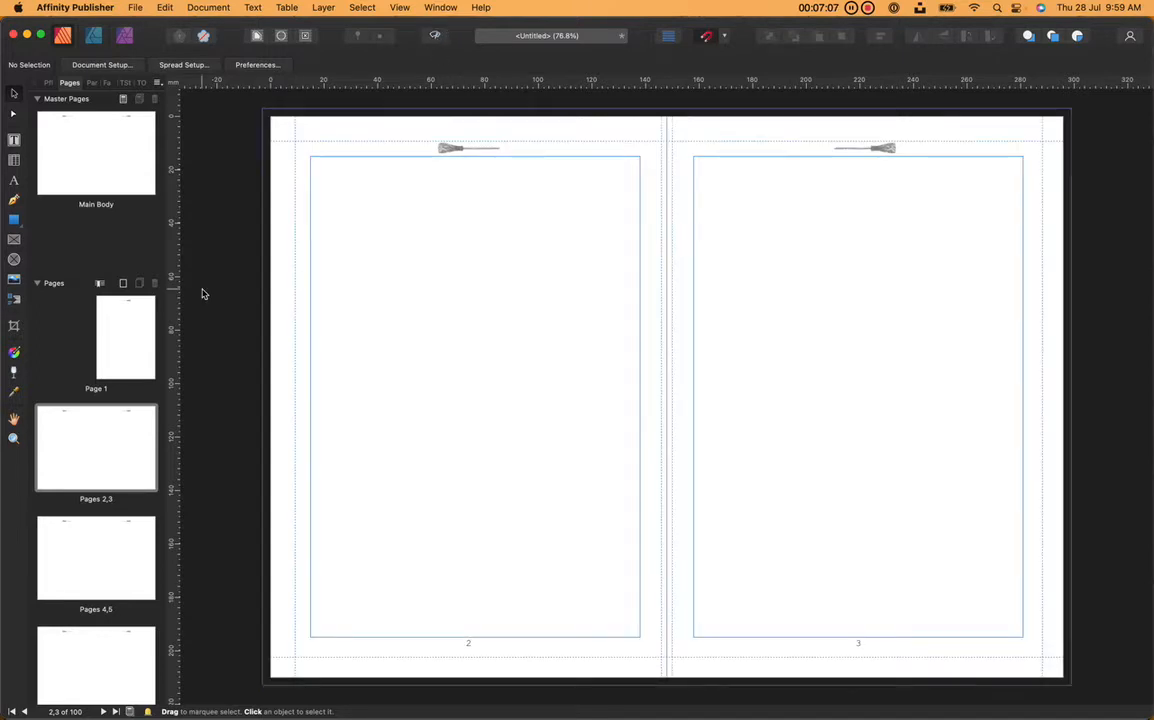
- Start a new single-page master named Chapter Left
drag(140, 191, 90, 234)
click(90, 234)
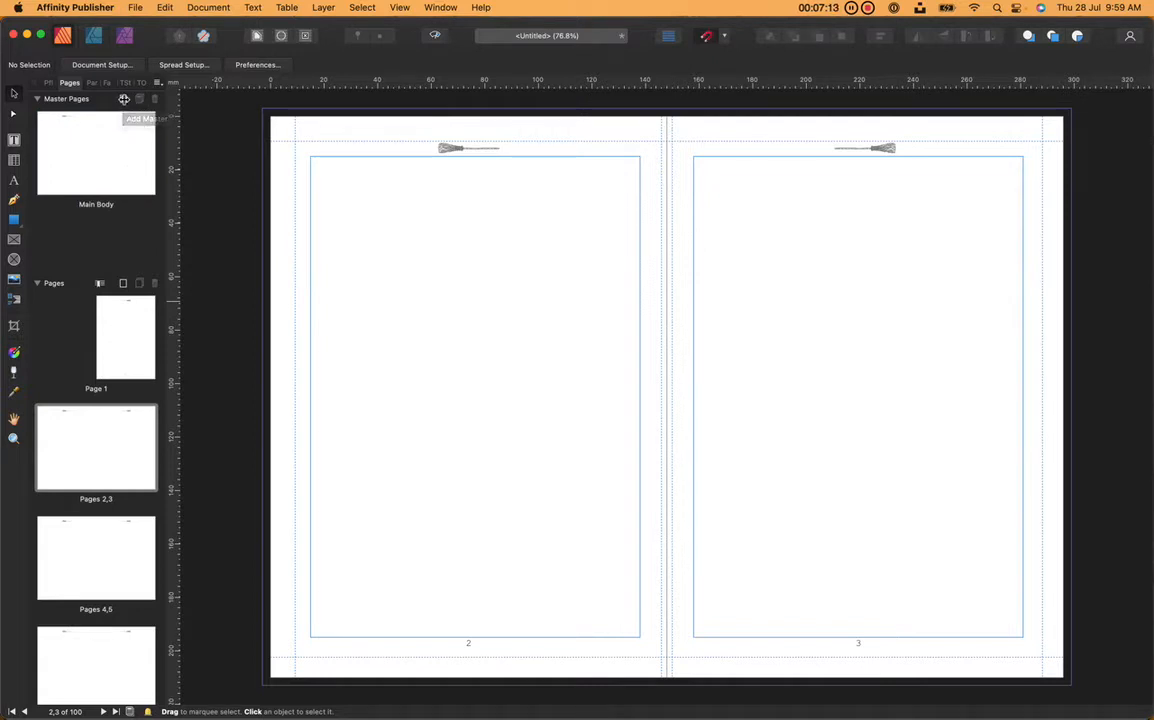
click(122, 99)
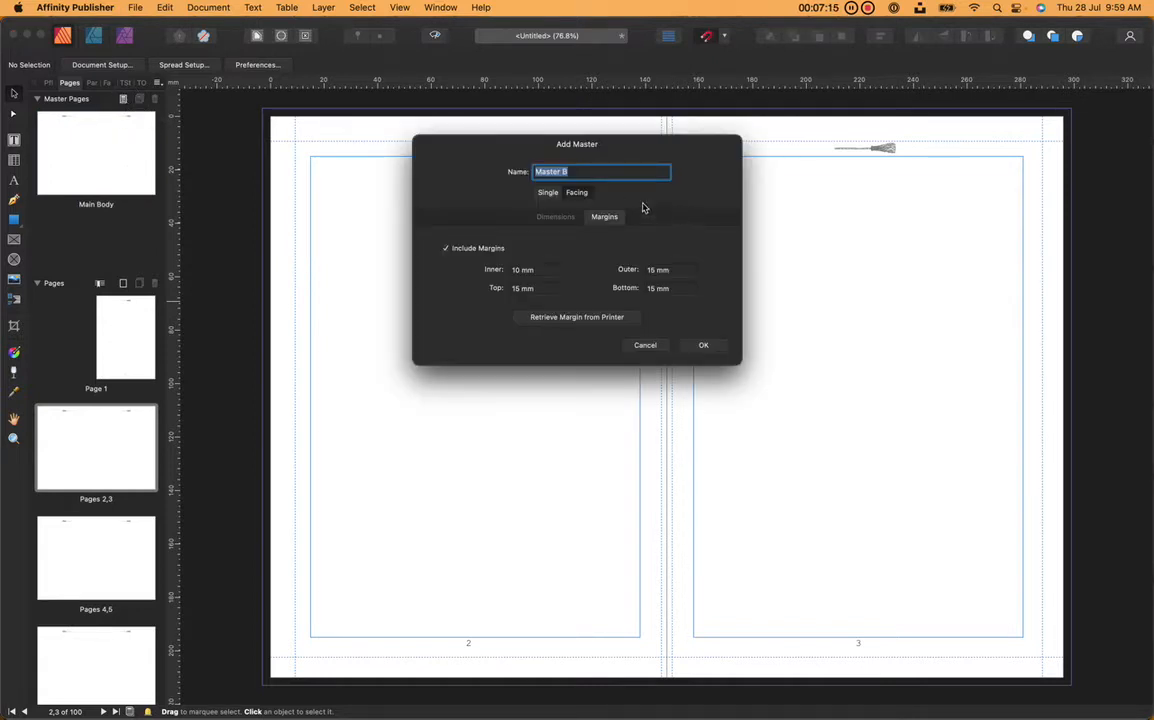
click(555, 194)
text(Chap)
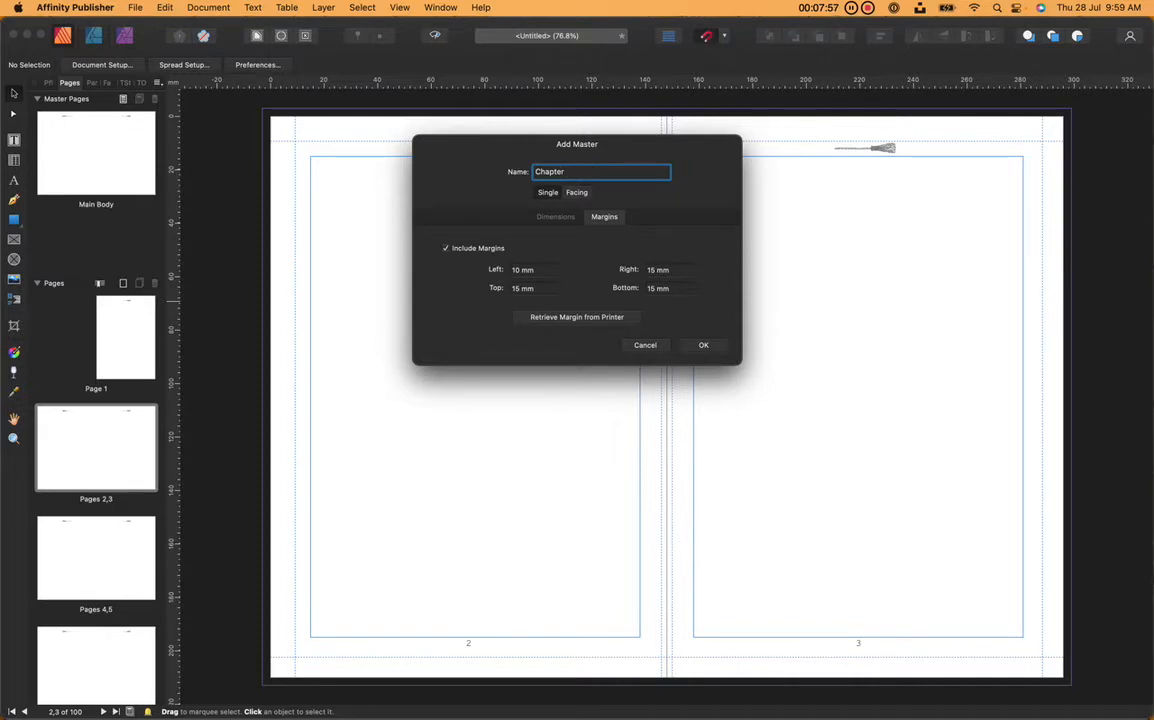
text(L)
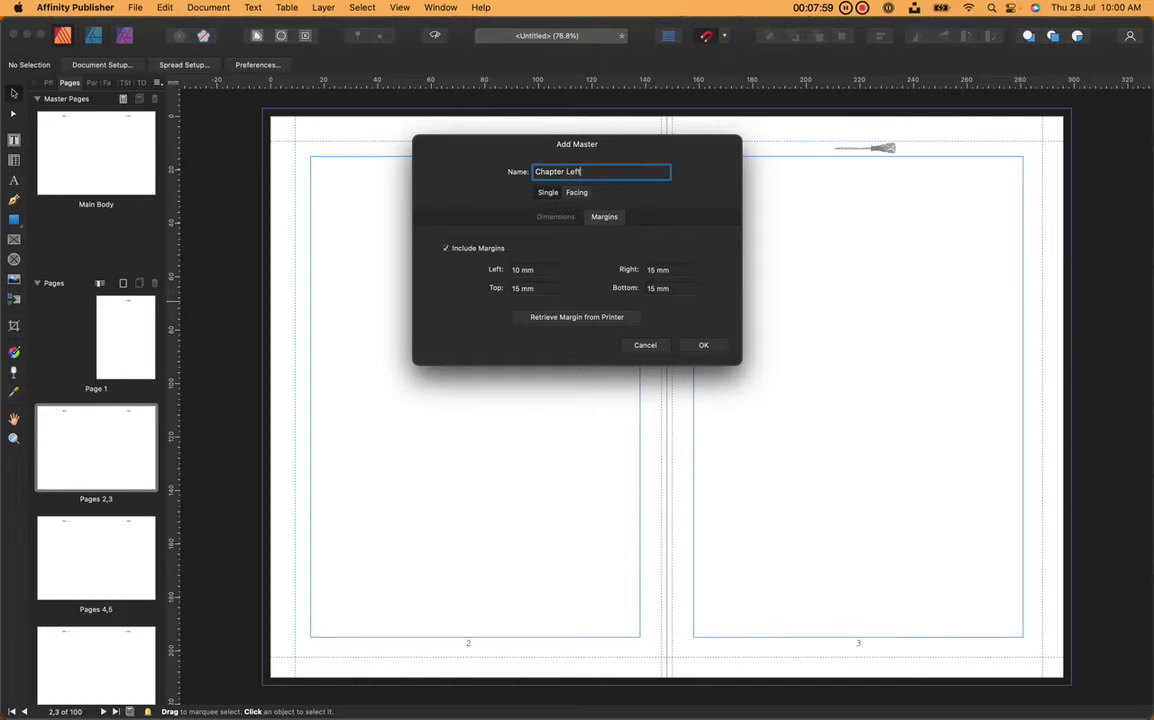
text(eft)
- Set the new master's left margin to 15 mm and right margin to 10 mm, and create it
click(520, 268)
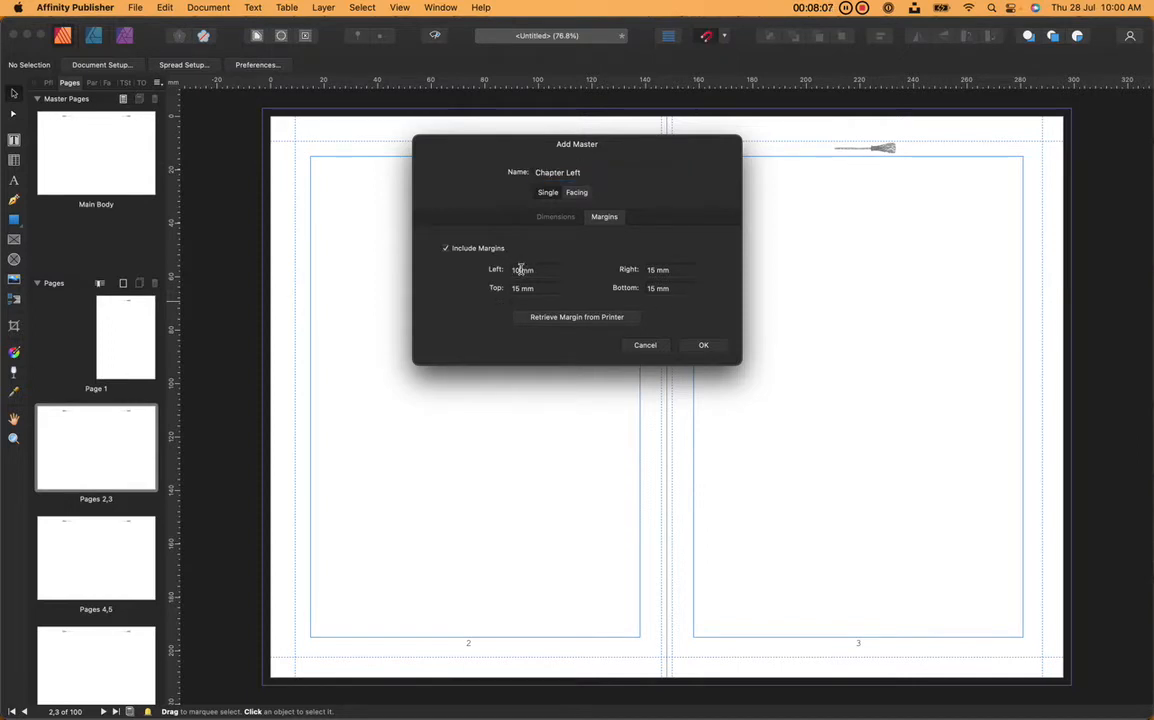
key(BackSpace)
text(5)
click(657, 270)
click(703, 345)
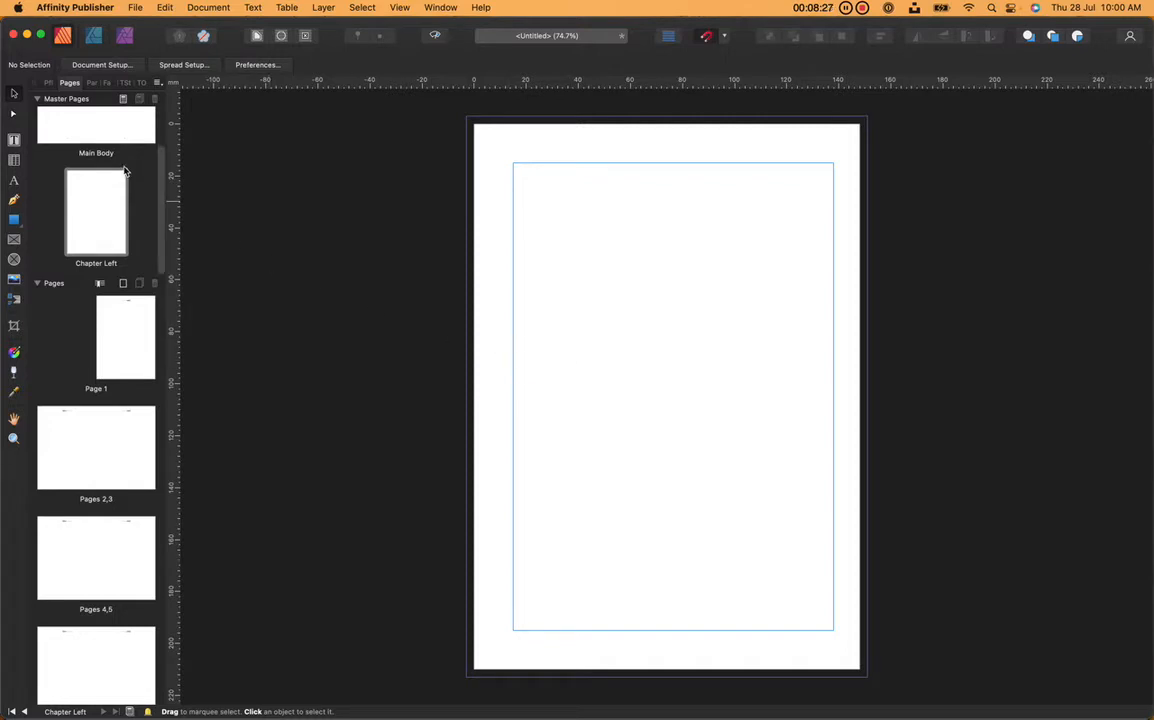
- Draw a body text frame about 123 mm by 122 mm on Chapter Left, filling the lower part of the margin area
scroll(124, 171, up, 3)
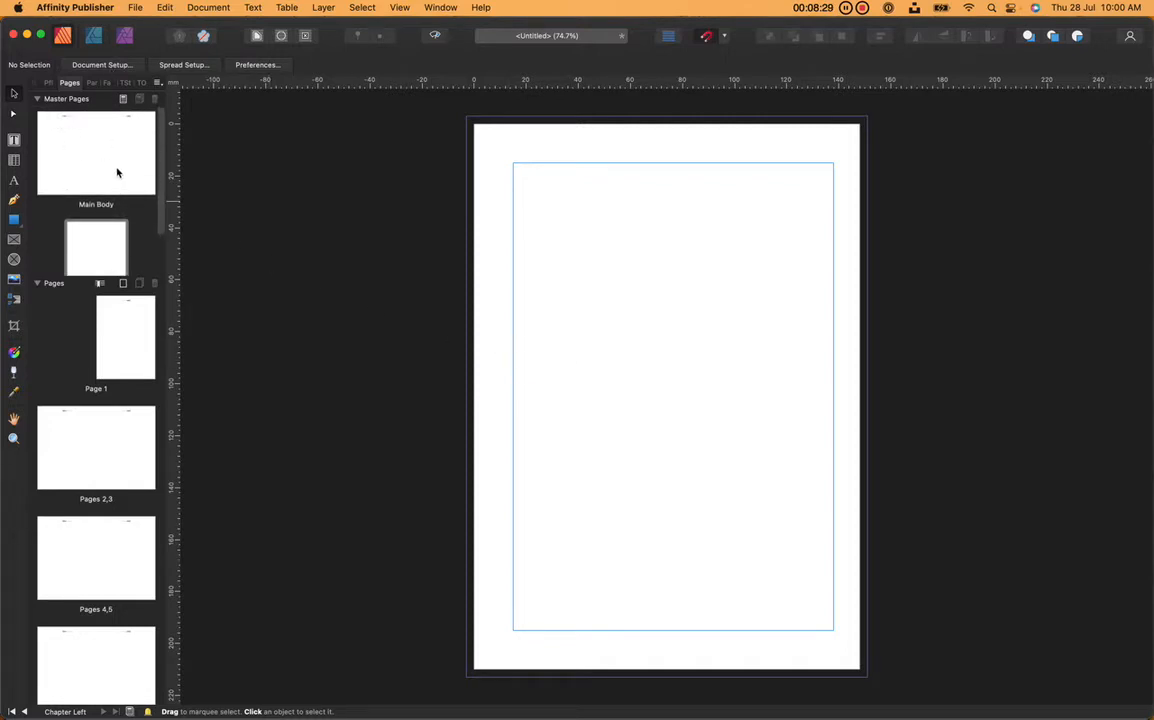
click(101, 222)
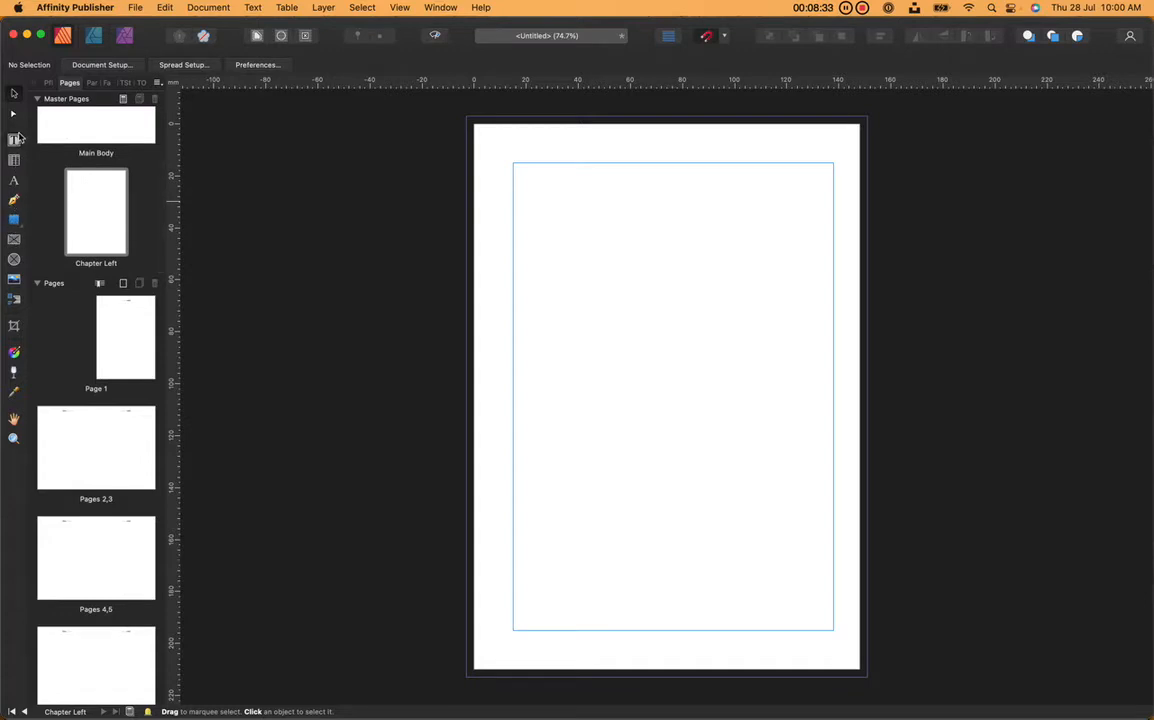
click(14, 141)
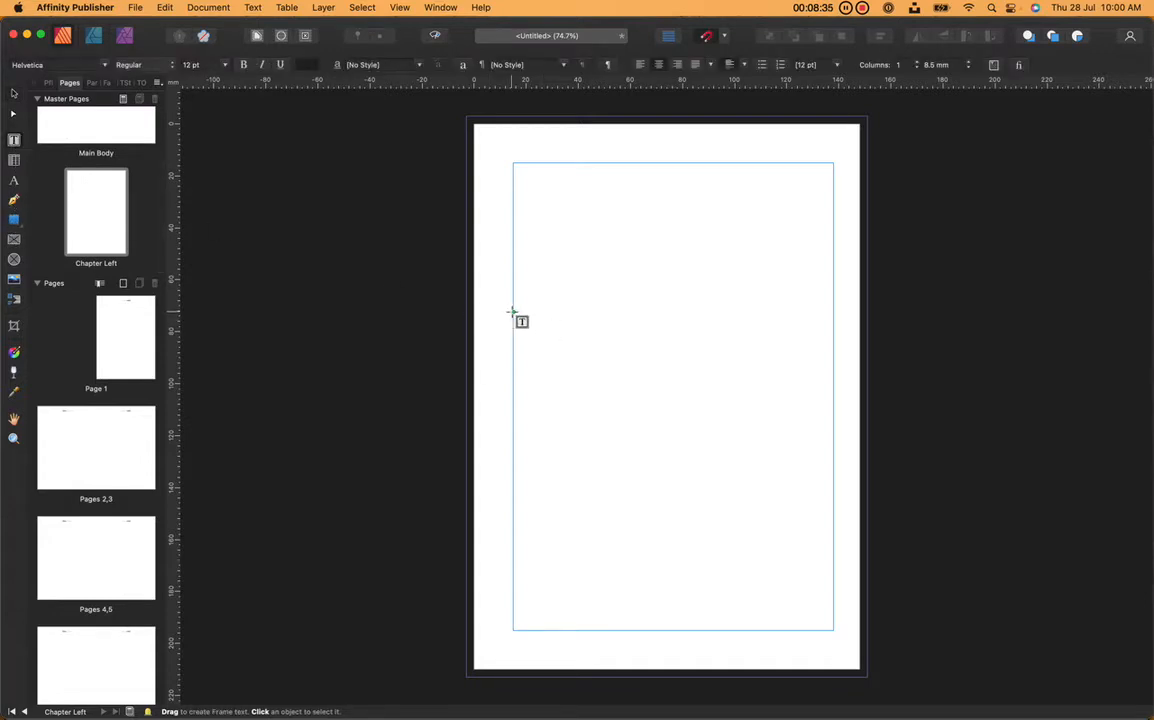
drag(513, 312, 832, 630)
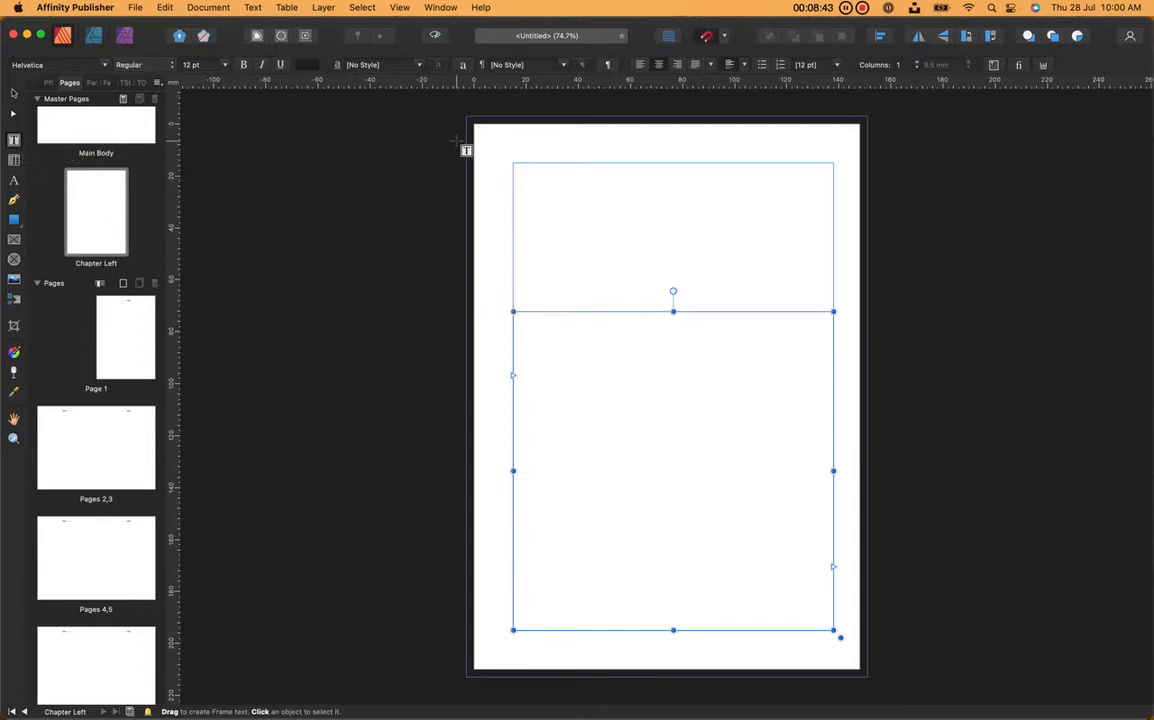
- Add a title text frame about 39 mm high above the body frame, reading "Chapter" in Kate at 30 pt
drag(513, 178, 833, 281)
text(Chapter)
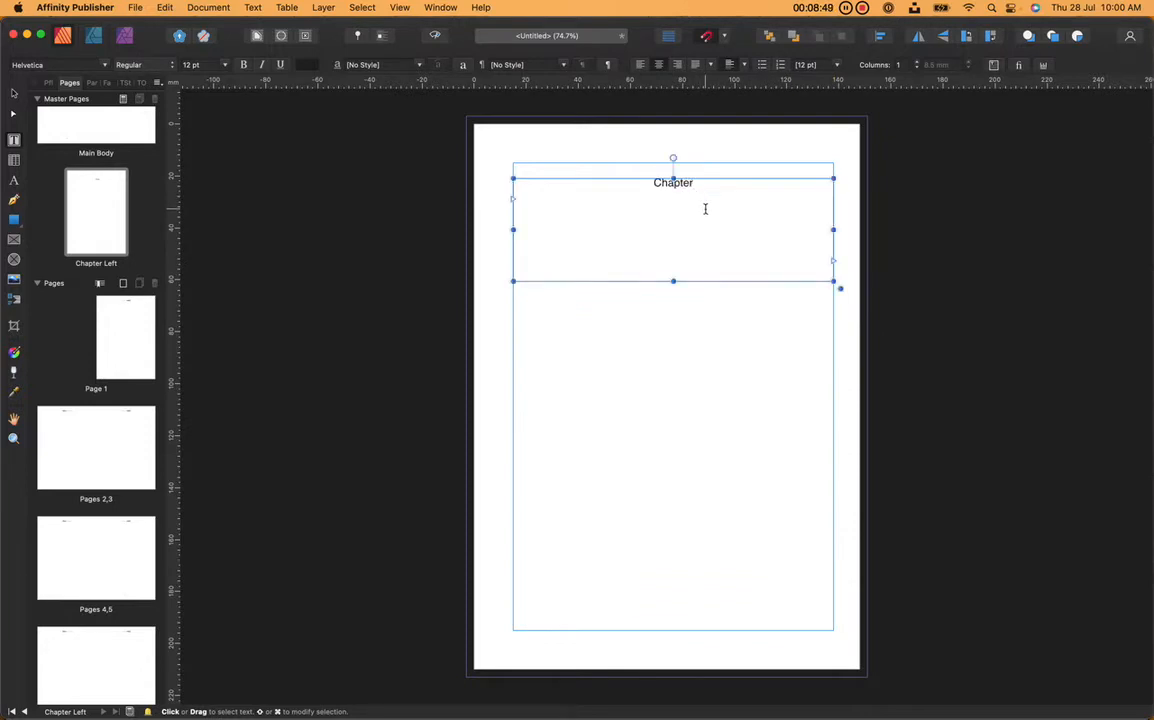
key(super+a)
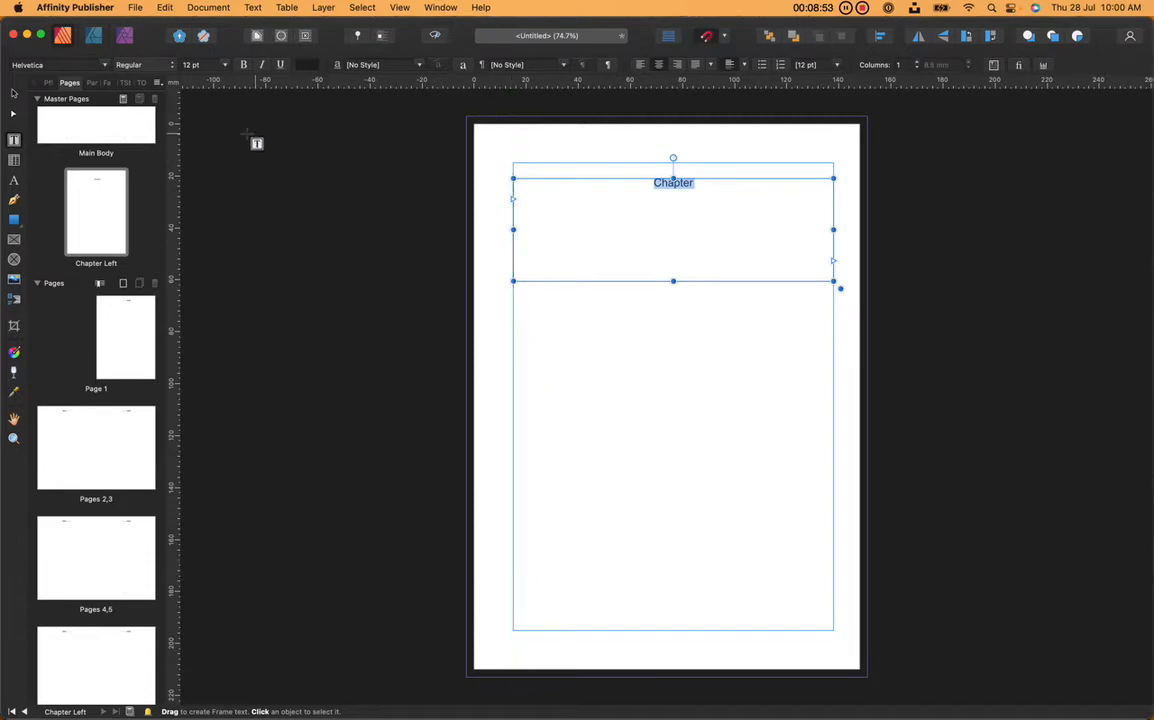
click(106, 65)
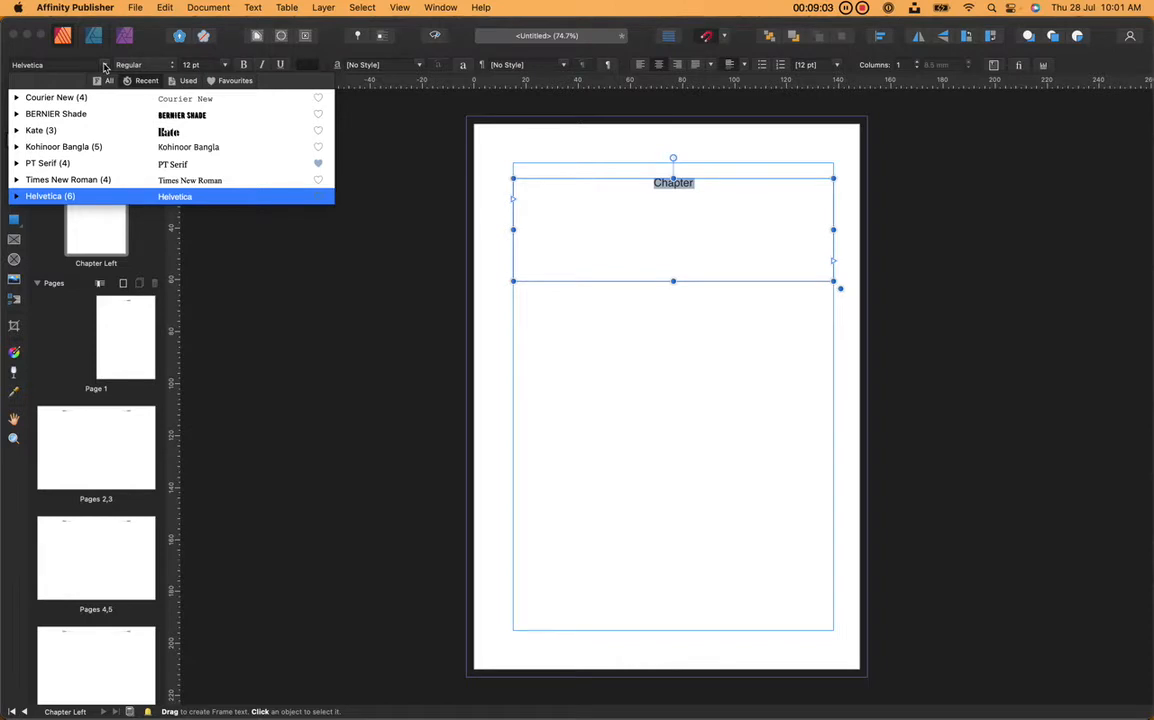
click(180, 131)
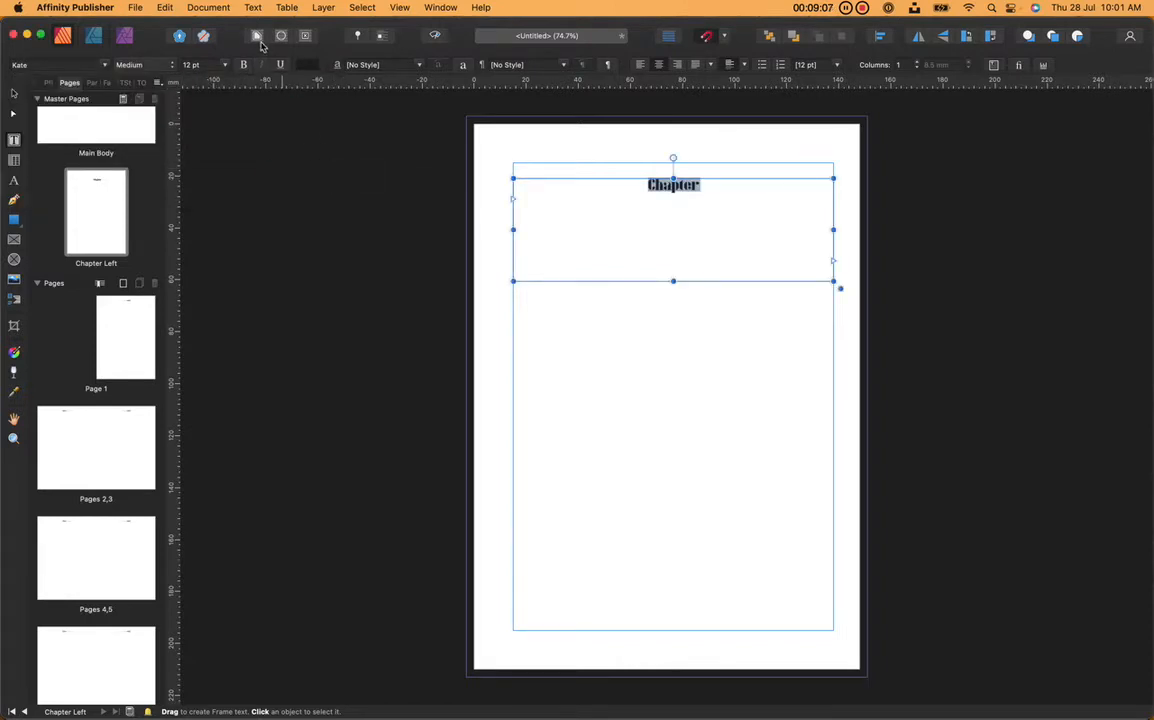
click(227, 66)
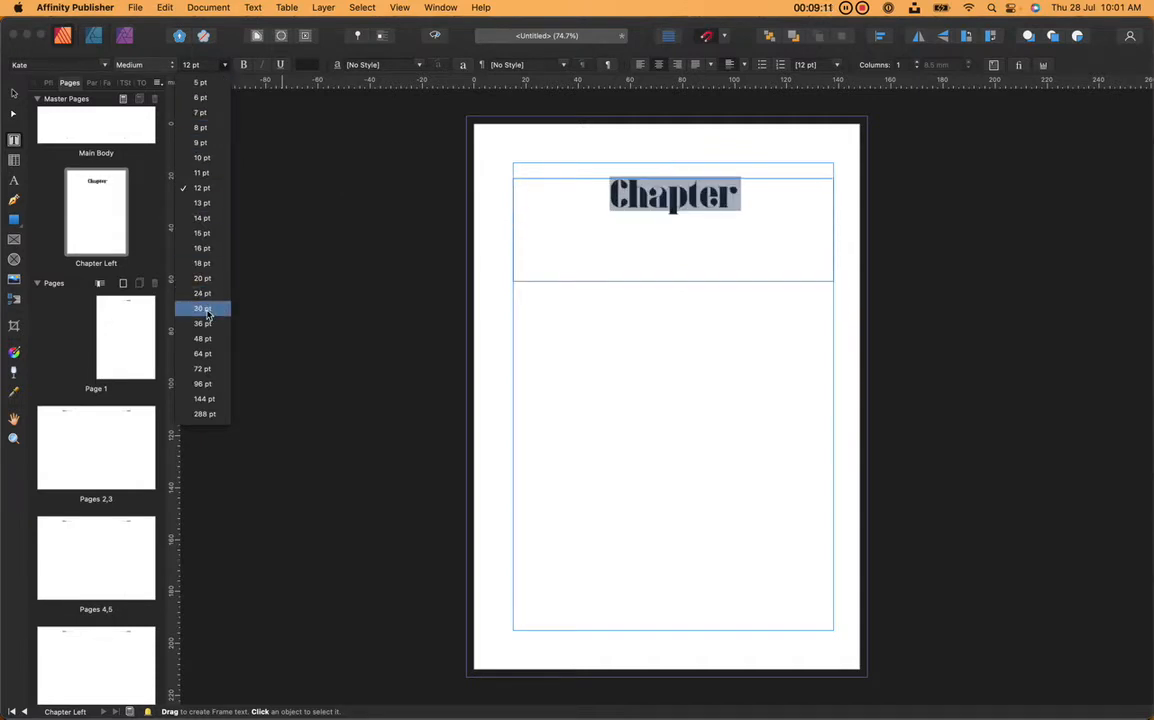
click(205, 308)
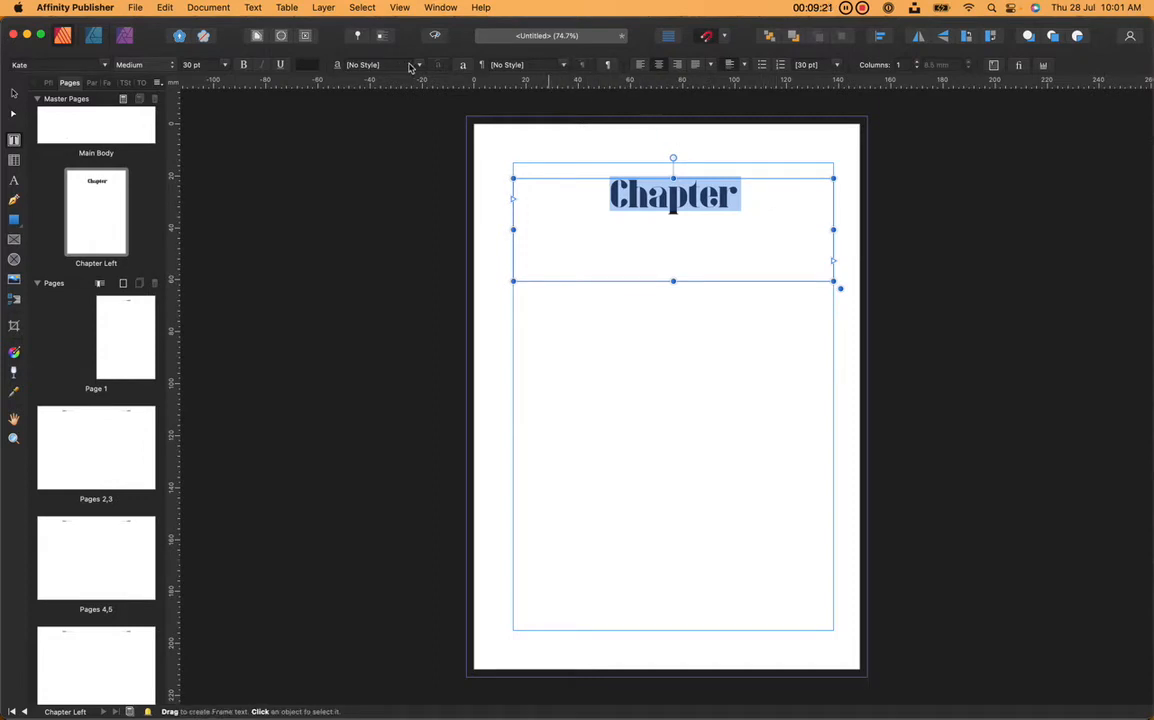
- Create a paragraph style named Chapter Title from the Chapter heading's formatting and check that the heading uses it
click(515, 64)
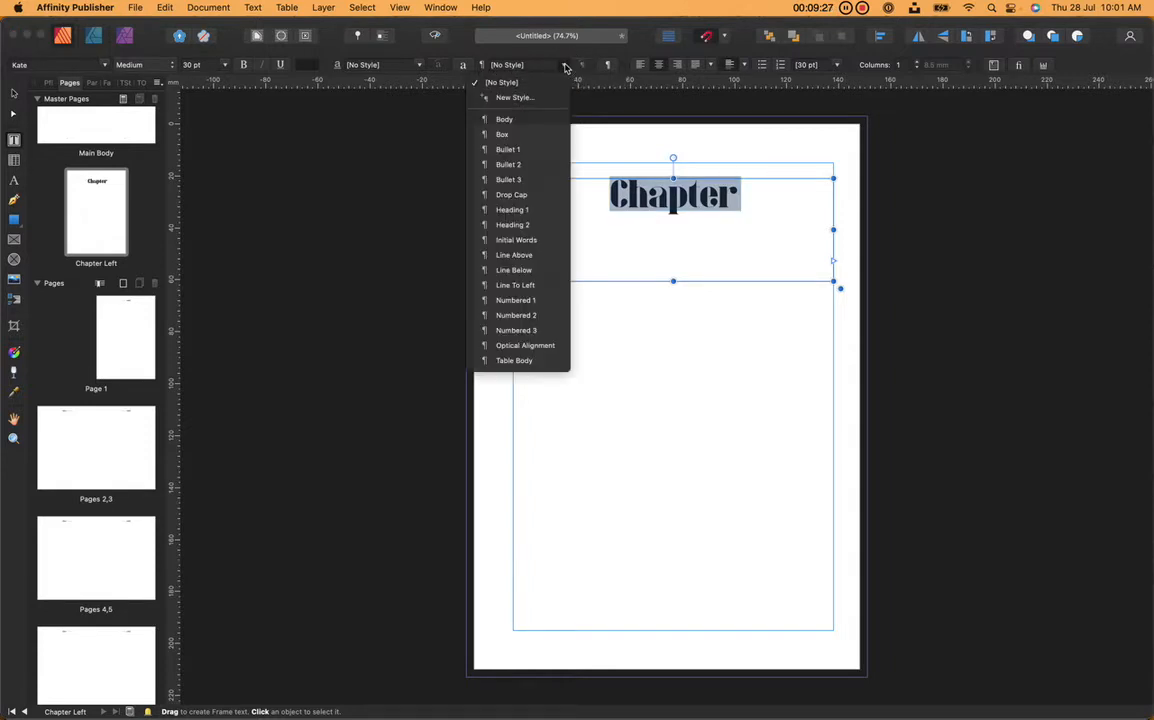
click(515, 97)
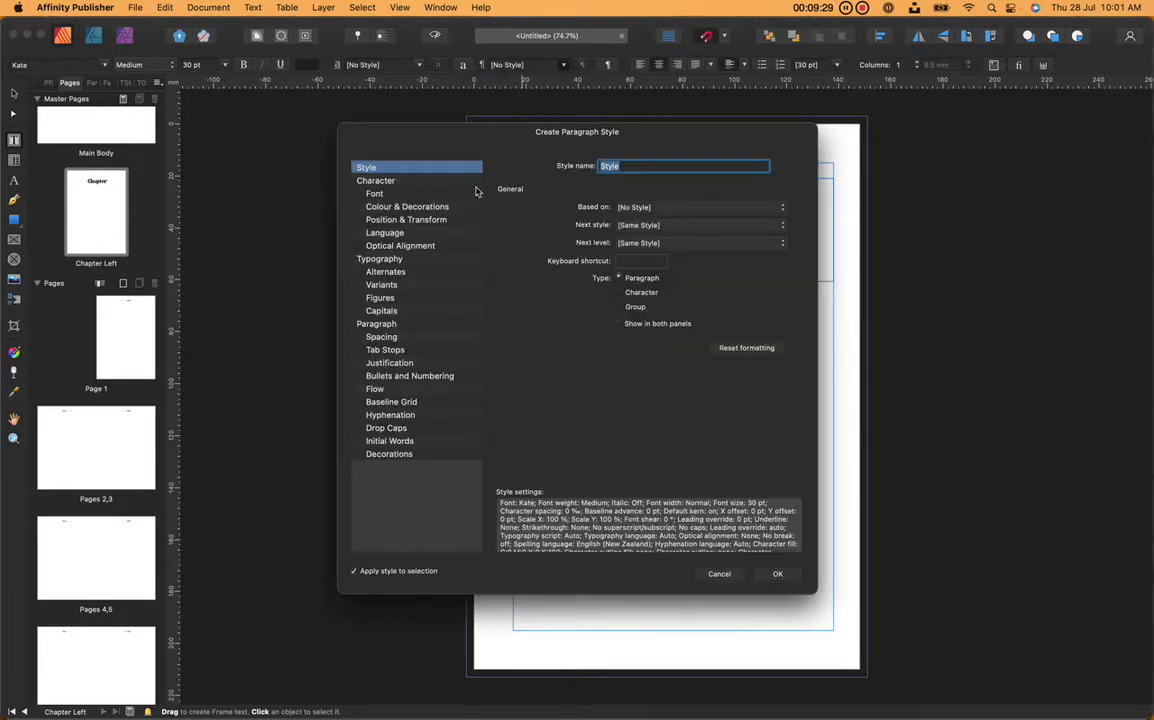
text(Cho)
text(apter Tit)
click(785, 575)
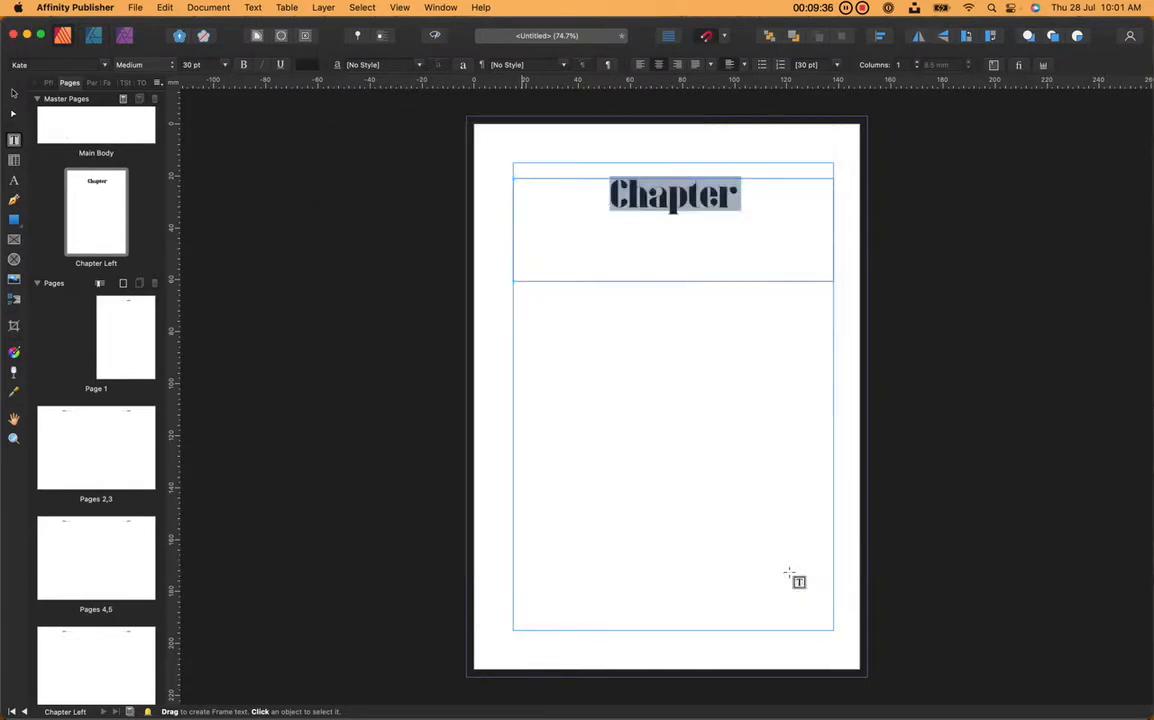
click(298, 236)
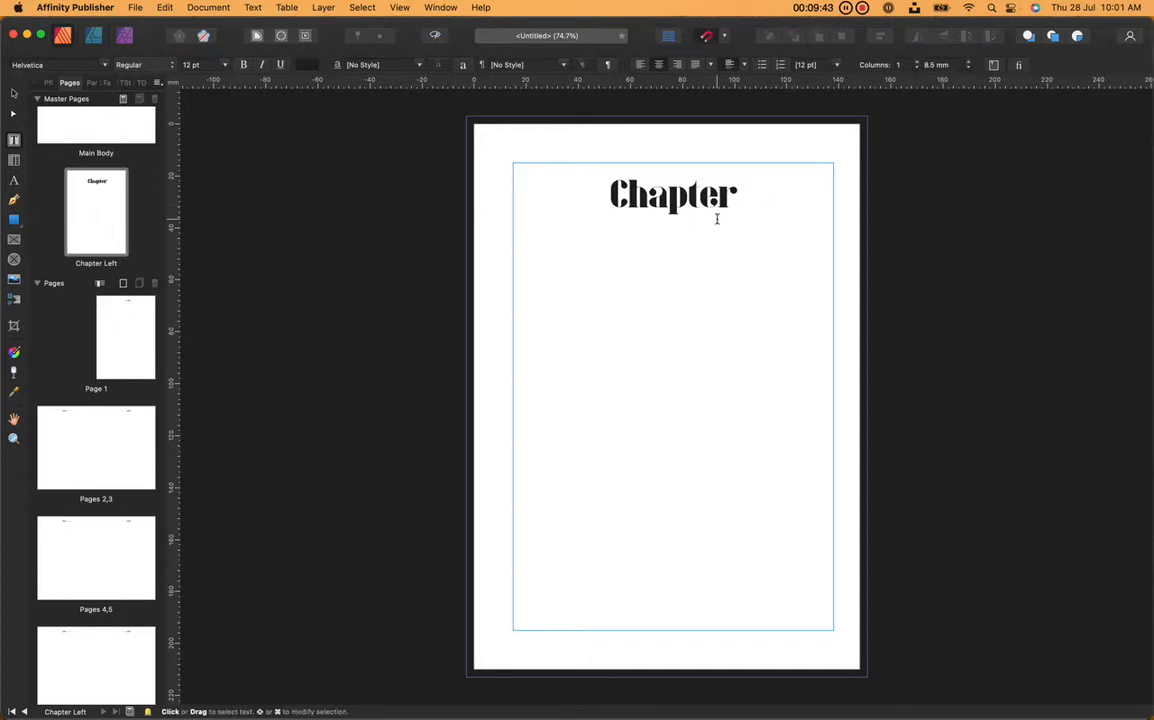
click(630, 182)
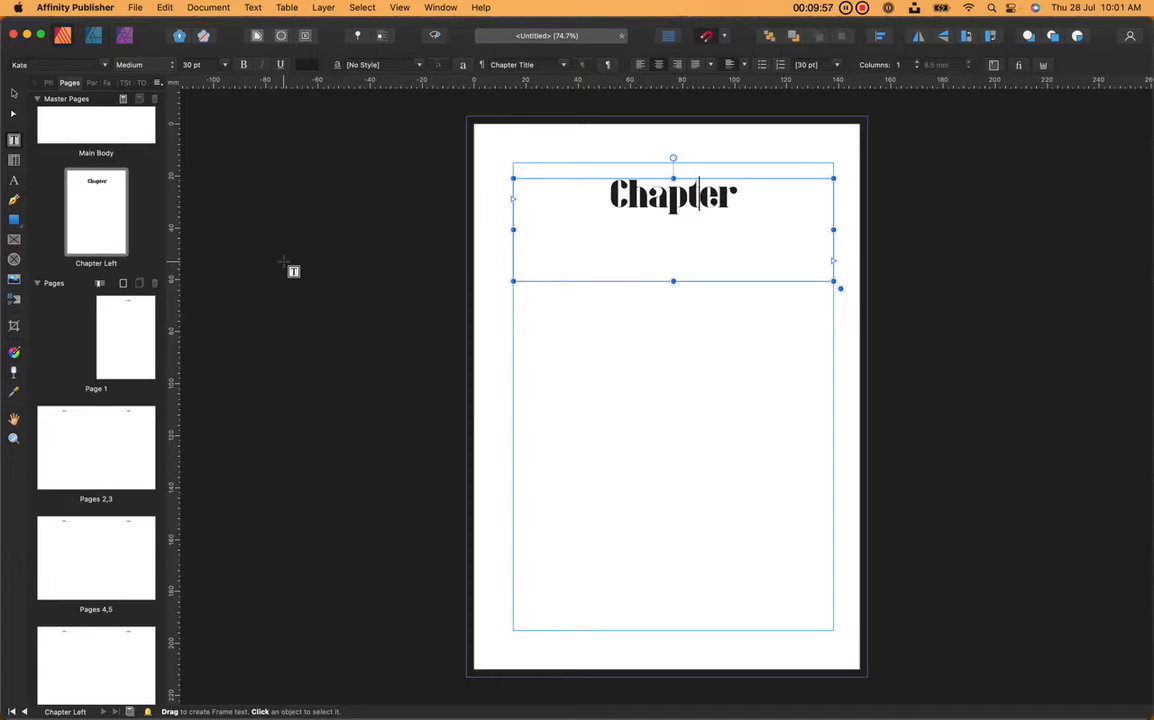
click(242, 223)
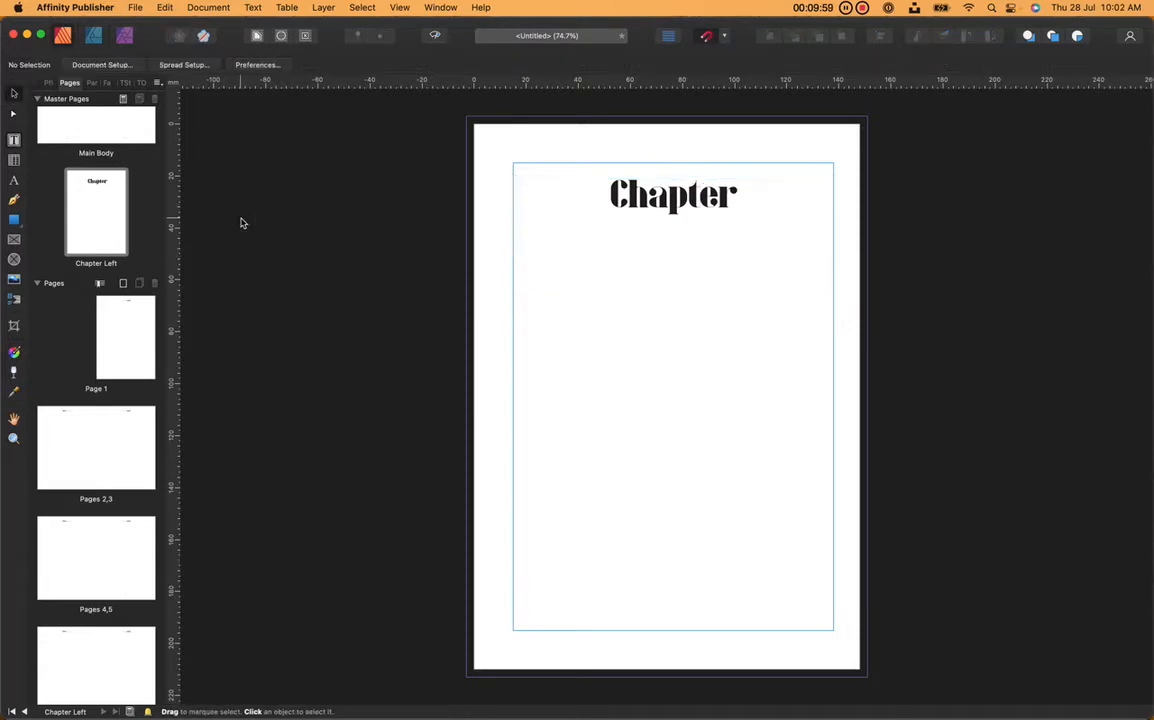
- Narrow the document window, switch to Finder and open the Embellishments folder in Typesetting Asset Files beside it
drag(1150, 267, 838, 330)
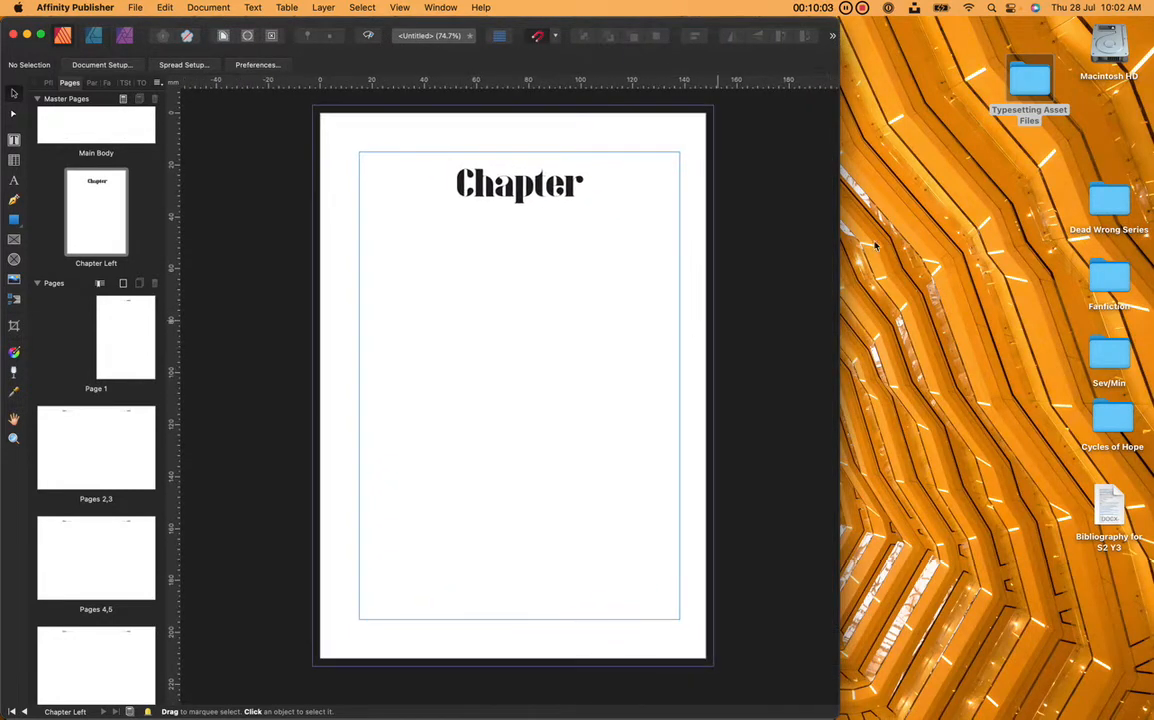
click(920, 85)
key(super+o)
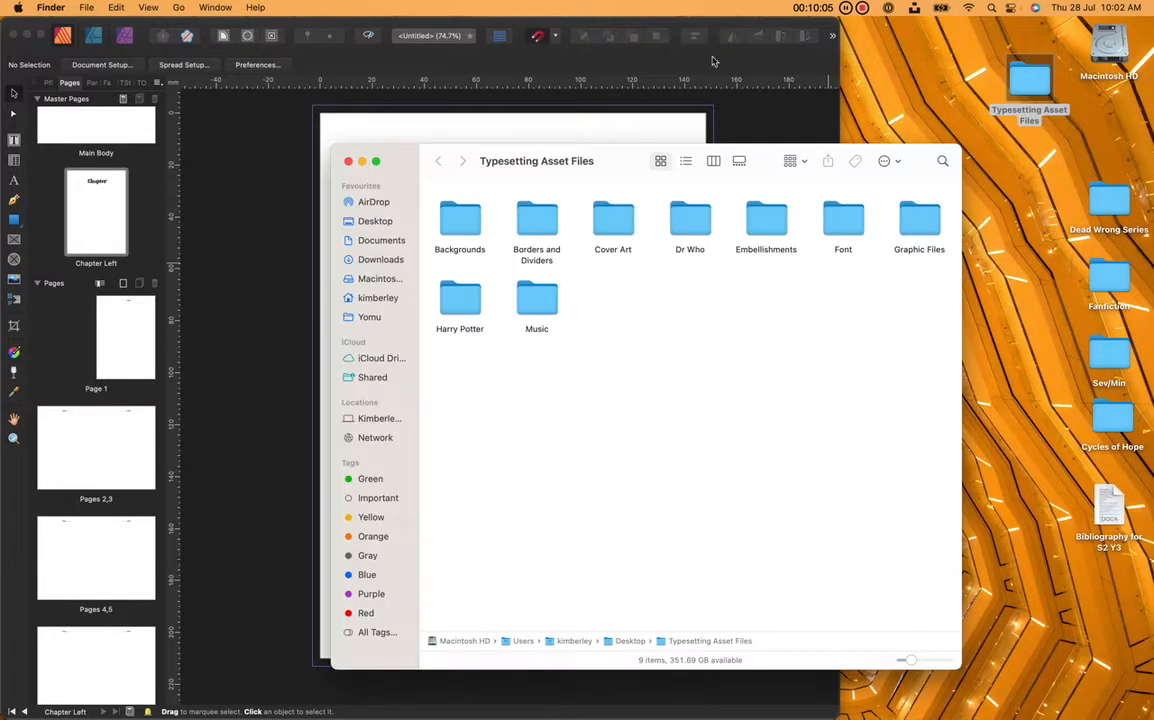
double_click(766, 220)
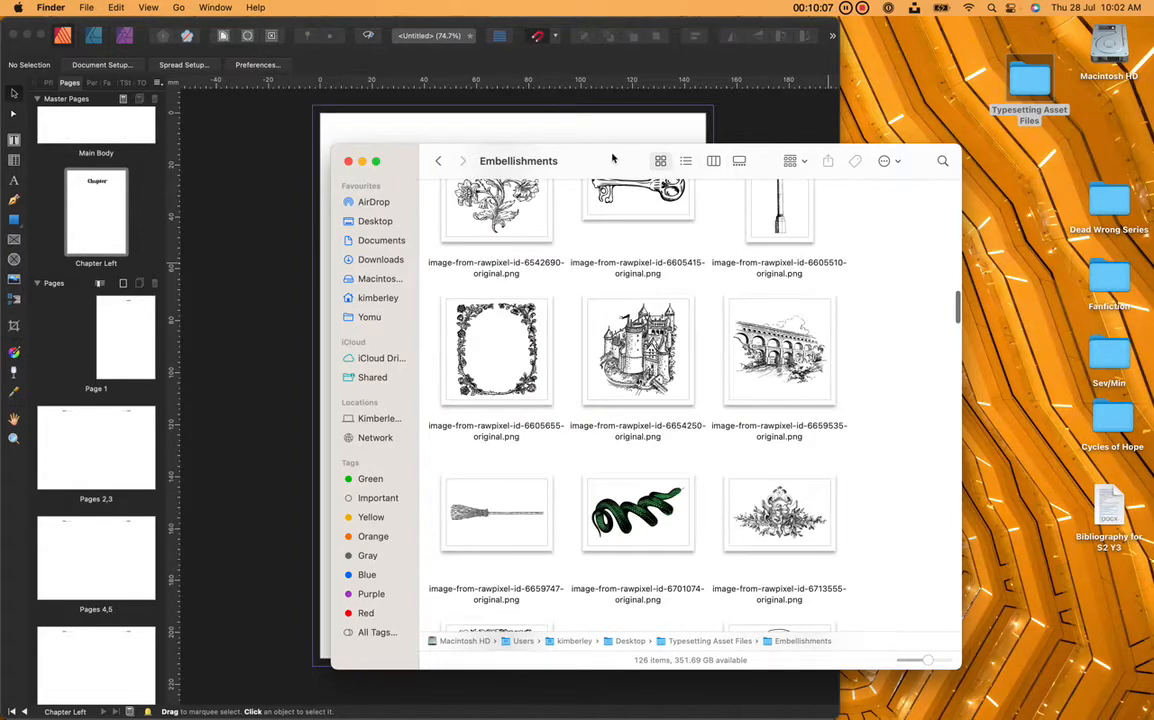
drag(613, 160, 772, 64)
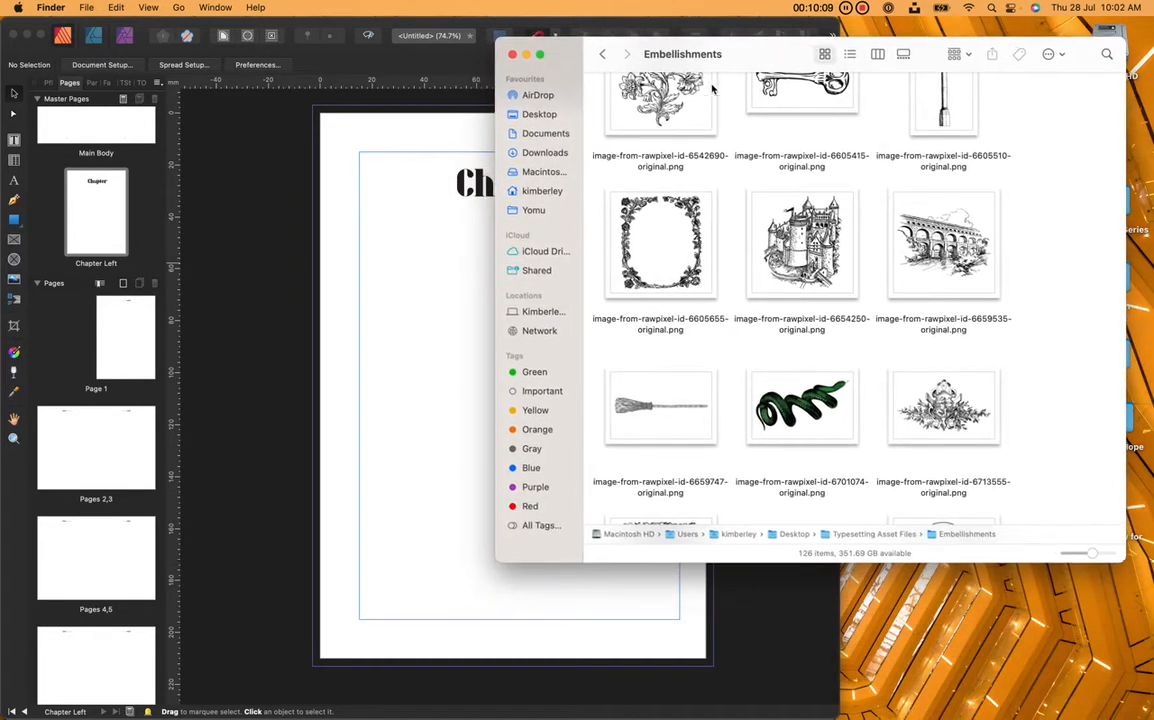
scroll(803, 412, down, 1)
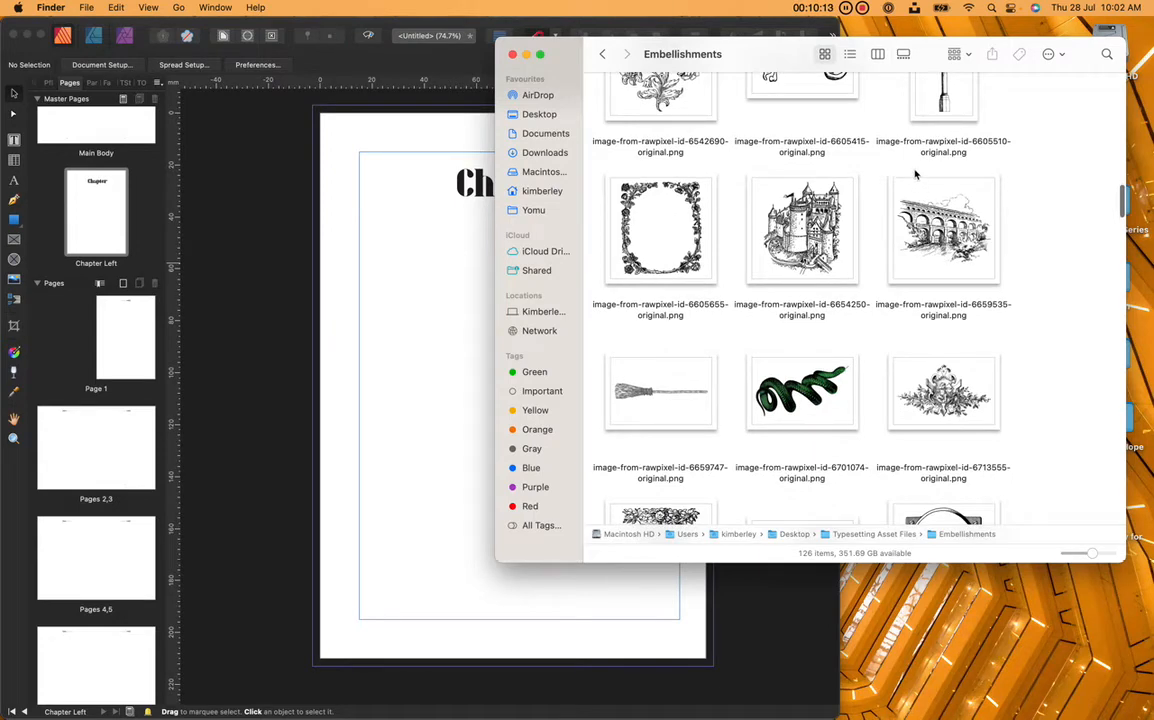
- Place the castle and arched aqueduct images on the Chapter Left master and widen the document window again
drag(802, 228, 384, 188)
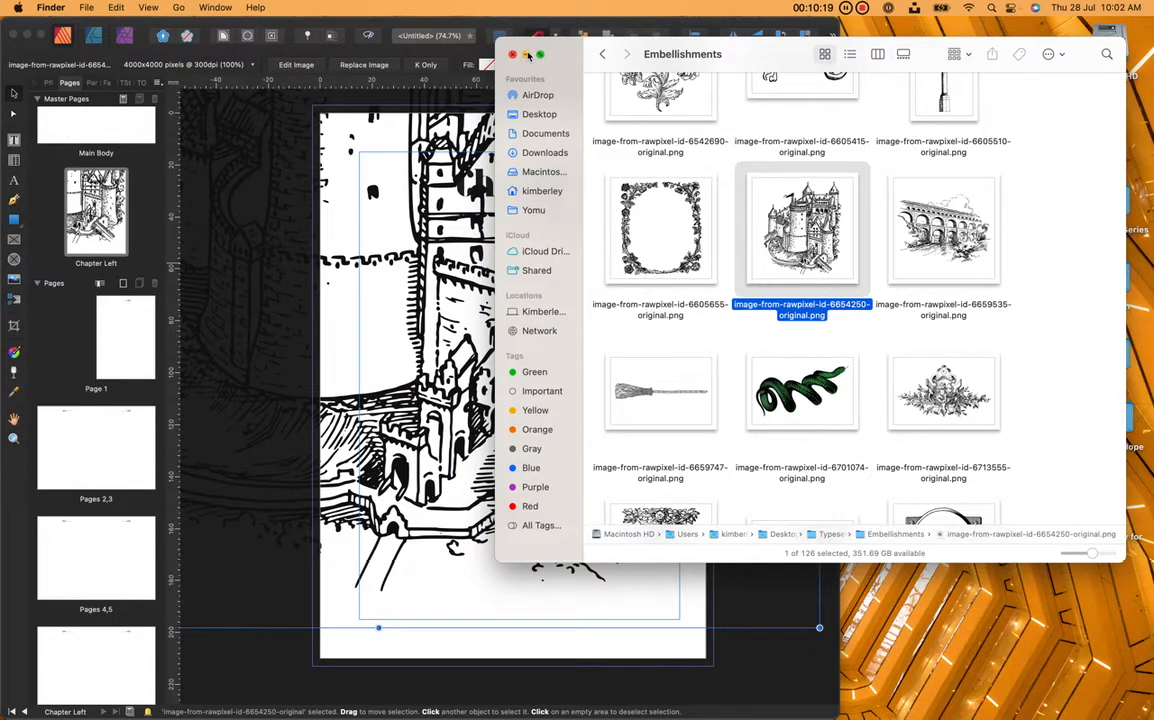
drag(907, 268, 390, 300)
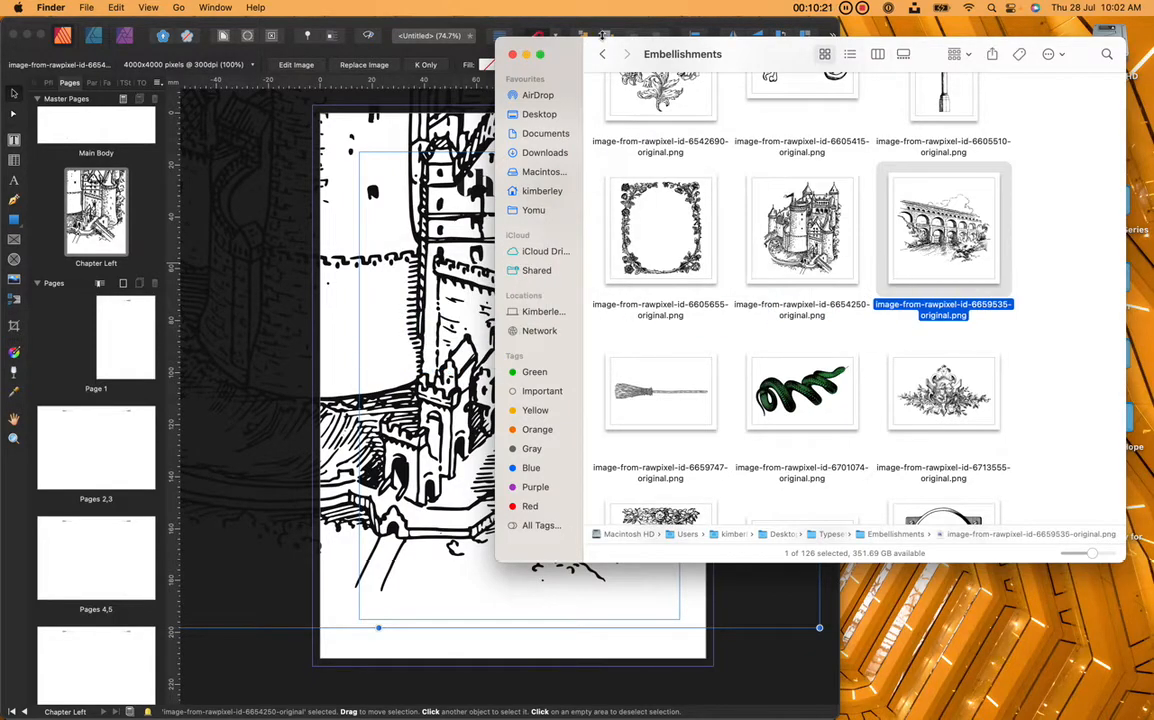
click(526, 57)
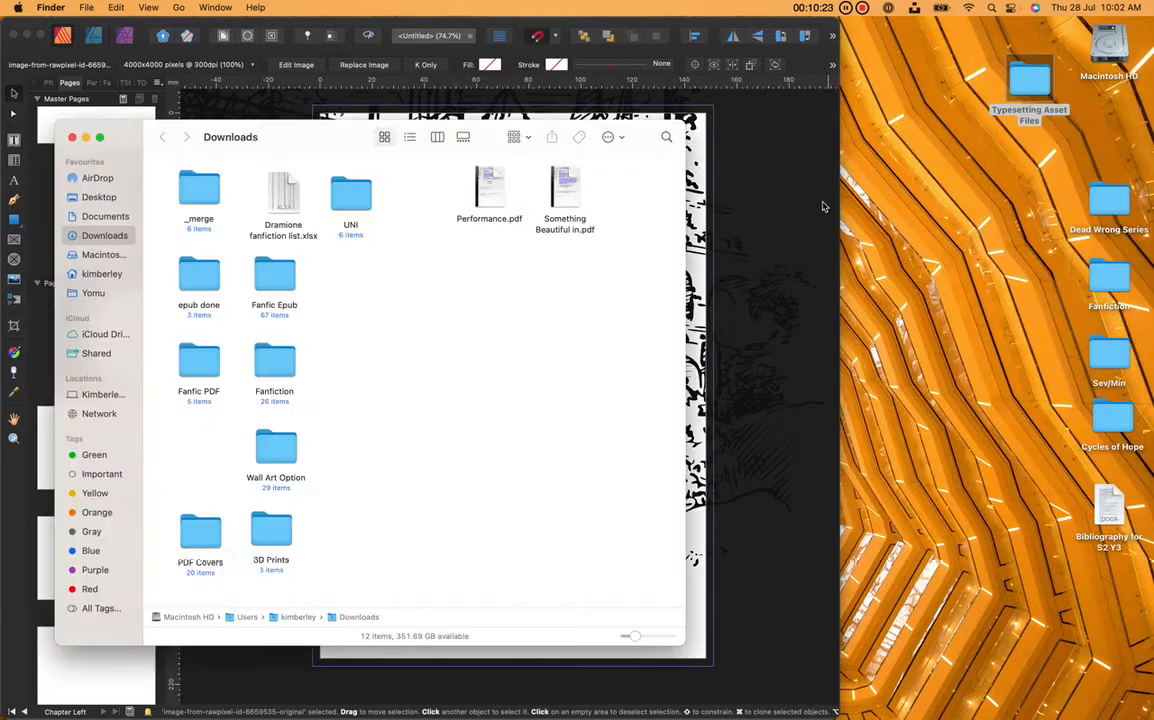
click(836, 202)
drag(838, 202, 1152, 210)
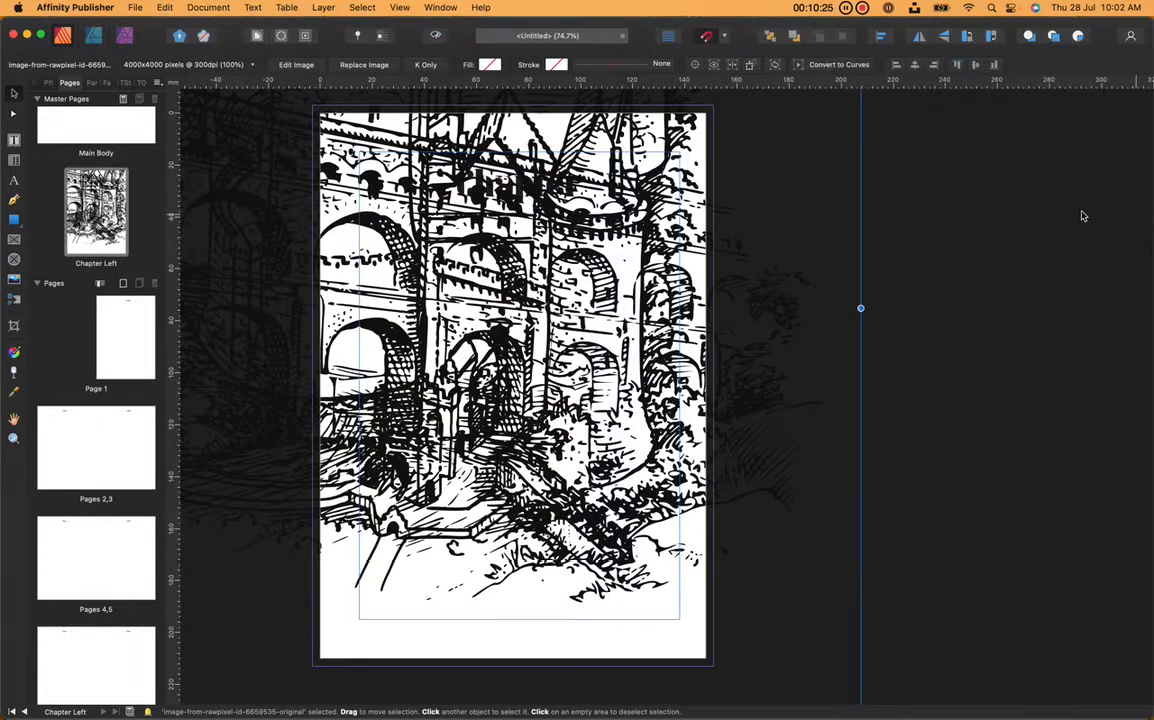
- Scale the aqueduct image down to about 54 mm square and move it to the page's lower right corner
scroll(580, 311, down, 5)
drag(484, 298, 503, 353)
drag(506, 267, 524, 396)
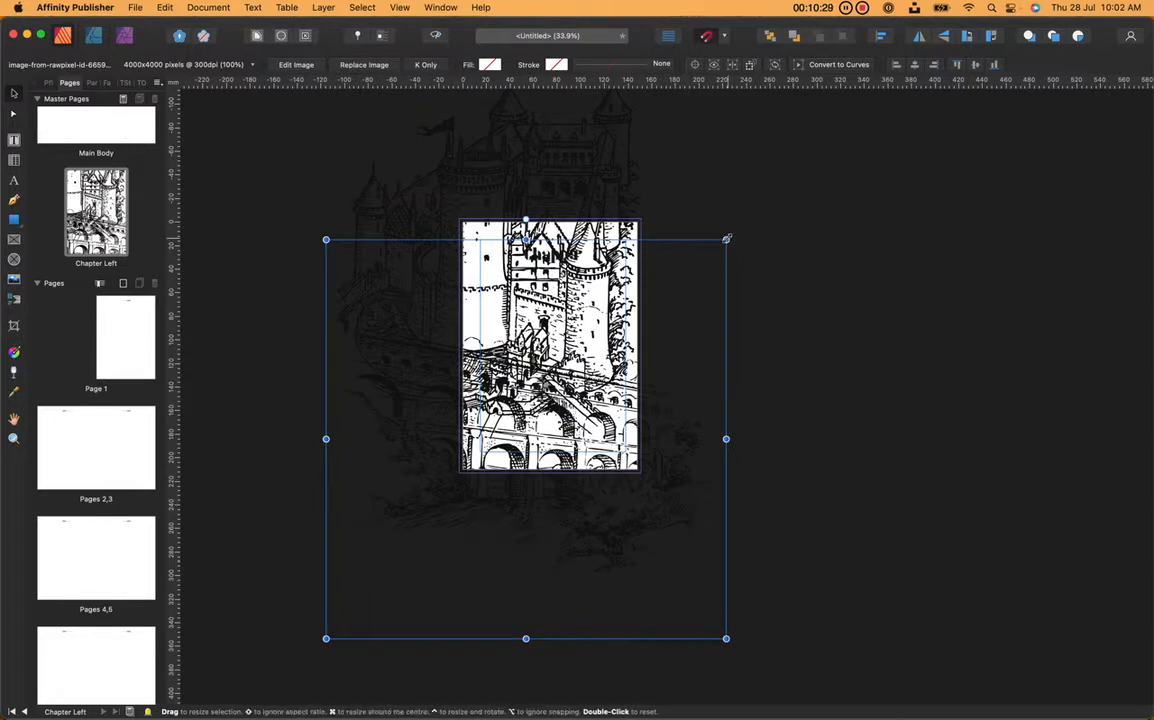
drag(727, 239, 332, 517)
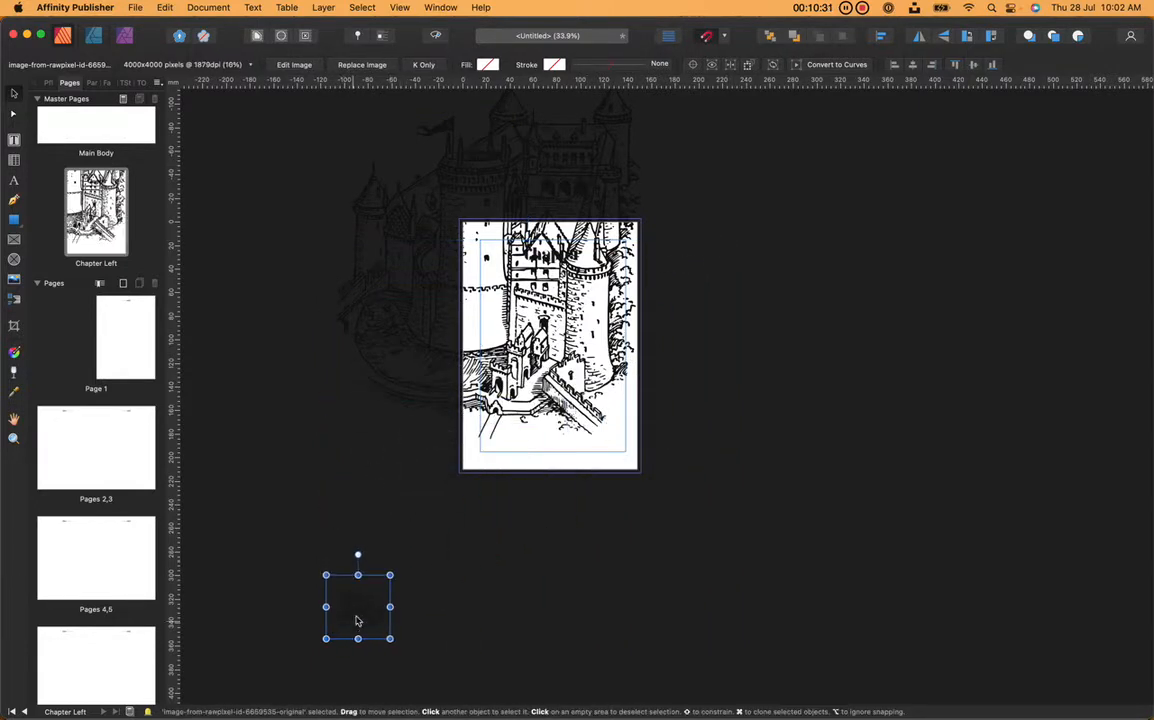
drag(358, 621, 657, 455)
- Scale the castle image down to about 51 mm square and position it on the page below the Chapter heading
drag(625, 409, 290, 70)
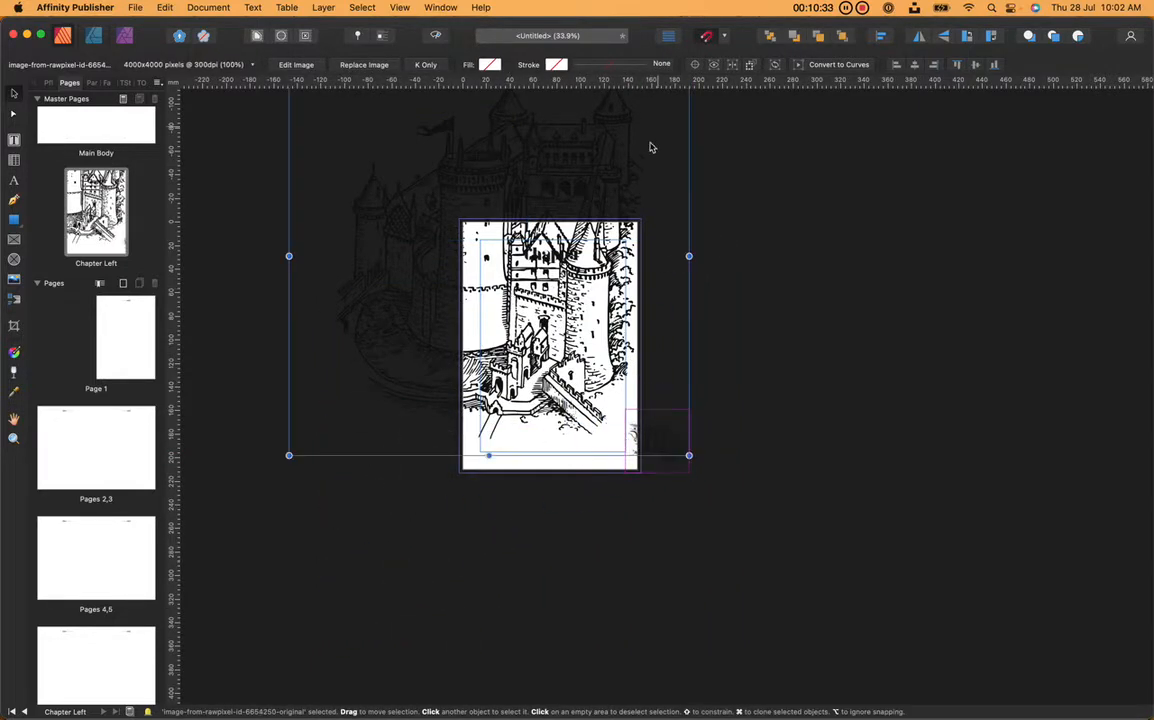
drag(649, 147, 649, 245)
drag(689, 164, 533, 343)
scroll(533, 343, up, 6)
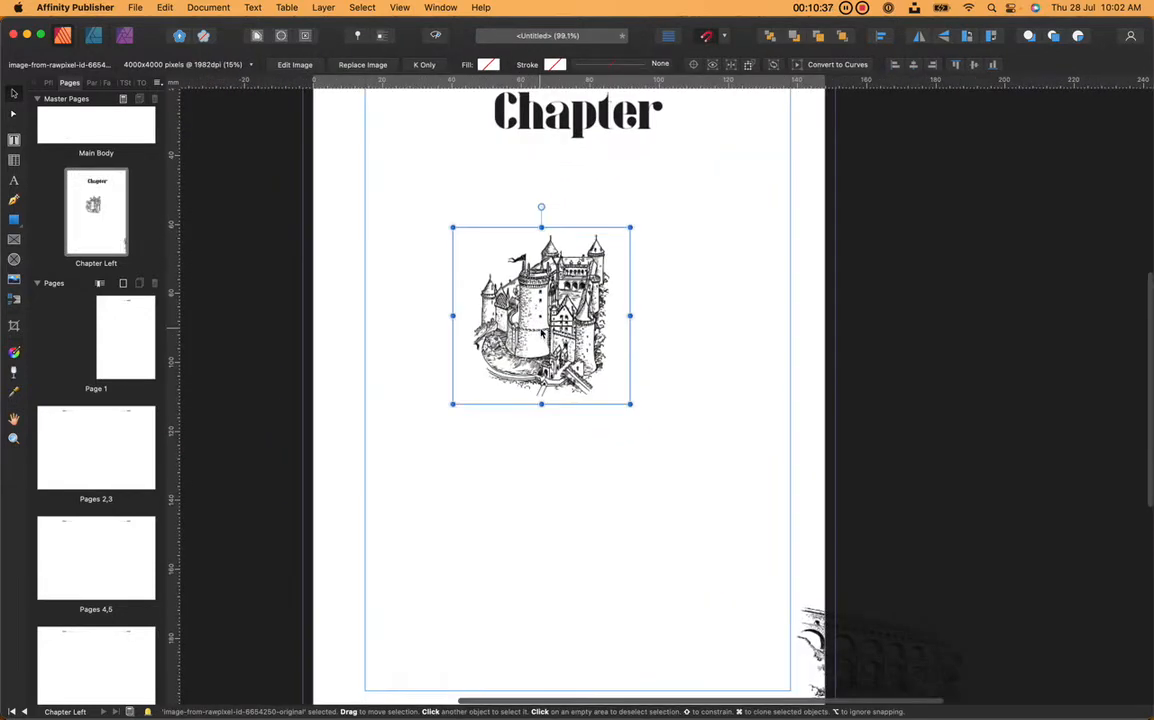
- Try the castle image in the page's upper left corner beside the Chapter heading and bring the aqueduct fully onto the page
drag(553, 423, 398, 214)
drag(390, 170, 405, 170)
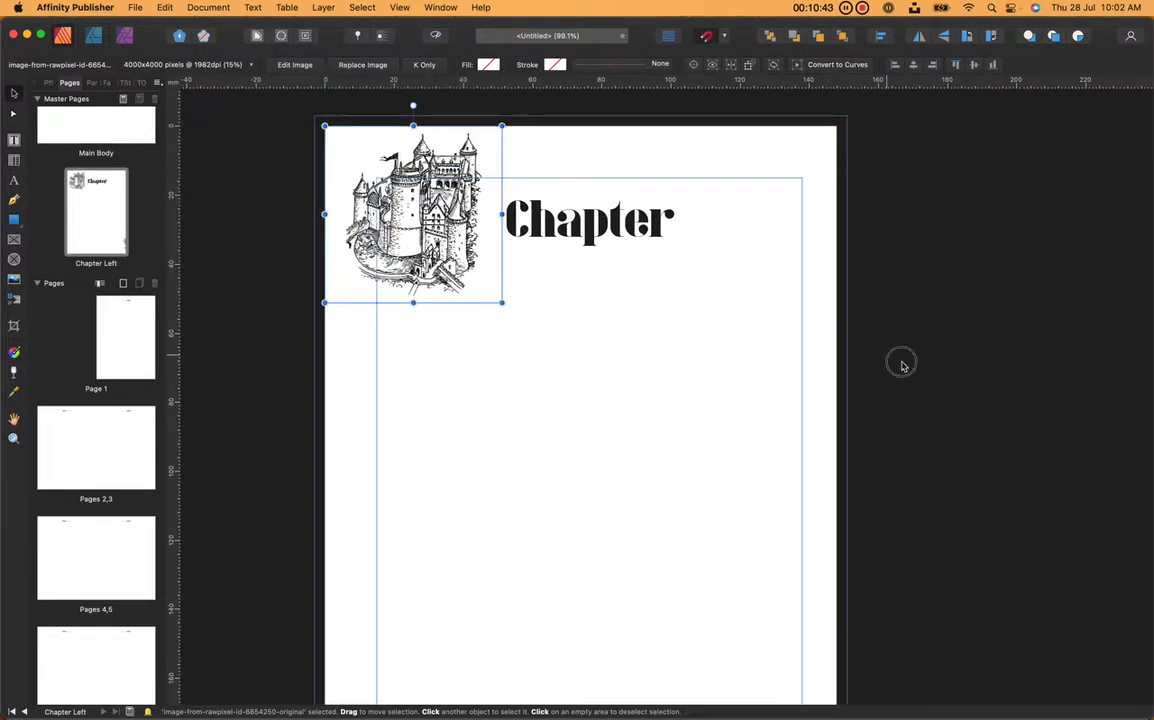
click(837, 479)
scroll(838, 488, down, 5)
drag(838, 488, 559, 358)
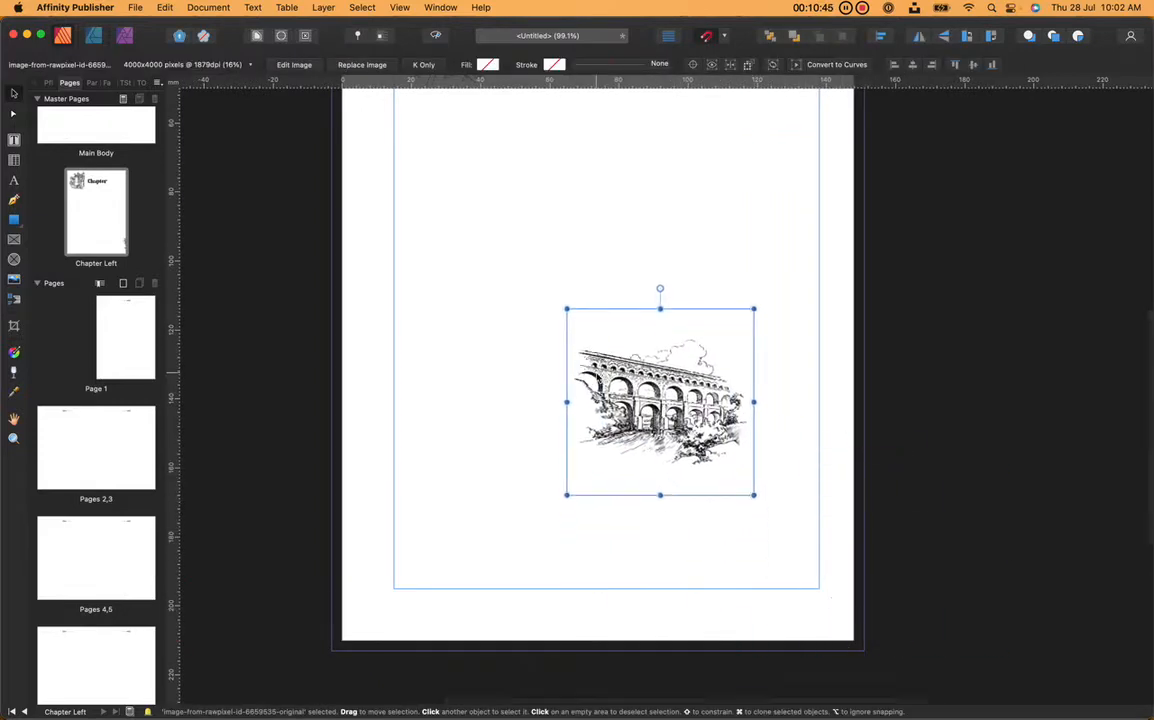
- Reposition the castle near the right margin below the Chapter heading and the aqueduct in the lower left half of the page
scroll(598, 378, up, 5)
drag(622, 542, 429, 351)
drag(417, 218, 700, 504)
drag(440, 400, 501, 605)
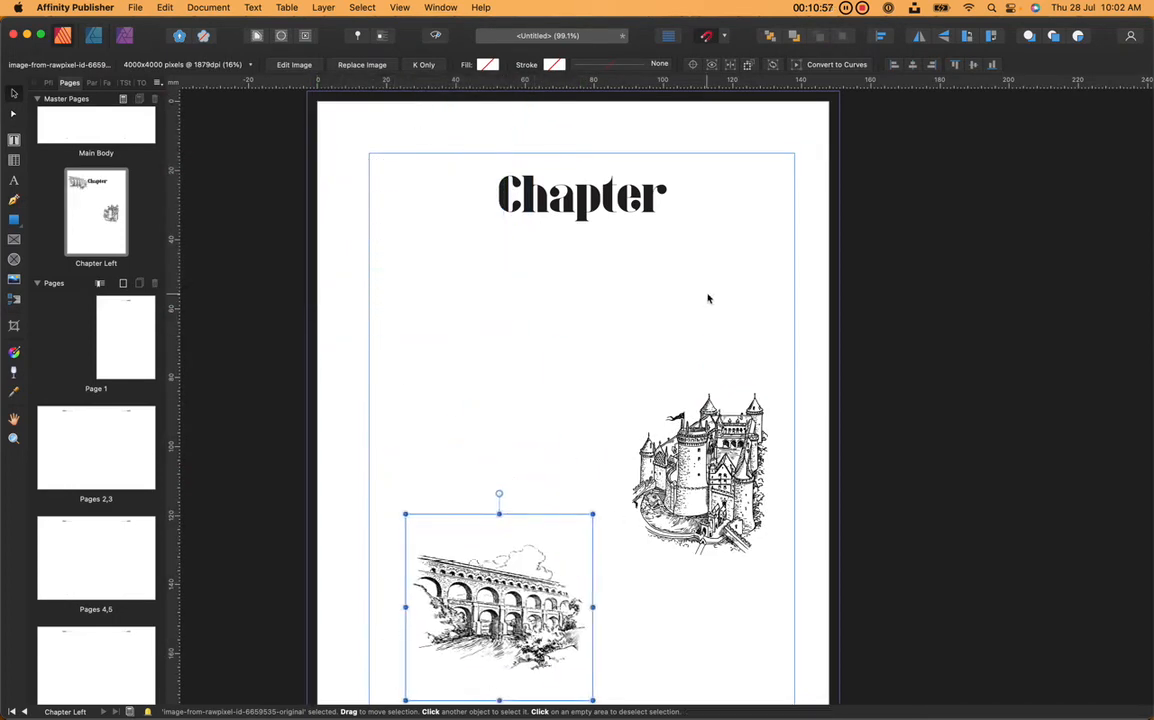
- Lower the Chapter heading on the page and centre the aqueduct image directly above it
scroll(595, 402, down, 2)
scroll(595, 402, down, 3)
scroll(597, 402, up, 3)
click(585, 304)
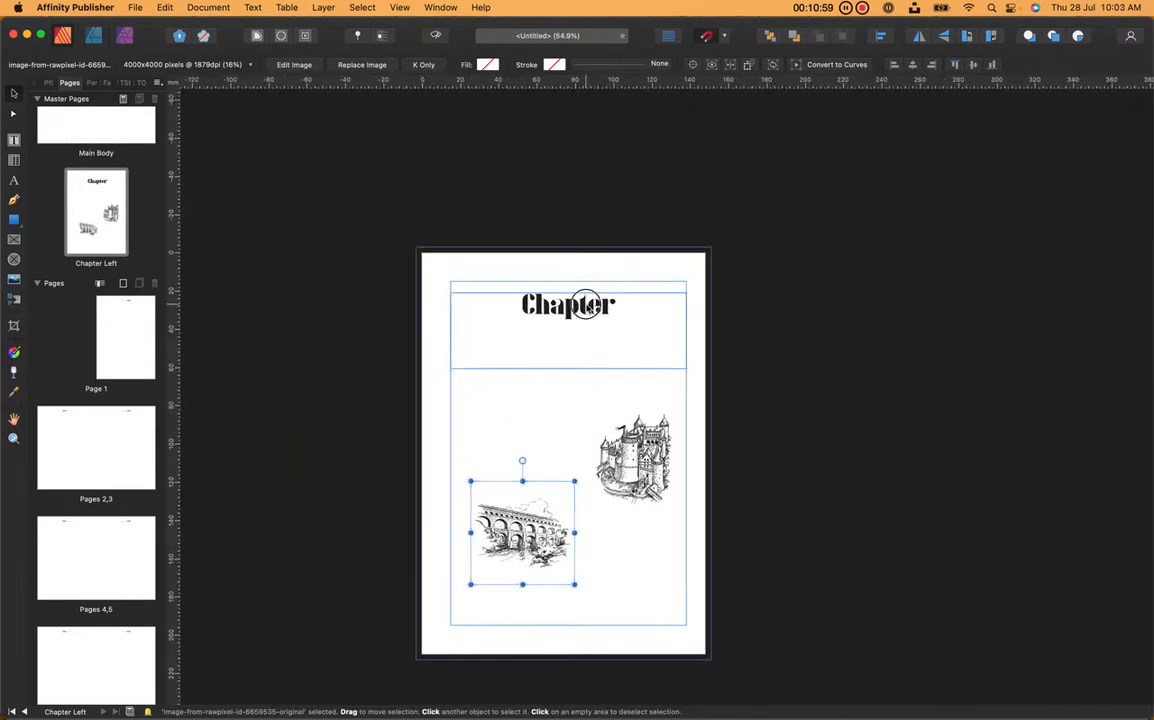
drag(587, 311, 578, 370)
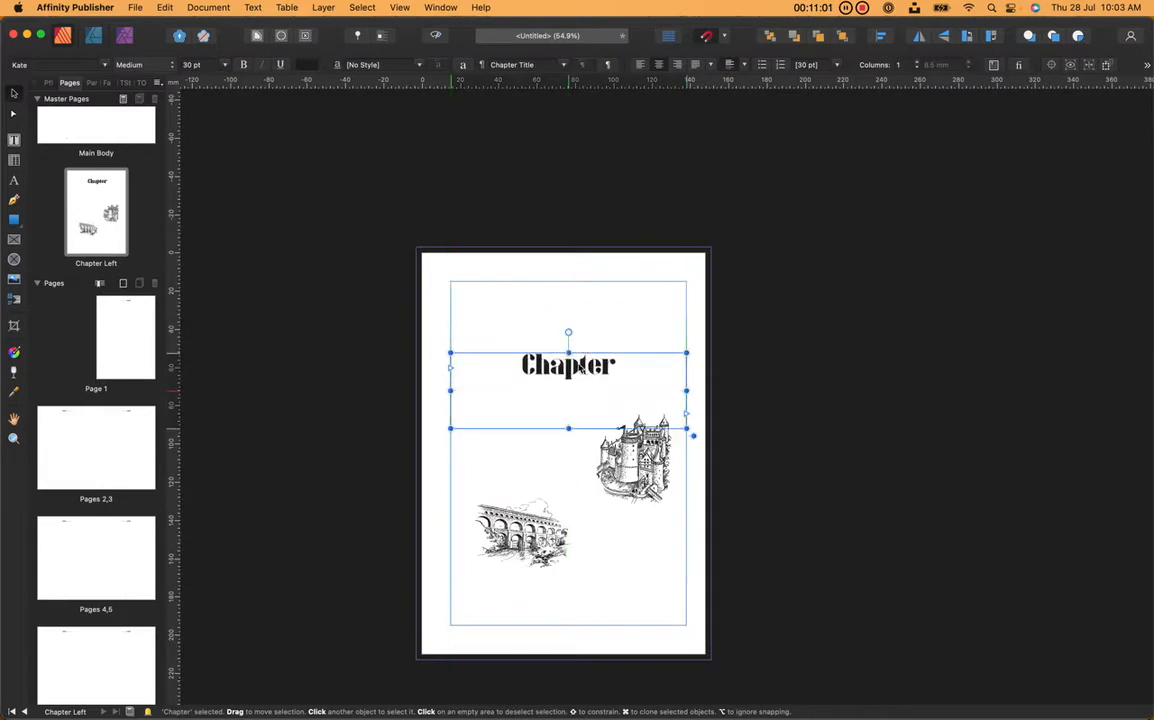
click(627, 306)
click(517, 540)
drag(517, 540, 564, 324)
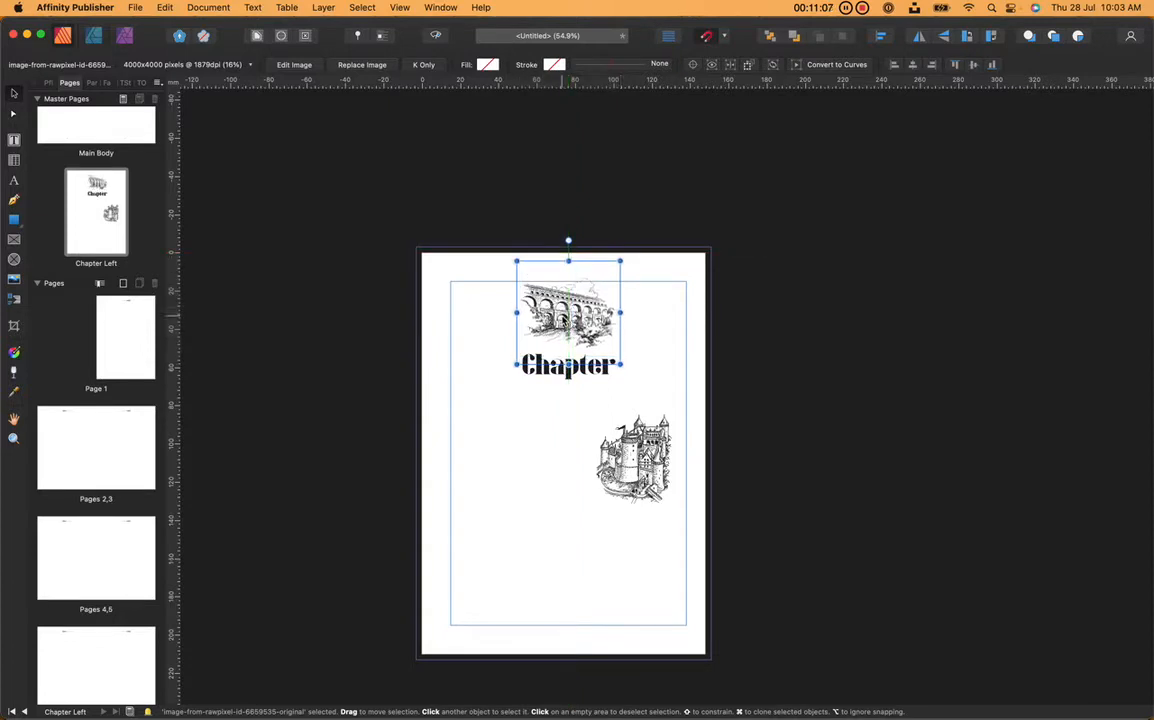
- Try deleting the castle image from the Chapter Left master, then restore it
click(596, 418)
click(584, 361)
click(634, 460)
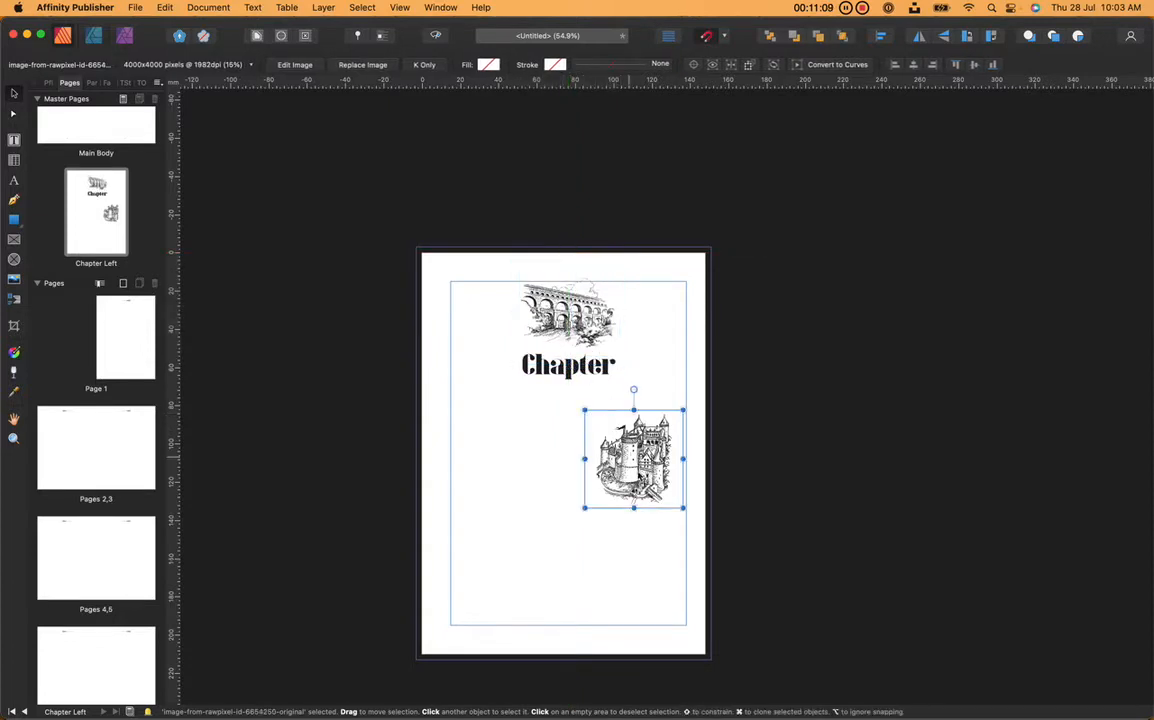
key(Delete)
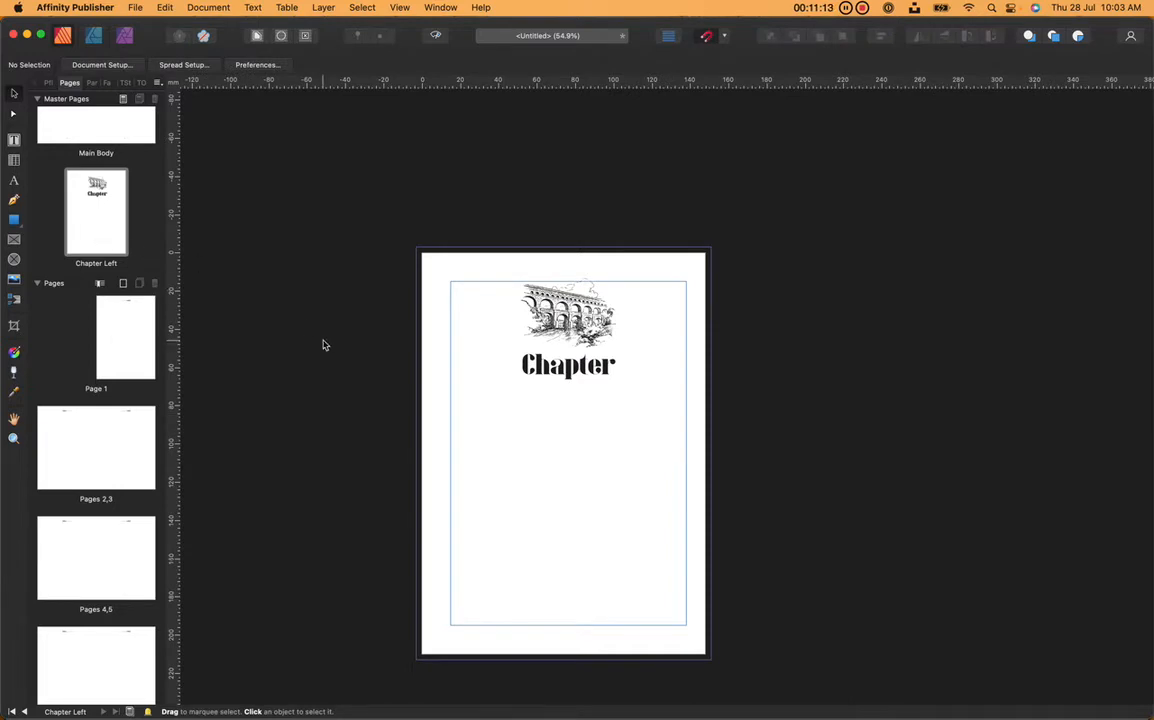
key(super+z)
- Try an alternative layout with the aqueduct low on the page, the Chapter heading raised and the castle to the heading's left
drag(570, 346, 534, 570)
click(577, 381)
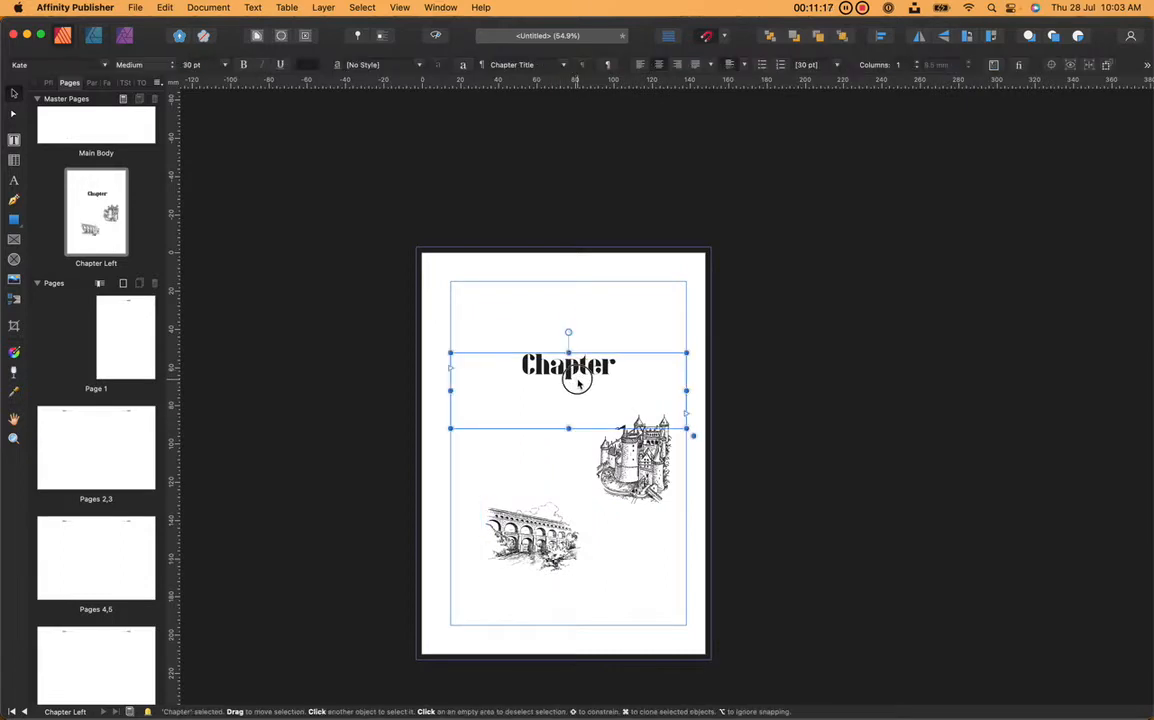
drag(577, 381, 577, 343)
drag(649, 461, 479, 316)
- Duplicate the Chapter Left master and rename the copy Chapter Right
right_click(109, 208)
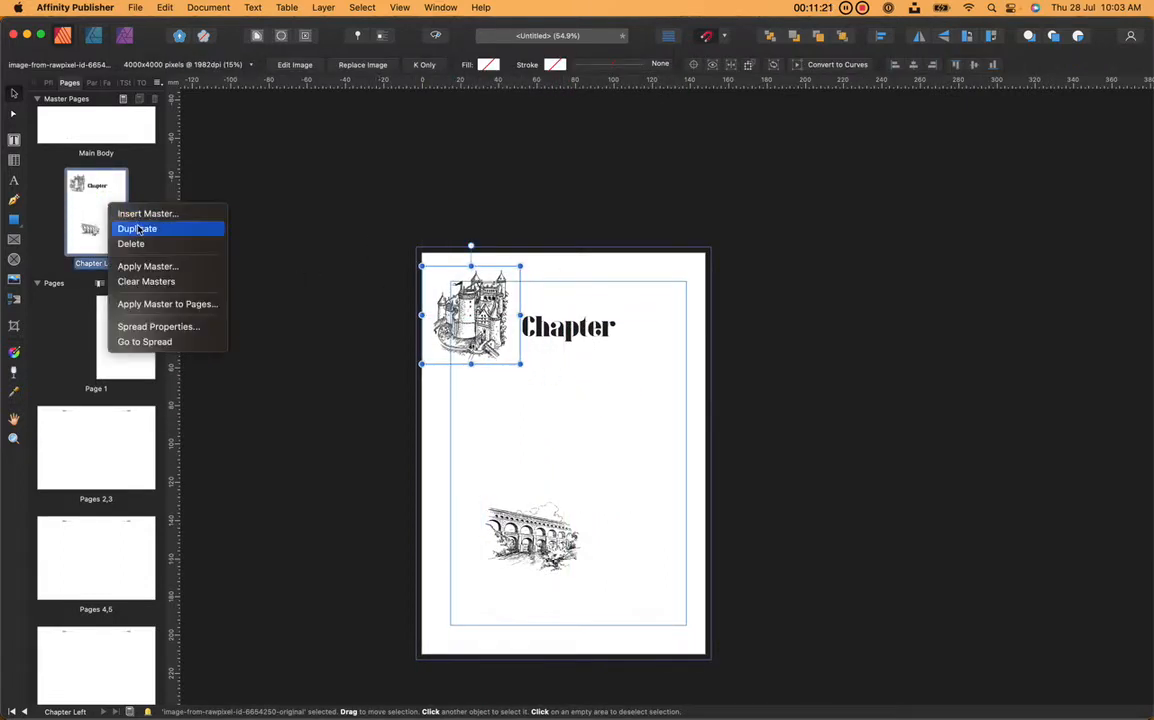
click(137, 229)
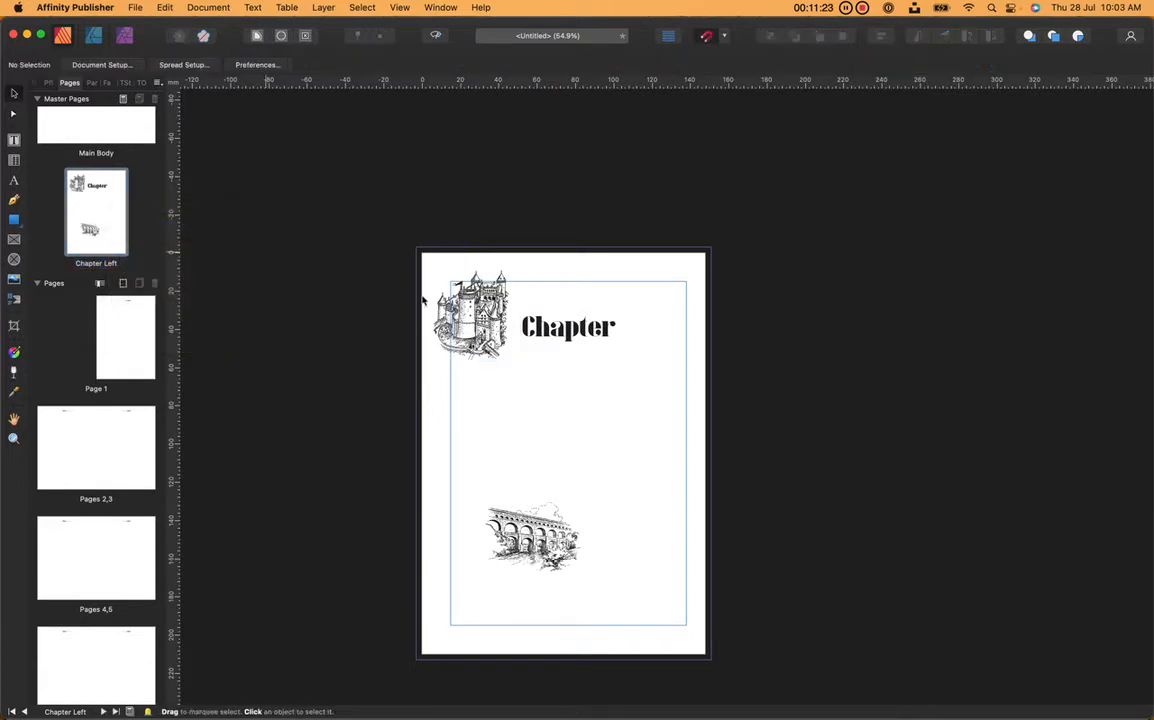
scroll(108, 211, down, 3)
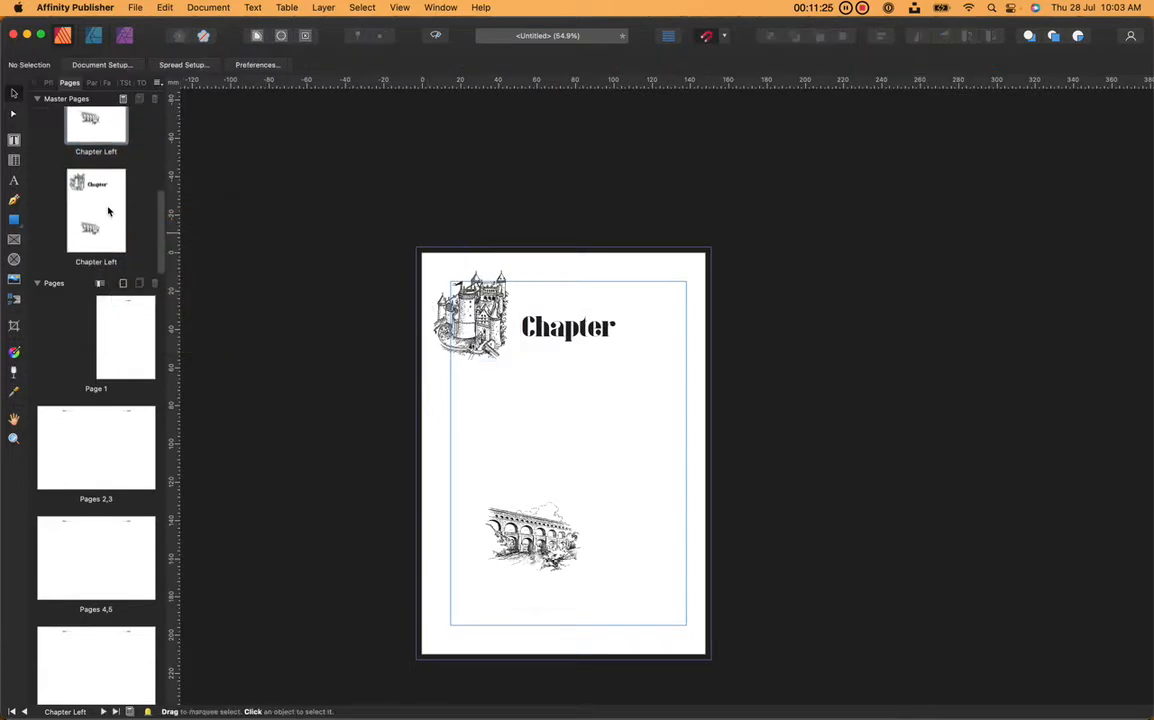
click(100, 231)
click(111, 268)
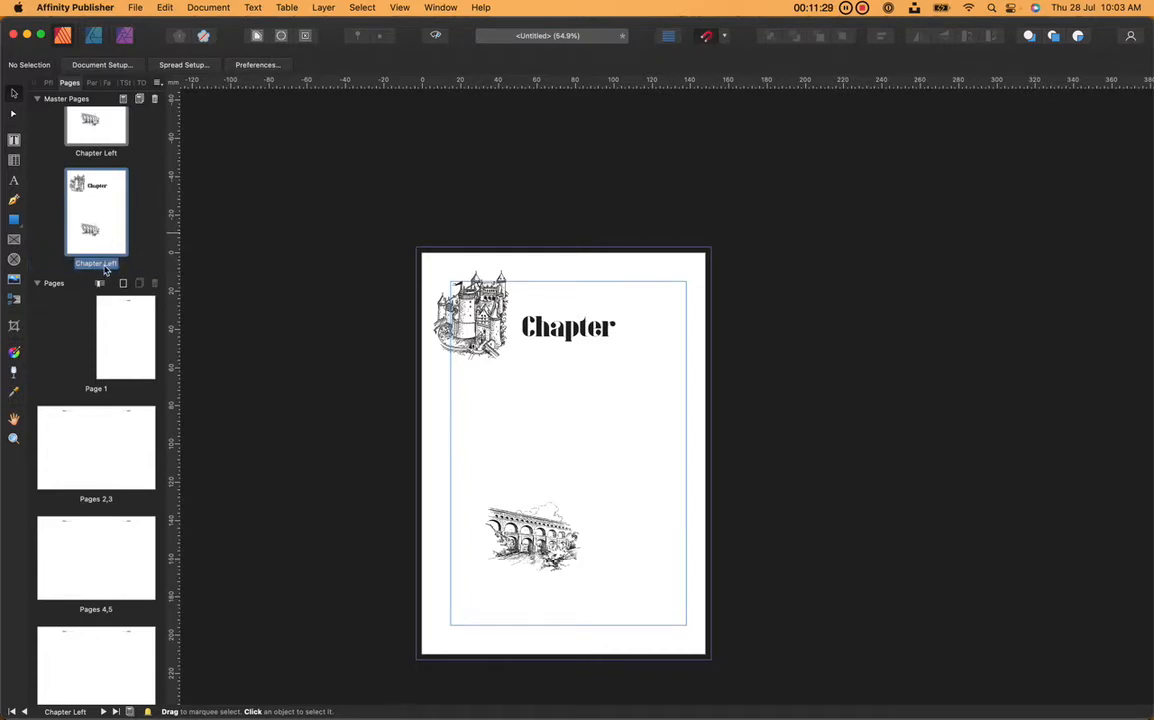
click(105, 267)
key(Right)
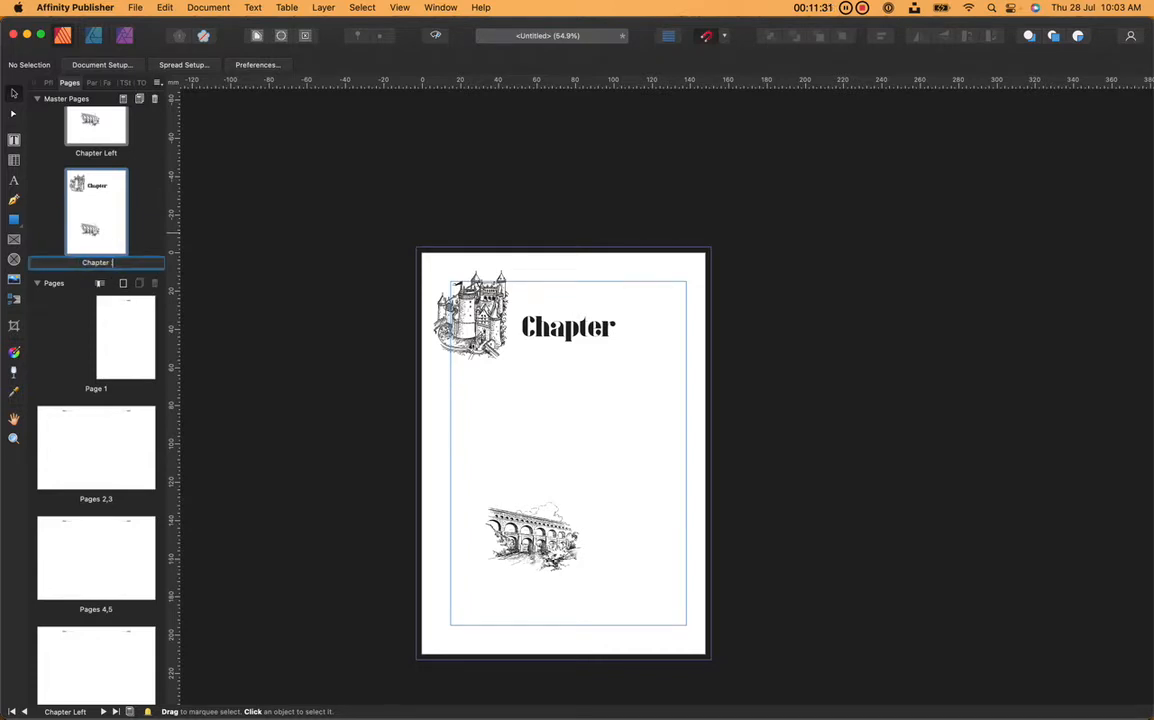
text(Right)
key(Return)
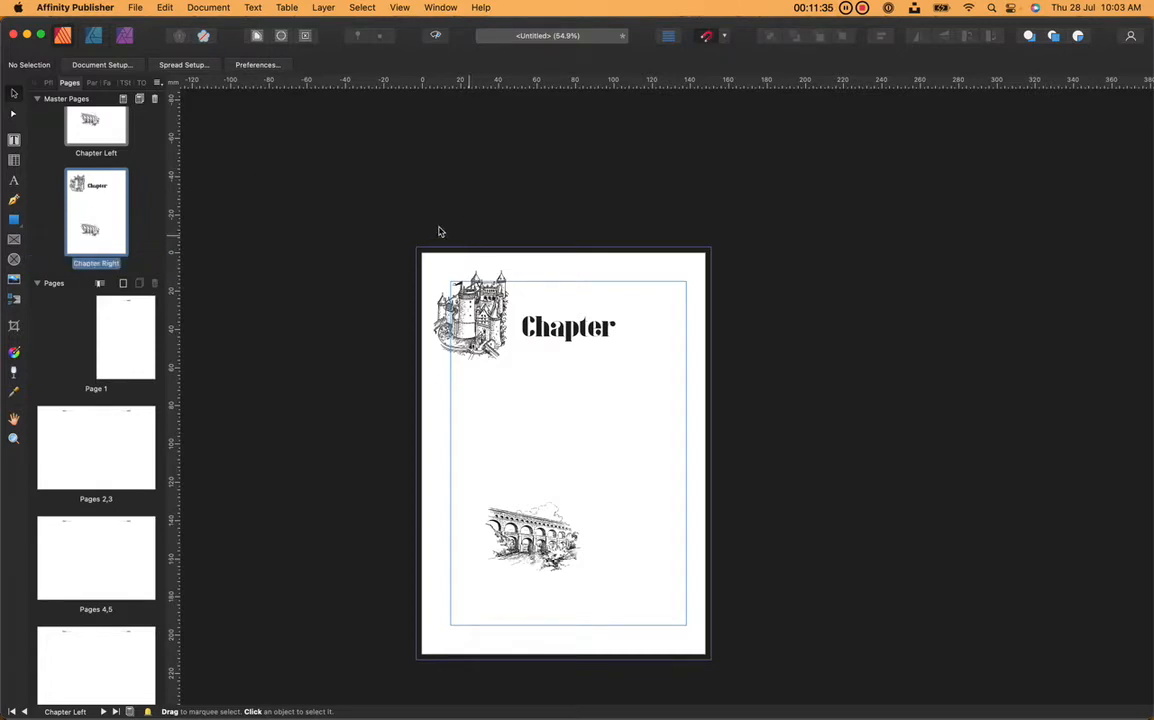
- Set the current master spread's margins to 10 mm left and 15 mm right
click(180, 64)
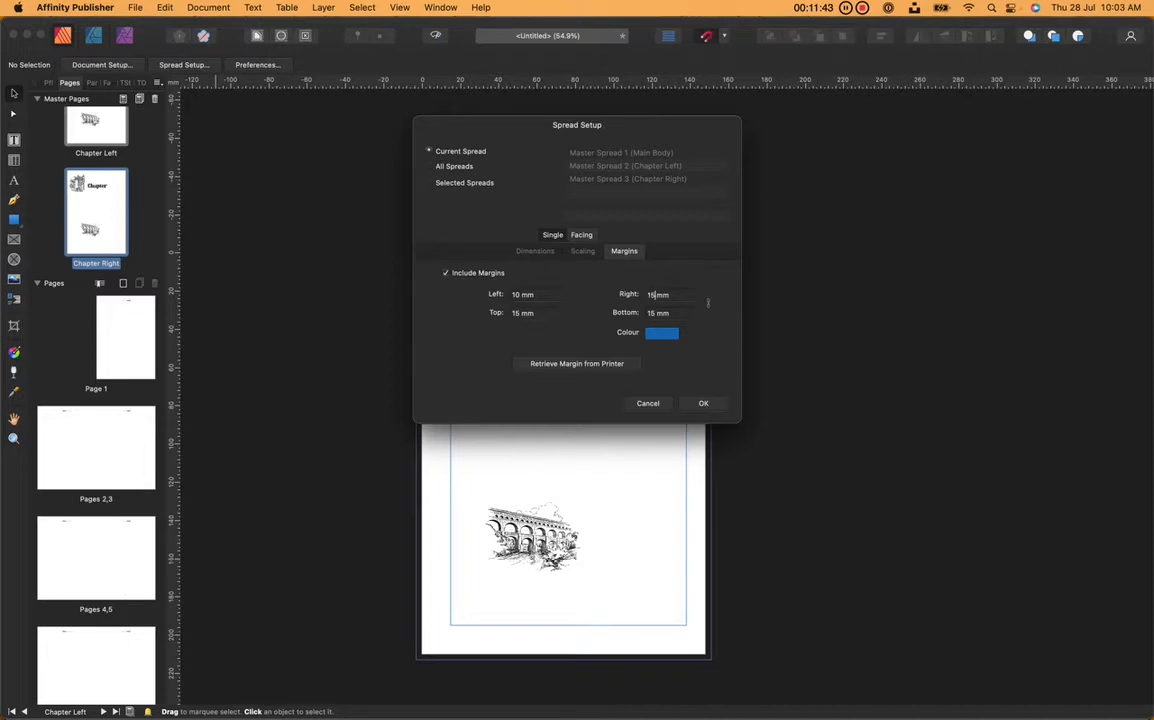
click(704, 404)
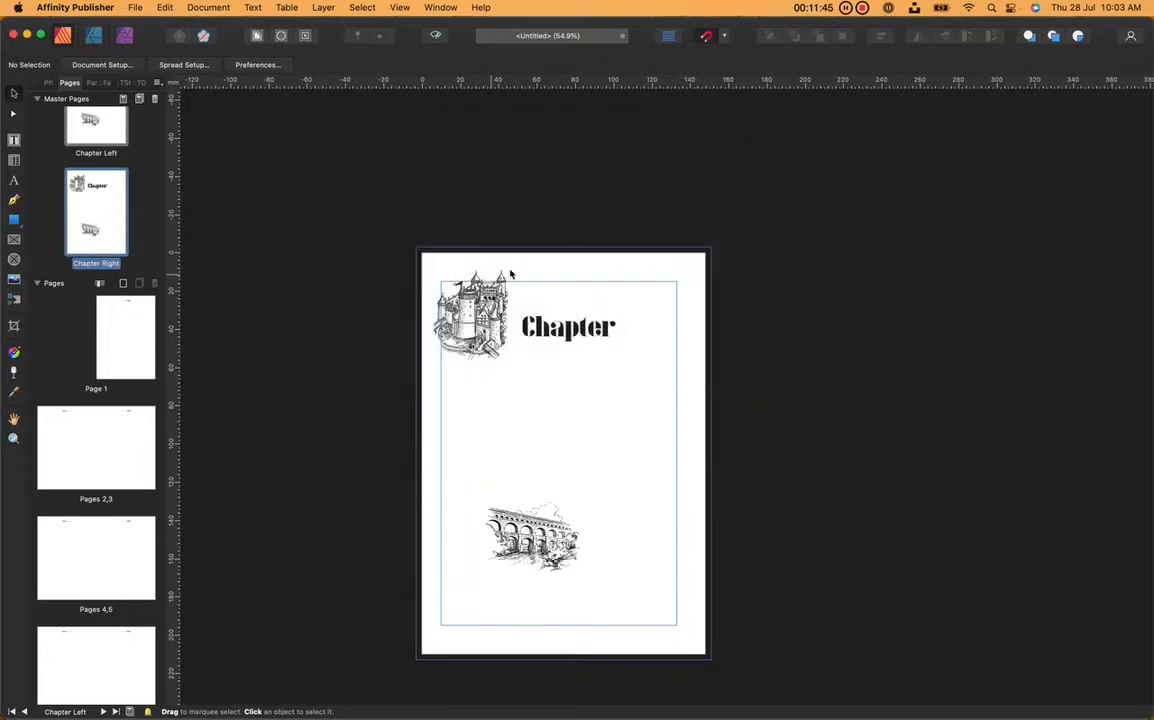
- Flip the castle image horizontally and move it to the page's upper right corner beside the Chapter heading
click(466, 312)
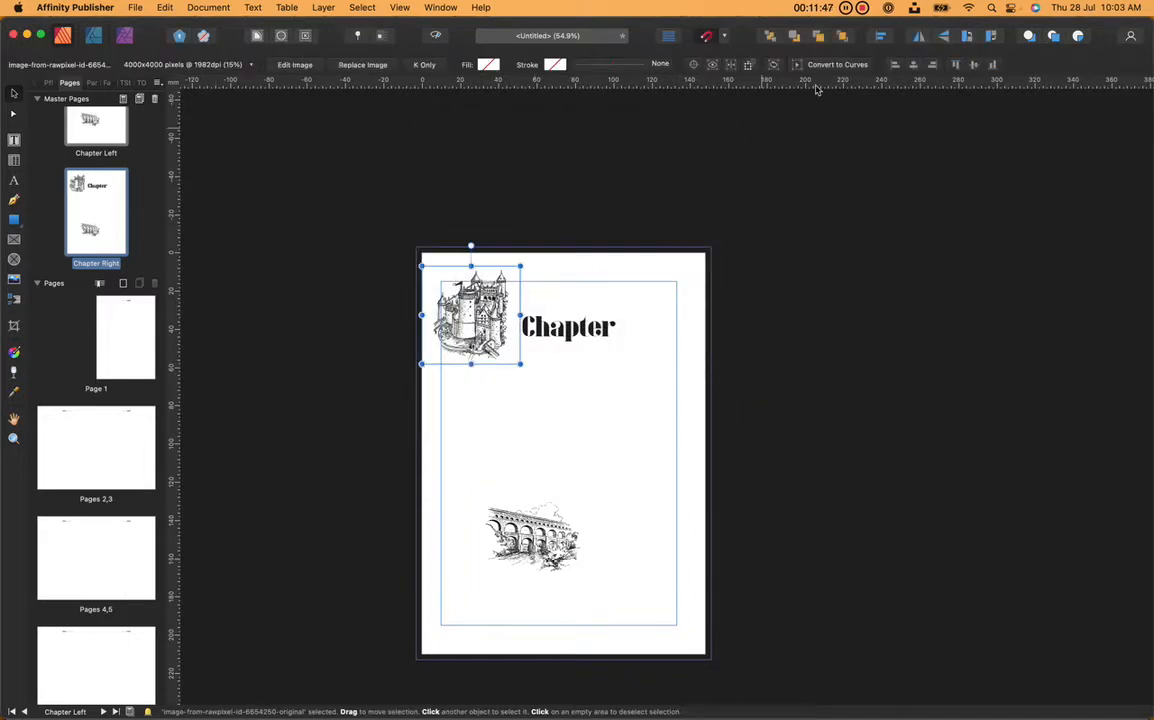
click(920, 38)
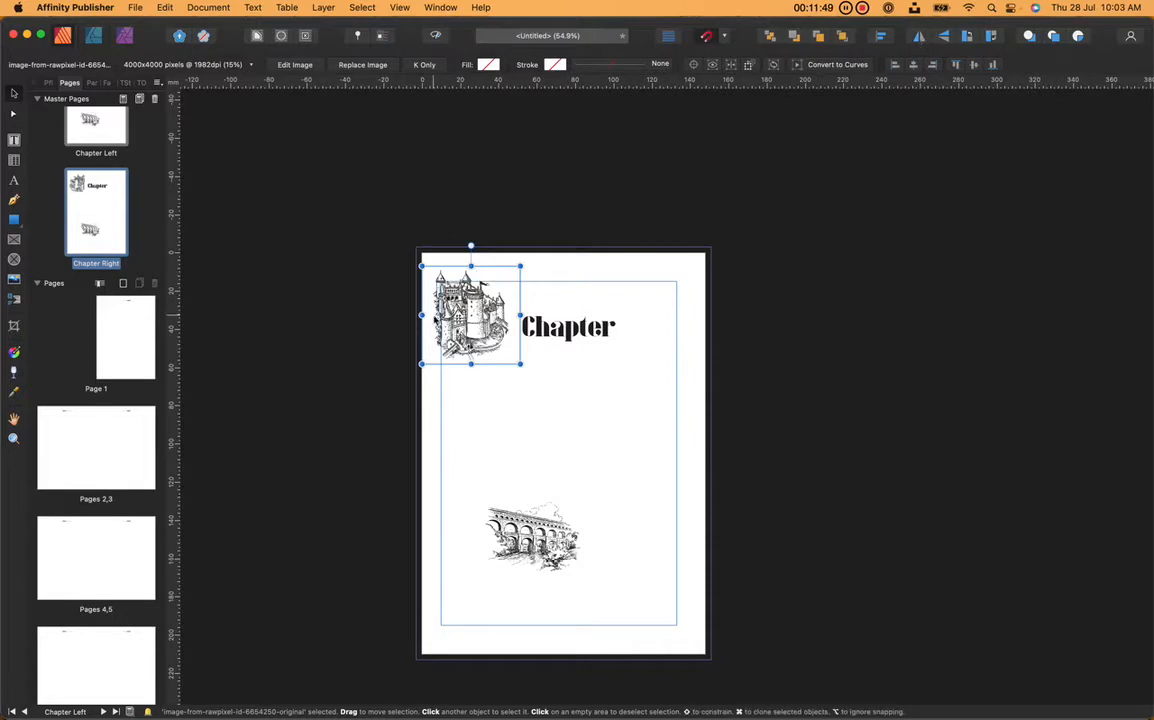
drag(456, 314, 647, 314)
- Delete the aqueduct image from the current master page
click(707, 510)
click(549, 562)
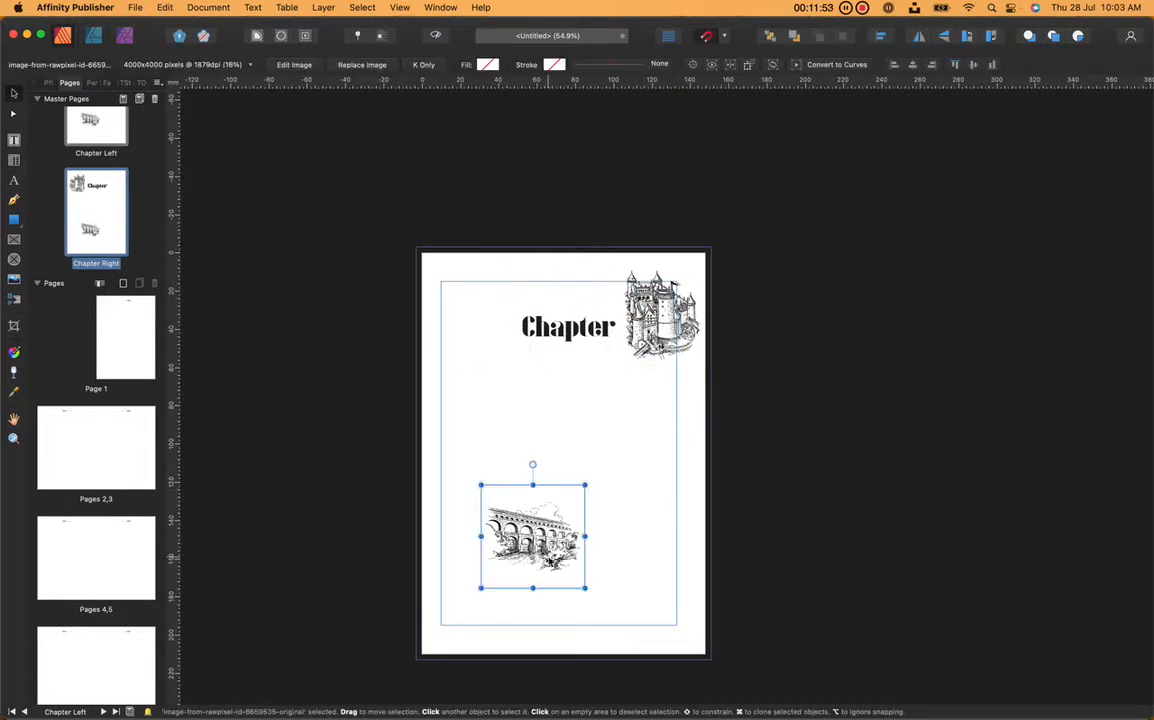
key(Delete)
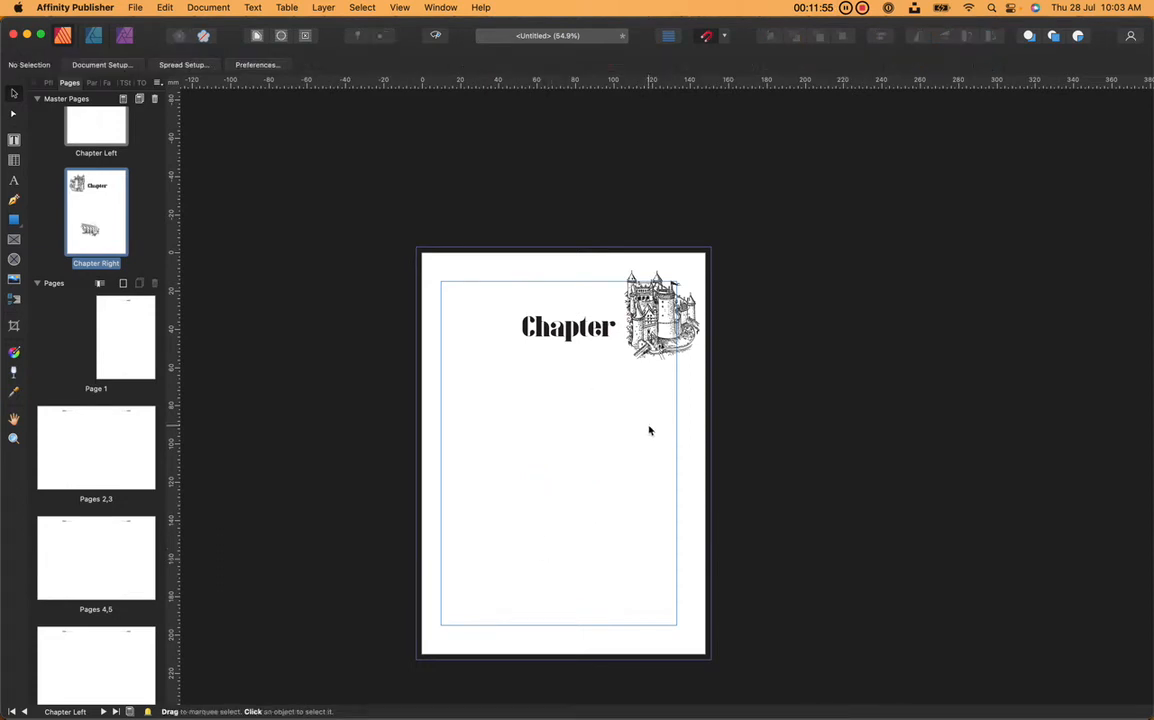
- Open the Chapter Left and Chapter Right masters in turn and compare their margins and artwork
scroll(545, 357, up, 4)
scroll(545, 357, down, 4)
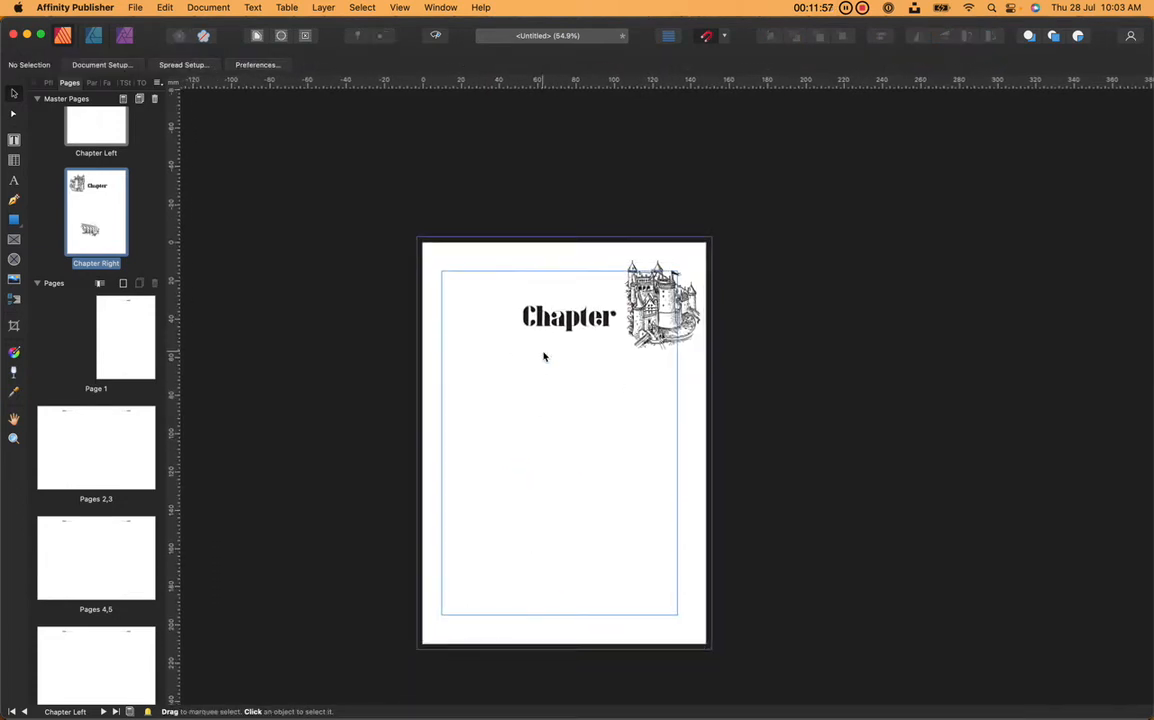
scroll(122, 190, up, 2)
scroll(120, 190, up, 3)
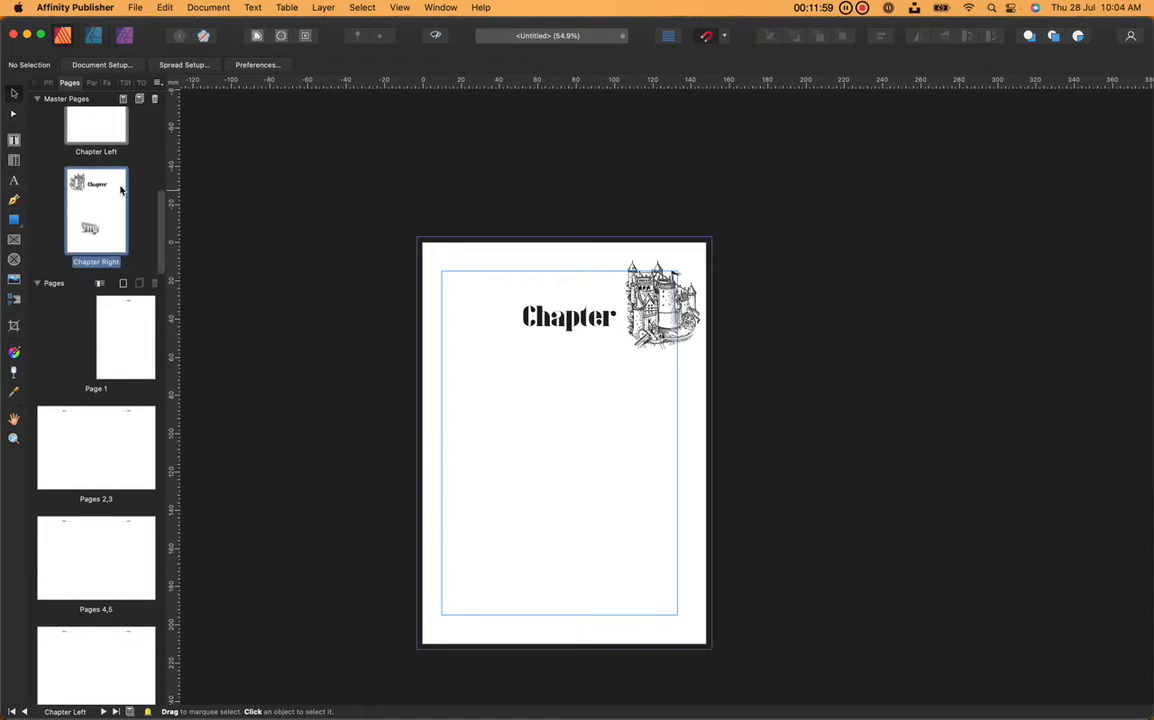
scroll(121, 188, down, 3)
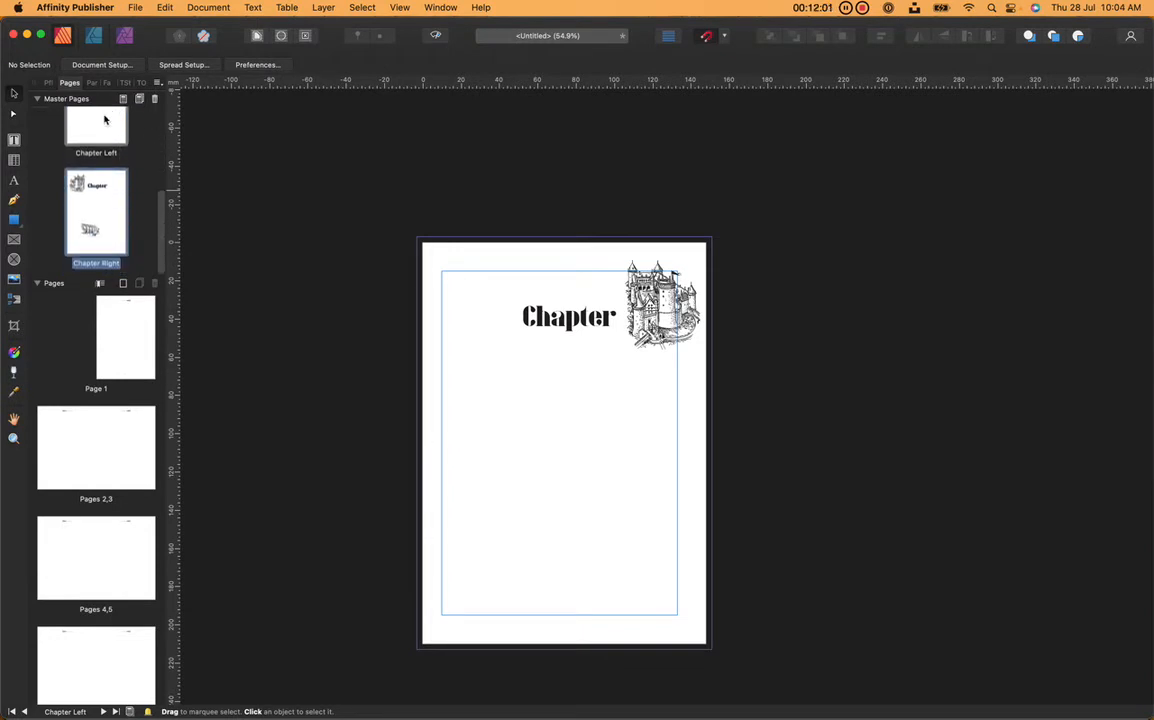
double_click(102, 207)
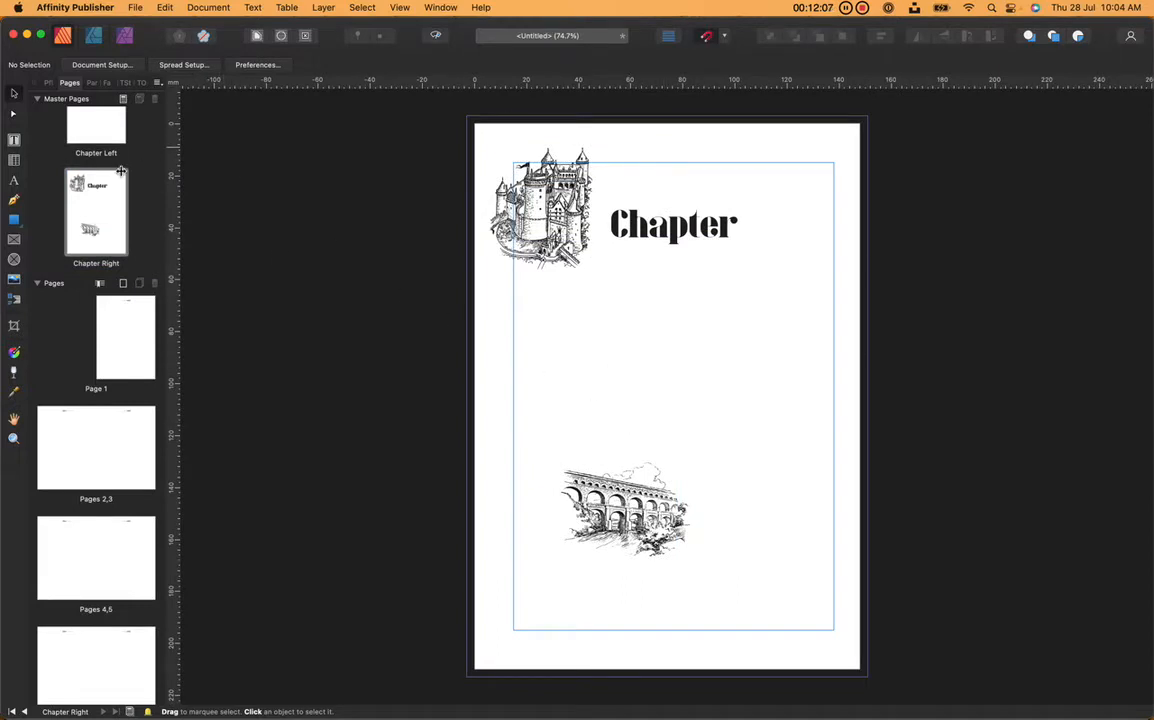
scroll(120, 172, up, 2)
double_click(86, 238)
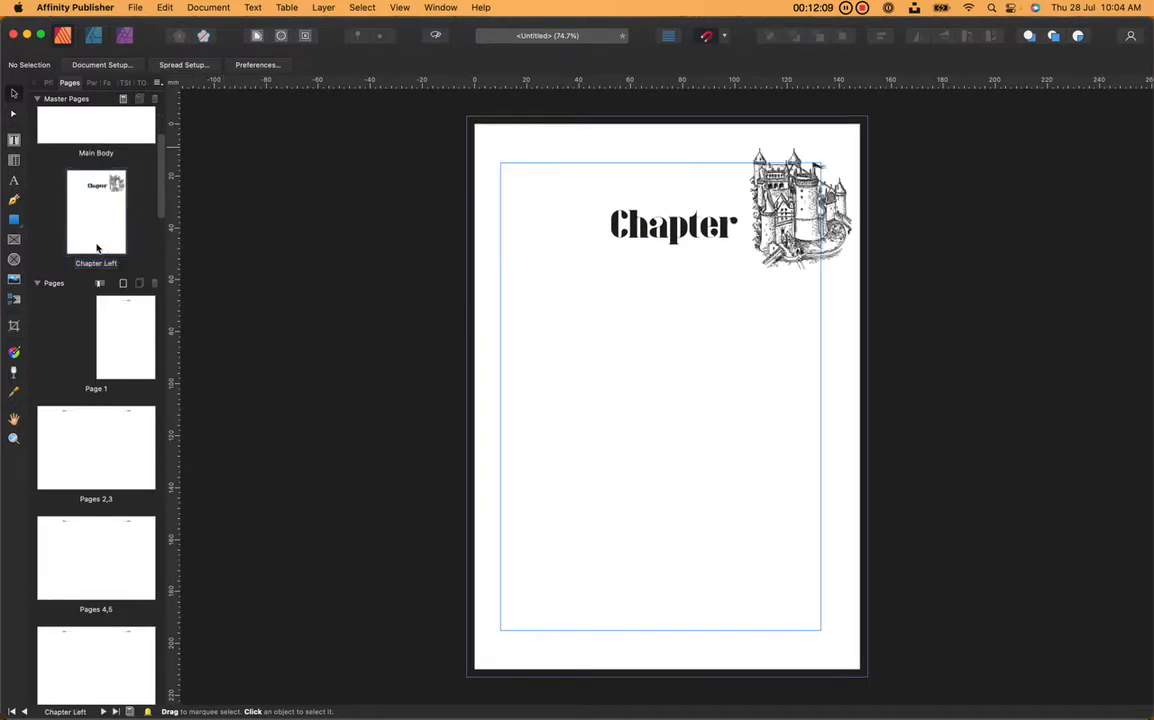
scroll(90, 198, down, 2)
double_click(93, 200)
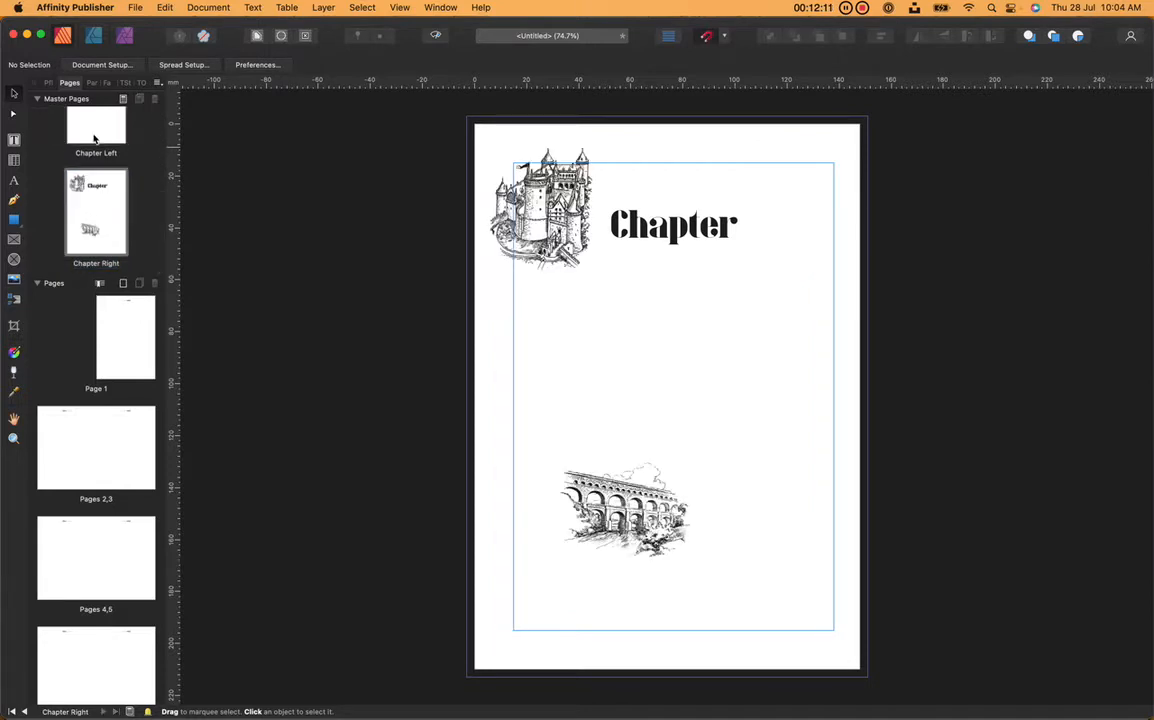
click(94, 136)
double_click(98, 182)
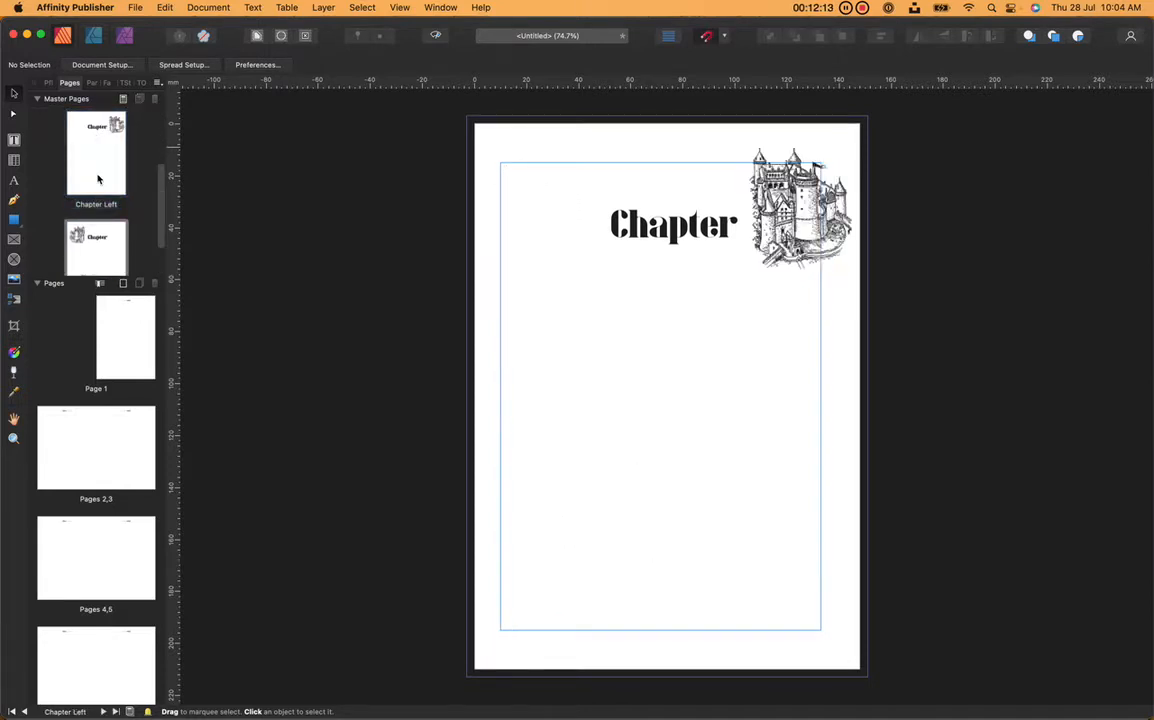
scroll(98, 180, down, 2)
double_click(102, 185)
scroll(104, 165, up, 2)
double_click(103, 158)
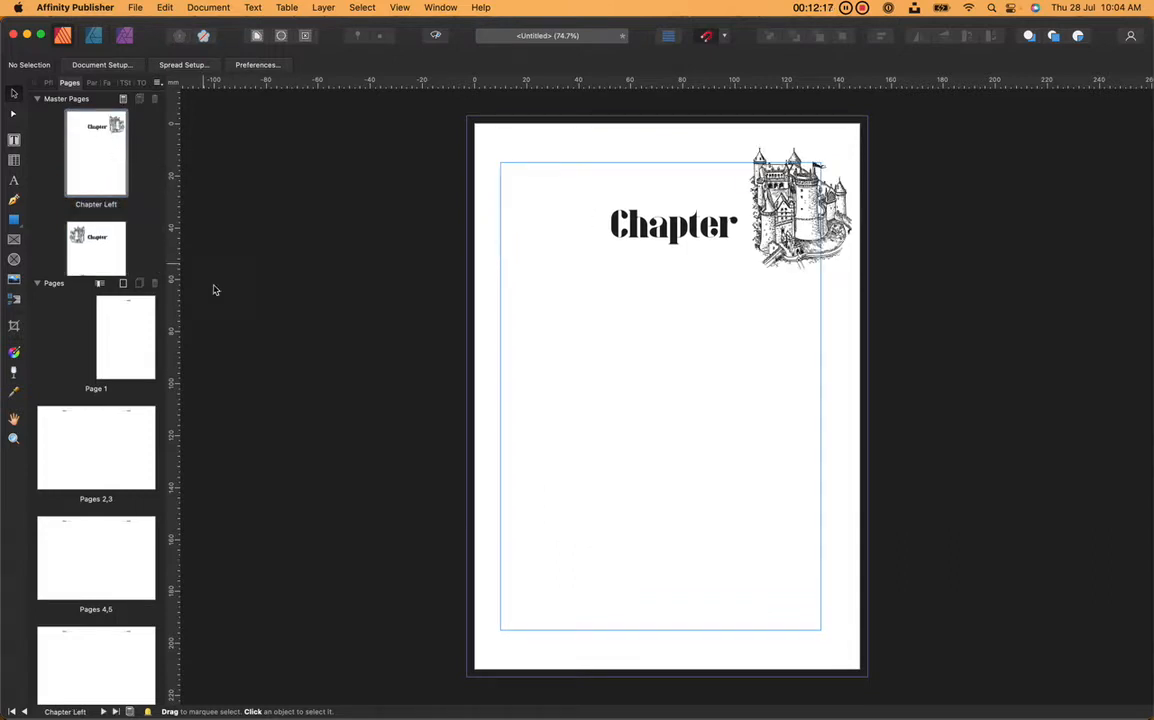
double_click(118, 244)
scroll(103, 185, up, 3)
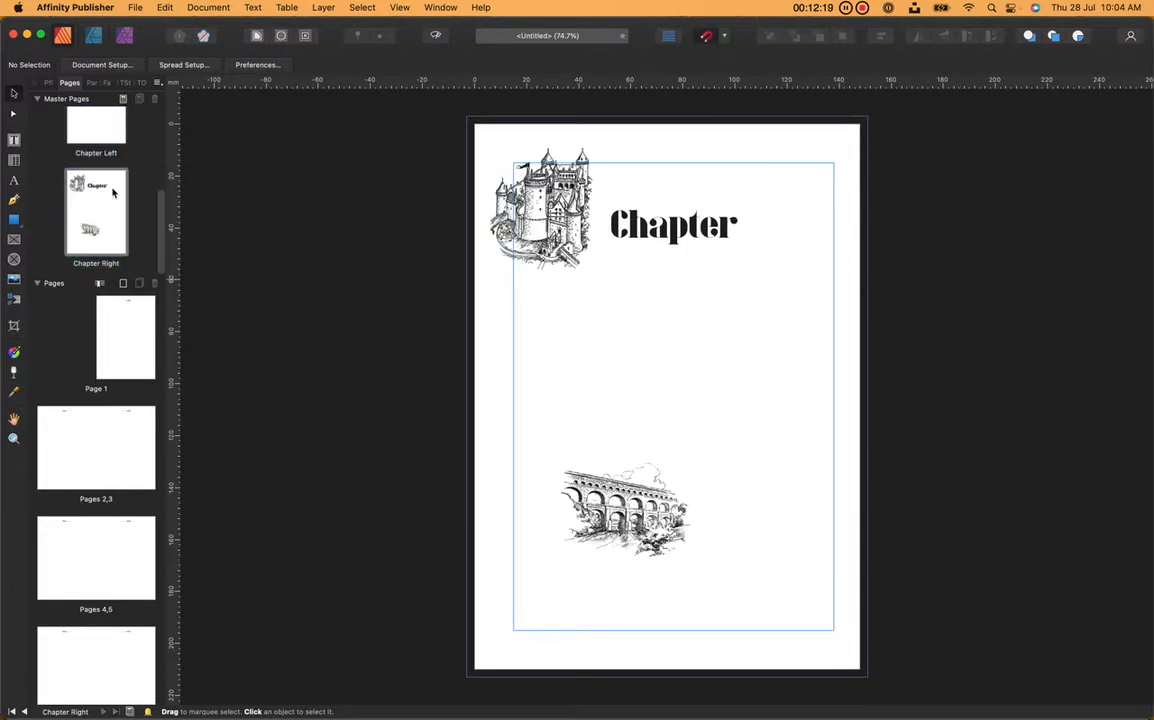
- Undo the recent edits, including the duplicated master, back to the Chapter Left layout with the aqueduct above the heading
key(super+z)
key(super+z)
key(super+z)
key(super+z)
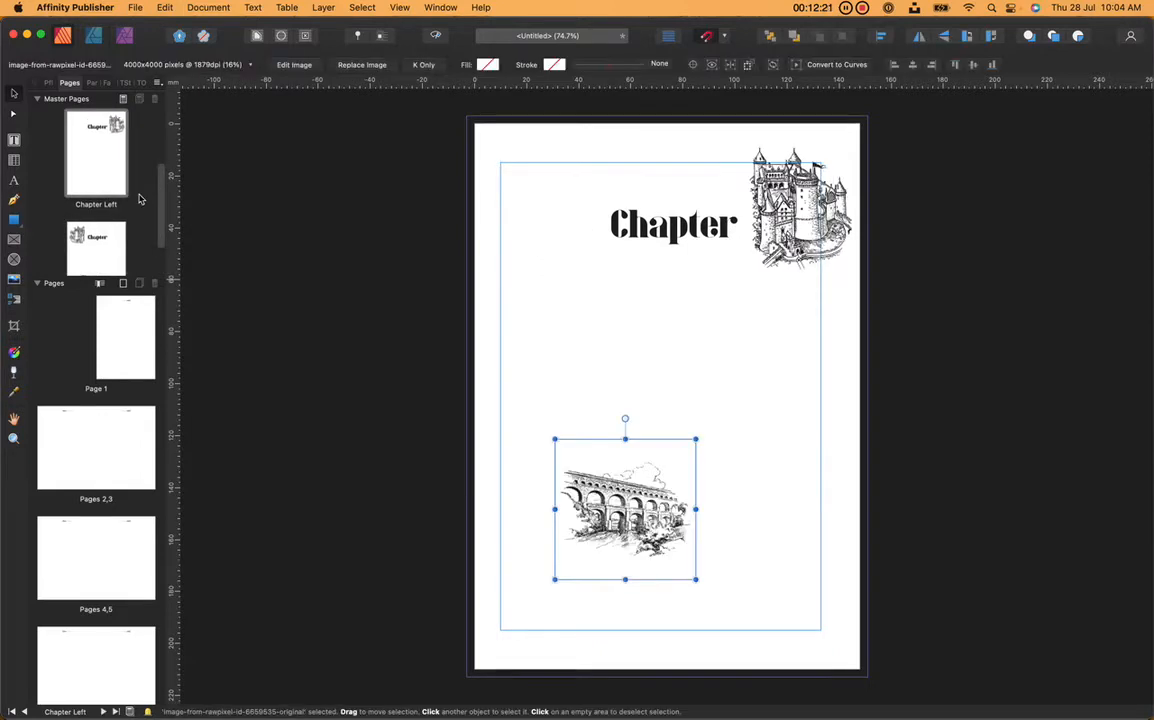
key(super+z)
key(super+z)
key(super+z)
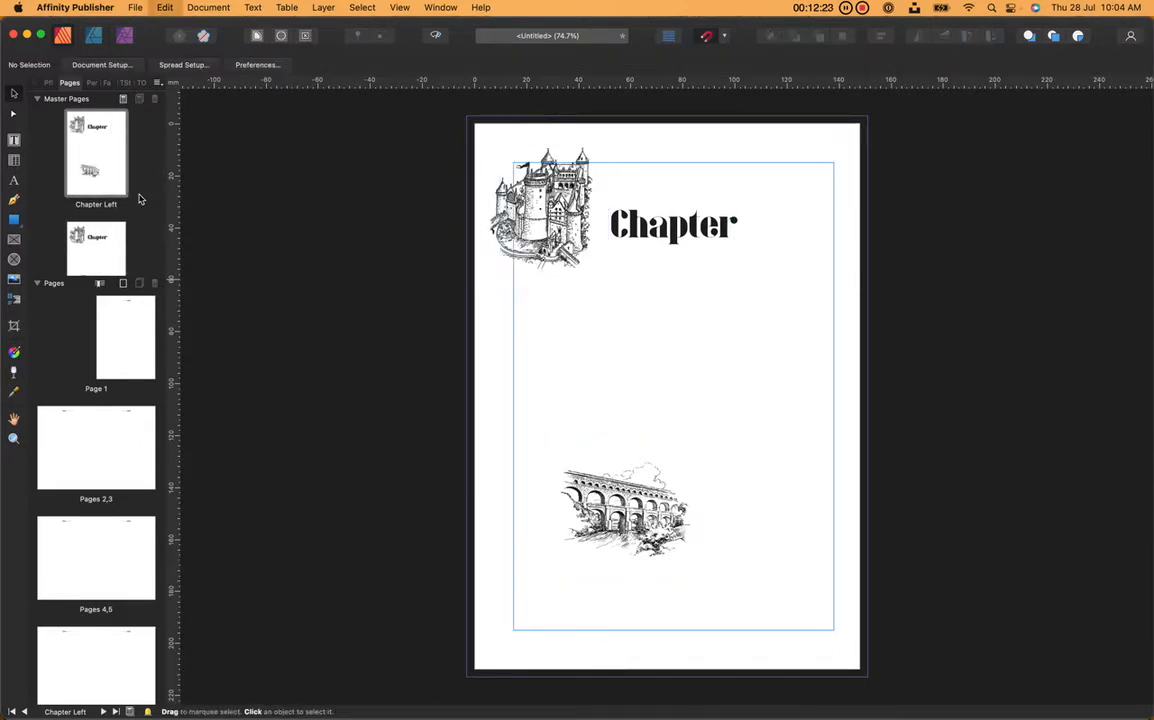
key(super+z)
key(super+z)
key(super+z)
key(super+z)
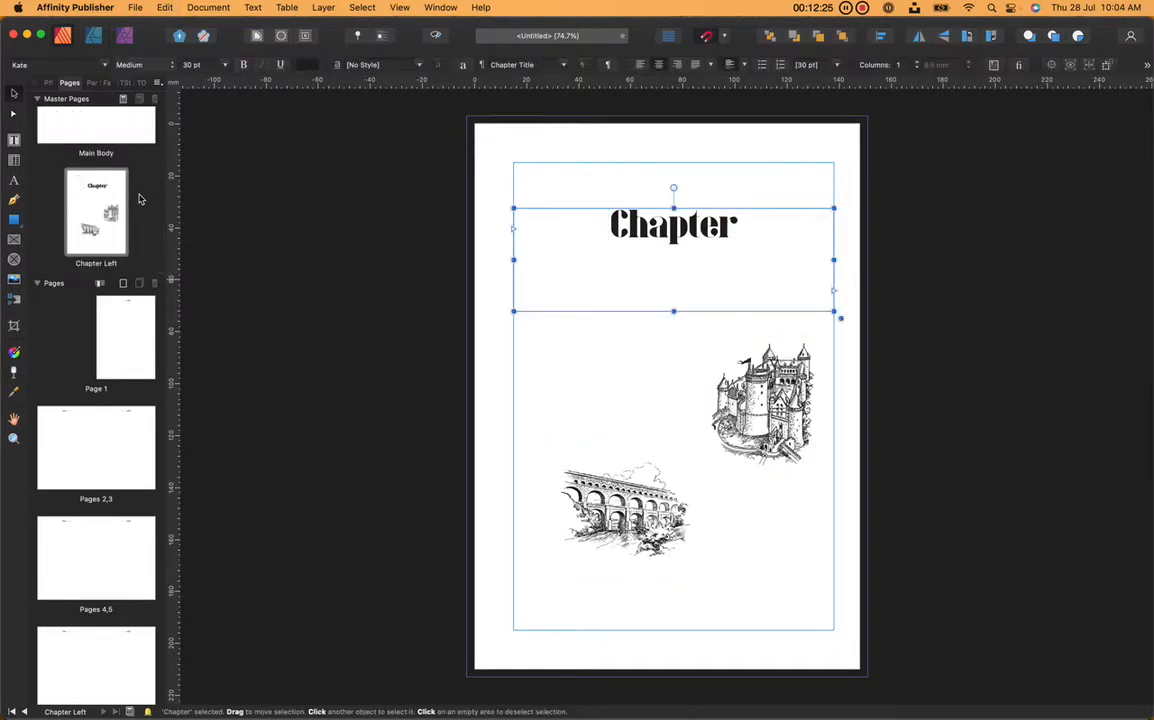
key(super+z)
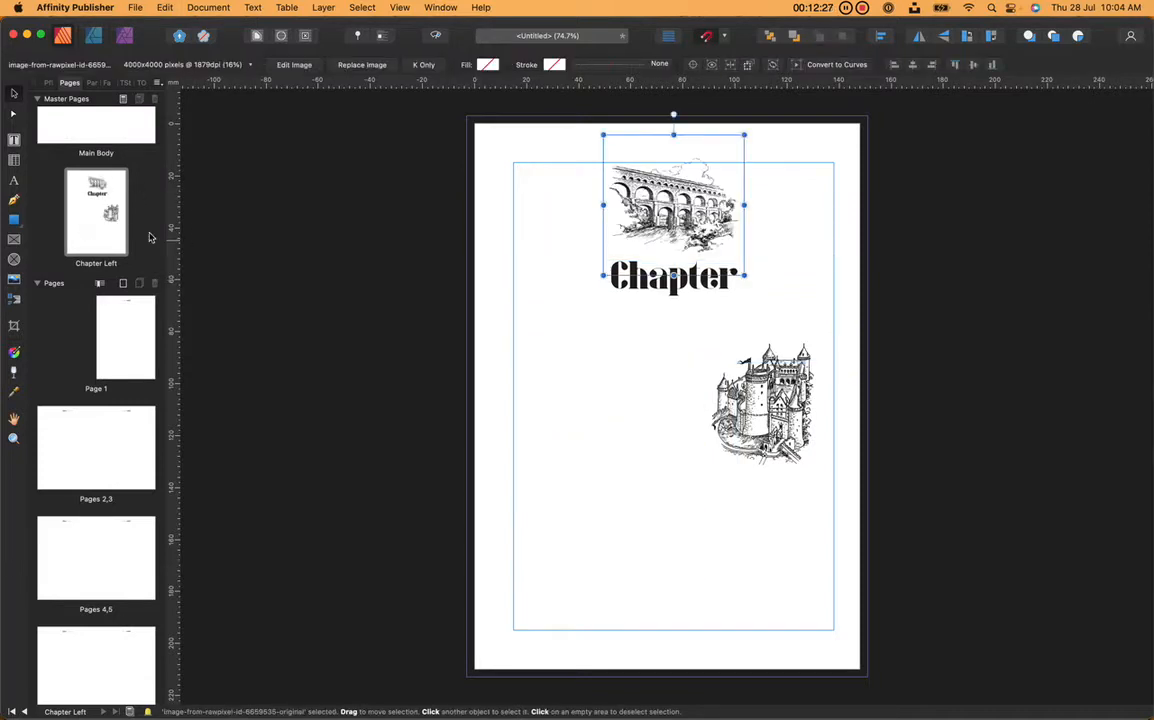
- Delete the castle image from the Chapter Left master, keeping the aqueduct and Chapter heading
scroll(129, 185, up, 2)
scroll(127, 185, down, 2)
click(708, 402)
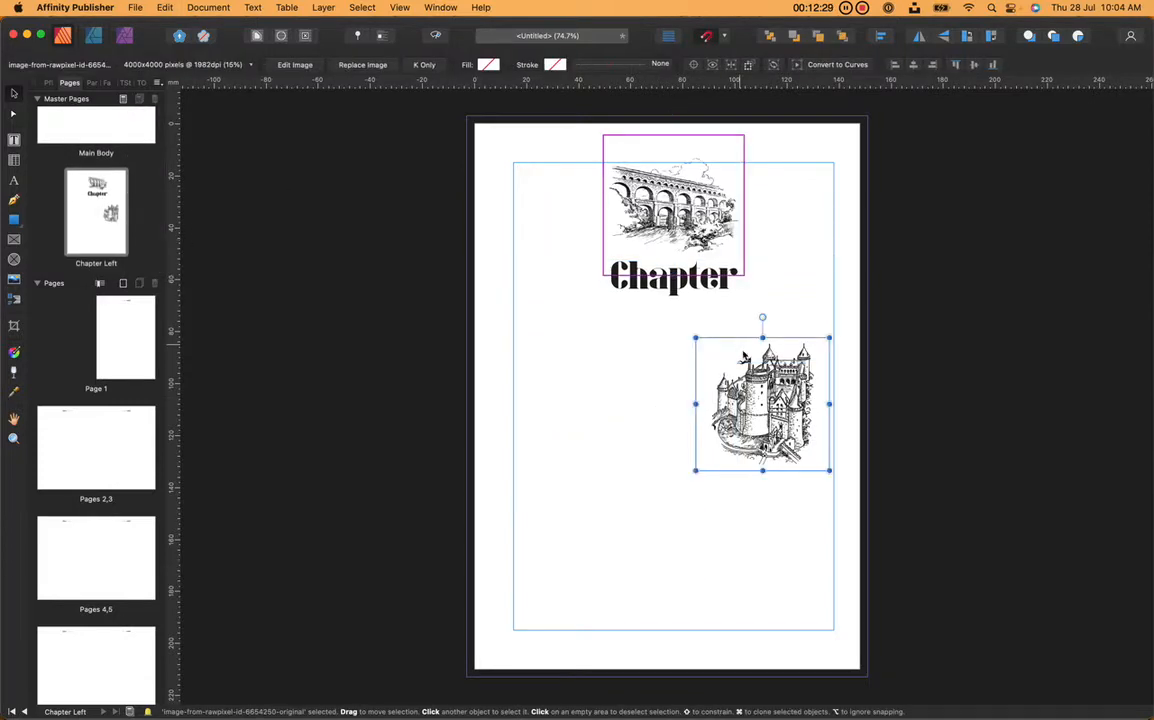
key(Delete)
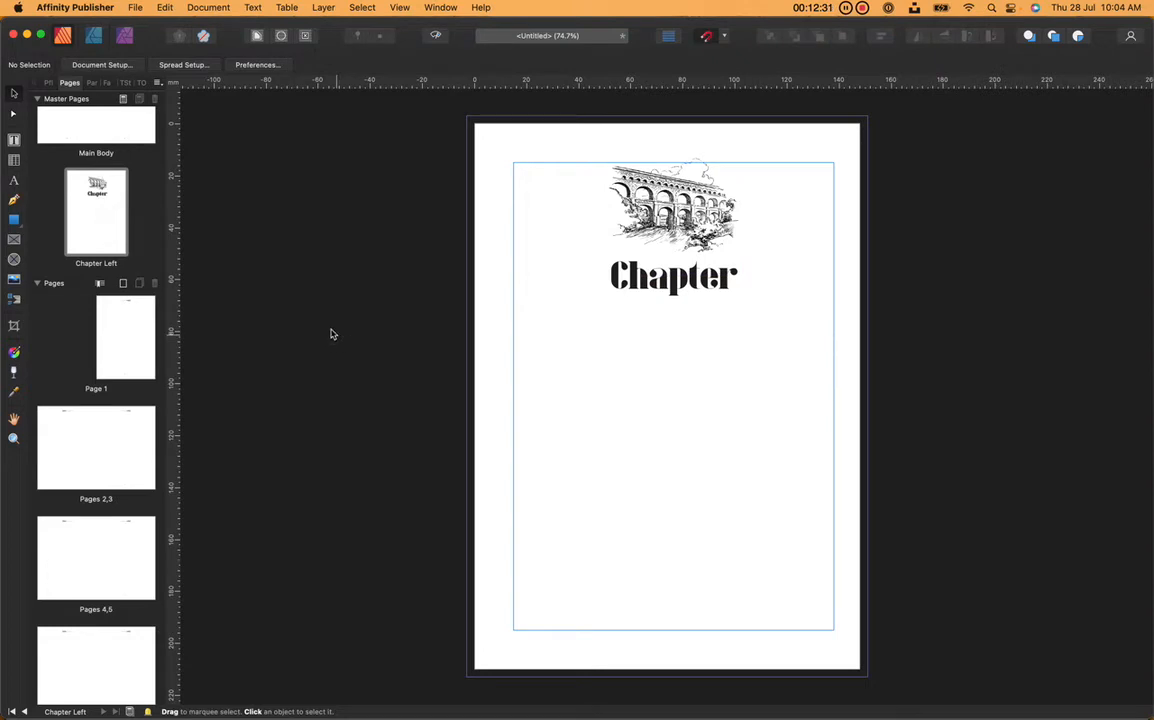
click(435, 38)
click(435, 38)
scroll(116, 170, up, 2)
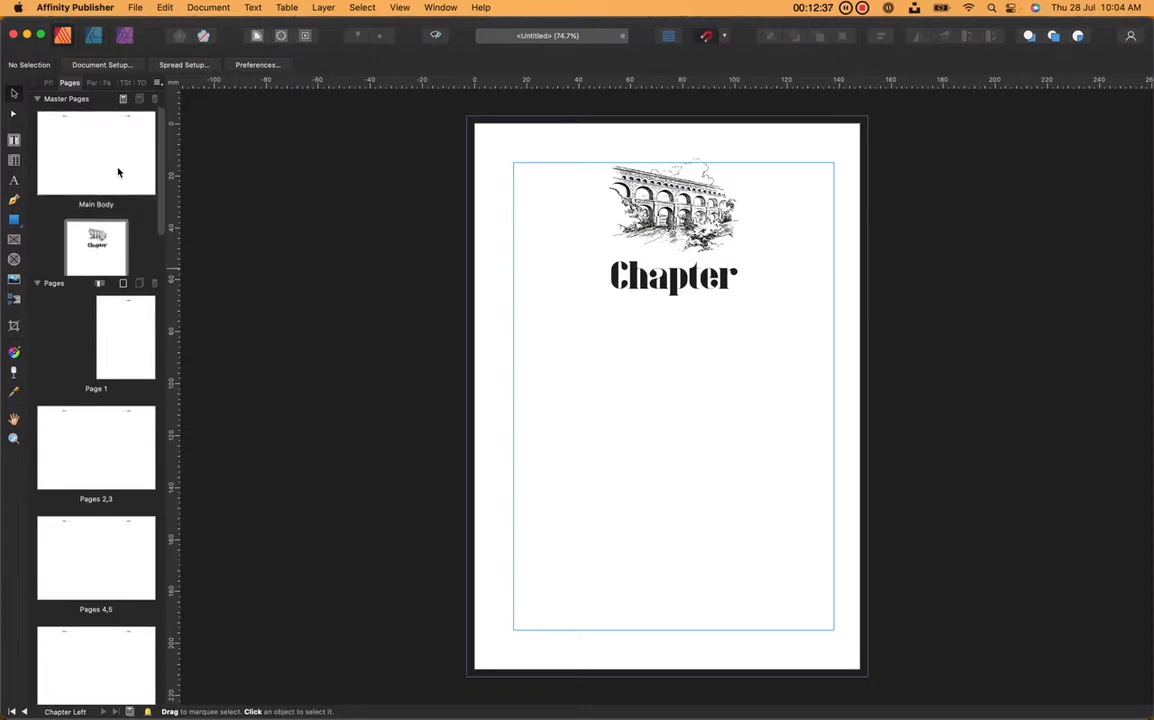
scroll(116, 170, down, 2)
- Clear the masters from pages 1 to 9 to leave them blank for the front matter
double_click(146, 330)
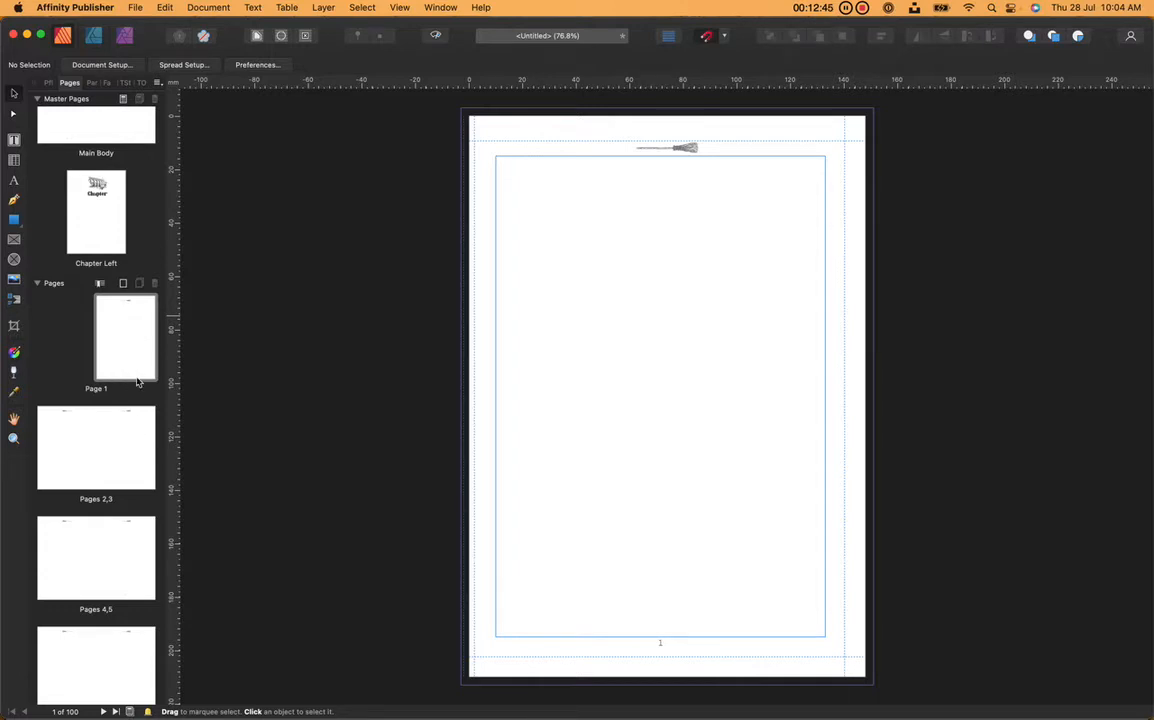
scroll(126, 521, down, 3)
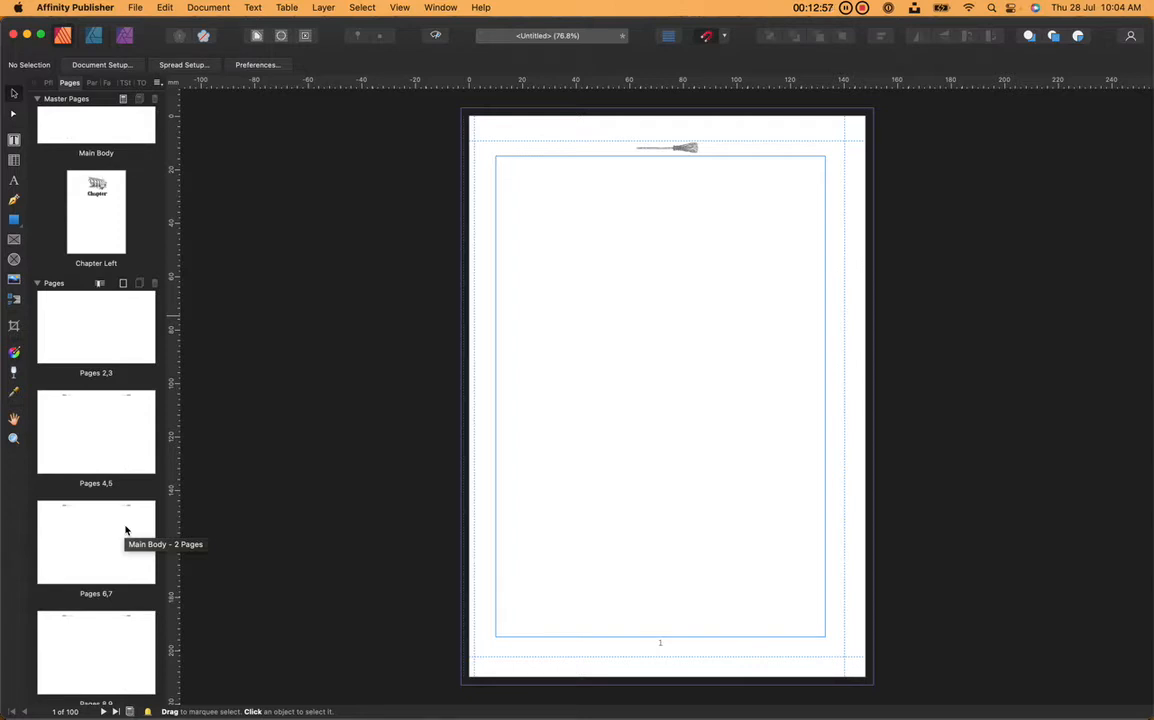
scroll(124, 569, down, 3)
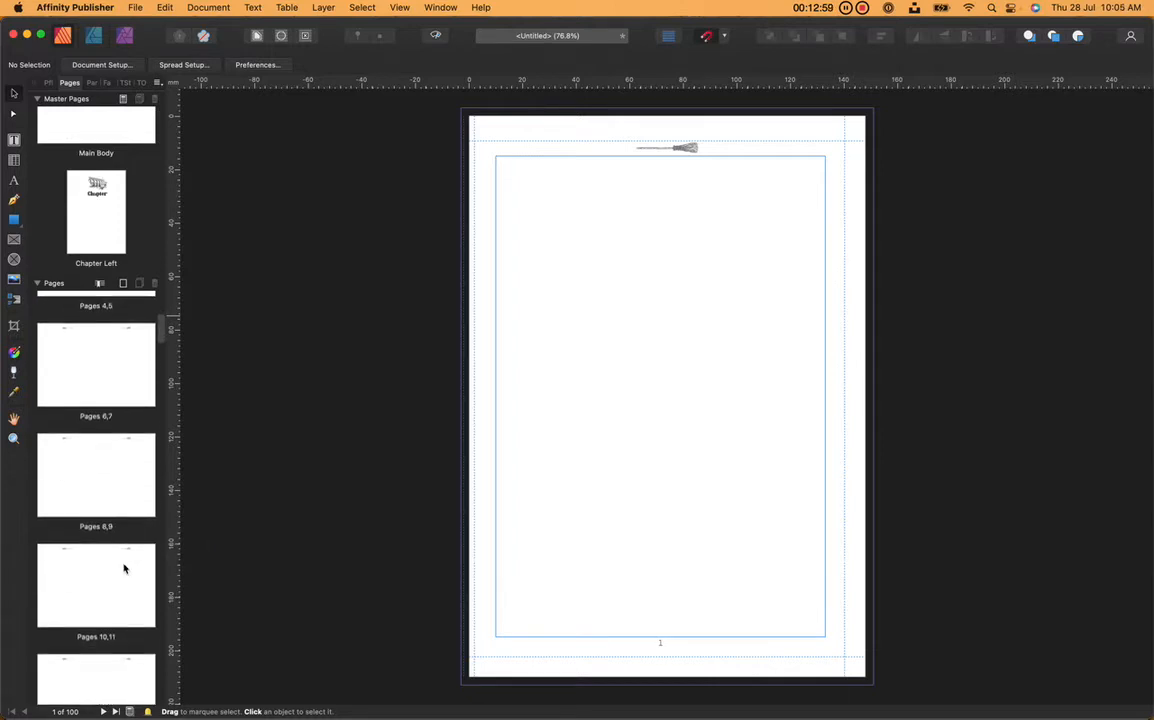
click(126, 472)
scroll(127, 468, up, 1)
scroll(127, 468, up, 5)
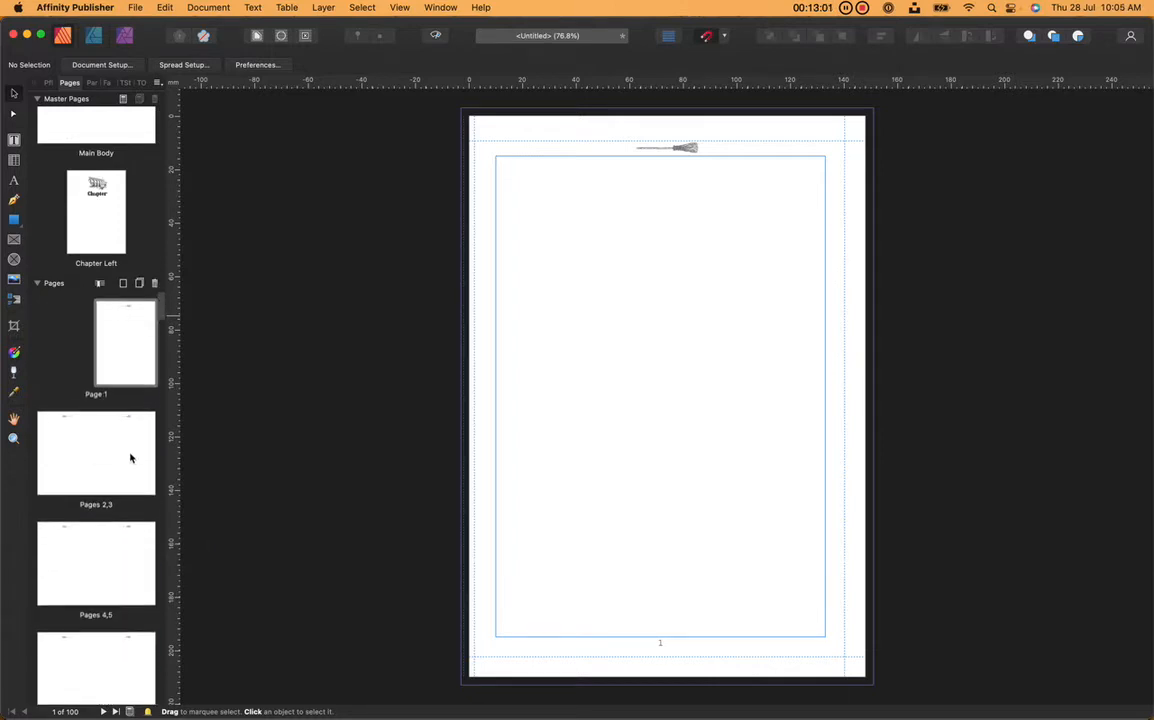
shift+click(129, 345)
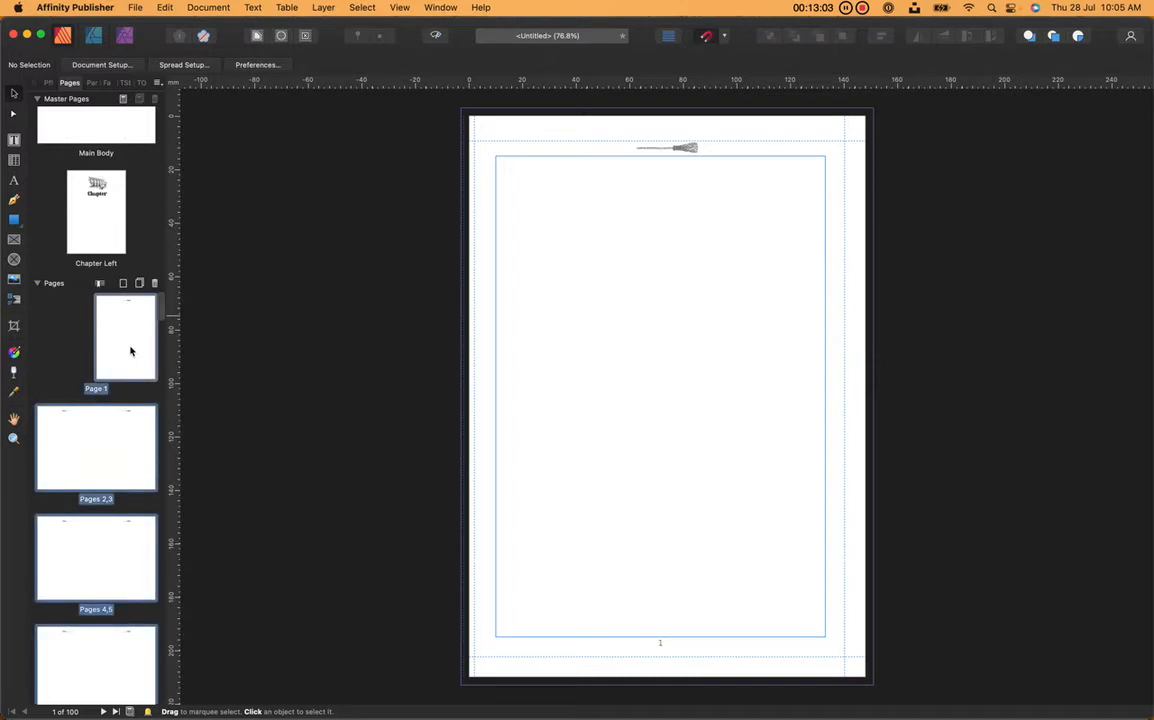
right_click(129, 347)
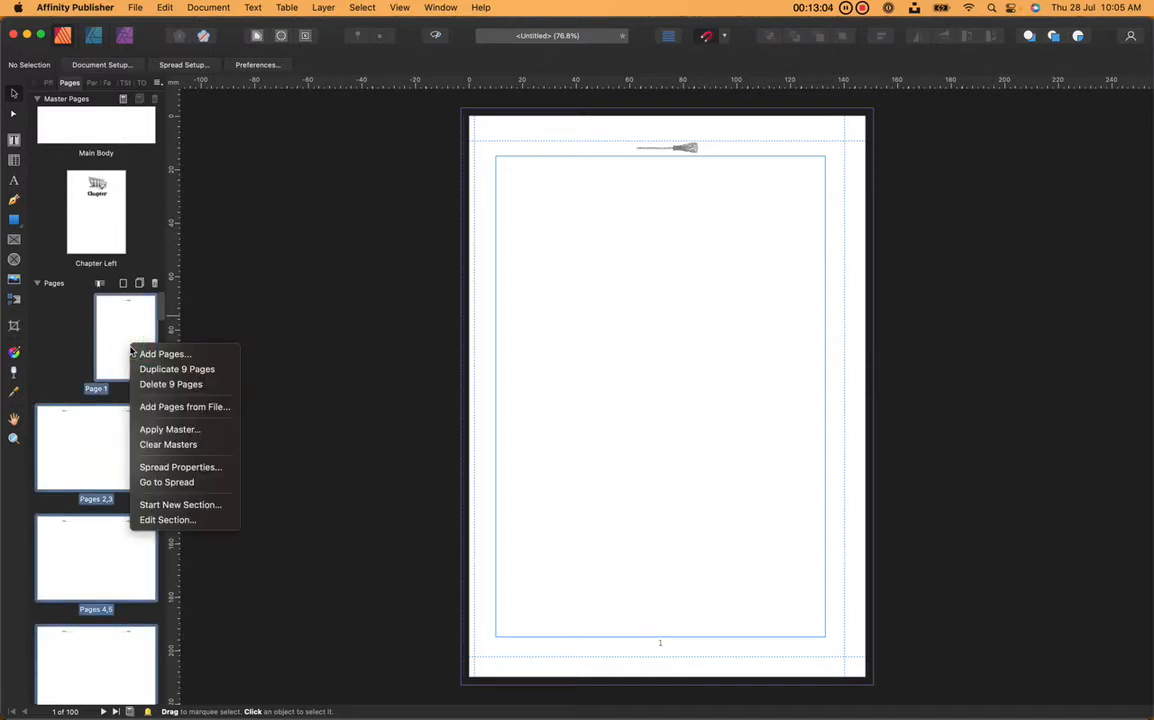
click(157, 444)
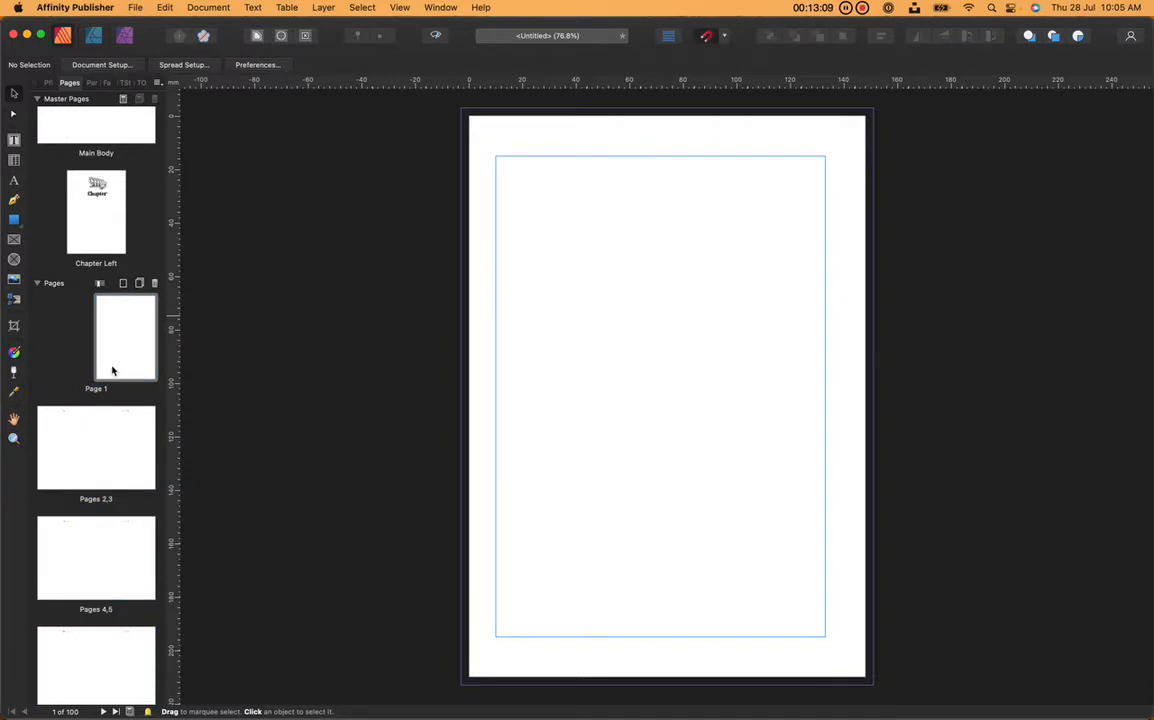
- Apply the Chapter Left master to page 10, replacing the existing Main Body master
scroll(100, 496, down, 3)
scroll(99, 500, down, 2)
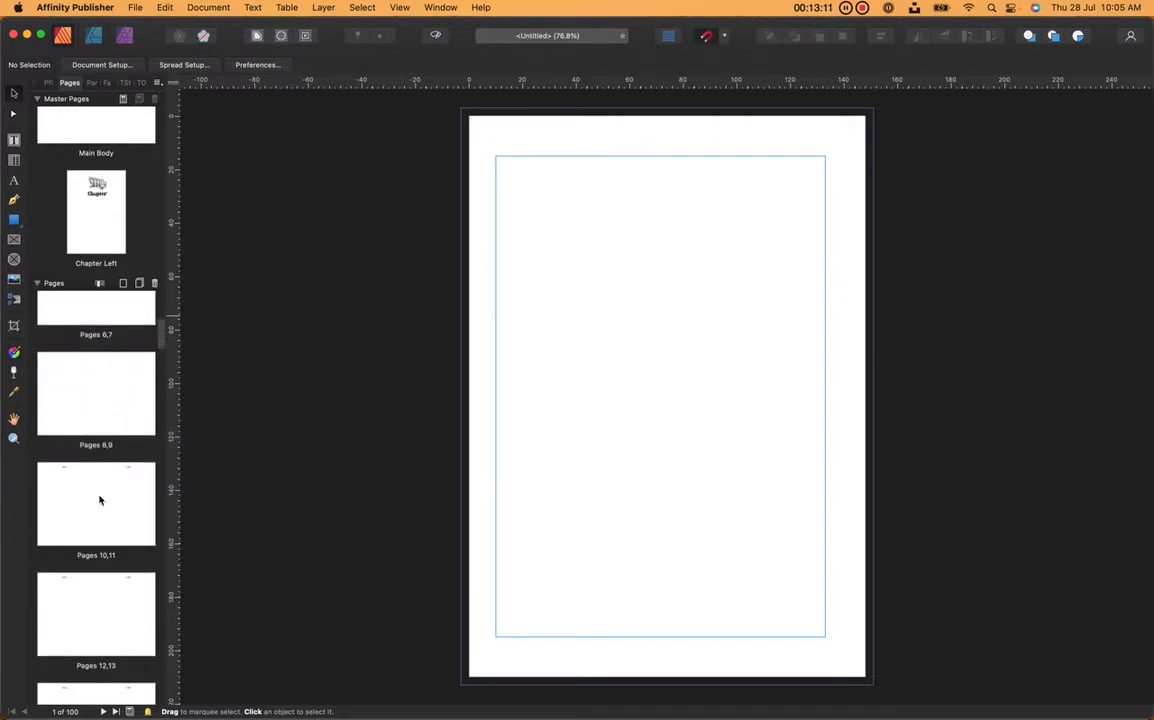
right_click(58, 498)
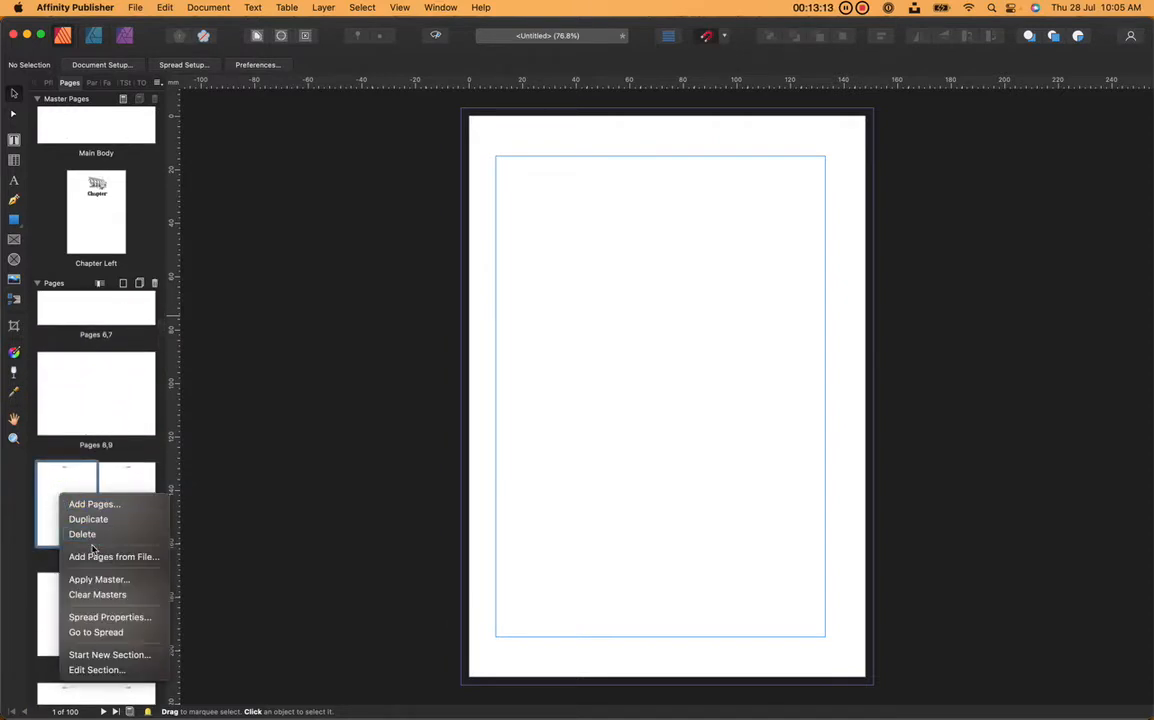
click(98, 579)
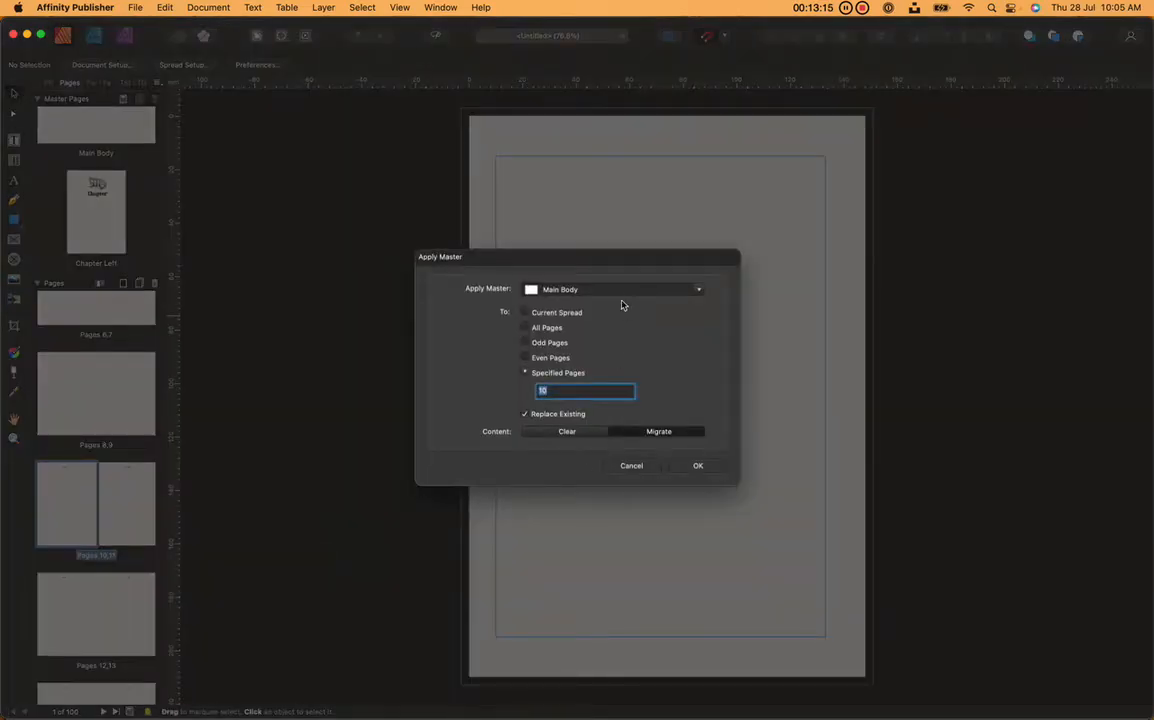
click(613, 289)
click(565, 398)
click(693, 466)
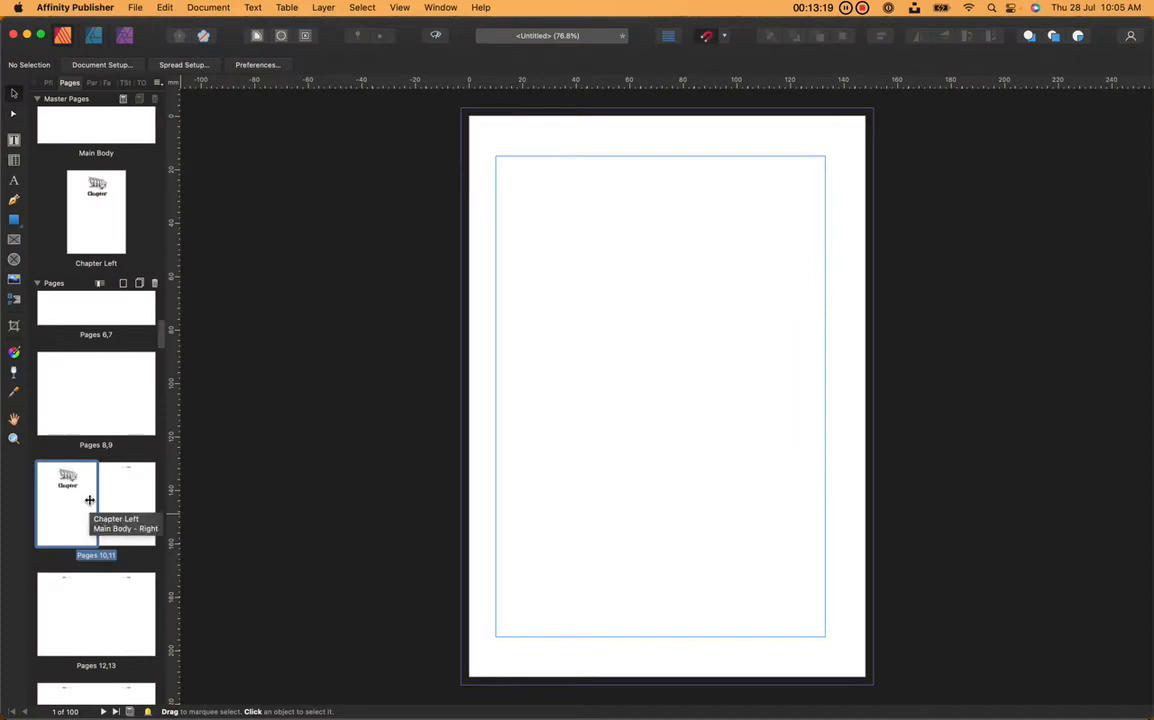
- Add a margin-wide text frame about 113 mm high on page 3 containing the title "Something Beautiful in Return"
scroll(100, 490, up, 6)
double_click(134, 471)
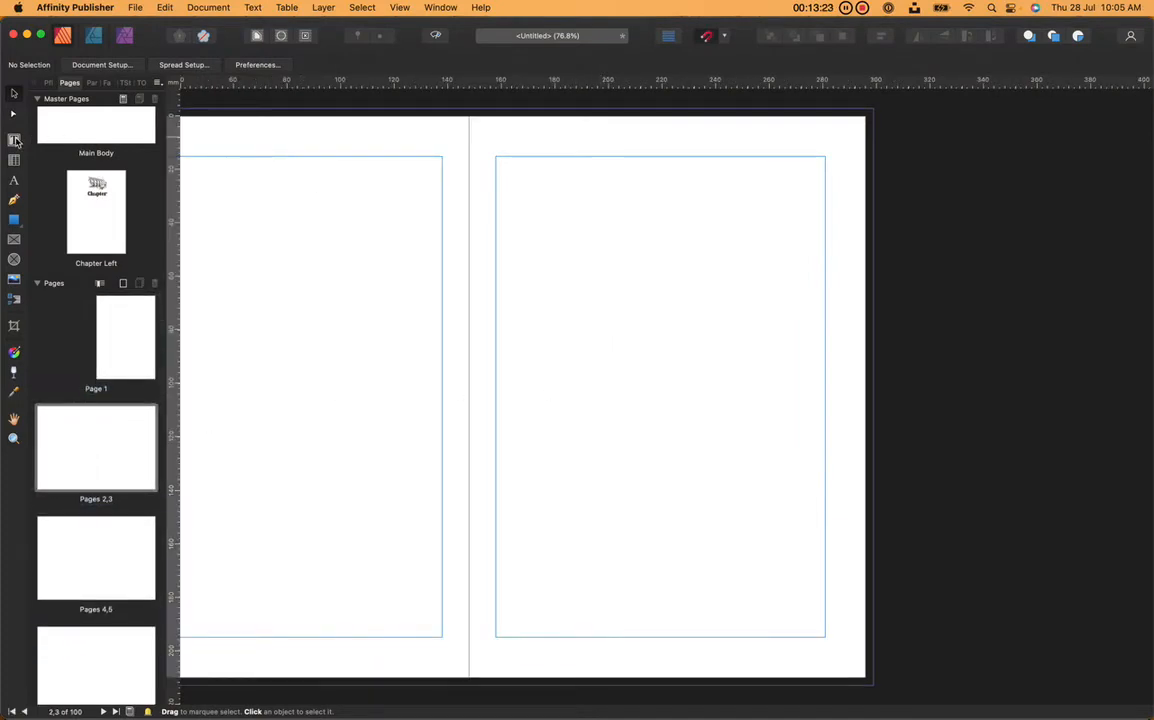
click(14, 140)
drag(496, 241, 825, 543)
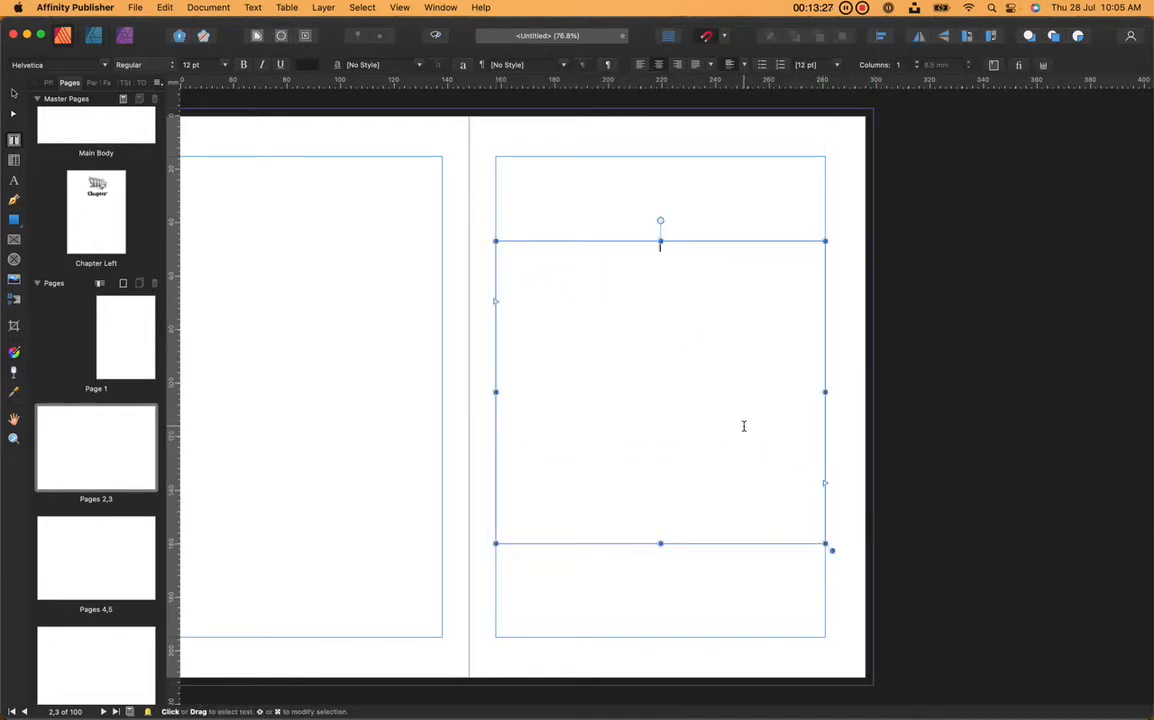
text(Som)
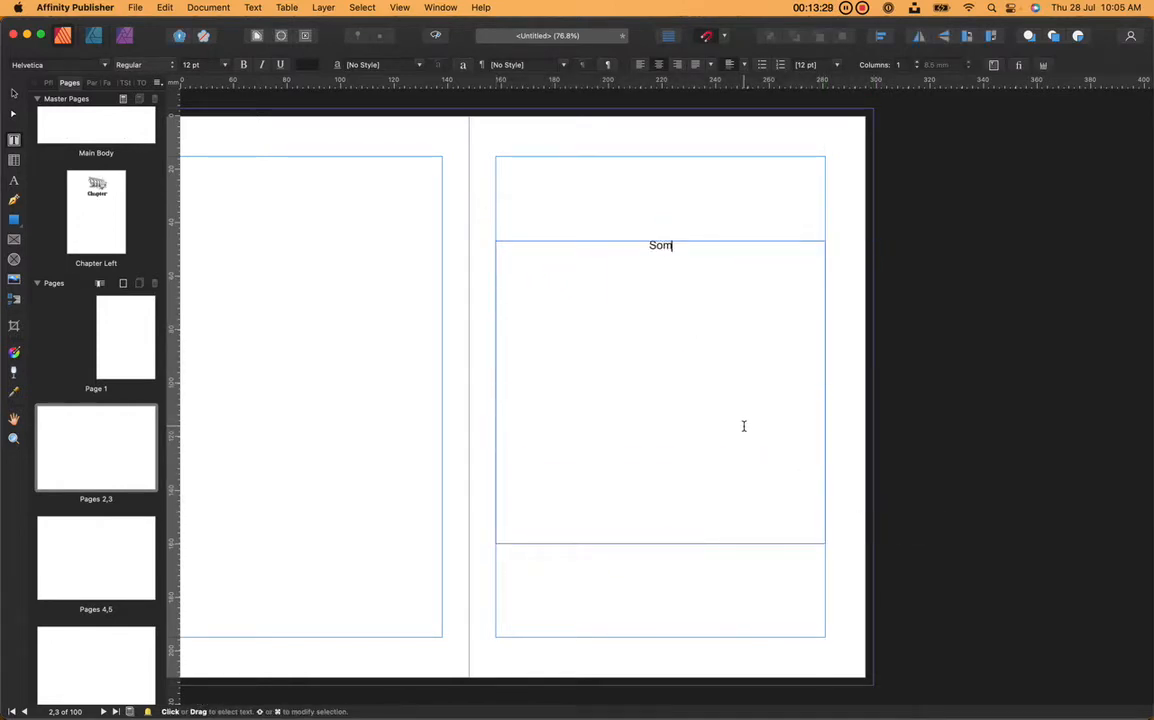
text(ething Beautiful in R)
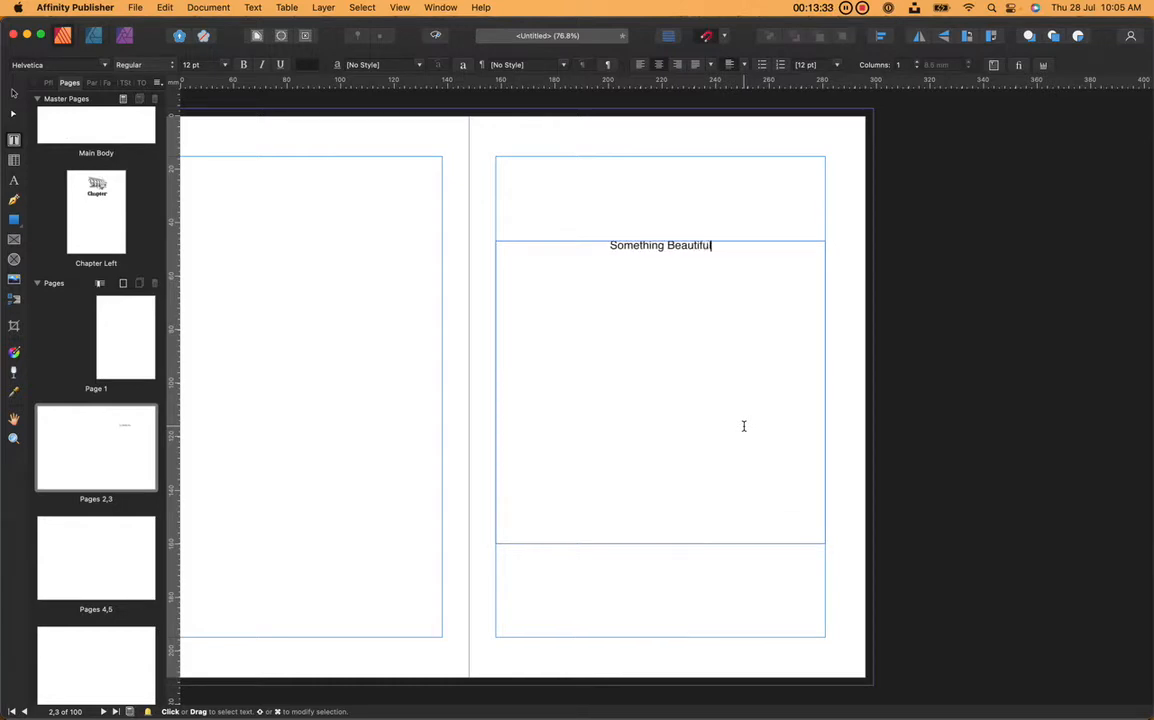
text(turn)
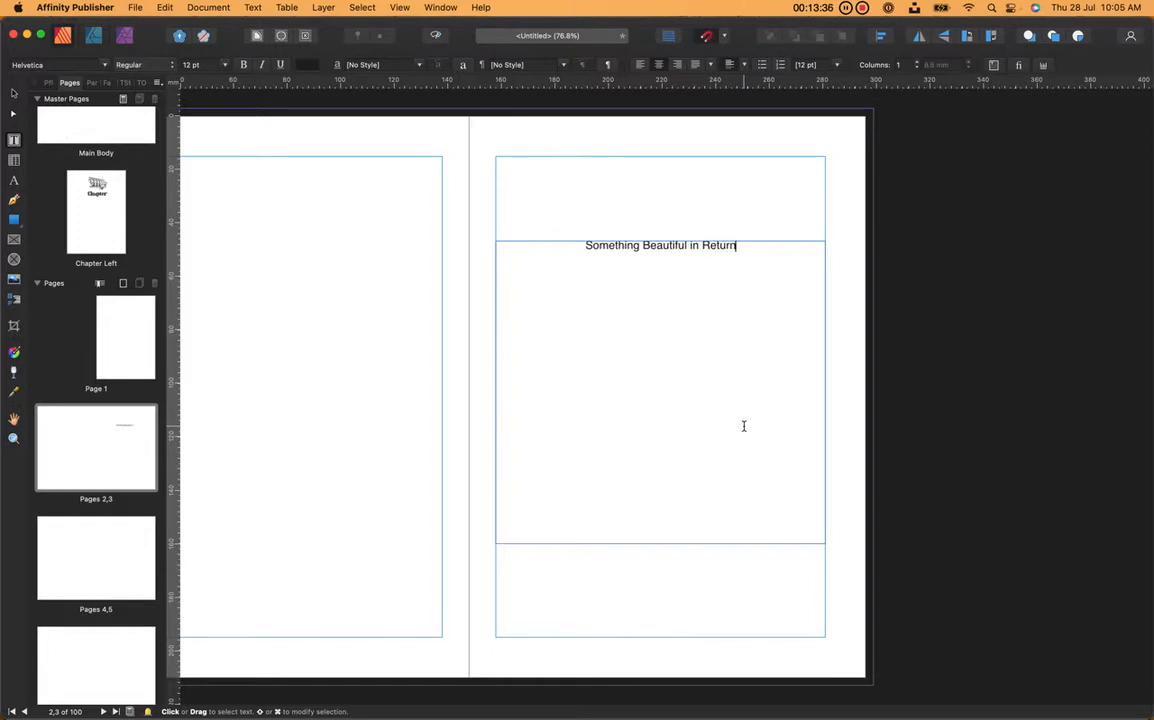
- Format the title on page 3 in BERNIER Shade at 48 pt
key(super+a)
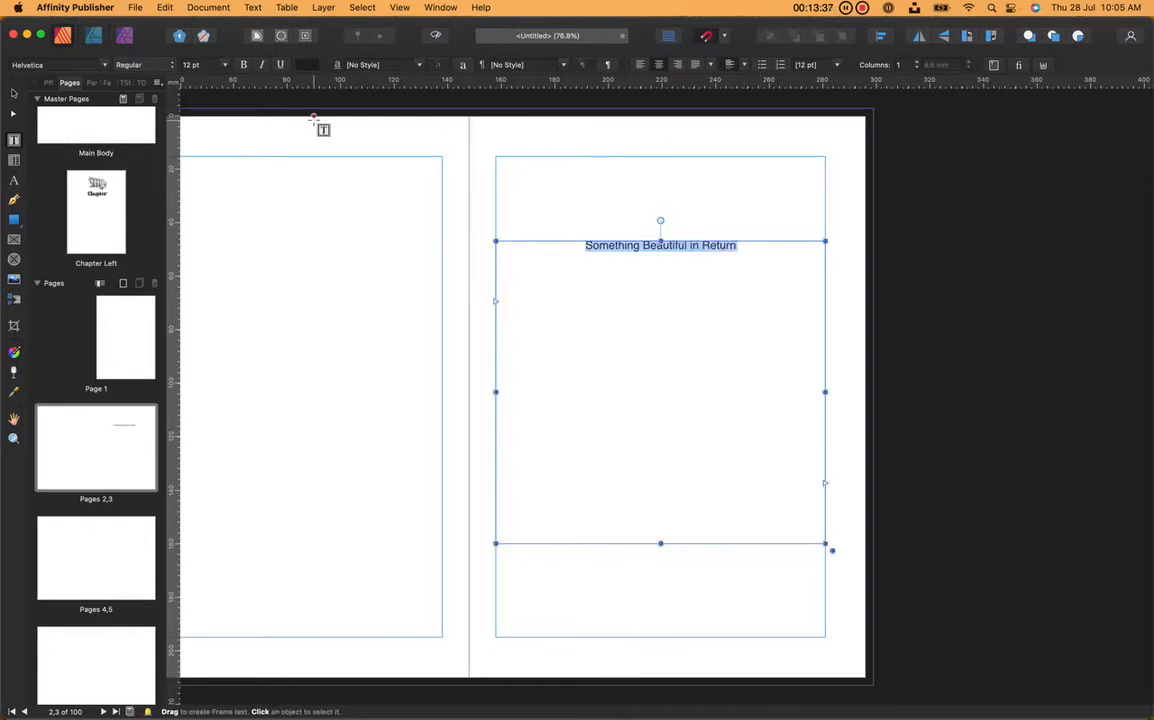
click(103, 65)
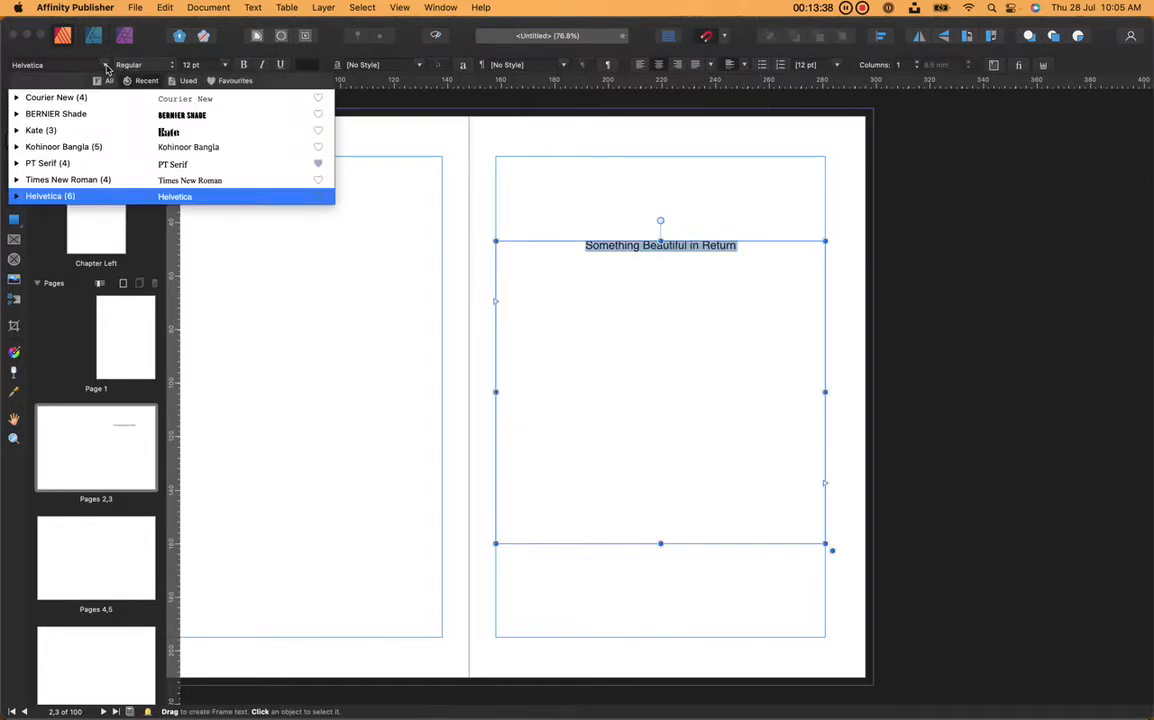
click(163, 118)
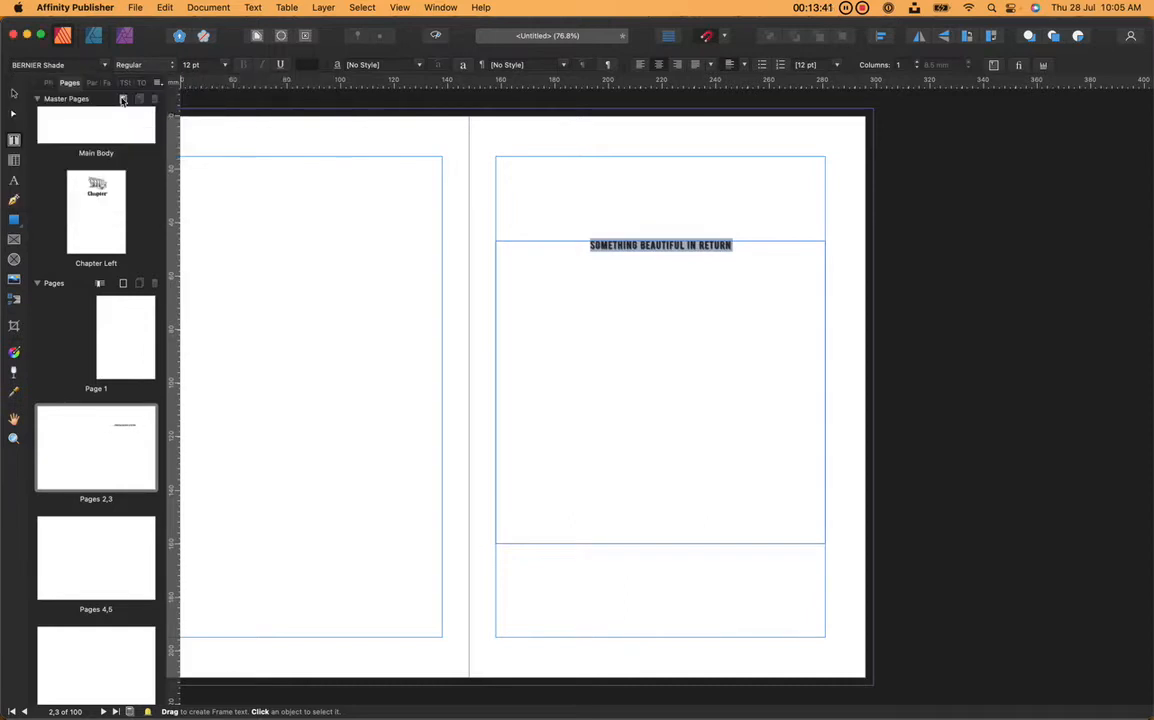
click(225, 64)
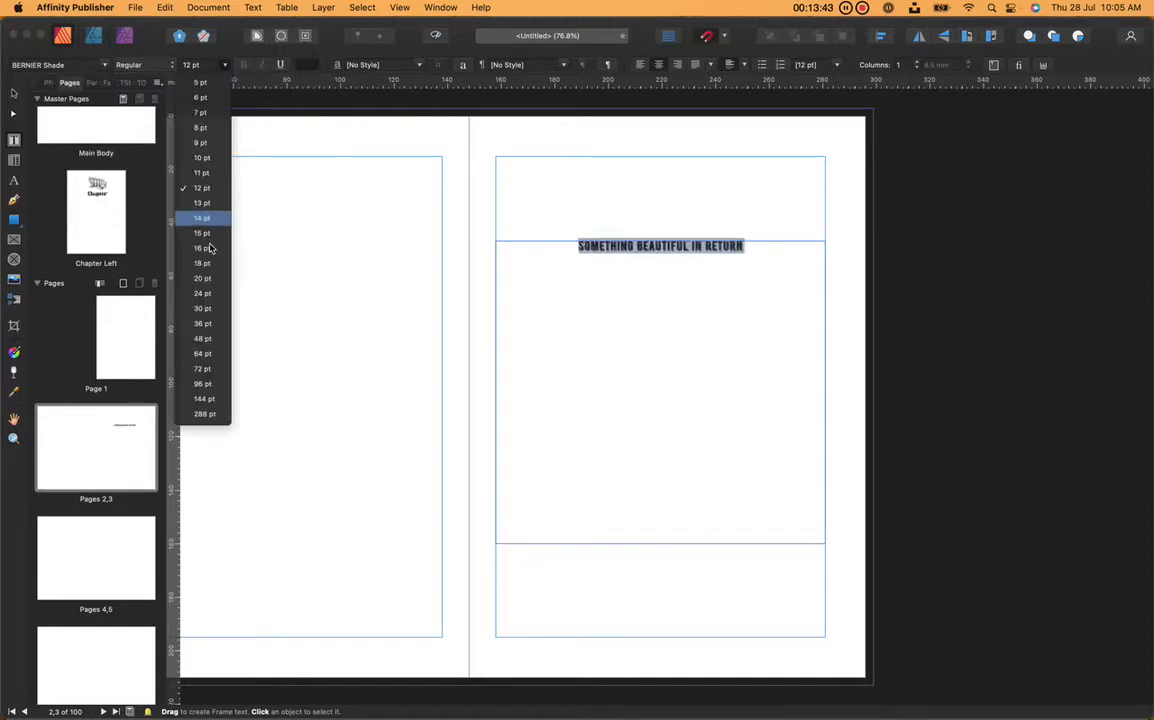
click(204, 309)
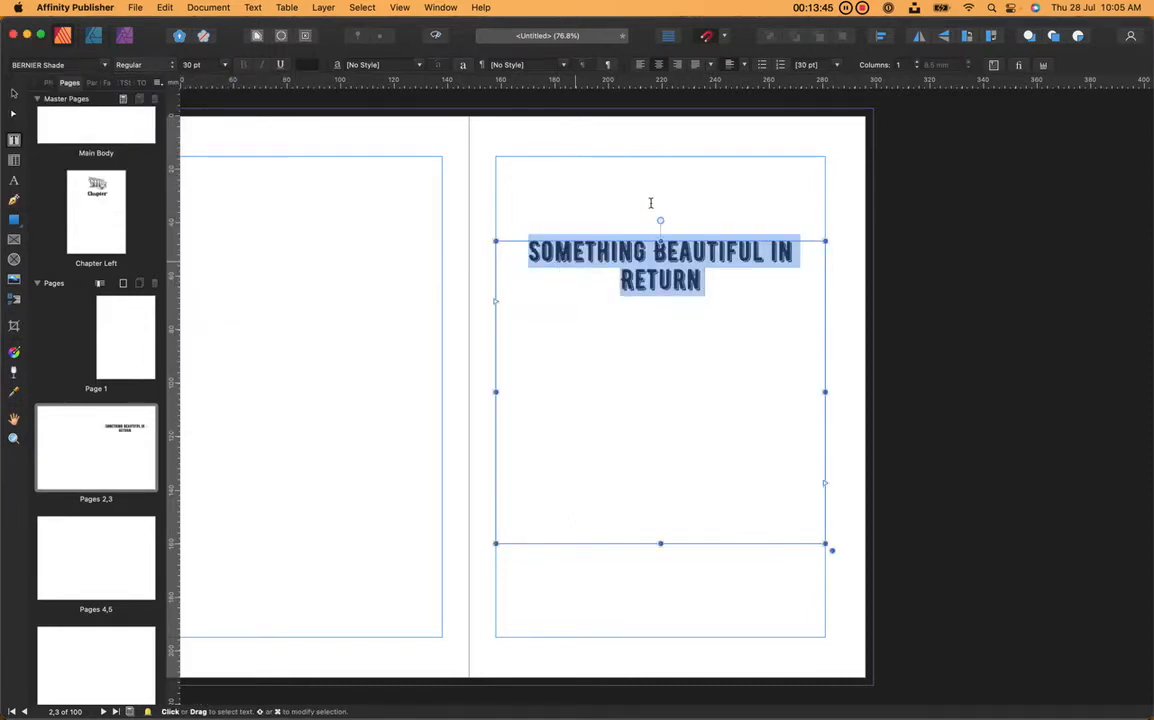
click(226, 65)
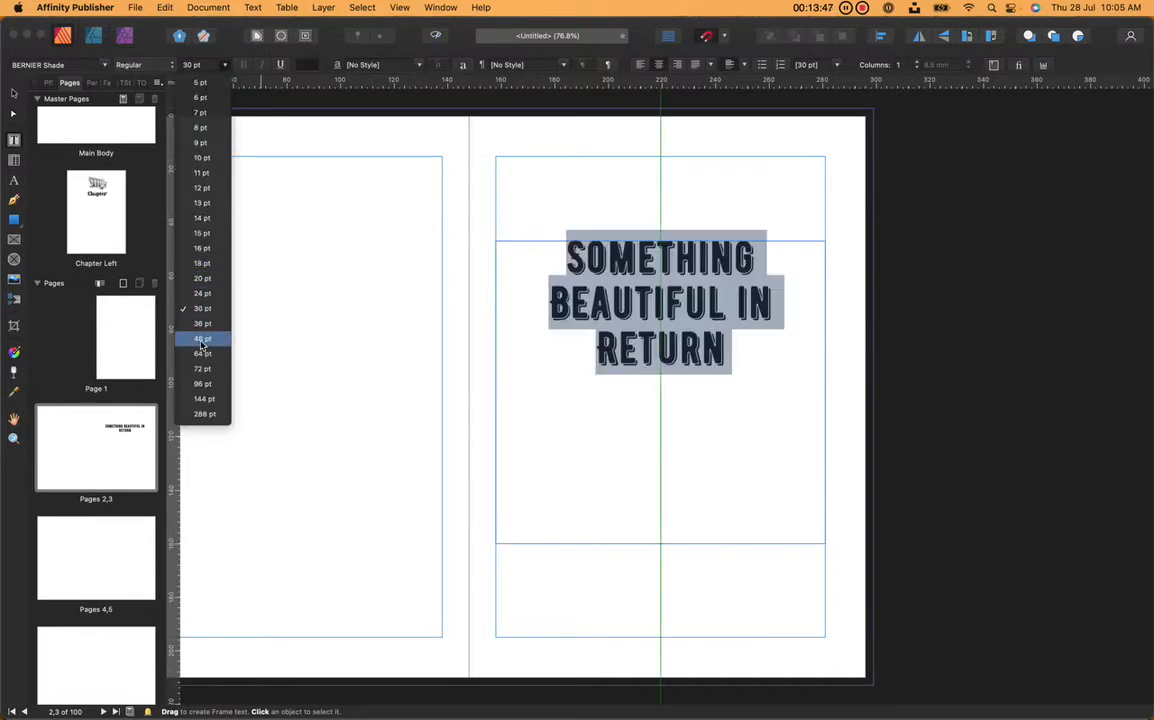
click(203, 338)
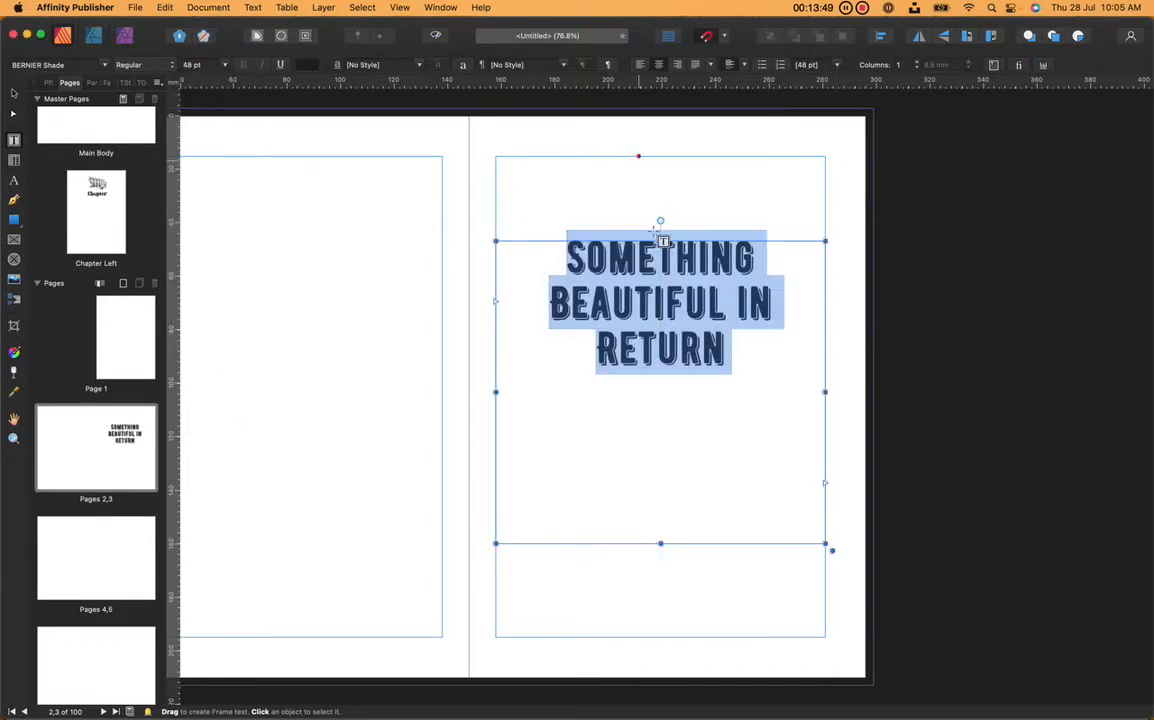
click(913, 378)
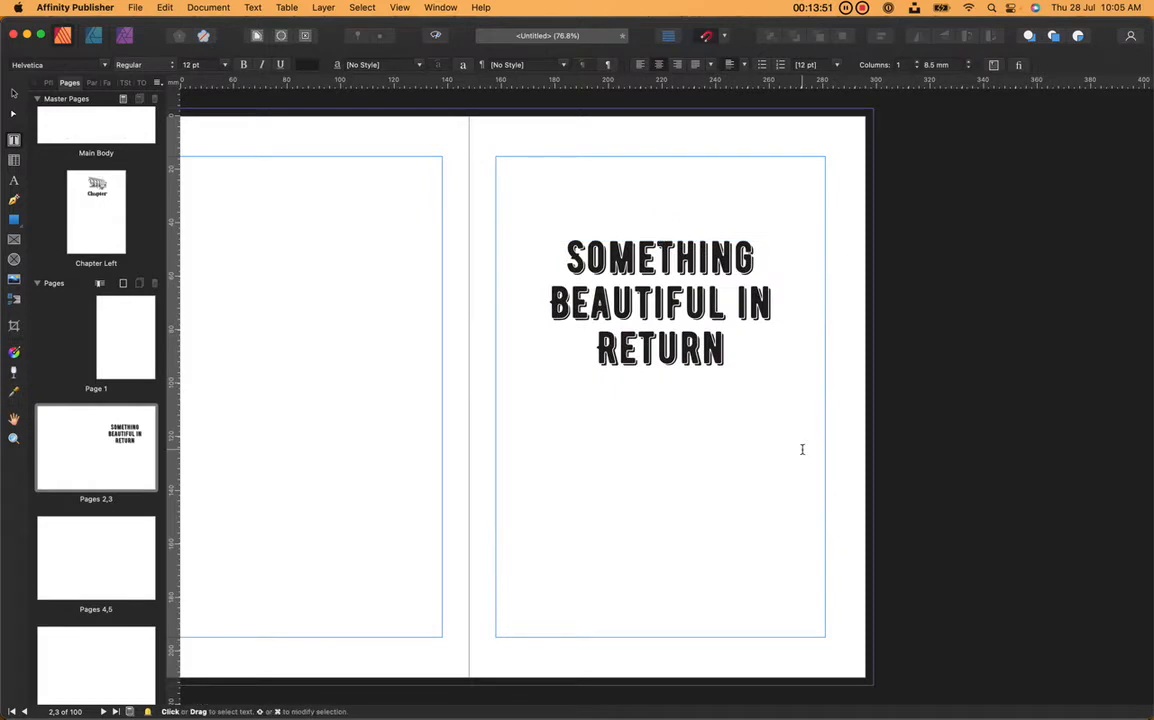
- Copy the title frame from page 3 onto page 5
scroll(802, 450, down, 3)
scroll(802, 450, up, 2)
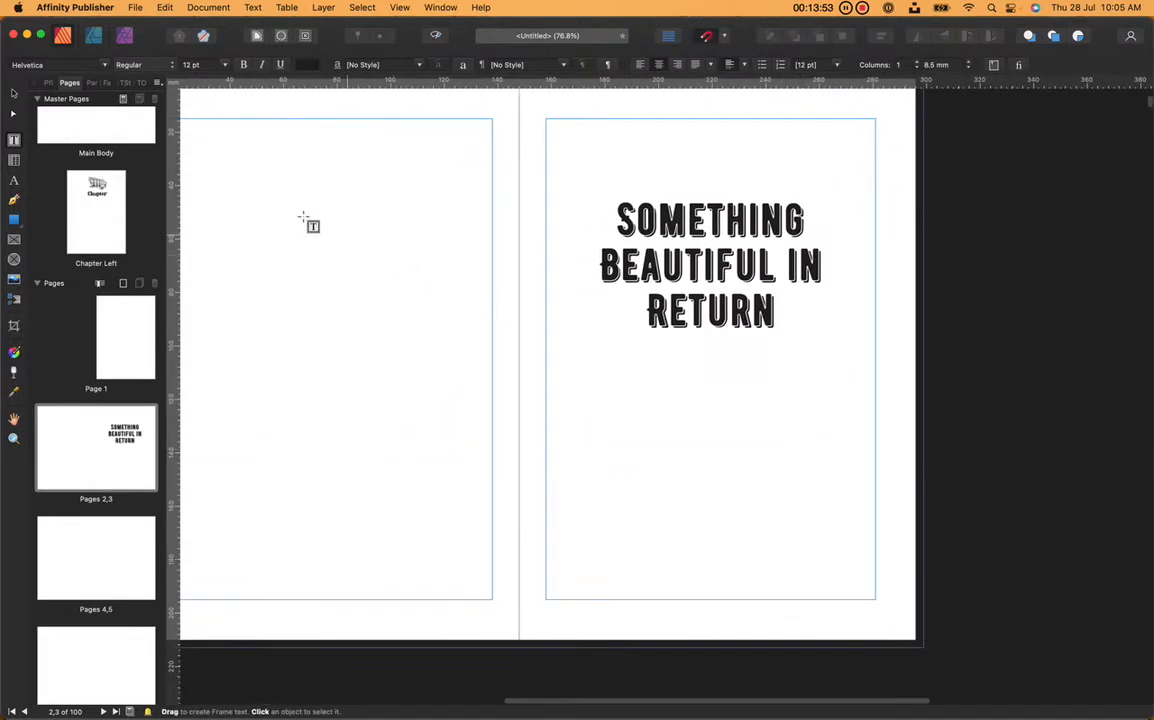
click(13, 93)
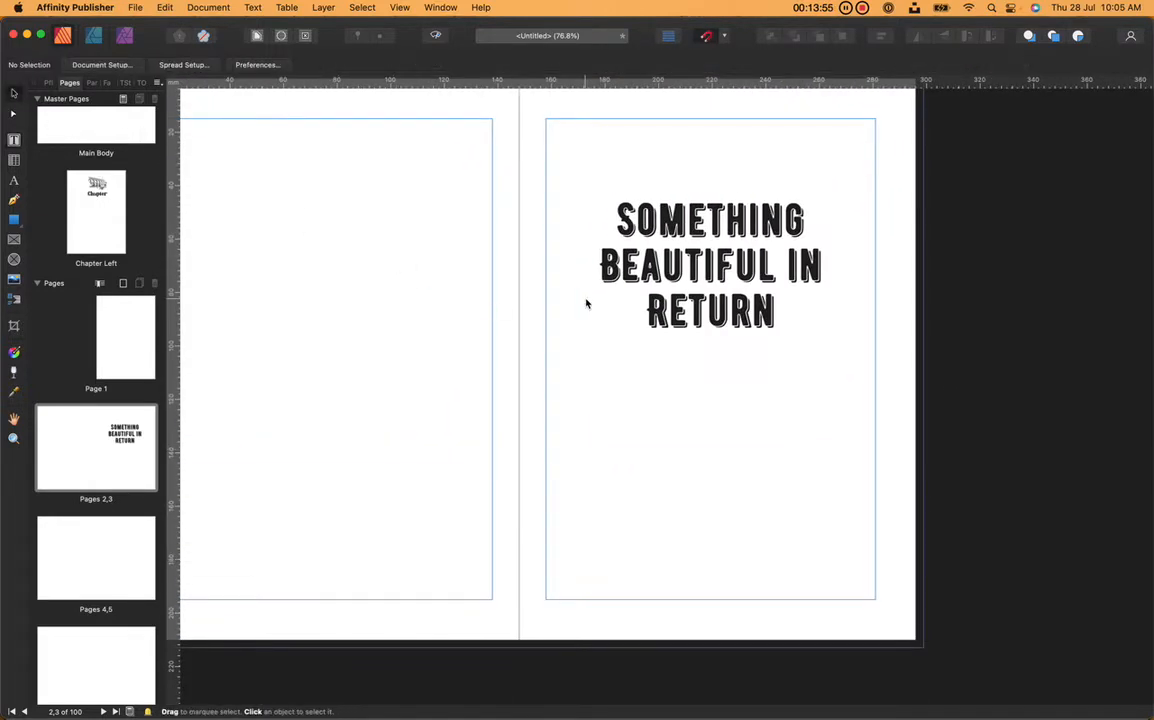
click(768, 278)
key(super+c)
scroll(775, 423, down, 5)
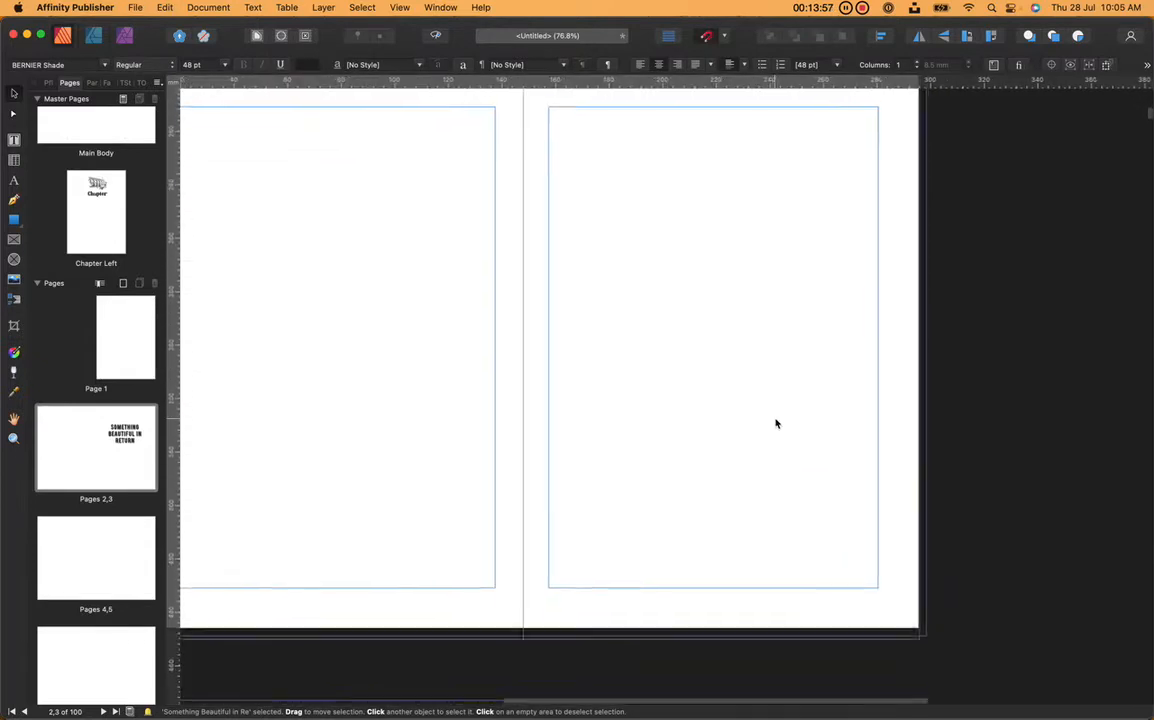
key(super+v)
click(920, 309)
scroll(840, 385, down, 1)
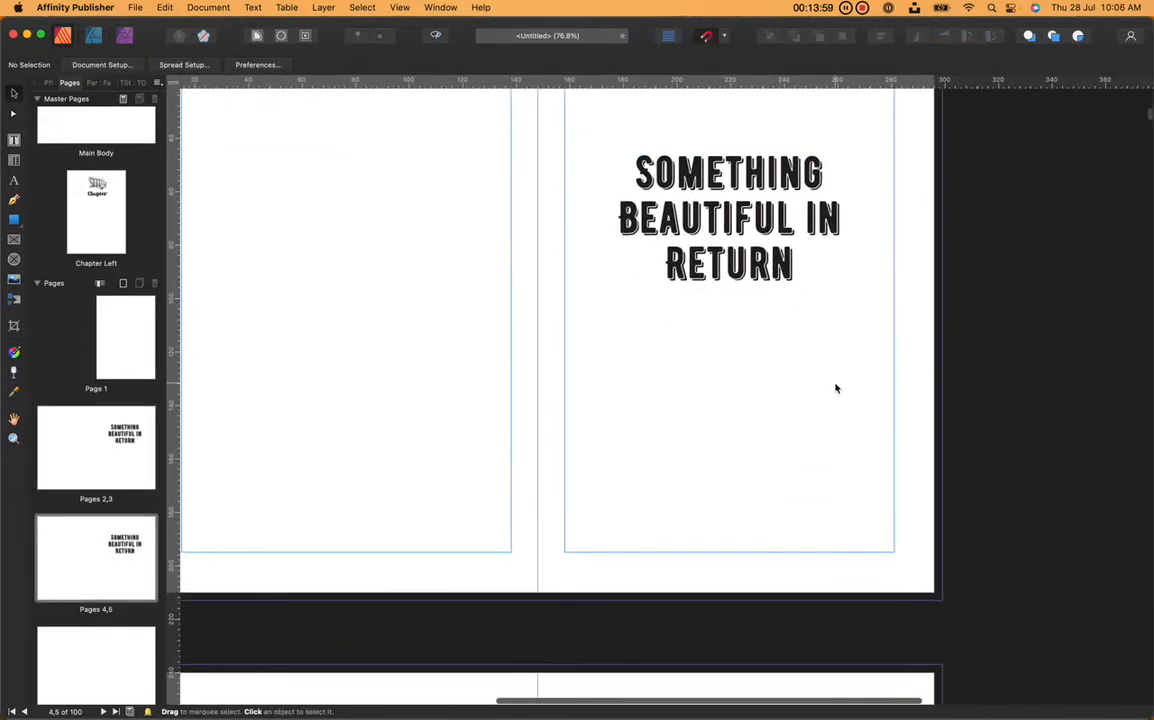
- Draw a margin-wide text frame about 55 mm high below the title on page 5
click(14, 181)
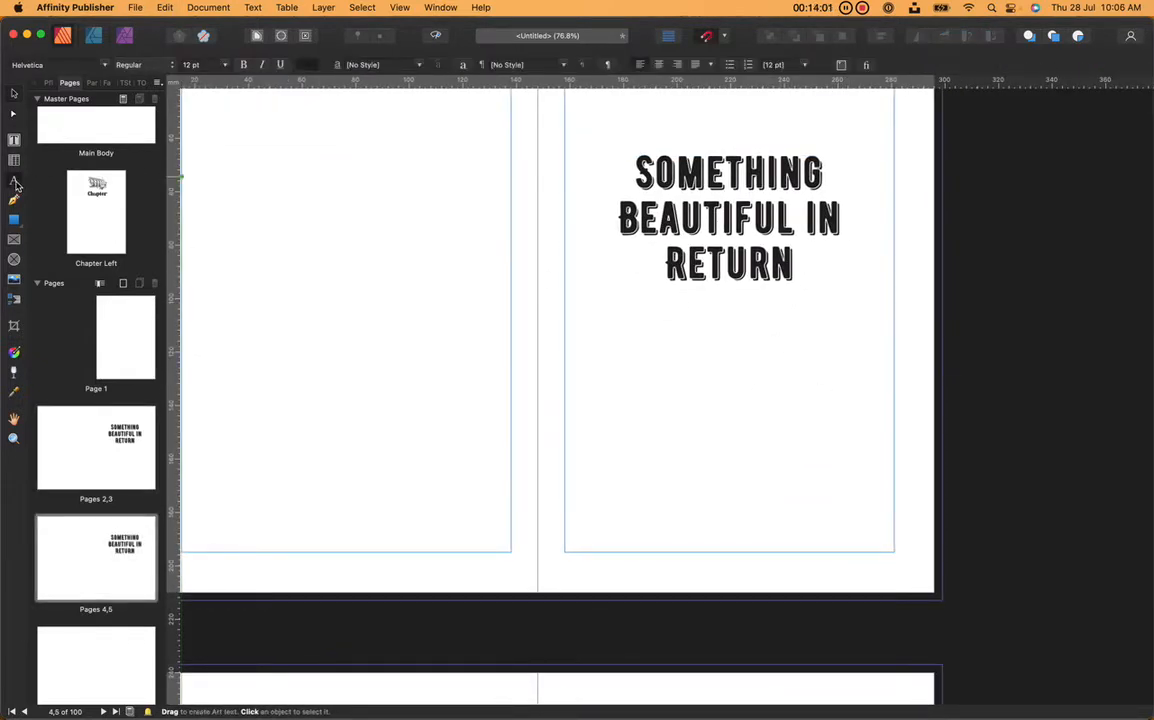
click(14, 110)
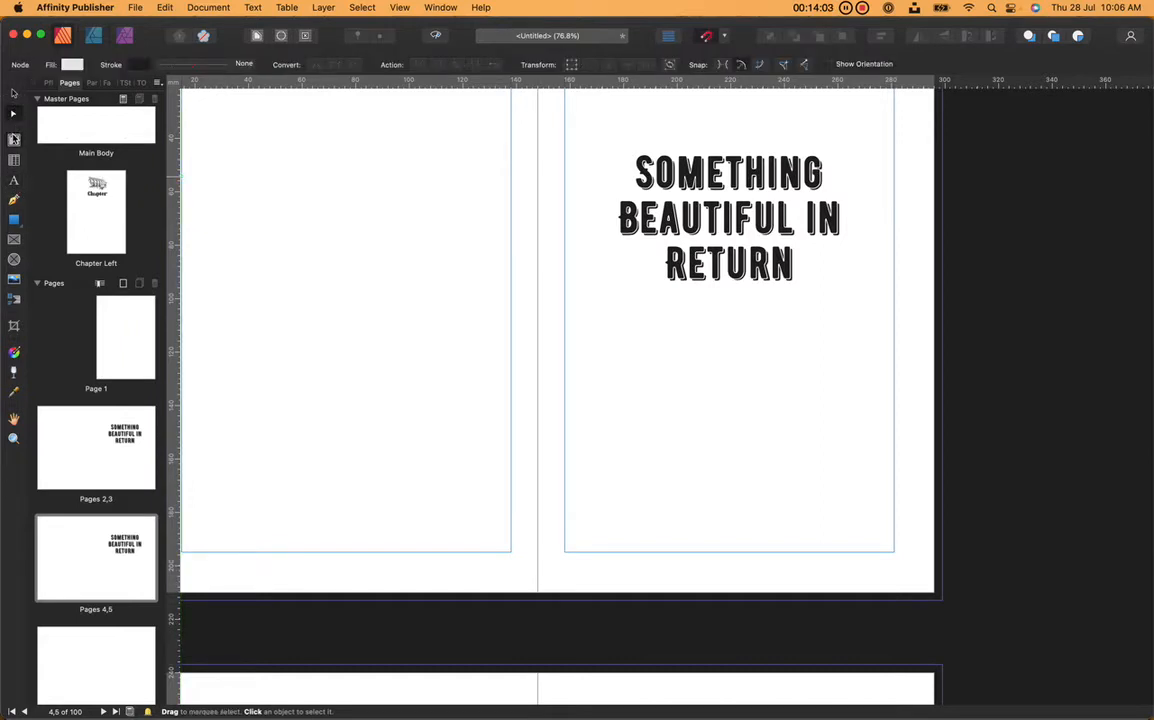
click(14, 139)
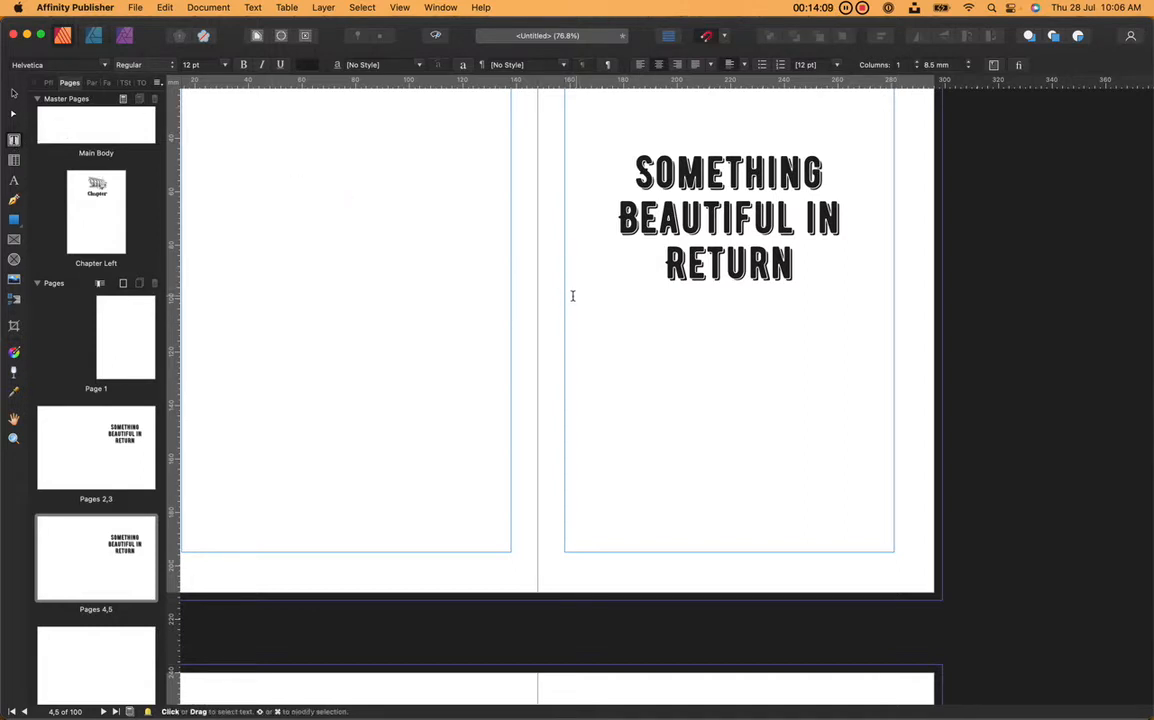
drag(572, 295, 564, 346)
click(892, 489)
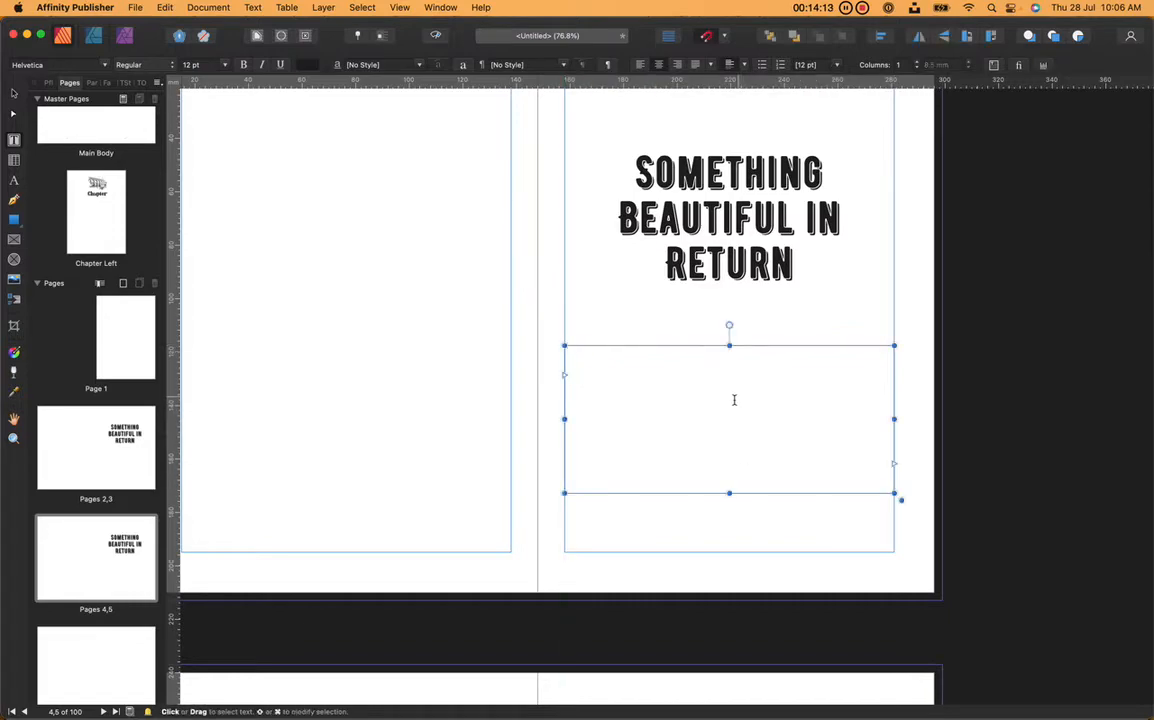
- Enter a byline reading "By" and the author's pen name, copied from the Word manuscript, in the page 5 text frame
key(ctrl+Up)
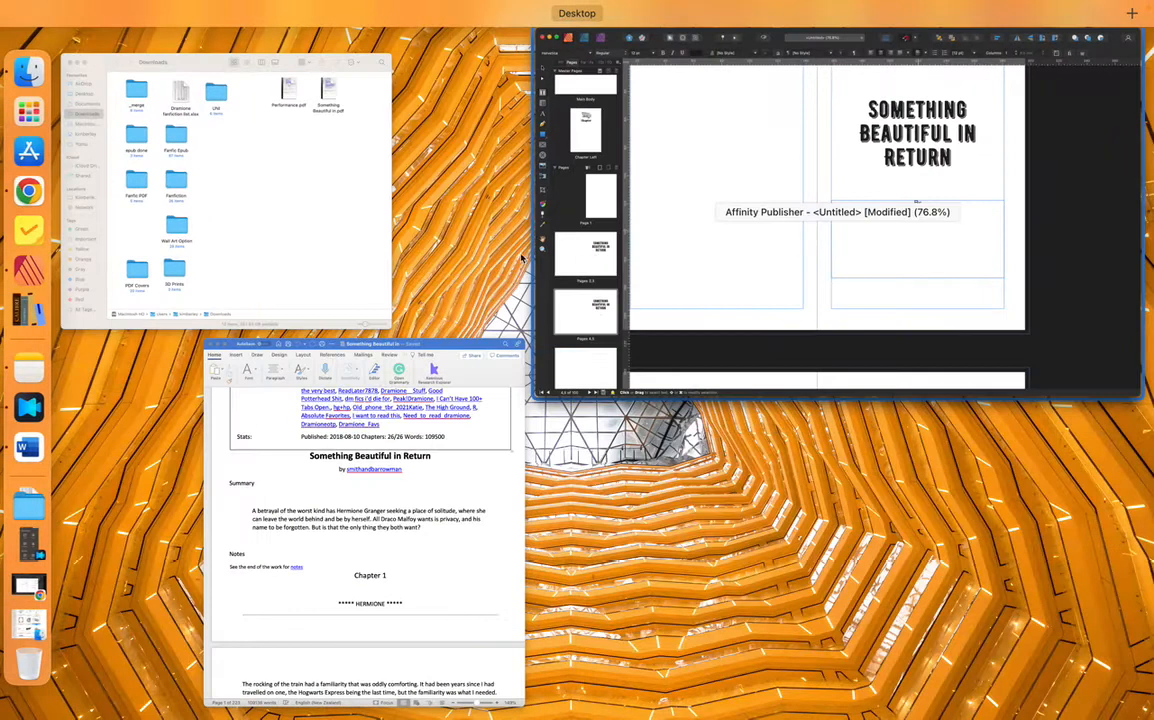
click(370, 420)
drag(389, 273, 278, 273)
key(super+c)
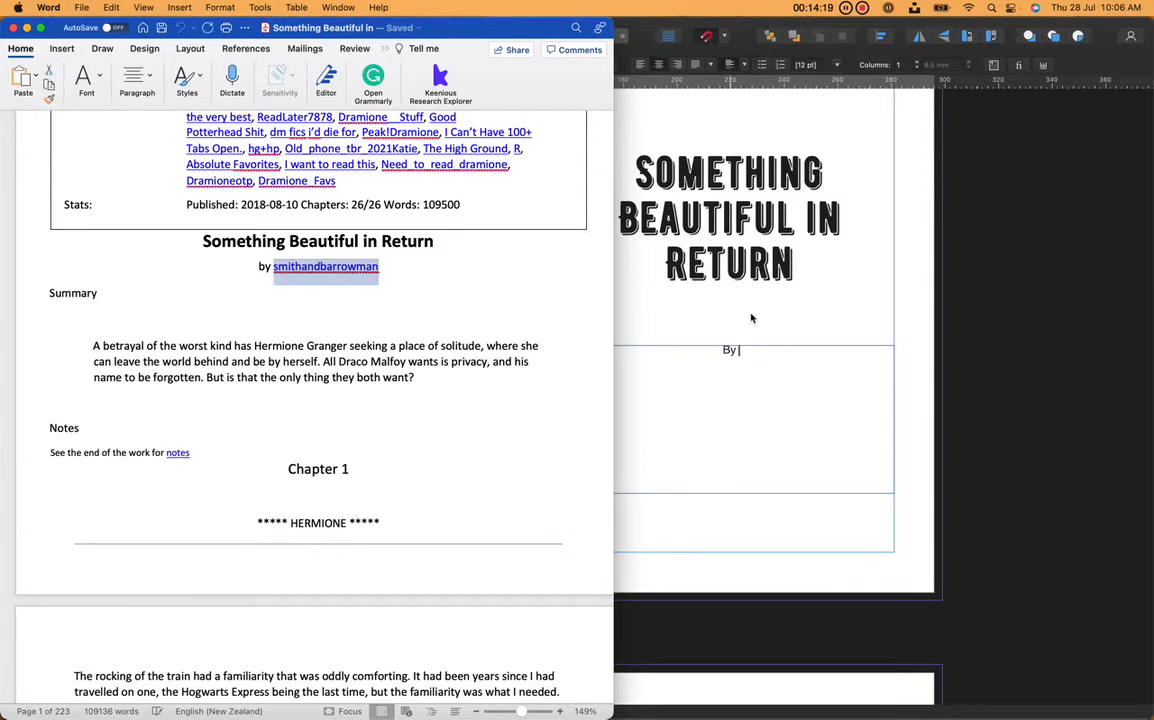
click(750, 396)
key(super+v)
- Recolour the author's pen name in the page 5 byline black
drag(799, 356, 680, 352)
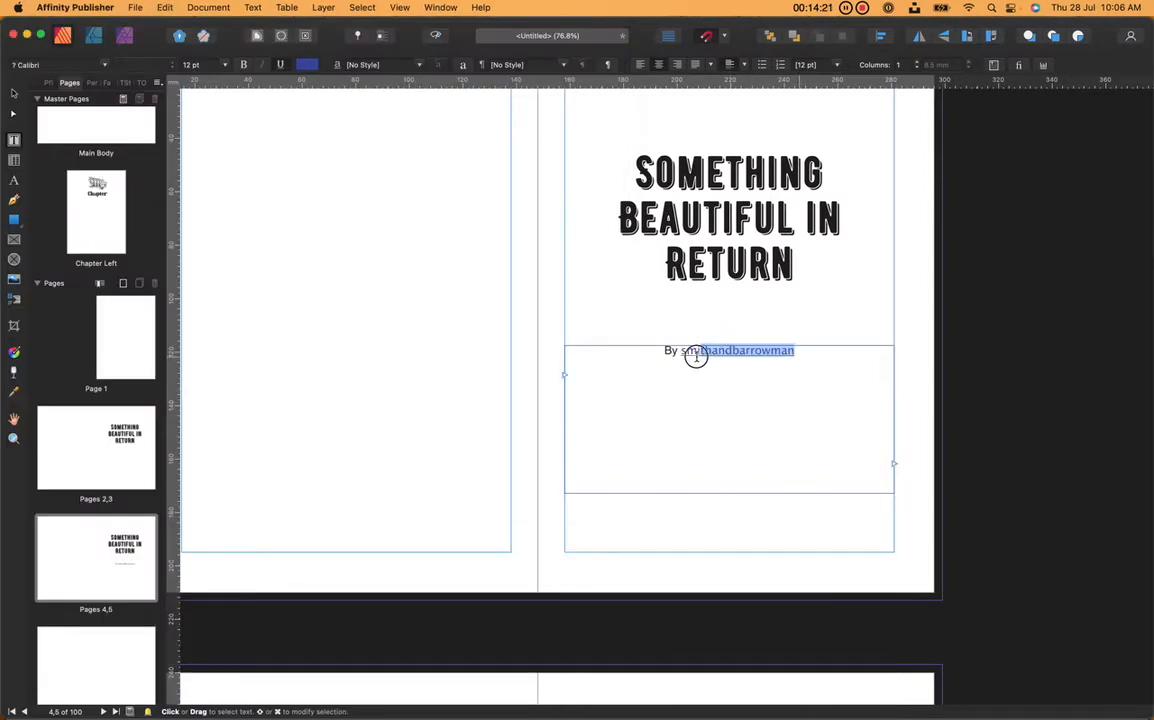
click(305, 66)
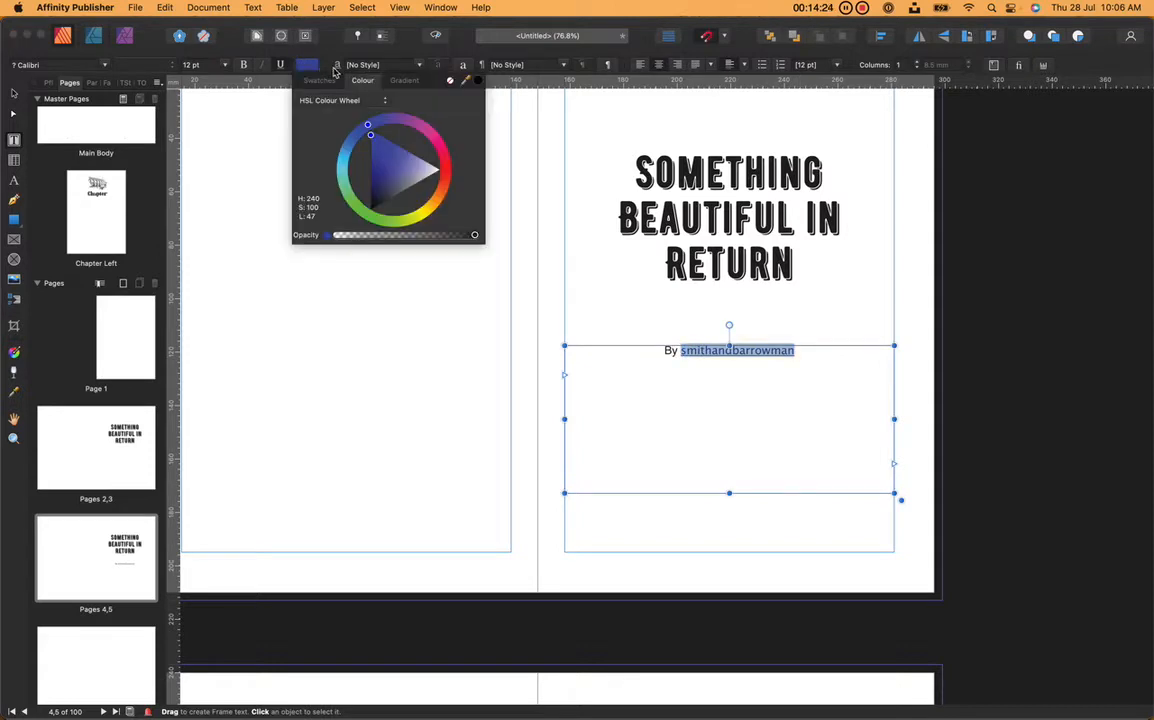
click(477, 84)
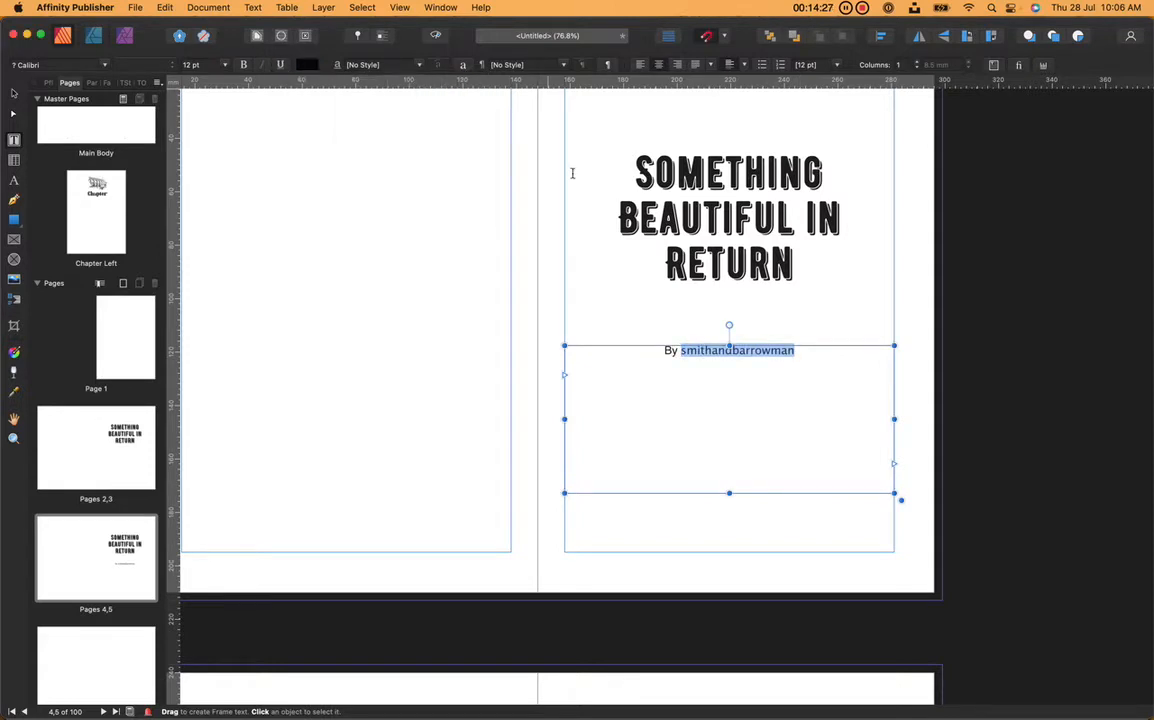
- Set the whole byline on page 5 in Courier New
click(798, 358)
key(super+a)
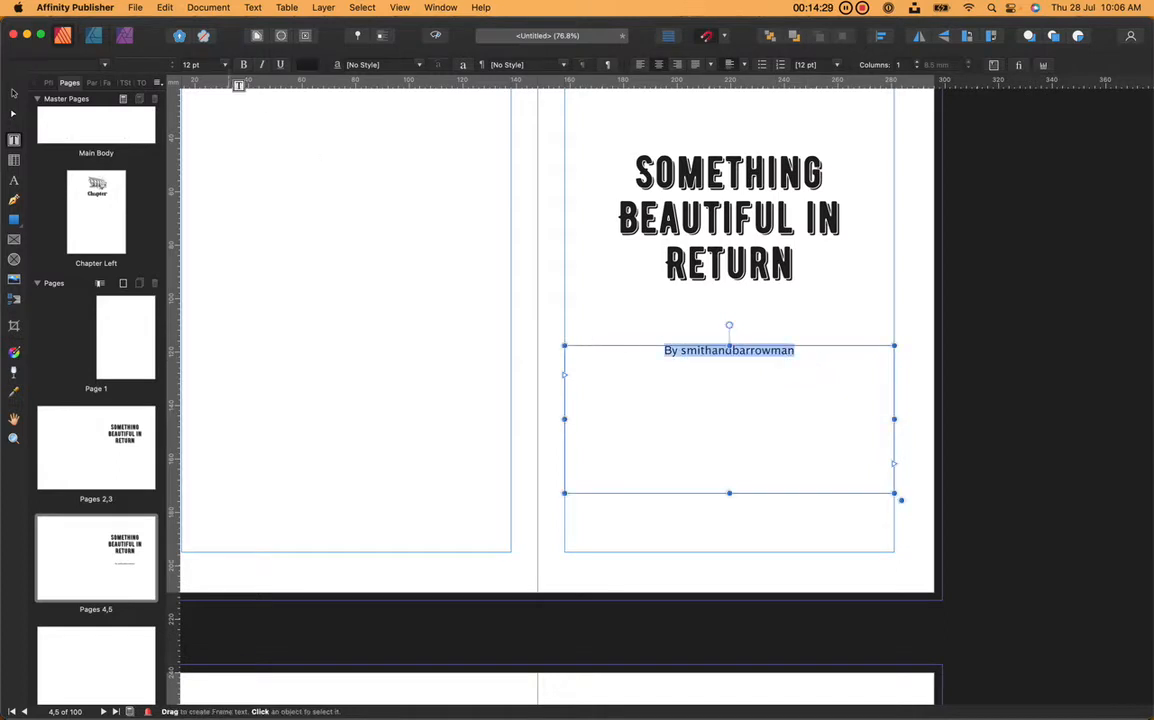
click(104, 64)
click(119, 89)
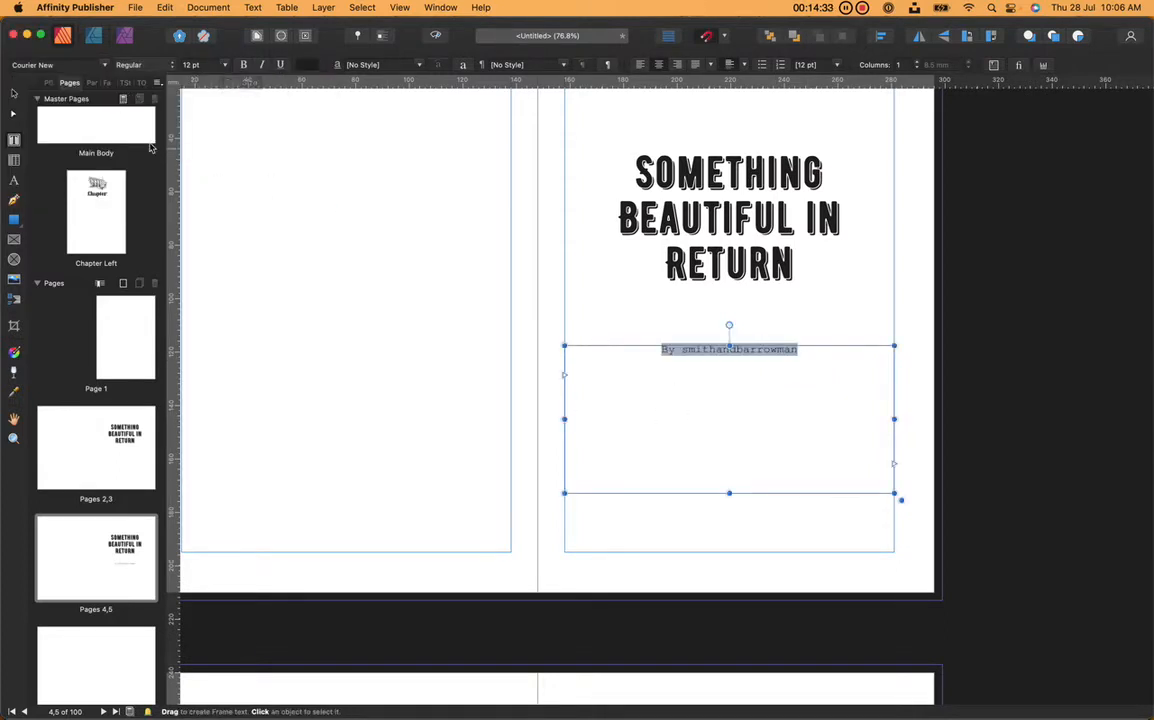
- Move the byline frame up so that it sits directly beneath the title on page 5
click(14, 93)
click(958, 416)
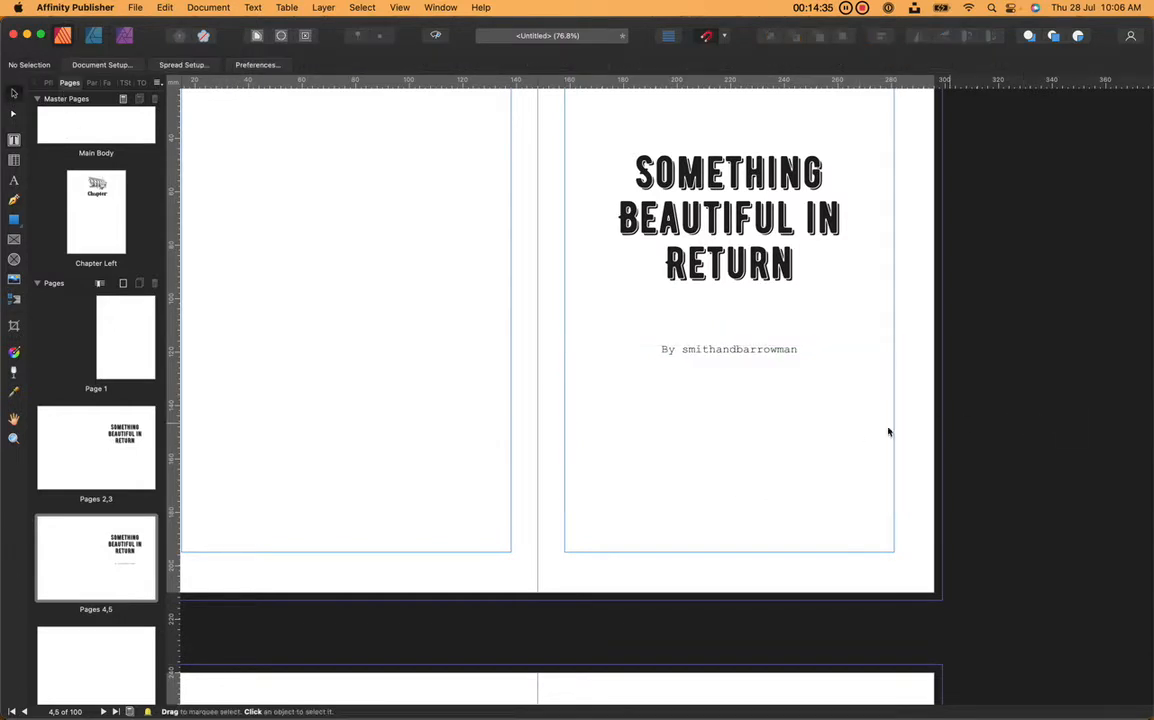
drag(840, 440, 841, 397)
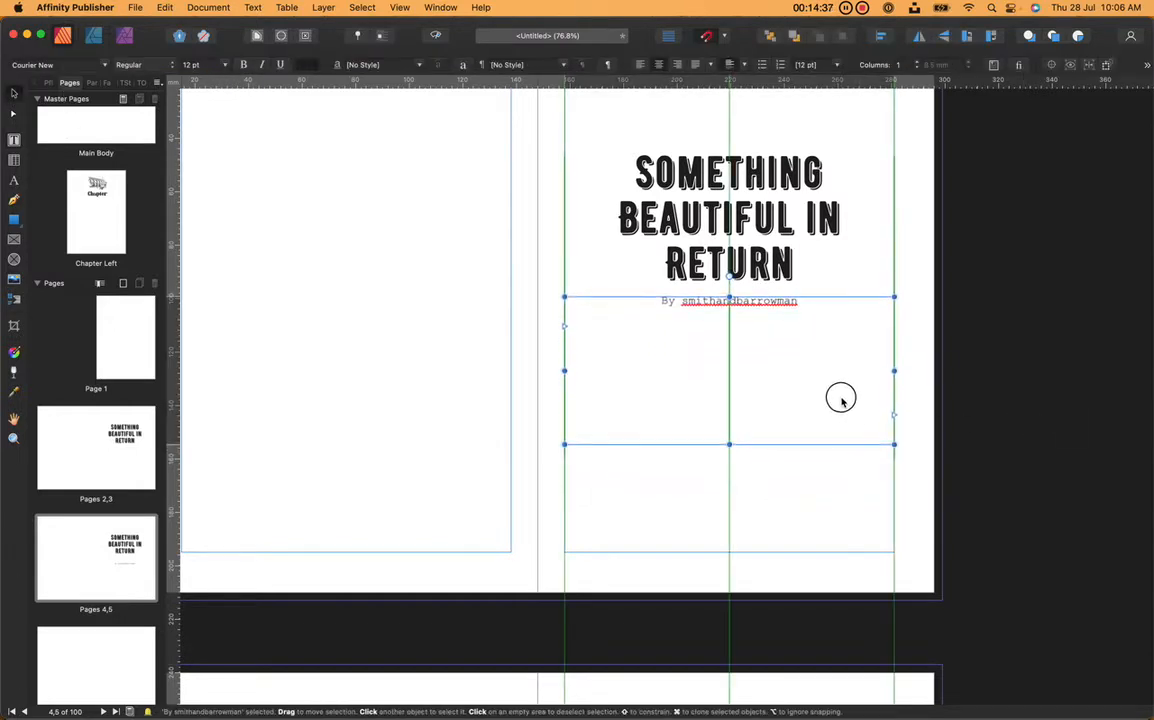
click(992, 376)
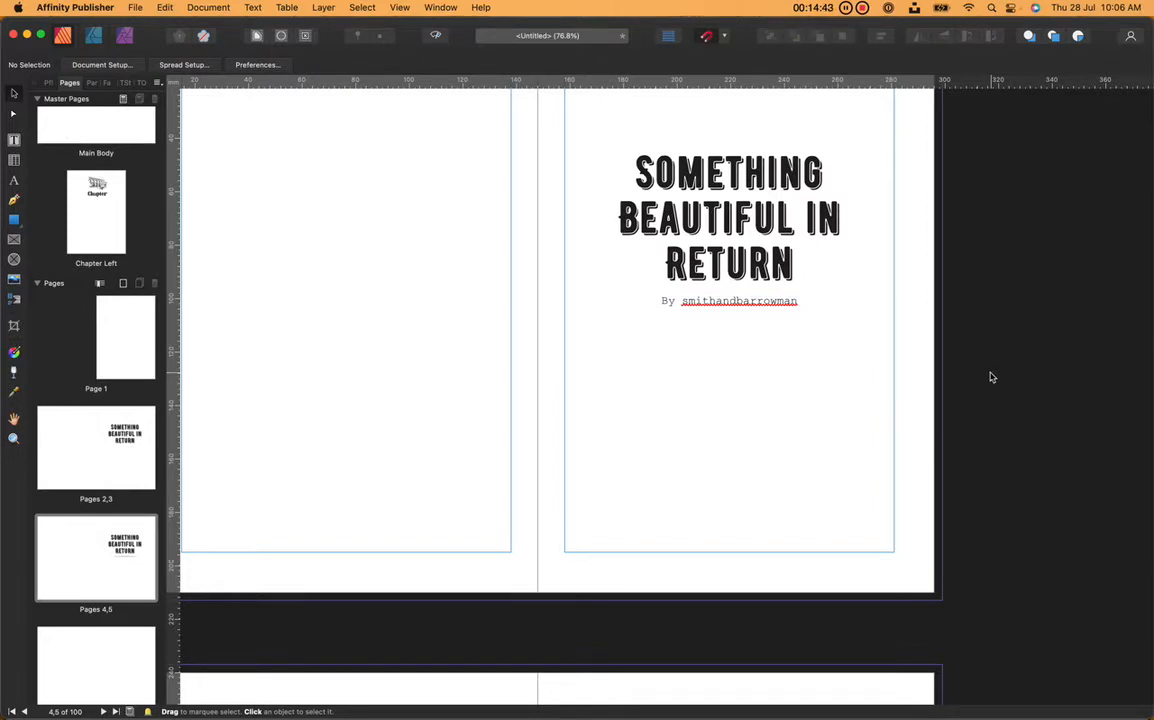
- Narrow the document window to reach the desktop and open the Embellishments folder inside Typesetting Asset Files in Finder
scroll(1041, 376, up, 2)
drag(1152, 388, 949, 378)
key(ctrl+Up)
click(768, 207)
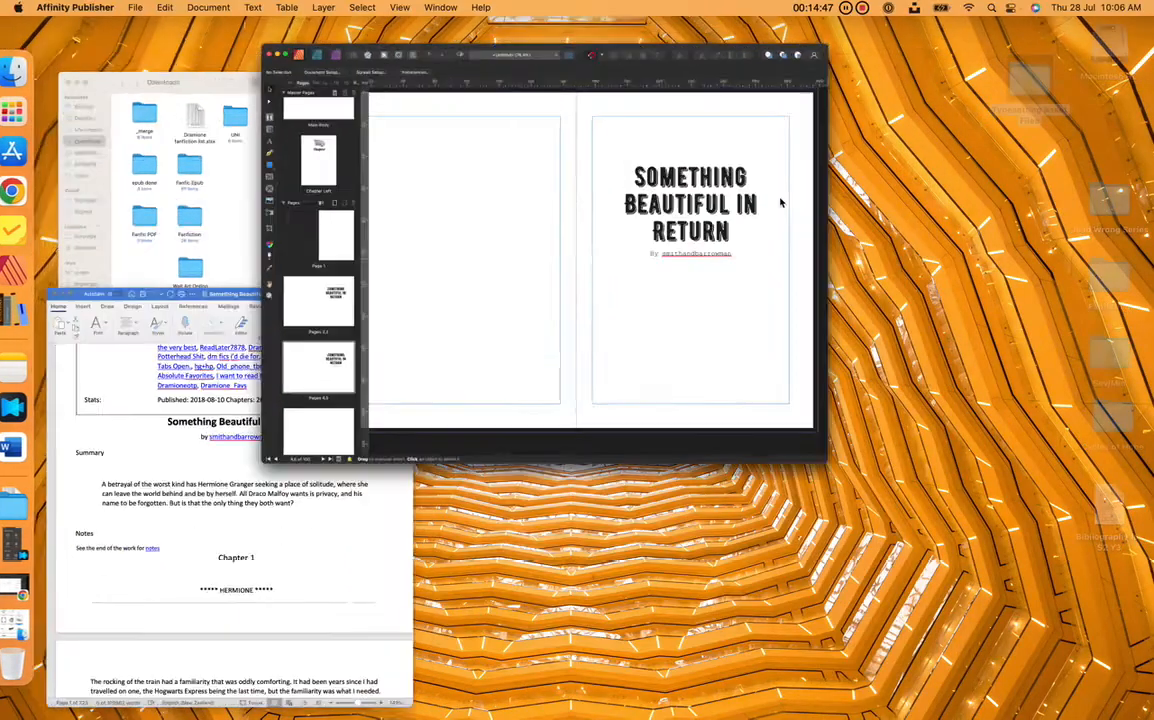
double_click(1036, 105)
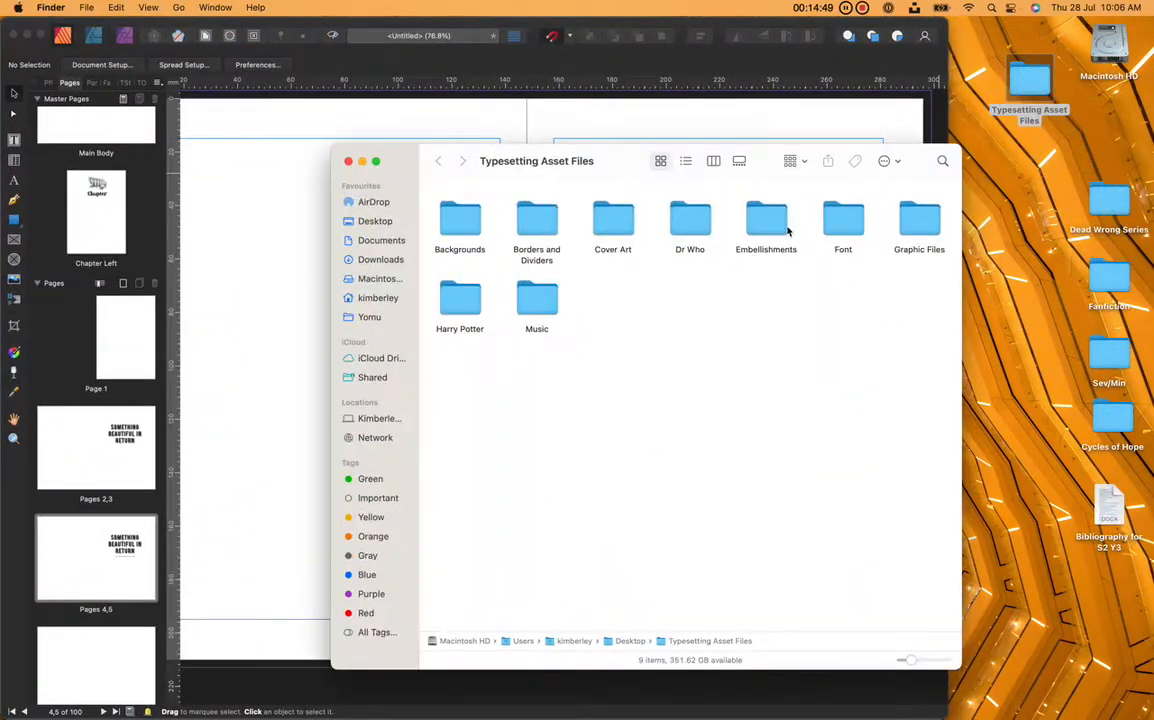
double_click(767, 222)
scroll(550, 288, up, 3)
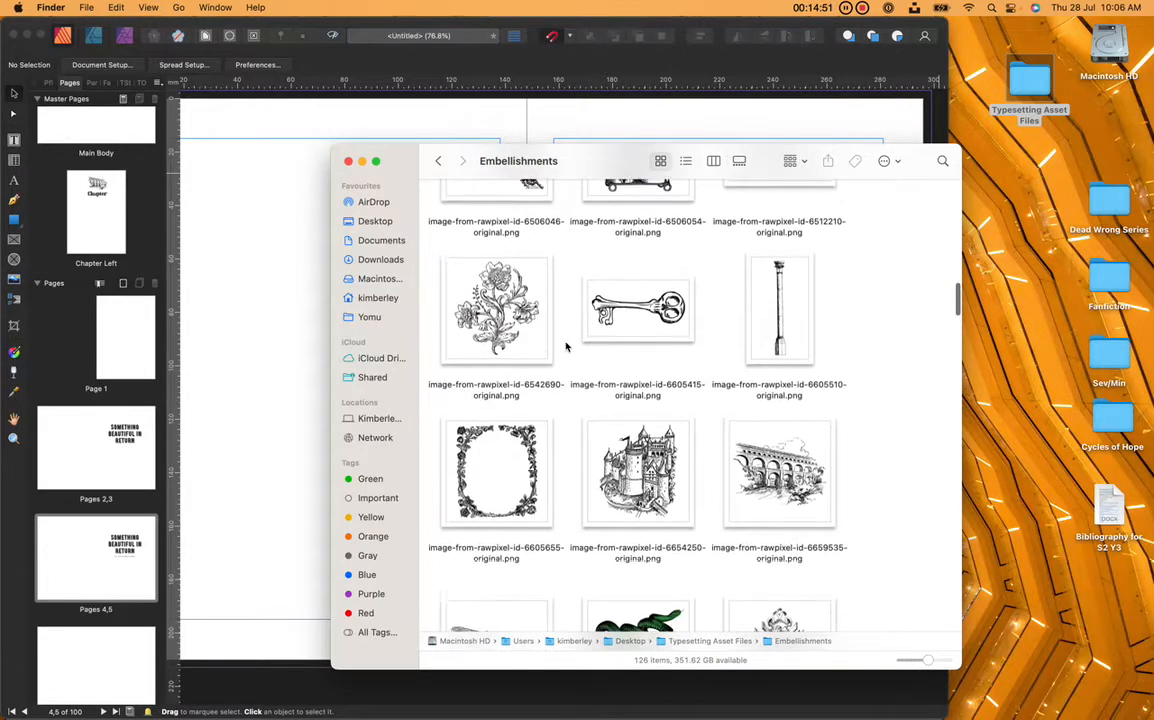
- Place the flower image image-from-rawpixel-id-6542690-original.png on the spread of pages 4 and 5 and widen the document window again
drag(585, 160, 768, 103)
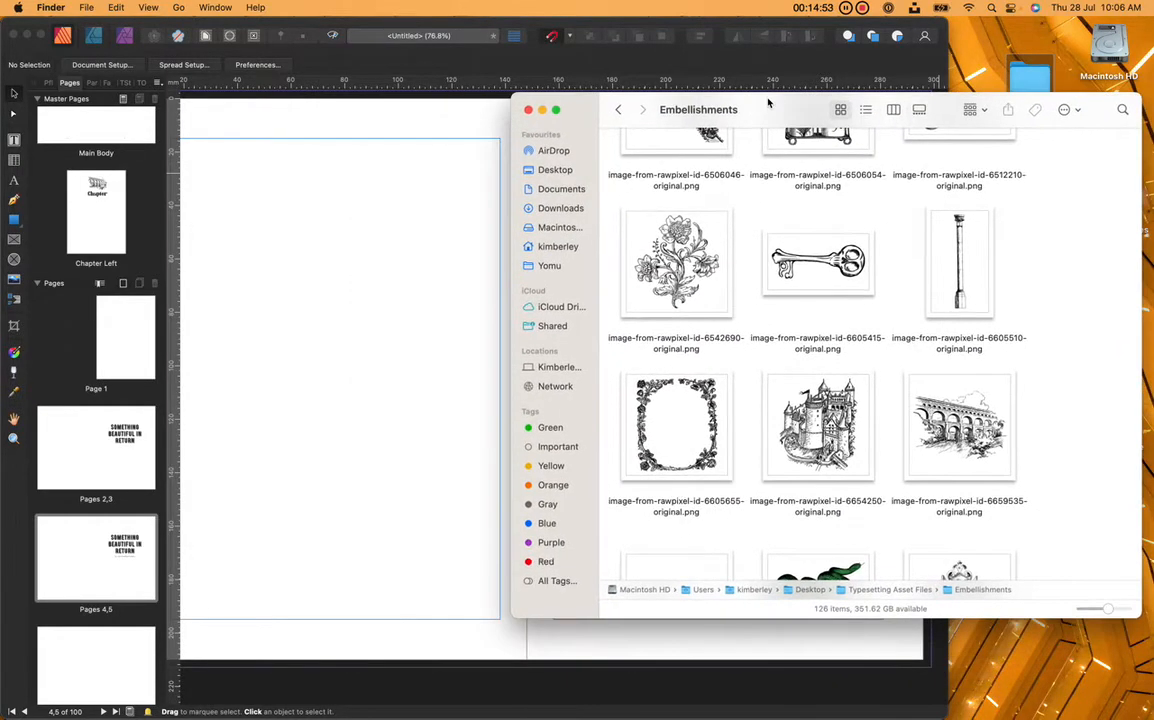
drag(688, 250, 392, 372)
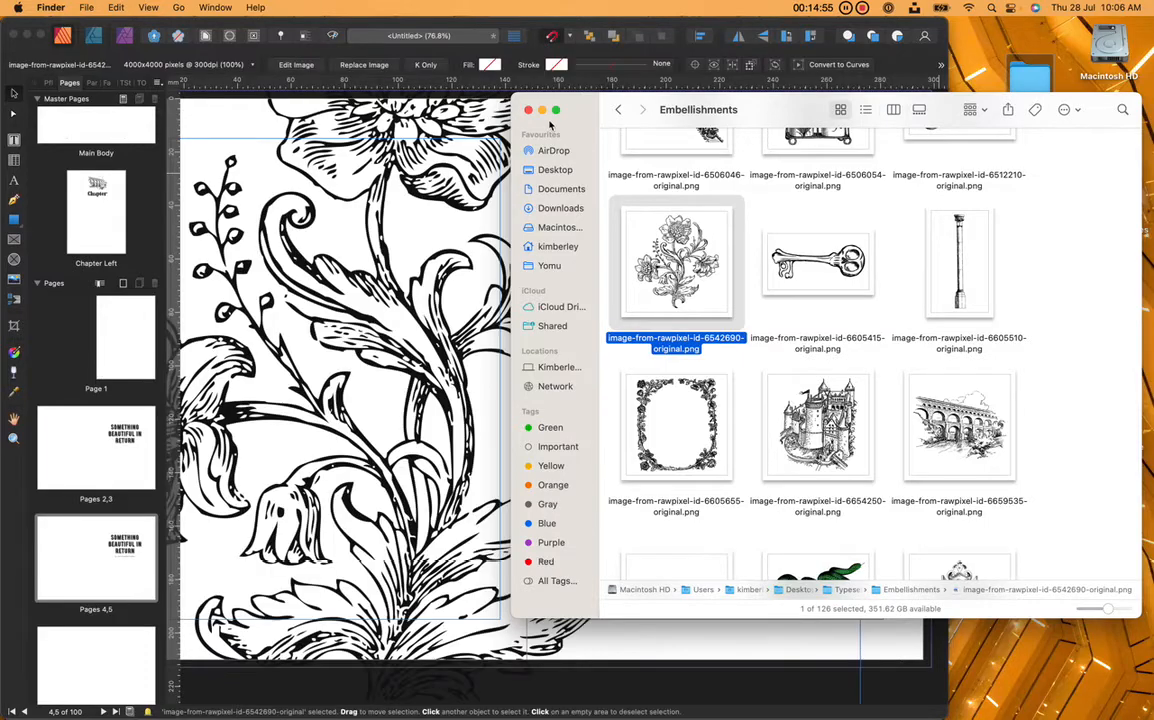
click(542, 110)
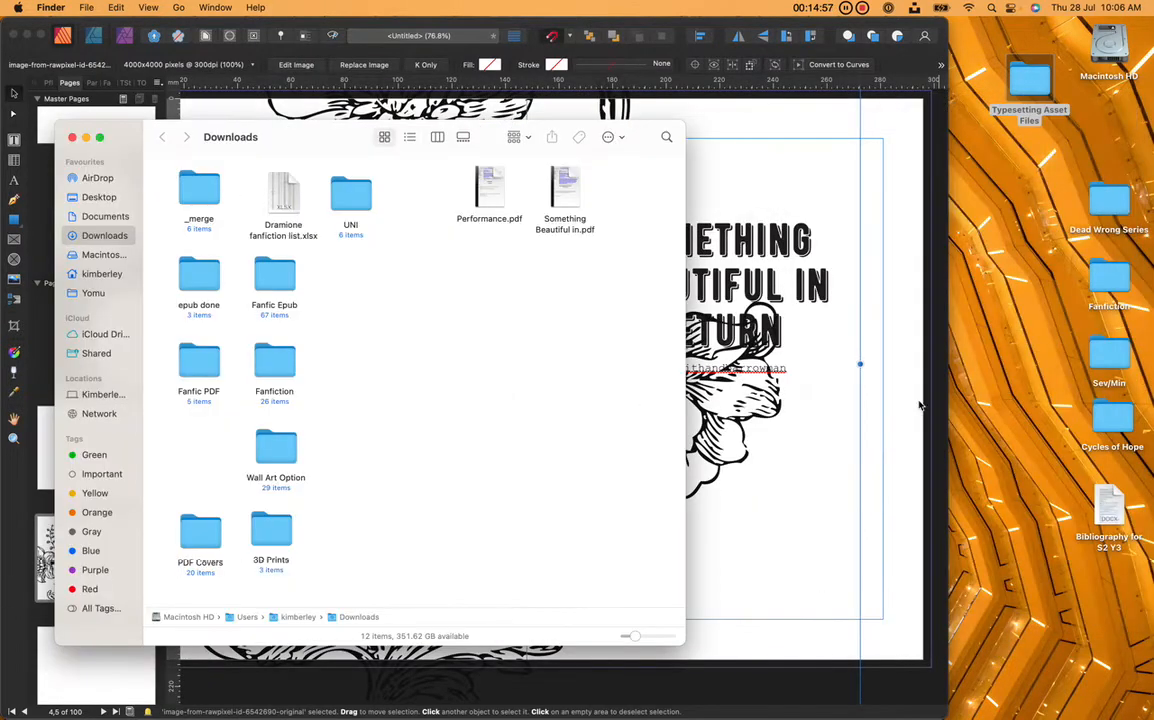
click(914, 386)
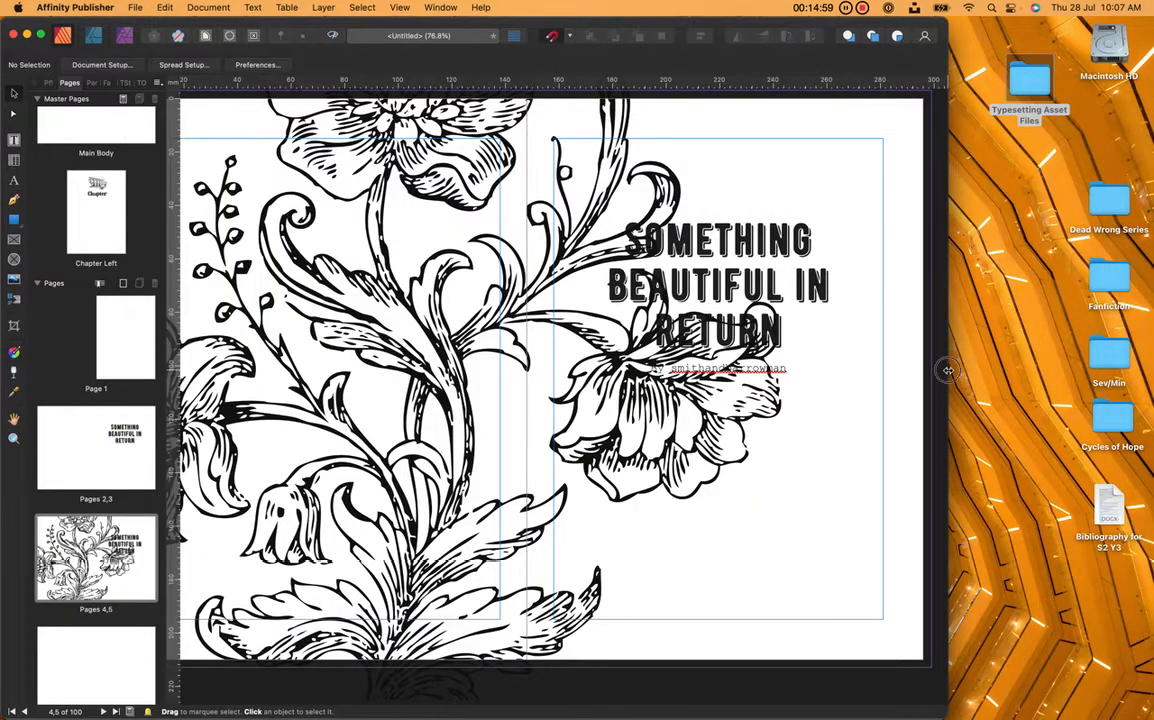
double_click(948, 370)
- Scale the flower image down proportionally to about 80 mm square
click(384, 336)
drag(403, 299, 405, 472)
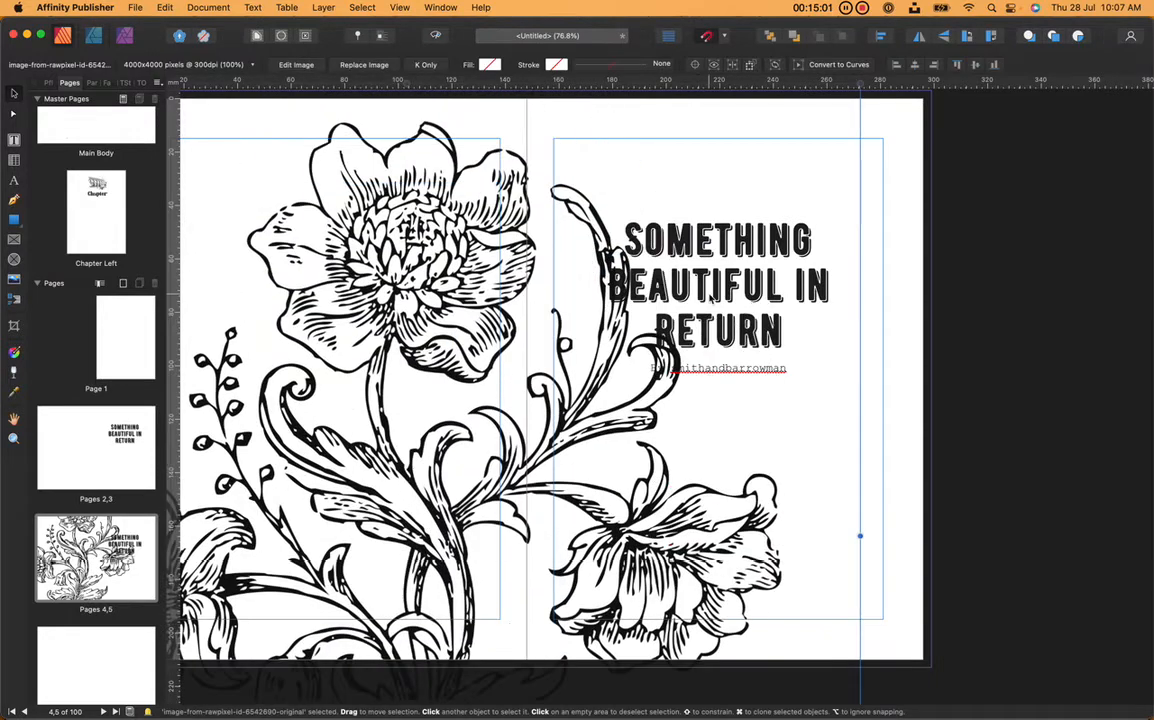
scroll(711, 298, up, 5)
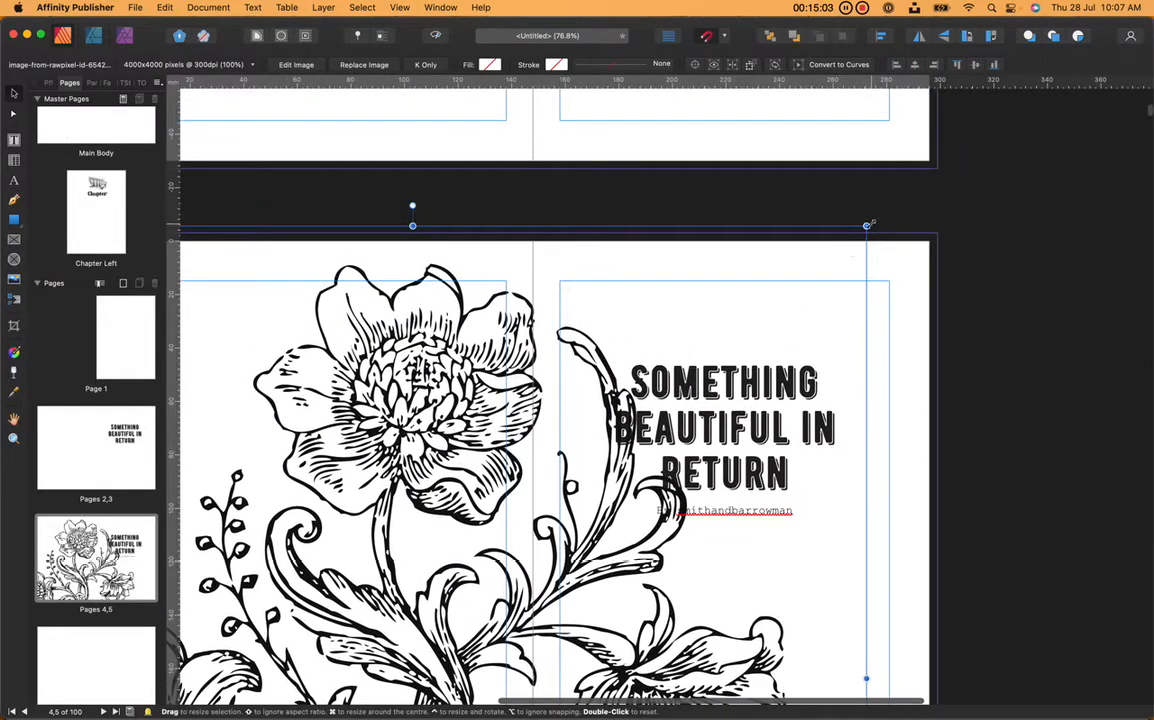
drag(867, 225, 358, 638)
scroll(358, 638, down, 8)
scroll(358, 638, left, 3)
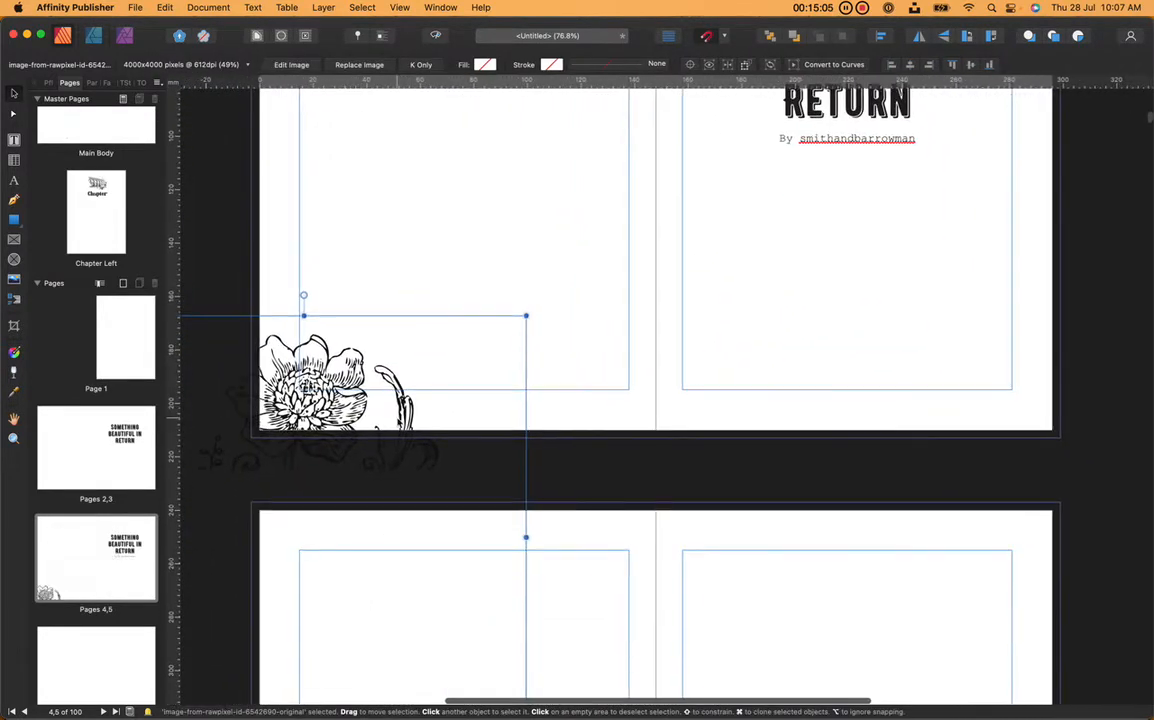
drag(397, 418, 706, 436)
scroll(940, 187, up, 5)
scroll(940, 187, right, 5)
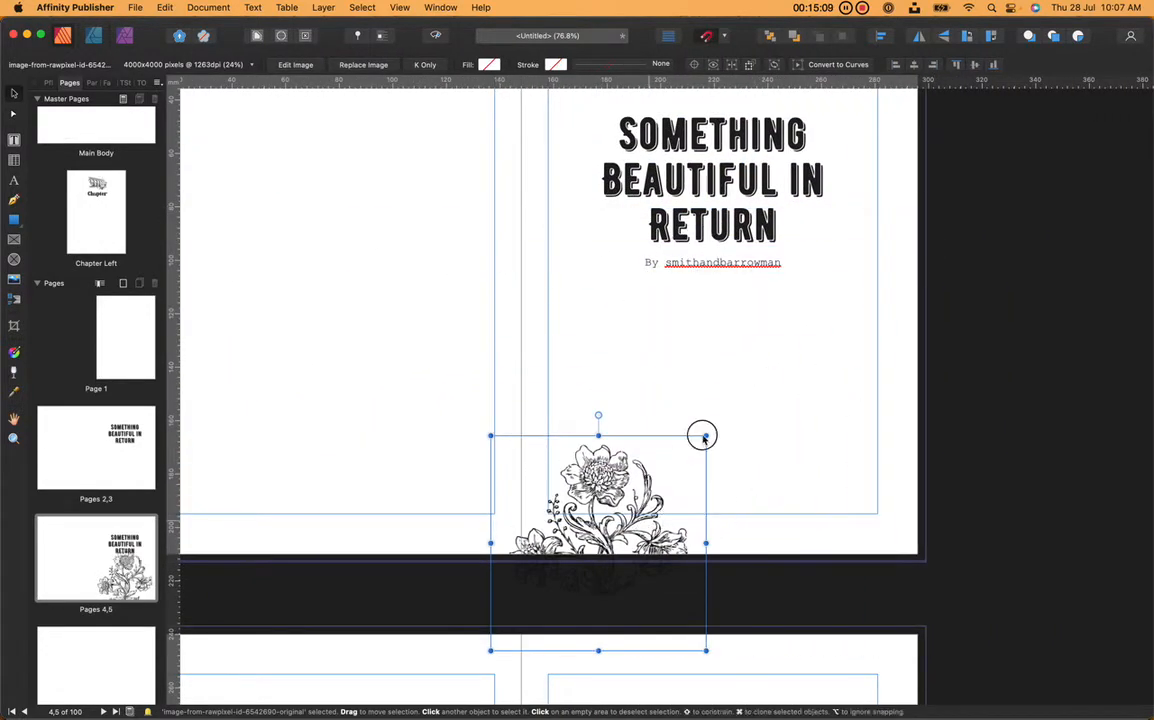
- Centre the flower image beneath the byline on page 5 and deselect it
drag(650, 526, 771, 383)
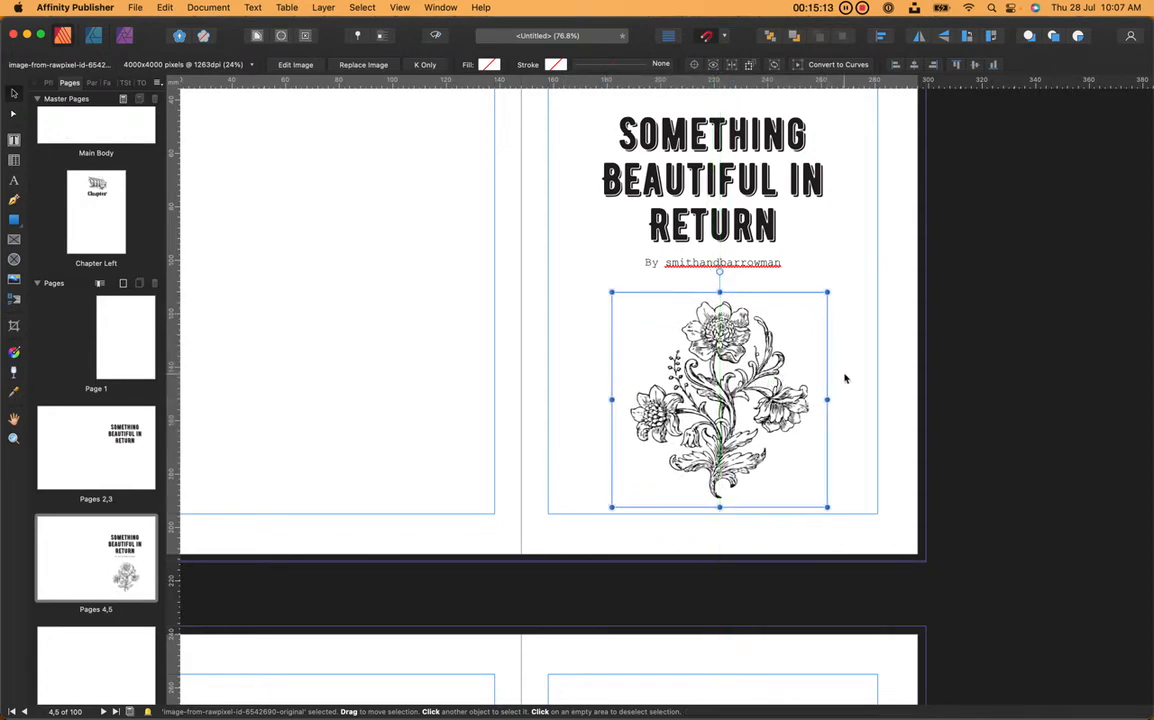
click(845, 378)
scroll(847, 378, up, 3)
scroll(847, 378, down, 1)
click(943, 363)
scroll(712, 257, down, 1)
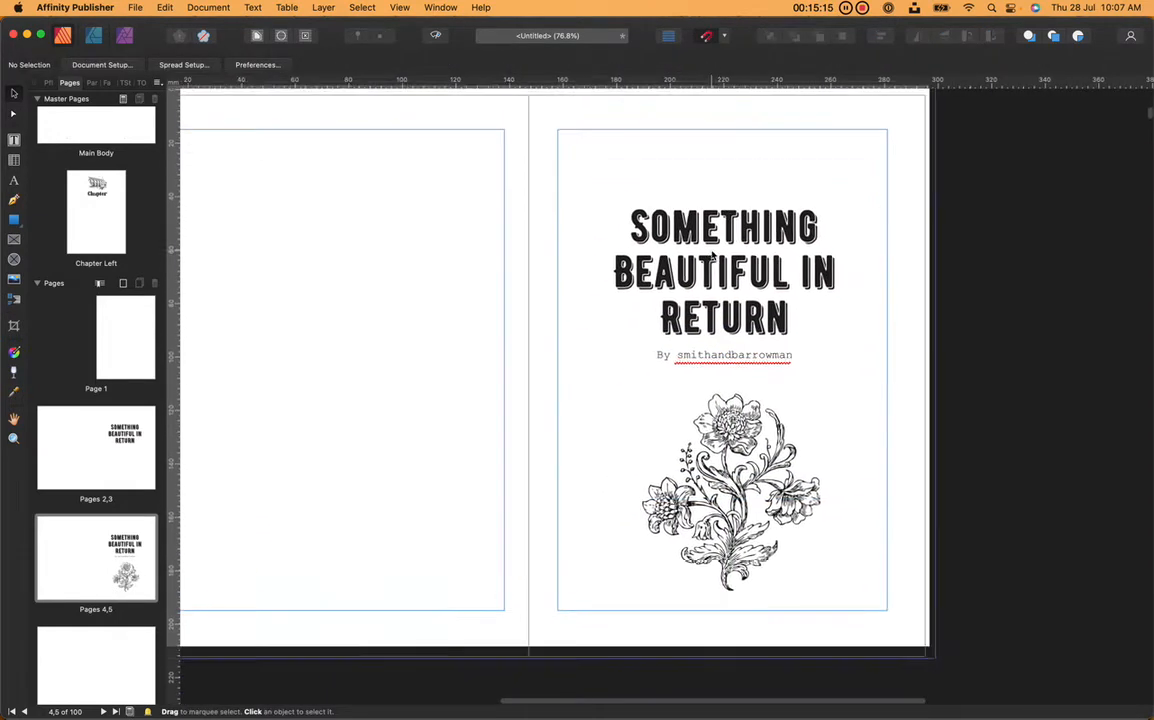
- Preview the title pages without guides and margins, and leave the preview
click(446, 38)
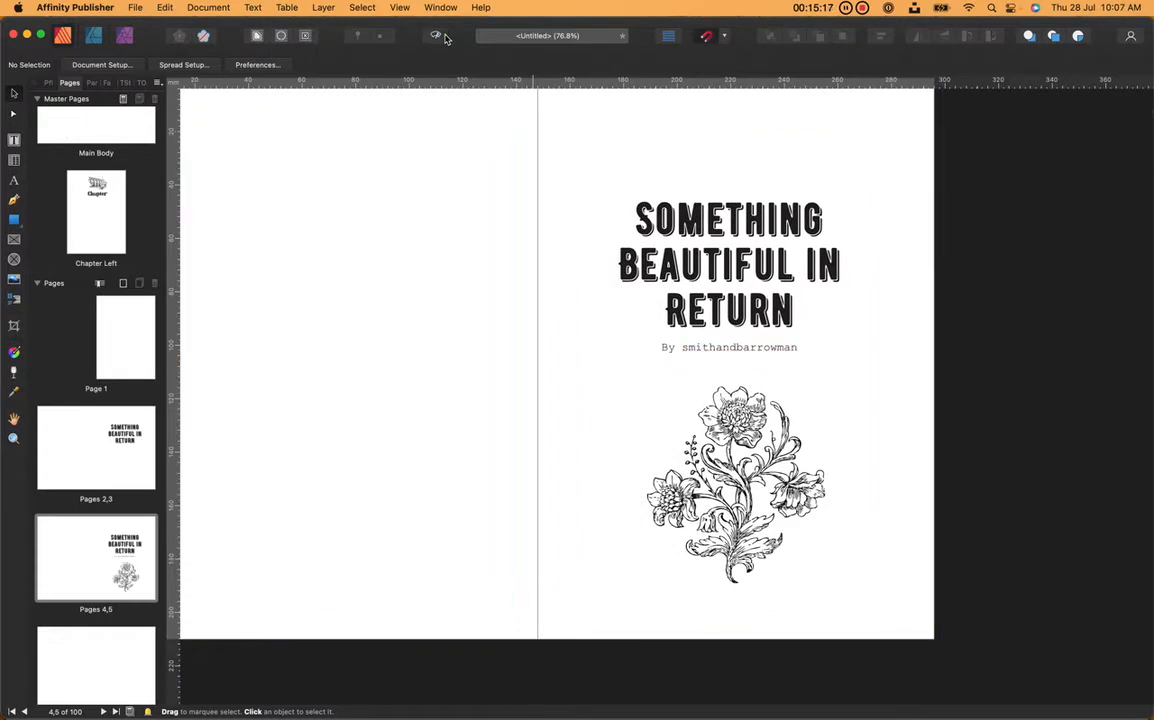
click(446, 38)
click(446, 38)
scroll(490, 275, up, 10)
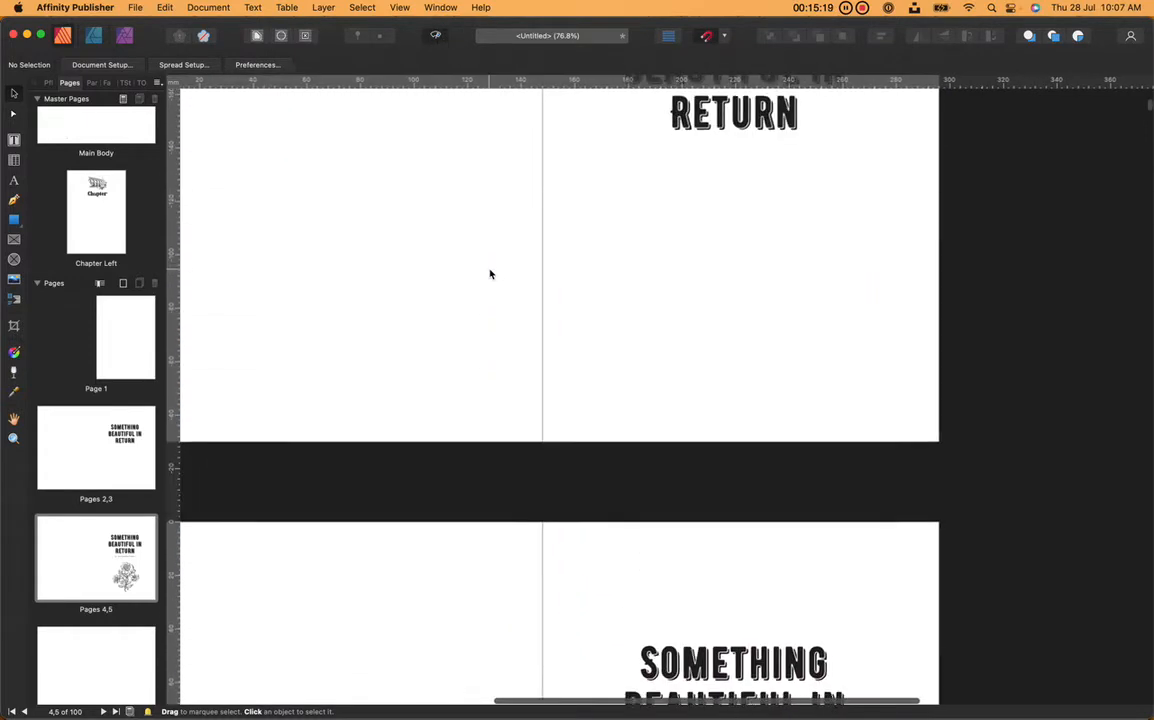
scroll(489, 283, down, 11)
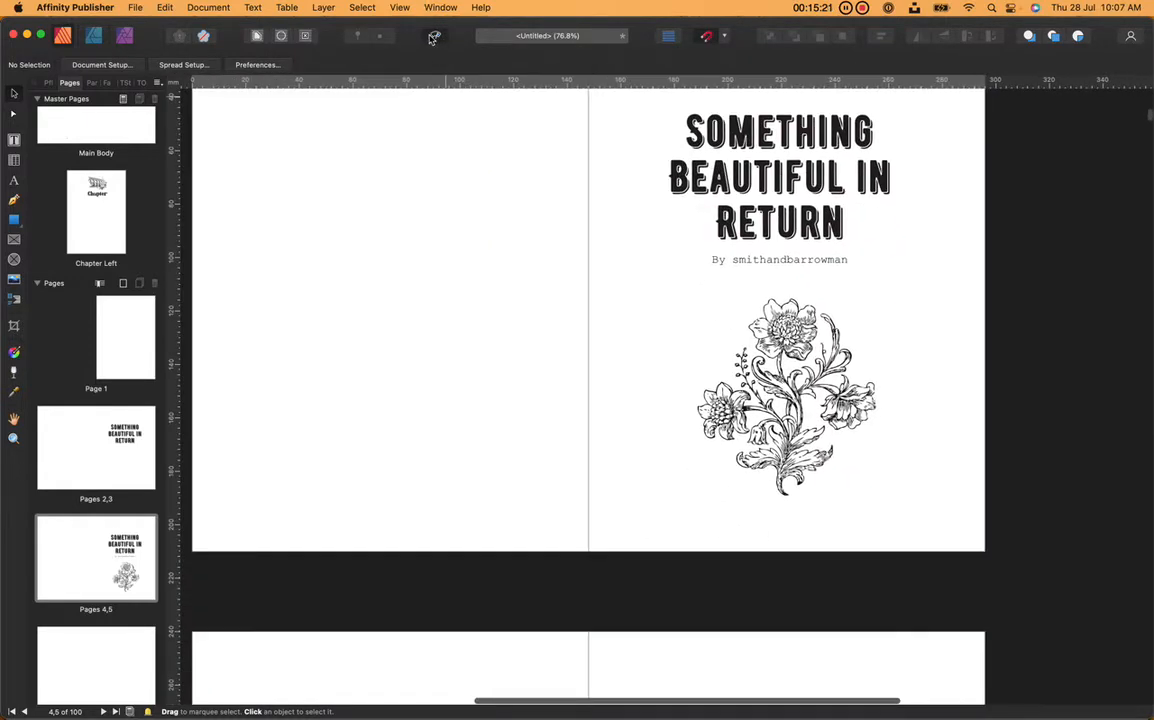
click(433, 38)
- Draw a text frame about 121 mm wide and 106 mm high on page 6, starting at the outer margin
scroll(461, 292, down, 10)
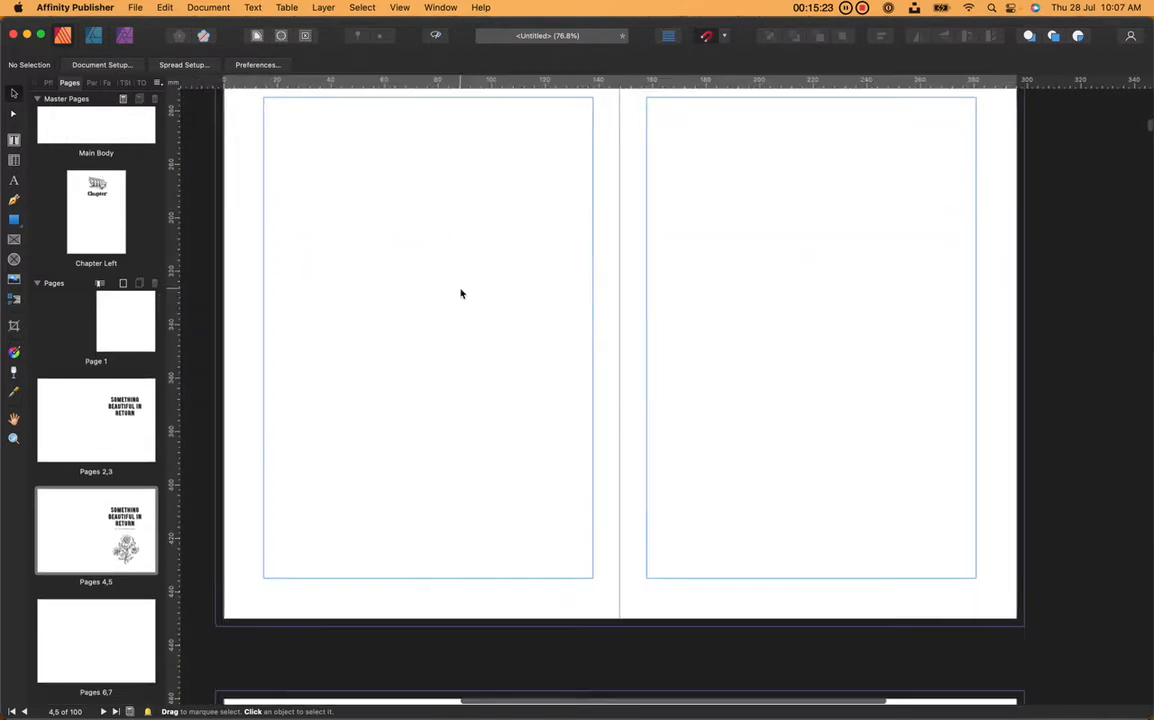
scroll(461, 293, up, 3)
scroll(461, 293, down, 2)
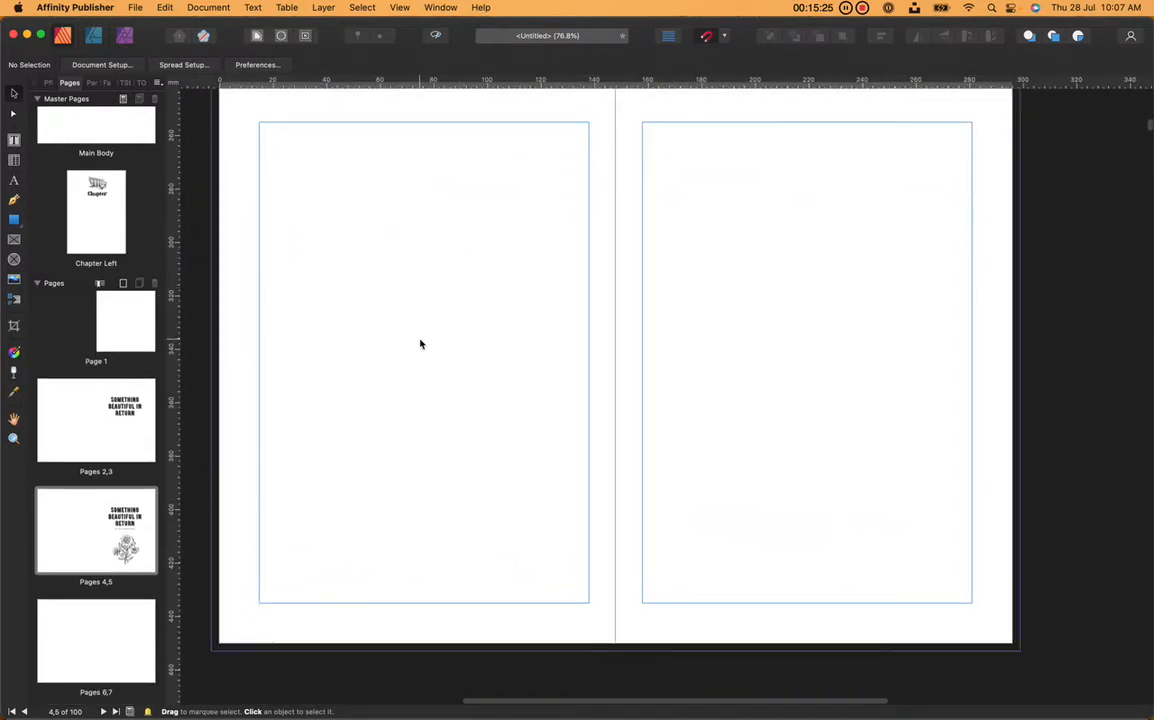
click(14, 140)
drag(260, 237, 584, 520)
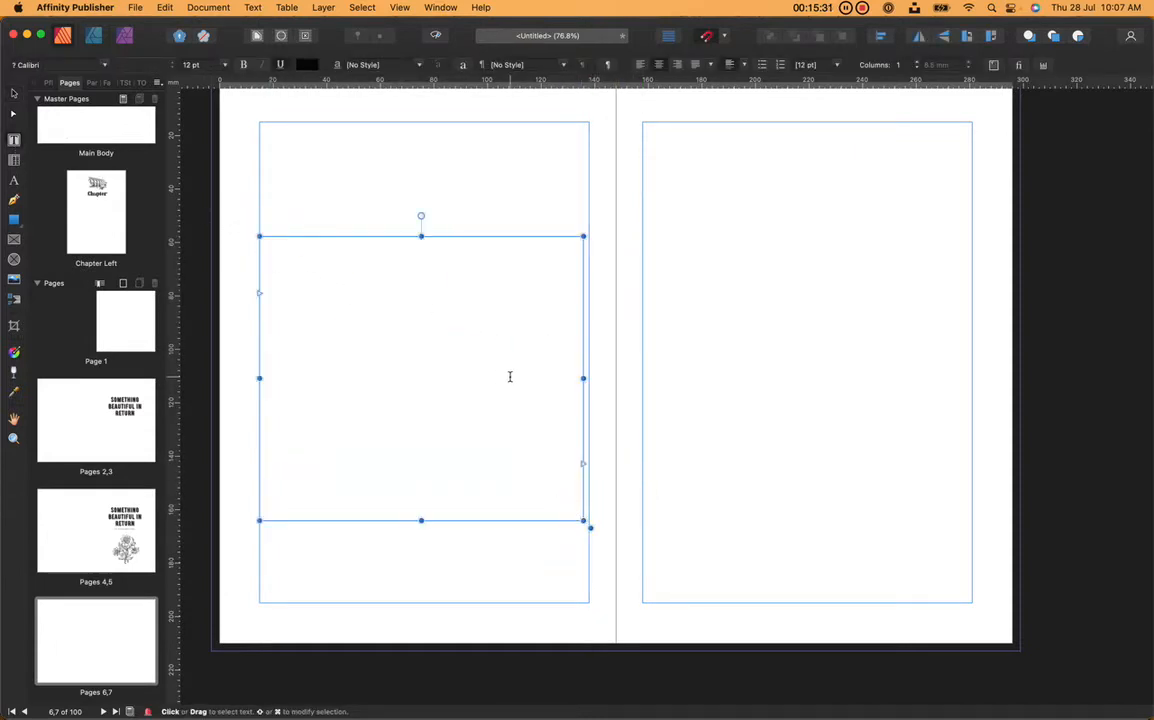
- Enter "Also" followed by the author's pen name in the page 6 text frame
text(Also)
scroll(510, 378, up, 10)
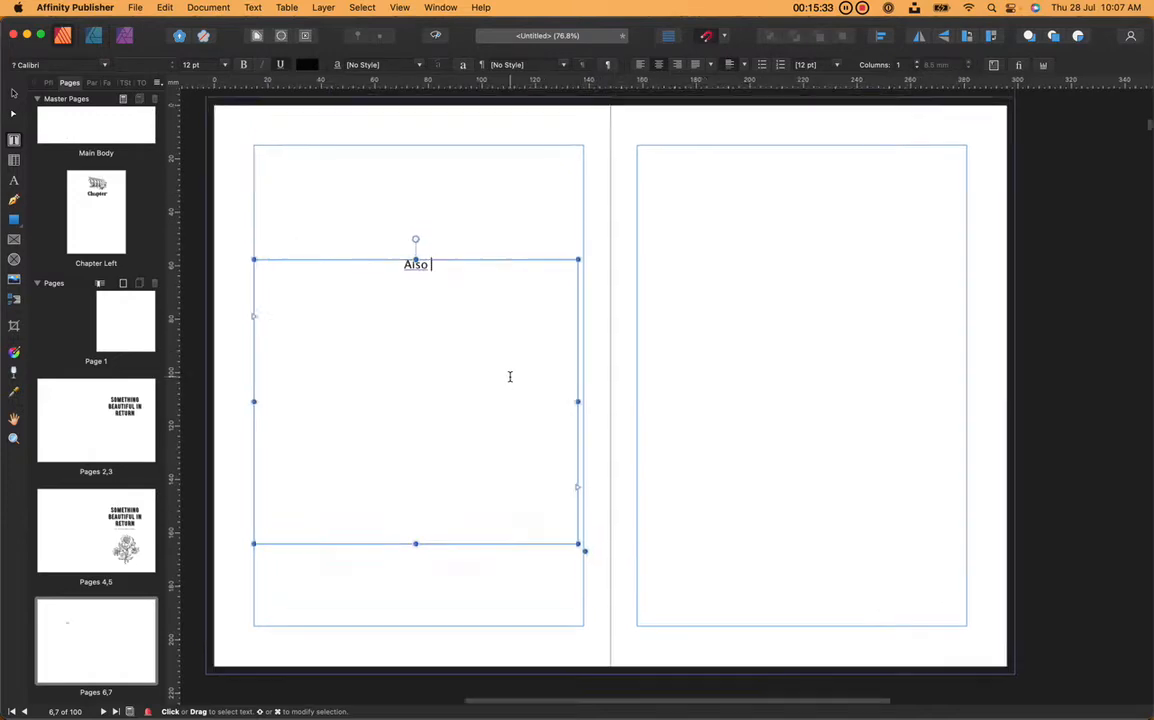
scroll(518, 386, down, 3)
text(smithandbarrowman)
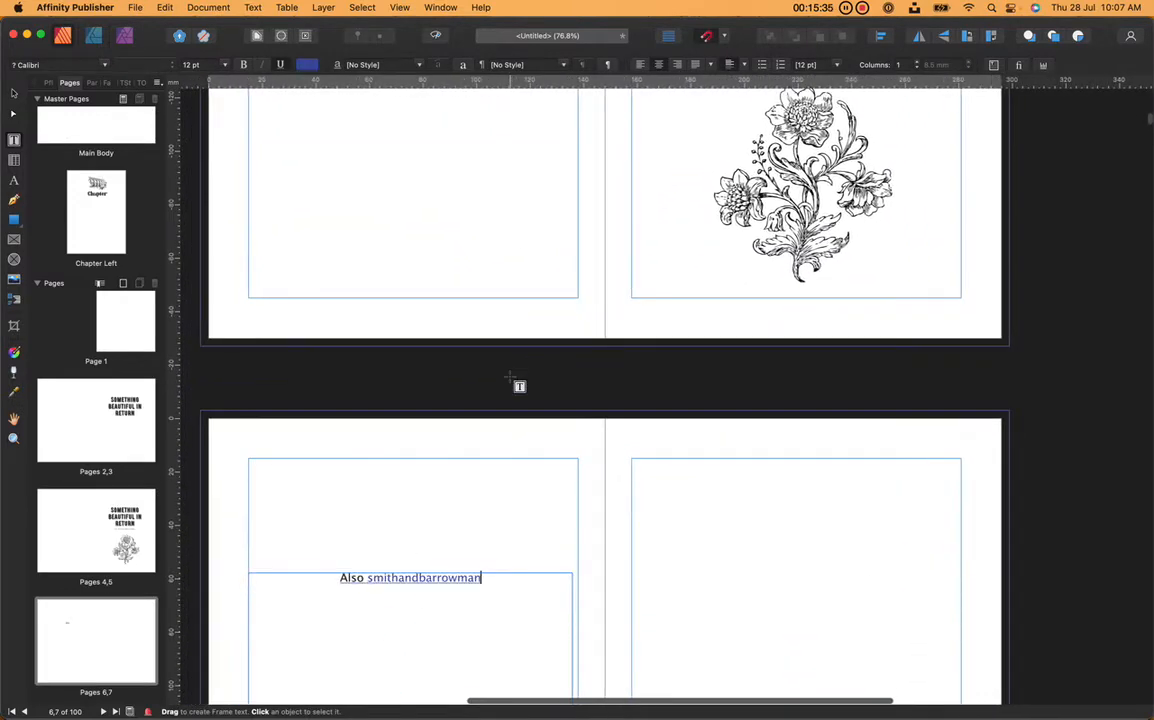
scroll(510, 378, down, 3)
- Recolour the page 6 line black and insert "by" before the author's pen name
drag(501, 463, 345, 456)
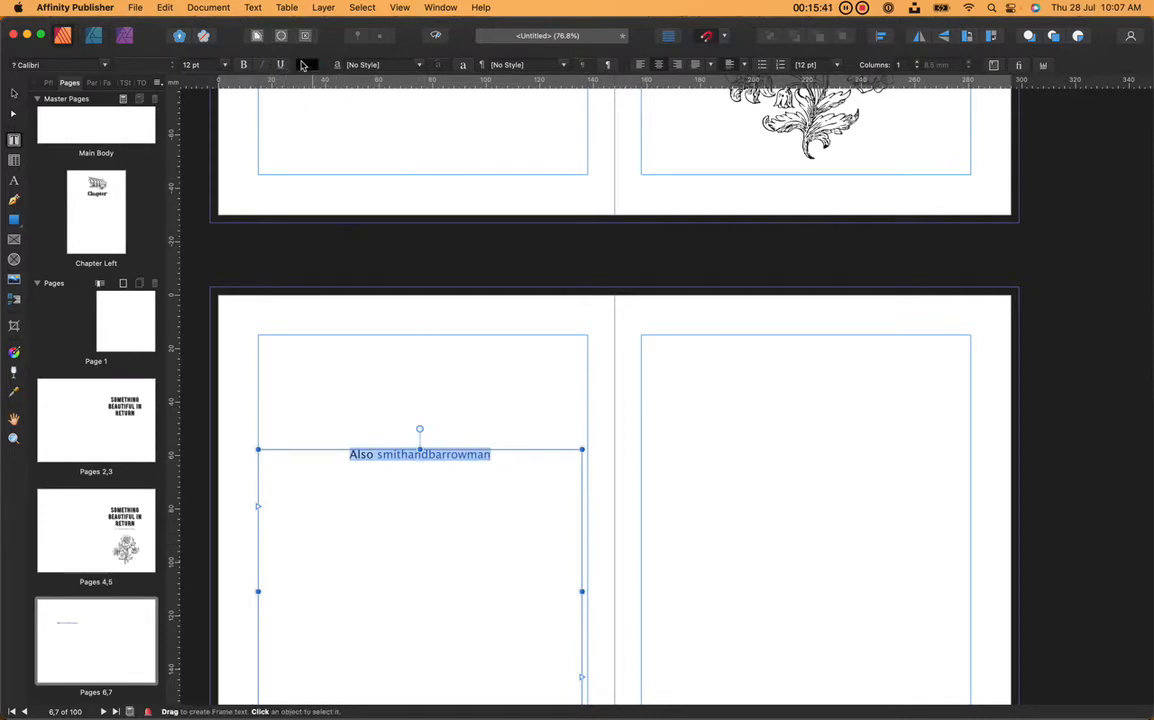
click(305, 65)
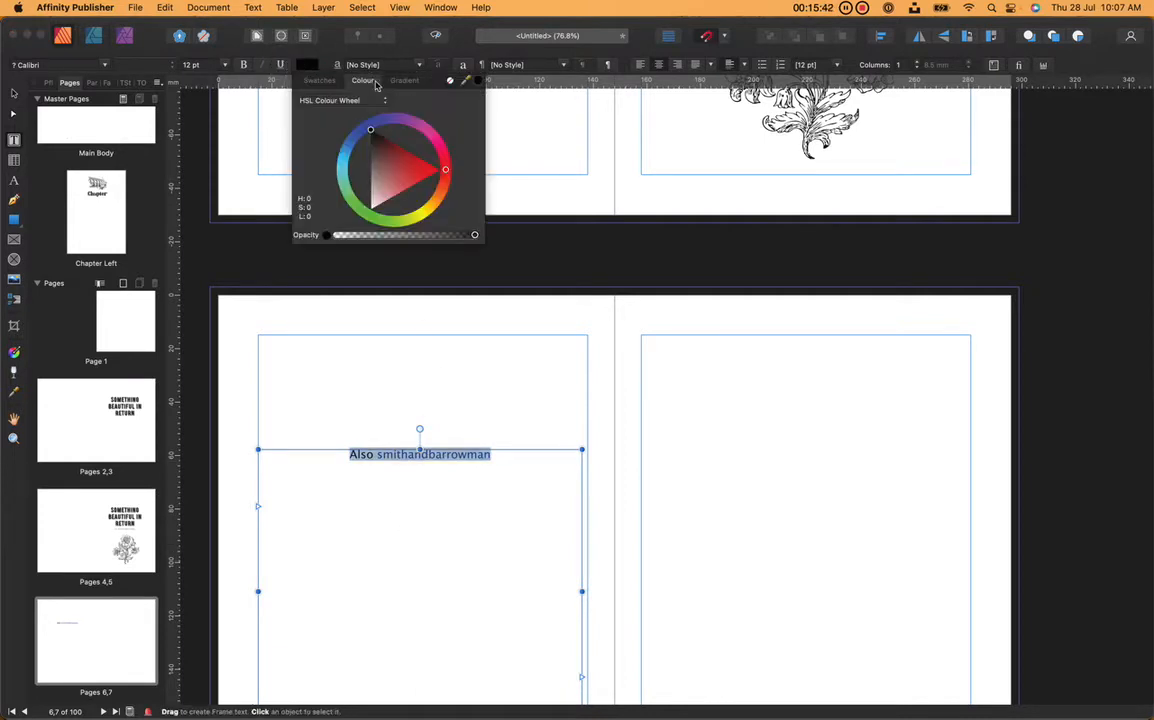
click(378, 454)
text(by)
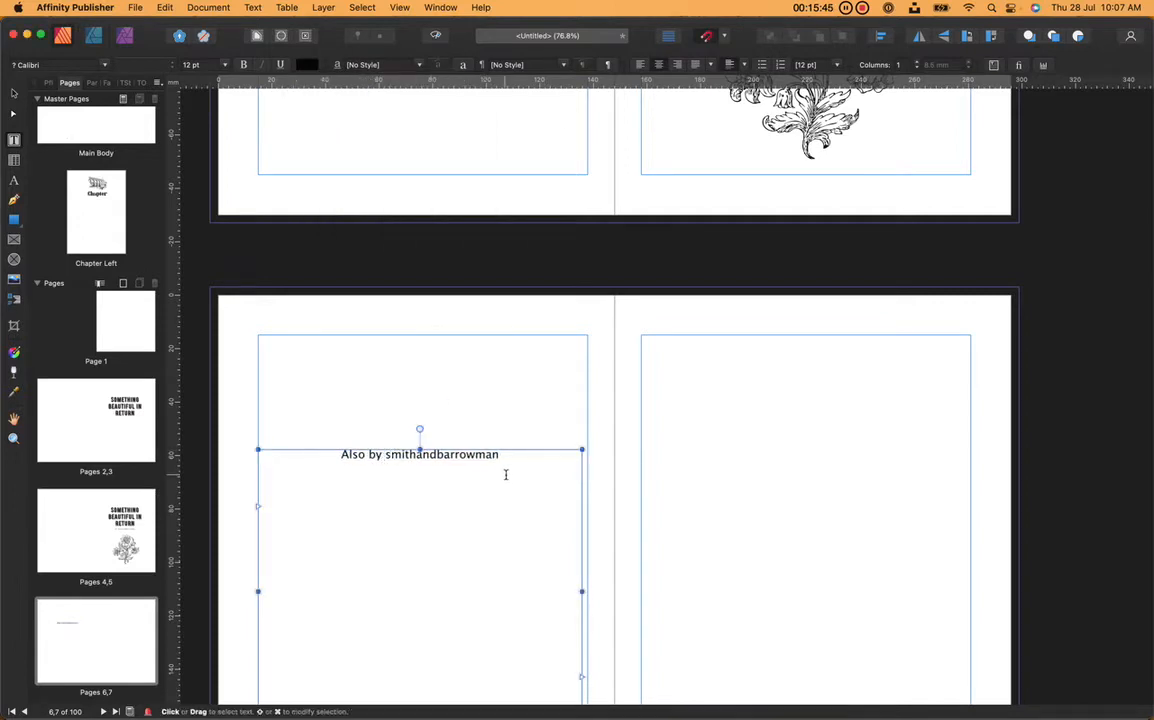
- Set the "Also by" heading on page 6 in bold Courier New and start a new line below it
triple_click(258, 456)
click(95, 66)
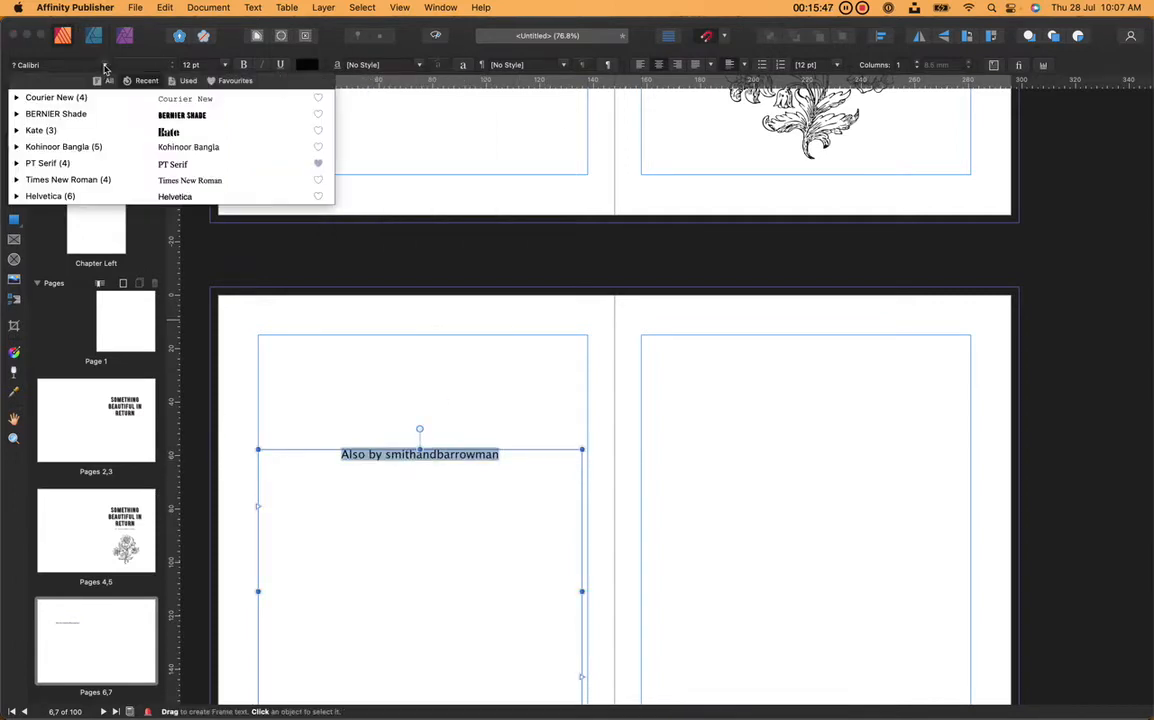
click(197, 95)
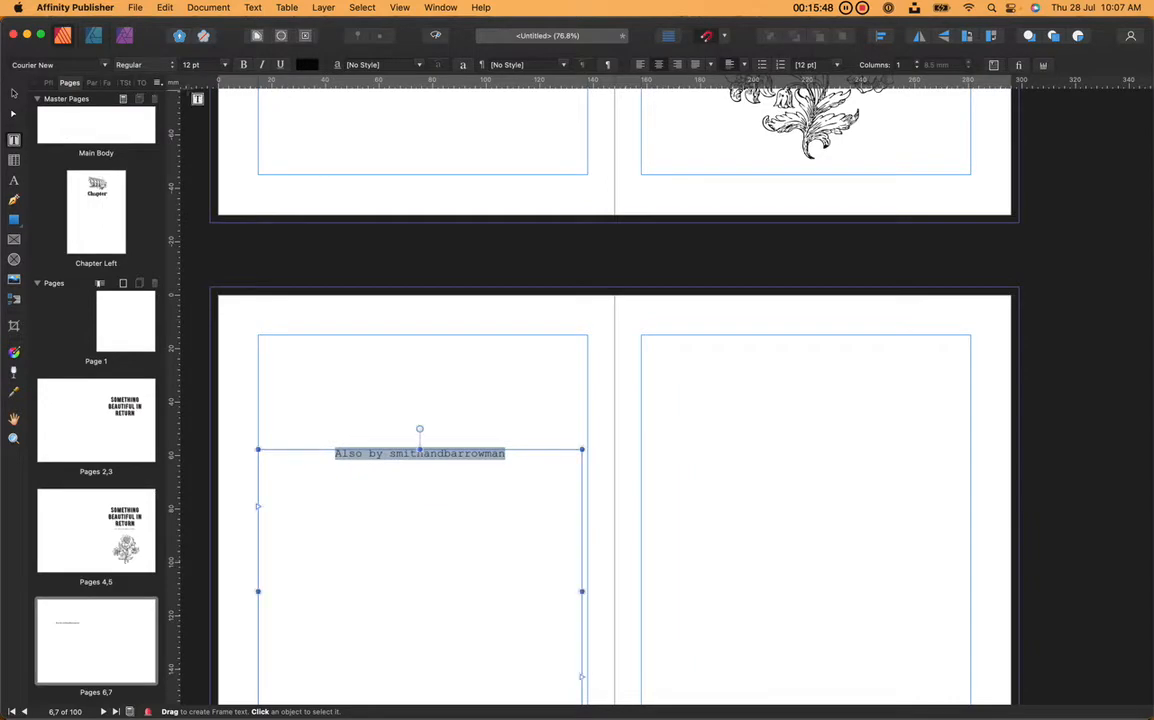
click(243, 65)
click(531, 476)
key(Return)
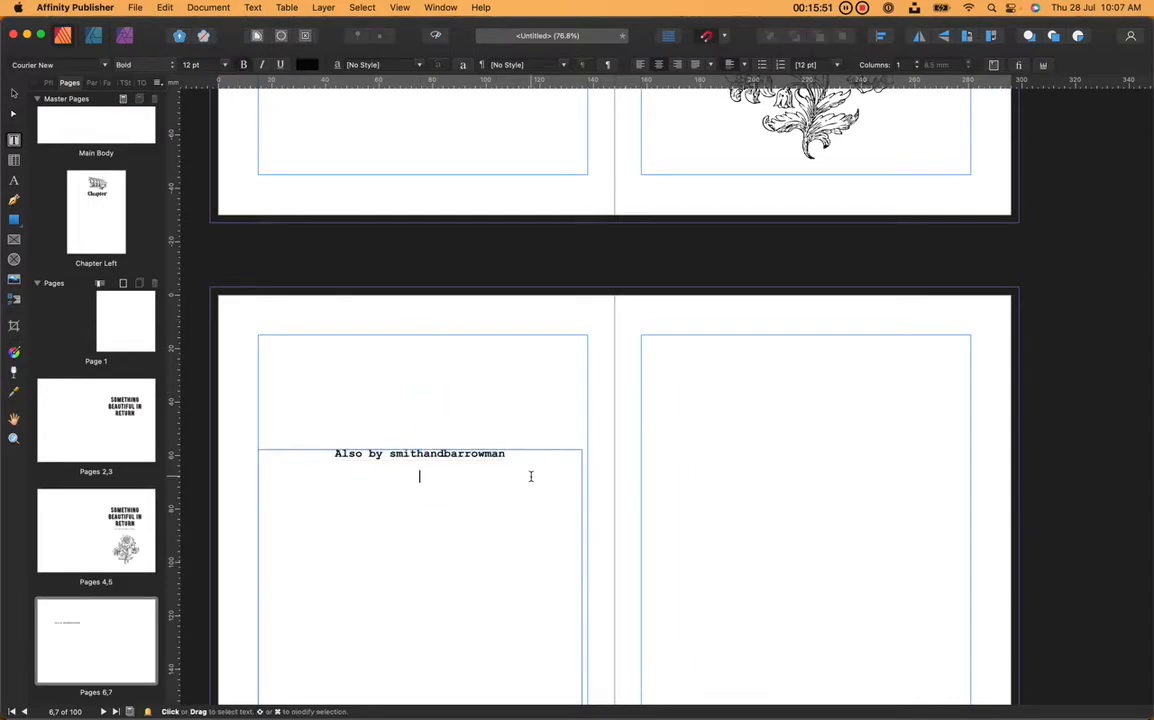
- Switch to the Word manuscript and copy the author's linked pen name from beneath the book title
scroll(547, 570, down, 4)
key(ctrl+Up)
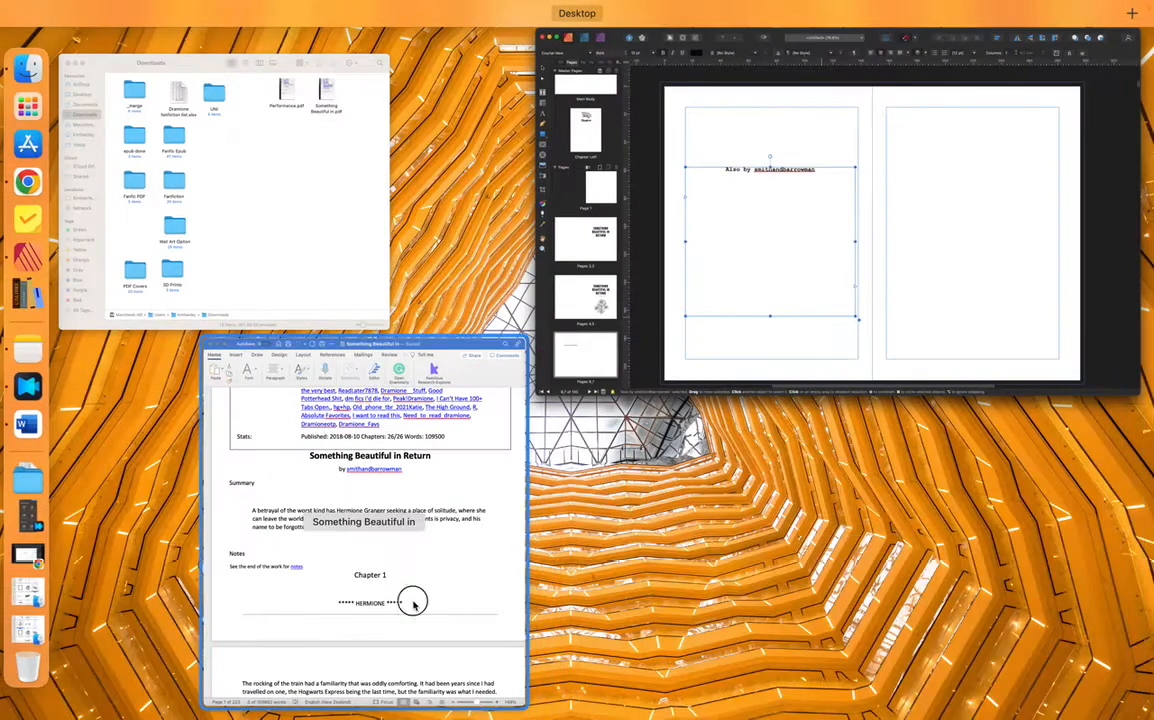
click(404, 600)
right_click(345, 265)
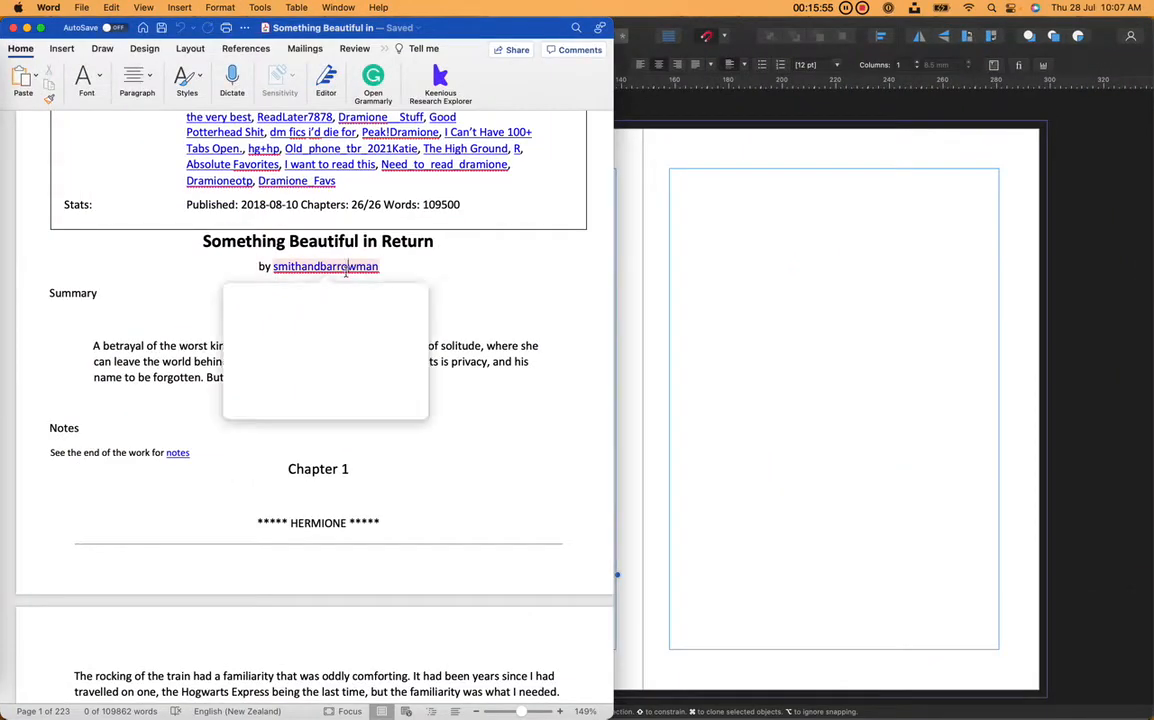
click(324, 267)
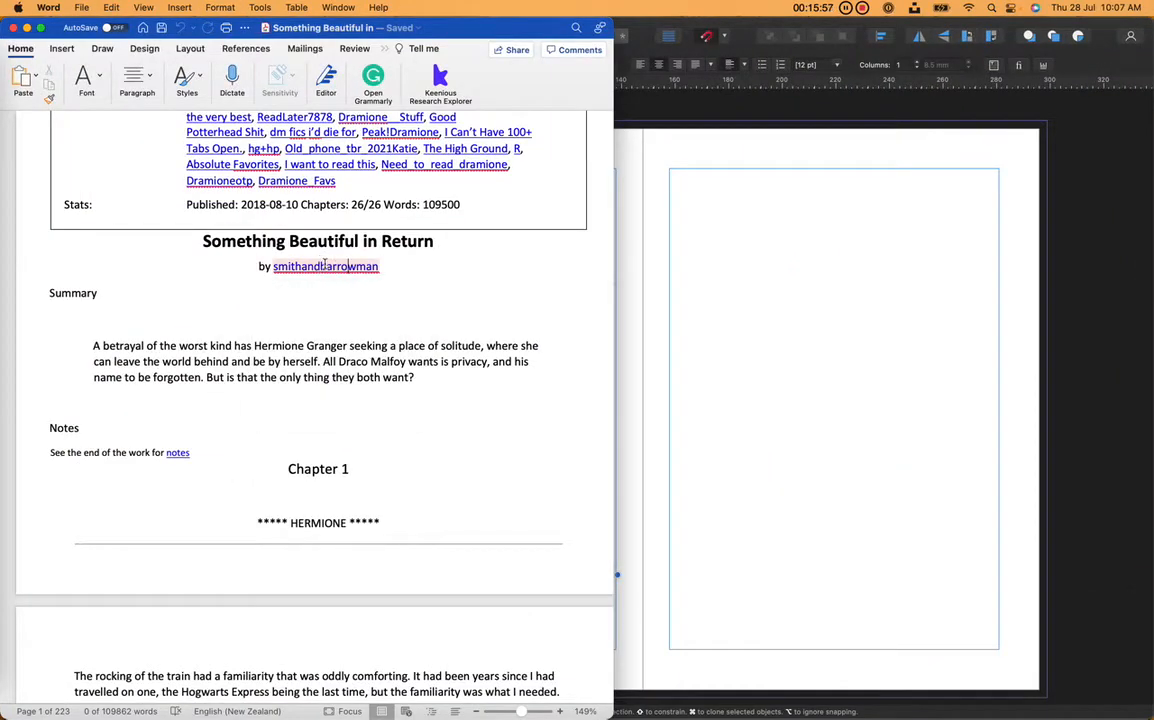
triple_click(324, 266)
right_click(324, 266)
click(303, 269)
click(350, 268)
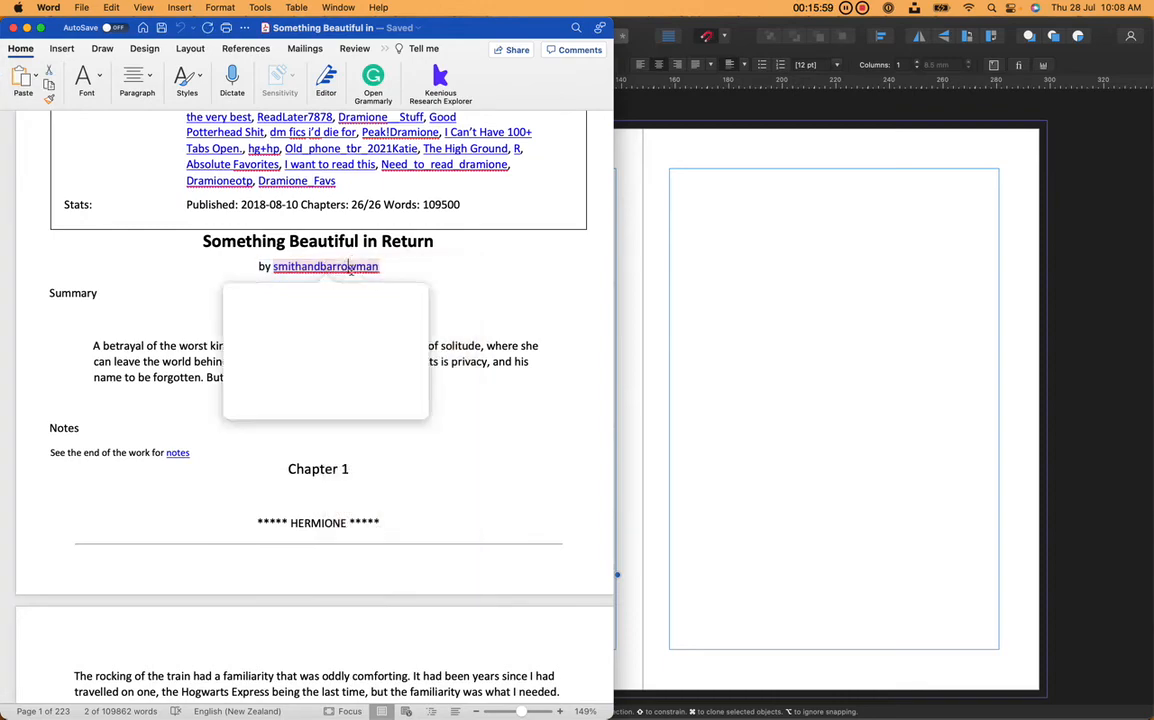
drag(378, 267, 270, 267)
key(super+c)
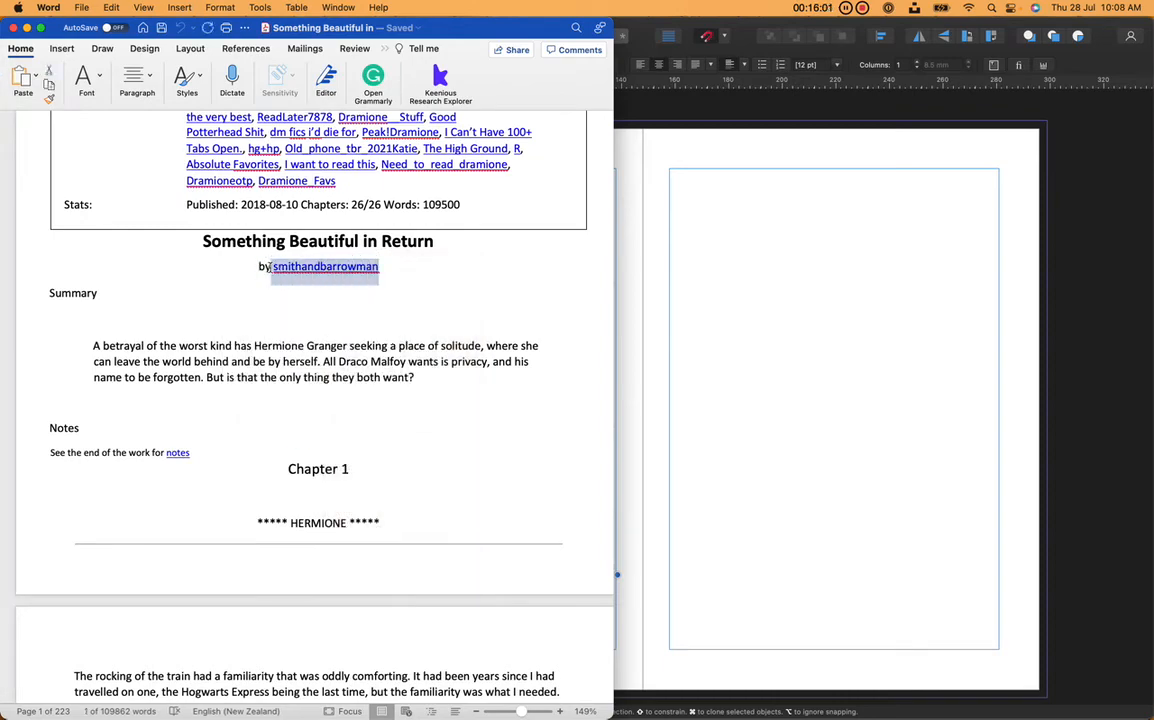
- Switch to Chrome and open the author's Archive of Our Own page in a new tab using the copied link
key(ctrl+Up)
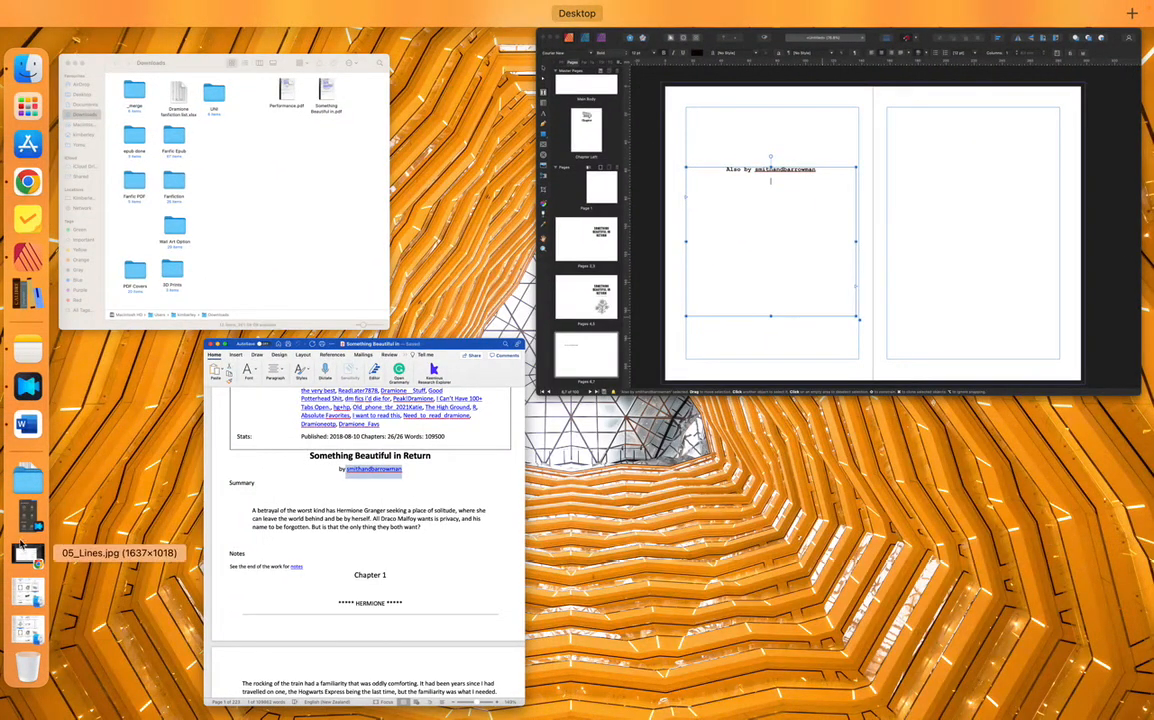
click(26, 521)
click(26, 546)
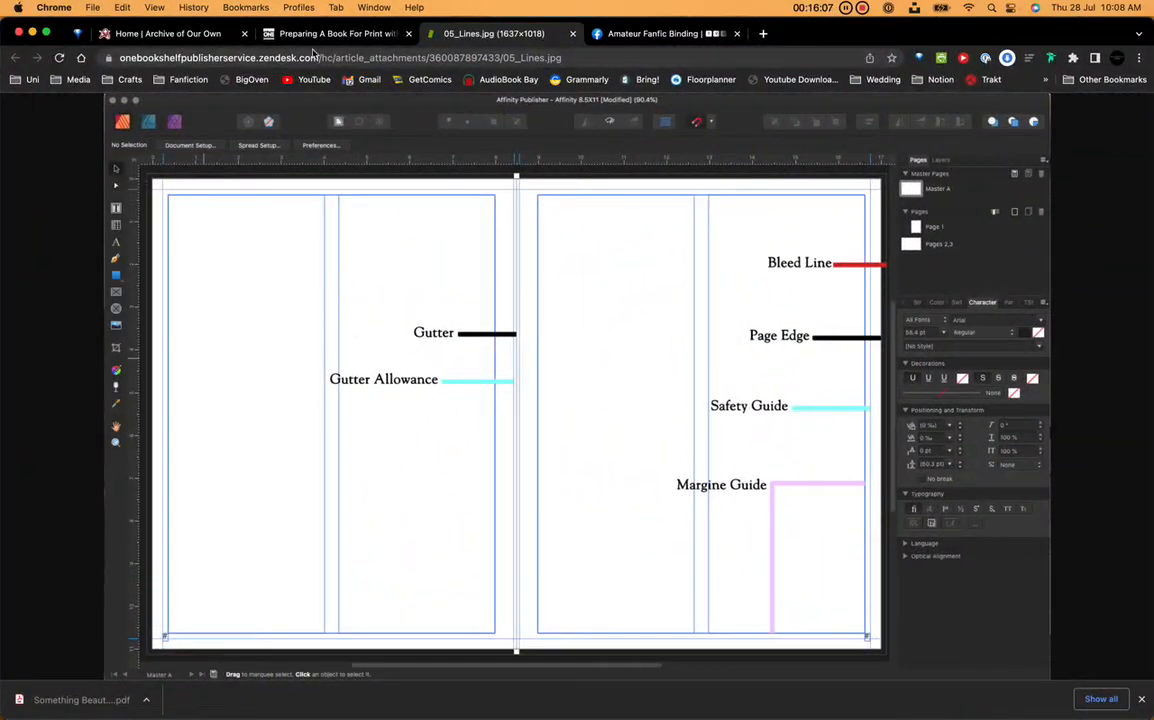
click(762, 33)
key(super+v)
key(Return)
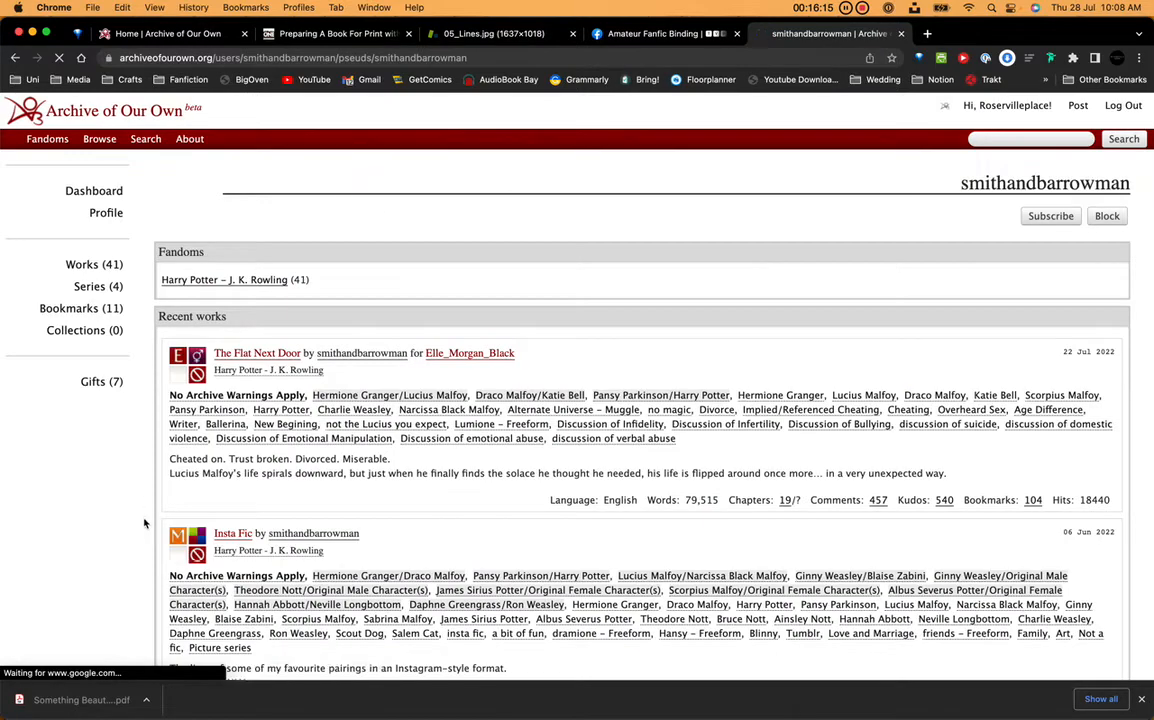
- Open the author's Harry Potter works and sort them by Word Count
scroll(255, 536, down, 3)
scroll(252, 534, up, 2)
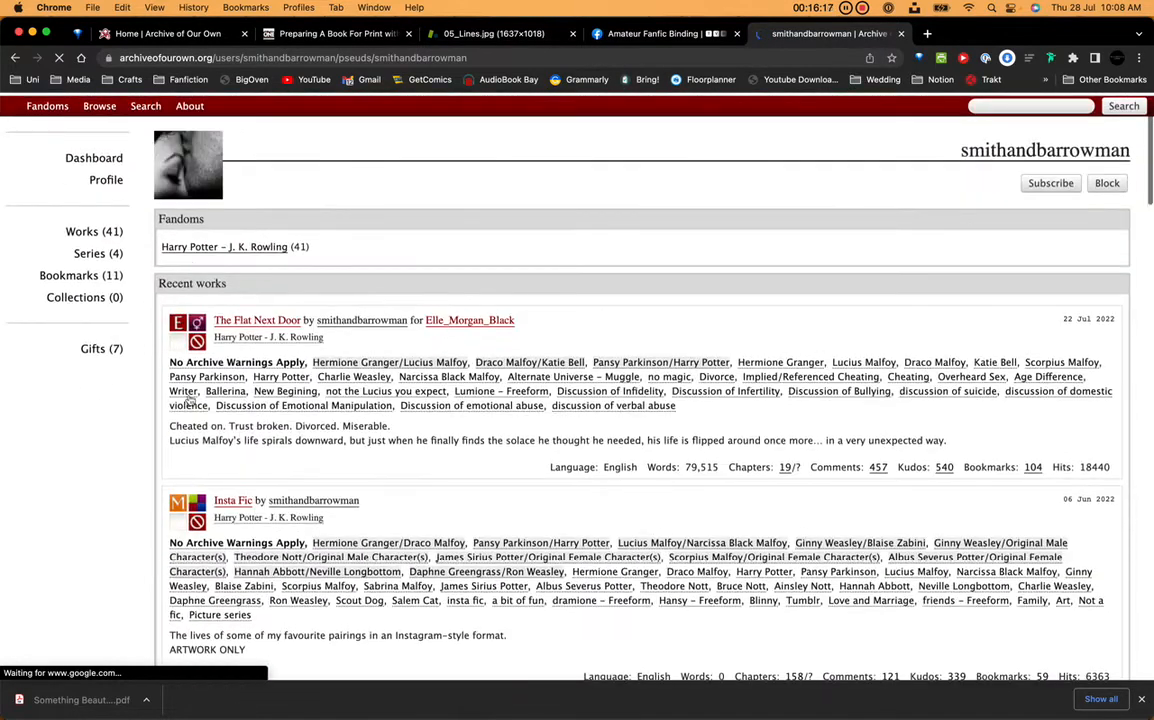
click(216, 247)
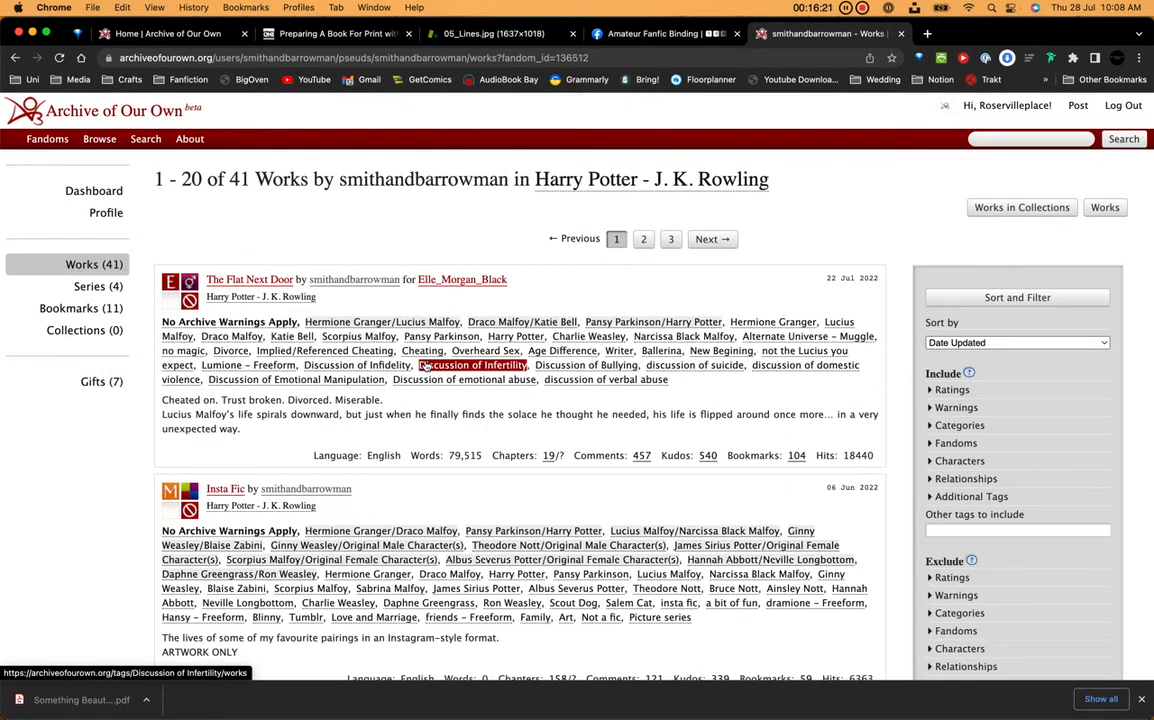
scroll(424, 366, down, 1)
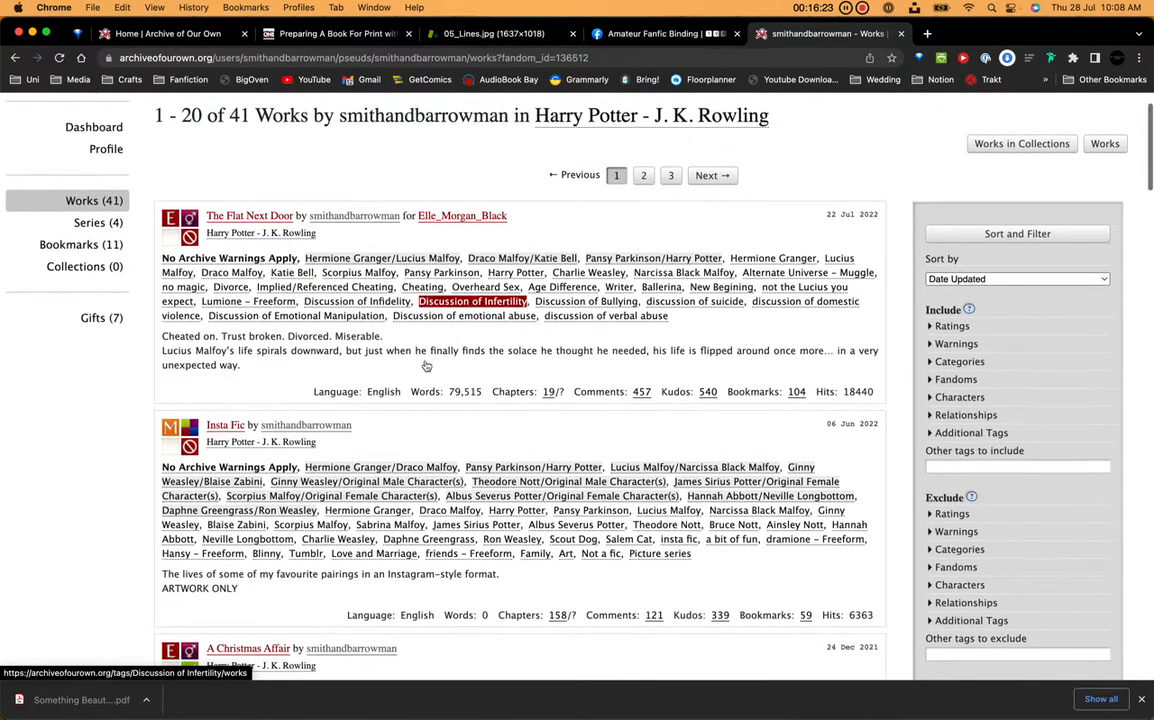
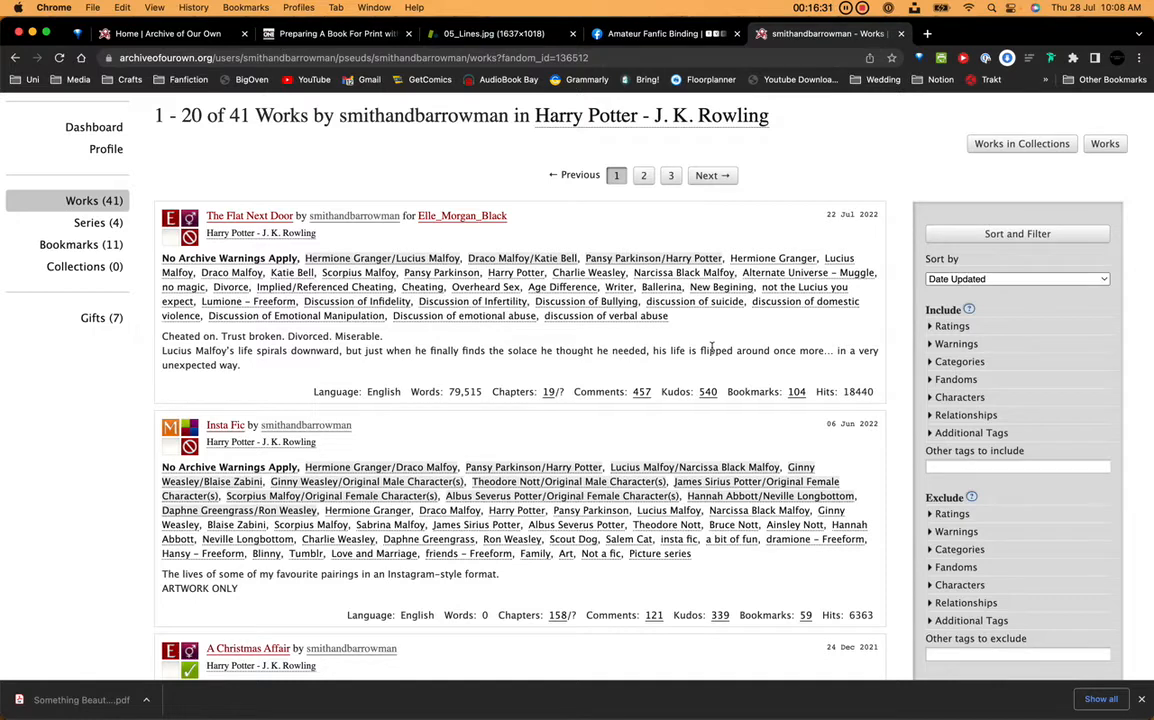
click(997, 280)
click(984, 298)
click(997, 236)
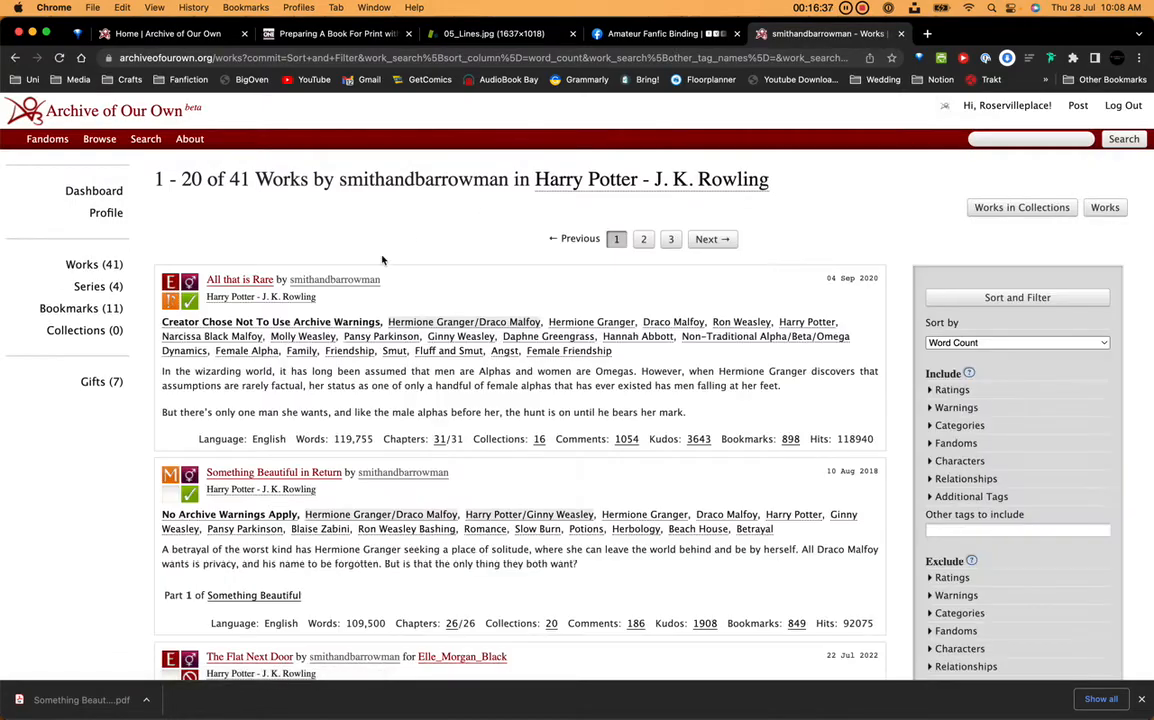
- Return to Affinity Publisher and enter "All That is Rare" in regular weight on the line below the page 6 heading
key(ctrl+Up)
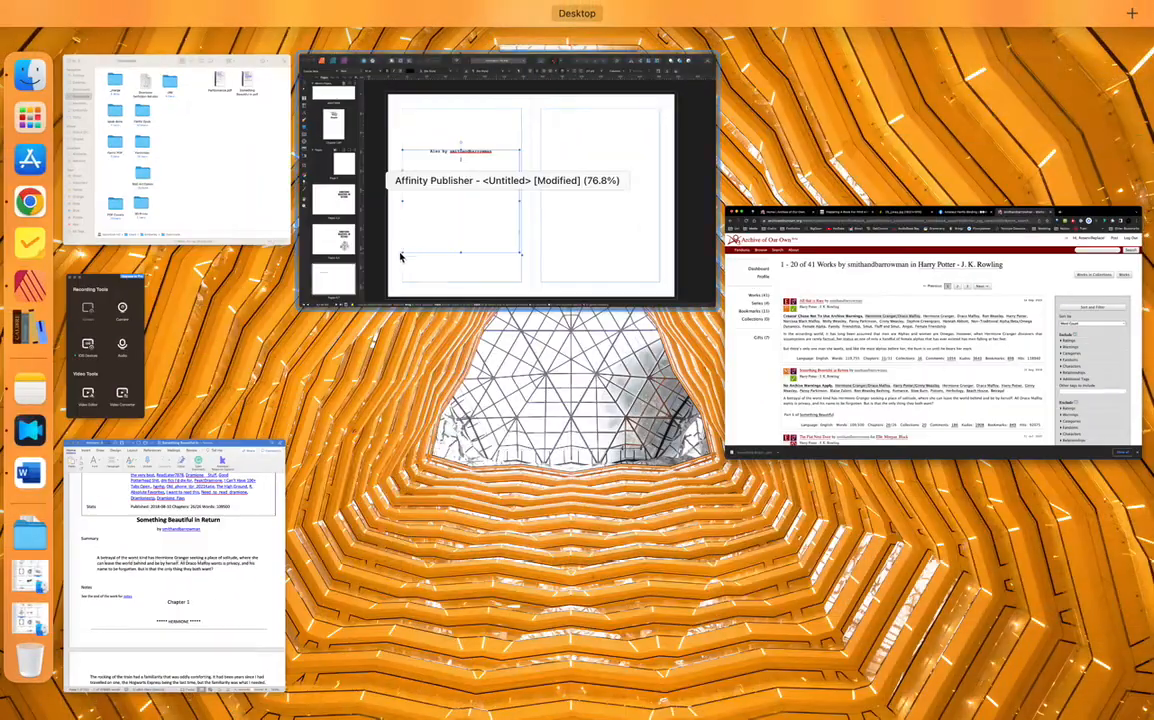
click(226, 487)
key(ctrl+Up)
click(582, 147)
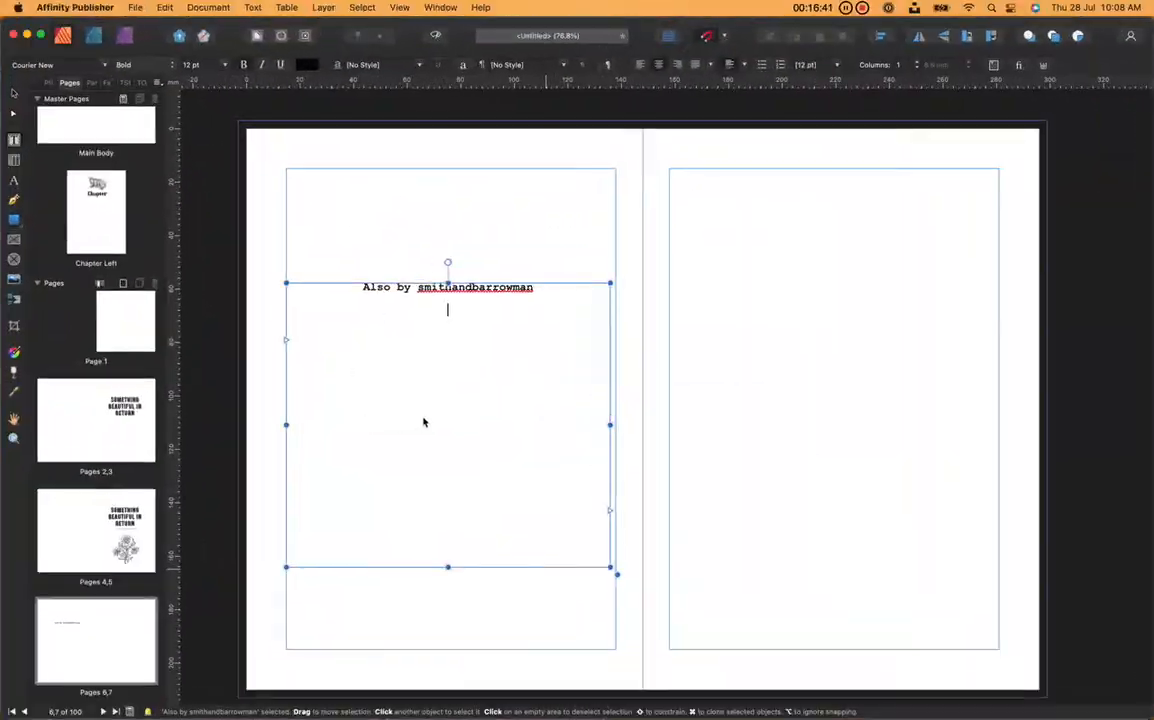
key(super+z)
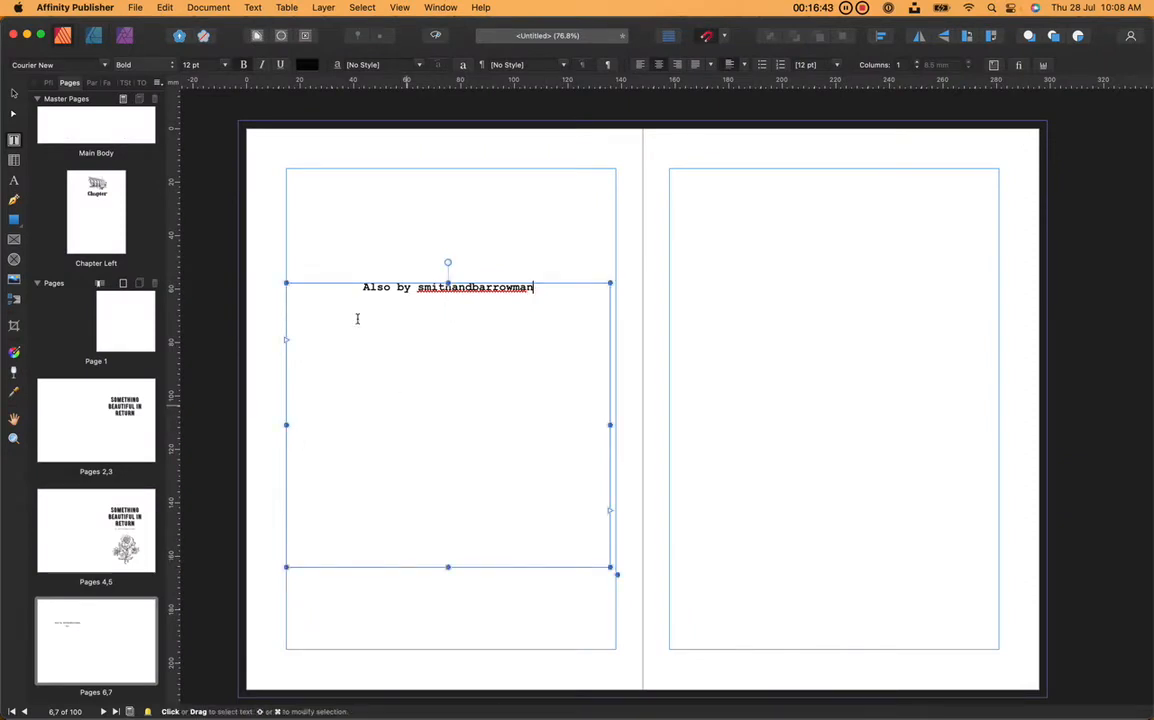
key(Return)
click(243, 66)
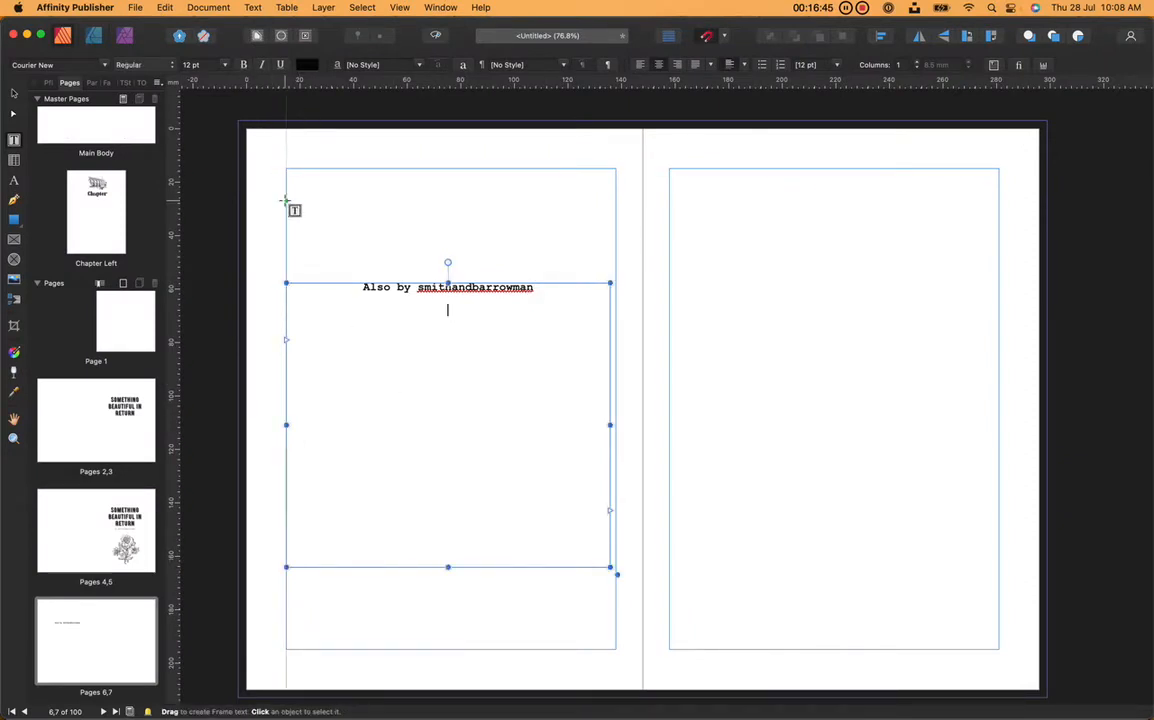
text(All That is)
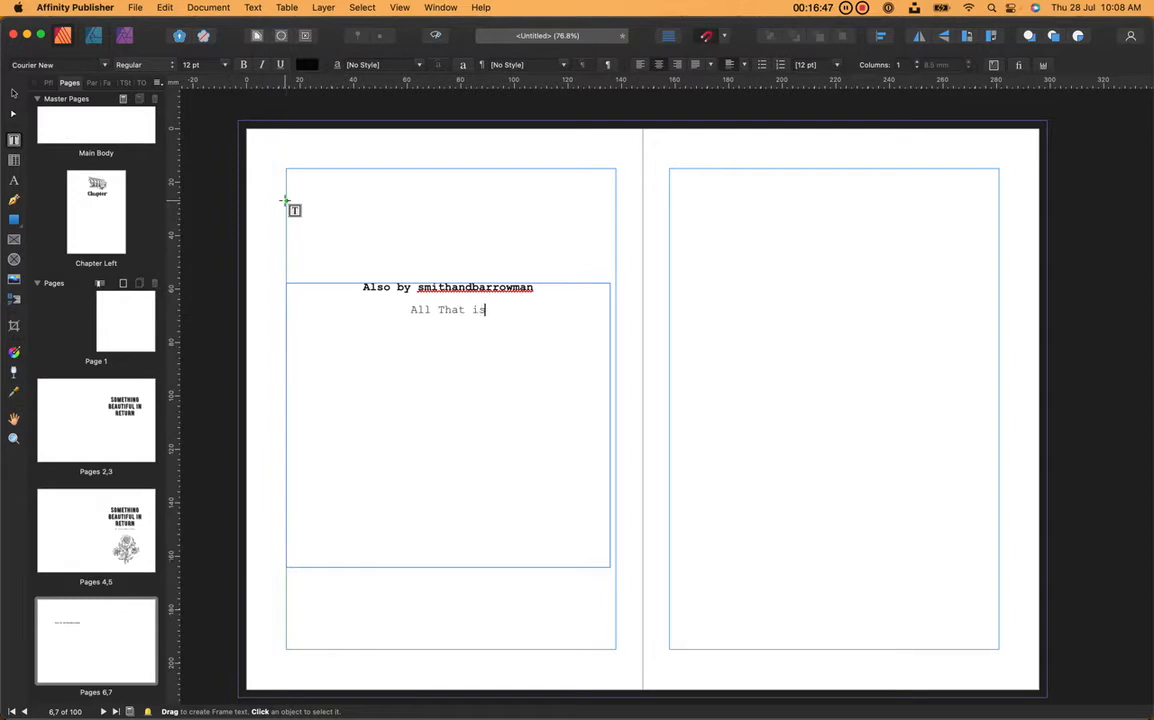
text( Rare)
key(Return)
- Consult the sorted works list in Chrome and add "The Flat Next Door" and "Five Dates" on separate lines beneath the first title in Affinity Publisher
key(ctrl+Up)
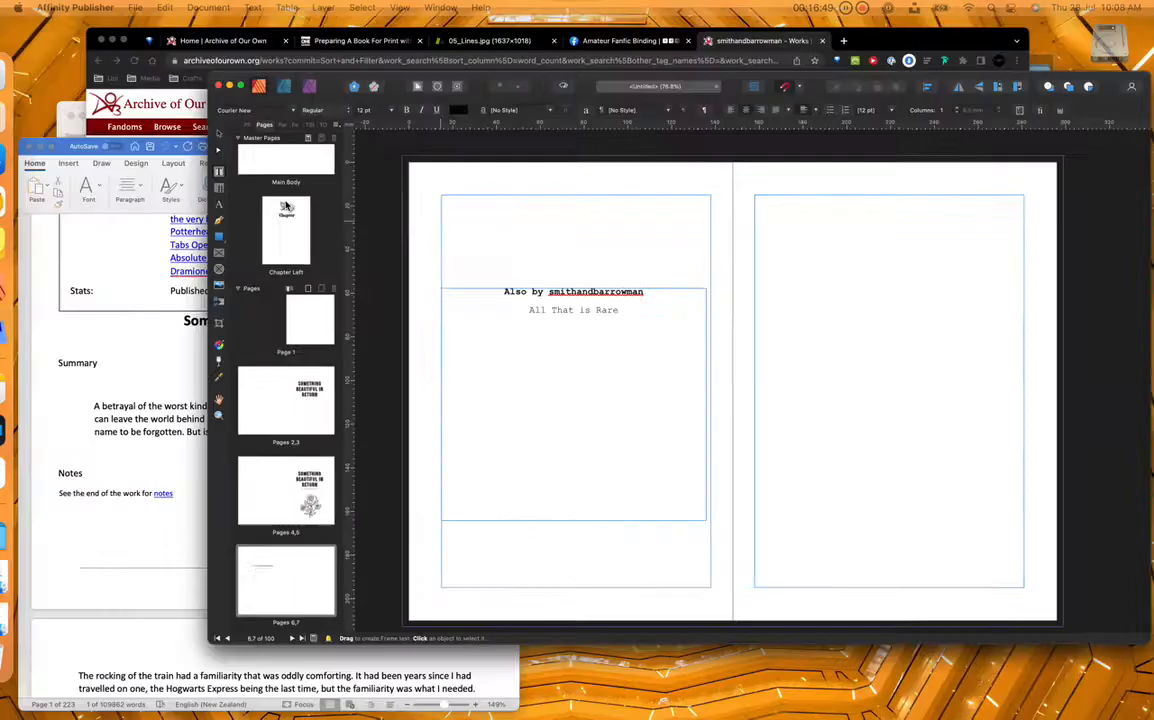
click(572, 219)
scroll(379, 327, down, 5)
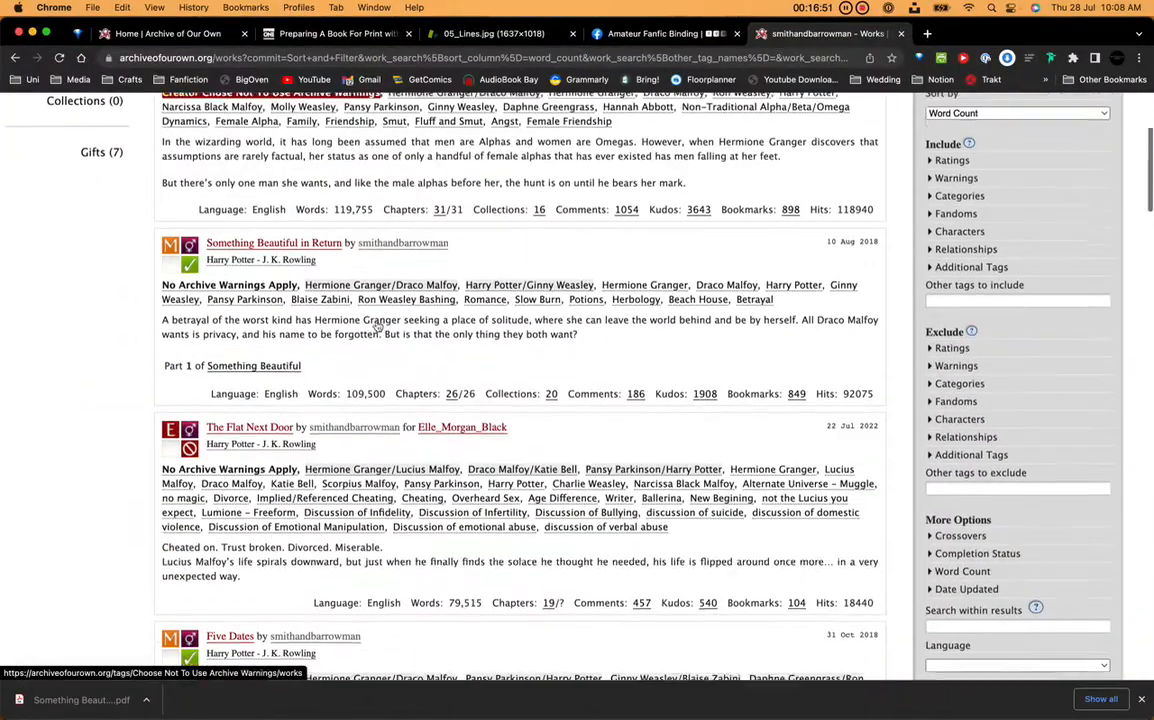
scroll(377, 320, down, 3)
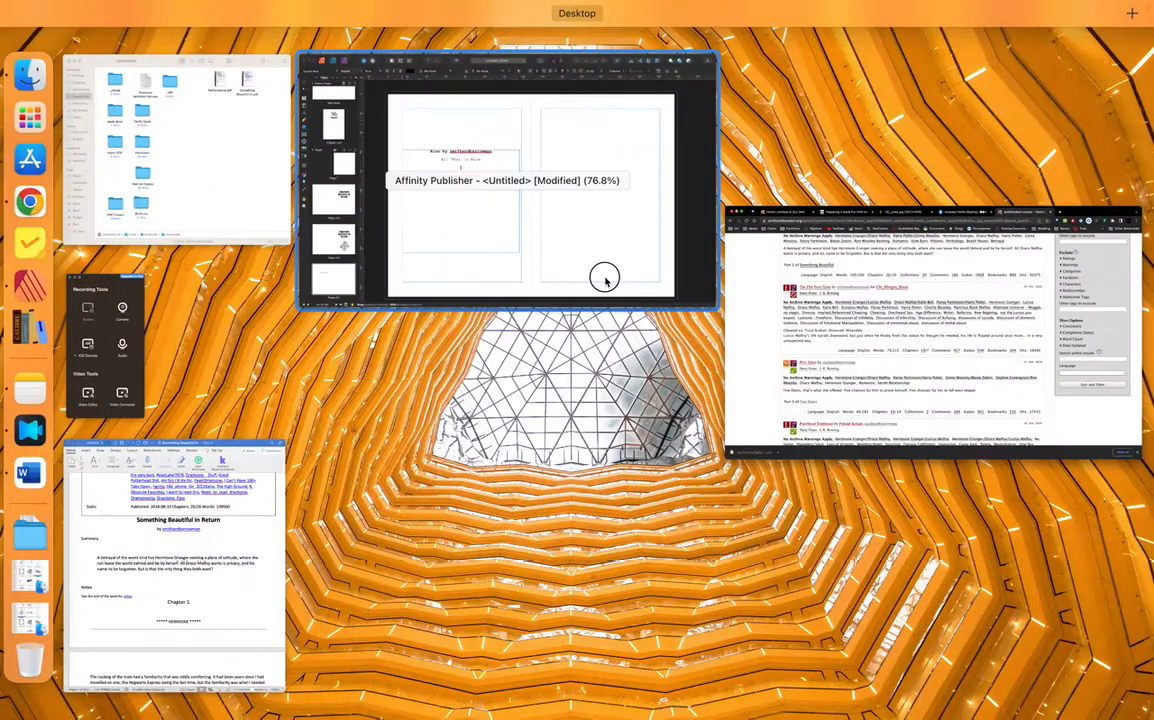
click(552, 296)
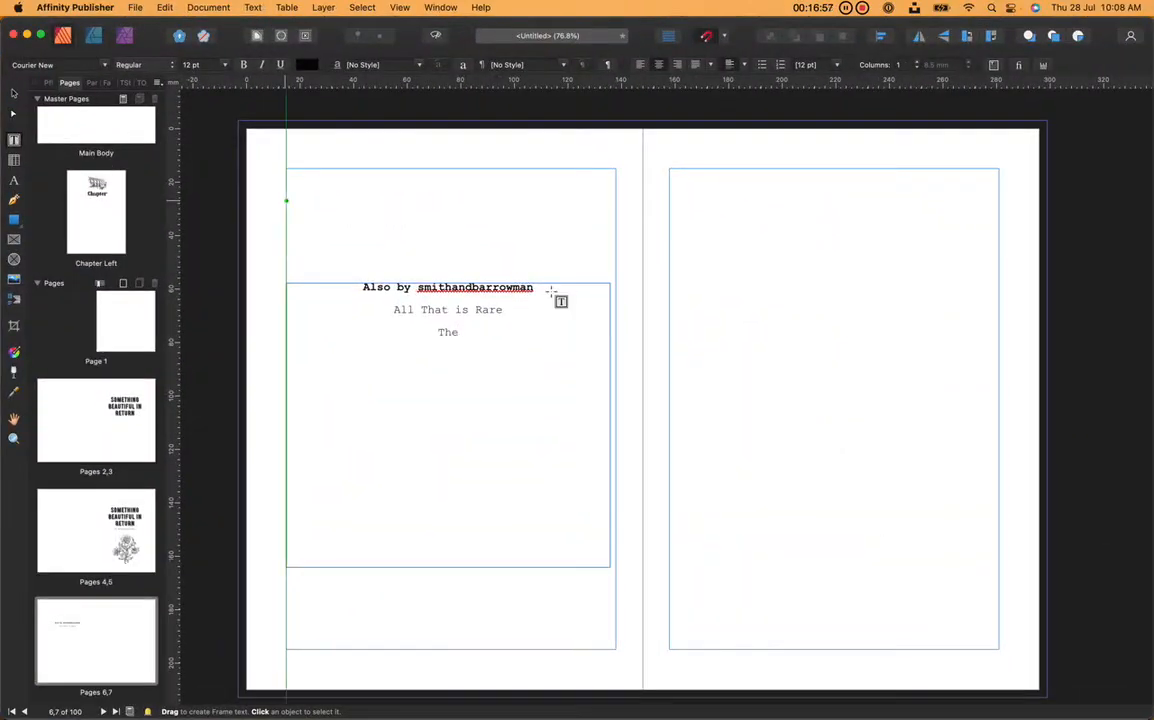
text(Flat Next Door)
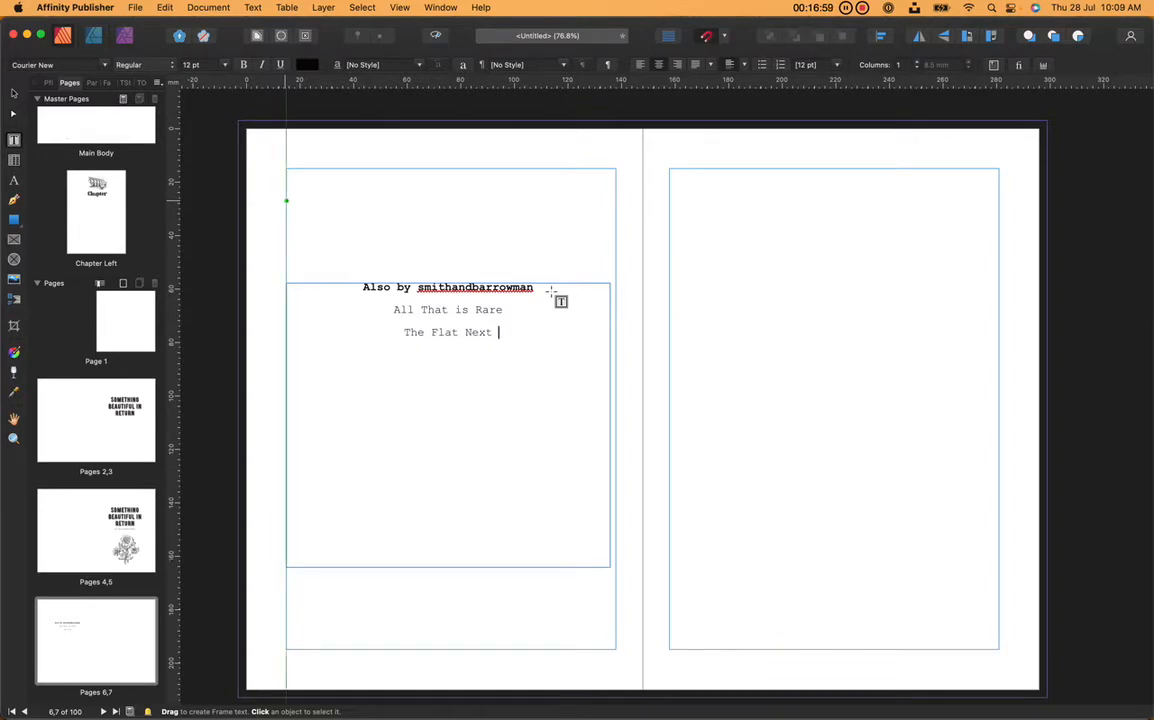
key(Return)
text(Fi)
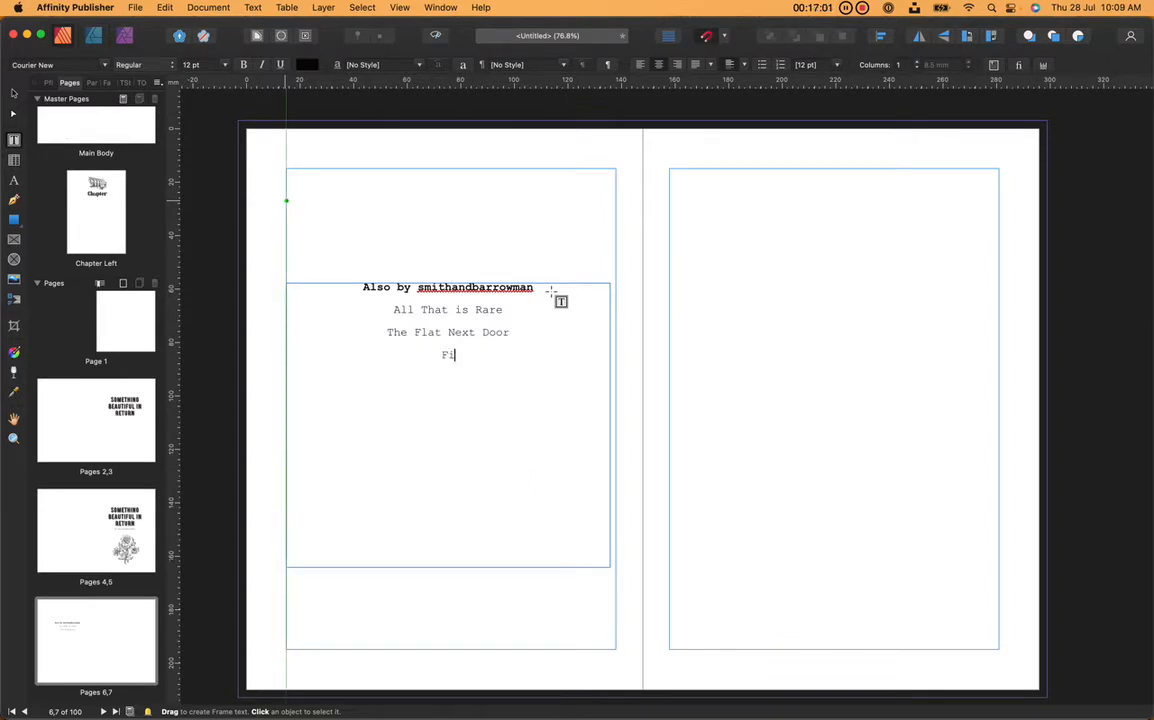
text(ve Dt)
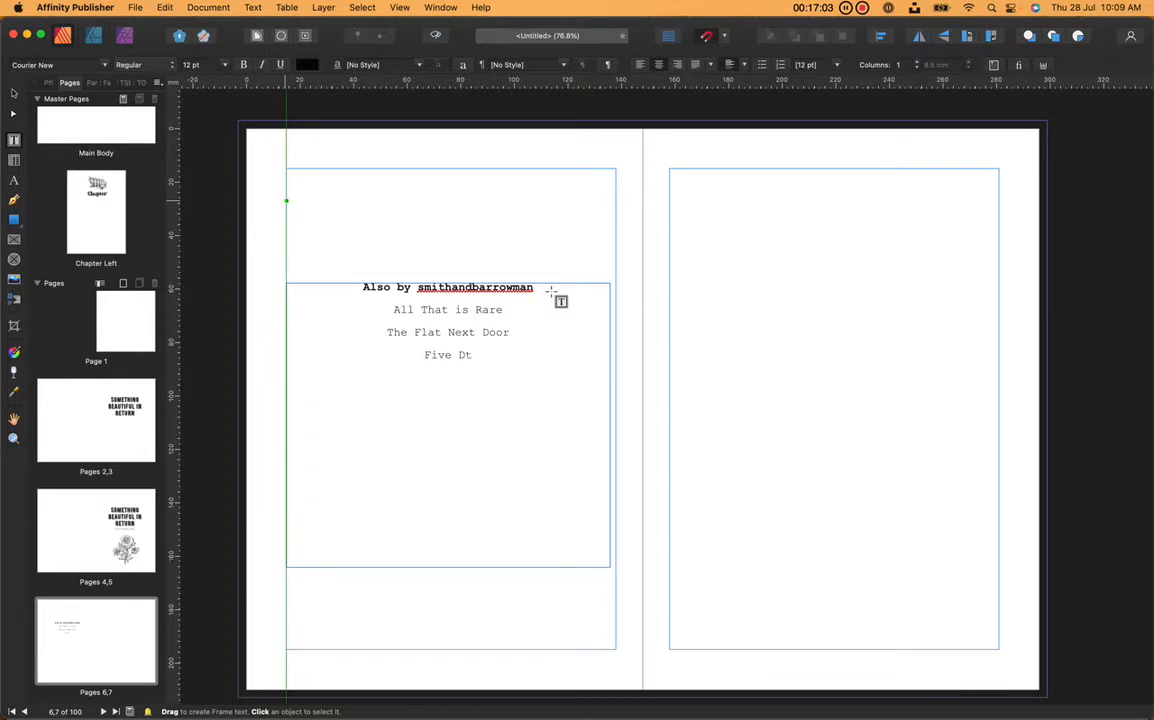
key(BackSpace)
text(ates)
key(Escape)
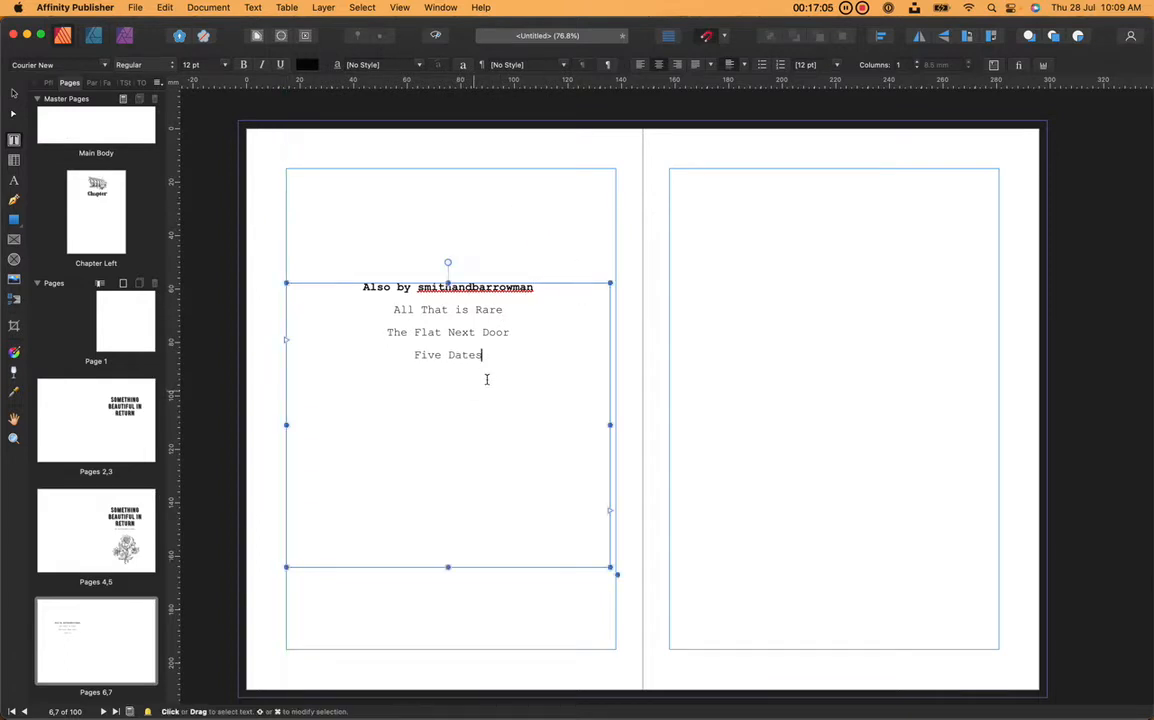
- Insert an empty line between the "Also by" heading and the titles, and set the heading's size to 15 pt
click(538, 290)
key(Return)
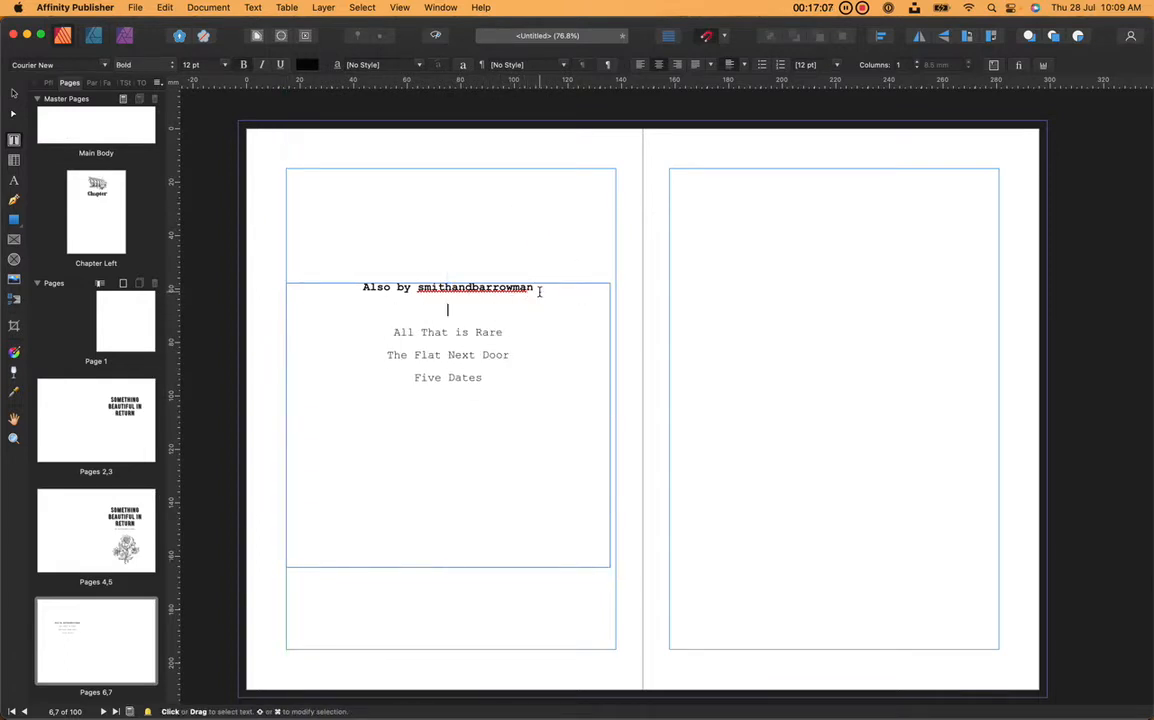
triple_click(430, 289)
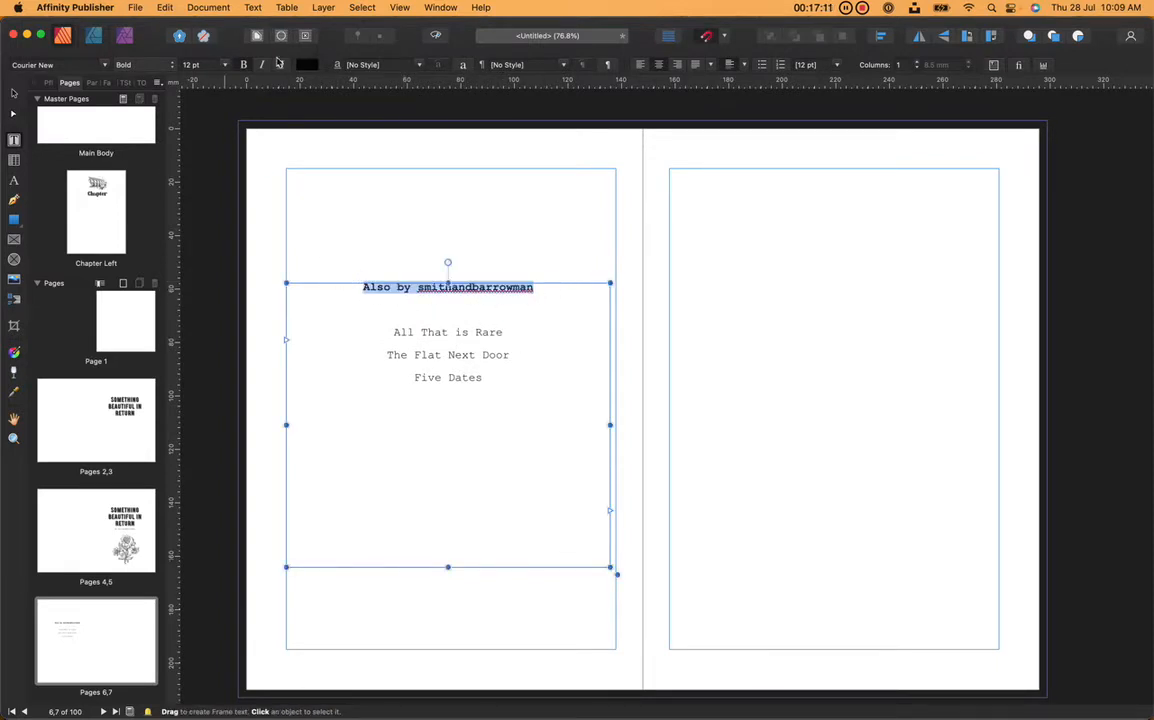
click(223, 65)
click(200, 218)
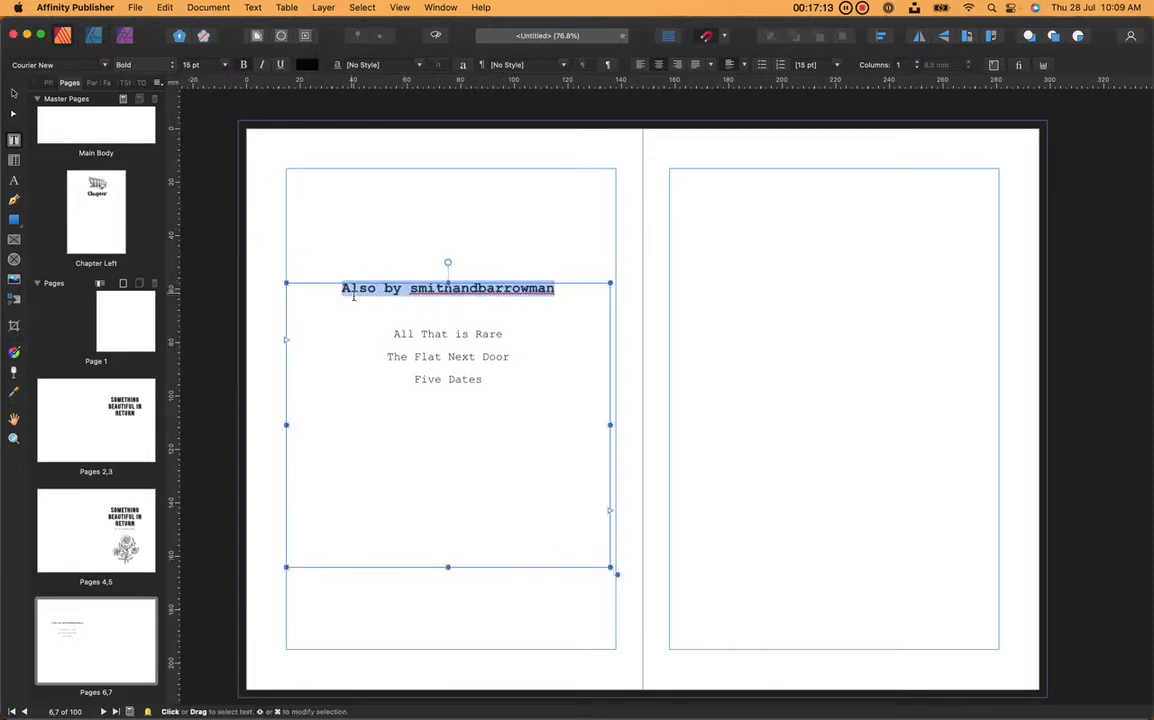
- Enter "Changing Series" in bold on the empty line between the "Also by" heading and the titles
click(434, 310)
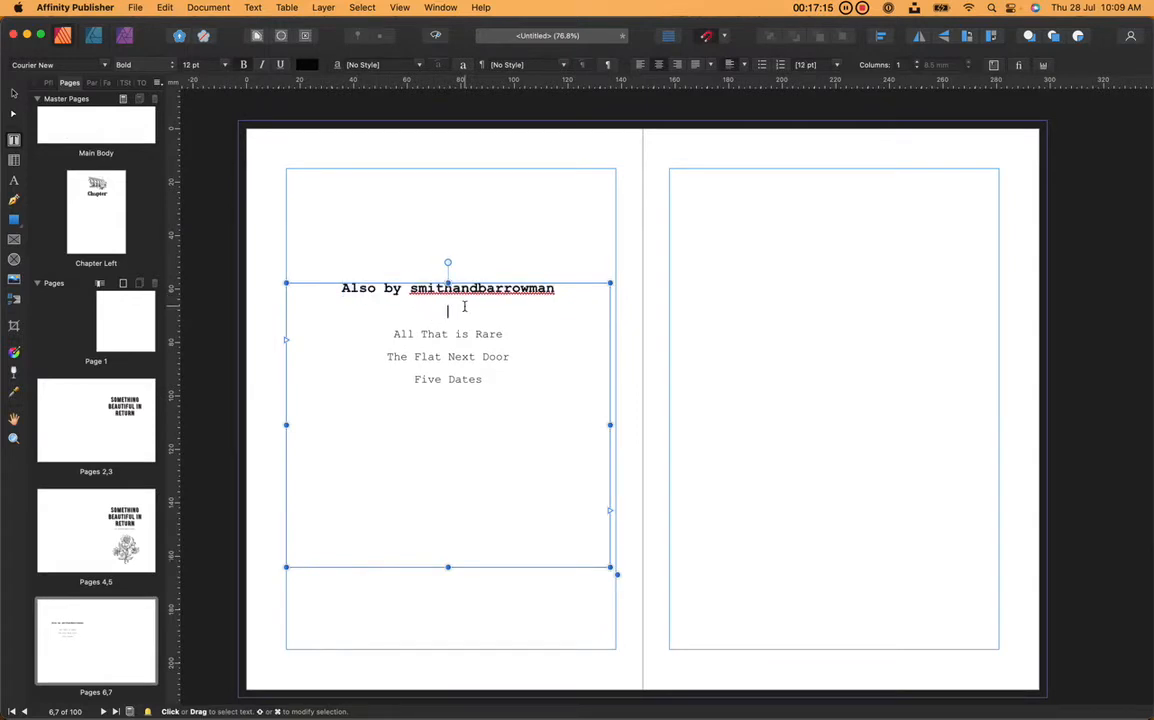
text(Chan)
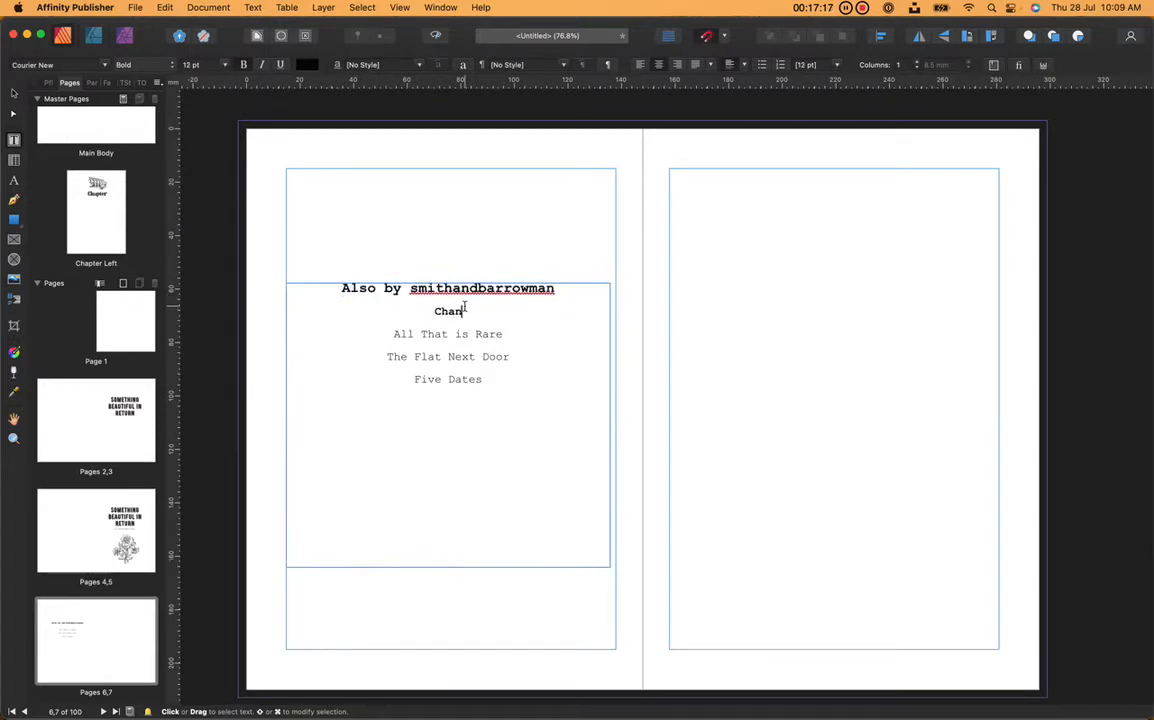
text(ging Series)
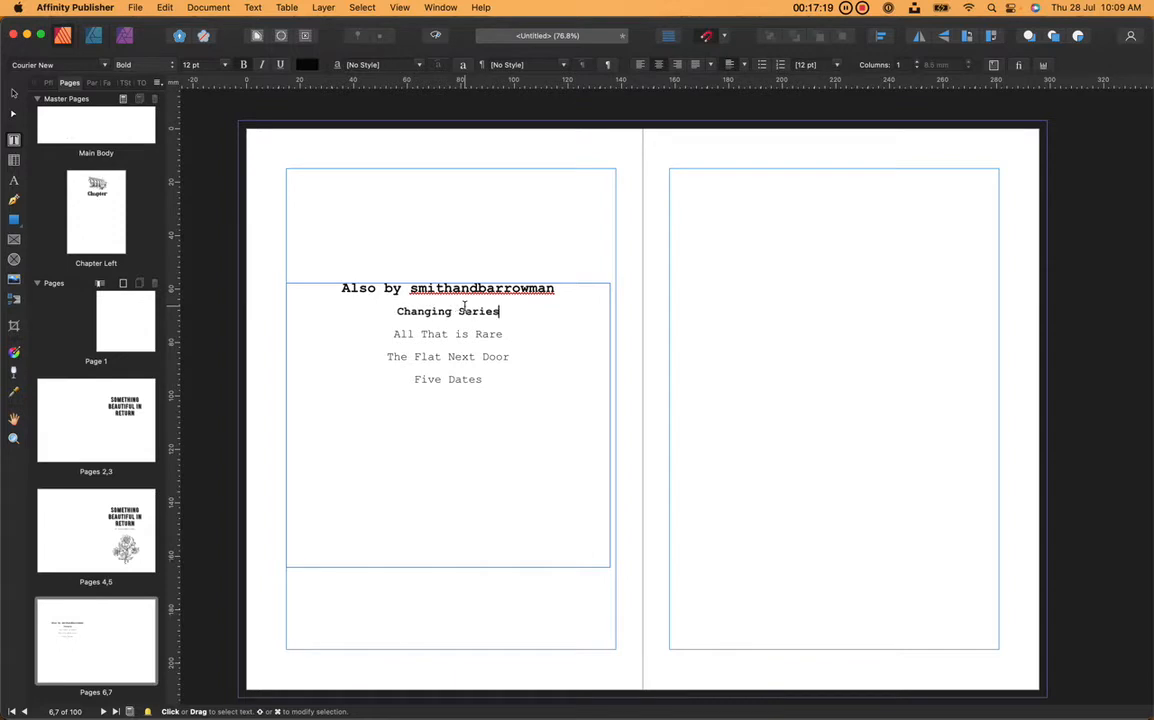
- Undo the "Changing Series" entry and the heading's size change, and remove the empty line beneath the "Also by" heading
key(Escape)
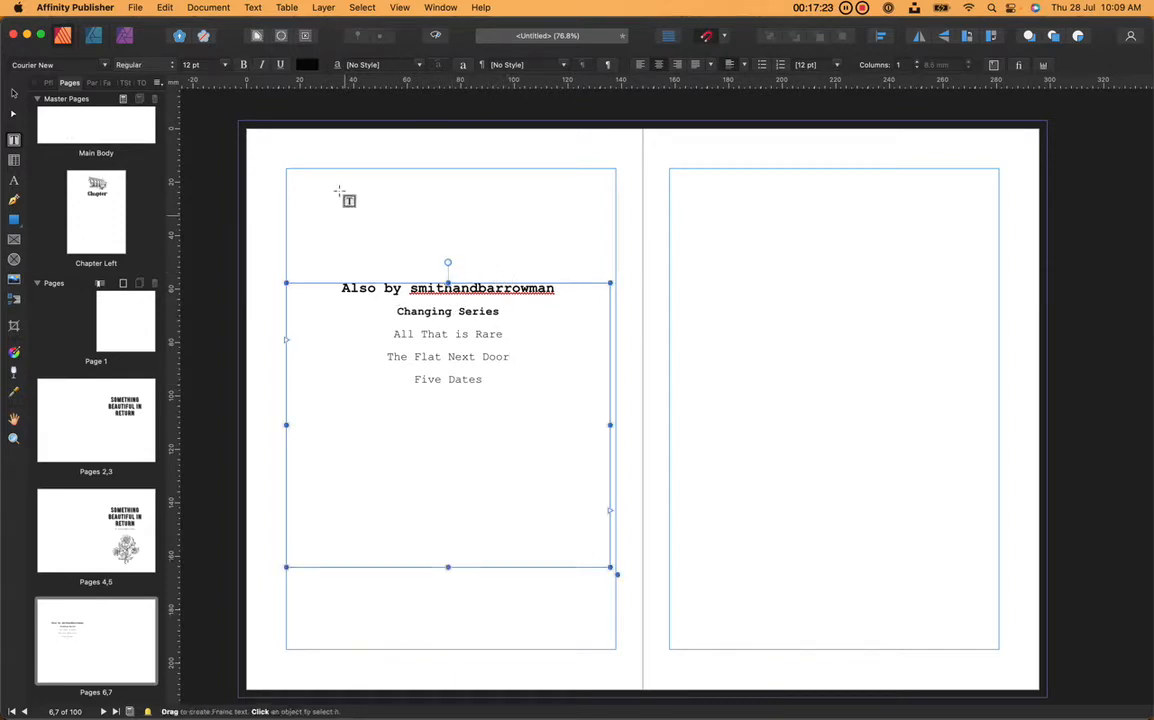
key(super+z)
key(super+z)
key(super+z)
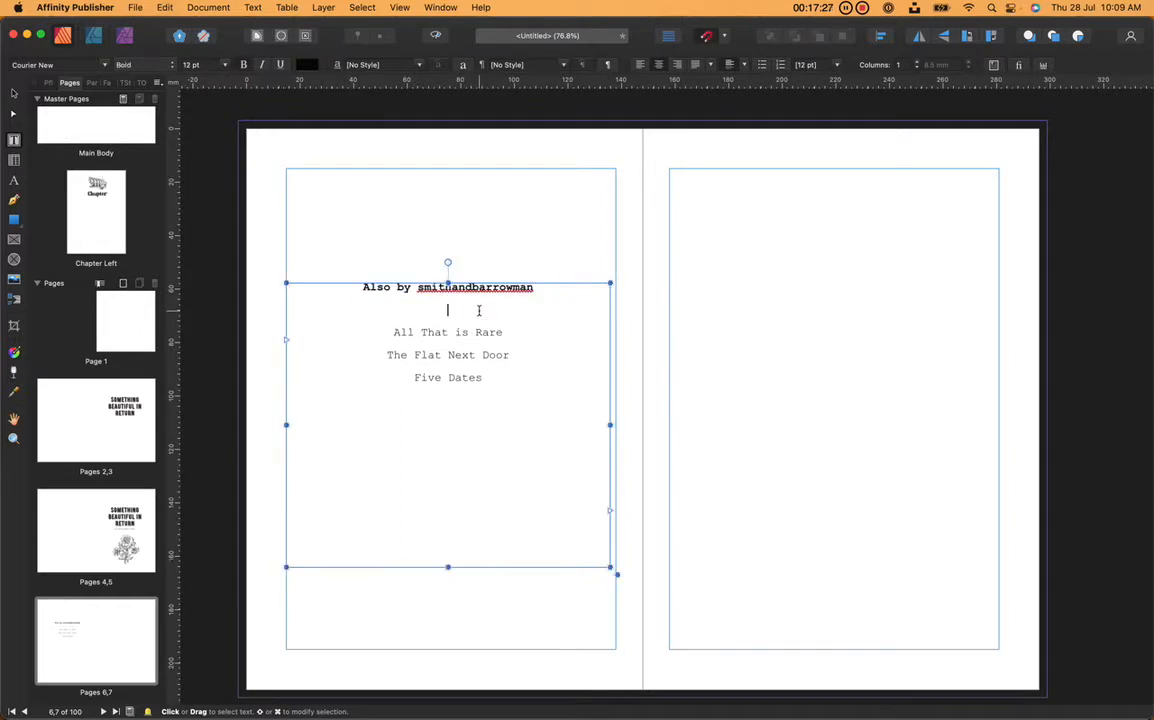
key(BackSpace)
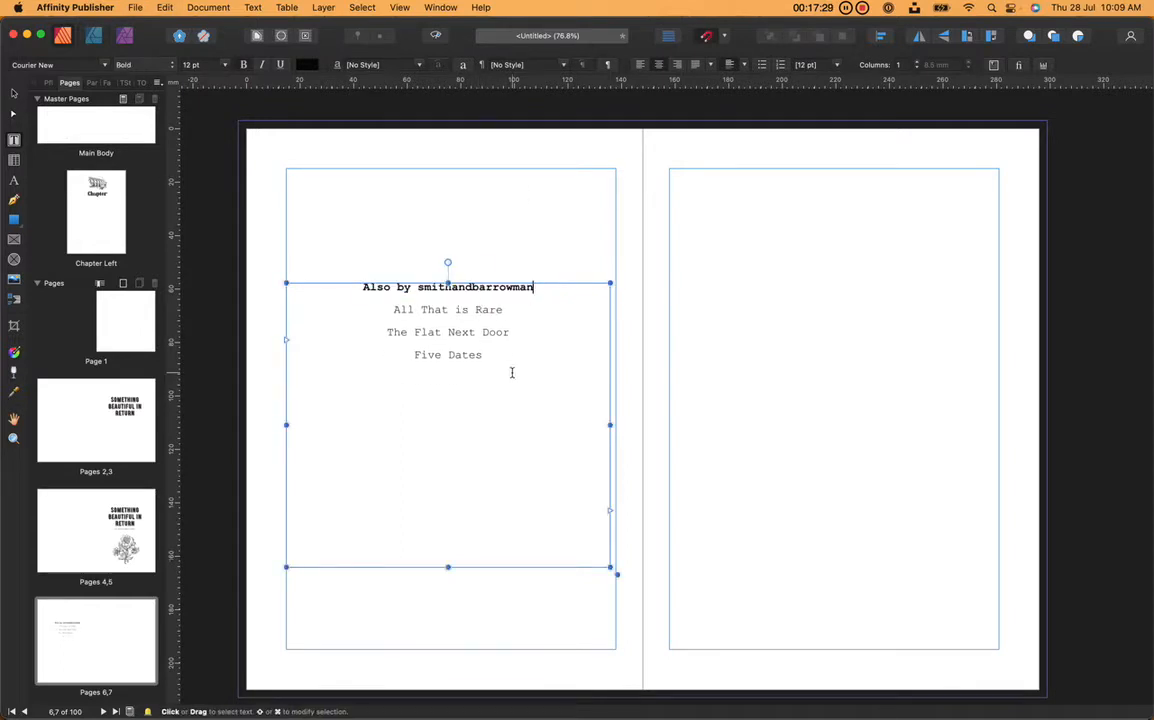
- Consult the author's works list in Chrome and add "Pureblood Traditions" on a new line after "Five Dates" in Affinity Publisher
click(511, 374)
key(ctrl+Up)
click(613, 199)
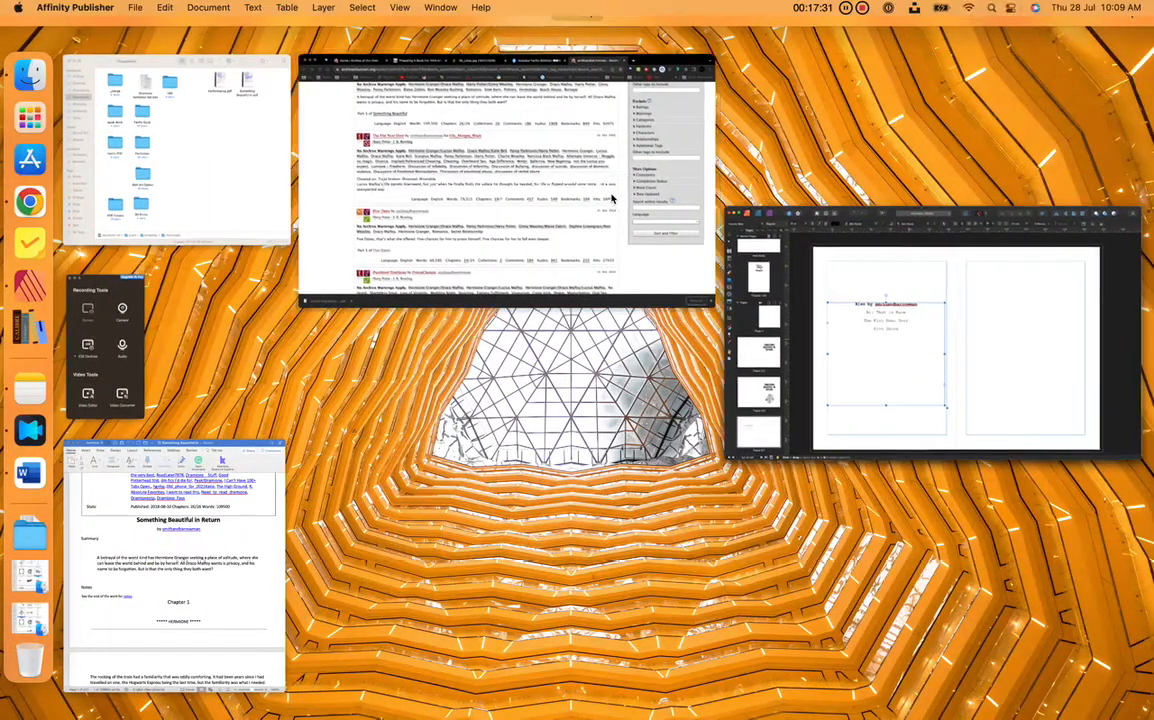
scroll(438, 388, down, 3)
scroll(438, 388, down, 3)
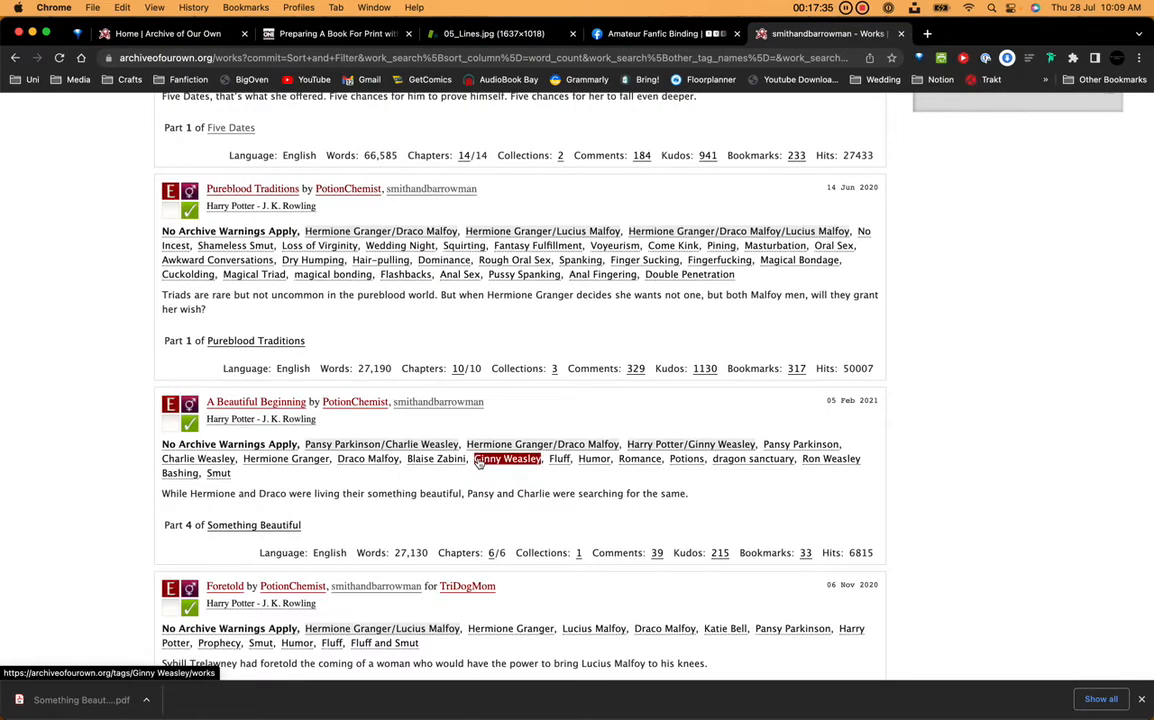
key(ctrl+Up)
click(631, 211)
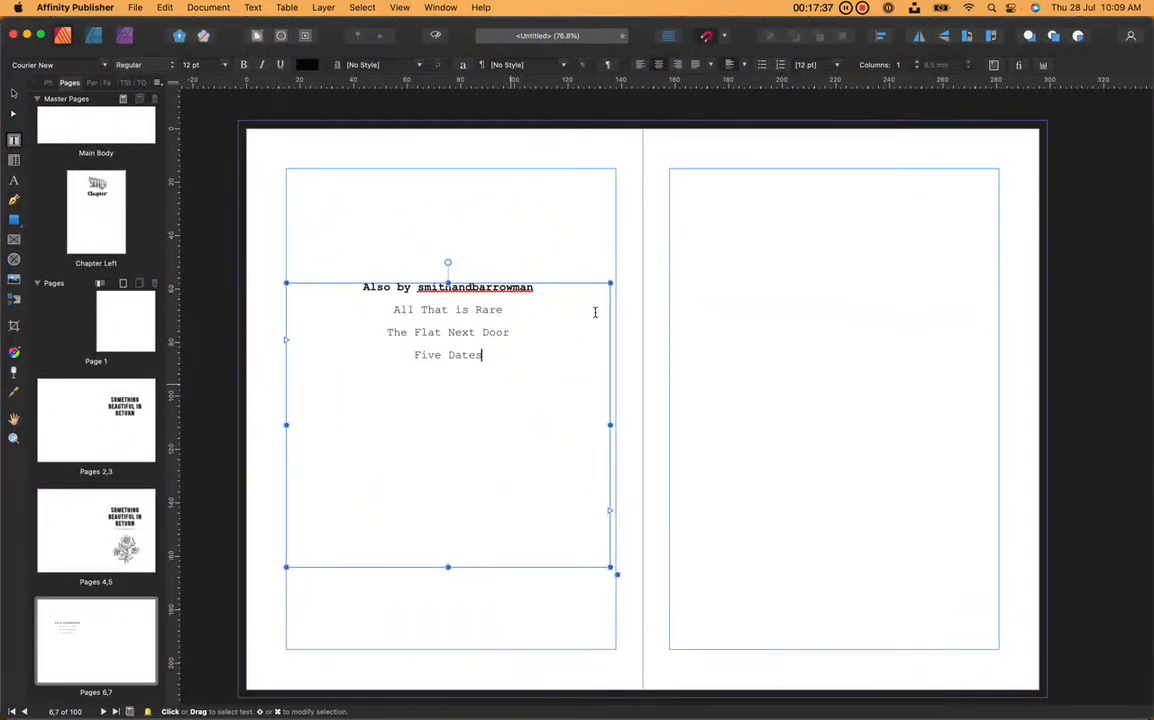
key(Return)
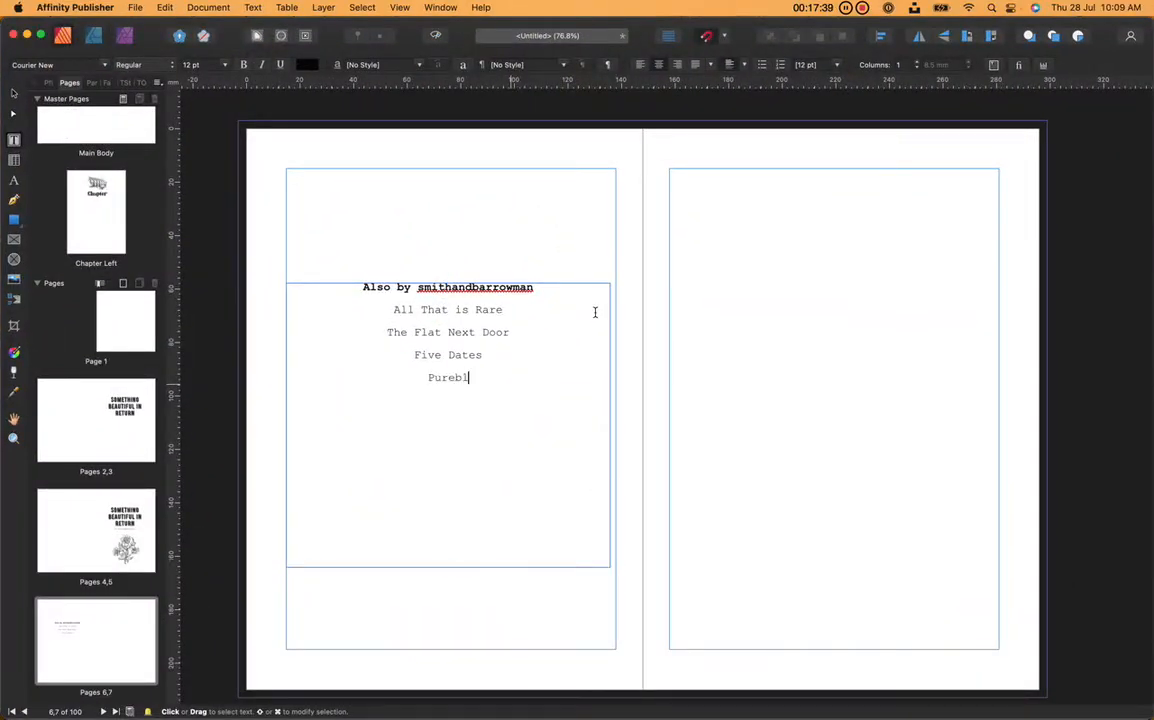
text(Pureblood Tradi)
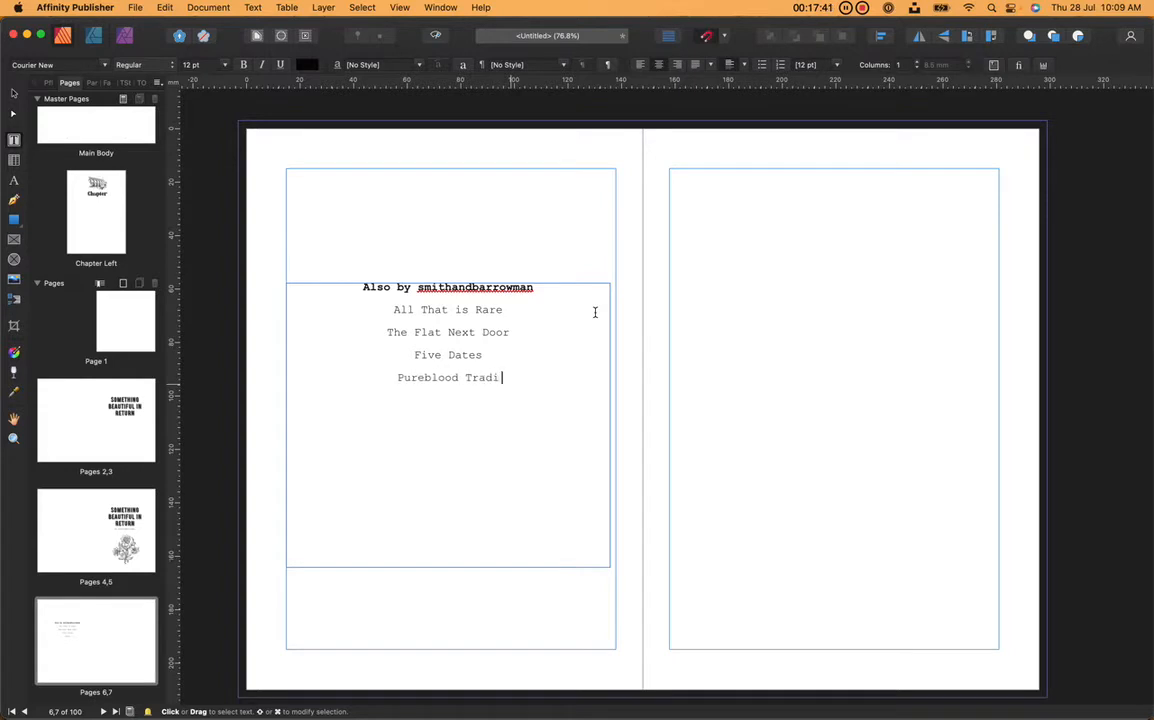
text(tions)
- Check the works list in Chrome again and add "A Beautiful Beginning" as the last title in Affinity Publisher, correcting its spelling
key(Return)
key(ctrl+Up)
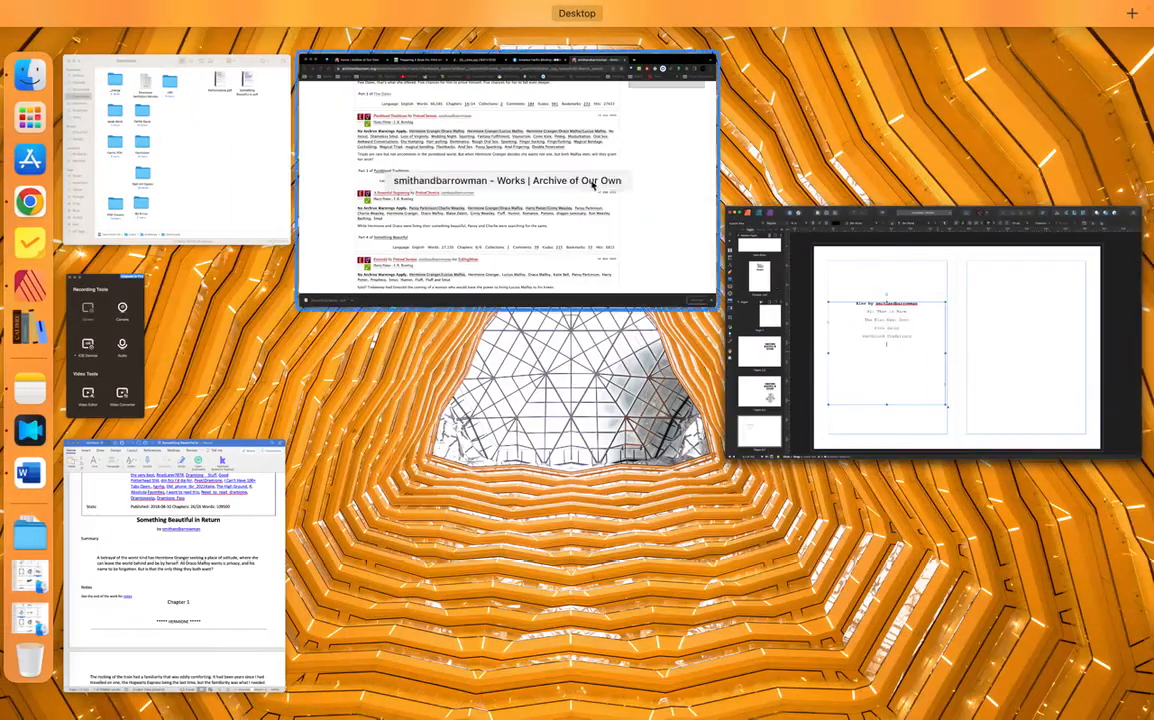
click(592, 185)
key(ctrl+Up)
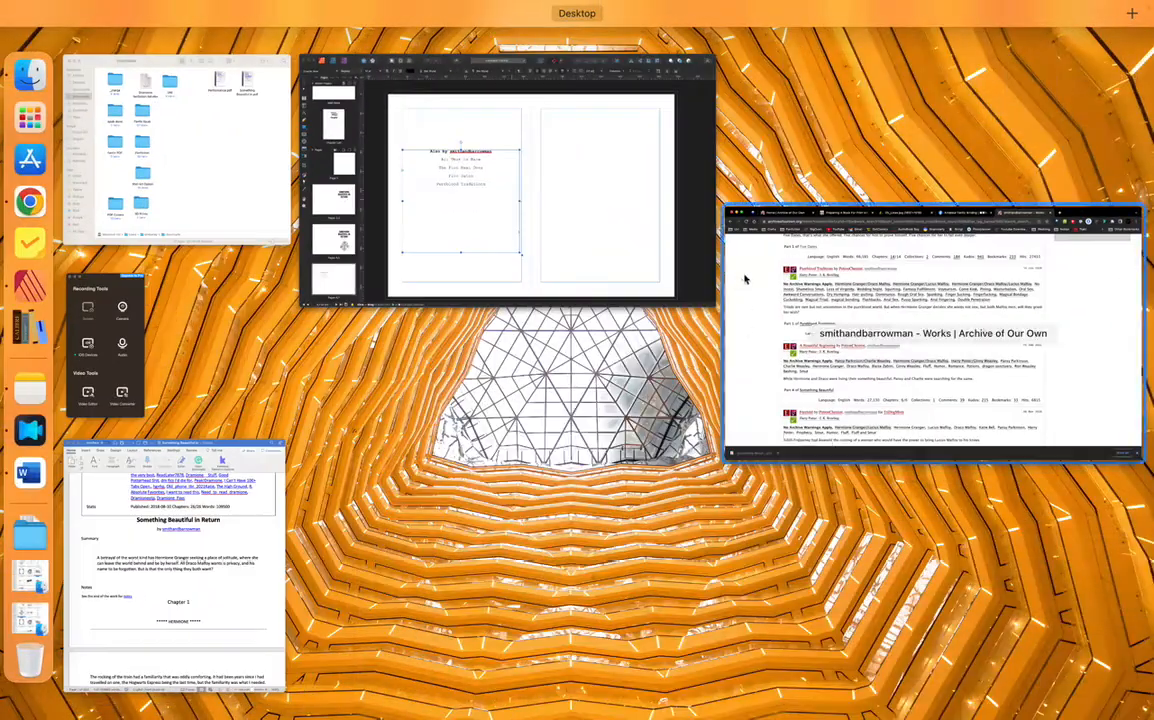
click(690, 285)
text(A Beautif)
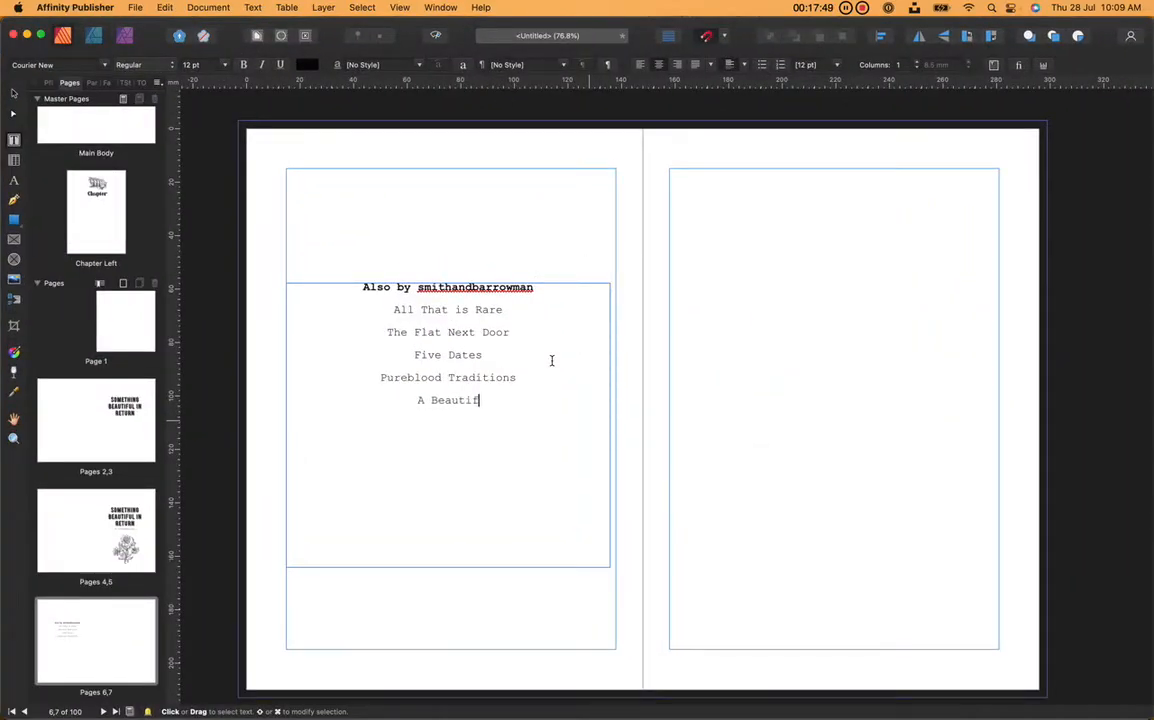
text(ul Begginning)
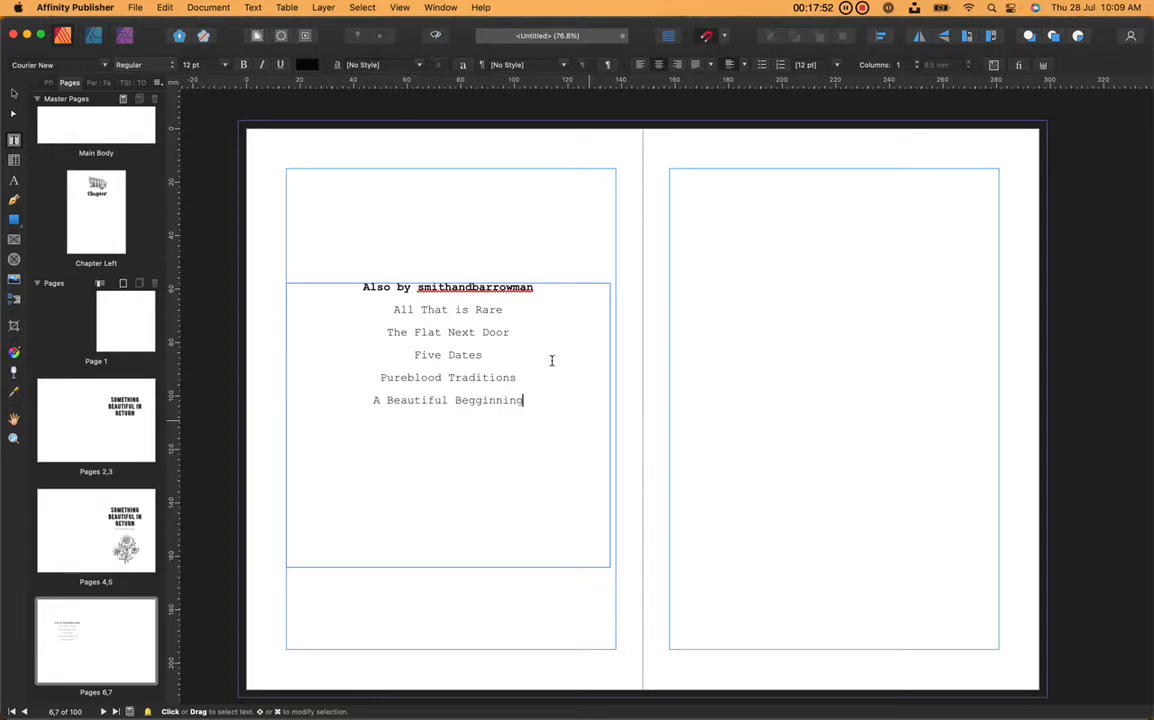
click(501, 404)
double_click(490, 400)
right_click(485, 400)
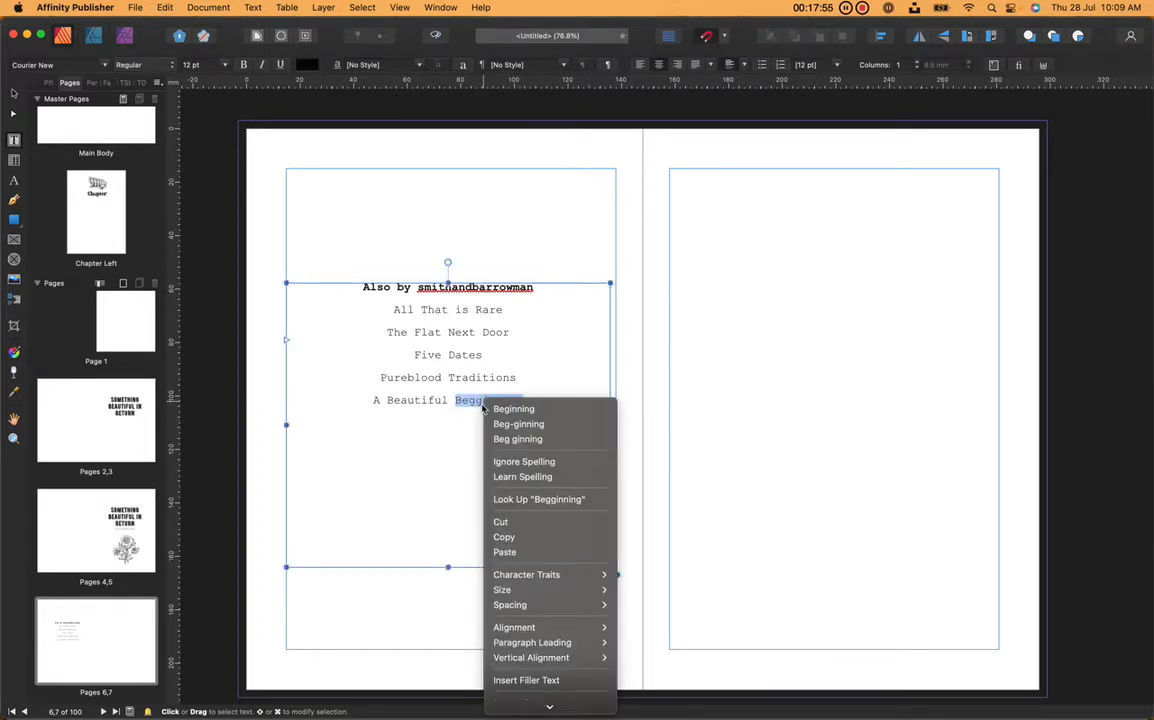
click(512, 408)
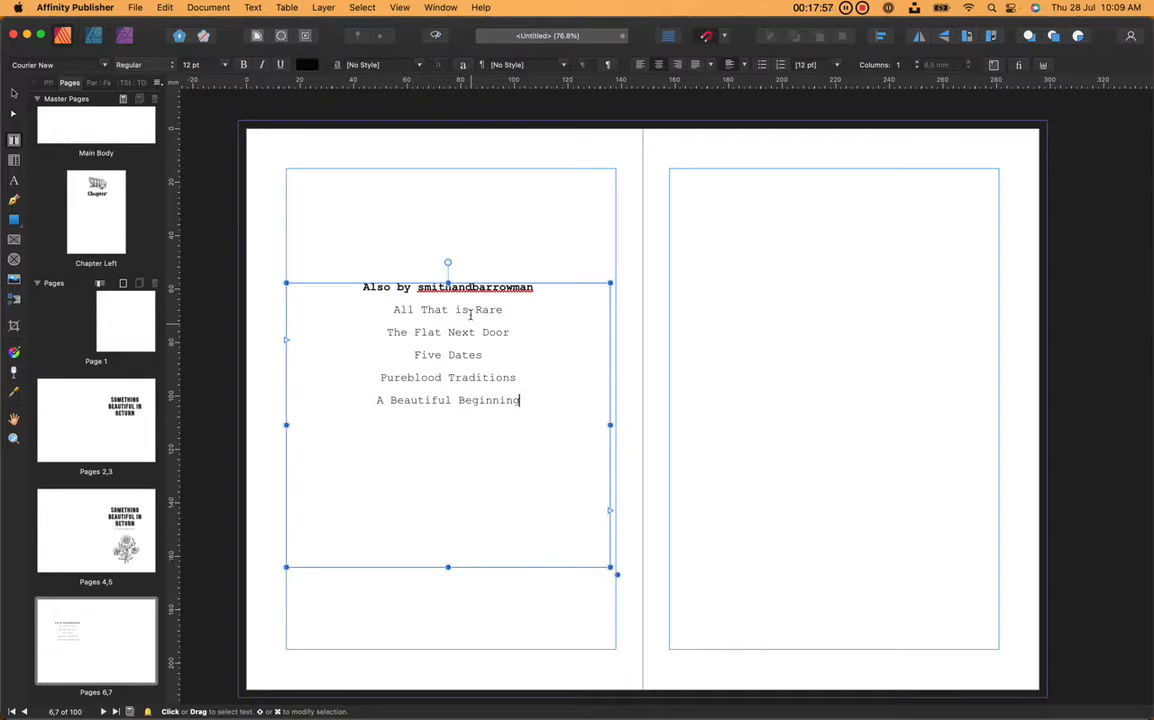
- Shorten the "Also by" text frame from its upper edge and move it so that it starts about 94 mm down page 6
drag(447, 284, 434, 409)
click(469, 359)
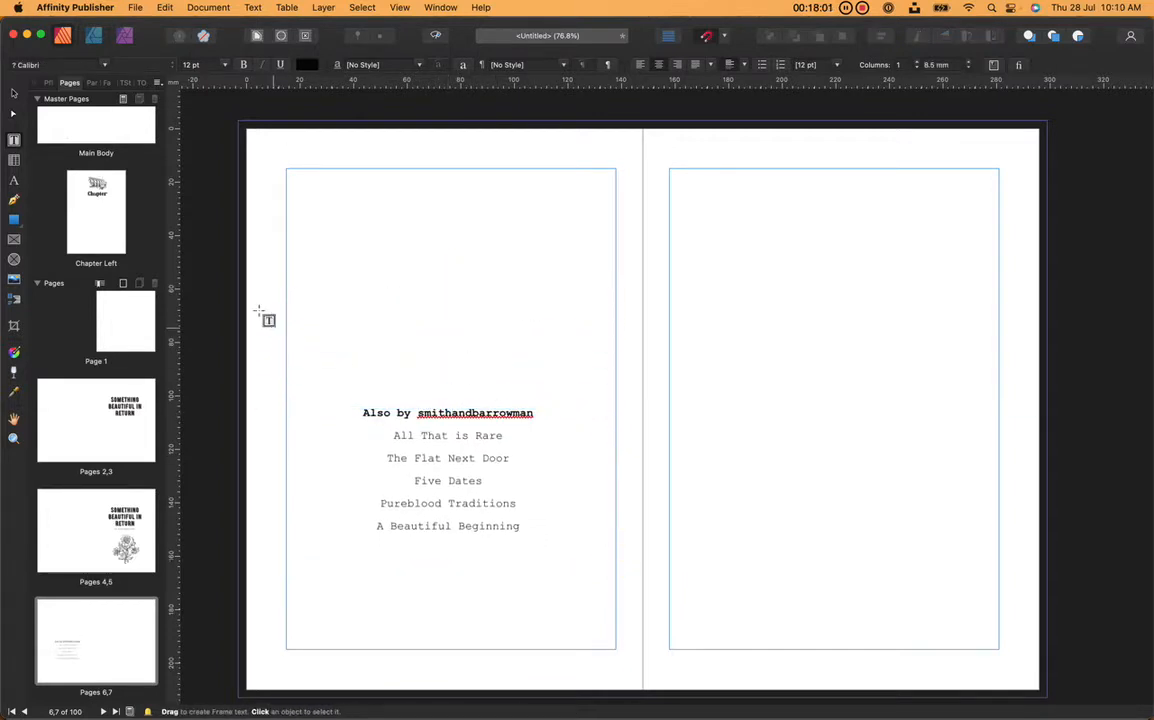
click(15, 93)
click(500, 437)
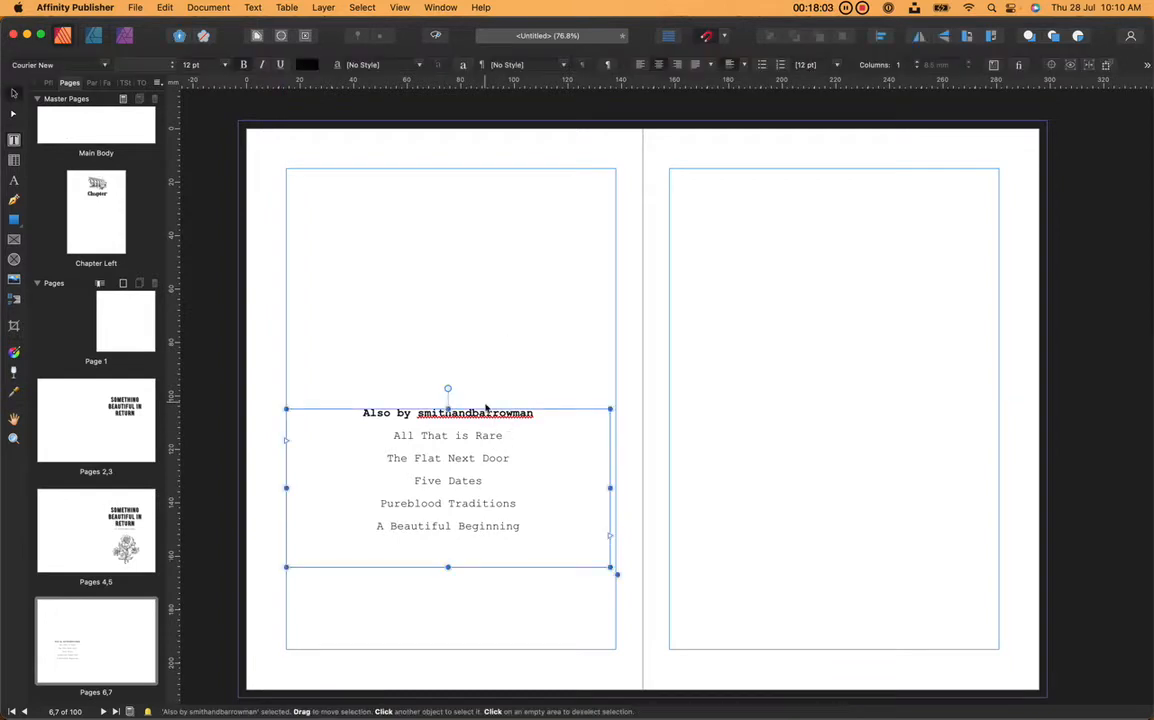
drag(485, 437, 488, 408)
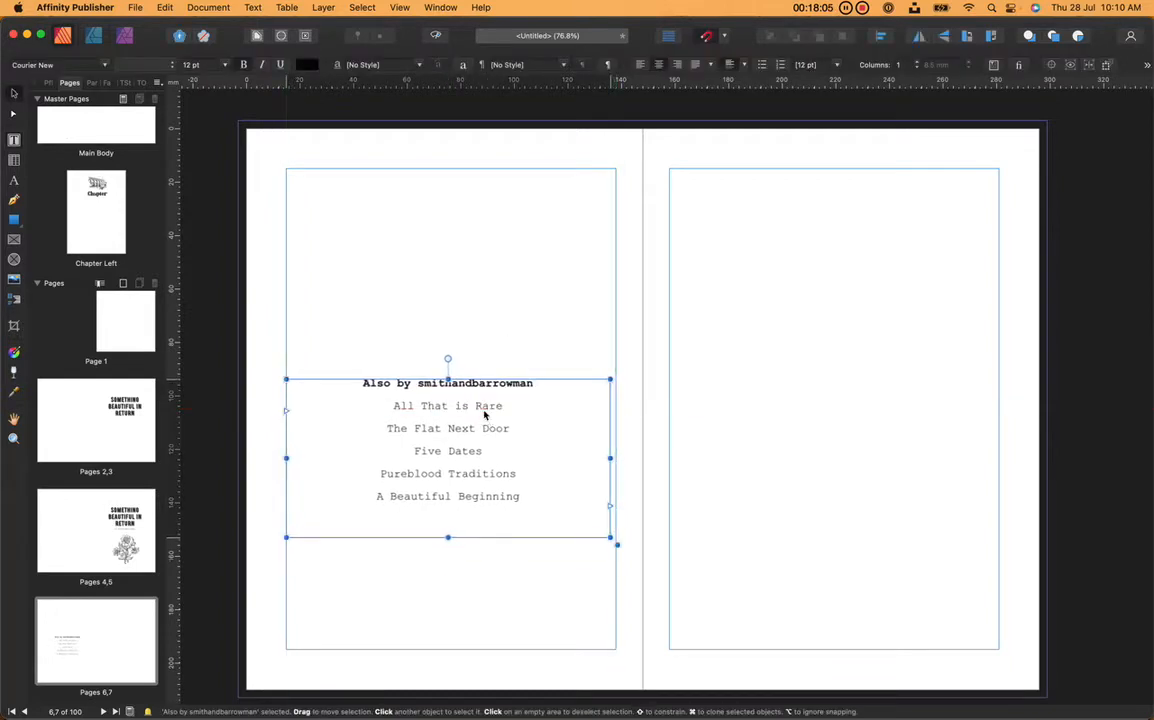
- Widen the "Also by" text frame to reach the inner margin of page 6 and deselect it
drag(610, 457, 617, 457)
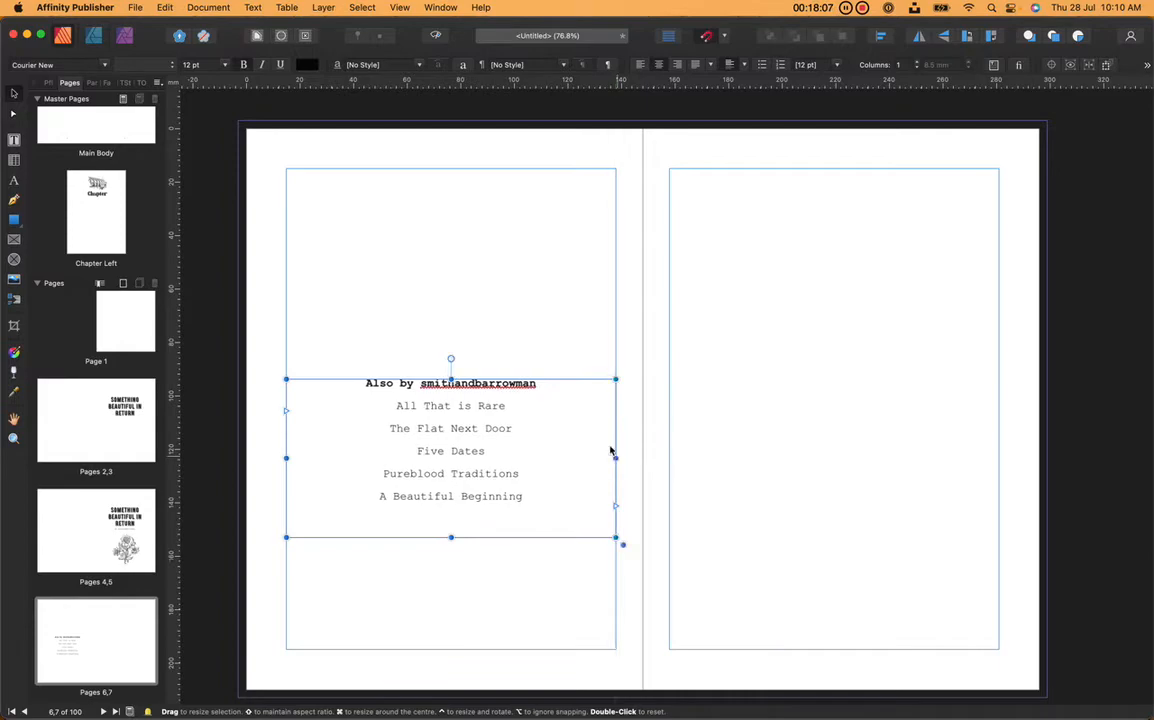
click(516, 296)
- Open the Embellishments image folder in Finder over the Affinity Publisher document
key(ctrl+Up)
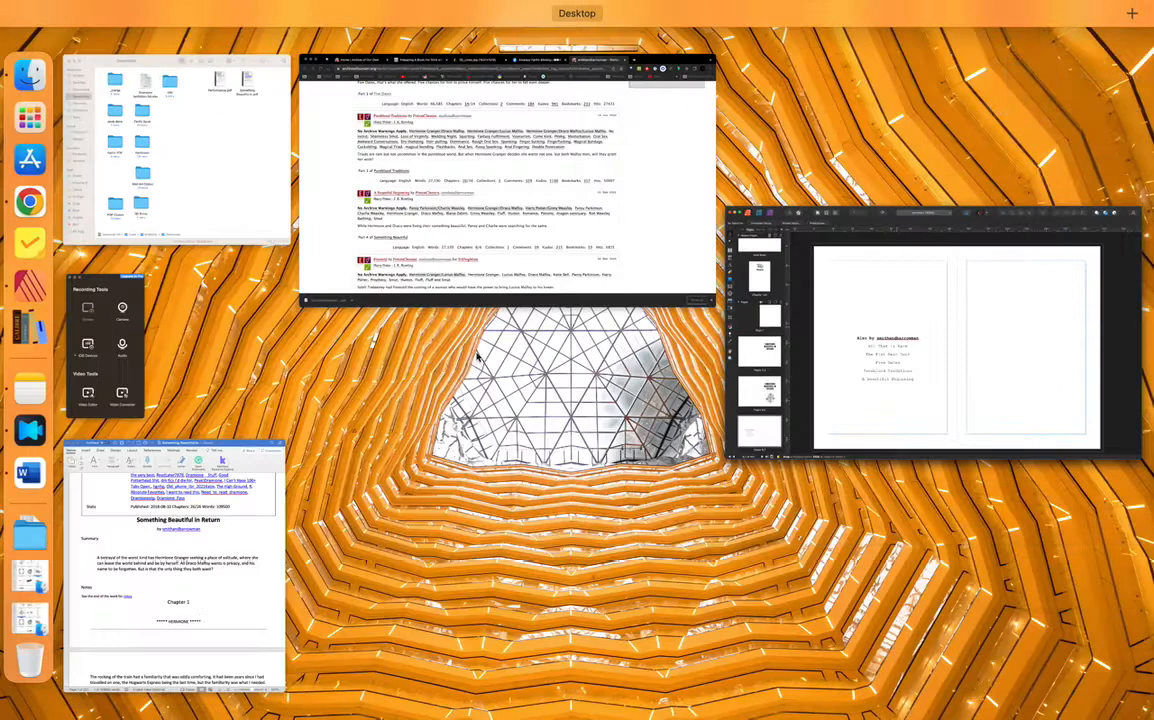
click(835, 343)
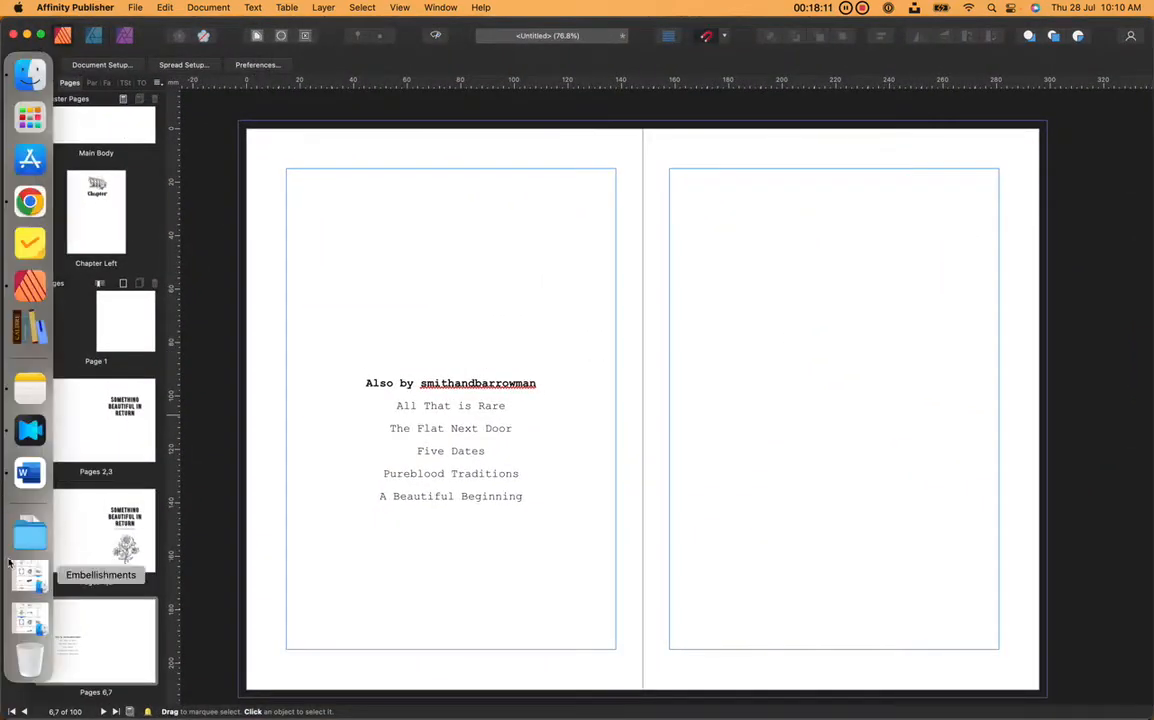
click(31, 614)
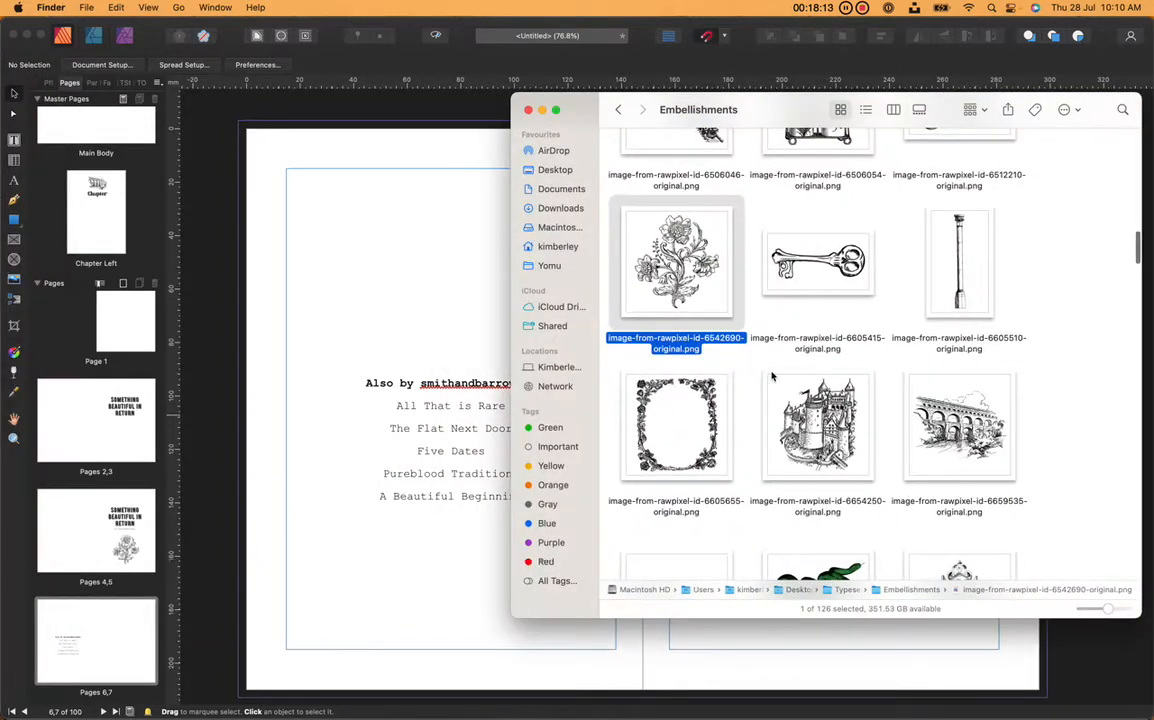
- Place the train illustration image-from-rawpixel-id-6506046-original.png from the Embellishments folder onto the pages 6–7 spread
scroll(771, 376, up, 5)
scroll(771, 376, down, 4)
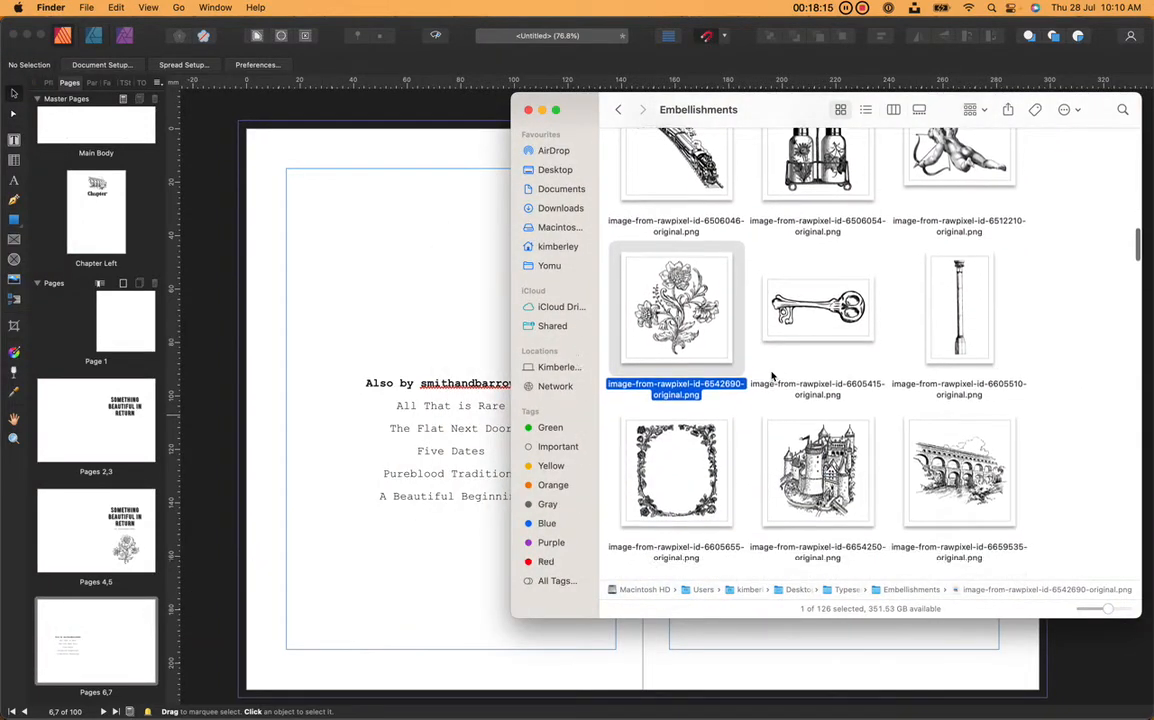
scroll(771, 376, up, 3)
click(638, 190)
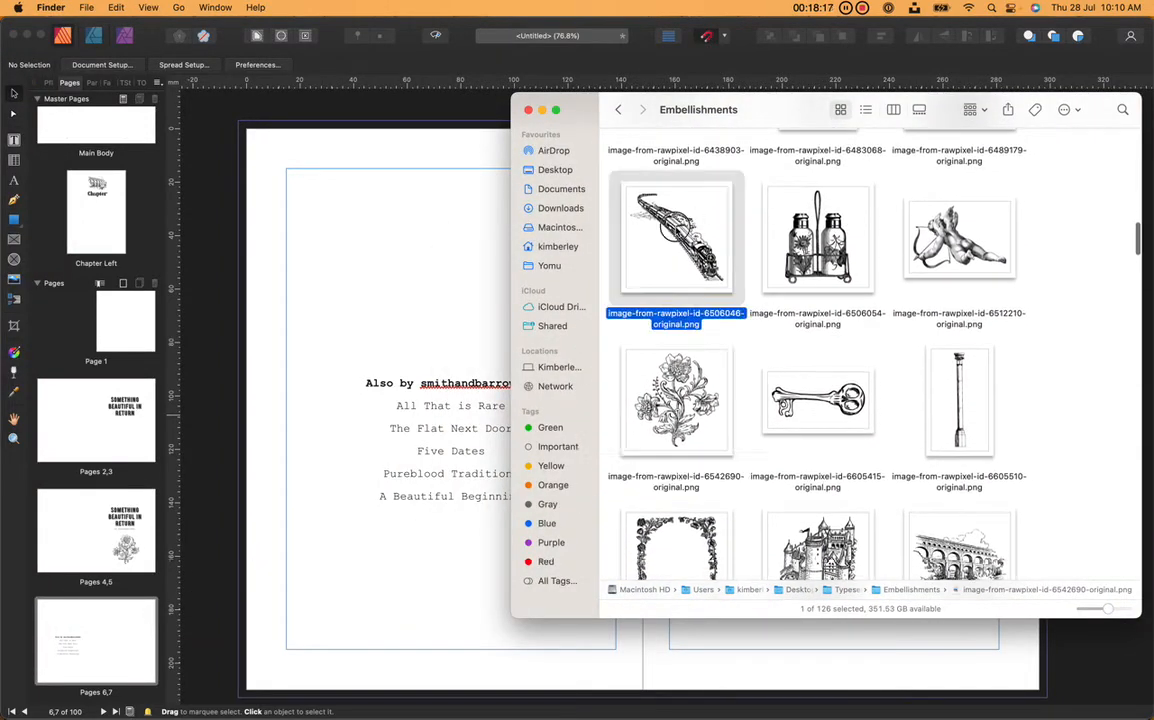
drag(676, 238, 453, 234)
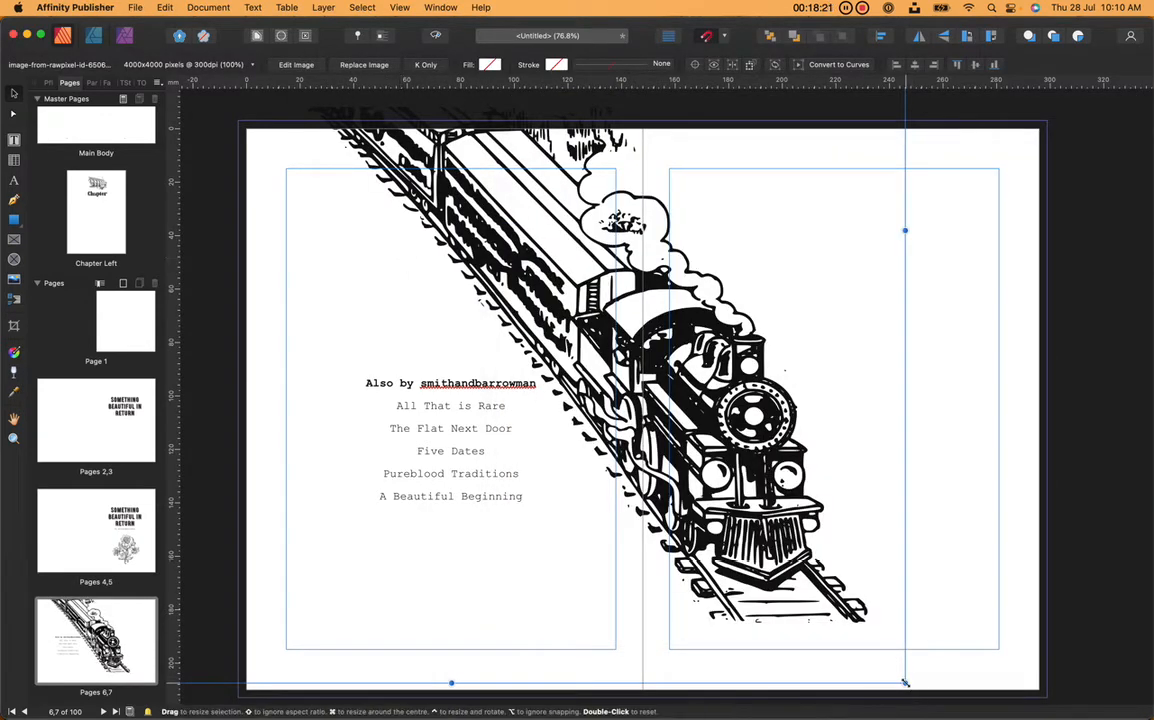
- Scale the train illustration down to about 29% and move it within page 6's upper margins
drag(905, 683, 666, 282)
drag(468, 191, 609, 353)
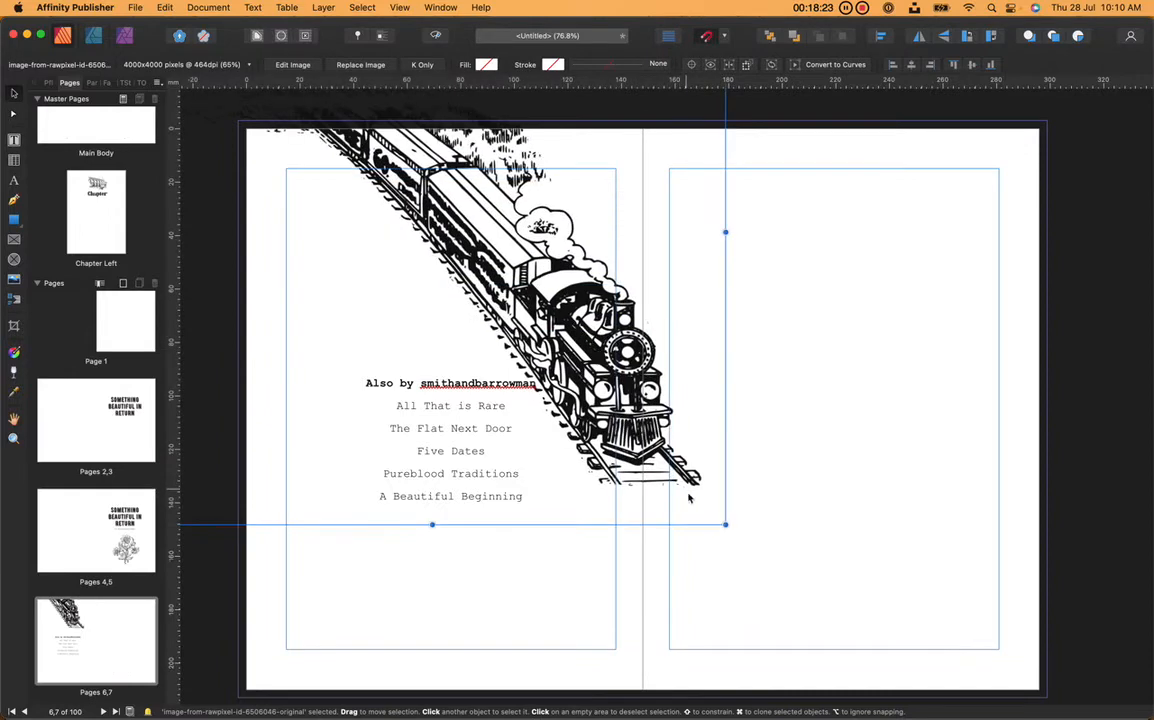
drag(725, 524, 534, 367)
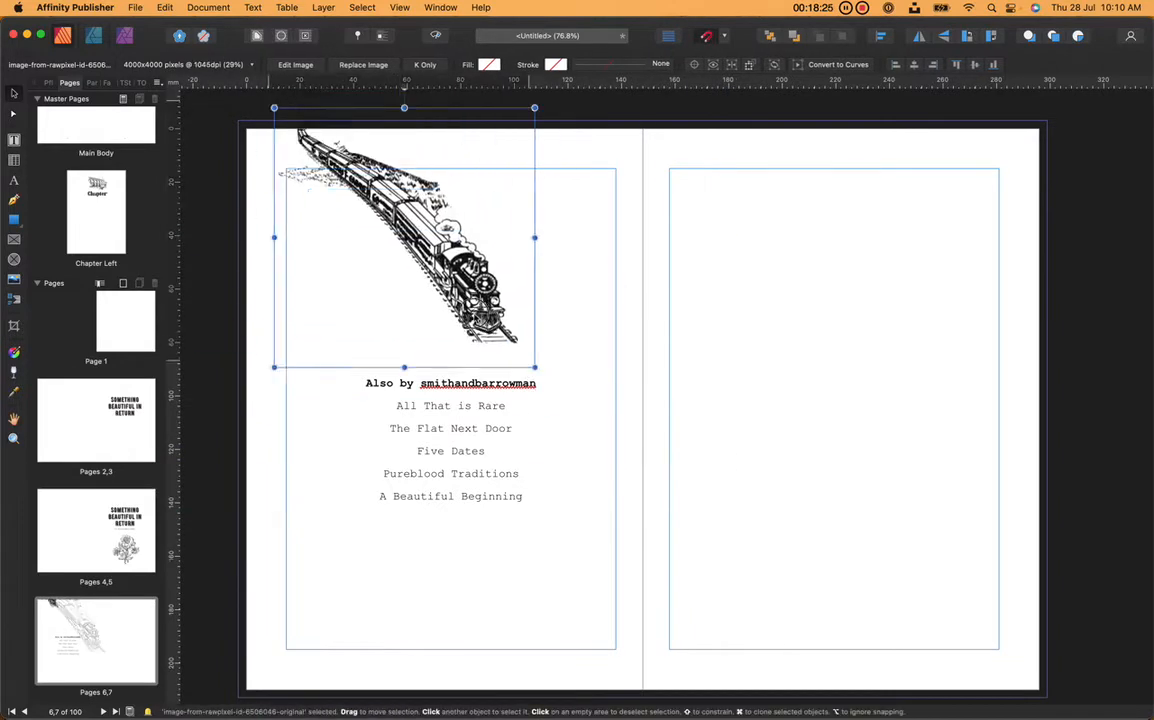
drag(426, 282, 466, 322)
click(608, 554)
- Move the "Also by" book list to the lower part of page 6 and bring the train illustration down just above it
click(483, 488)
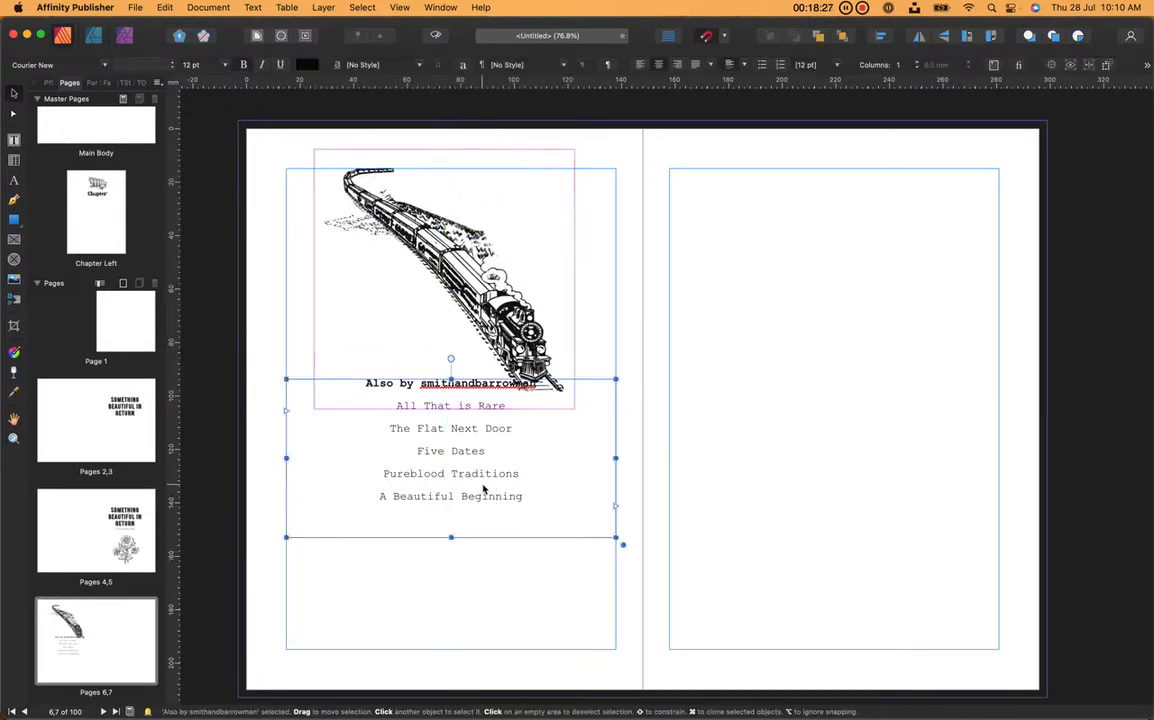
drag(483, 488, 480, 578)
click(539, 294)
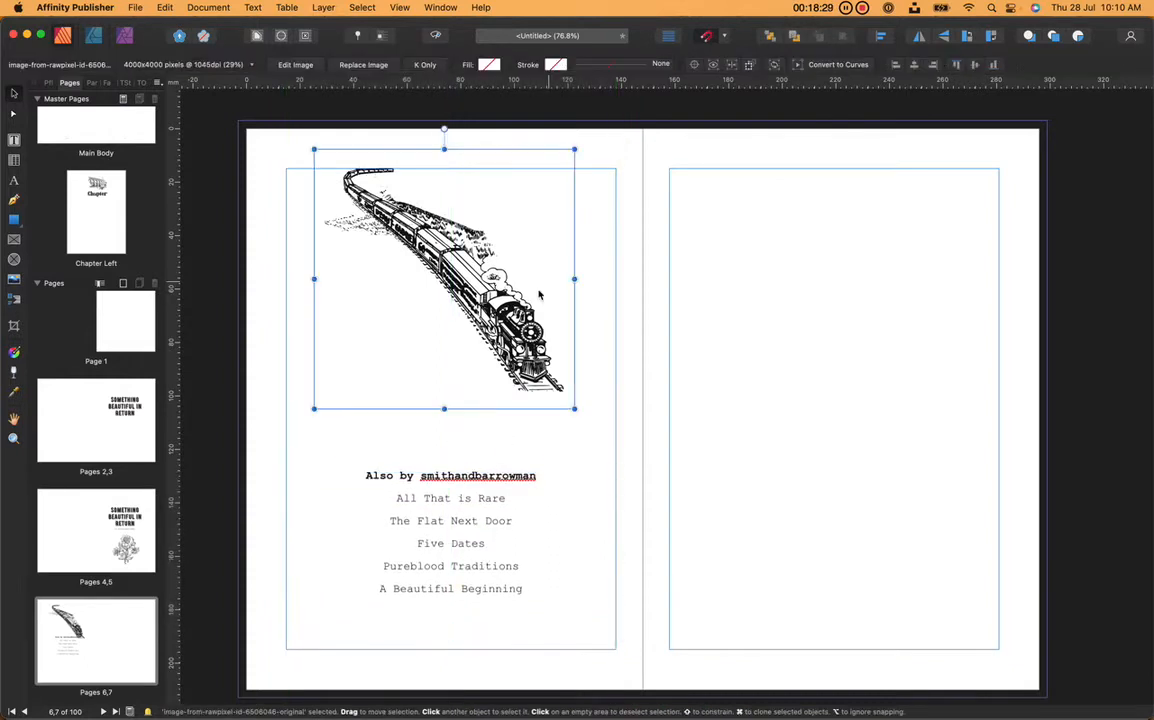
drag(539, 294, 539, 342)
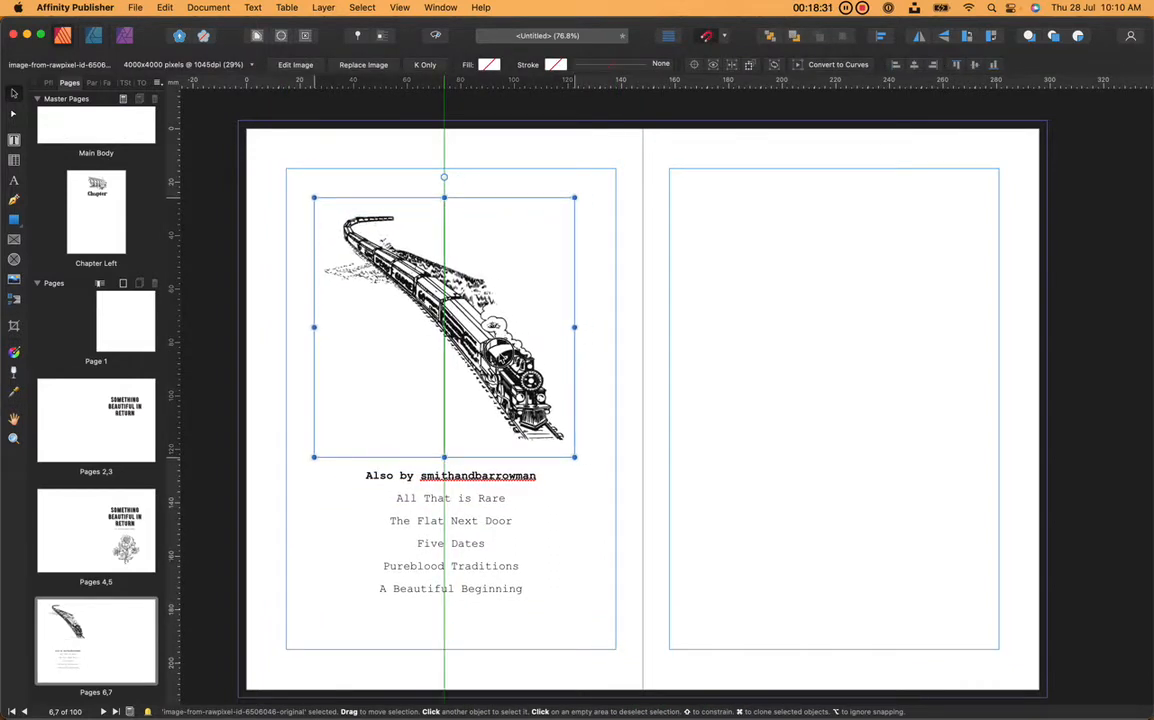
click(663, 399)
- Preview pages 6–7 without guides and review them against the preceding title page spread
click(434, 37)
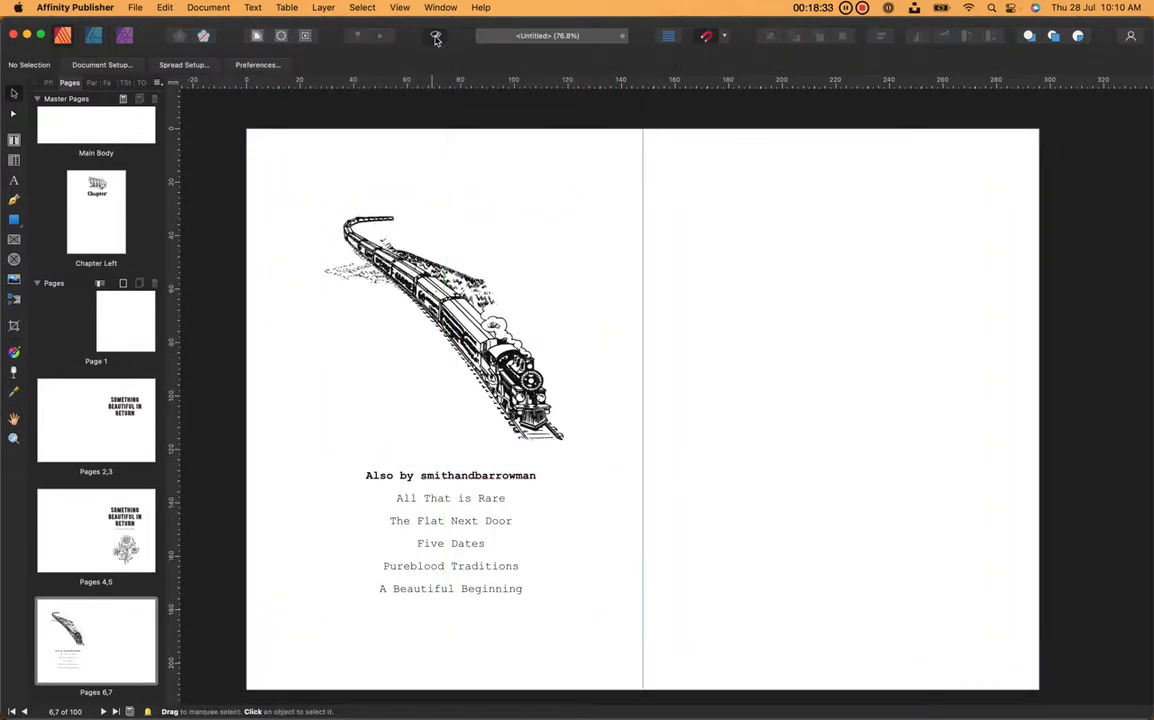
click(436, 38)
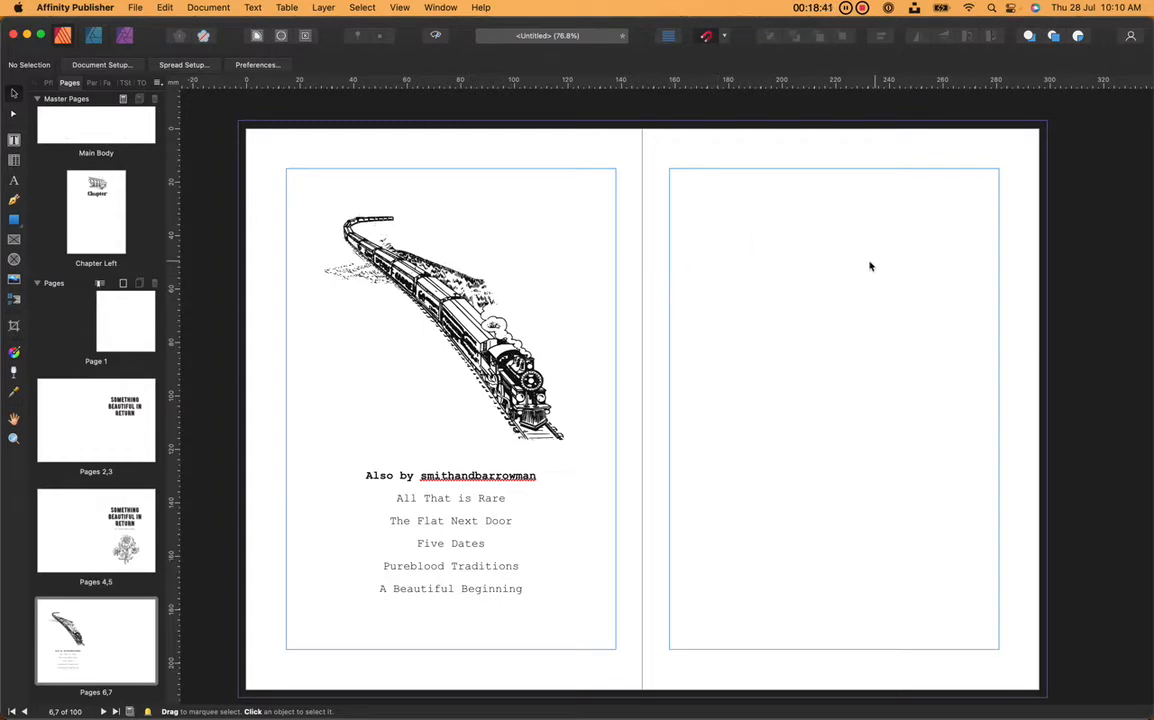
scroll(773, 373, up, 10)
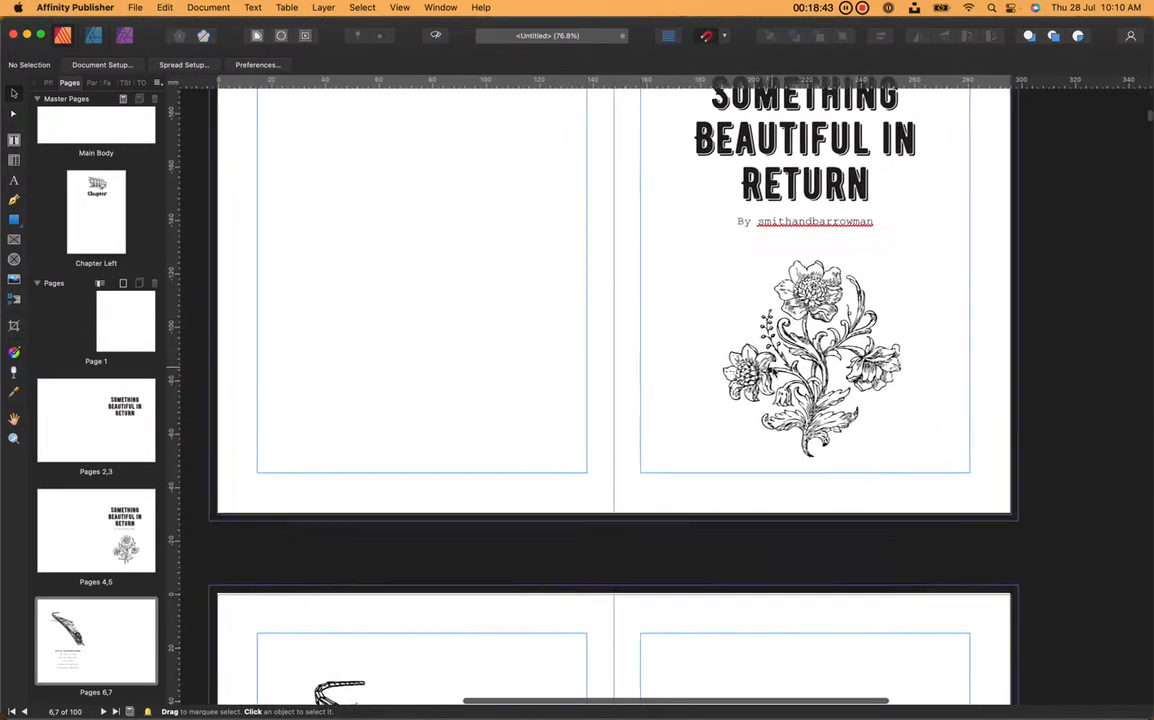
scroll(773, 373, down, 8)
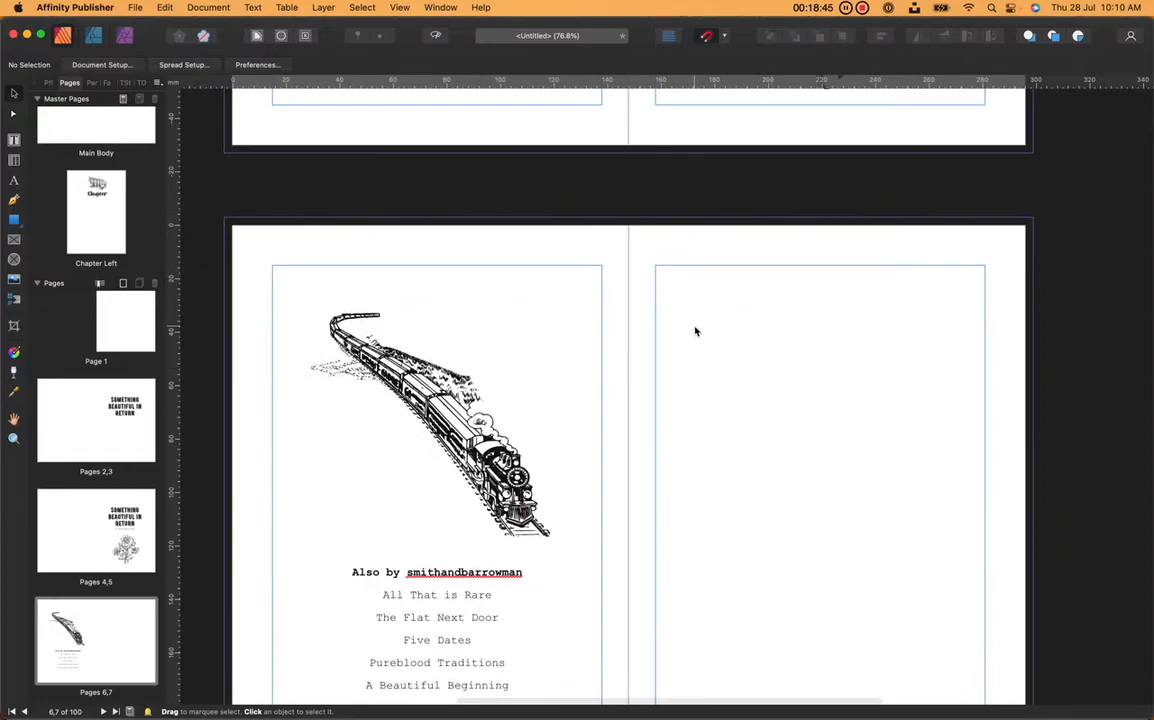
- Copy the story title, author line and summary from the Word document, and return to Affinity Publisher
key(ctrl+Up)
click(200, 462)
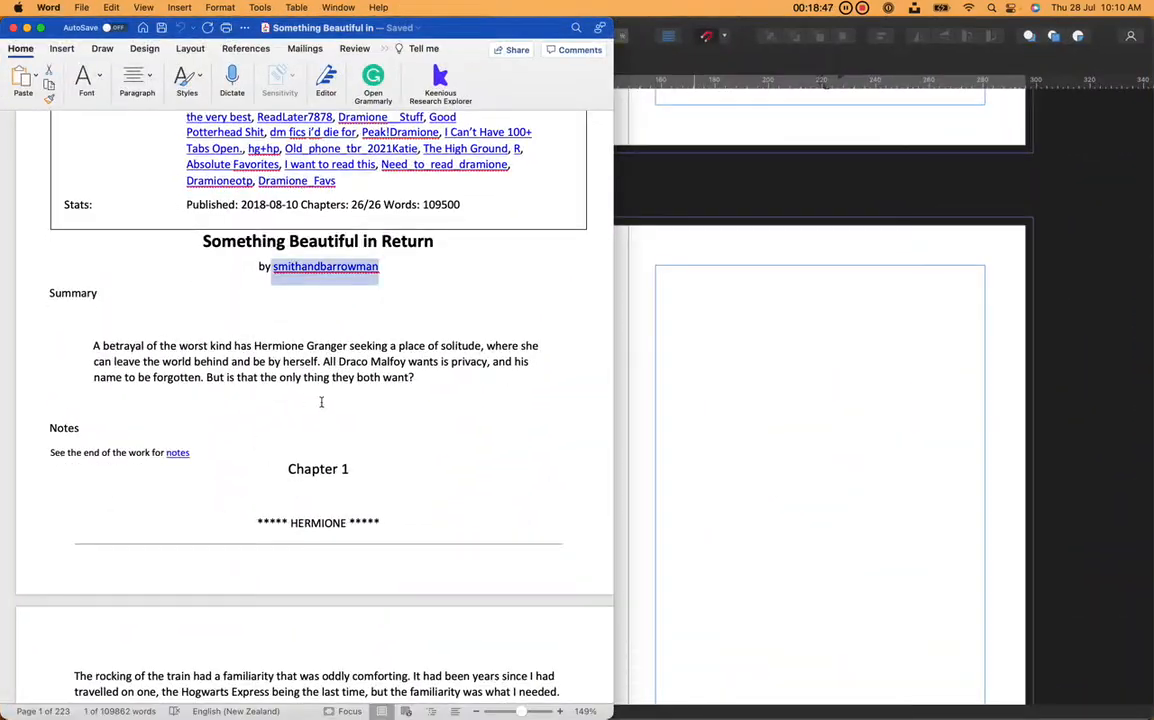
drag(404, 378, 170, 253)
key(super+c)
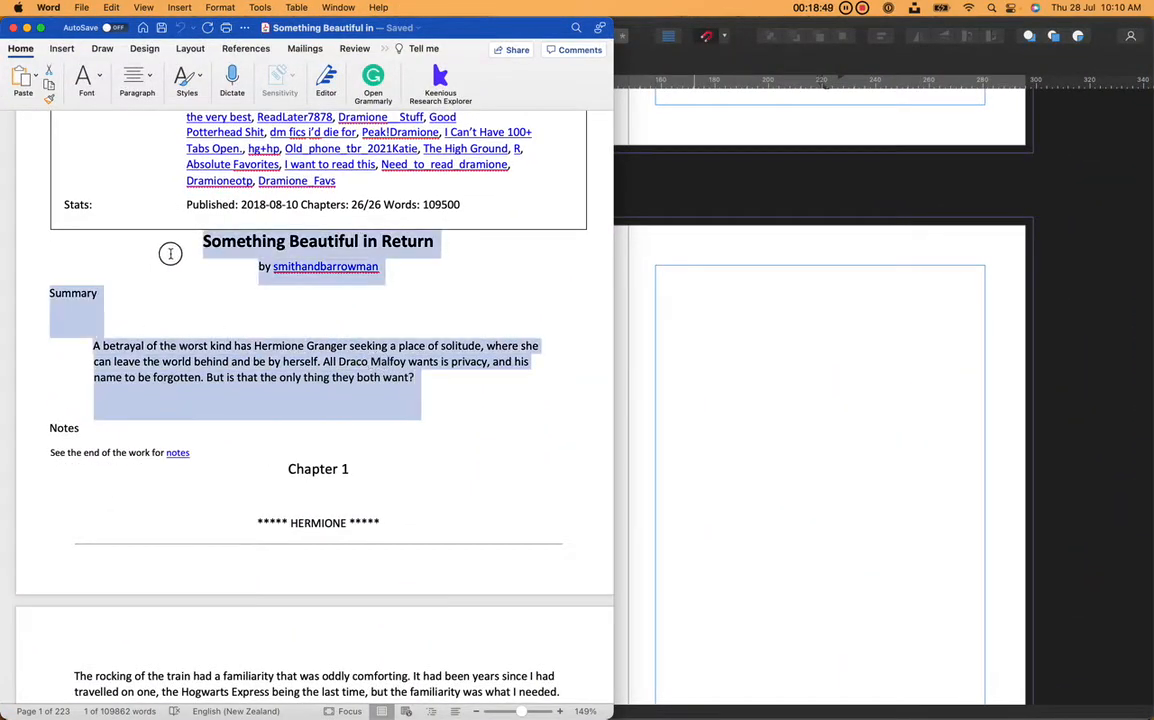
click(702, 381)
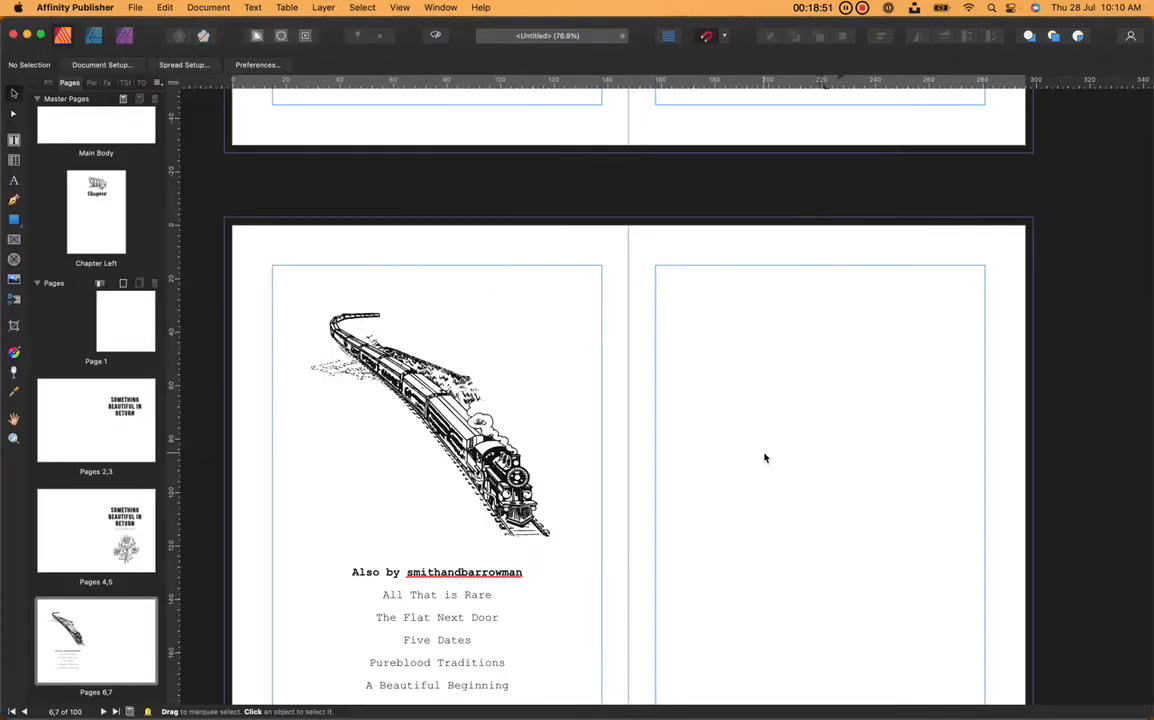
- Try pasting the copied text directly onto the spread and squeezing the group between page 7's side margins
scroll(765, 459, down, 3)
key(super+v)
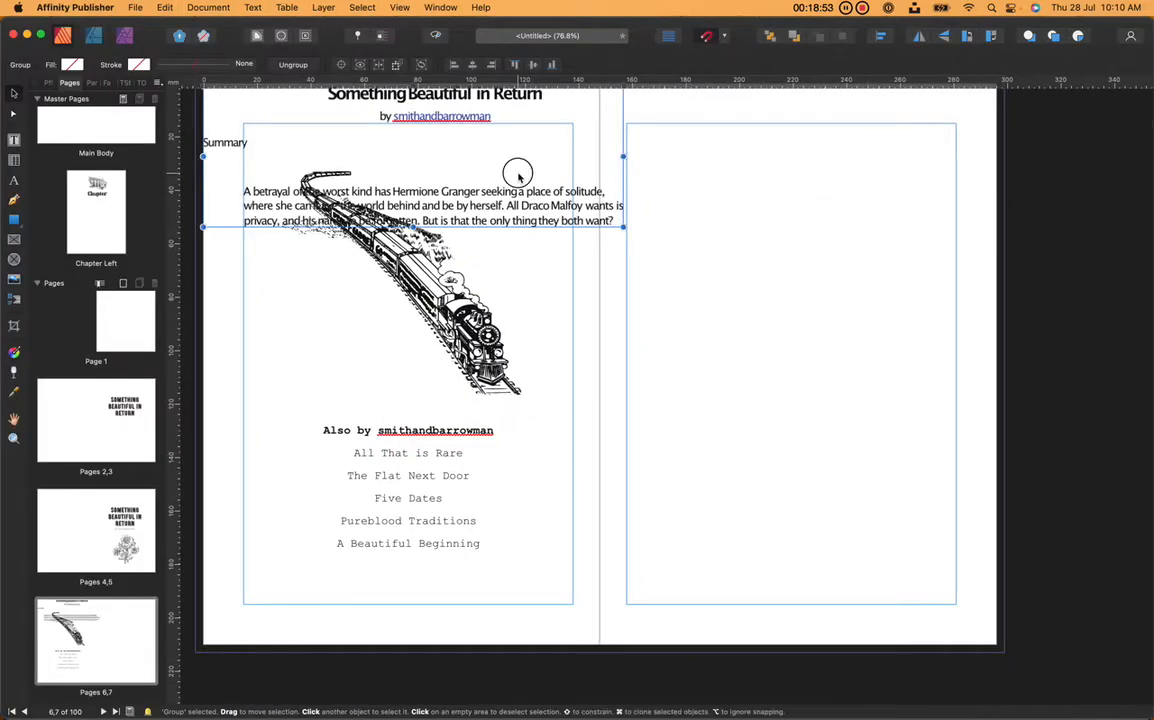
drag(515, 175, 930, 412)
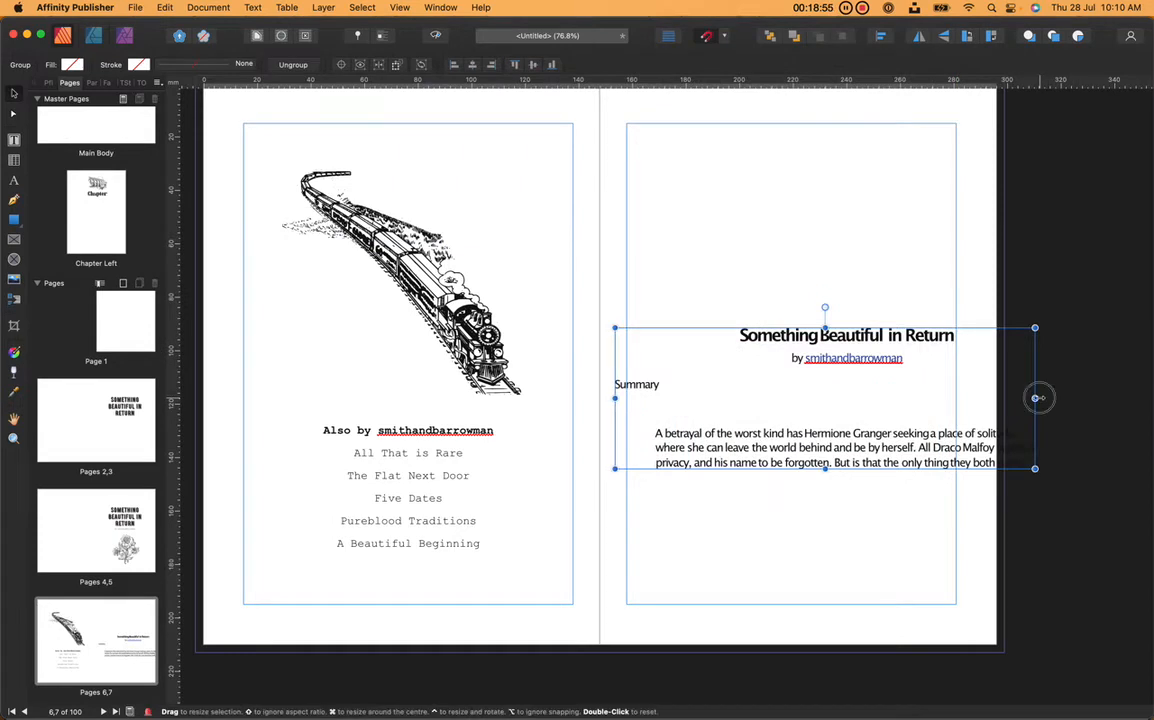
drag(1035, 398, 956, 398)
drag(615, 398, 633, 397)
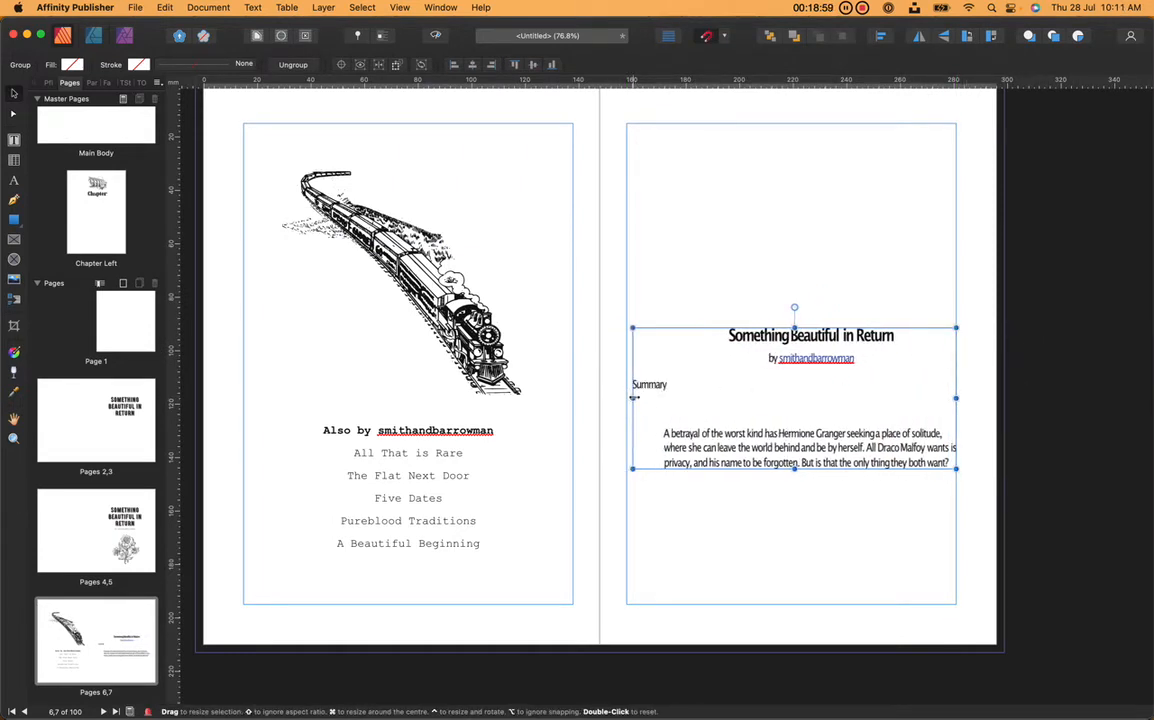
- Undo the resizing and move of the pasted text group, and reposition it on page 7 against the inner margin
key(super+z)
key(super+z)
key(super+z)
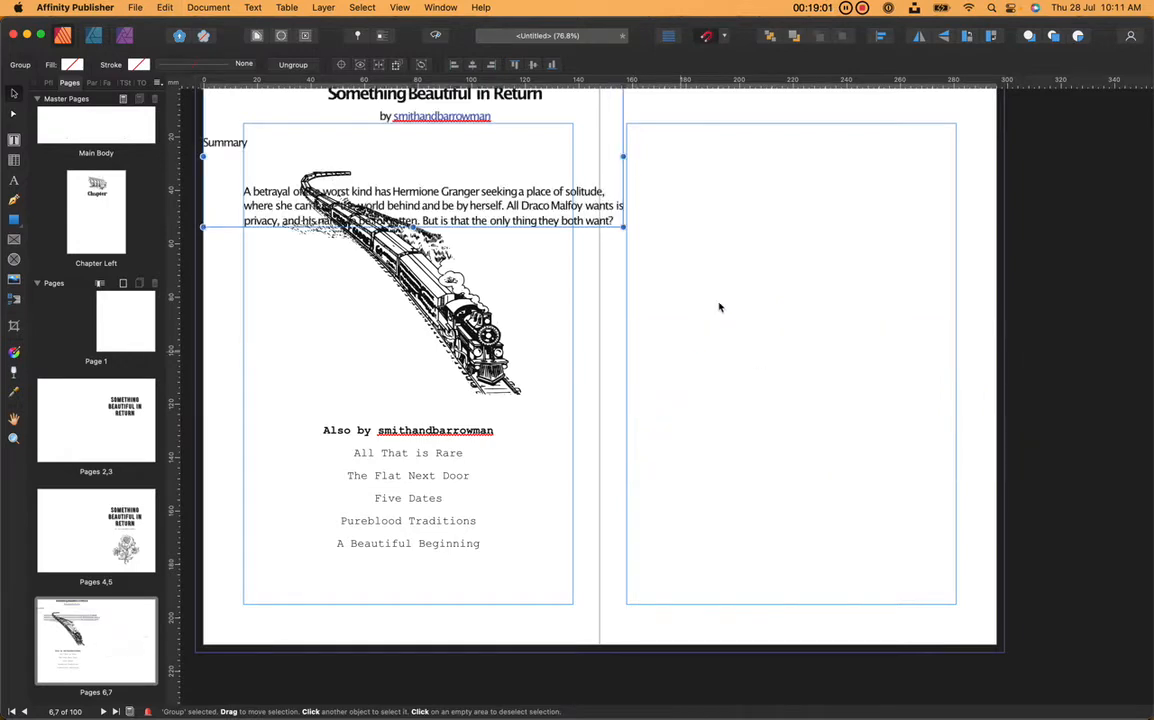
drag(475, 169, 887, 328)
key(super+a)
key(super+d)
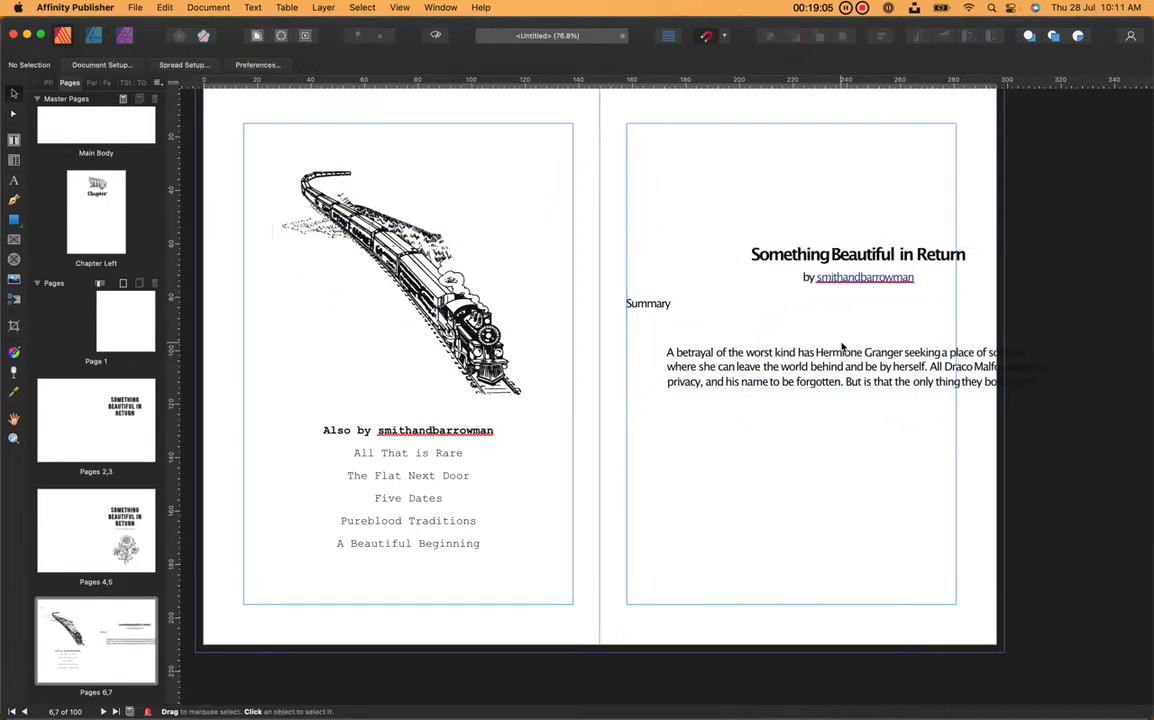
- Try moving the summary's second line on its own, and delete the pasted title and summary group from page 7
click(839, 346)
click(831, 367)
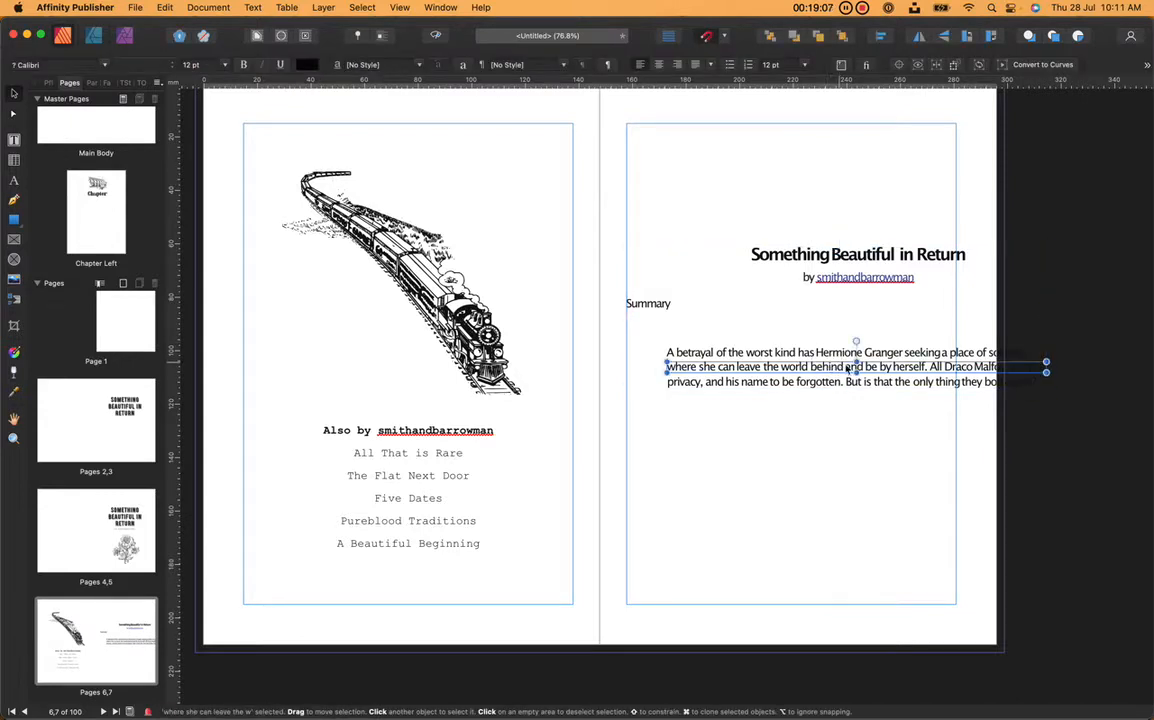
mouse_move(881, 368)
mouse_down()
mouse_move(881, 451)
mouse_move(878, 363)
mouse_up()
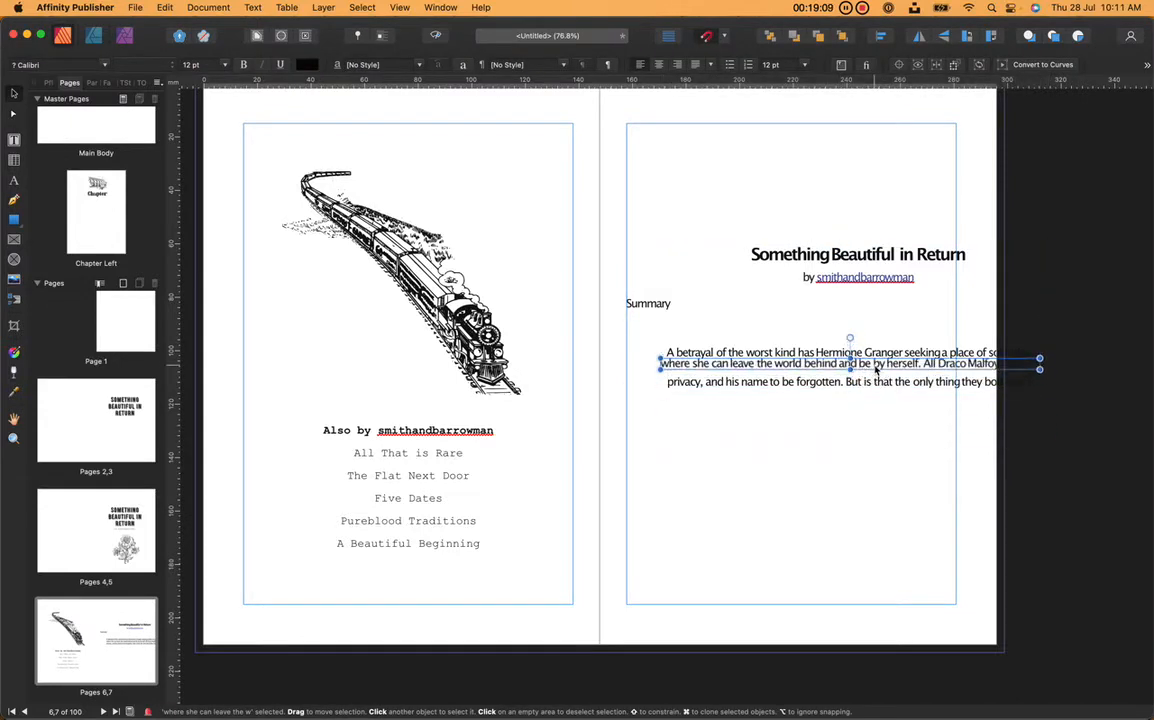
key(super+a)
key(super+d)
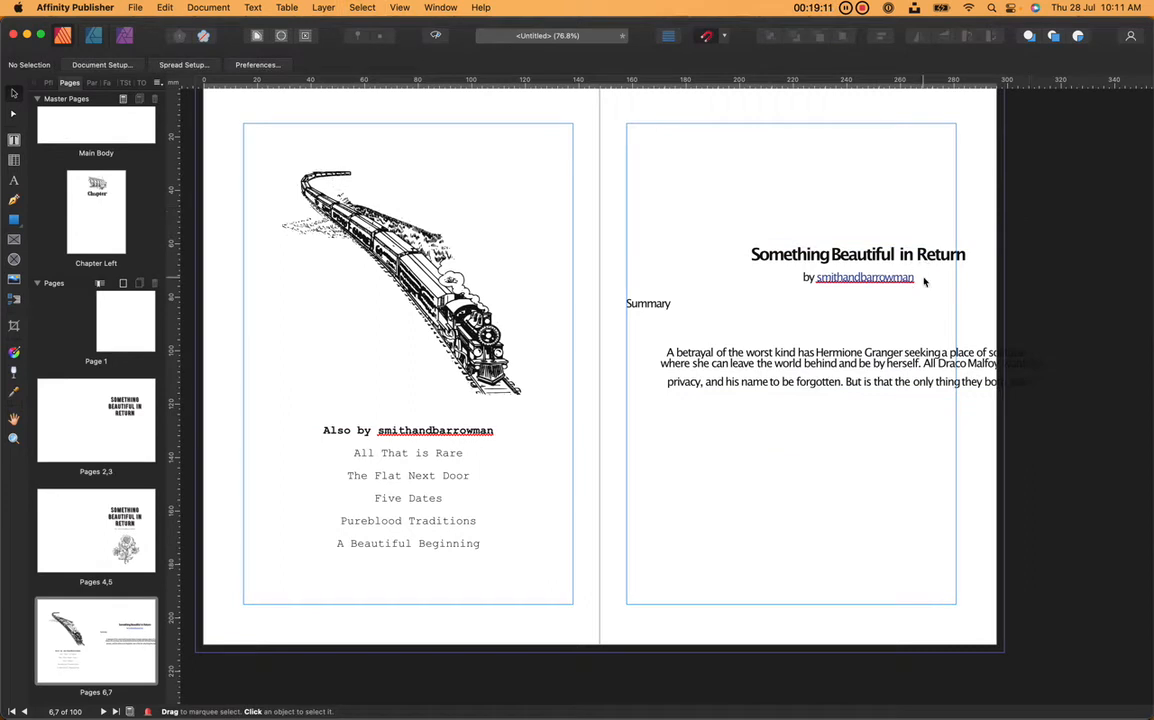
click(927, 256)
key(Delete)
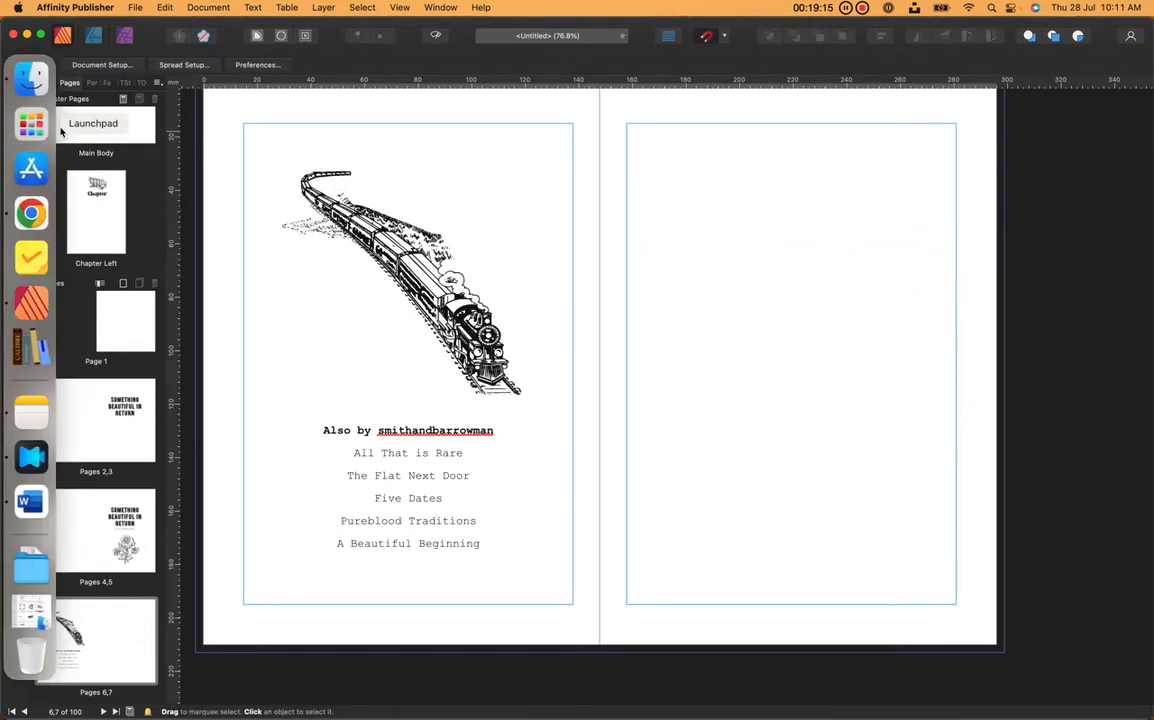
- Draw a text frame spanning page 7's side margins mid-page and paste the copied title, author line and summary into it
click(14, 140)
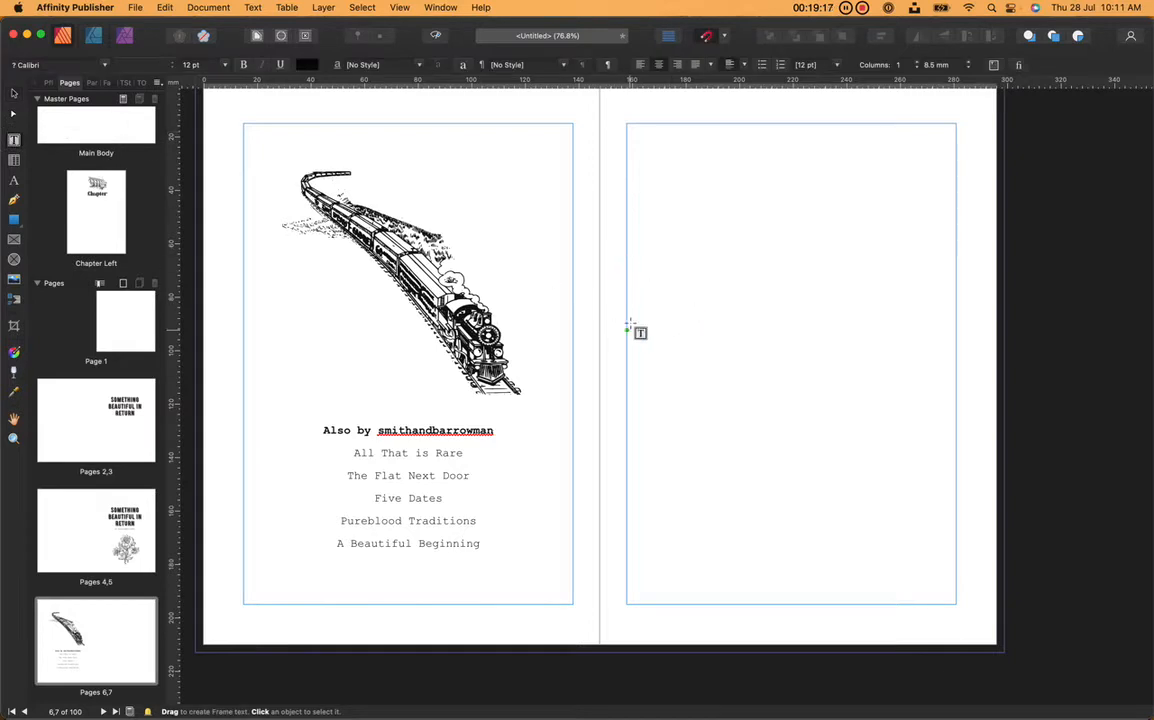
drag(627, 288, 956, 517)
key(super+v)
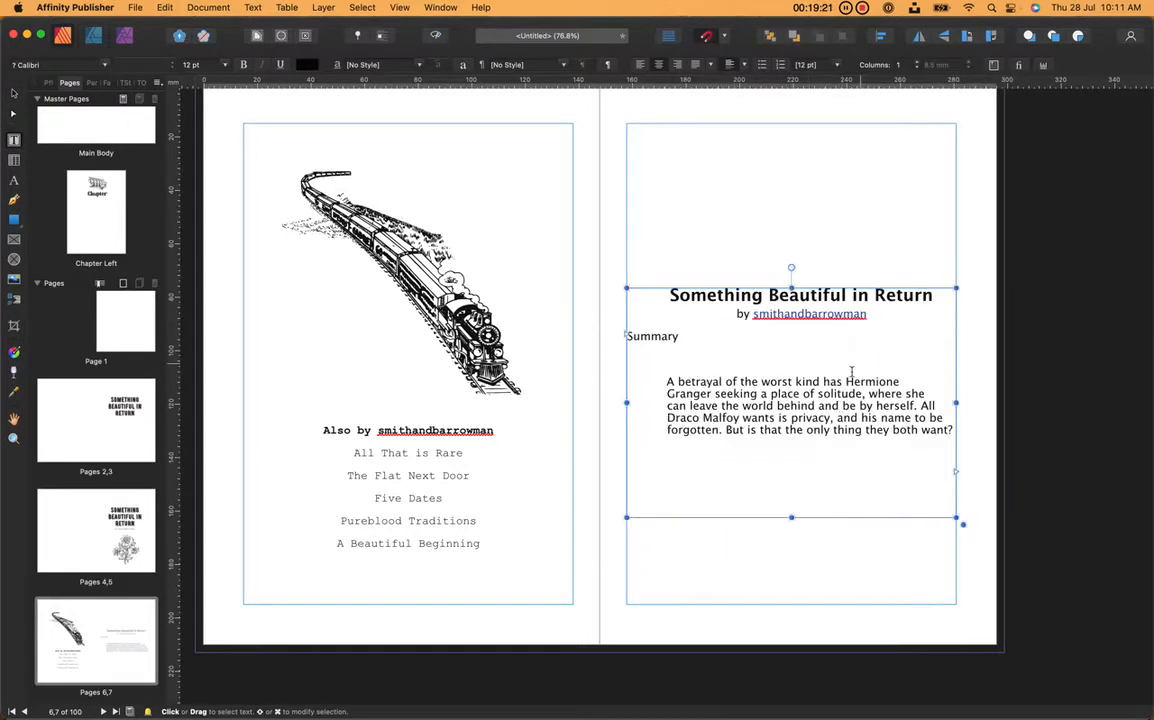
drag(729, 360, 556, 322)
key(BackSpace)
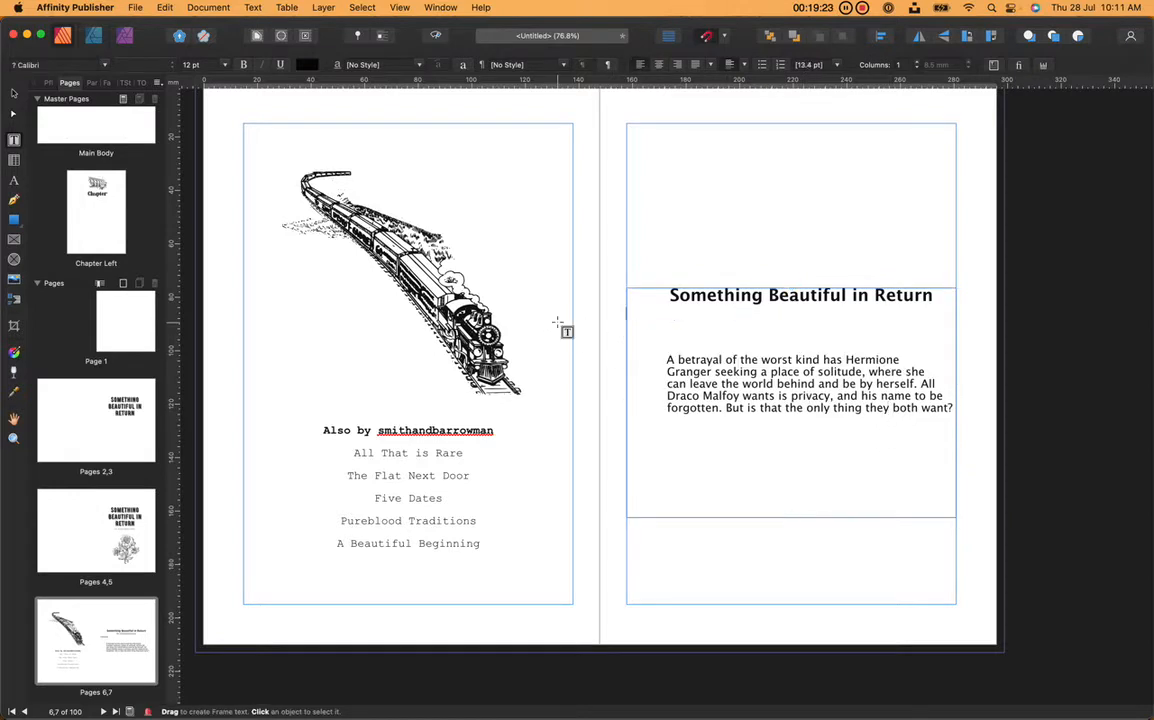
key(super+z)
- Remove the "Summary" heading and the extra blank lines above the summary paragraph in page 7's text frame
click(726, 335)
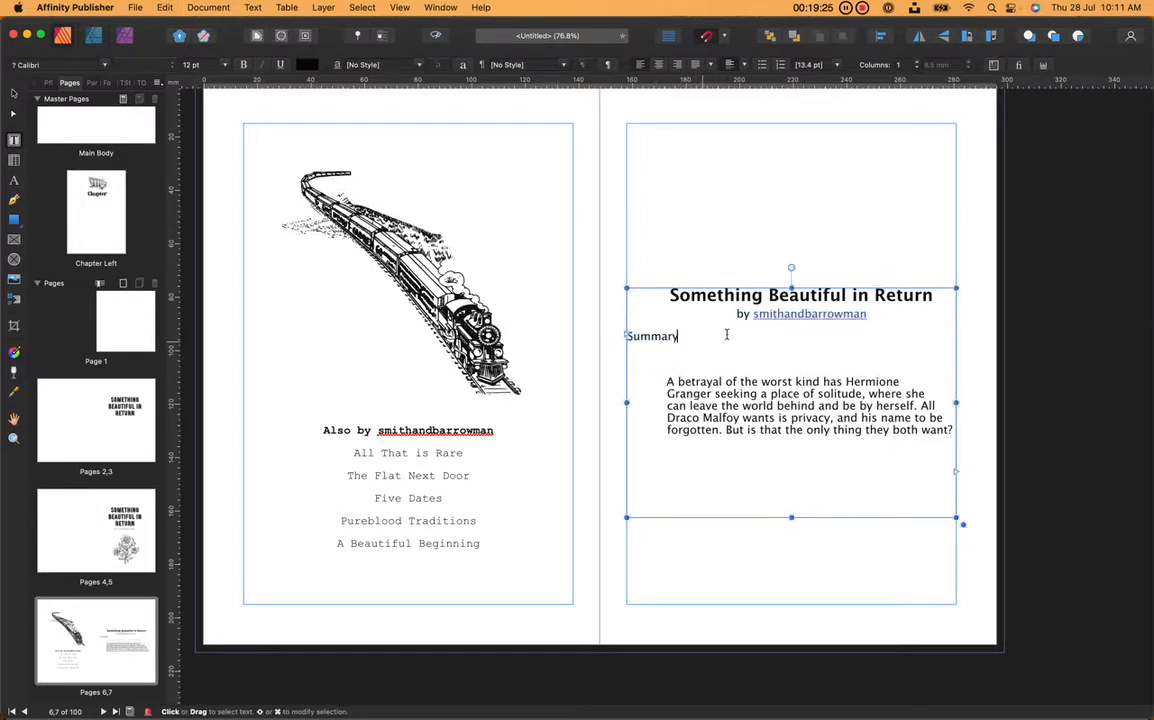
key(BackSpace)
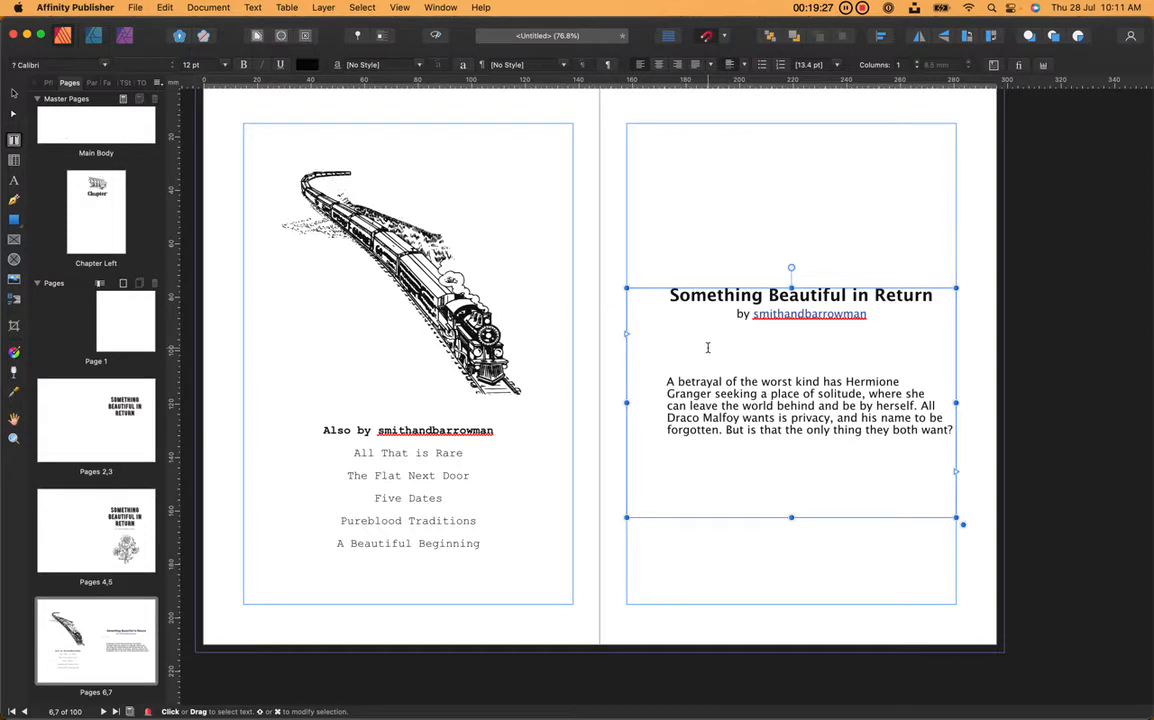
key(BackSpace)
key(BackSpace)
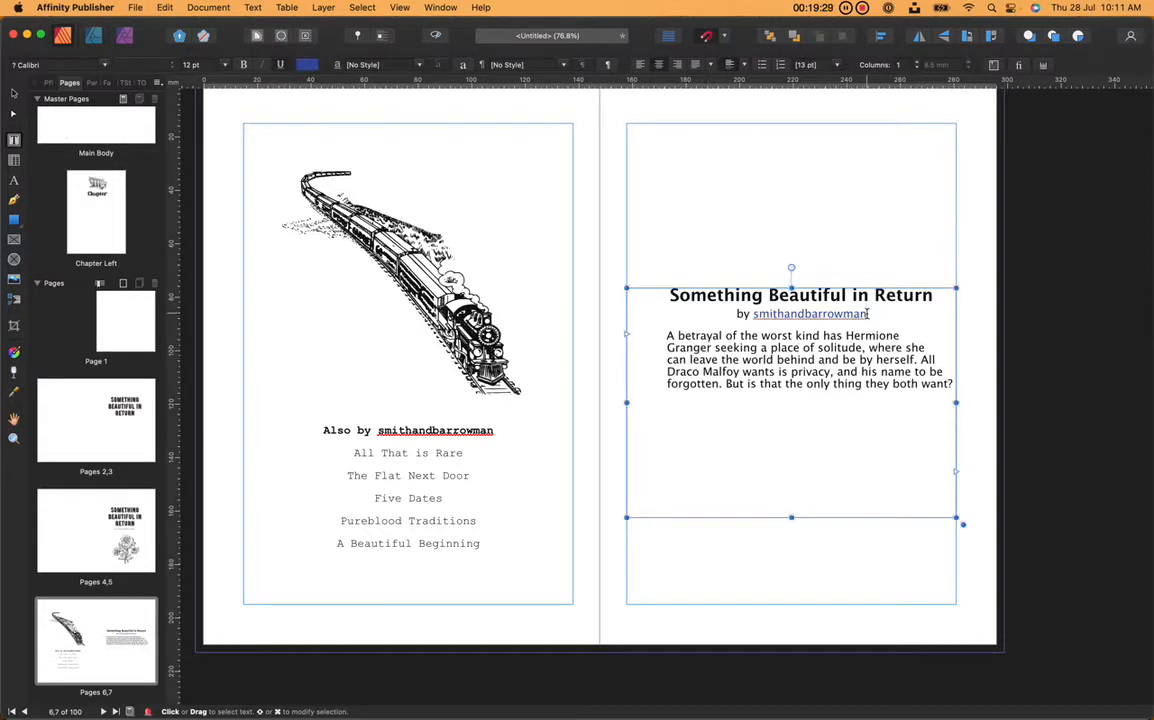
- Set the linked author name on page 7 to black and remove its underline
drag(868, 314, 753, 314)
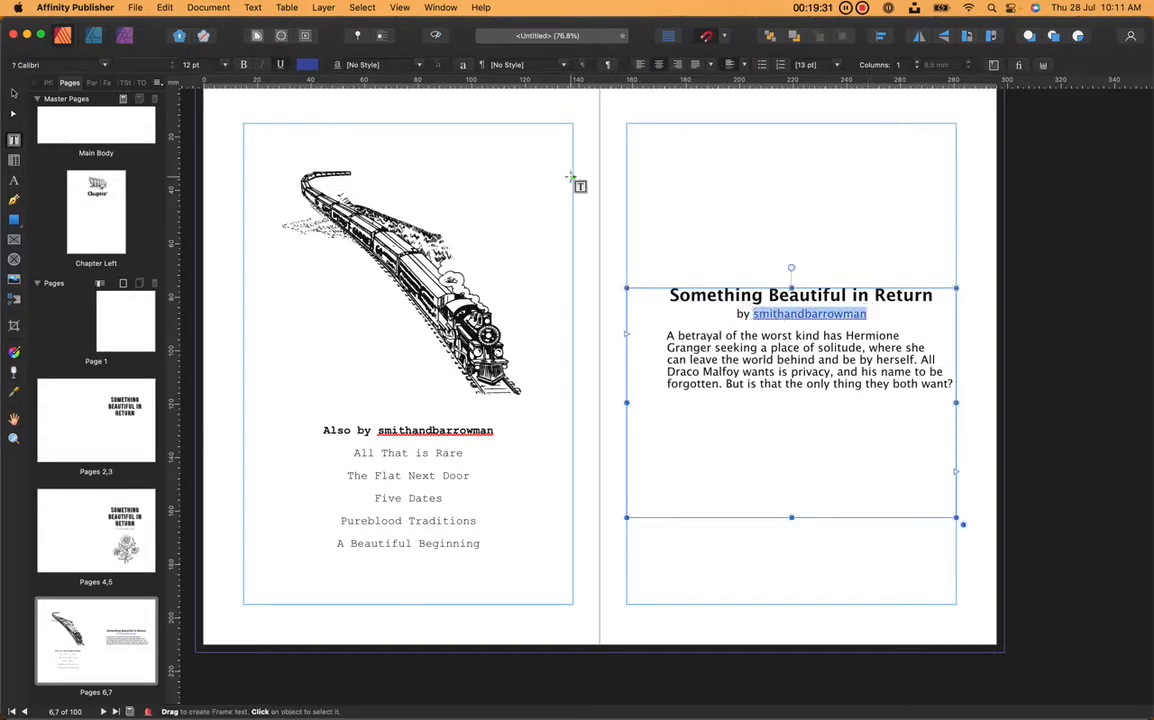
click(306, 65)
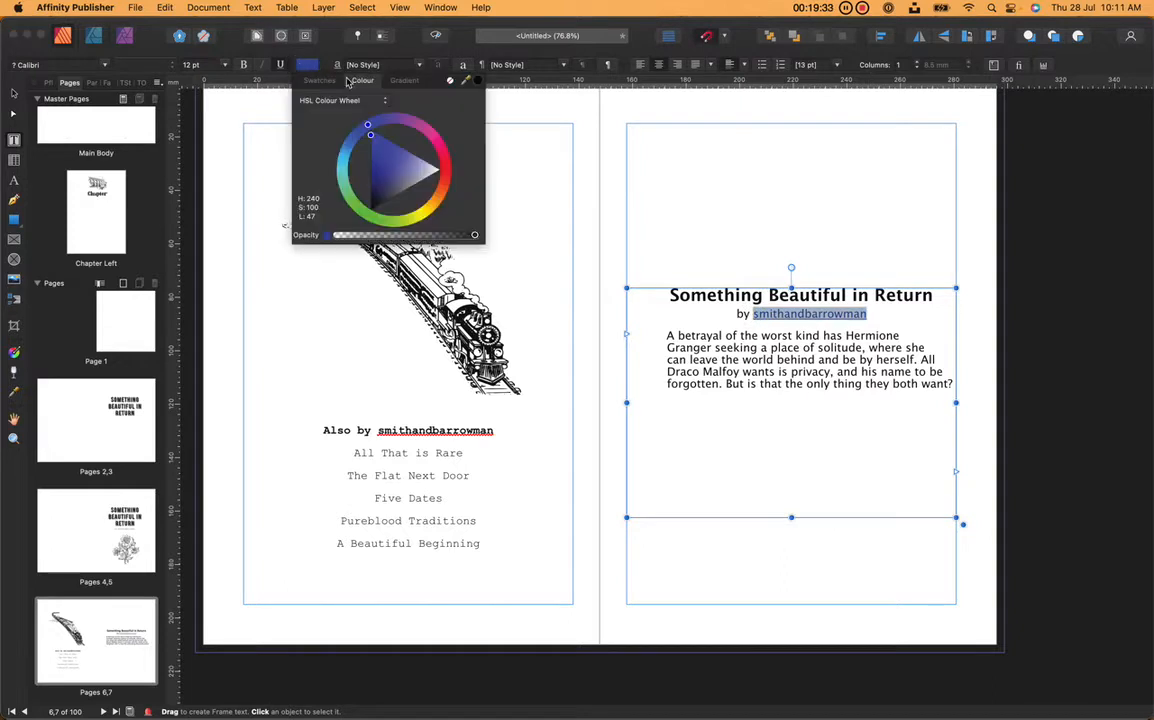
click(477, 84)
click(280, 65)
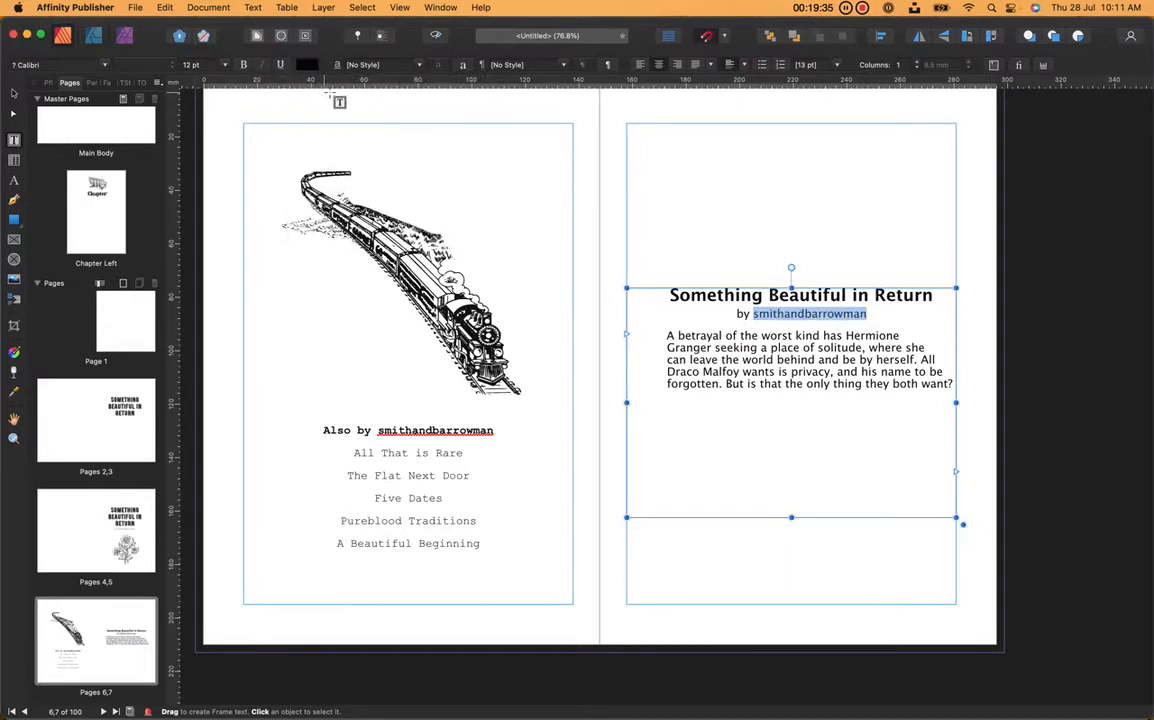
click(946, 383)
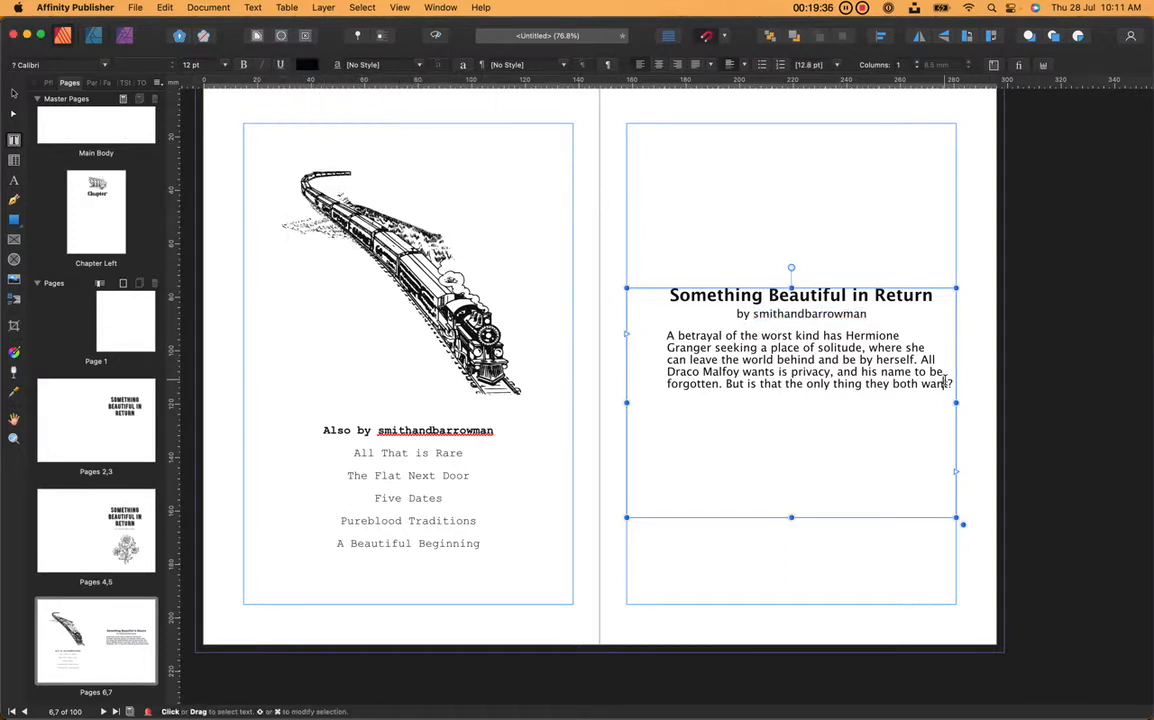
click(881, 315)
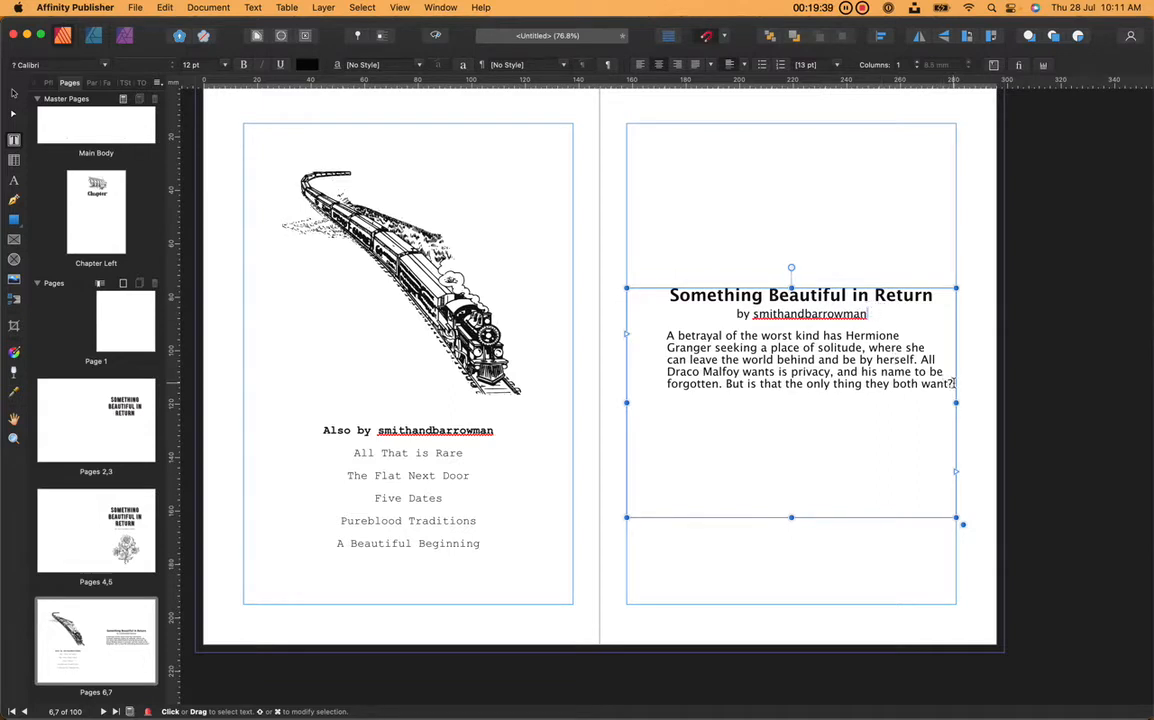
- Set all the text in page 7's frame to Courier New
key(super+a)
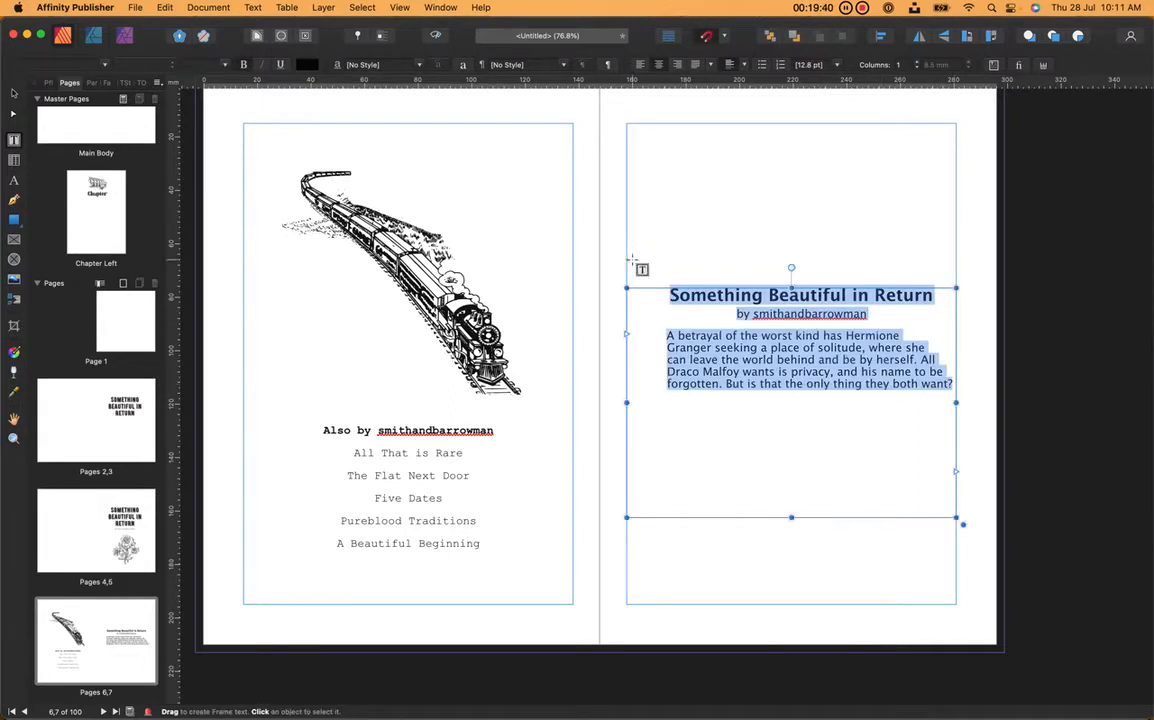
click(105, 66)
click(112, 103)
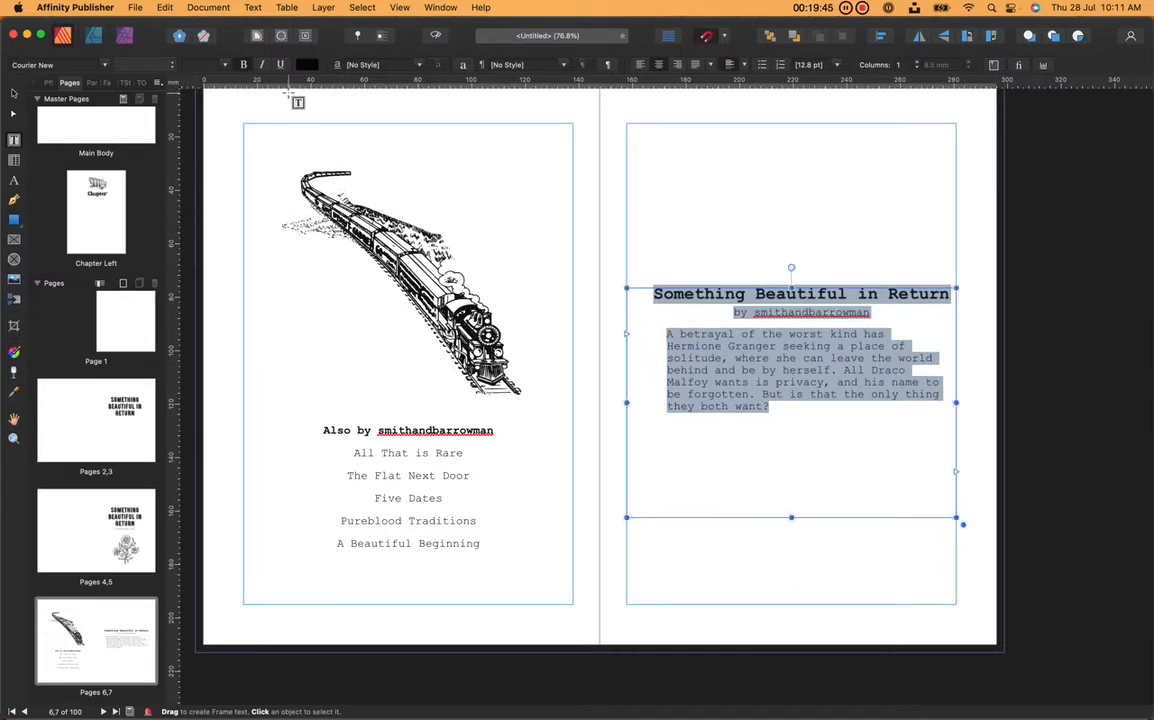
click(833, 413)
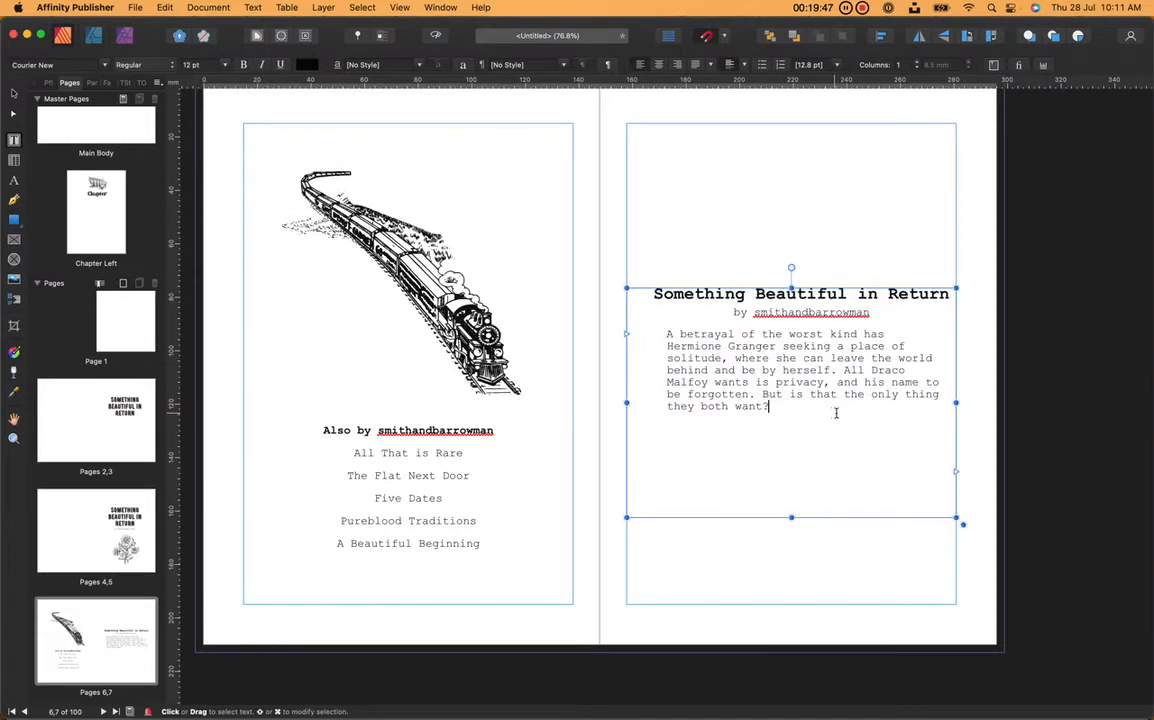
- Centre the summary paragraph on page 7
key(super+a)
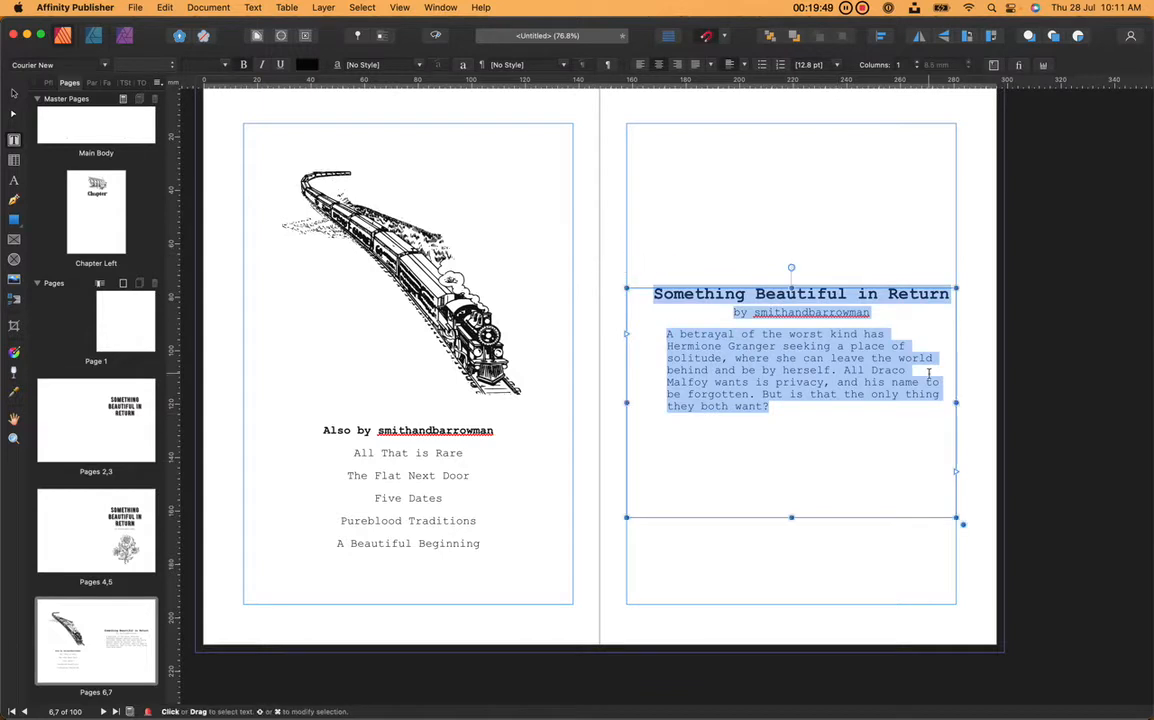
click(829, 406)
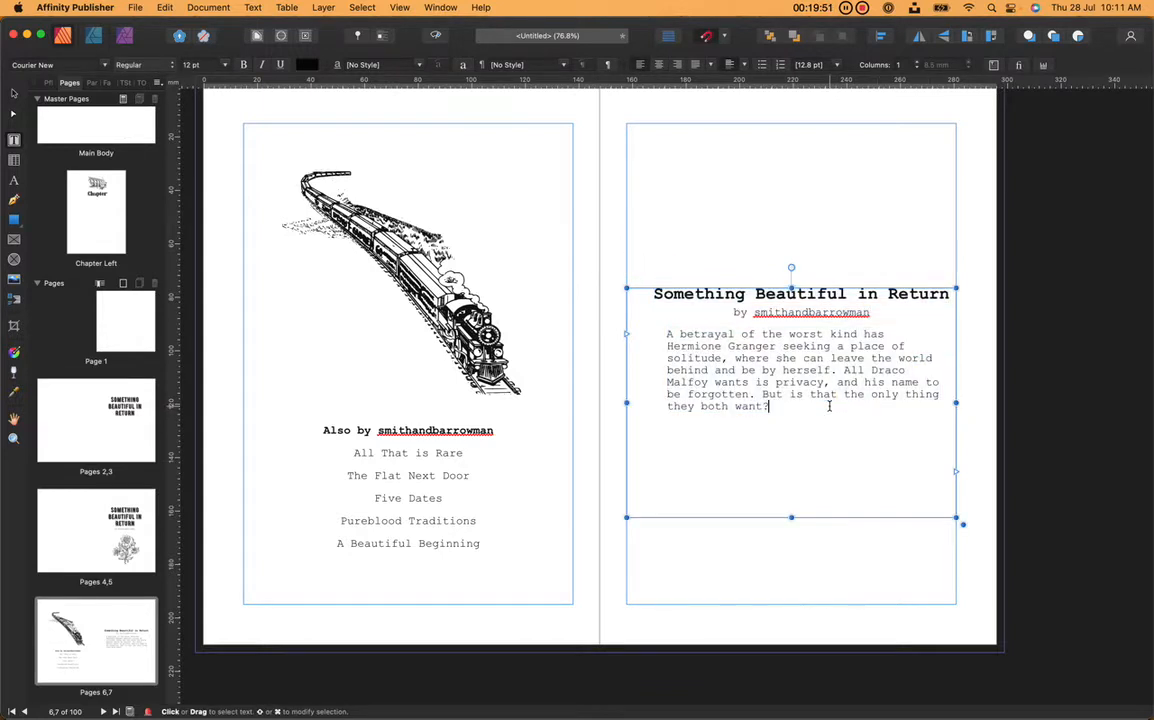
drag(738, 393, 649, 335)
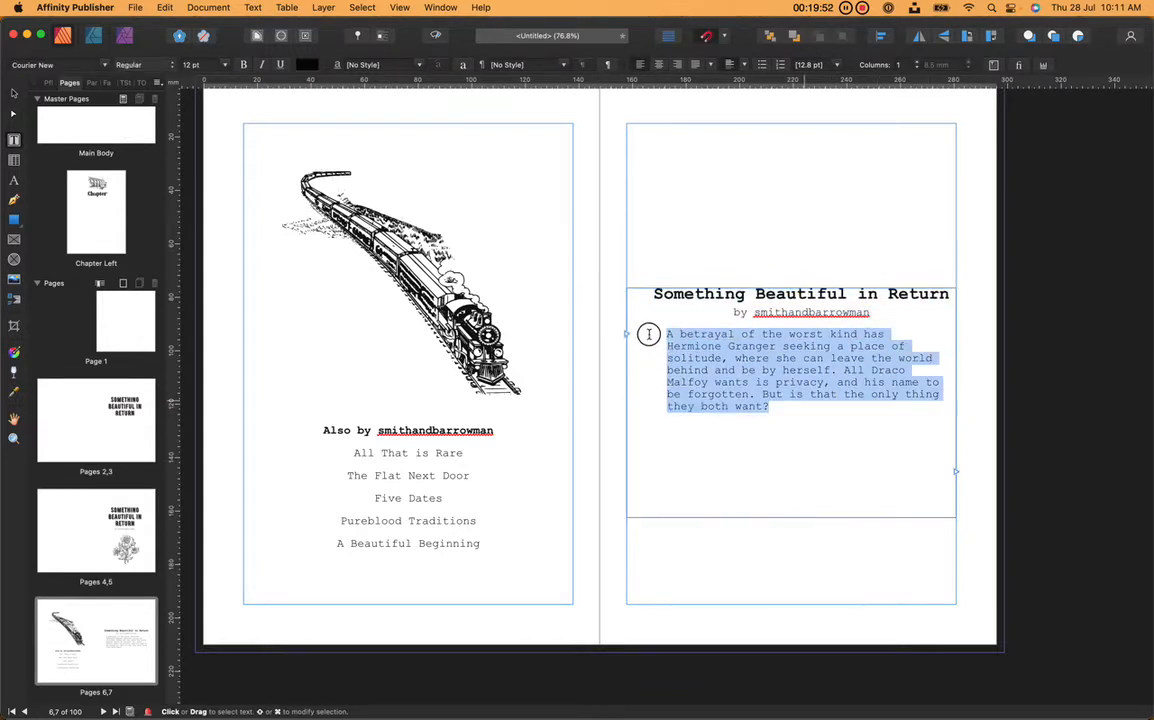
click(658, 64)
click(880, 422)
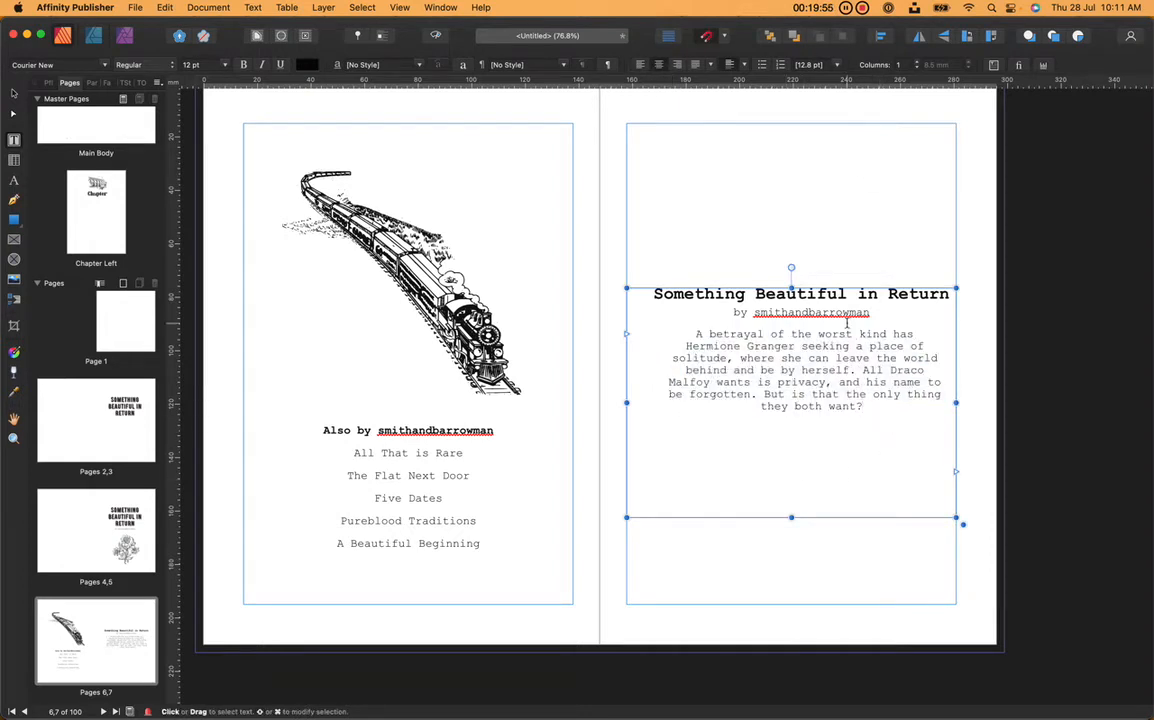
- Show the text ruler and reduce the left and first-line indents of all text in page 7's frame to zero
key(super+a)
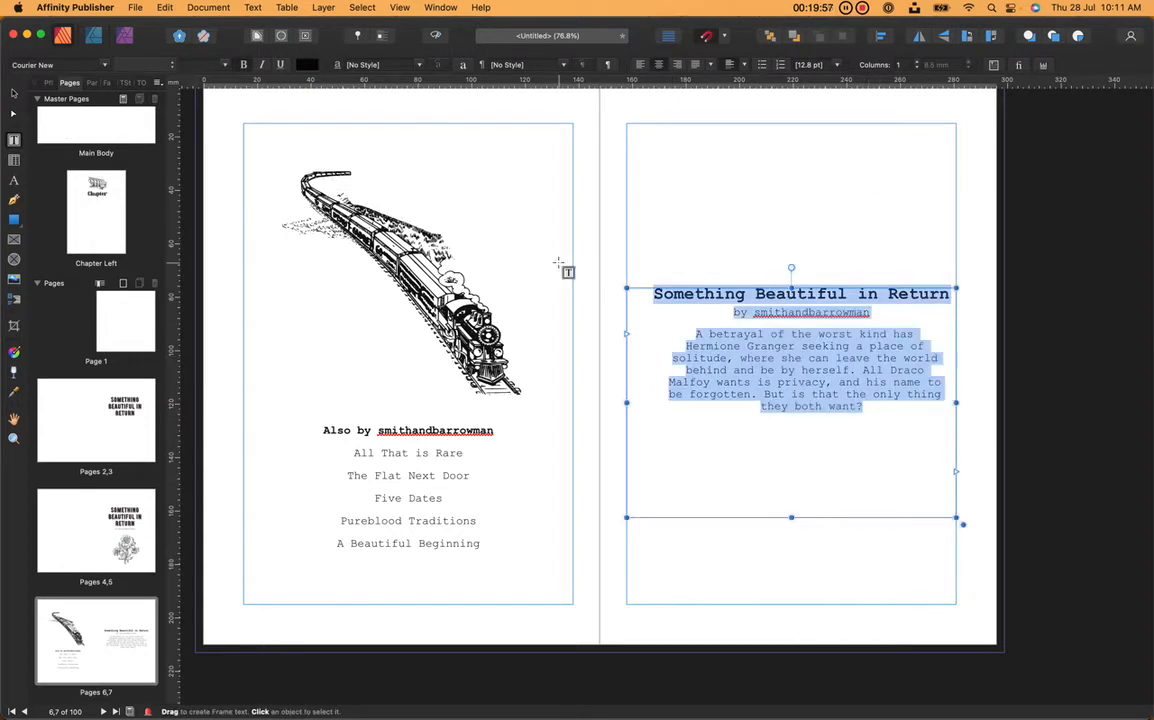
click(1043, 66)
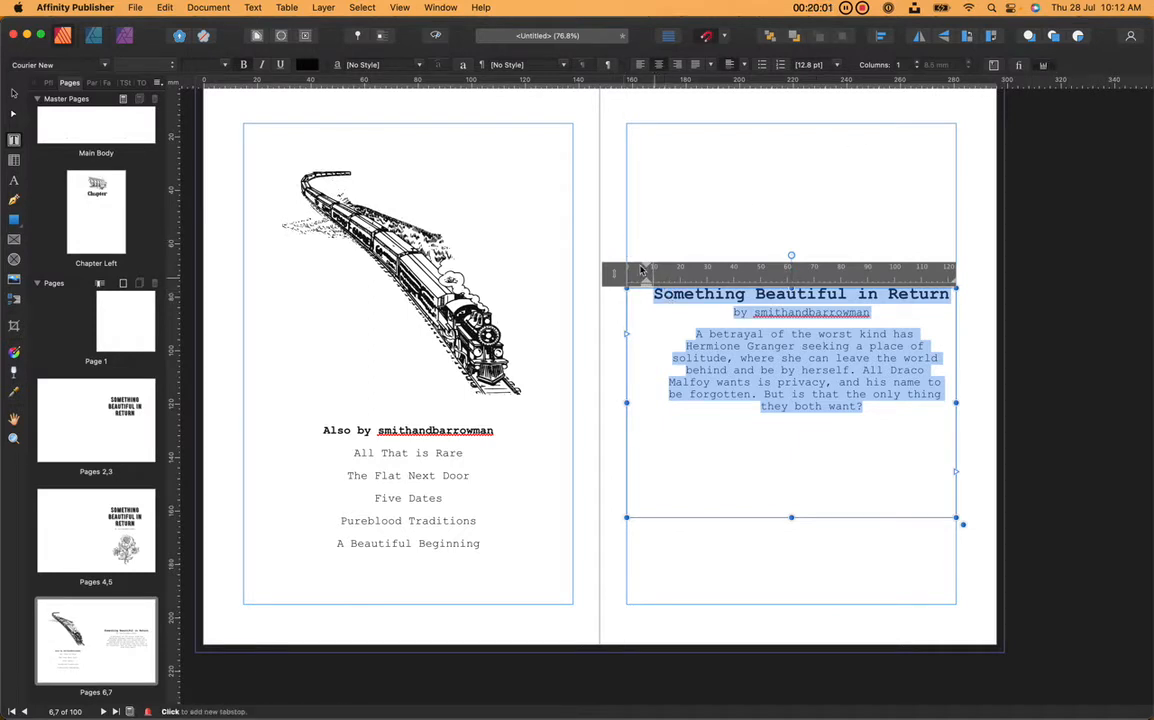
mouse_move(652, 281)
mouse_down()
mouse_move(618, 270)
mouse_move(610, 279)
mouse_up()
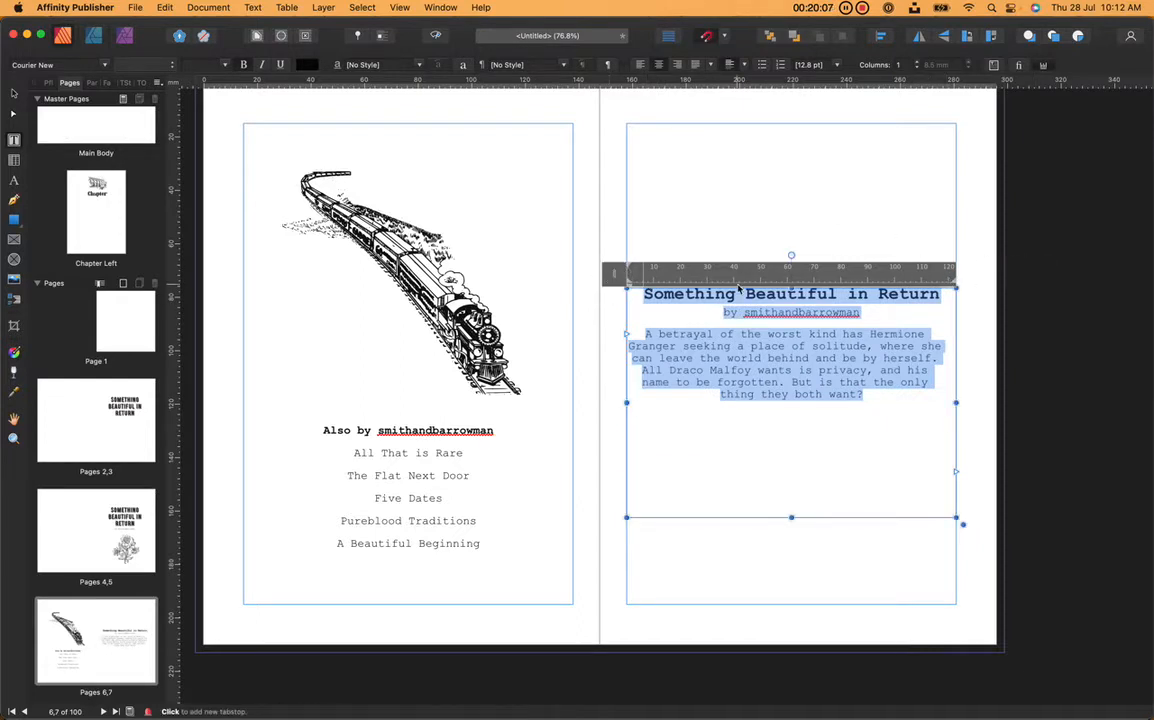
drag(627, 284, 749, 261)
mouse_move(634, 247)
mouse_down()
mouse_move(750, 248)
mouse_move(598, 246)
mouse_move(805, 252)
mouse_move(595, 240)
mouse_up()
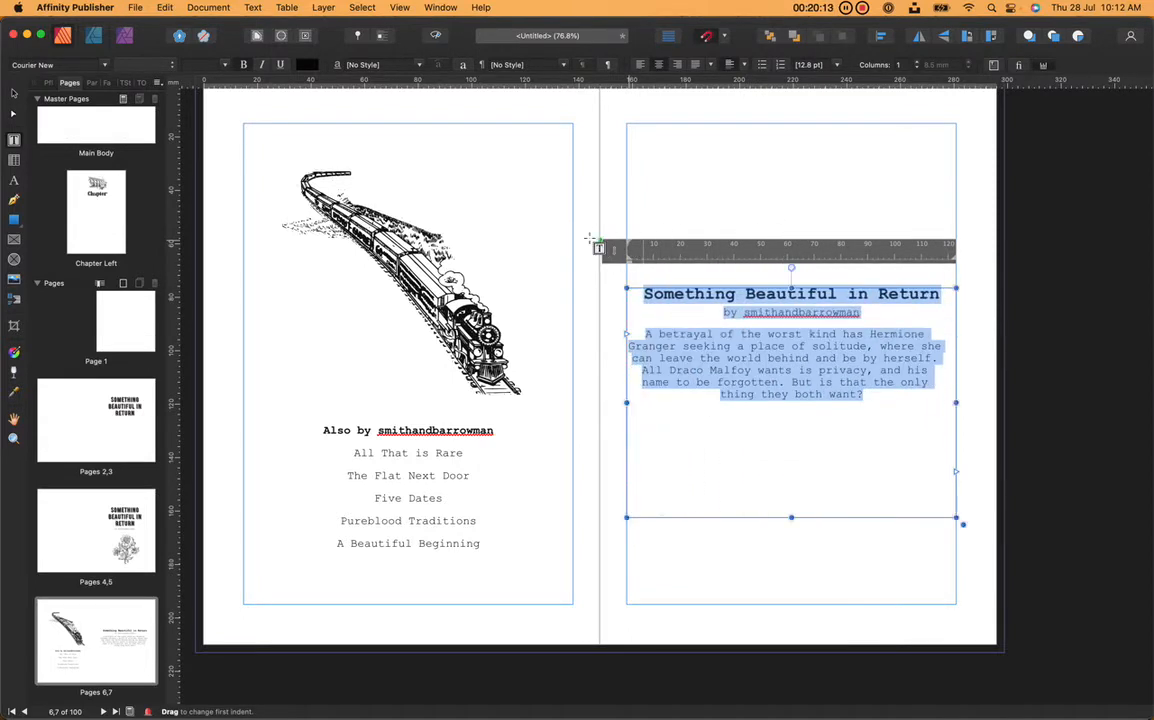
click(1100, 185)
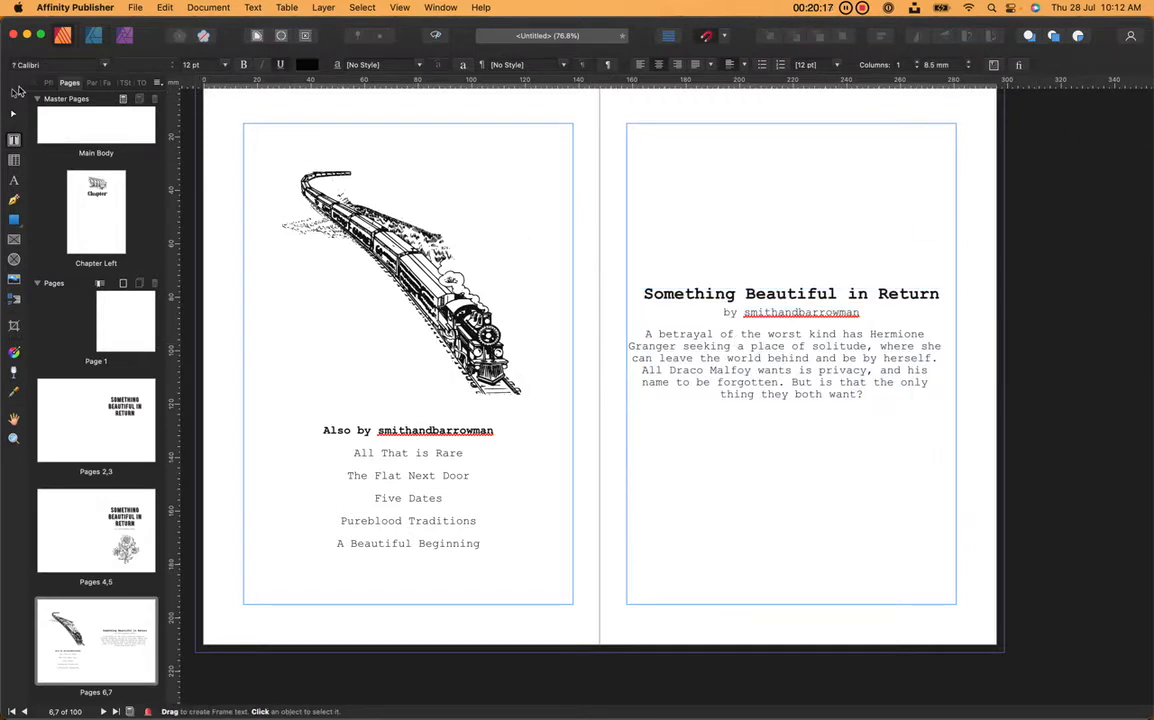
- Extend page 7's text frame downwards to just above the page's lower margin
click(14, 93)
click(695, 340)
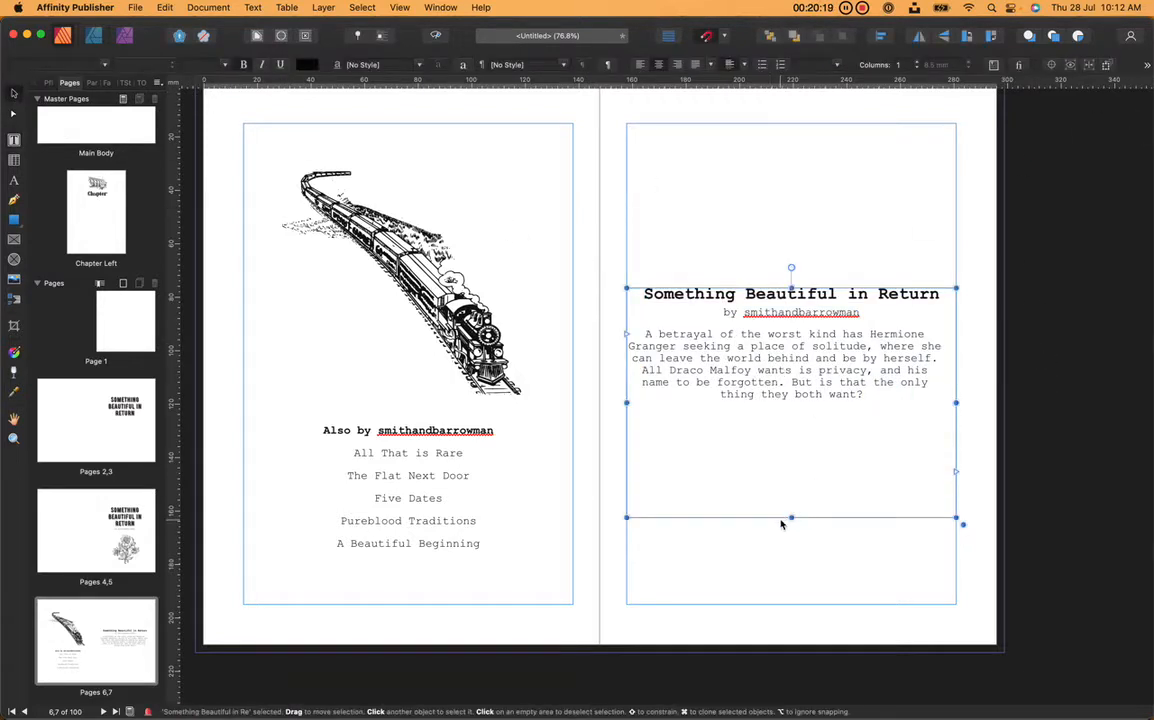
drag(791, 518, 791, 598)
- Copy the published date, chapters and words line from the Word document and paste it below the summary in Affinity Publisher, leaving a blank line between
key(ctrl+Up)
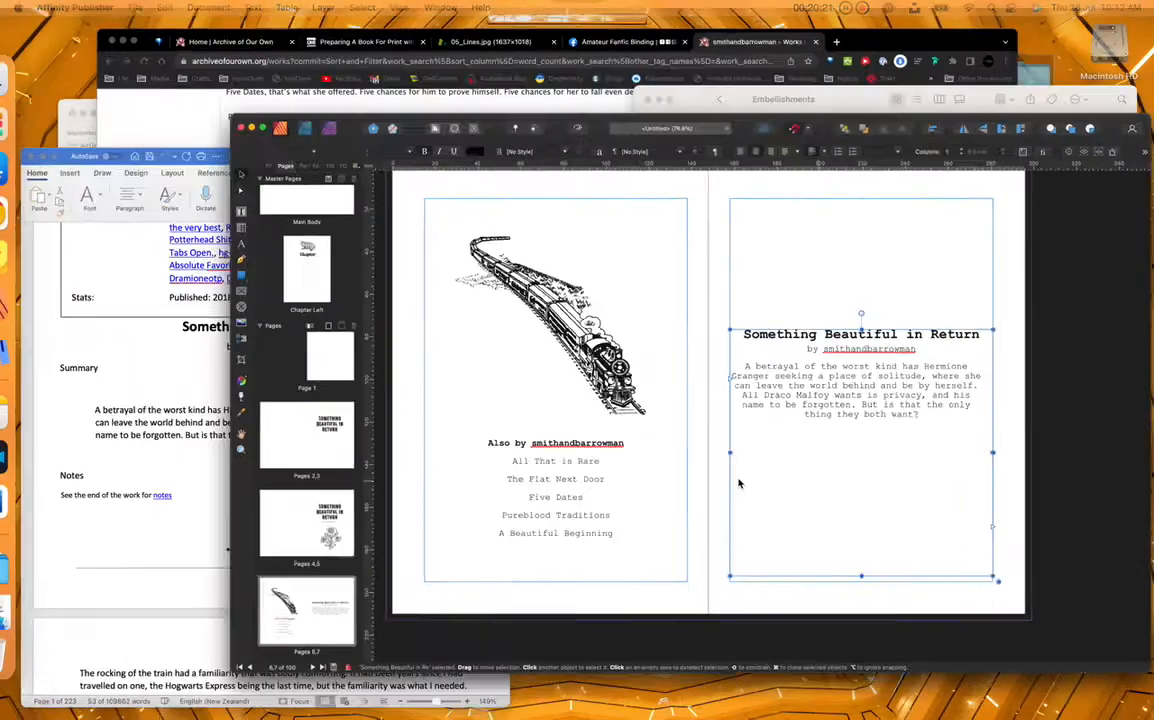
click(144, 507)
click(469, 192)
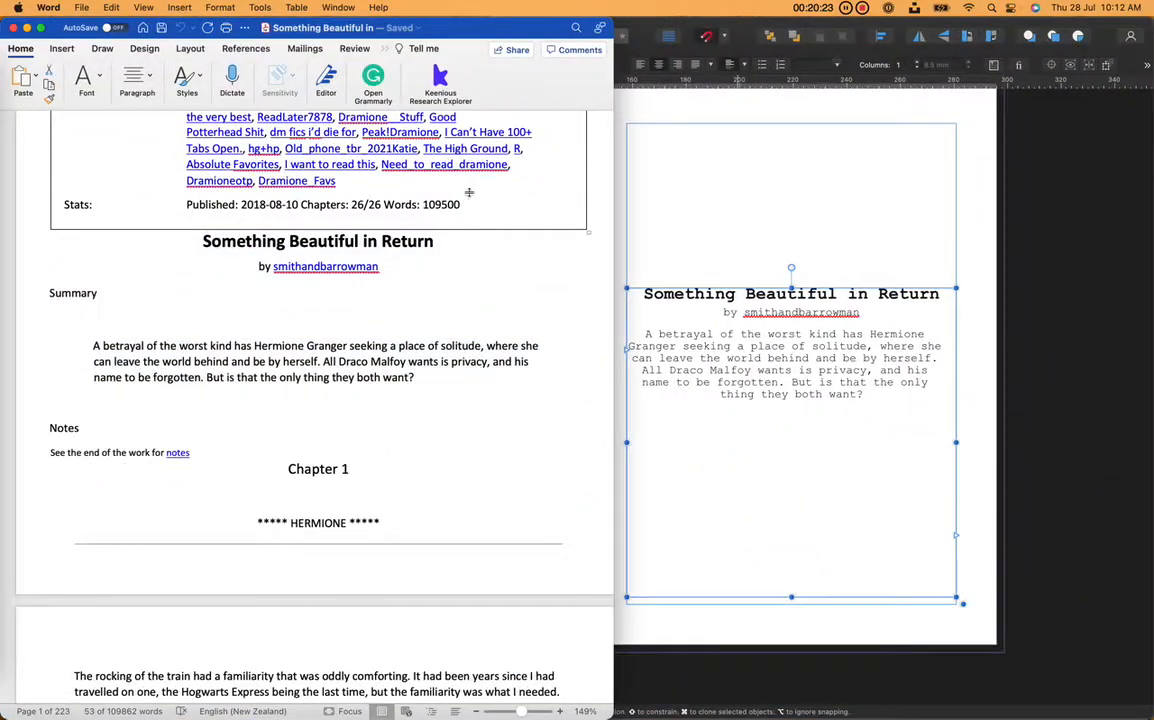
drag(458, 204, 180, 204)
key(super+c)
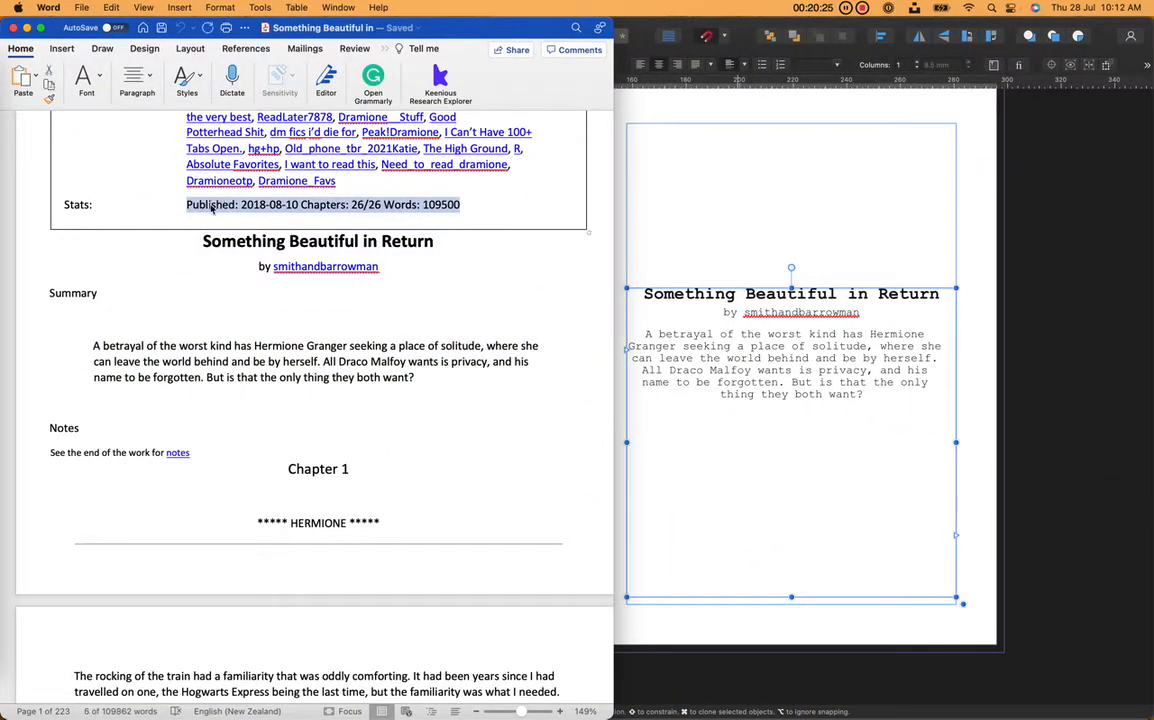
click(700, 366)
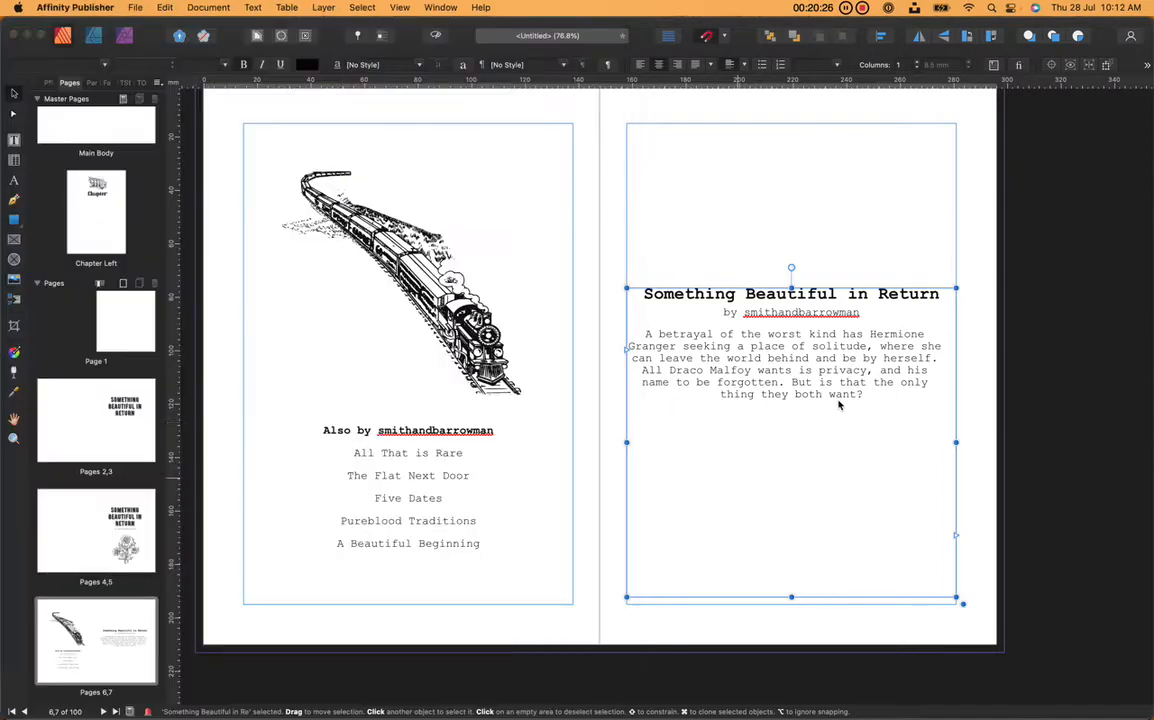
double_click(784, 434)
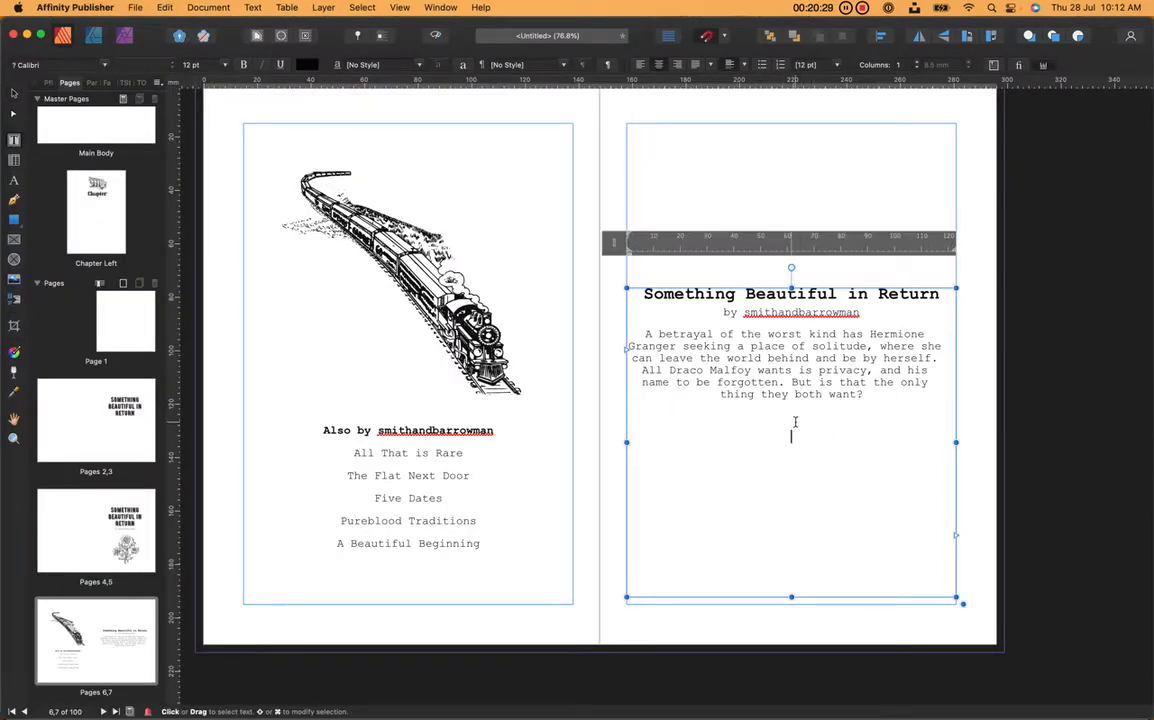
key(super+v)
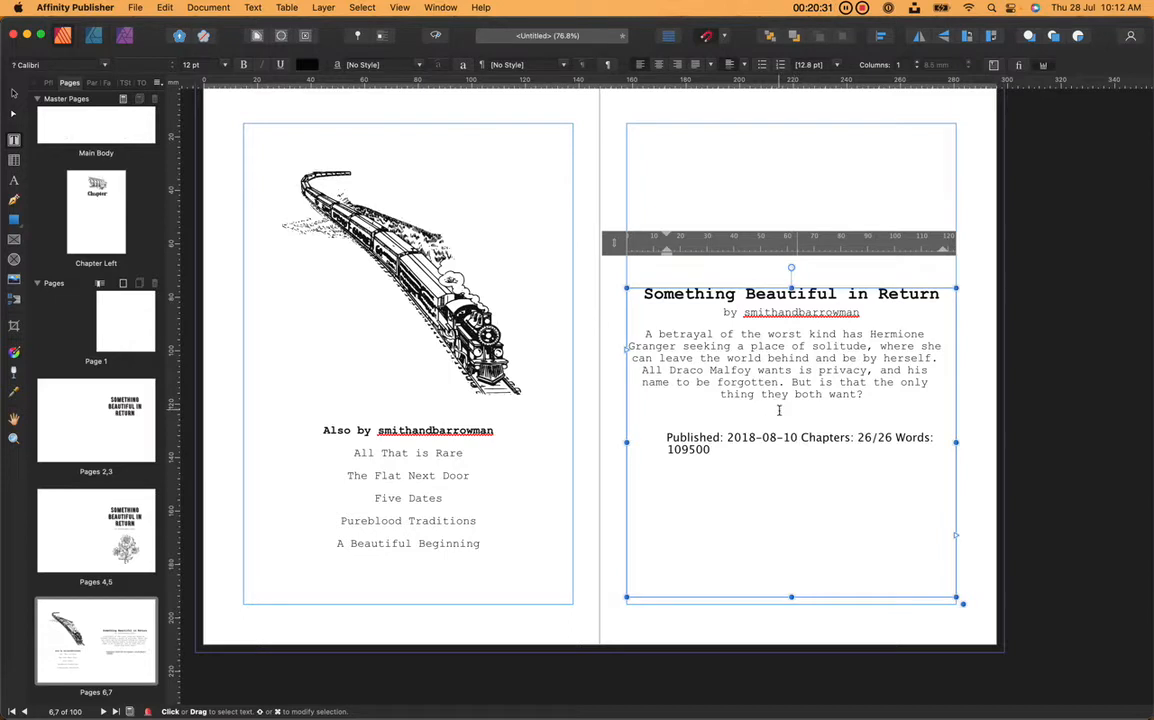
- Split the pasted stats into separate lines for Published, Chapters and Words
click(779, 410)
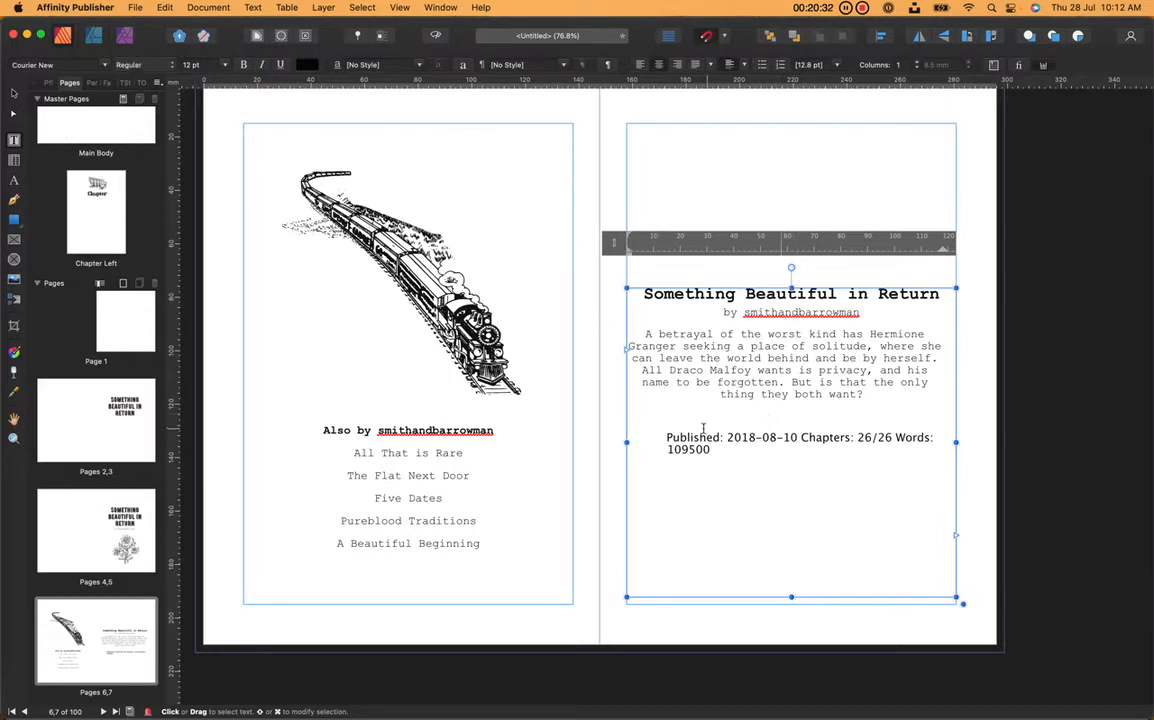
click(800, 437)
key(Return)
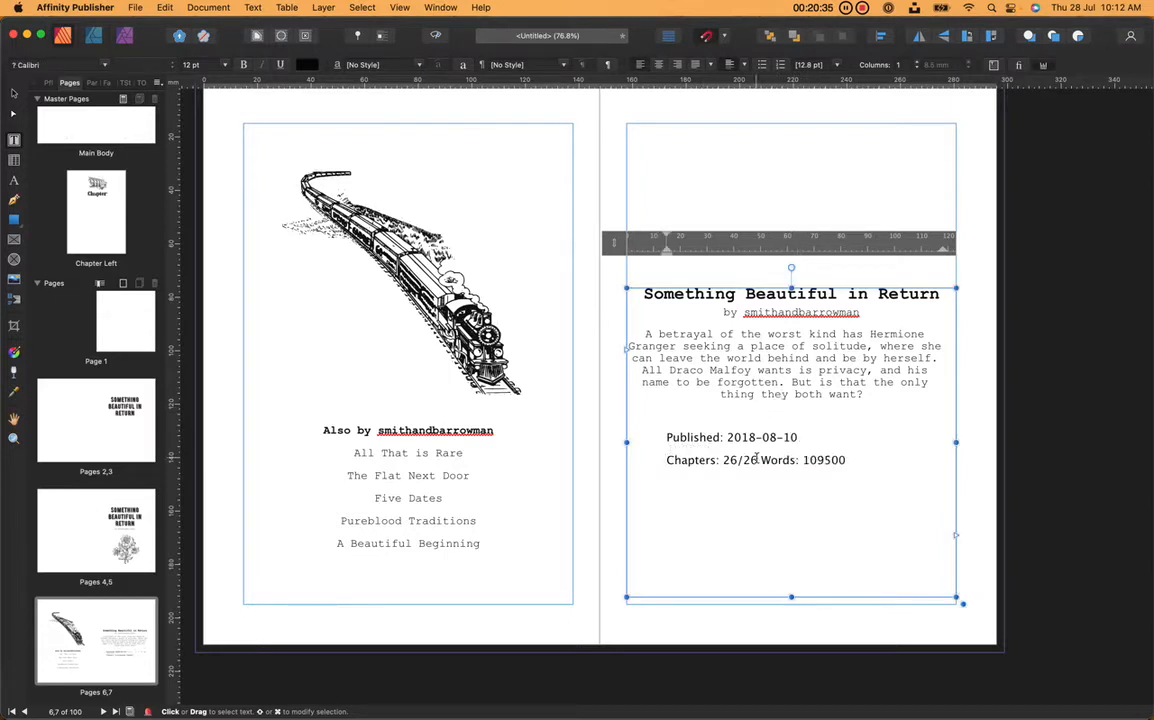
key(Return)
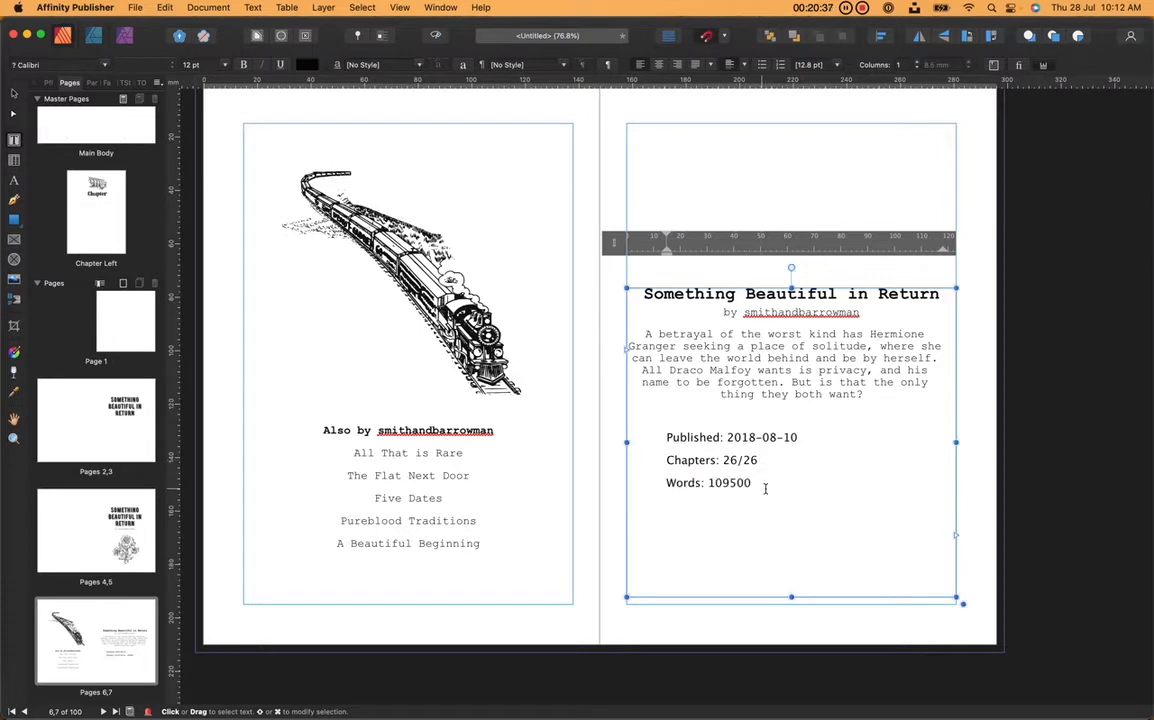
- Centre the three stats lines and remove their left indent
drag(755, 484, 648, 425)
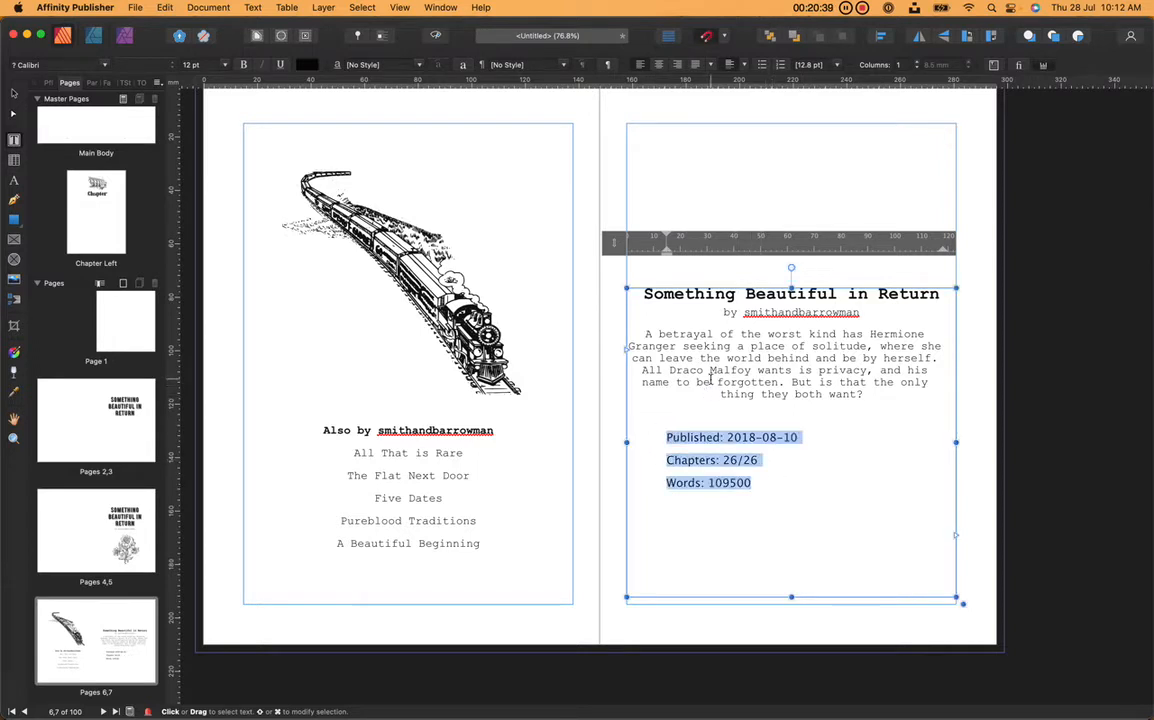
click(663, 66)
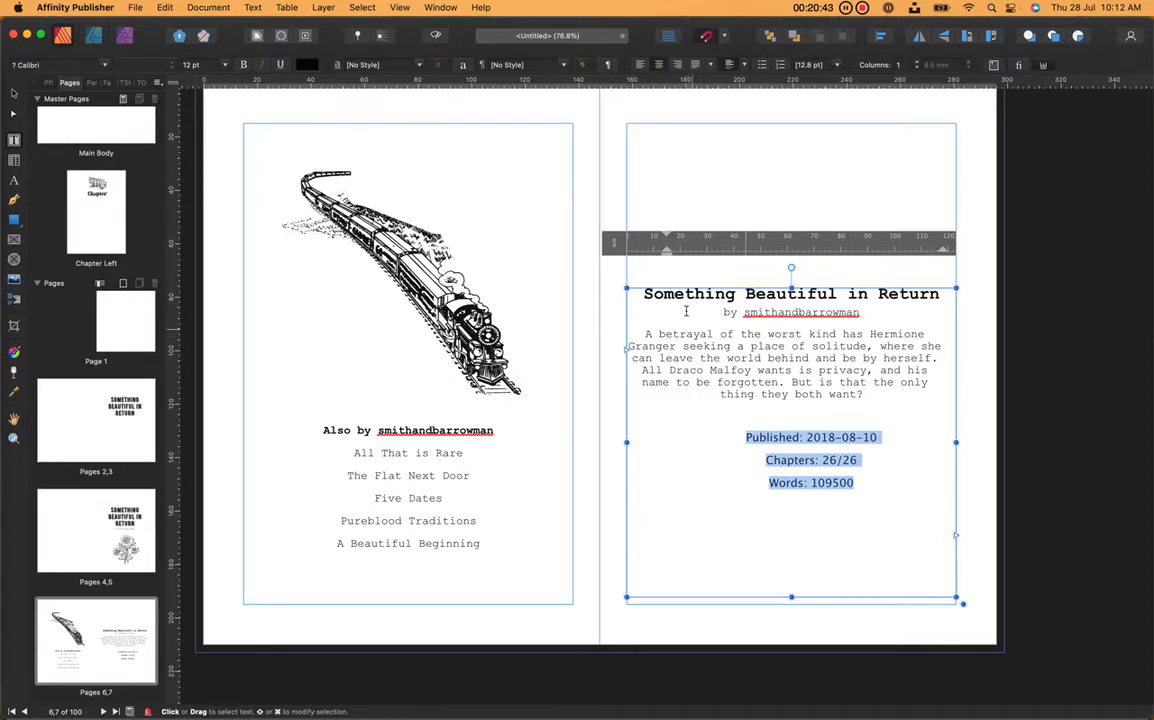
drag(666, 250, 578, 250)
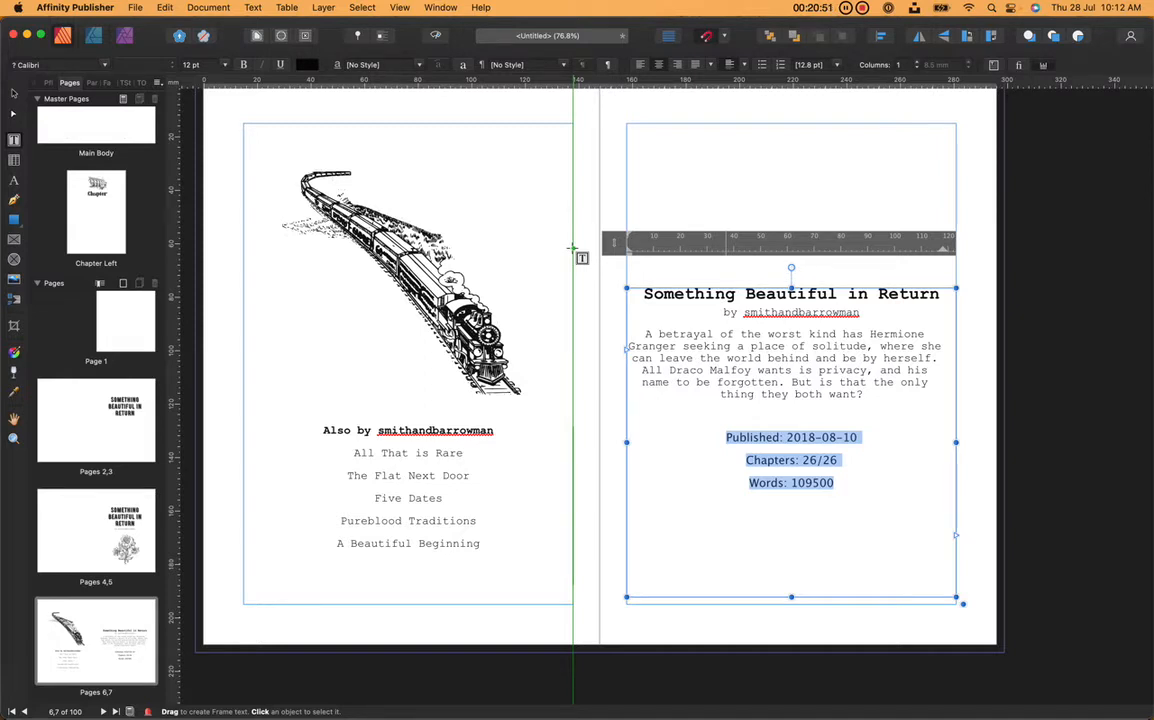
- Set the Published, Chapters and Words lines to Courier New
click(100, 65)
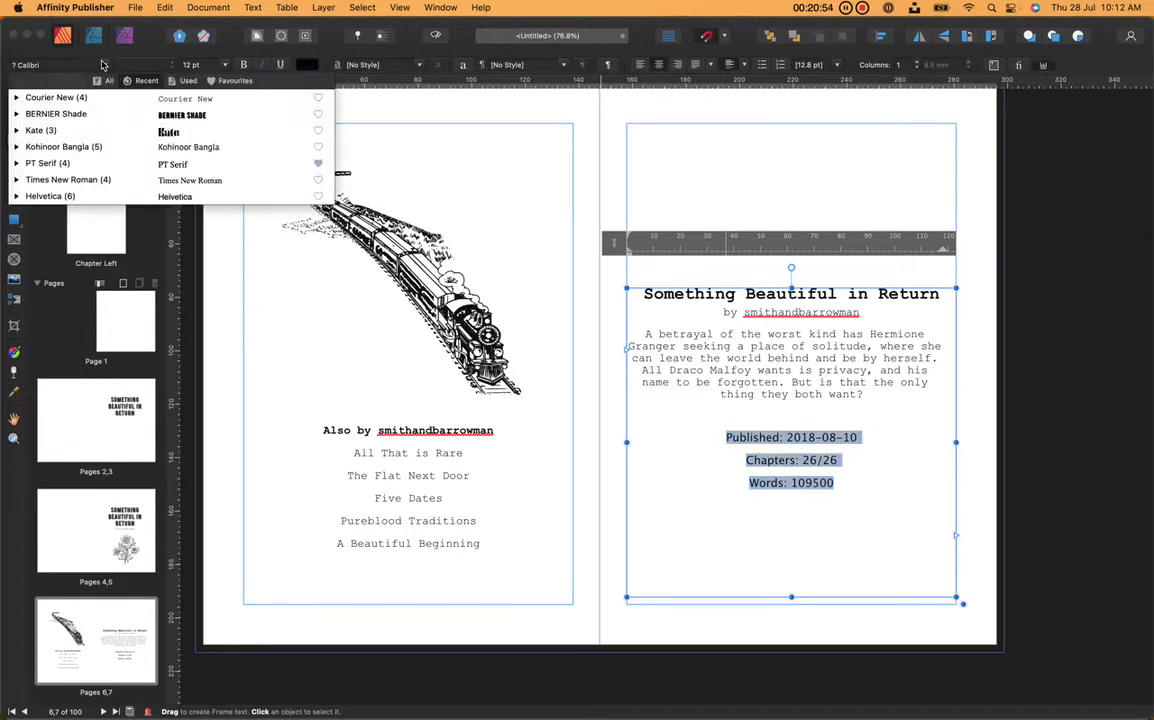
click(162, 104)
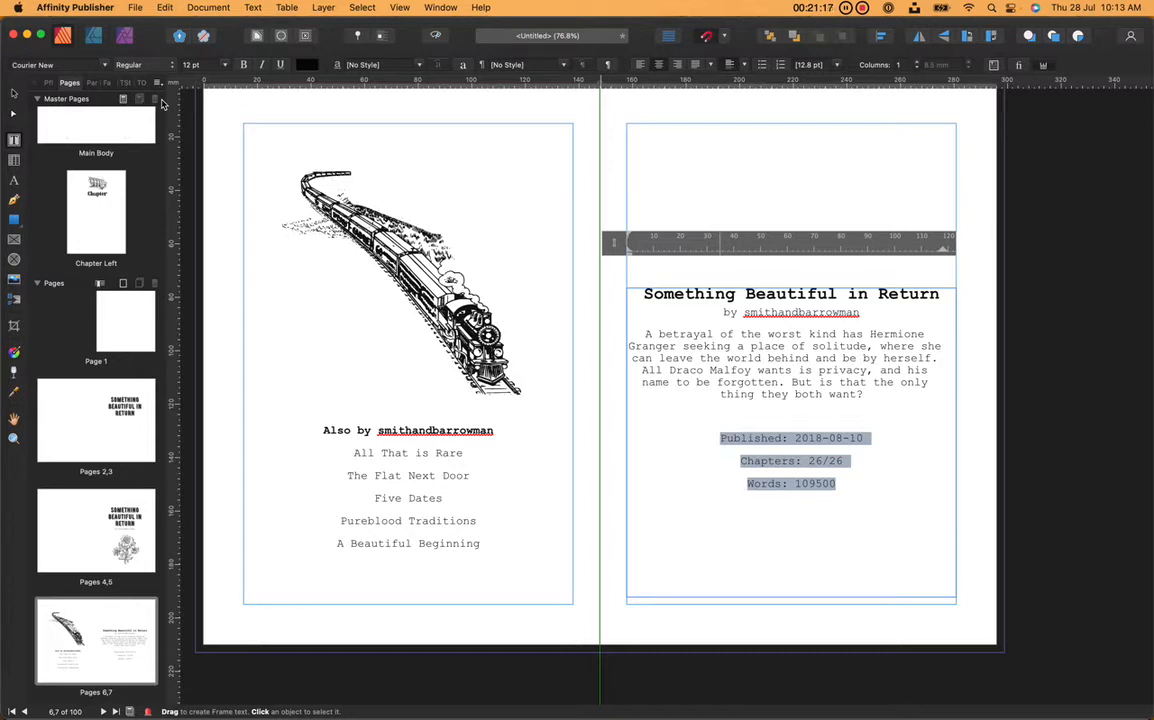
click(814, 421)
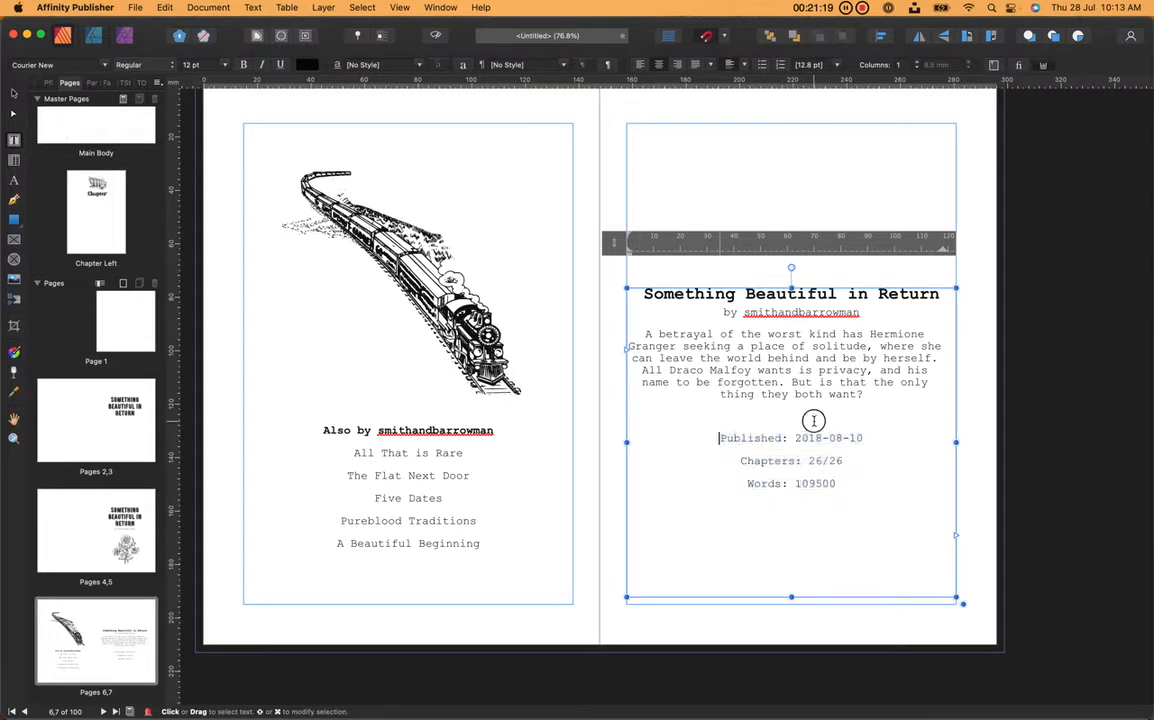
click(819, 414)
click(834, 484)
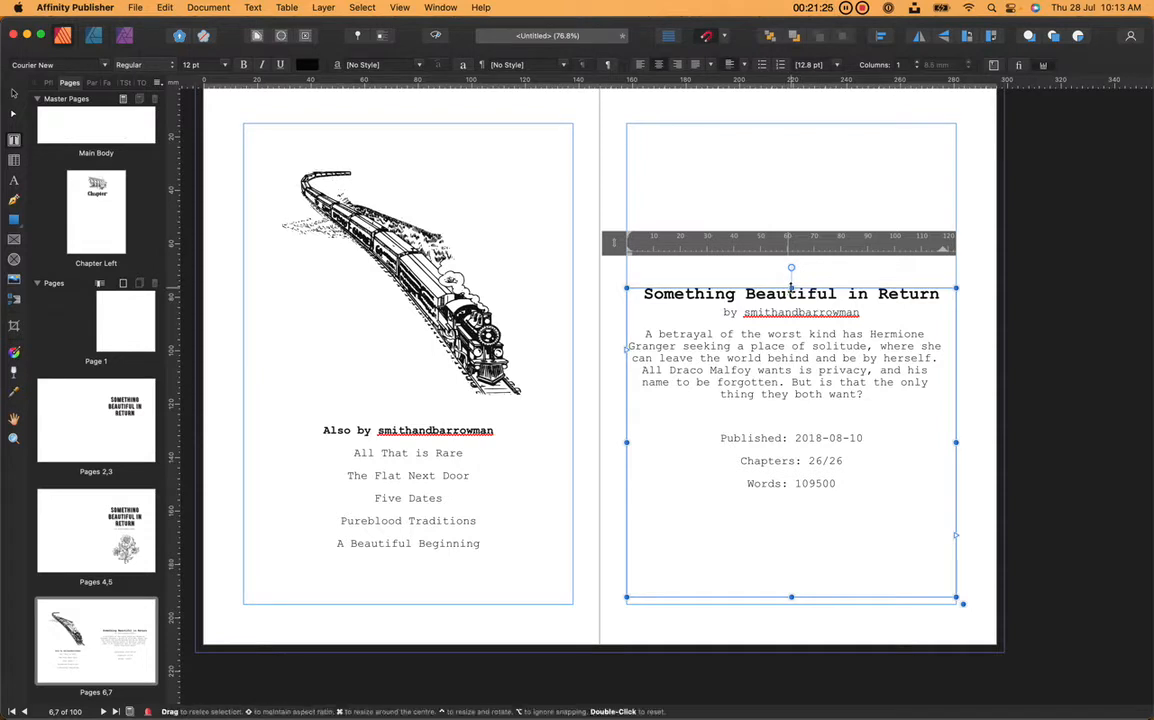
- Lower the top edge of page 7's text frame by about 20 mm to move the text down the page, and deselect it
drag(791, 288, 848, 339)
click(1023, 328)
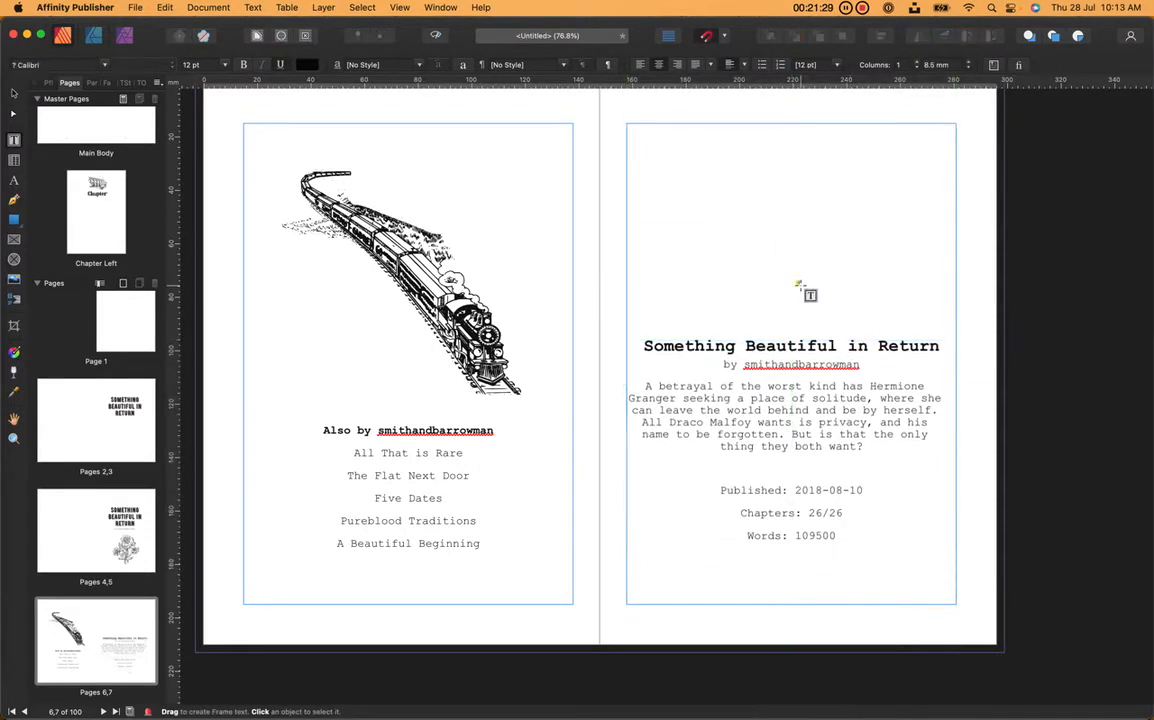
click(766, 347)
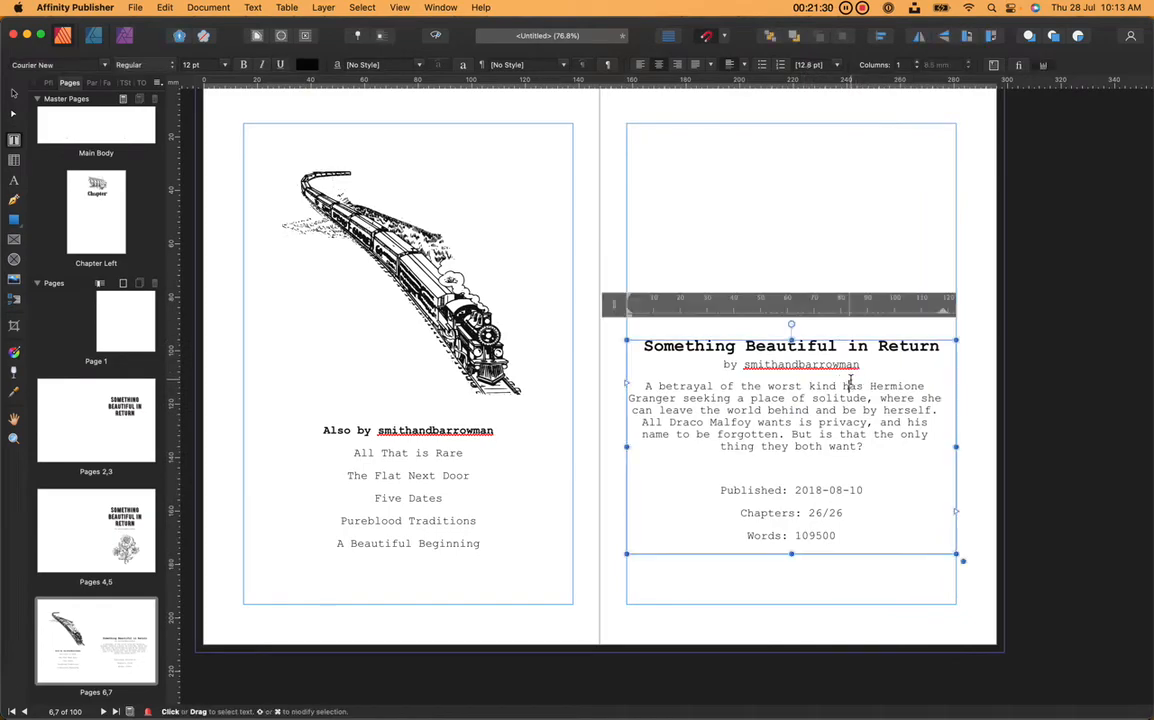
click(871, 173)
- Switch to Chrome and search the web for "qr code generator" in a new tab
key(ctrl+Up)
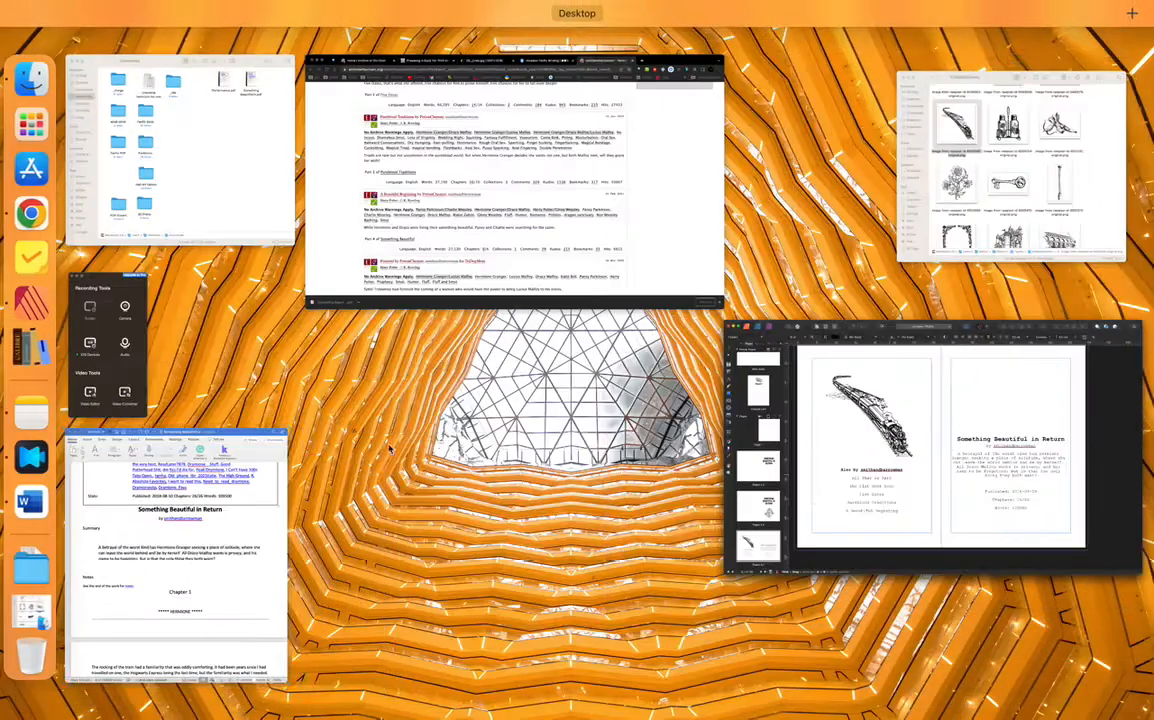
click(528, 240)
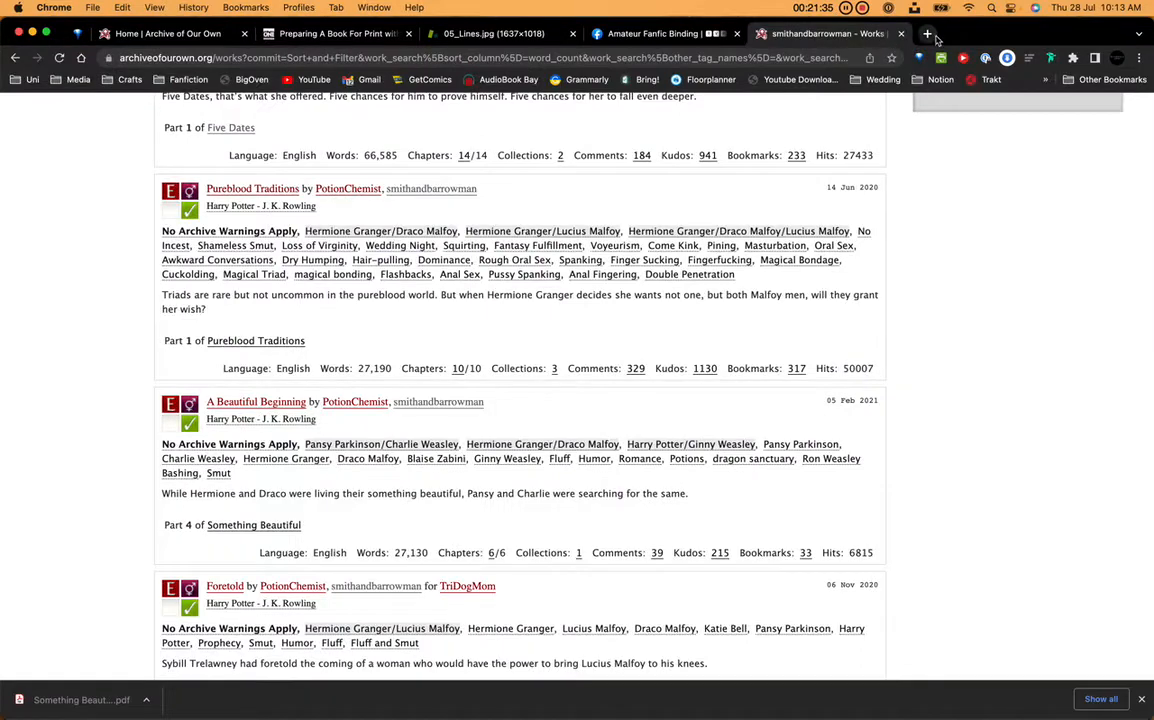
click(929, 35)
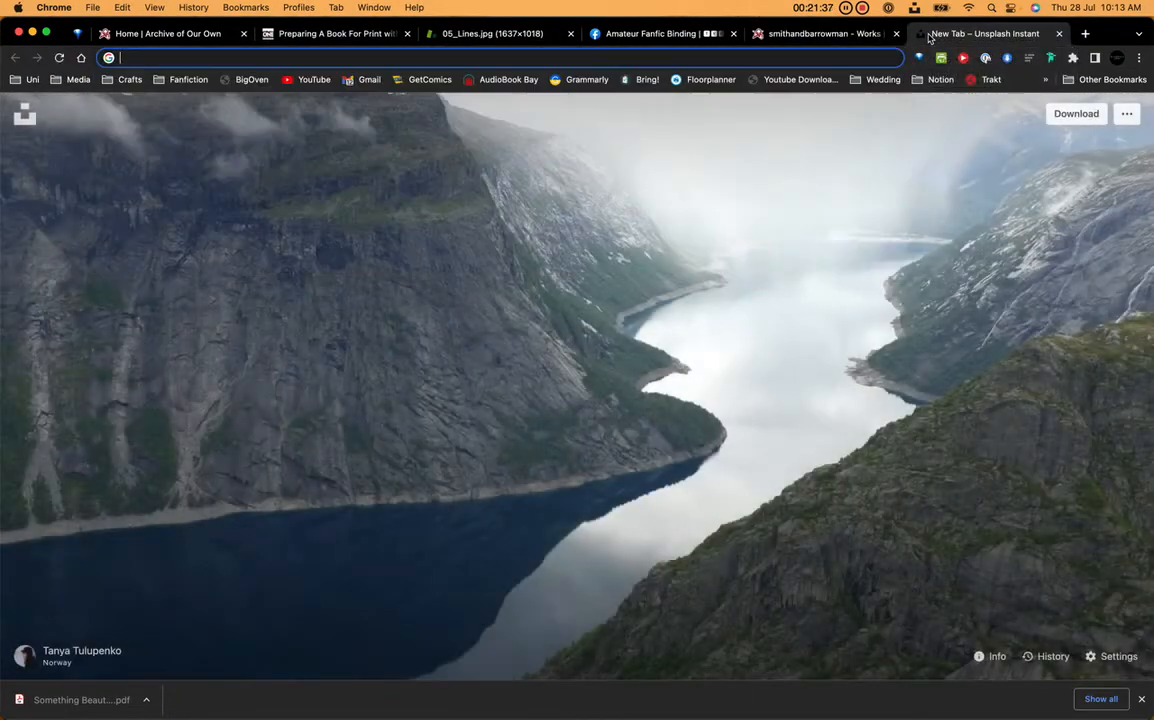
click(1046, 80)
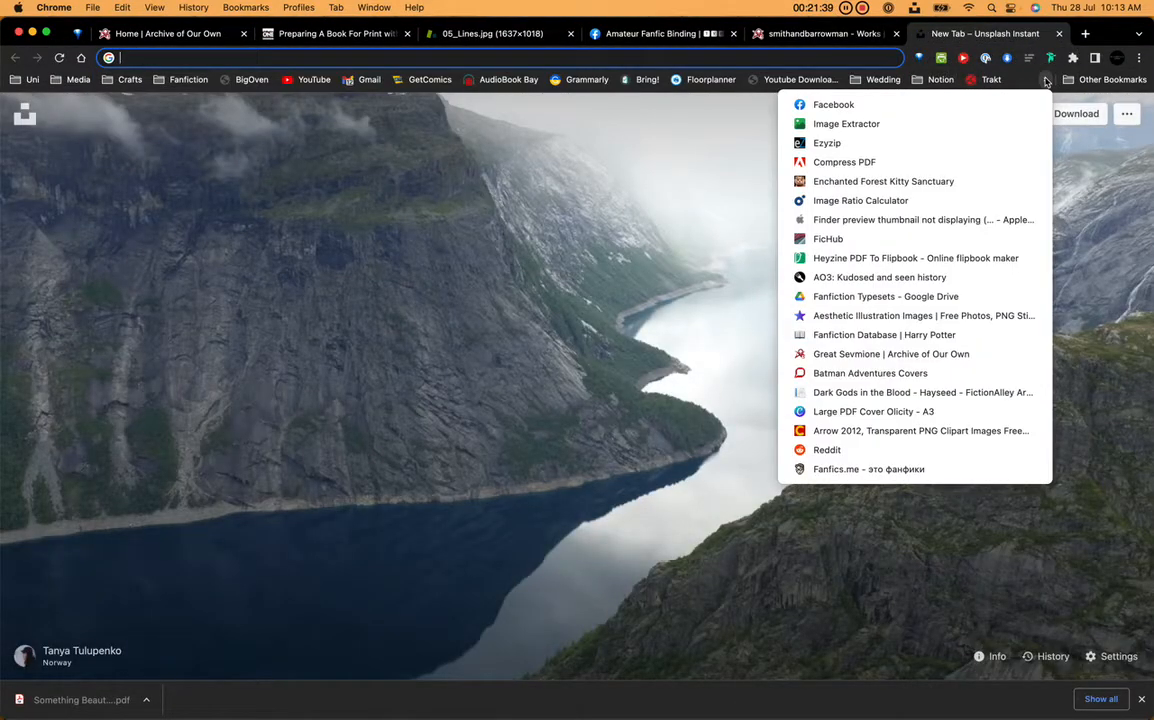
click(852, 62)
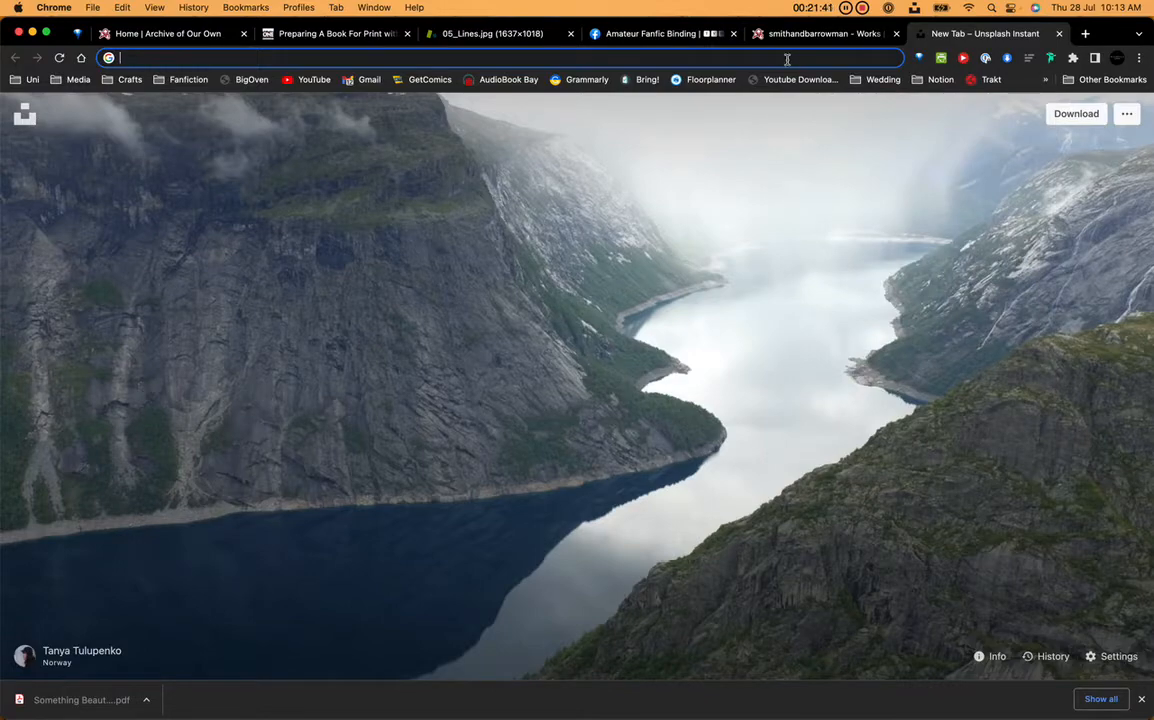
text(qr)
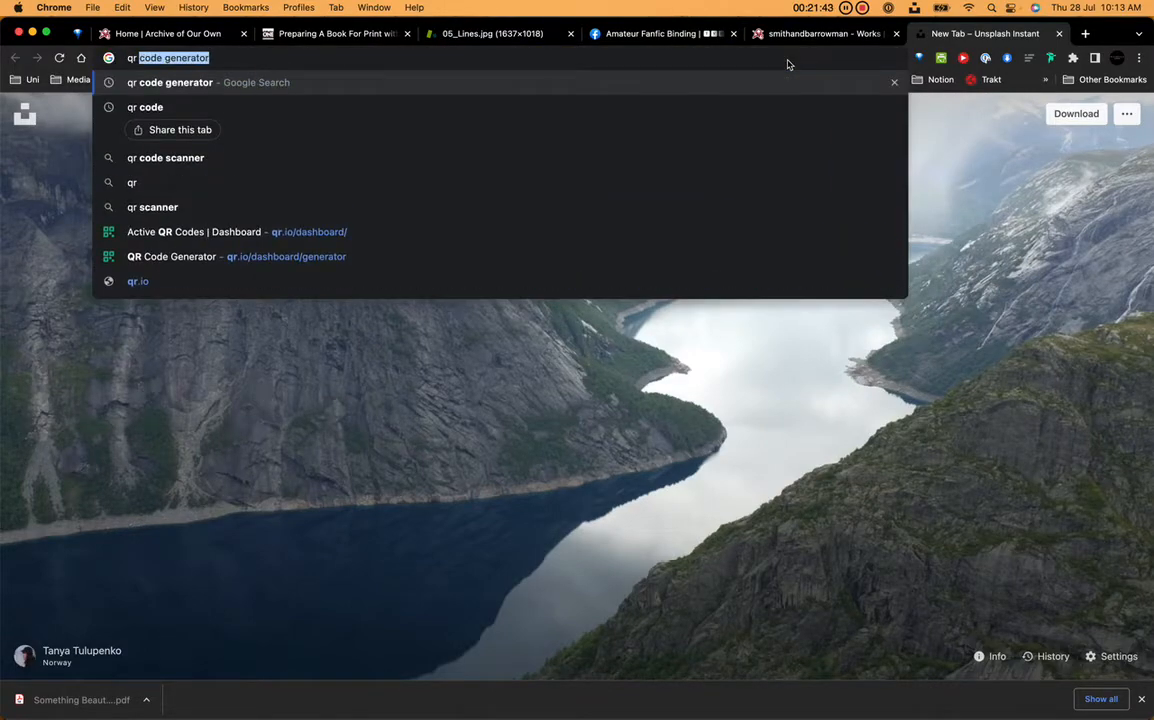
key(Return)
- Open the Archive of Our Own page for Something Beautiful in Return and copy its web address
key(ctrl+shift+Tab)
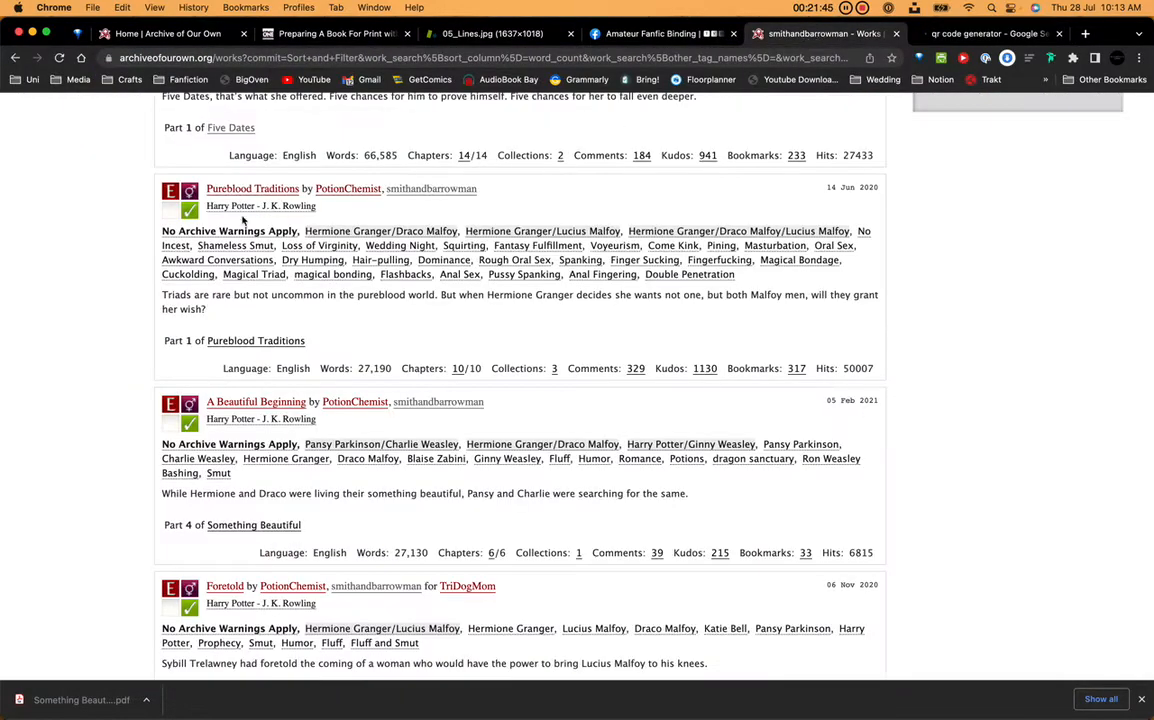
scroll(243, 220, up, 20)
click(269, 472)
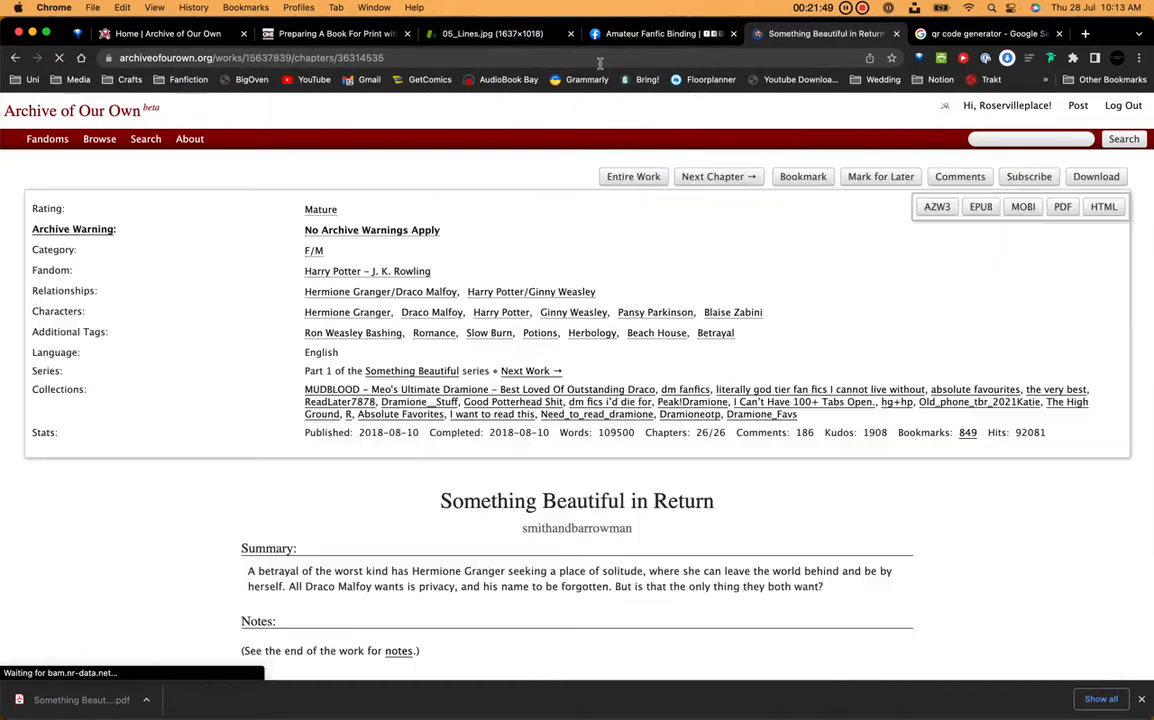
click(601, 58)
key(super+c)
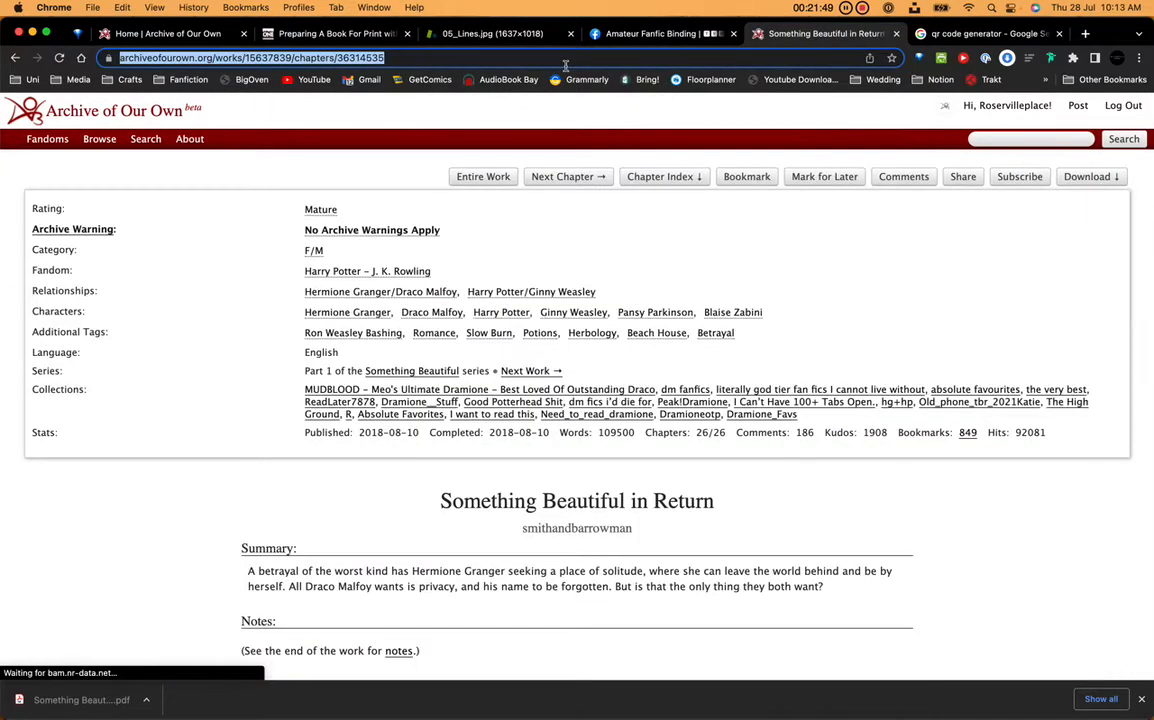
- Open qr-code-generator.com from the search results and paste the copied story link to generate its QR code
click(958, 30)
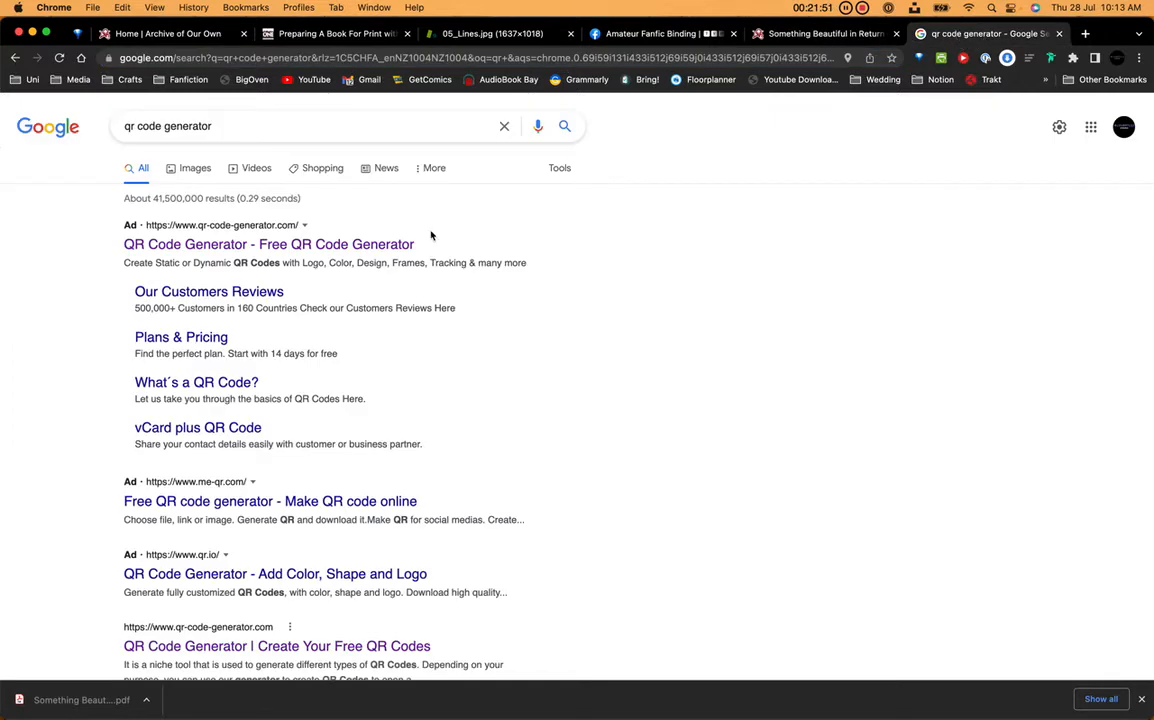
scroll(300, 430, down, 4)
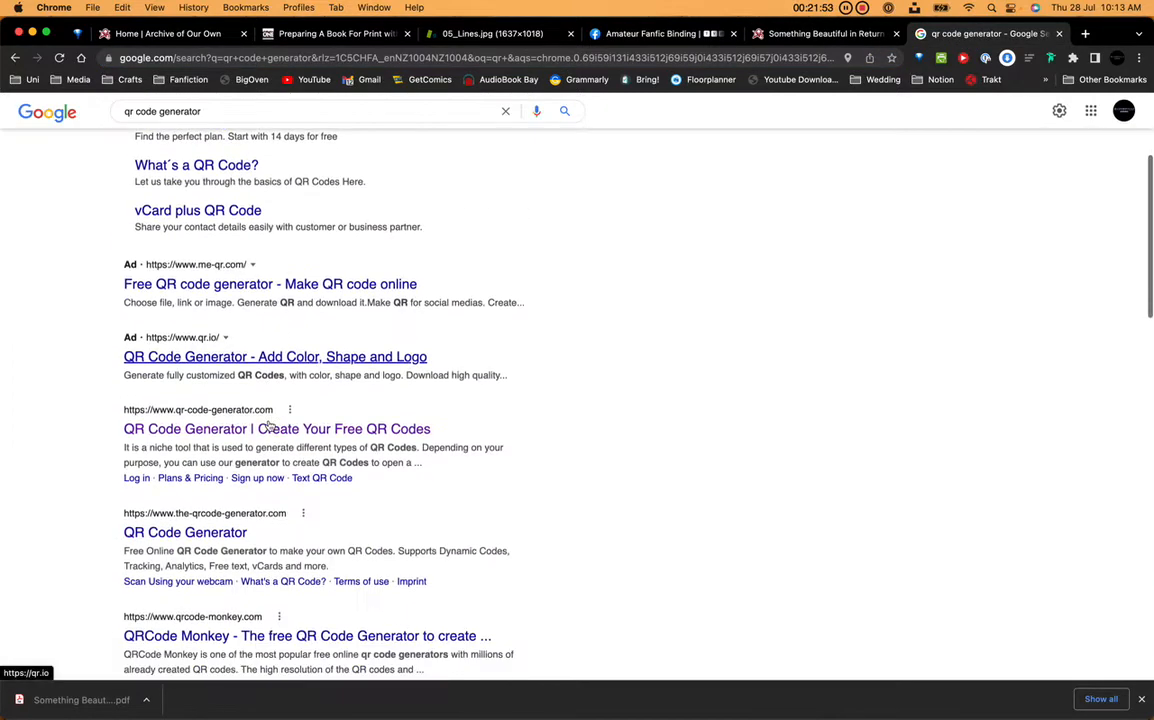
click(265, 432)
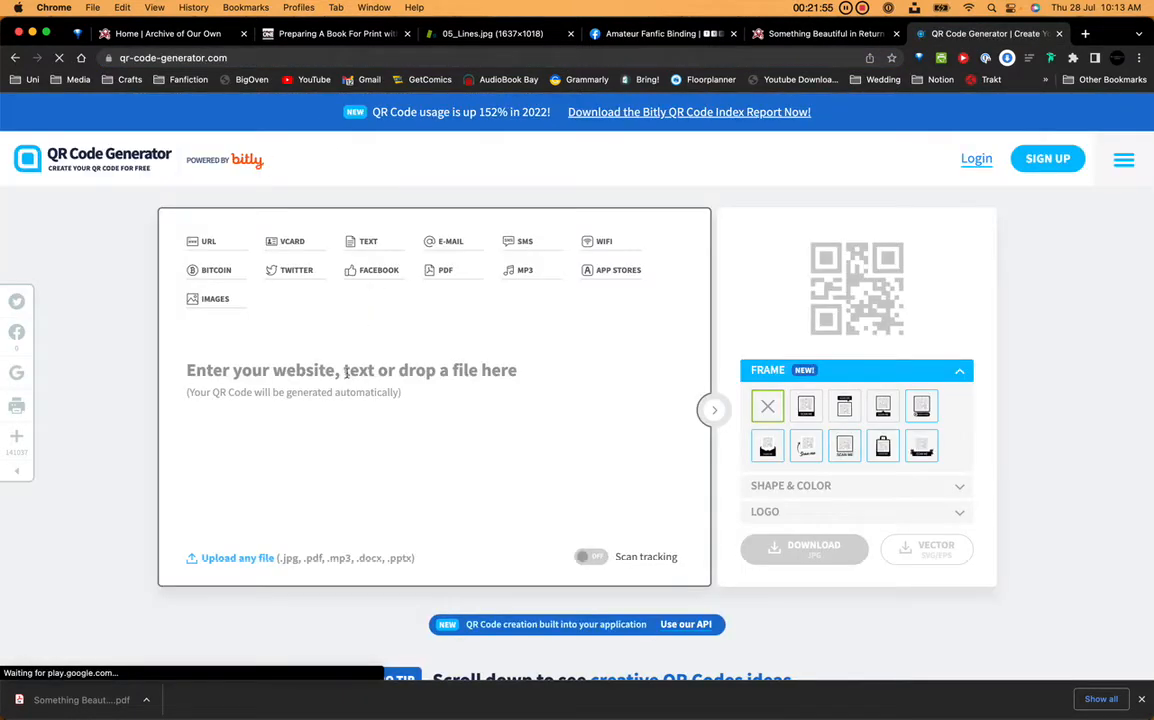
key(super+v)
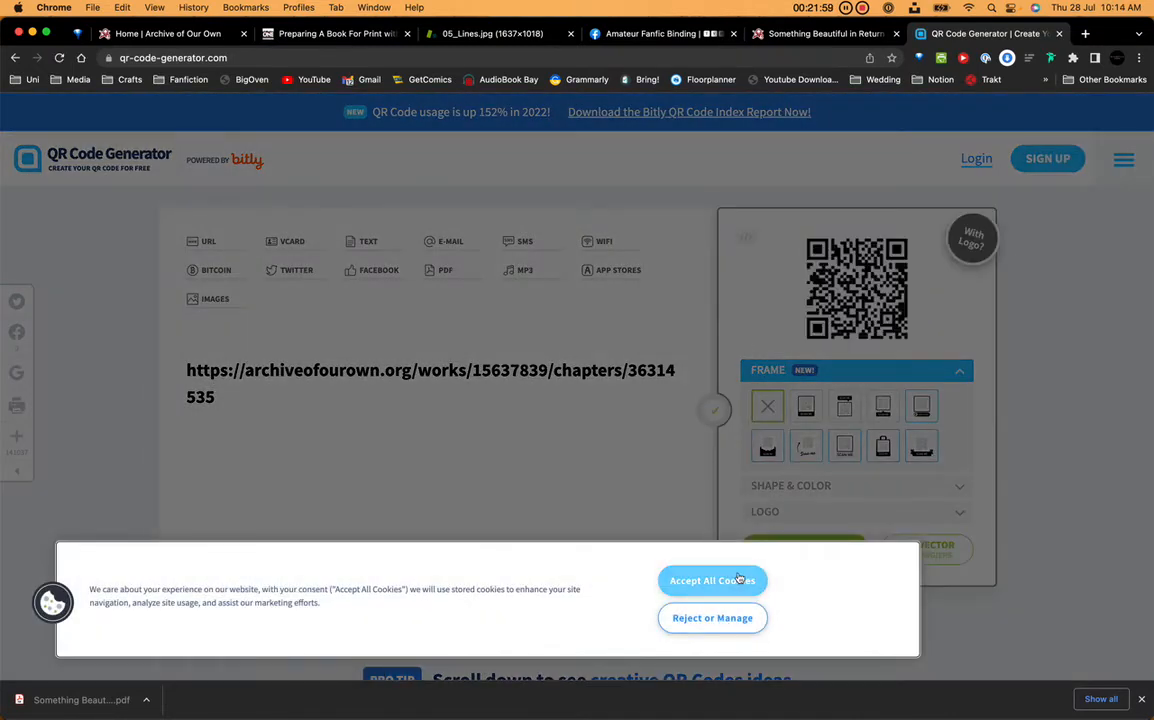
- Accept the site's cookies, download the QR code image without a frame, and close the generator page
click(734, 581)
click(808, 546)
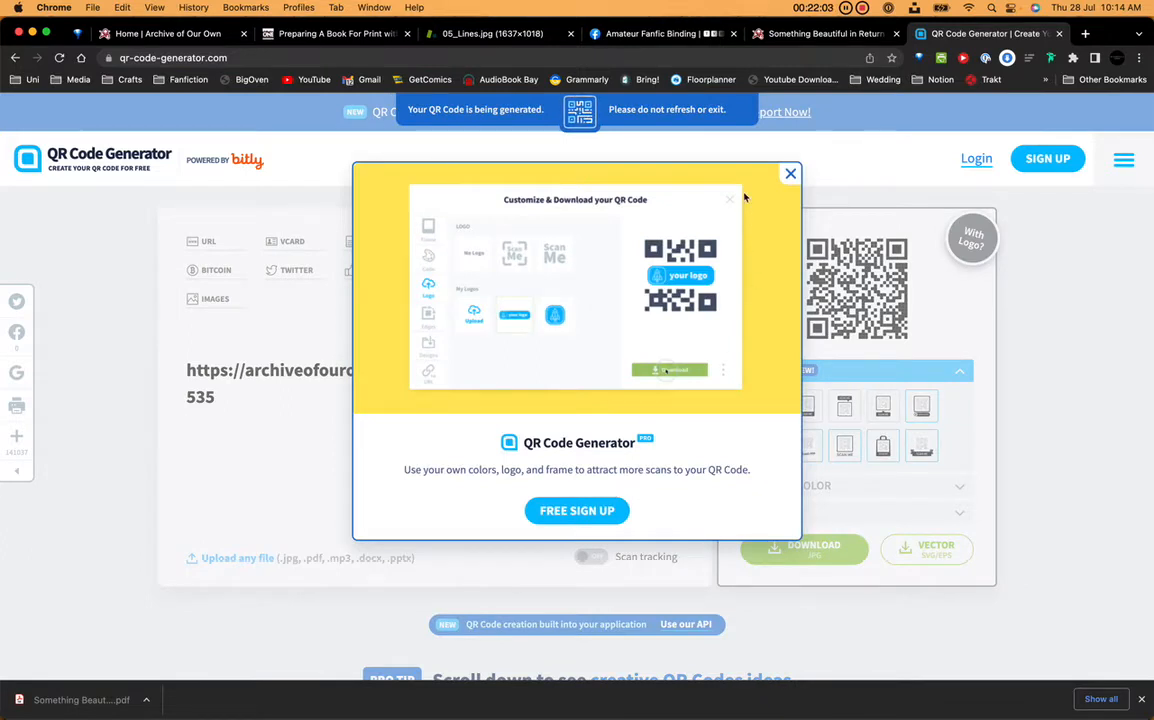
click(791, 175)
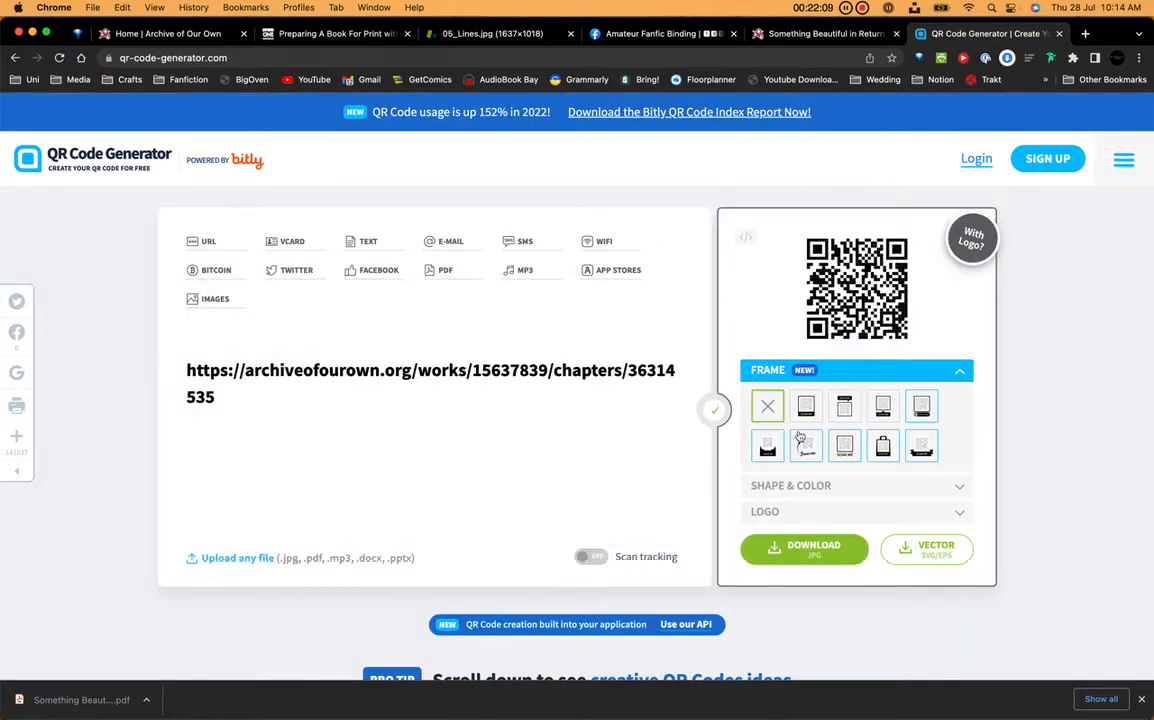
click(789, 543)
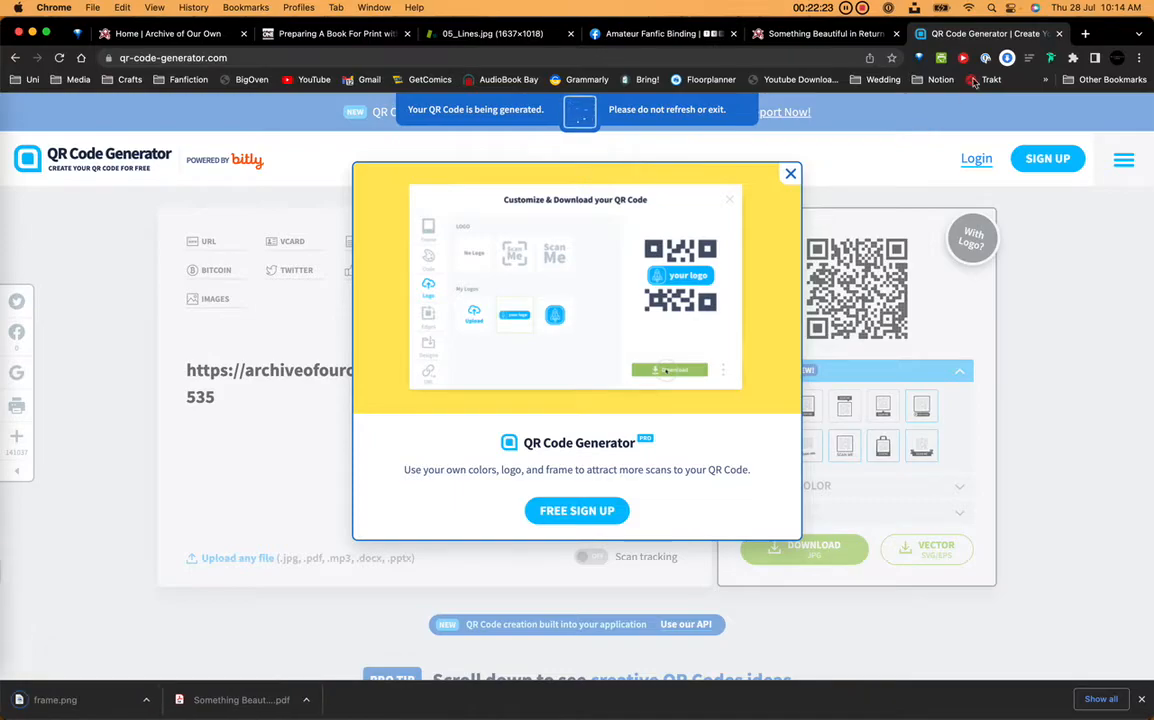
click(1059, 35)
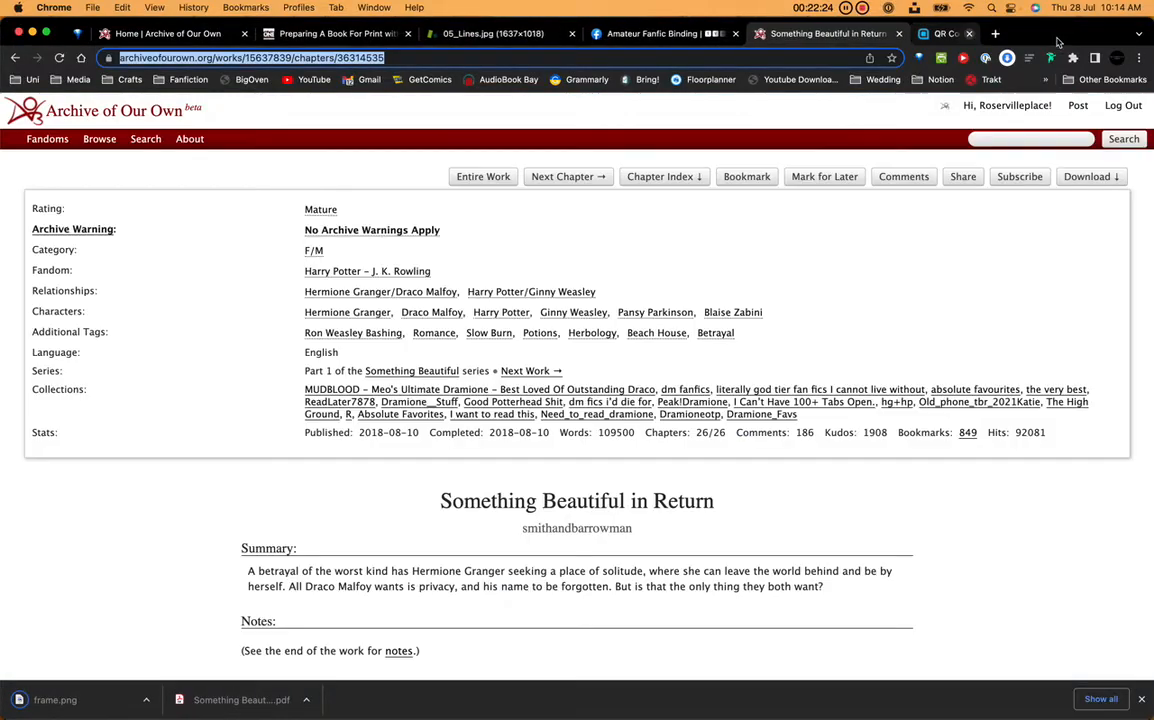
- Minimise the browser and layout windows, then create and open a folder named QR inside Typesetting Asset Files in Finder
click(32, 33)
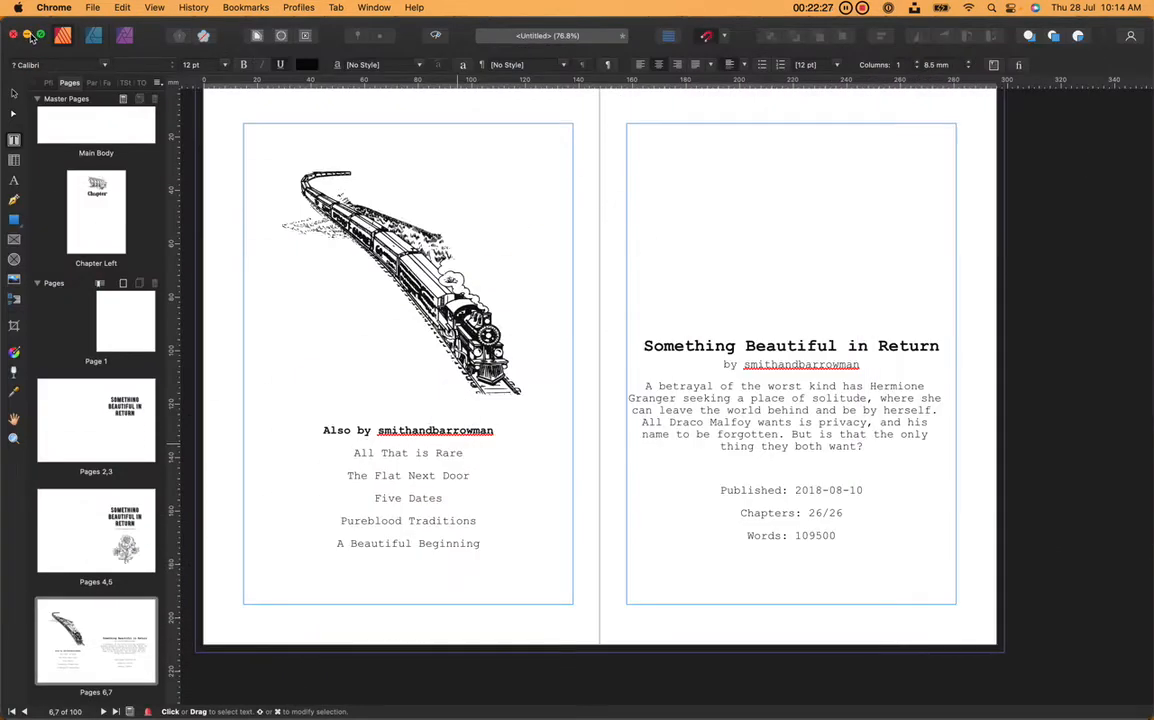
click(28, 35)
double_click(1045, 82)
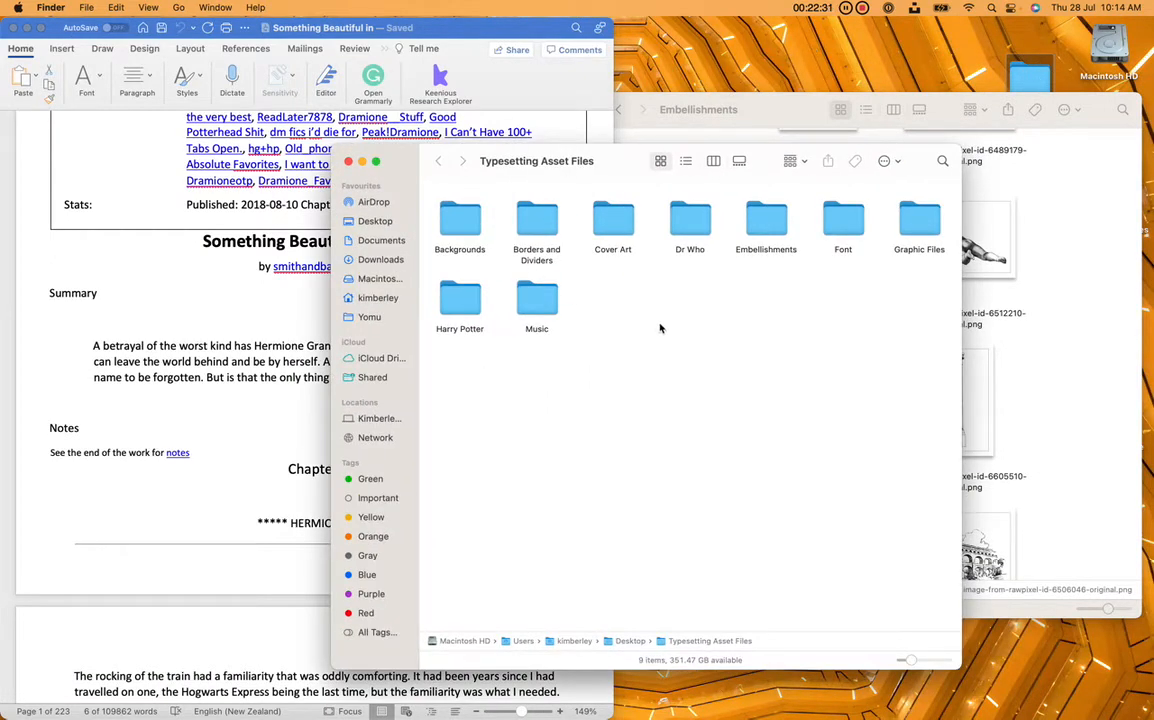
right_click(662, 325)
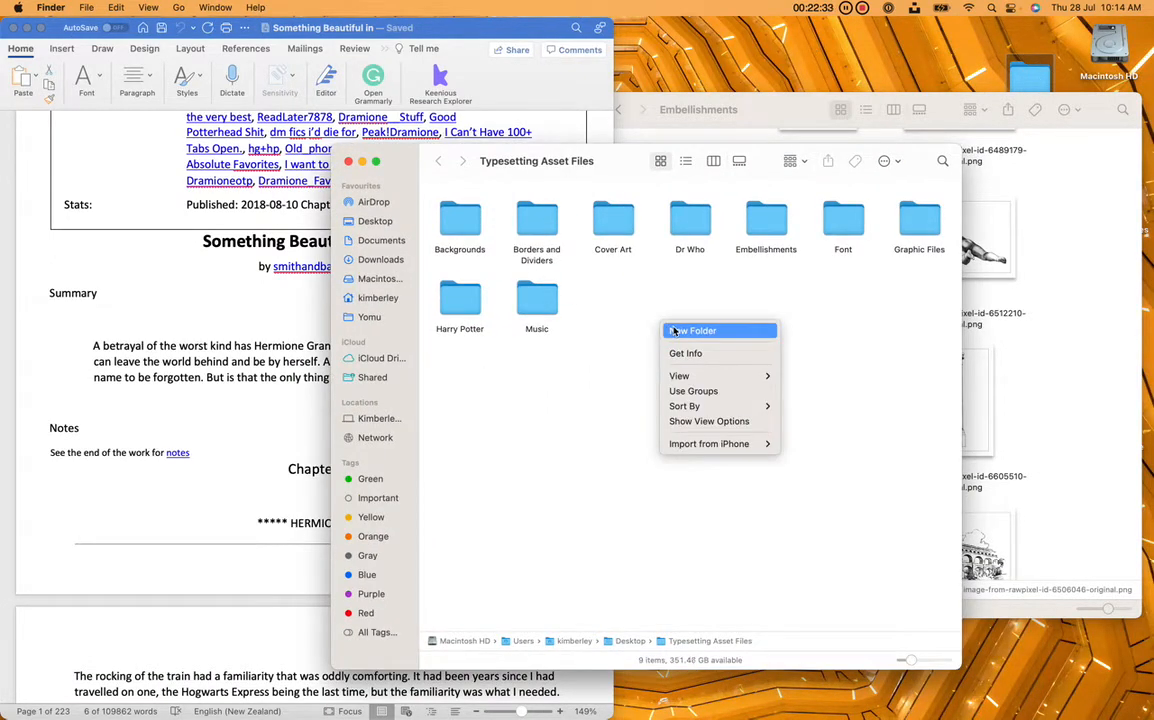
click(674, 331)
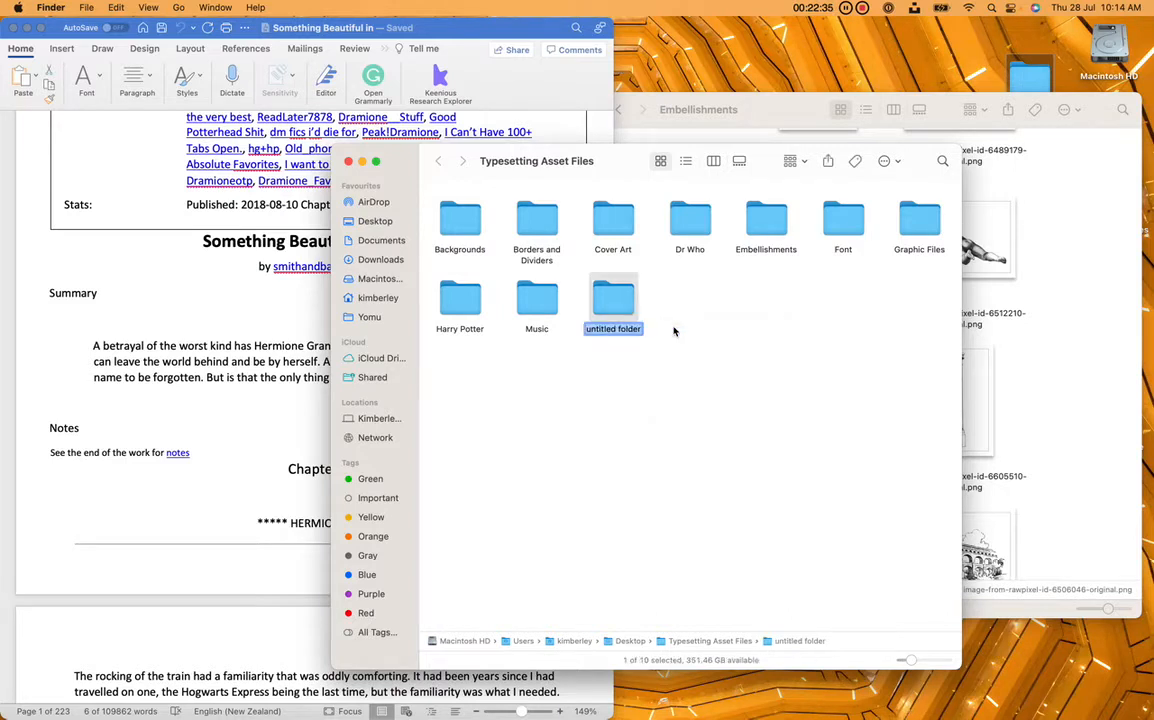
text(QR)
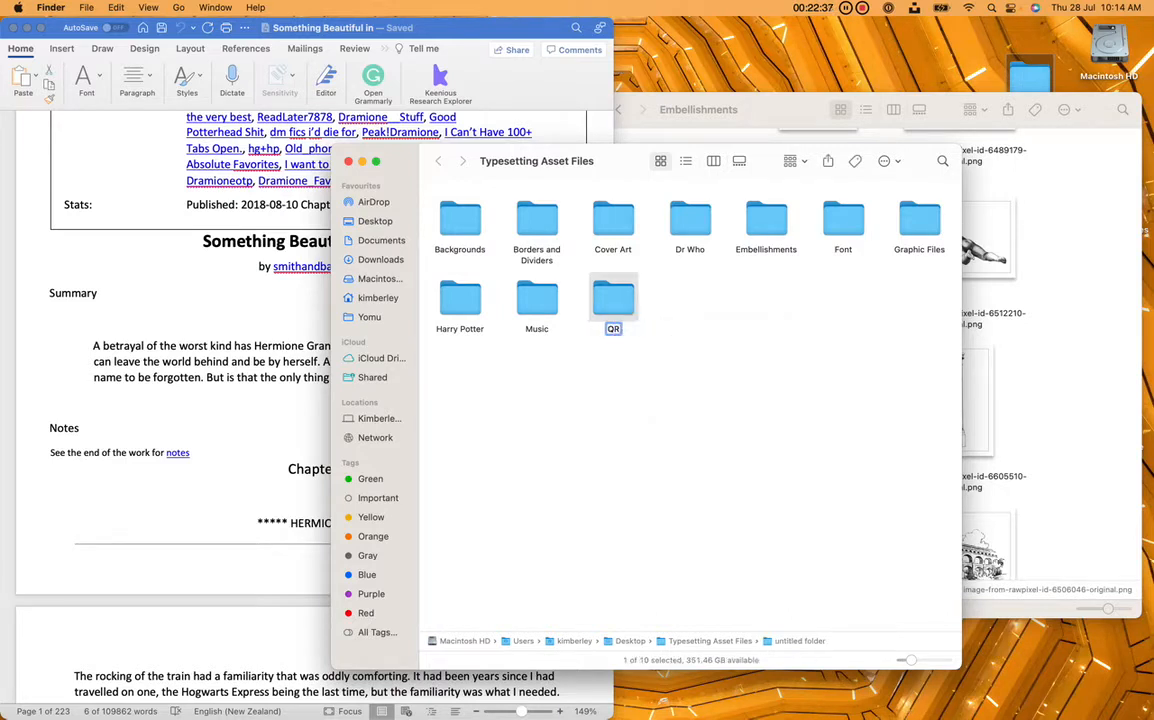
click(700, 309)
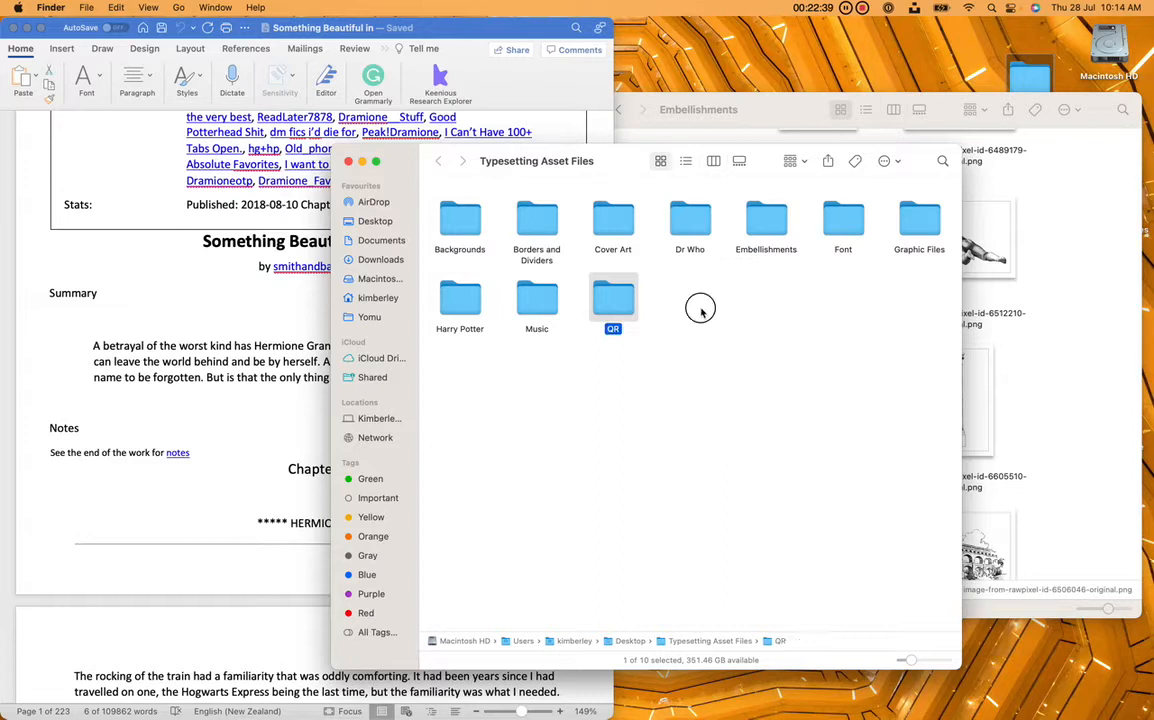
double_click(611, 303)
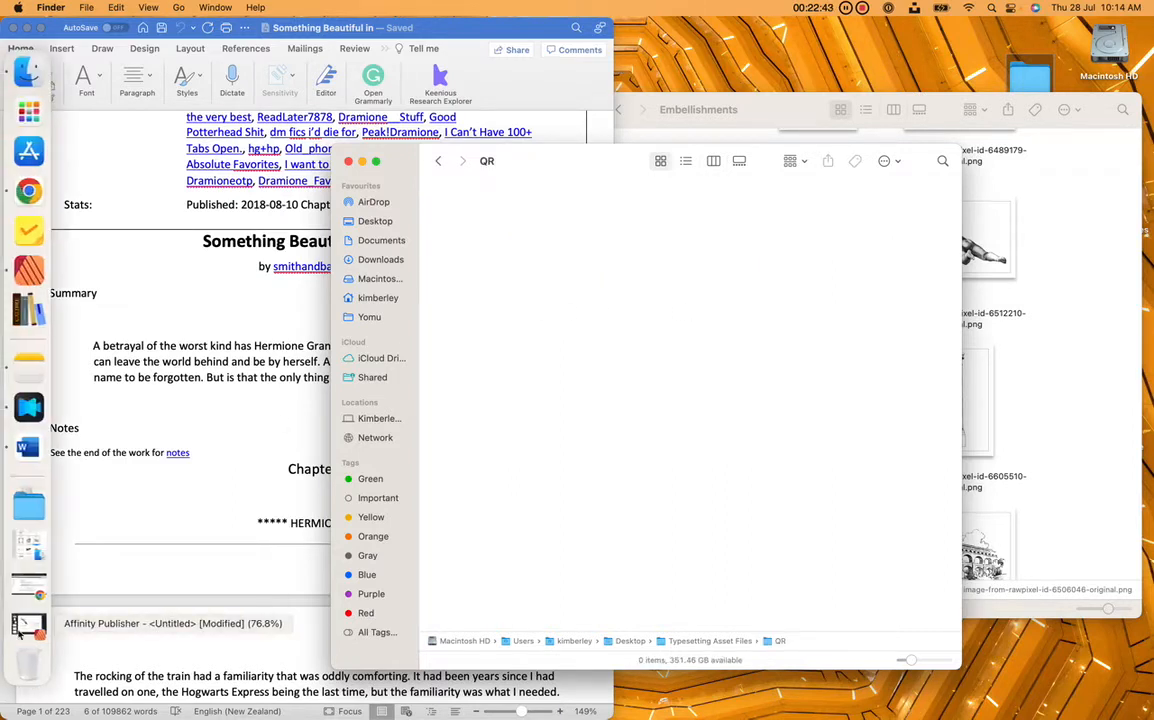
- Move the downloaded frame.png from Downloads into the QR folder
click(28, 531)
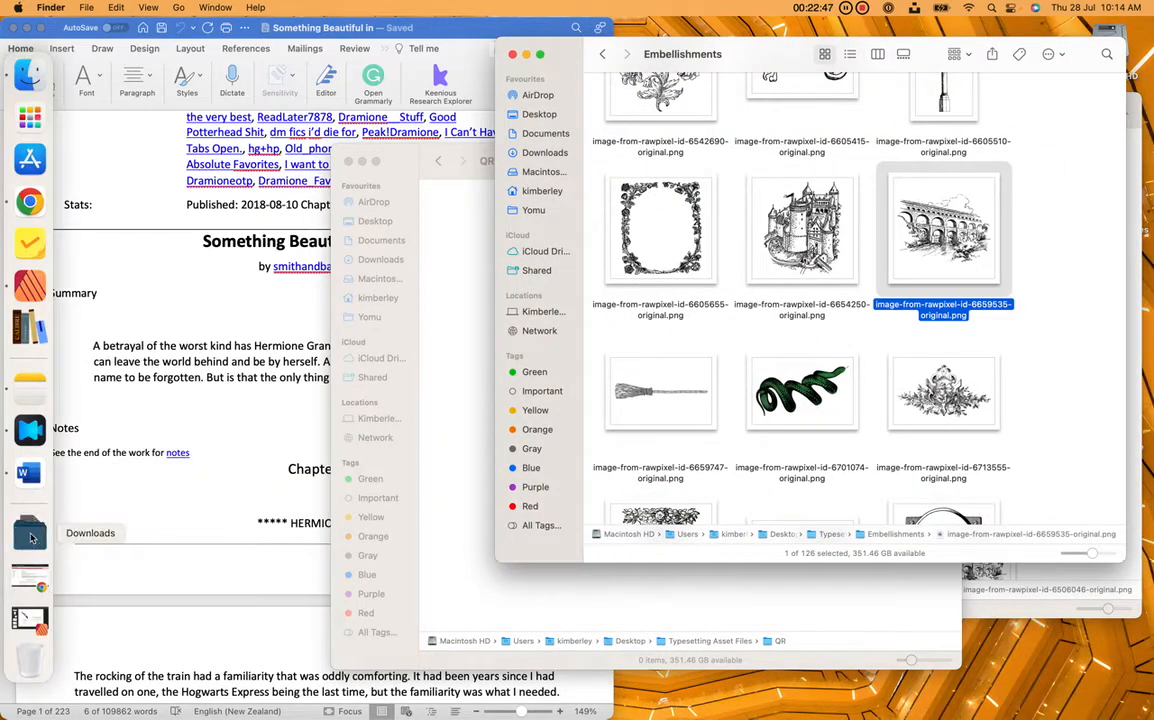
click(29, 533)
drag(297, 528, 460, 305)
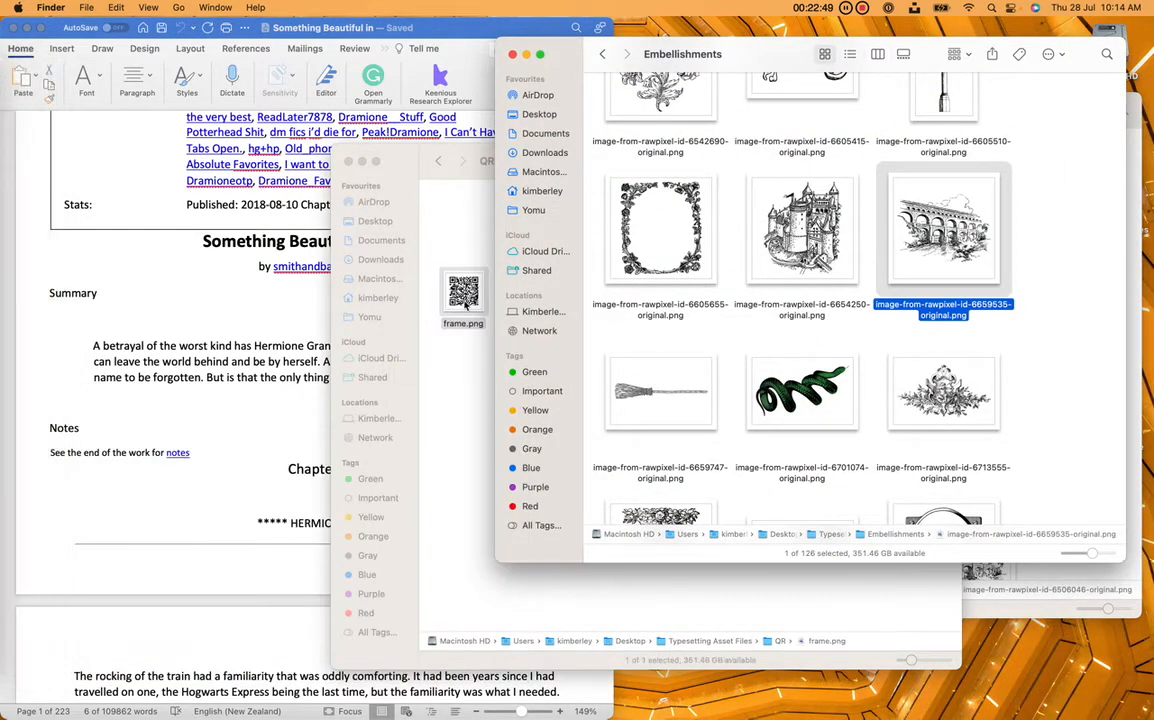
- Rename frame.png in the QR folder as "Something Beautiful in Return.png"
click(466, 302)
key(Return)
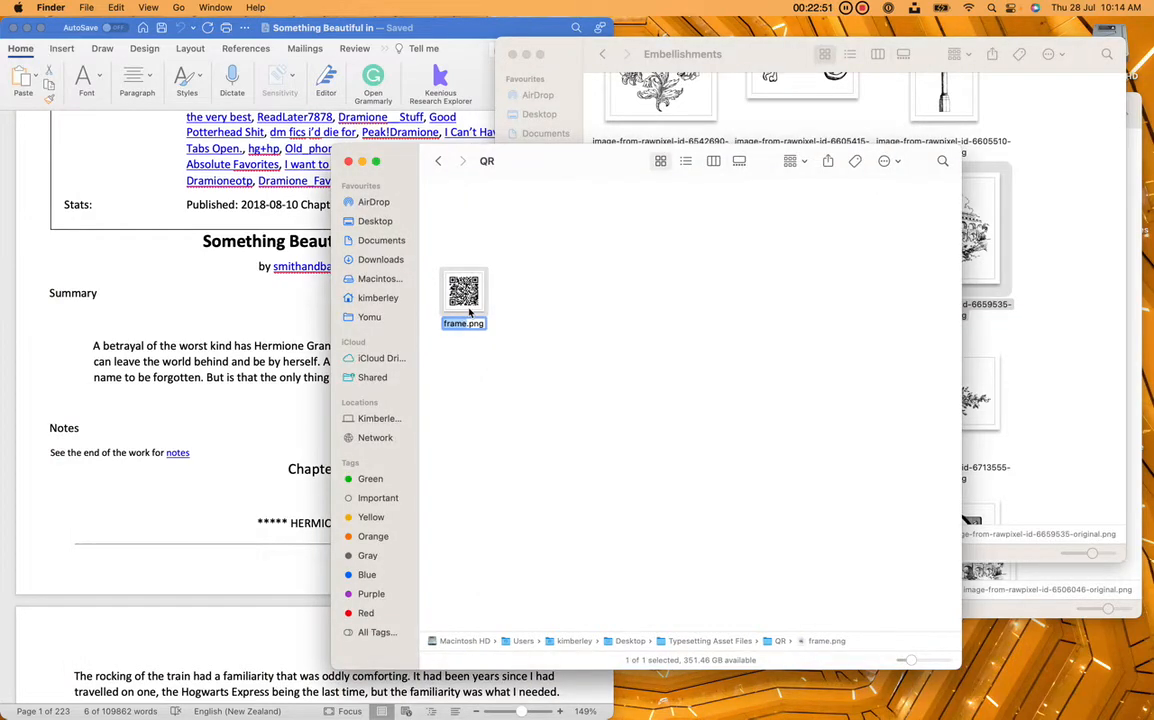
text(Something)
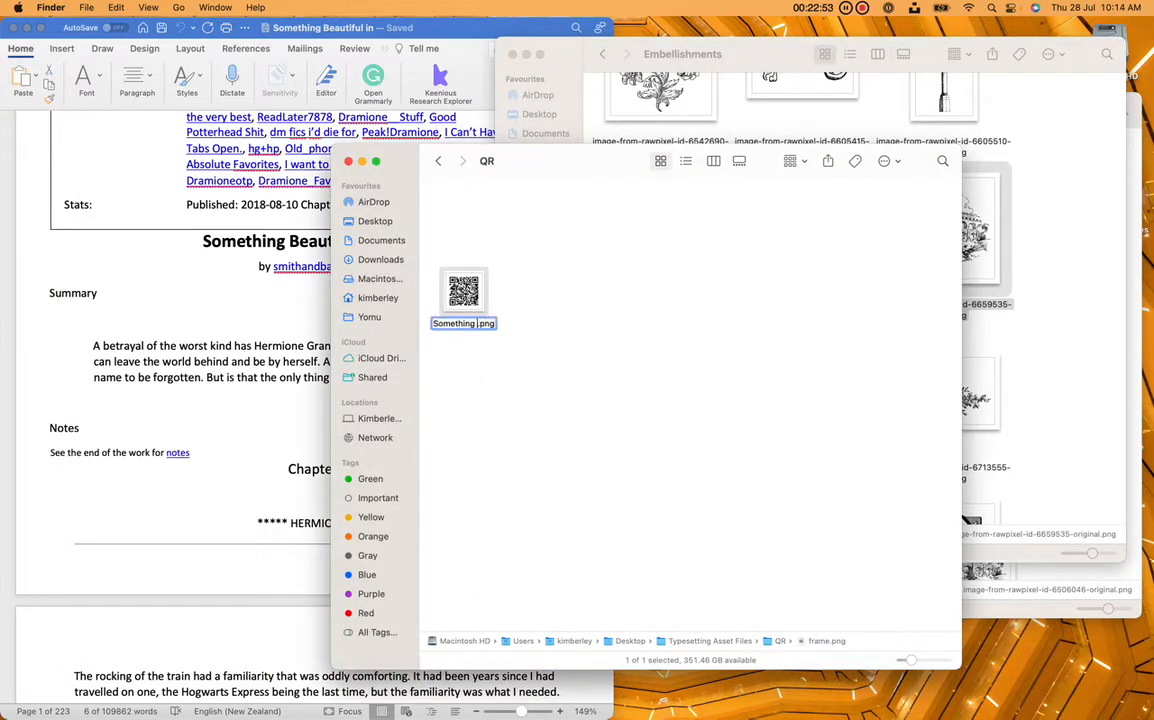
text( Beaut)
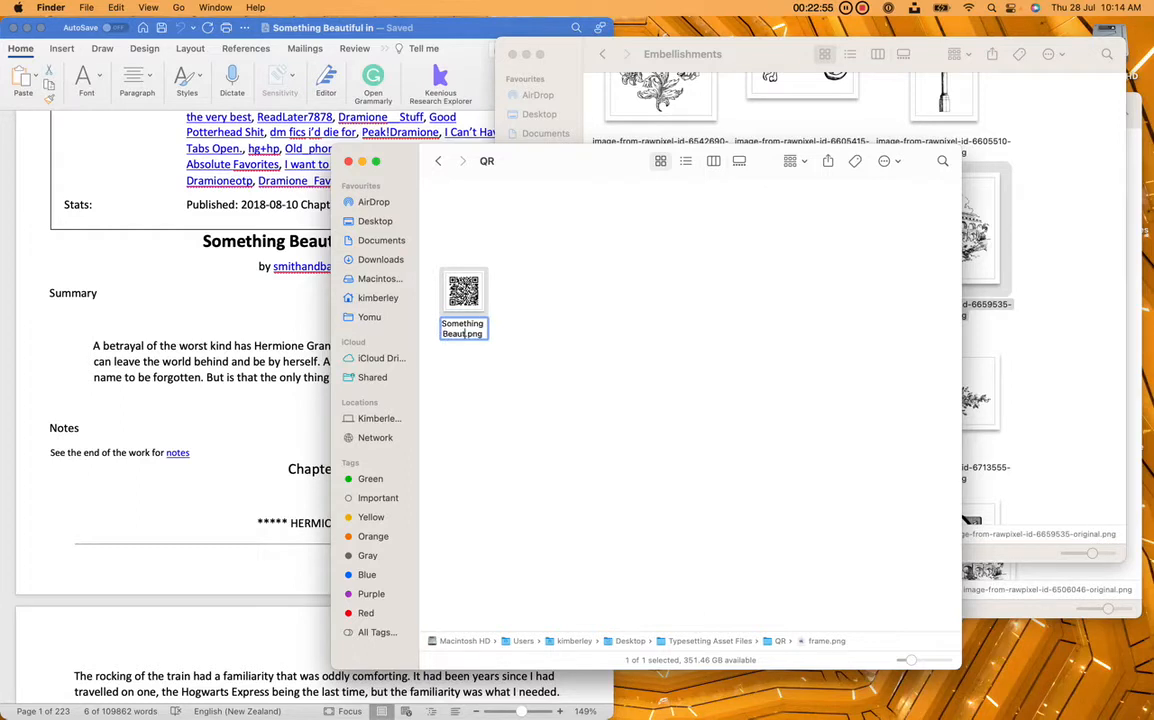
text(iful in)
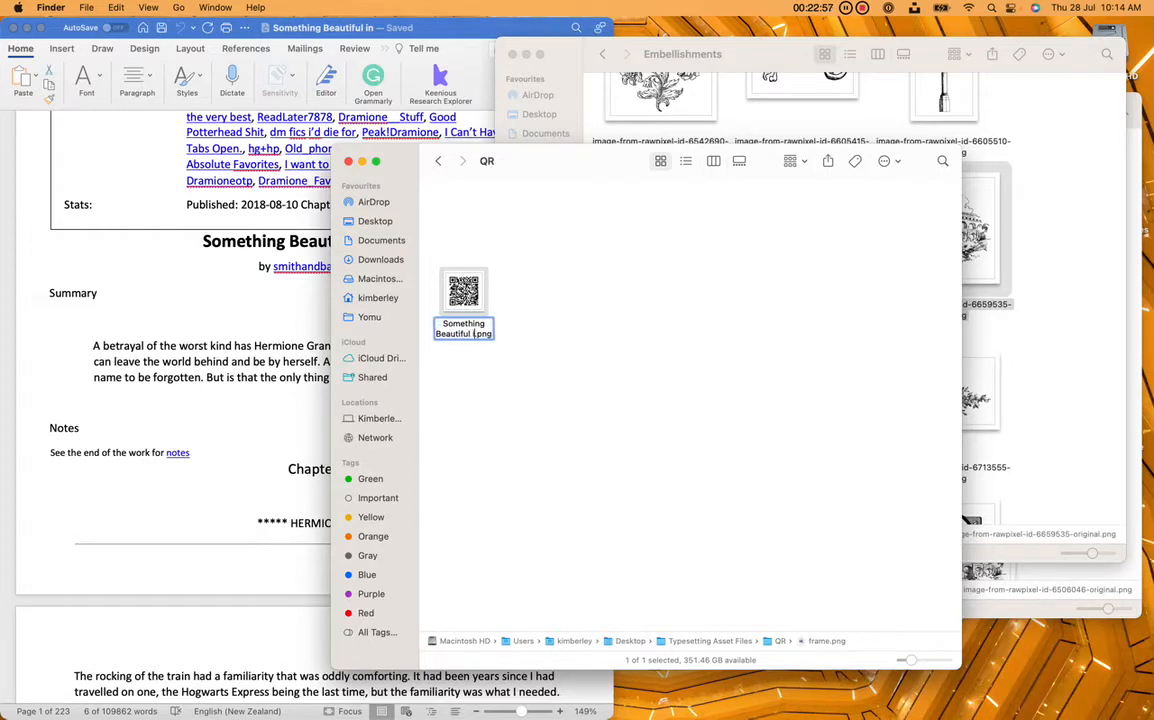
text( Return)
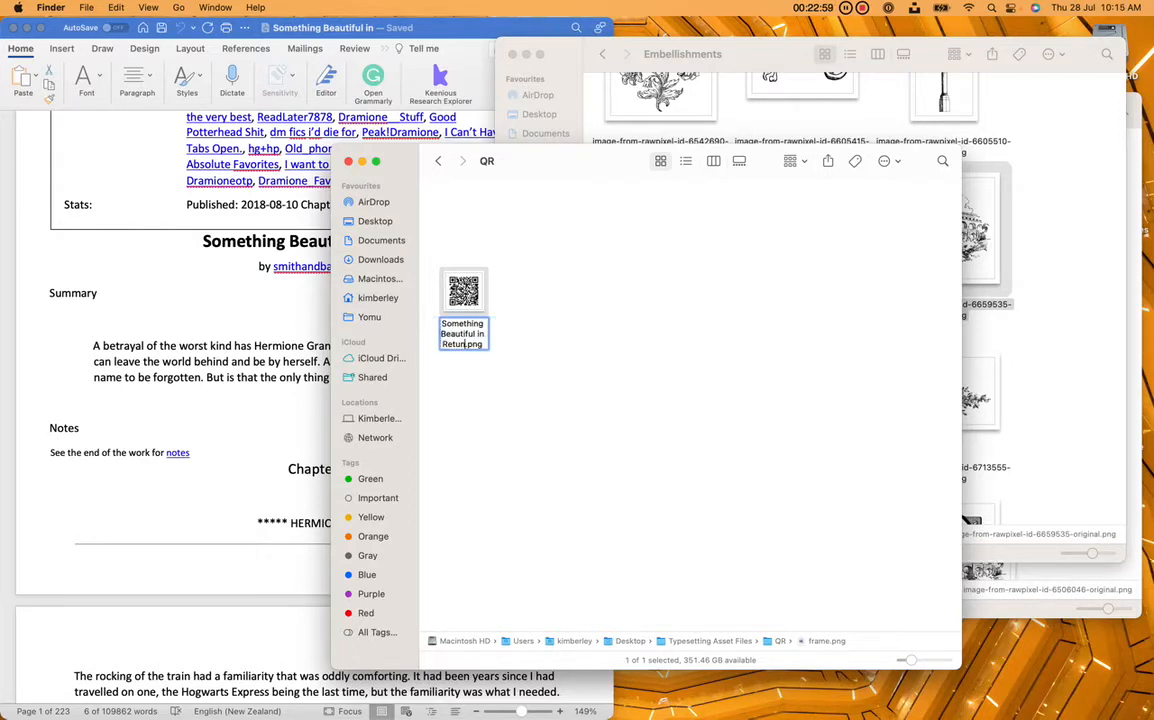
key(Return)
- Restore the Affinity Publisher document and bring the QR folder window in front of it
key(ctrl+Up)
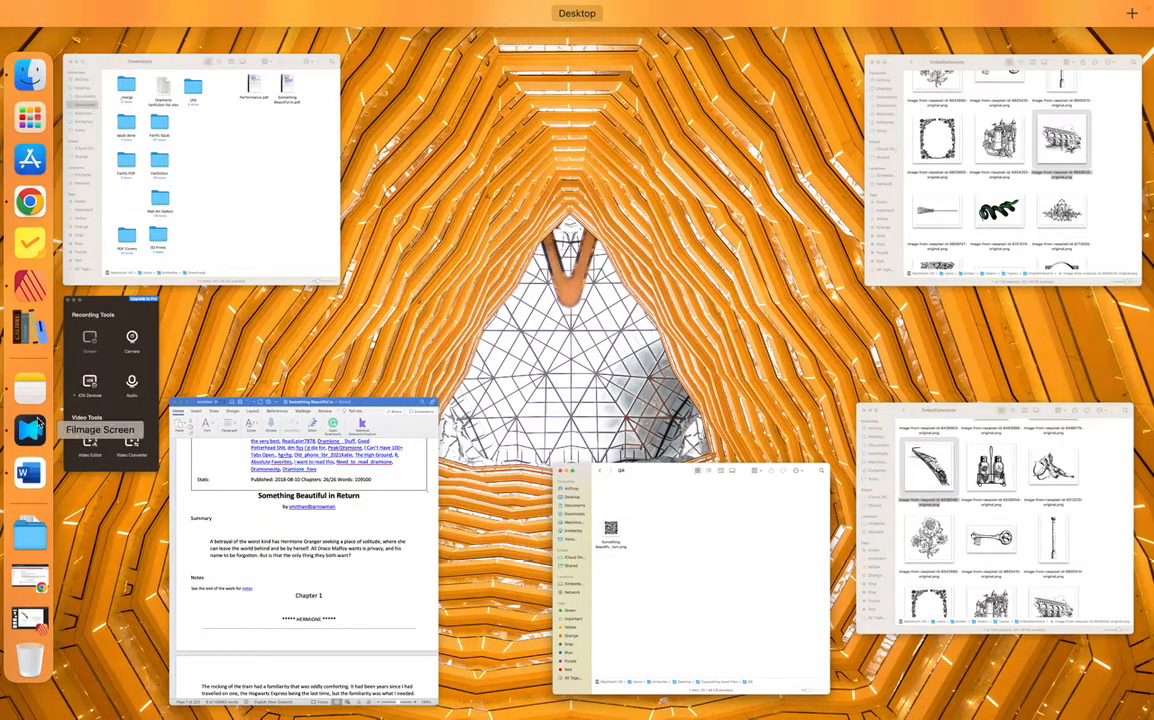
click(27, 617)
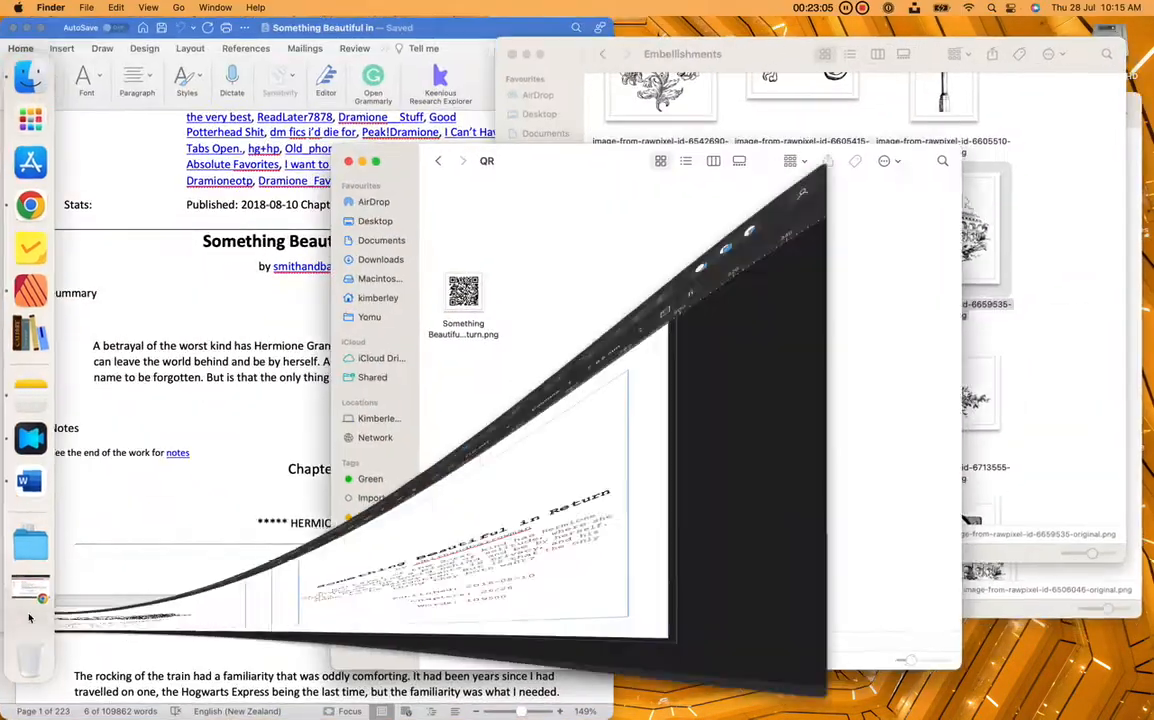
key(ctrl+Up)
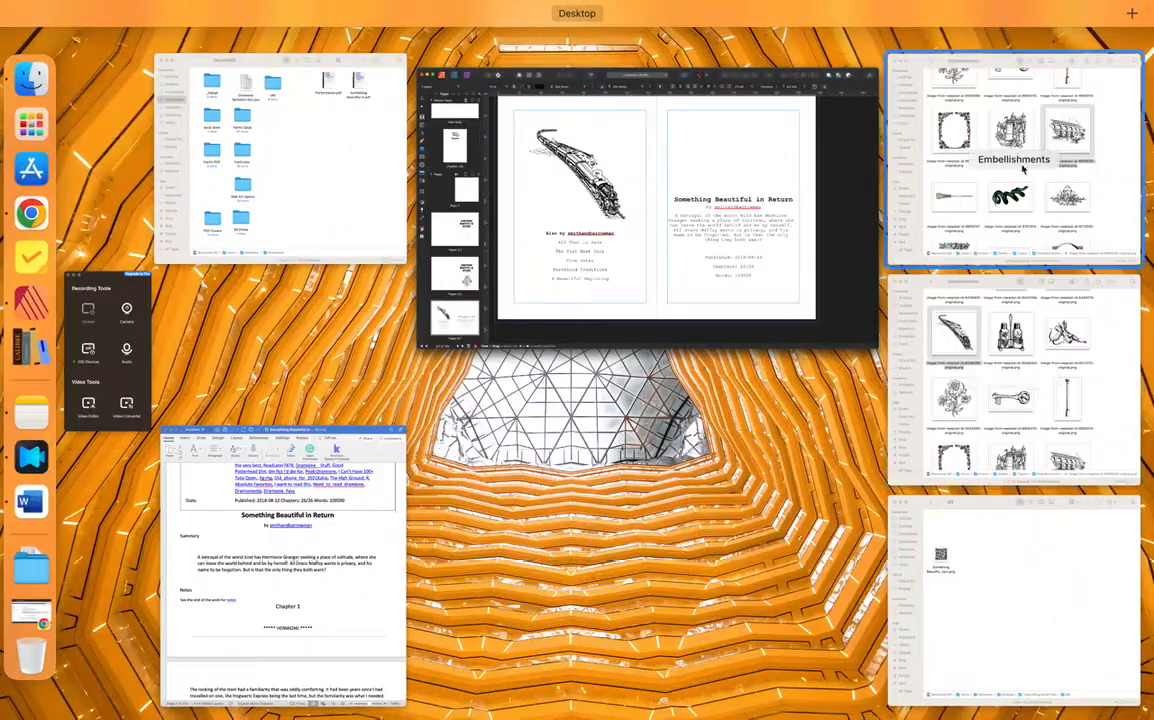
click(1010, 600)
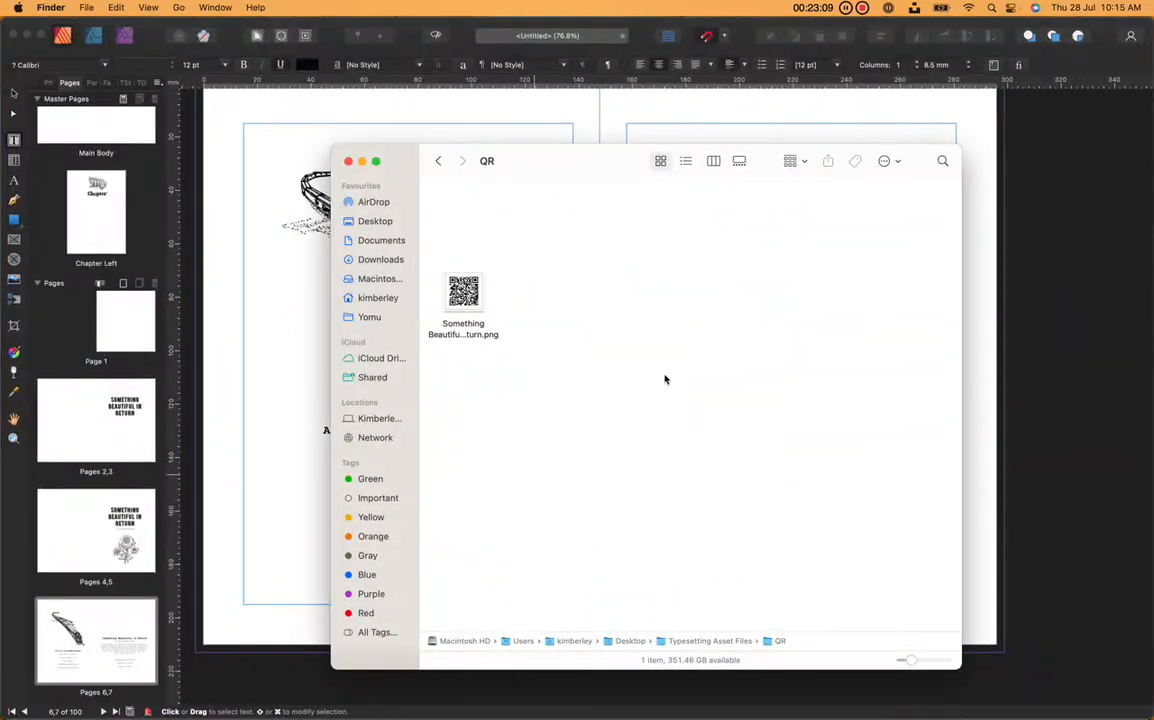
- Place Something Beautiful in Return.png from the QR folder above the story title on page 7 and enlarge it to about twice its size
drag(463, 292, 822, 104)
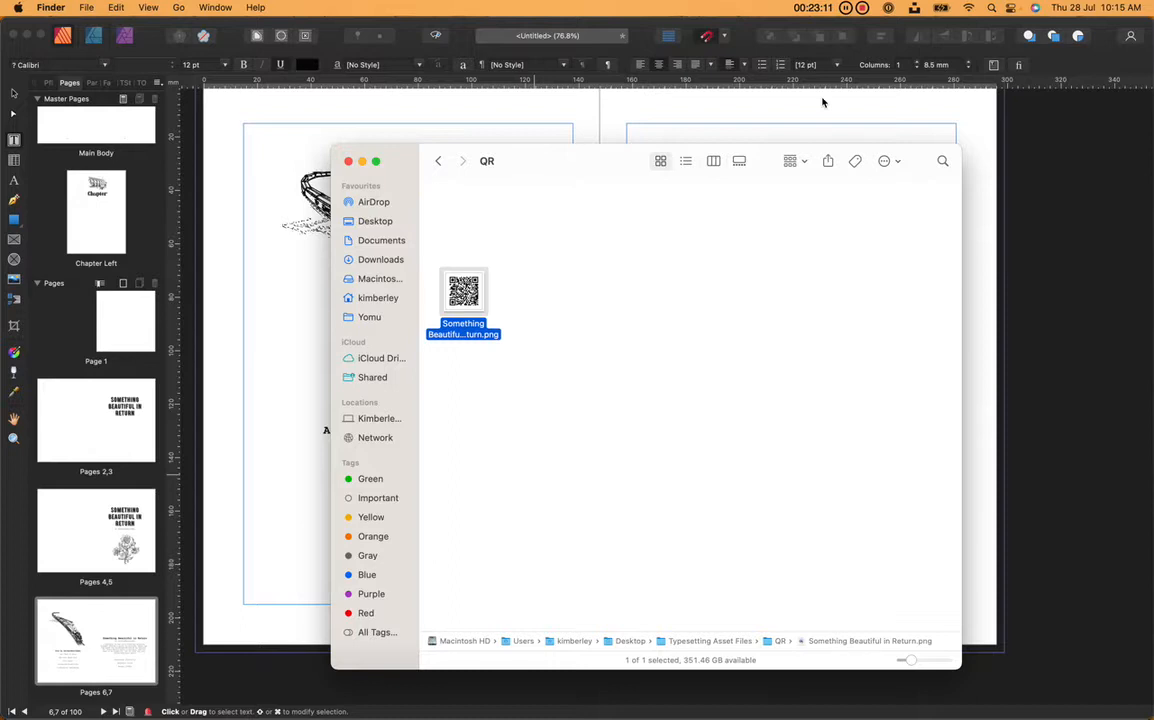
click(921, 136)
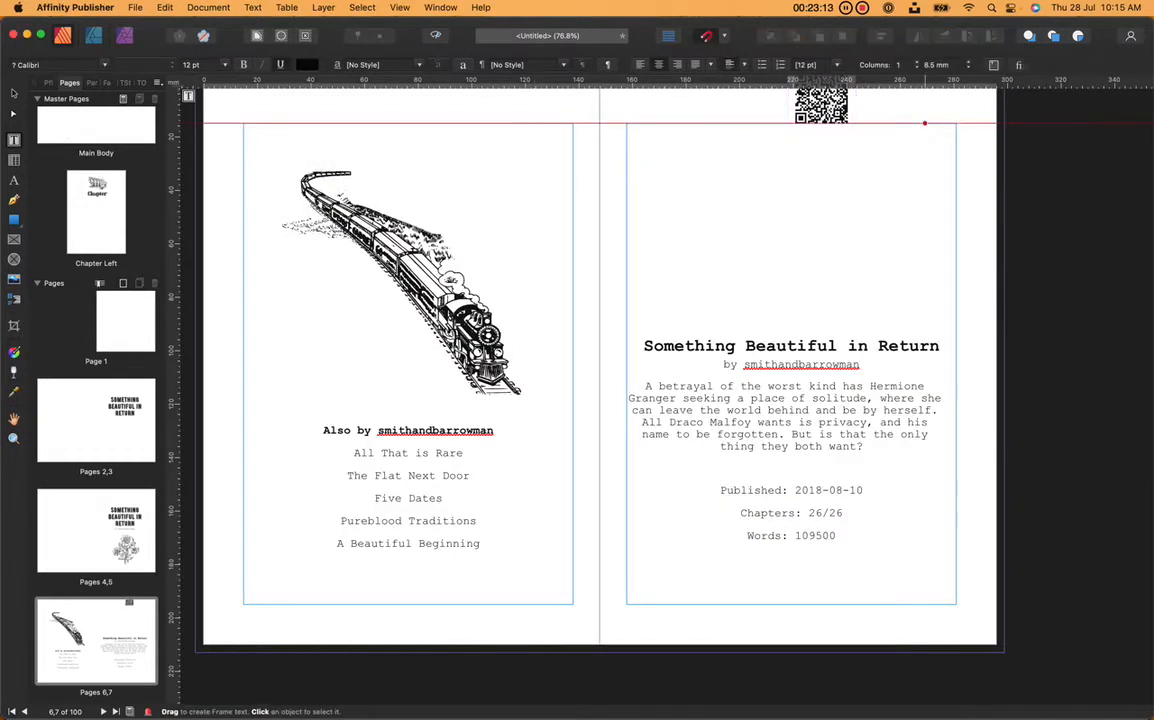
click(815, 108)
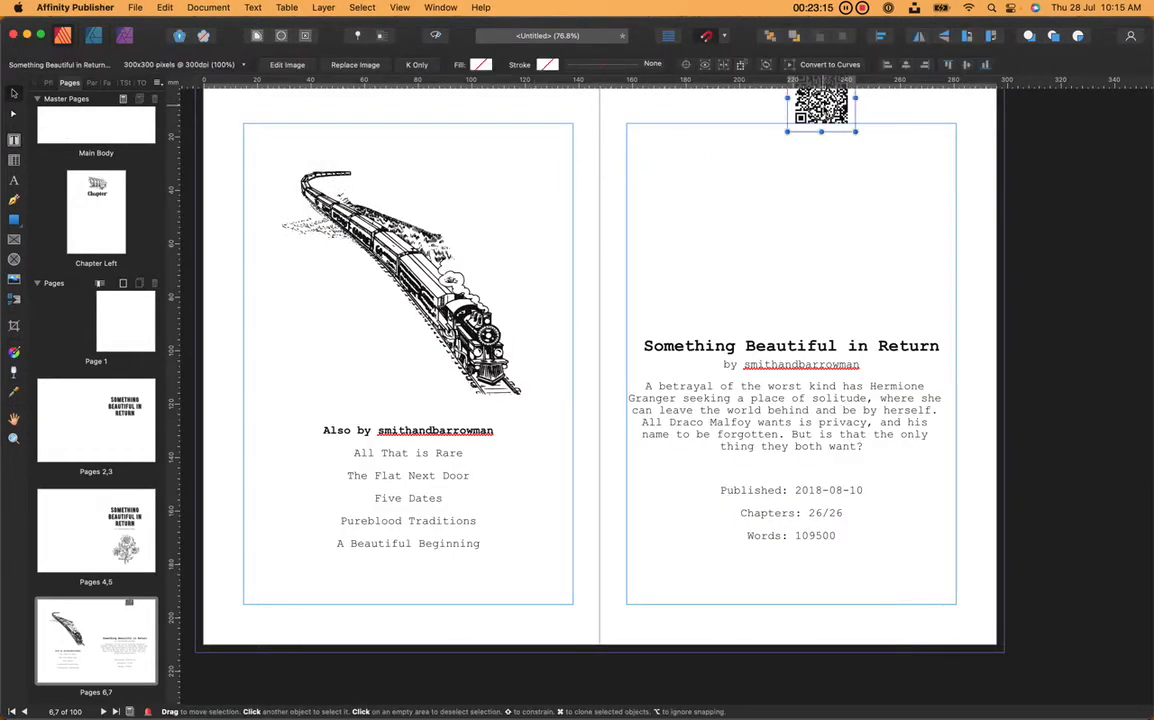
drag(815, 108, 751, 283)
mouse_move(792, 248)
mouse_down()
mouse_move(872, 171)
mouse_move(780, 239)
mouse_up()
click(433, 108)
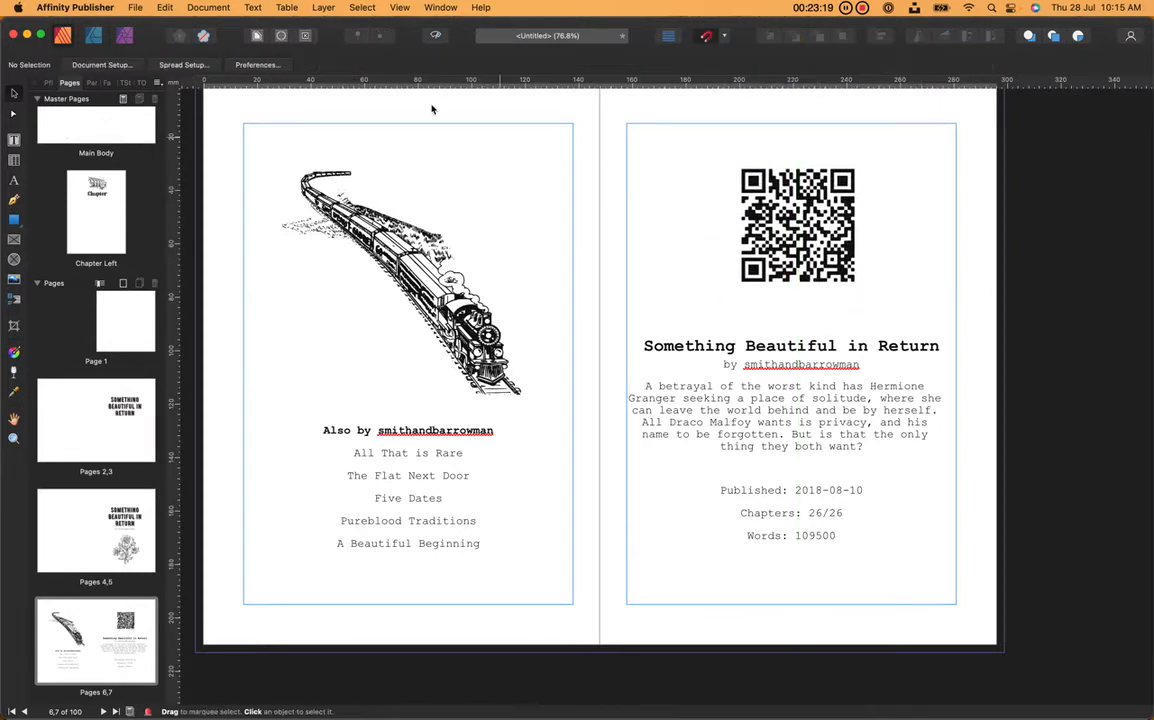
click(435, 36)
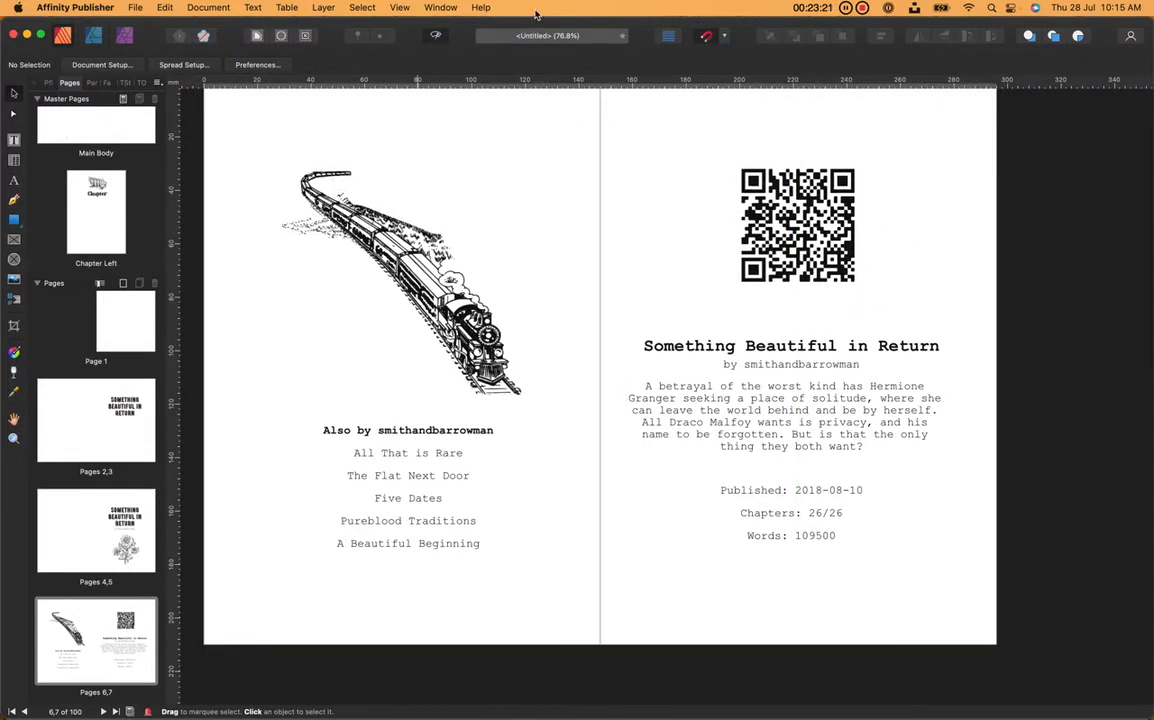
click(435, 36)
- Narrow the title and summary text frame to about 102 mm, centre it closer beneath the QR code and extend it to fit all the stats
click(760, 337)
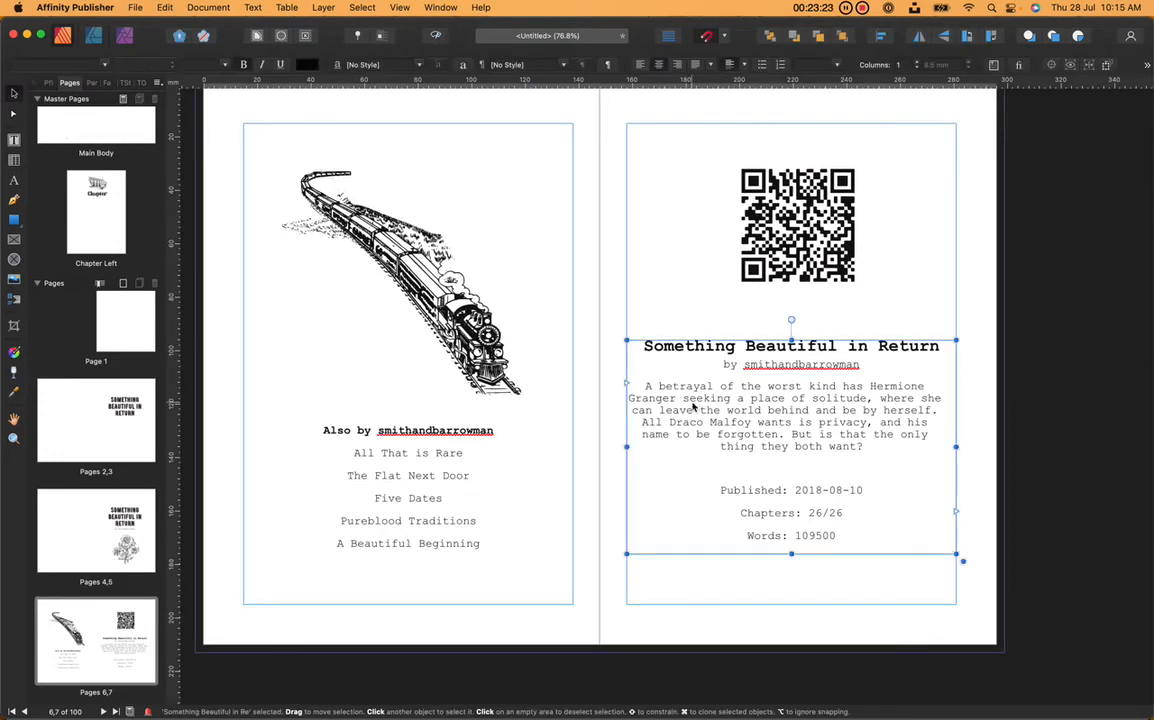
drag(626, 447, 667, 447)
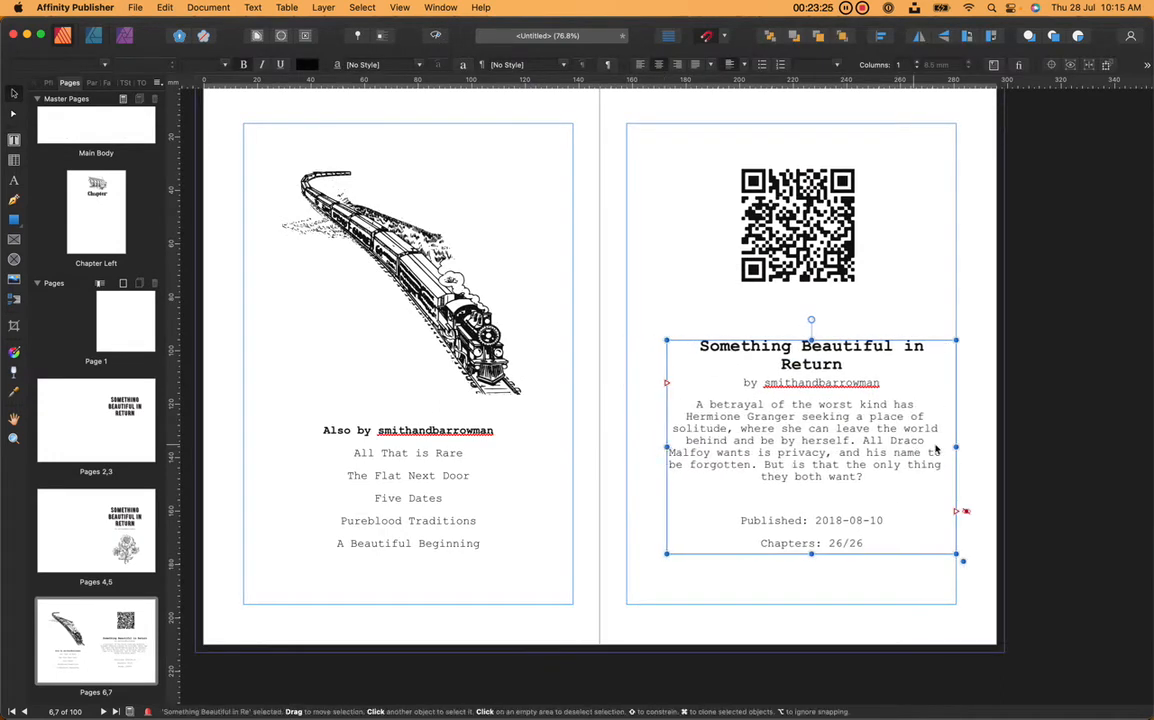
drag(953, 445, 940, 445)
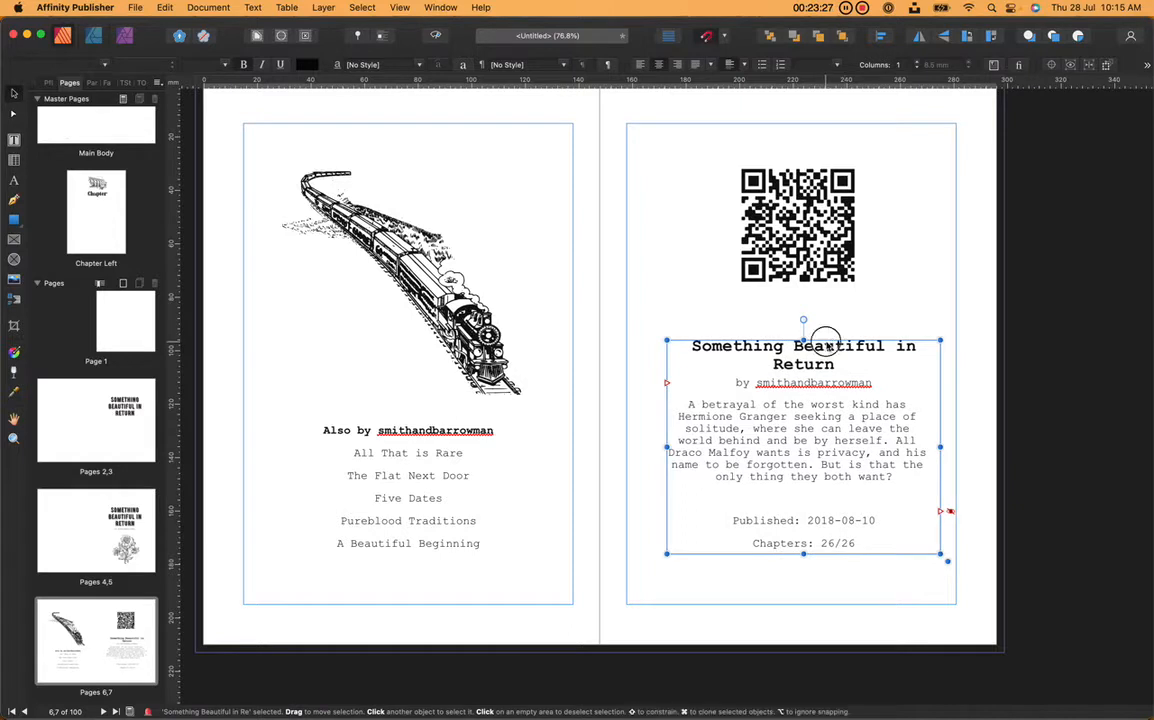
drag(827, 334, 821, 299)
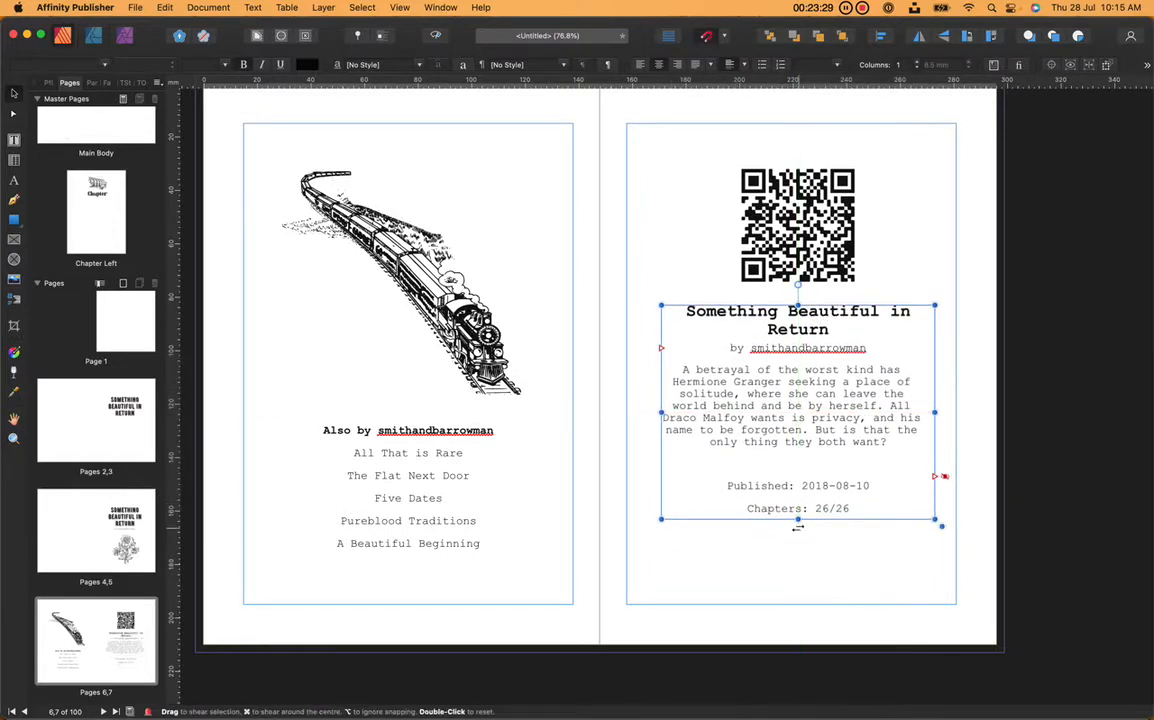
drag(797, 520, 798, 562)
click(966, 616)
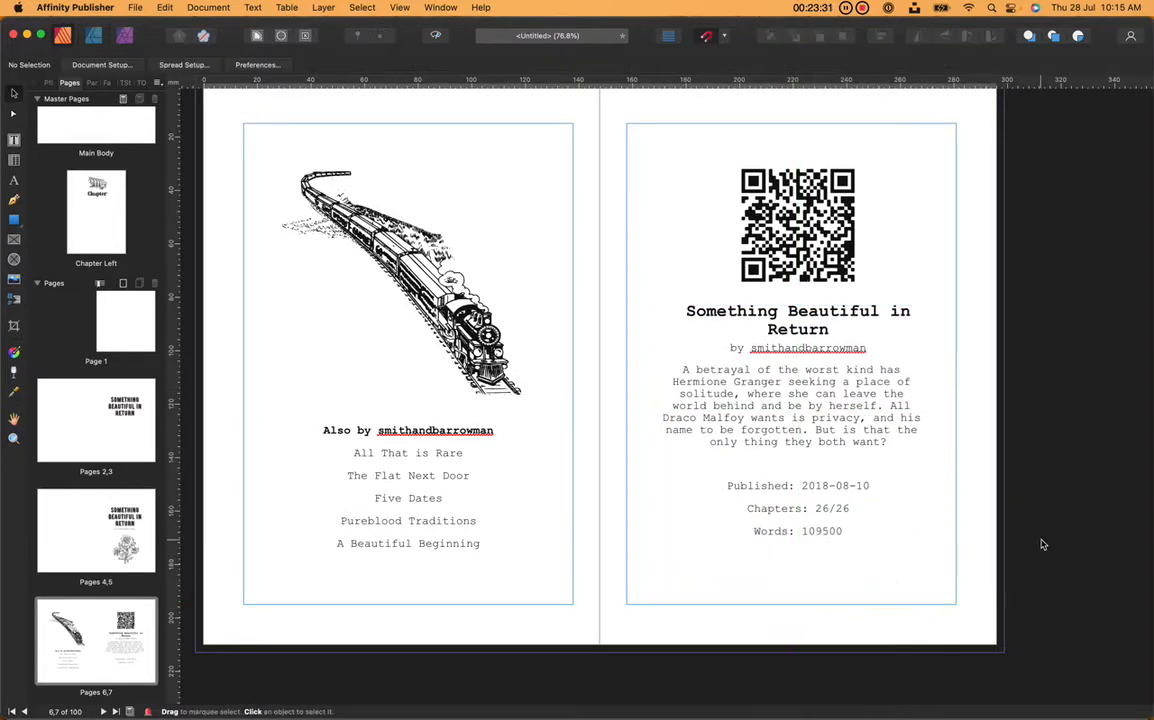
click(437, 37)
- Narrow the "Also by" text frame on page 6 and centre it beneath the train illustration
click(404, 390)
drag(575, 505, 505, 505)
drag(390, 428, 418, 428)
click(400, 366)
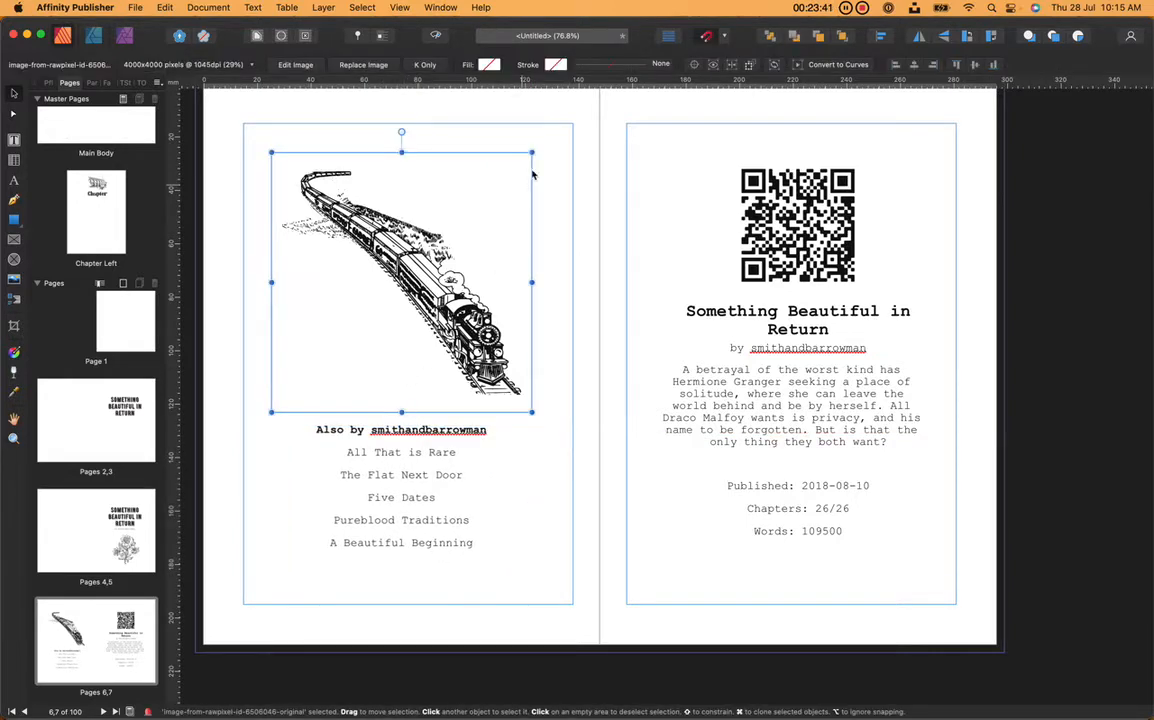
click(567, 305)
- Draw a text frame across page 8's margins, with its top edge lowered about 24 mm below the top margin
scroll(534, 499, down, 10)
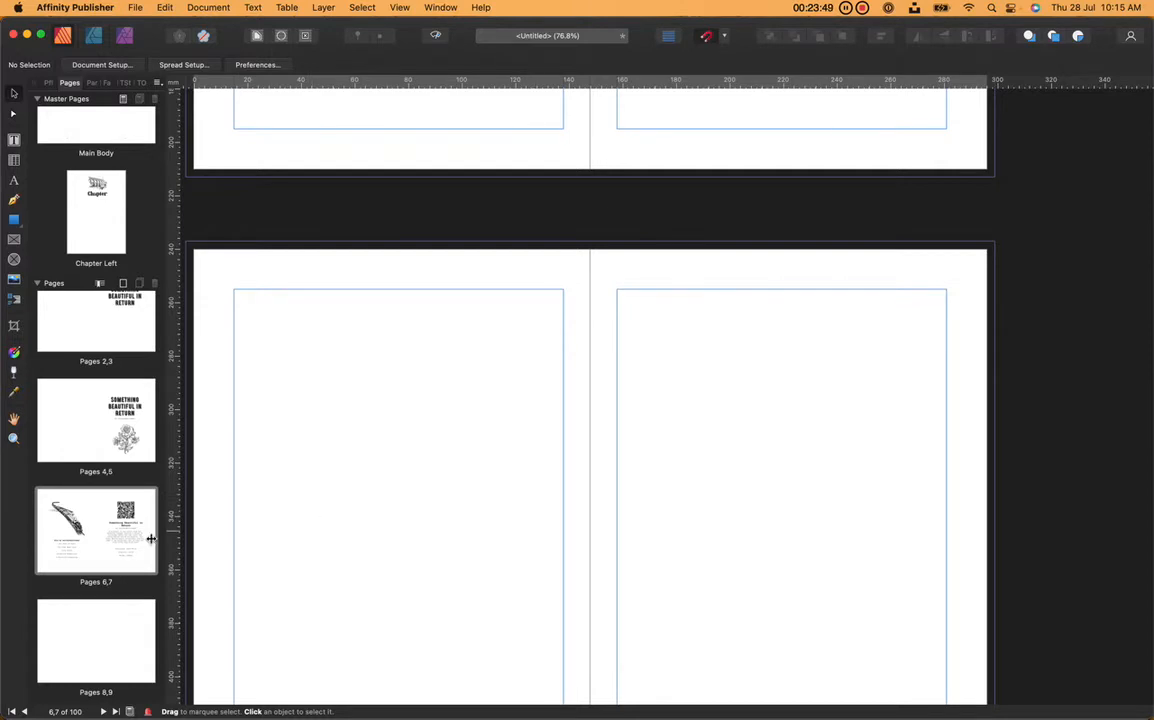
scroll(137, 486, down, 3)
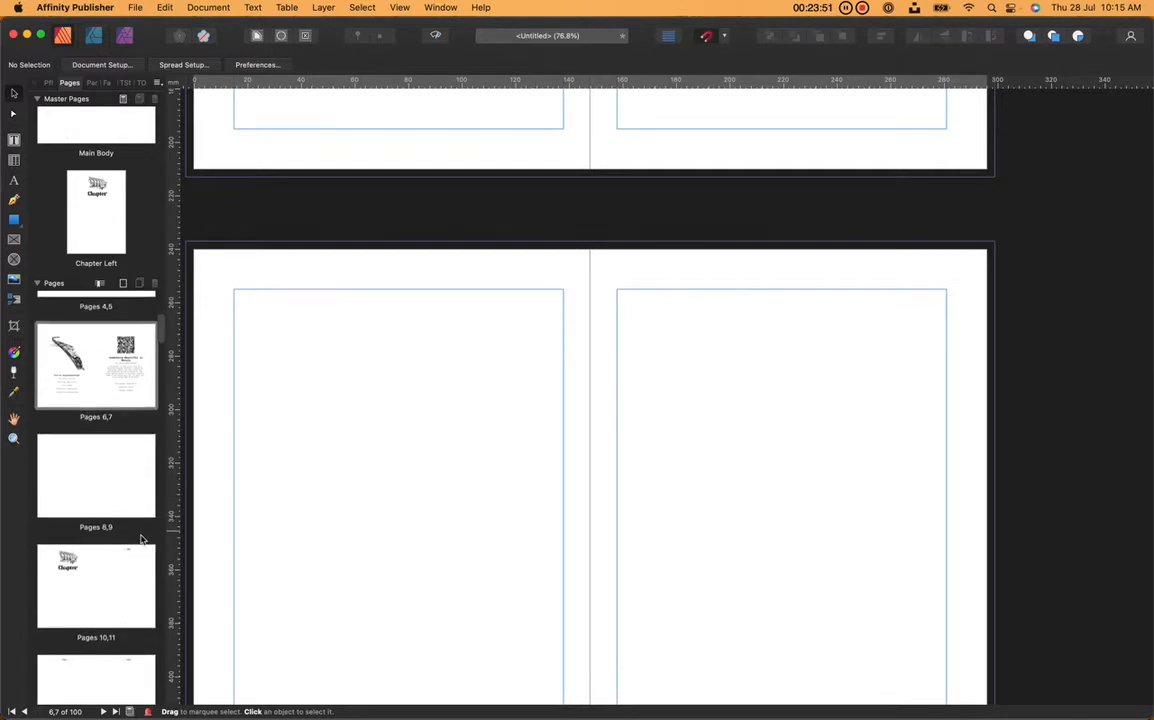
scroll(451, 574, down, 5)
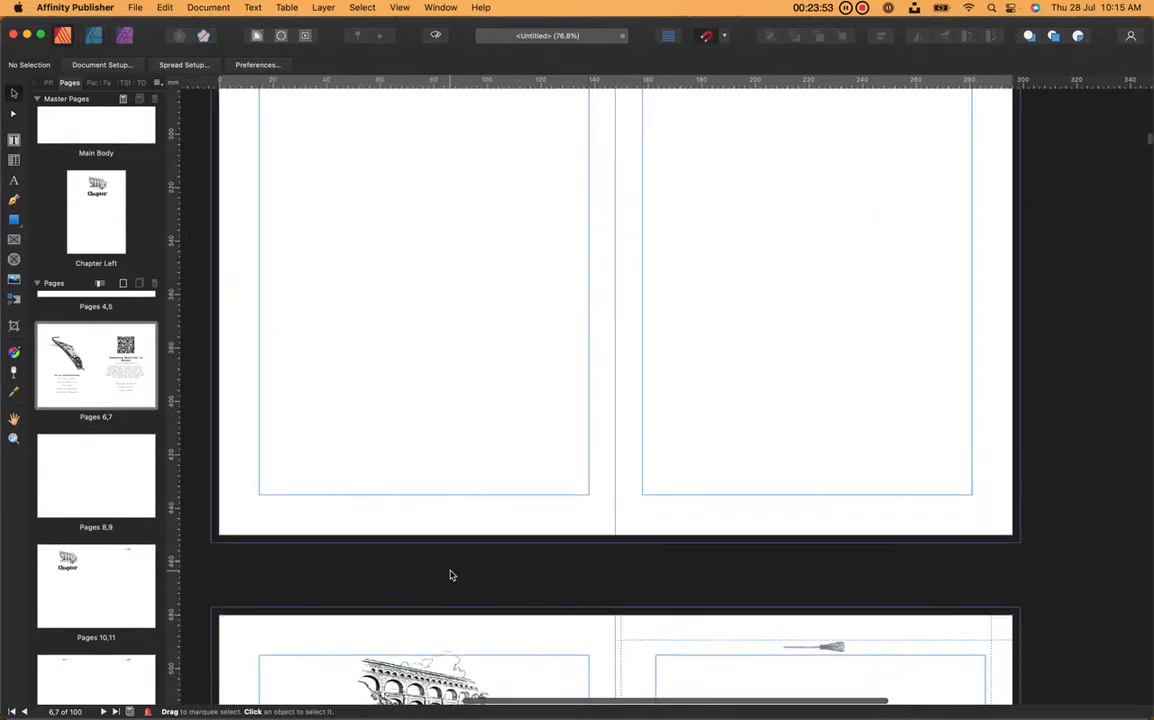
scroll(451, 574, up, 3)
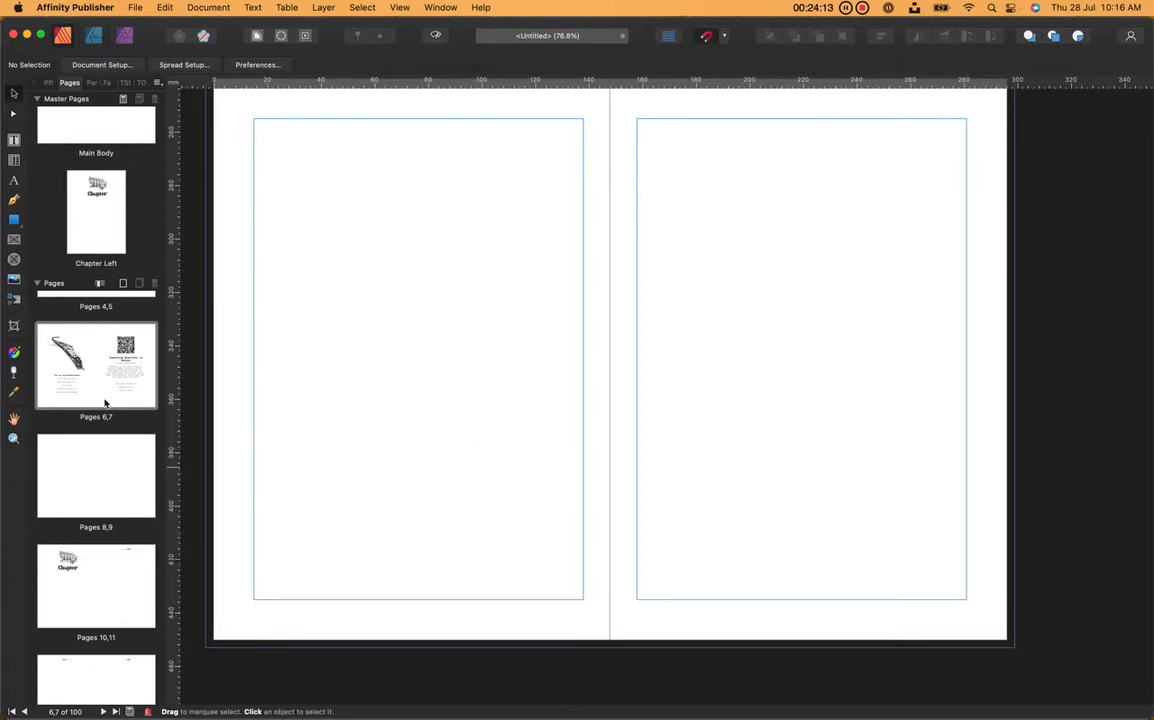
click(14, 140)
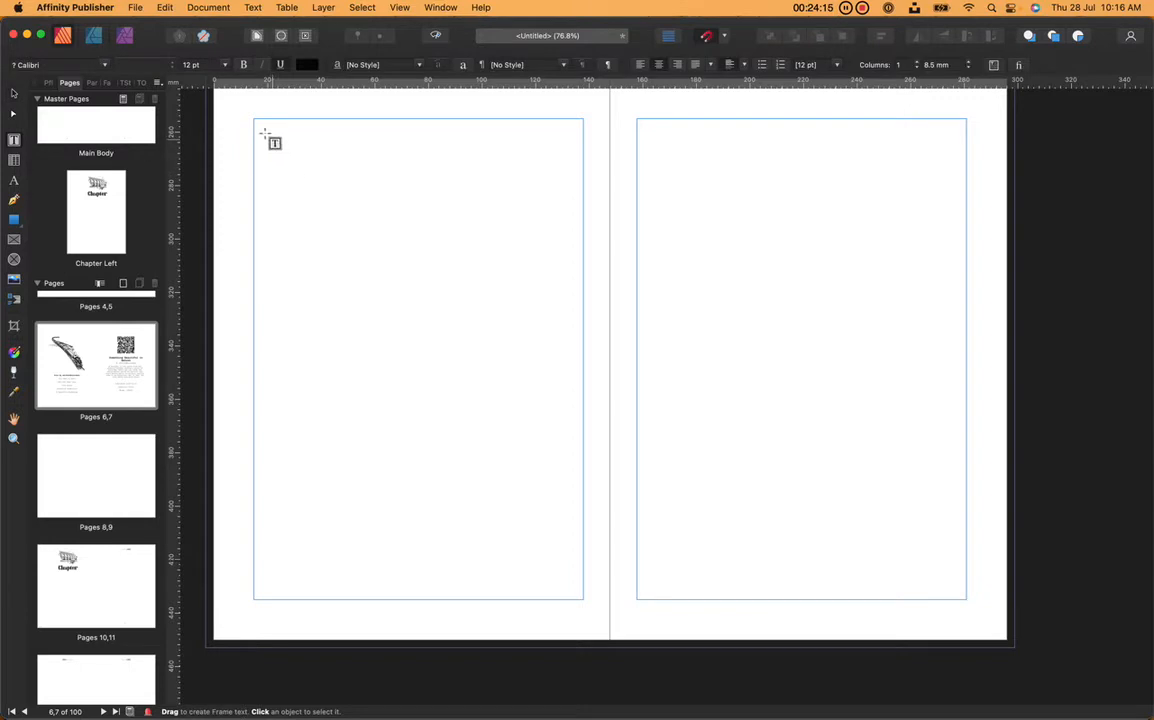
drag(253, 119, 583, 599)
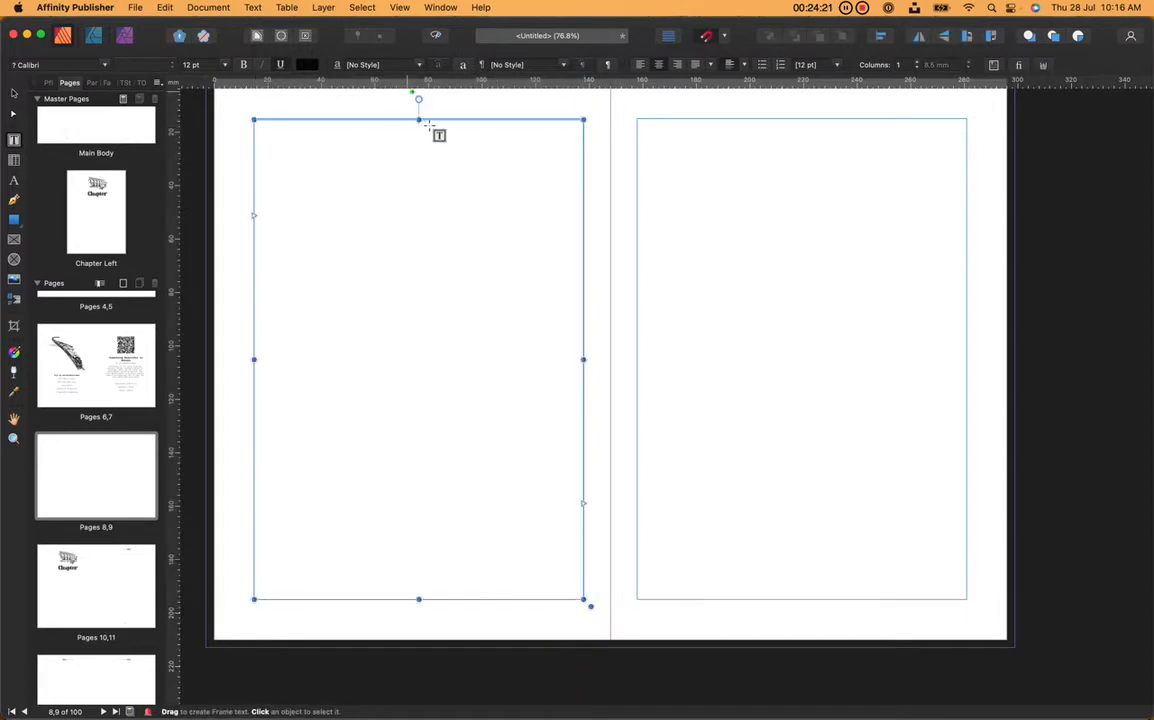
drag(418, 119, 419, 181)
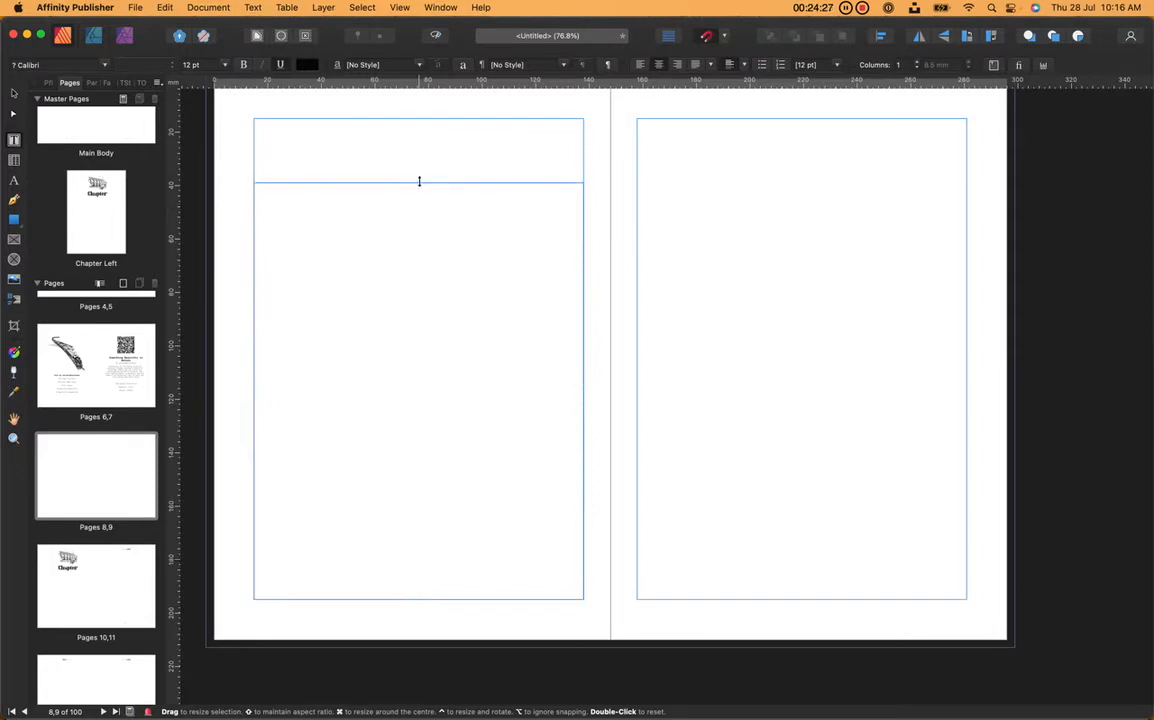
key(super+v)
key(super+z)
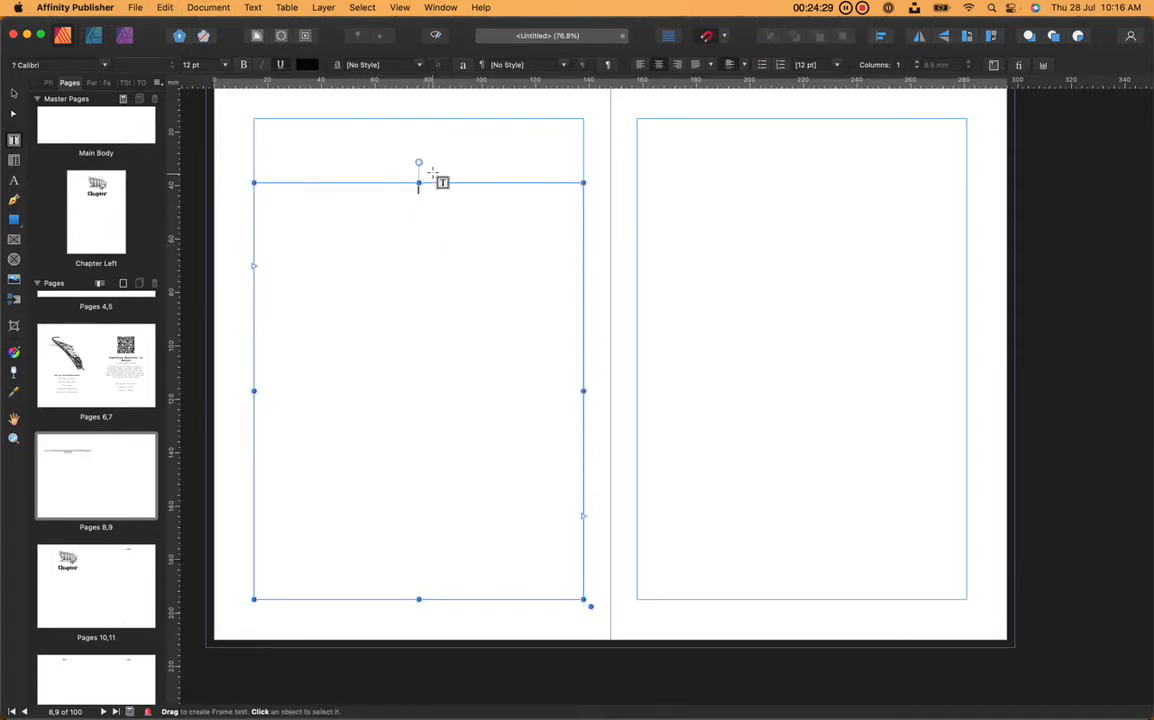
- Duplicate the page 8 text frame onto the same position within page 9's margins
click(14, 93)
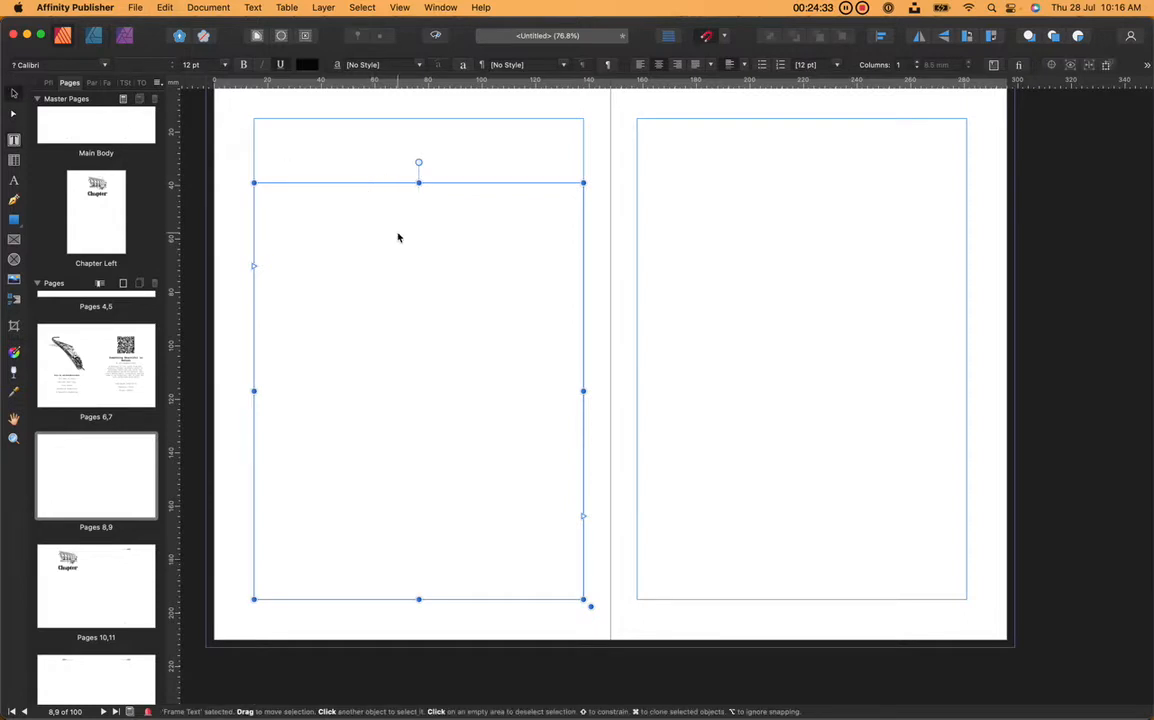
drag(398, 237, 781, 238)
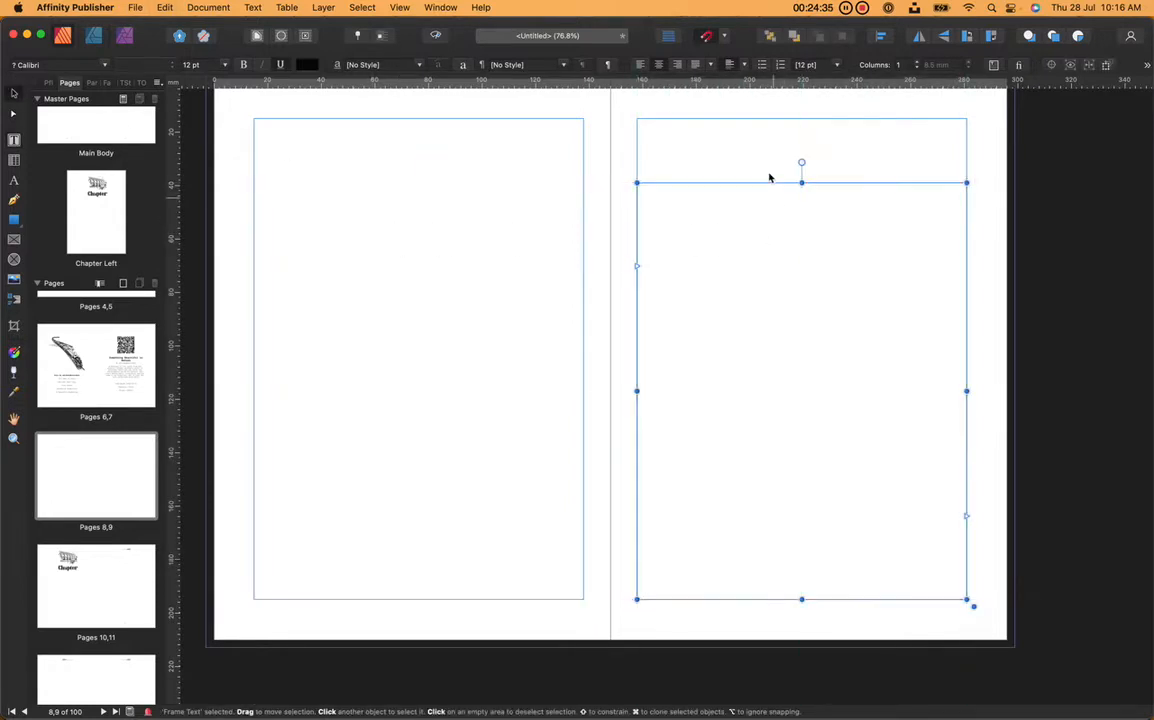
click(761, 155)
click(488, 298)
click(694, 332)
click(472, 353)
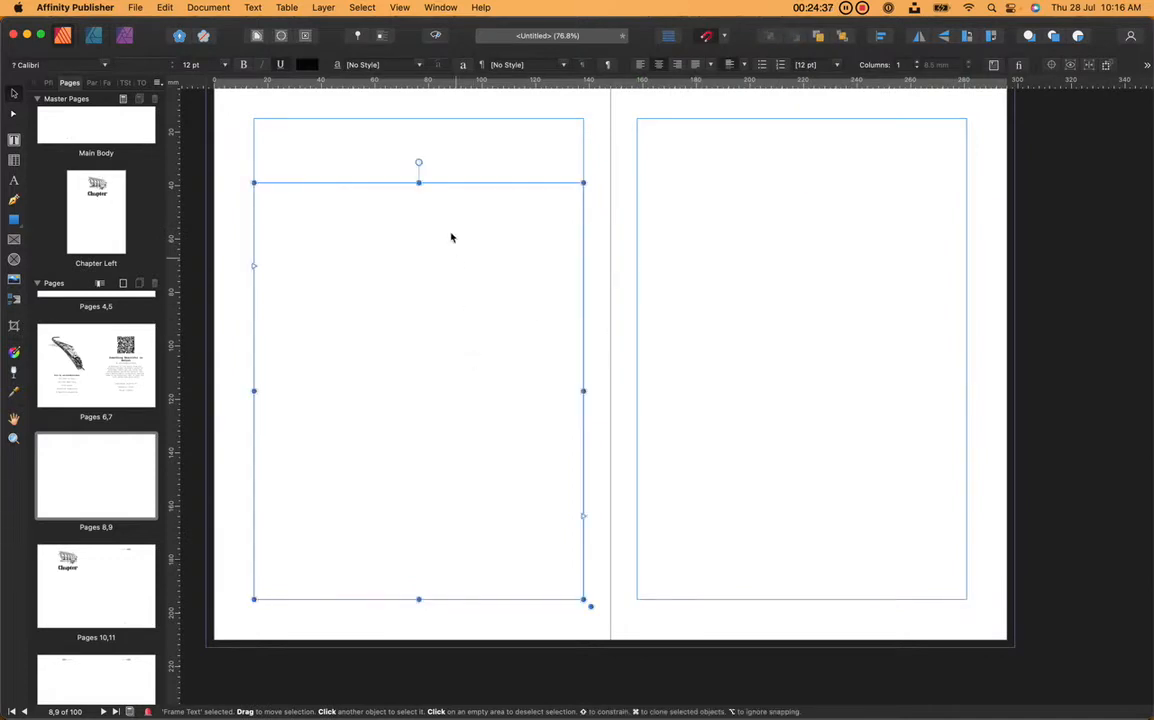
- Link the text flow from the page 8 frame into the page 9 frame and check both frames
click(585, 520)
click(707, 386)
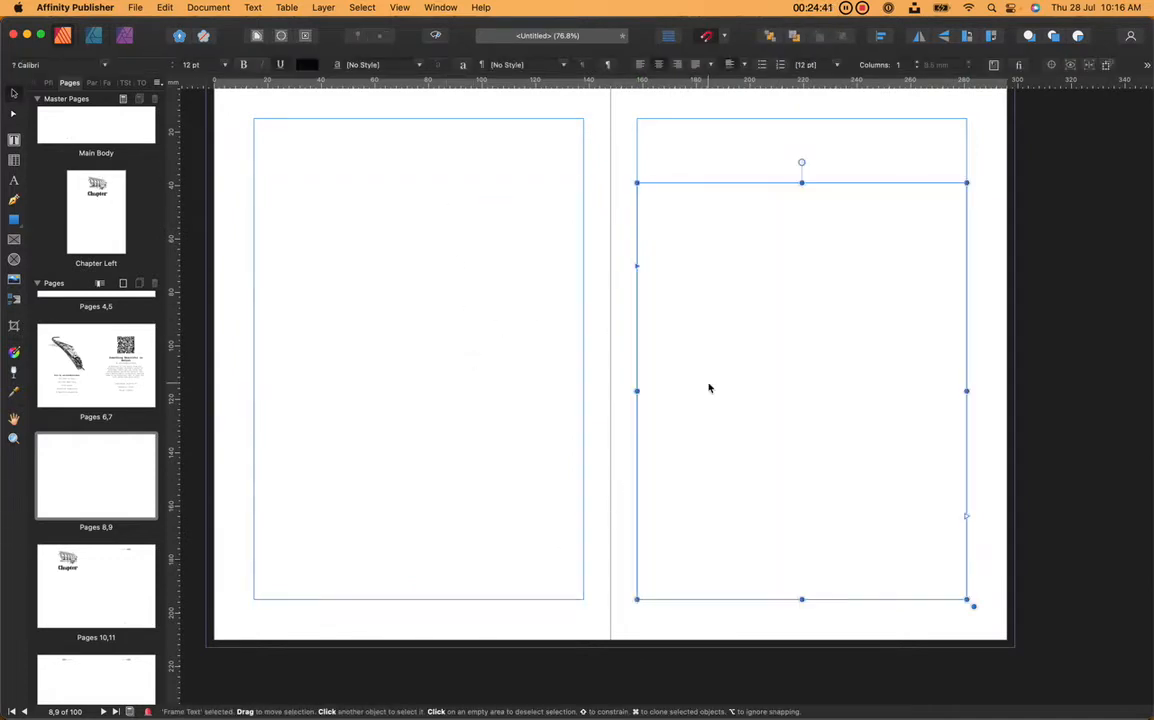
click(453, 285)
click(445, 140)
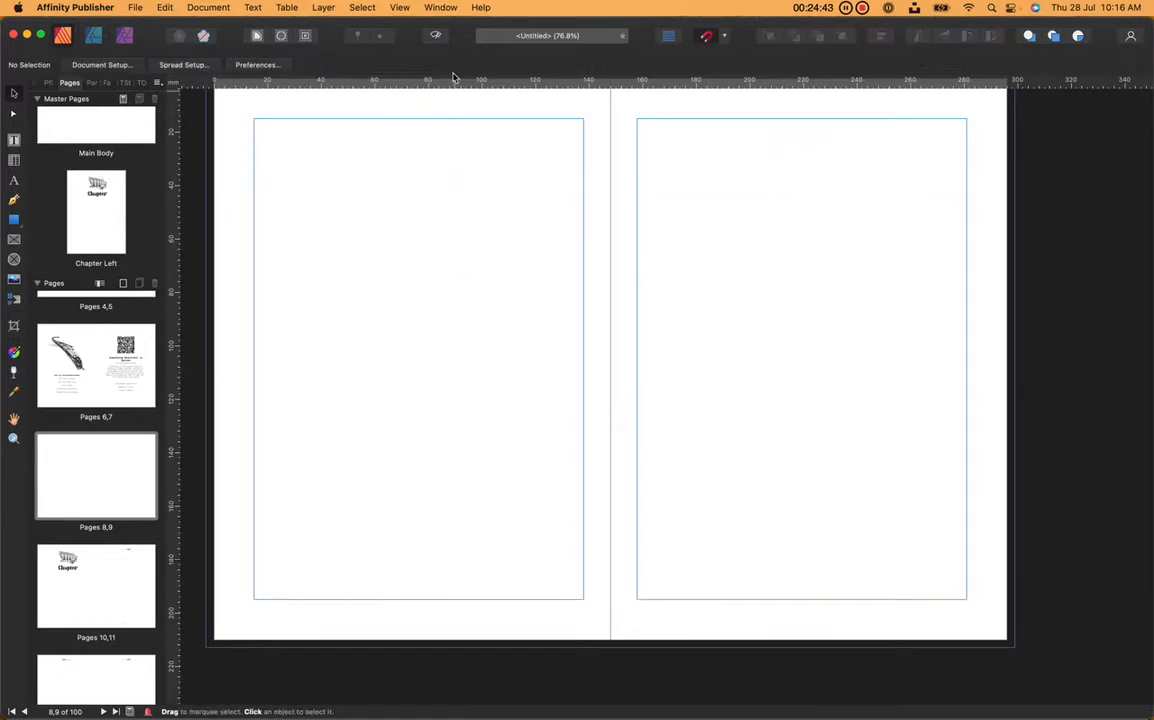
click(435, 255)
click(647, 232)
click(533, 224)
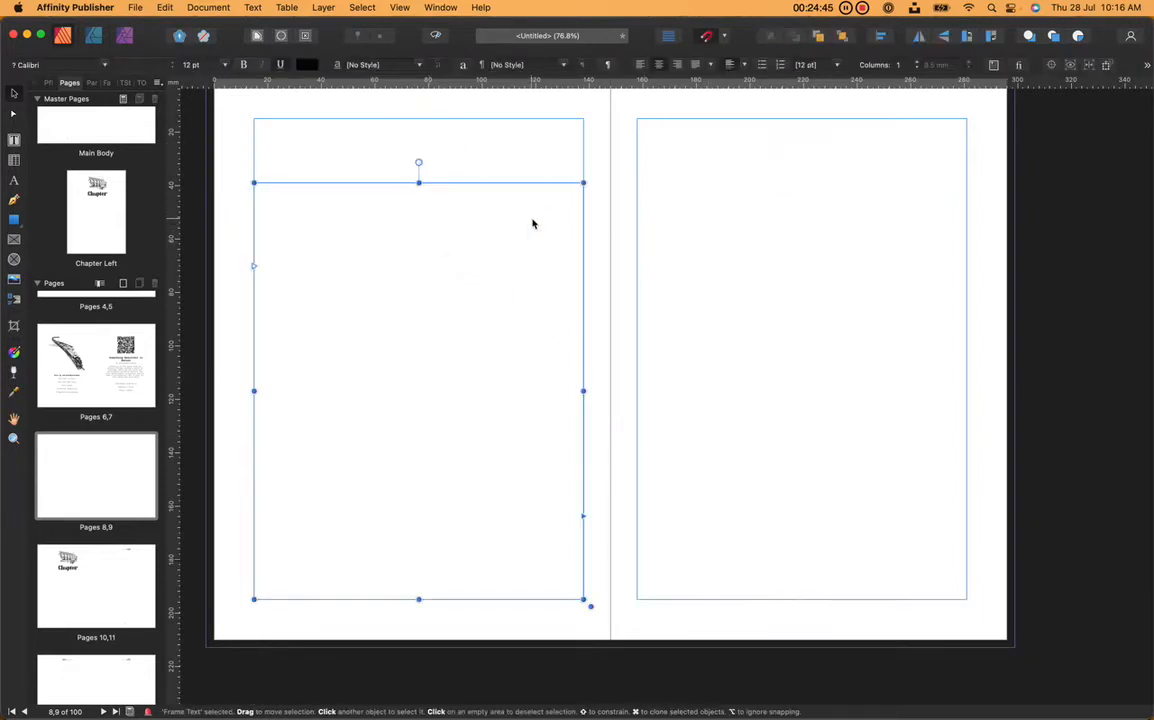
click(504, 140)
- Draw a text frame about 20 mm tall along page 8's top margin and enter the heading "Table of Contents"
scroll(453, 178, up, 1)
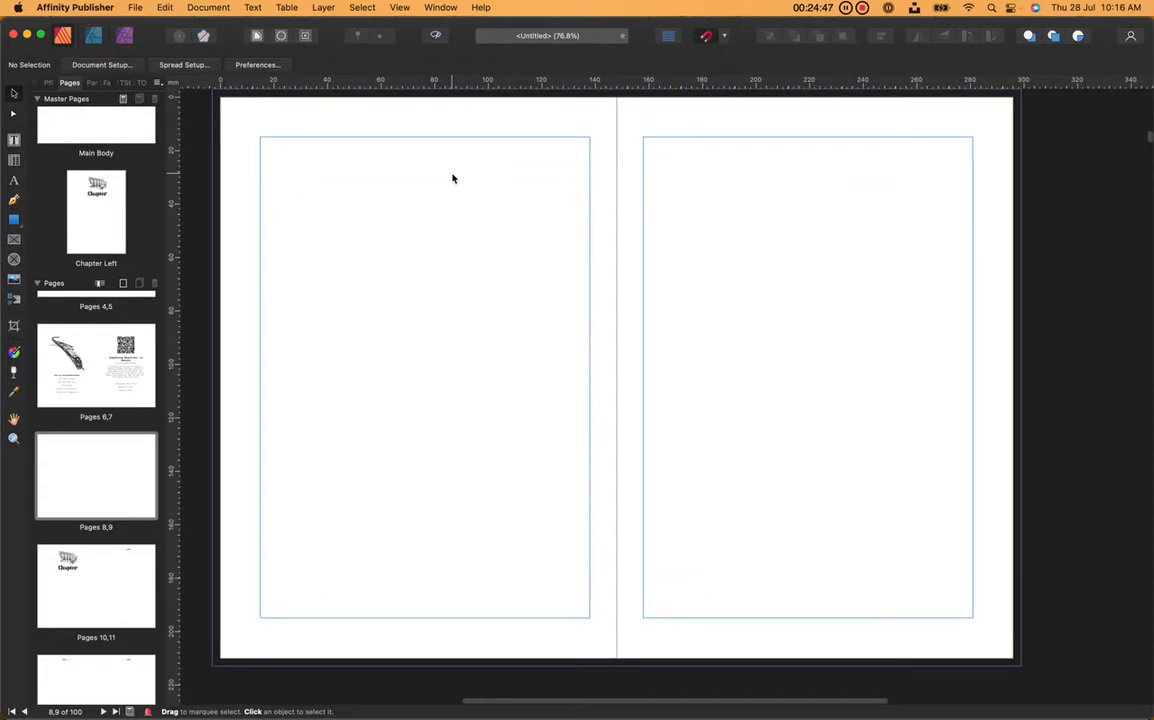
click(14, 140)
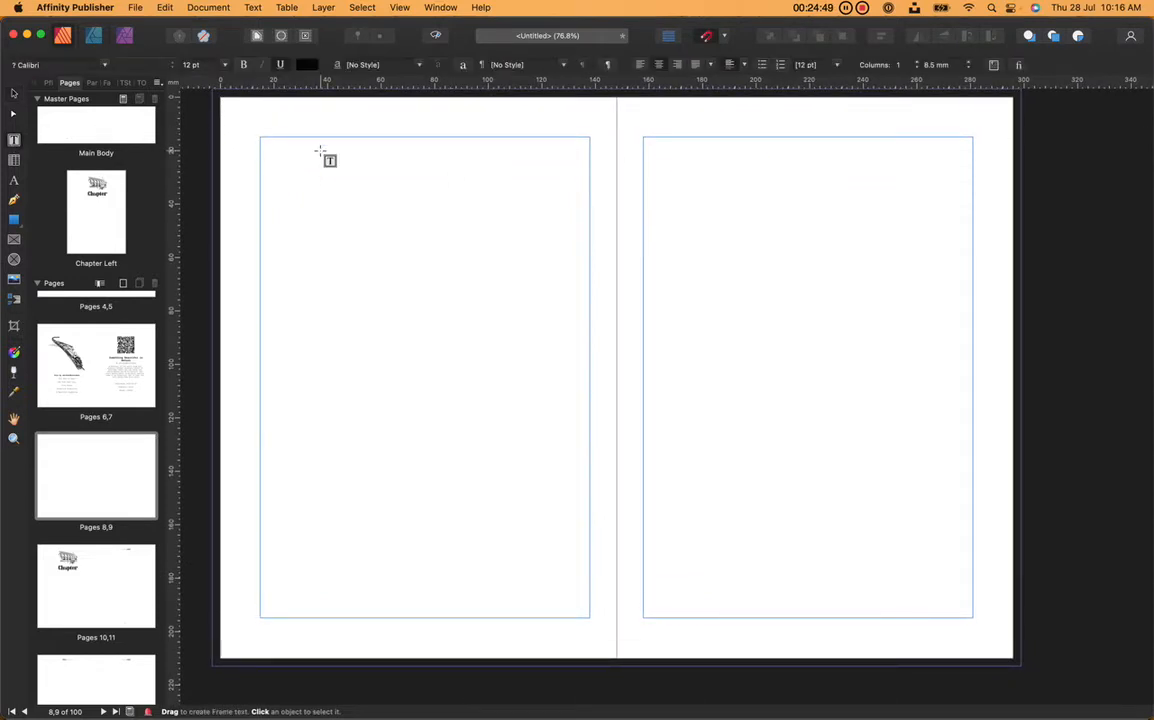
drag(260, 137, 590, 191)
text(Table)
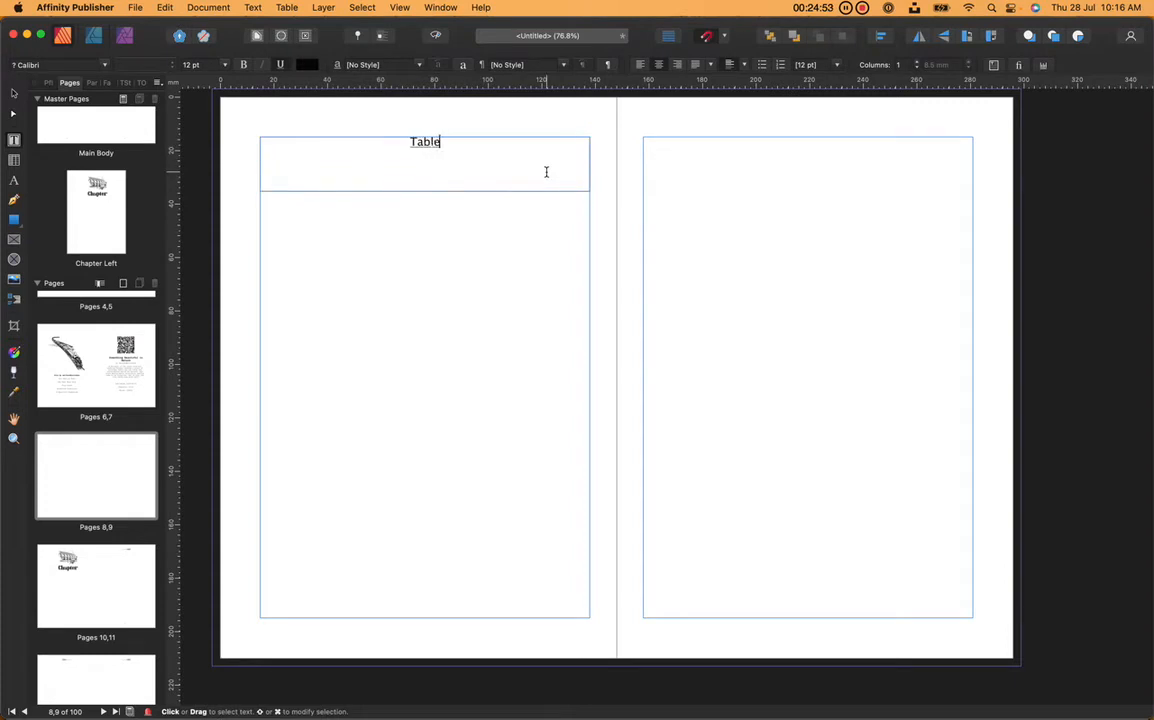
text( of Contents)
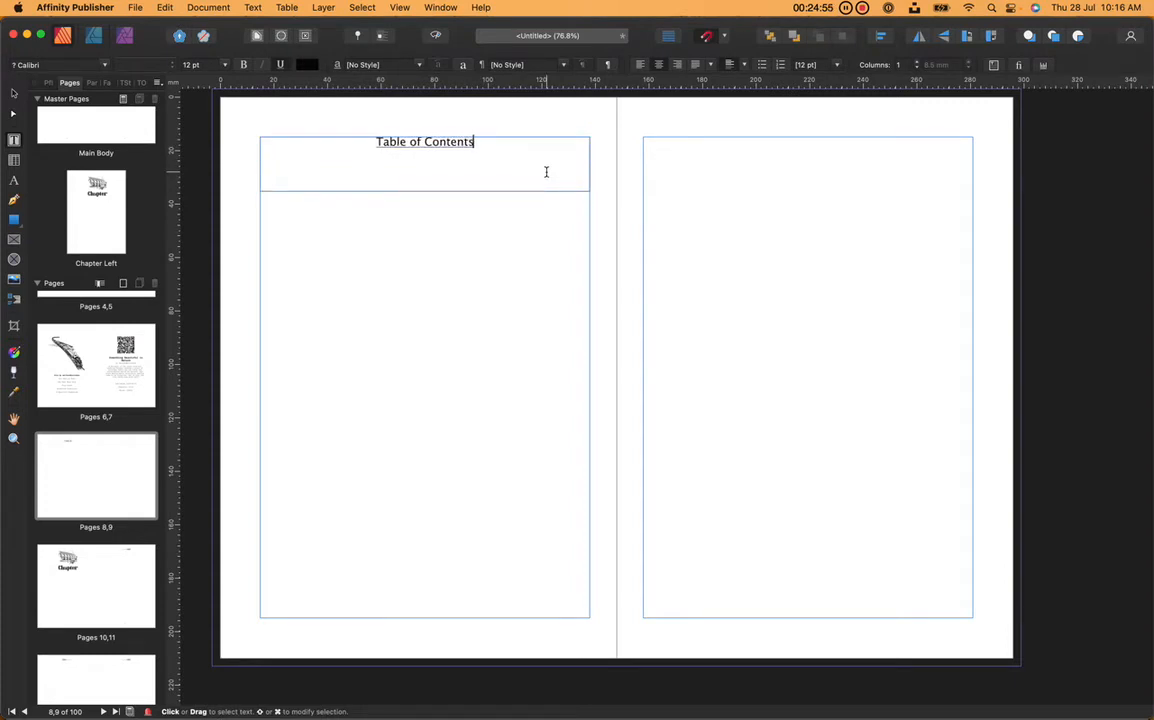
- Format the "Table of Contents" heading in the Kate font at 20 pt
key(super+a)
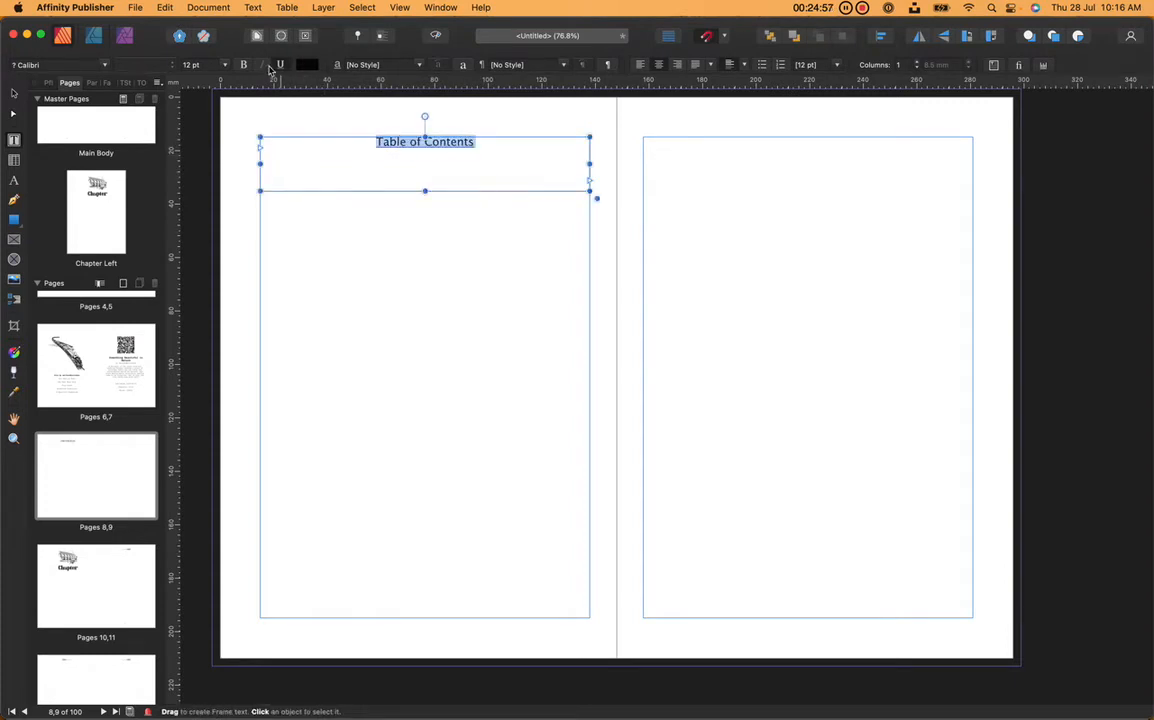
click(101, 64)
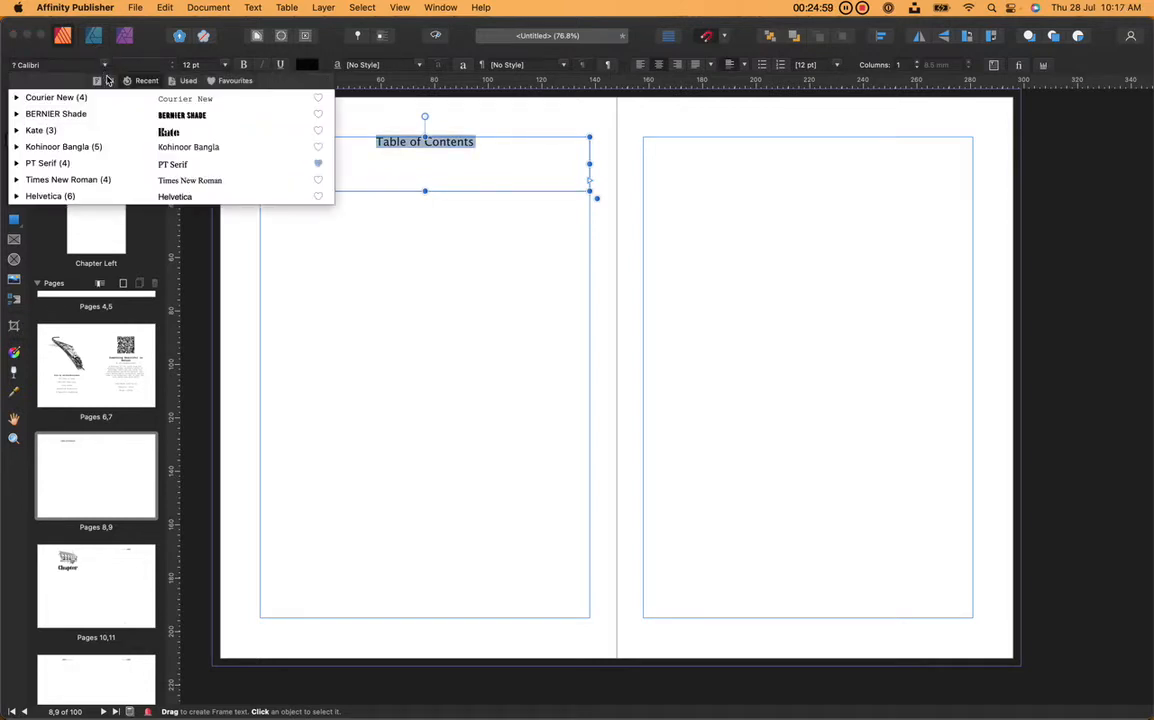
click(142, 115)
click(224, 65)
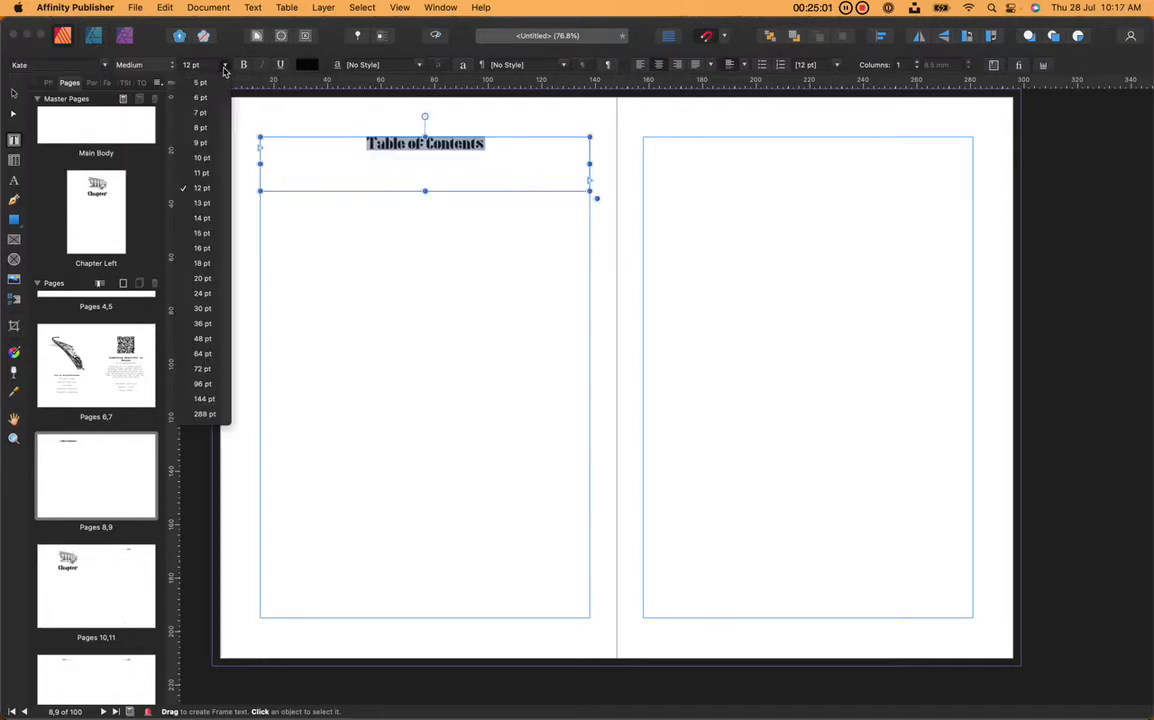
click(203, 218)
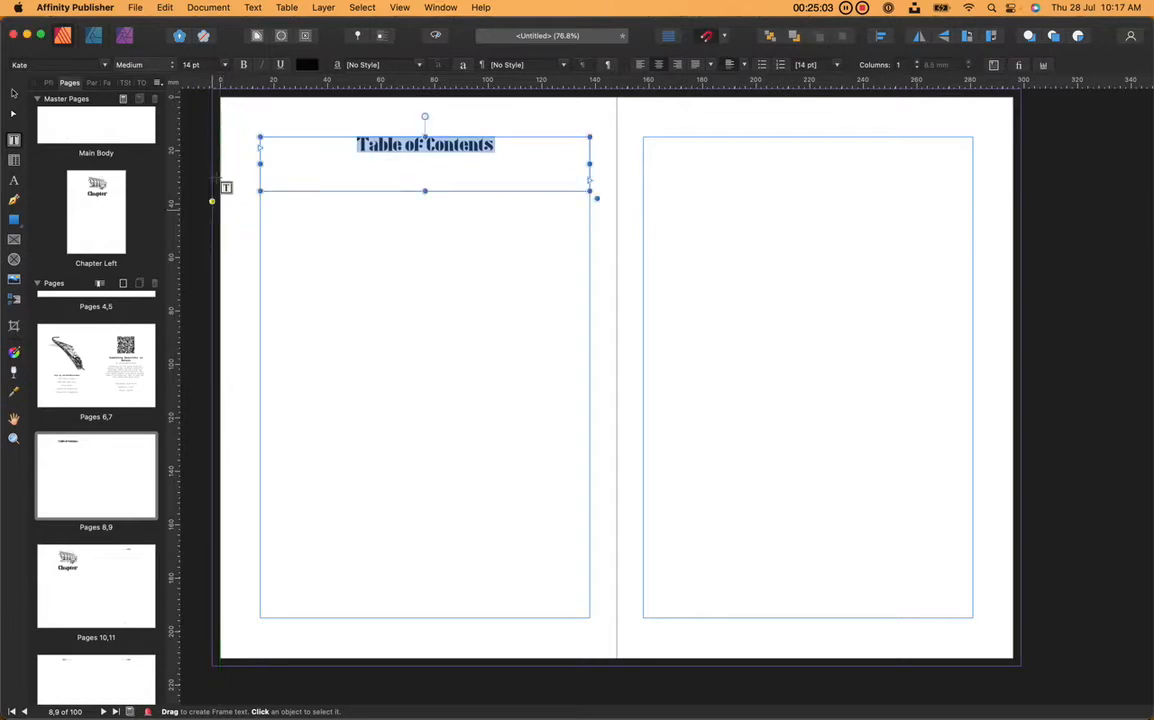
click(222, 65)
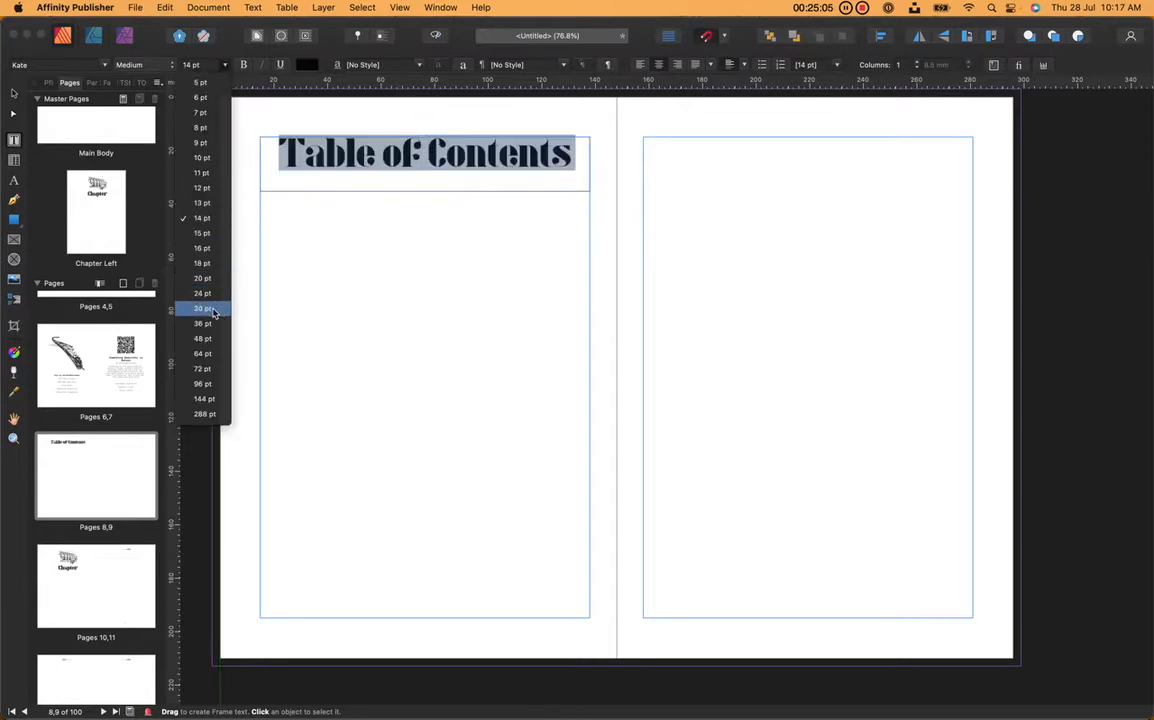
click(203, 278)
click(388, 261)
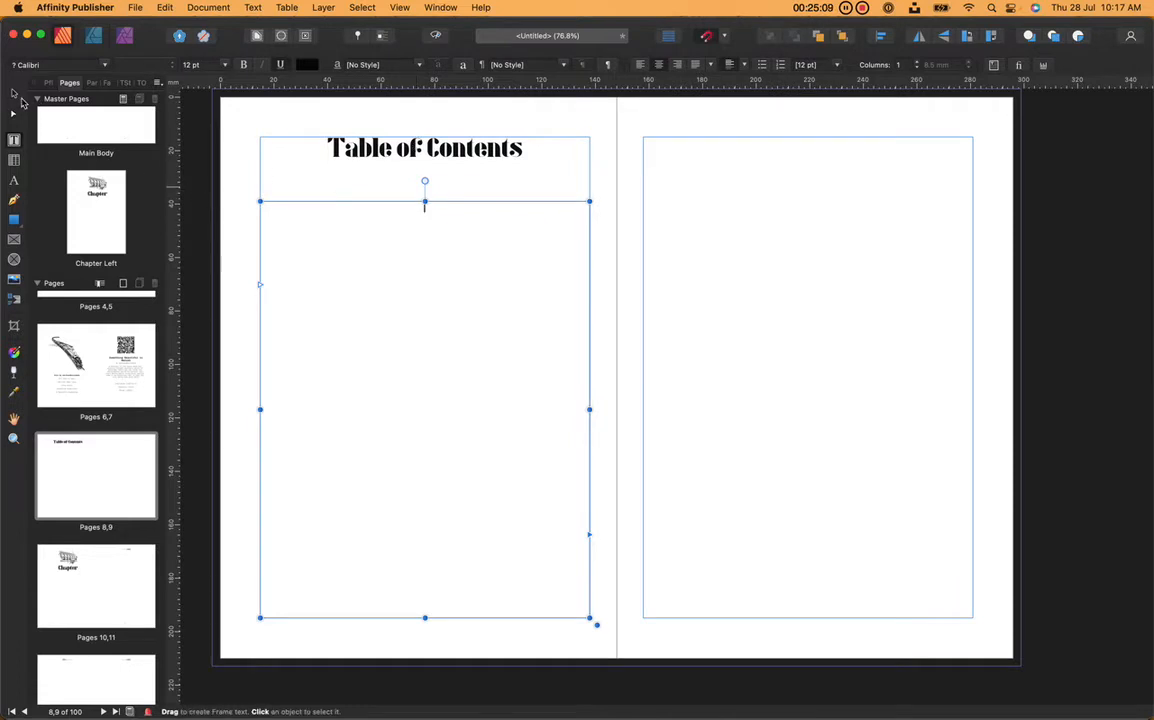
- On the spread of pages 10 and 11, link the text flow from page 10's body frame into page 11's frame
click(13, 93)
double_click(85, 580)
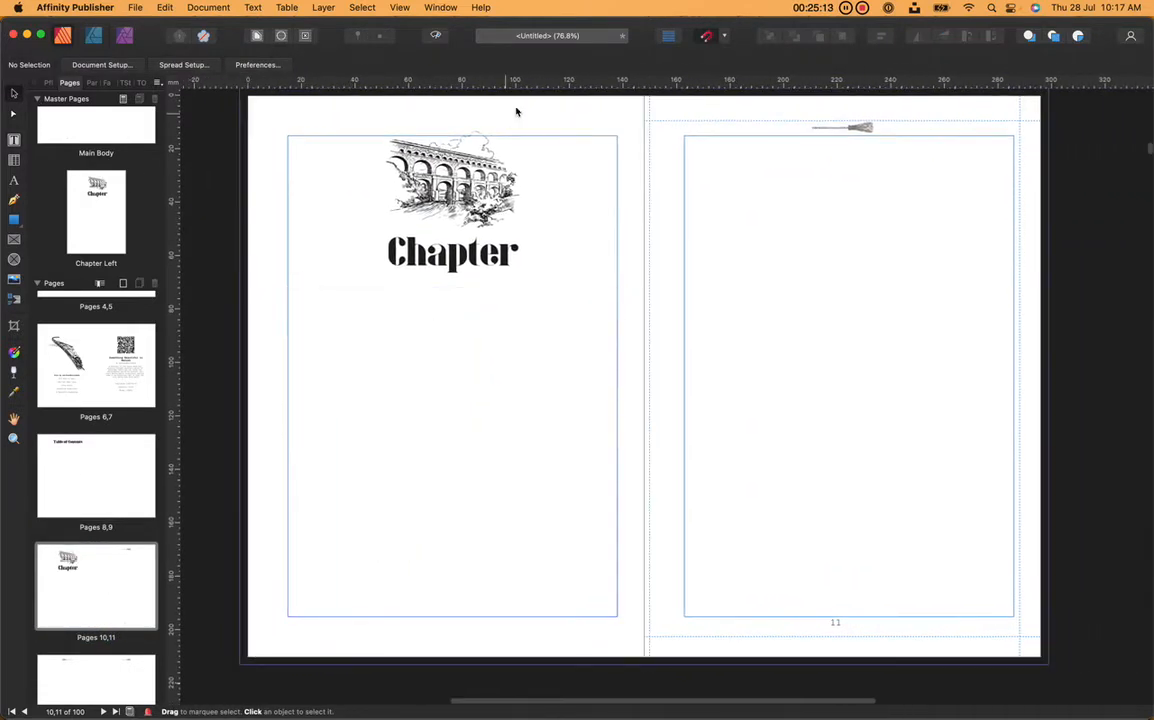
click(435, 37)
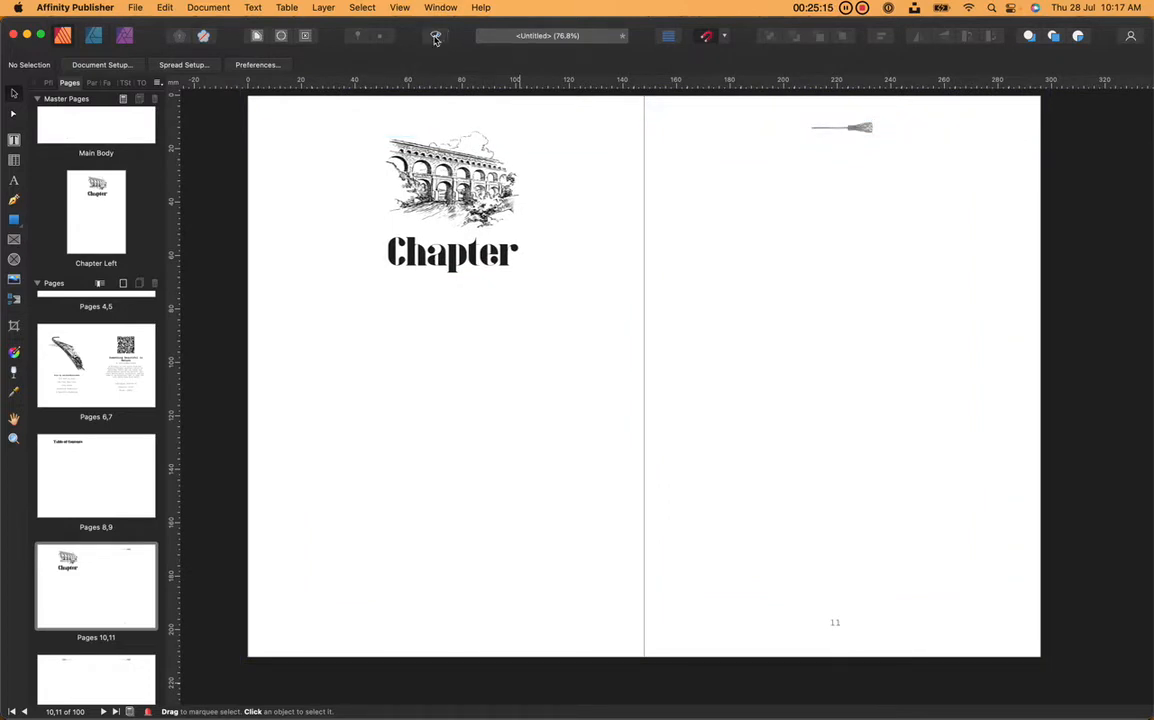
click(435, 37)
click(411, 358)
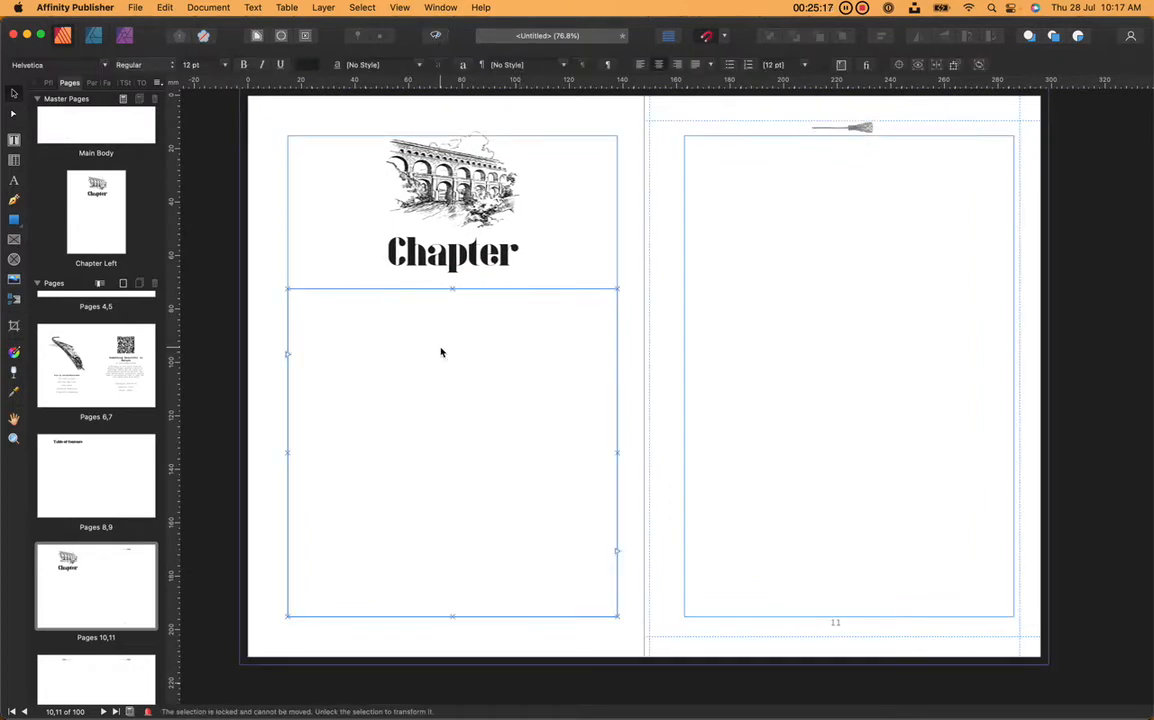
double_click(443, 352)
click(617, 551)
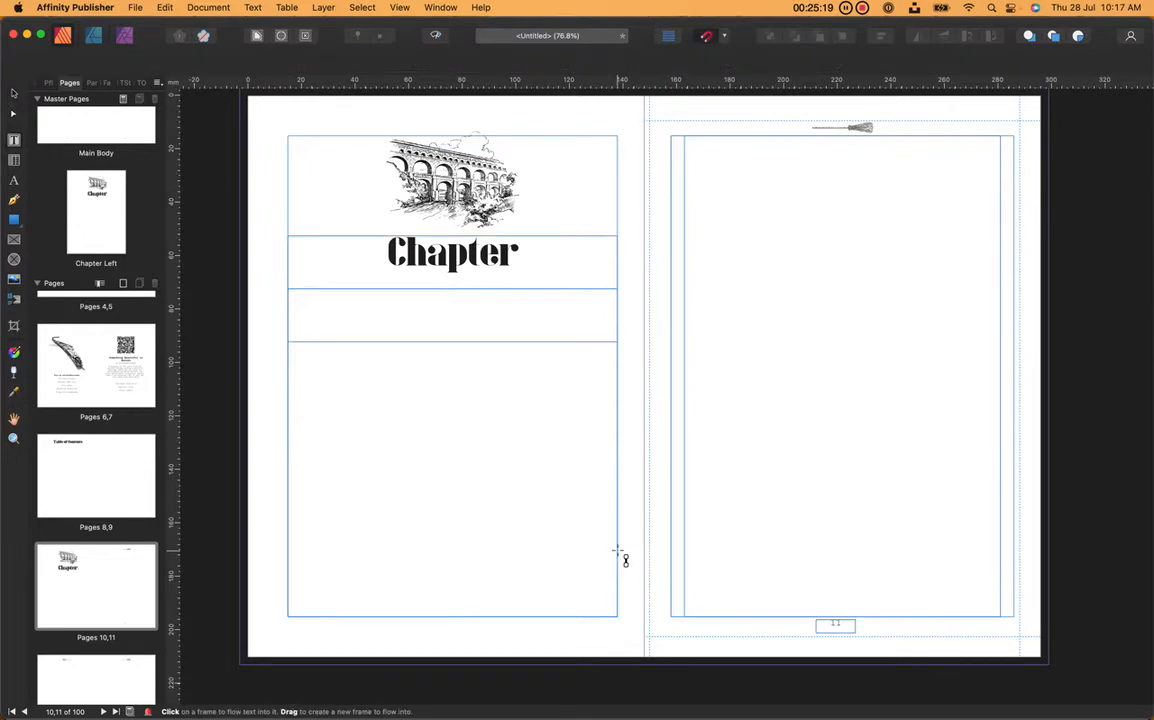
click(842, 392)
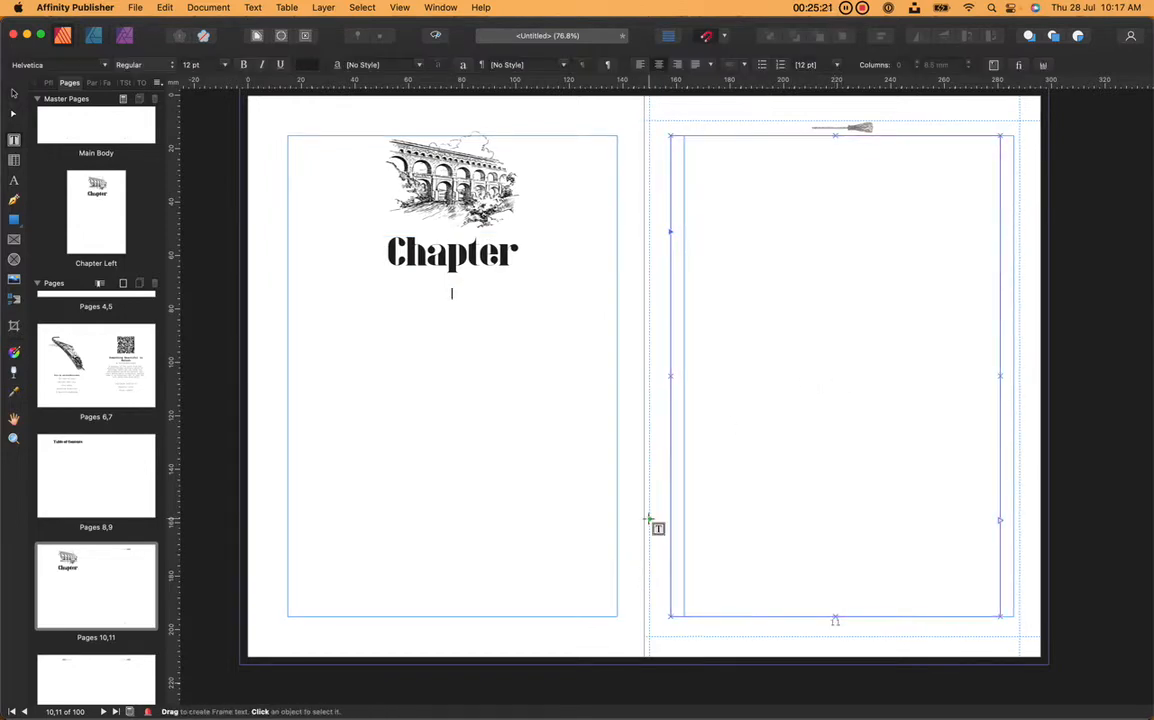
- Set page 11's inner margin to 10 mm and adjust its outer margin so the margin guides match the text frame
scroll(649, 523, down, 10)
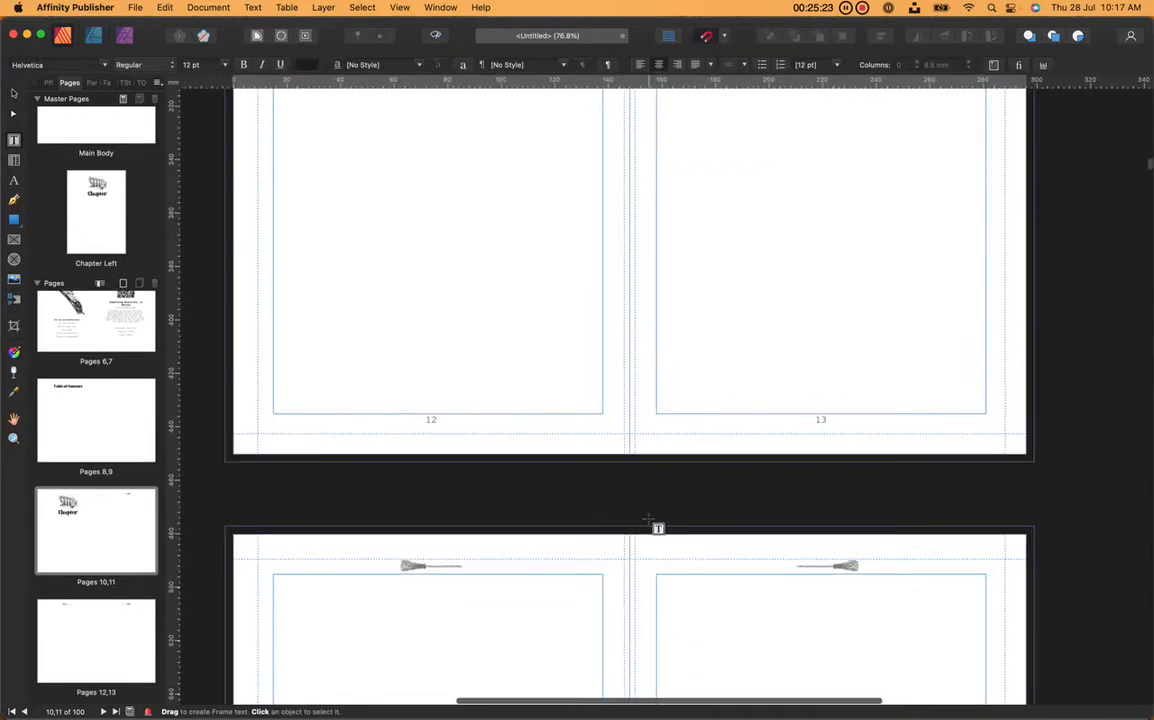
scroll(649, 523, down, 3)
scroll(649, 521, up, 10)
scroll(330, 446, down, 2)
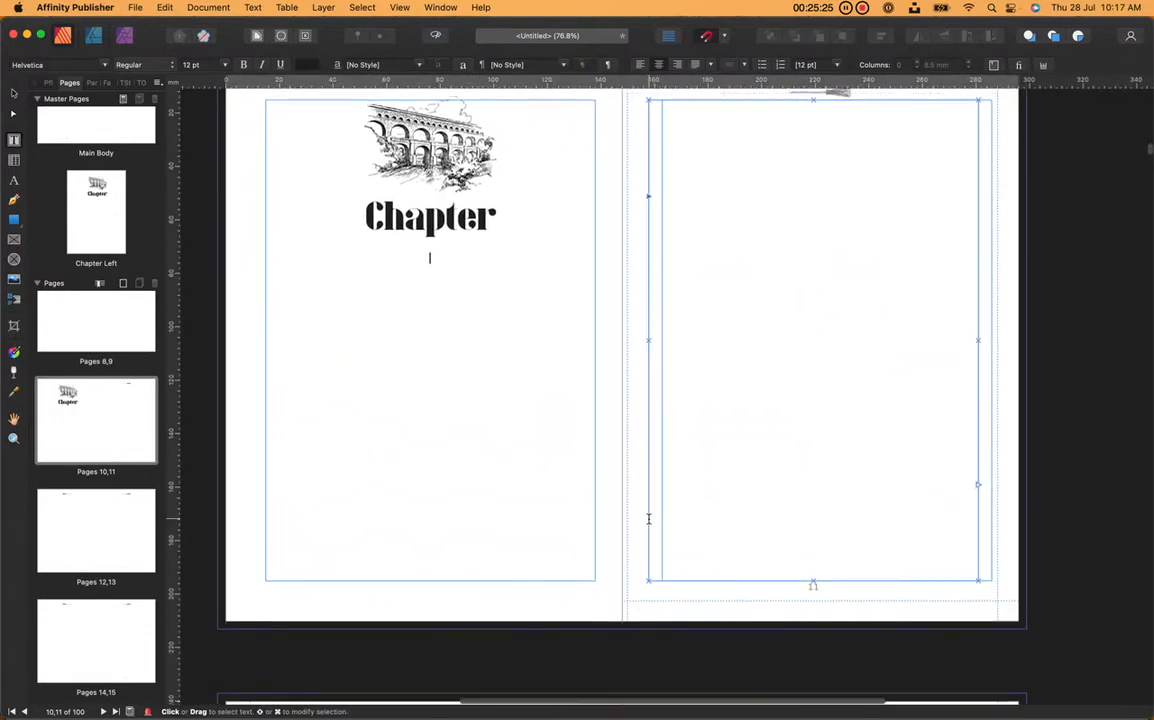
scroll(330, 446, up, 1)
click(96, 401)
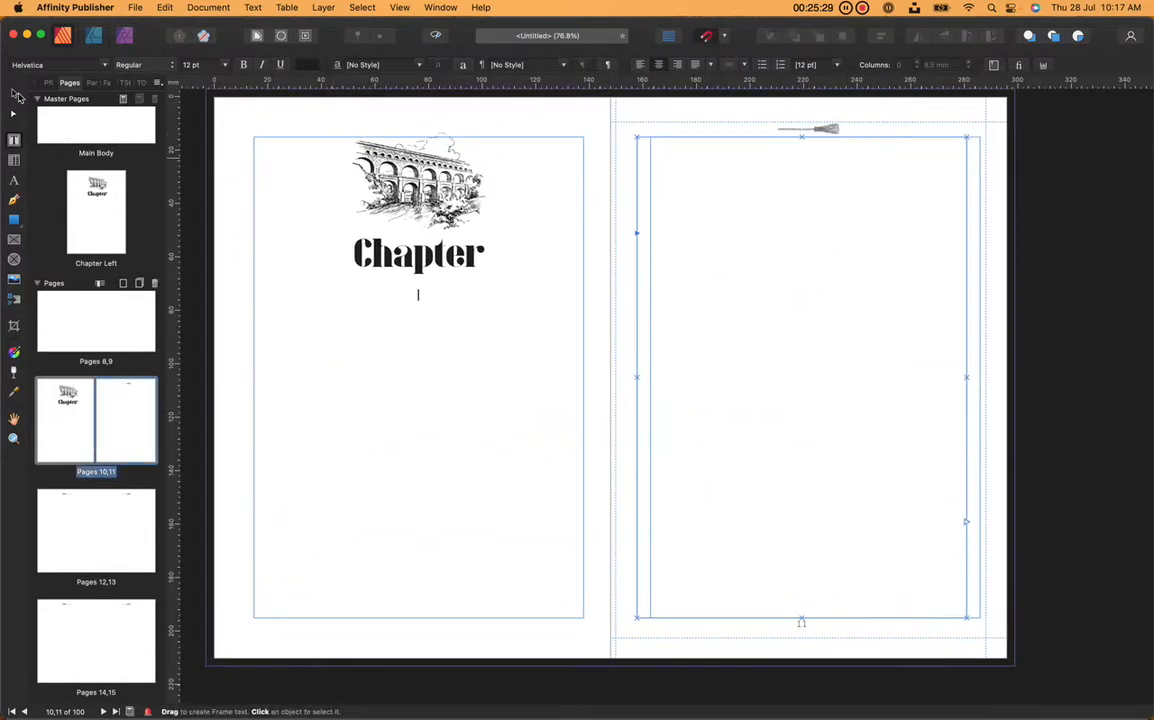
click(14, 93)
click(995, 235)
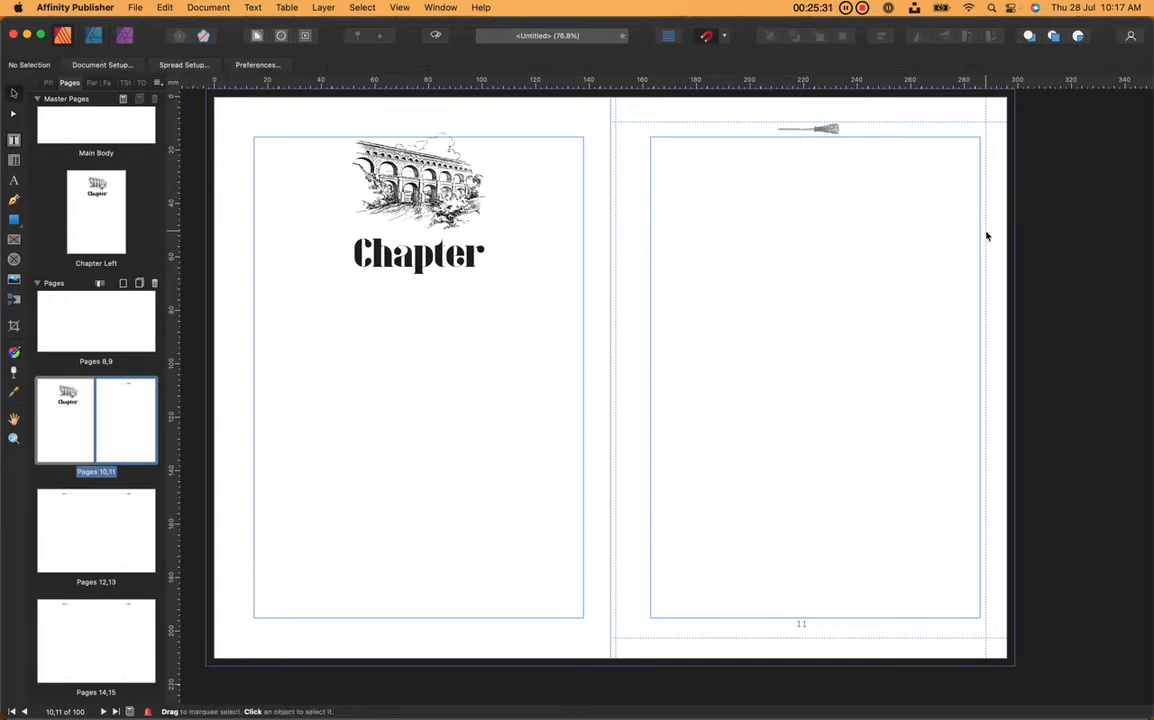
click(183, 65)
click(521, 285)
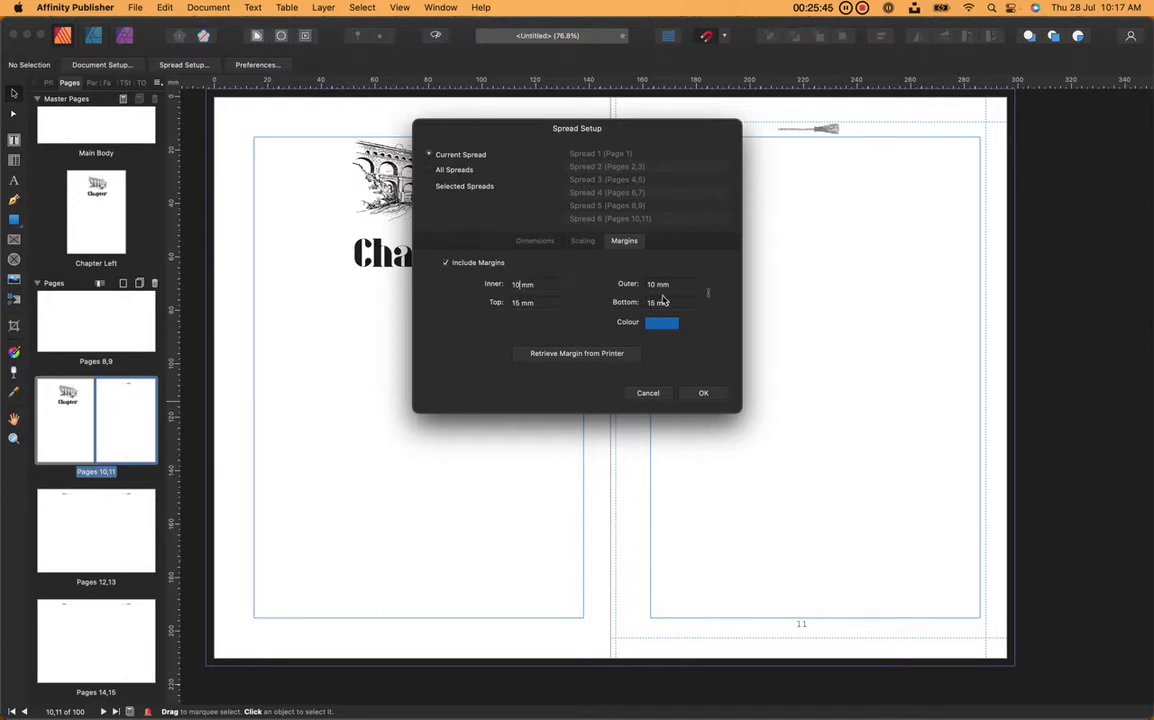
click(660, 285)
key(Left)
click(703, 392)
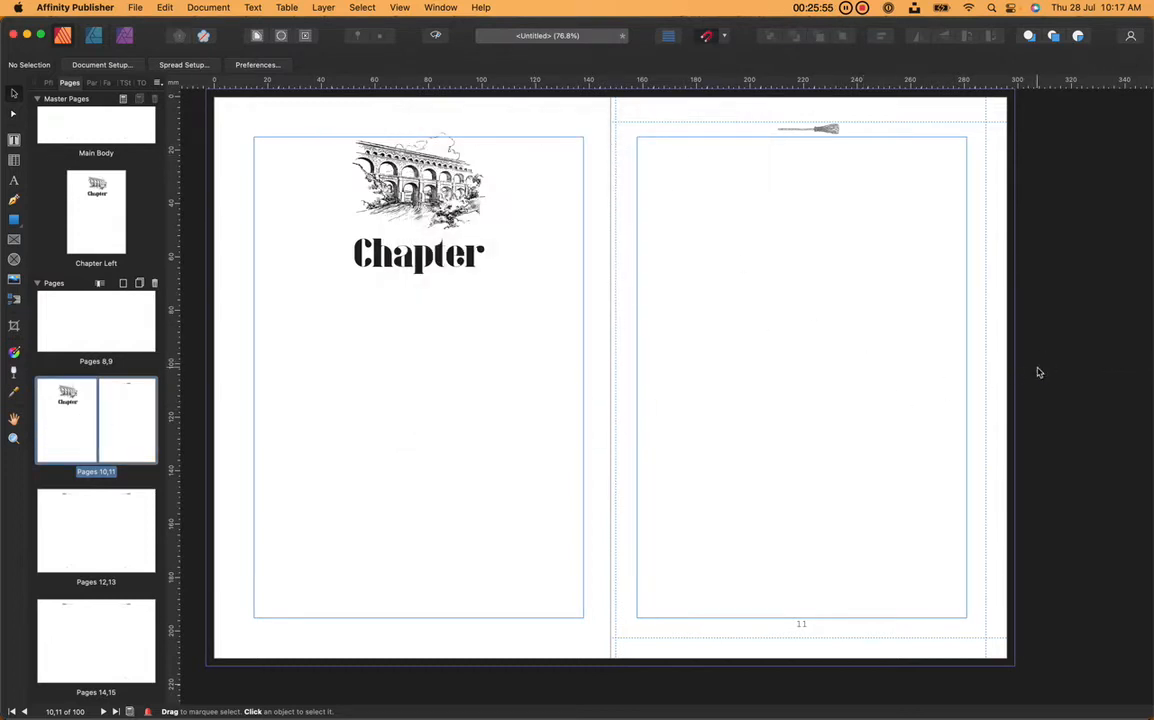
- Switch to the Word manuscript "Something Beautiful in Return" and copy its entire text
scroll(1092, 371, left, 2)
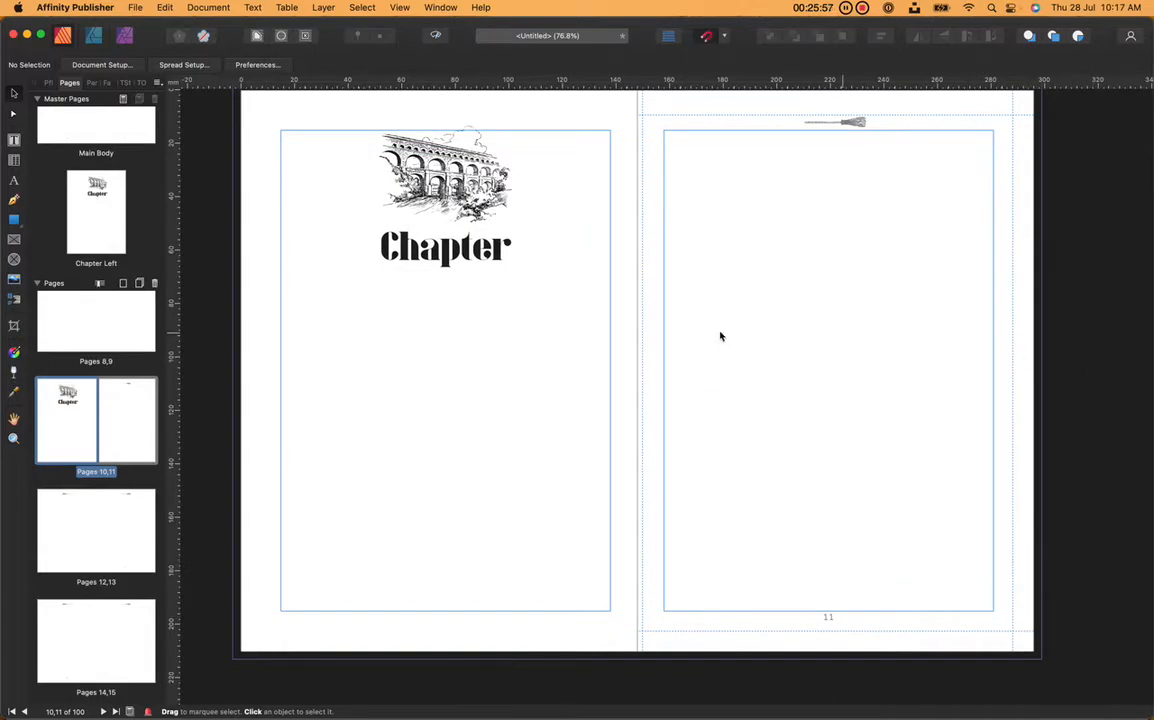
click(451, 330)
click(431, 424)
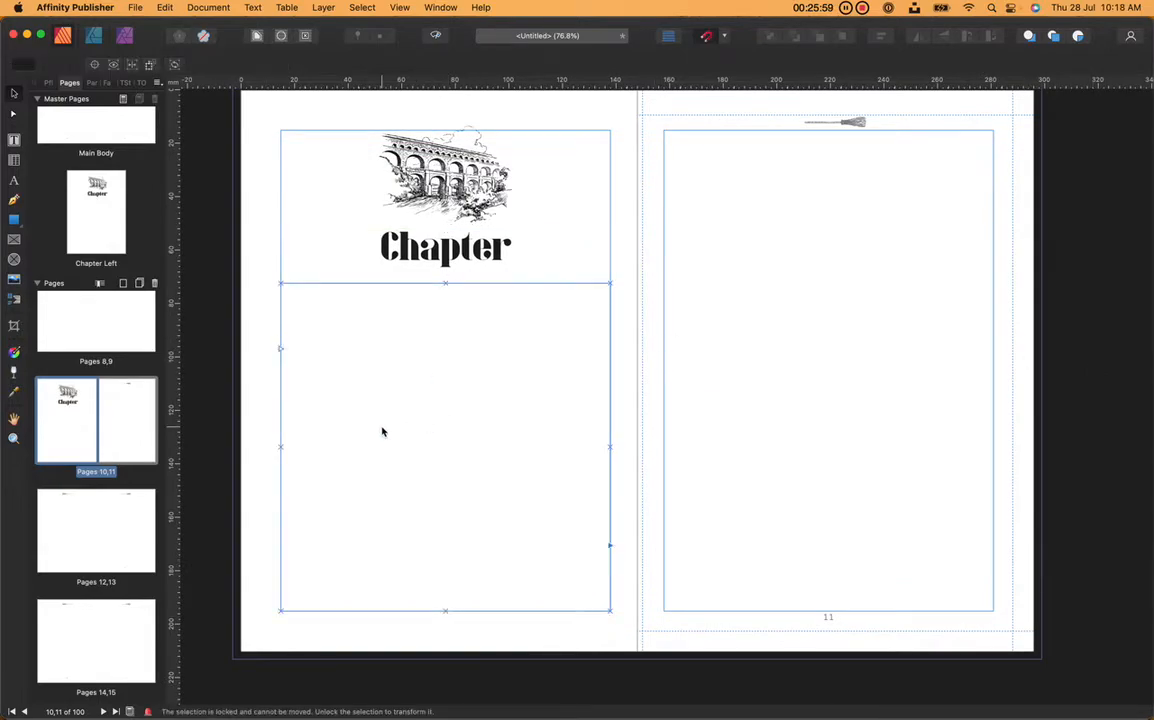
key(ctrl+Up)
click(259, 523)
scroll(400, 452, down, 4)
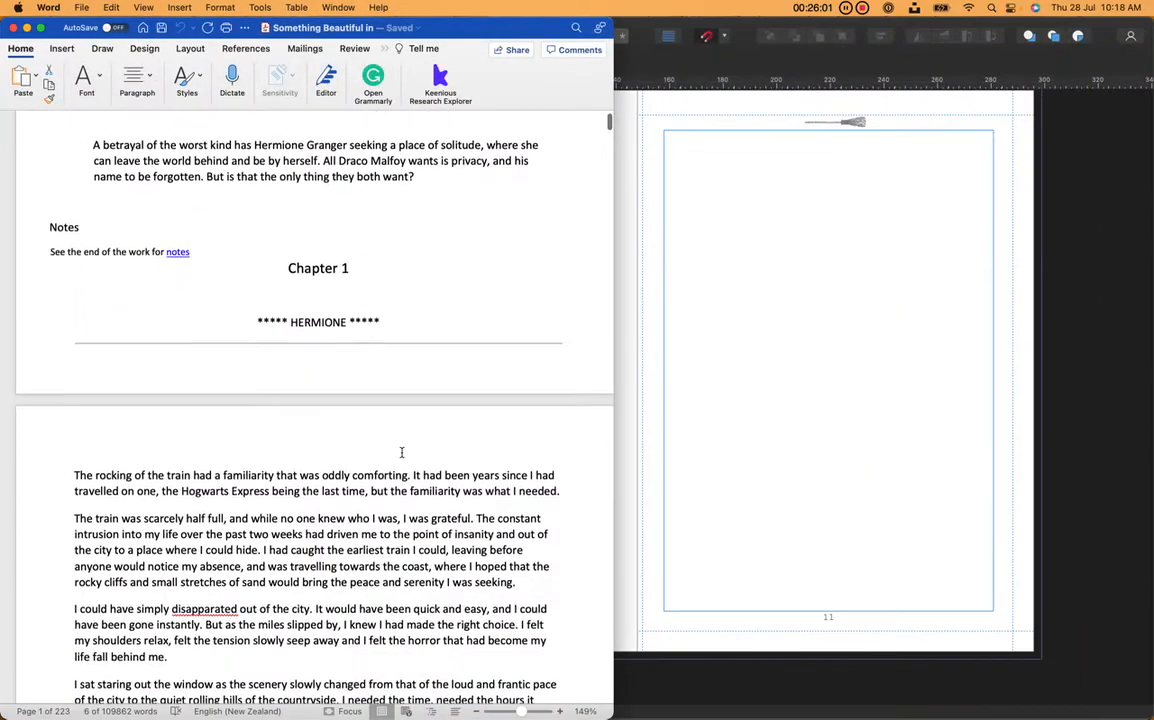
key(super+a)
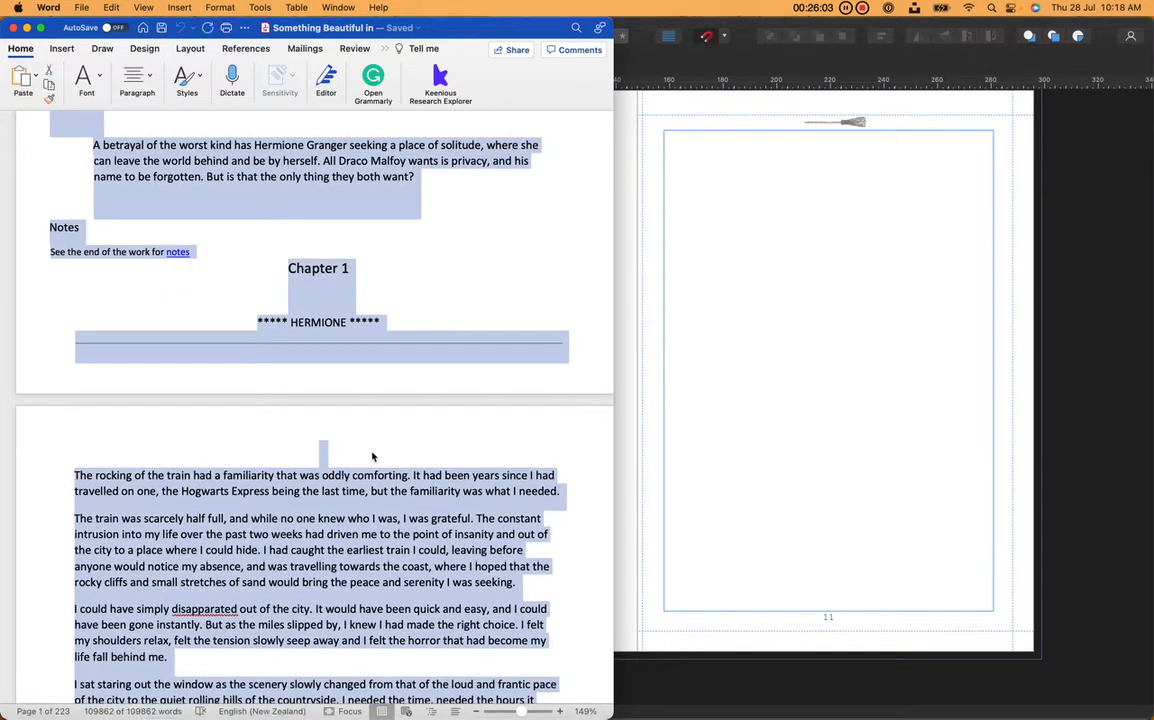
- Return to Affinity Publisher and paste the manuscript into the body frame below the page 10 "Chapter" heading
click(721, 412)
click(497, 374)
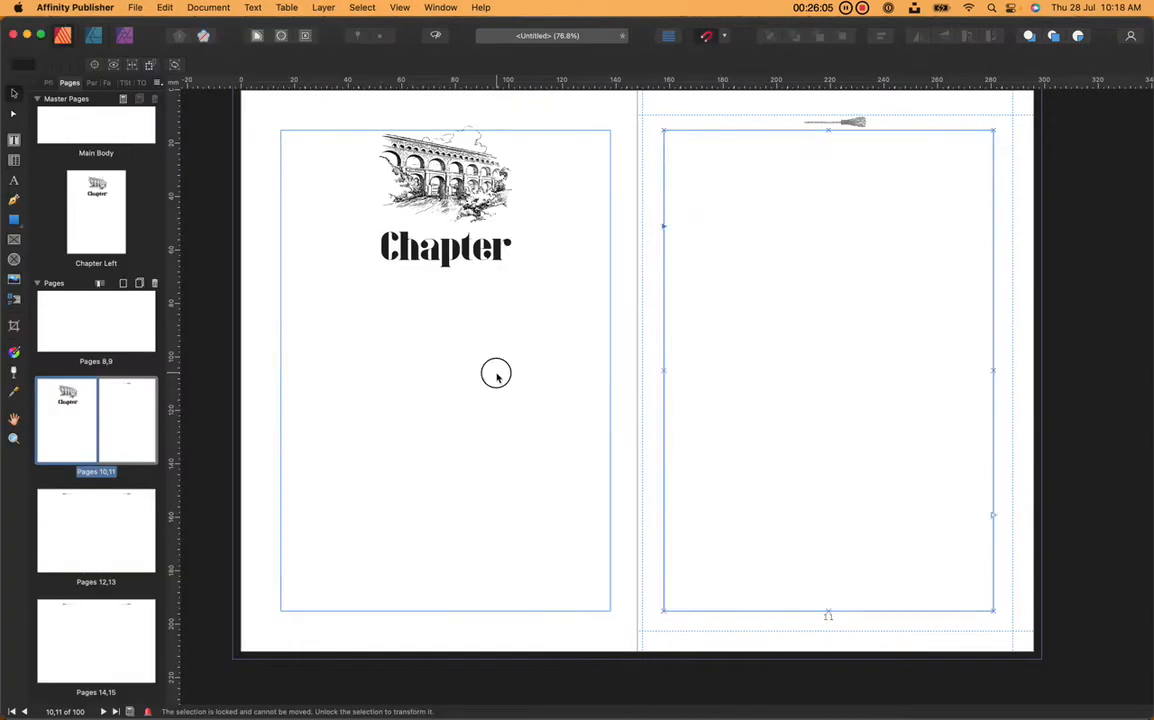
double_click(435, 366)
key(super+v)
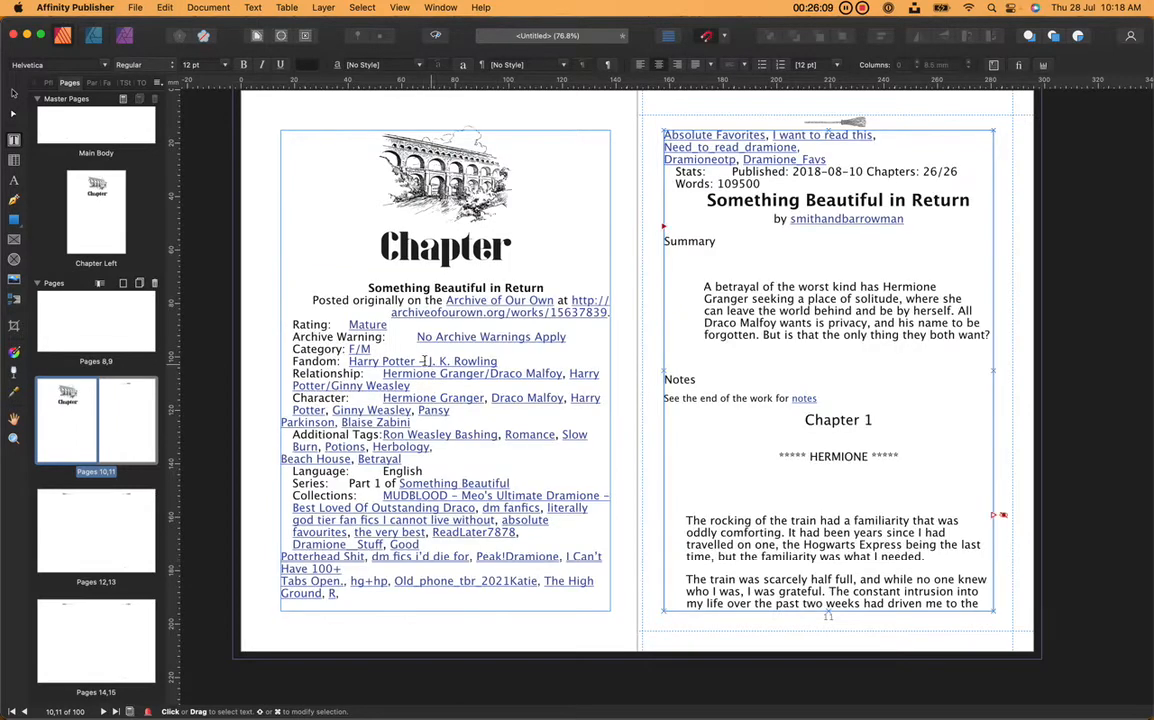
- Delete the pasted title, tags, summary, notes and "Chapter 1" line so the text starts at the HERMIONE line
key(super+a)
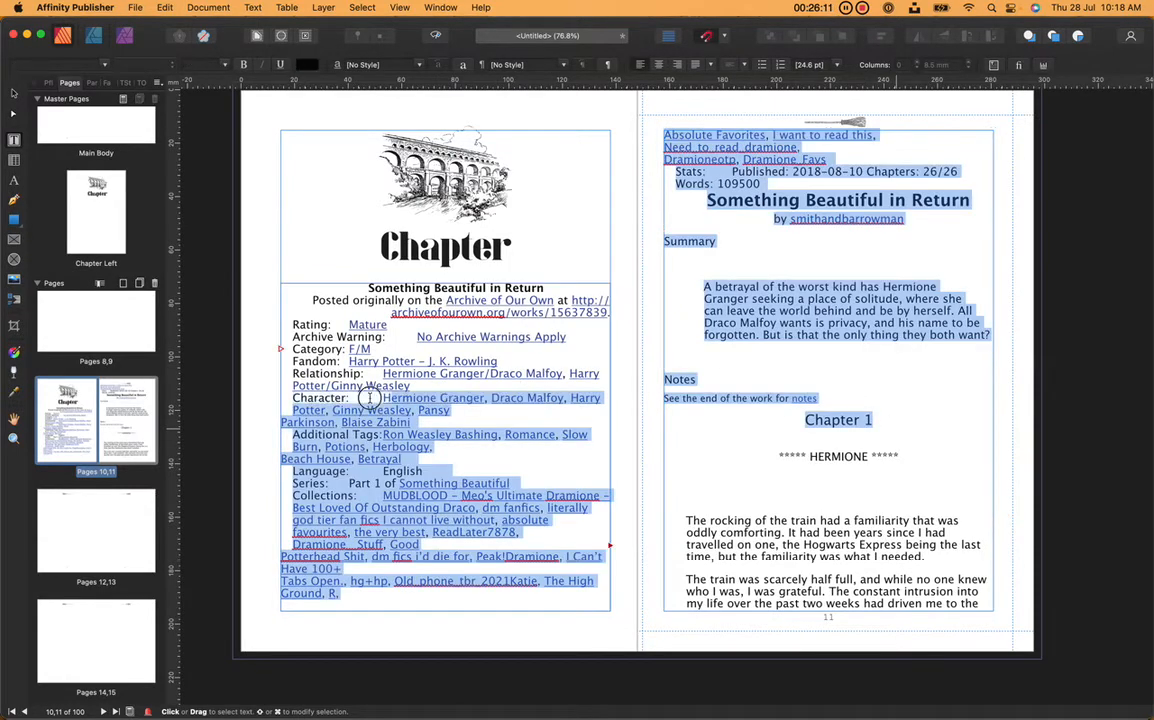
key(BackSpace)
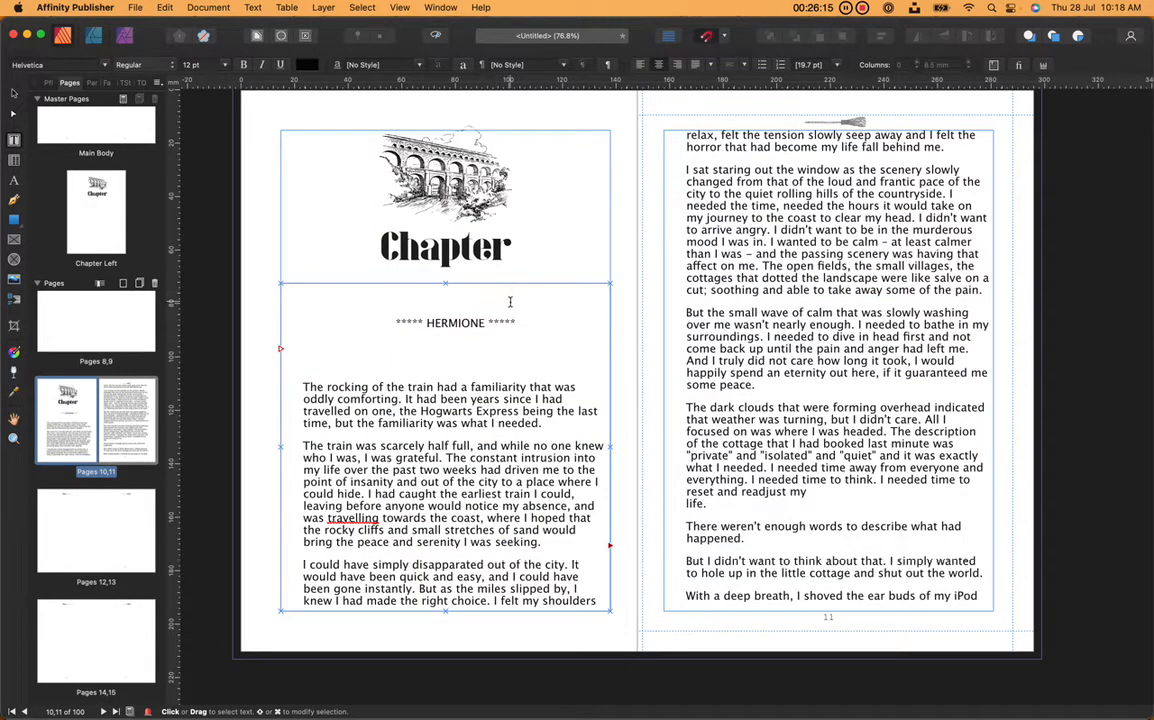
drag(510, 301, 412, 298)
click(463, 305)
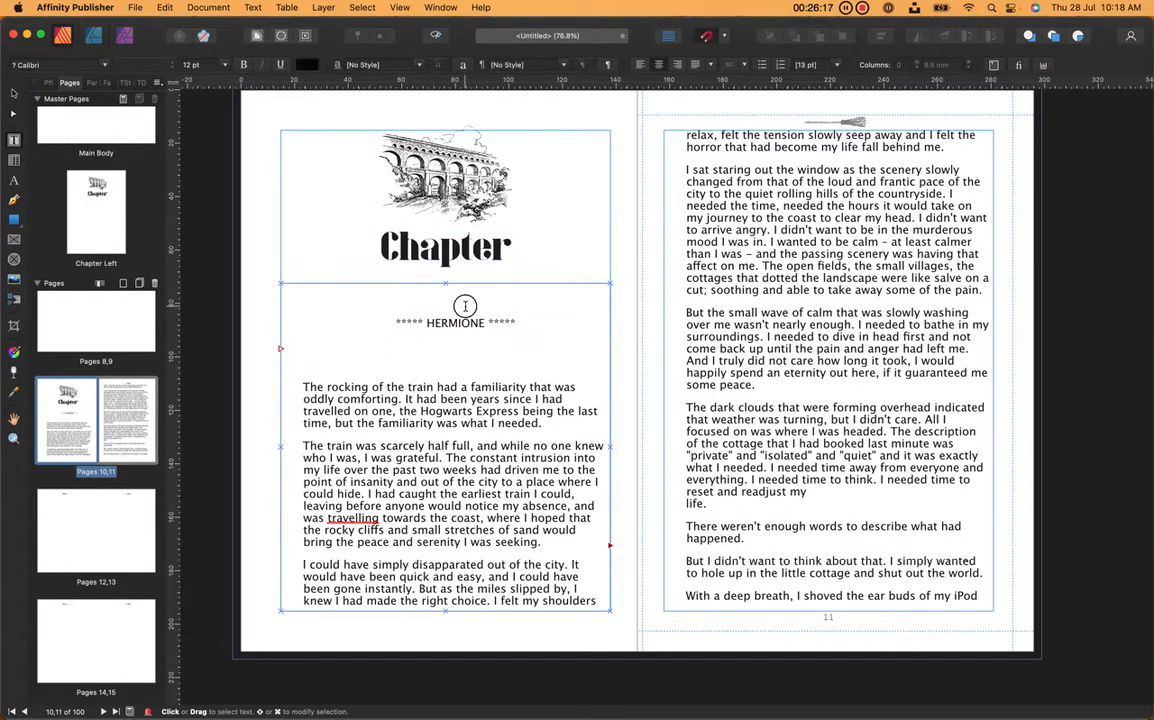
click(465, 346)
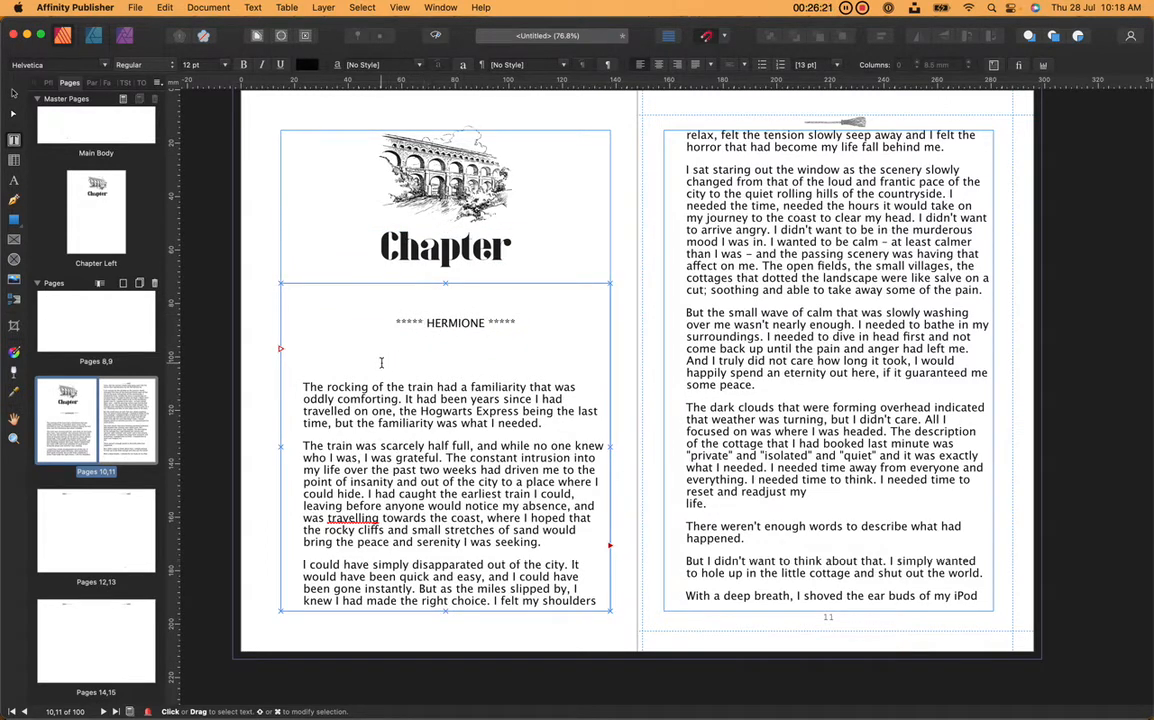
- Set the entire story text in Courier New at 12 pt, keeping its existing font styles
key(super+a)
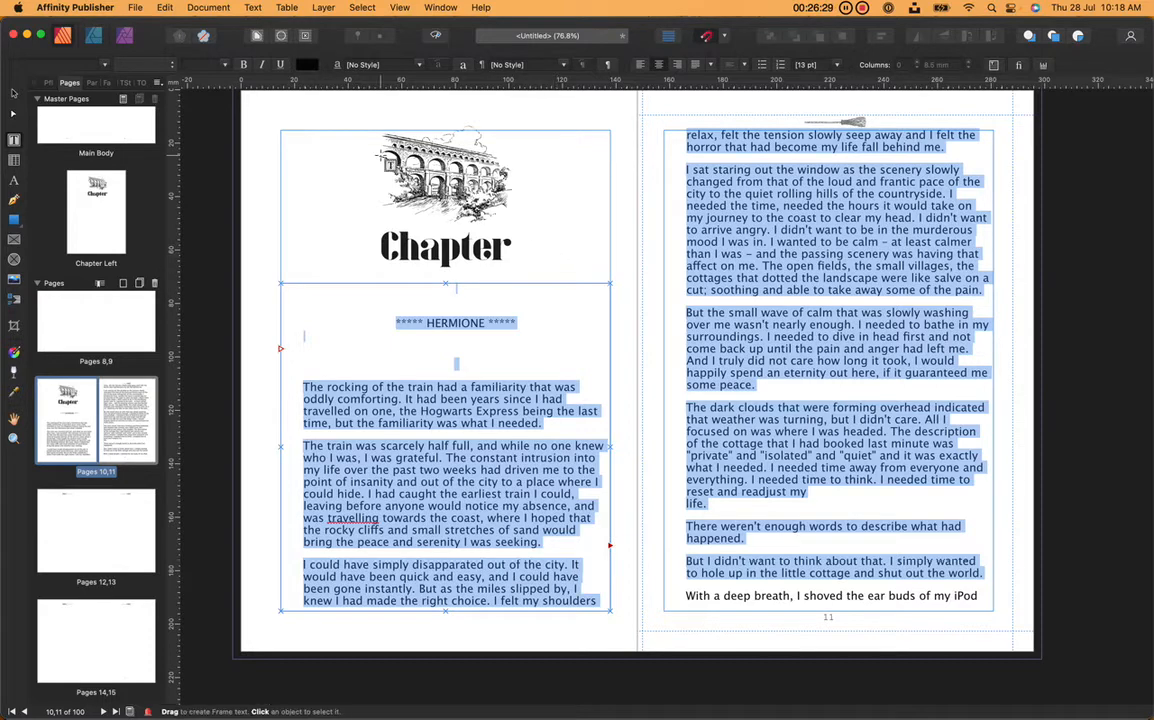
click(104, 66)
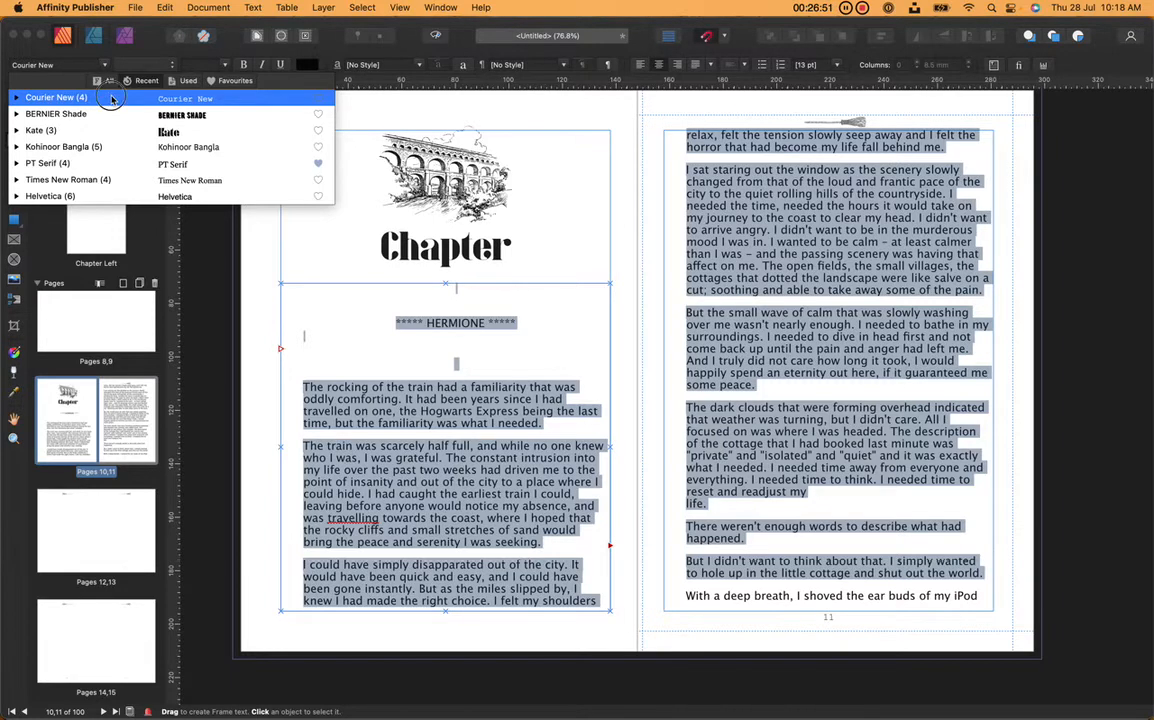
click(111, 97)
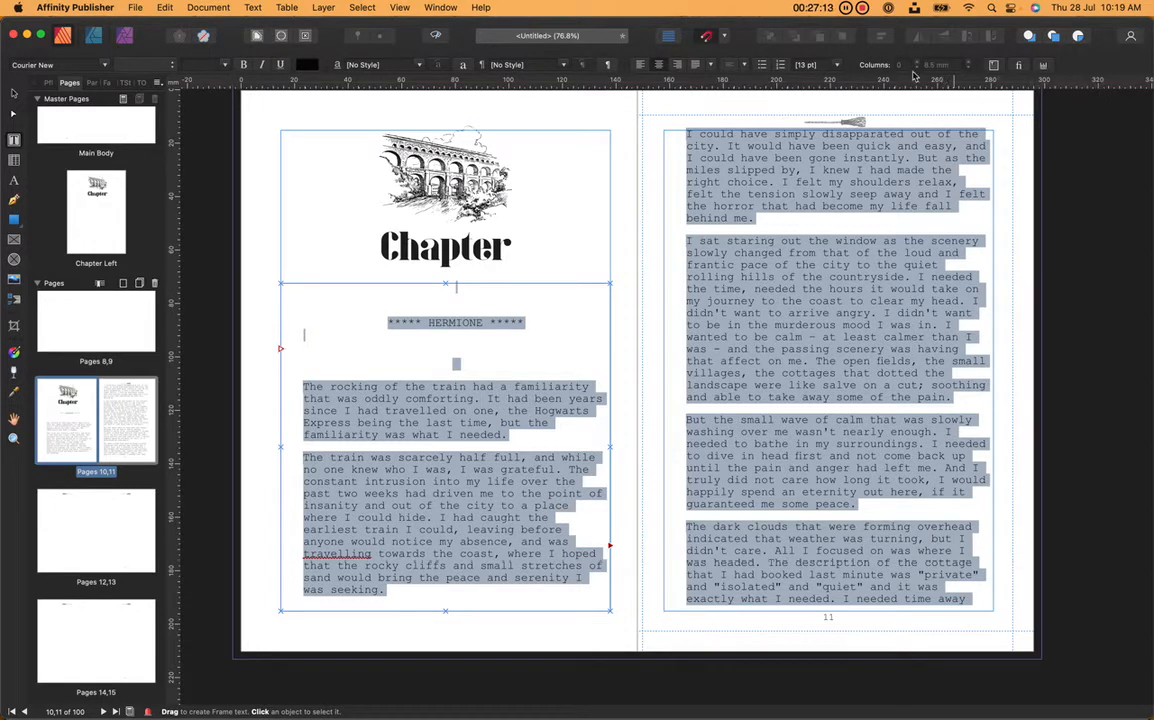
click(228, 65)
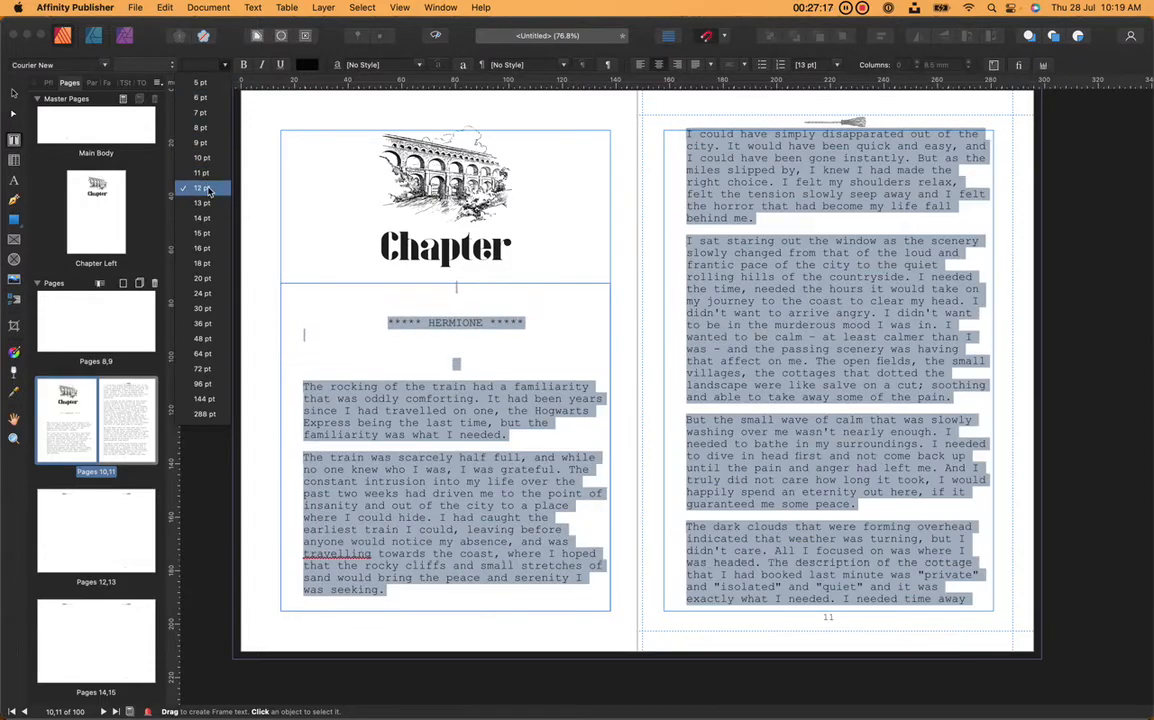
click(204, 187)
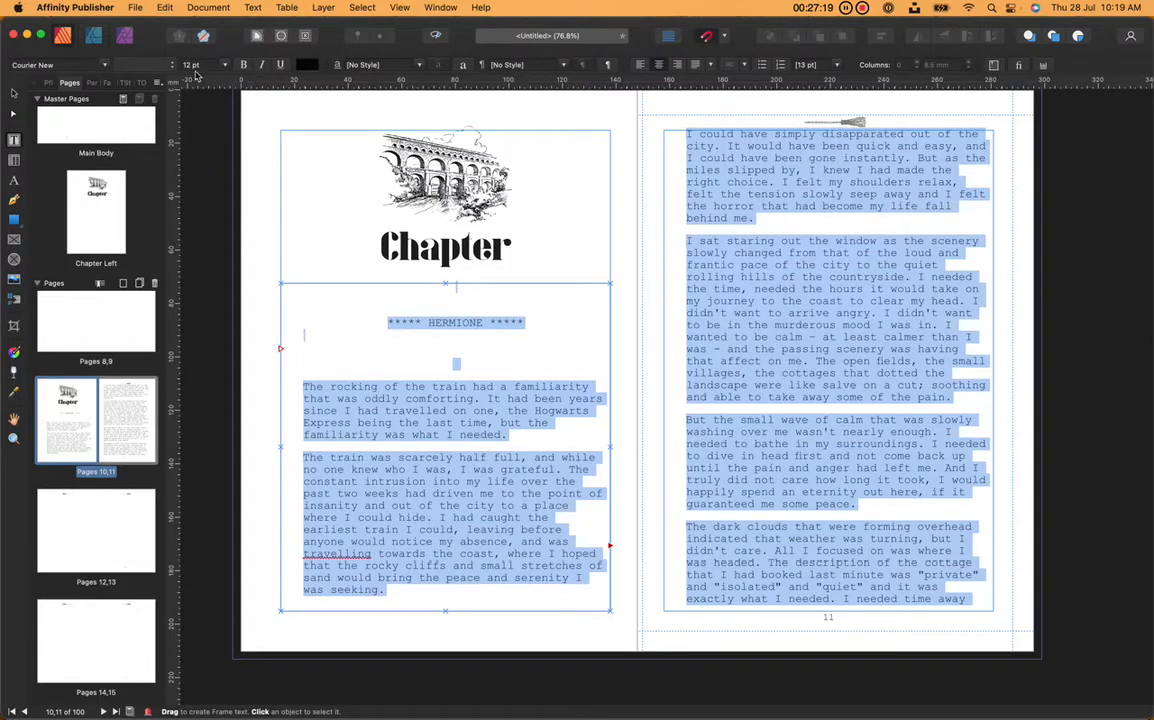
click(162, 66)
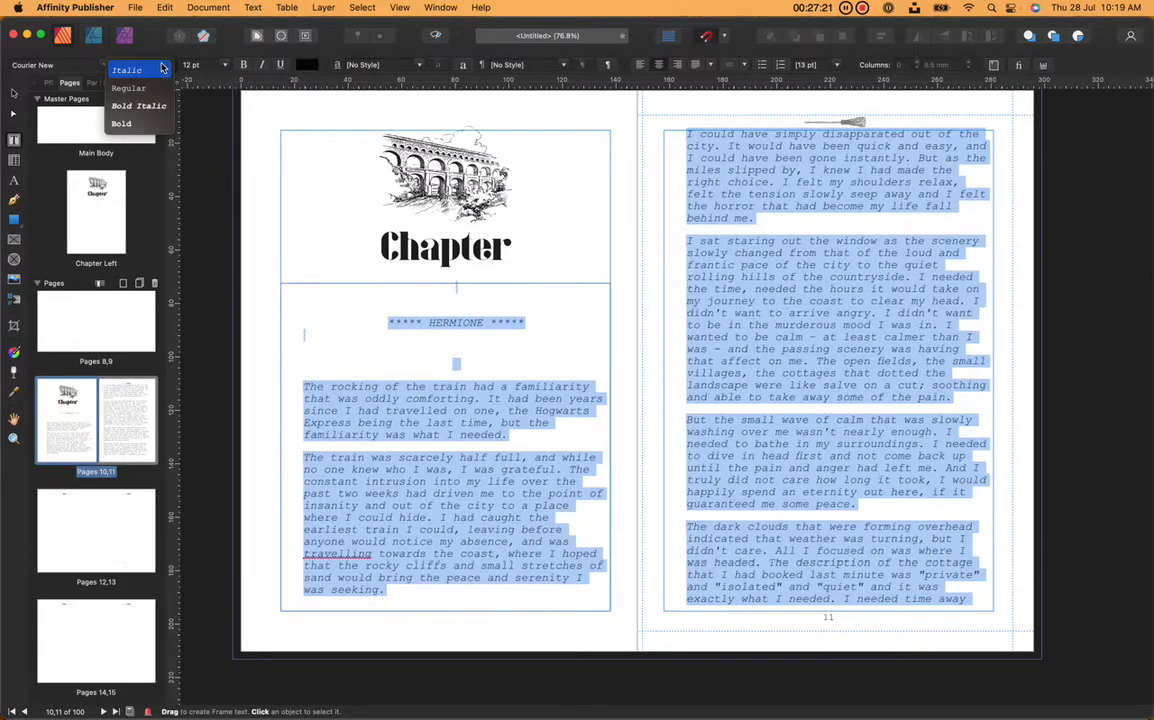
click(200, 104)
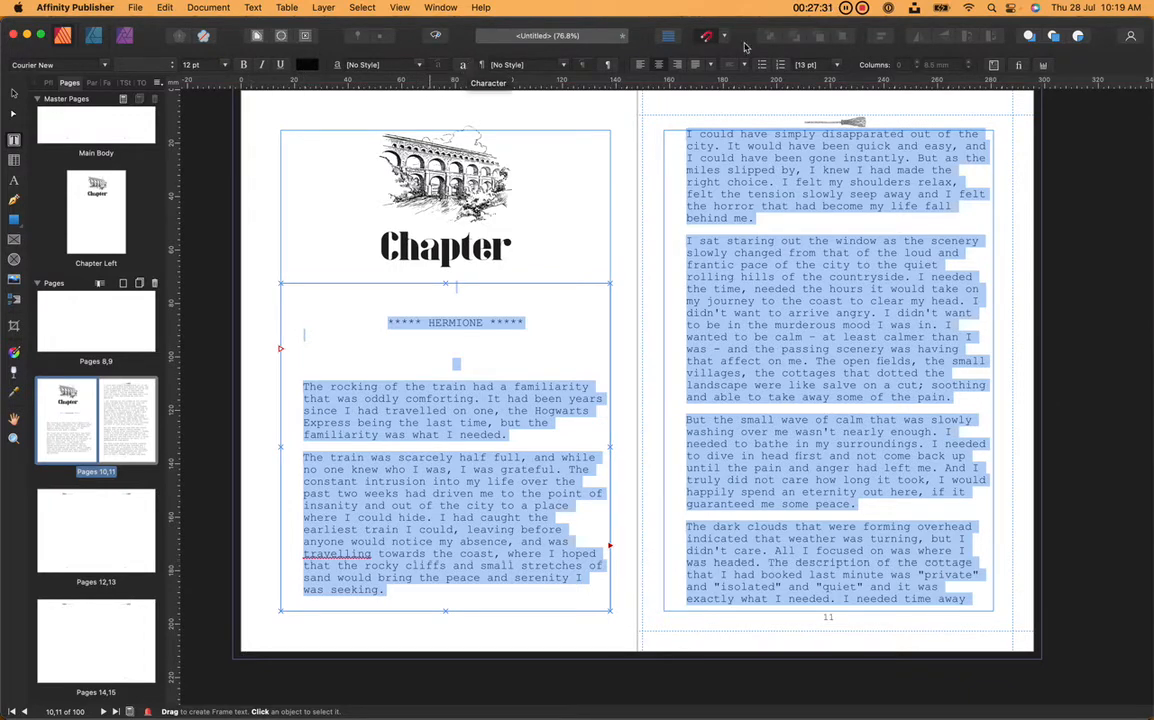
- Apply Justified Left alignment to the entire story text and remove its left indent so lines start at the frame edge
click(697, 66)
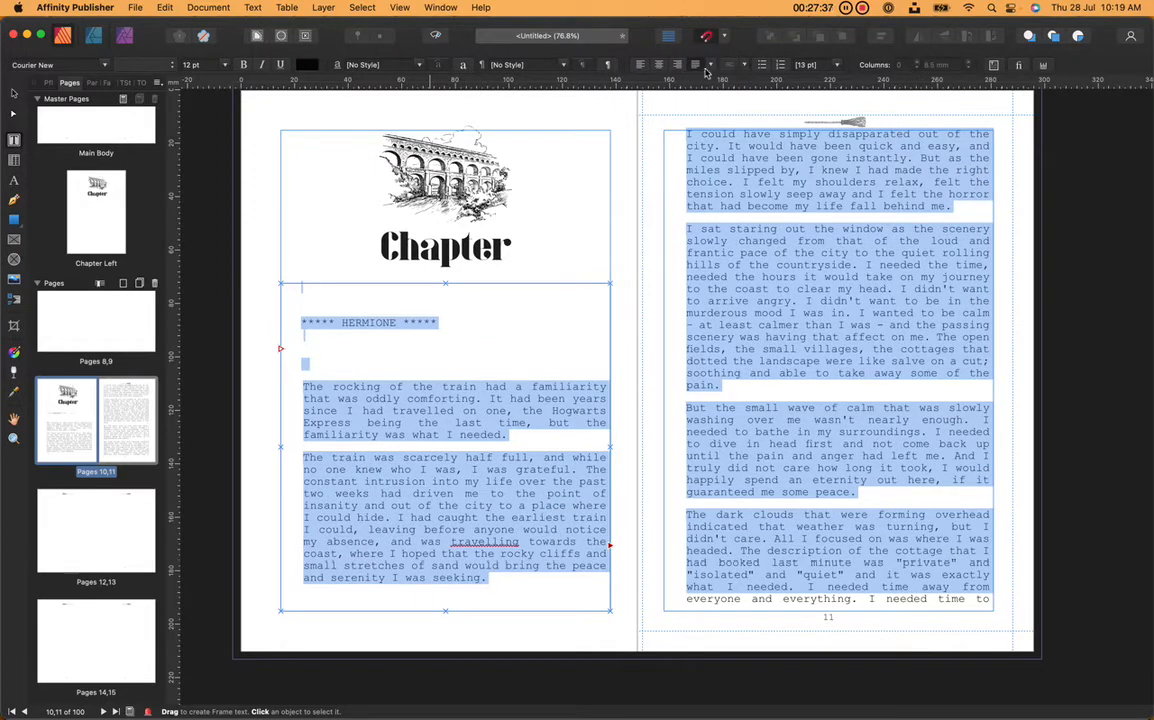
click(713, 65)
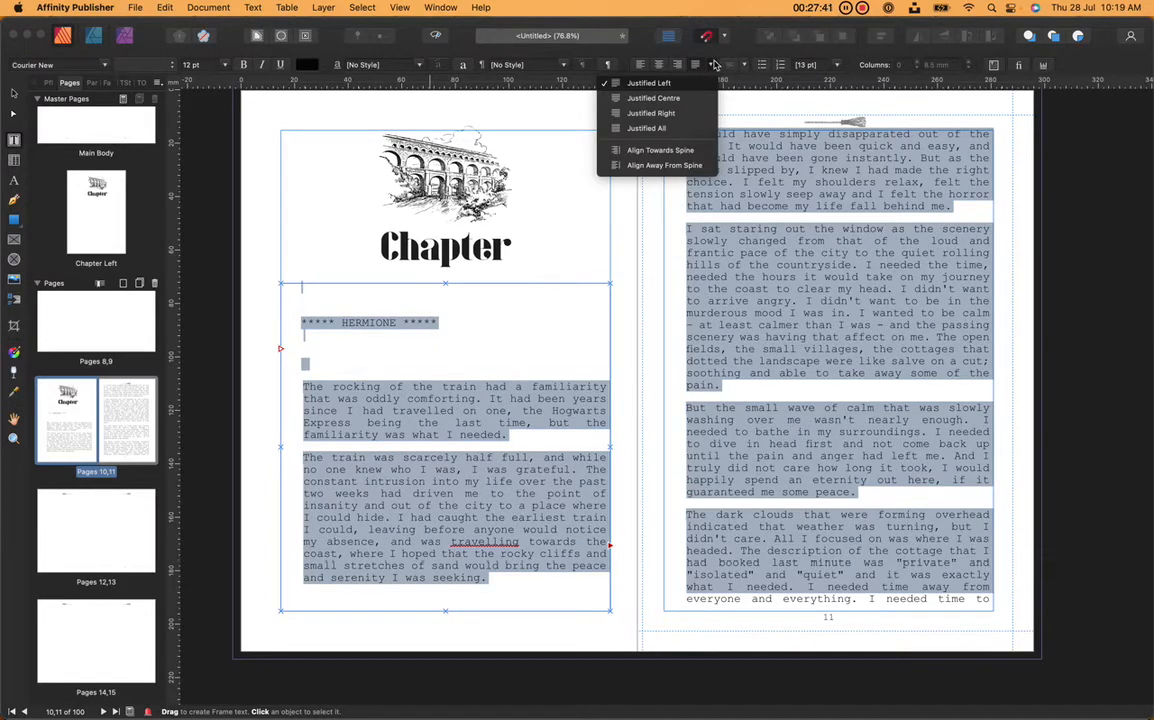
click(681, 98)
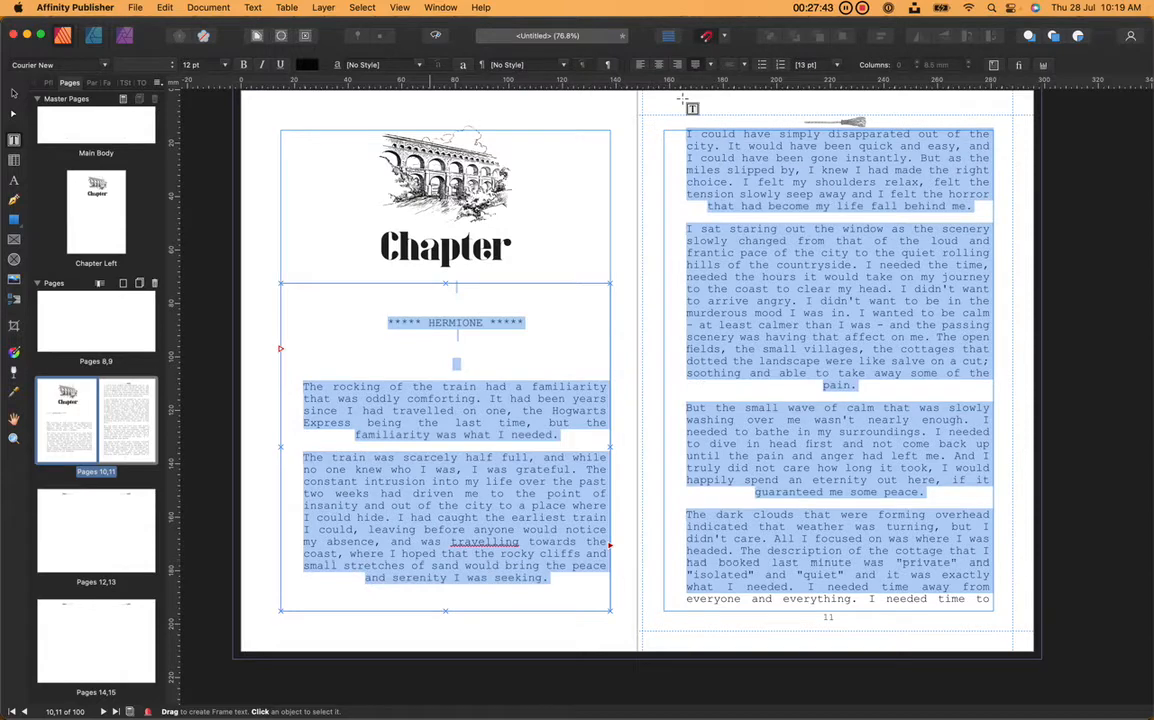
click(712, 65)
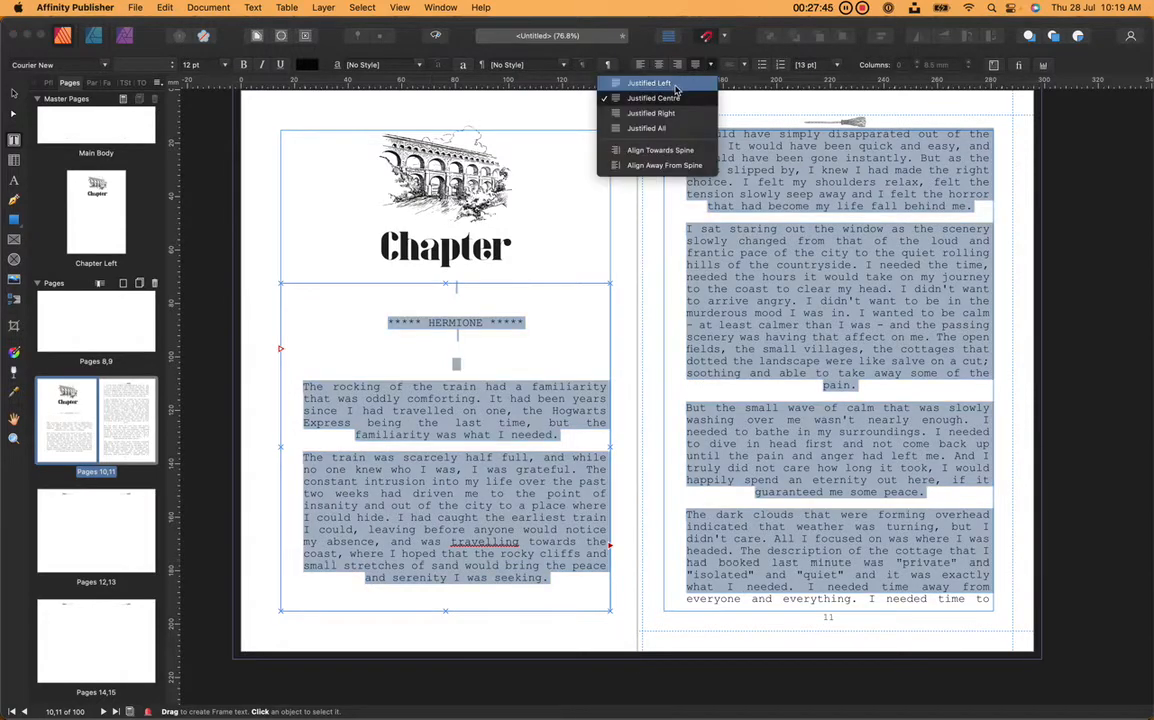
click(676, 85)
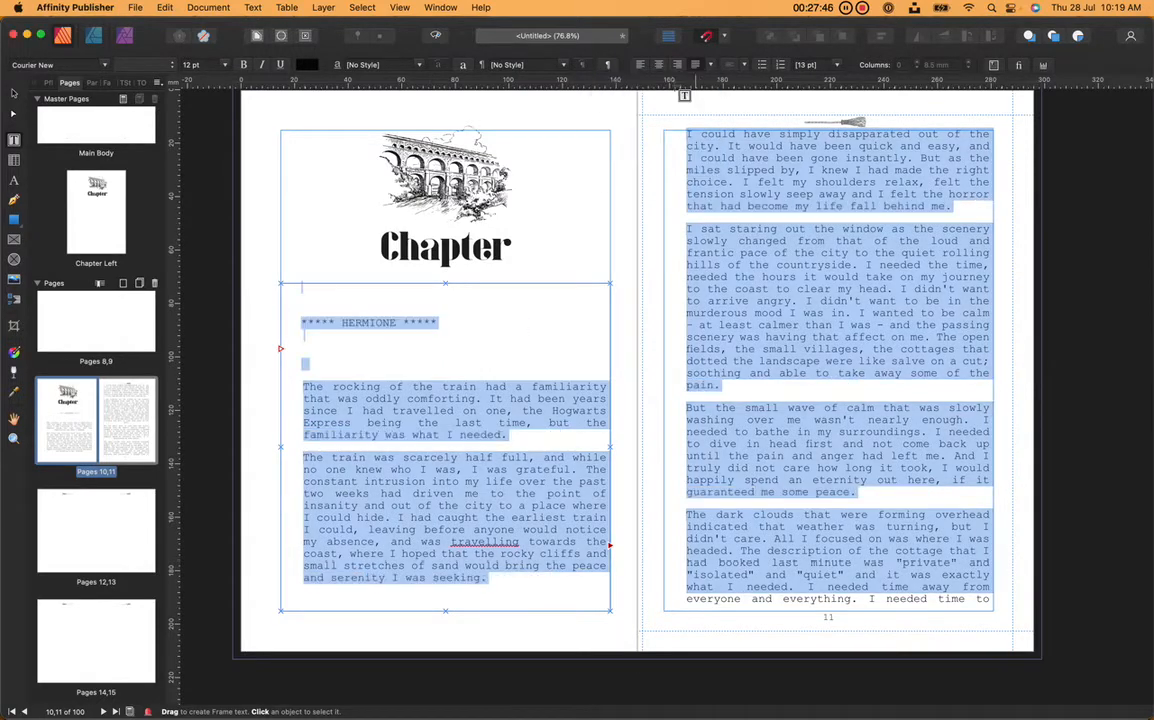
click(1044, 68)
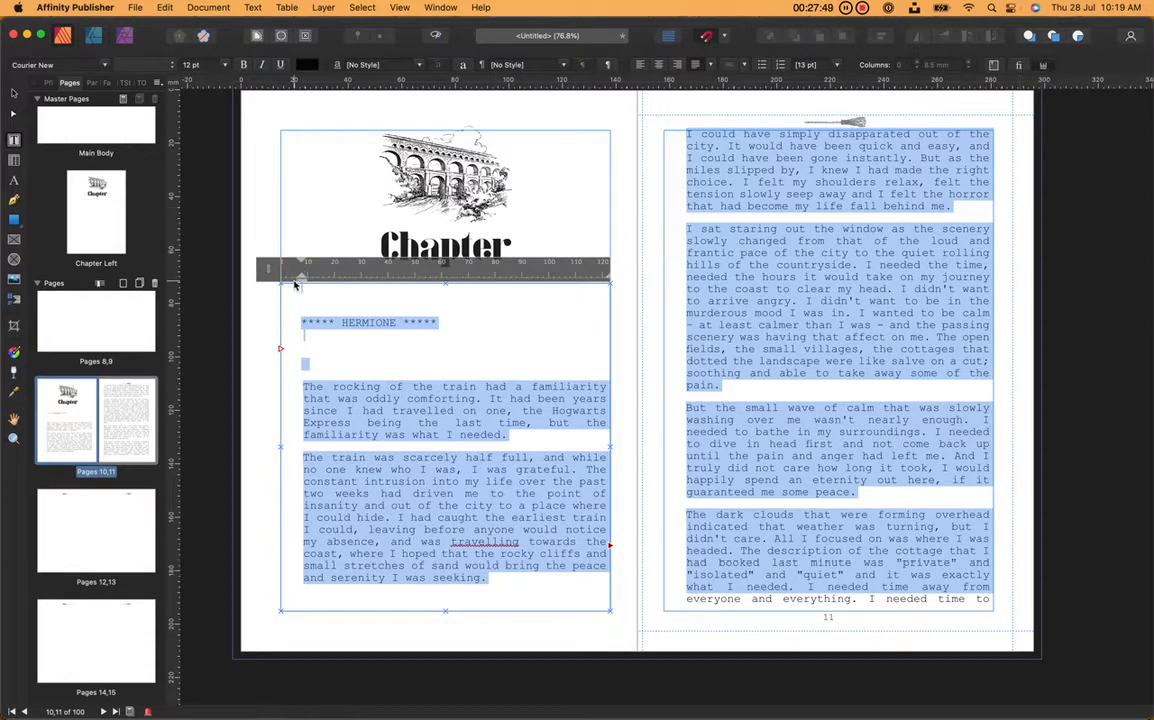
drag(301, 271, 256, 272)
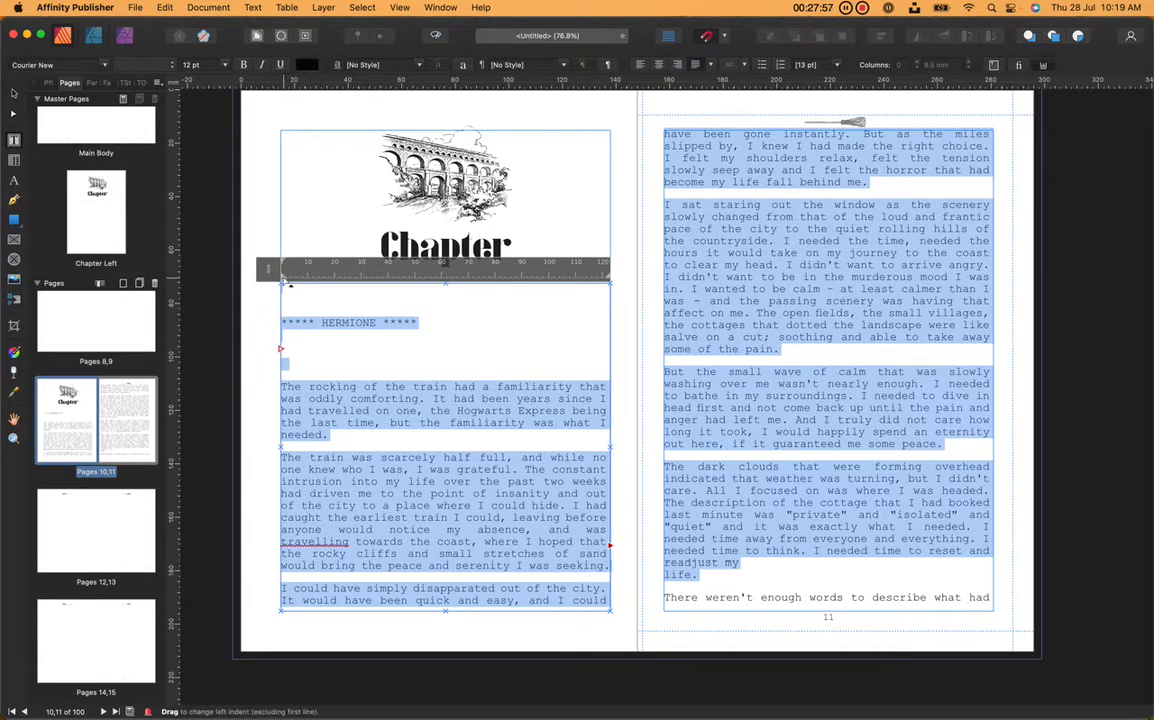
- Indent the first line of every paragraph in the entire story text by 5 mm
drag(286, 263, 299, 263)
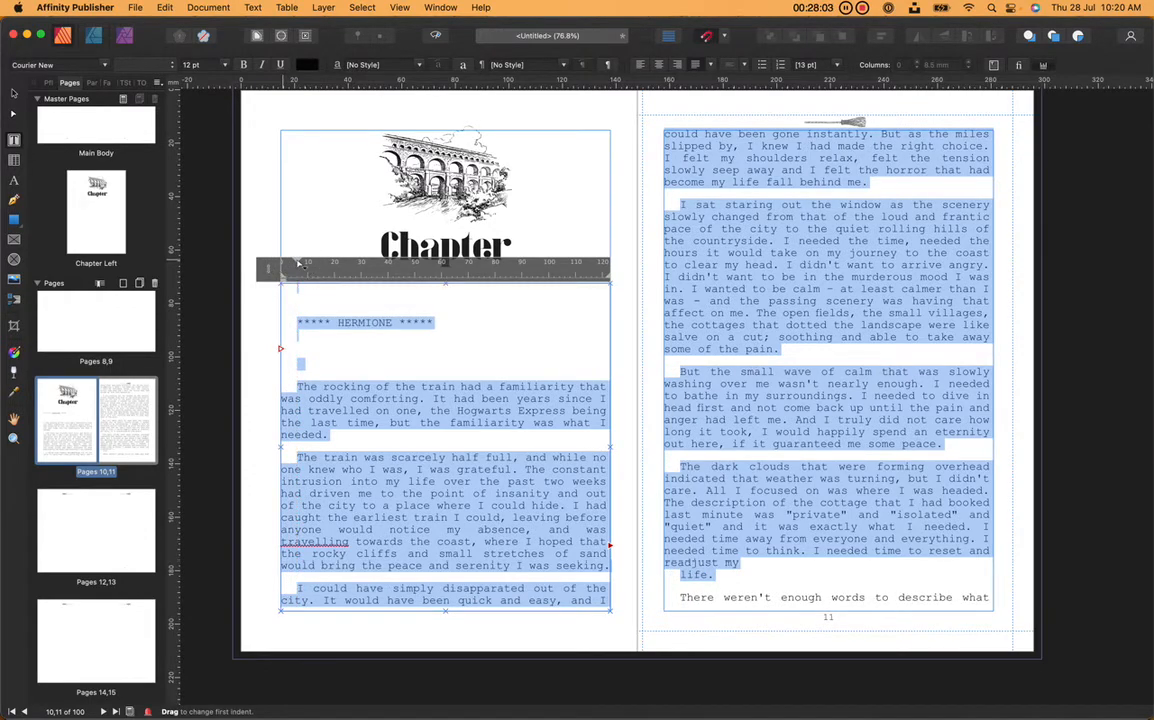
scroll(299, 263, up, 5)
scroll(300, 262, up, 2)
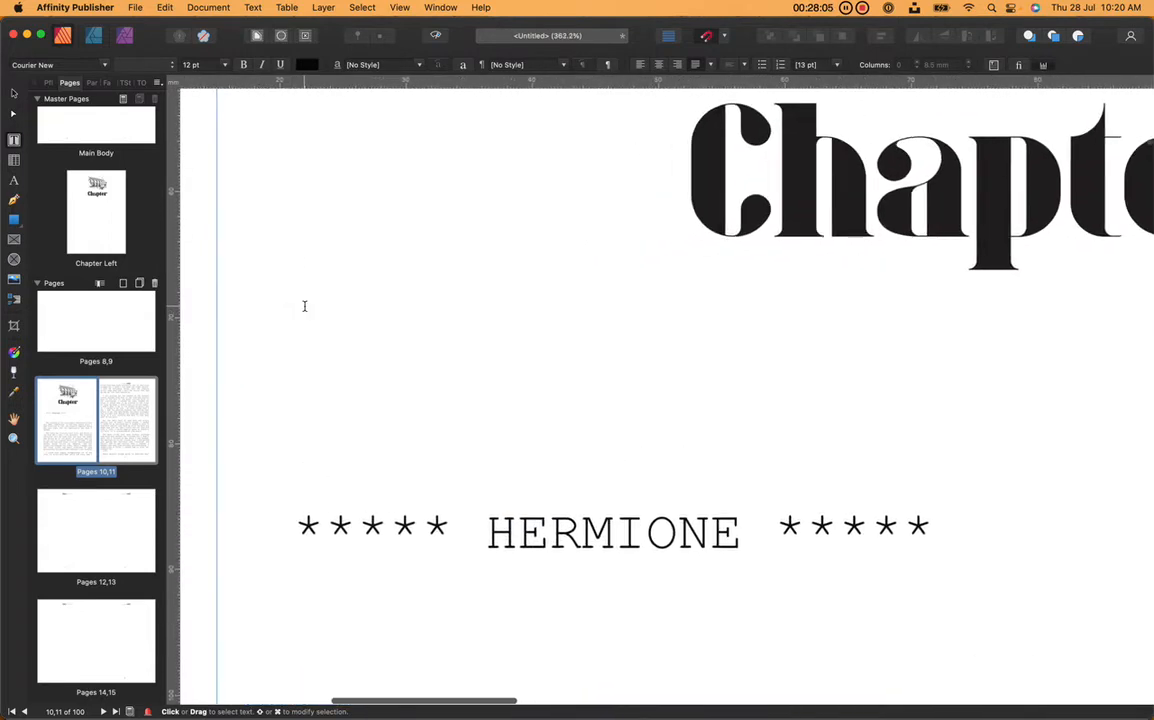
scroll(305, 307, left, 1)
drag(312, 327, 300, 327)
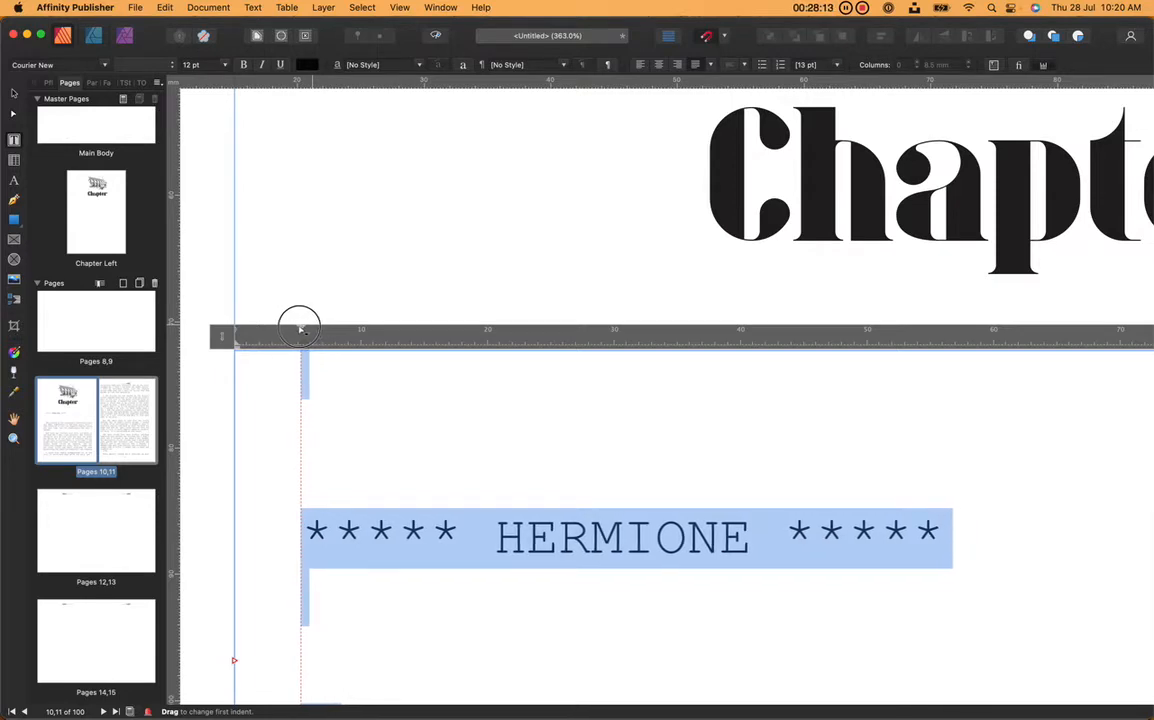
drag(300, 328, 300, 328)
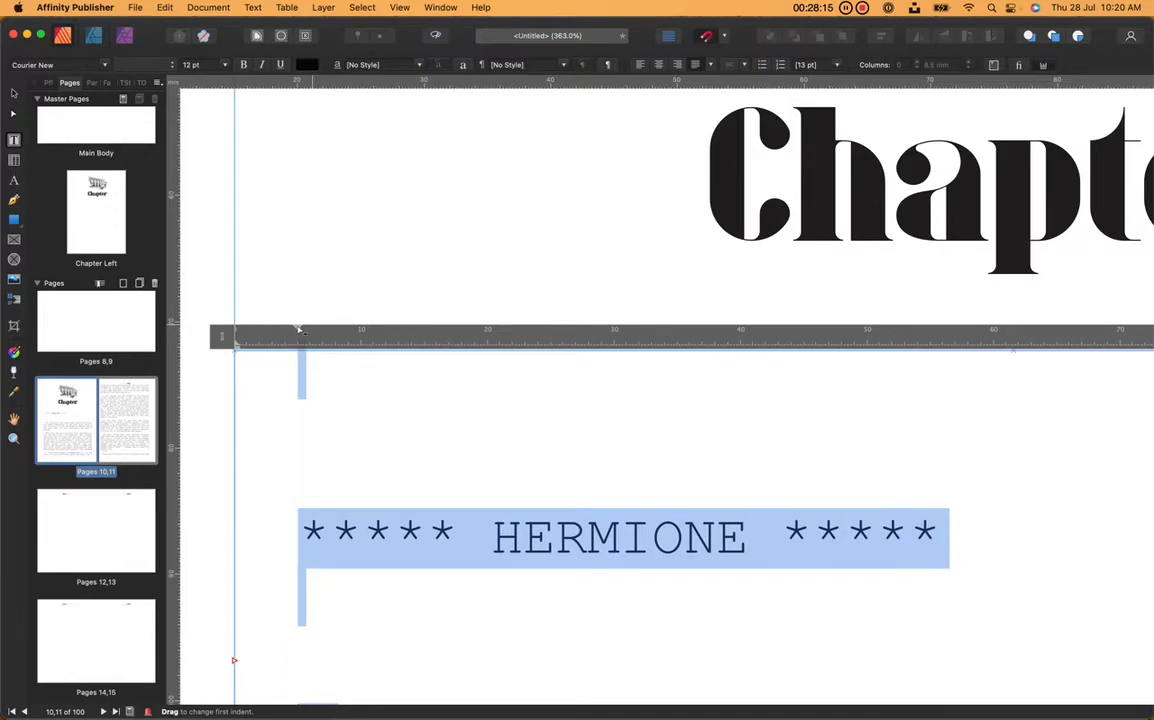
scroll(375, 538, down, 3)
scroll(375, 538, down, 2)
scroll(375, 538, down, 8)
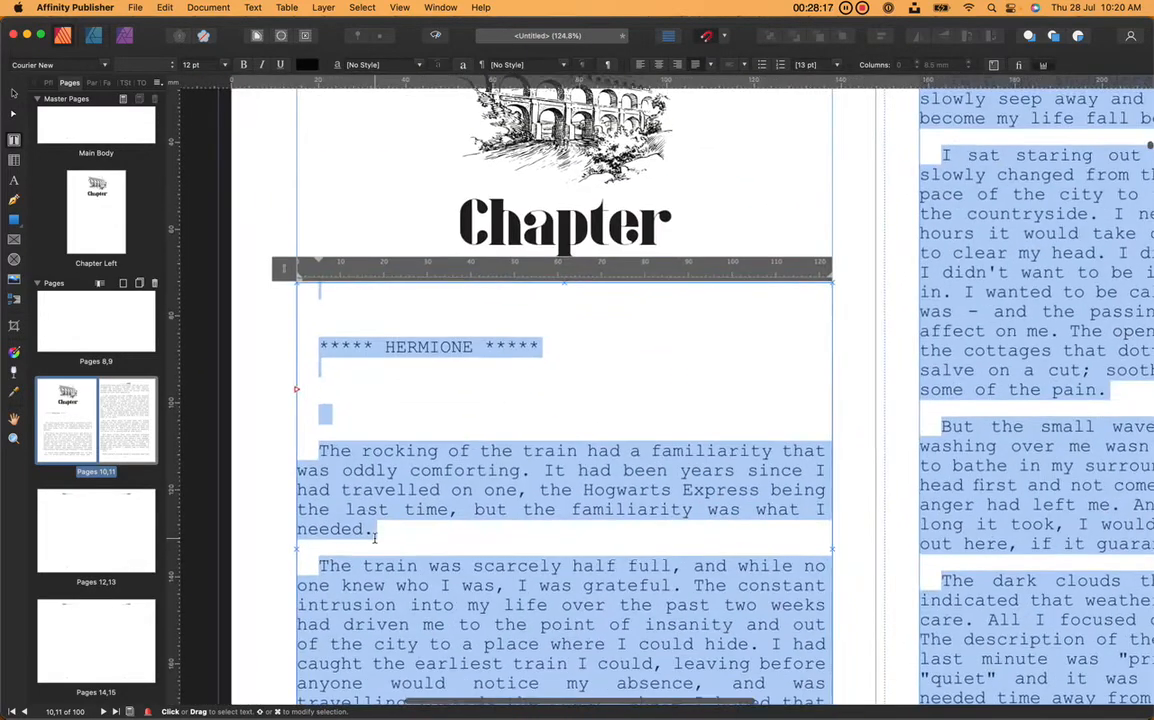
scroll(375, 538, down, 3)
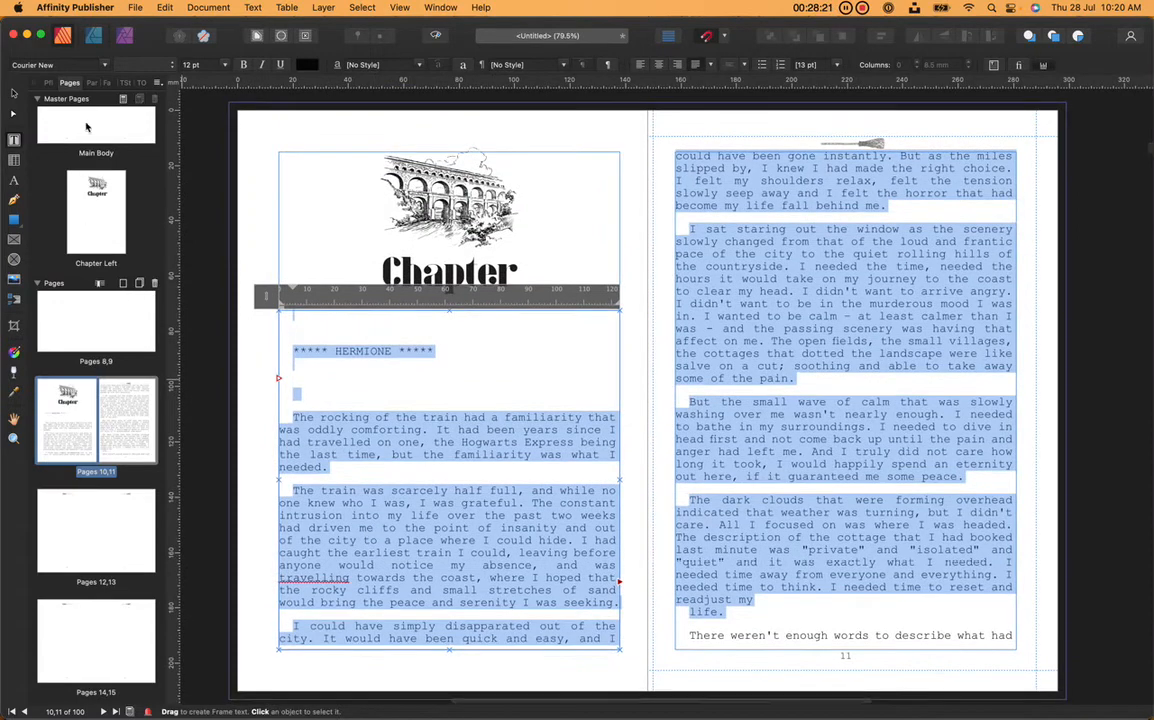
- Open the paragraph formatting settings and review the Studio options and available font sizes
click(92, 84)
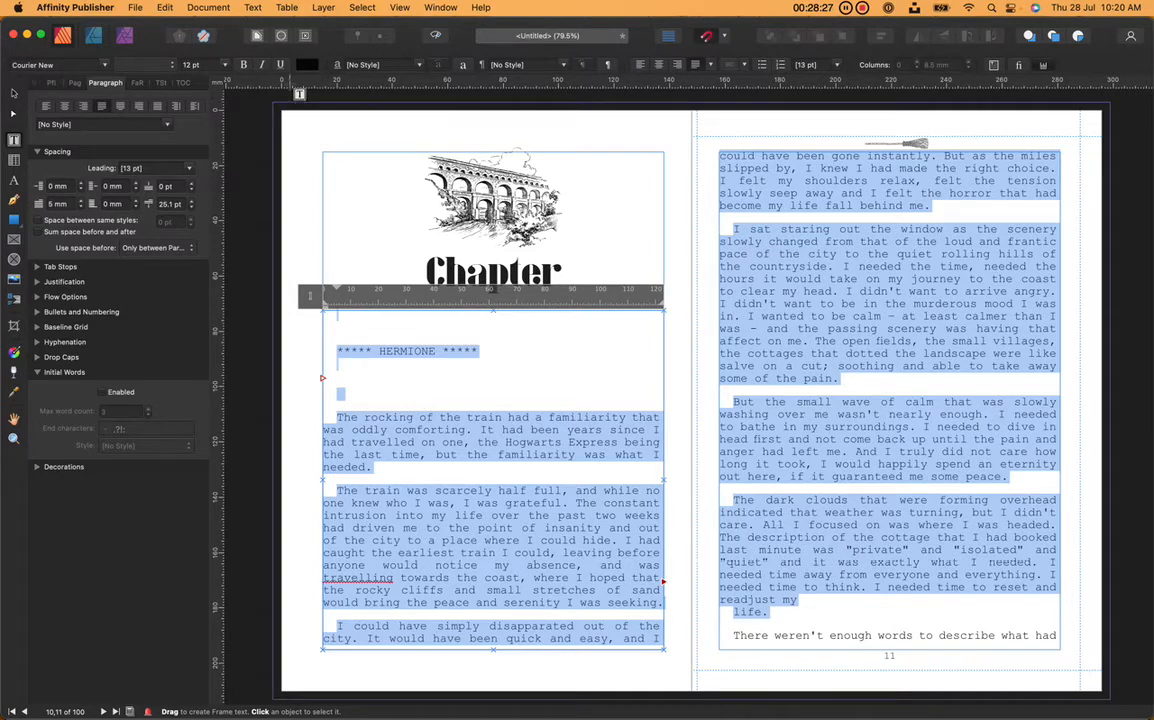
click(400, 7)
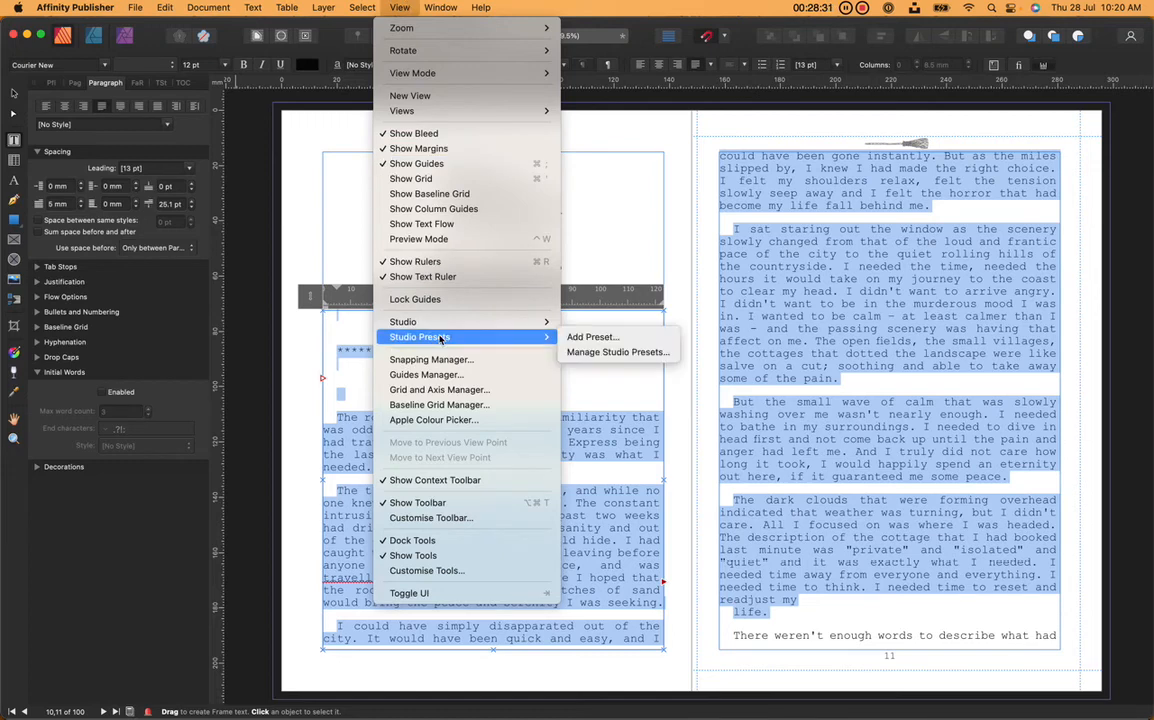
mouse_move(440, 322)
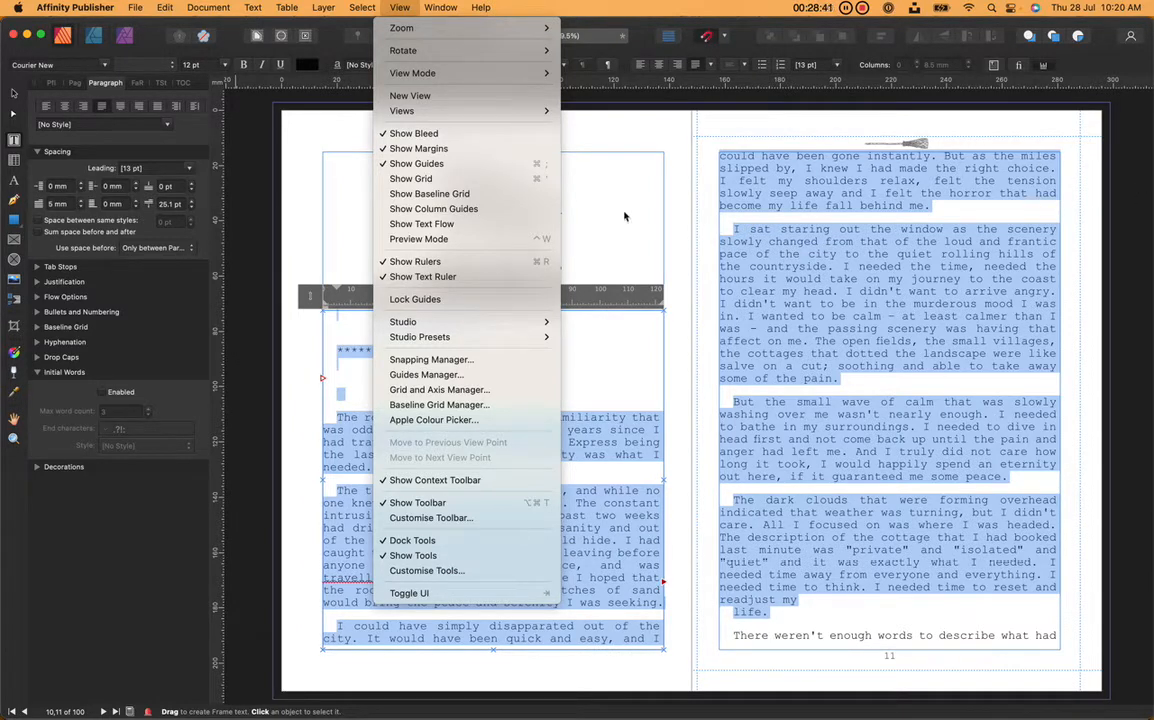
click(88, 485)
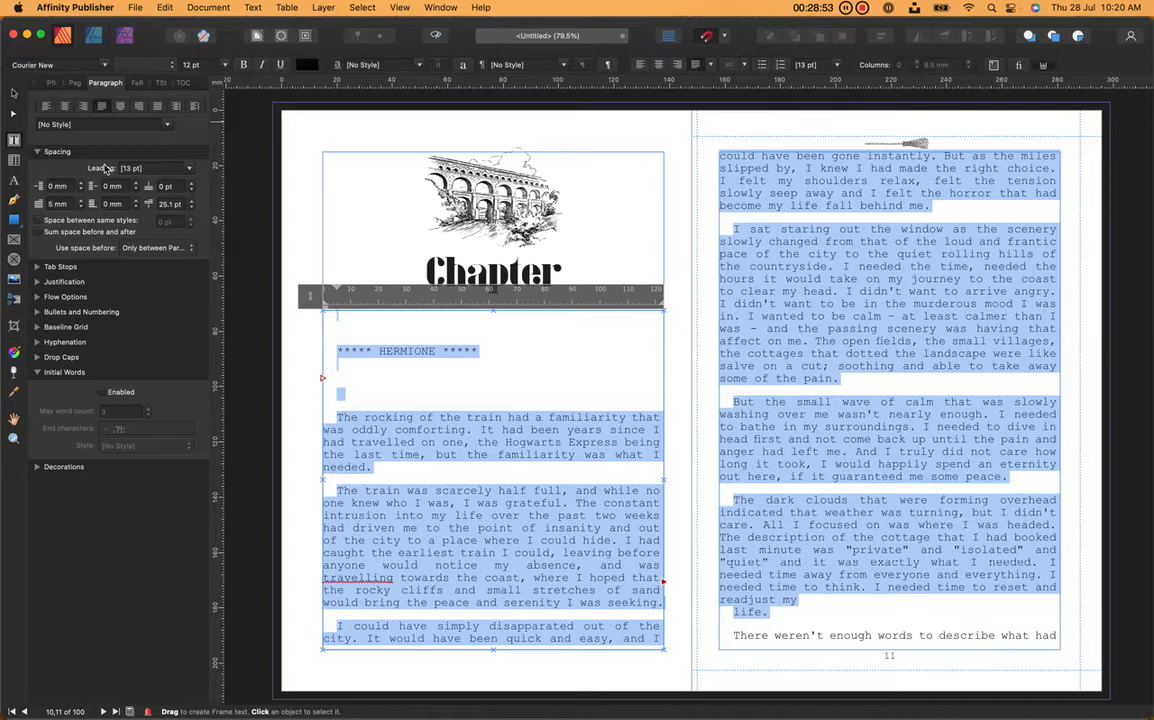
click(227, 65)
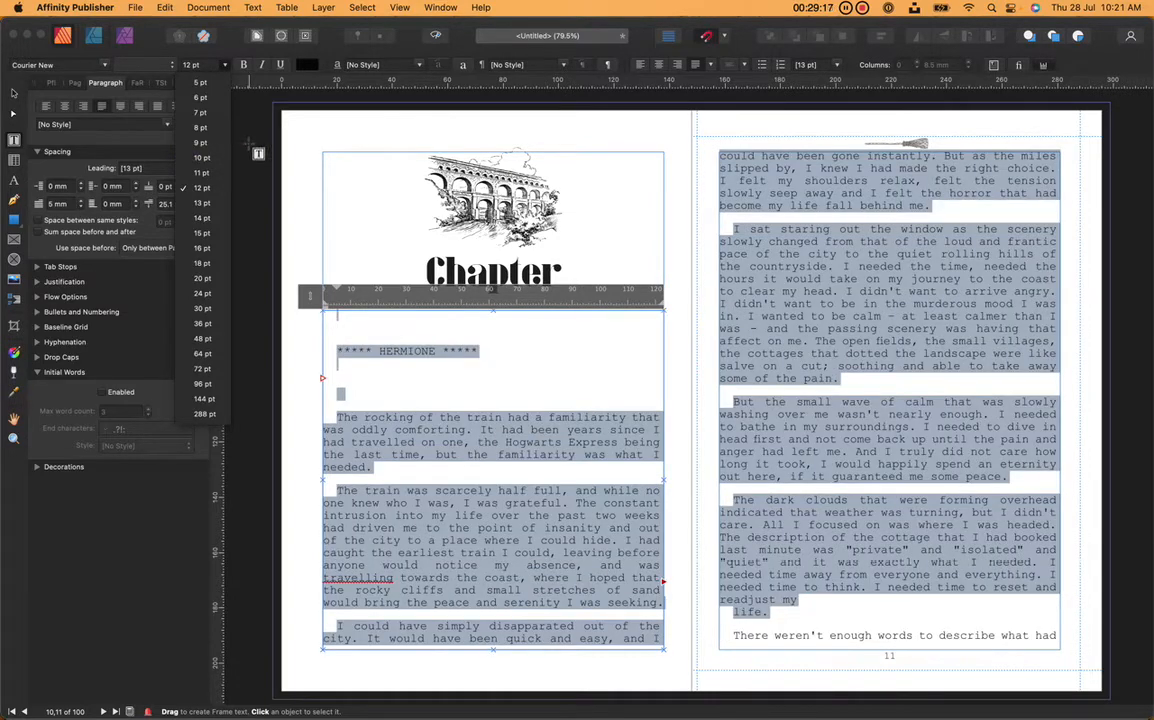
click(110, 447)
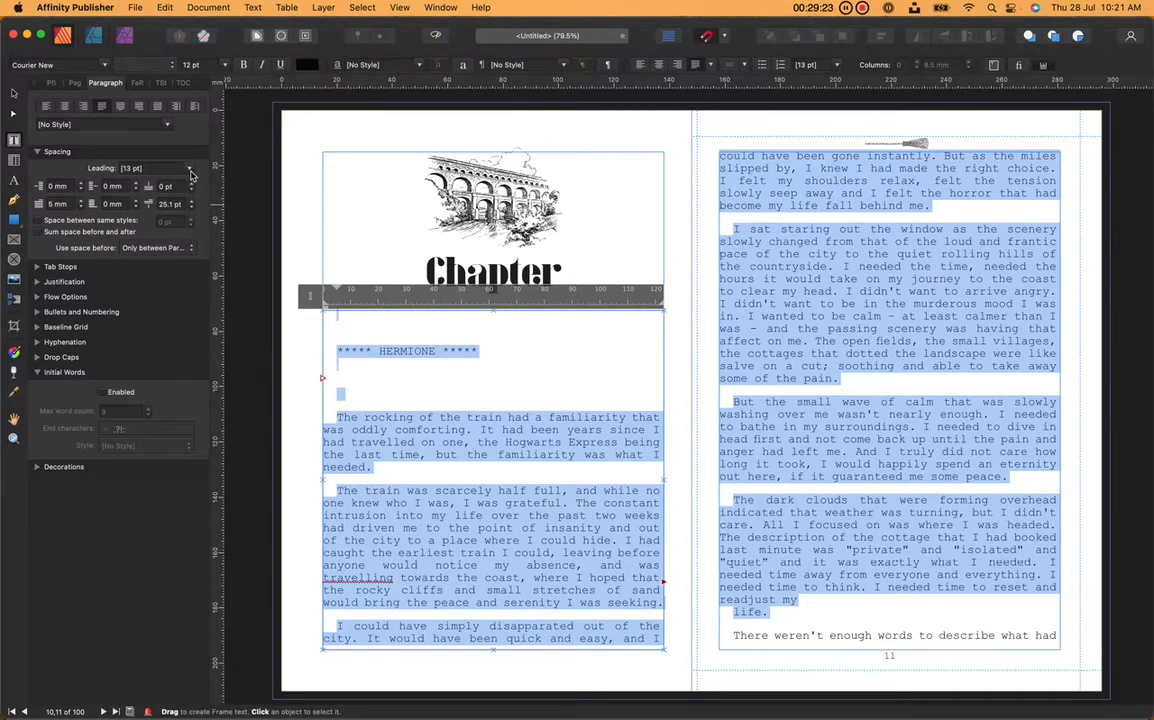
- Reset the leading of the entire story text to Default and set it to 15 pt
key(BackSpace)
key(super+z)
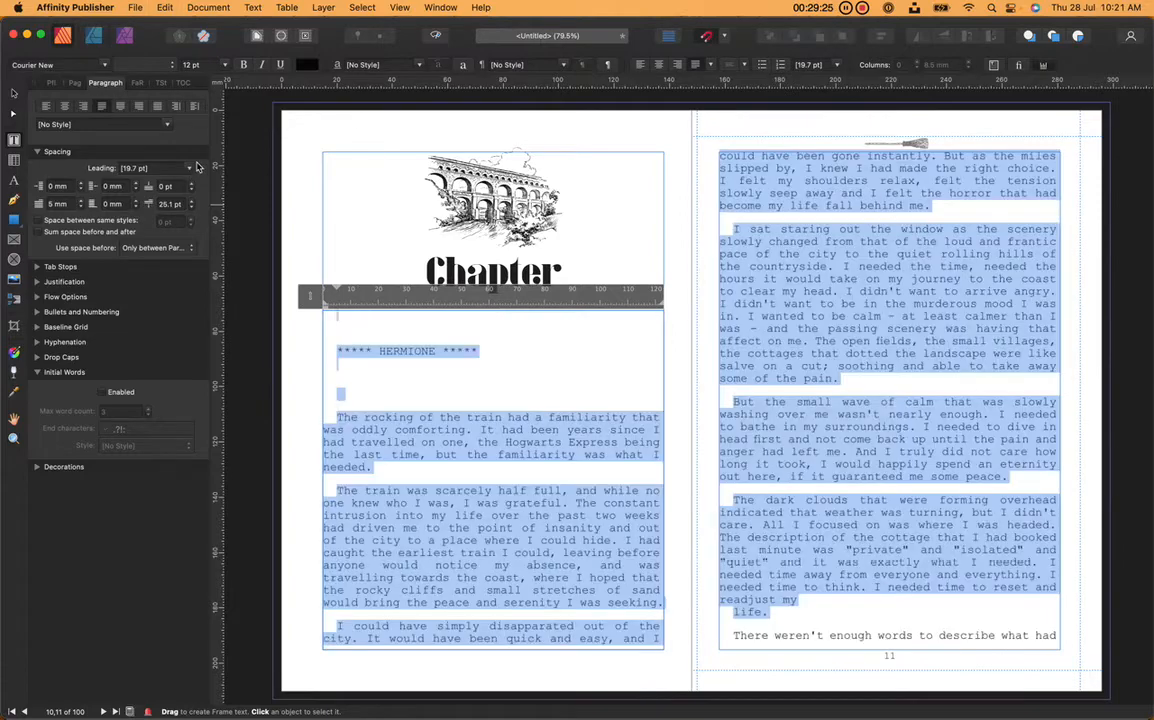
click(191, 169)
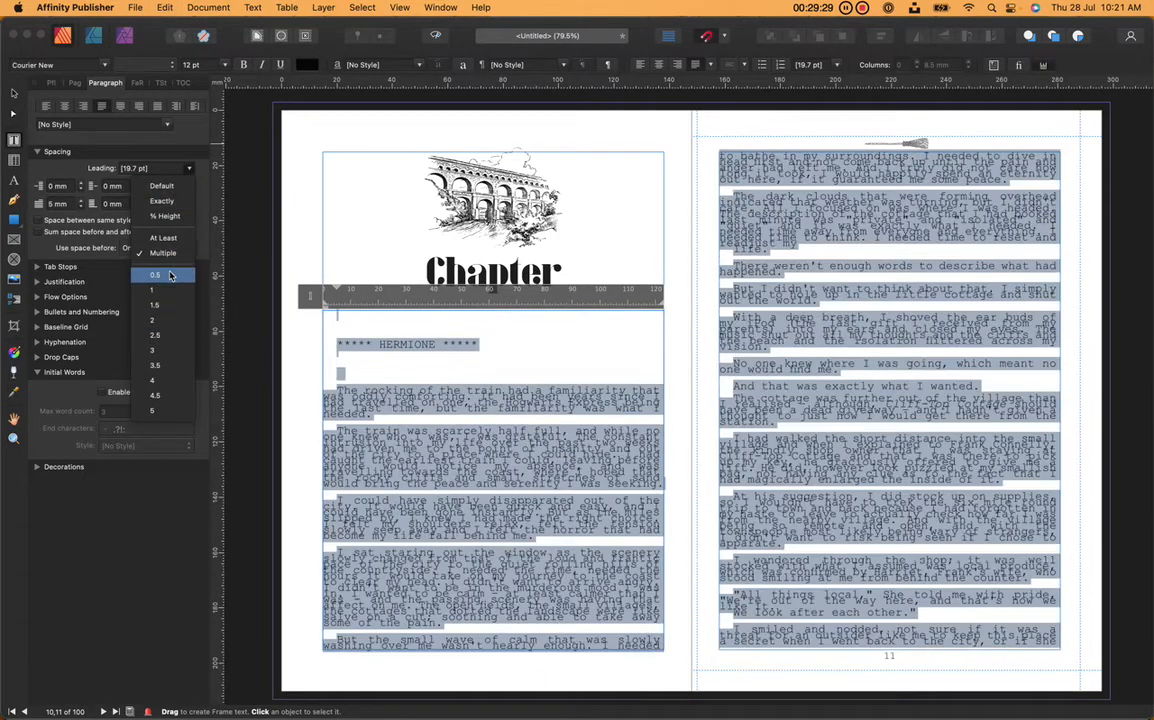
click(163, 186)
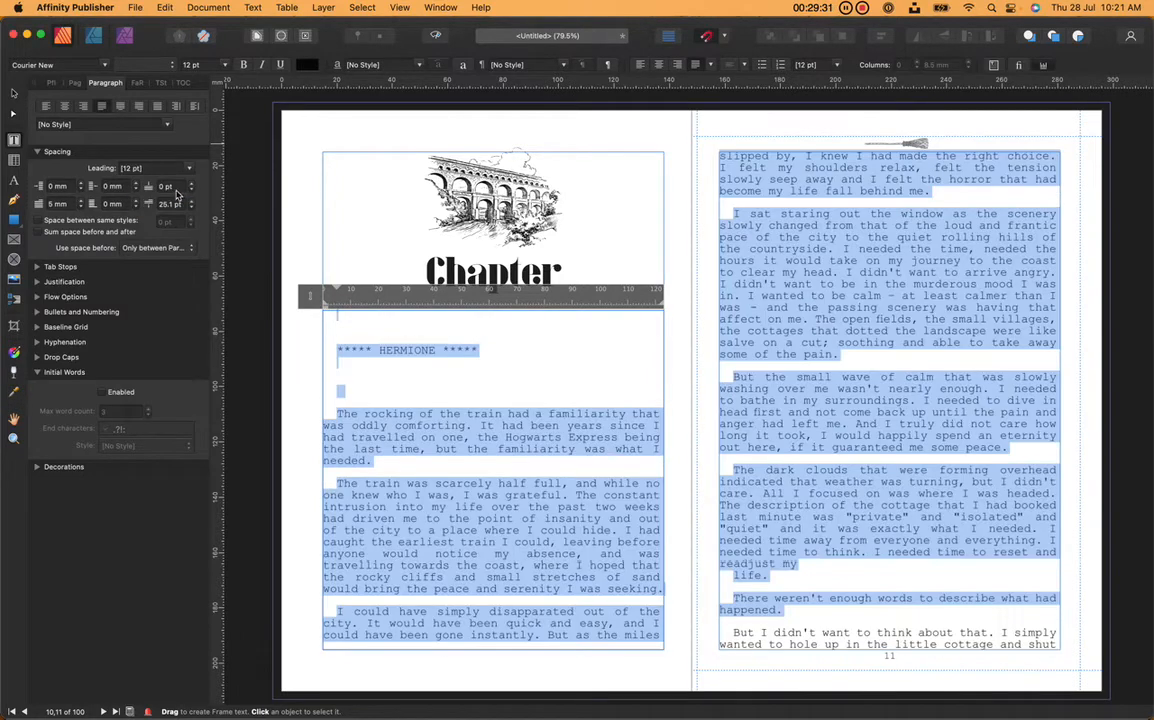
click(191, 169)
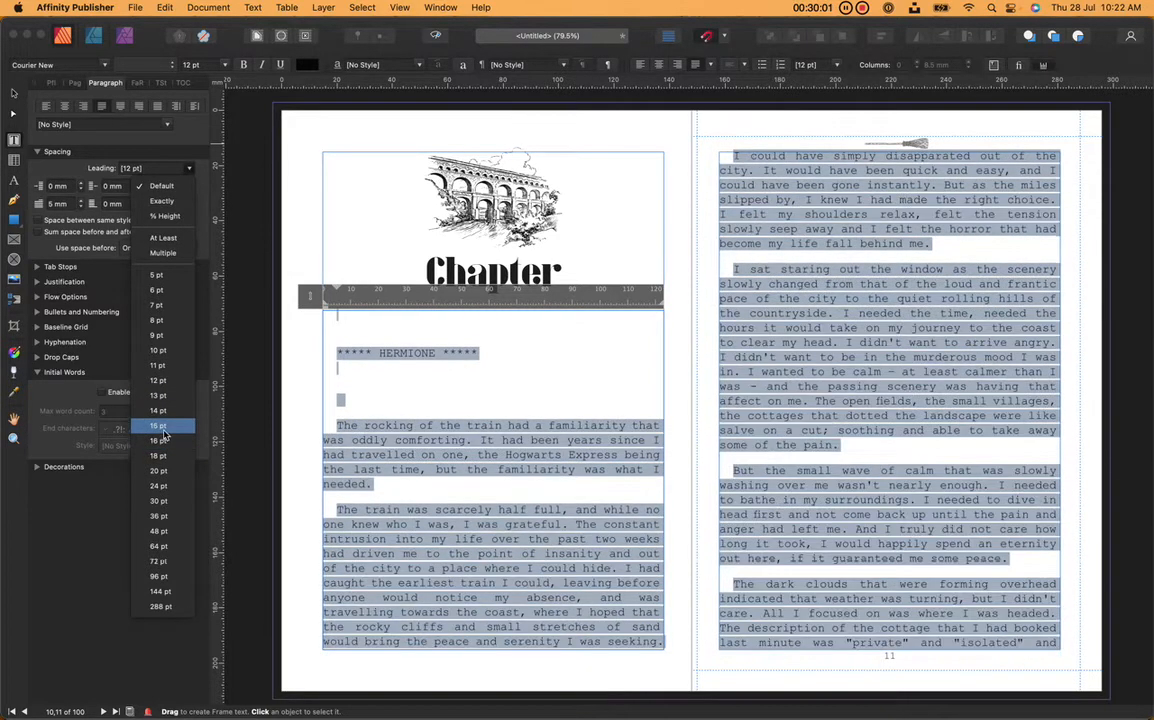
click(163, 428)
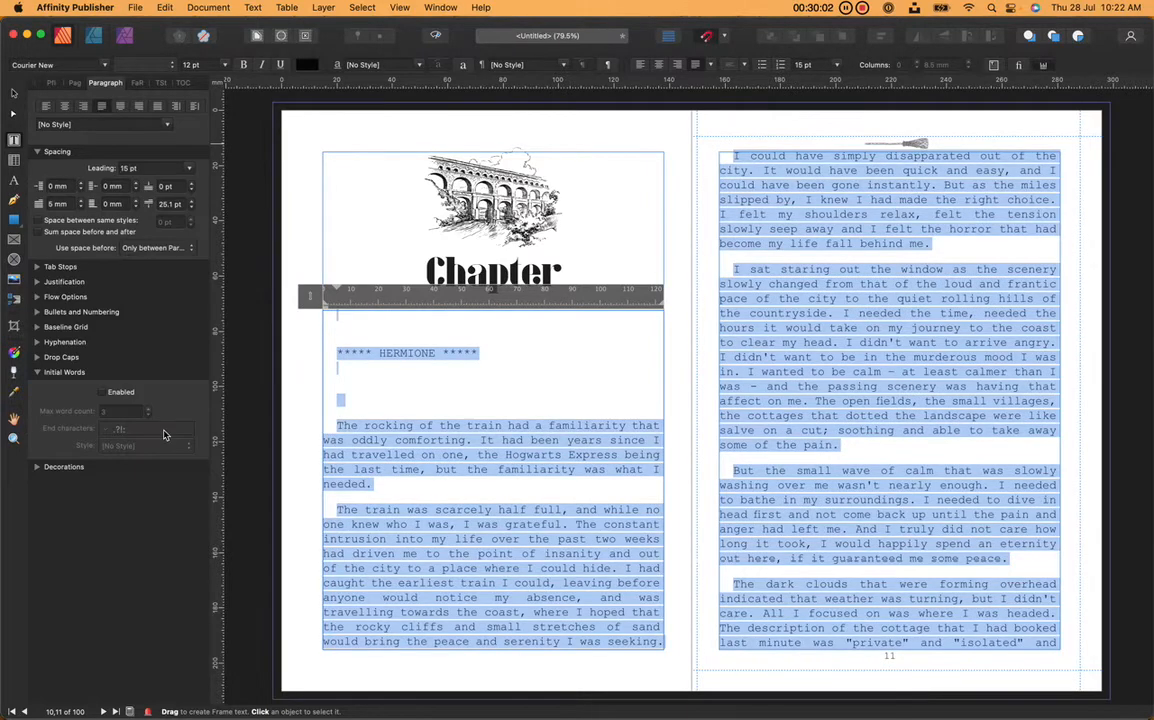
- Reduce the space after paragraph to 0 pt for the entire story text
click(192, 209)
click(192, 209)
click(192, 209)
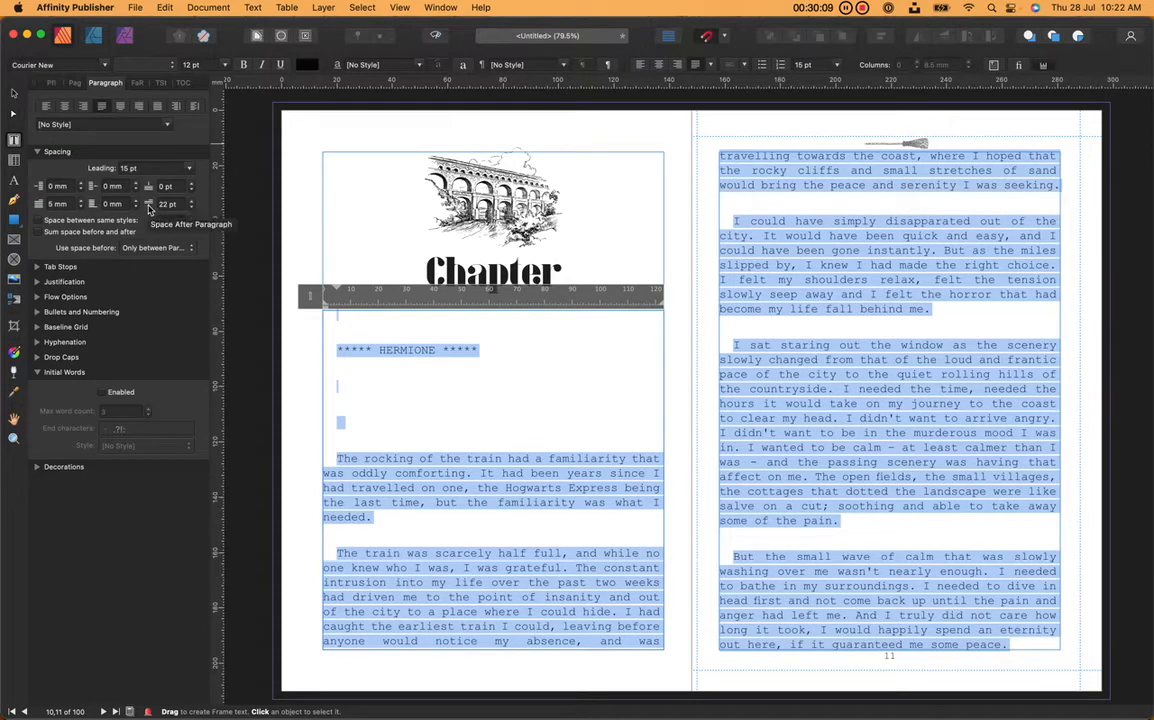
click(192, 208)
click(192, 208)
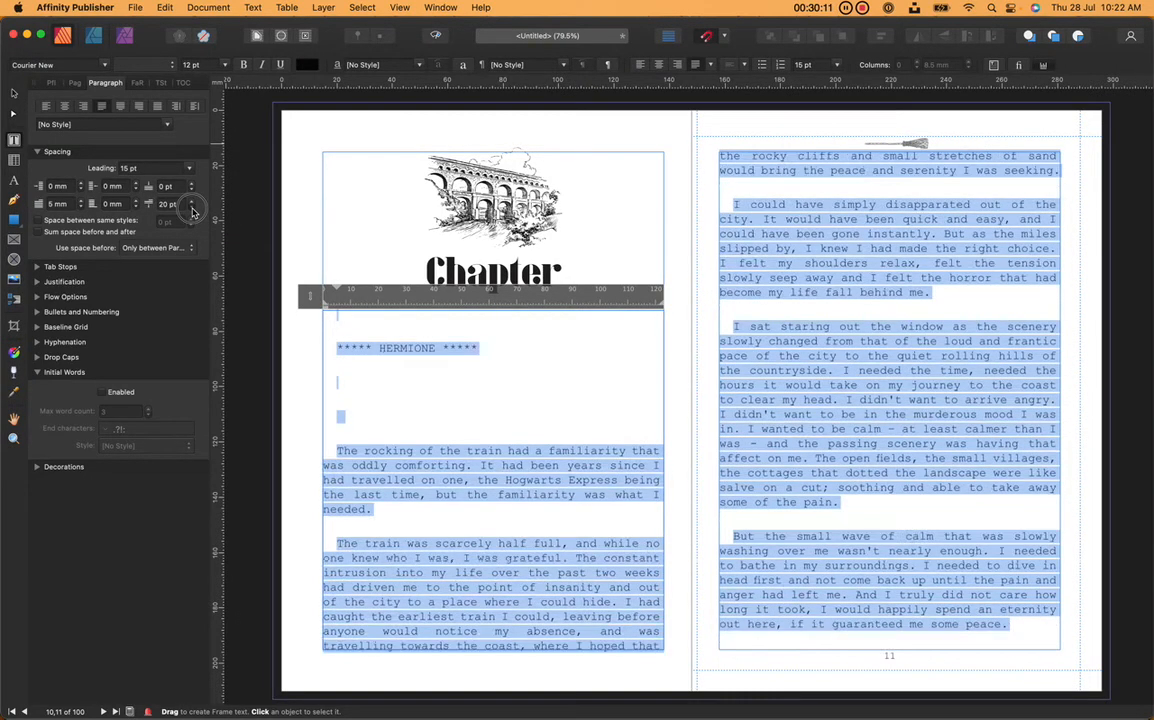
click(192, 208)
click(192, 208)
click(192, 208)
click(192, 208)
click(192, 208)
click(192, 208)
click(192, 208)
click(192, 208)
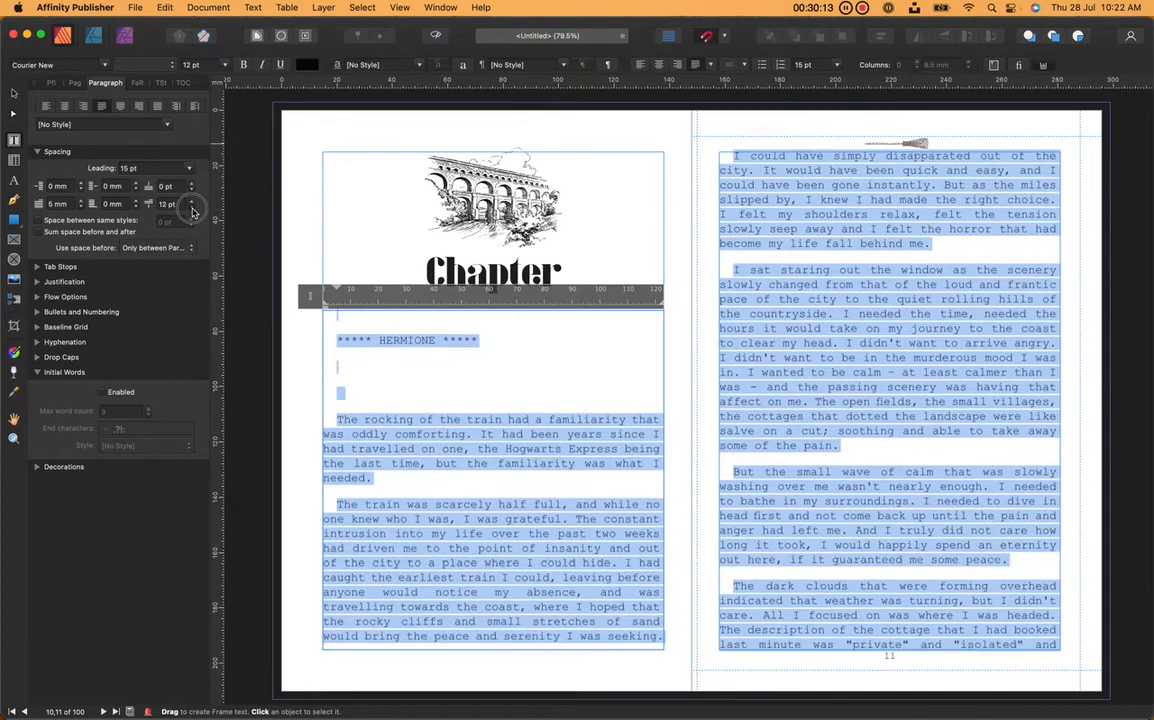
click(192, 208)
click(192, 208)
click(192, 208)
click(192, 208)
click(192, 208)
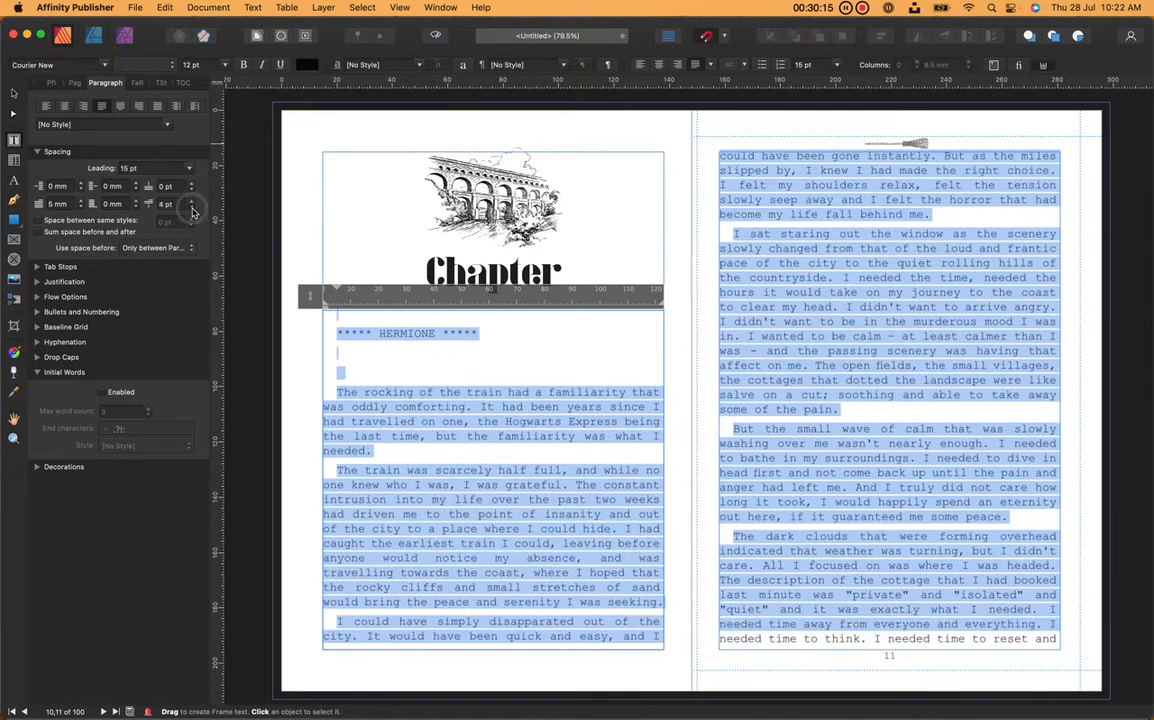
click(192, 208)
click(192, 208)
click(192, 208)
click(192, 208)
click(192, 208)
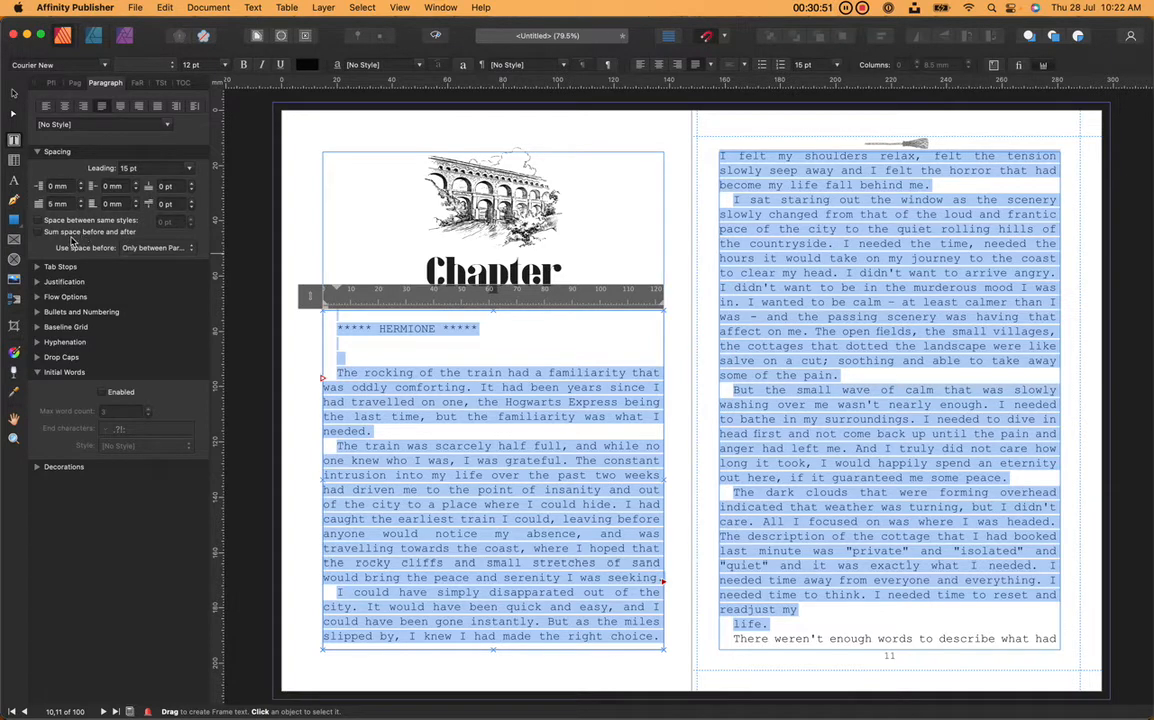
- Examine the justification settings of the story text, including the minimum word spacing
click(38, 152)
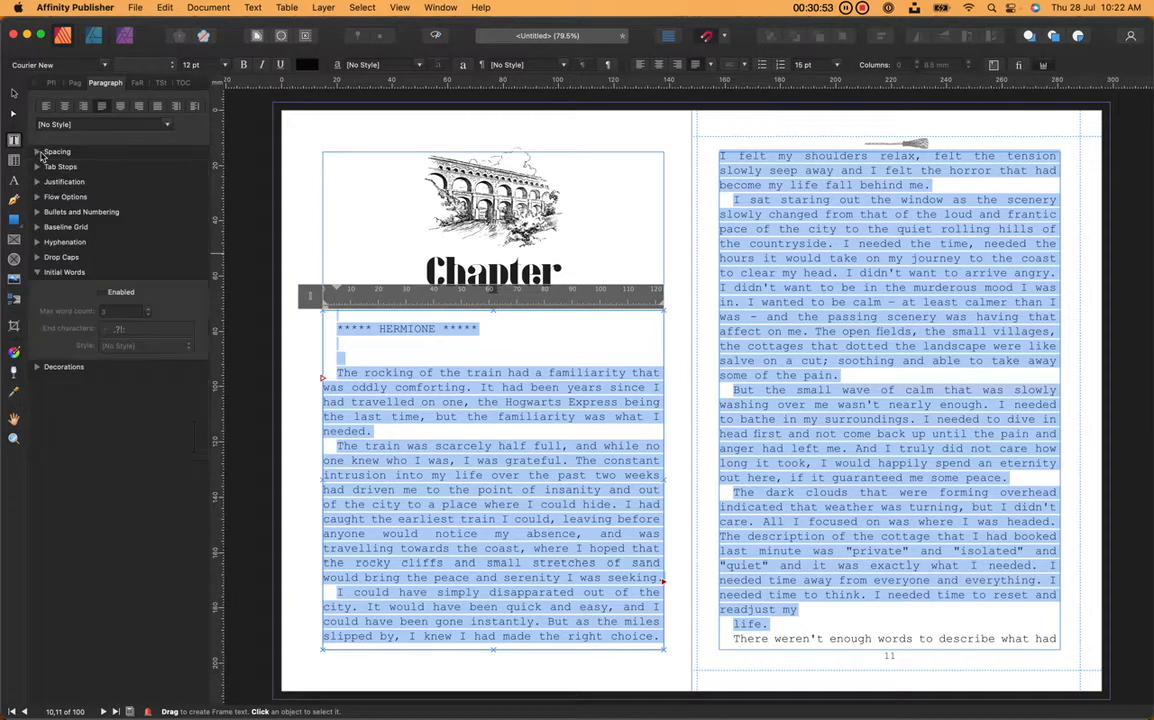
click(38, 272)
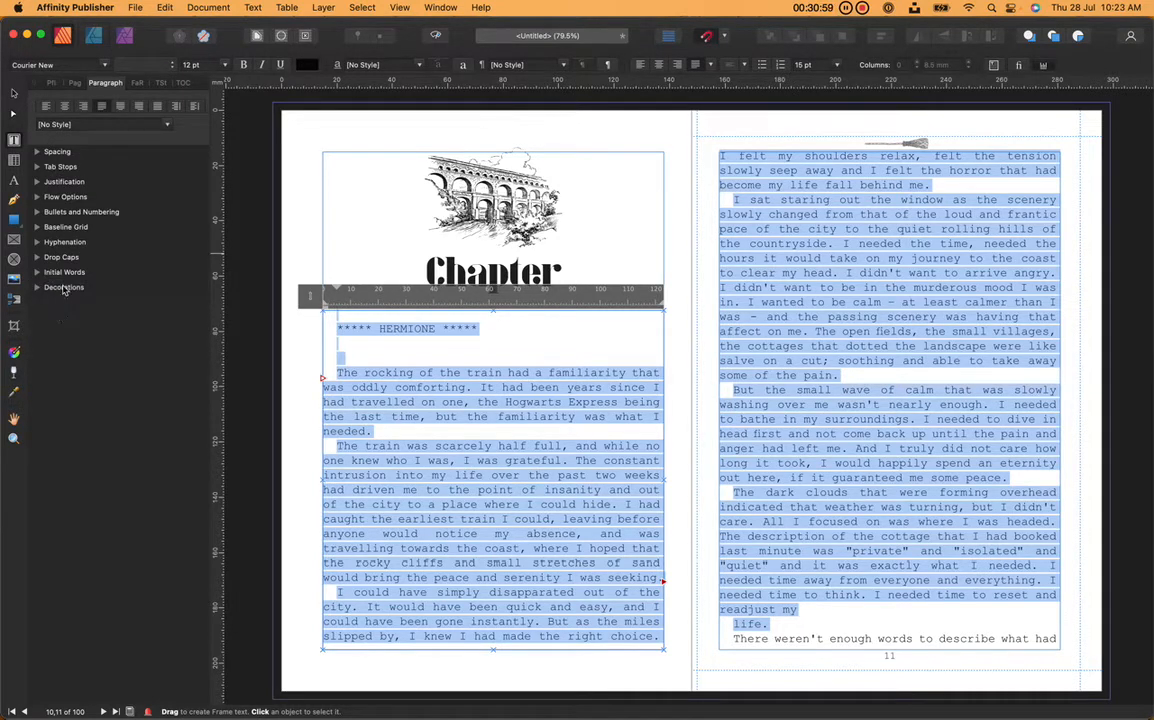
click(38, 182)
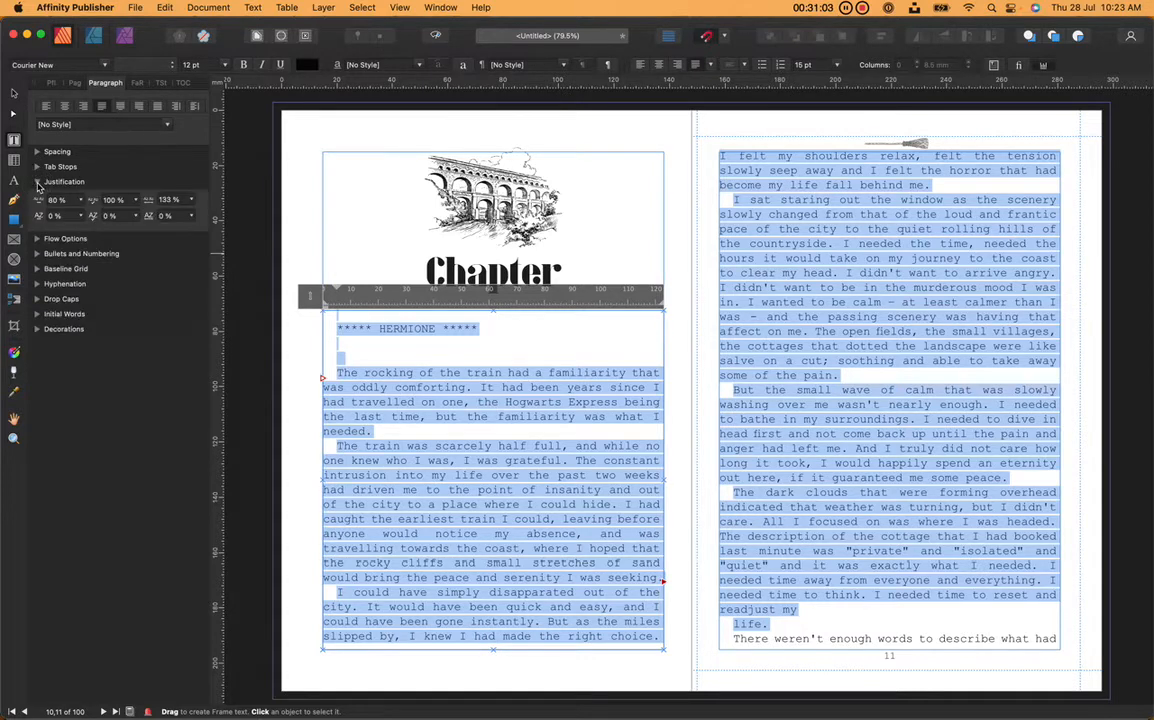
click(38, 182)
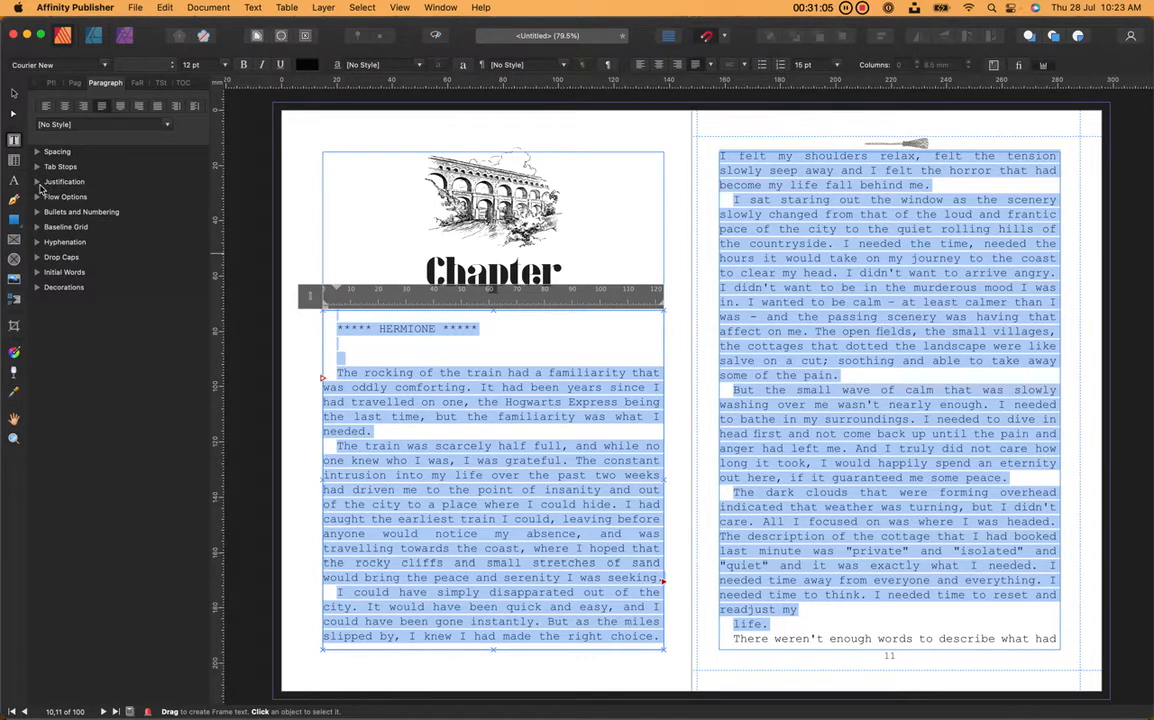
click(38, 181)
click(85, 202)
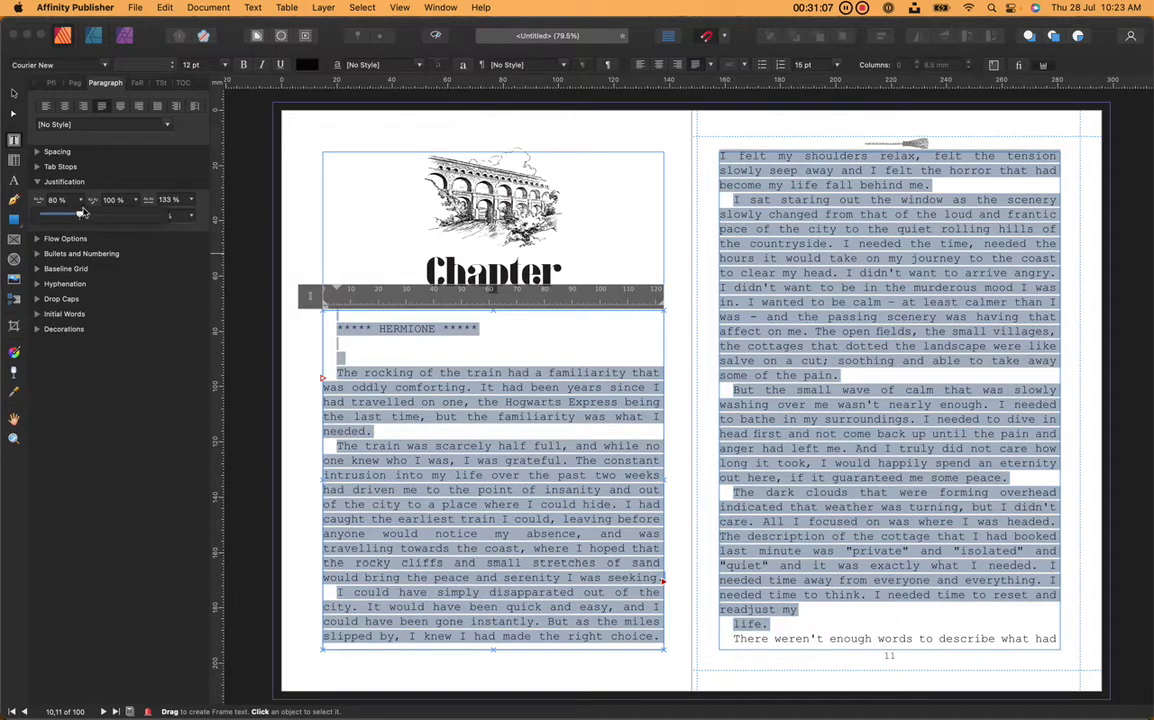
mouse_move(79, 215)
mouse_down()
mouse_move(157, 223)
mouse_move(42, 222)
mouse_move(124, 223)
mouse_move(46, 222)
mouse_move(83, 224)
mouse_up()
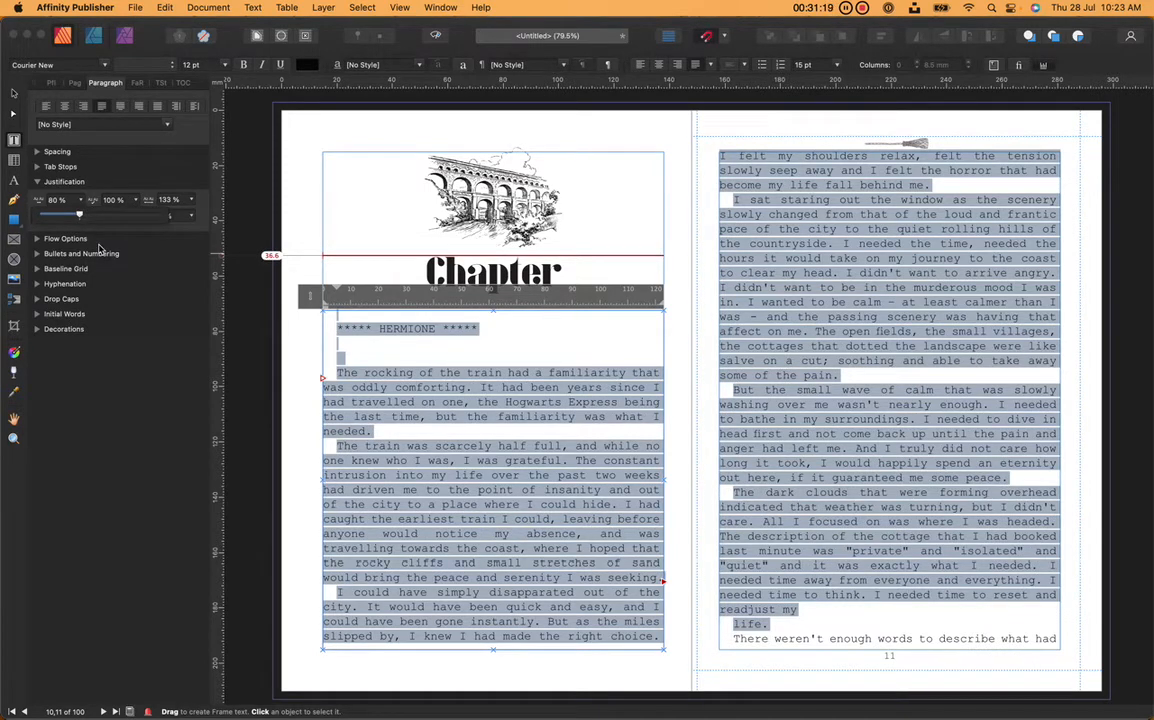
click(37, 181)
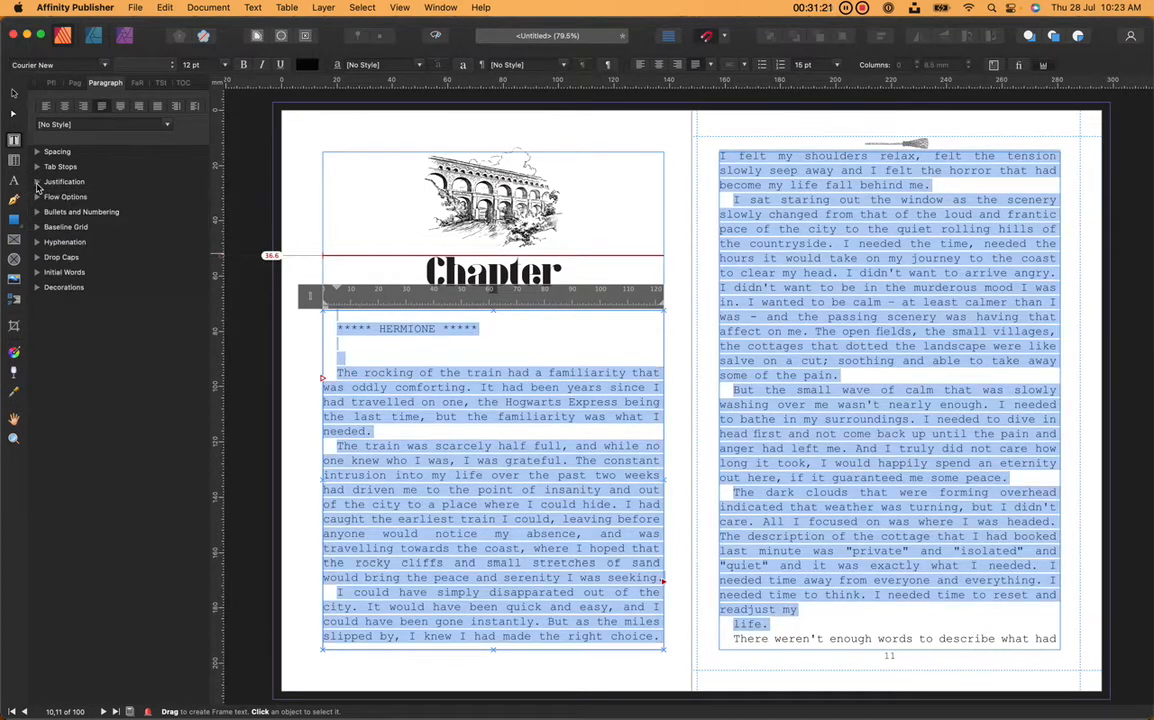
- Try the Keep paragraph together and Keep with previous paragraph flow options on the story text
click(38, 197)
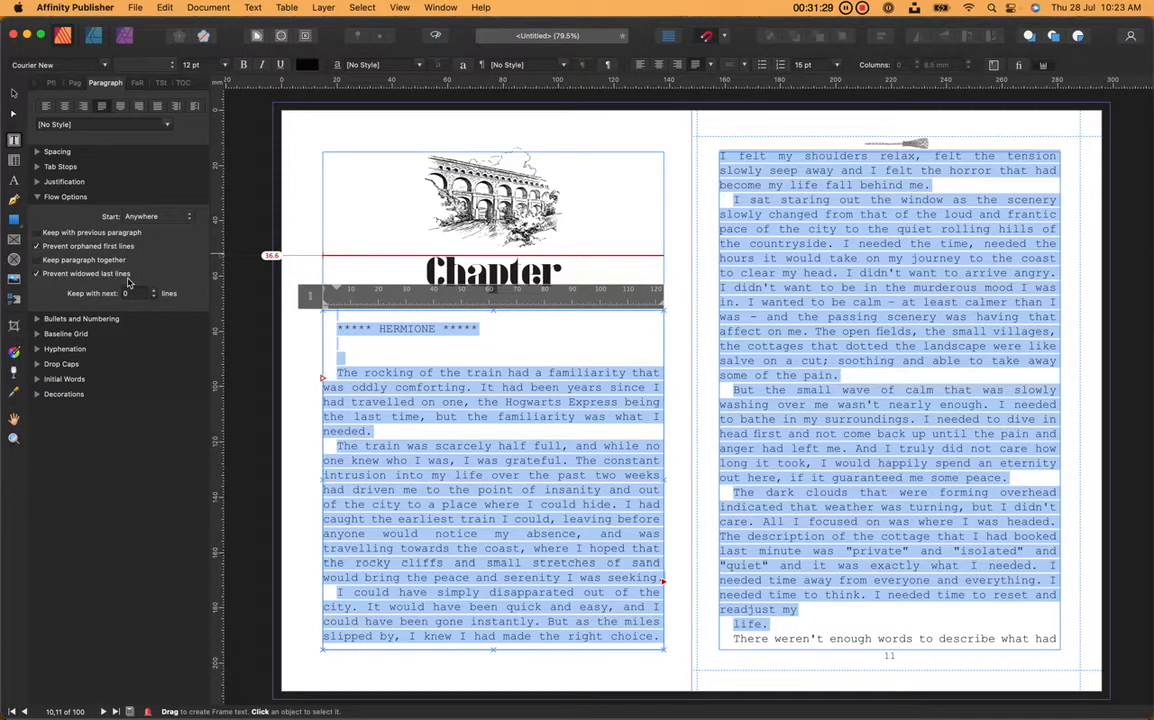
click(37, 260)
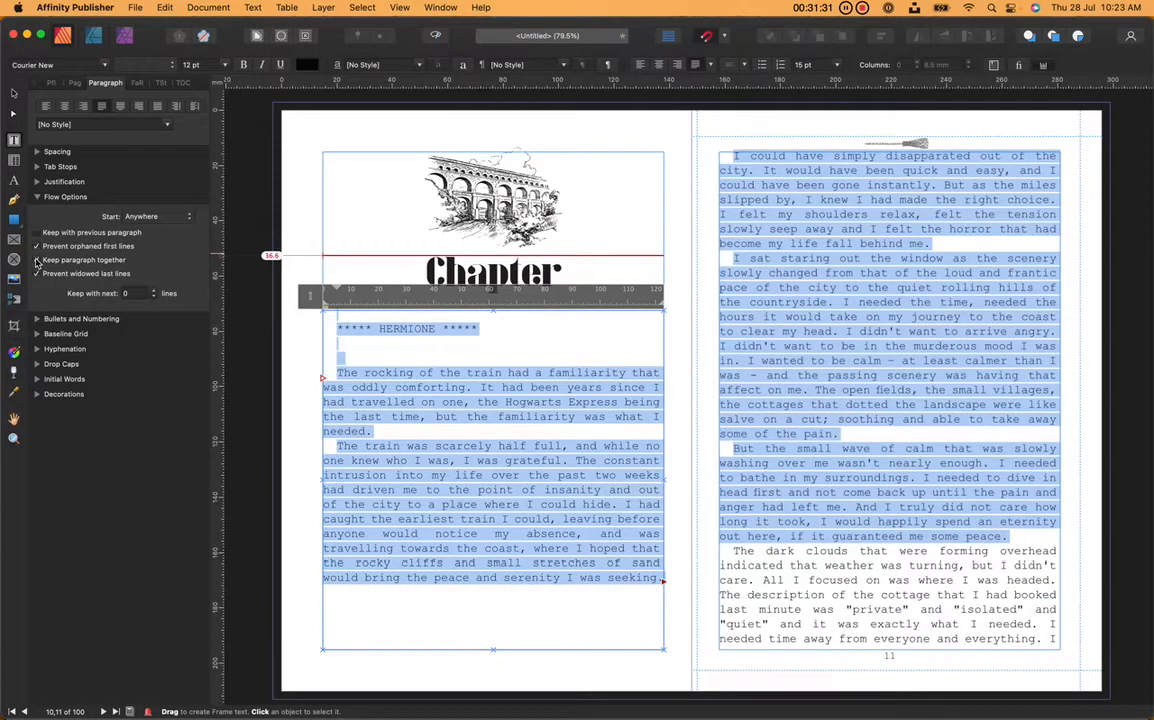
click(37, 260)
click(37, 260)
click(37, 260)
click(37, 260)
click(37, 260)
click(37, 233)
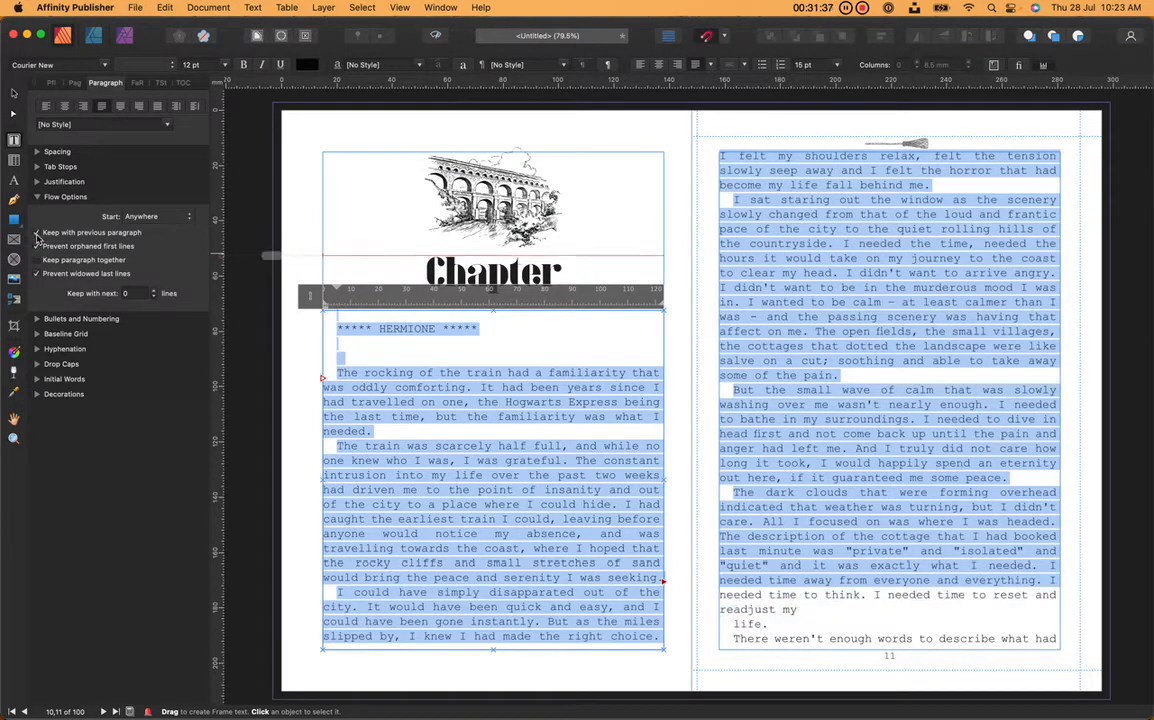
click(37, 233)
click(37, 233)
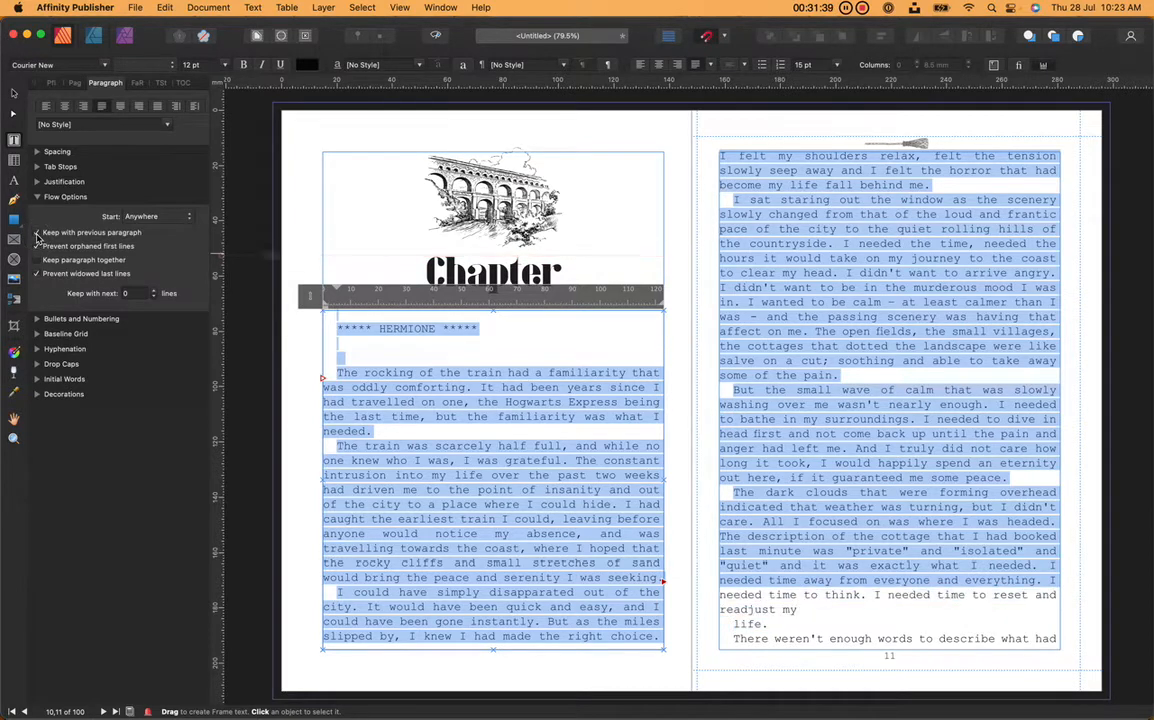
click(37, 233)
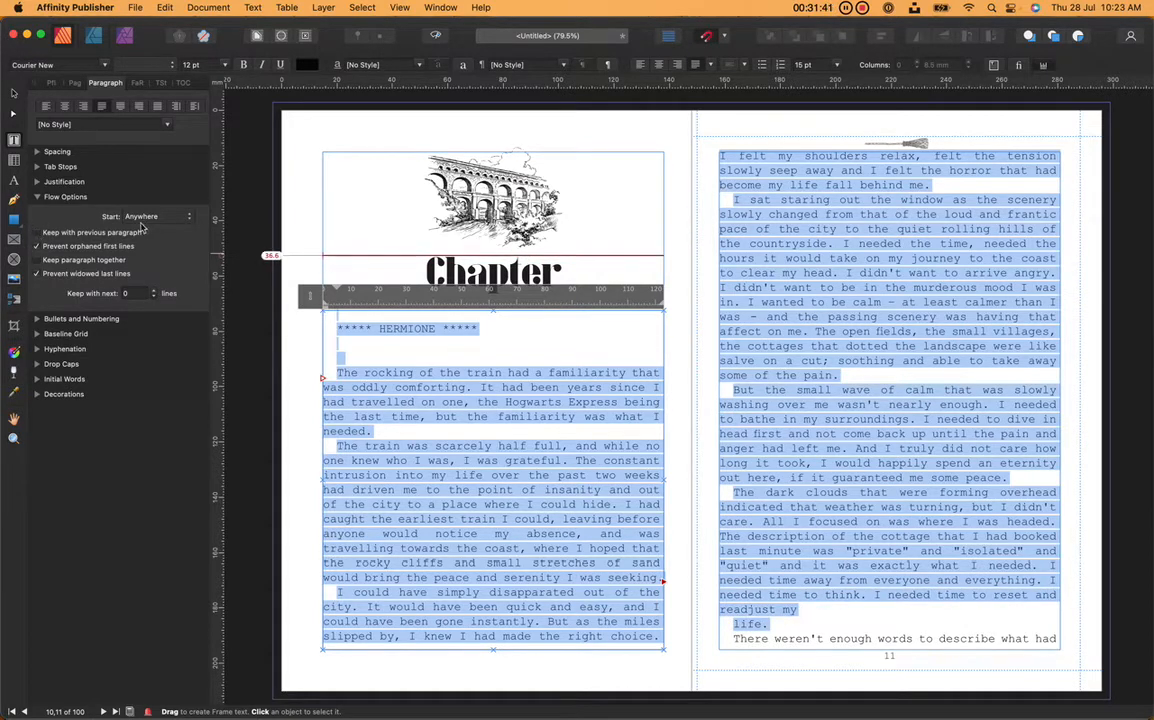
click(41, 198)
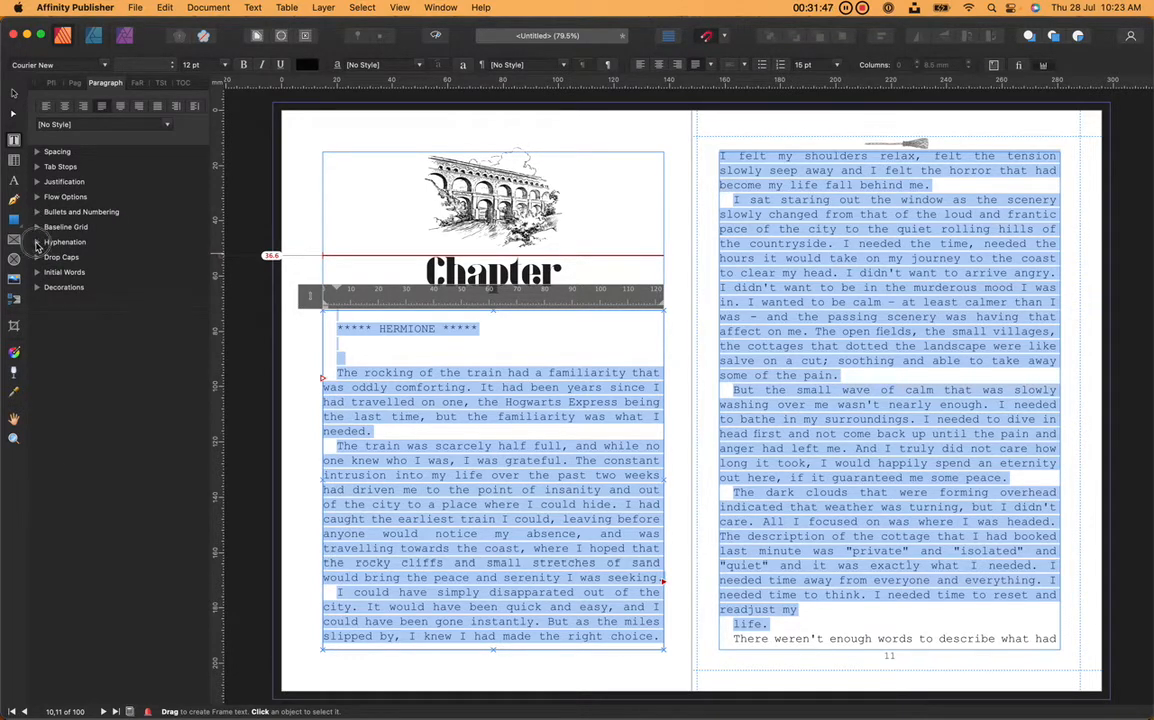
- Try auto-hyphenation on the entire story text, comparing the lines with it on and off, and leave it disabled
click(37, 242)
click(41, 265)
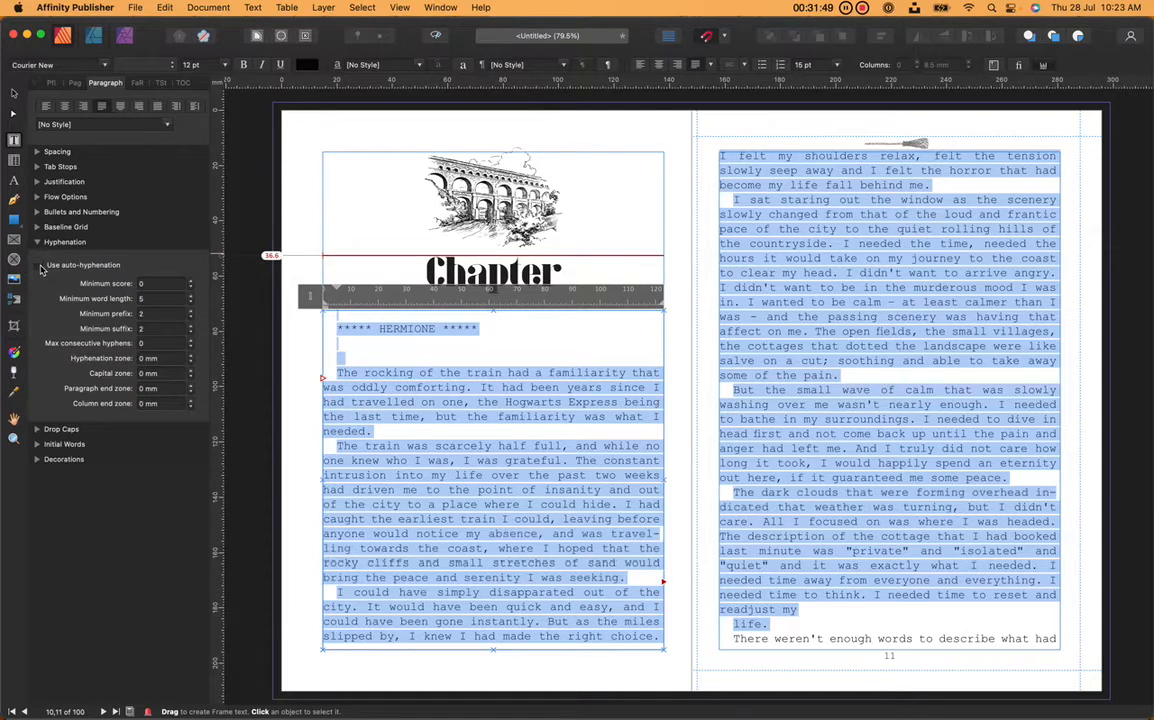
click(41, 266)
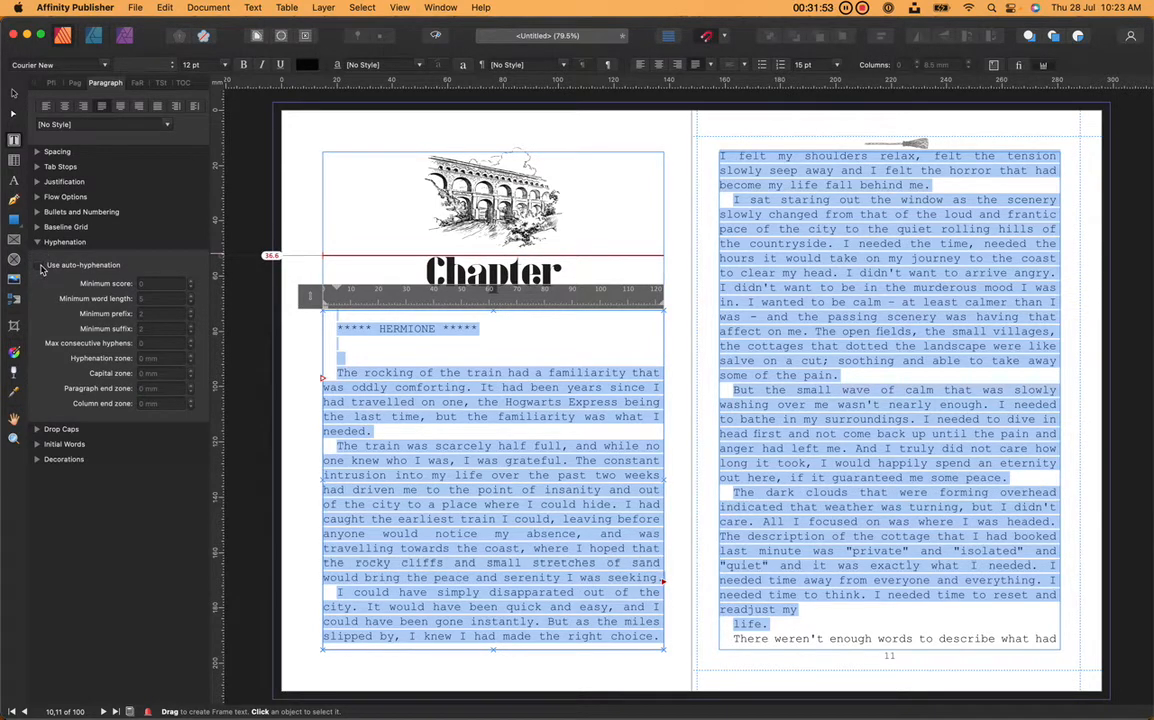
click(41, 265)
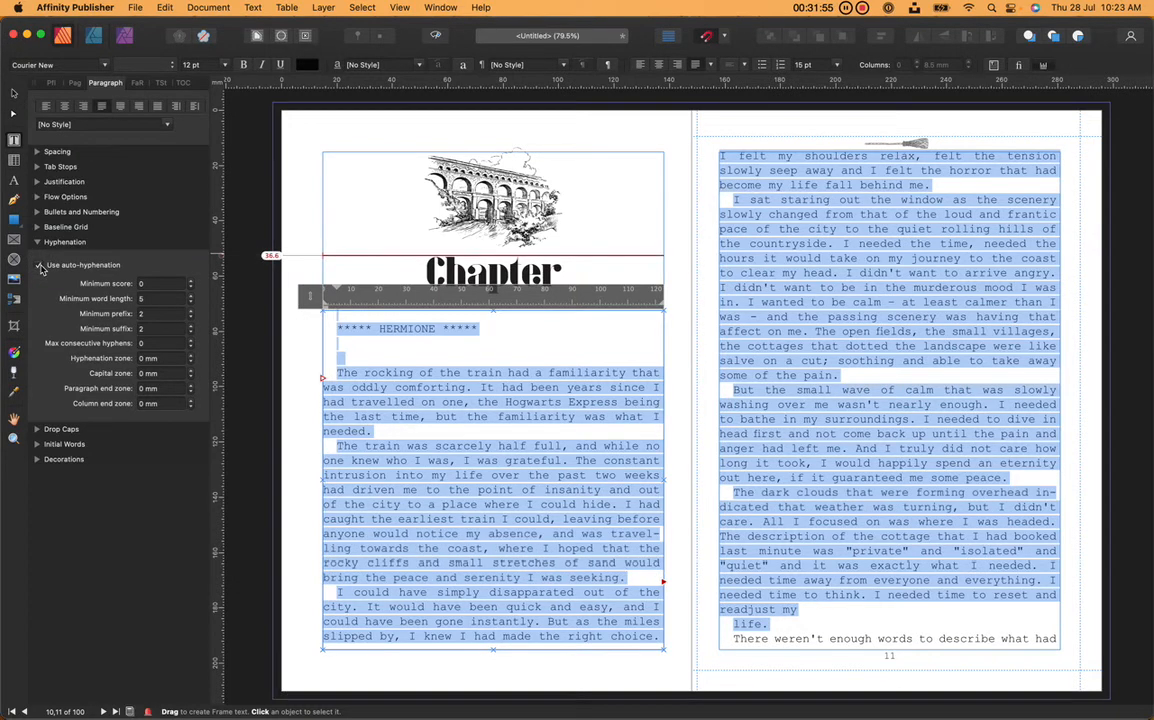
click(41, 265)
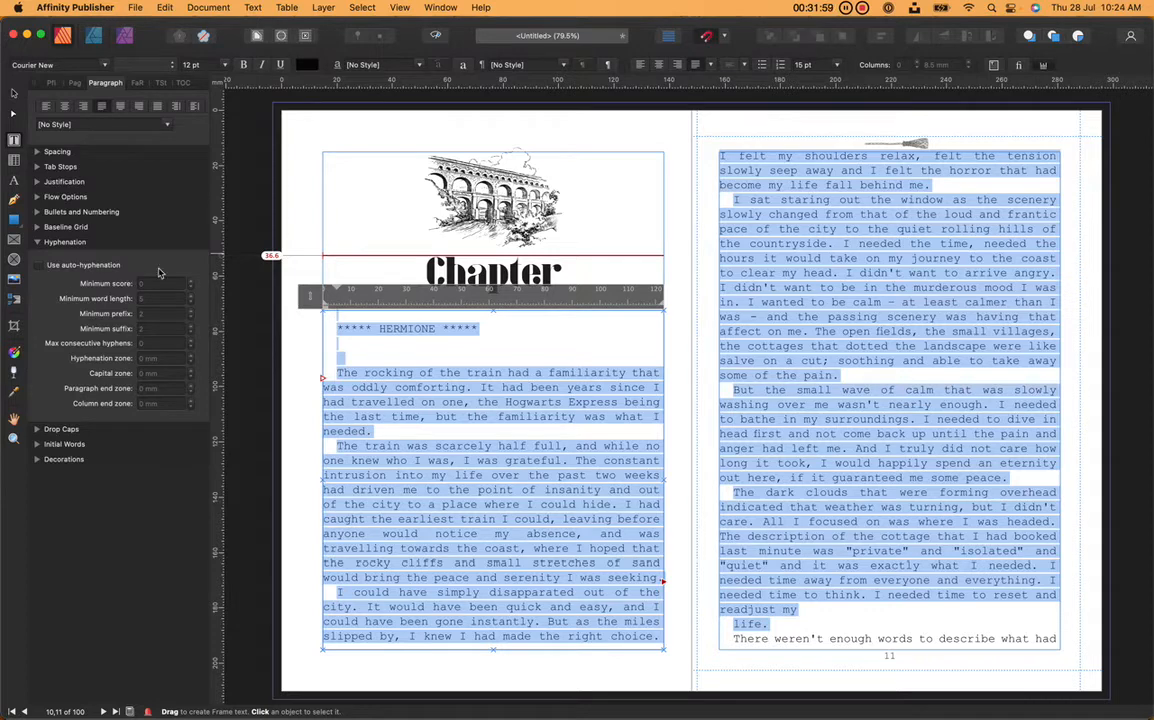
- Try auto-hyphenation on only the paragraph containing the word "travelling", then turn it off again
click(322, 546)
double_click(322, 546)
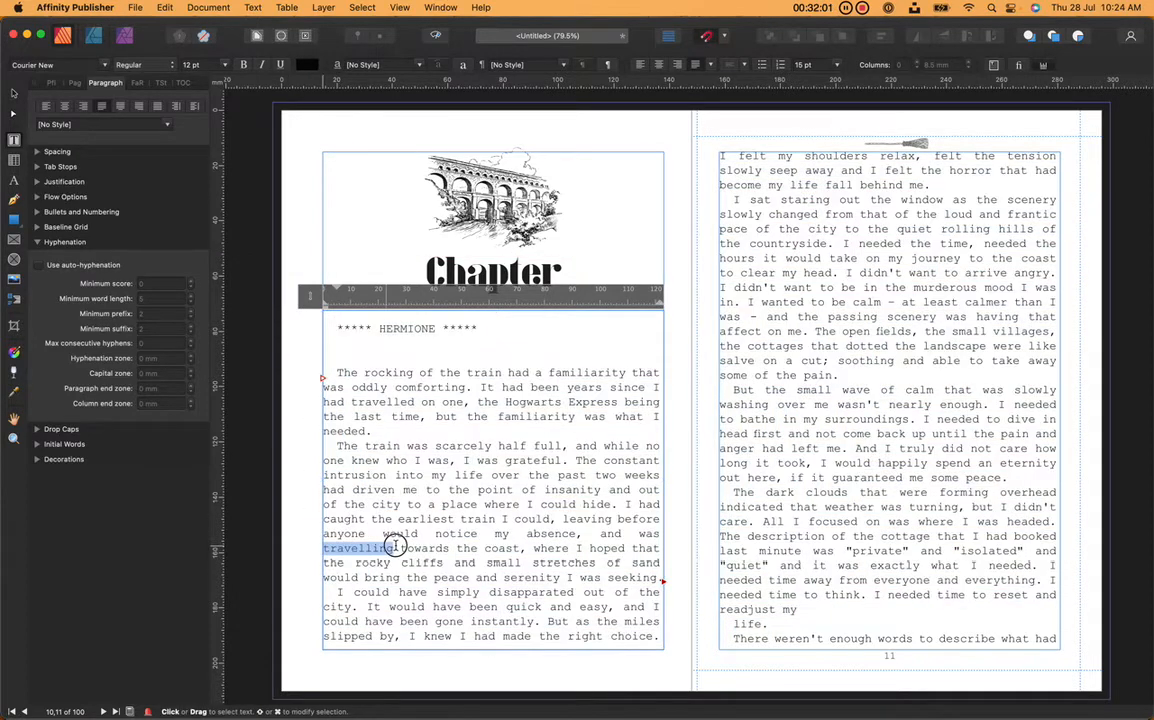
click(42, 266)
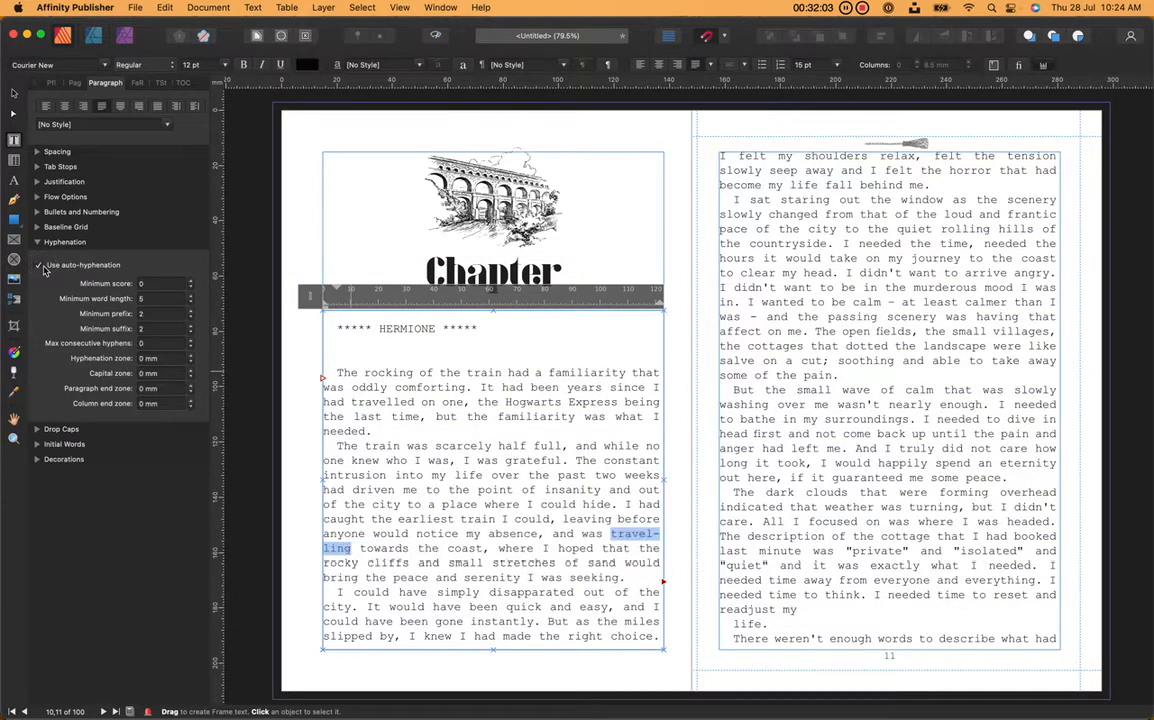
click(42, 266)
click(42, 267)
click(41, 267)
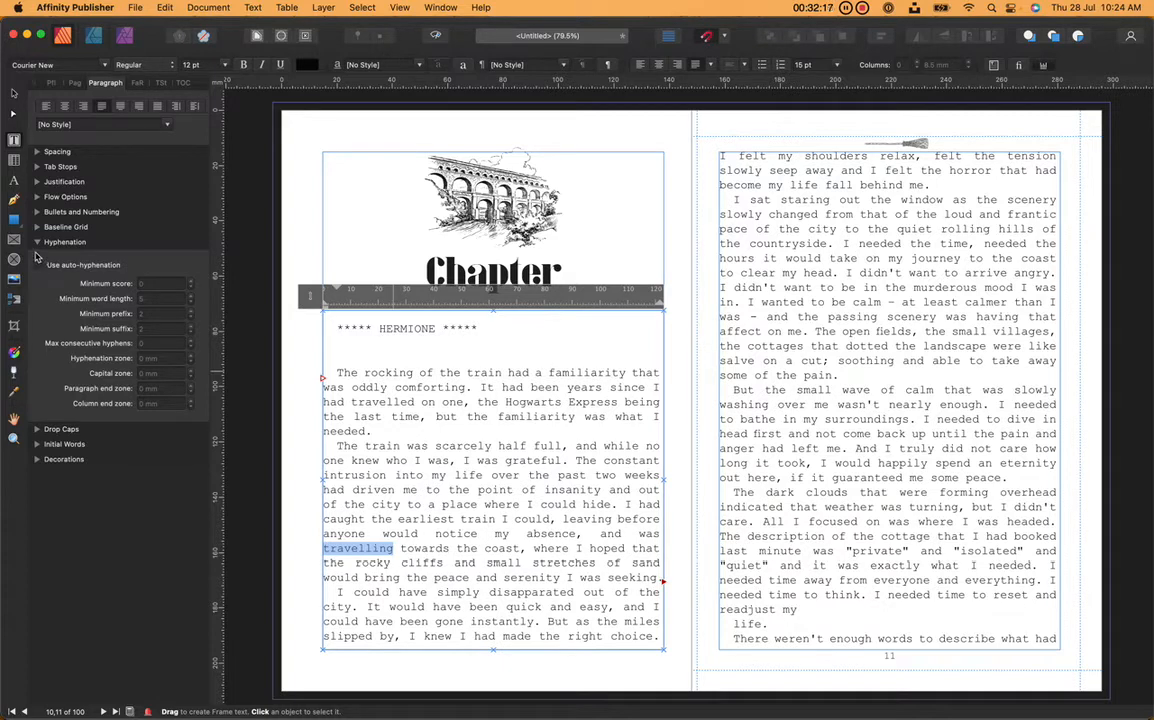
click(37, 242)
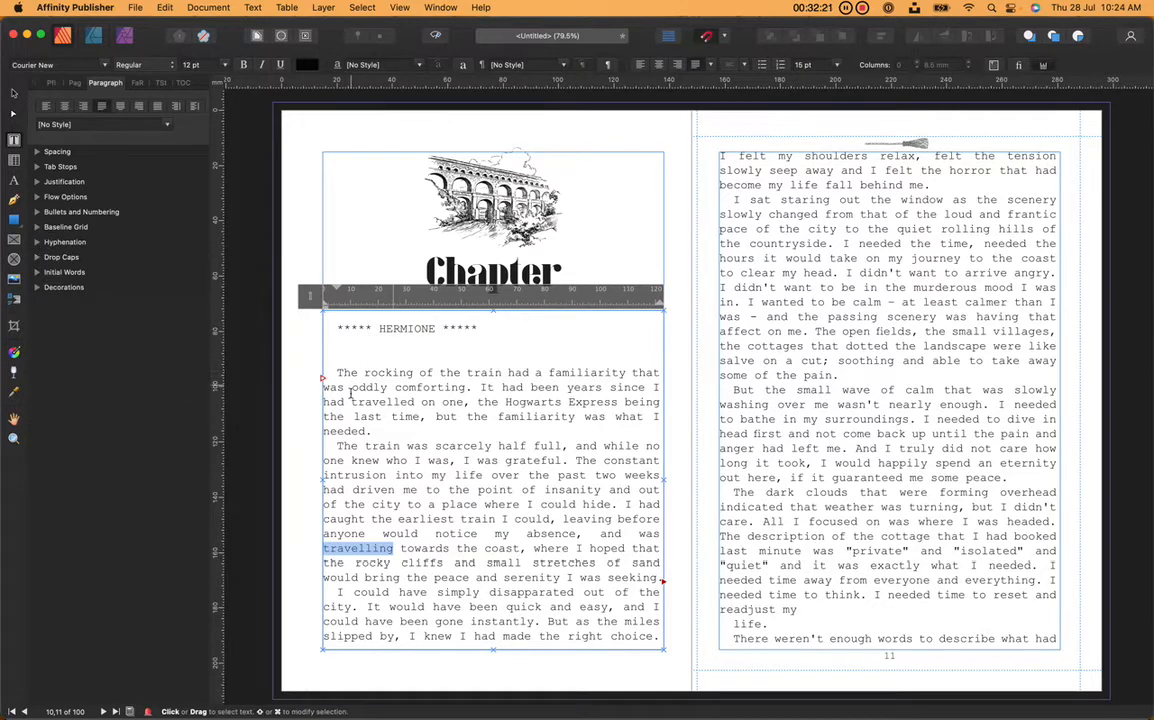
- Enable a drop cap on the paragraph starting "The rocking of the train" with a height of 2 lines
drag(385, 429, 336, 374)
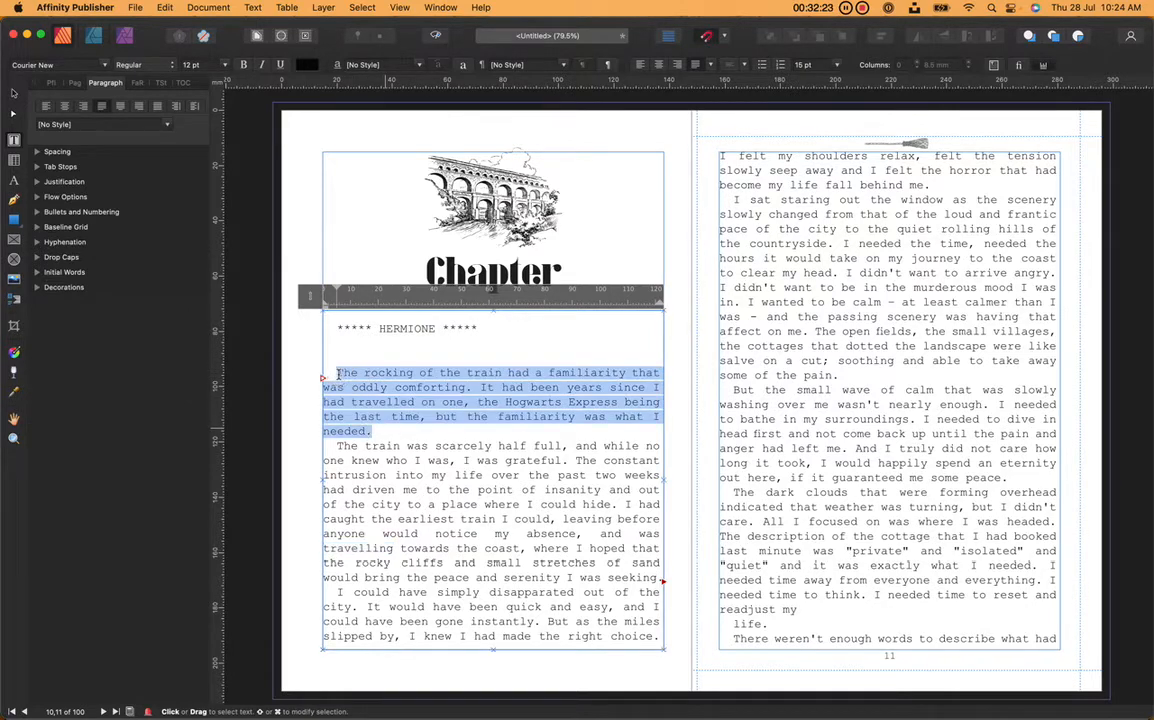
click(38, 257)
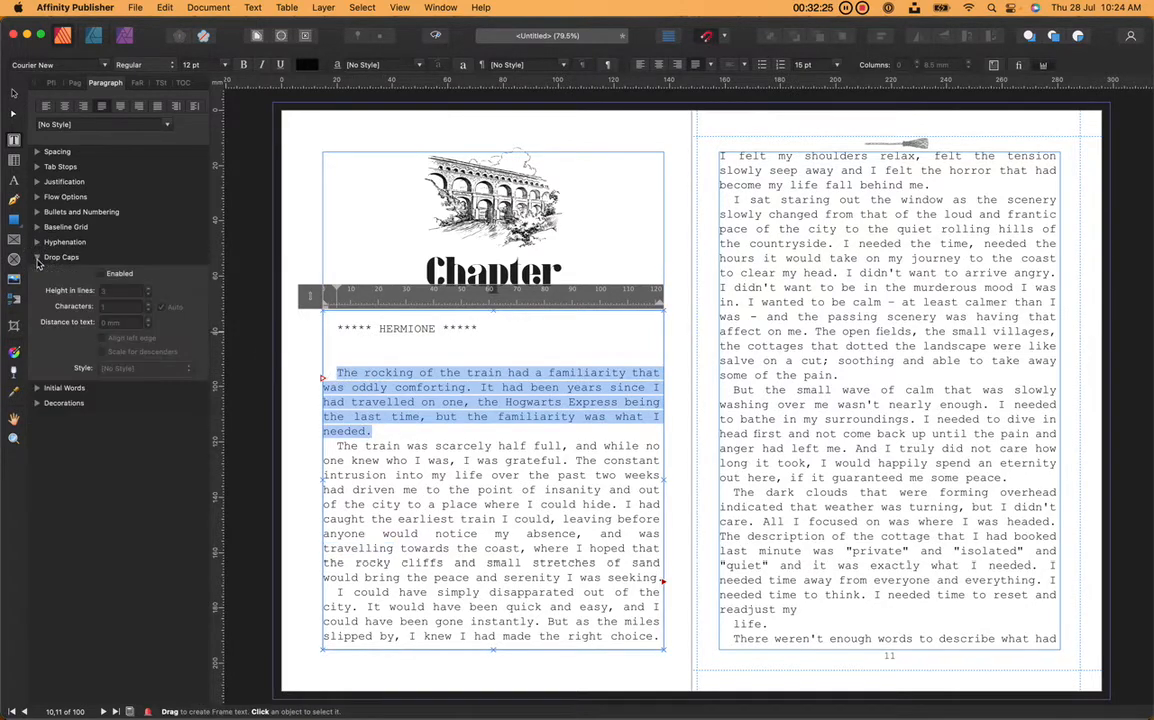
click(102, 274)
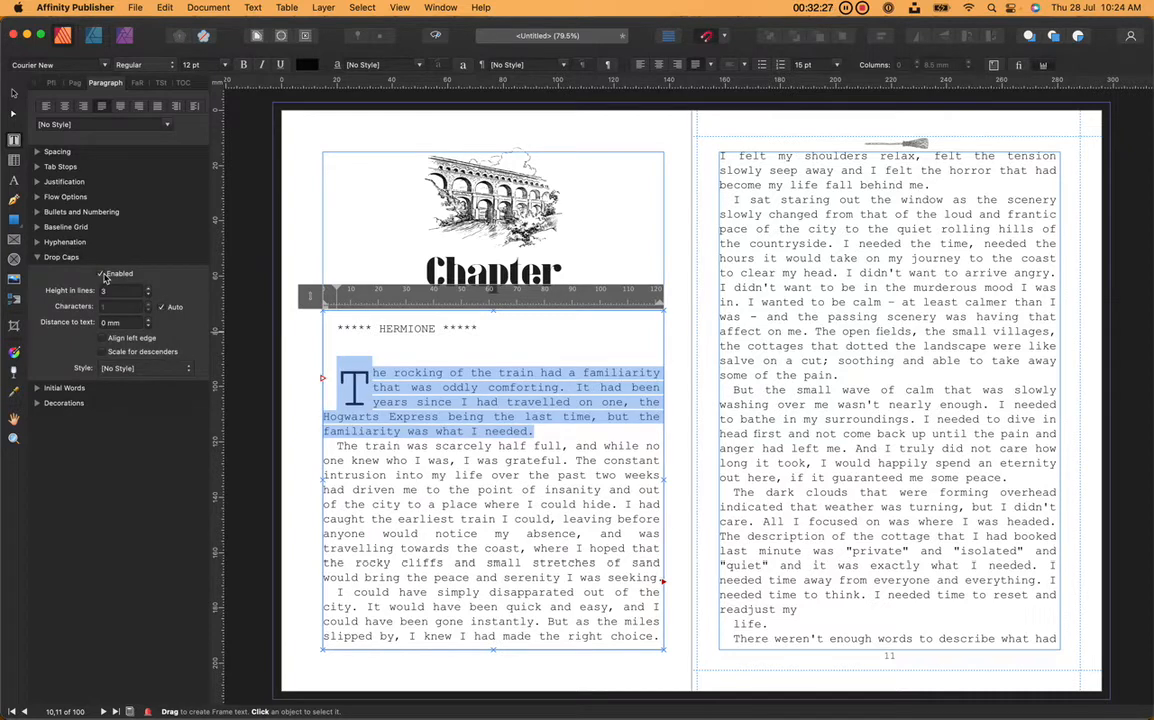
click(148, 294)
click(148, 294)
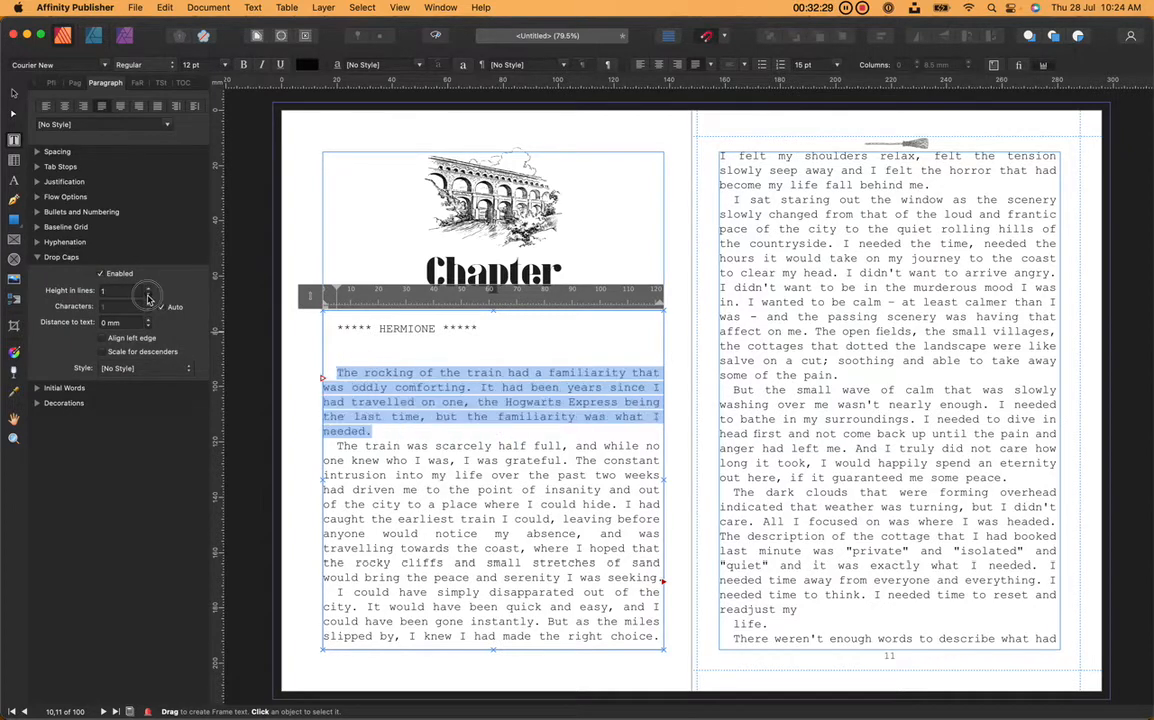
click(148, 288)
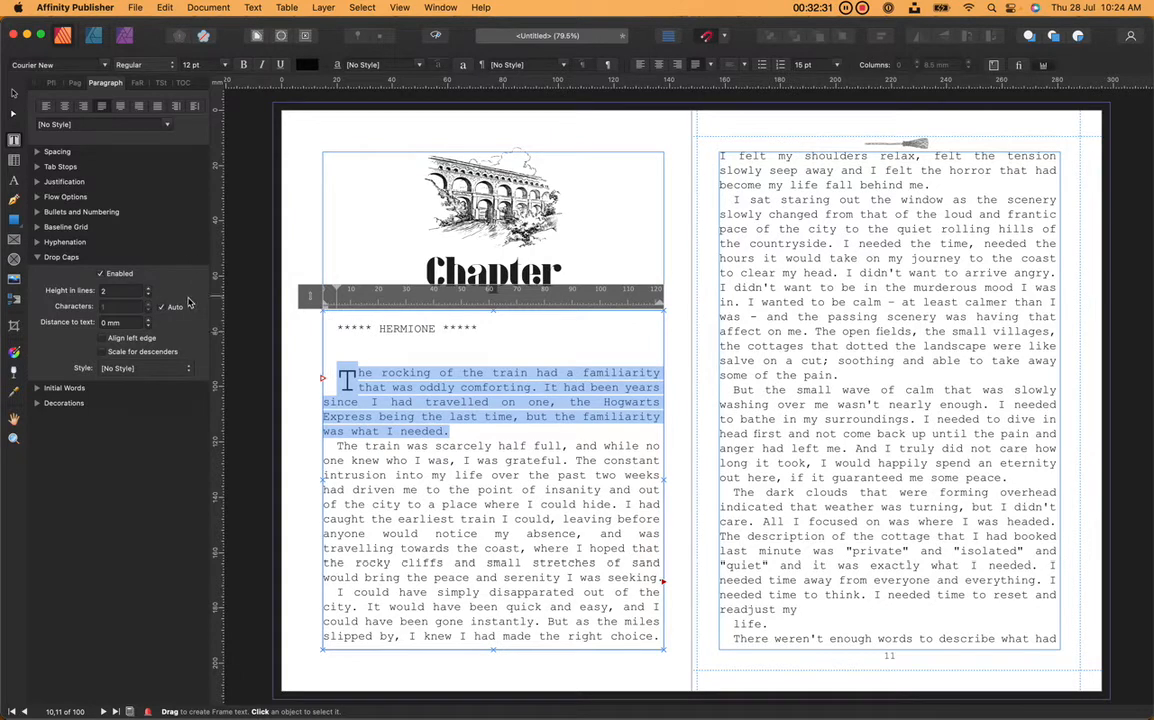
- Try left edge alignment and the Emphasis and Strong styles on the drop cap, then return it to [No Style]
click(103, 339)
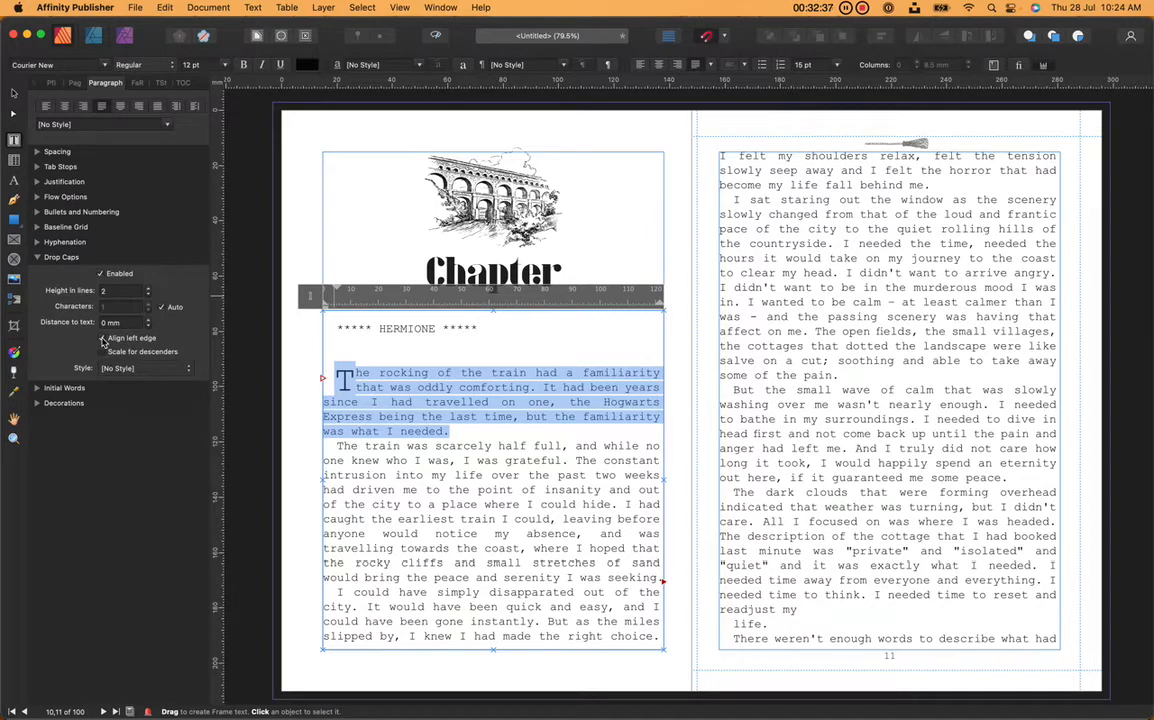
click(103, 340)
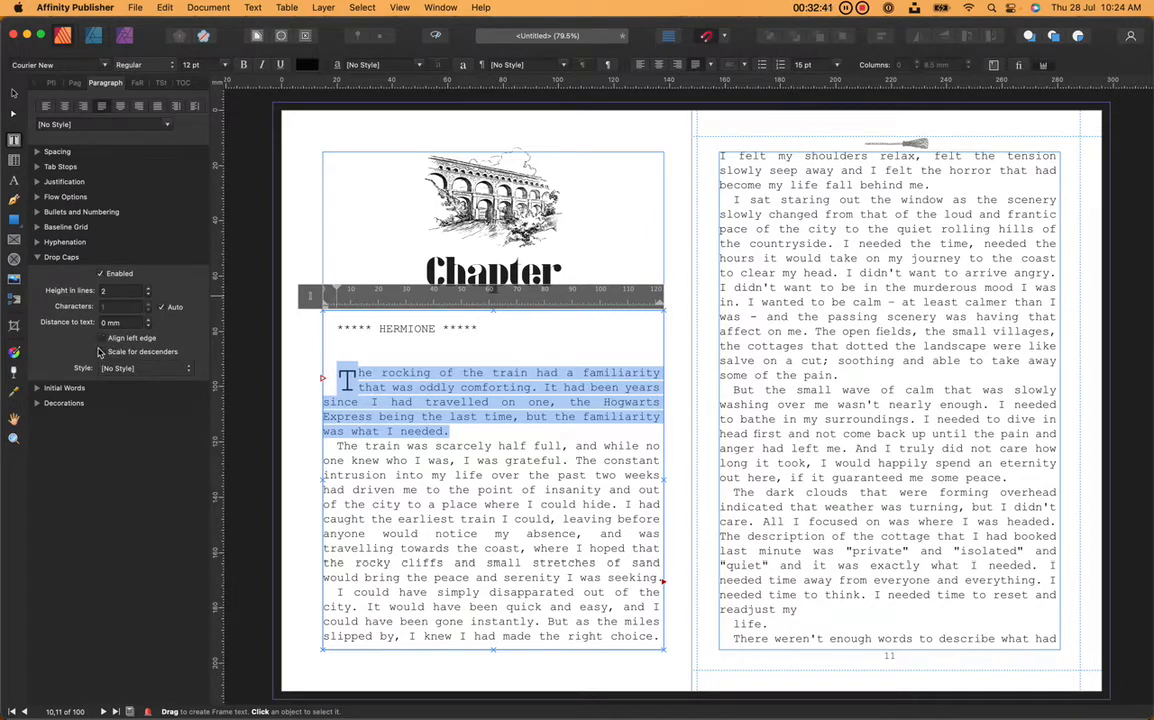
click(160, 369)
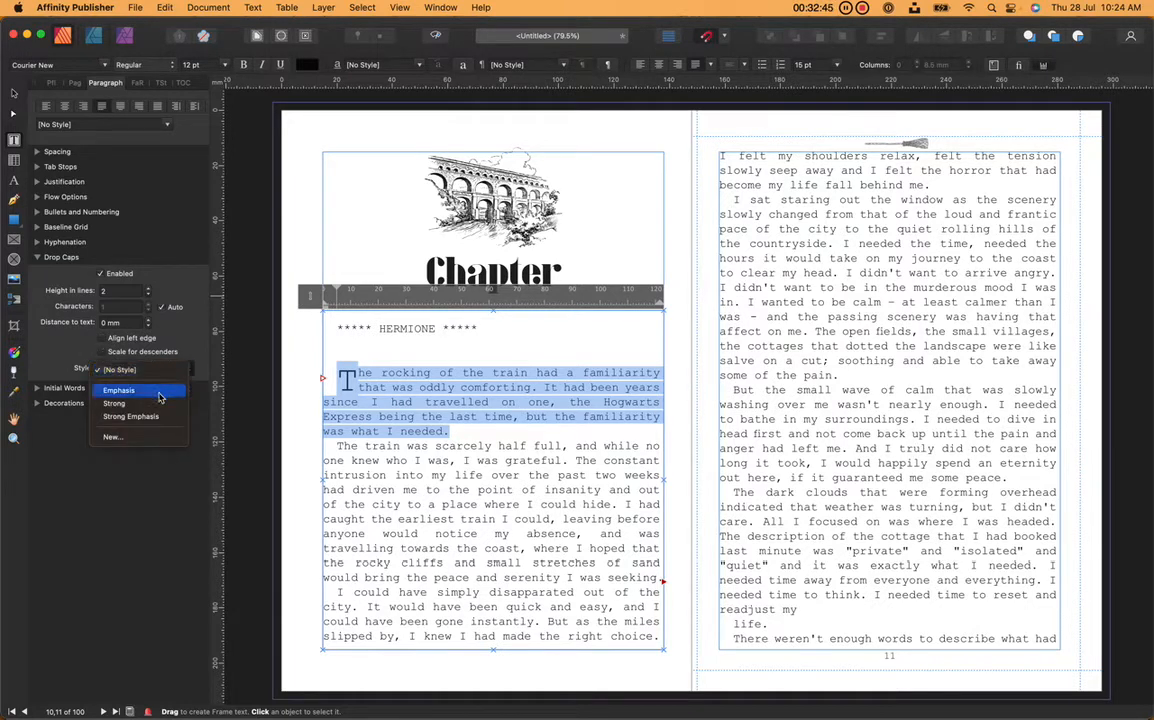
click(120, 390)
click(172, 367)
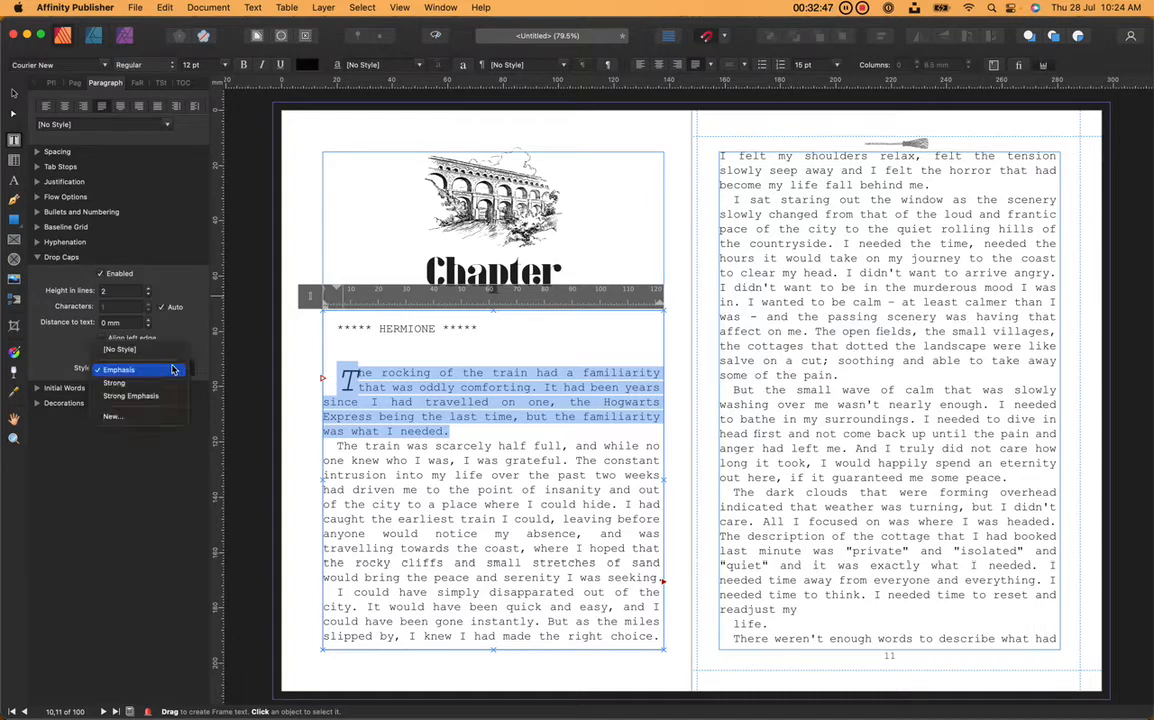
click(169, 376)
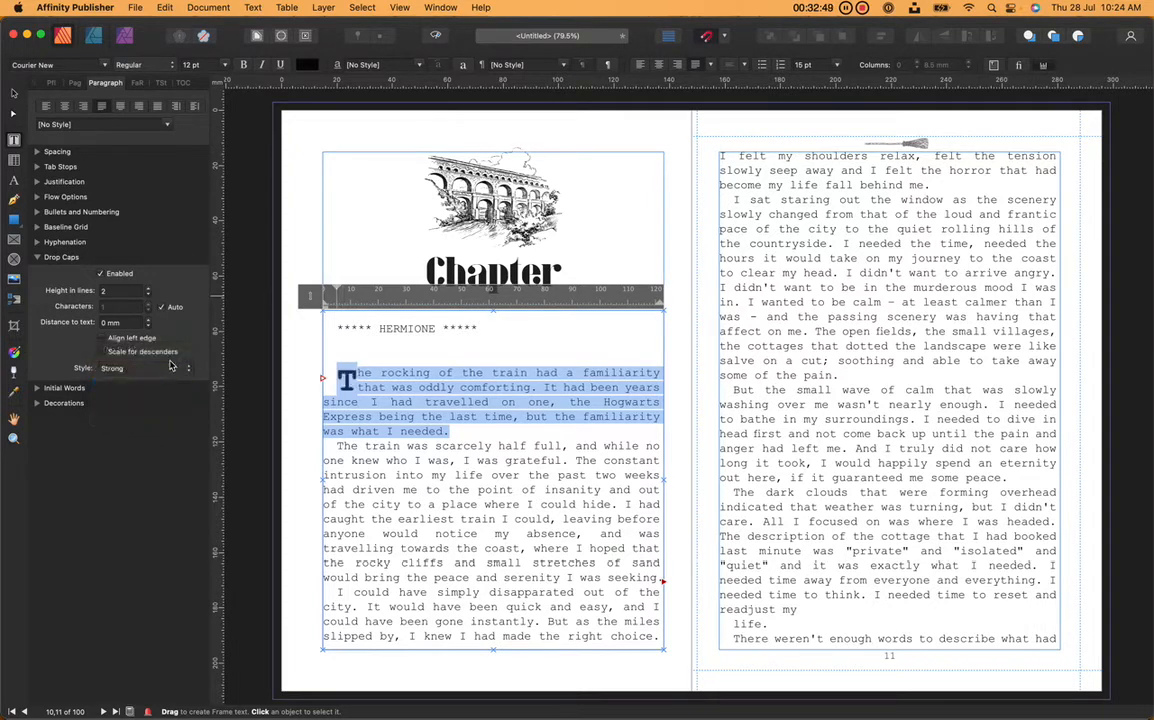
click(170, 367)
click(162, 343)
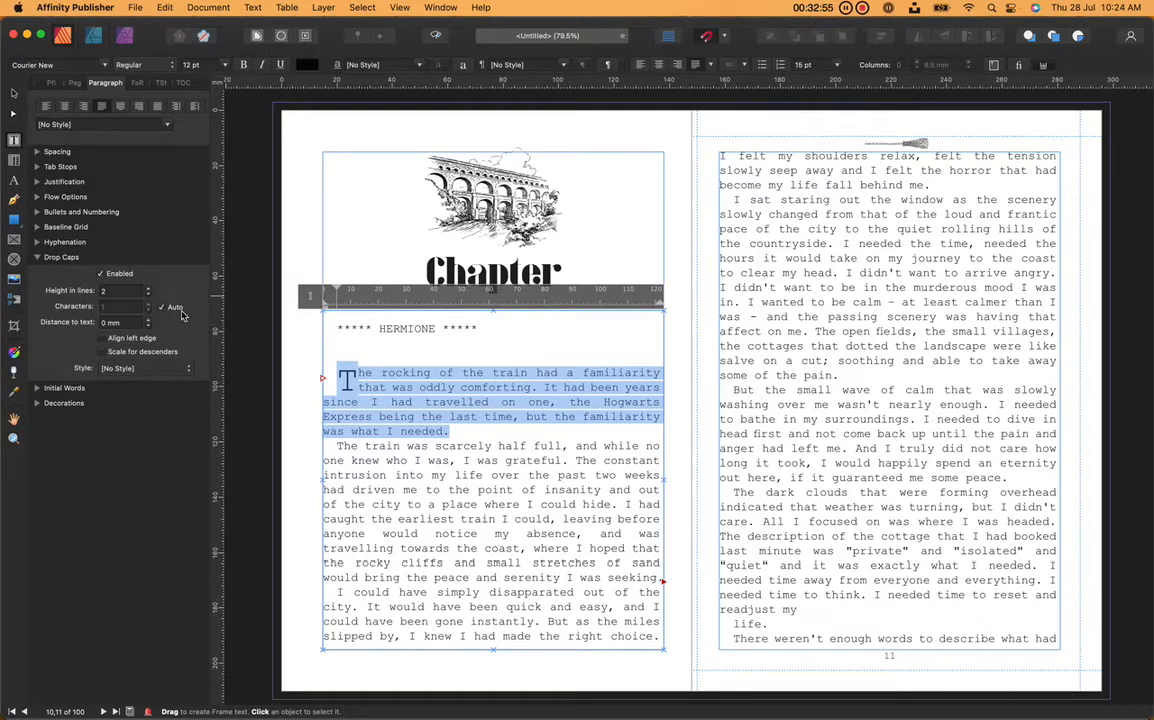
- Disable the drop cap on the opening paragraph of the chapter
click(37, 257)
click(387, 389)
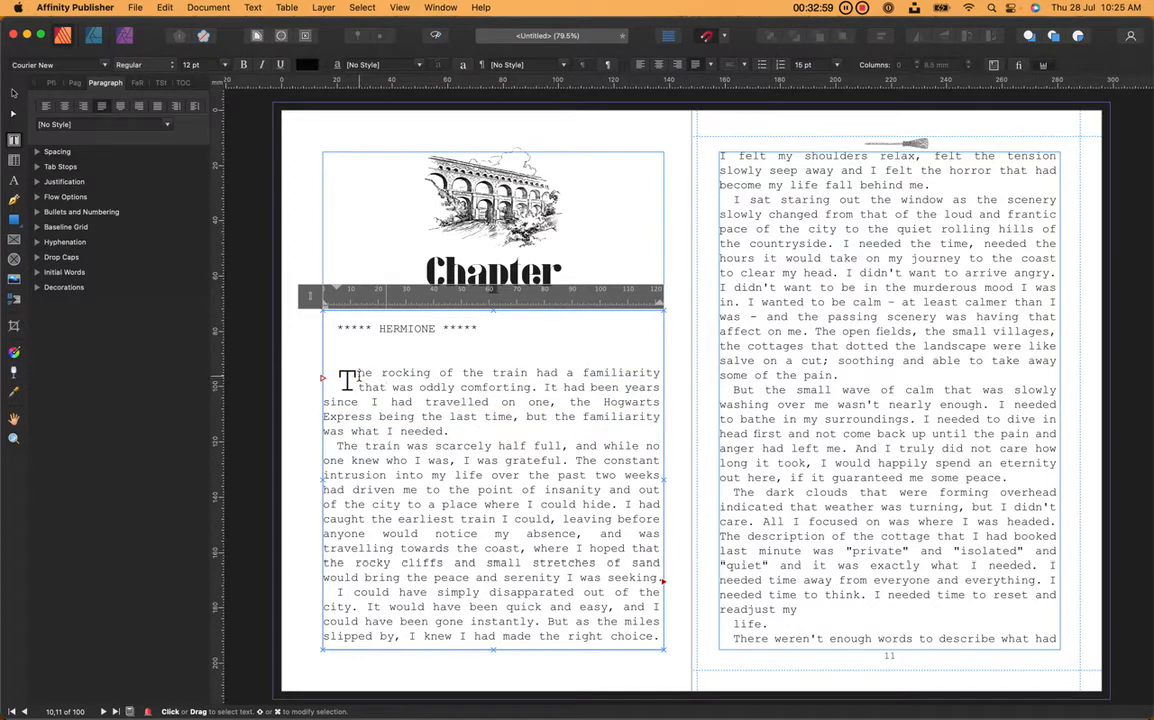
drag(359, 376, 344, 376)
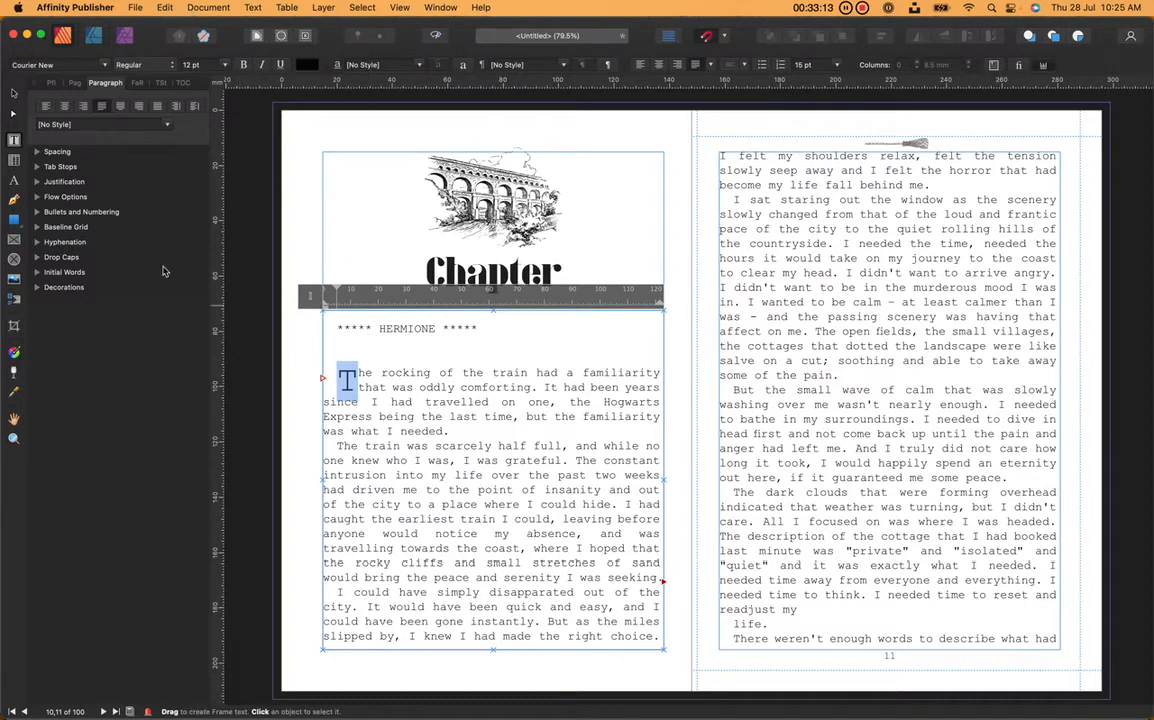
click(37, 257)
click(103, 274)
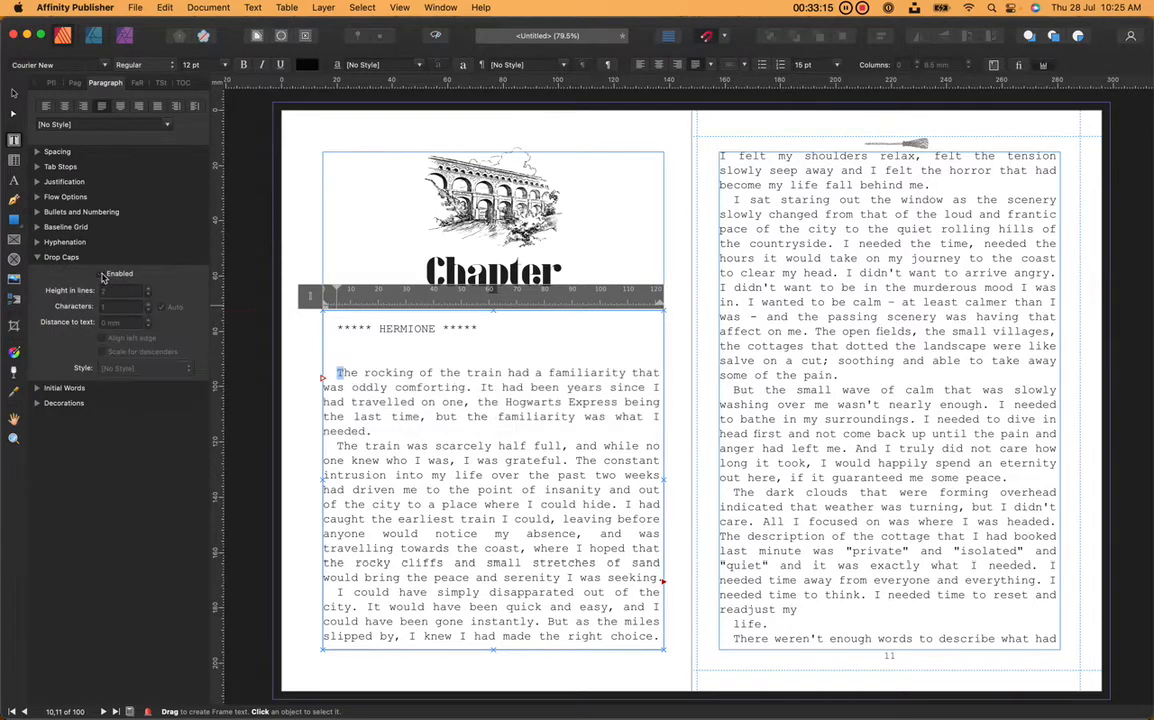
click(38, 257)
- Open the Initial Words settings and try to select the end of the HERMIONE line on page 10
click(37, 272)
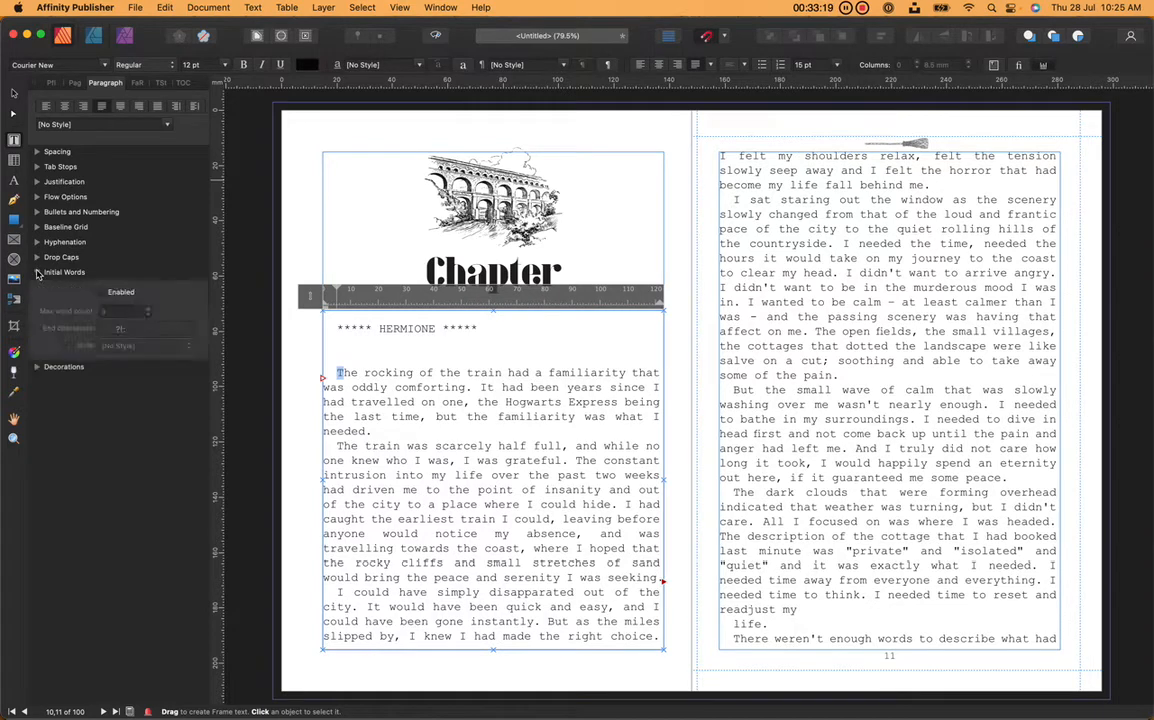
click(488, 331)
click(449, 401)
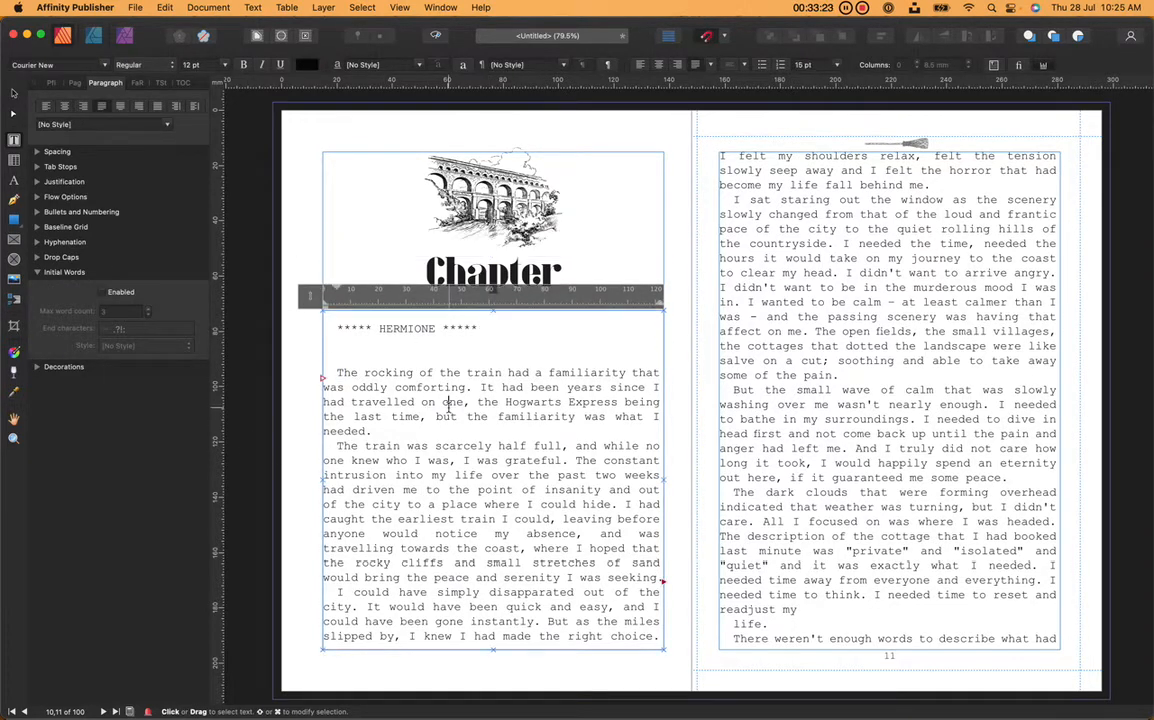
drag(487, 330, 447, 330)
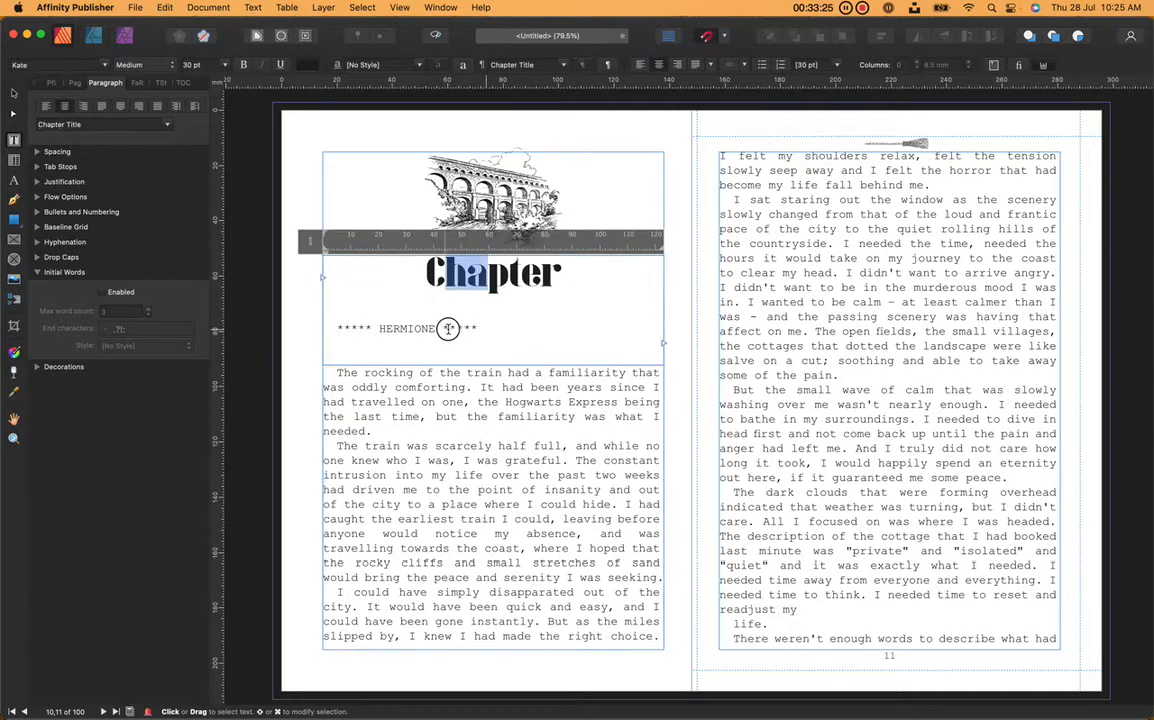
click(442, 370)
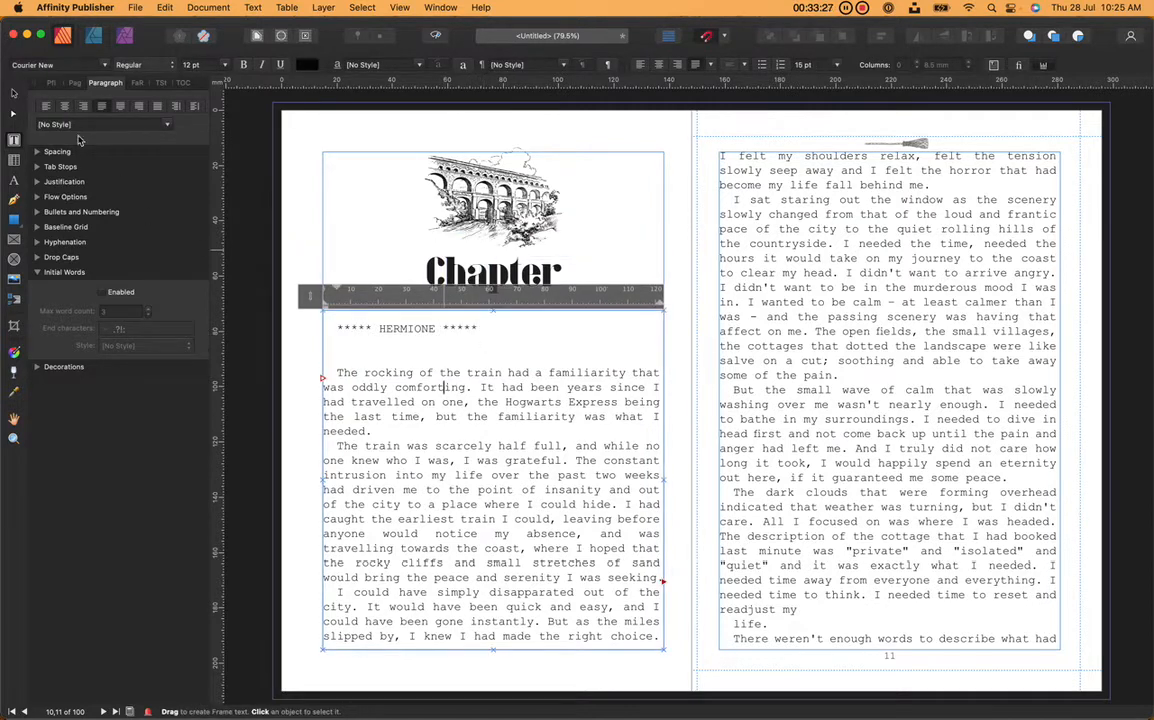
- Shorten the Chapter title text frame on the Chapter Left master page so that it ends just below the title
click(73, 84)
double_click(96, 212)
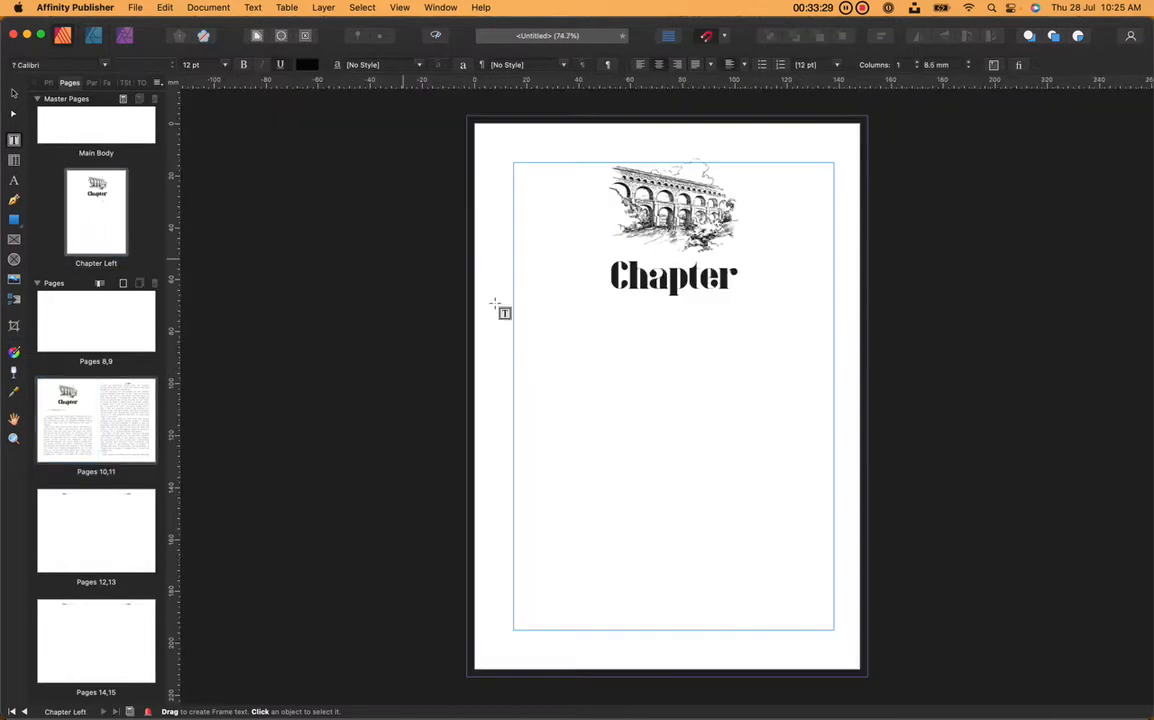
click(712, 298)
drag(670, 361, 672, 300)
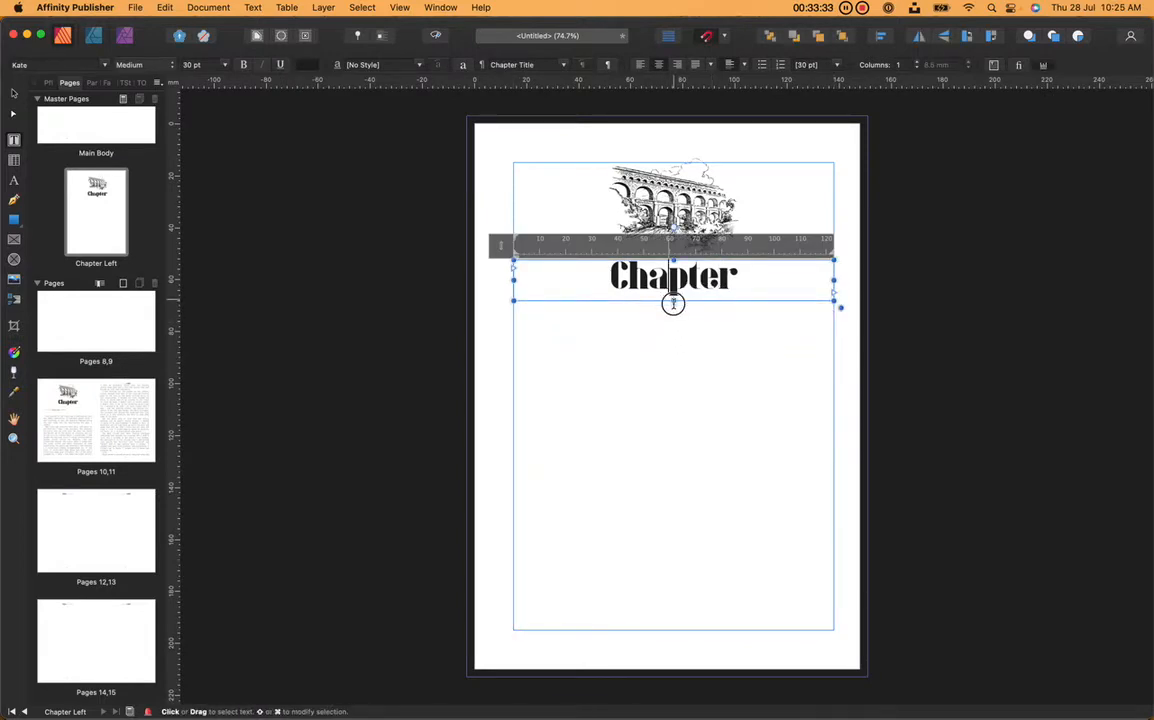
click(690, 296)
click(673, 300)
drag(673, 300, 673, 311)
click(399, 304)
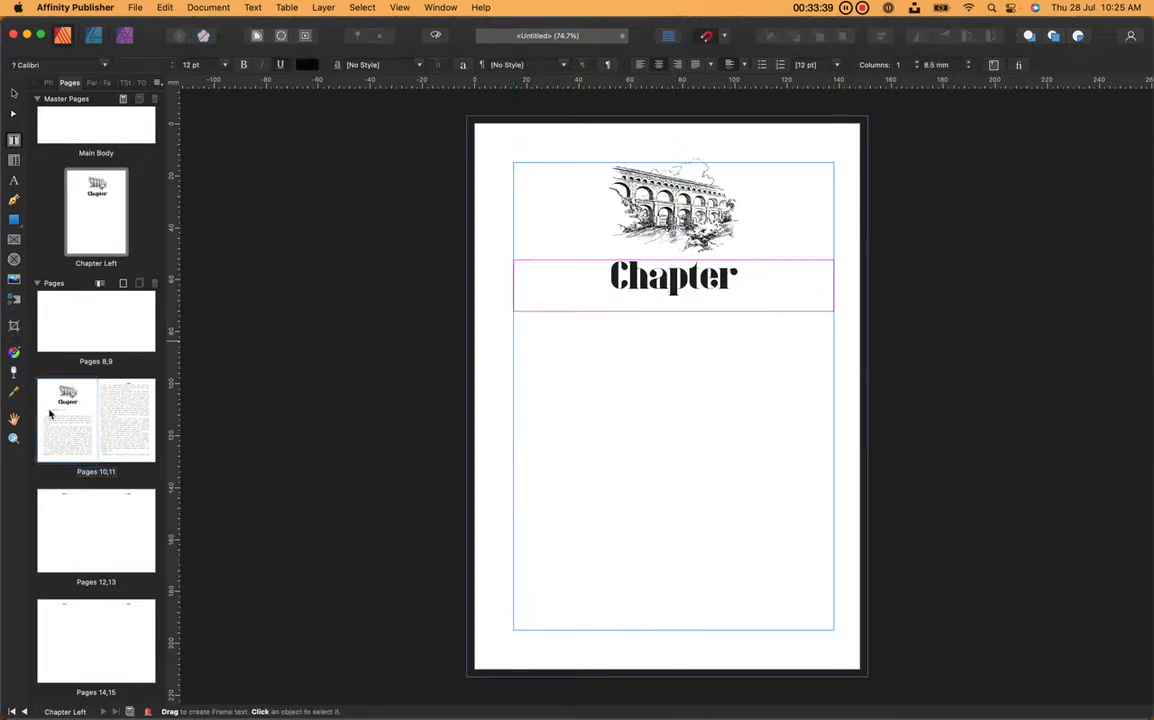
- Return to pages 10,11 and delete the asterisks on both sides of HERMIONE above the opening paragraph
double_click(96, 420)
click(716, 298)
click(681, 327)
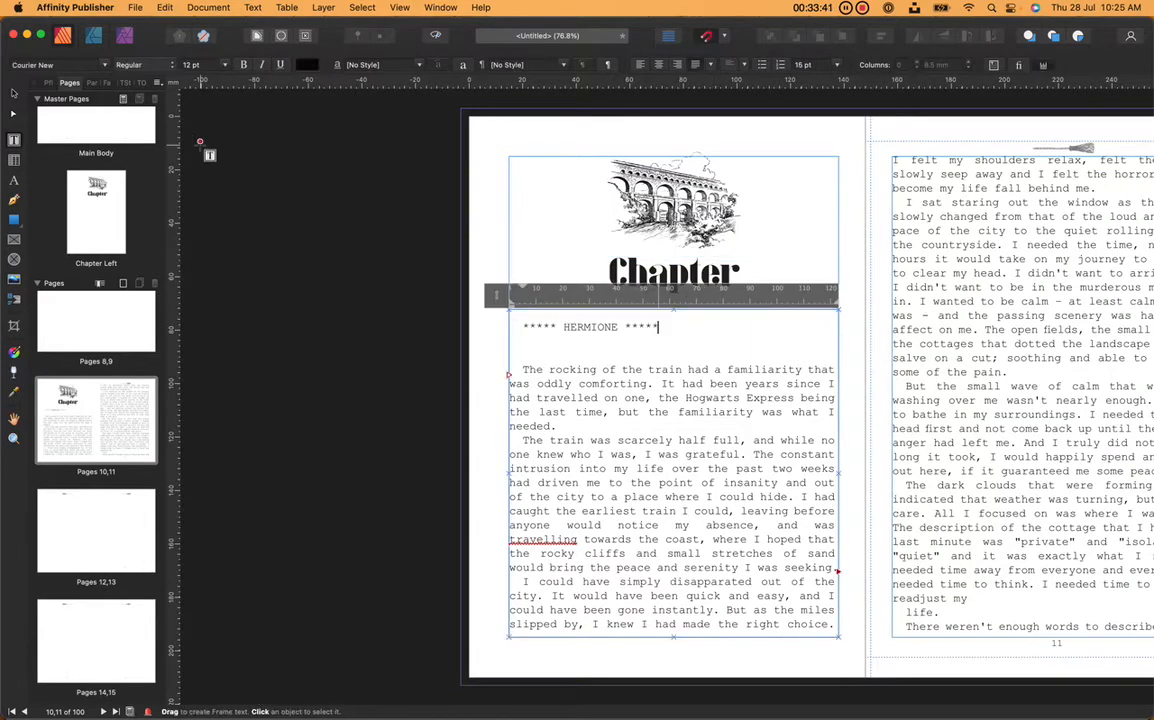
click(96, 82)
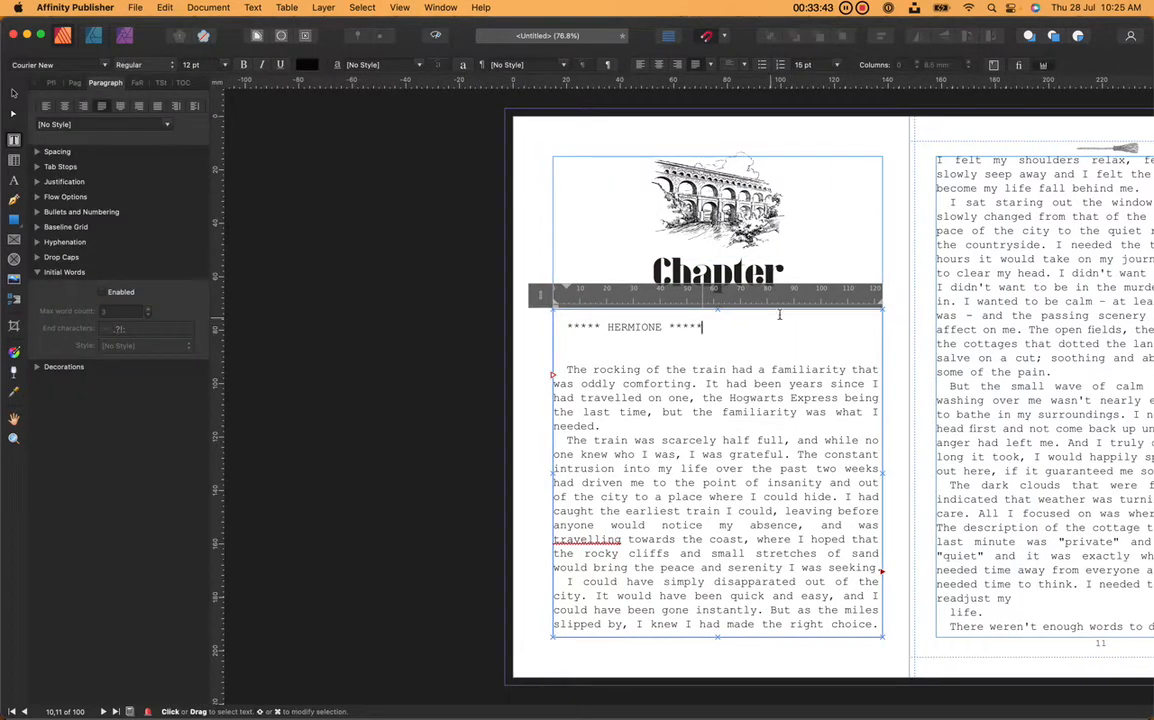
drag(706, 326, 536, 330)
key(BackSpace)
key(BackSpace)
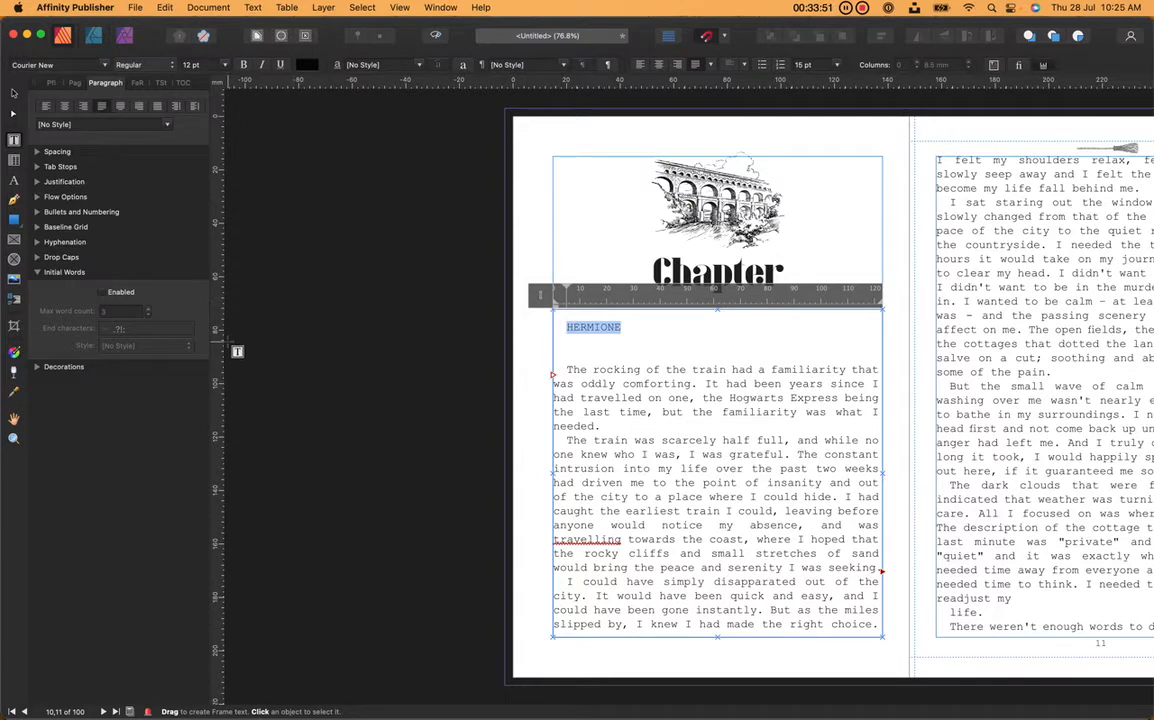
- Enable Initial Words on the HERMIONE line and set its style to Strong
click(101, 293)
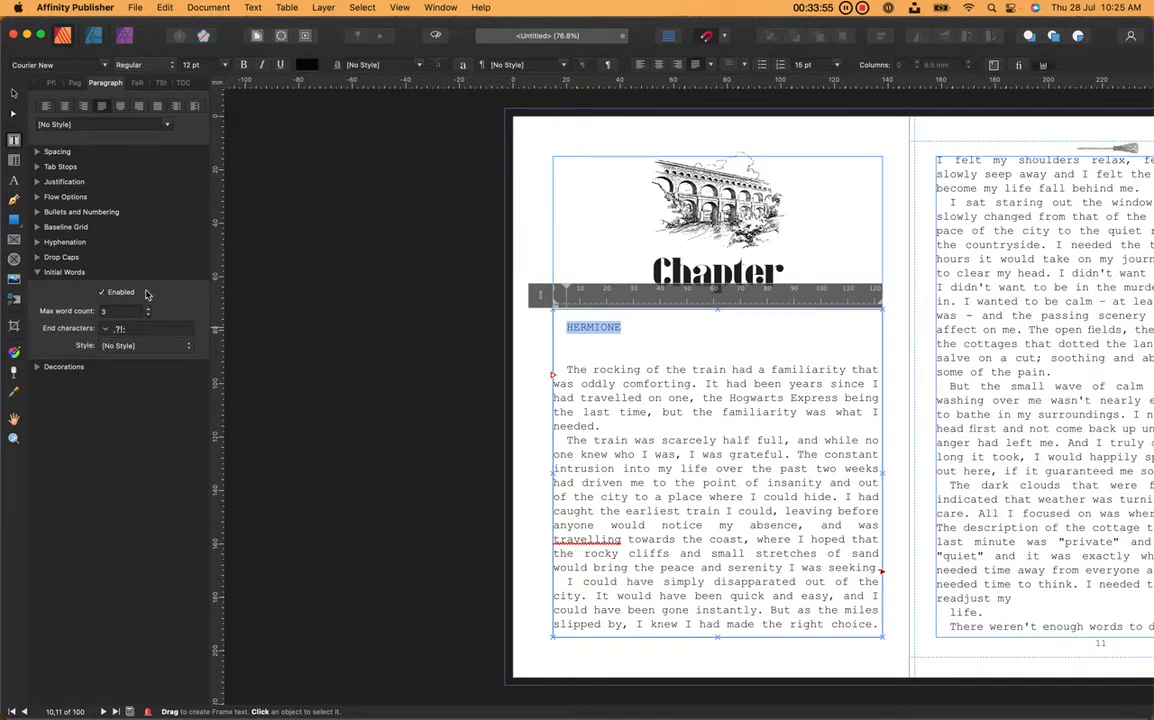
click(145, 347)
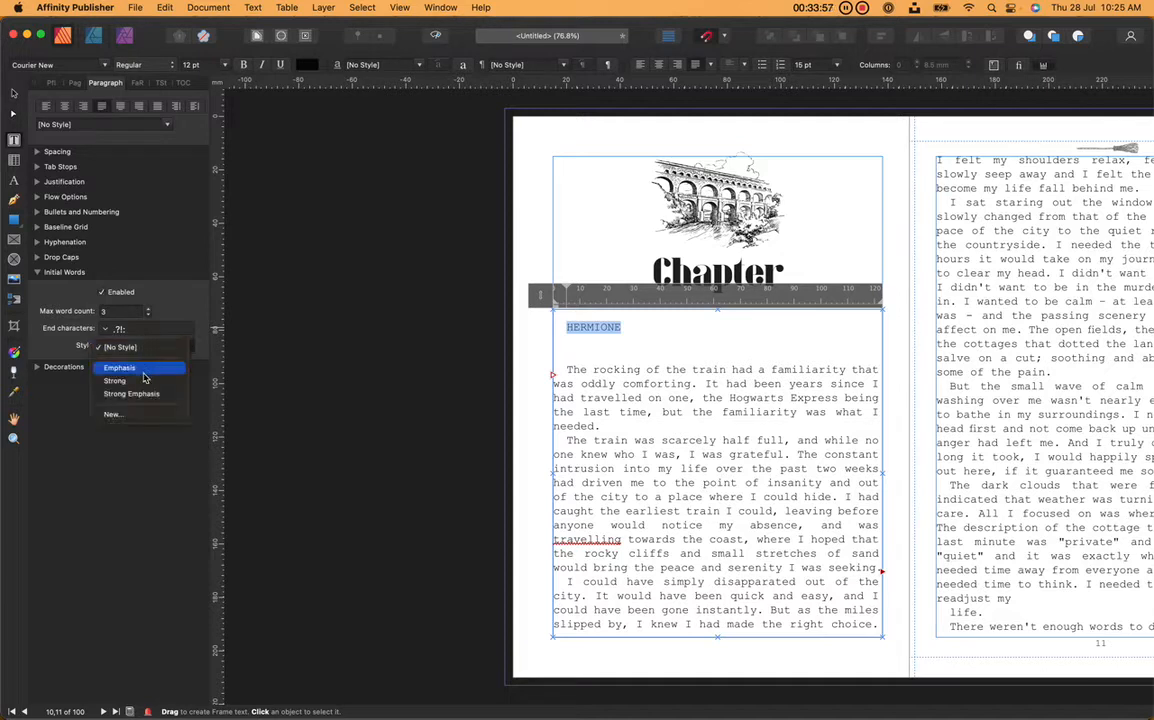
click(144, 380)
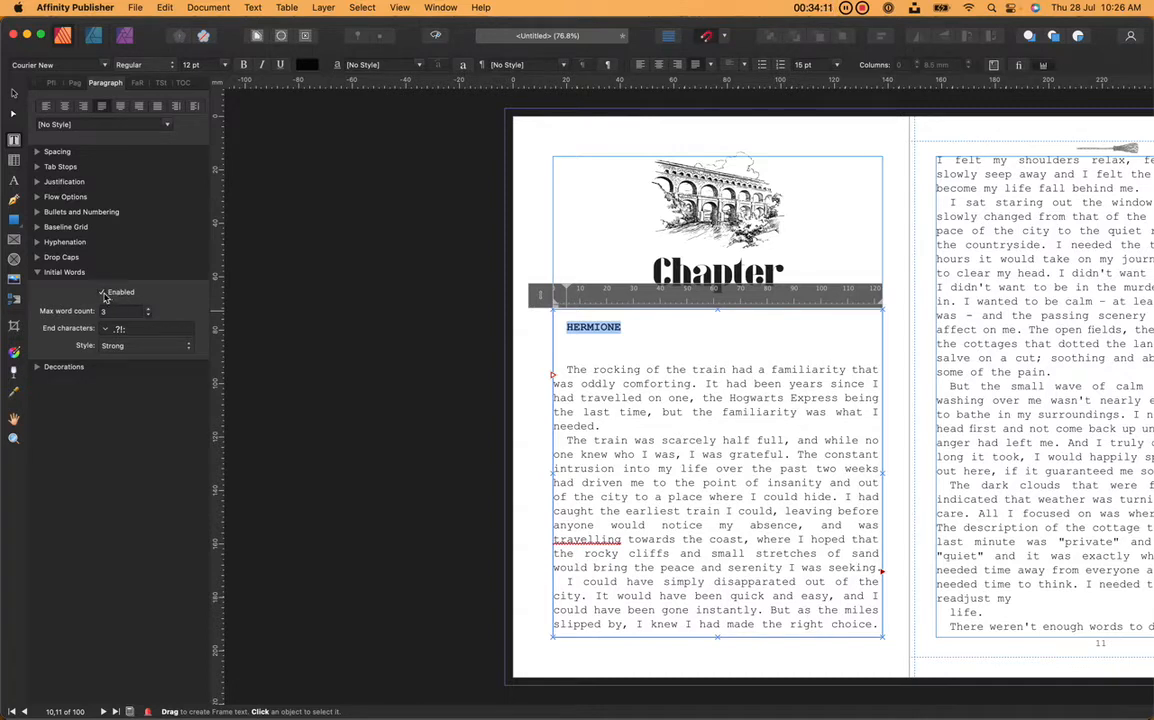
- Collapse the Initial Words settings and delete the empty line above HERMIONE in the page 10 story text
click(39, 273)
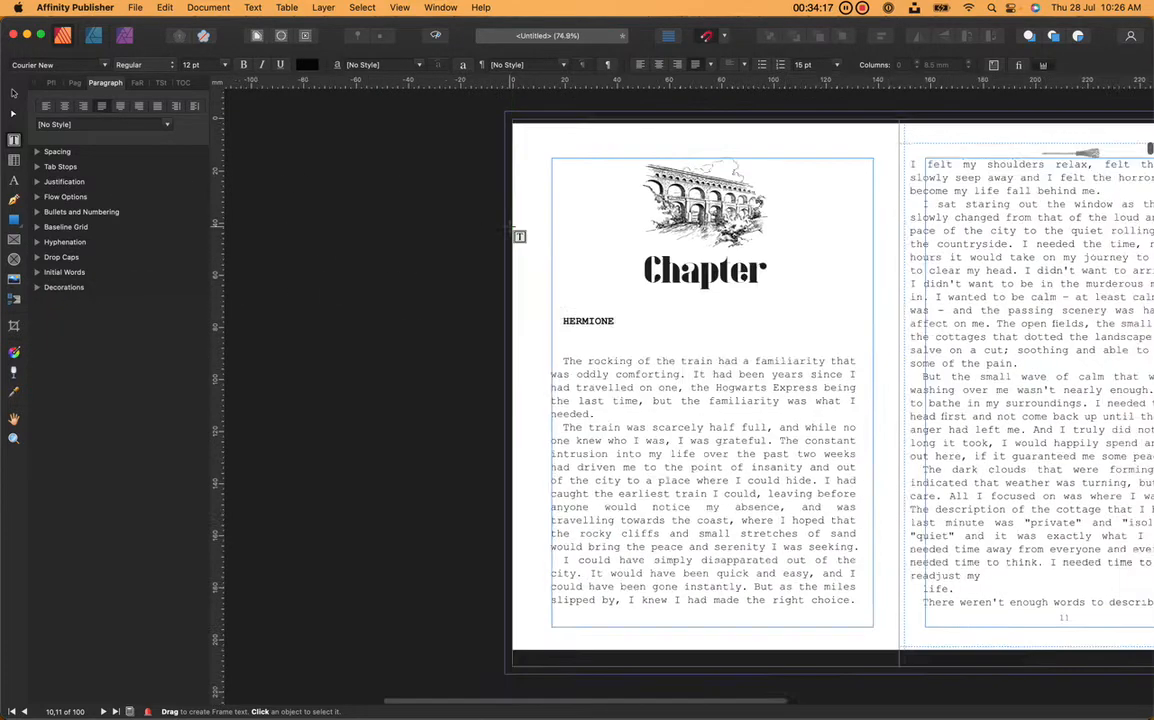
scroll(512, 235, down, 5)
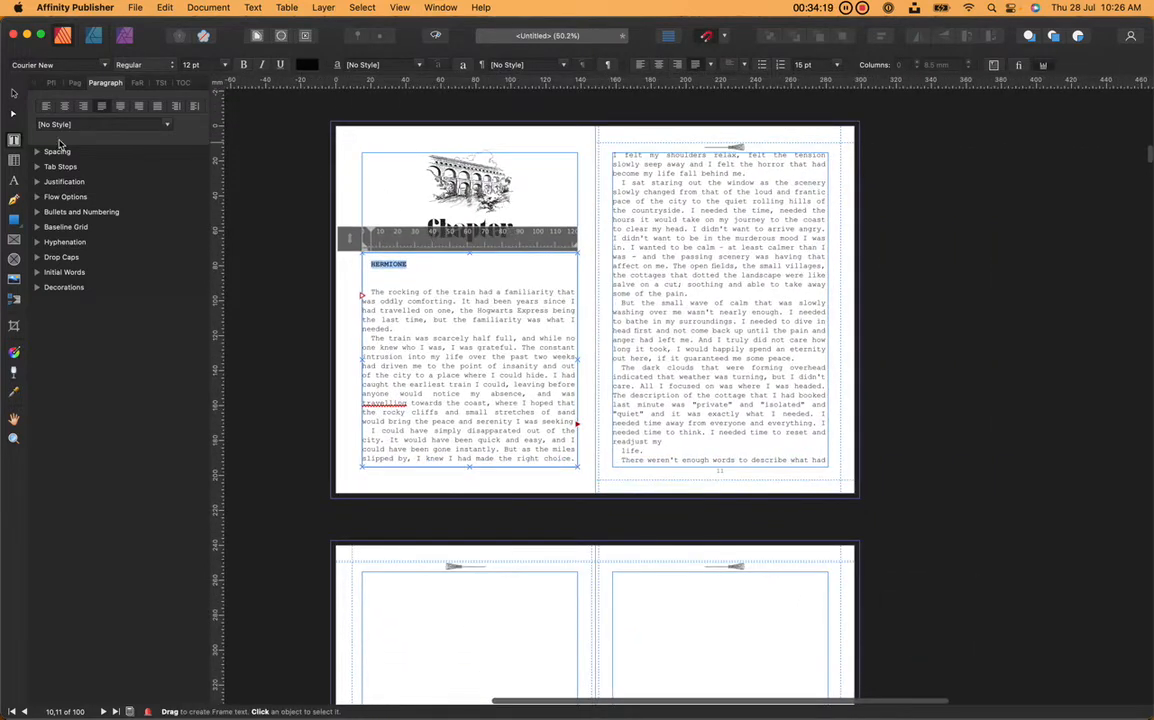
click(14, 93)
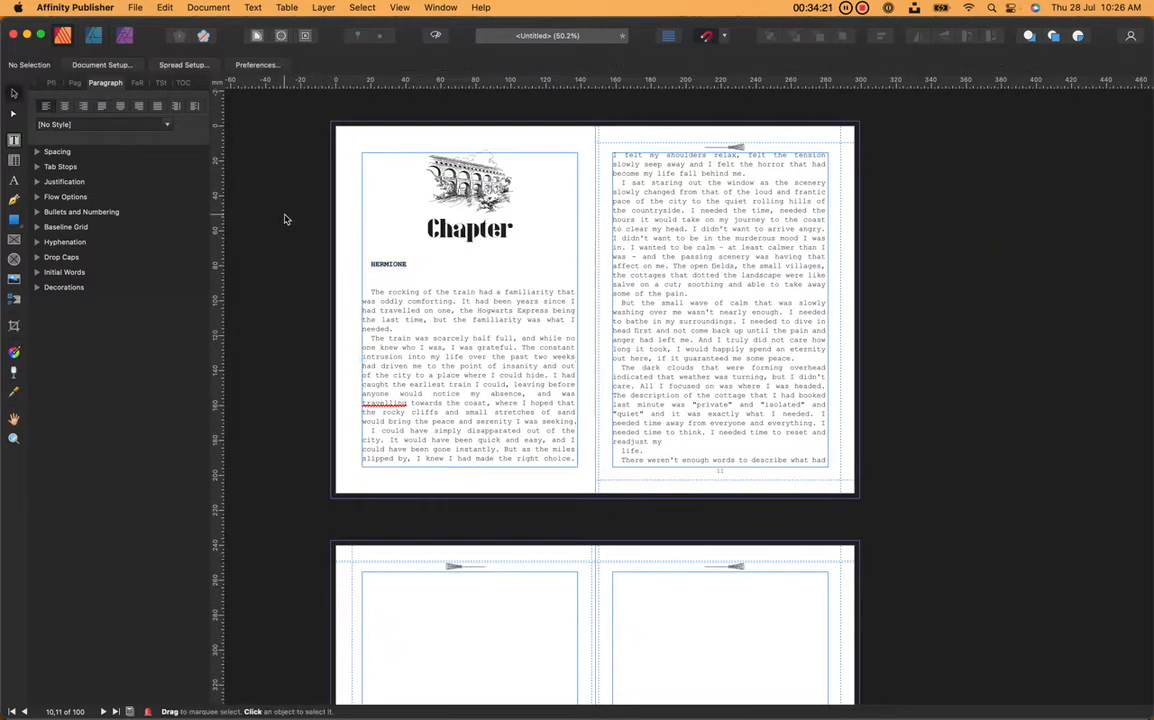
click(385, 332)
double_click(386, 266)
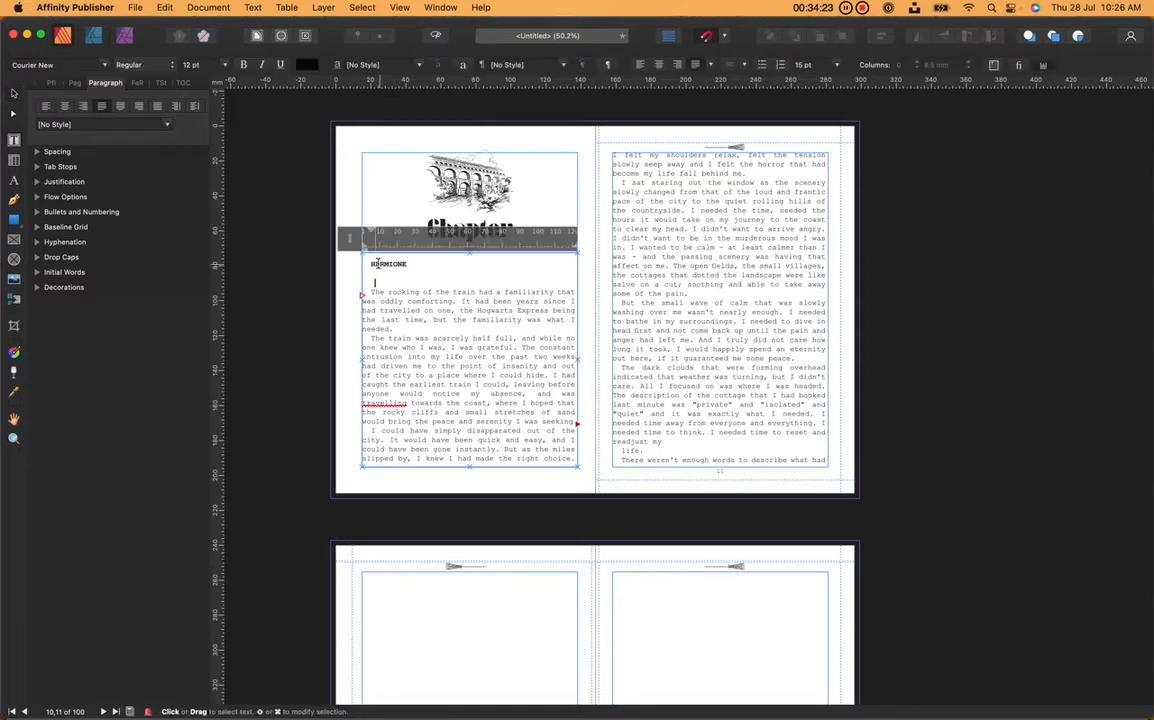
key(BackSpace)
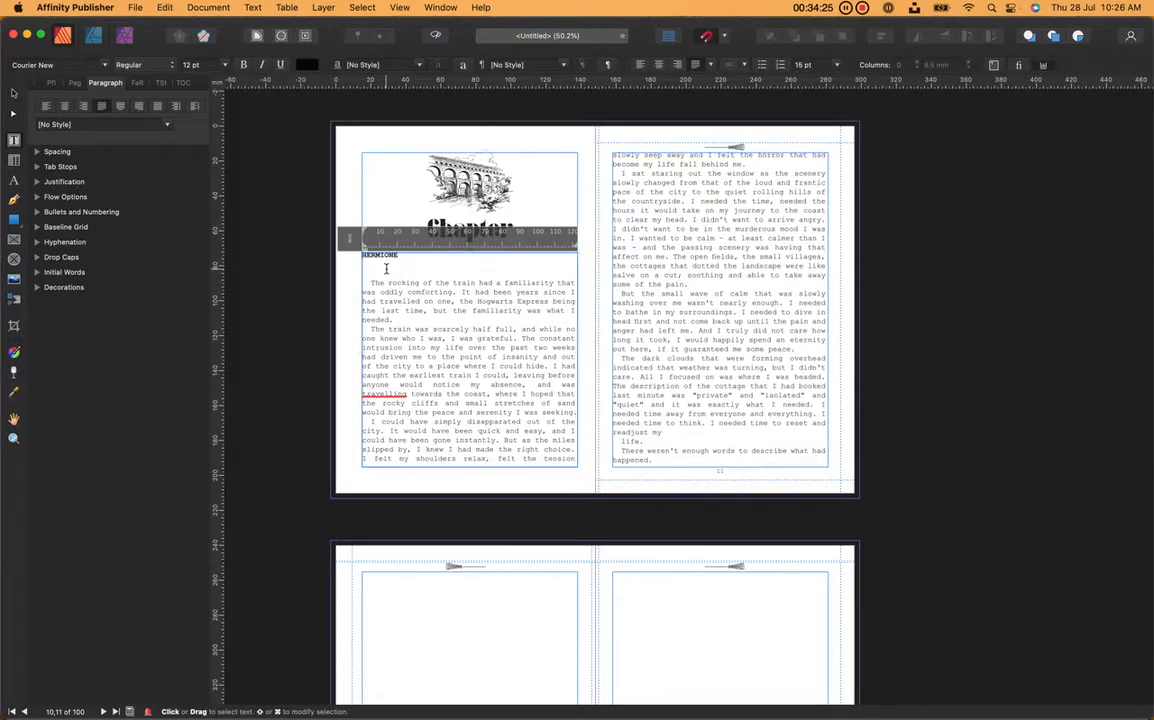
- Indent the HERMIONE line about 5 mm to match the story paragraphs, and delete one empty line below it
drag(364, 229, 372, 231)
scroll(366, 375, up, 5)
scroll(367, 374, up, 5)
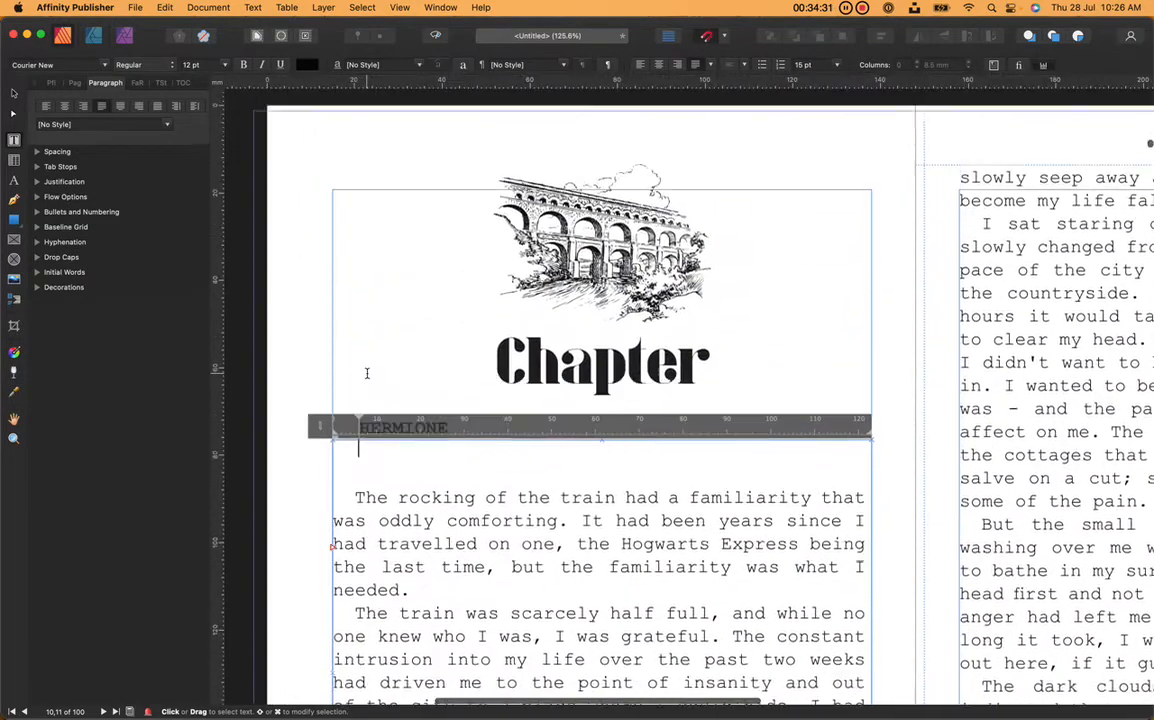
drag(358, 421, 355, 421)
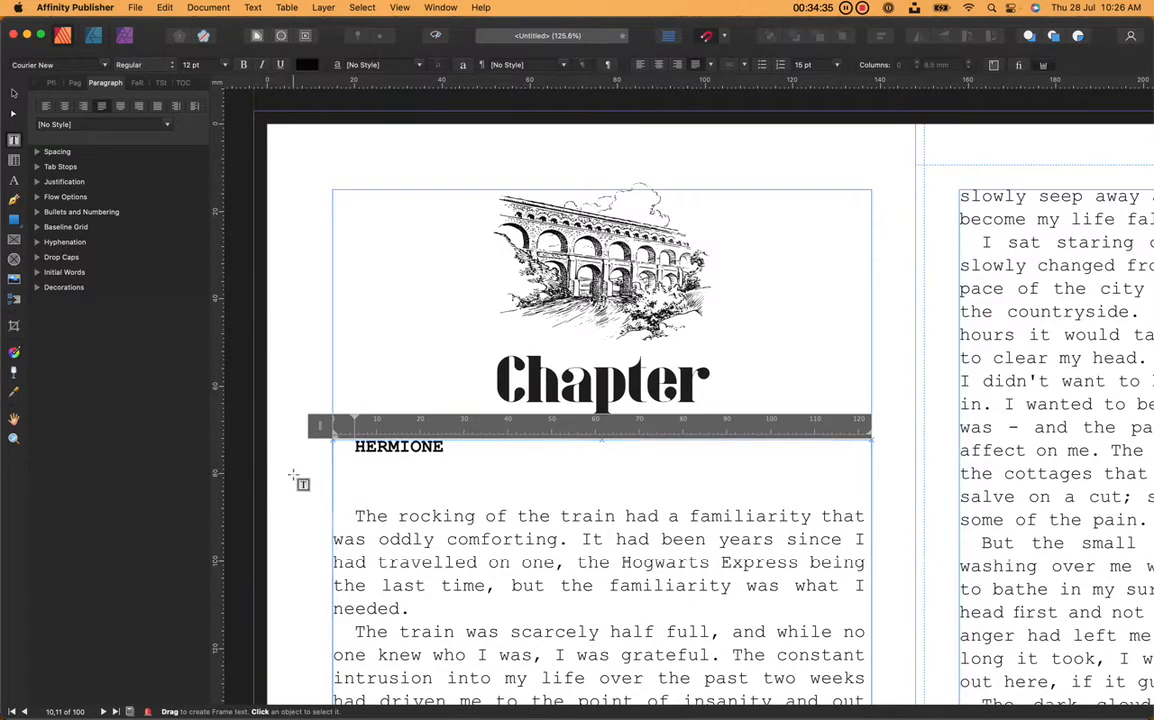
click(362, 470)
key(BackSpace)
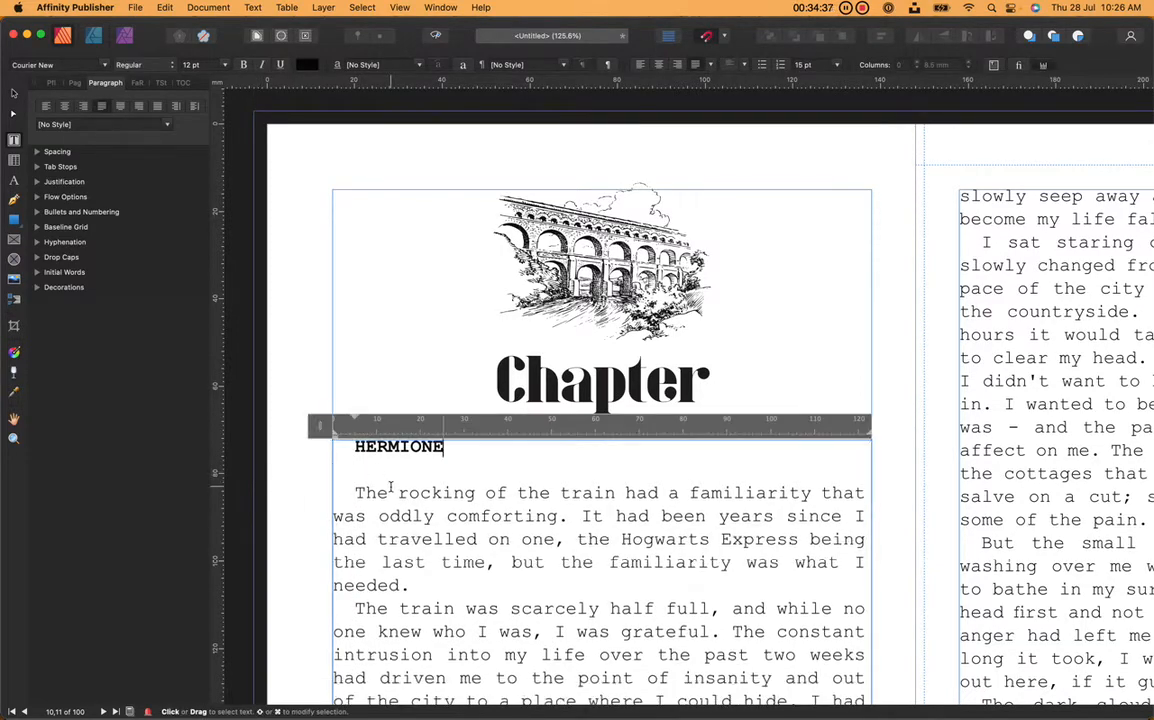
- Turn on preview mode and complete the page 10 chapter title as "Chapter One"
scroll(483, 504, down, 8)
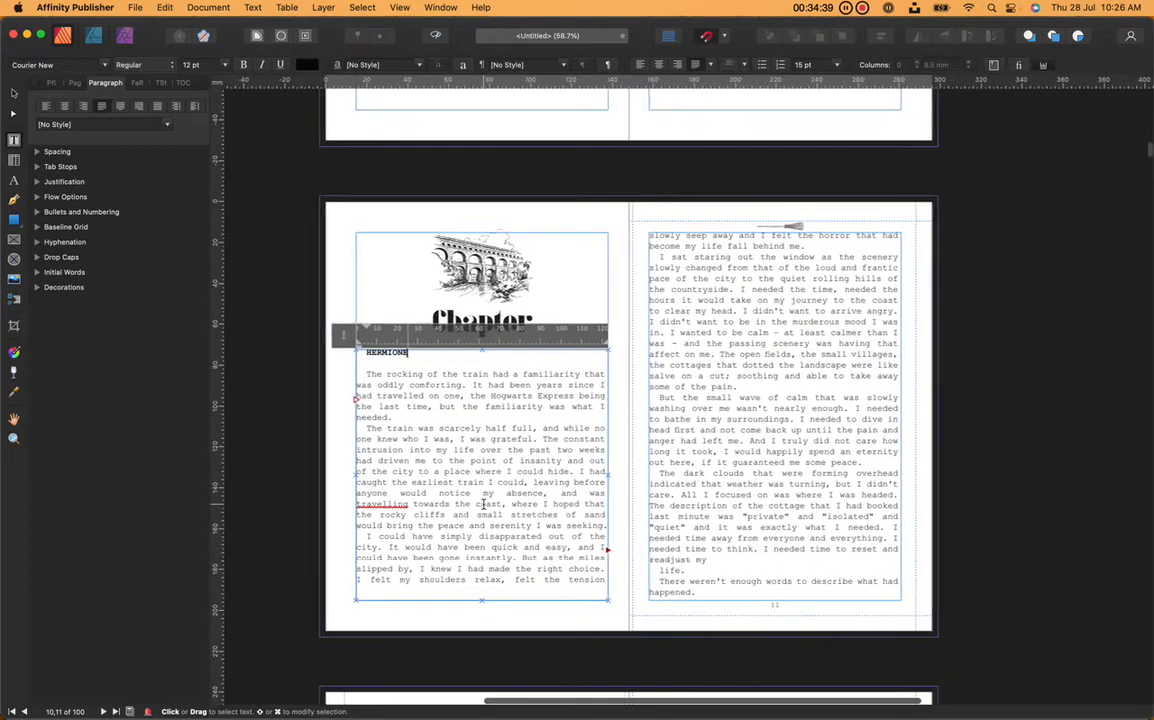
scroll(518, 544, down, 1)
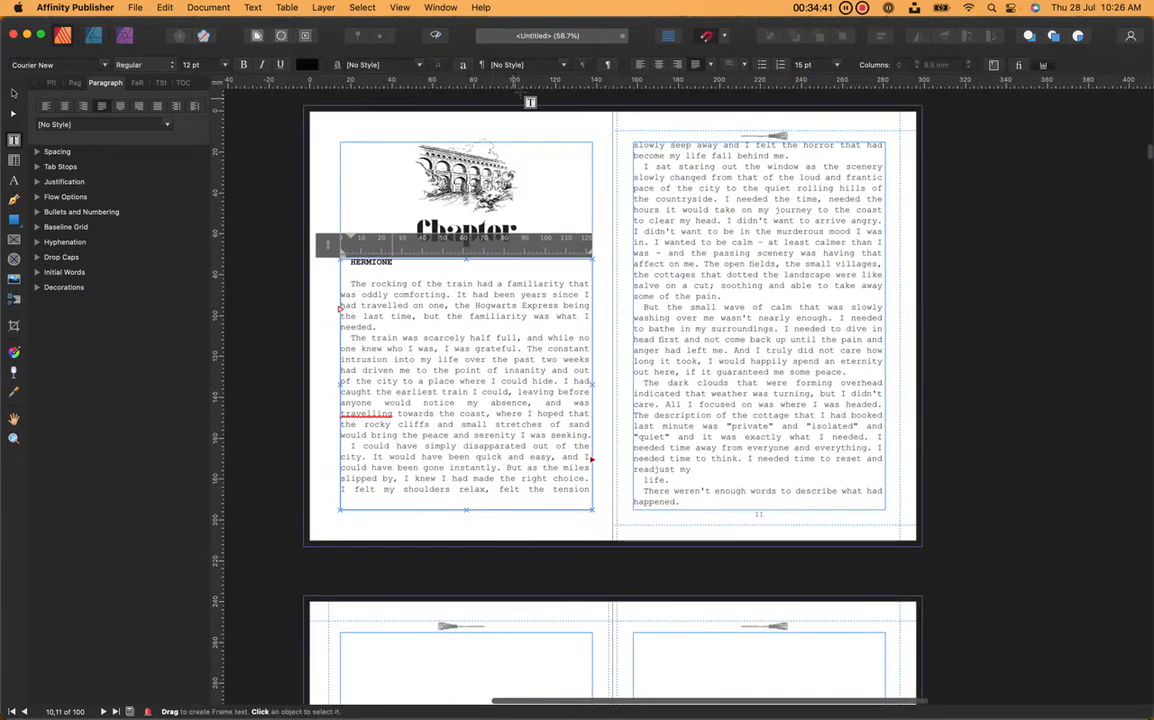
click(437, 37)
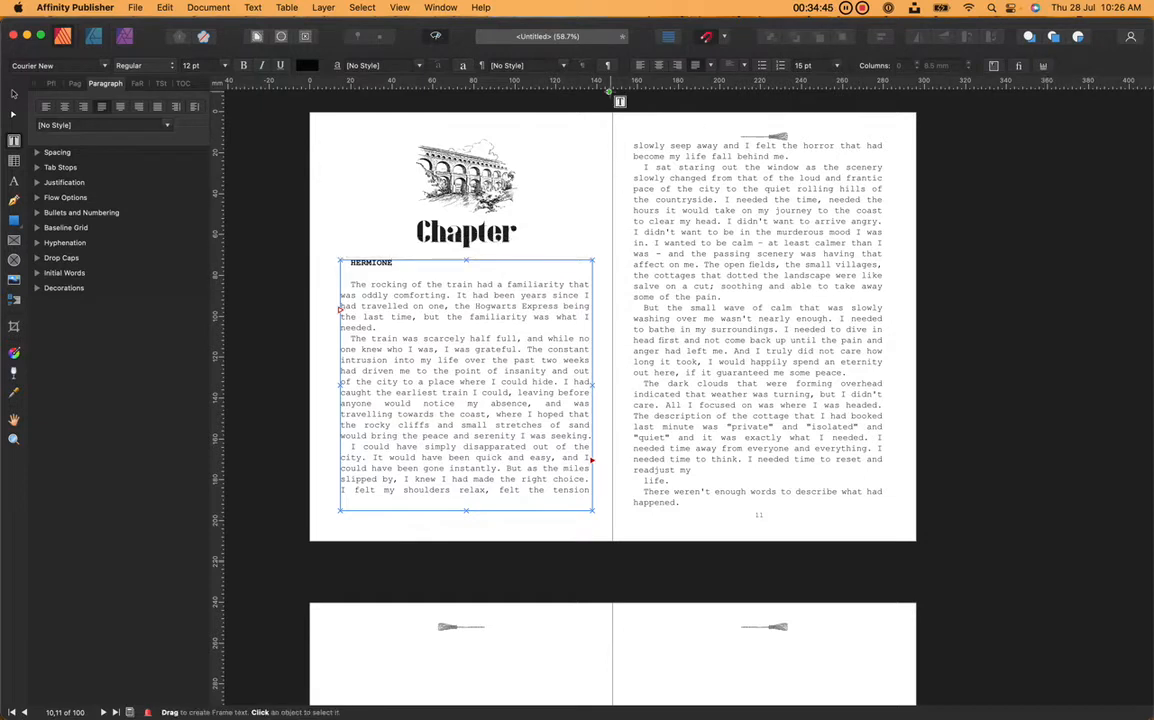
click(983, 318)
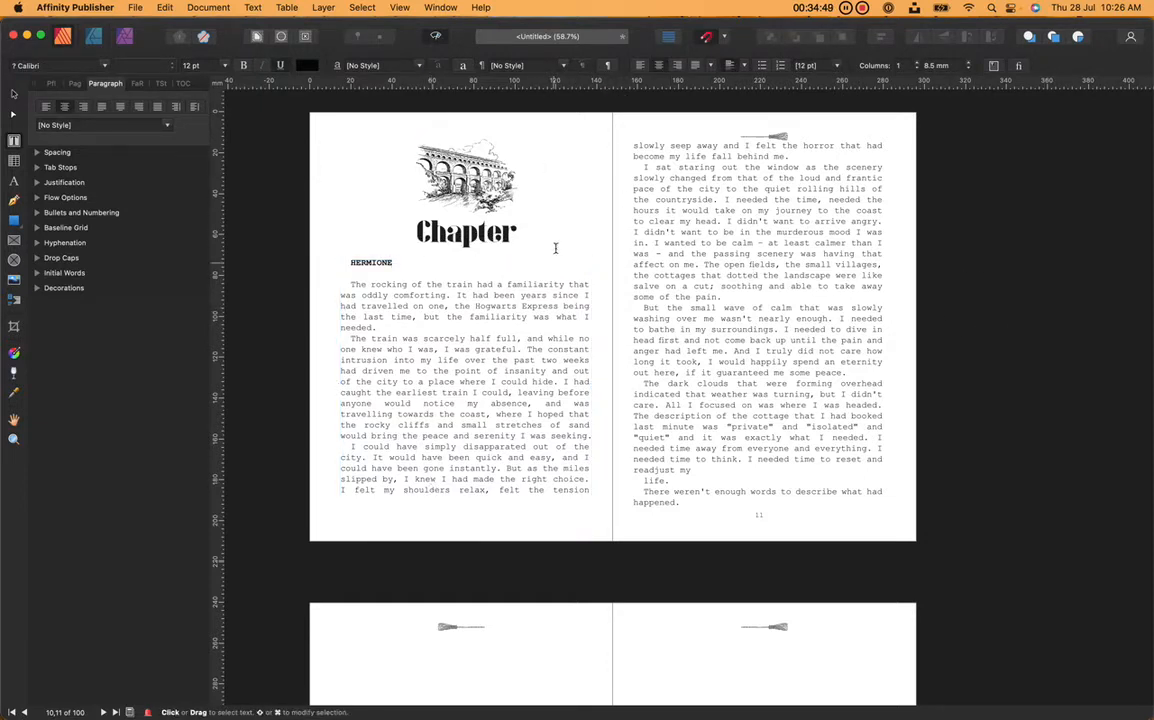
click(523, 236)
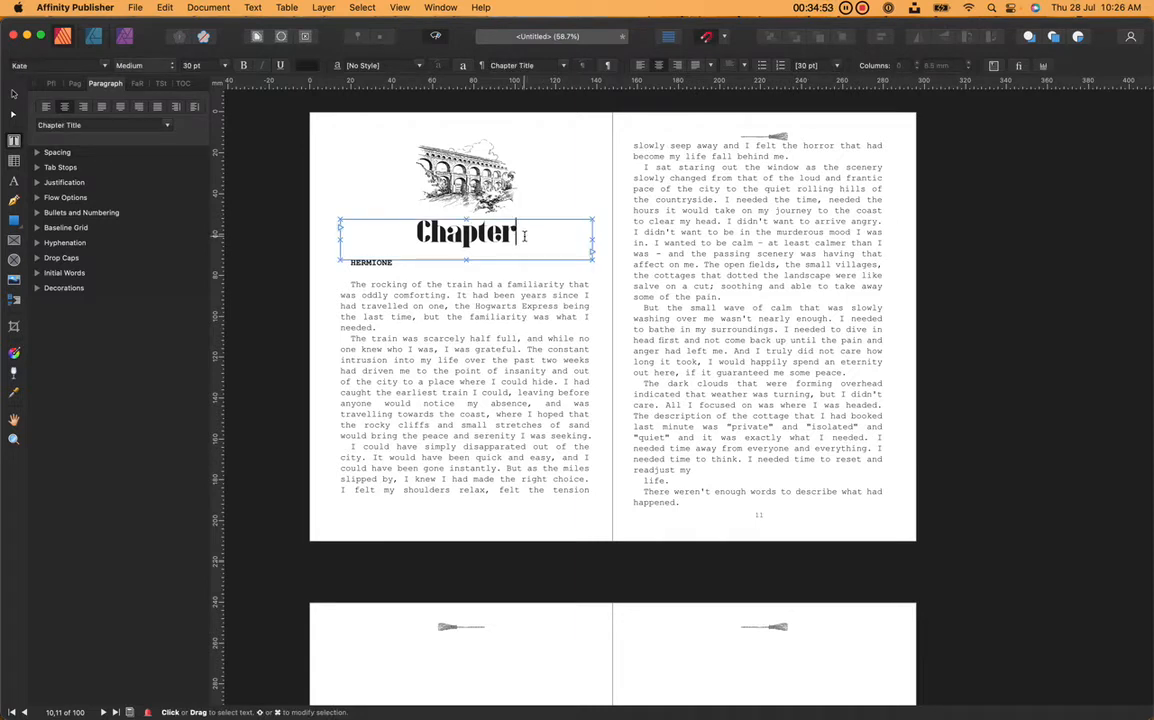
text(One)
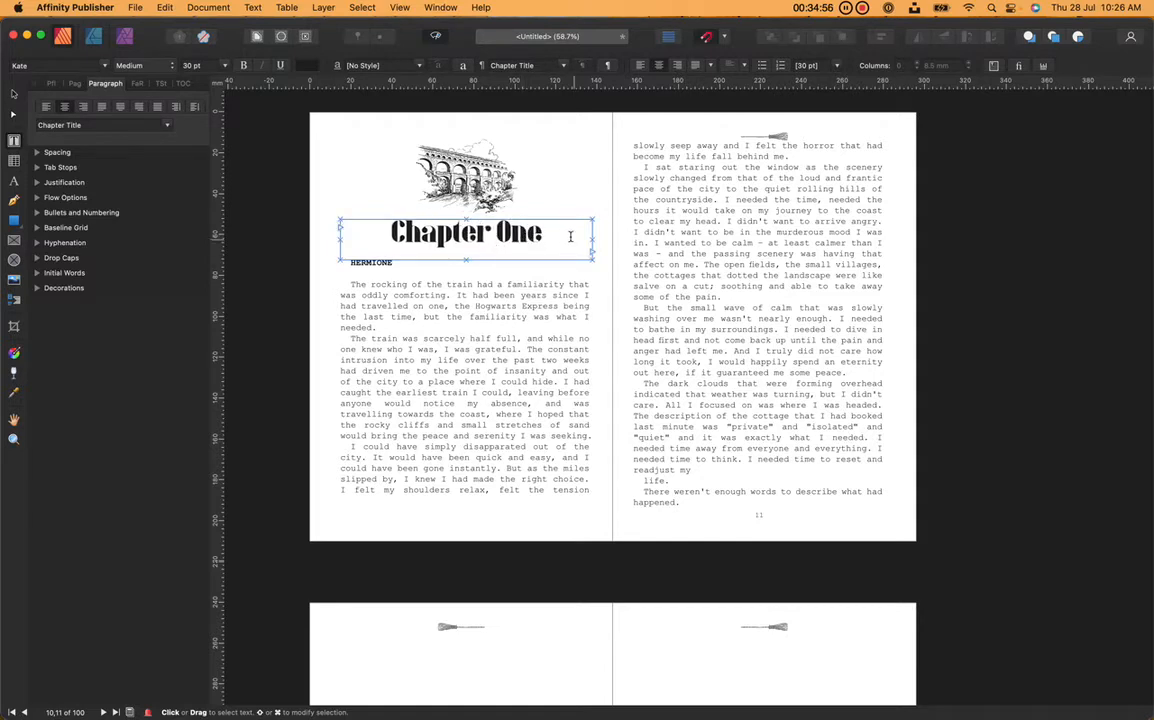
- Check the paragraph styles applied to the Chapter One title and to the story text below it
click(976, 381)
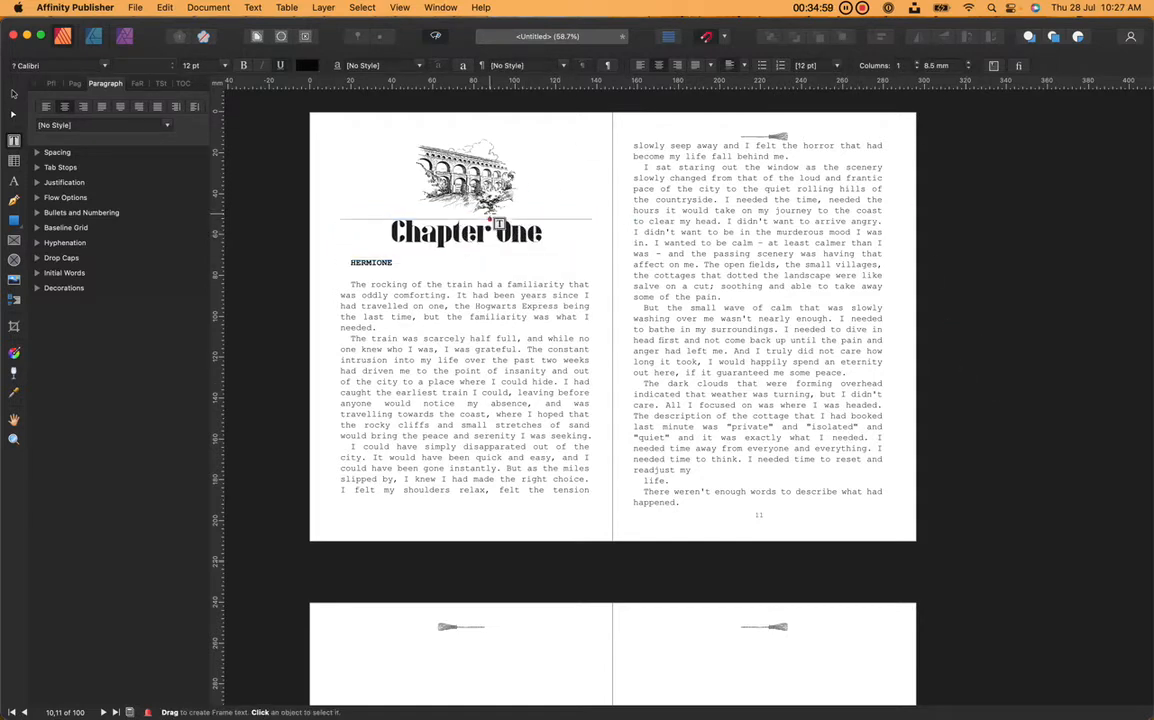
click(462, 226)
click(495, 232)
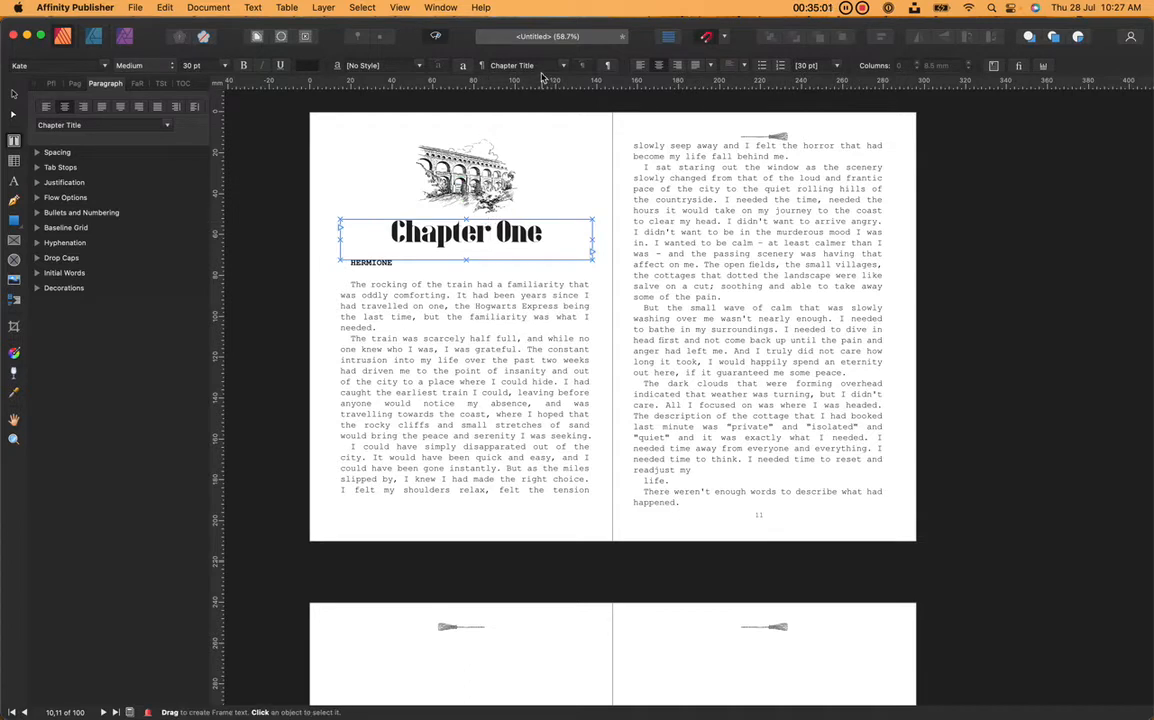
click(528, 347)
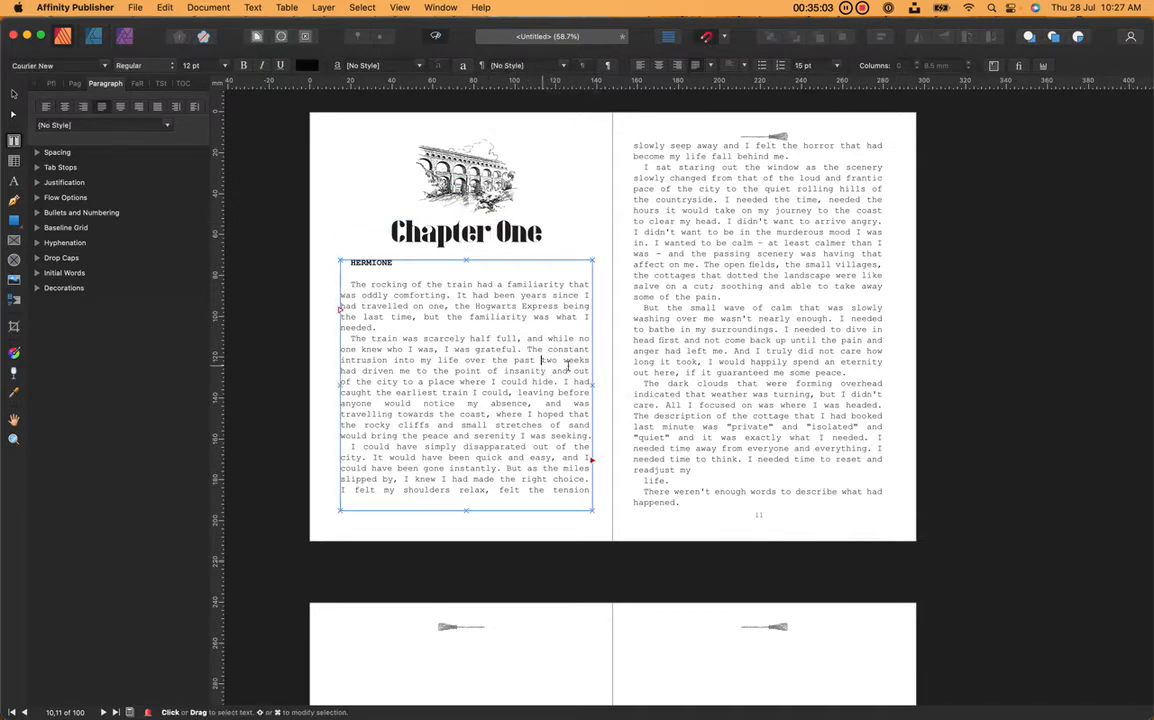
click(1011, 441)
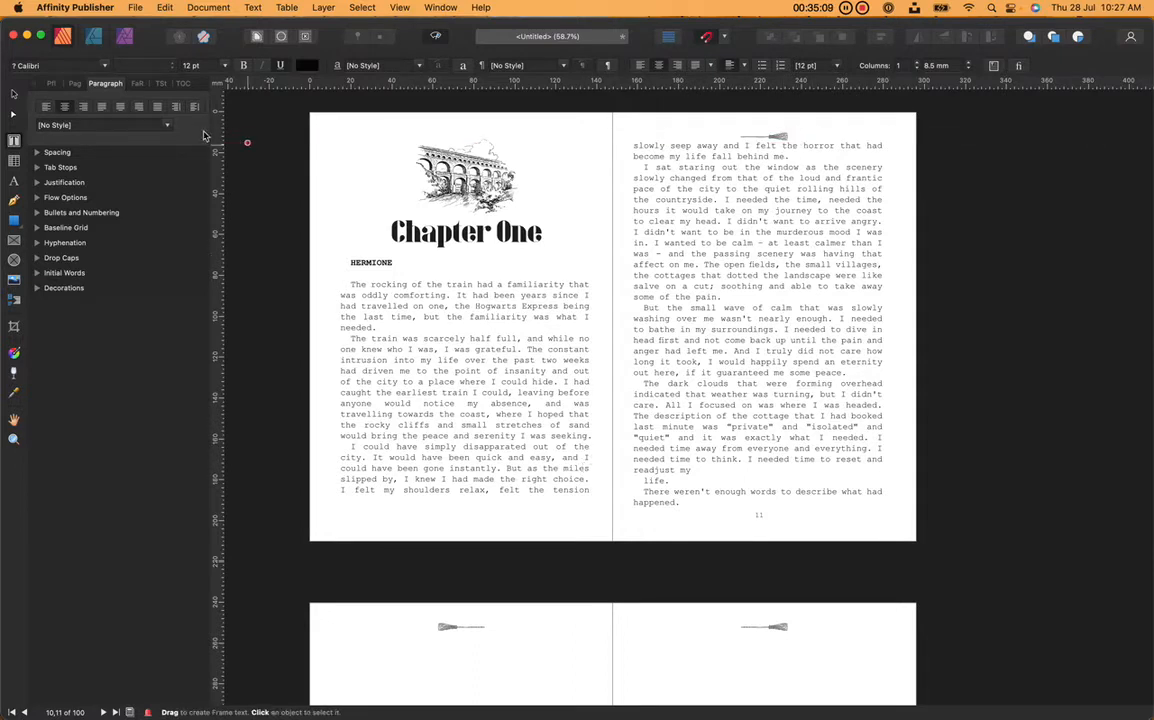
- Open the Main Body master page and nudge the right-hand page's broomstick image up about 2 mm
click(73, 85)
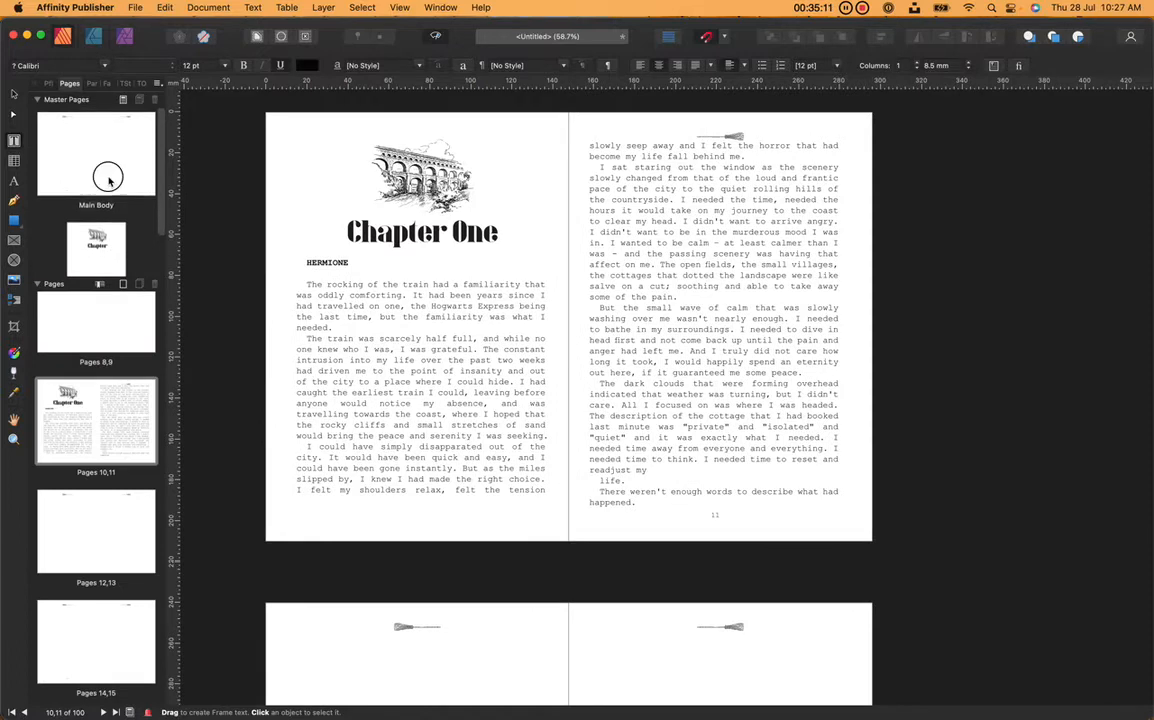
double_click(109, 181)
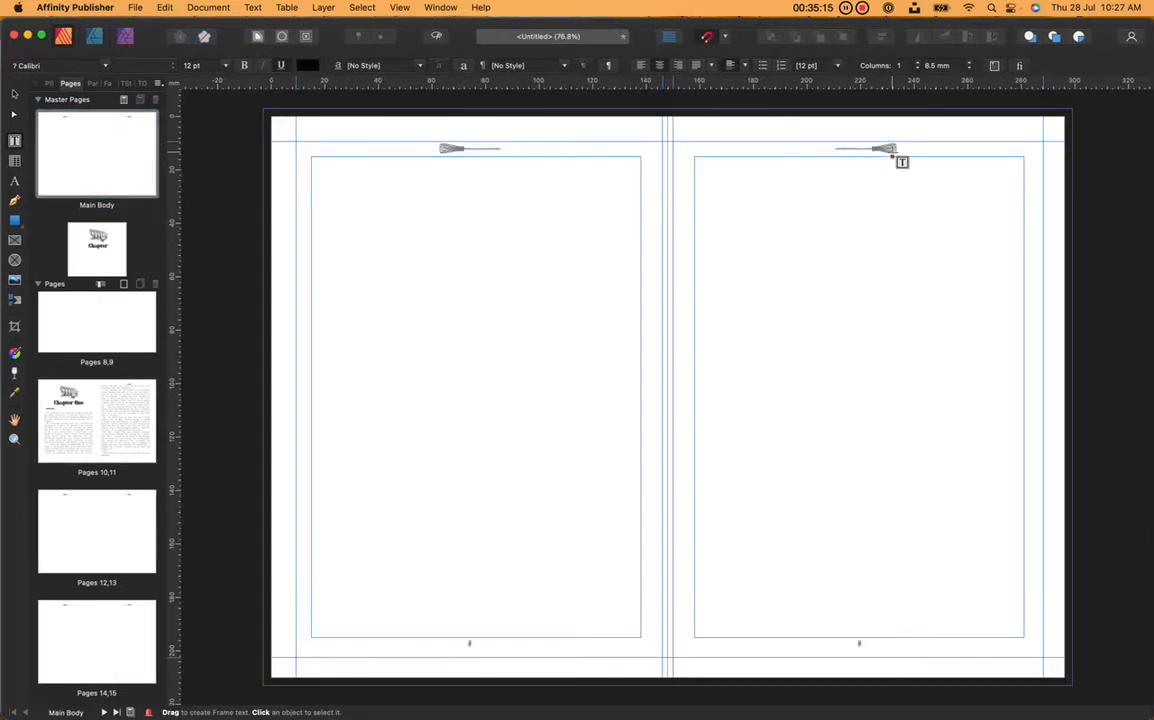
click(897, 157)
key(Up)
key(Up)
key(Up)
key(Up)
key(Up)
key(Up)
key(Up)
key(Up)
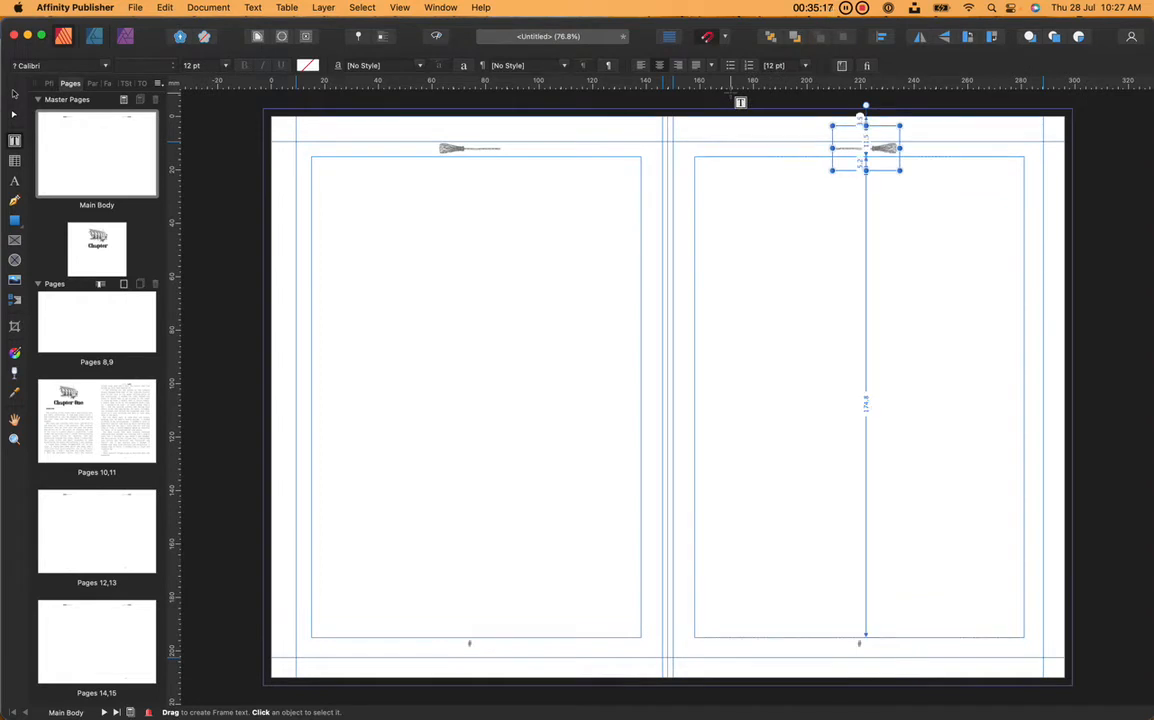
key(Up)
key(Up)
key(Up)
key(Up)
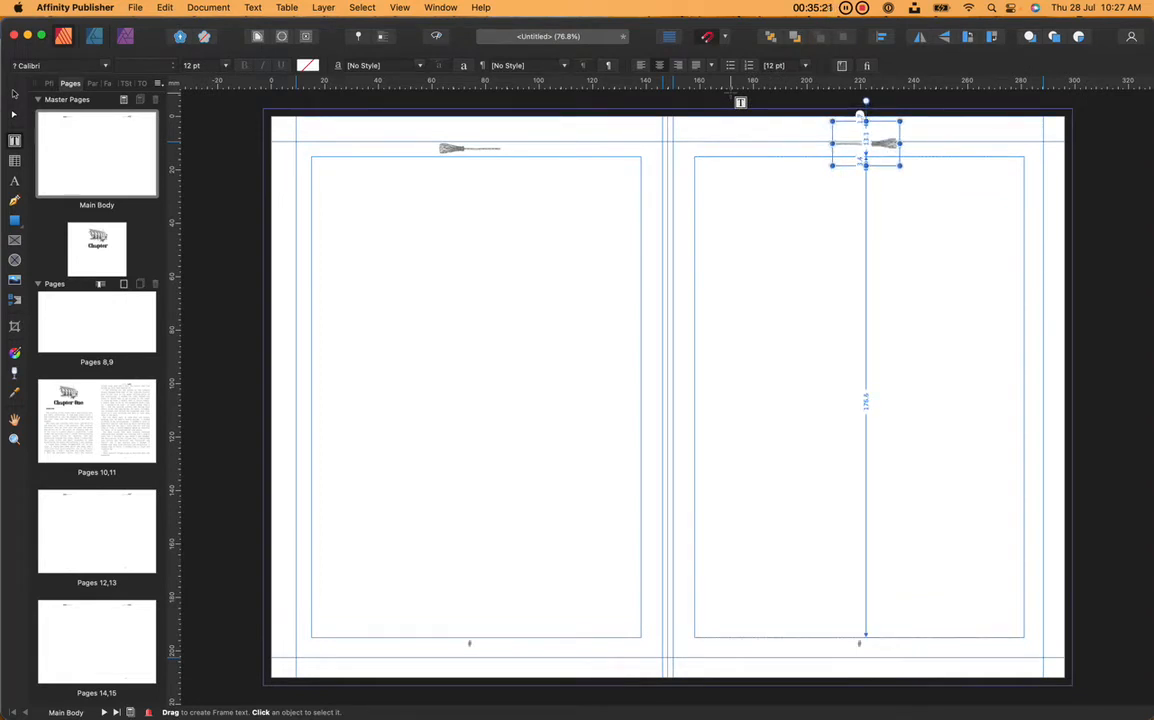
- Raise the left-hand broomstick image level with the right-hand one and move the upper horizontal guide up slightly
click(455, 148)
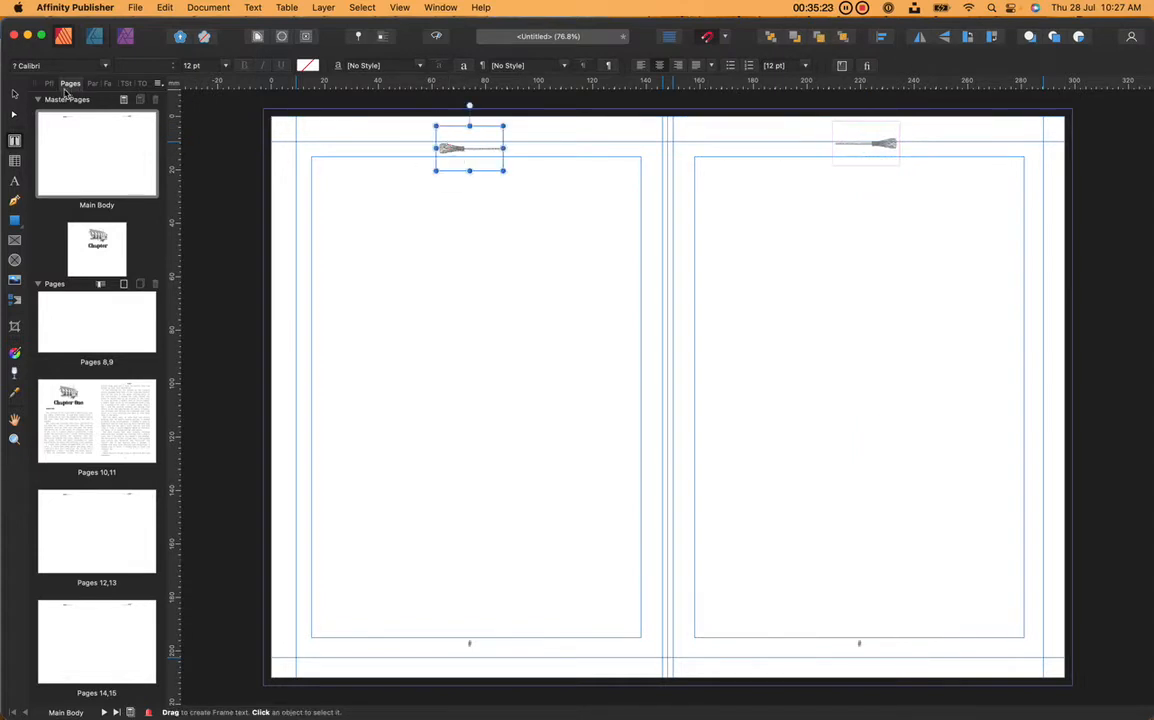
click(14, 93)
drag(450, 142, 452, 142)
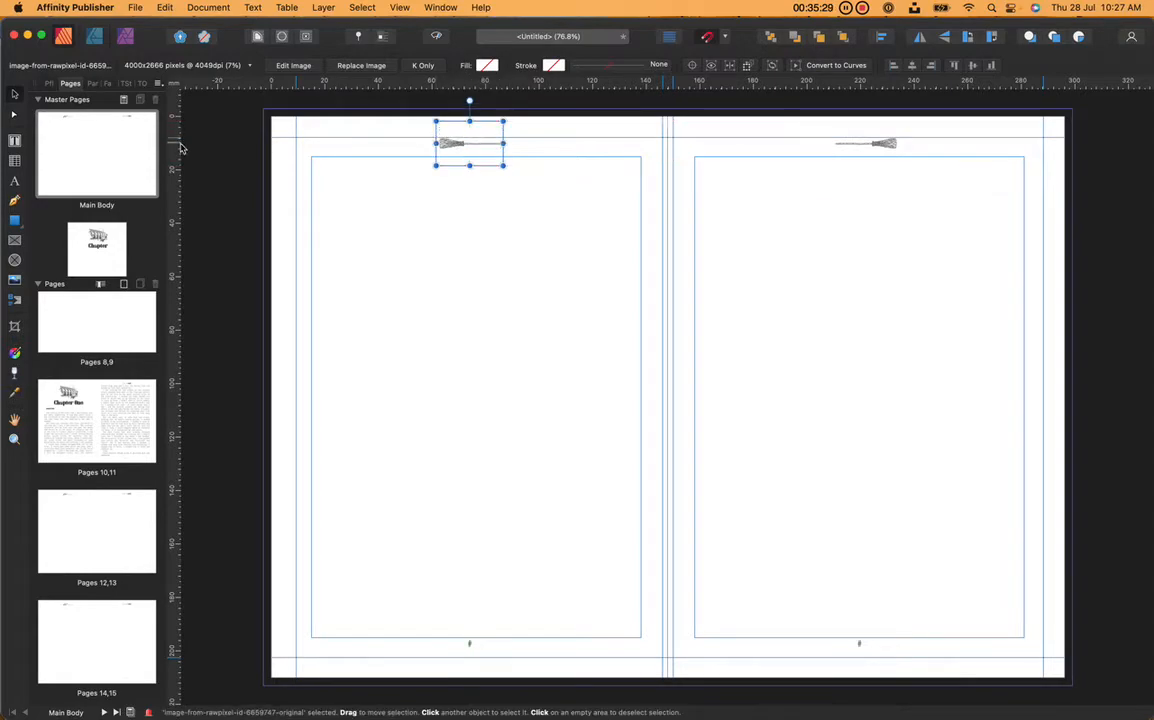
click(203, 139)
- Return to pages 10,11 and examine the spread in preview mode, then restore the normal view
double_click(133, 433)
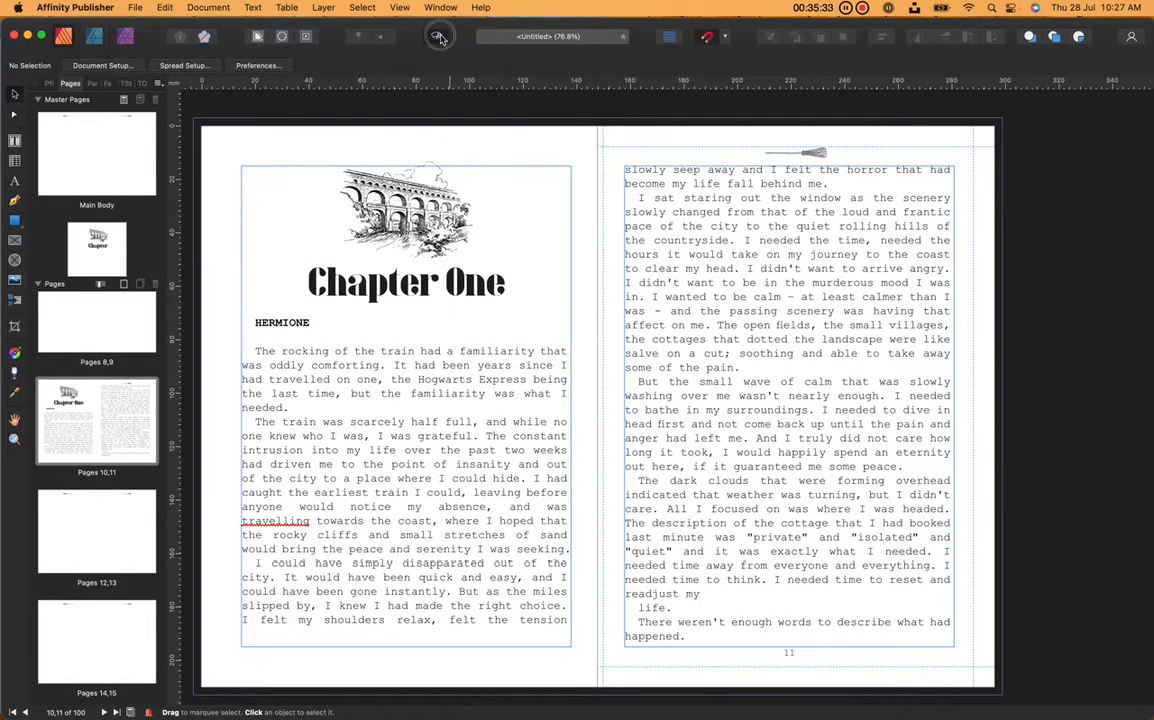
click(439, 37)
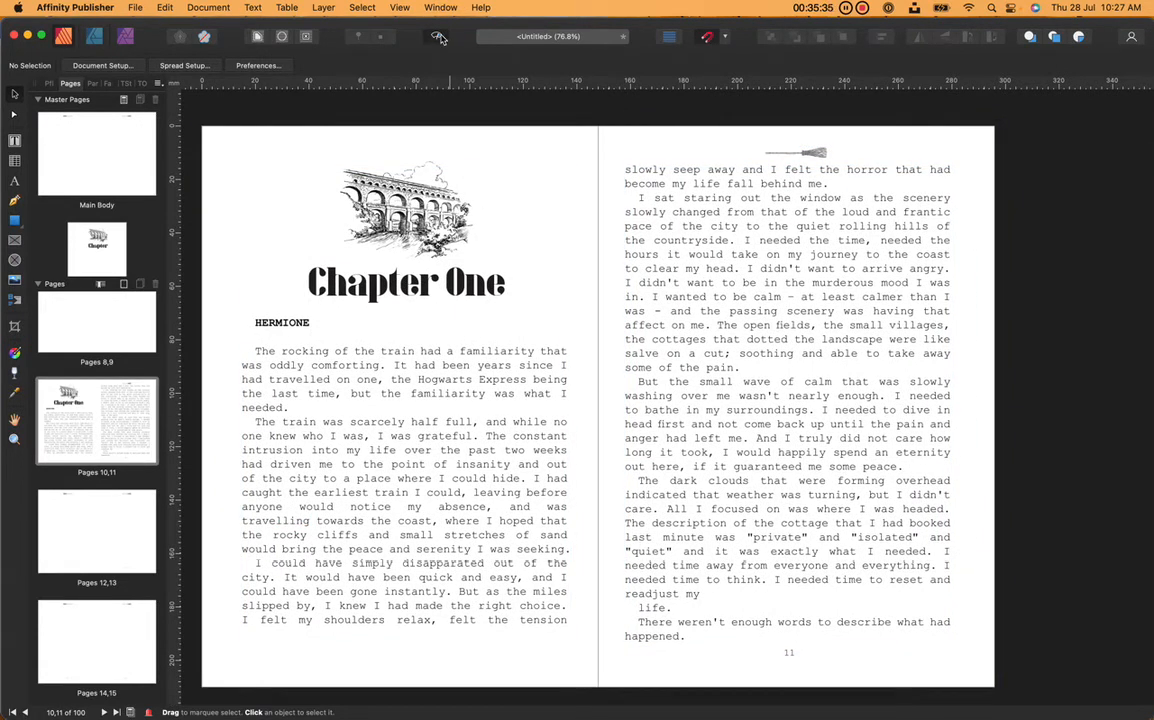
click(441, 38)
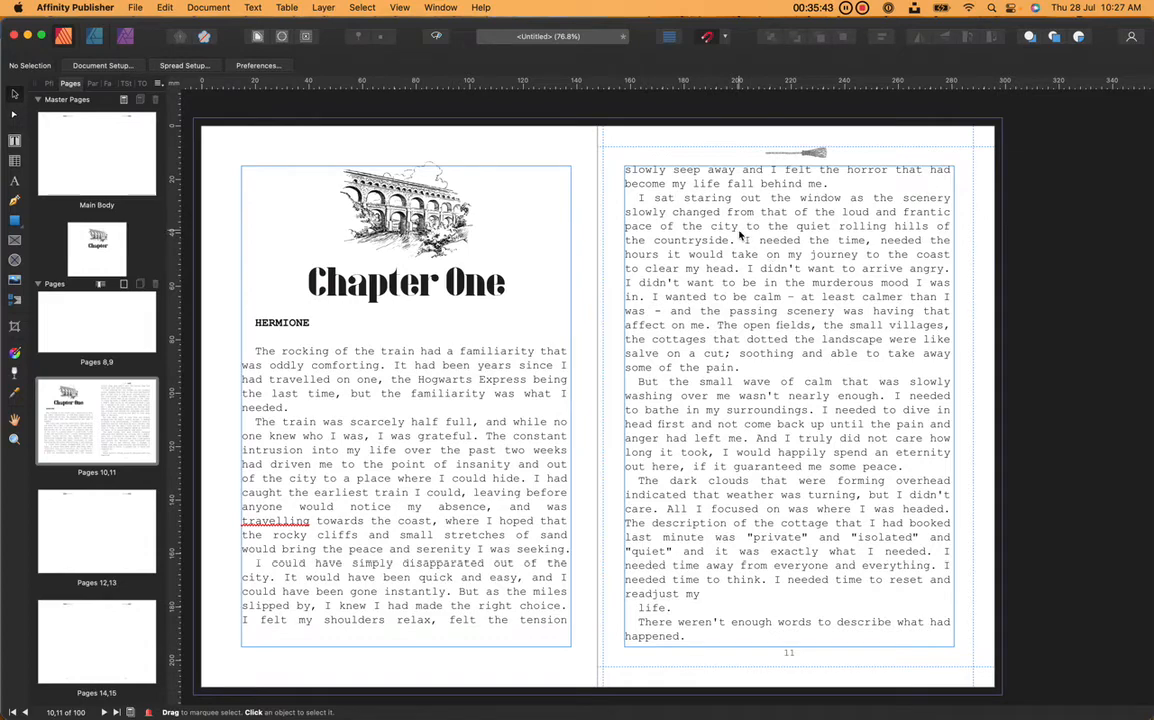
- Try to autoflow the overflowing story text from the page 11 text frame onto the following pages
scroll(713, 476, down, 3)
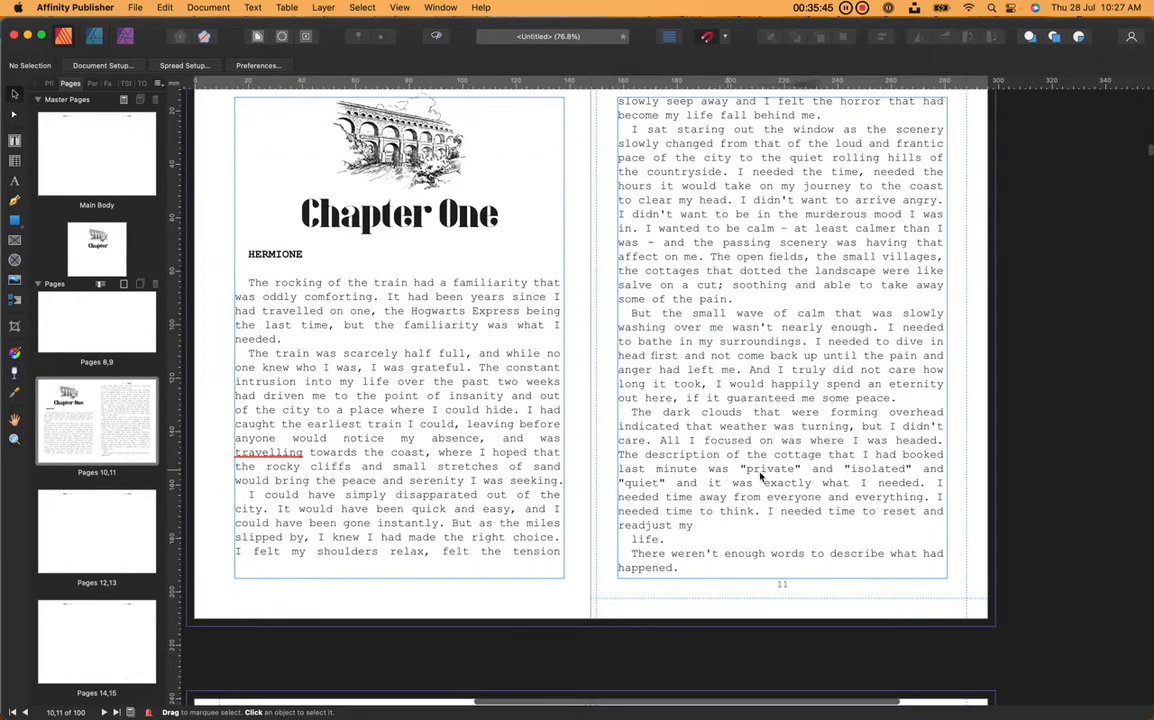
click(948, 537)
scroll(948, 515, down, 5)
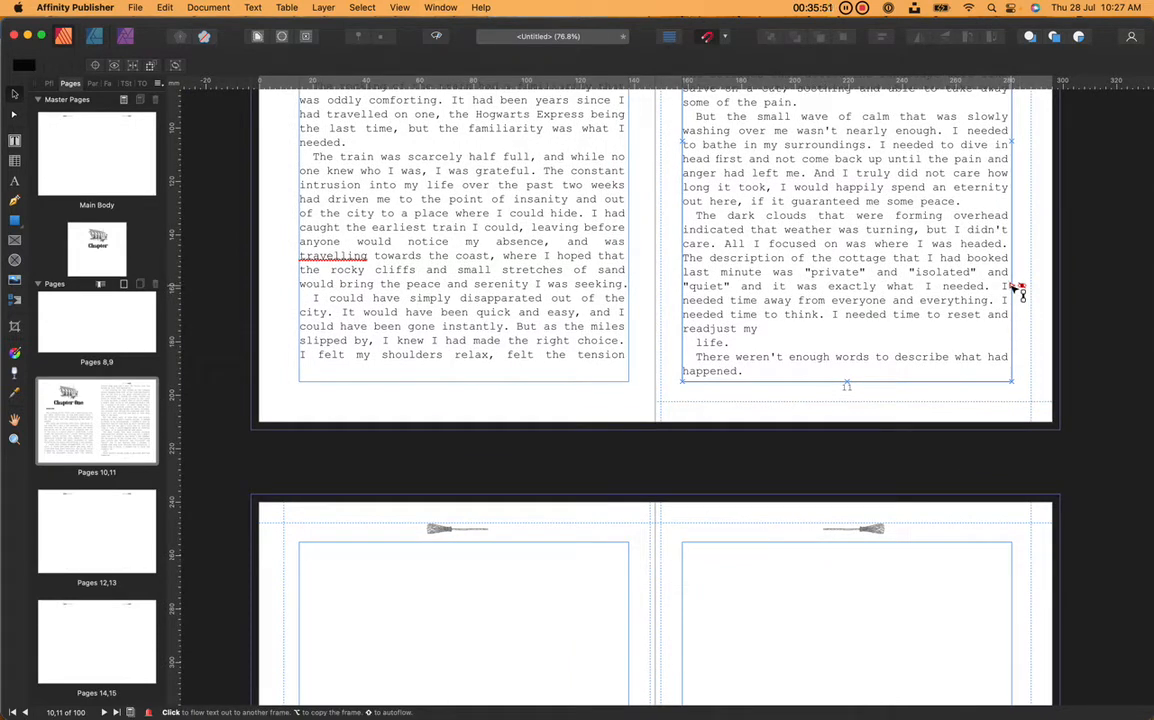
shift+click(1017, 289)
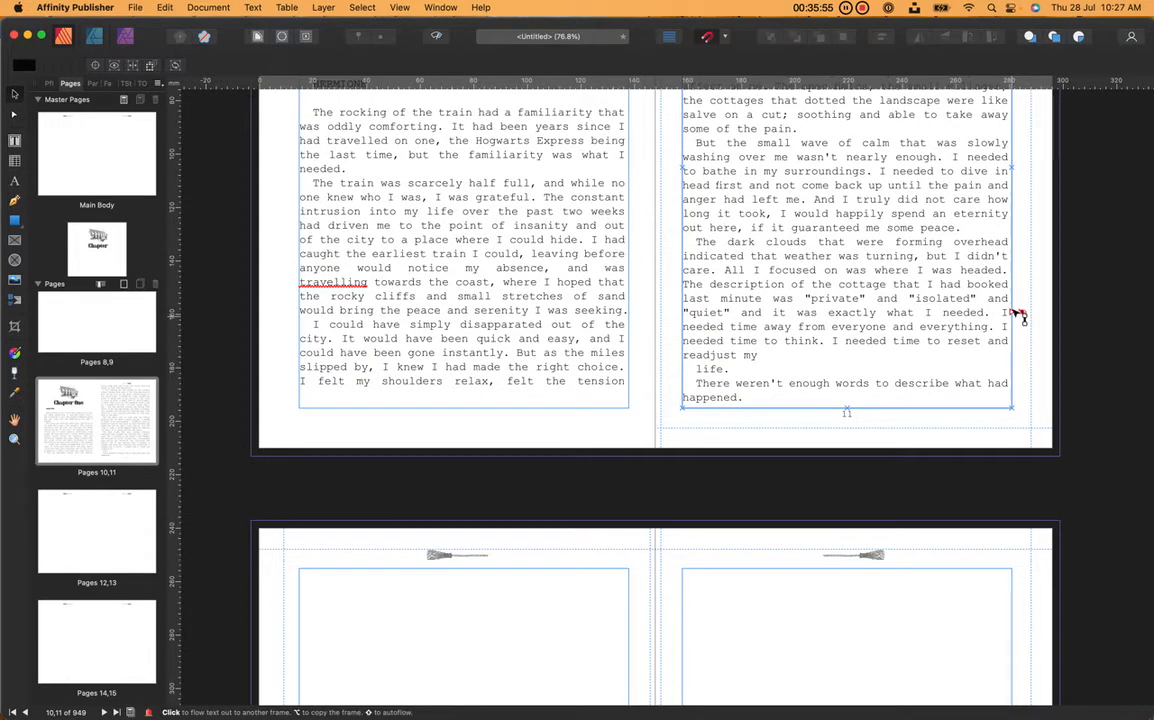
shift+click(1015, 313)
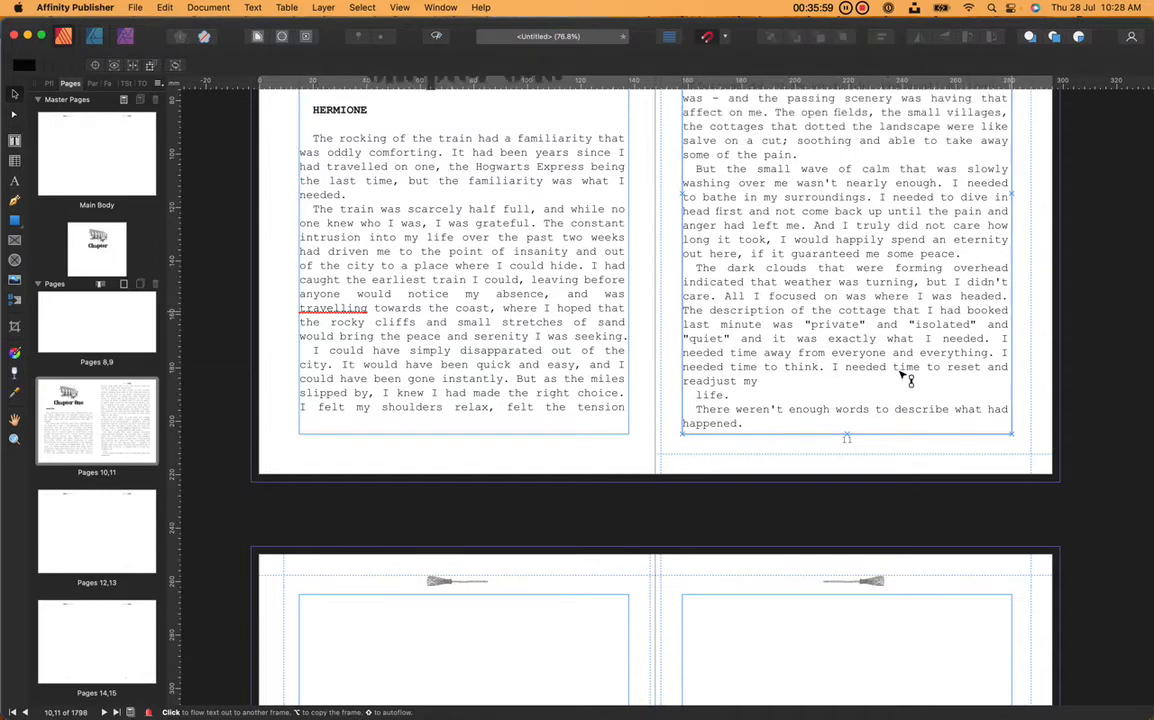
- Link the page 11 text frame to the page 12 text frame so that the overflowing story text continues there
scroll(902, 377, down, 5)
scroll(901, 376, down, 5)
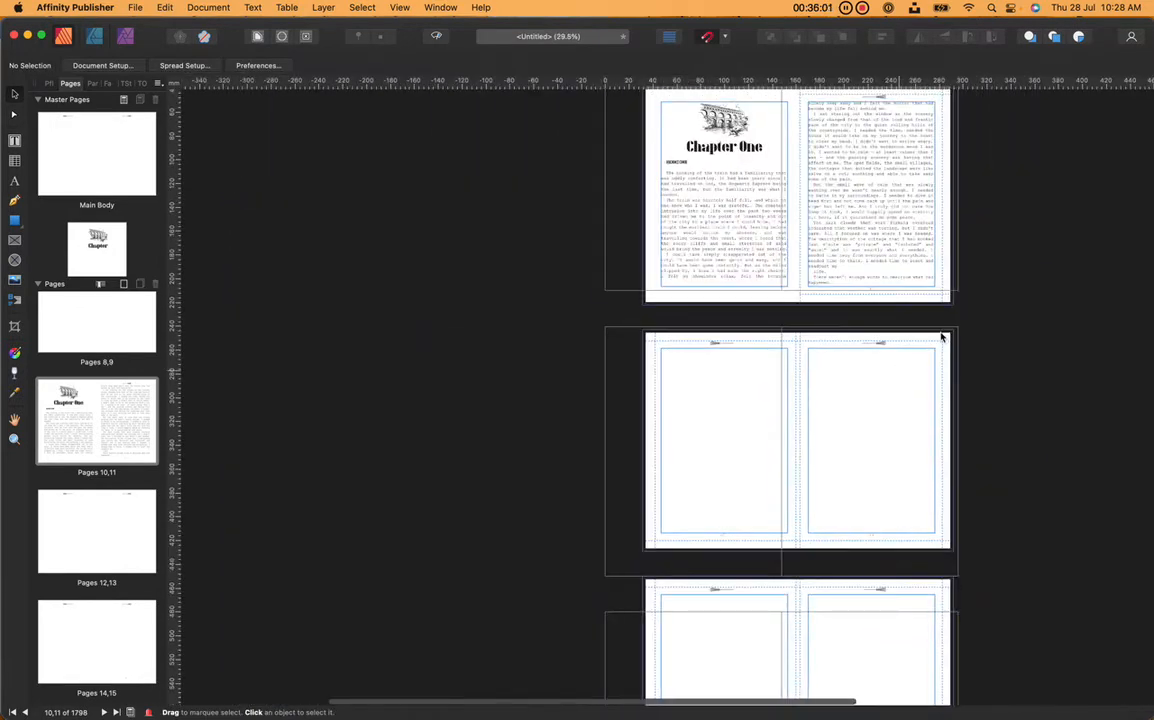
scroll(940, 335, up, 4)
click(932, 218)
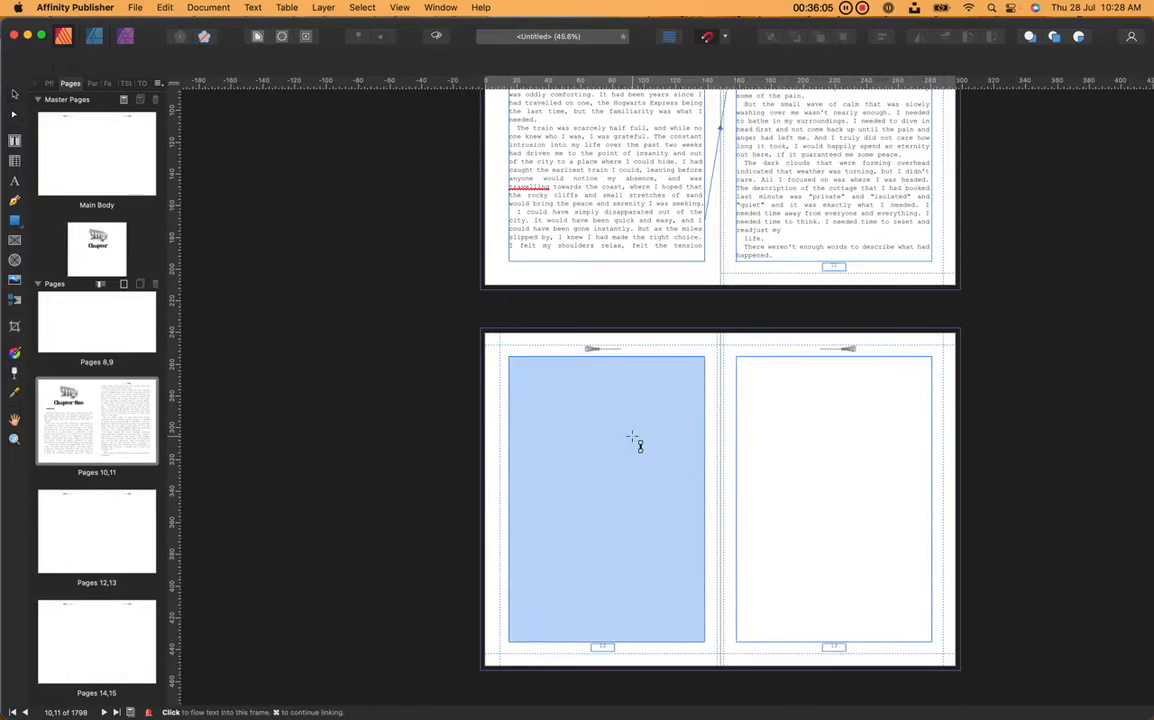
click(575, 398)
scroll(647, 562, down, 1)
scroll(647, 562, right, 2)
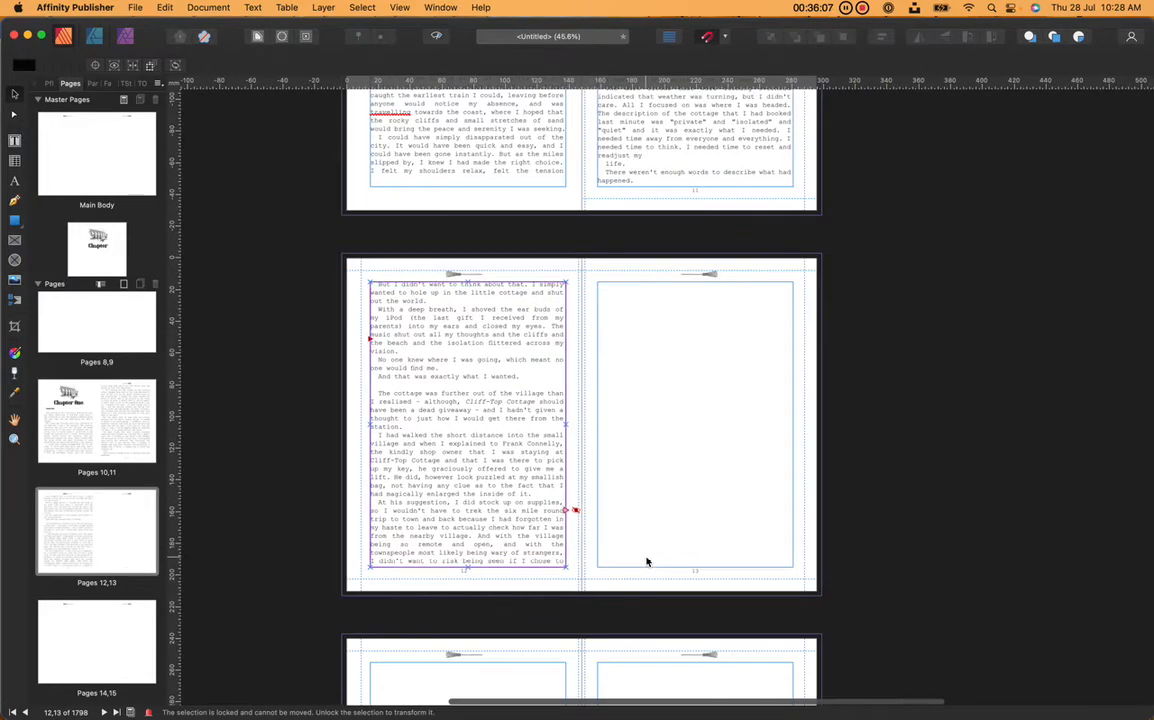
scroll(647, 562, up, 3)
scroll(646, 560, down, 3)
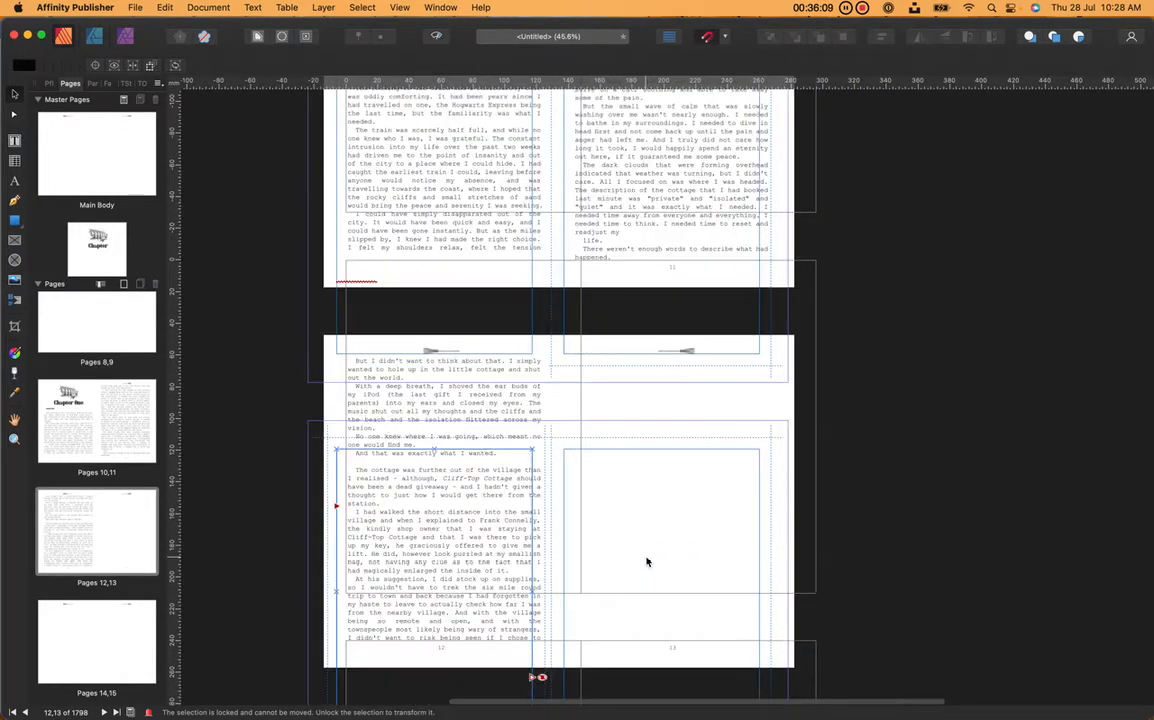
- Link the page 12 text frame to the page 13 text frame so that the overflowing story text continues there
click(549, 557)
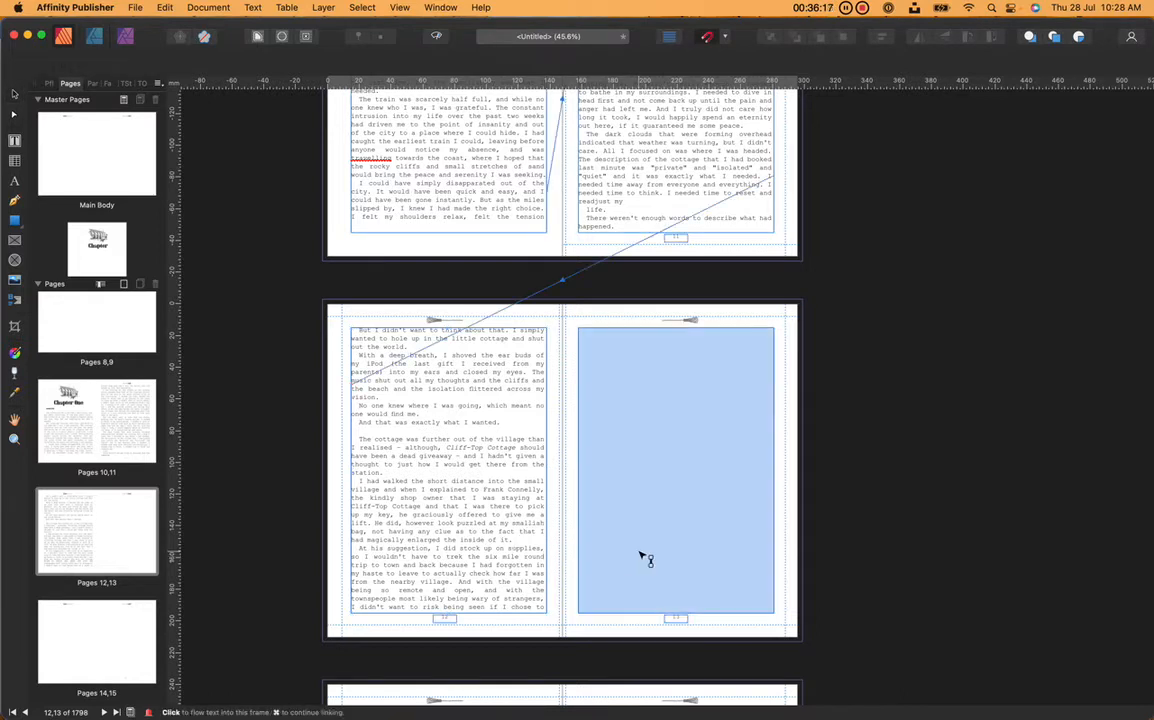
key(Escape)
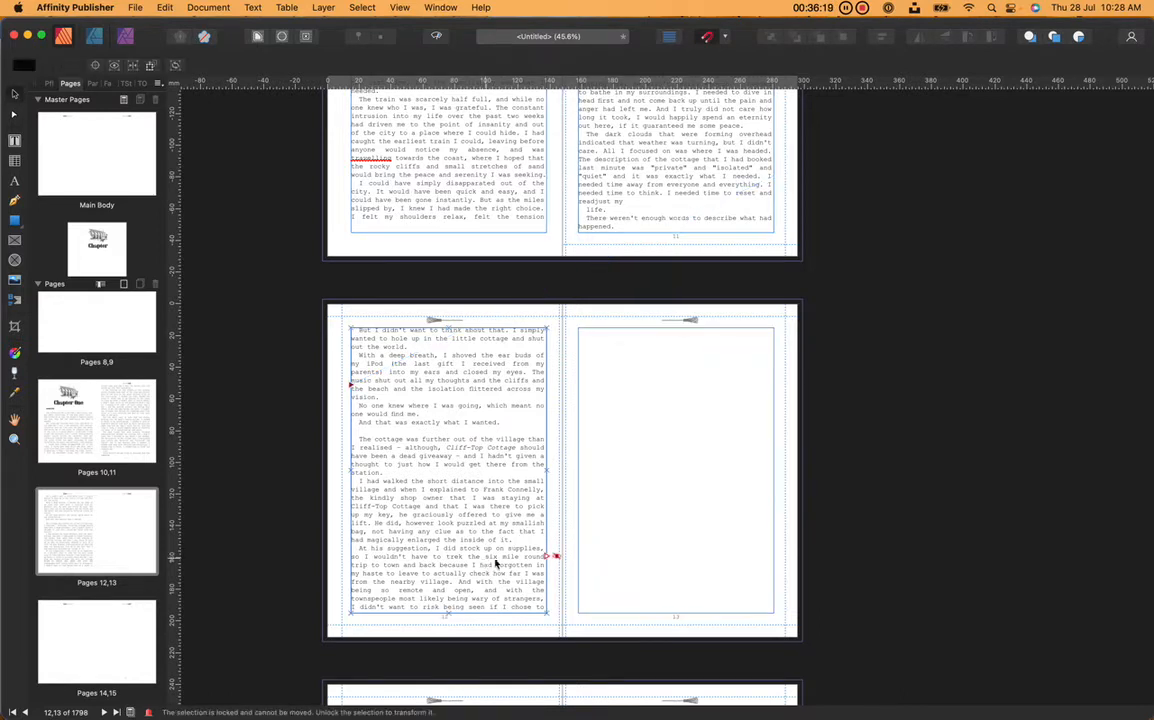
click(552, 557)
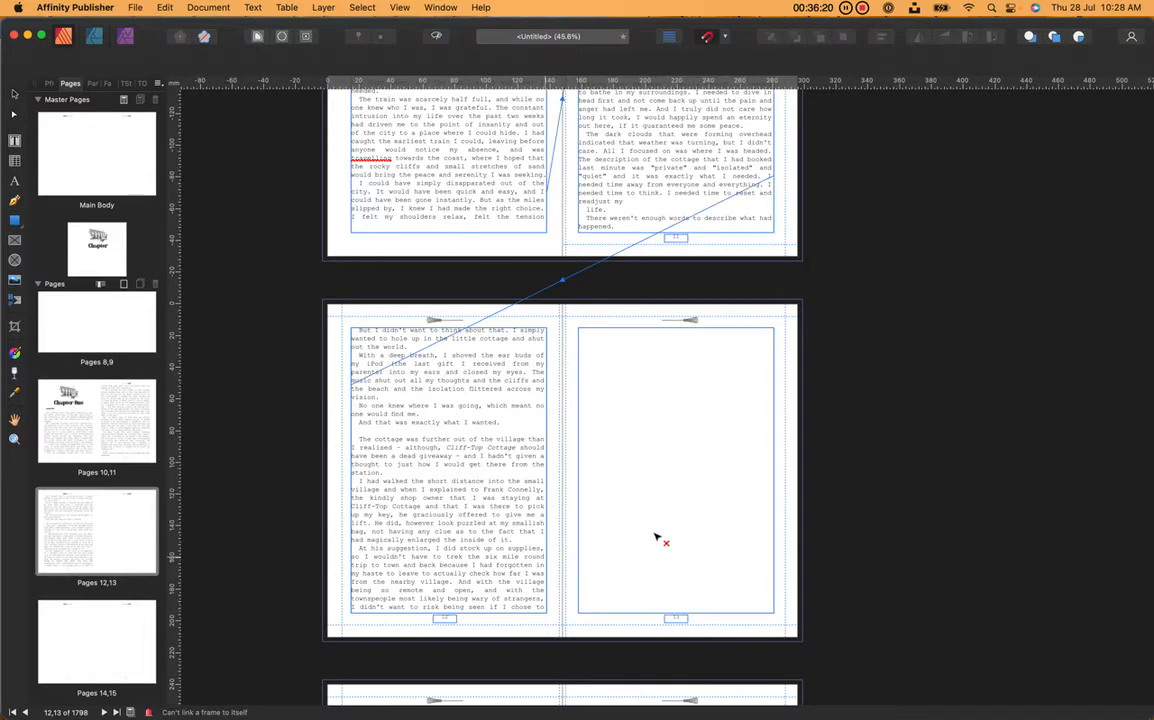
click(753, 562)
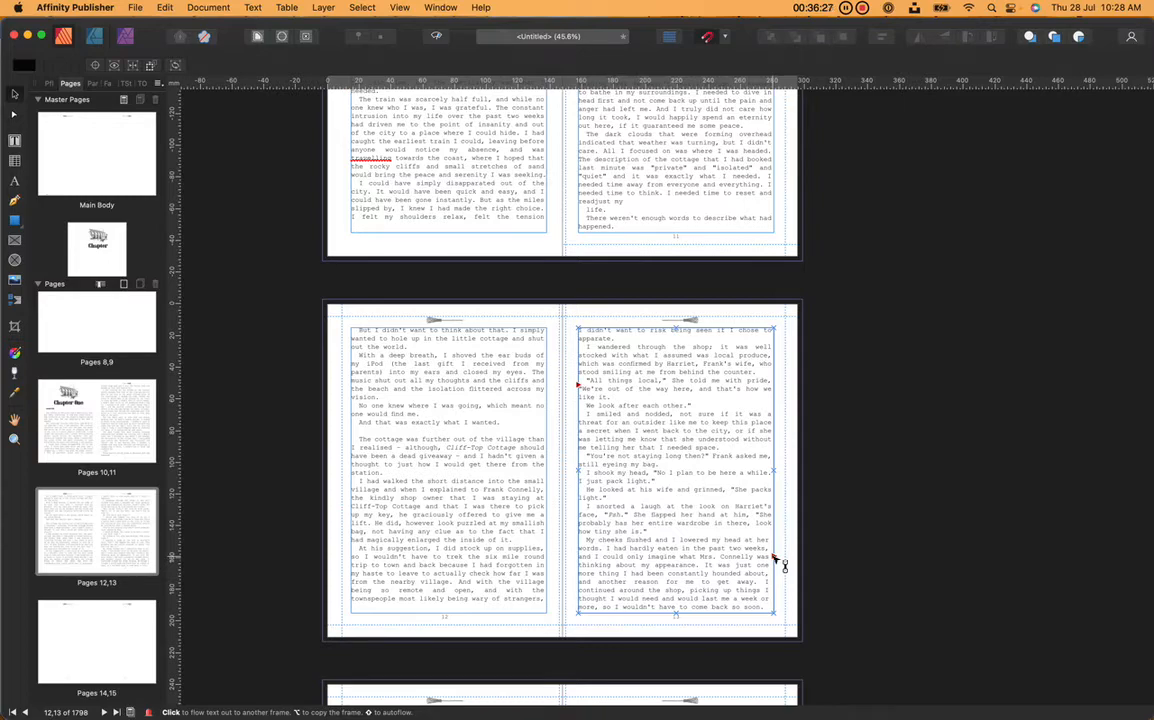
- Autoflow the overflowing story text from the page 13 text frame and examine the spreads that follow
scroll(785, 566, down, 10)
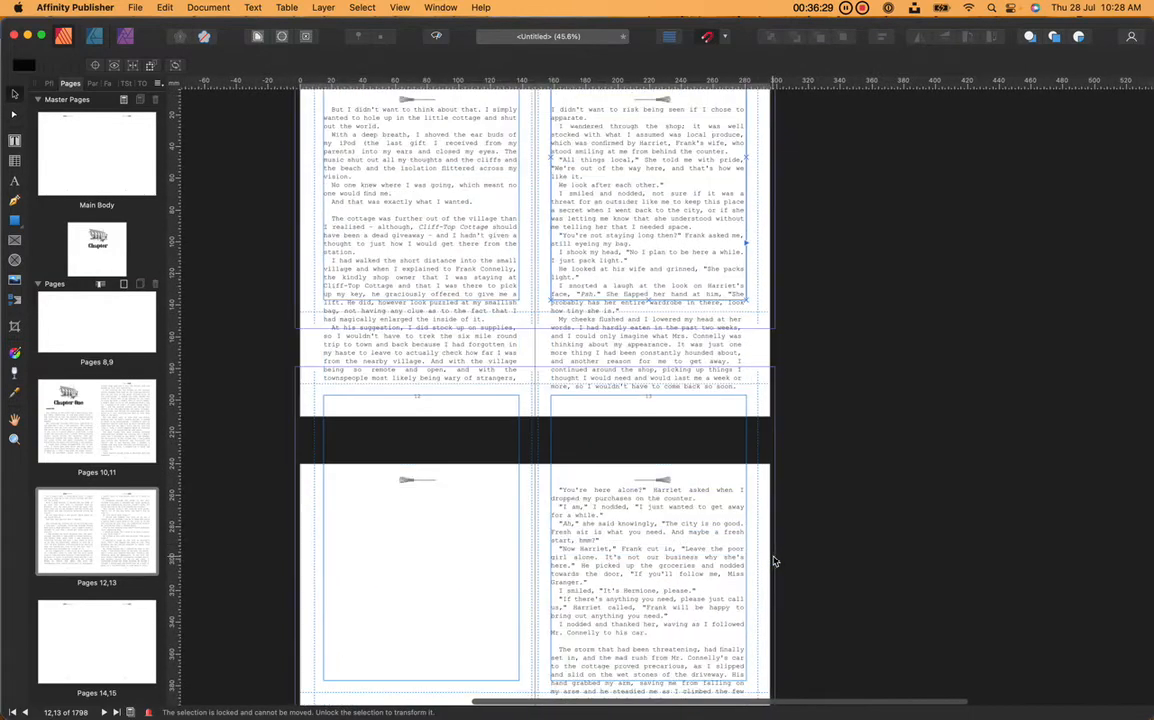
scroll(773, 561, down, 1)
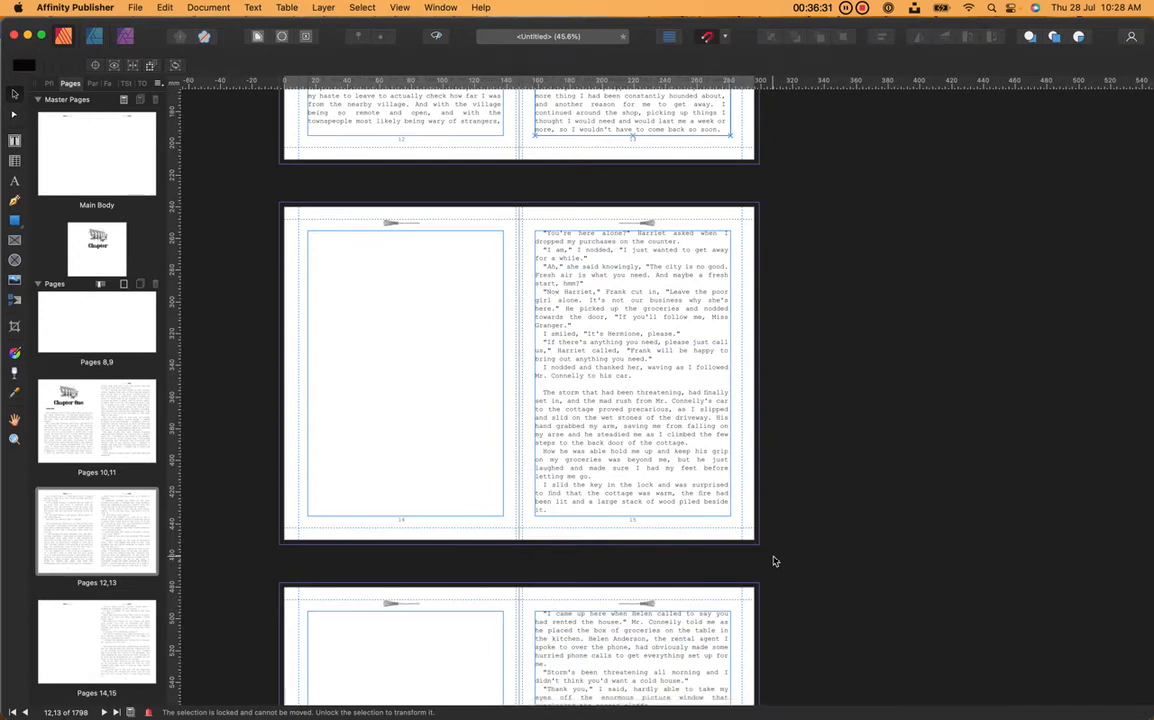
scroll(773, 561, down, 4)
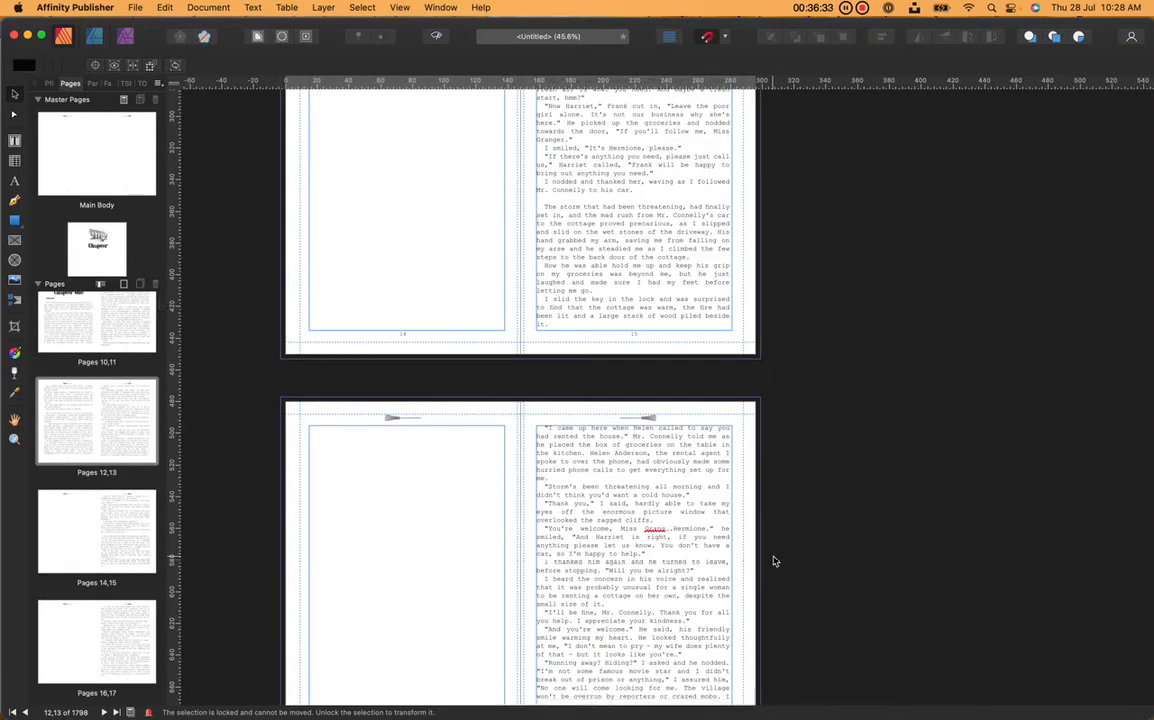
scroll(773, 561, up, 6)
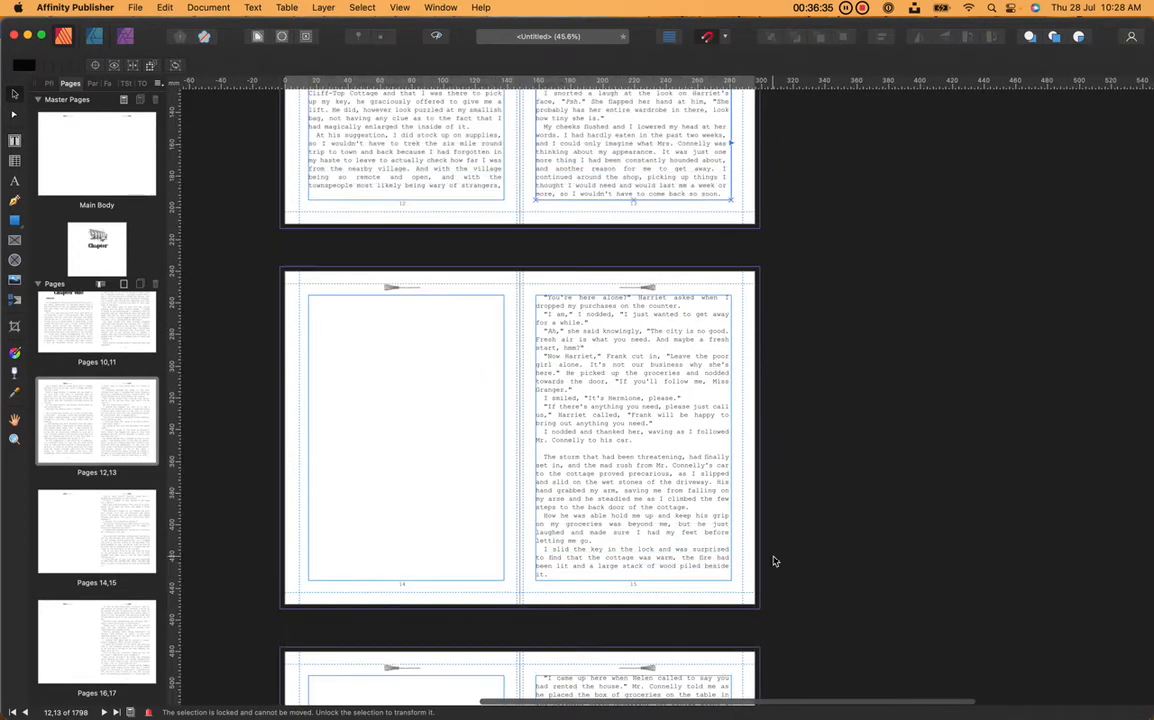
- Try to link the page 13 text frame to the empty page 14 frame, and undo the autoflow from page 13
click(732, 143)
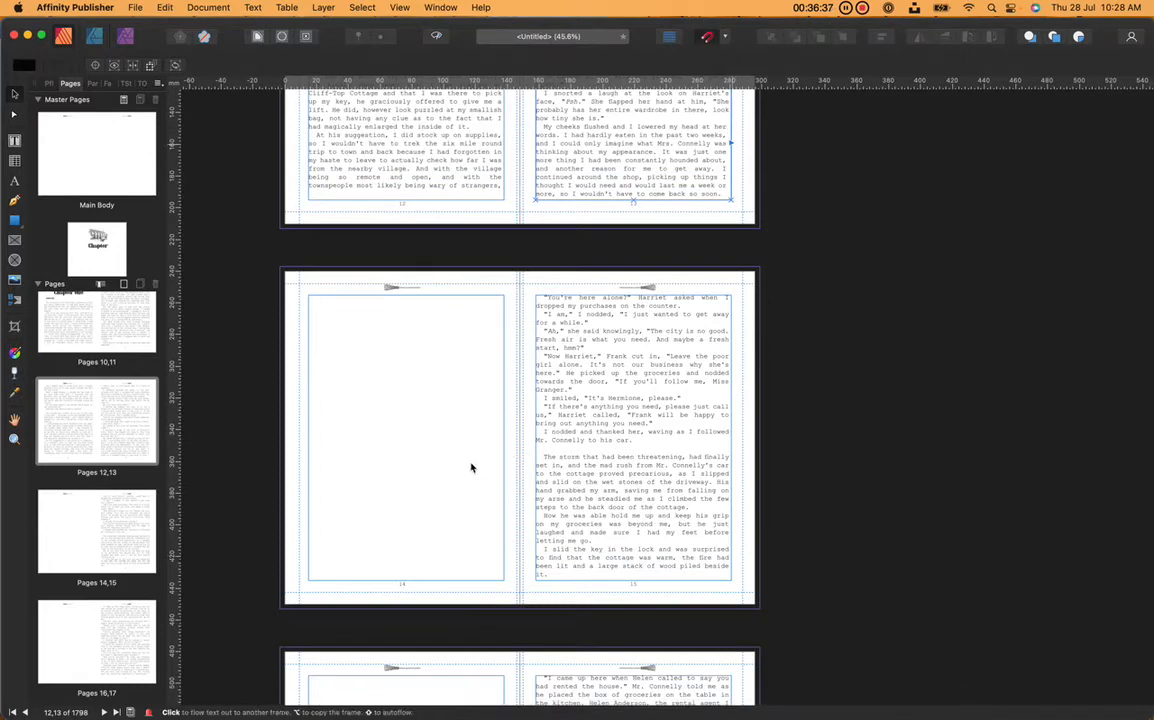
click(470, 465)
click(470, 468)
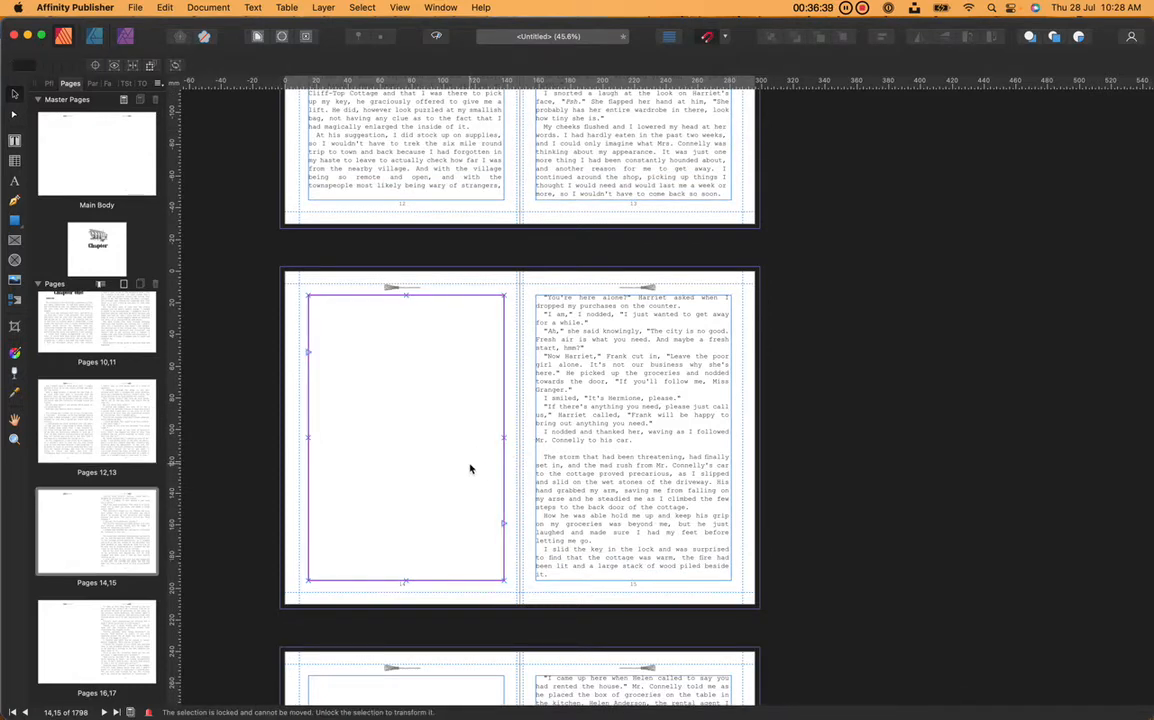
click(726, 162)
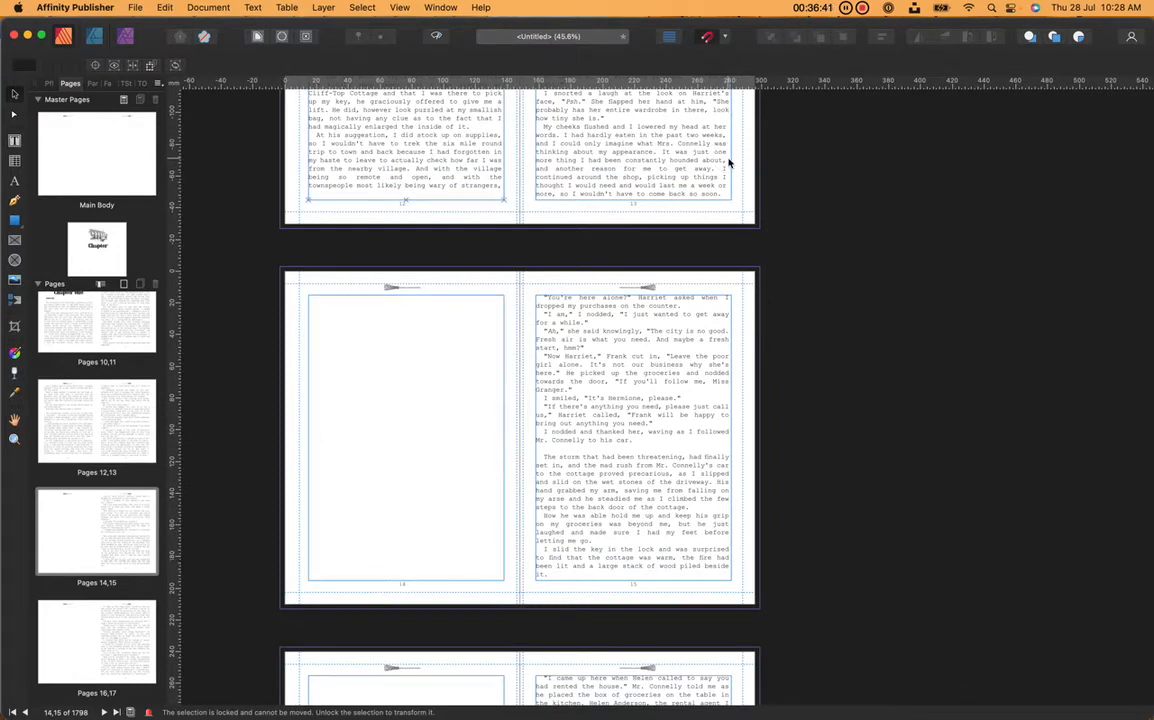
click(733, 146)
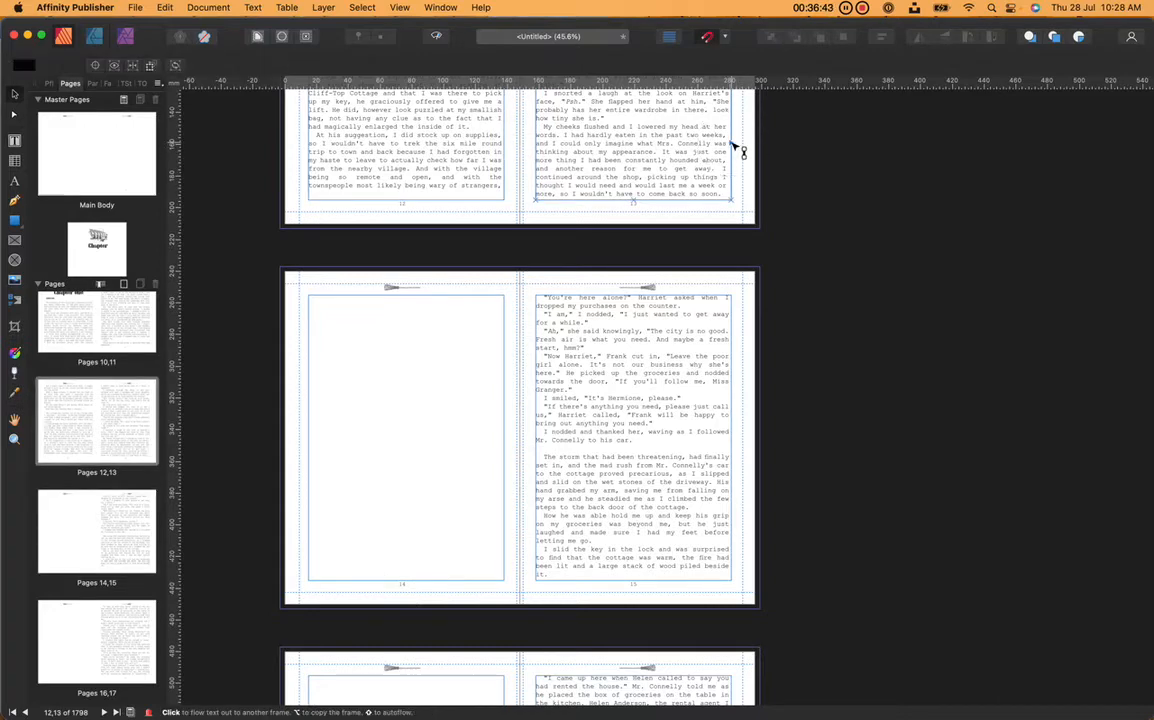
key(super+z)
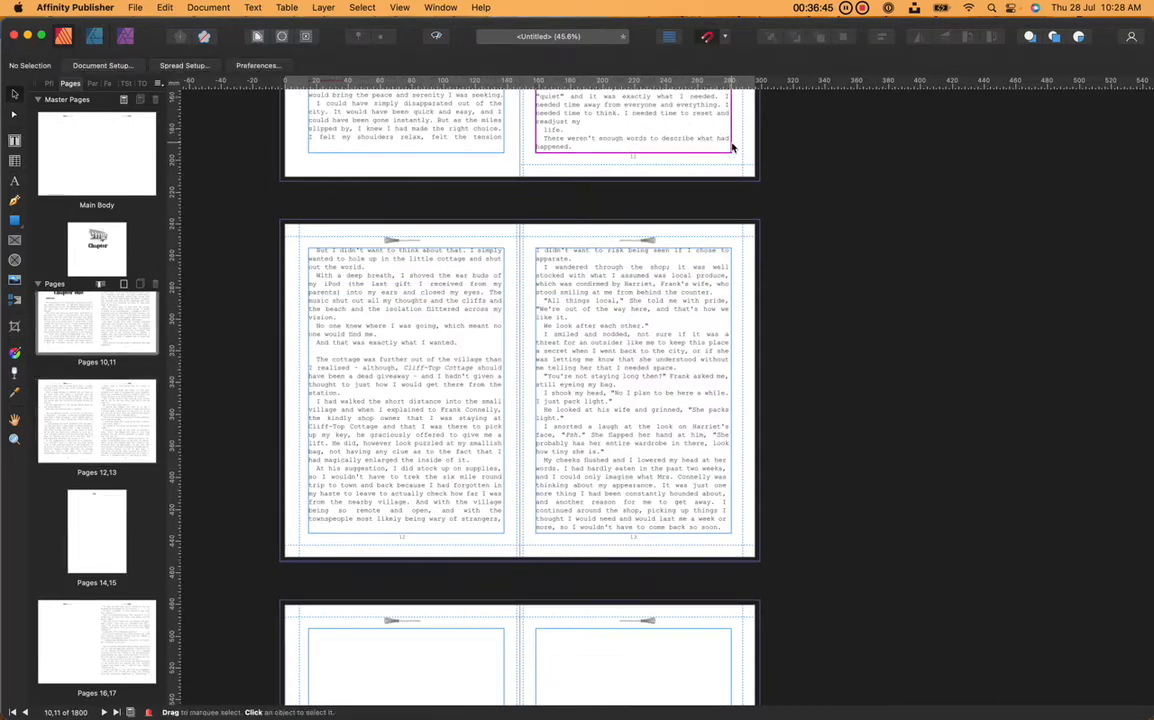
- Check the empty spread 14,15, repeat the autoflow from the page 13 text frame, and inspect the following pages
scroll(640, 296, down, 4)
scroll(640, 296, down, 2)
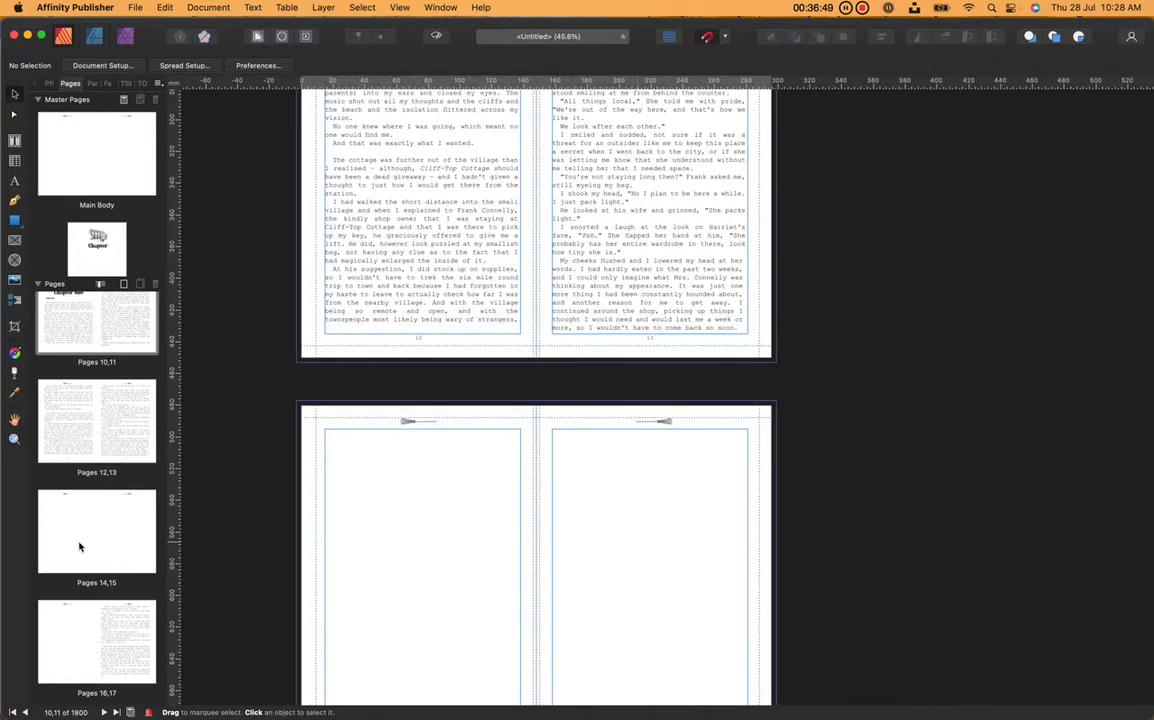
scroll(80, 546, up, 2)
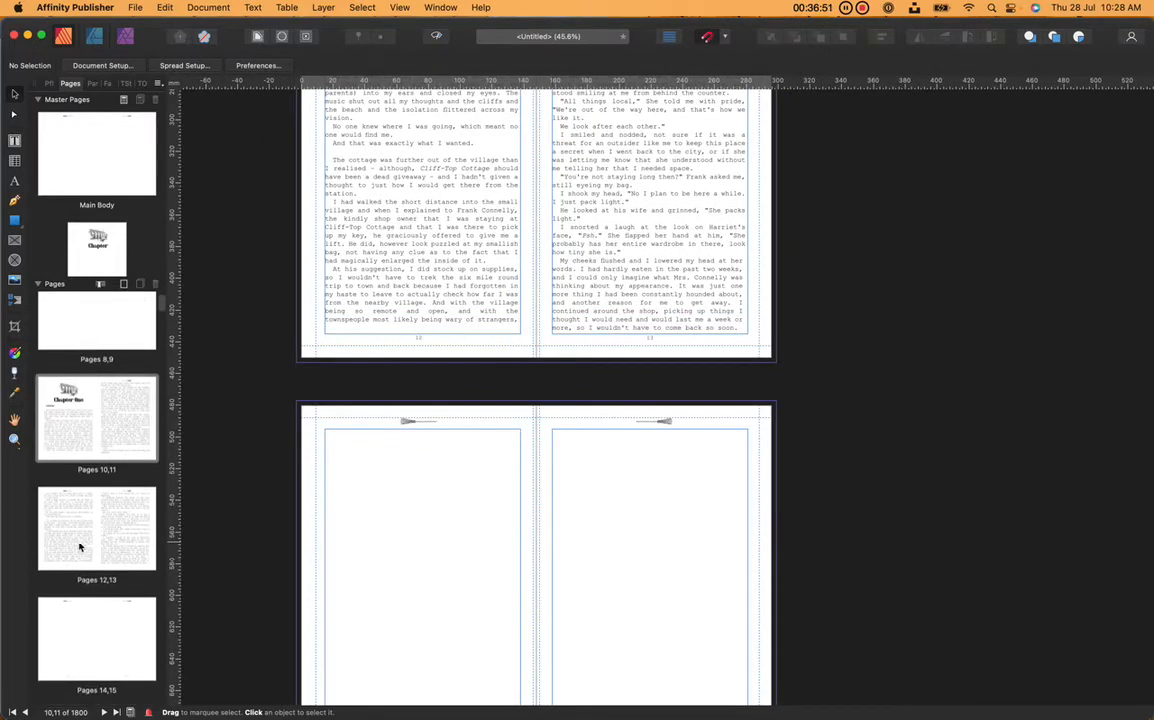
scroll(80, 546, down, 1)
scroll(521, 408, down, 4)
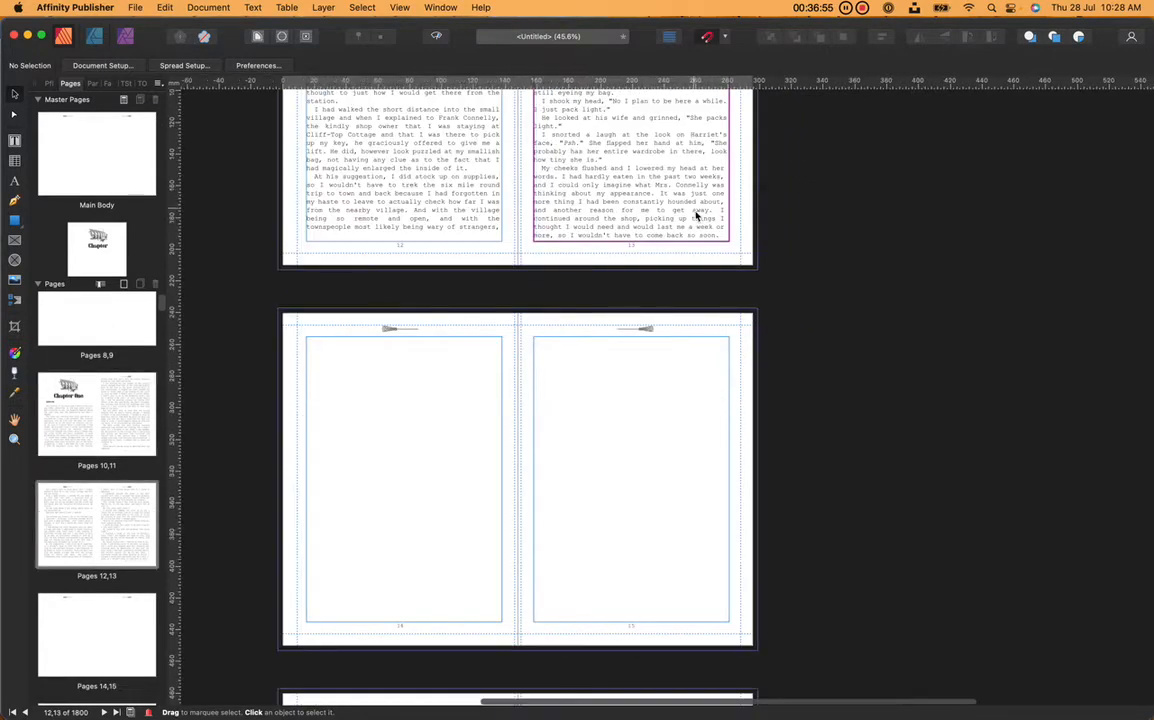
click(697, 218)
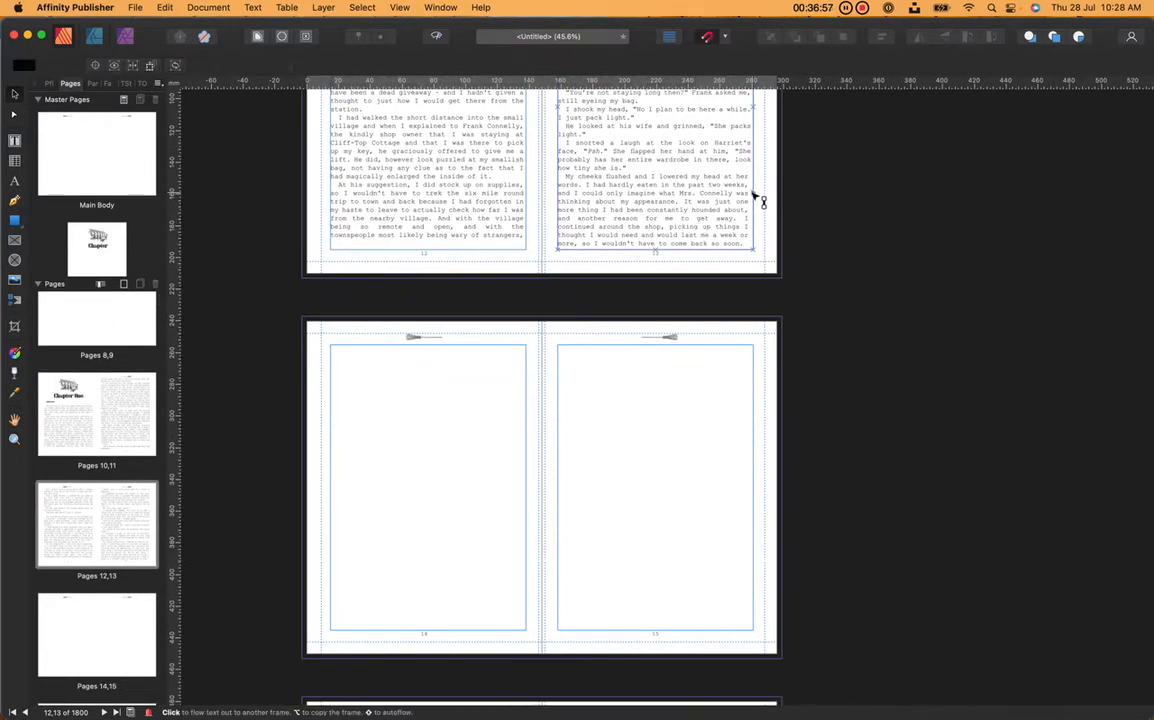
click(761, 202)
click(763, 202)
key(super+z)
scroll(761, 199, up, 3)
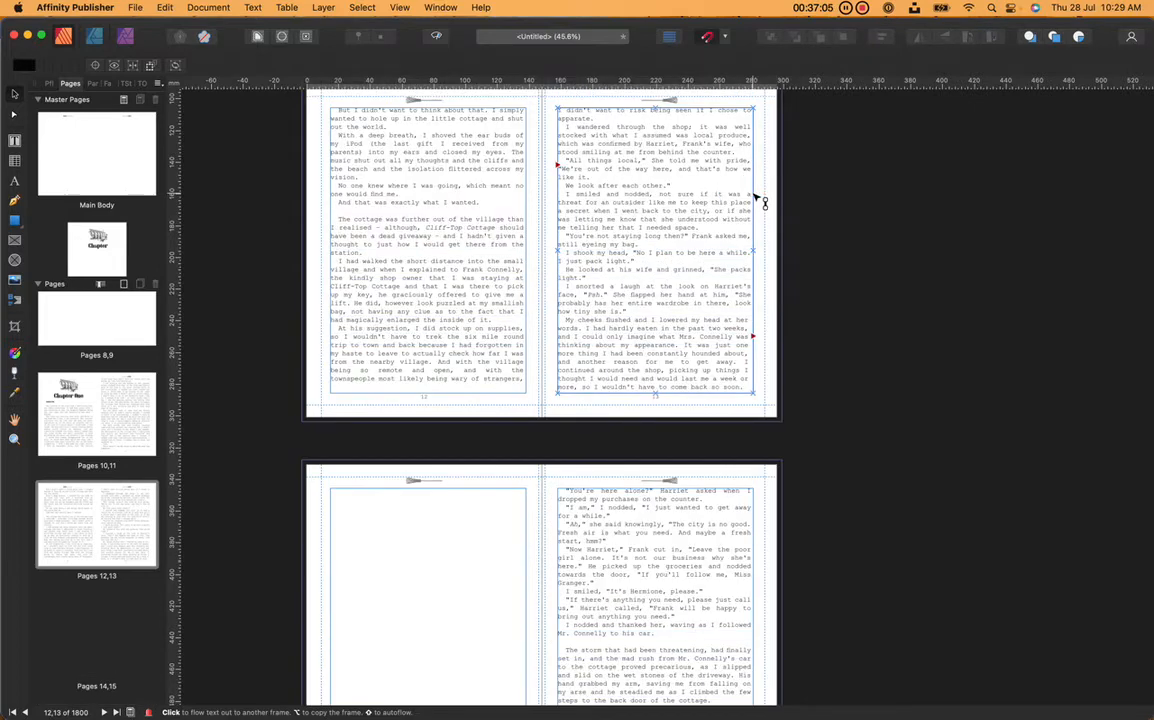
key(Escape)
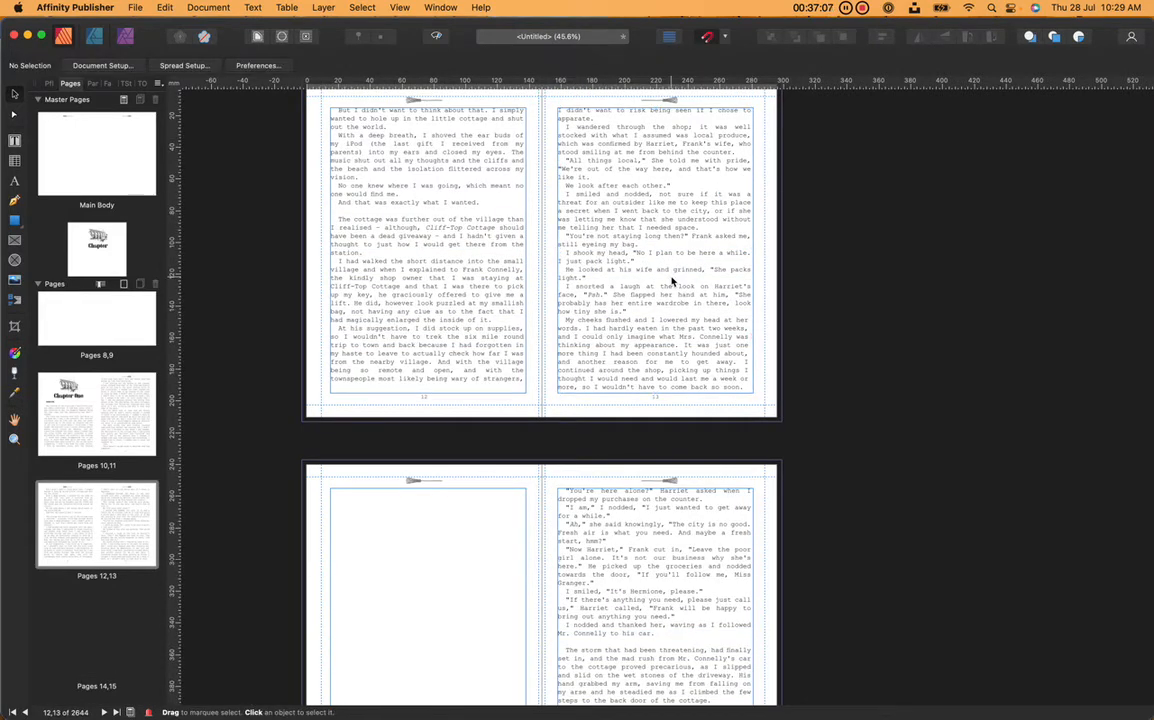
scroll(100, 560, down, 4)
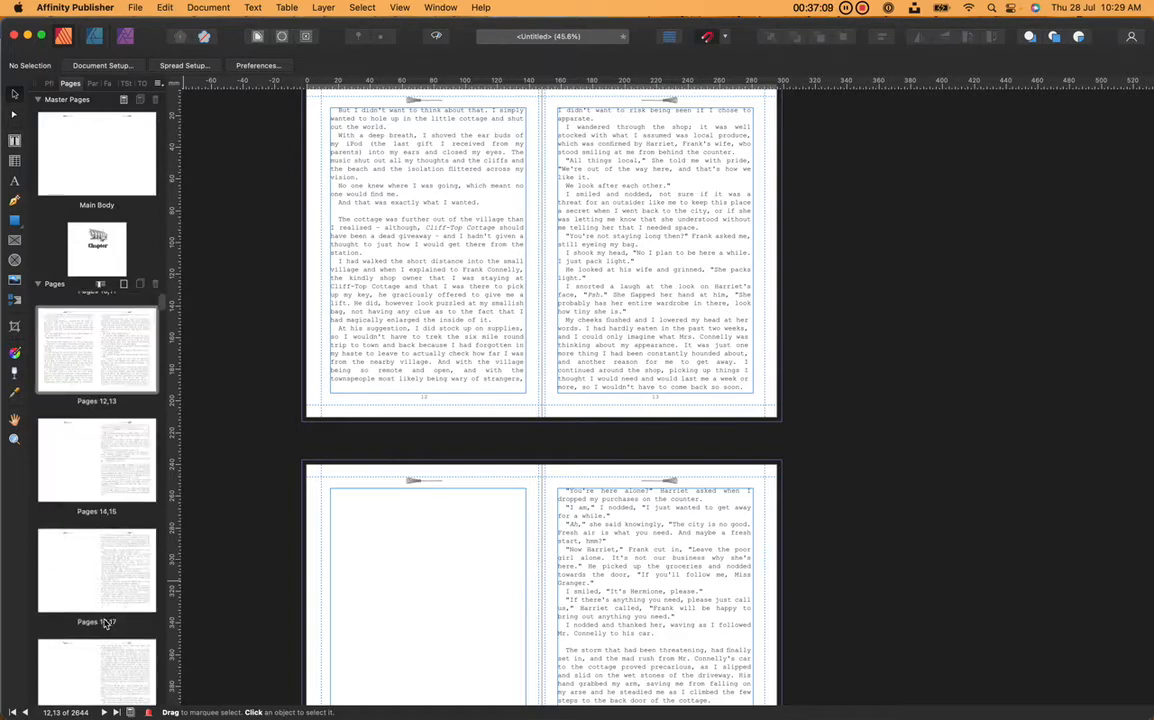
- Check the spreads following pages 12–13 for text missing from the left-hand pages
scroll(105, 623, down, 5)
scroll(105, 624, down, 7)
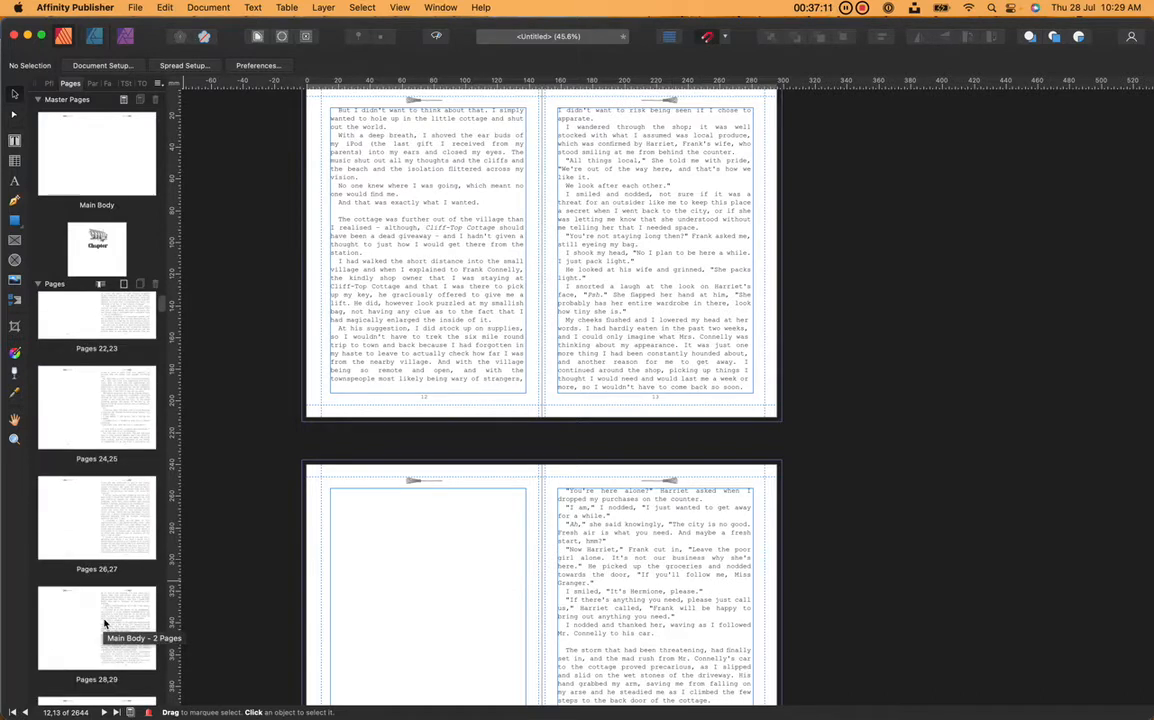
scroll(104, 623, up, 2)
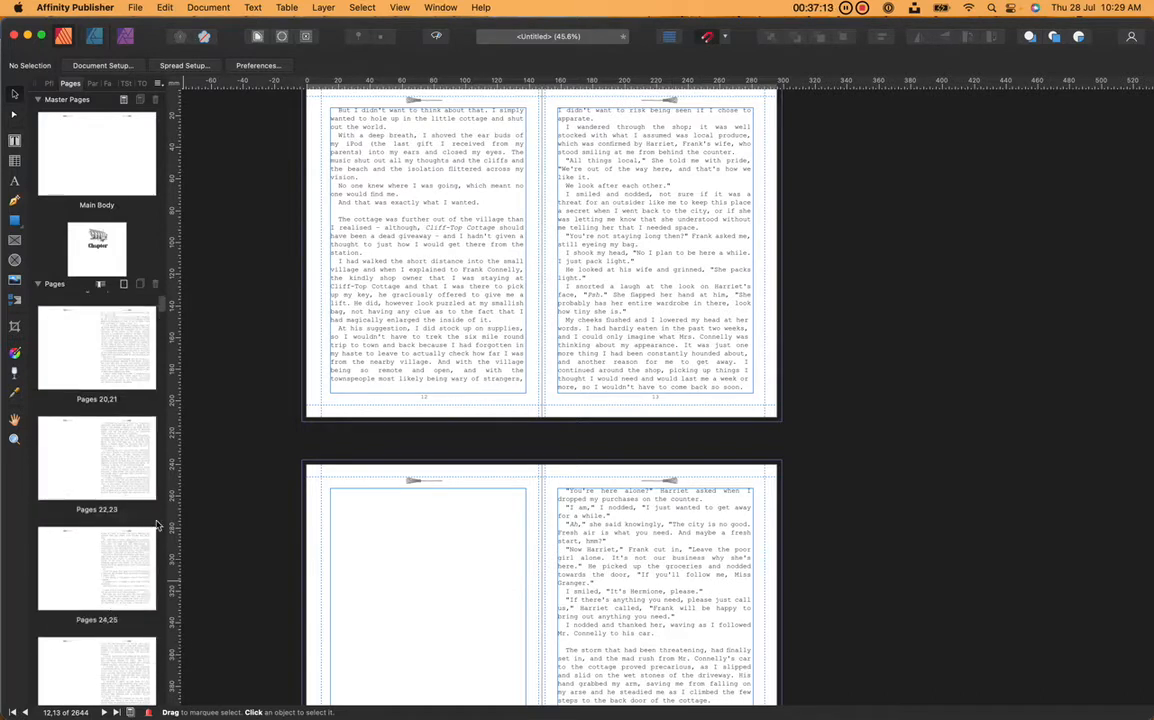
click(847, 8)
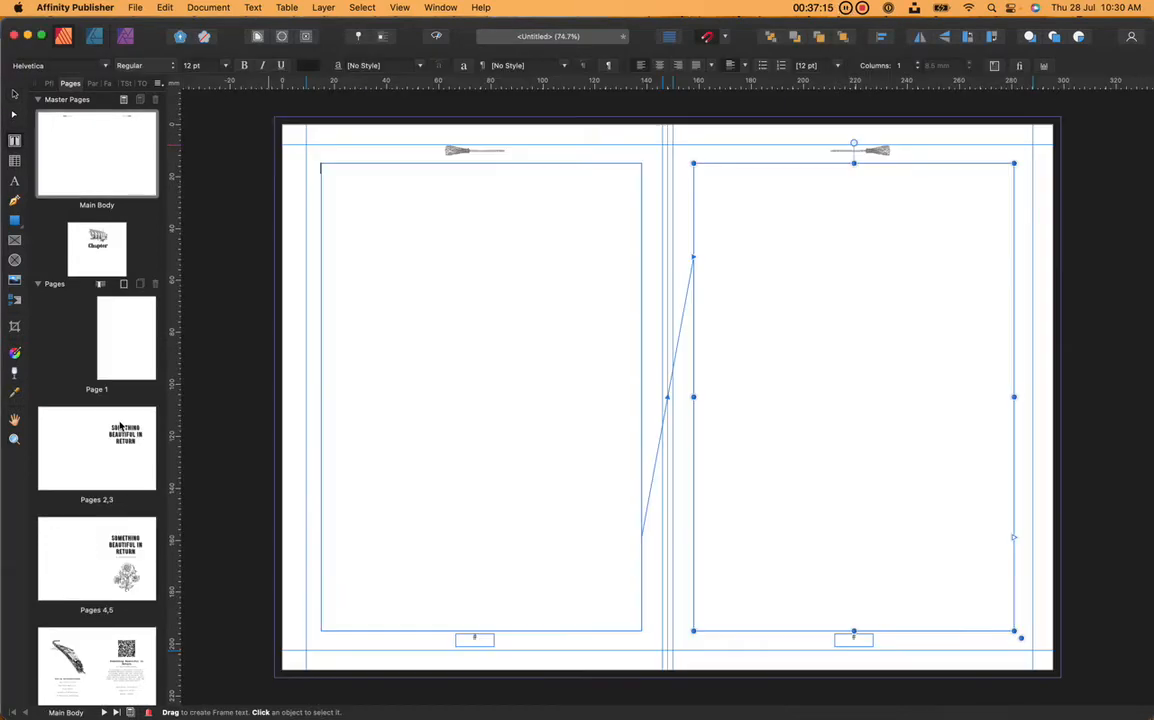
- Select the left text frame on the Main Body master and inspect its text flow link and the Show Text Flow option
scroll(121, 426, down, 6)
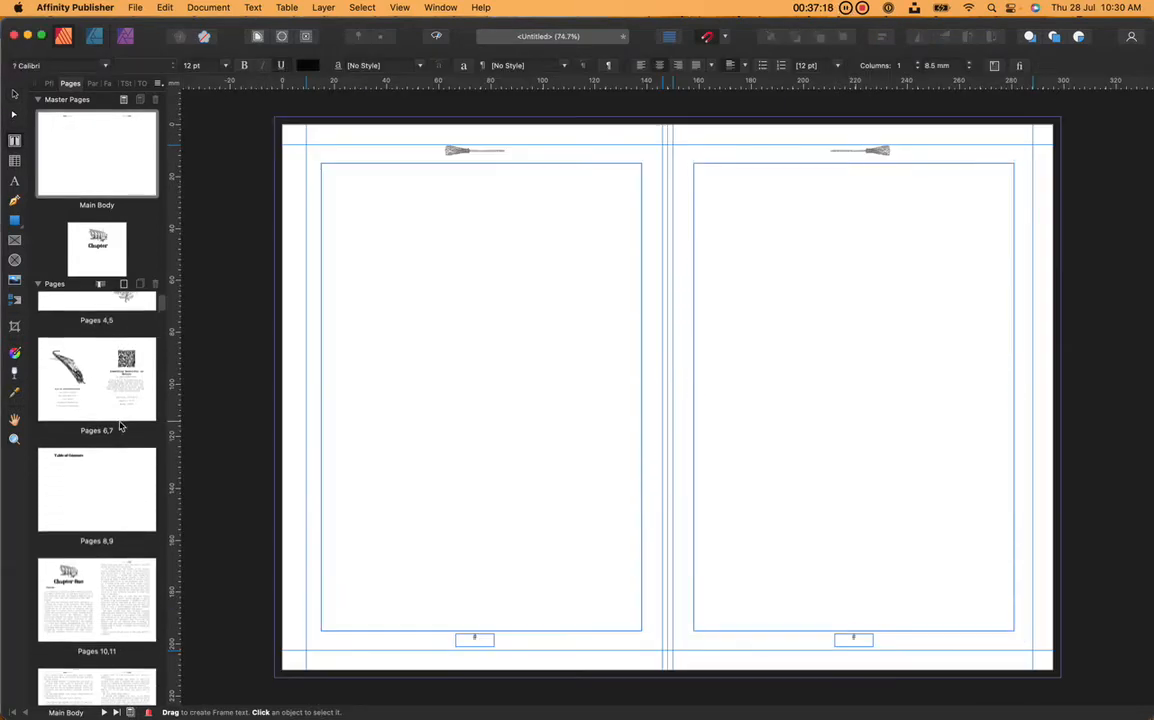
scroll(121, 426, up, 1)
scroll(121, 426, up, 1)
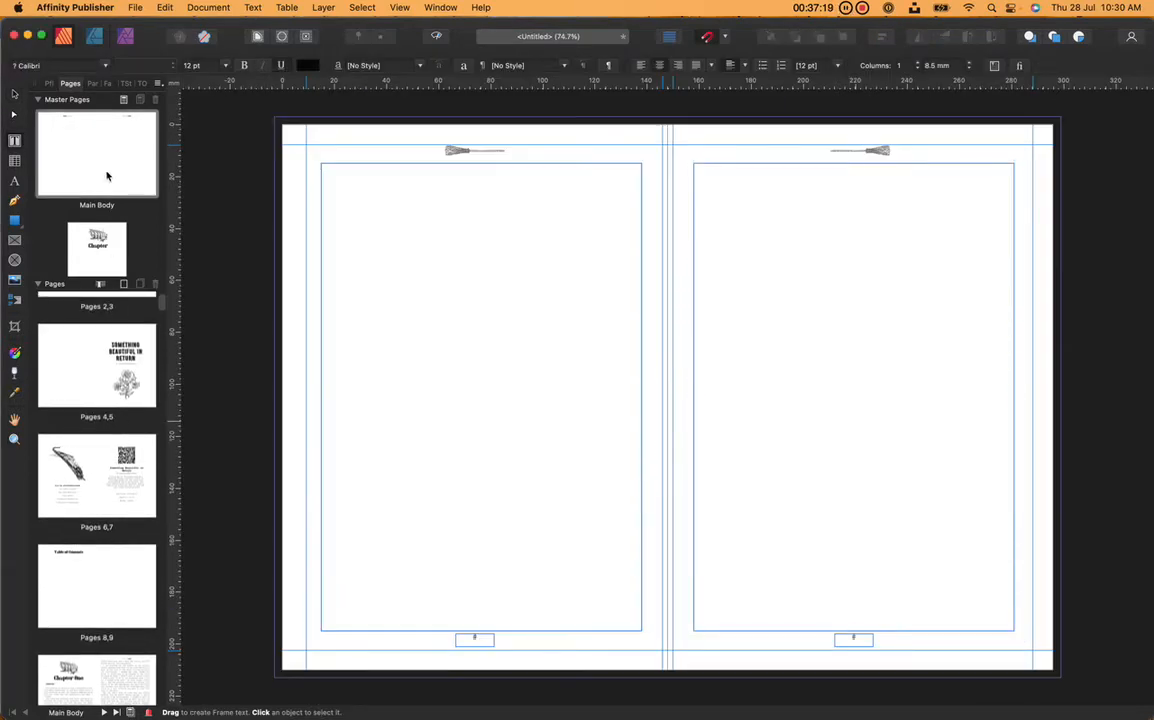
click(544, 379)
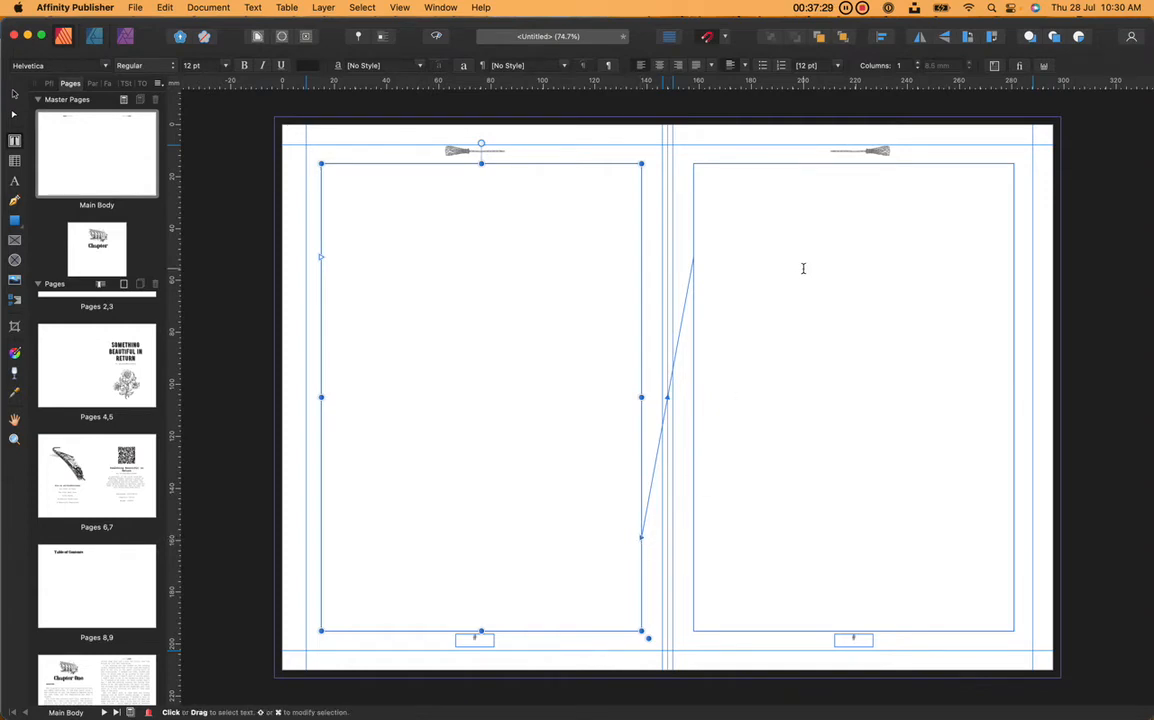
click(398, 7)
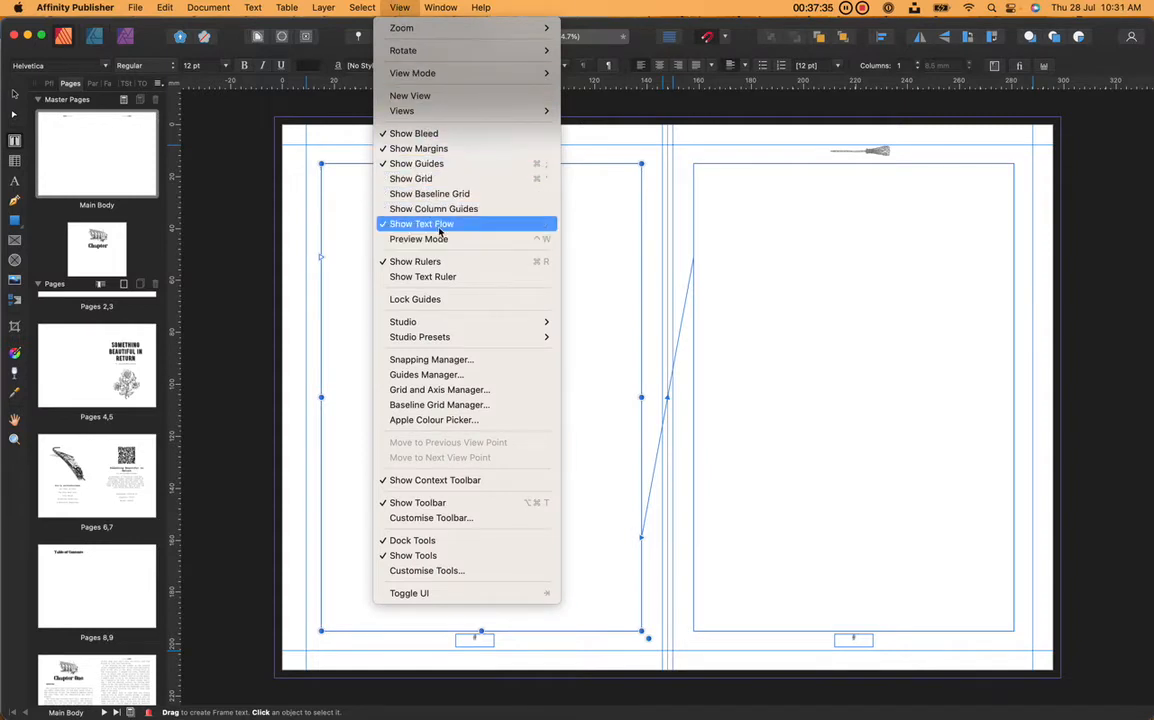
click(264, 333)
- Open the Chapter One spread, pages 10–11, for viewing
scroll(388, 536, down, 5)
scroll(388, 536, down, 2)
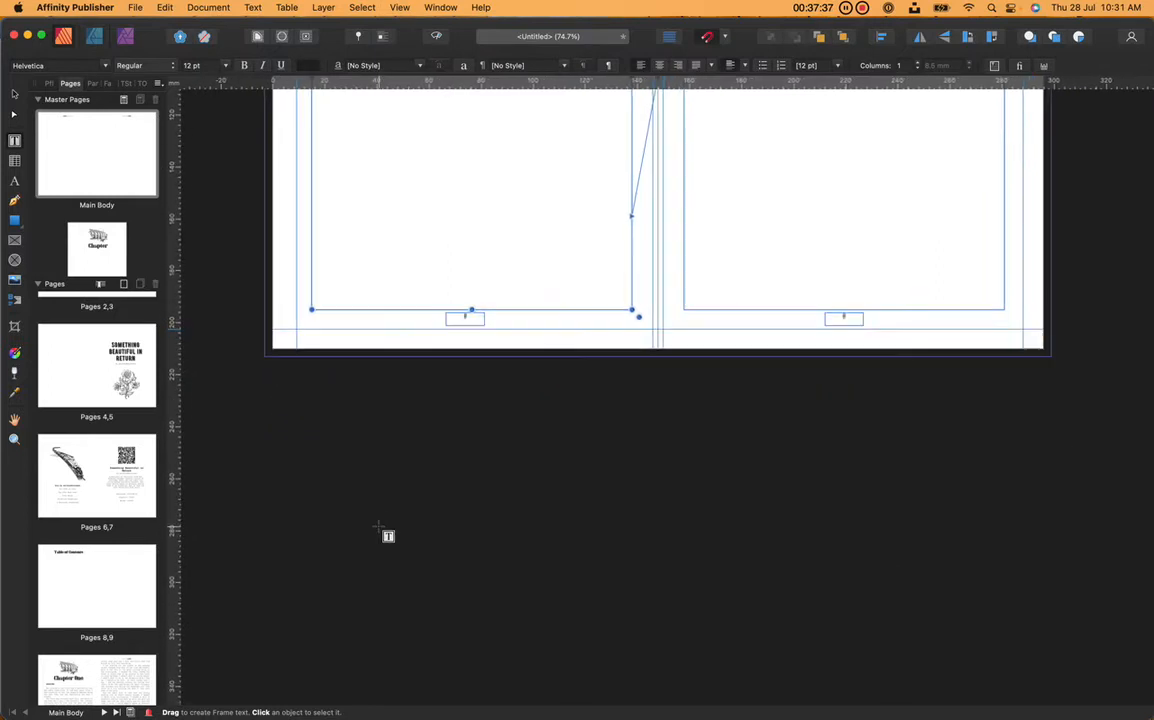
scroll(66, 470, down, 5)
click(99, 458)
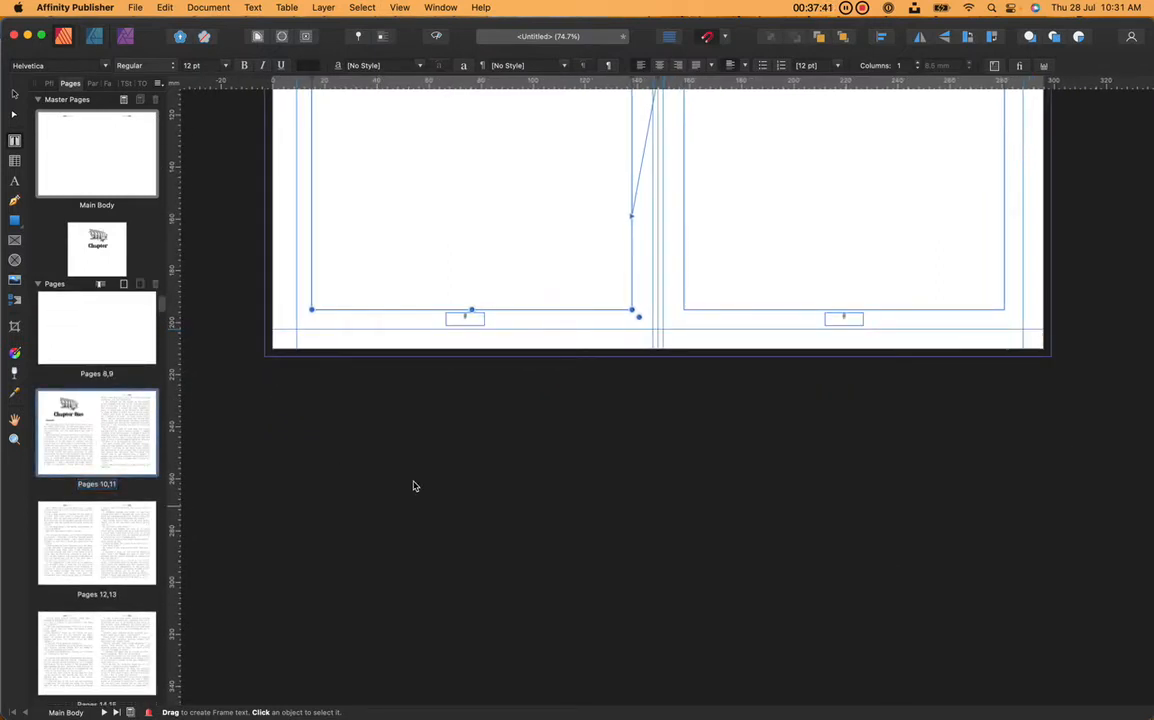
double_click(108, 444)
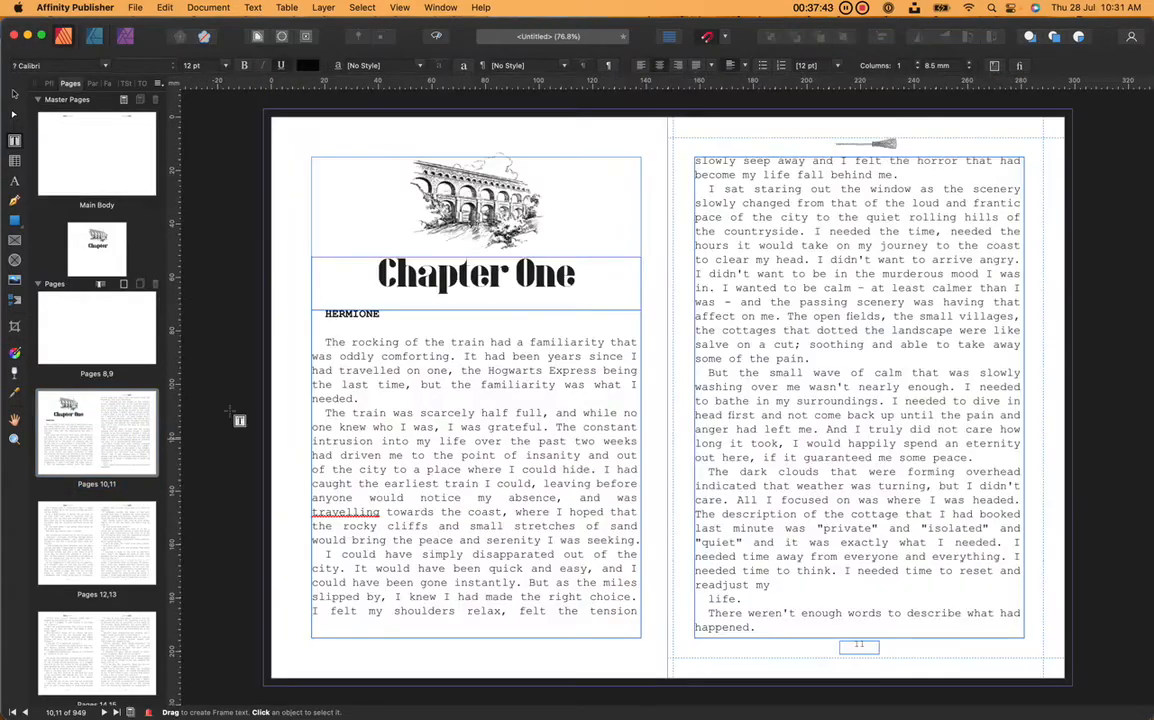
- Examine the spreads after Chapter One's opening to check that the story text fills both facing pages
scroll(587, 561, down, 5)
scroll(590, 566, down, 15)
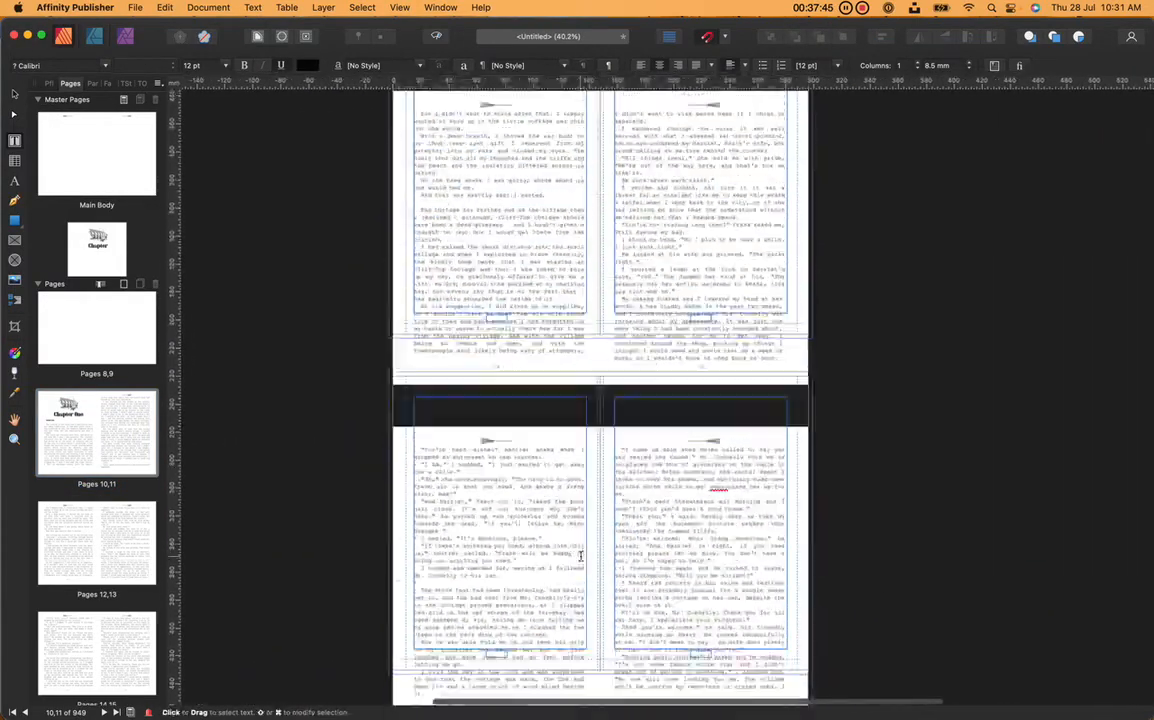
scroll(590, 566, down, 4)
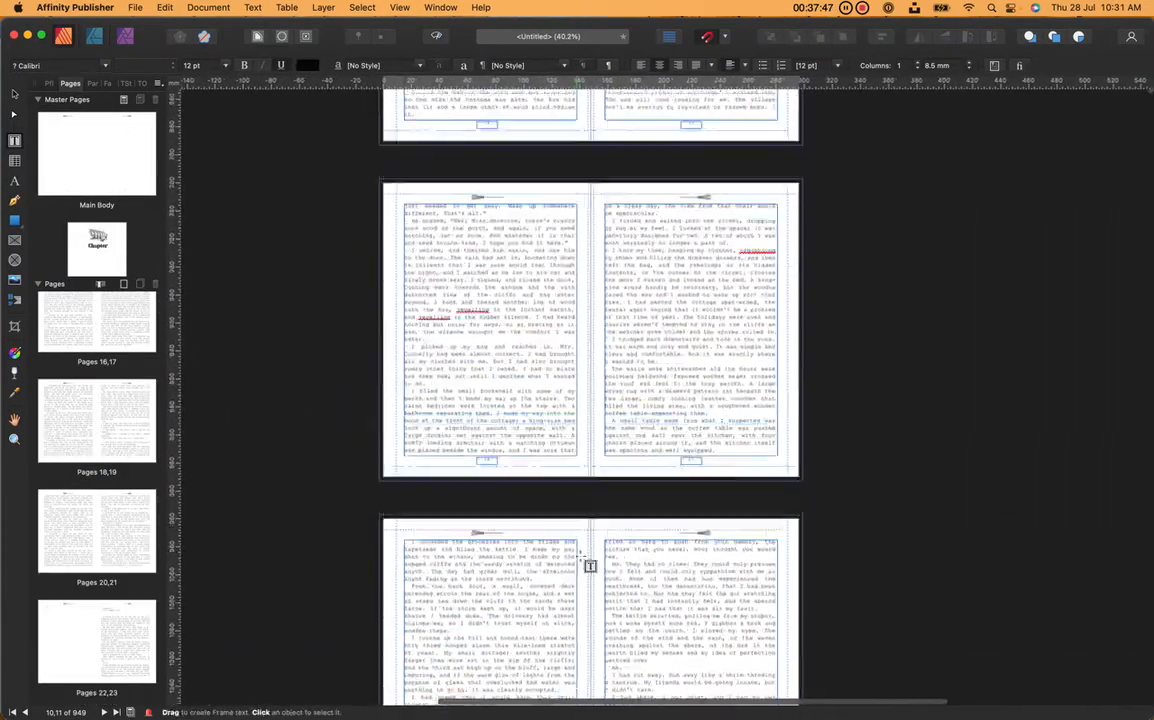
scroll(103, 586, down, 5)
scroll(103, 586, up, 10)
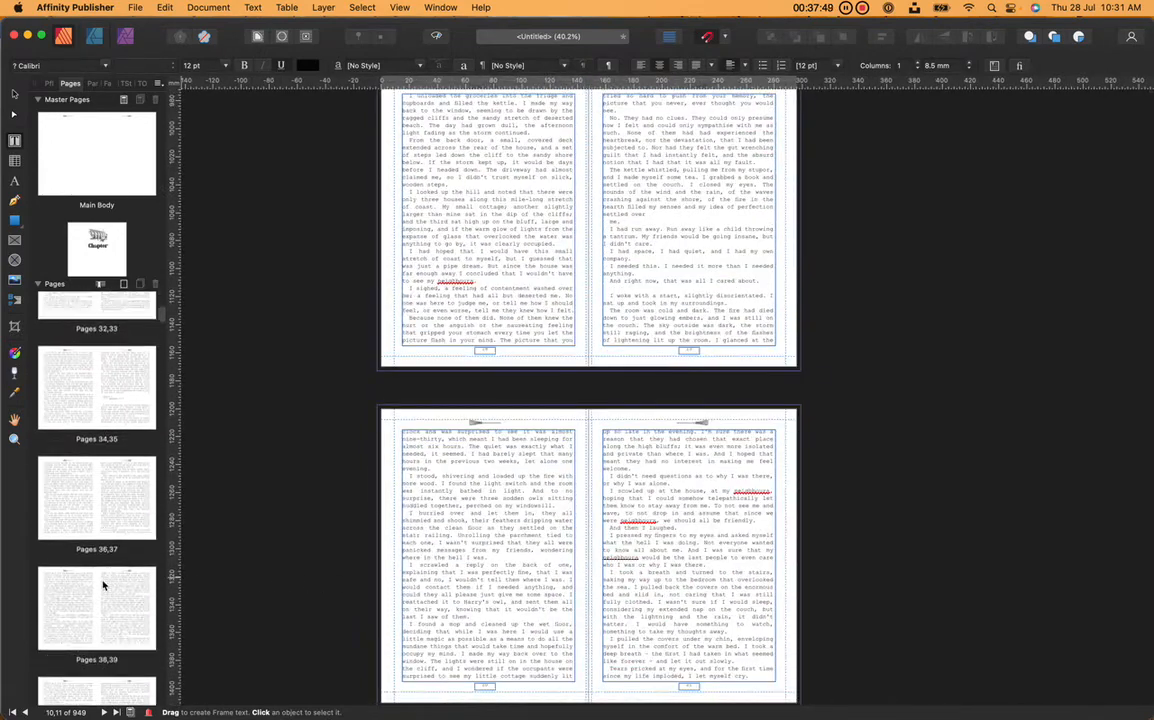
scroll(103, 586, up, 8)
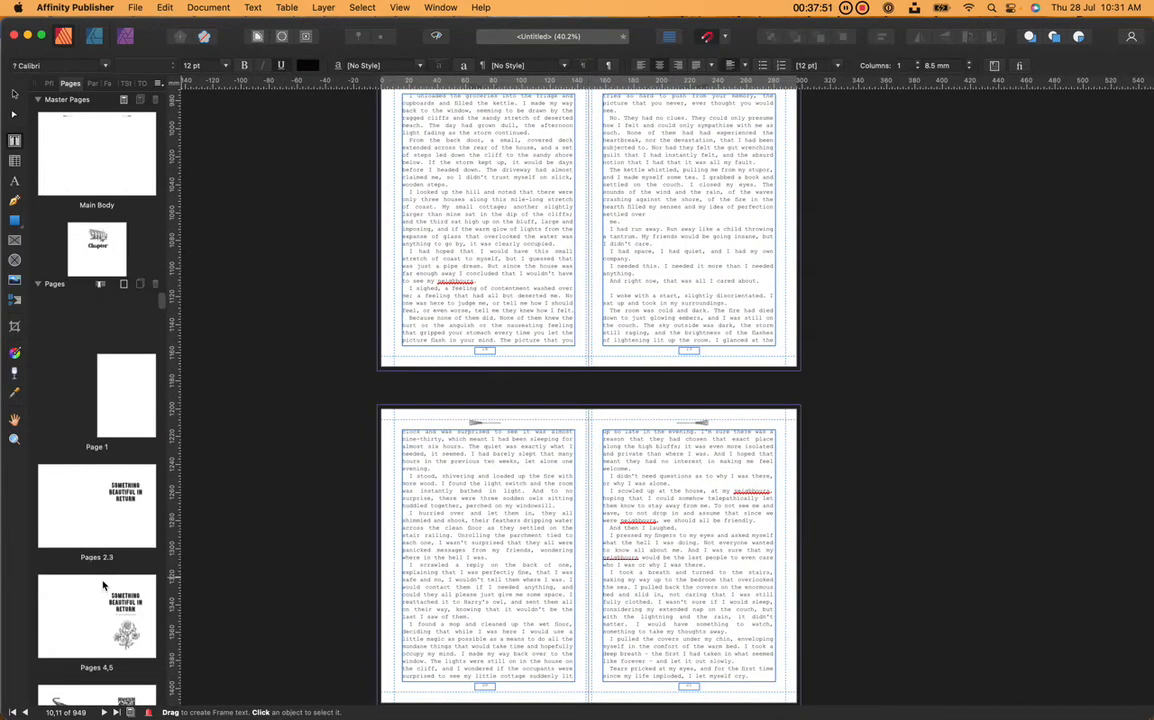
scroll(103, 586, down, 14)
scroll(103, 586, up, 10)
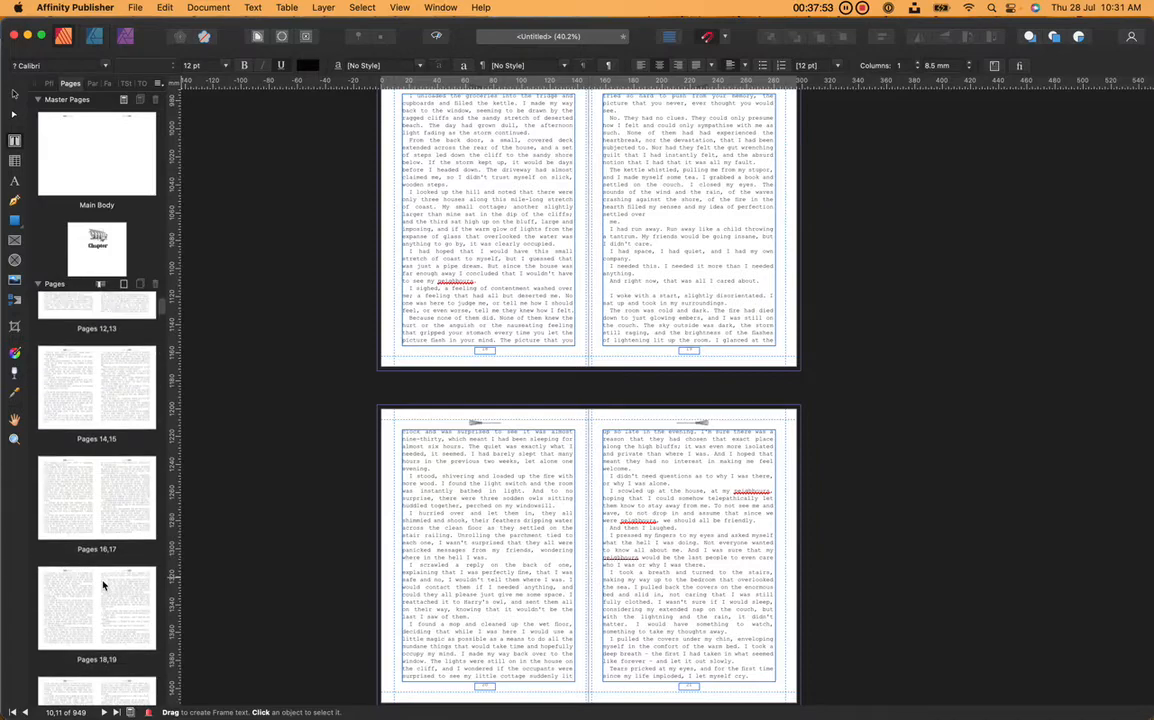
- Return to pages 10–11 and place the cursor in page 11's text frame to inspect its link to the next spread
click(133, 557)
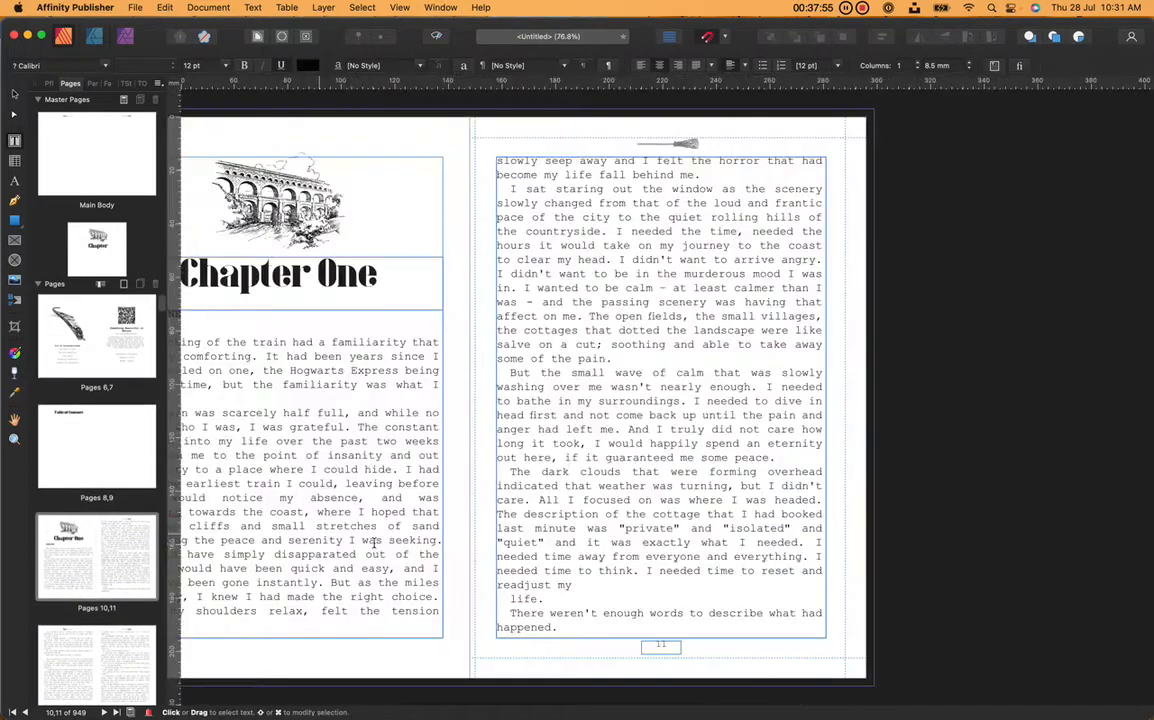
scroll(869, 400, down, 3)
click(869, 400)
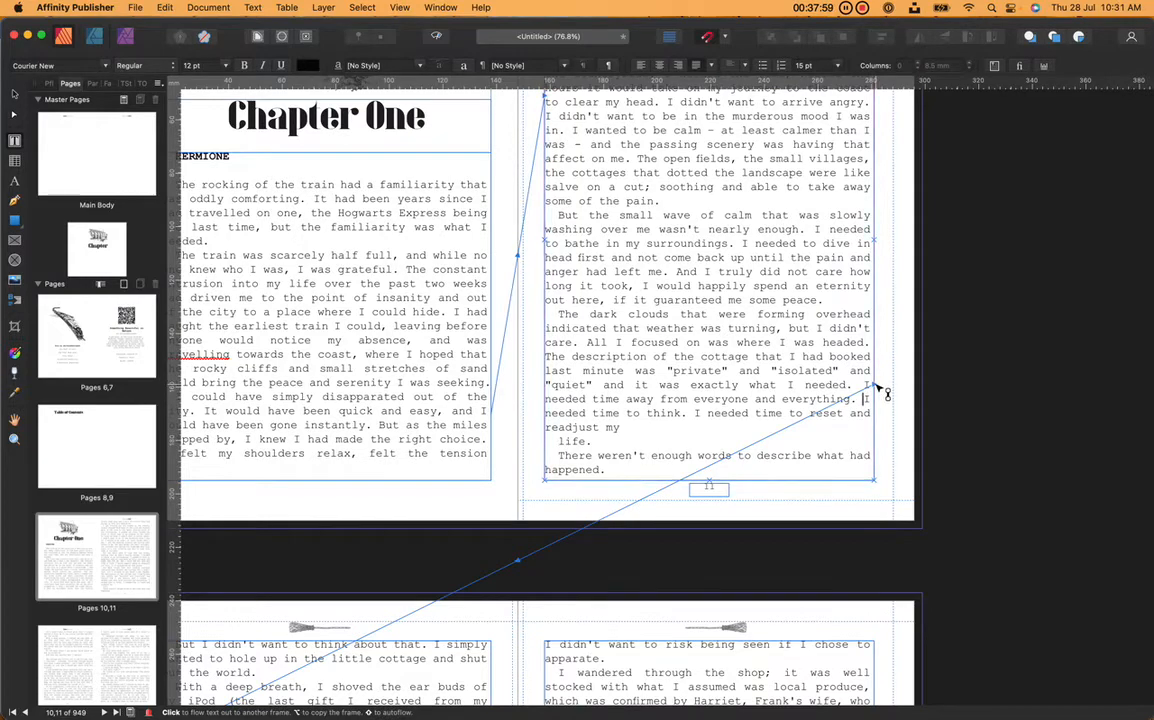
- Examine the page thumbnails through the document to find where the story text ends and the blank pages begin
scroll(870, 400, down, 5)
scroll(92, 600, down, 1)
scroll(88, 620, down, 6)
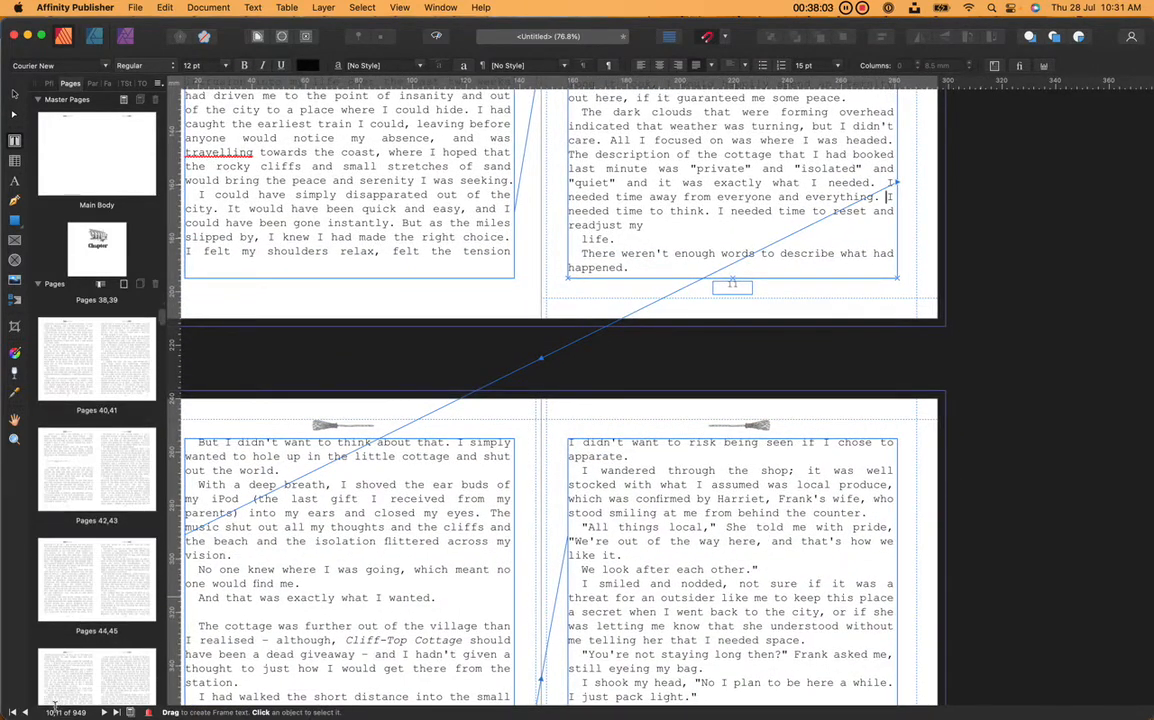
scroll(70, 650, down, 20)
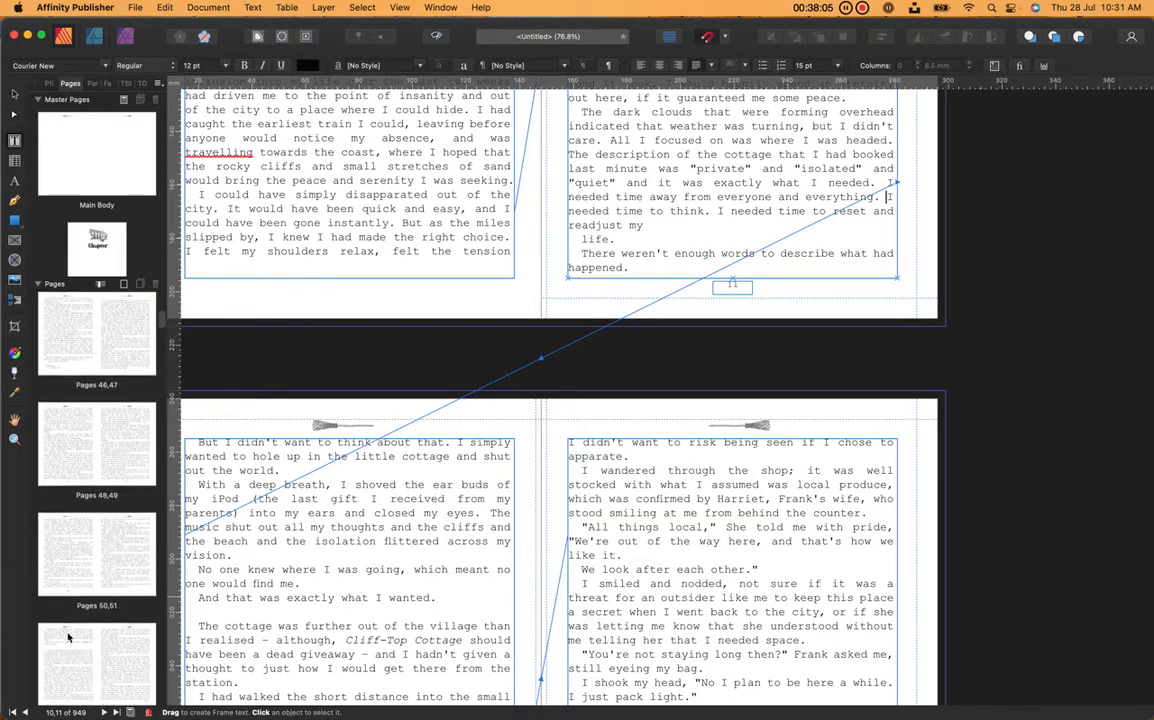
scroll(69, 637, down, 20)
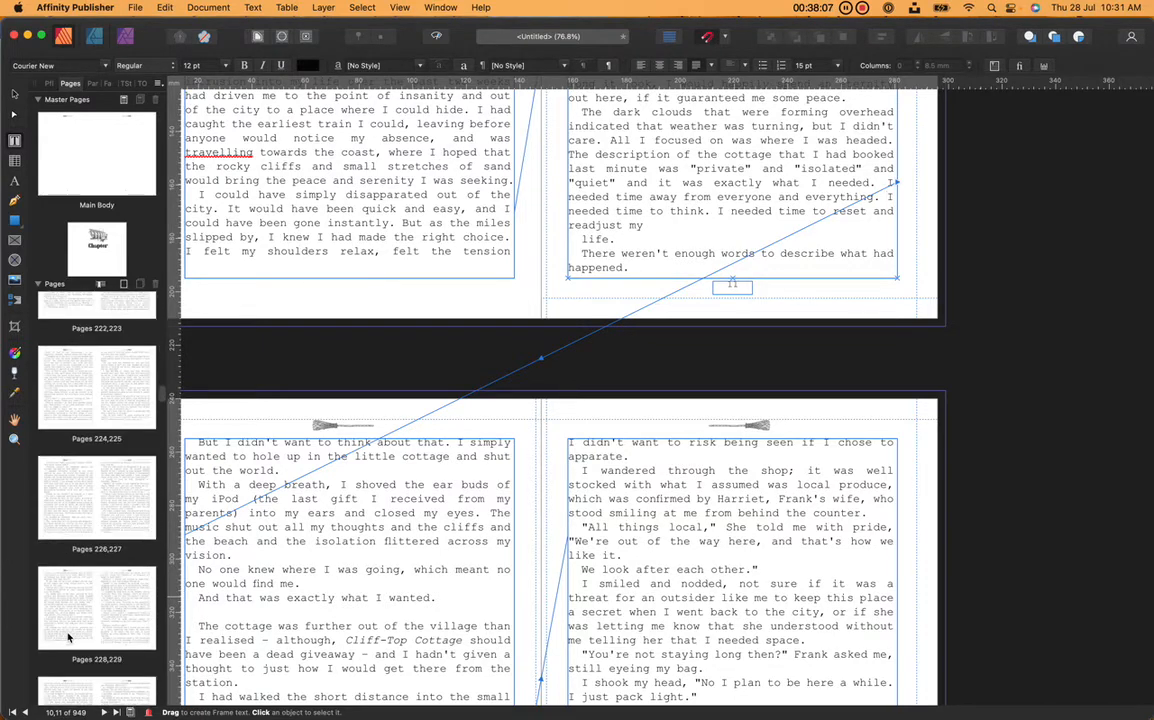
scroll(69, 637, down, 12)
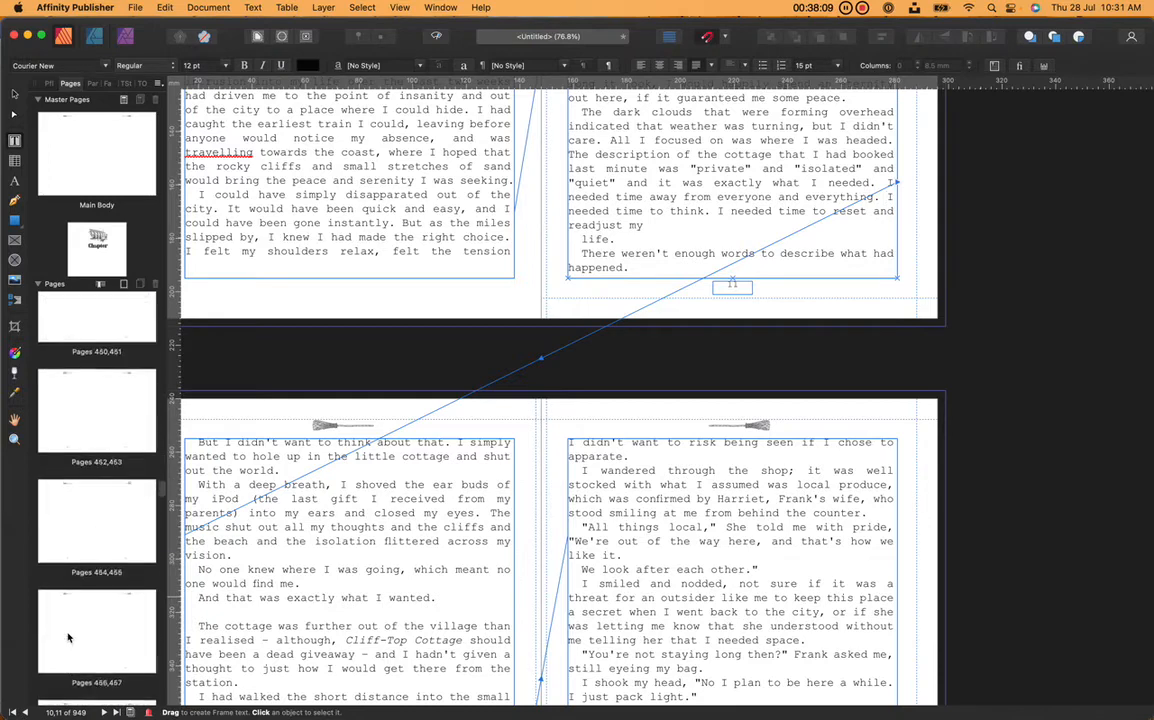
scroll(69, 637, up, 3)
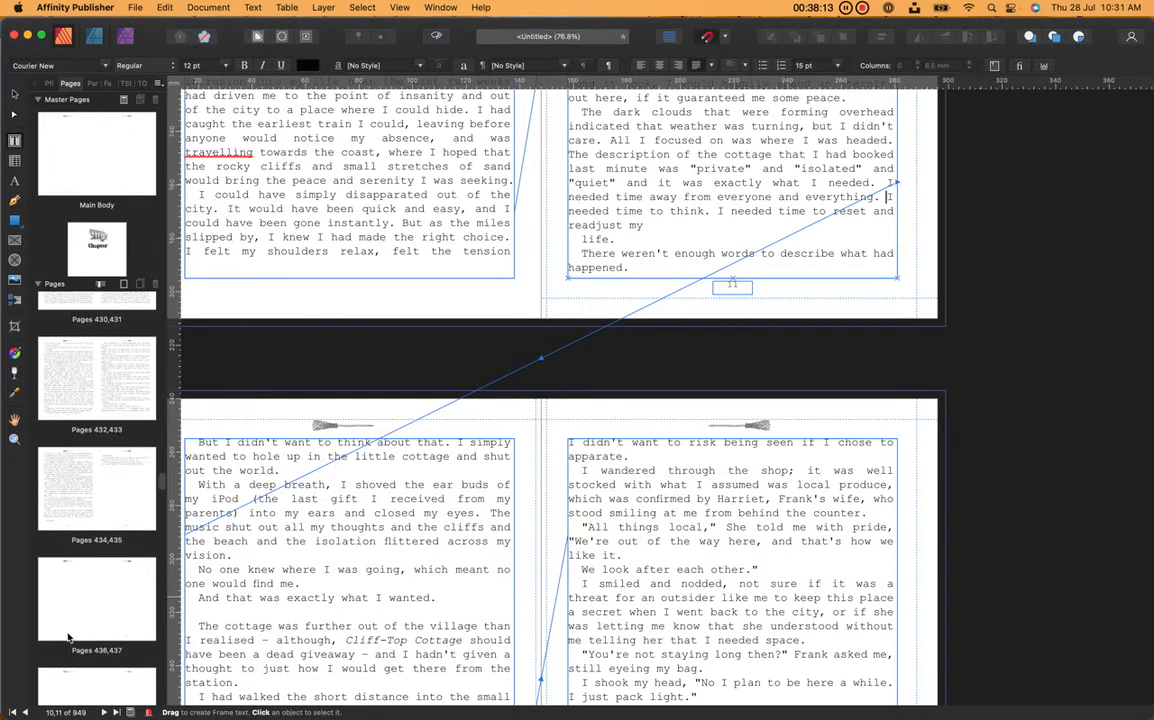
scroll(69, 637, down, 1)
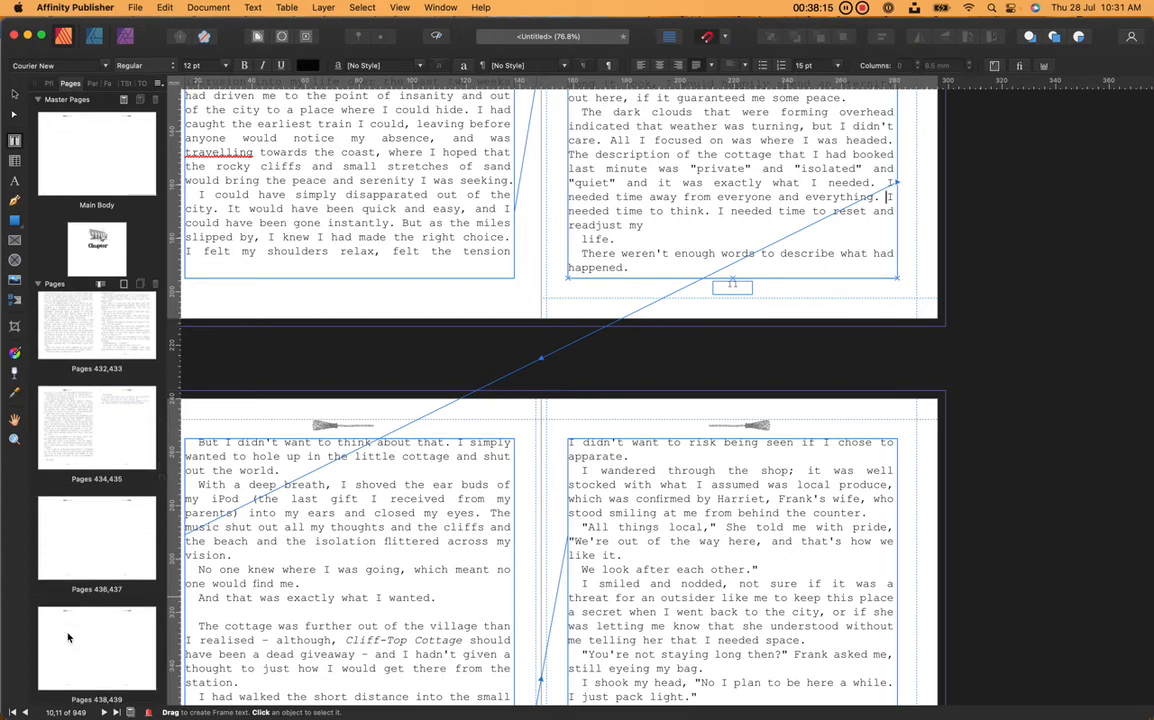
scroll(69, 637, down, 1)
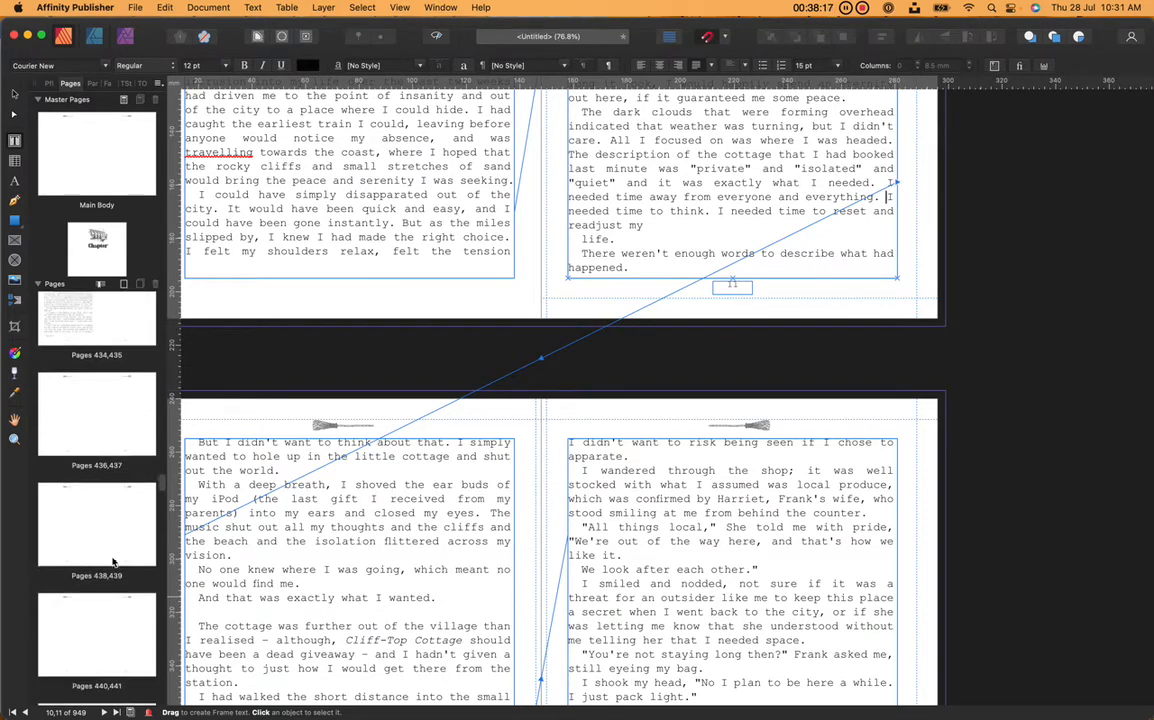
scroll(113, 562, down, 1)
scroll(125, 521, down, 2)
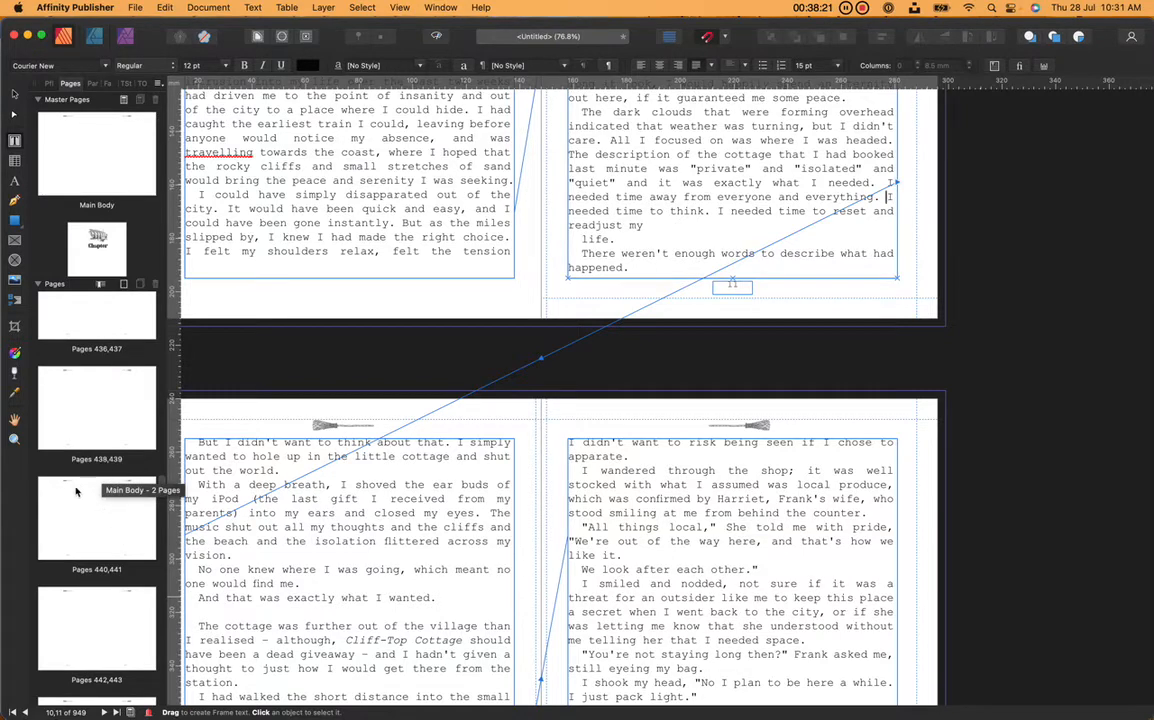
- Delete the surplus blank pages from 441 through 949
click(114, 496)
scroll(110, 505, down, 2)
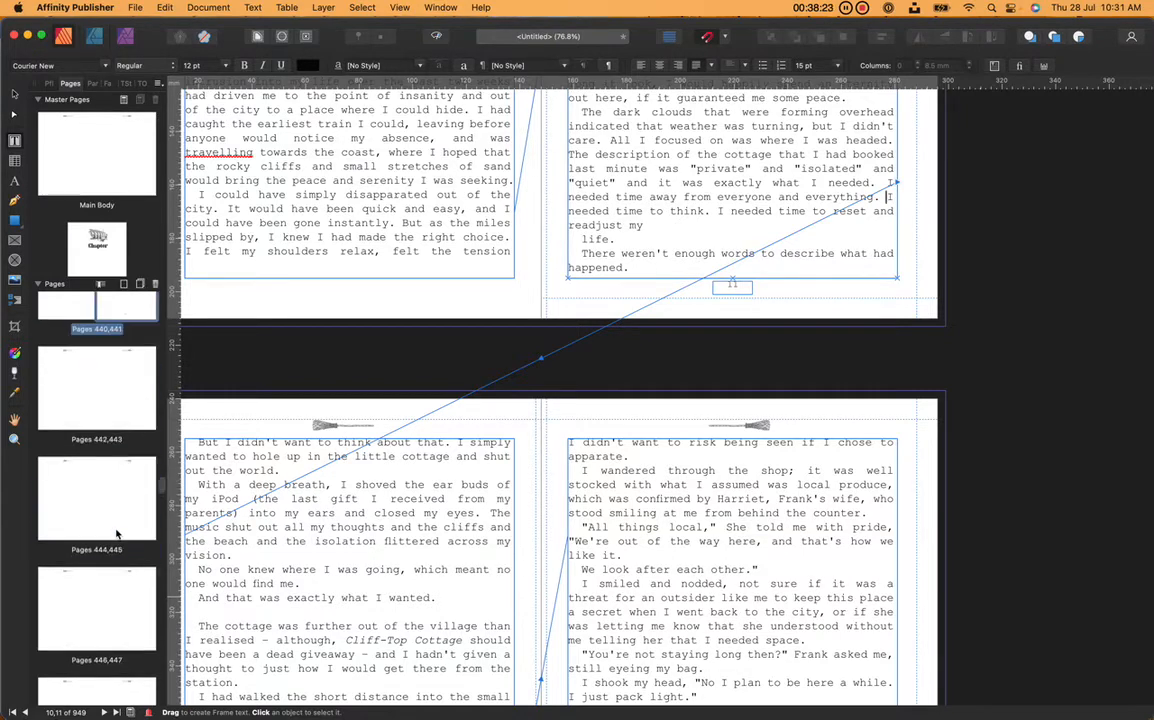
scroll(116, 530, down, 20)
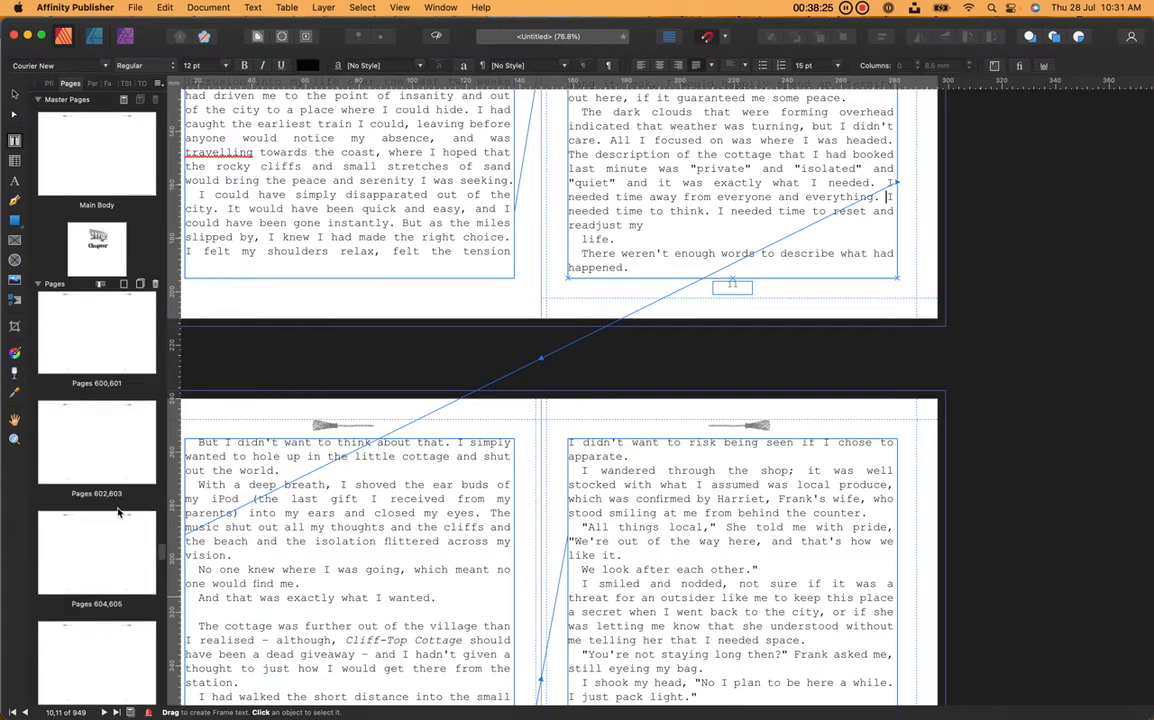
scroll(118, 512, down, 20)
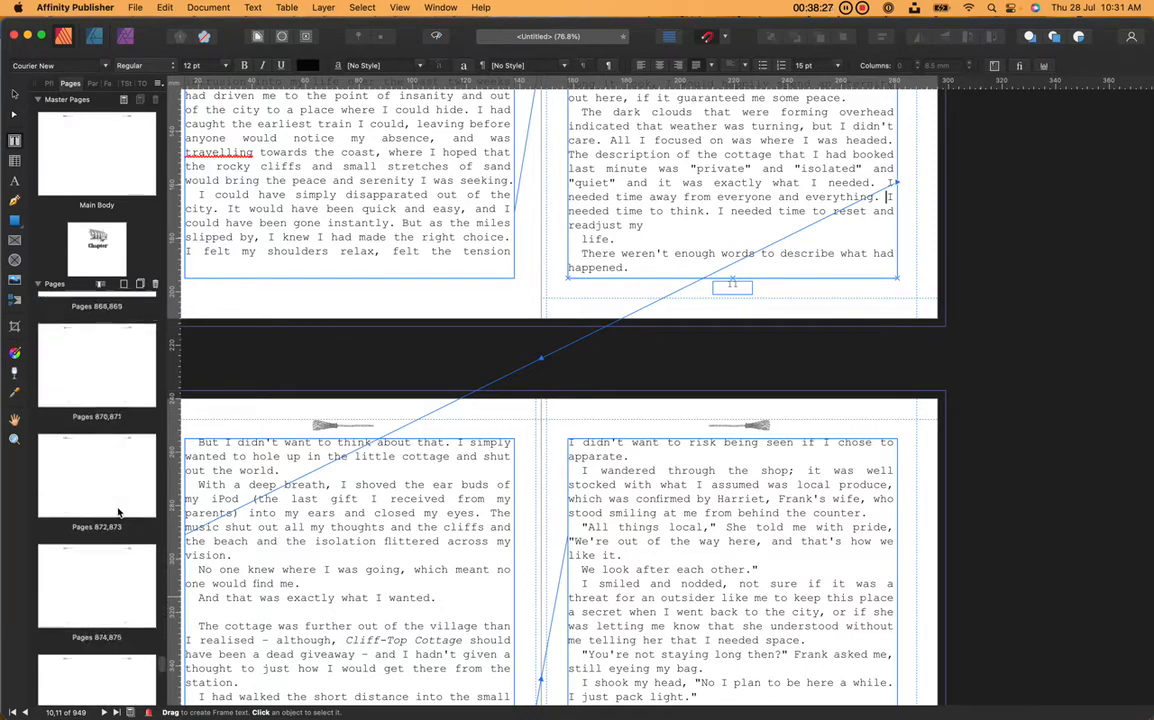
scroll(116, 520, down, 15)
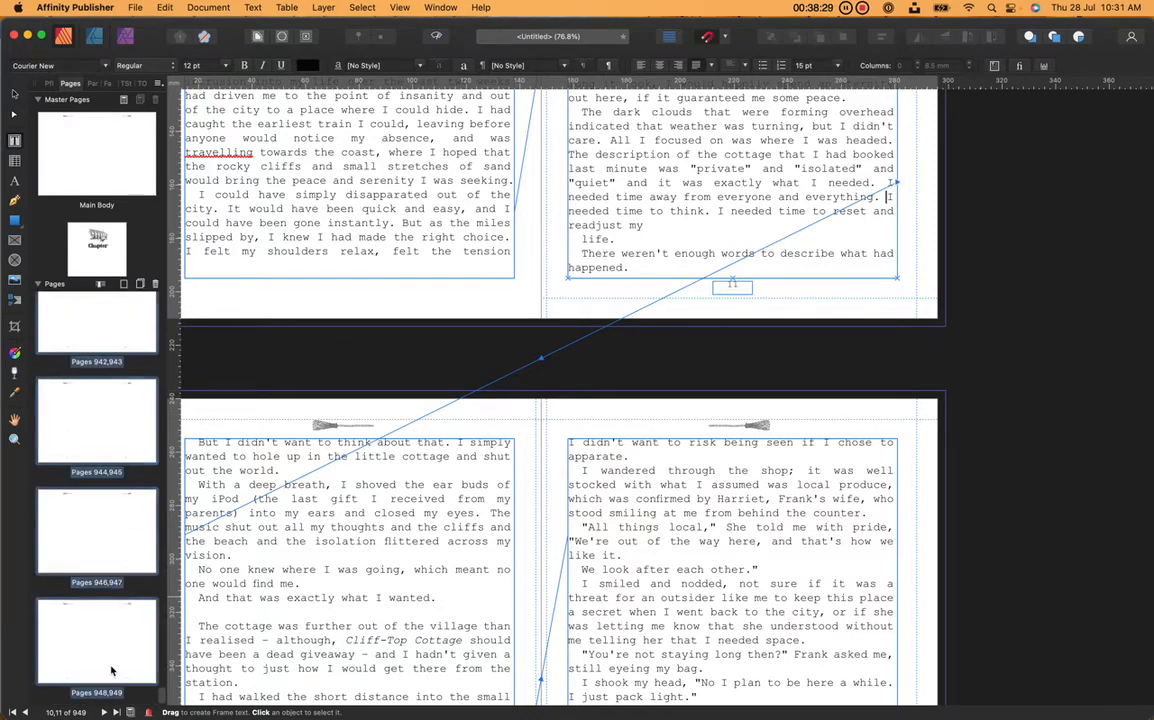
shift+click(111, 671)
right_click(107, 663)
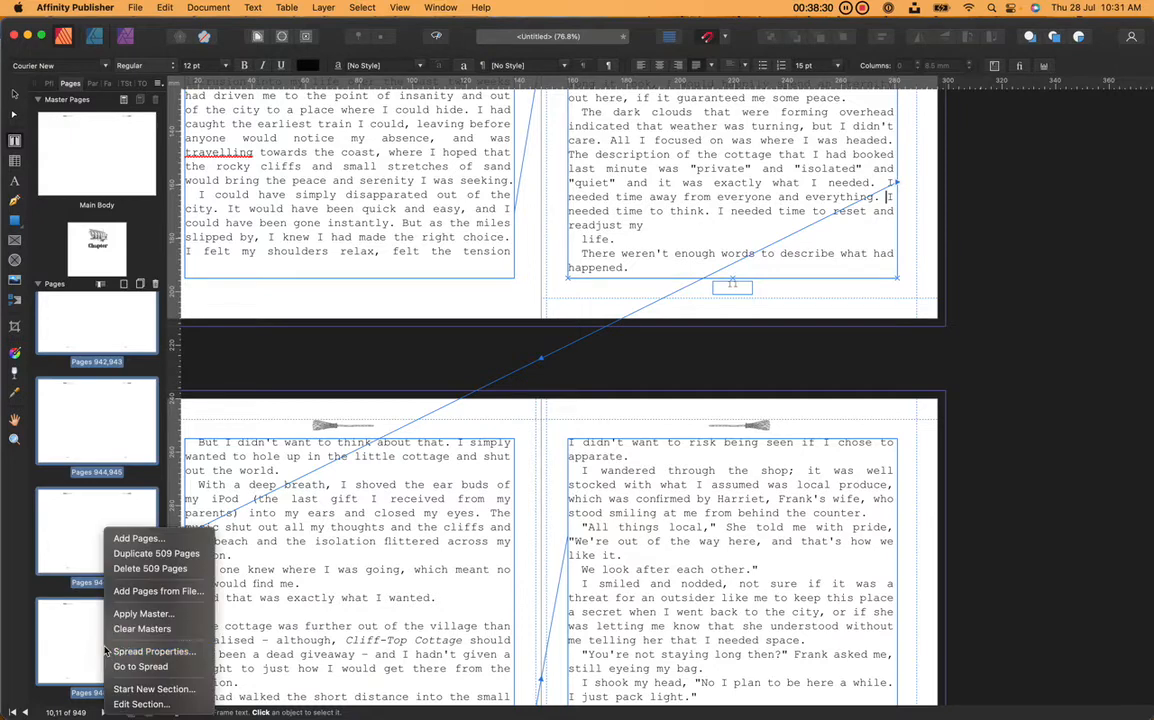
click(150, 568)
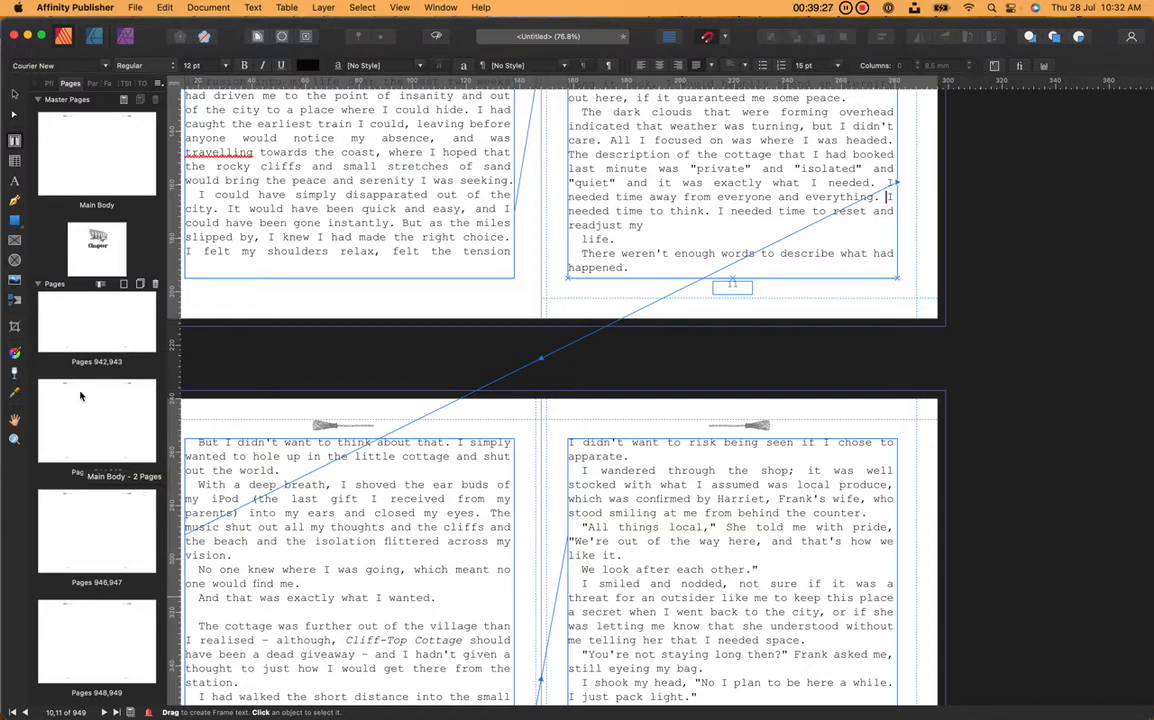
- Quit the Notes app running in the background
mouse_move(2, 400)
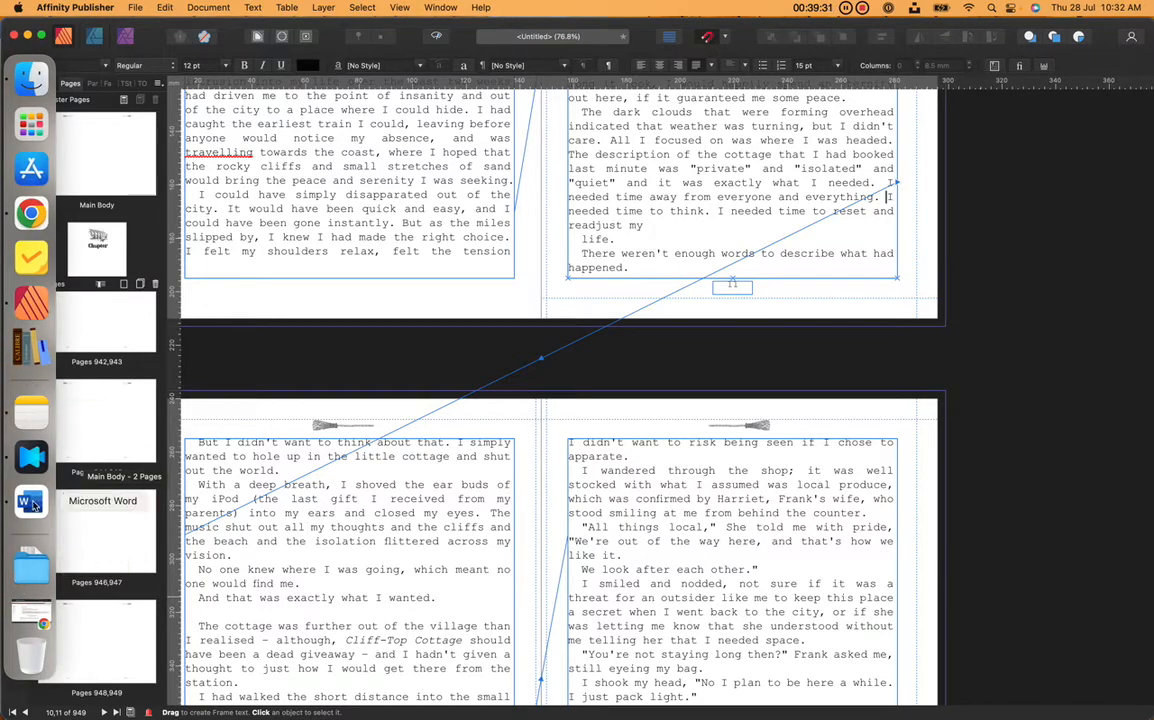
click(32, 407)
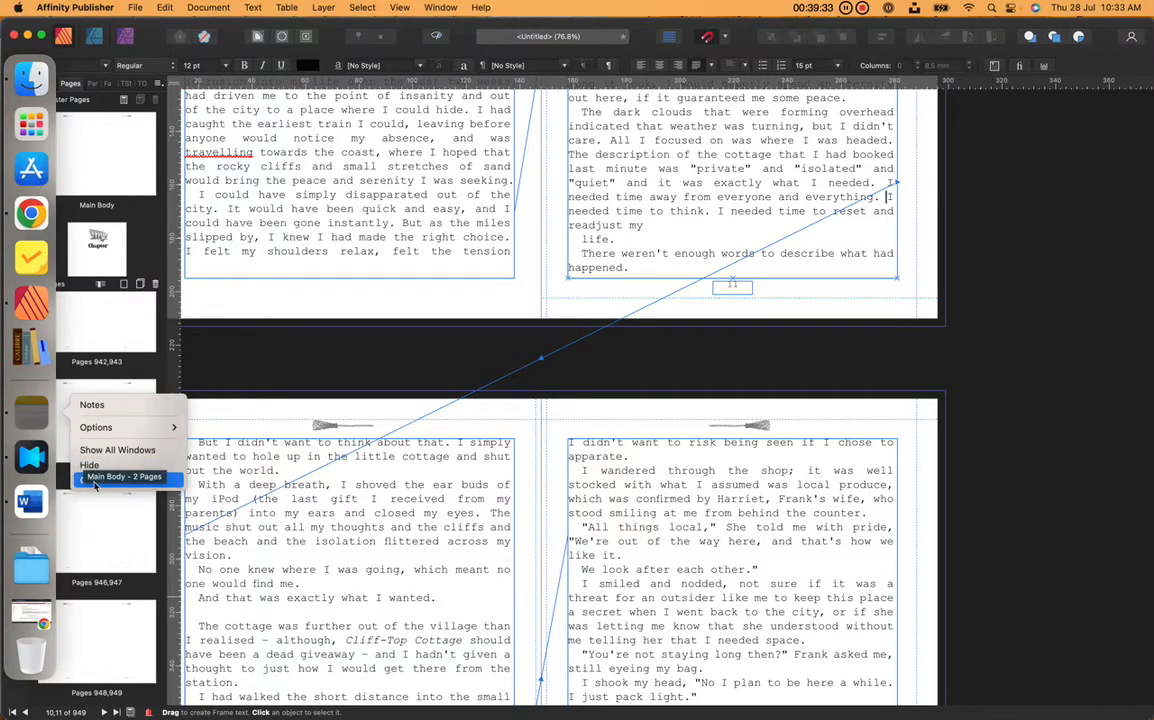
click(94, 484)
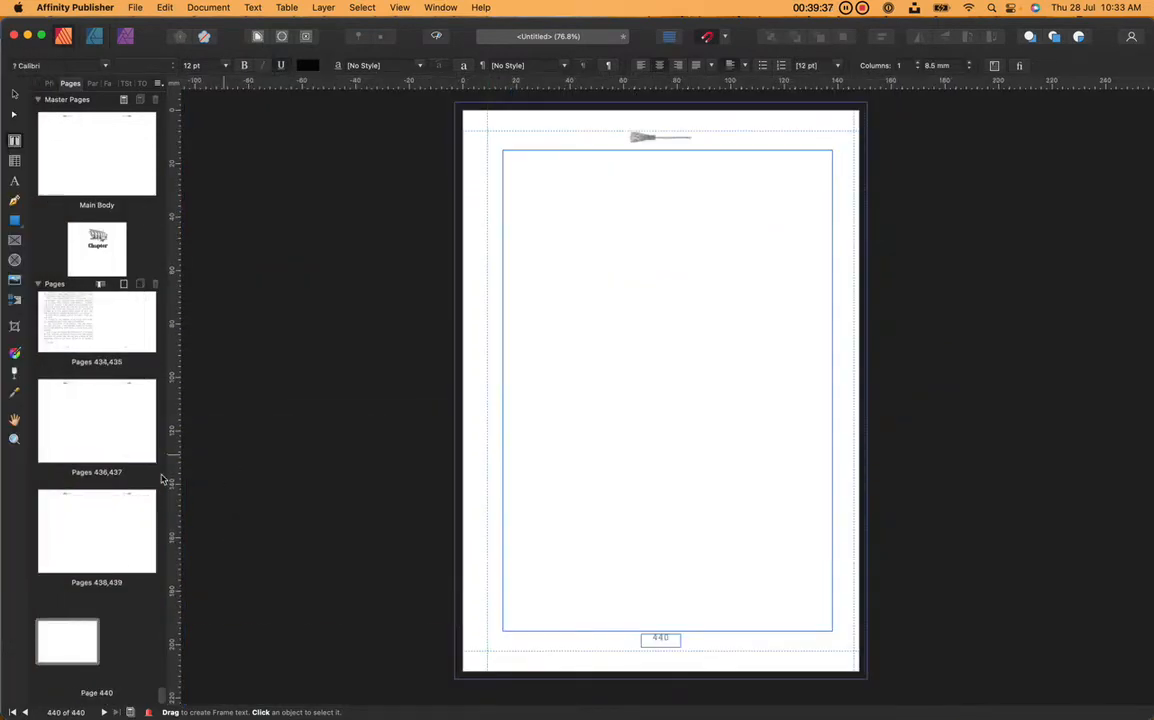
- On page 11, remove the stray paragraph break before "life." so it follows "readjust my" on the same line
scroll(84, 410, up, 2)
scroll(84, 410, up, 15)
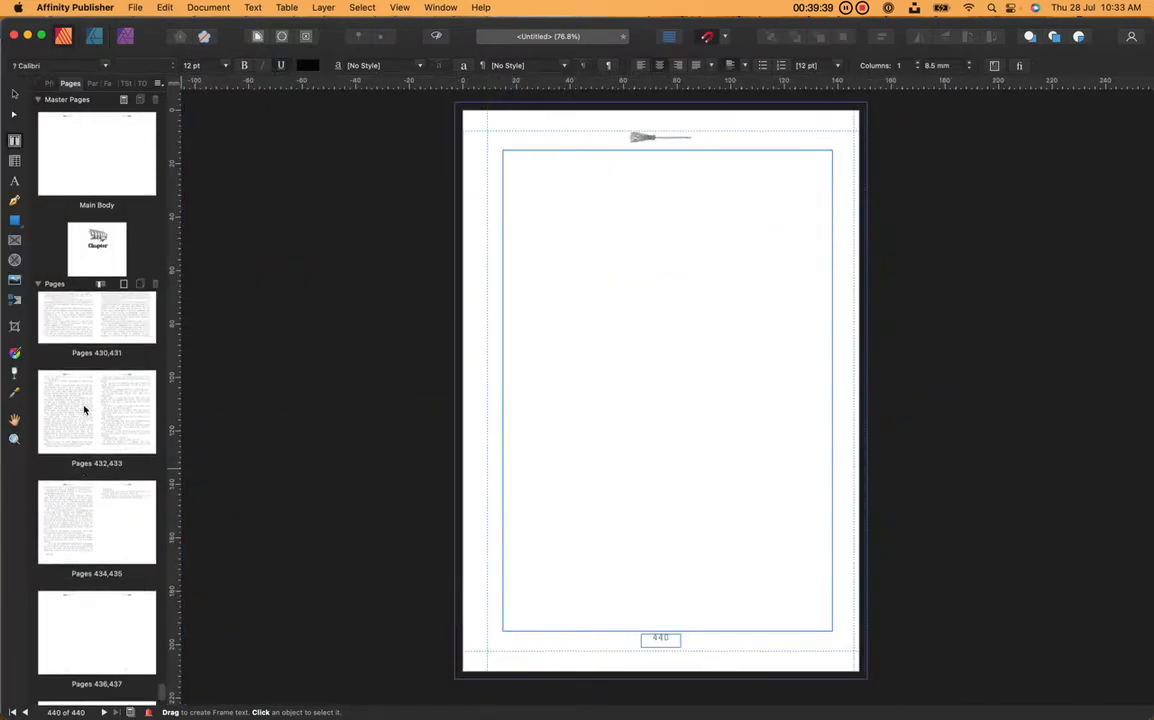
scroll(85, 408, up, 20)
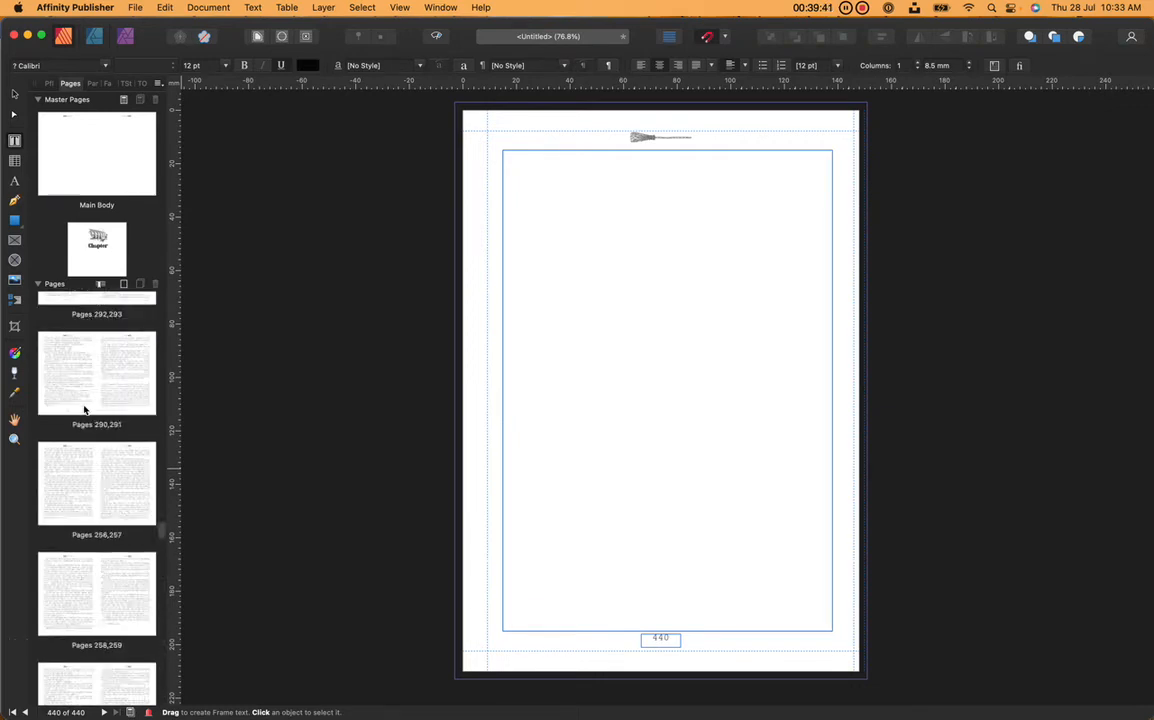
scroll(85, 408, up, 20)
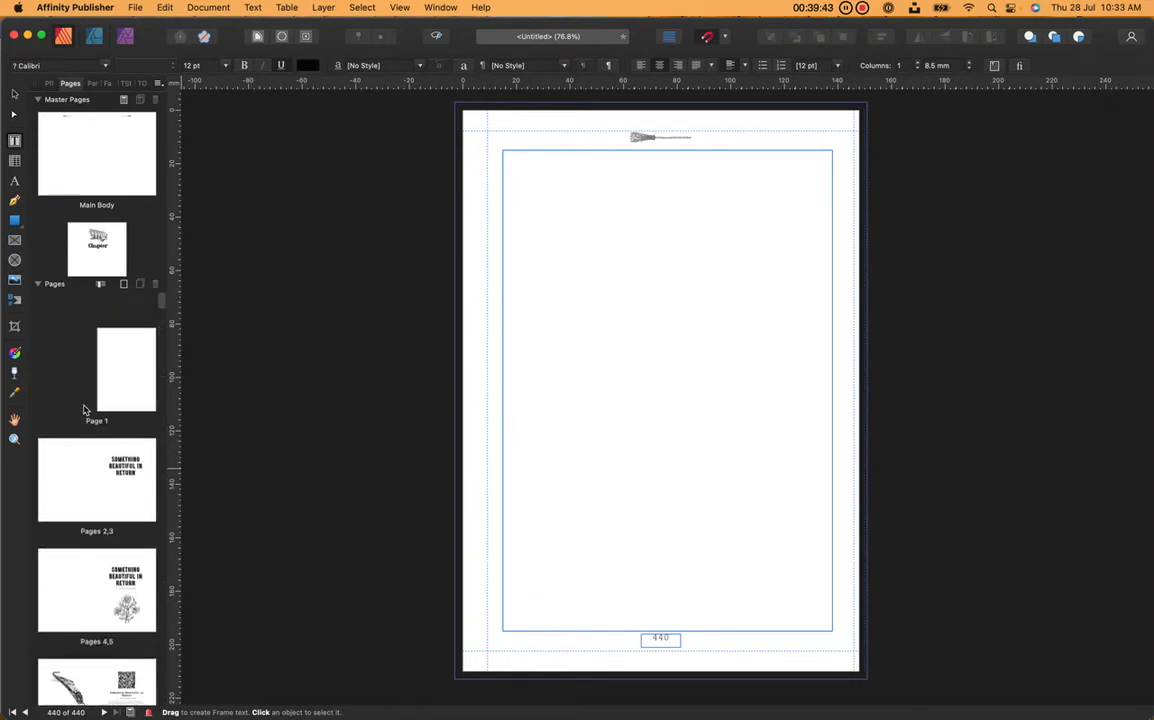
scroll(90, 495, down, 5)
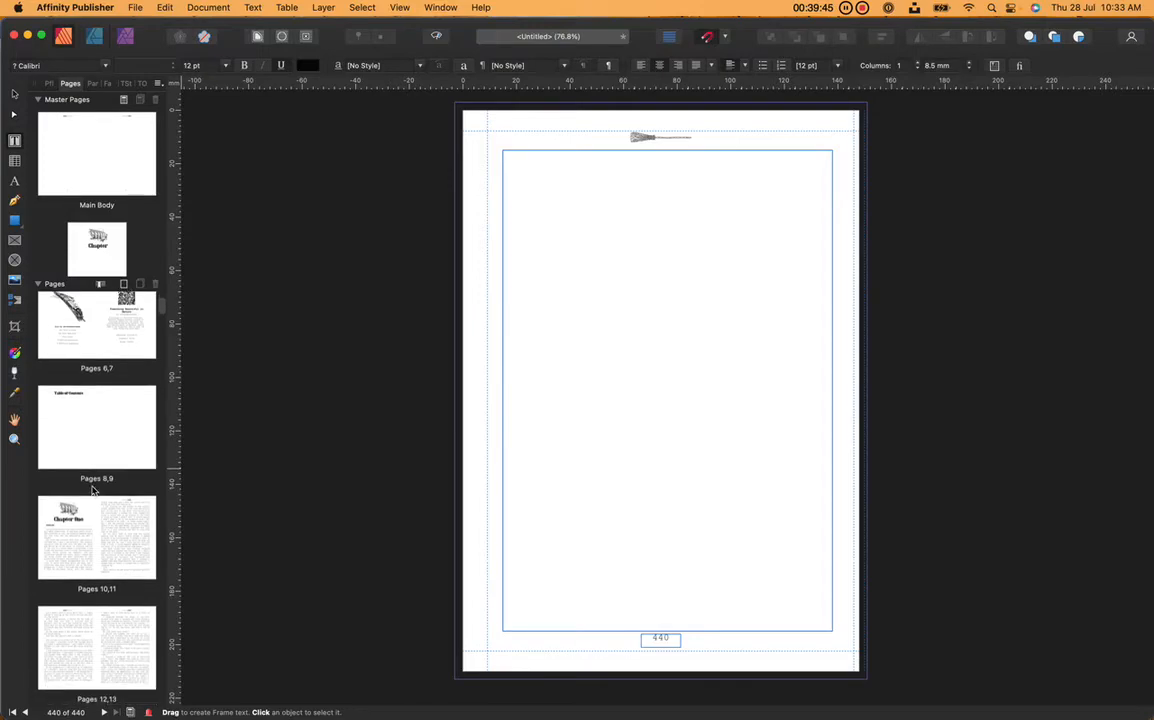
double_click(77, 517)
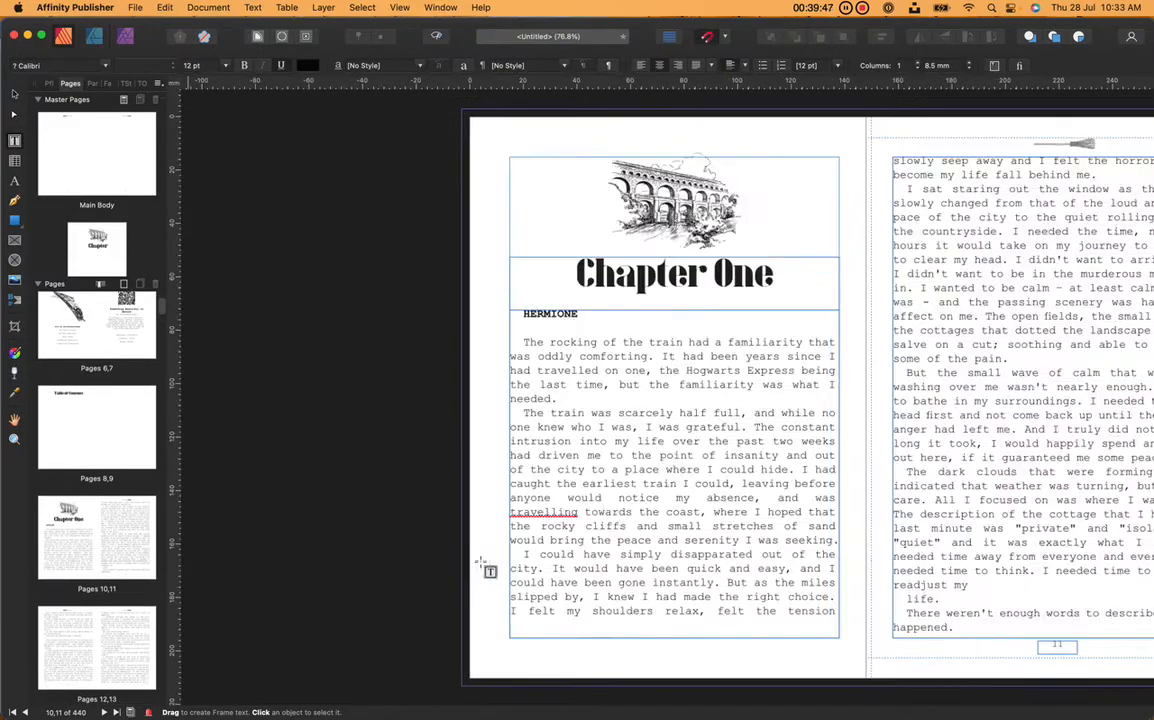
scroll(386, 544, right, 5)
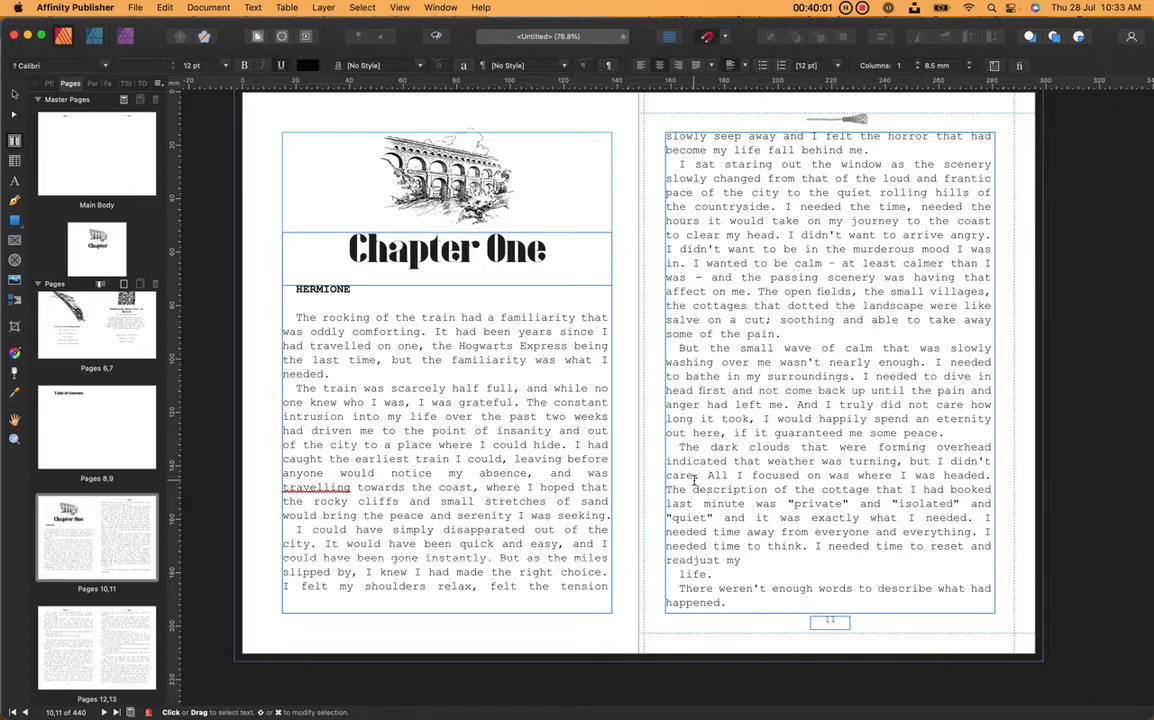
click(680, 574)
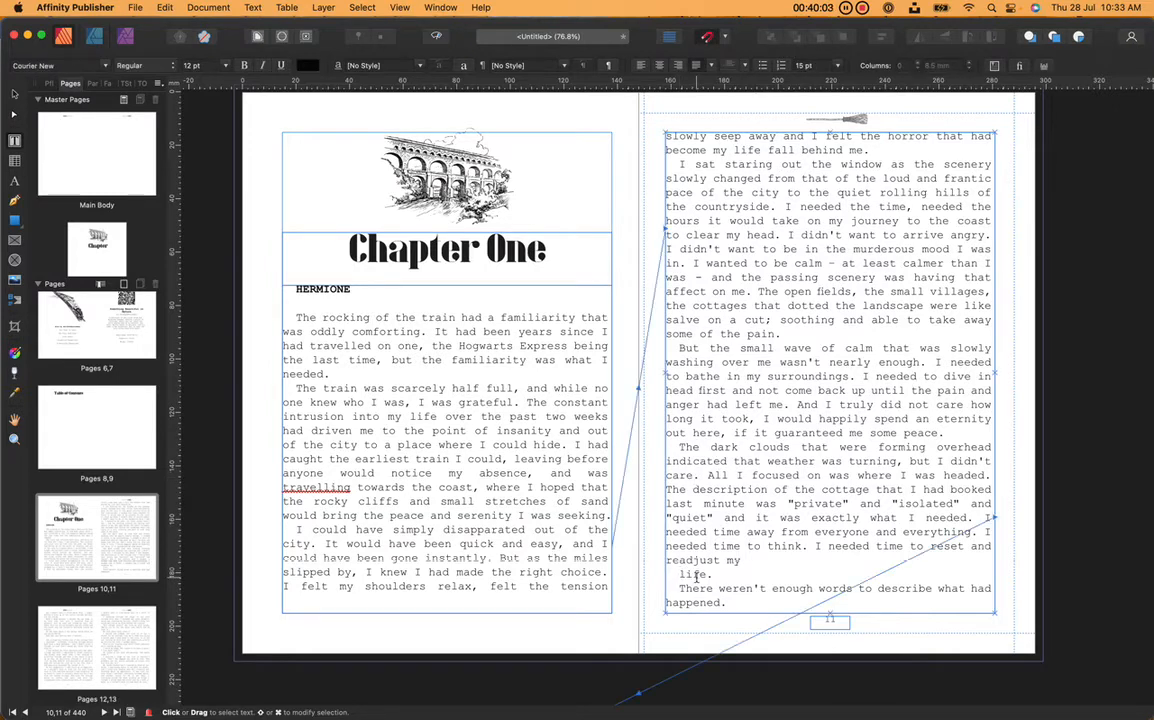
key(BackSpace)
key(BackSpace)
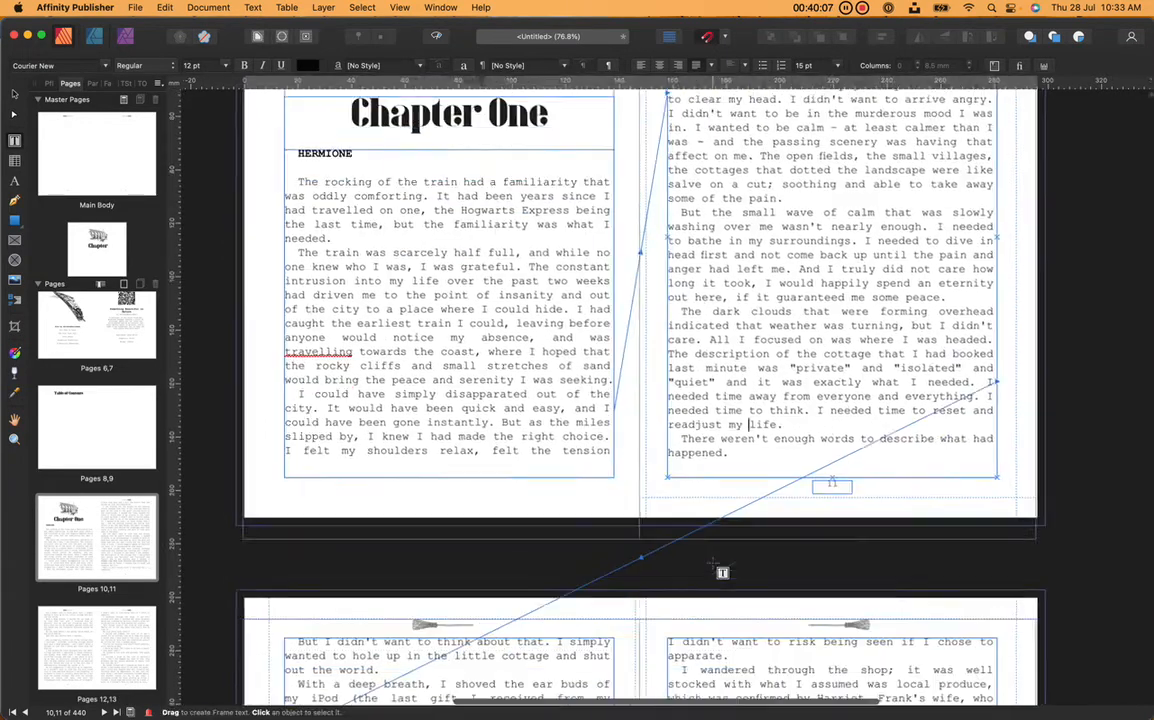
- Add two more blank lines at the scene break on page 12, before "The cottage was further out of the village"
scroll(713, 563, down, 5)
scroll(713, 563, down, 10)
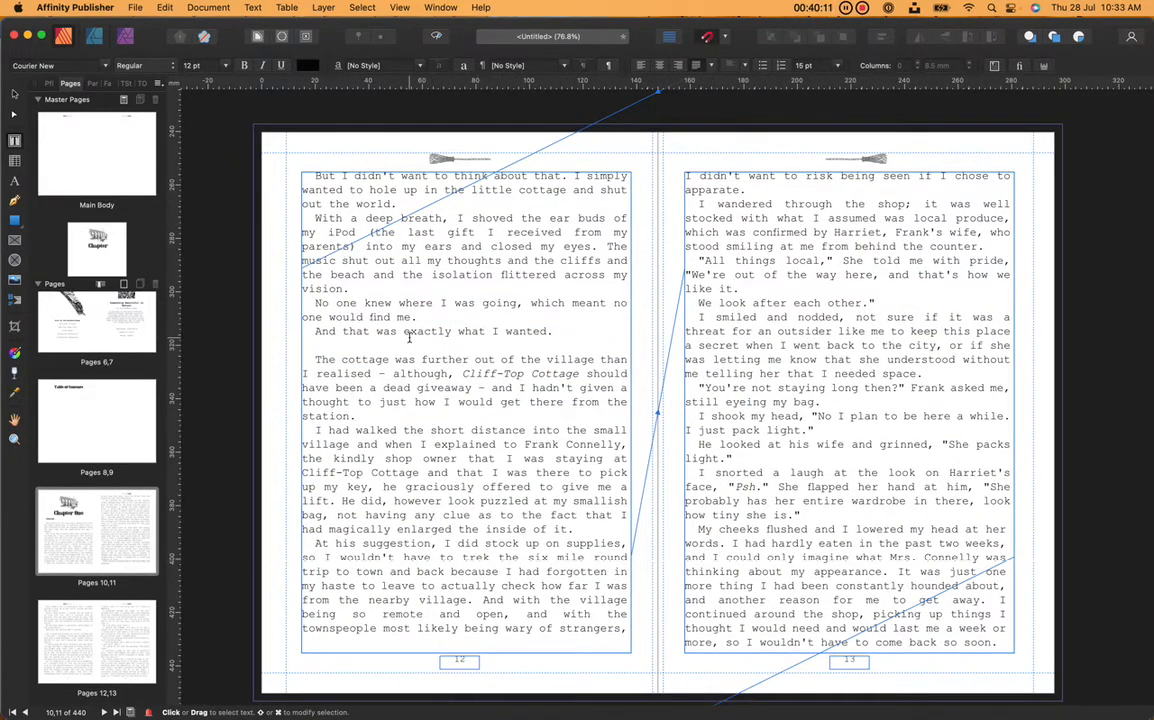
scroll(408, 337, up, 4)
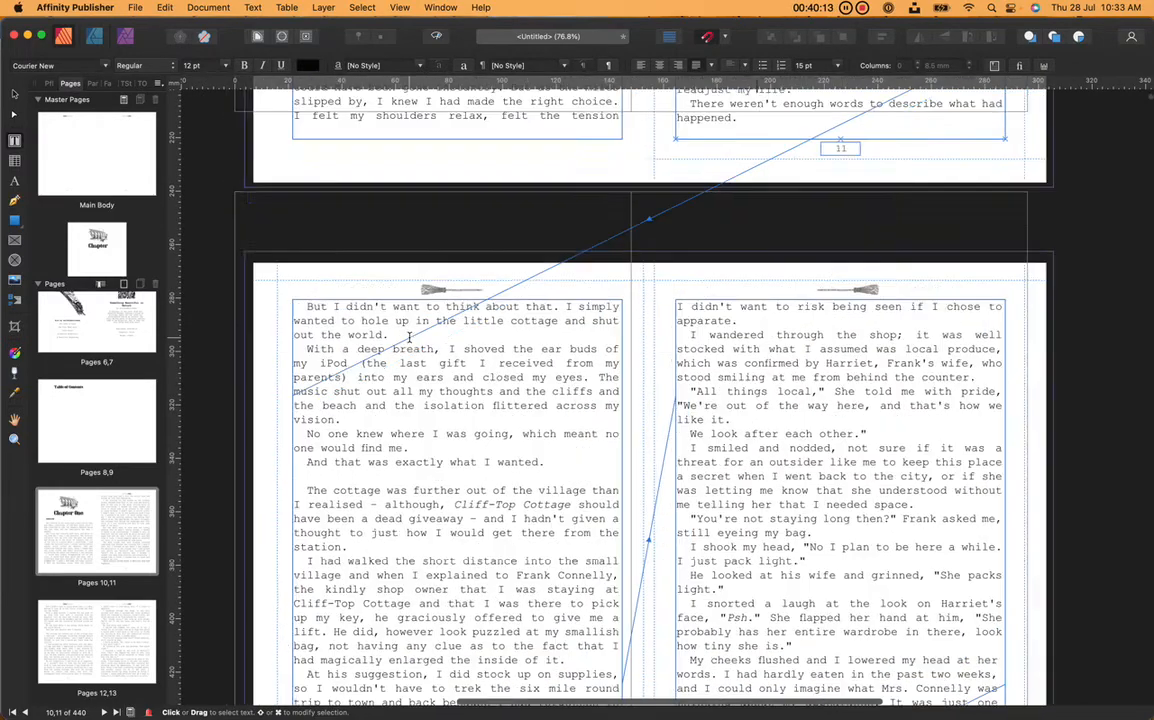
scroll(418, 347, up, 2)
scroll(408, 337, down, 5)
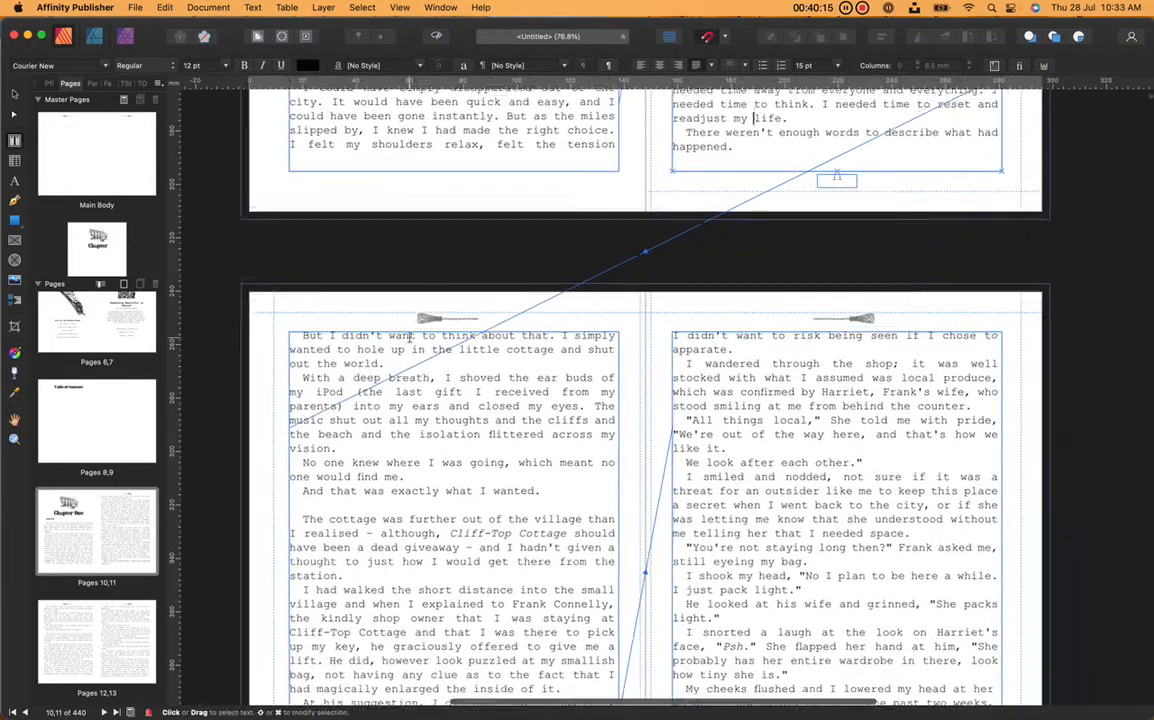
scroll(408, 337, down, 2)
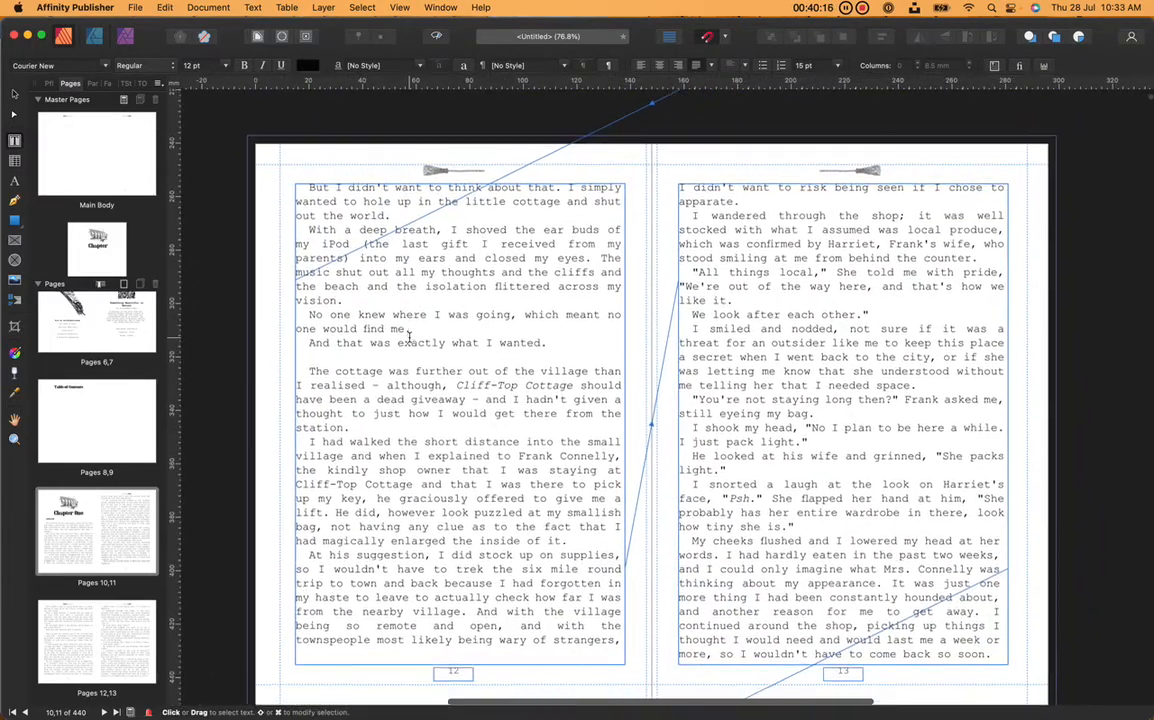
click(313, 353)
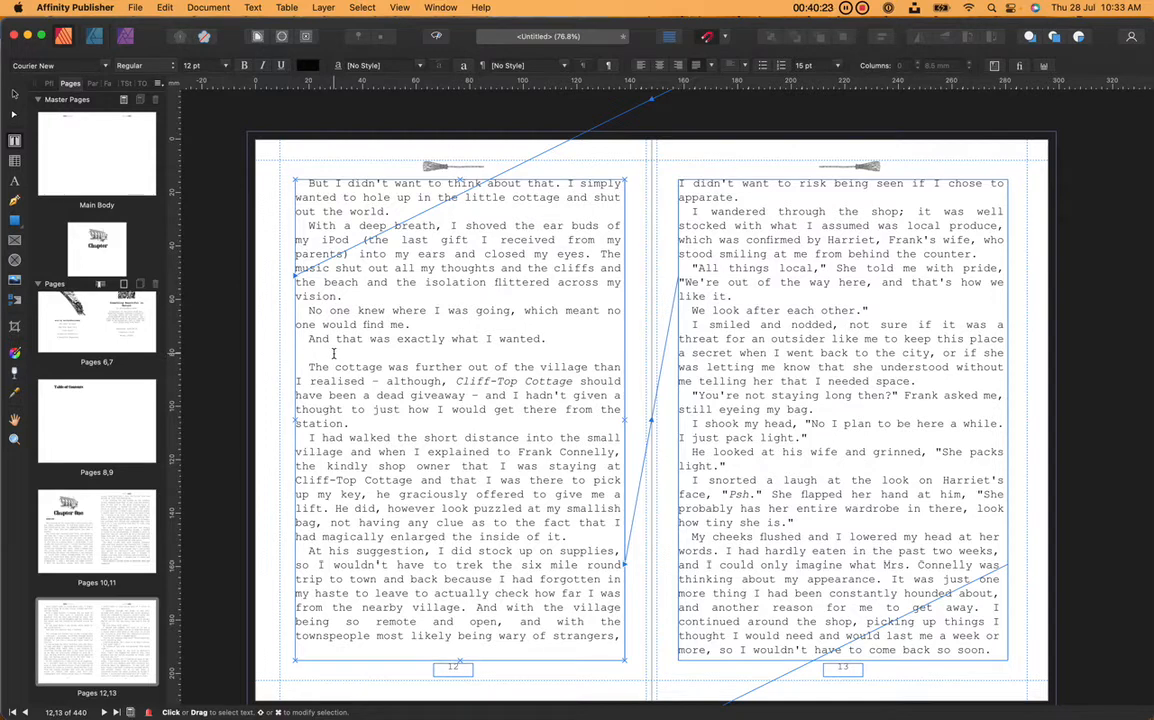
key(Return)
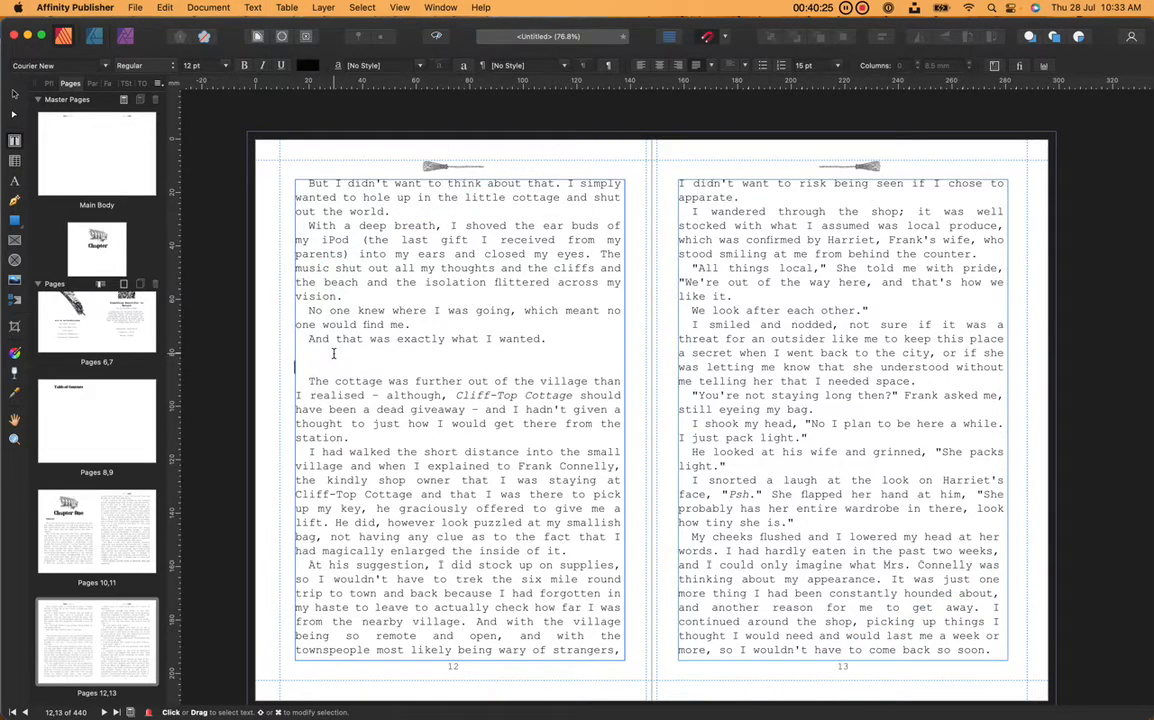
key(Return)
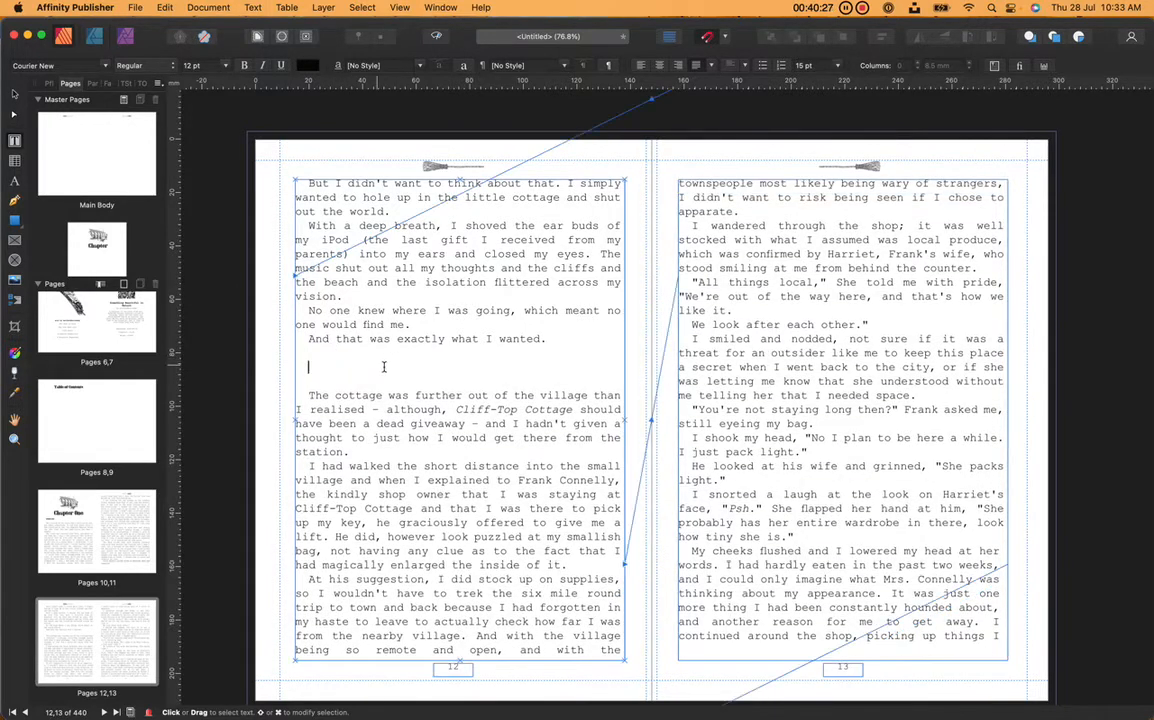
- Switch to the Finder window showing the Embellishments folder and look through its images for a scene-break ornament
key(ctrl+Up)
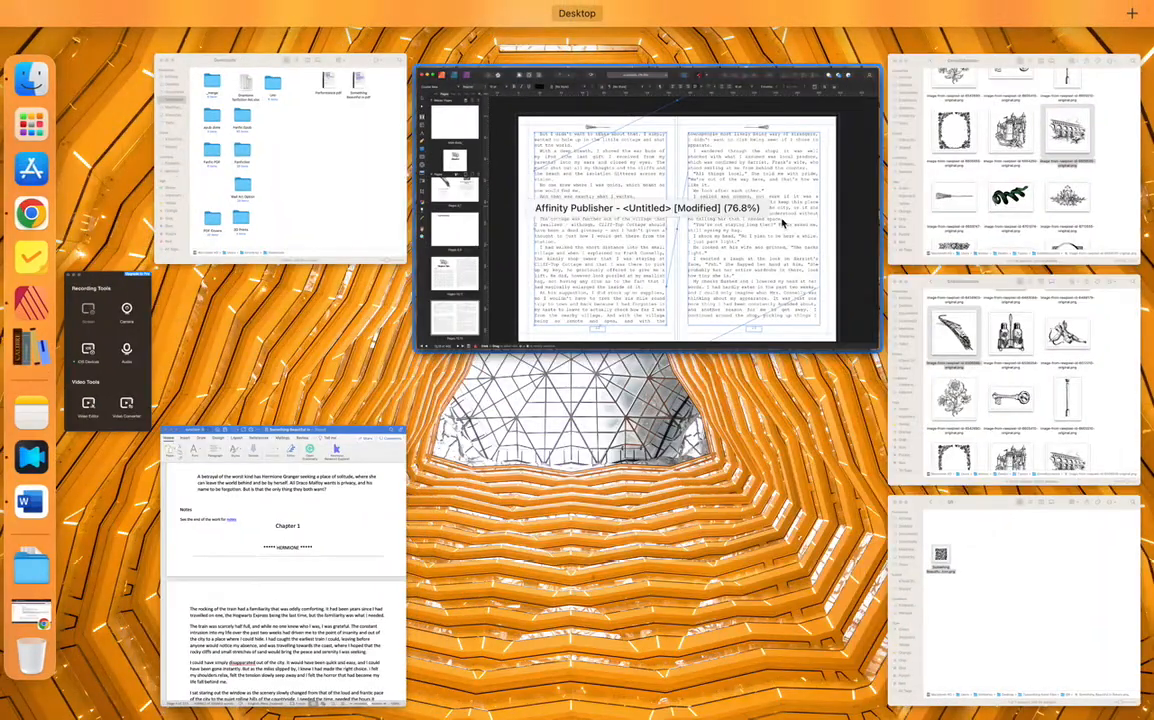
click(1045, 340)
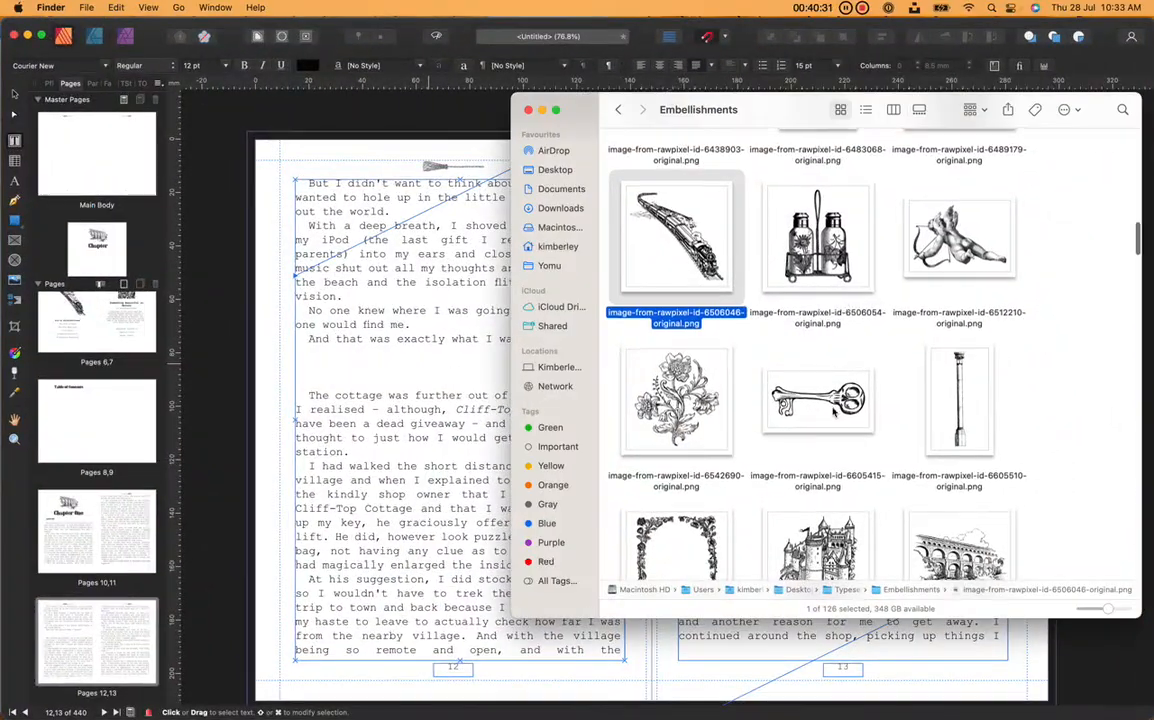
scroll(833, 411, down, 3)
scroll(833, 411, down, 15)
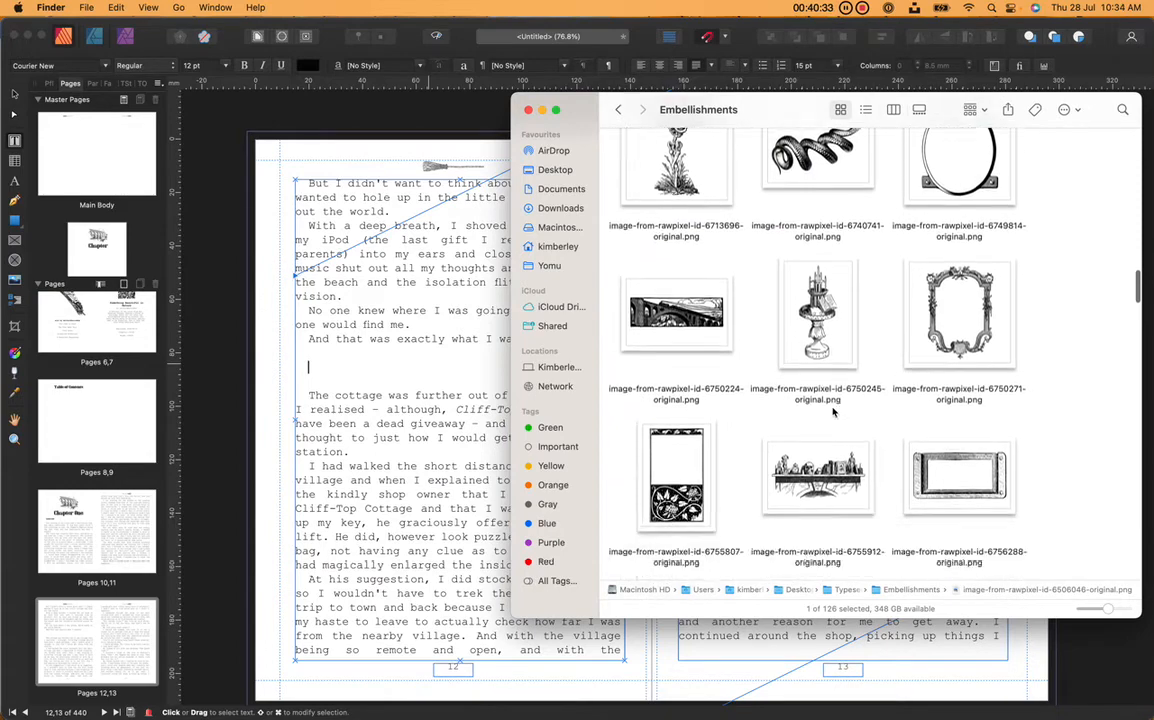
scroll(833, 411, down, 10)
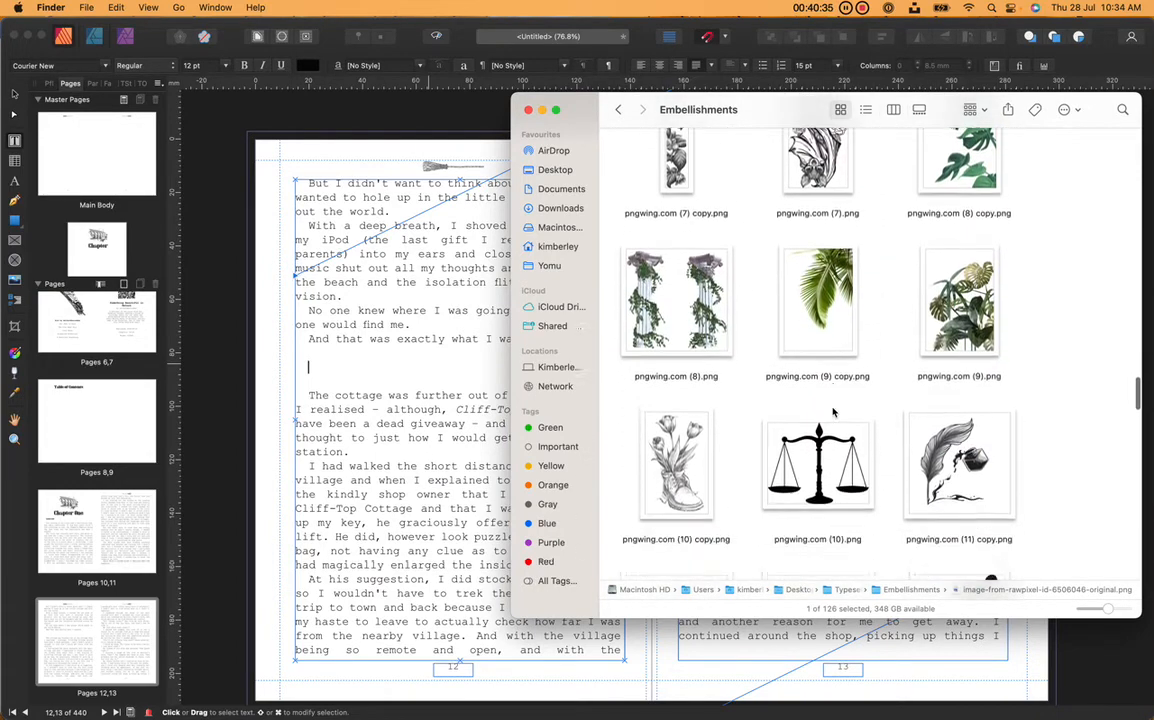
scroll(833, 411, down, 10)
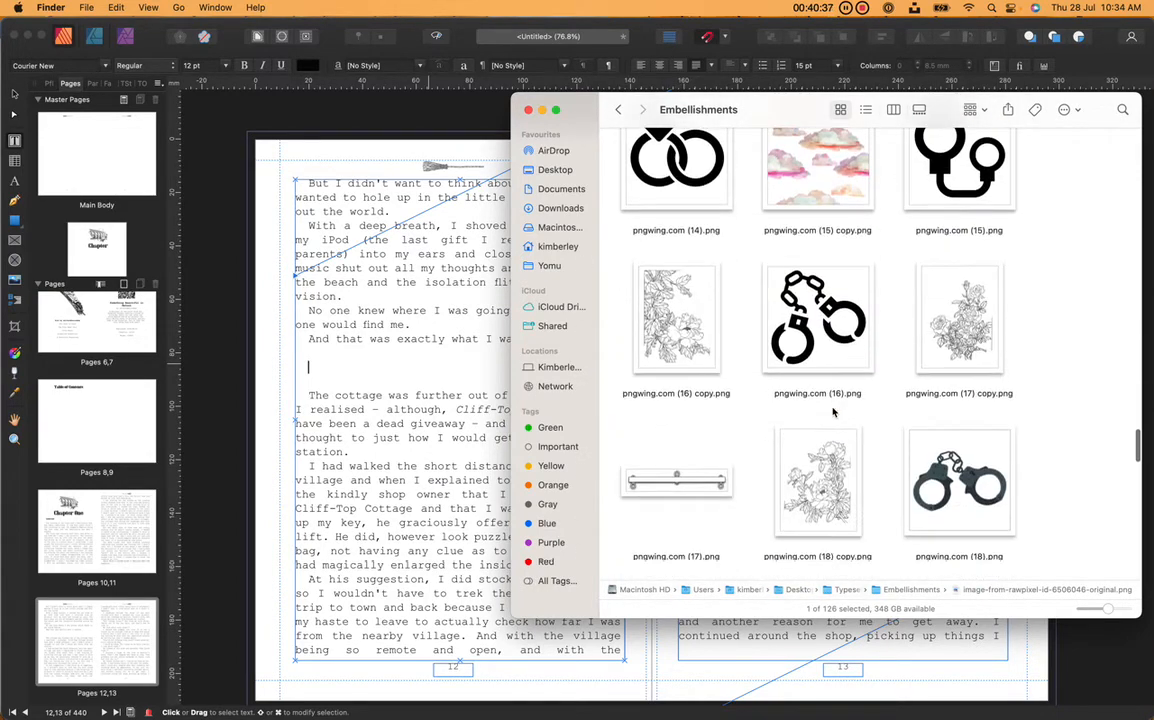
scroll(833, 411, down, 12)
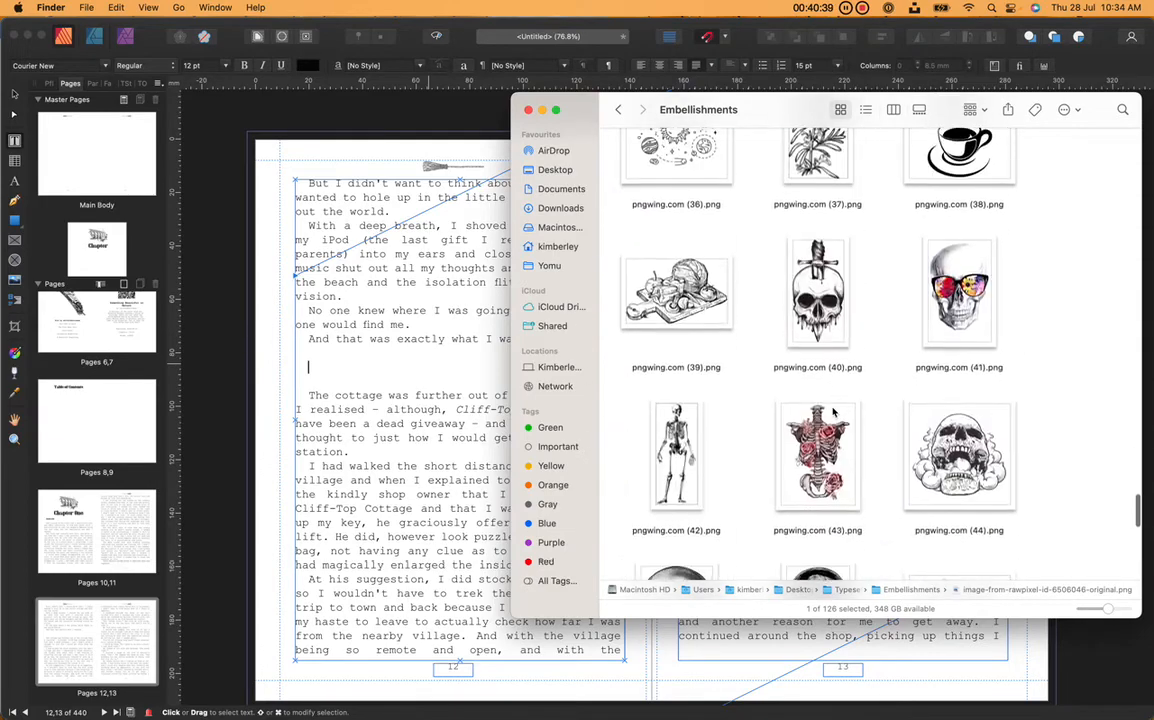
scroll(833, 411, up, 10)
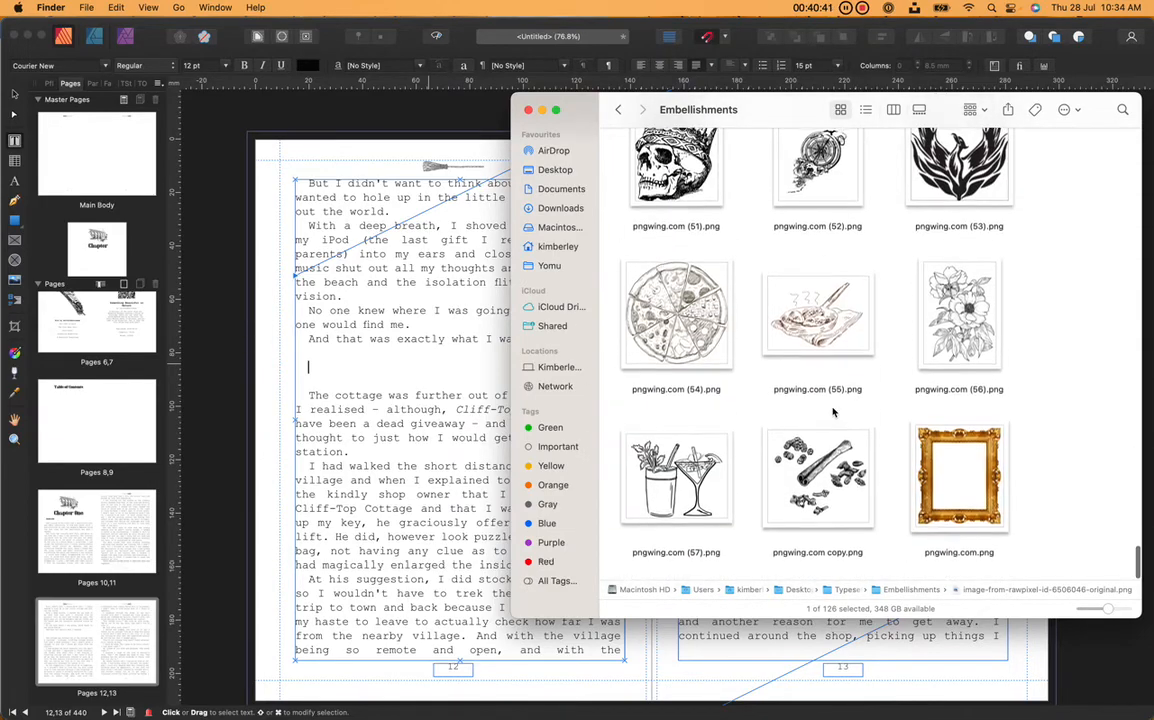
scroll(833, 411, up, 10)
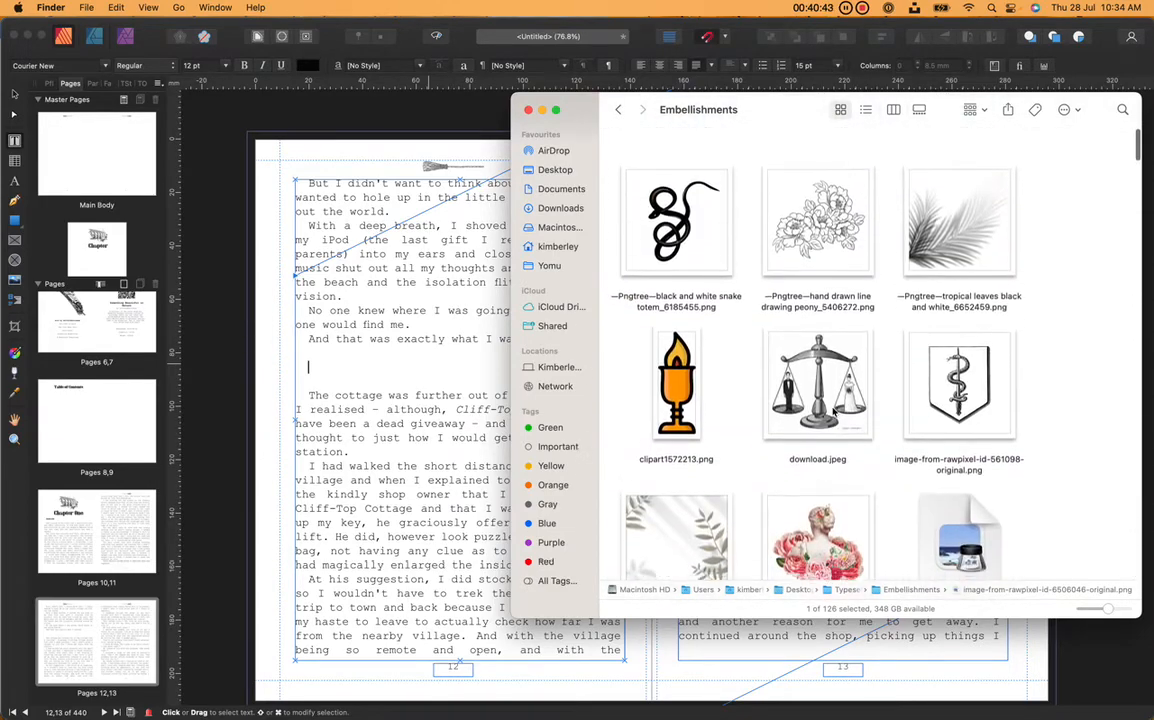
scroll(699, 298, down, 10)
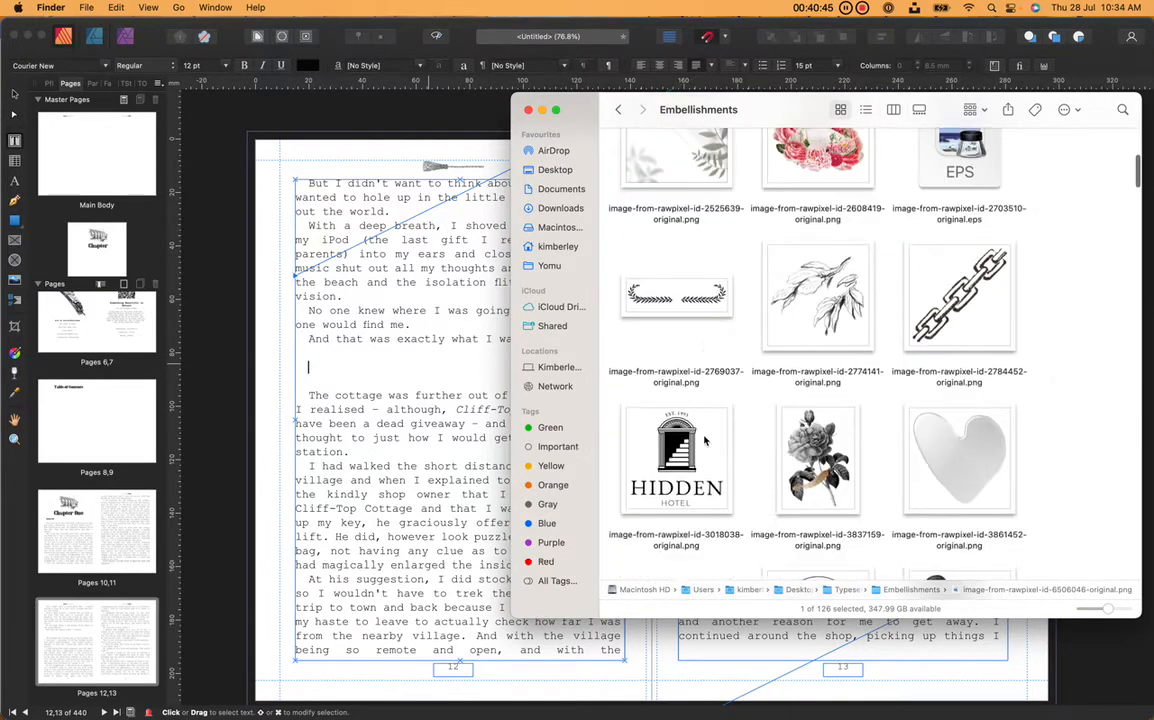
scroll(700, 437, up, 4)
scroll(702, 438, down, 3)
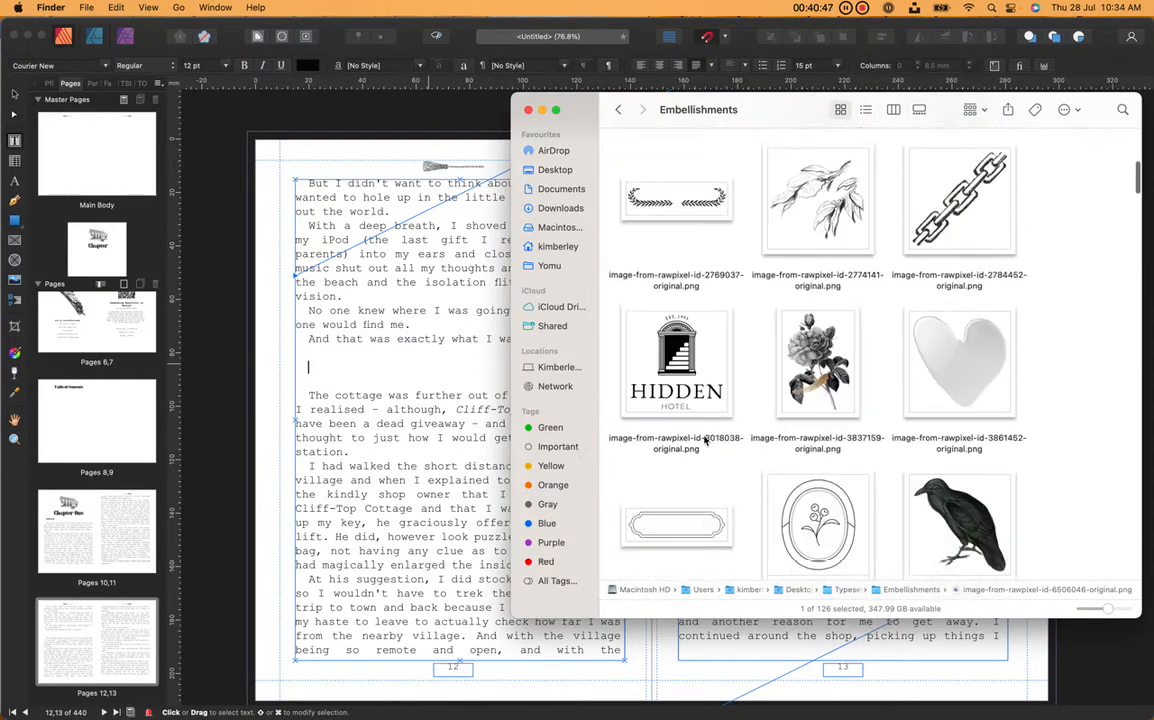
- Place the laurel image image-from-rawpixel-id-2769037-original.png from the Embellishments folder on page 12
scroll(702, 438, up, 3)
click(673, 323)
drag(673, 323, 421, 356)
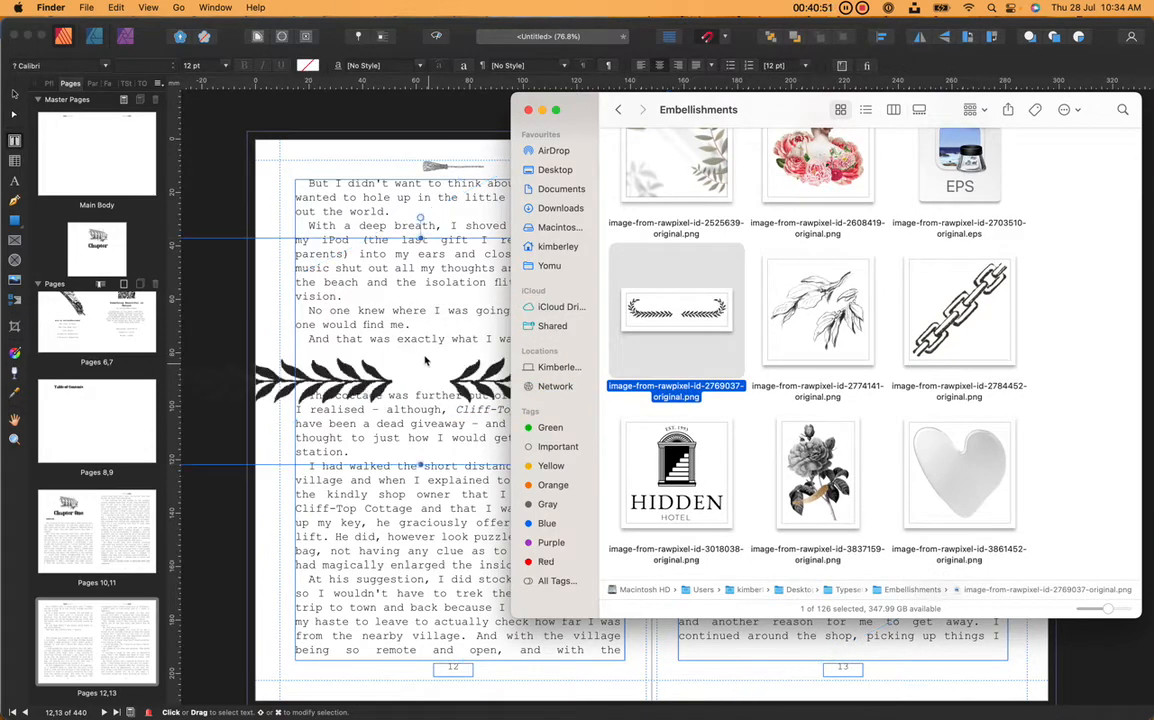
click(259, 569)
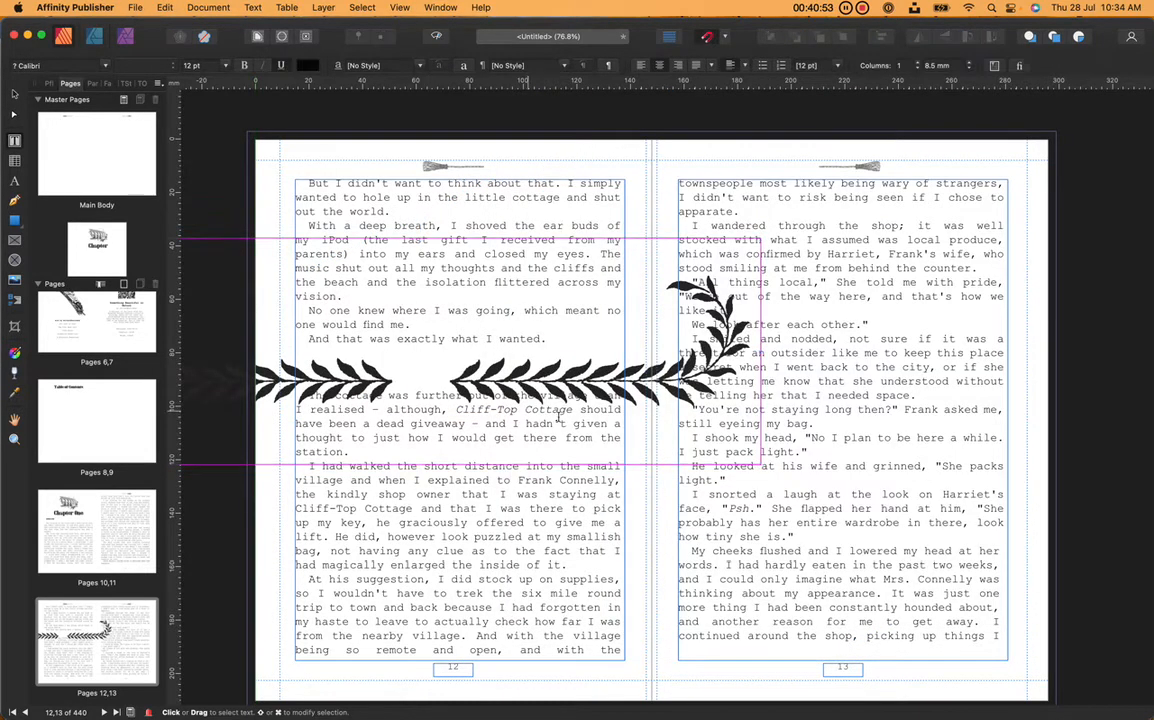
- Scale the laurel image down to about 16% and centre it in the scene-break gap on page 12
click(608, 365)
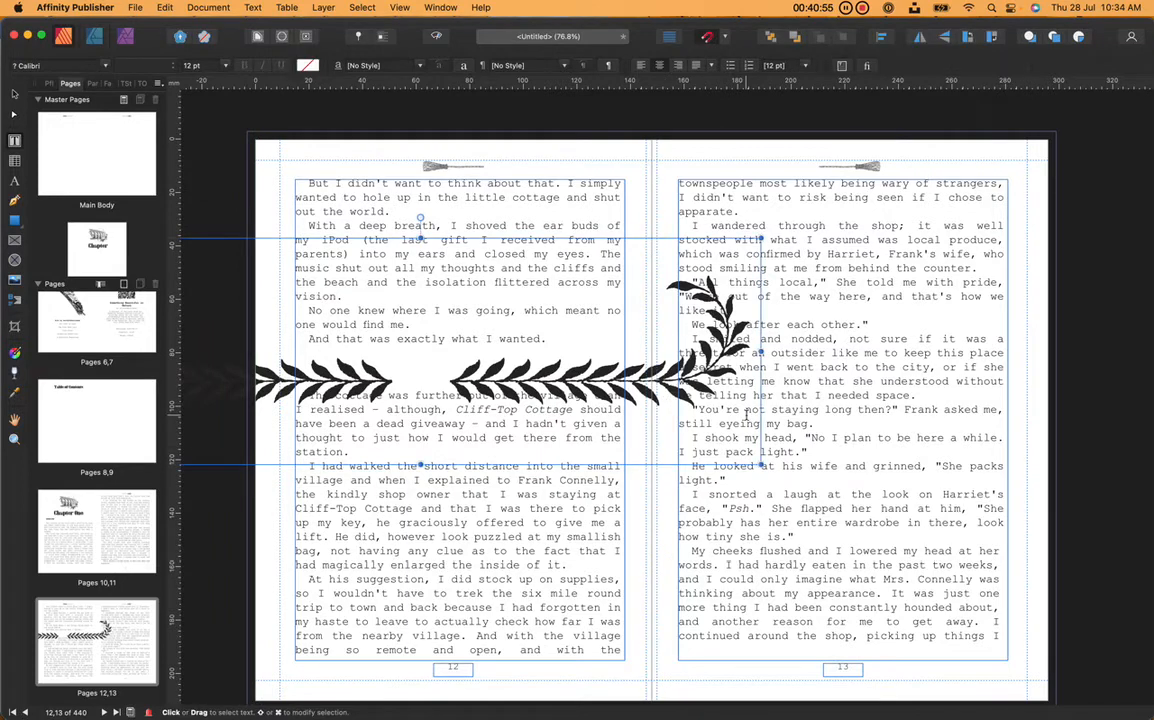
drag(760, 463, 452, 330)
triple_click(500, 338)
key(Escape)
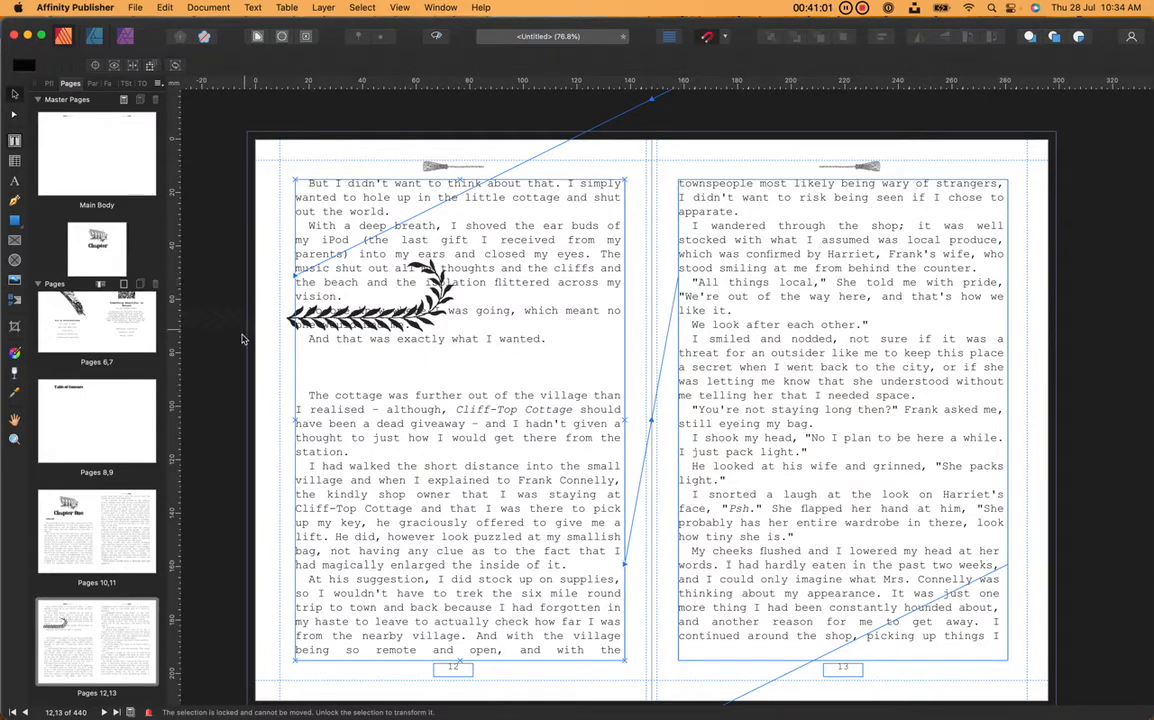
drag(200, 325, 463, 356)
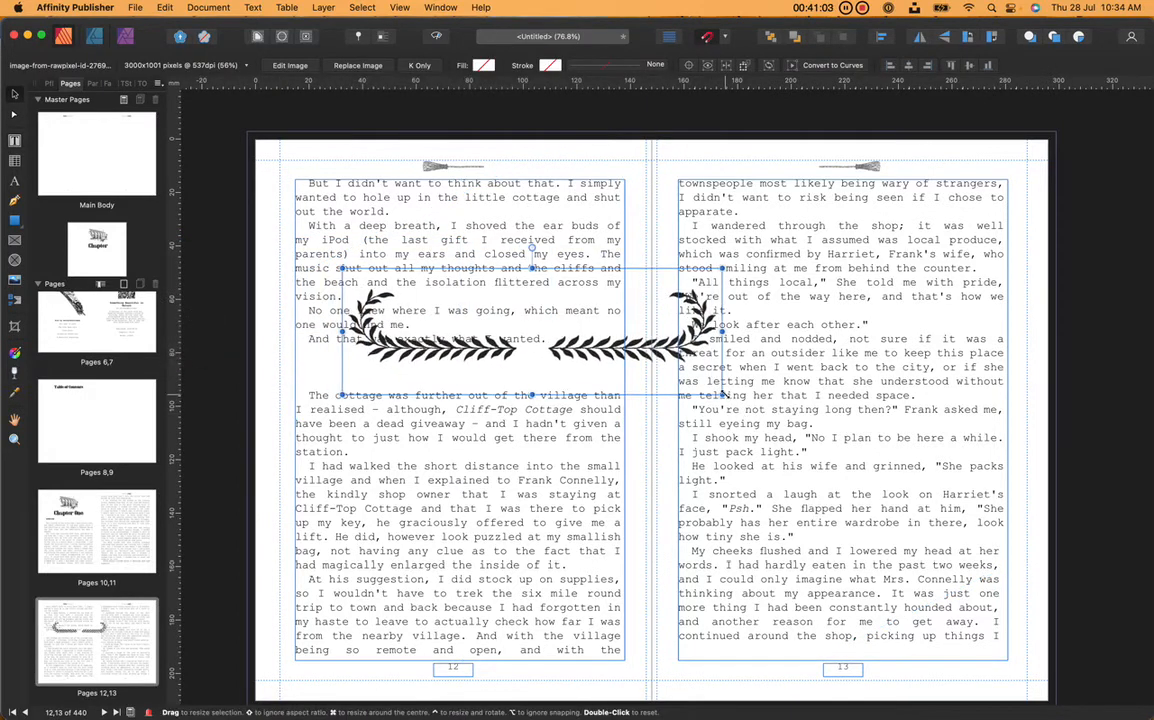
drag(722, 394, 490, 373)
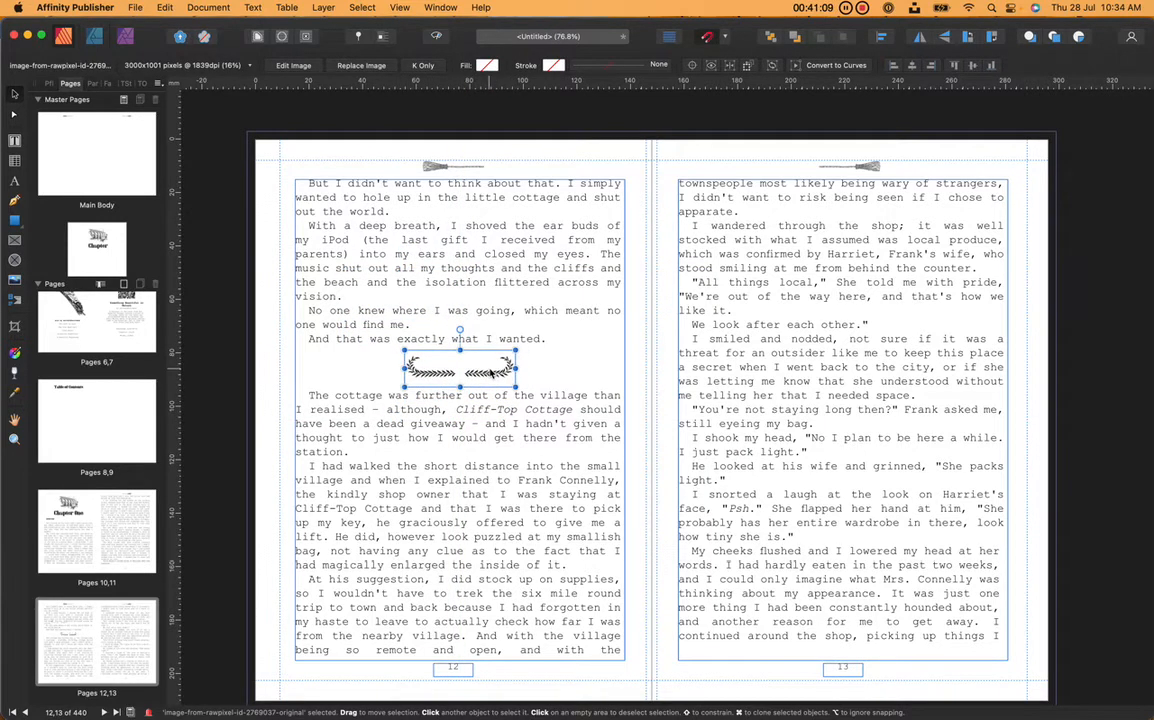
- Cut the laurel ornament, paste it inline on the blank scene-break line of page 12, and select it there
key(Delete)
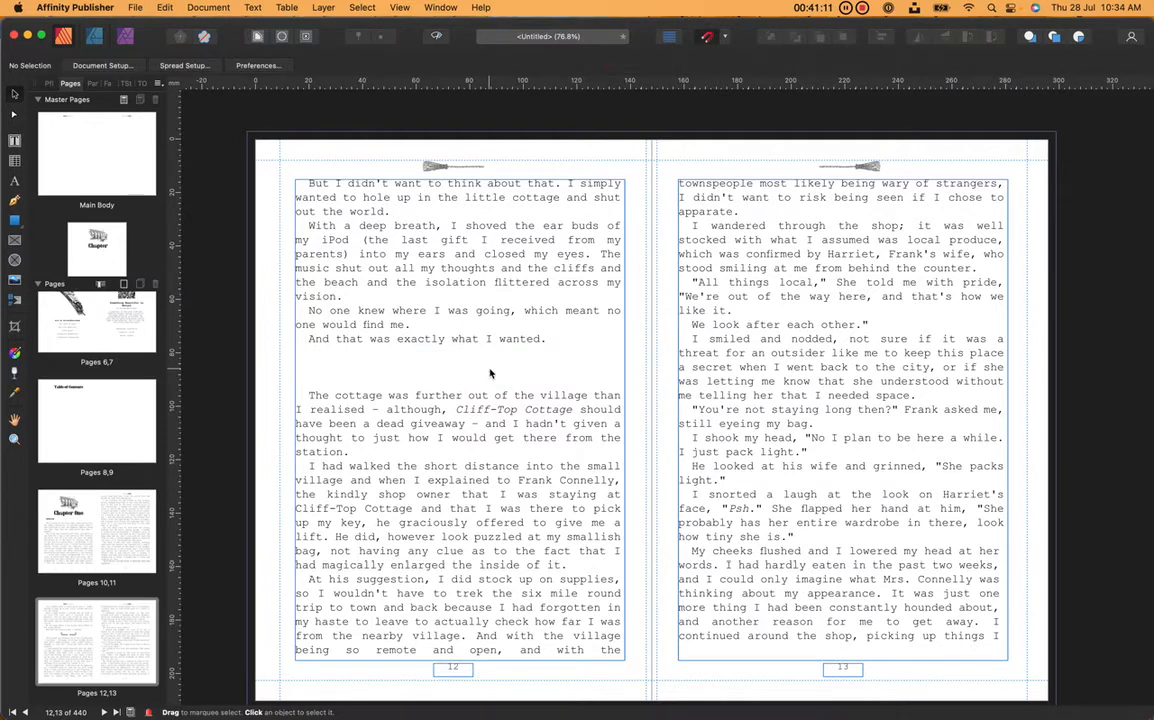
click(330, 366)
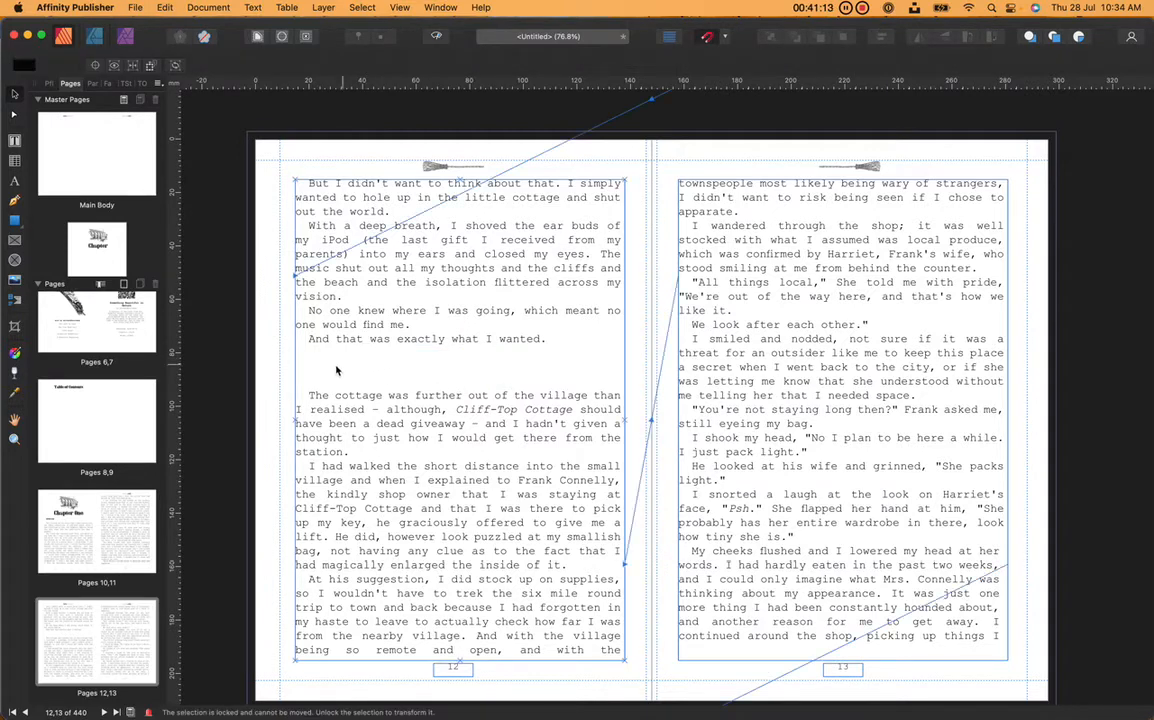
key(super+v)
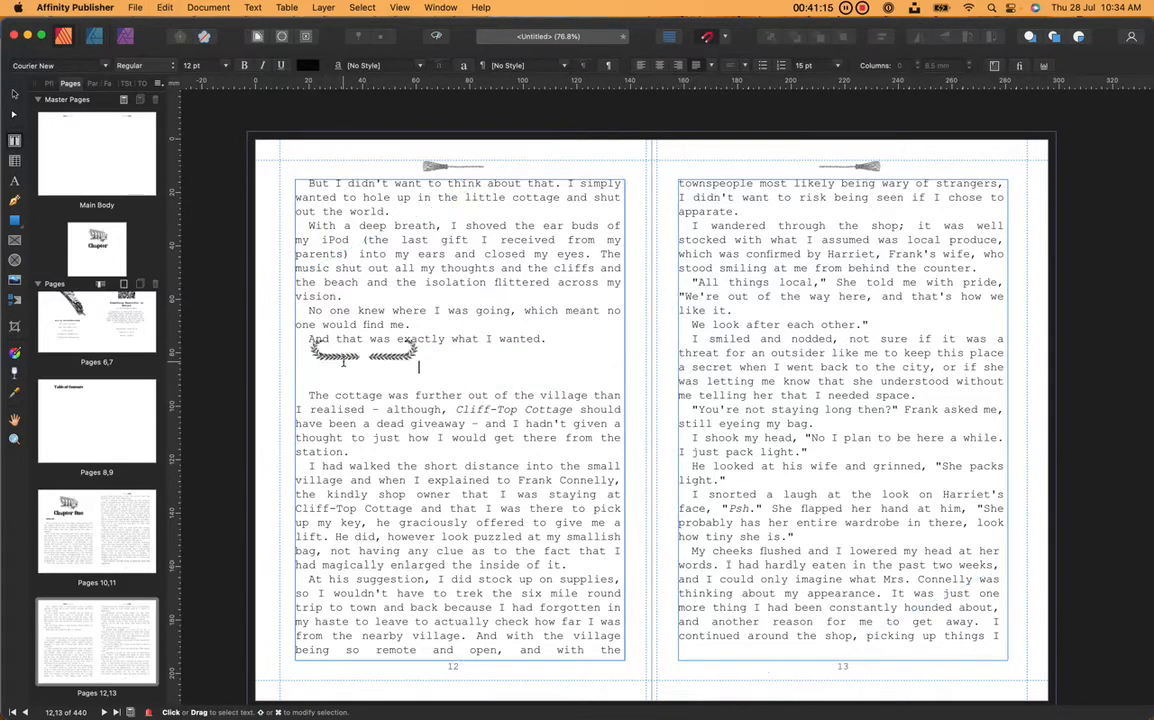
drag(416, 364, 296, 356)
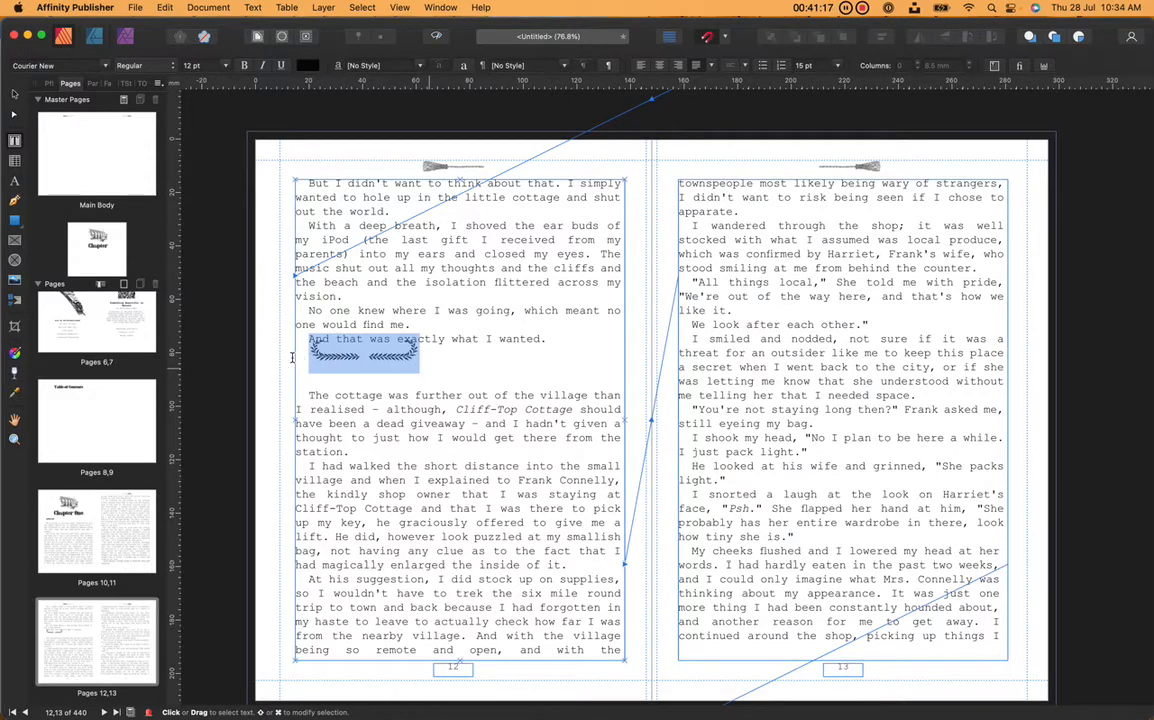
- Centre the laurel ornament on page 12, add a blank line above it and delete the surplus blank line below it
click(660, 66)
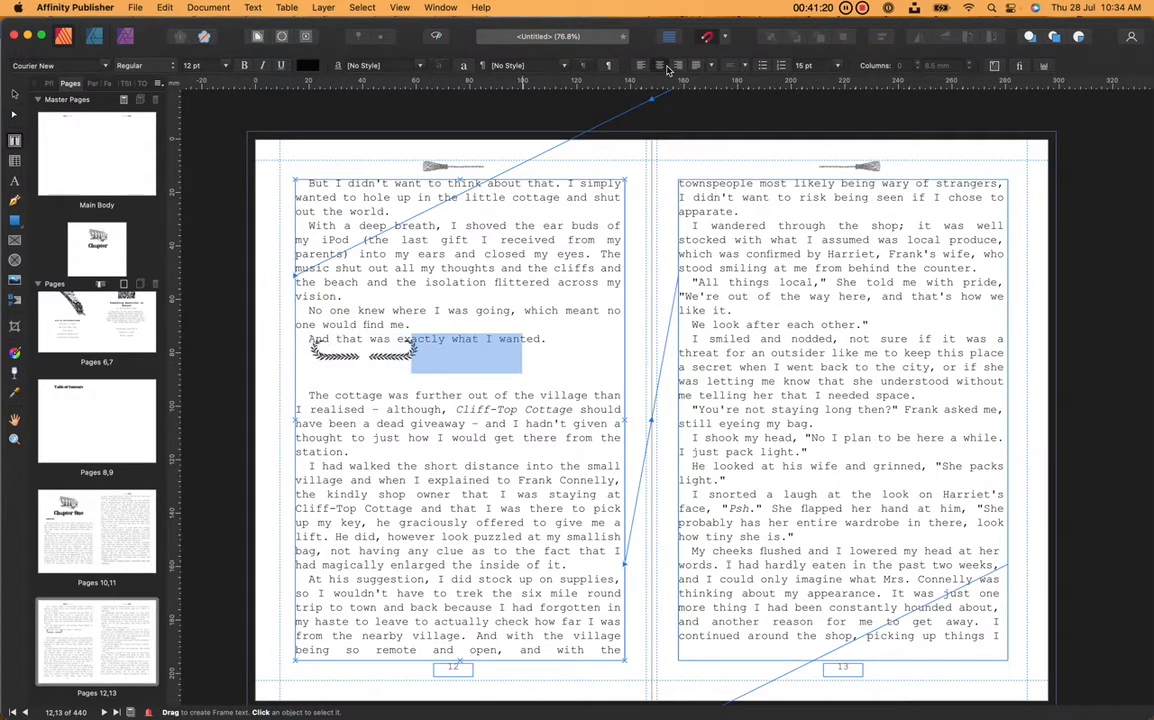
click(561, 340)
key(Return)
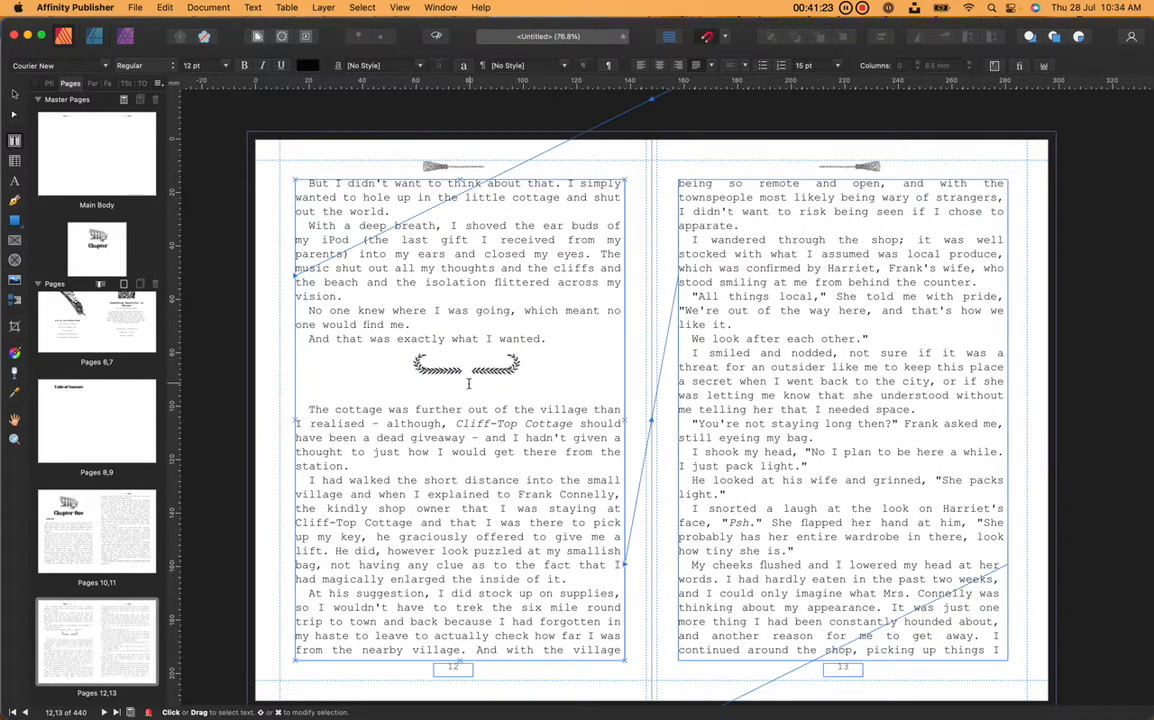
click(400, 401)
key(BackSpace)
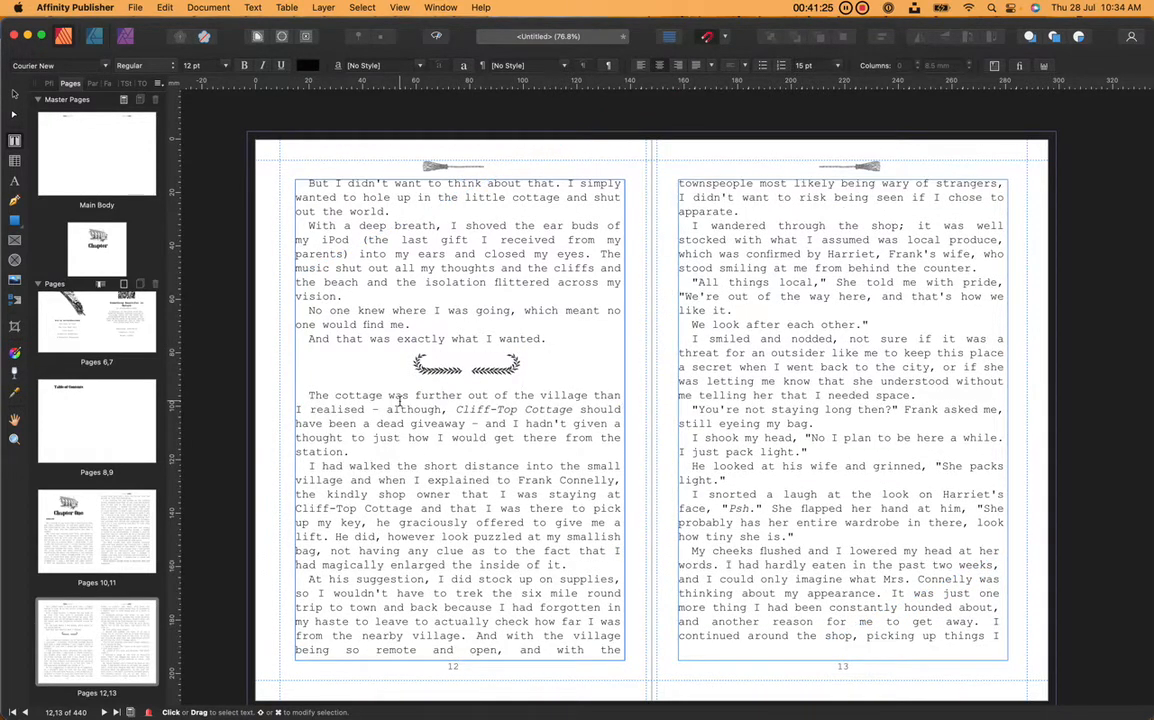
key(Escape)
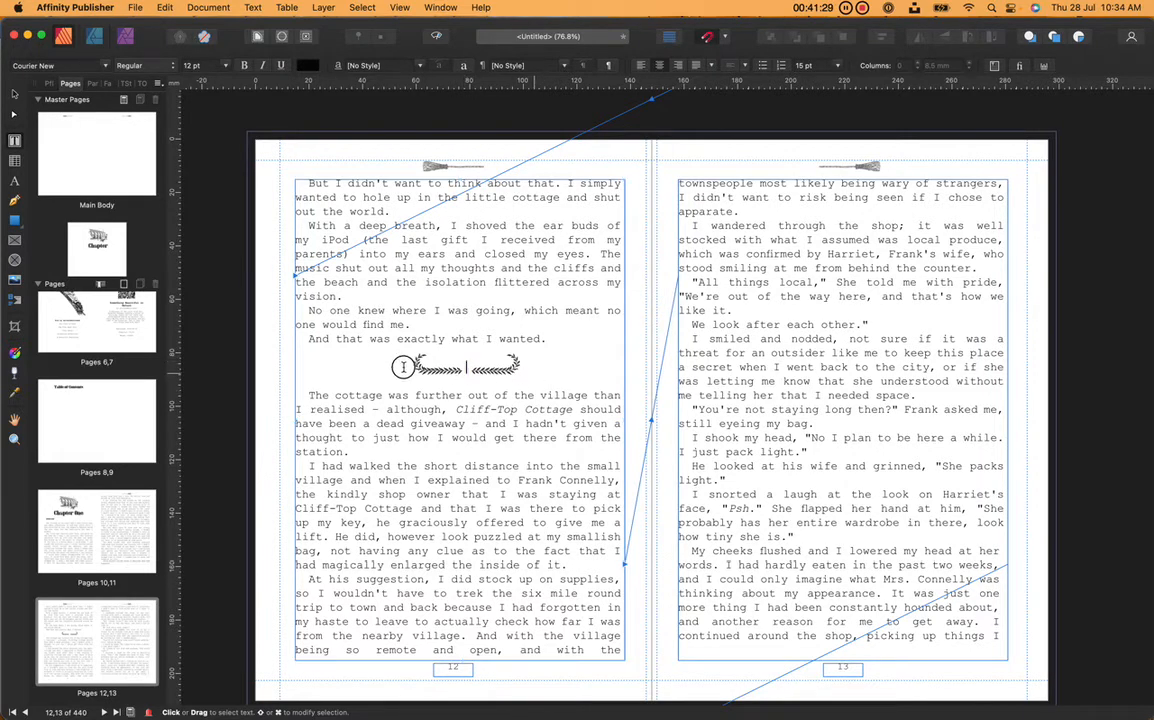
- Select the laurel ornament on page 12 and remove its first-line indent with the text ruler
click(372, 353)
drag(458, 371, 549, 379)
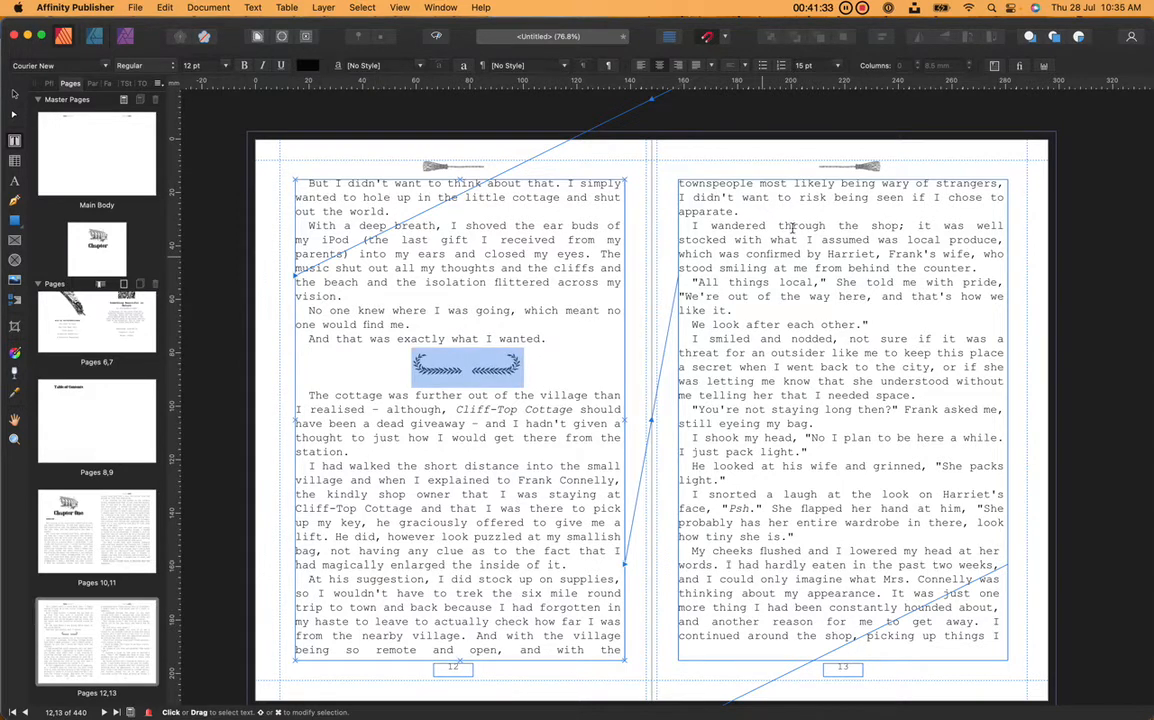
click(1044, 66)
click(1043, 66)
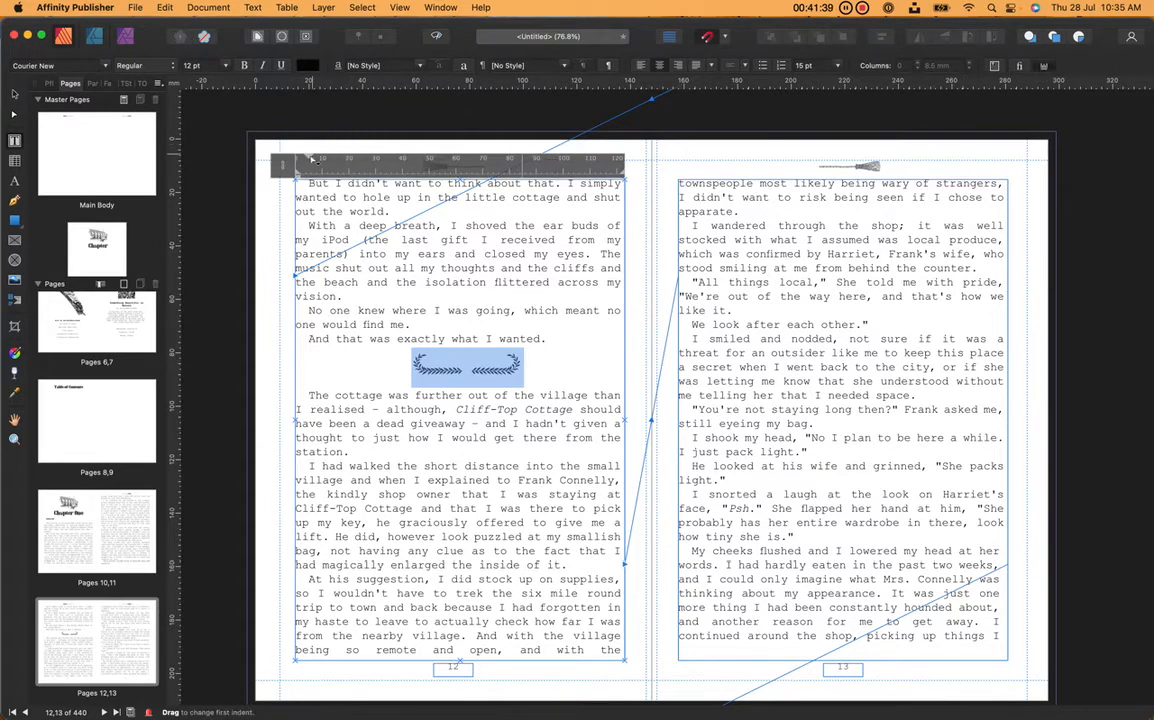
mouse_move(309, 157)
mouse_down()
mouse_move(240, 158)
mouse_move(264, 153)
mouse_up()
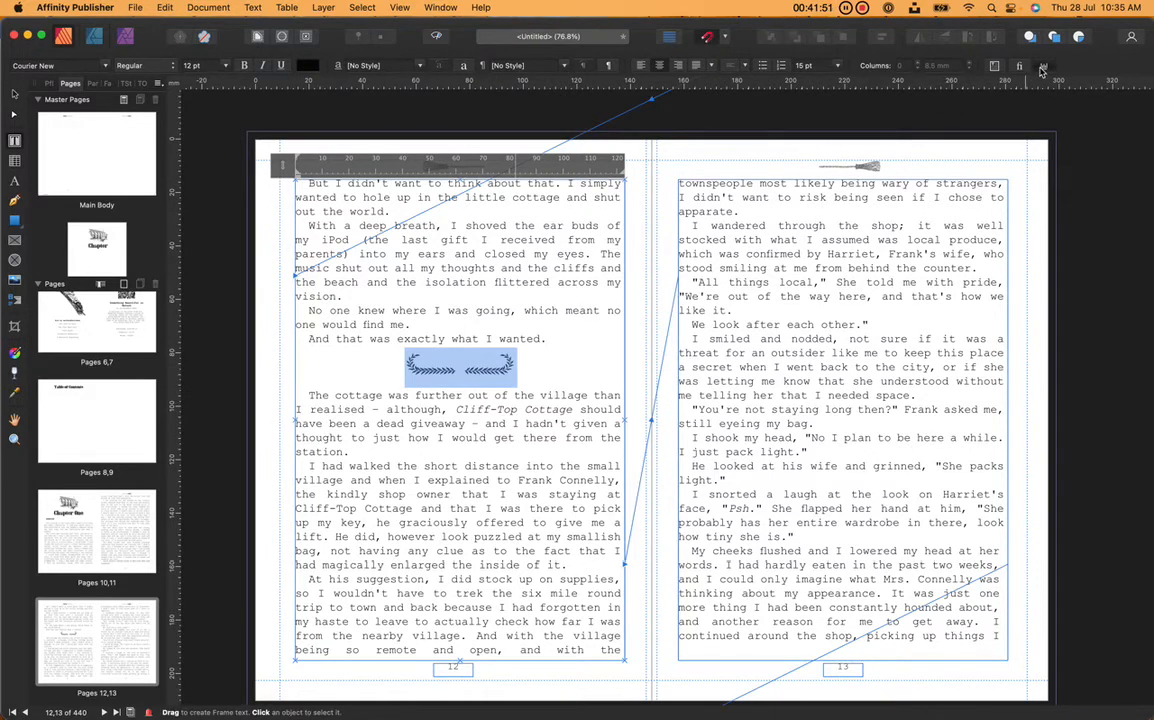
key(Escape)
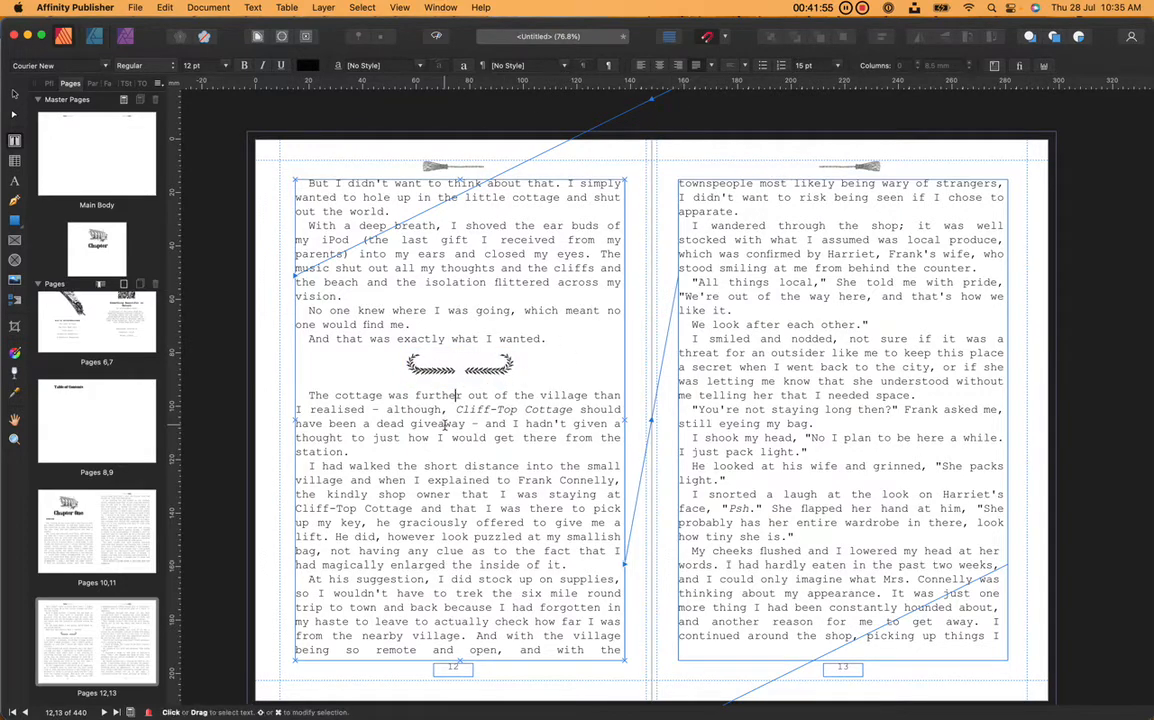
- Join the line "We look after each other." to the preceding paragraph on page 13, separated by a space
scroll(410, 355, down, 2)
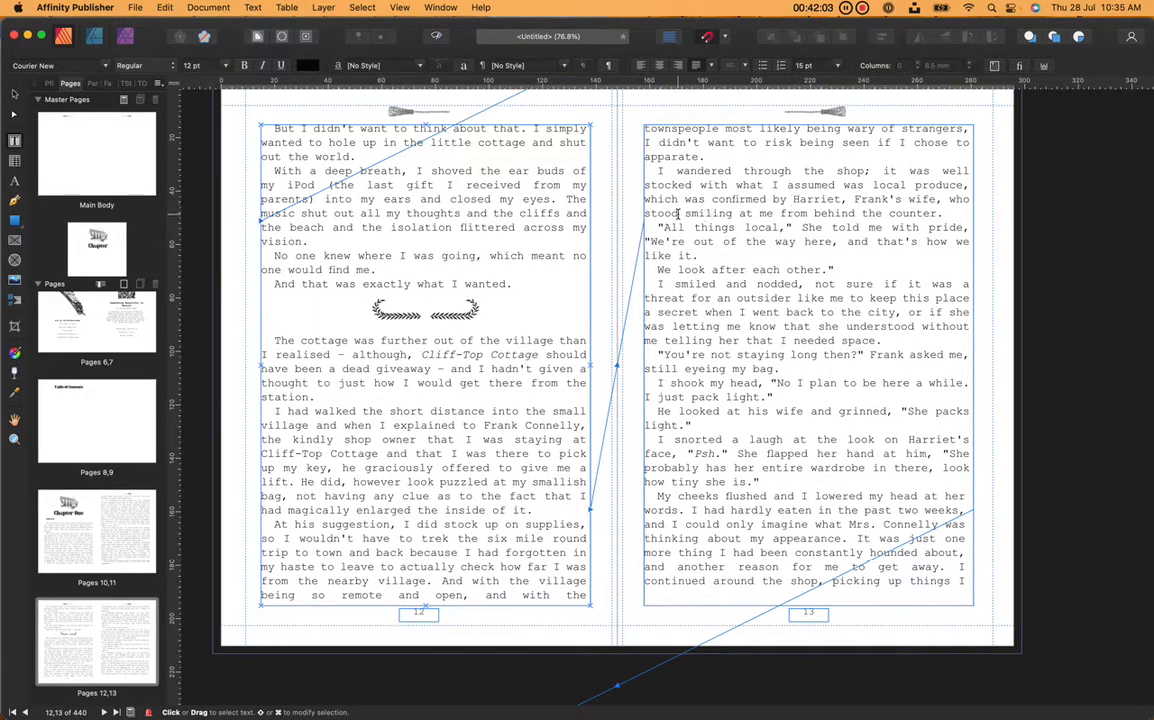
click(657, 270)
key(BackSpace)
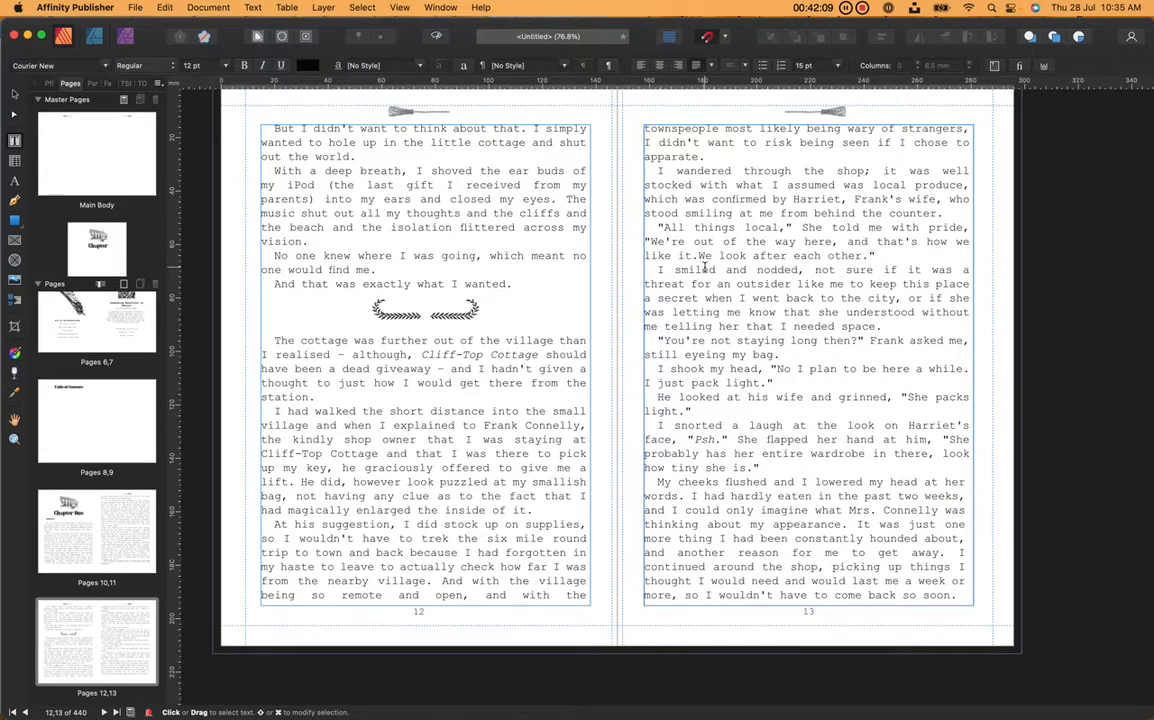
text(c)
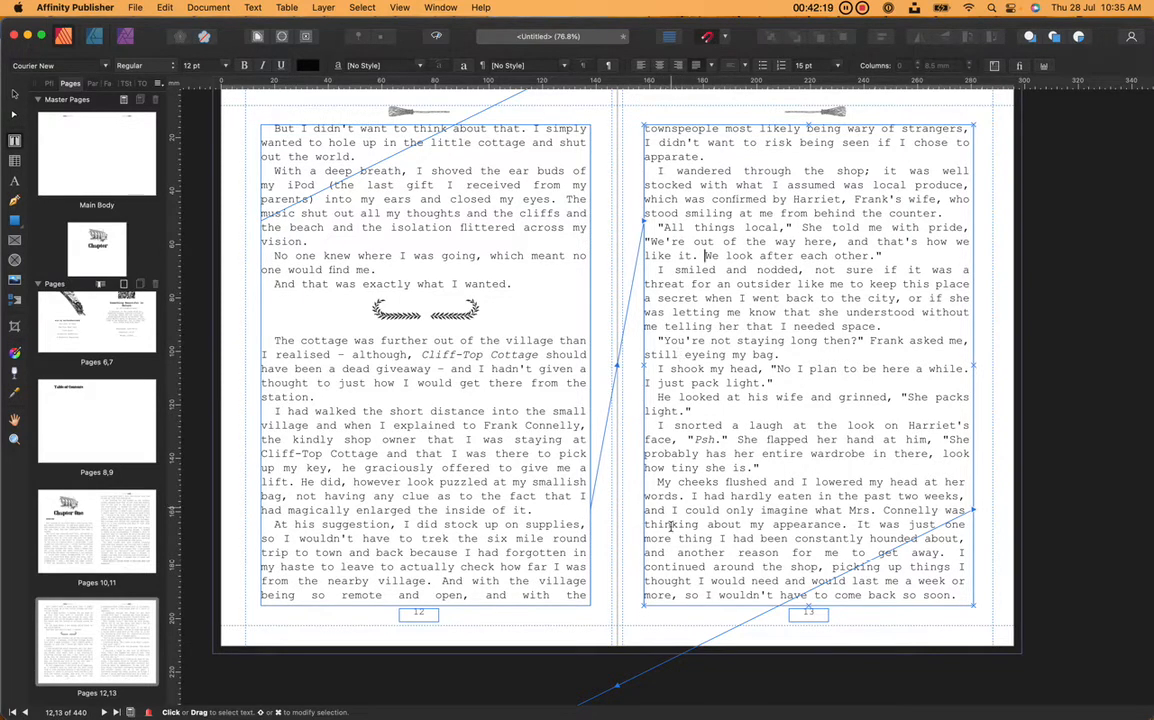
- Paste the laurel ornament inline at the scene break on page 14, above "The storm that had been threatening"
scroll(670, 500, down, 2)
scroll(672, 527, down, 10)
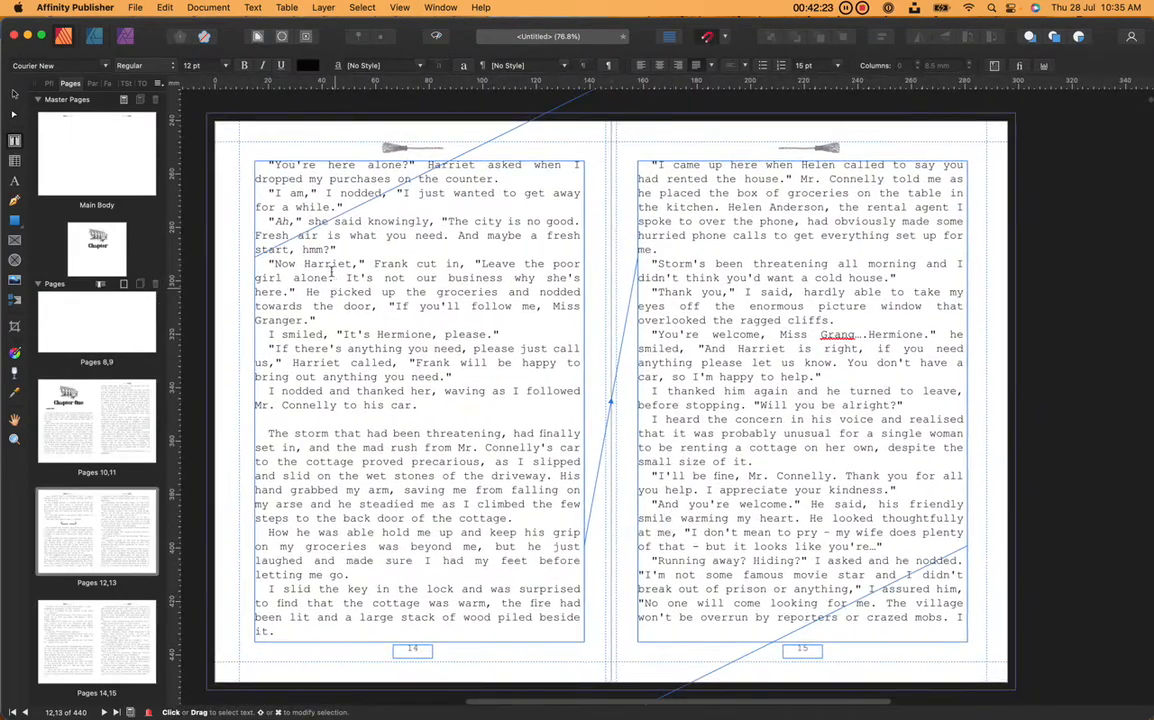
click(312, 418)
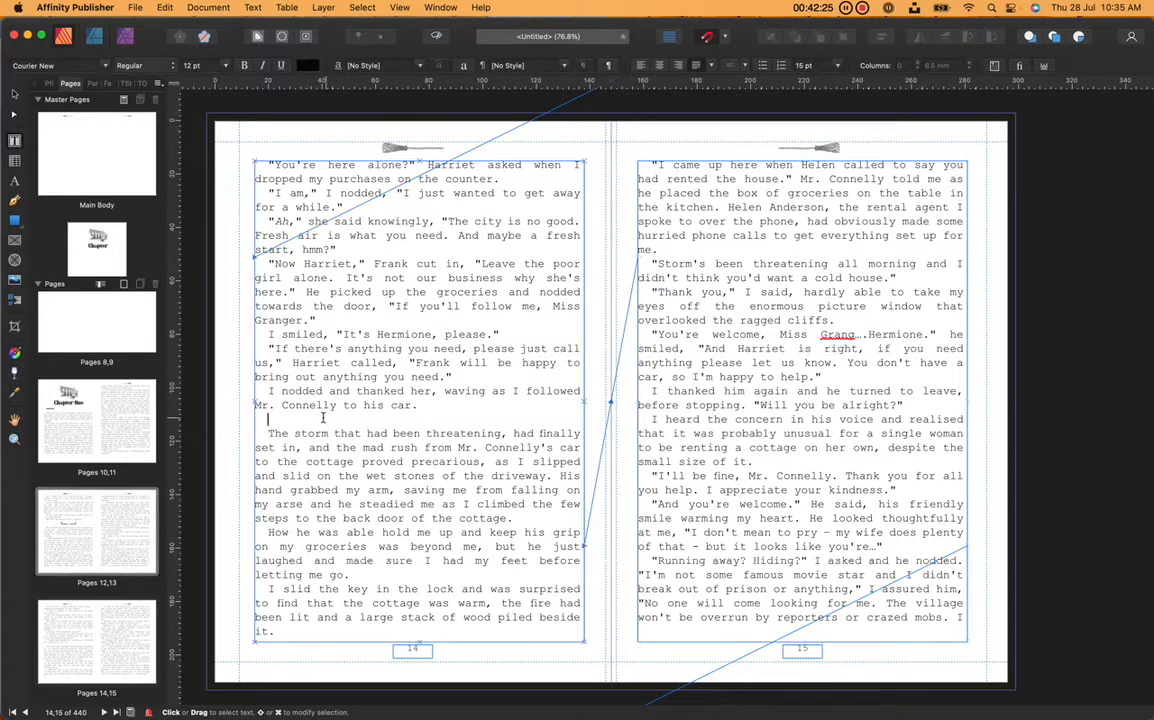
key(Return)
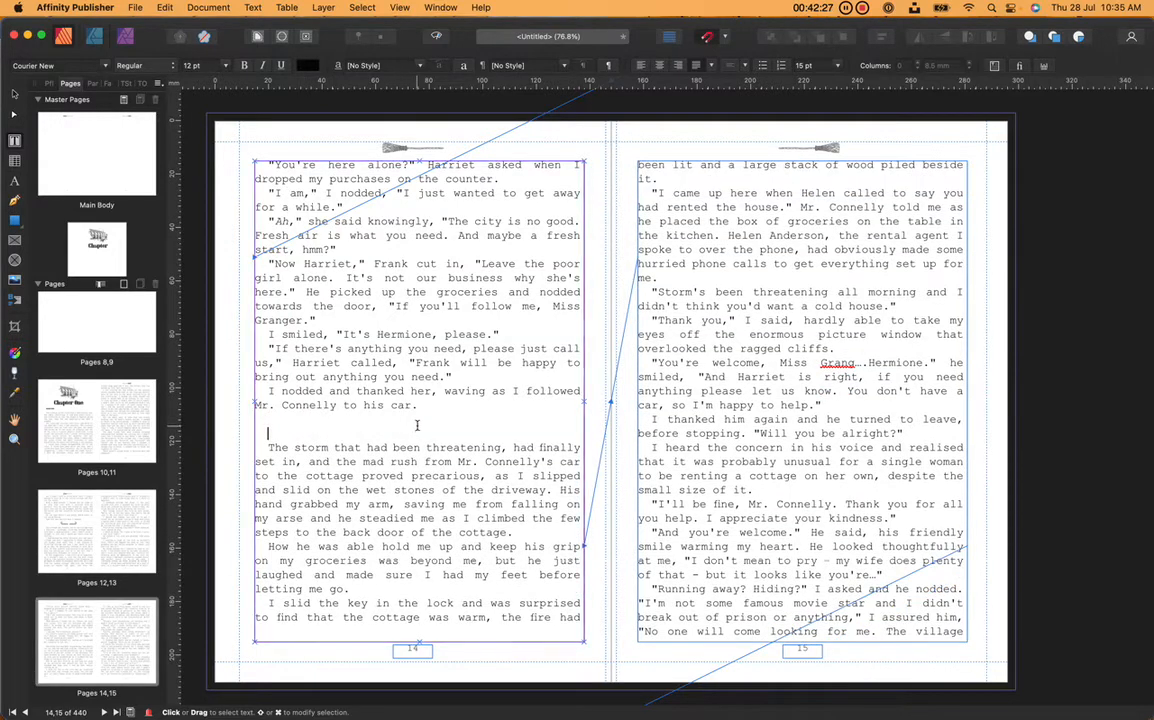
key(super+v)
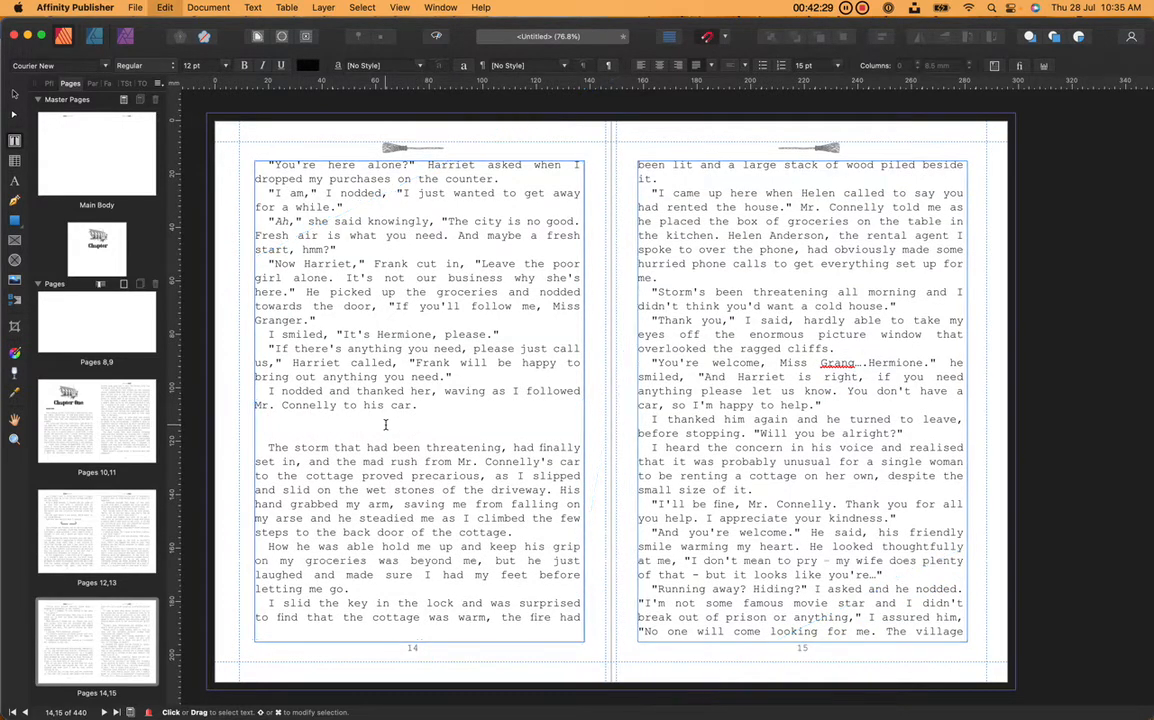
key(Return)
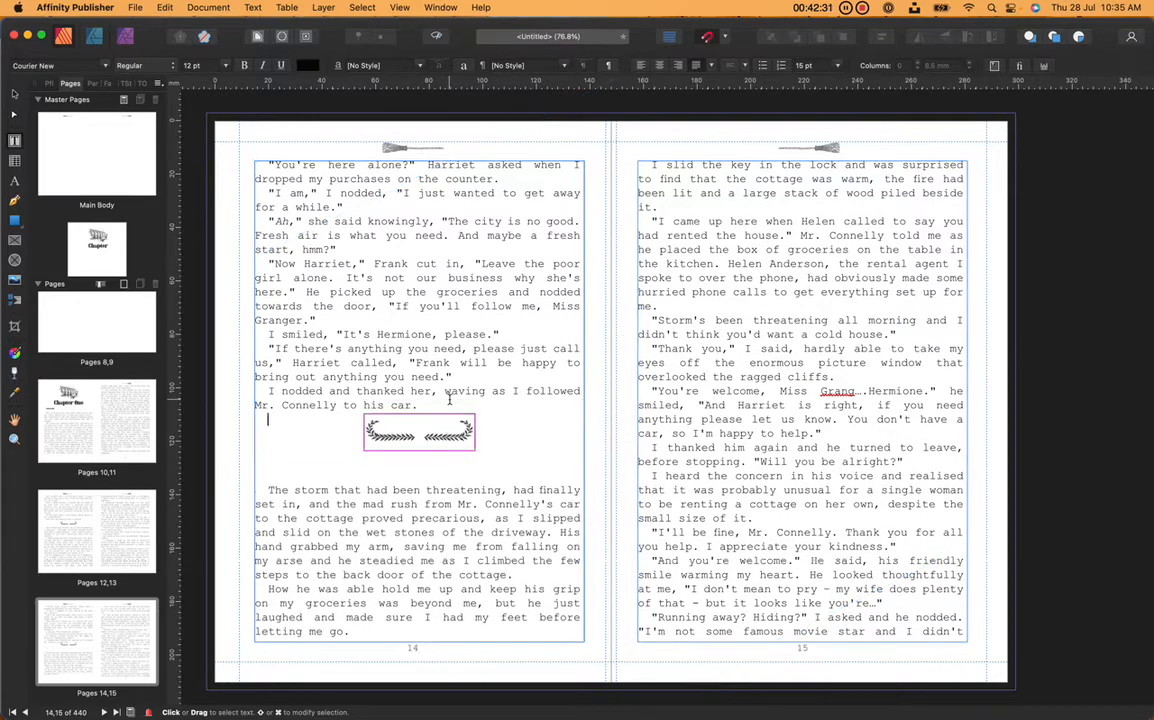
- Remove the surplus blank lines around the laurel ornament on page 14, leaving the ornament directly between the two scenes
key(BackSpace)
key(BackSpace)
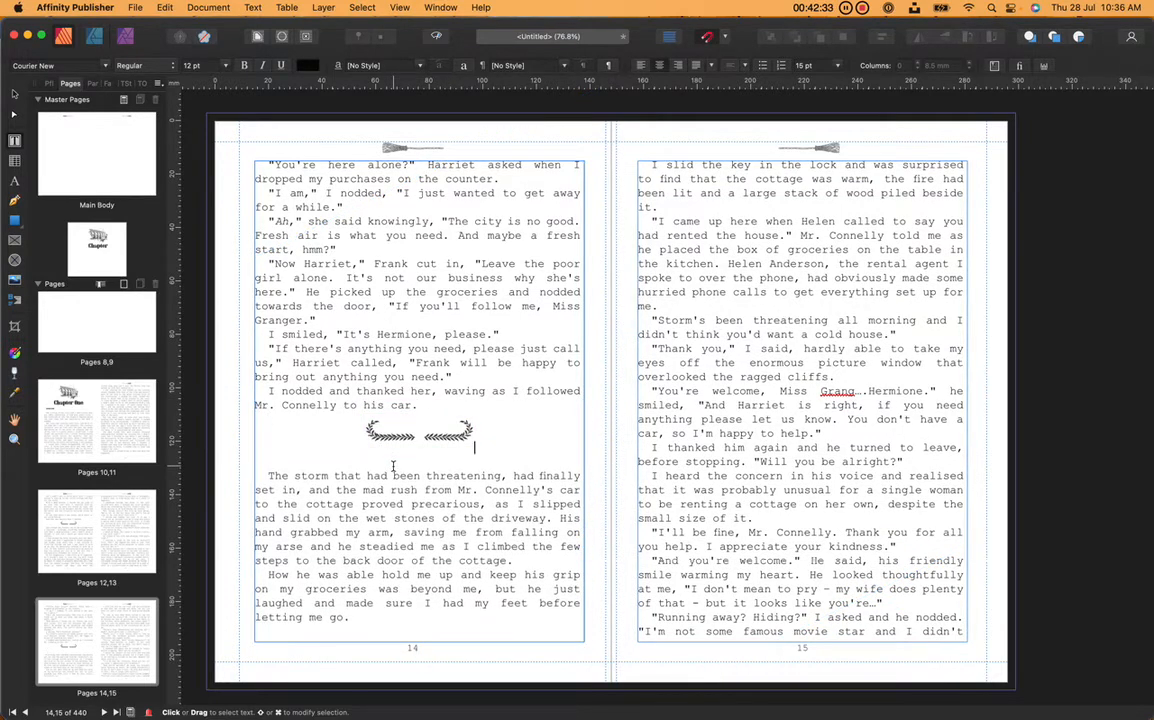
key(super+z)
key(super+z)
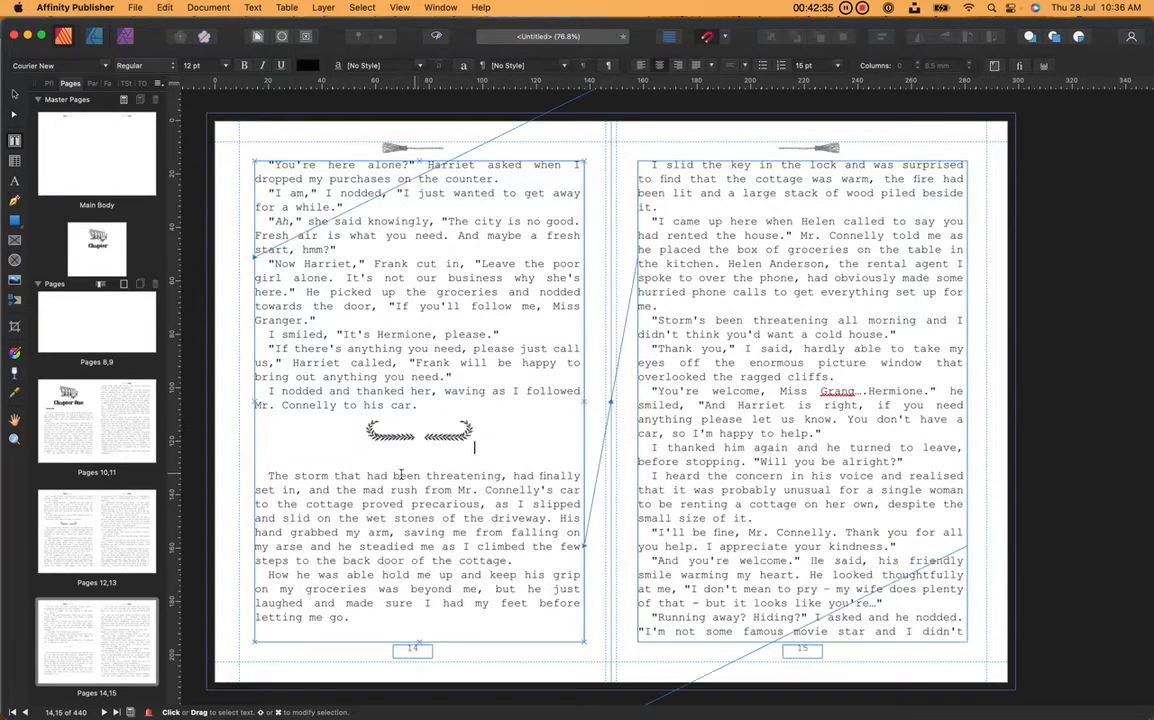
key(BackSpace)
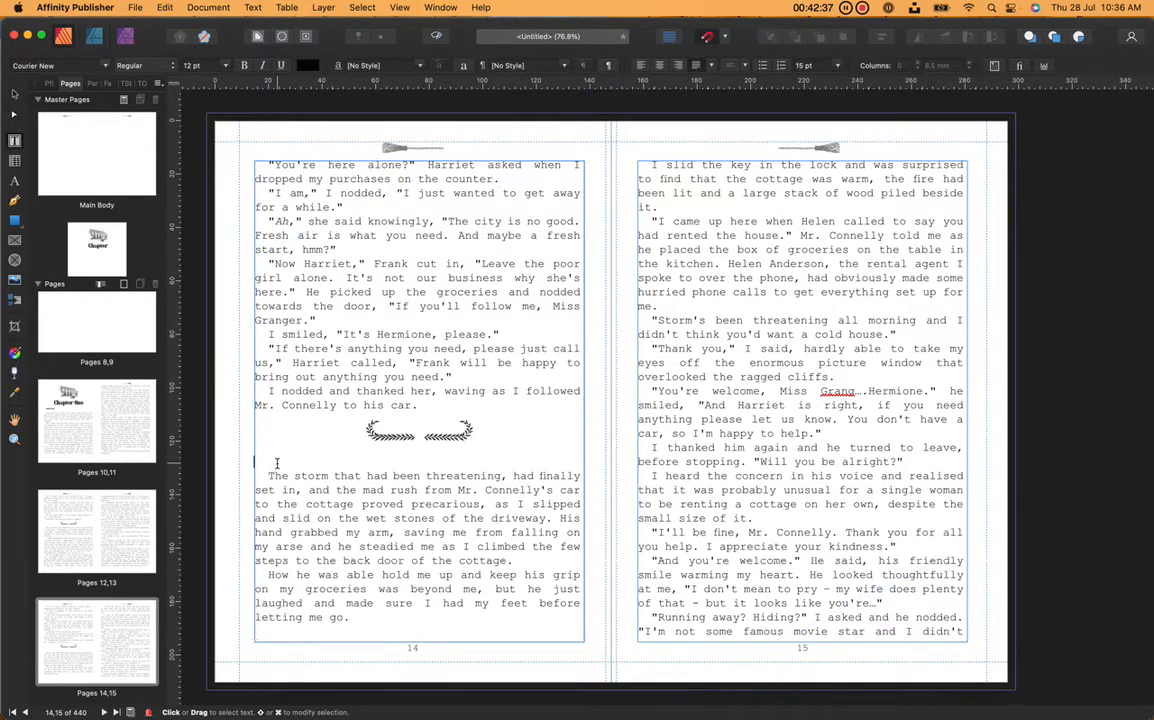
key(BackSpace)
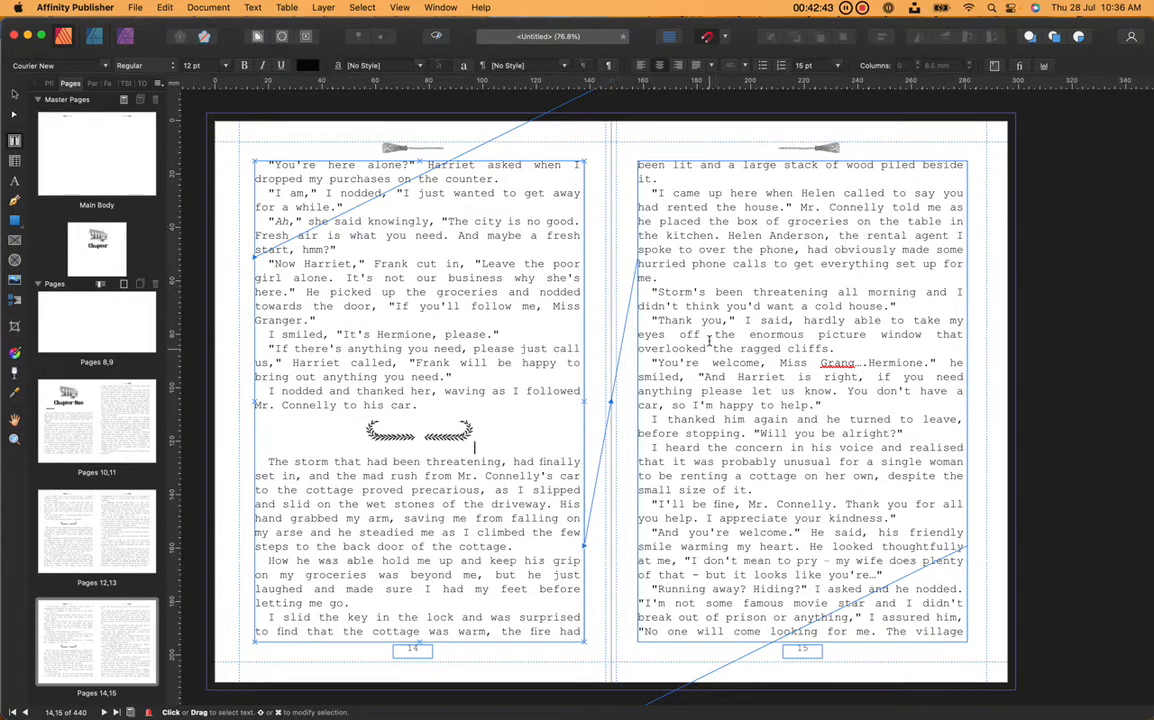
- Check the text through page 19 and rejoin the stray word "me." there to the line ending "settled over"
scroll(692, 548, down, 3)
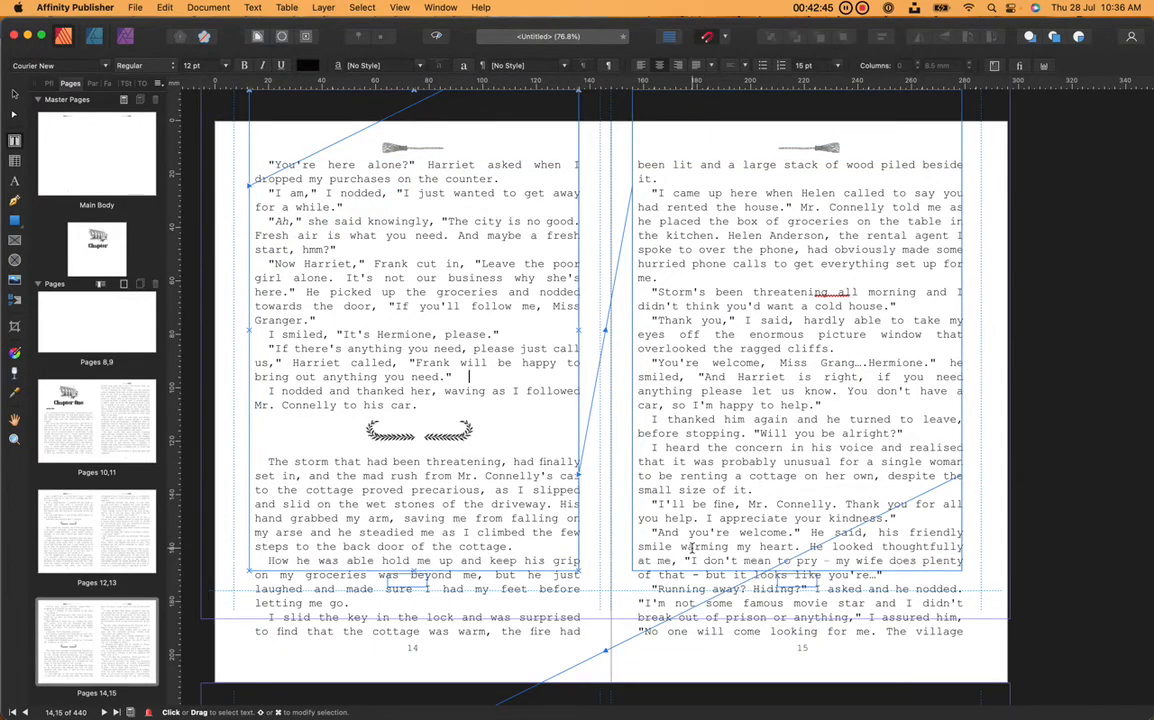
scroll(692, 546, down, 5)
scroll(641, 546, down, 4)
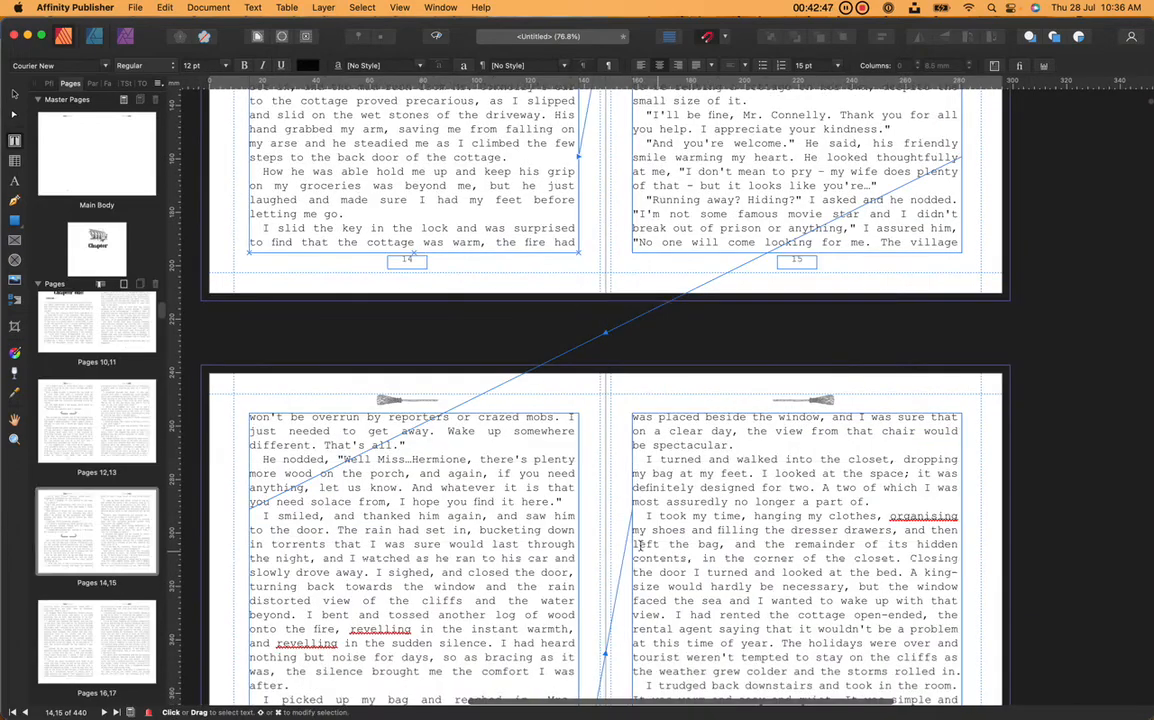
scroll(600, 612, down, 5)
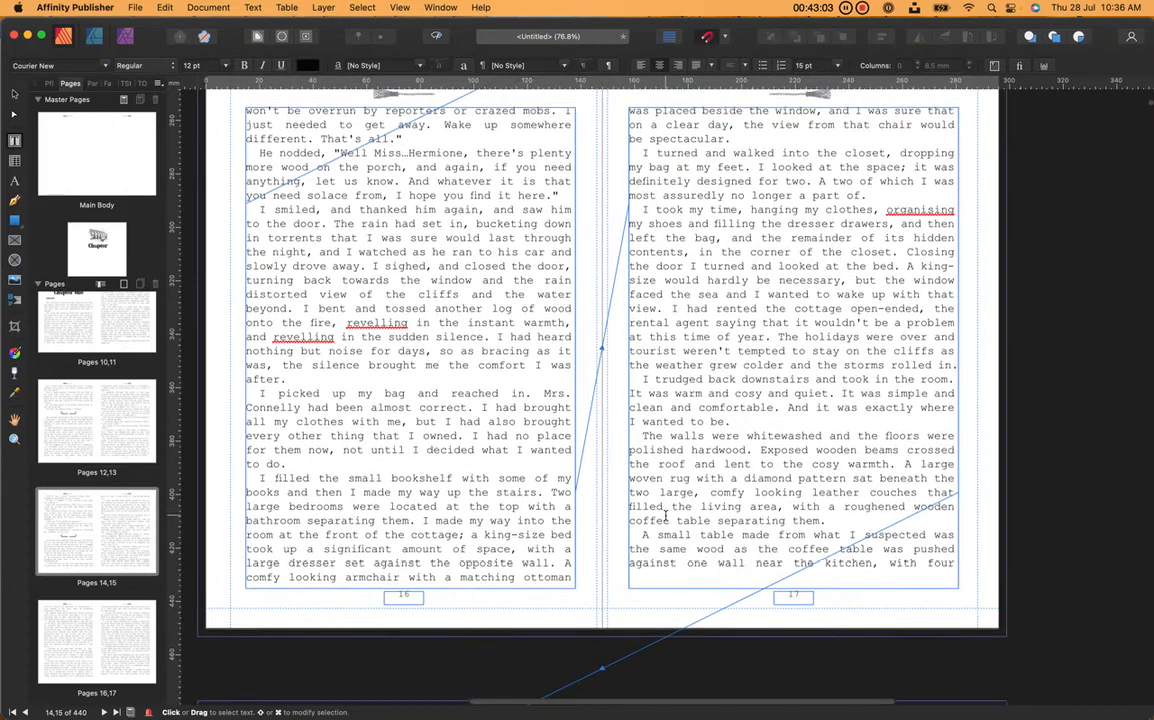
scroll(415, 340, down, 3)
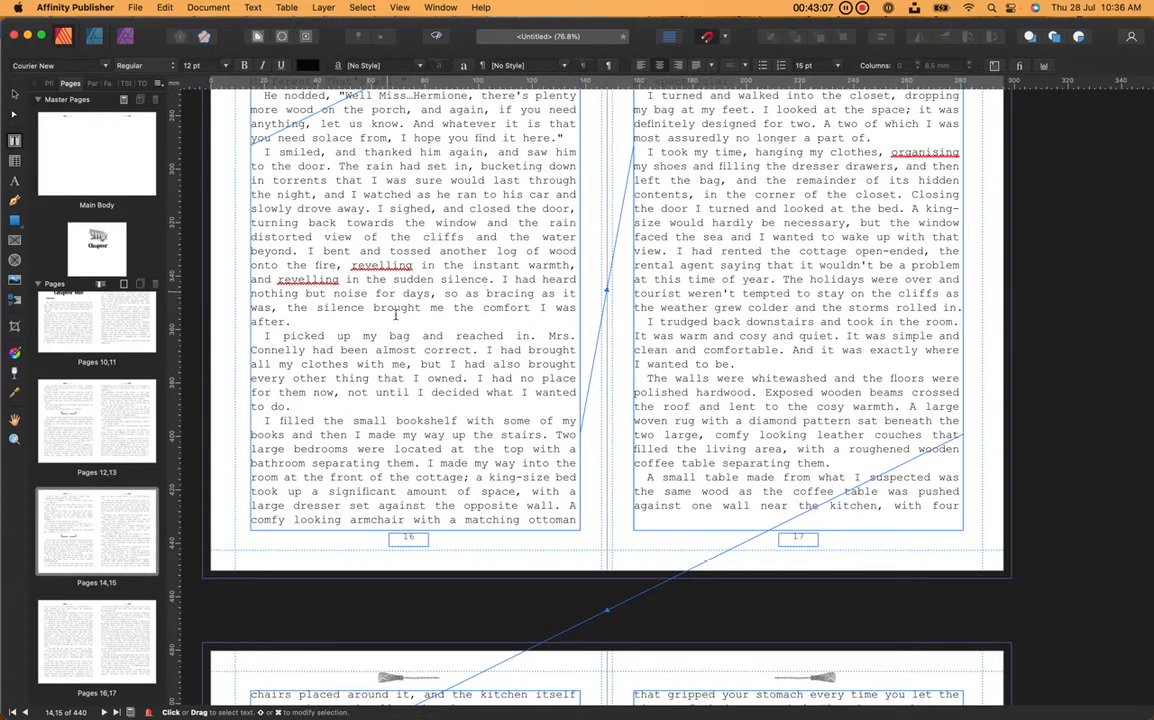
scroll(395, 315, down, 10)
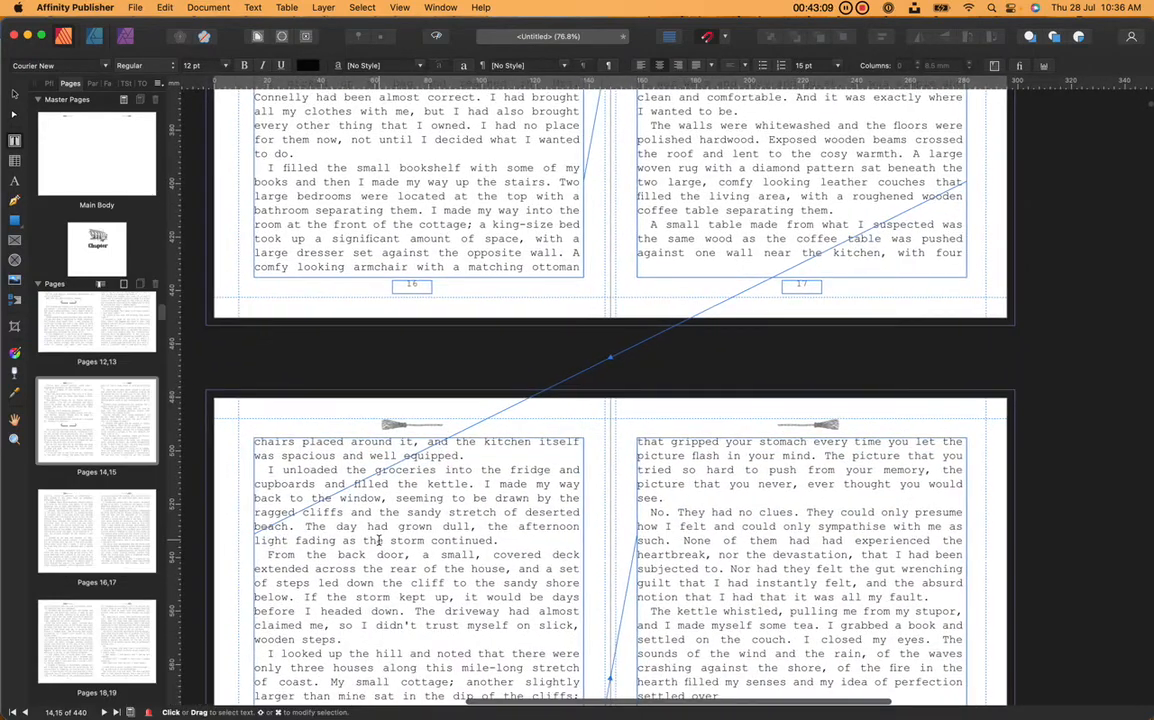
scroll(379, 540, down, 10)
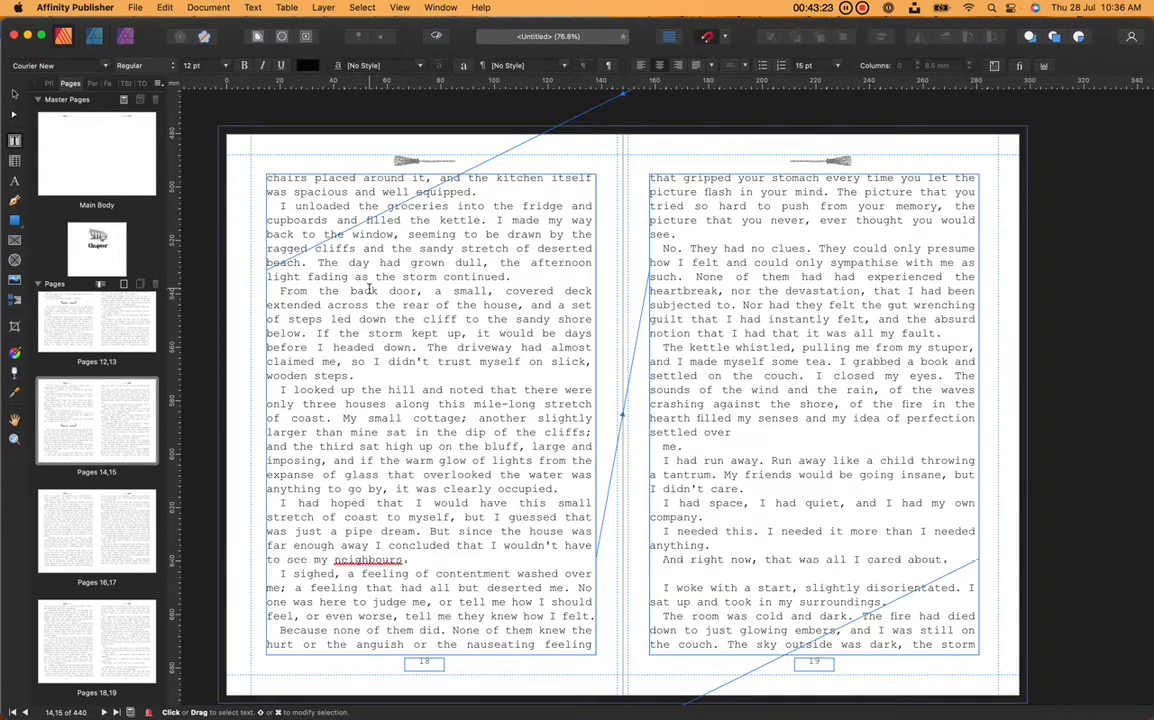
click(666, 446)
key(BackSpace)
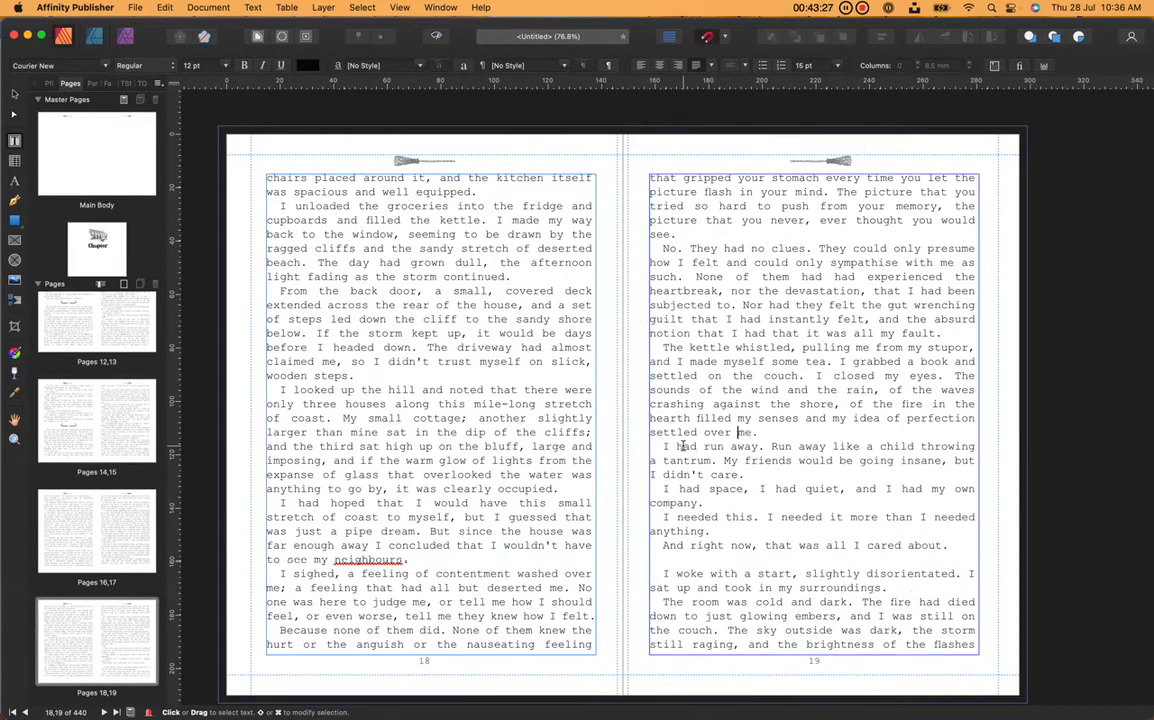
- Paste the laurel ornament at the page 19 scene break above "I woke with a start" and delete the extra blank line below it
scroll(690, 440, up, 5)
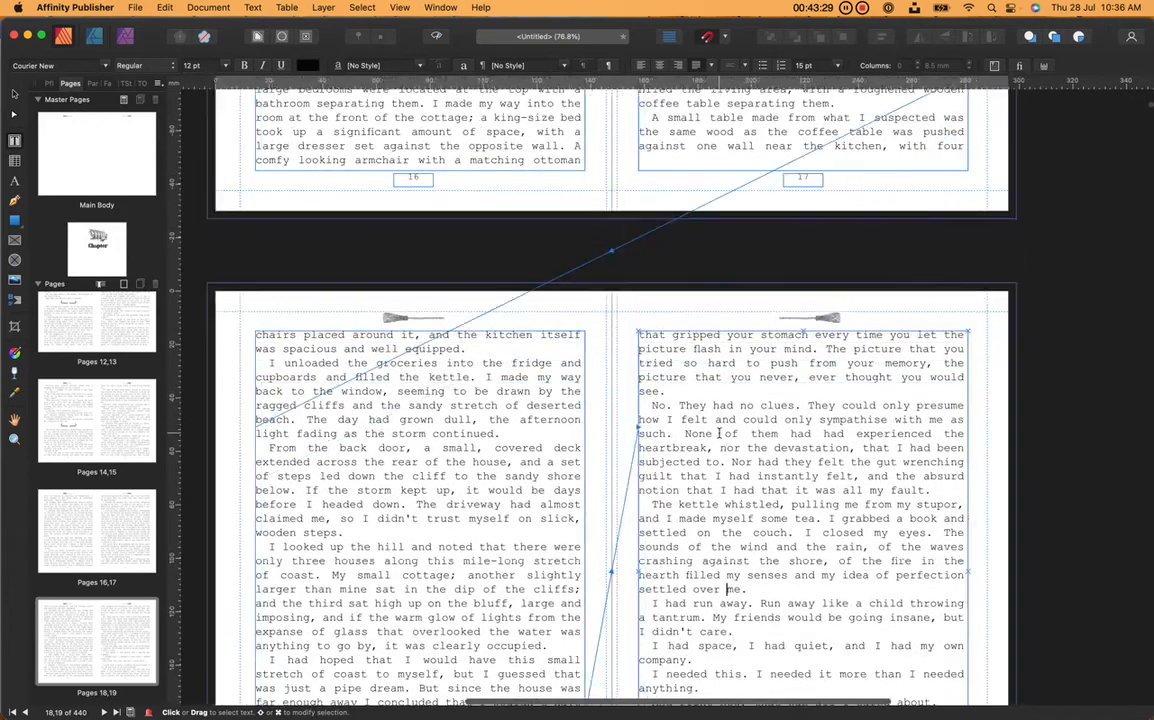
scroll(718, 433, down, 5)
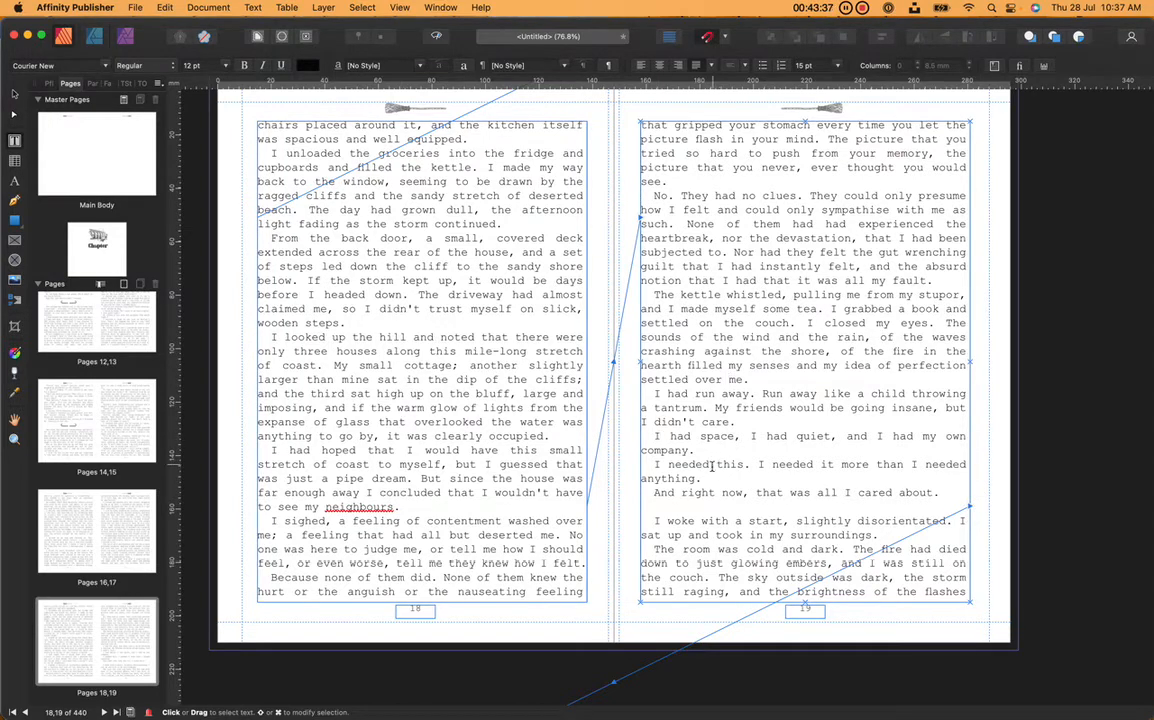
click(679, 508)
key(Down)
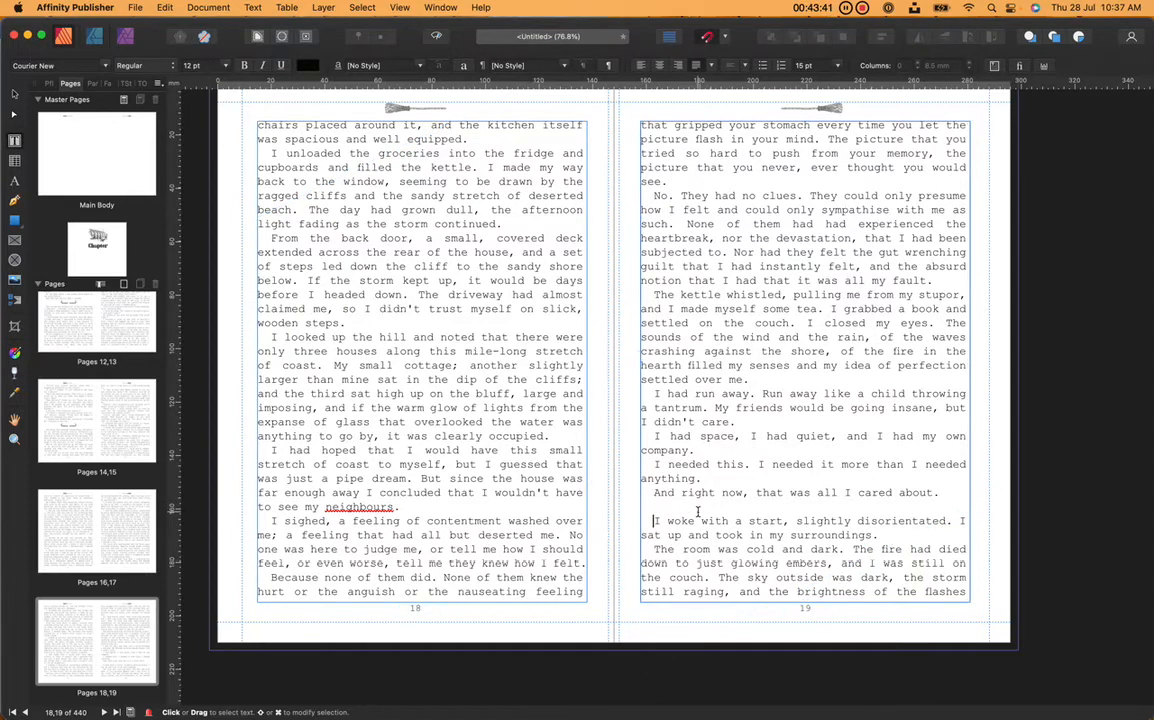
key(Return)
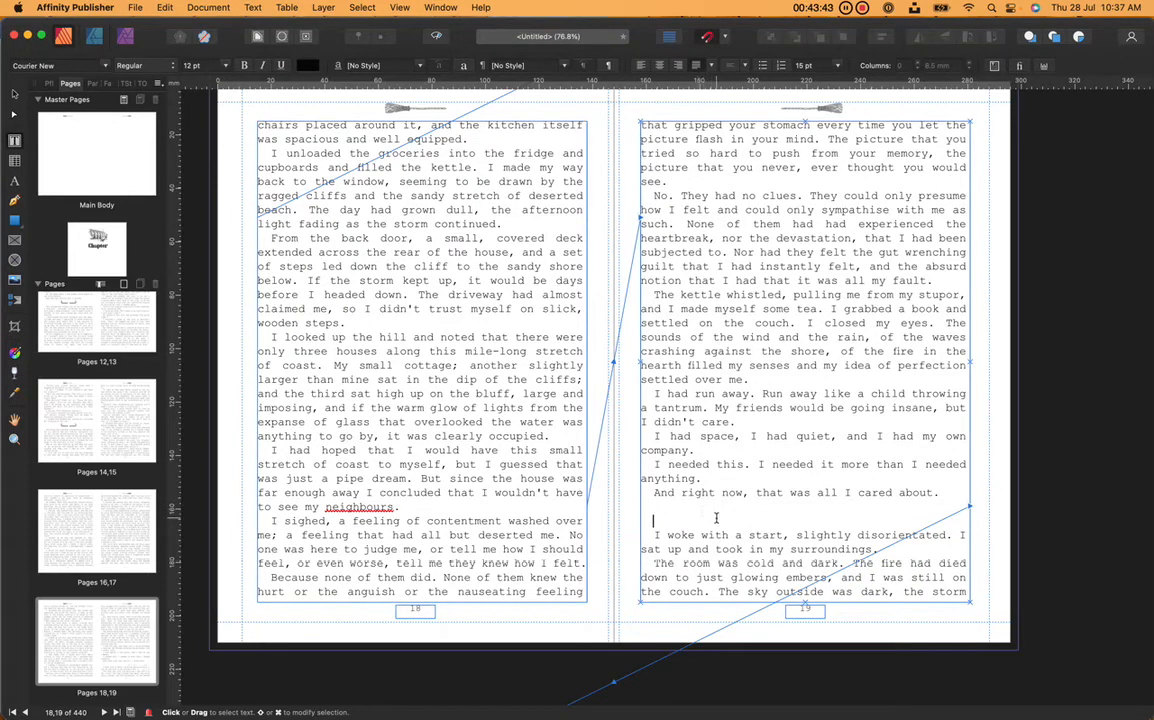
key(super+v)
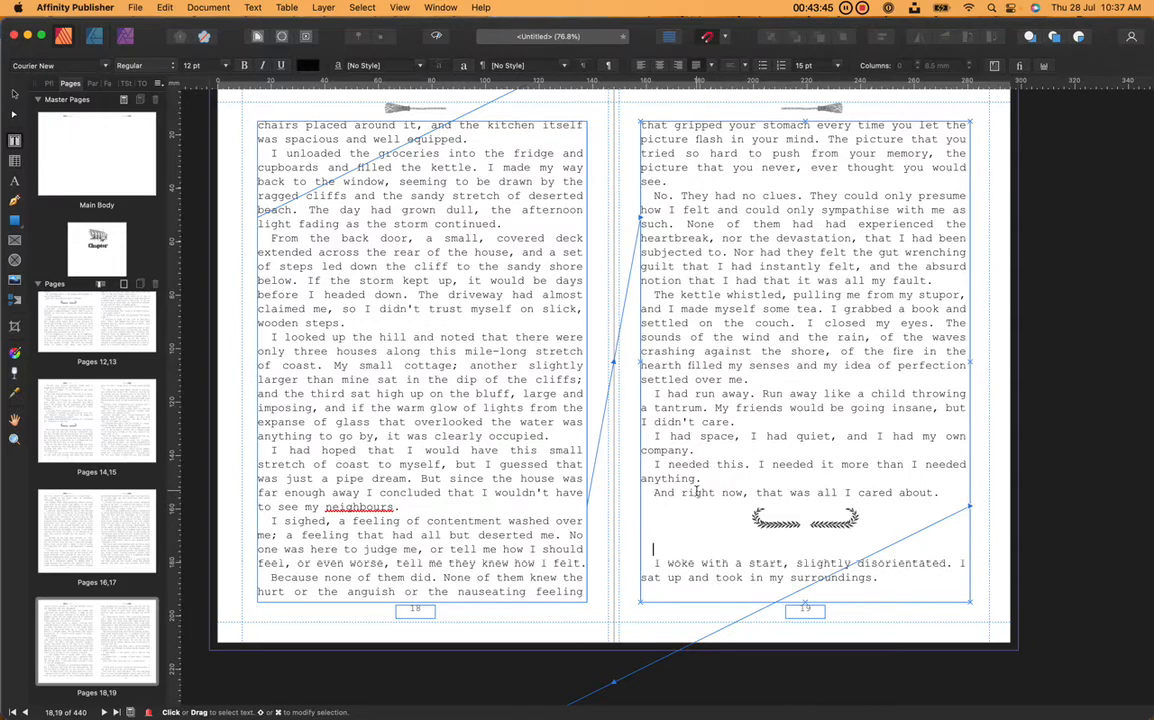
click(782, 516)
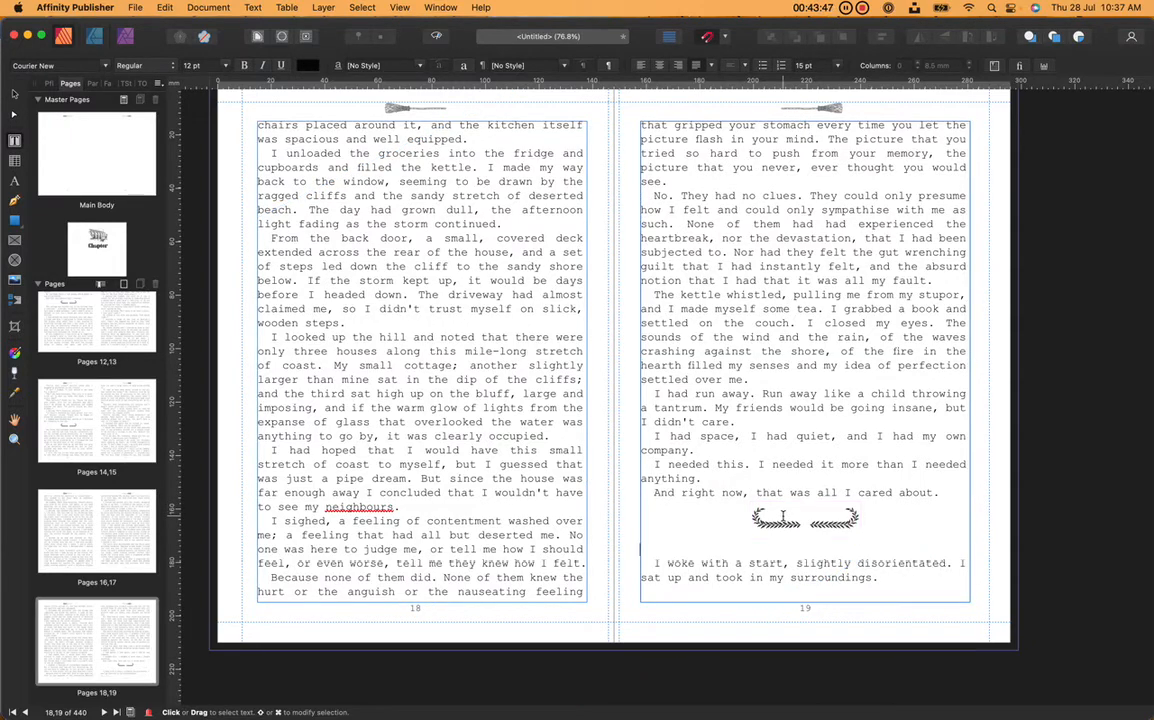
key(BackSpace)
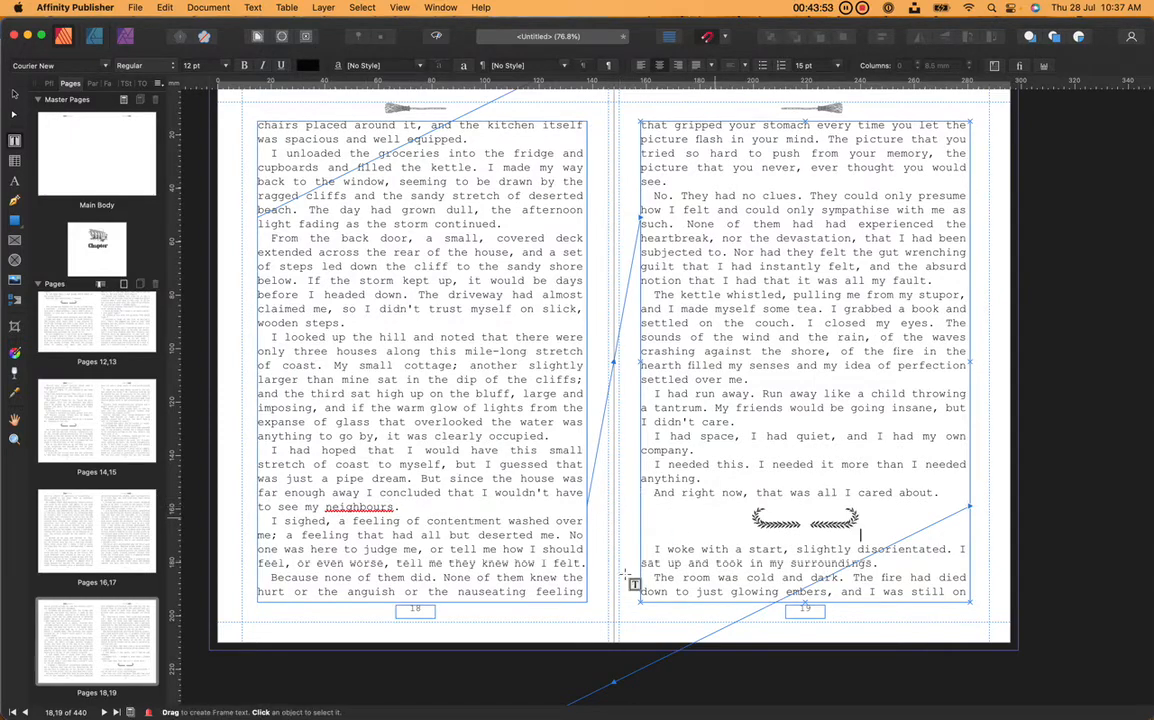
scroll(624, 575, down, 5)
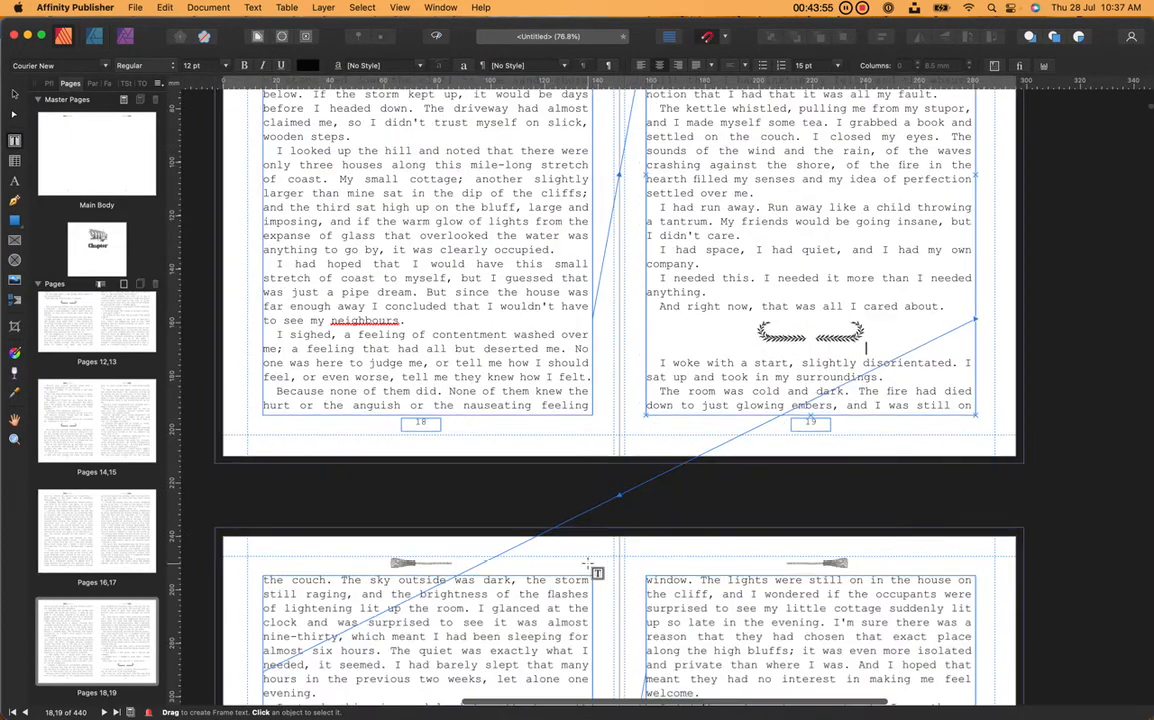
- Apply the Chapter Left master to page 23, where Chapter 2 begins, replacing the existing master and migrating its content
scroll(516, 541, down, 7)
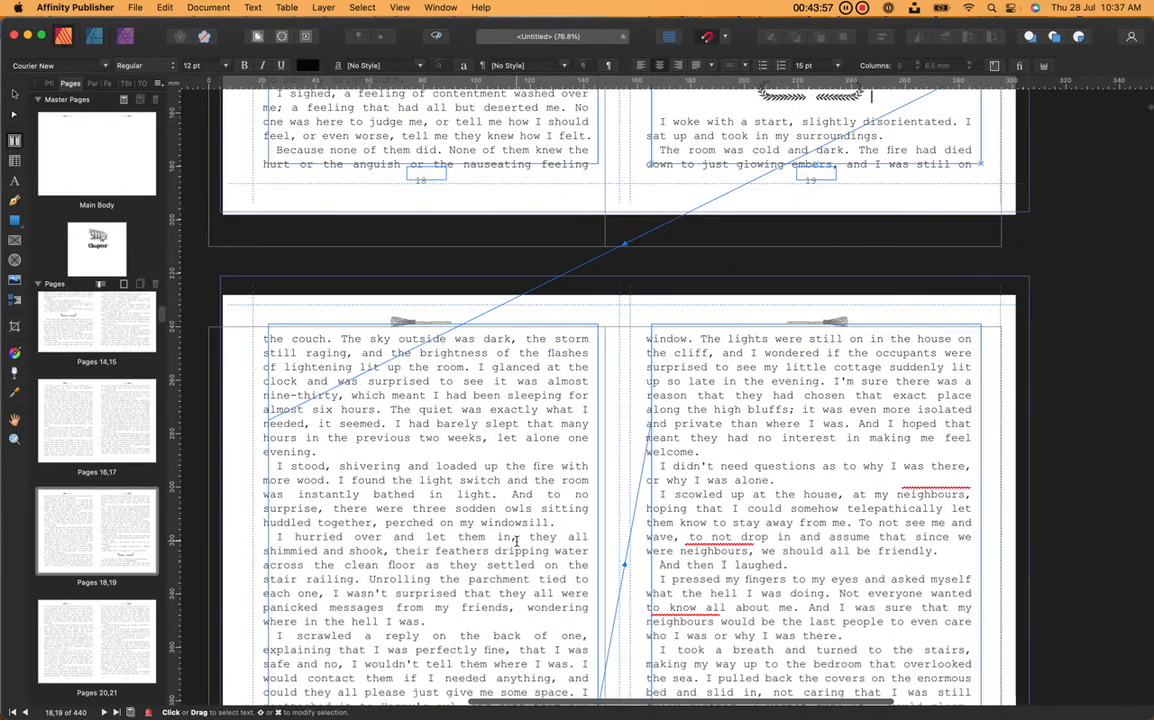
scroll(516, 541, down, 4)
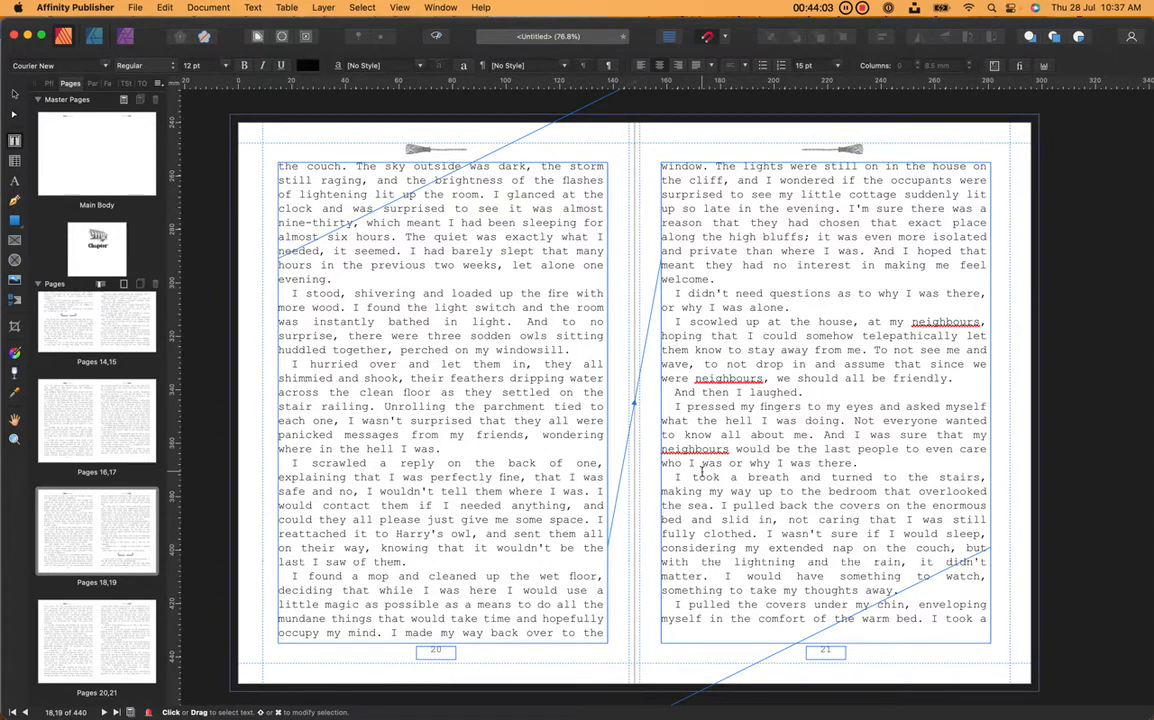
scroll(703, 470, down, 15)
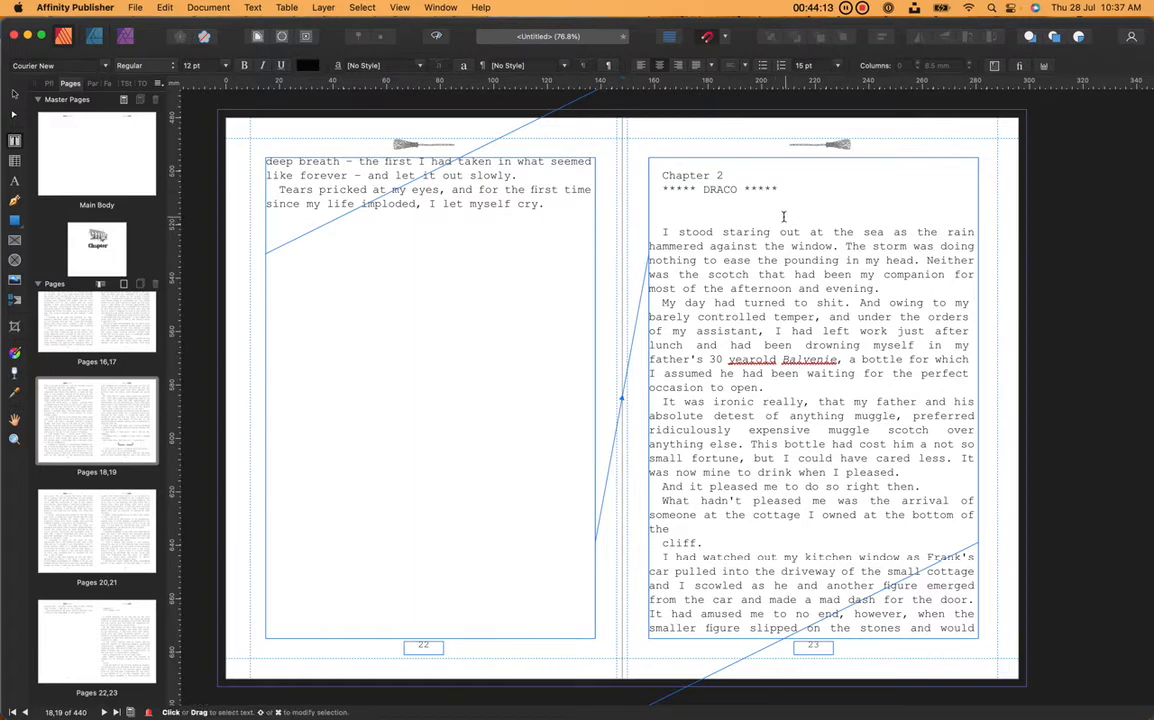
scroll(580, 291, down, 1)
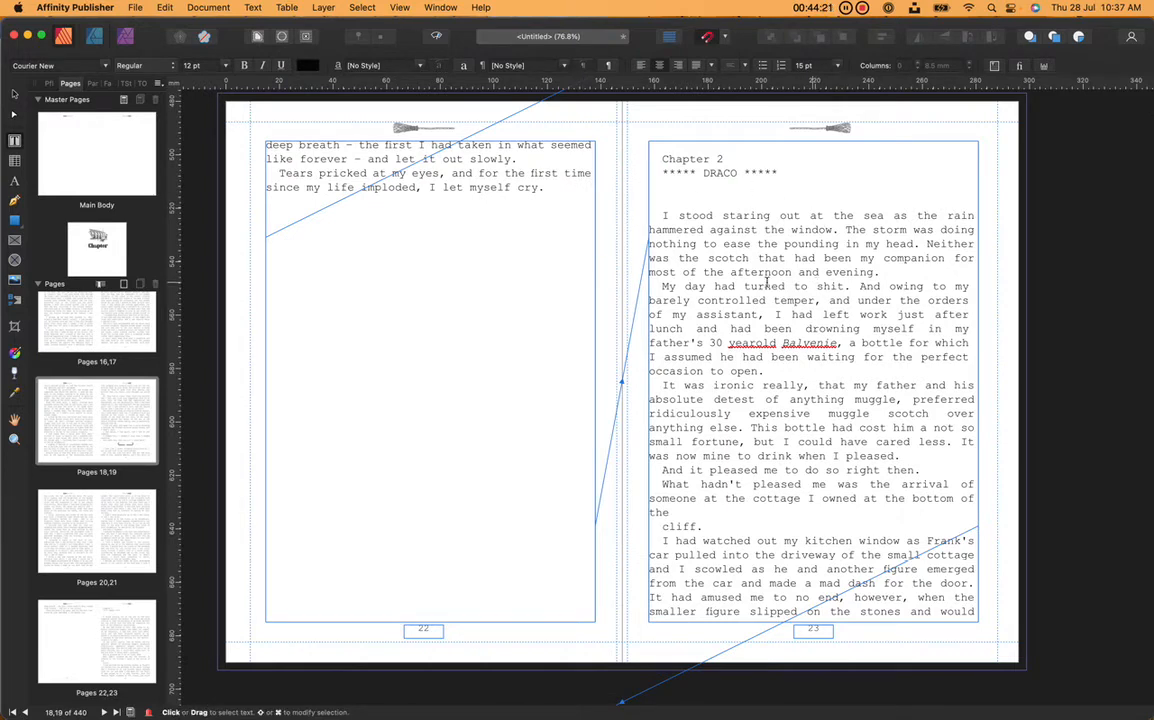
click(124, 646)
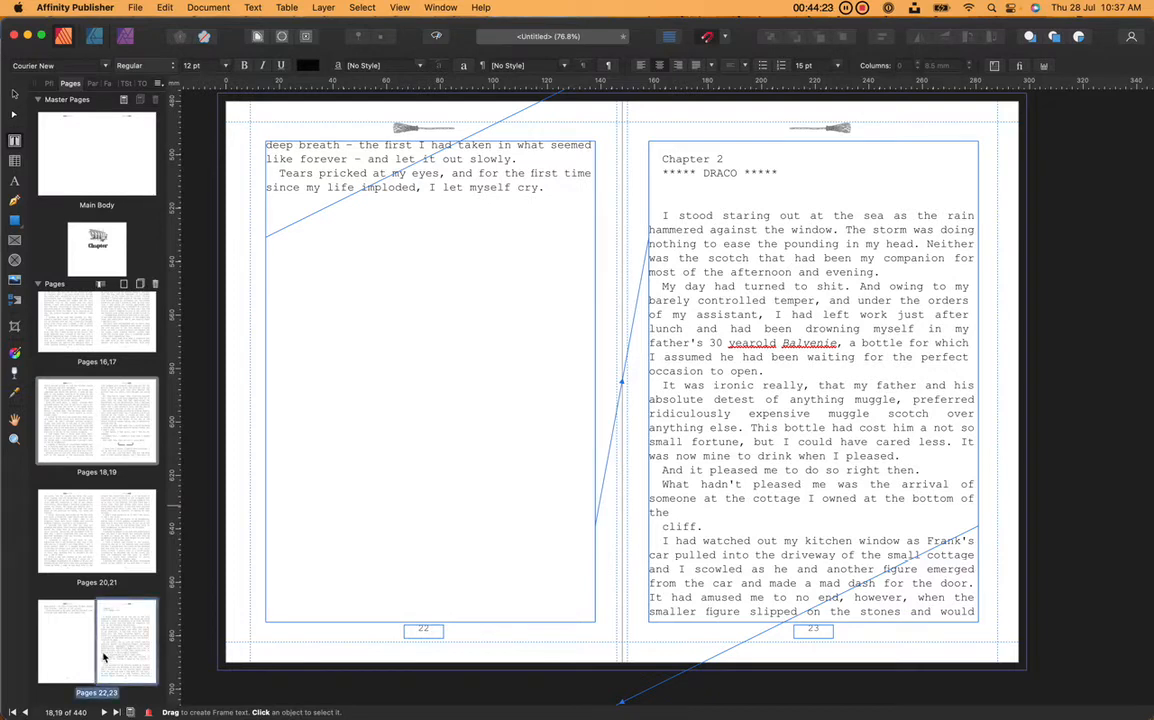
scroll(103, 657, down, 3)
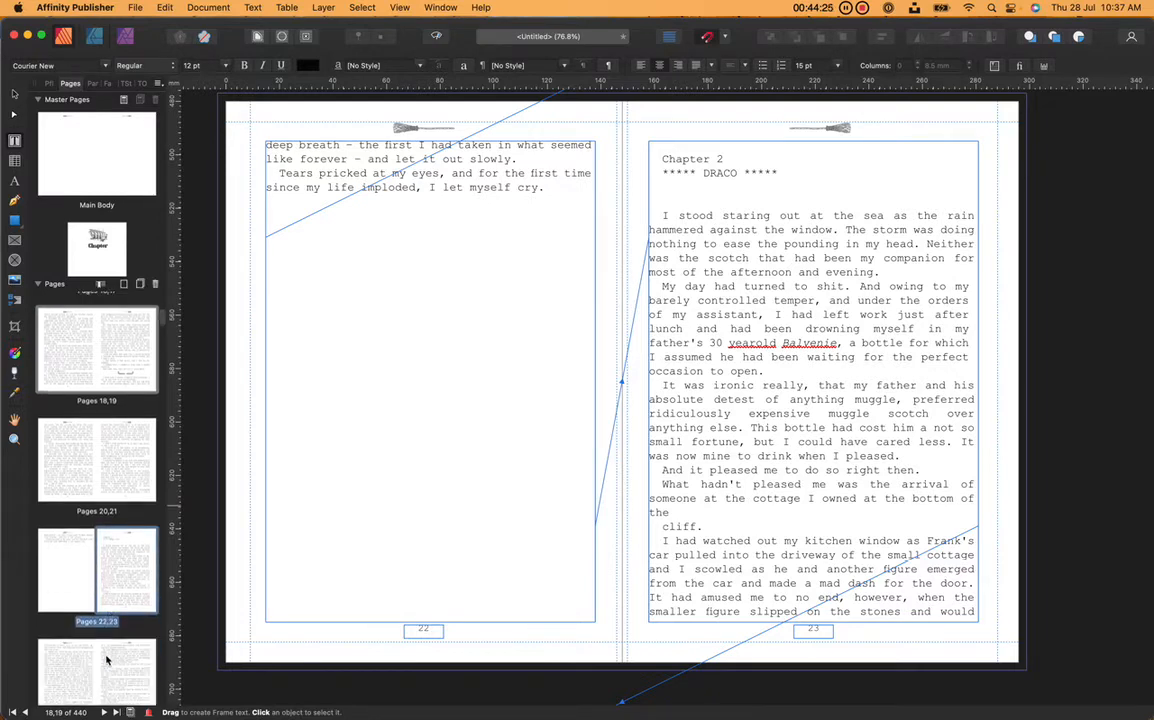
right_click(121, 495)
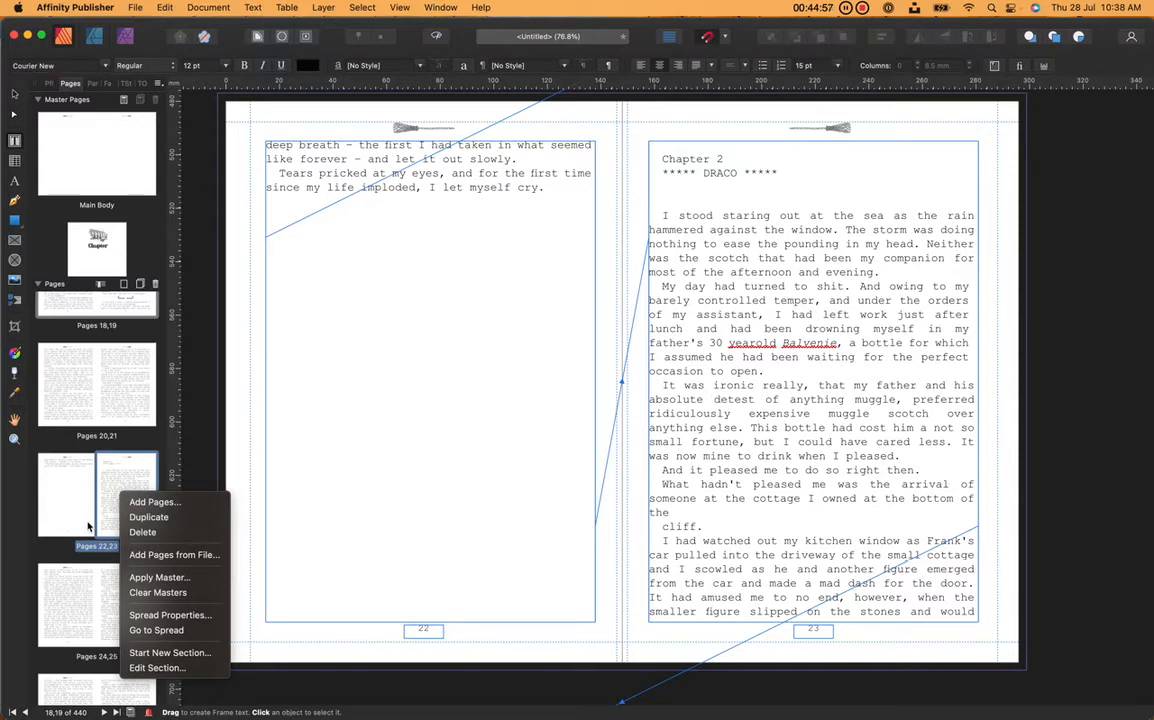
click(112, 476)
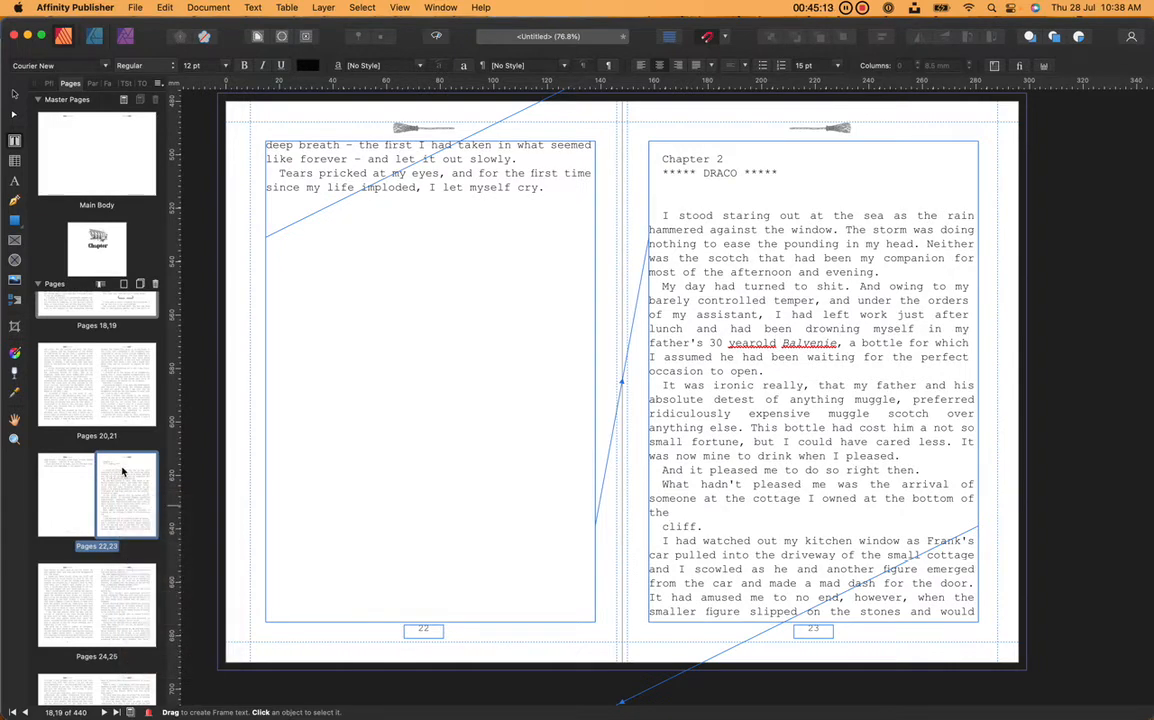
right_click(123, 471)
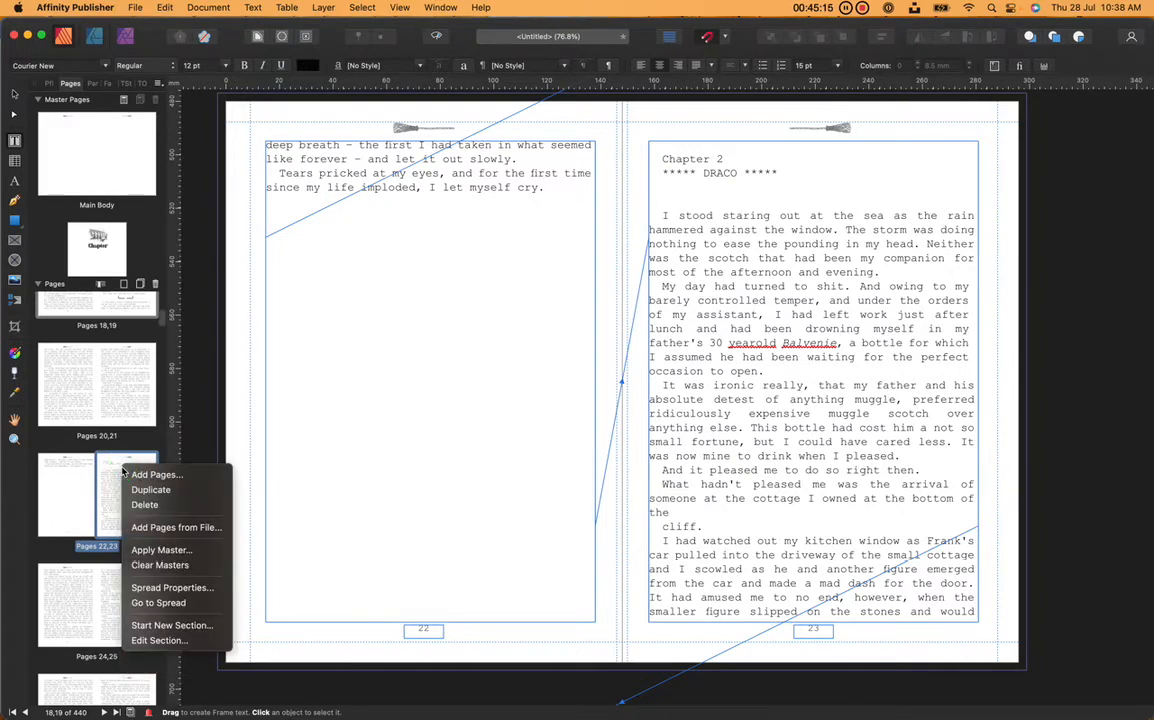
click(164, 548)
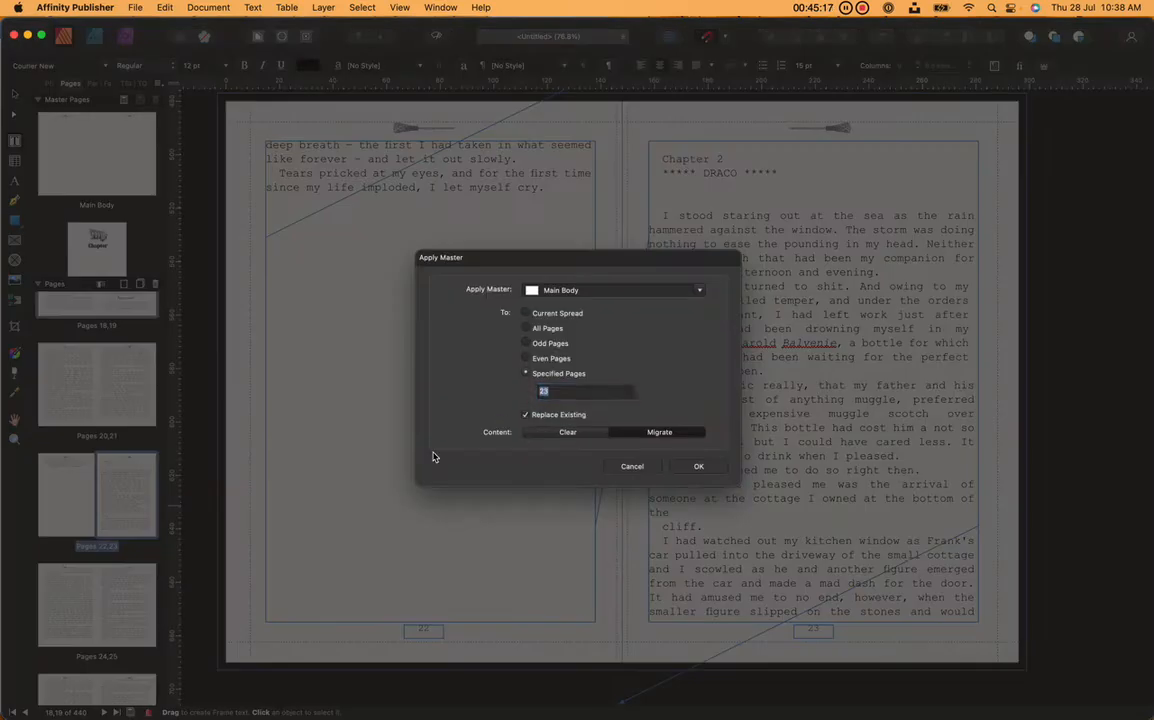
click(657, 289)
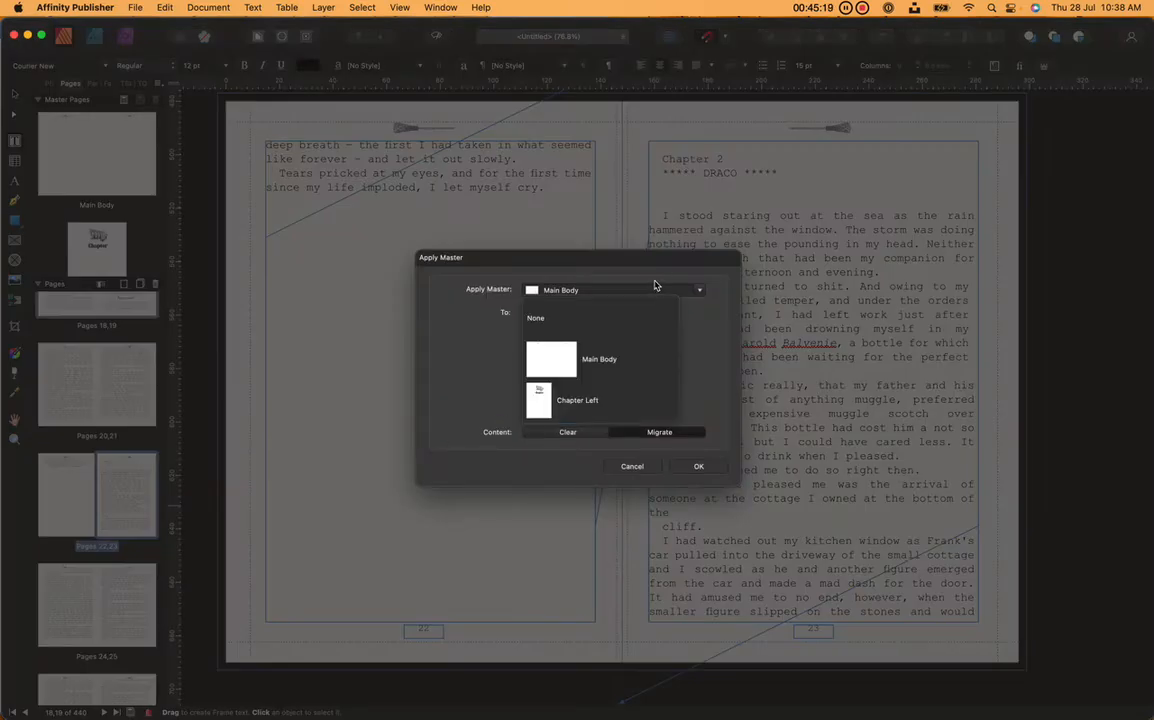
click(604, 396)
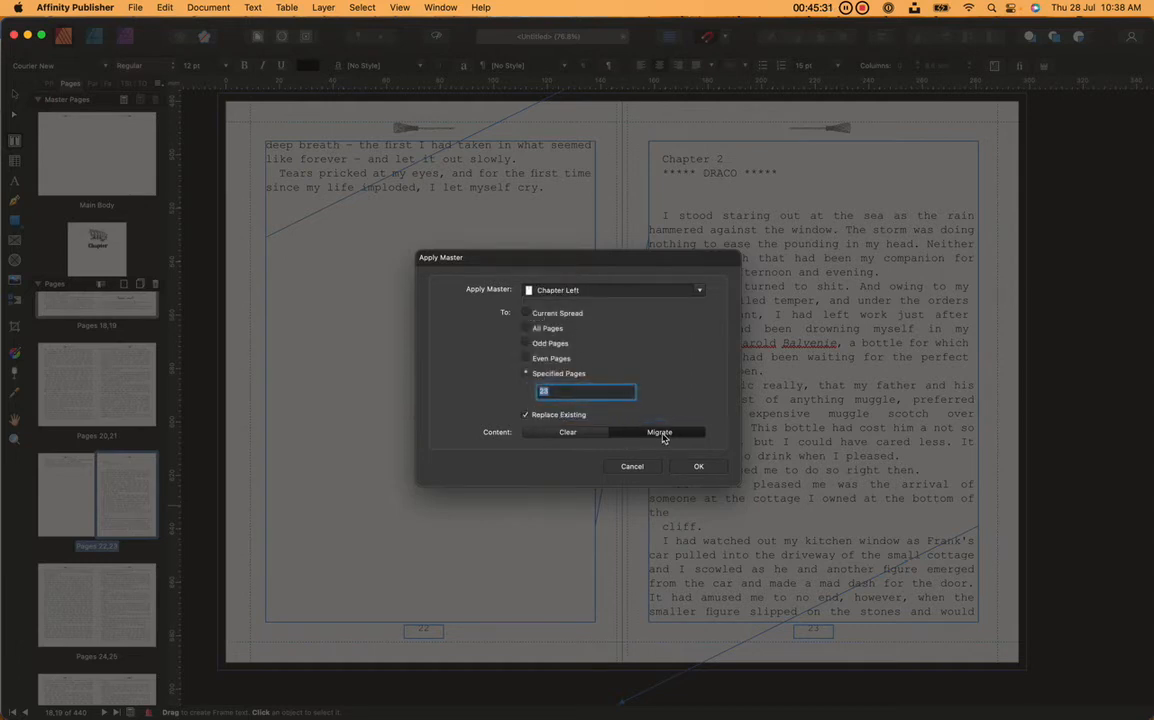
click(698, 466)
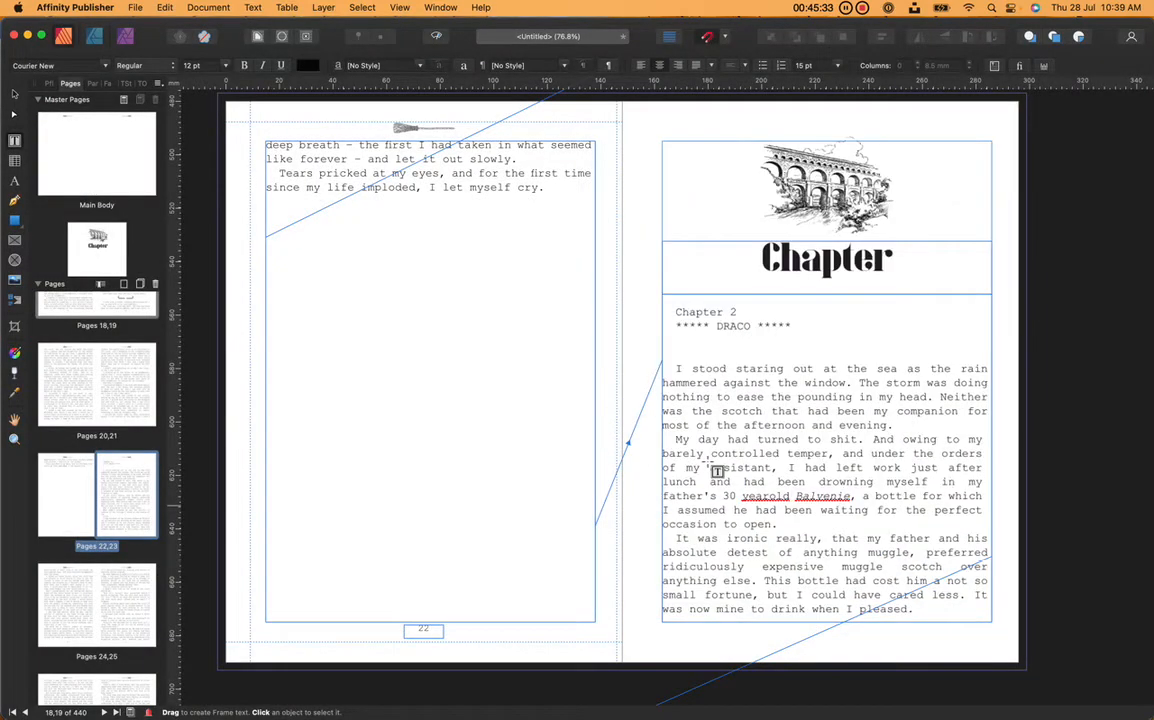
- Complete the ornamental chapter title on page 23 so it reads "Chapter Two"
click(906, 263)
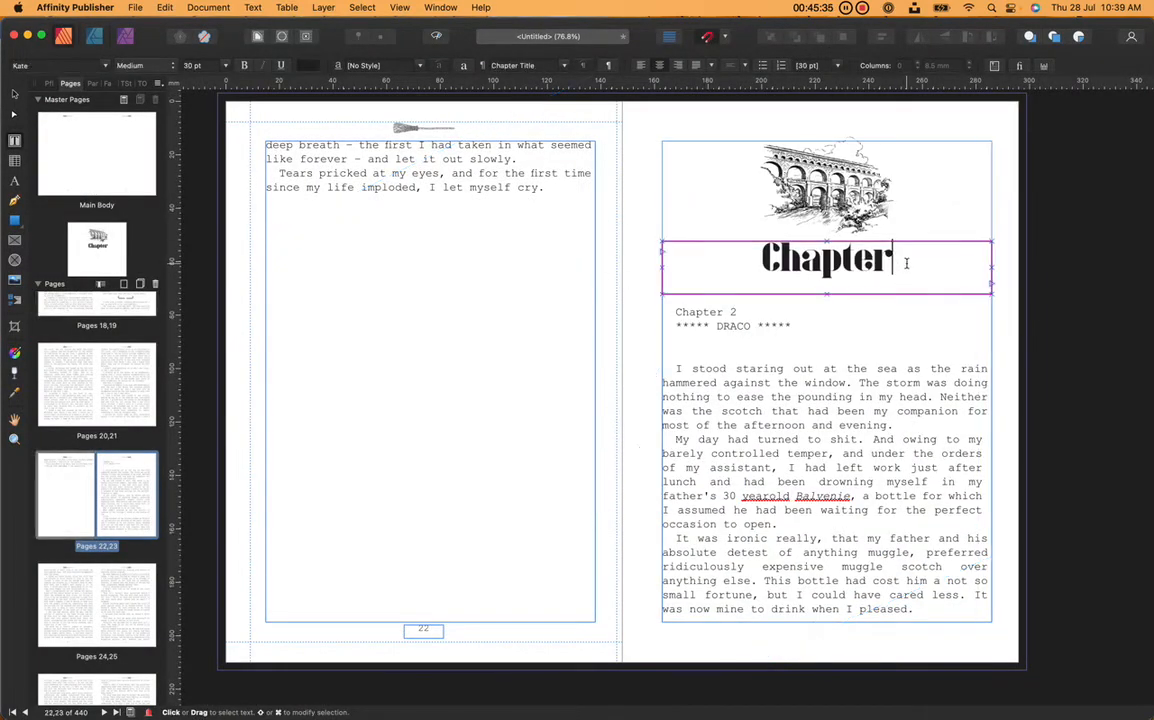
text(Two)
key(Escape)
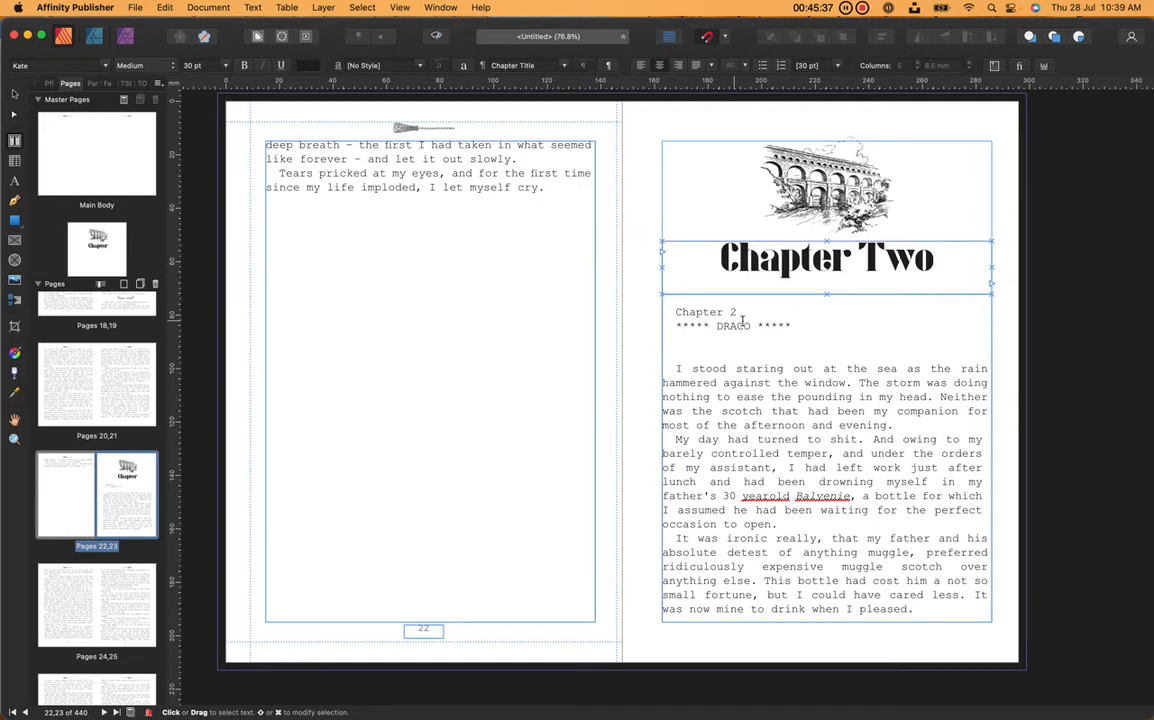
- Delete the plain "Chapter 2" line and the empty lines before it from the body text on page 23
drag(743, 311, 642, 307)
key(BackSpace)
key(BackSpace)
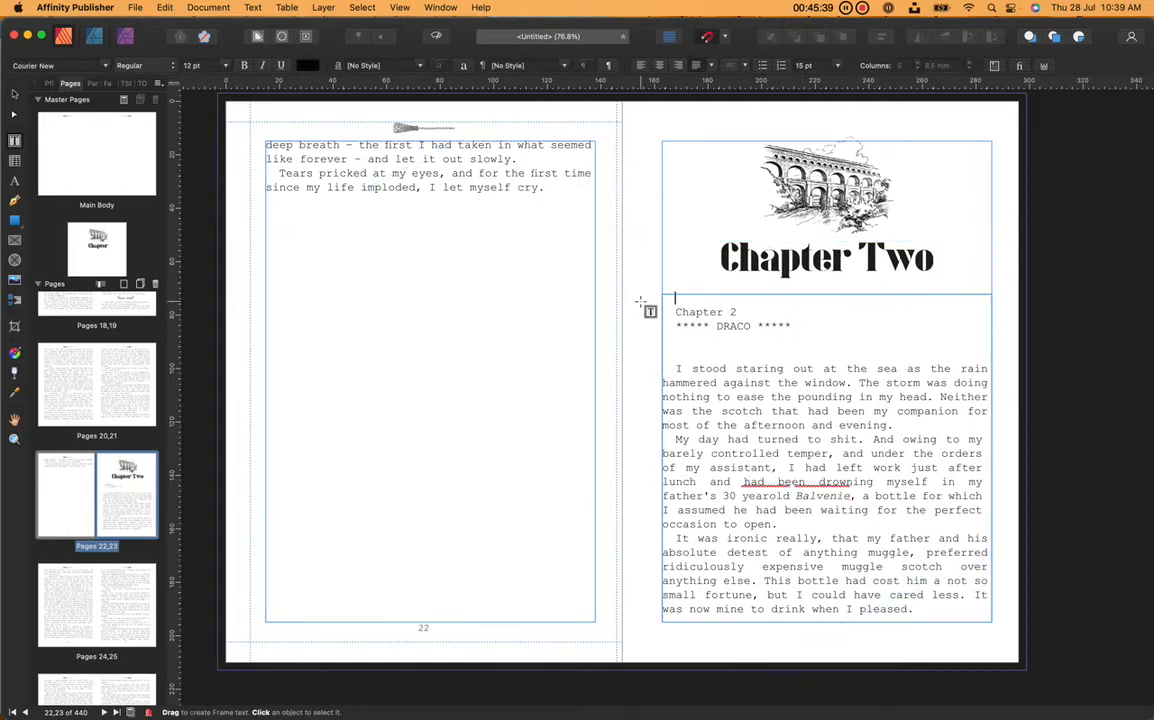
key(BackSpace)
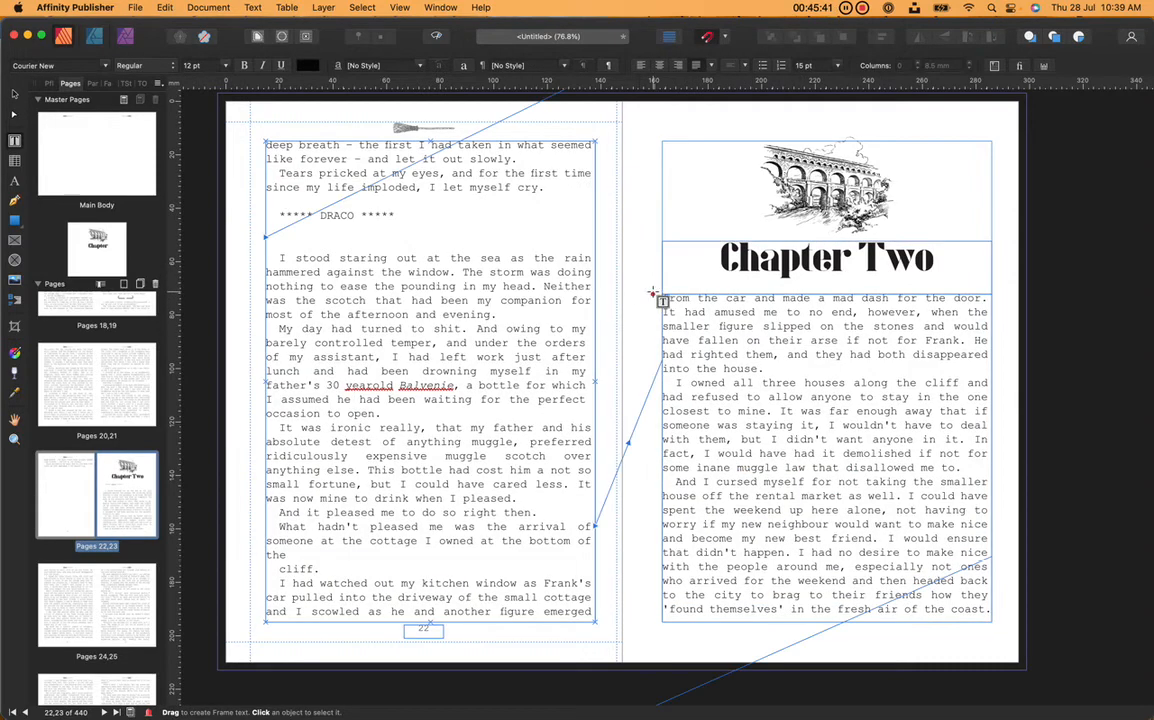
- Insert blank lines after "I let myself cry." on page 22 until the DRACO line starts page 23's body text
key(Return)
key(Return)
key(Return)
key(Return)
key(Return)
key(Return)
key(Return)
key(Return)
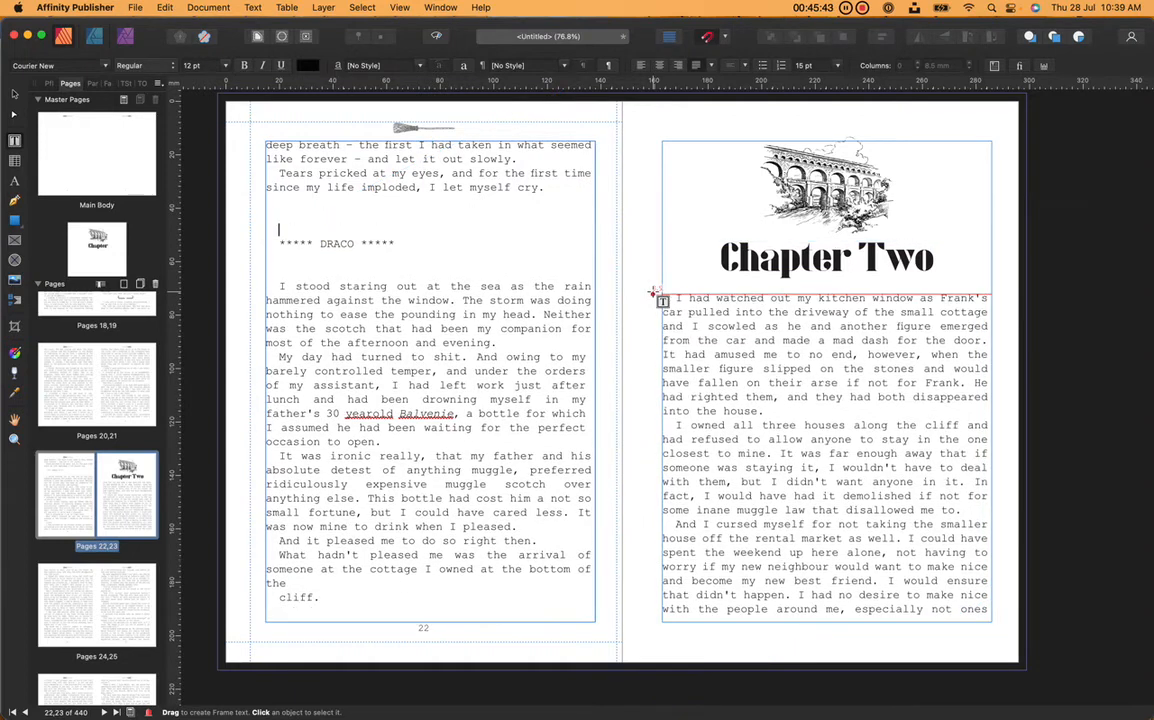
key(Return)
key(Return)
key(Return)
key(Return)
key(Return)
key(Return)
key(Return)
key(Return)
key(Return)
key(Return)
key(Return)
key(Return)
key(Return)
key(Return)
key(Return)
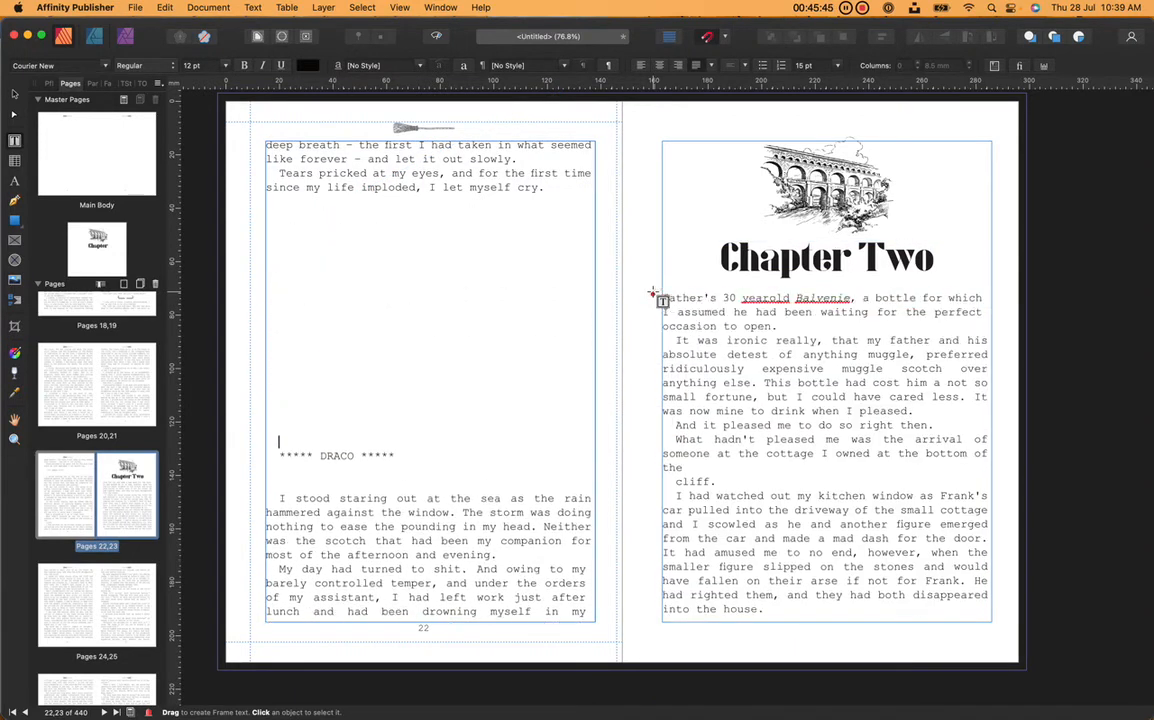
key(Return)
key(Return)
key(Return)
key(Return)
key(Return)
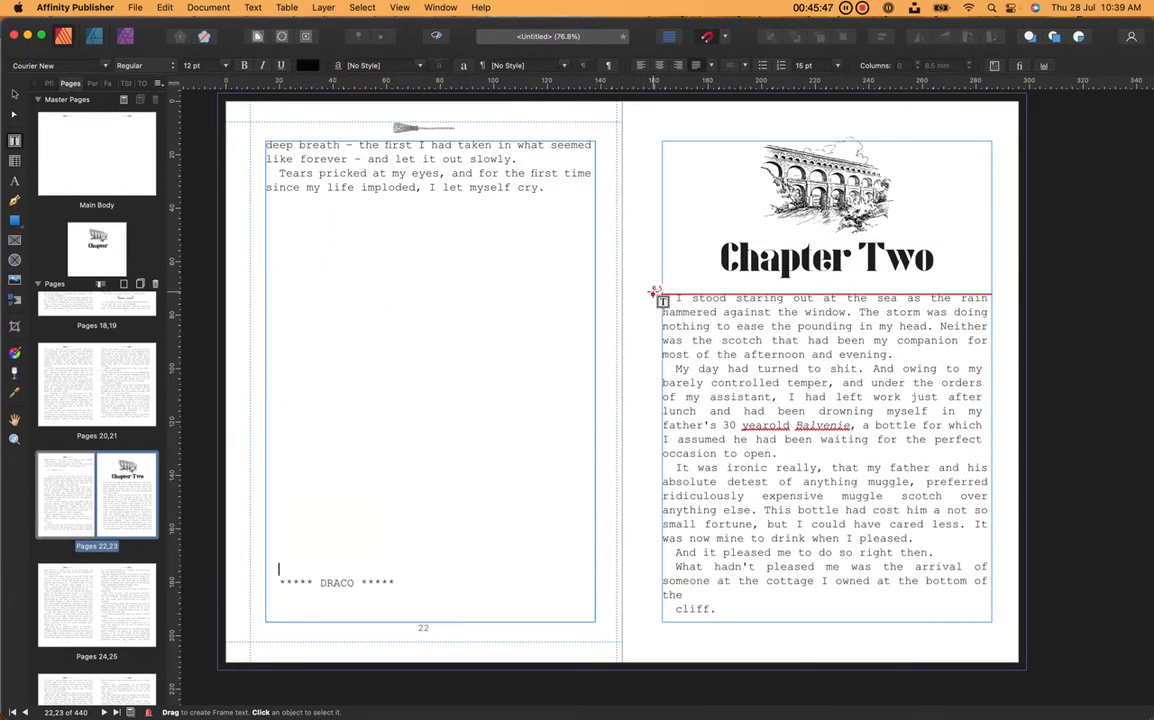
key(Return)
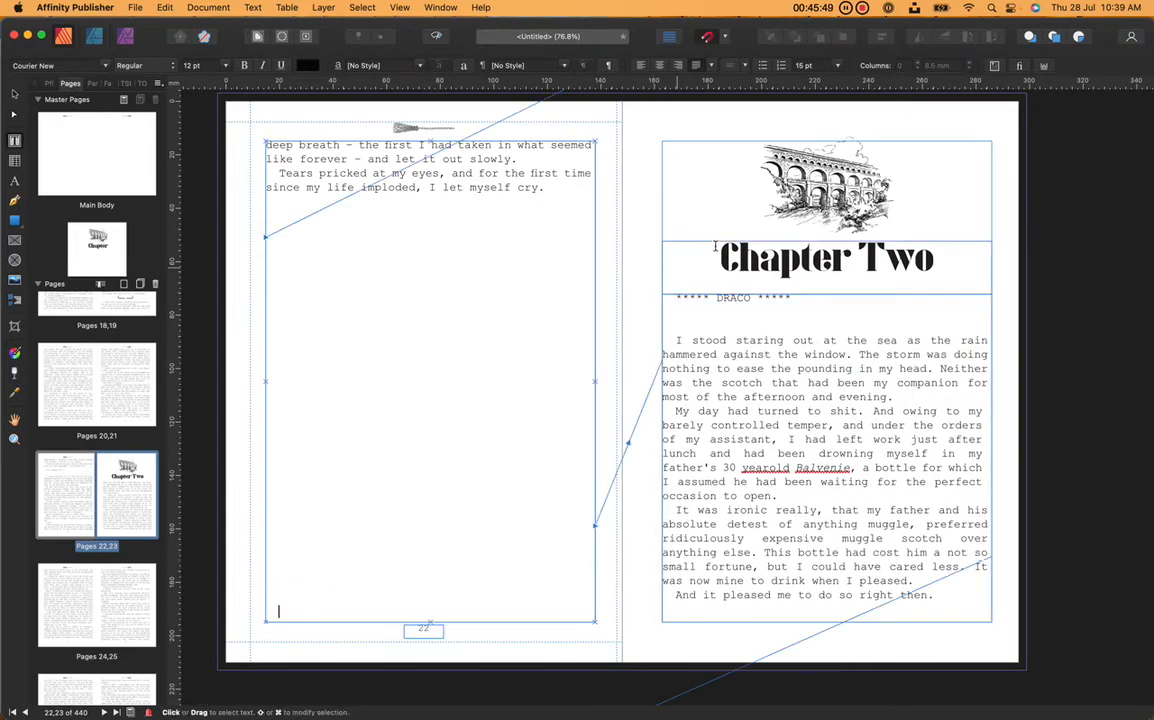
- Remove the asterisks on both sides of DRACO at the start of page 23's body text
drag(796, 299, 666, 295)
key(BackSpace)
key(Right)
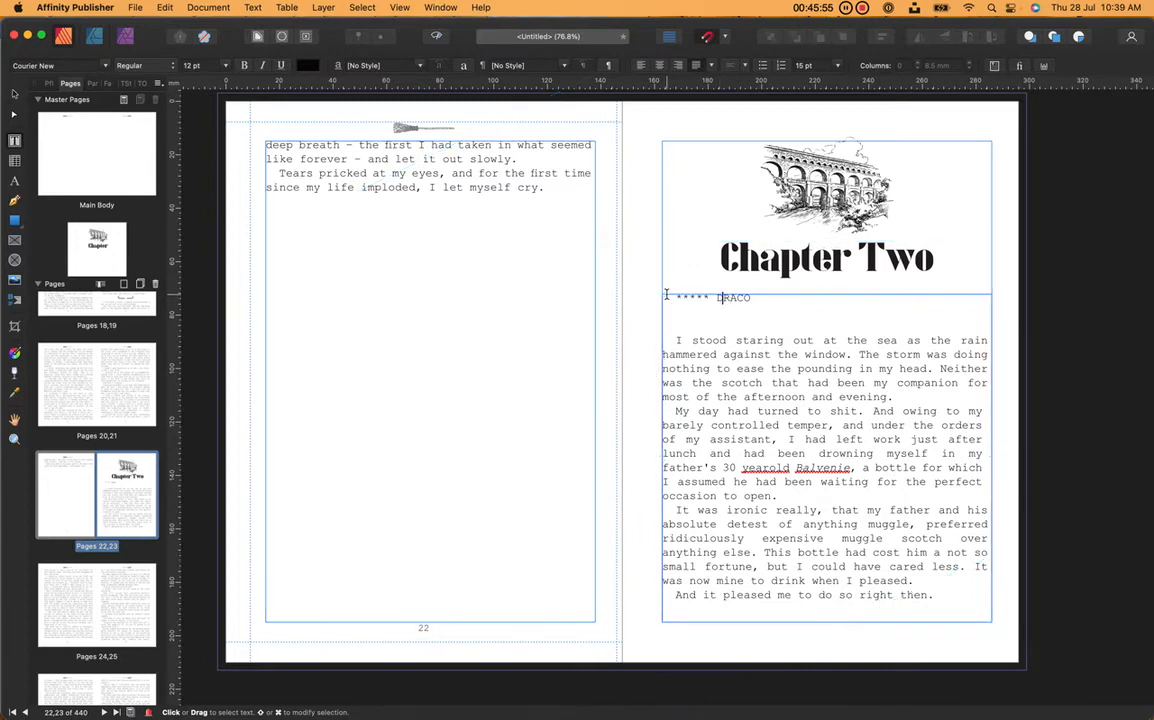
drag(716, 298, 575, 309)
key(BackSpace)
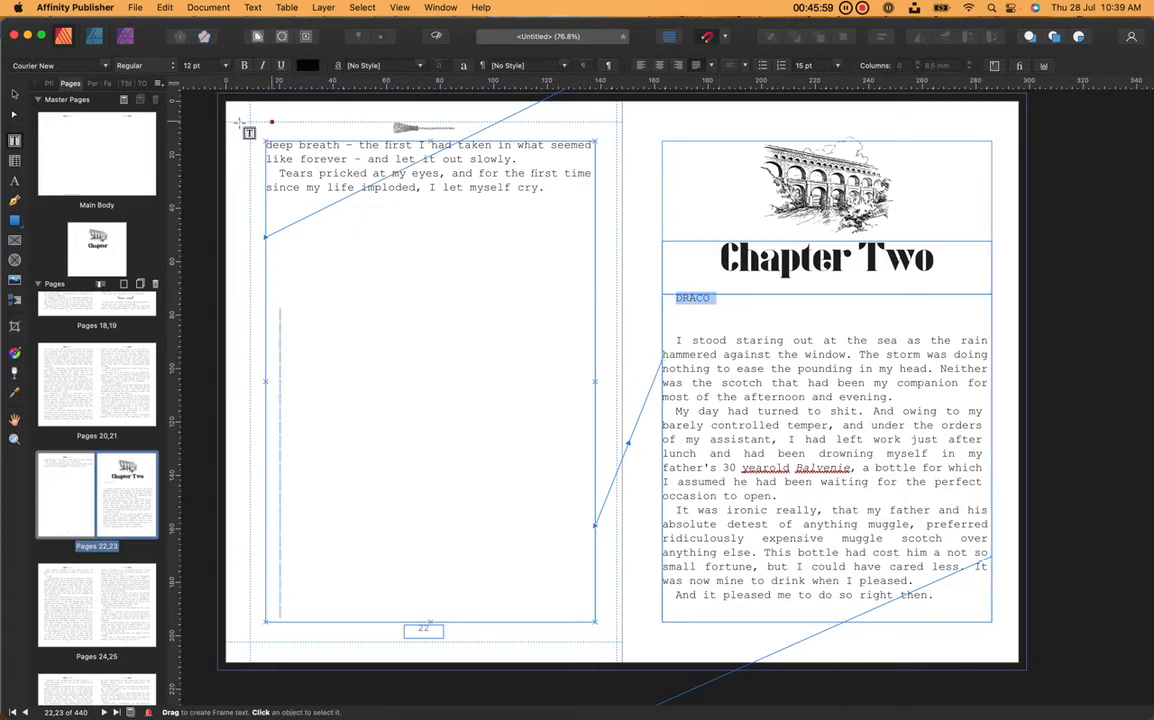
- Enable initial words for the DRACO line with a max word count of 3 and the Strong style
click(93, 83)
click(37, 272)
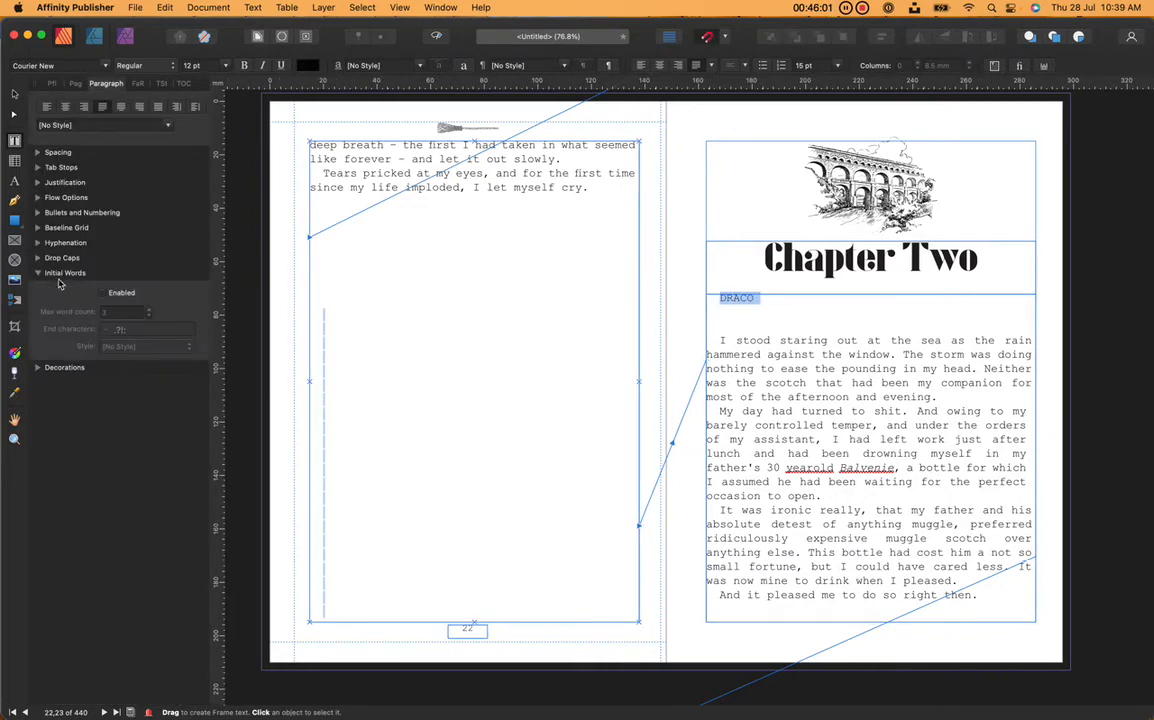
click(103, 292)
click(120, 345)
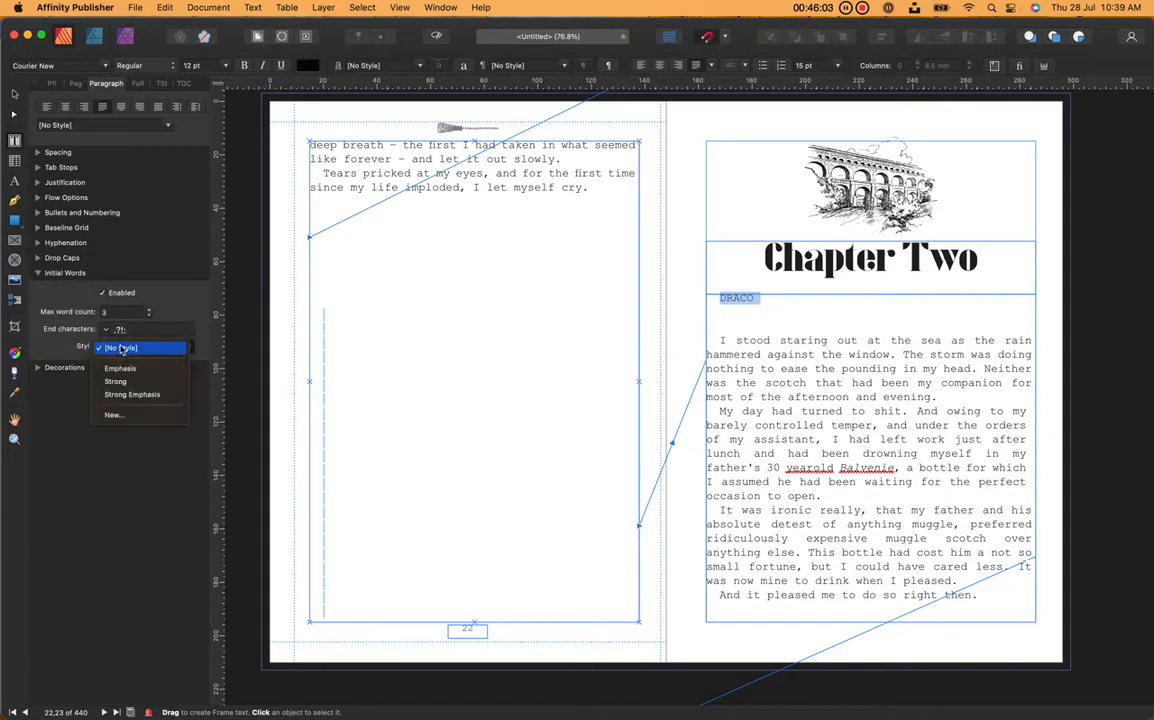
click(126, 382)
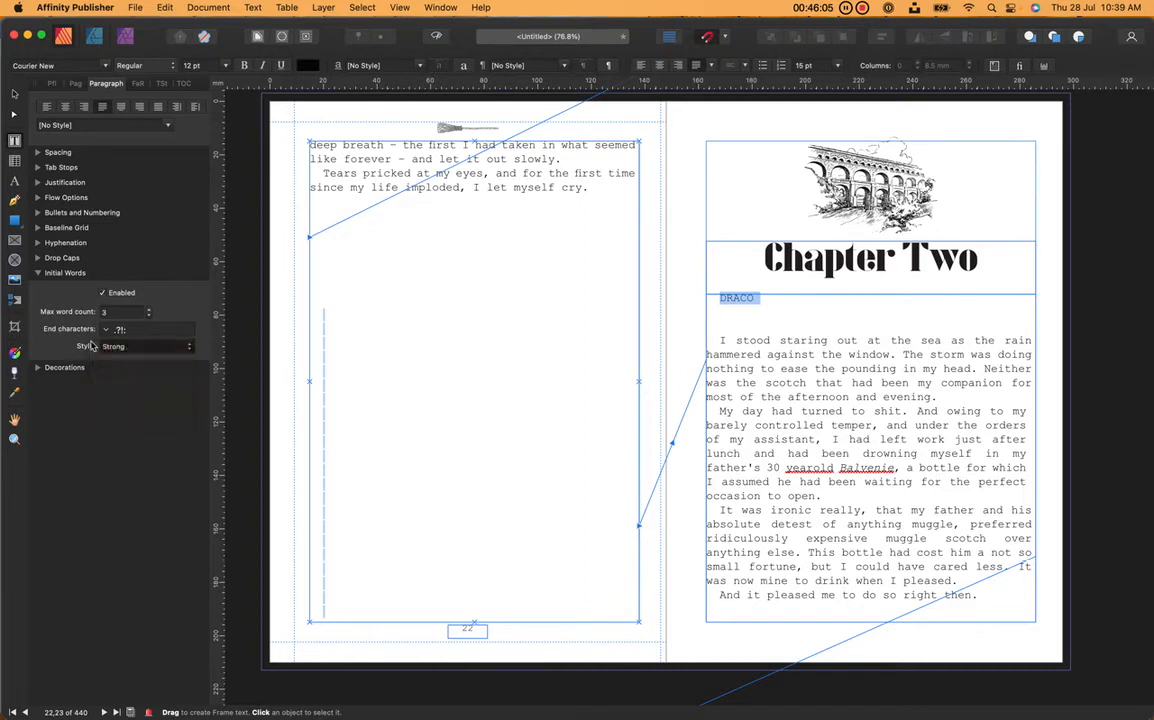
click(37, 272)
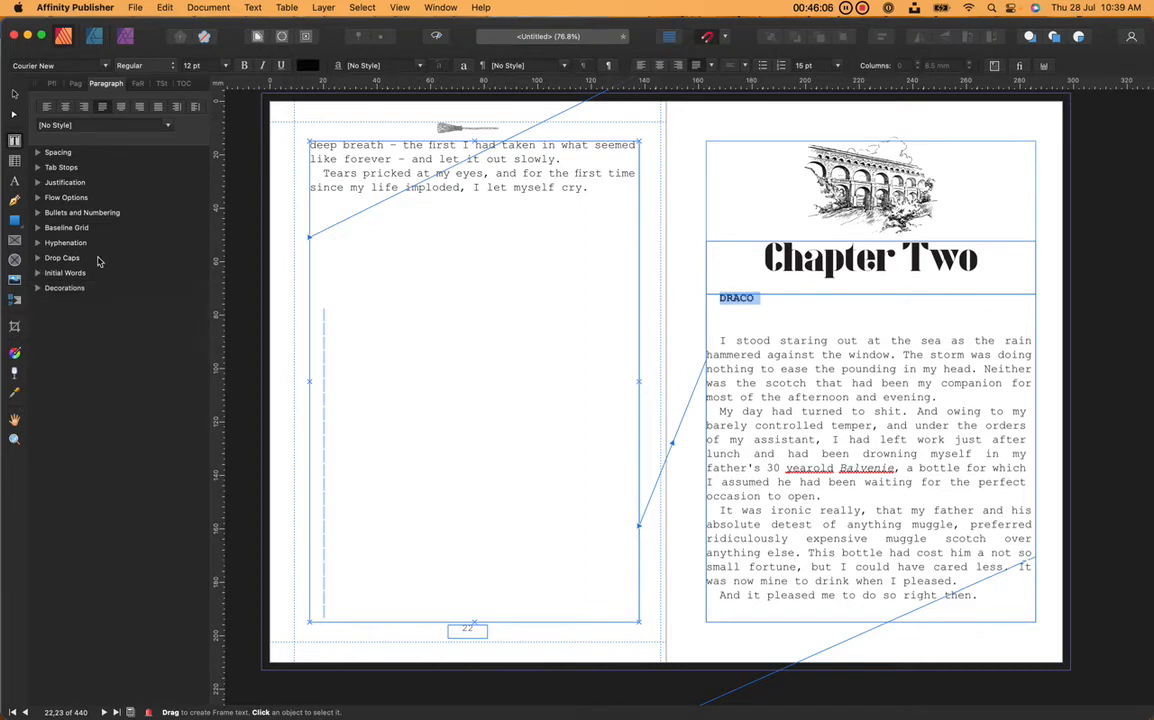
click(75, 83)
click(680, 319)
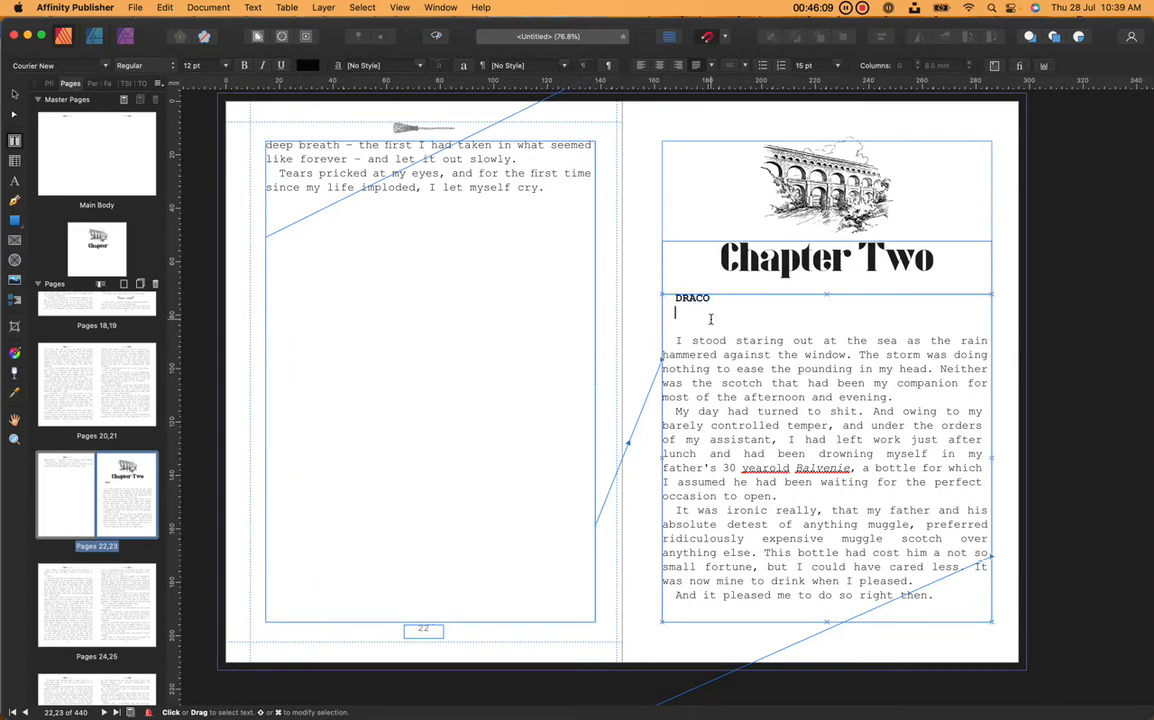
- Preview the Chapter Two spread without frames and guides, and return to the normal editing view
click(437, 37)
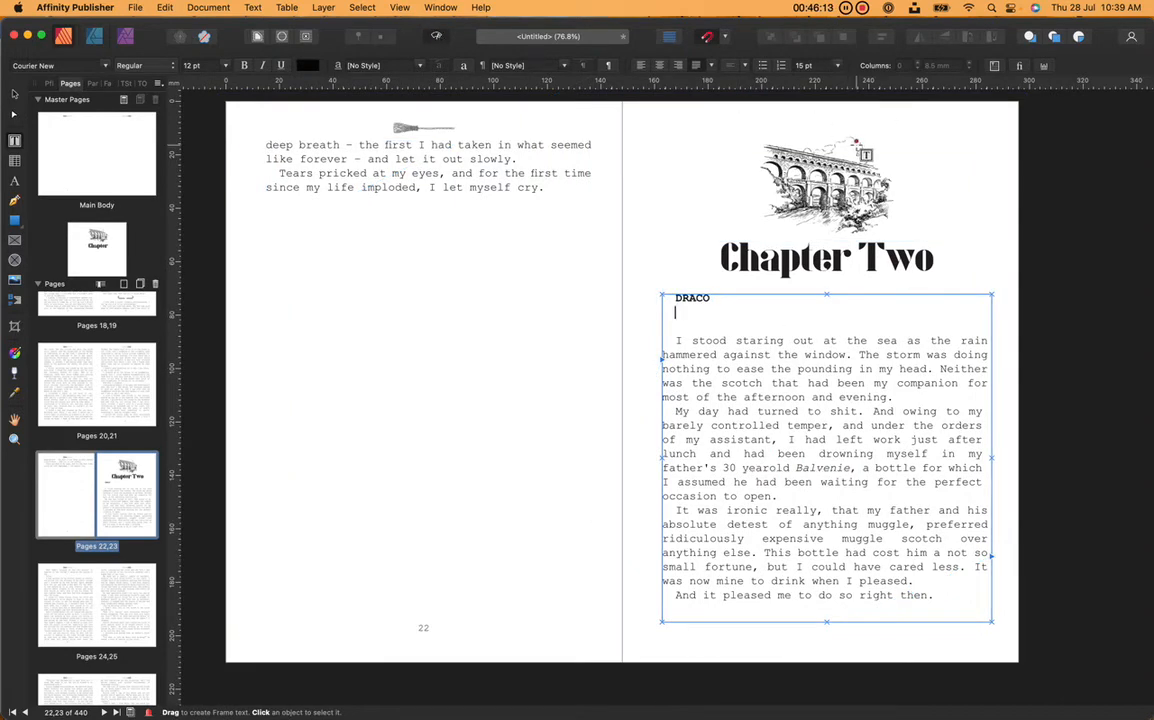
click(1110, 266)
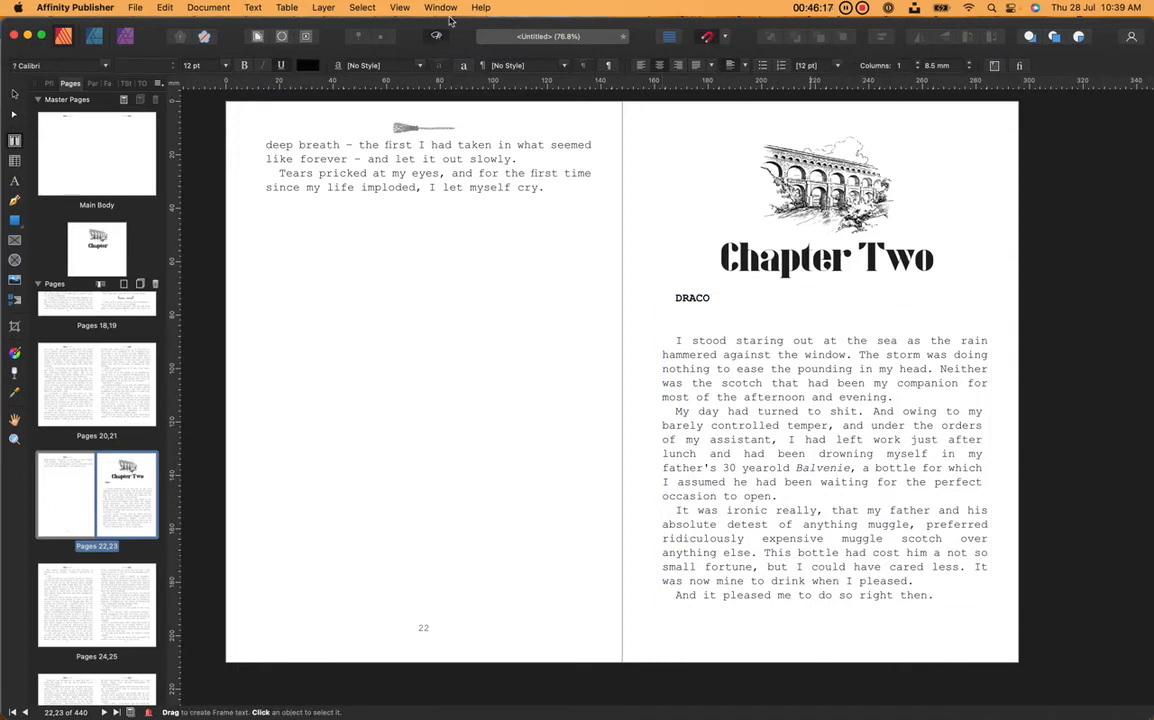
key(w)
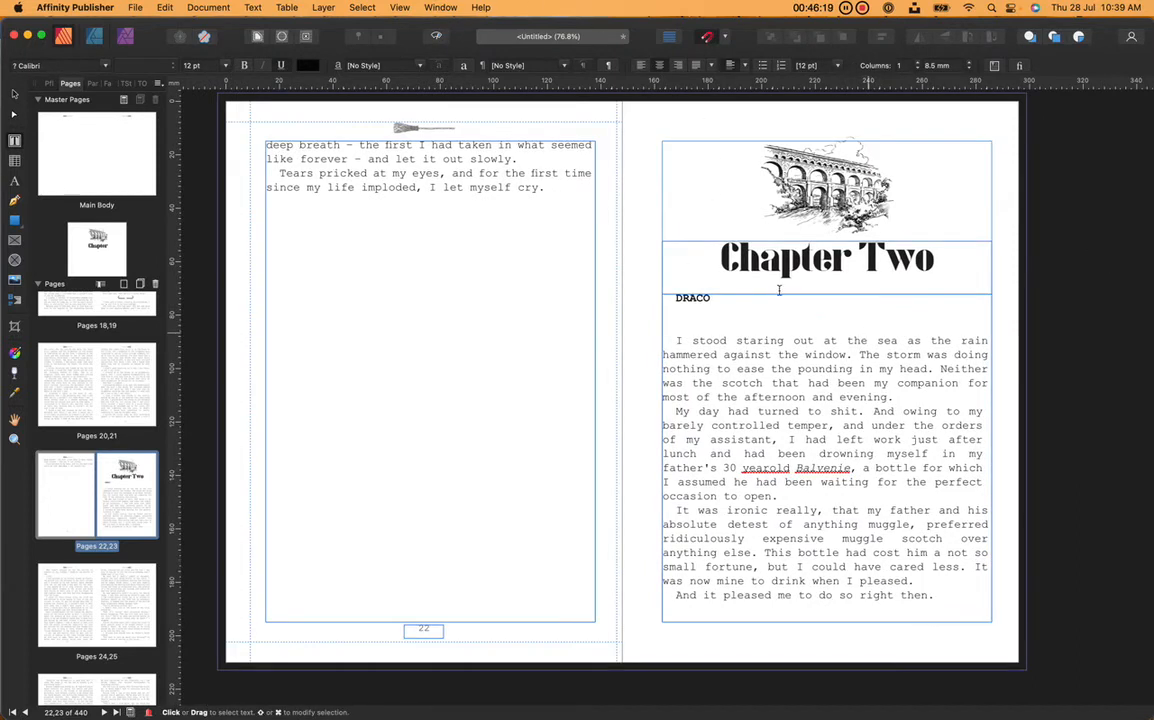
- Try placing the laurel ornament above the DRACO line under the Chapter Two title
click(675, 298)
key(Return)
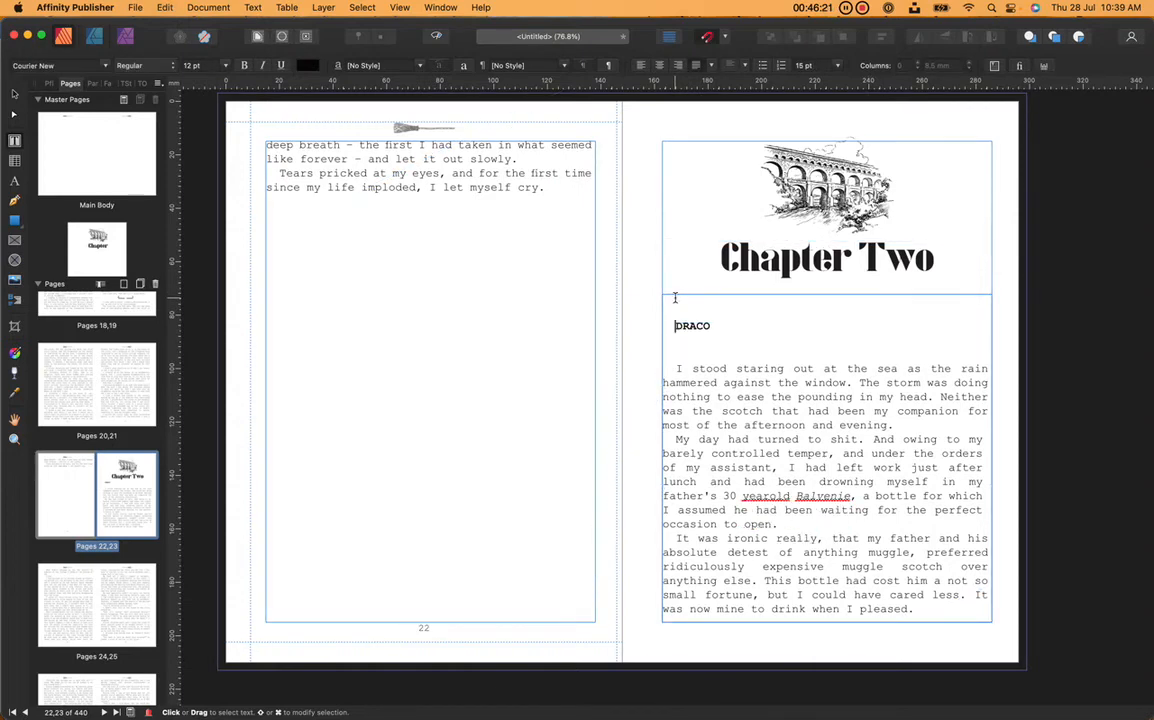
key(super+v)
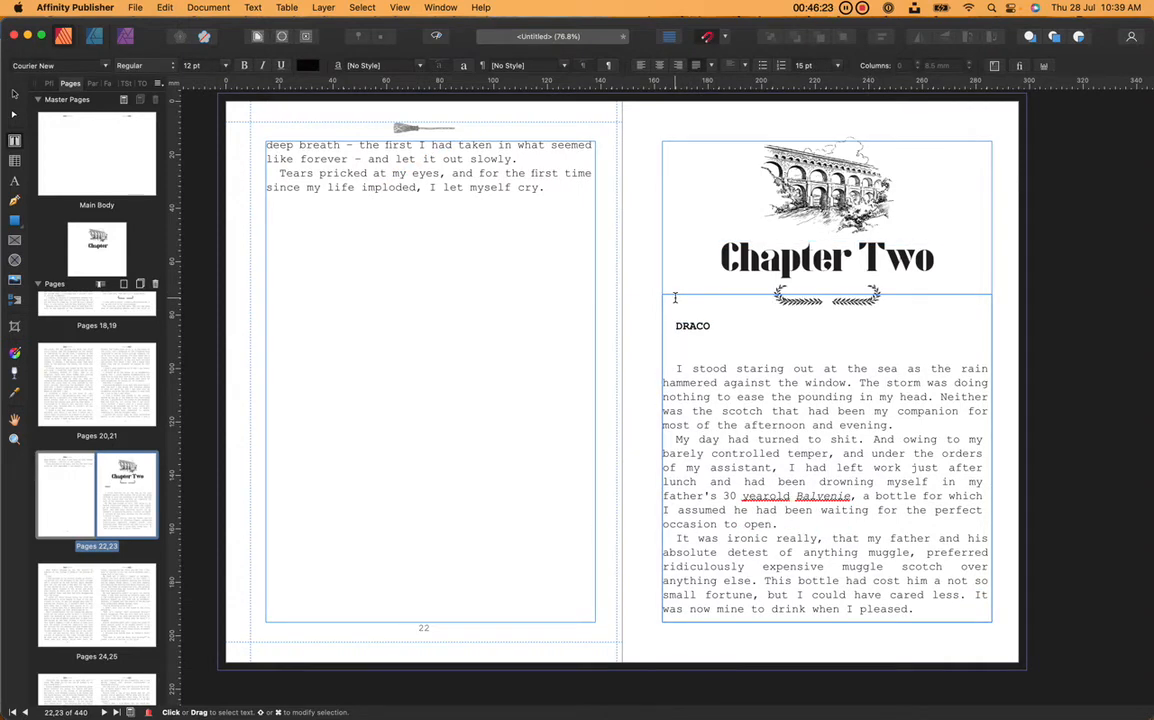
key(super+z)
key(super+z)
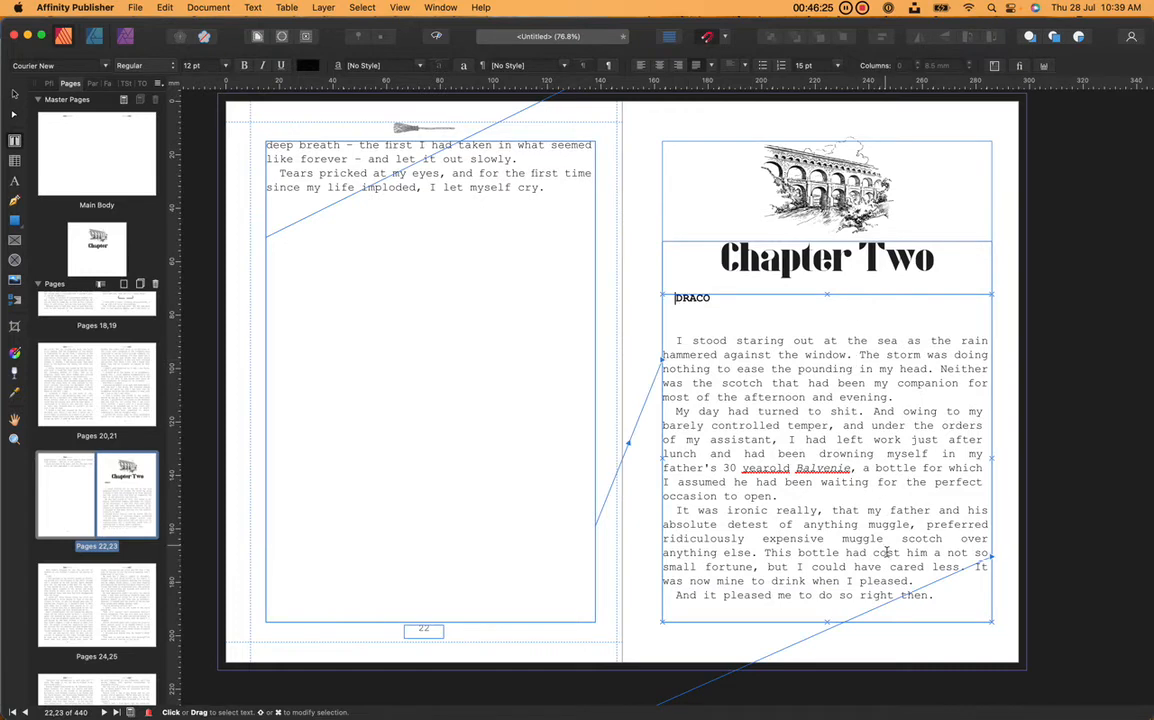
click(1010, 486)
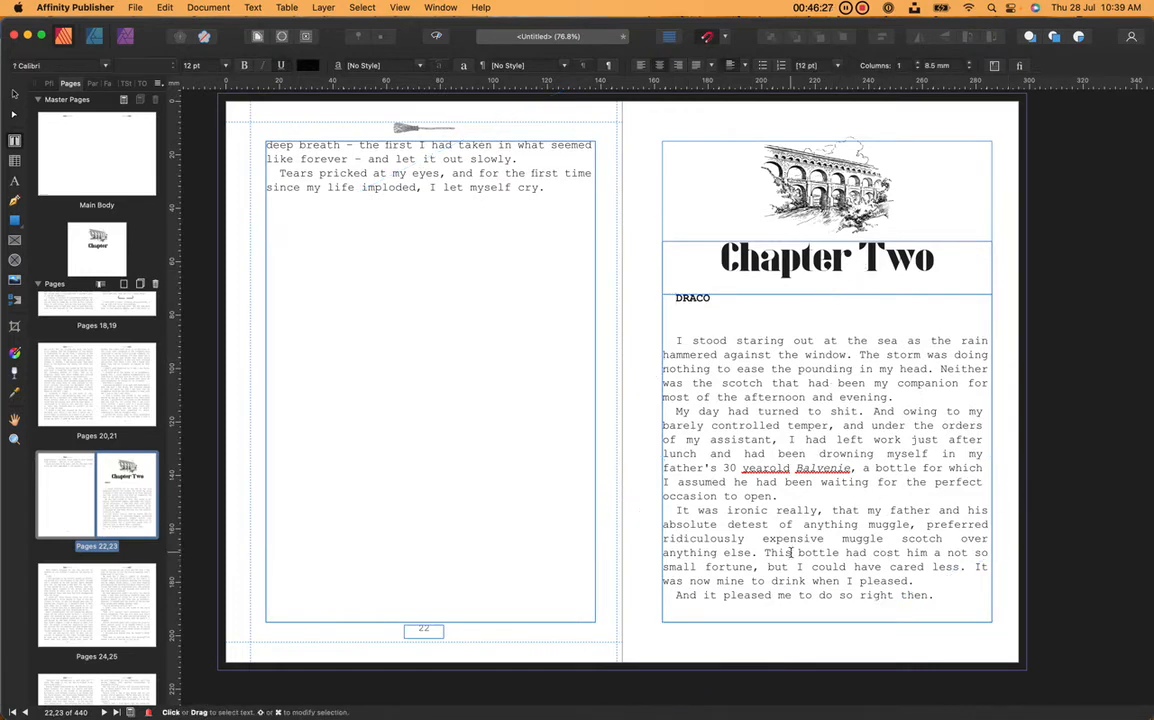
- Start saving the document and create a folder named Something Beautiful in Return inside the Dramionie folder
scroll(791, 552, down, 1)
scroll(791, 552, down, 1)
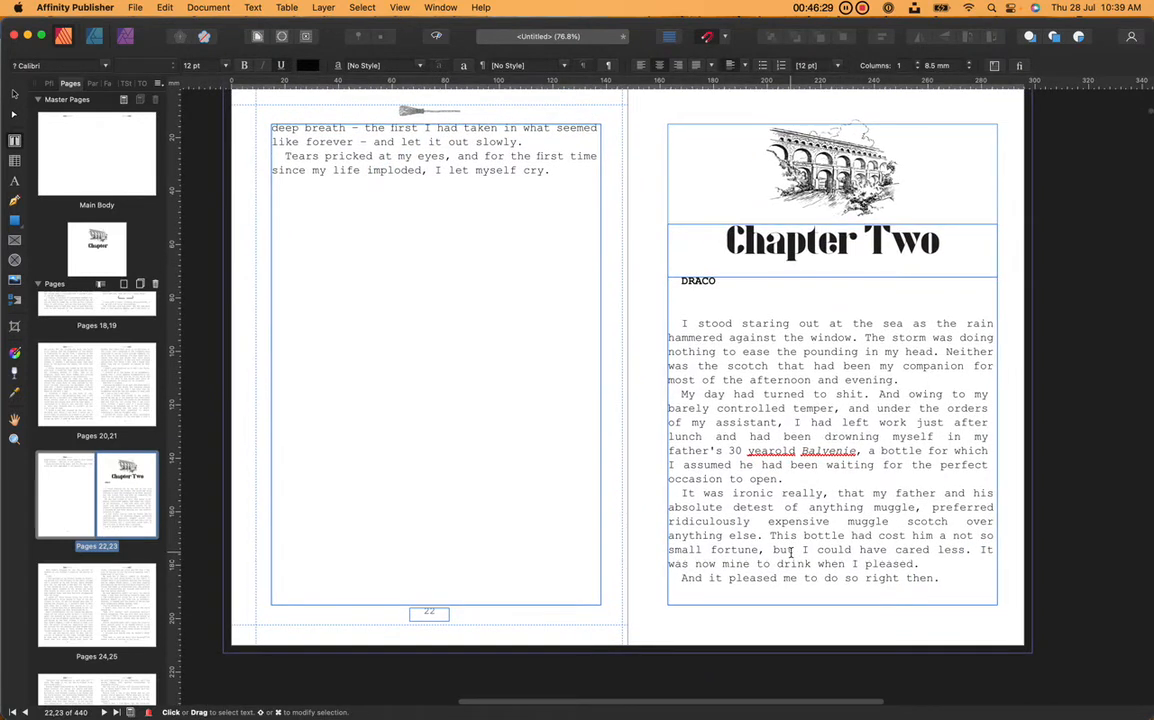
key(super+s)
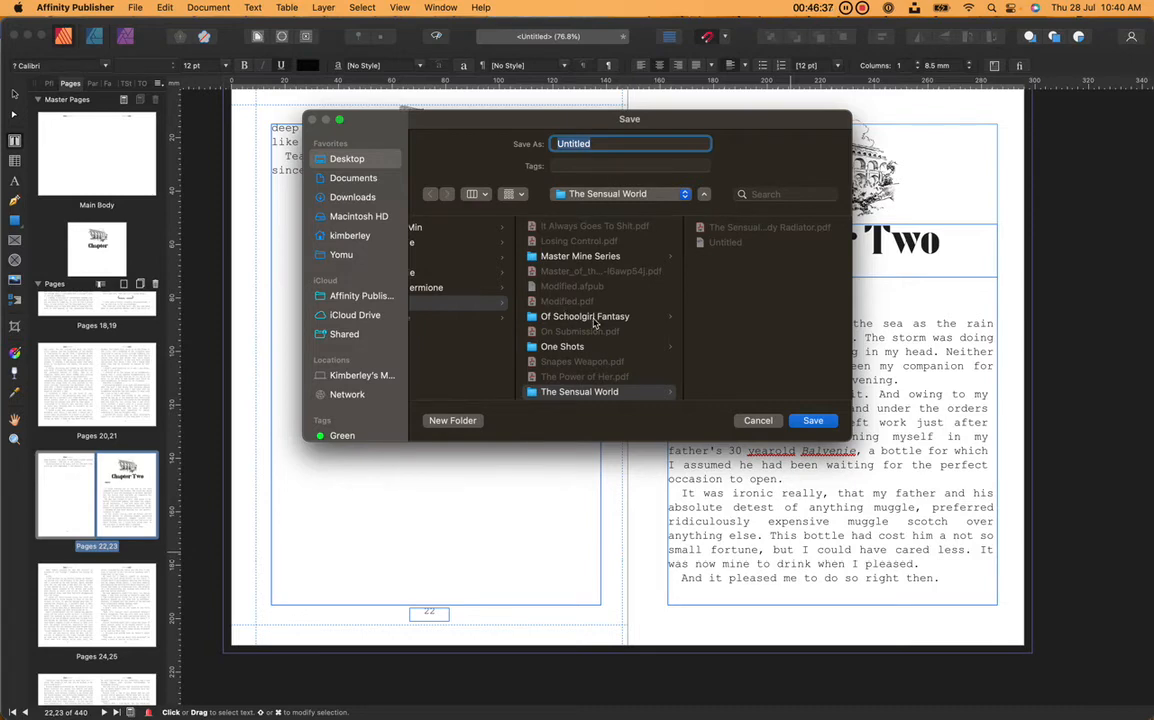
scroll(570, 300, left, 5)
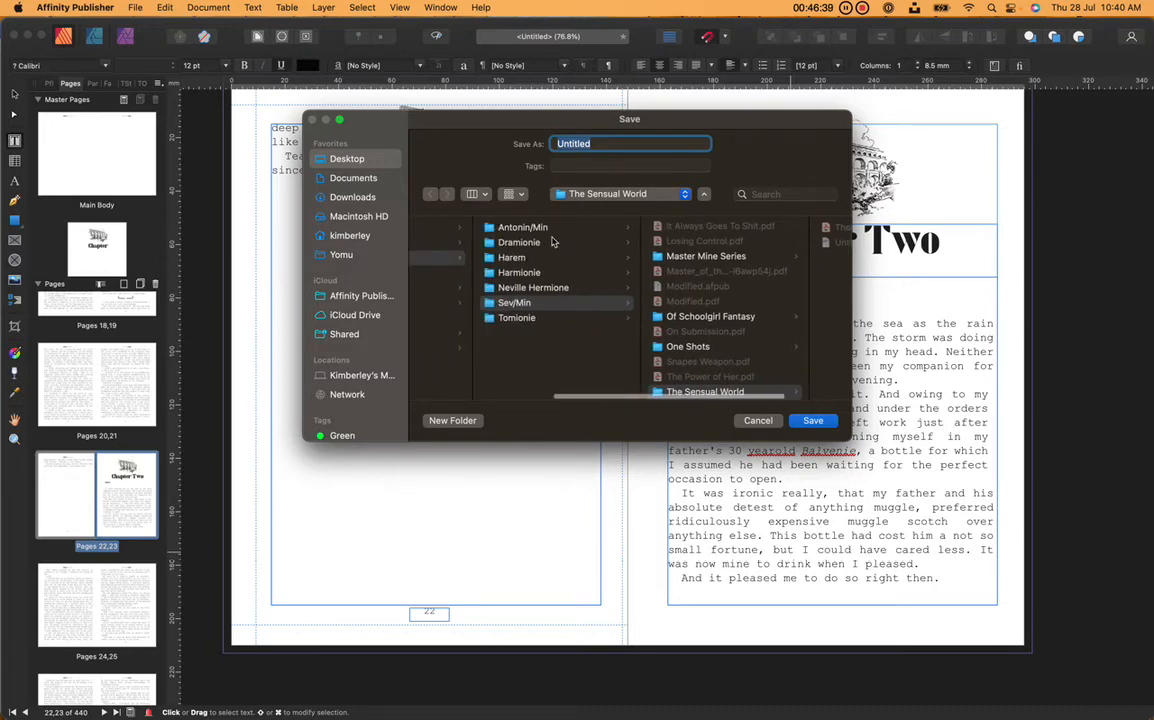
click(612, 246)
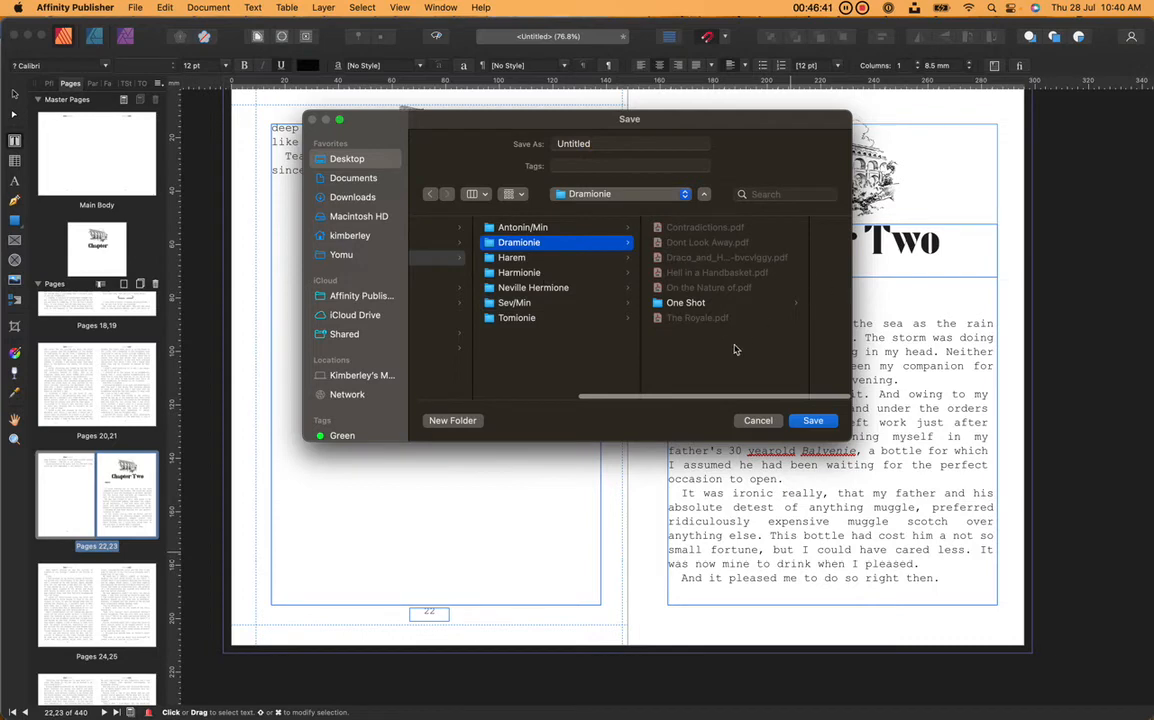
click(451, 420)
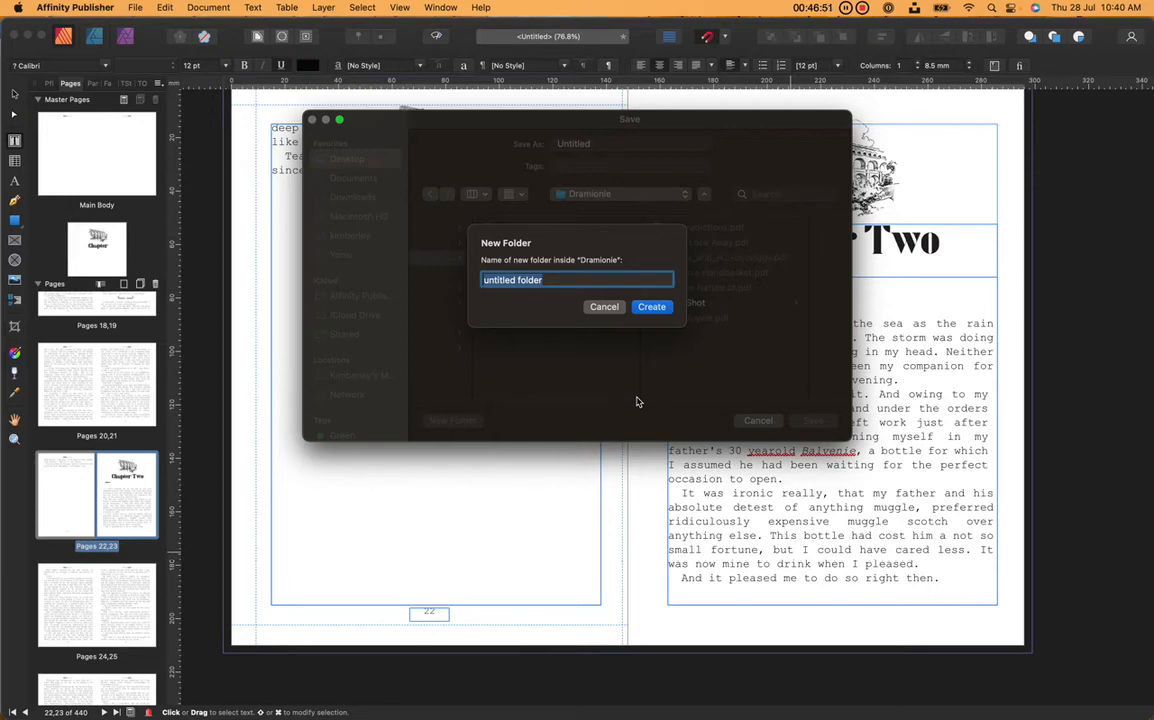
text(Something Beautiful in Return)
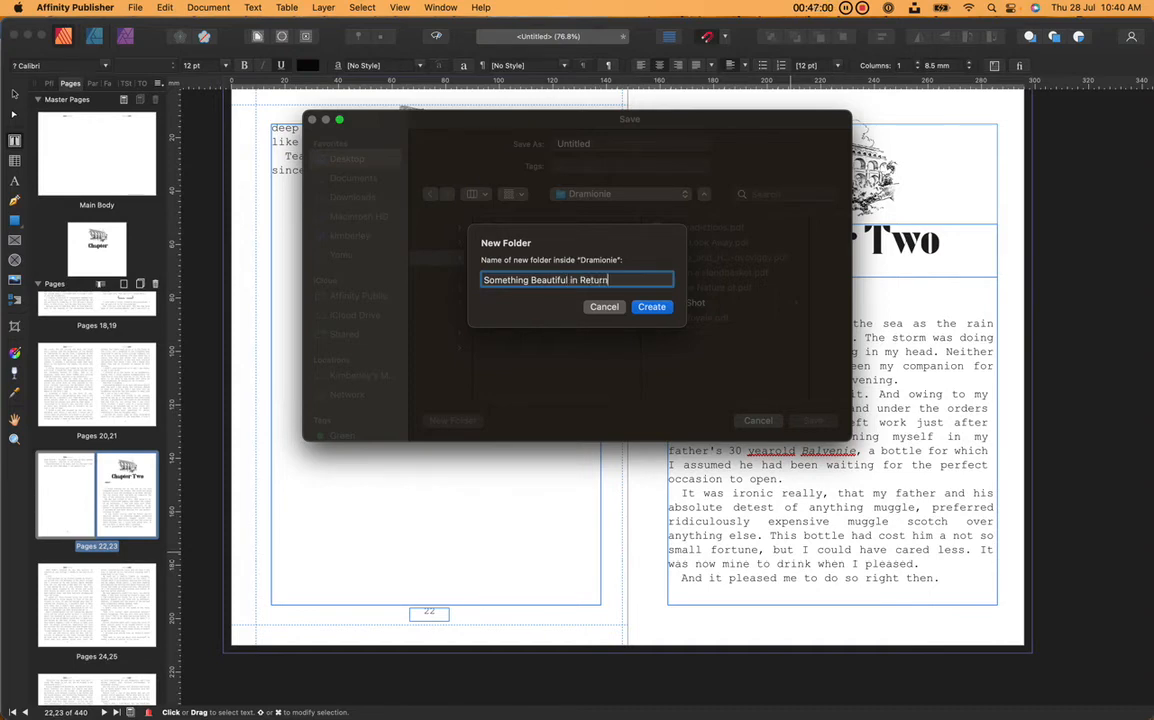
key(Return)
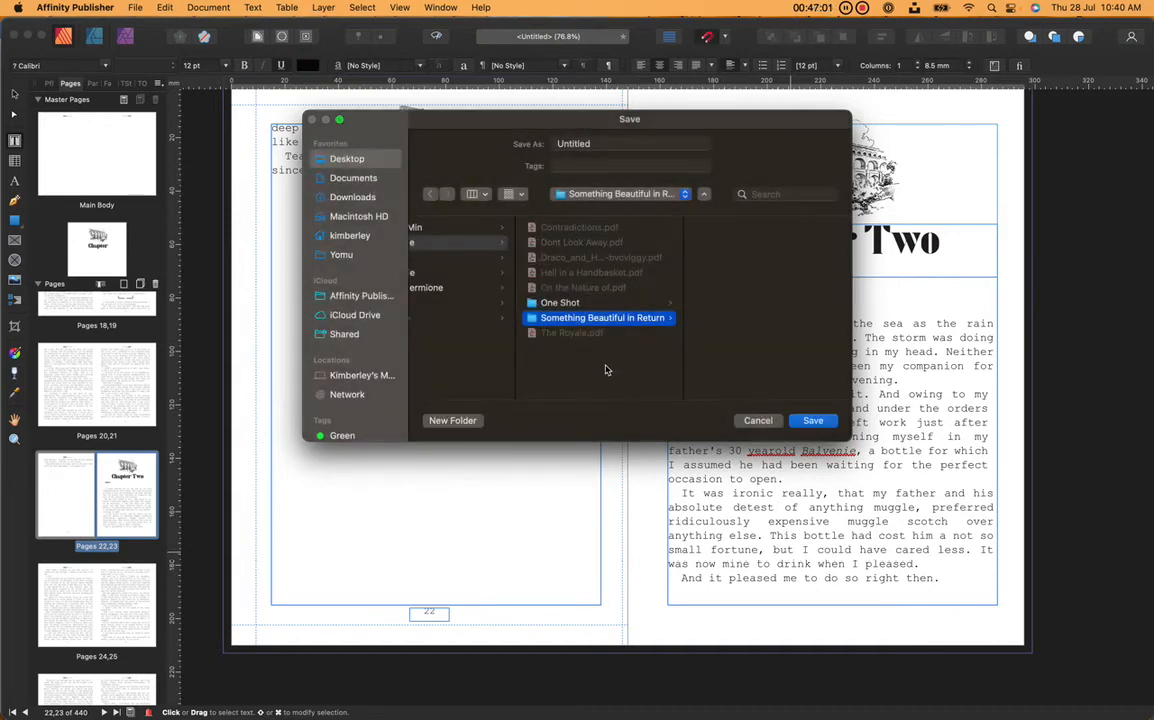
- Save the document as Untitled in the Something Beautiful in Return folder
scroll(605, 370, left, 10)
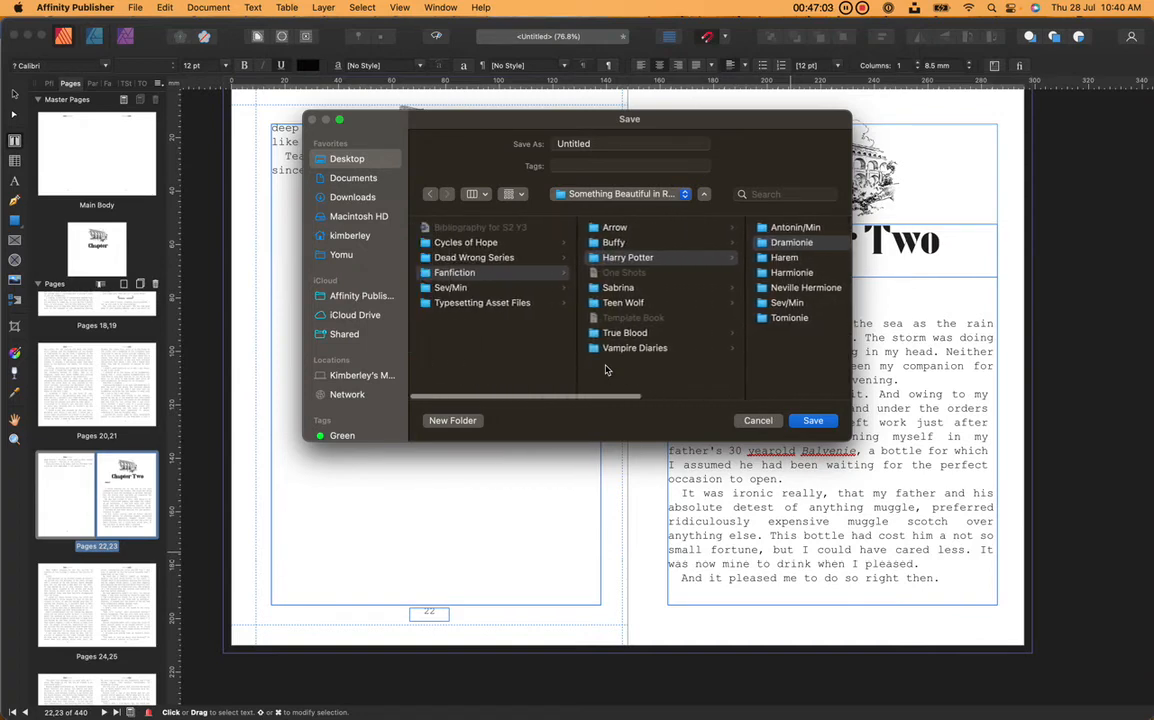
scroll(605, 370, right, 10)
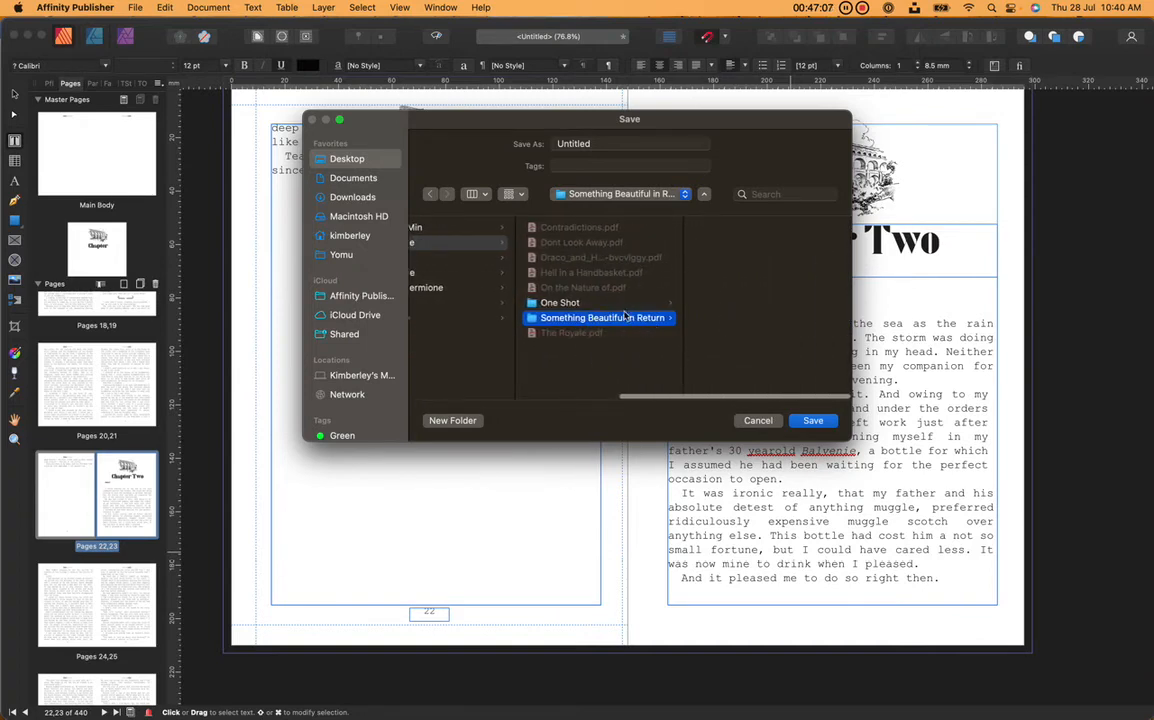
click(800, 425)
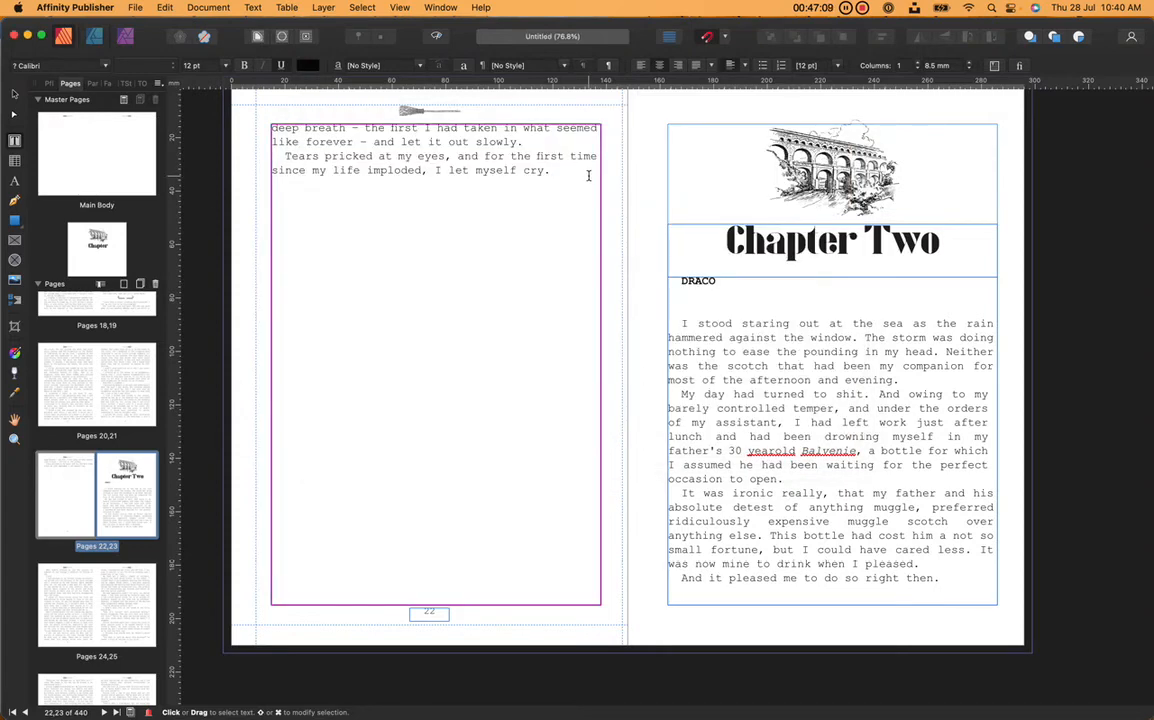
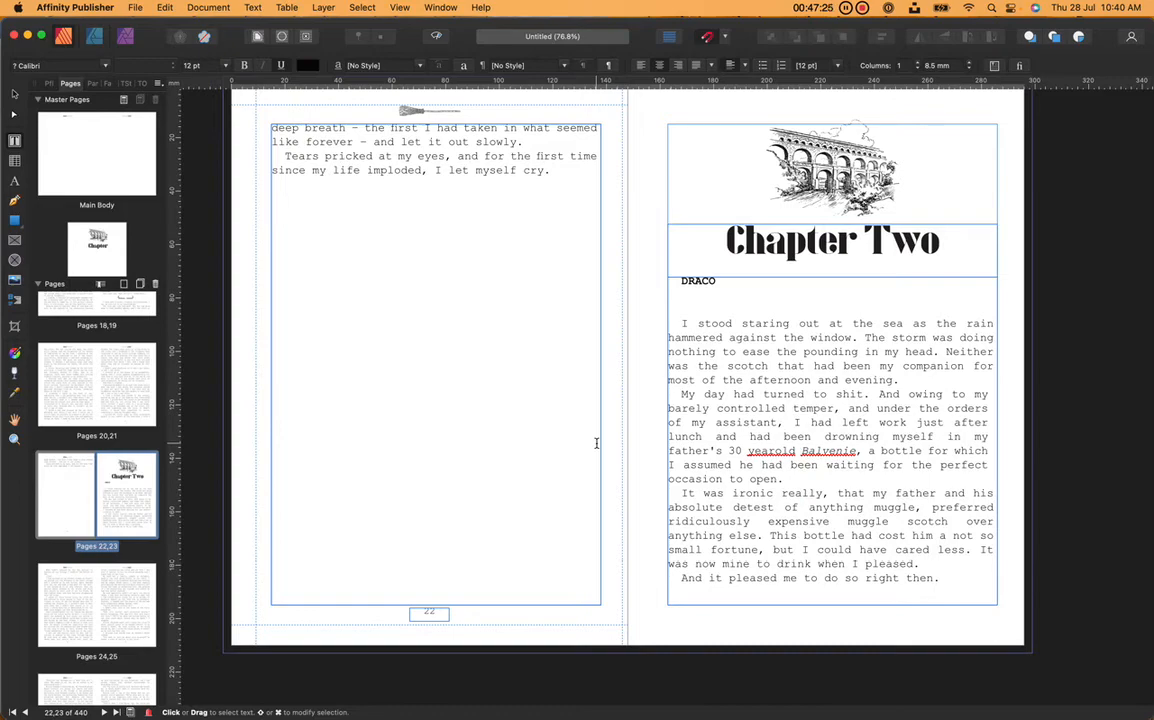
- Join the stray line "cliff." on page 24 to the end of the preceding paragraph, separated by a space
scroll(716, 511, down, 1)
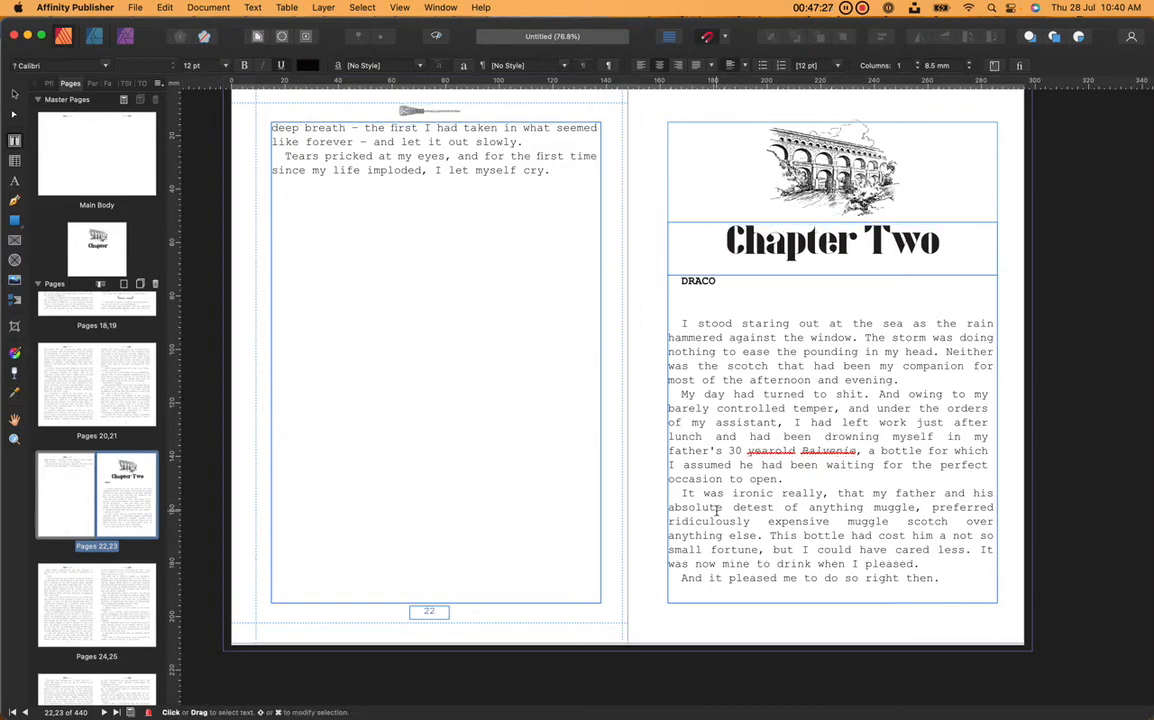
scroll(716, 511, down, 10)
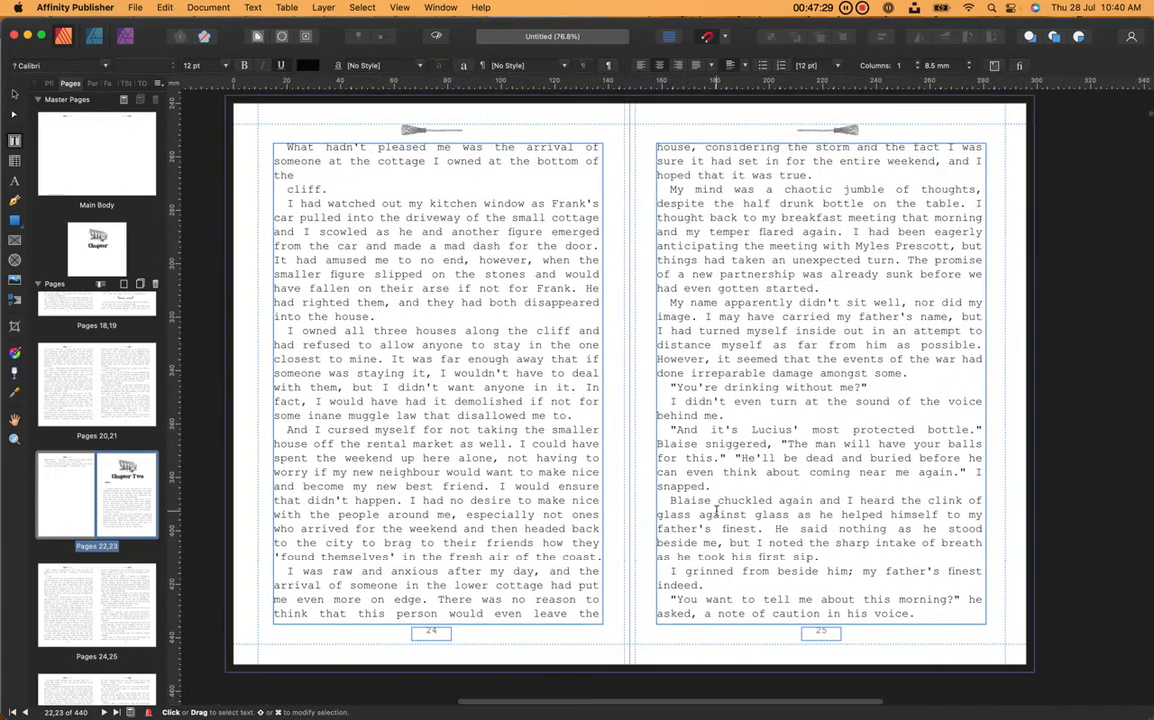
click(137, 7)
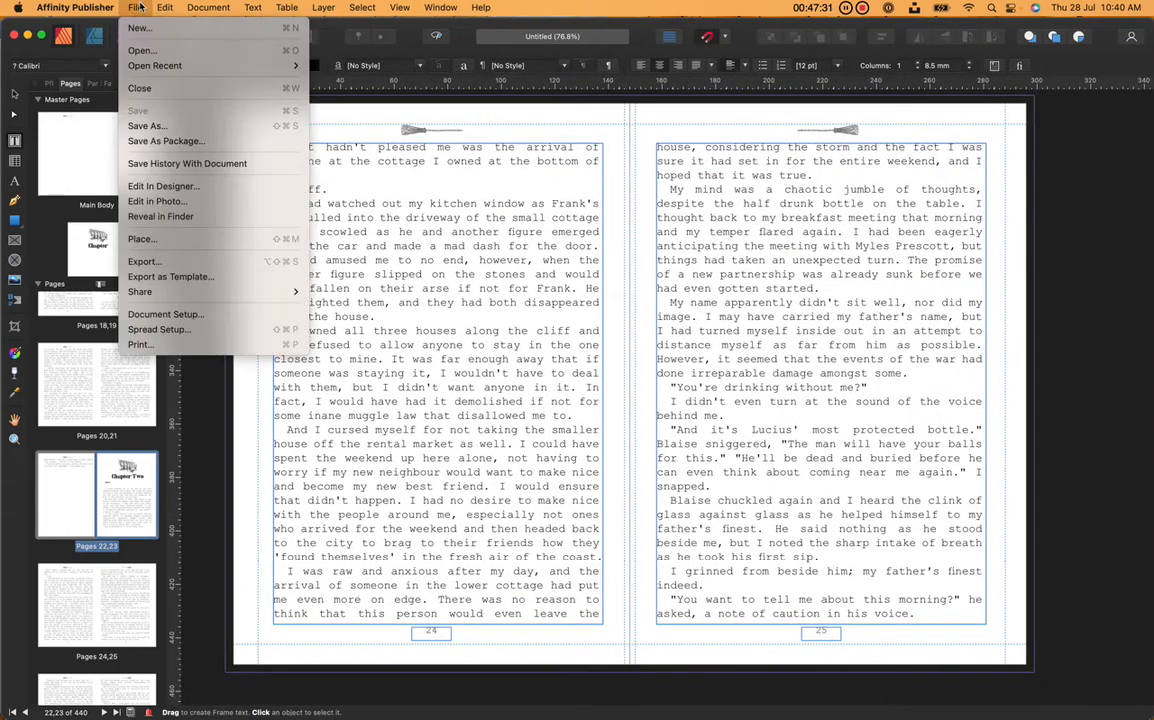
click(141, 7)
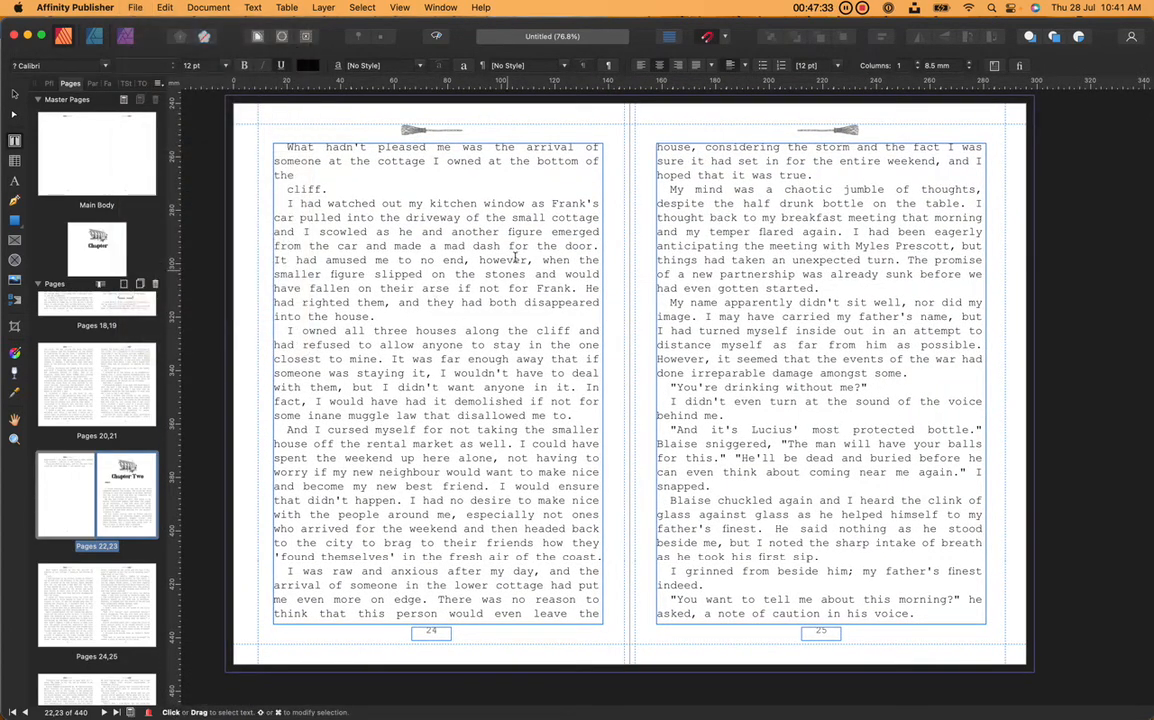
click(307, 188)
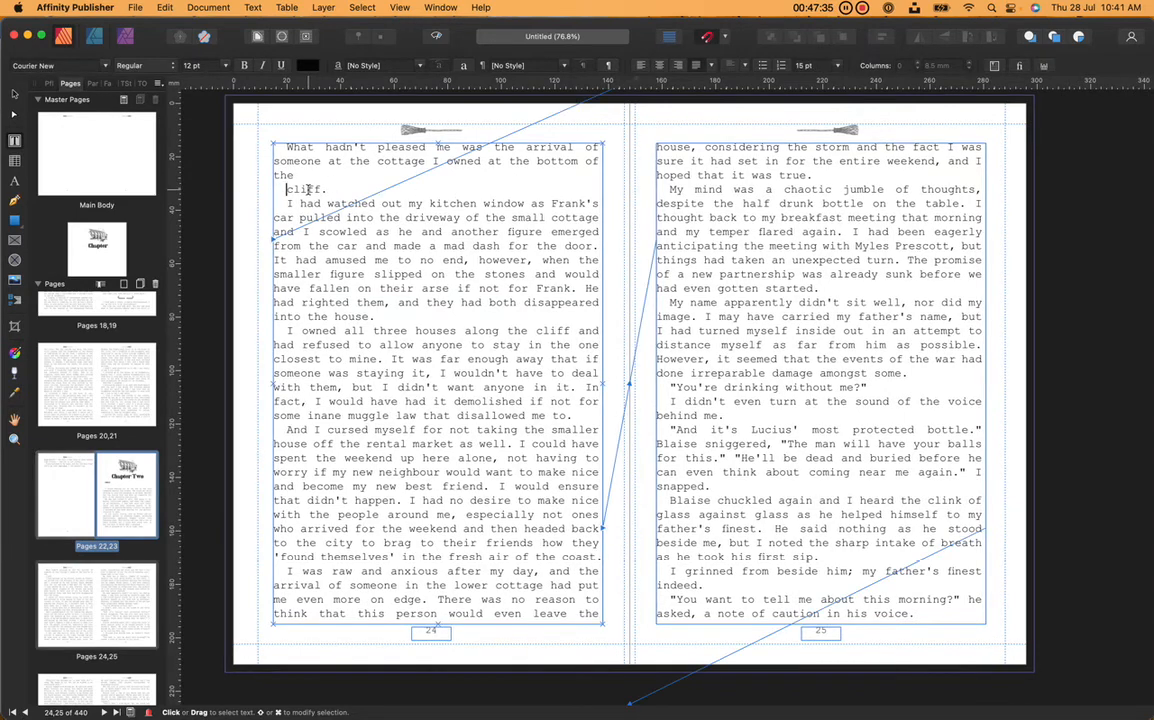
key(BackSpace)
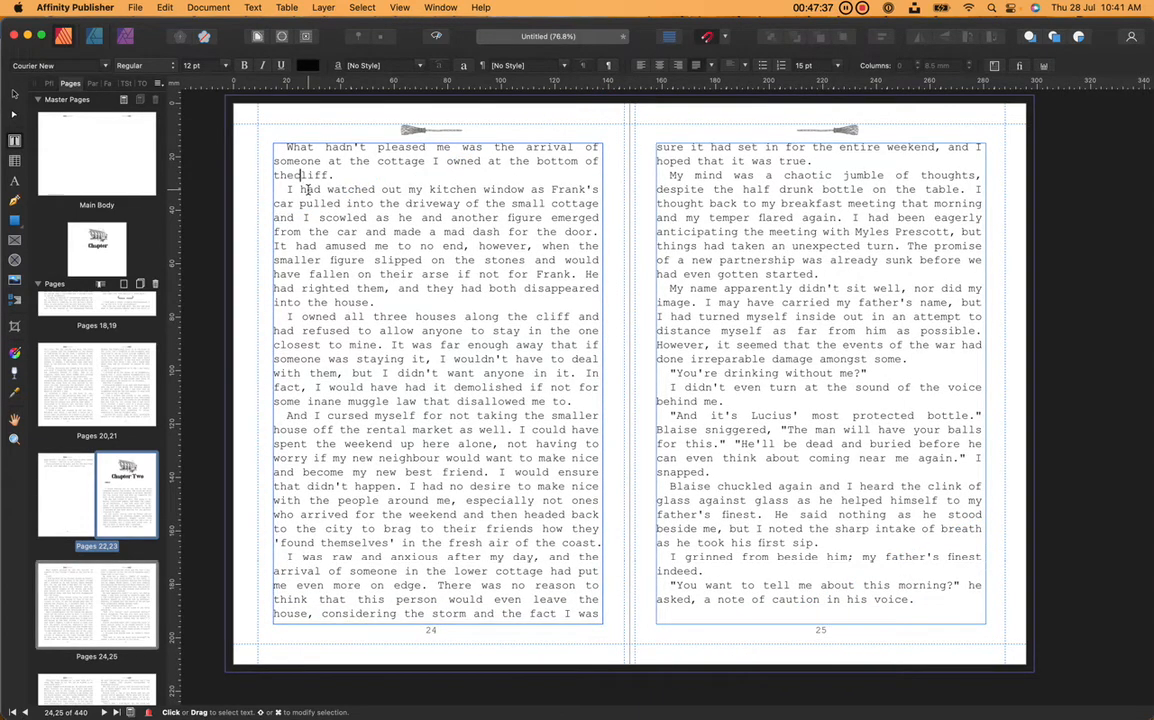
key(Escape)
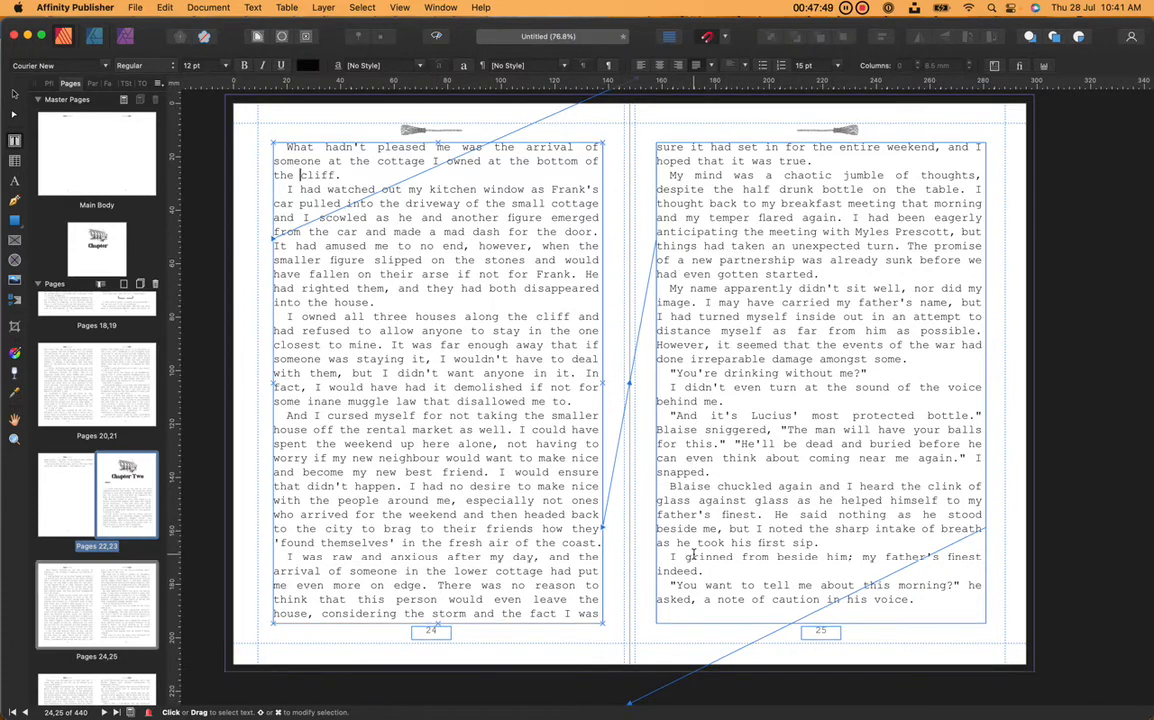
- Insert the missing space between "does" and "precede" on page 27
scroll(693, 556, down, 10)
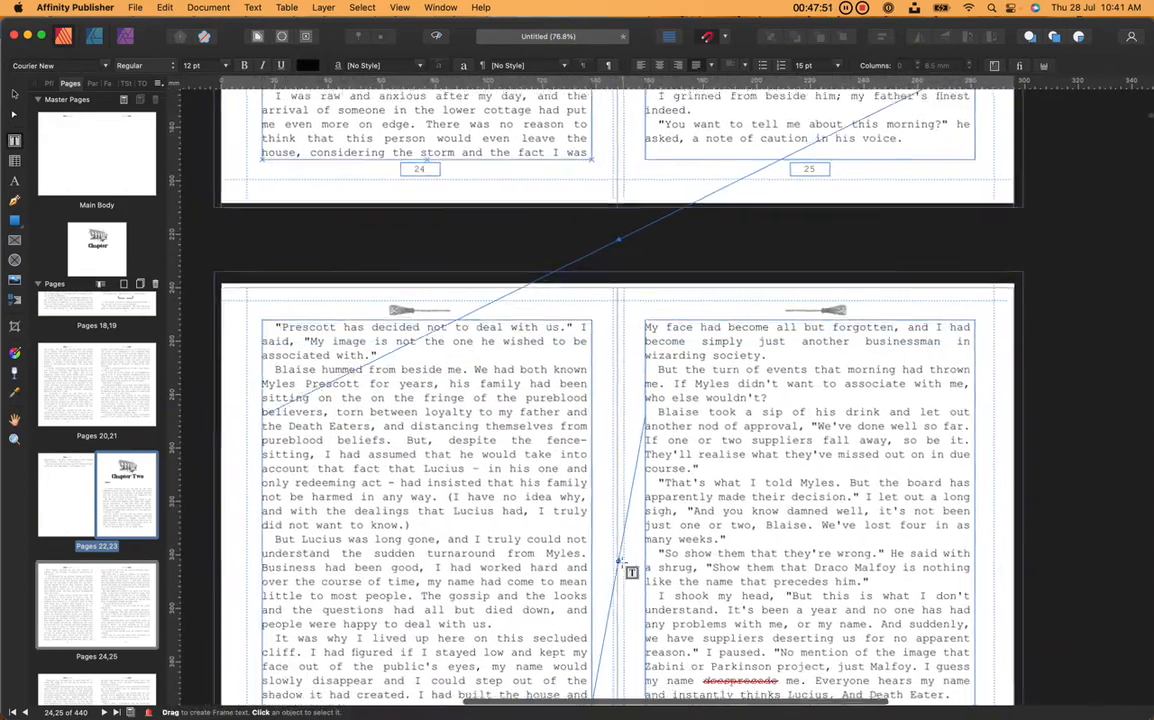
scroll(628, 566, down, 2)
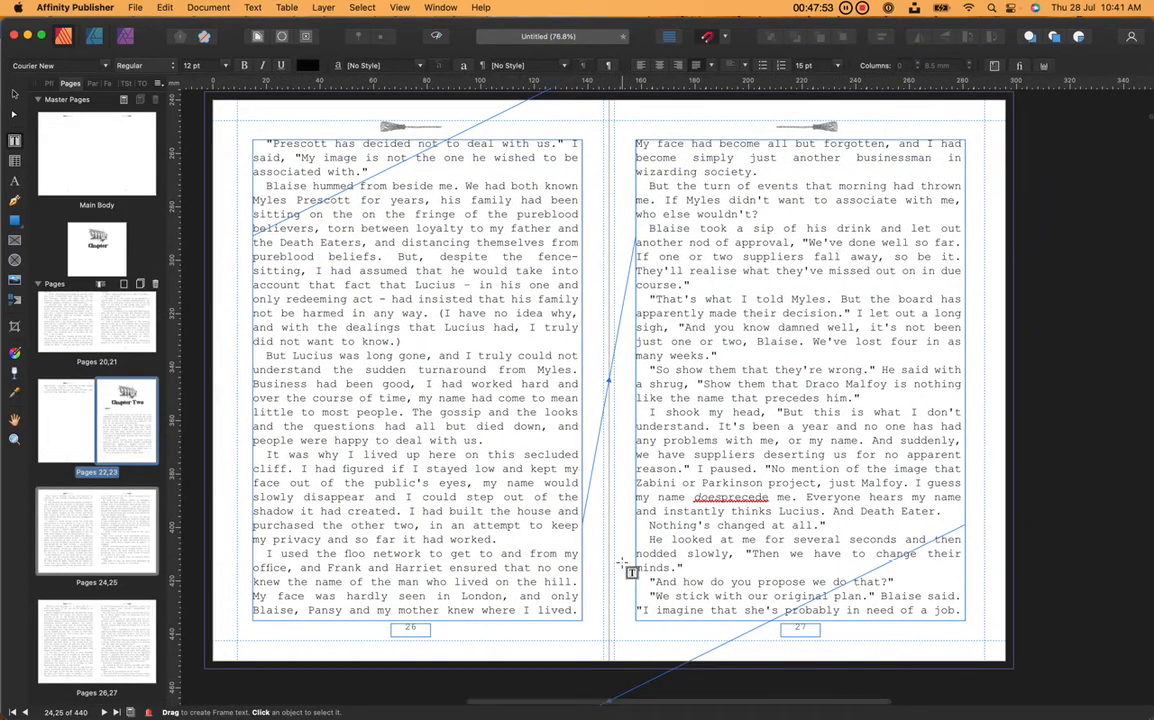
scroll(629, 570, down, 1)
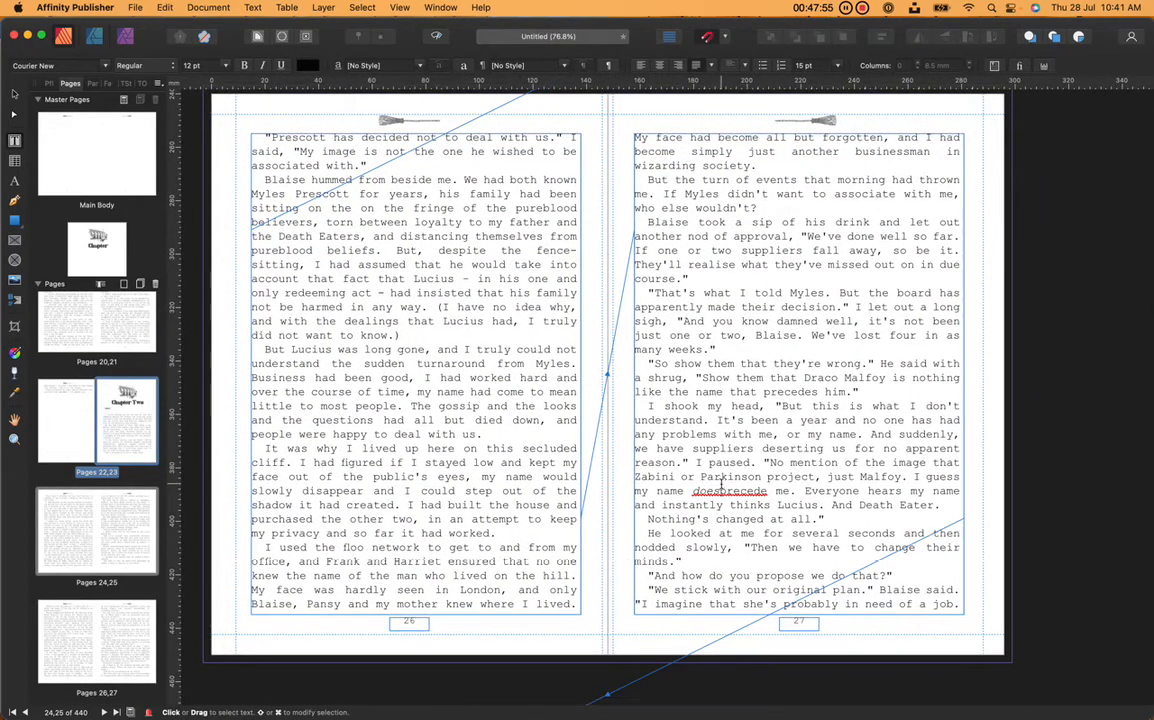
click(760, 496)
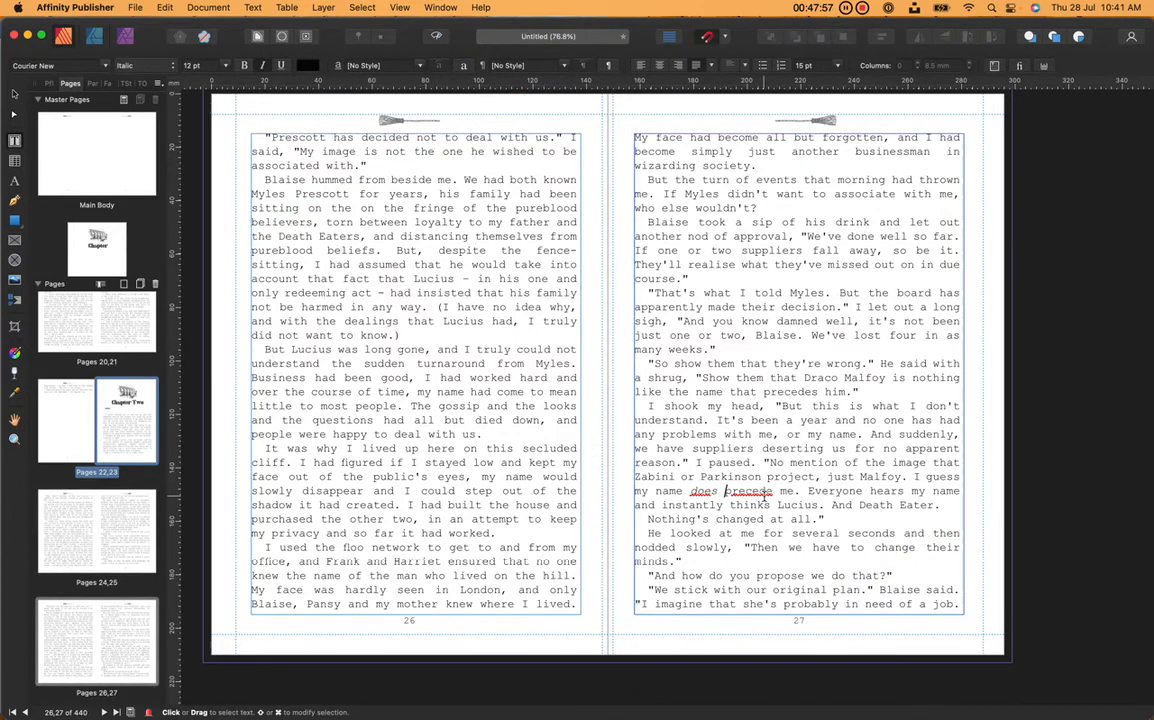
click(818, 321)
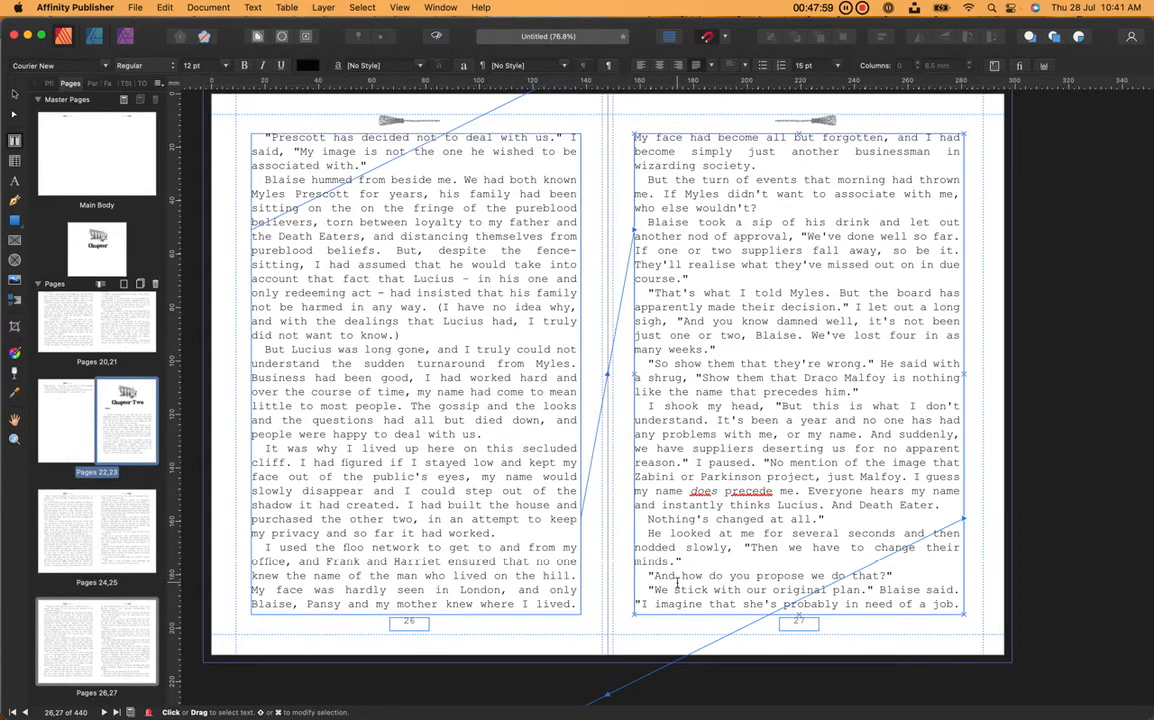
- Hide the text flow lines that connect the linked frames, working from the spread of pages 30 and 31
scroll(676, 582, down, 10)
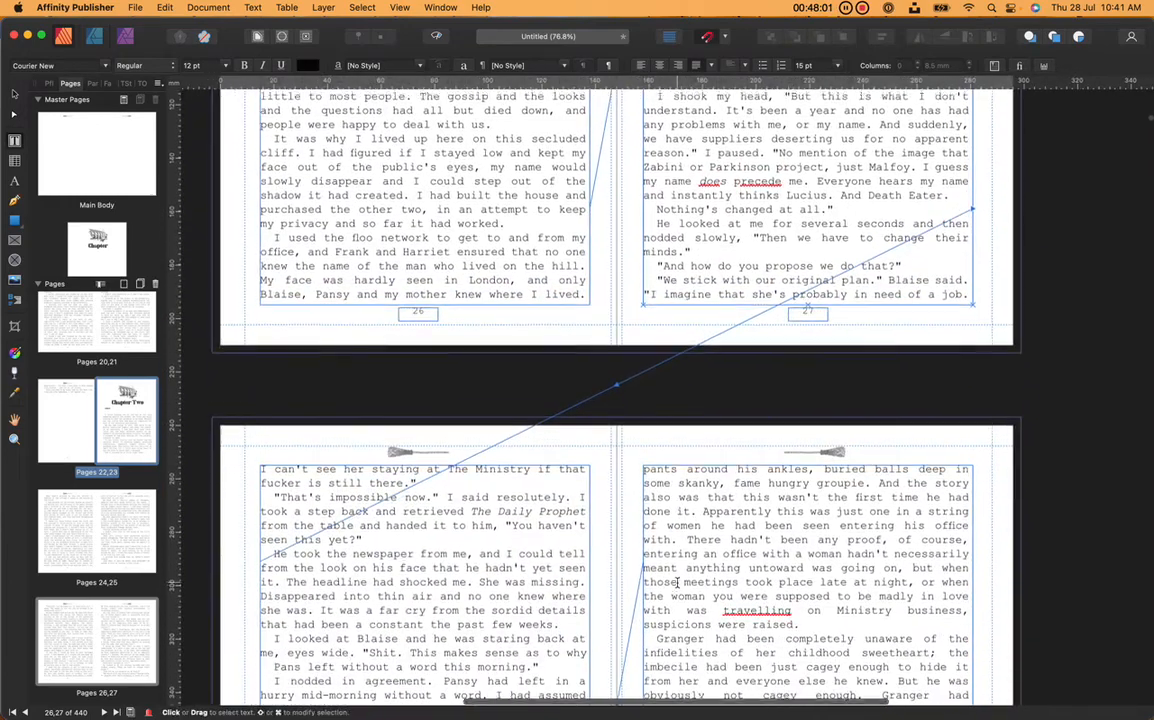
scroll(676, 582, down, 5)
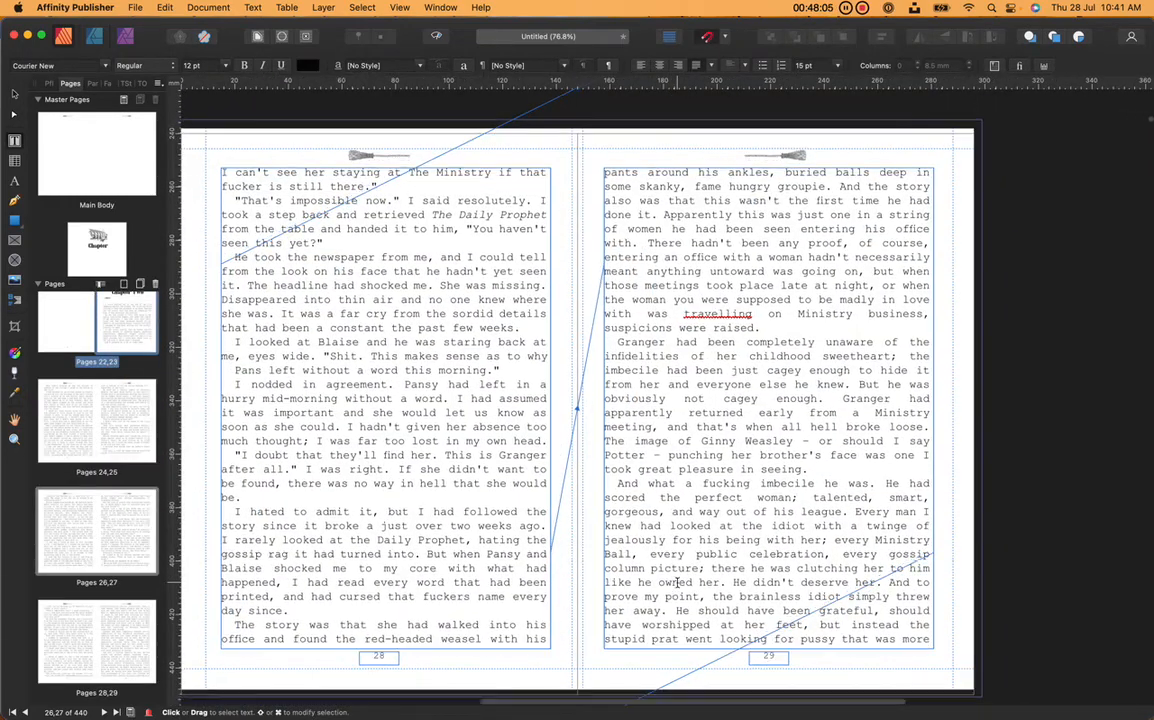
scroll(677, 581, down, 2)
scroll(677, 582, down, 14)
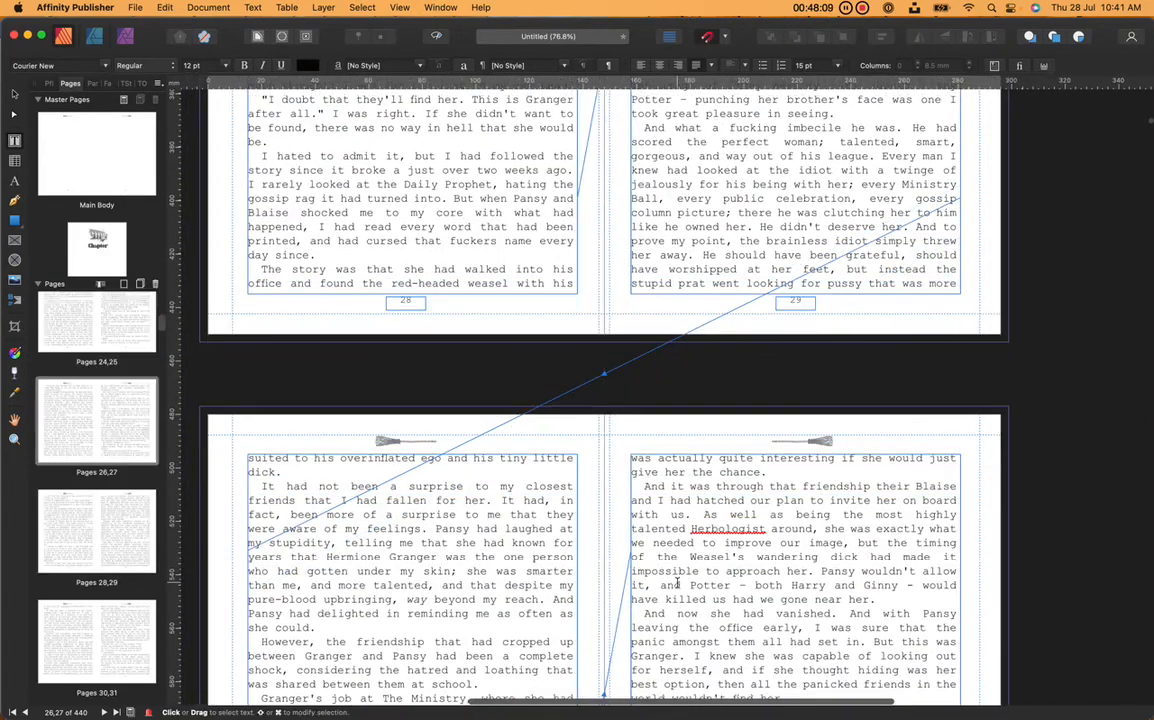
scroll(677, 581, down, 20)
scroll(677, 582, up, 8)
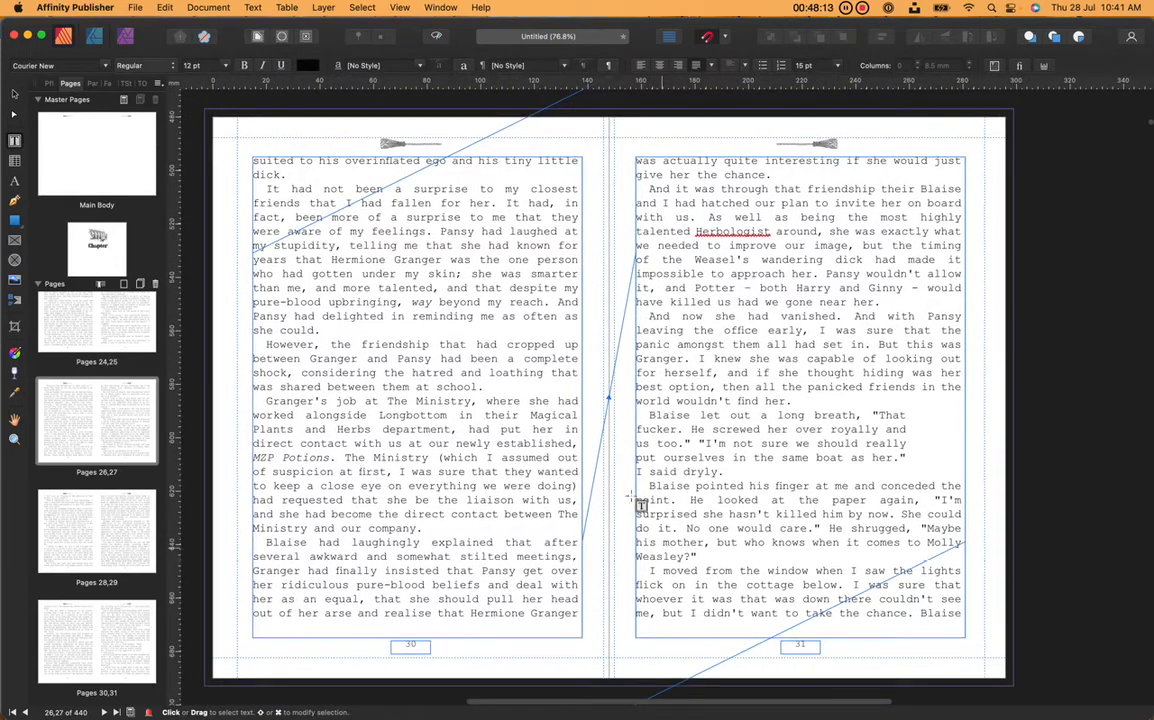
click(323, 7)
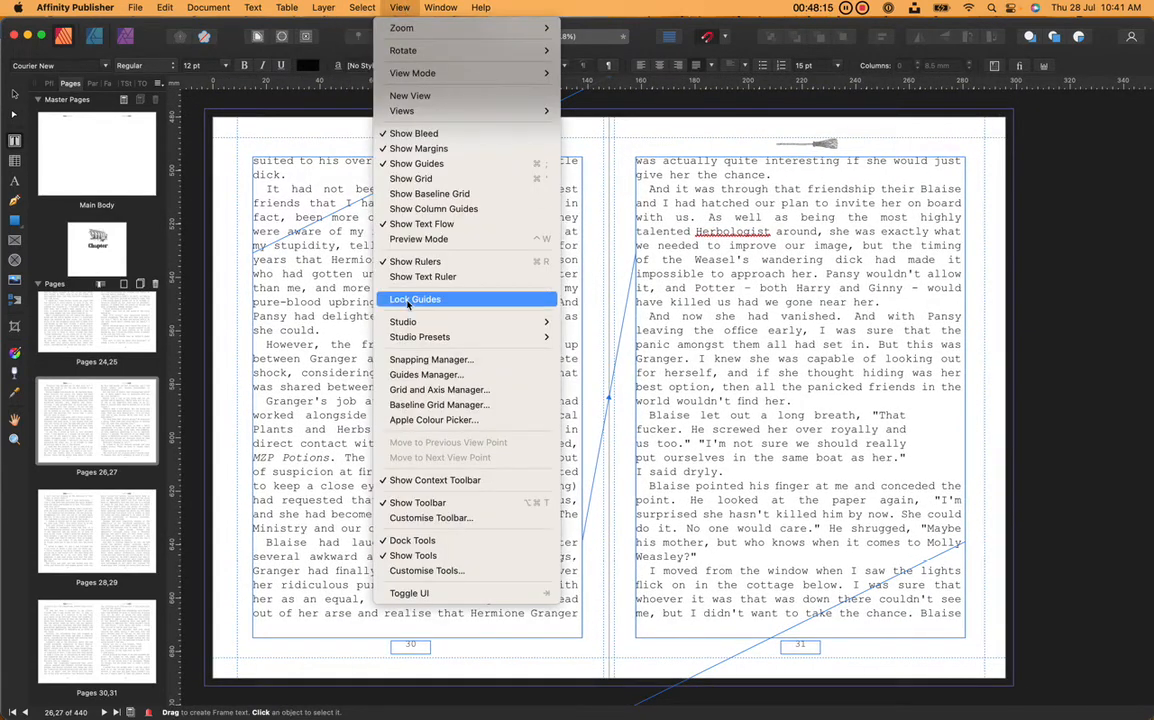
click(421, 224)
- Extend the right indent of the "Blaise let out a long breath" paragraph on page 31 to the frame's edge using the text ruler
scroll(597, 443, down, 5)
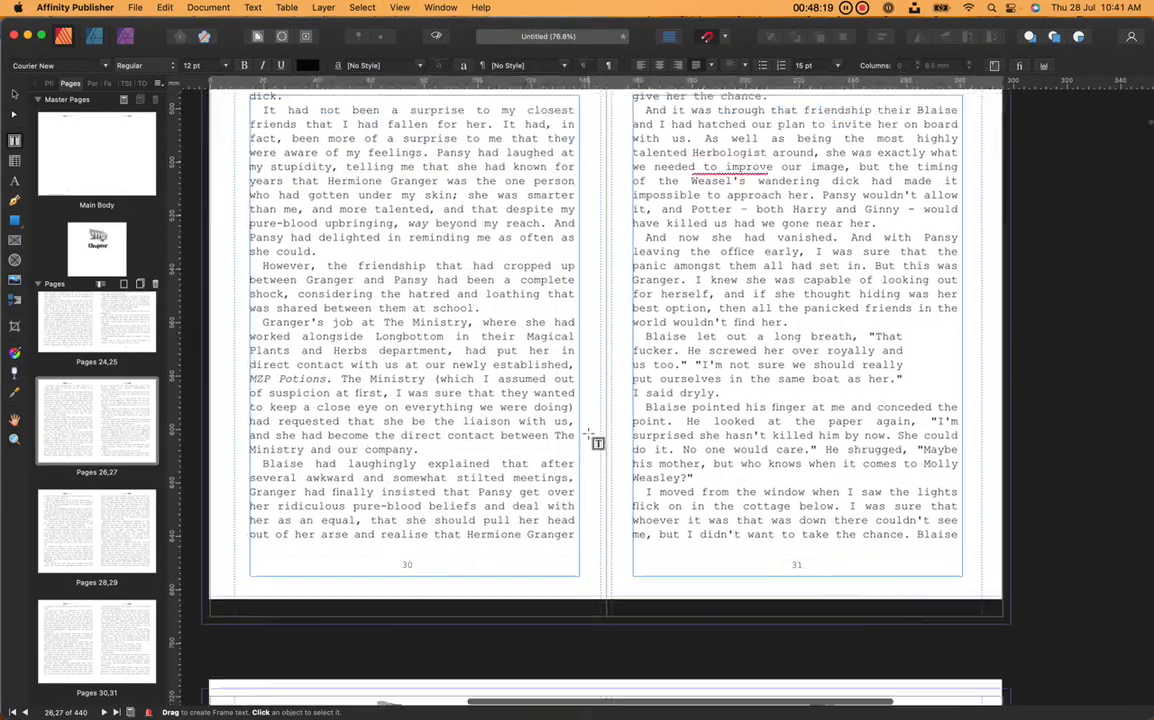
scroll(597, 443, up, 6)
scroll(590, 435, down, 5)
scroll(590, 433, up, 4)
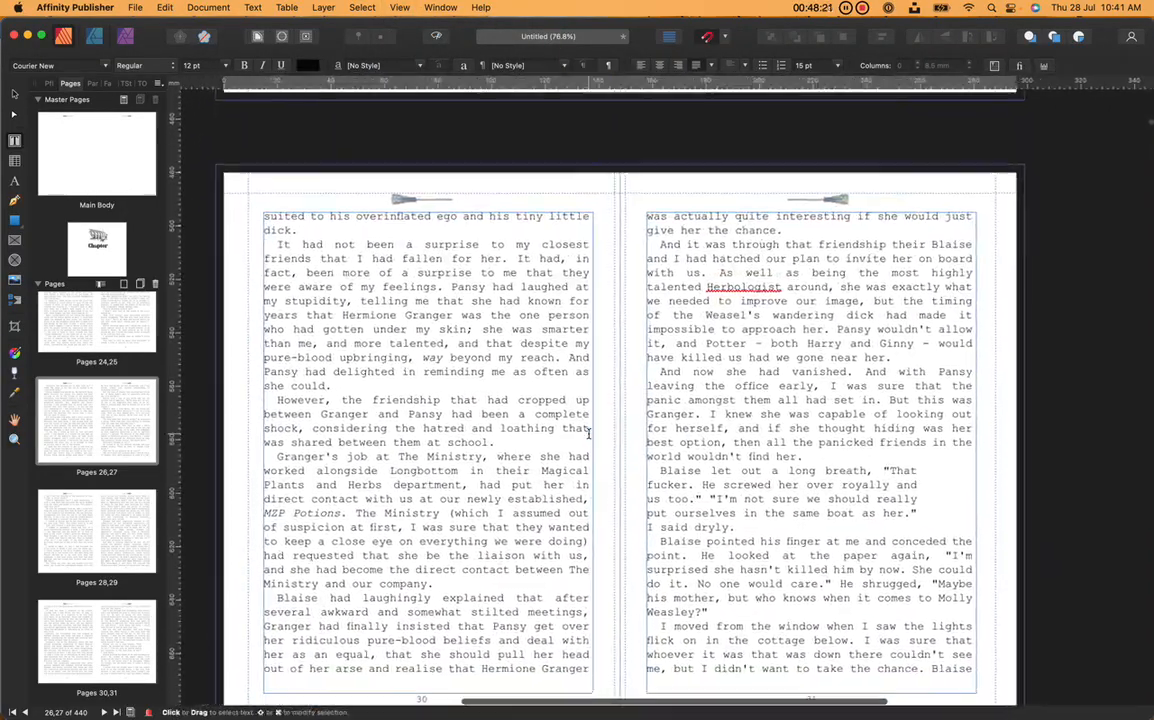
scroll(590, 433, down, 5)
scroll(590, 433, up, 5)
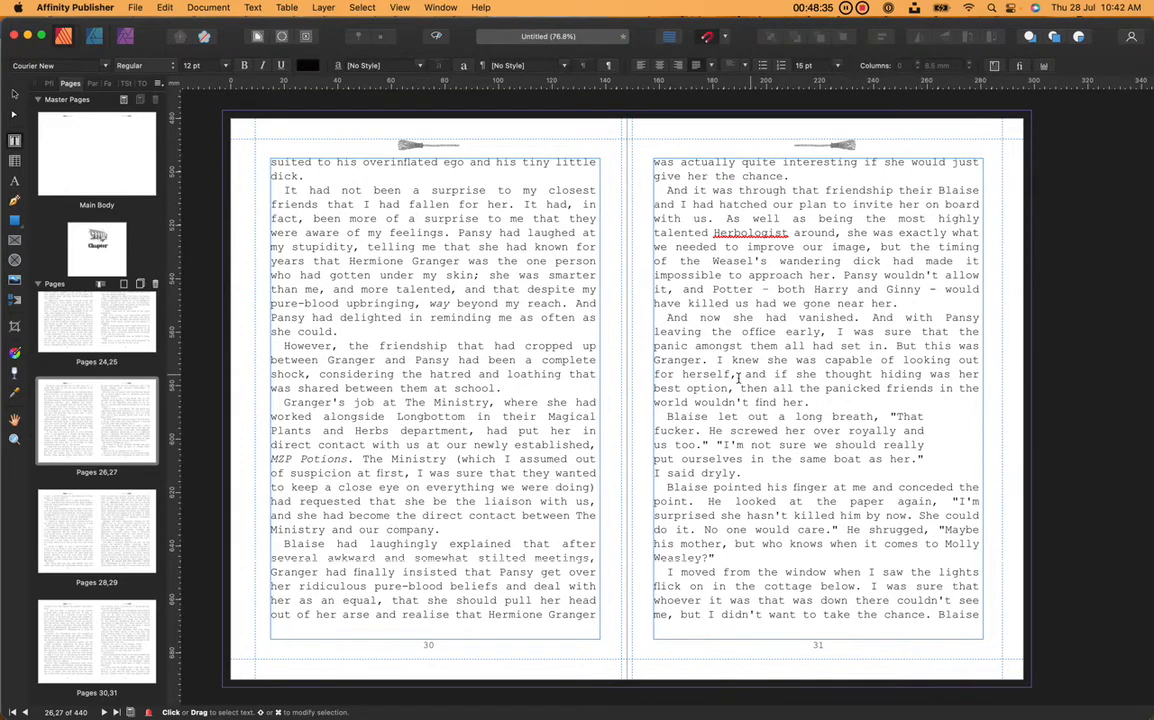
drag(748, 474, 667, 416)
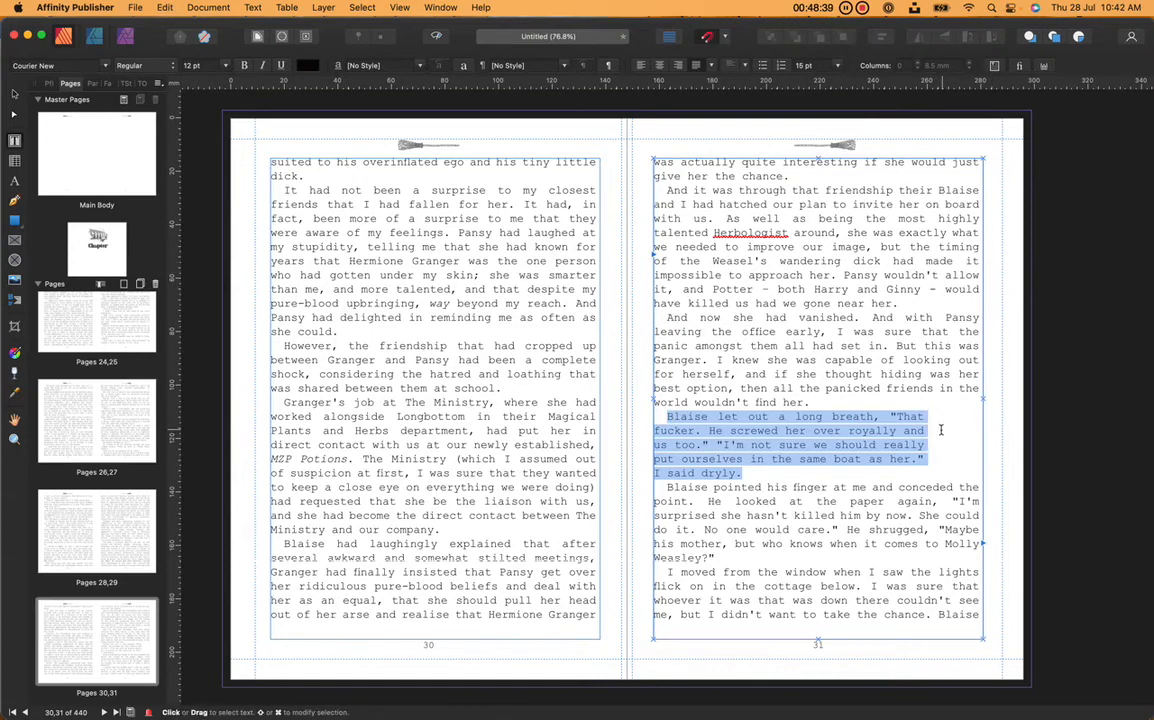
click(1045, 67)
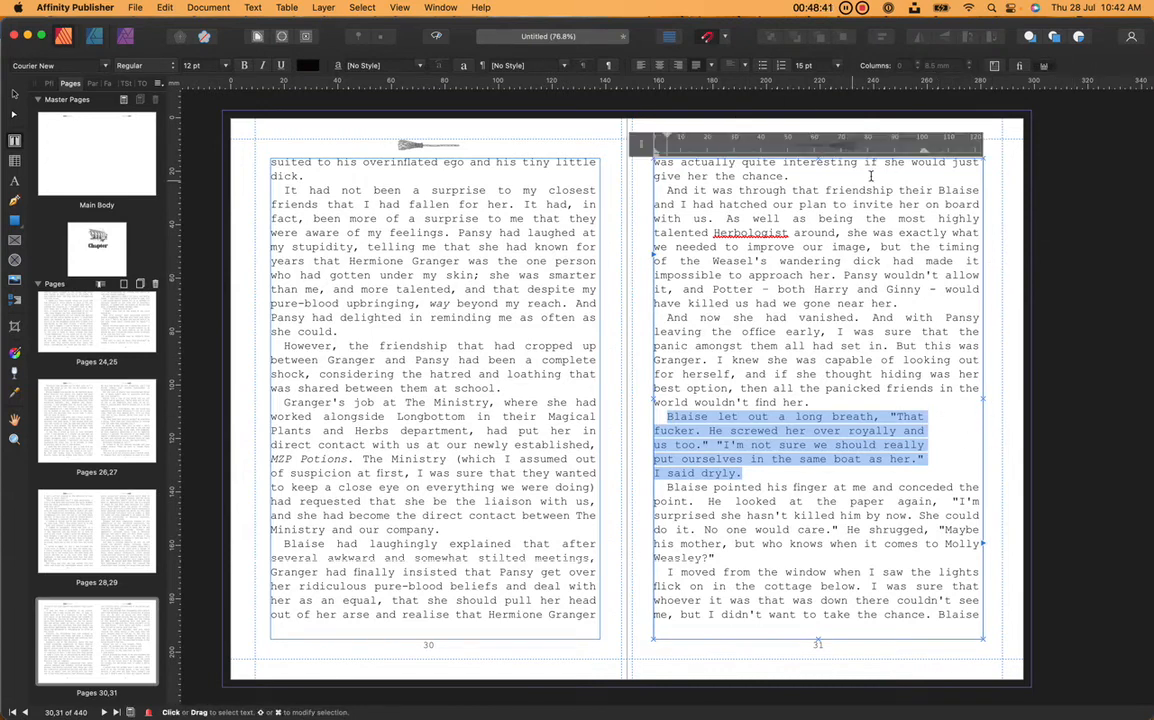
drag(924, 151, 1025, 160)
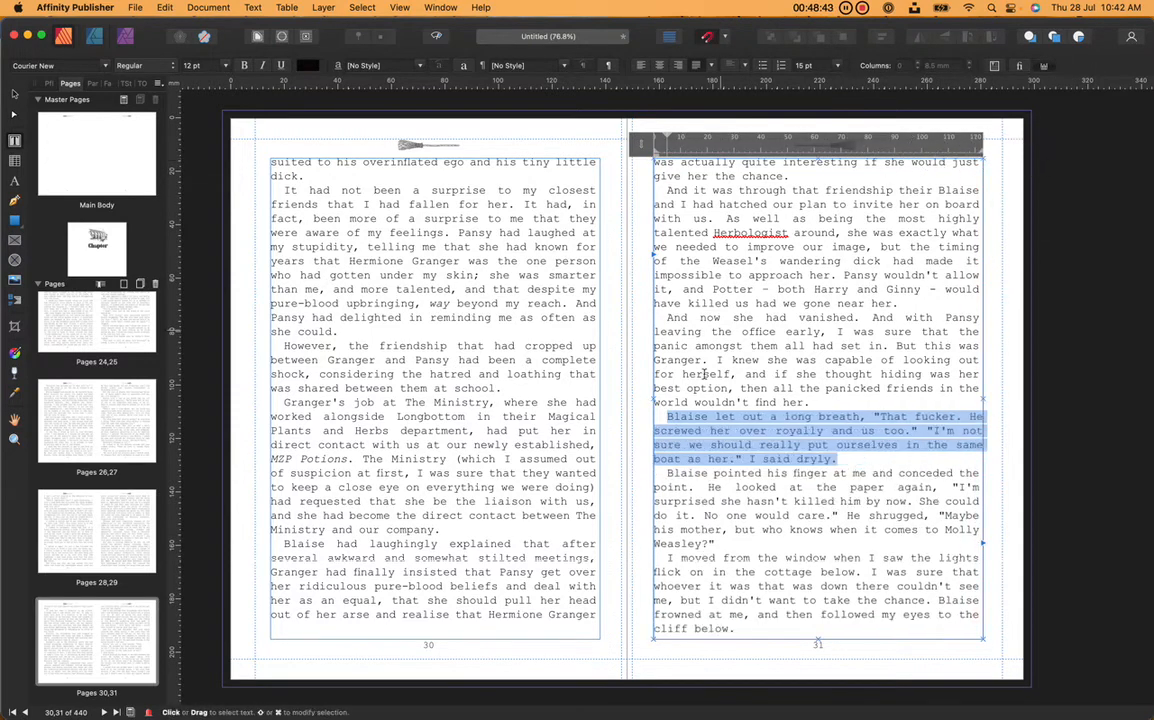
click(1044, 67)
click(907, 414)
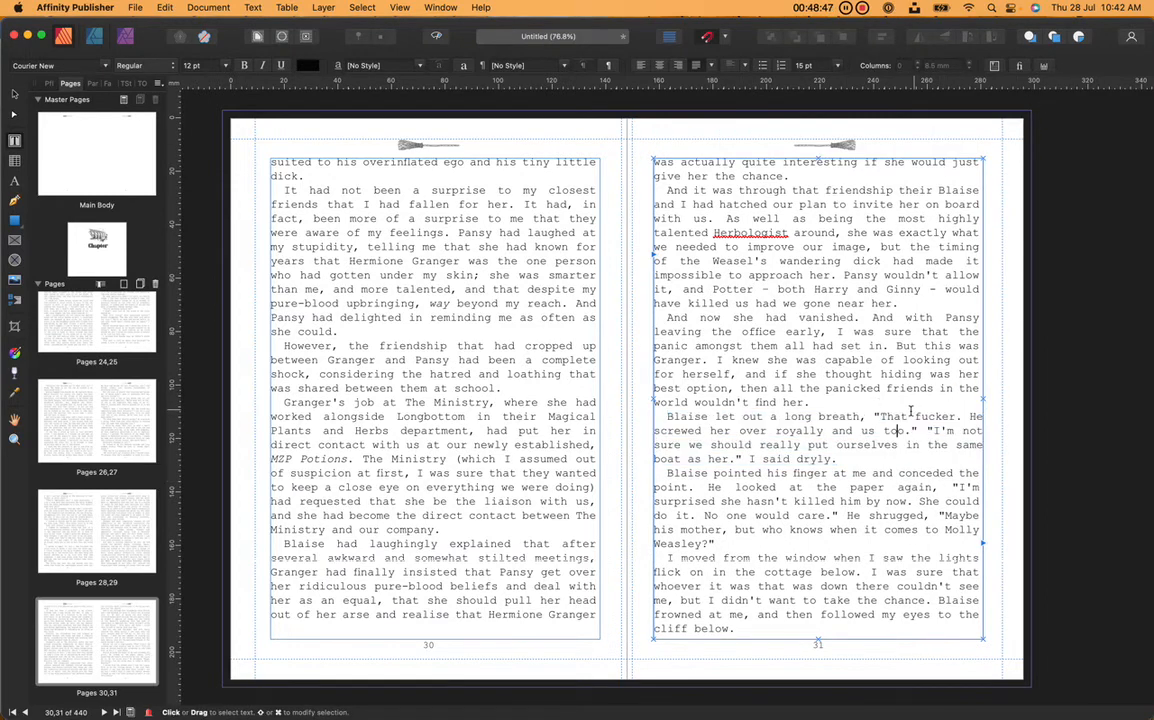
- Start a new paragraph at "I'm not sure we should really put ourselves" on page 31
click(927, 429)
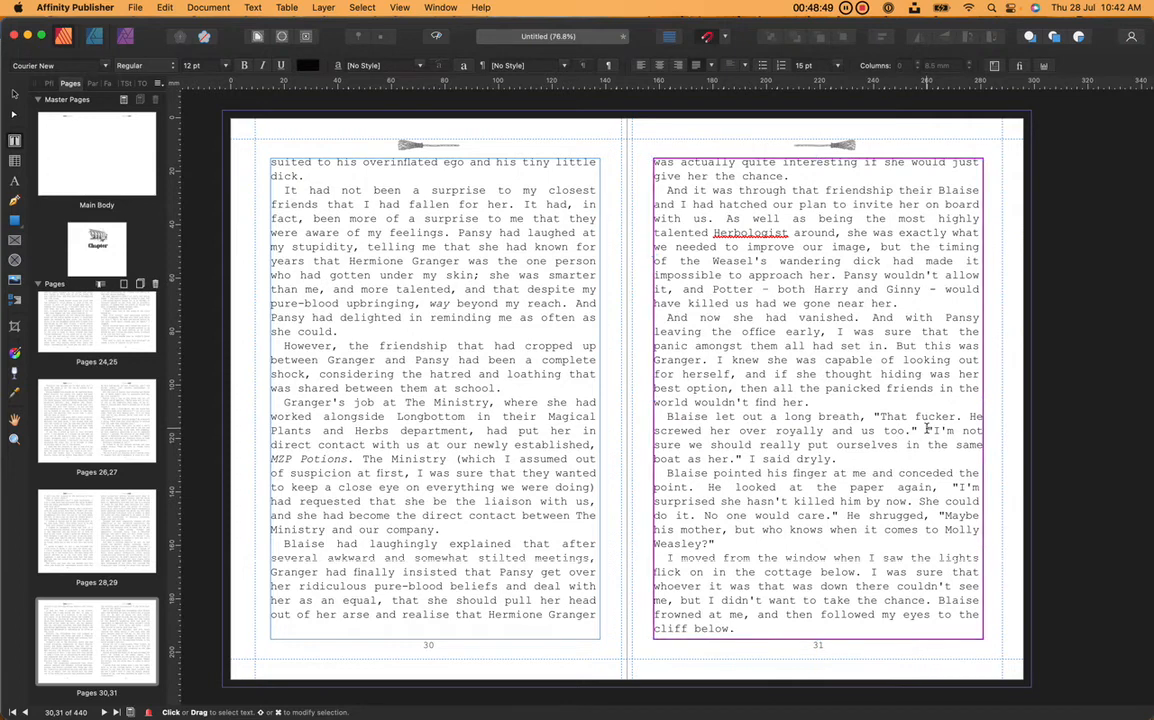
key(Return)
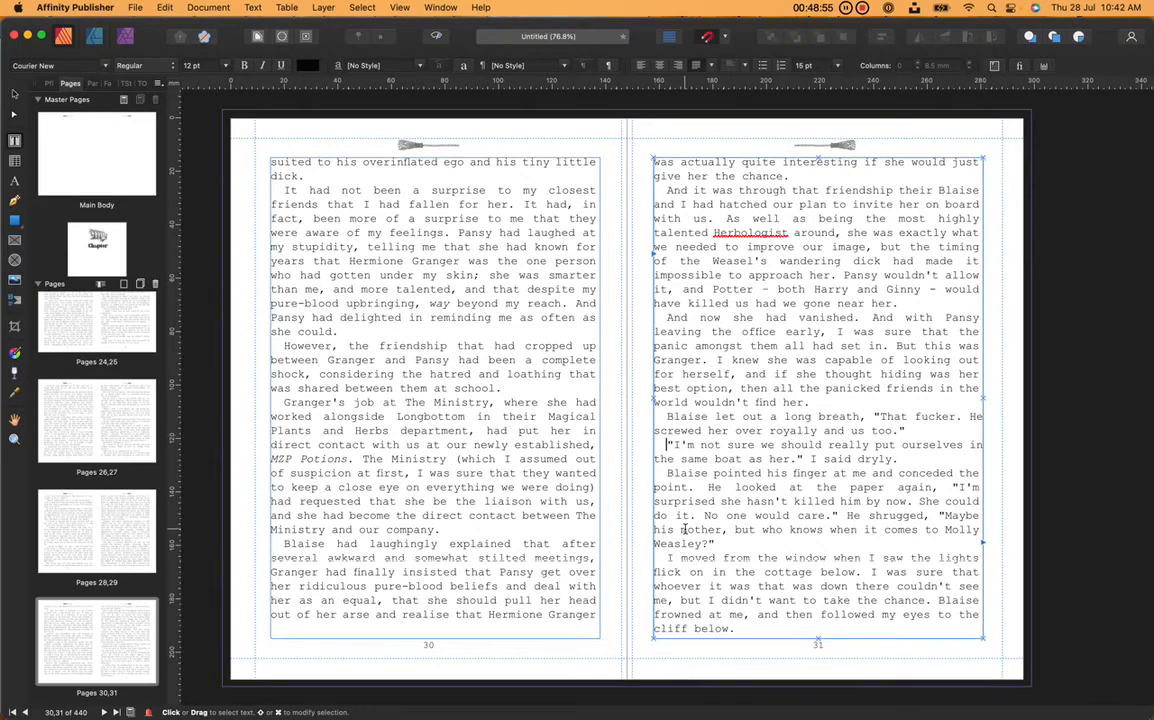
- Insert the copied laurel ornament as a scene break before "Are you going to dance with me?" on page 33 and remove the extra blank line
scroll(684, 530, down, 10)
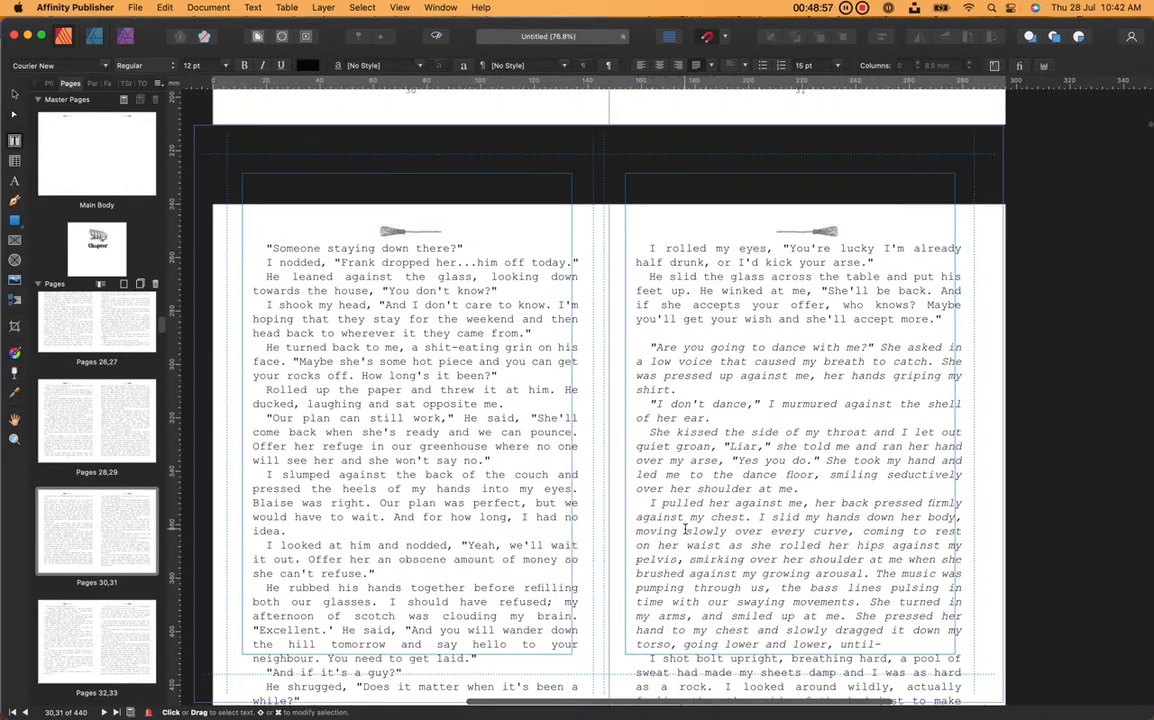
scroll(684, 530, down, 3)
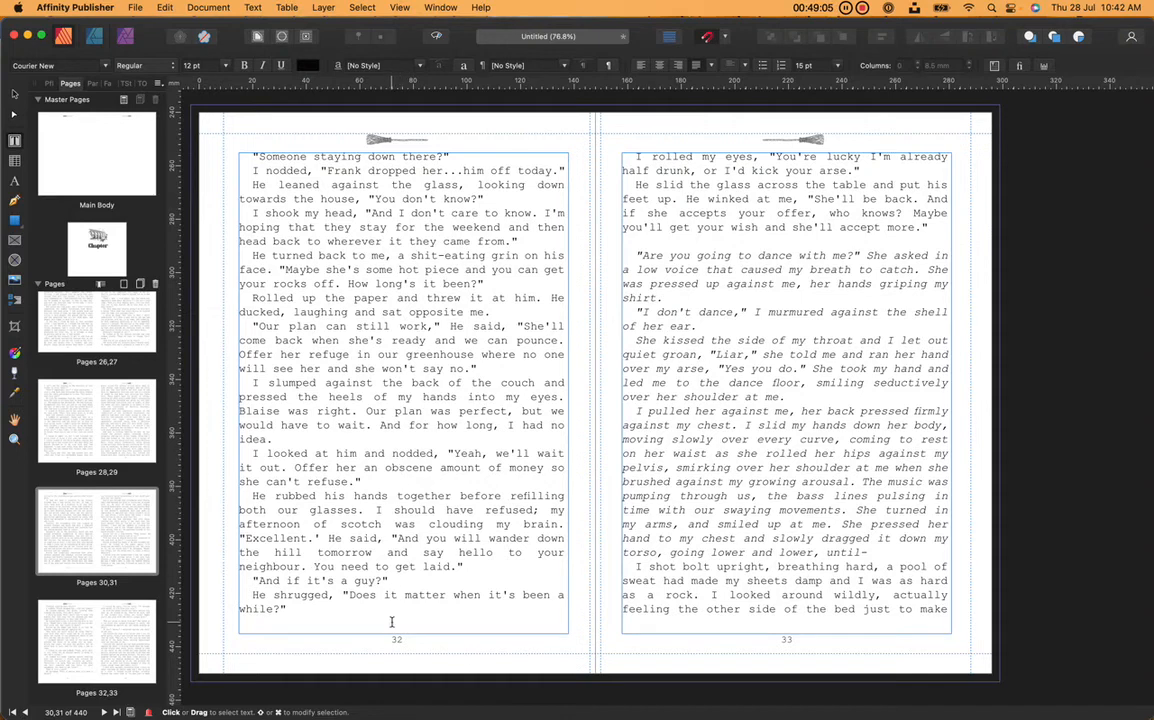
click(716, 238)
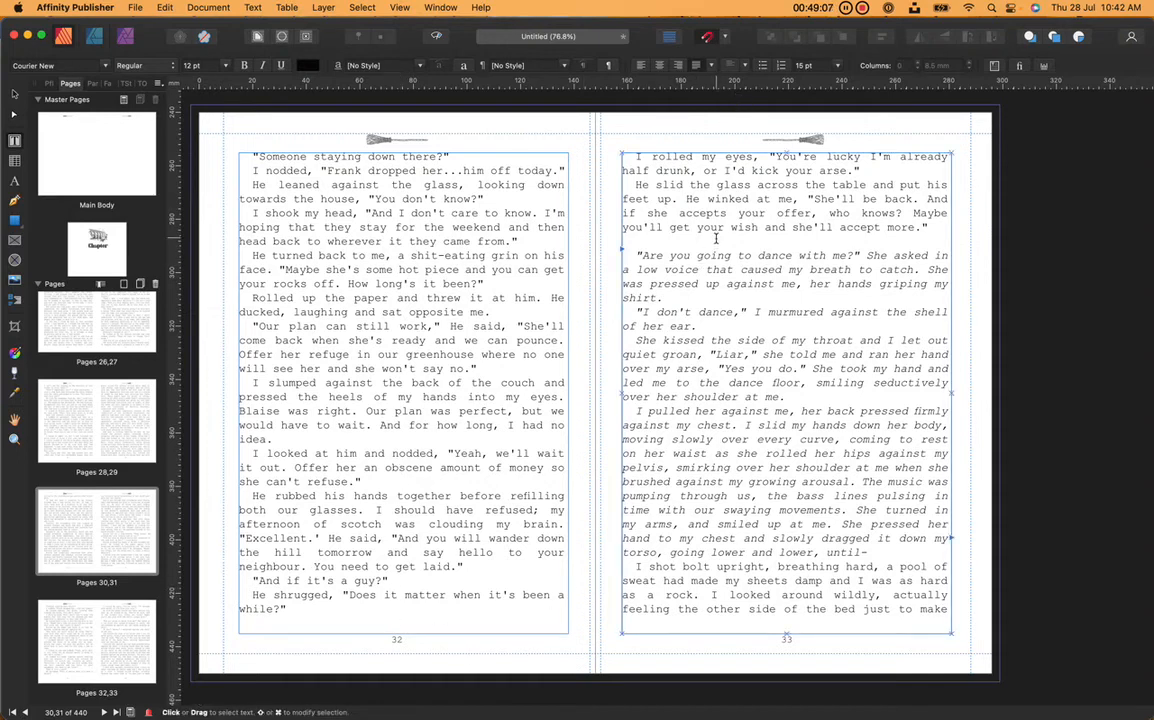
key(Return)
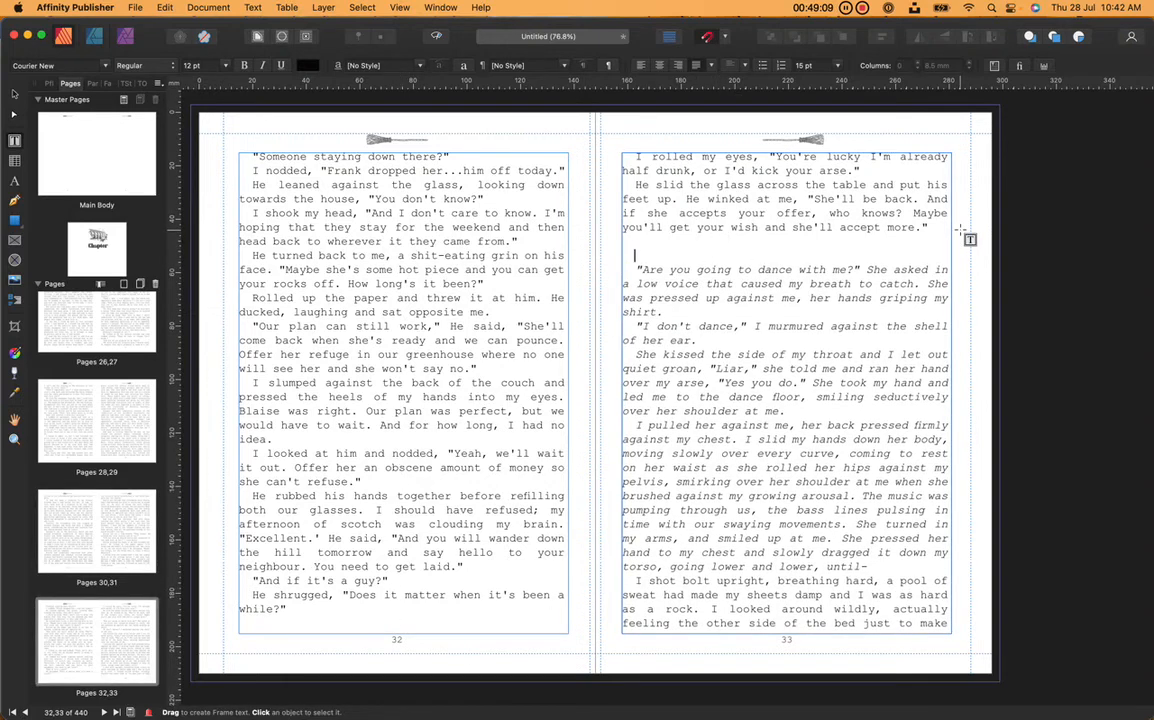
key(super+v)
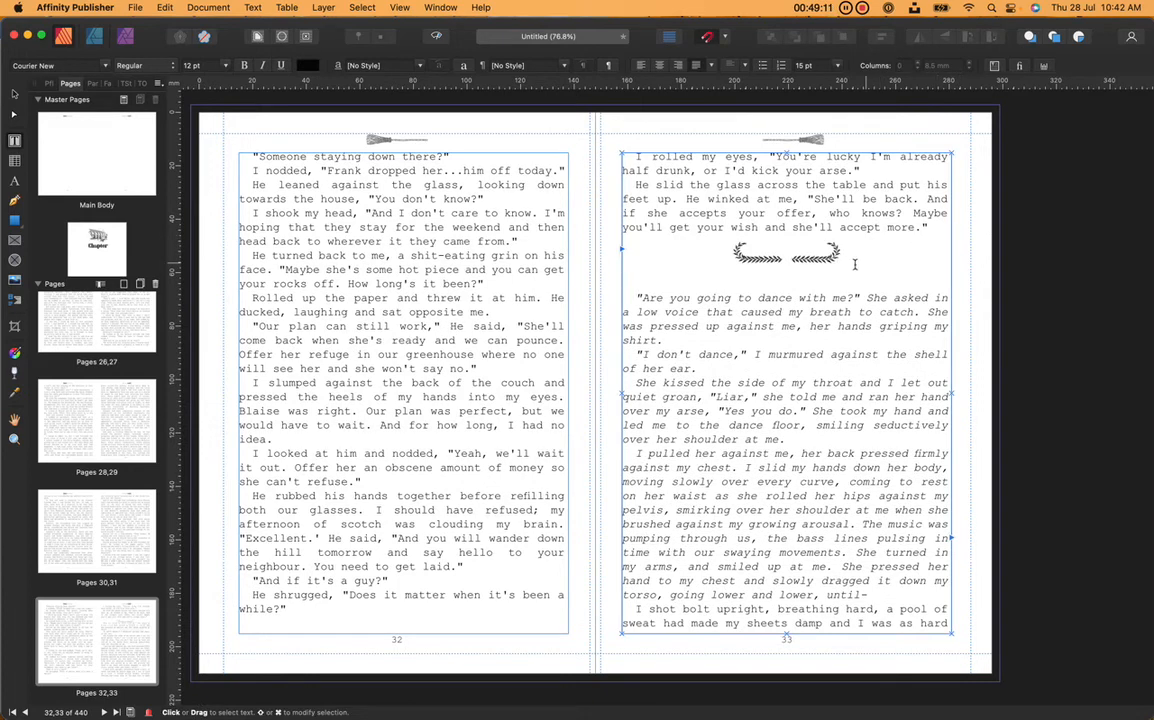
key(BackSpace)
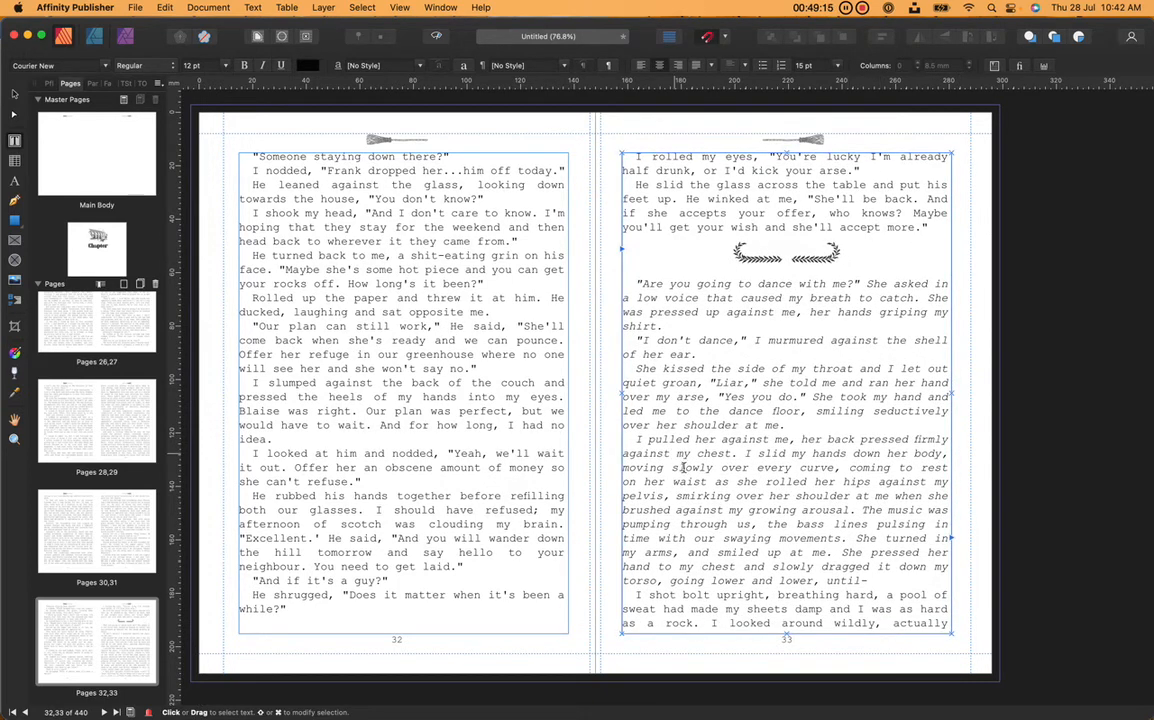
- Select the italic dream passage on page 33 and set its left indent to 10 mm with the text ruler
click(881, 585)
drag(636, 279, 893, 573)
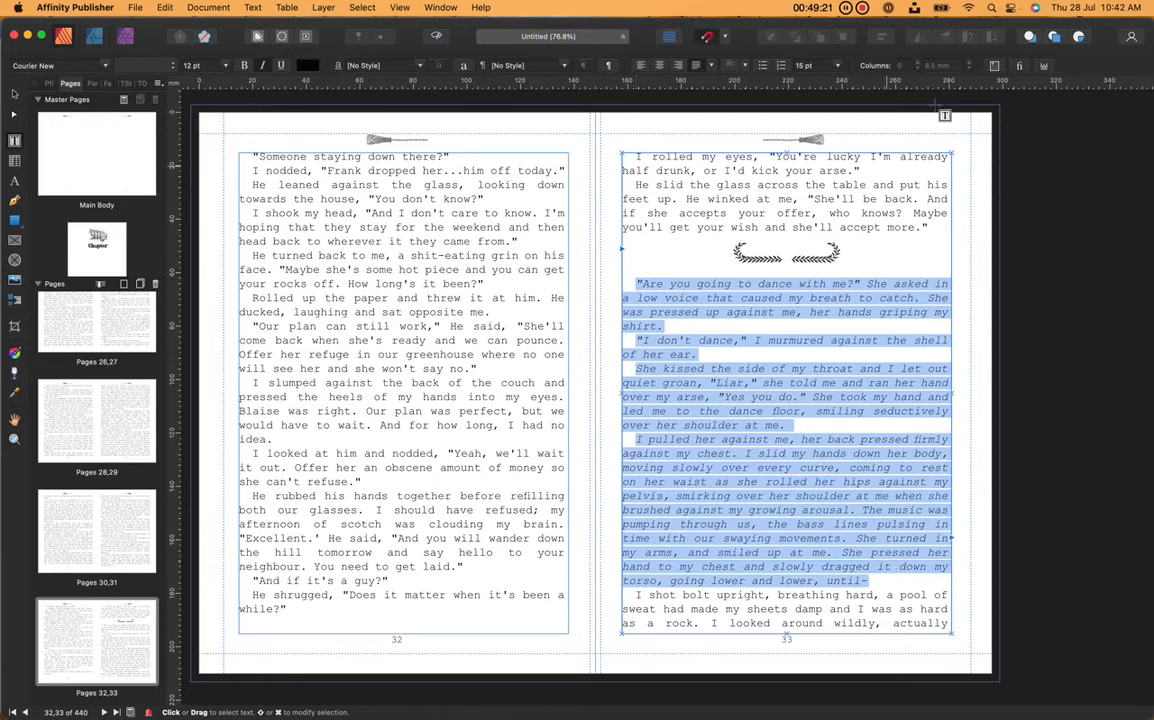
mouse_move(613, 157)
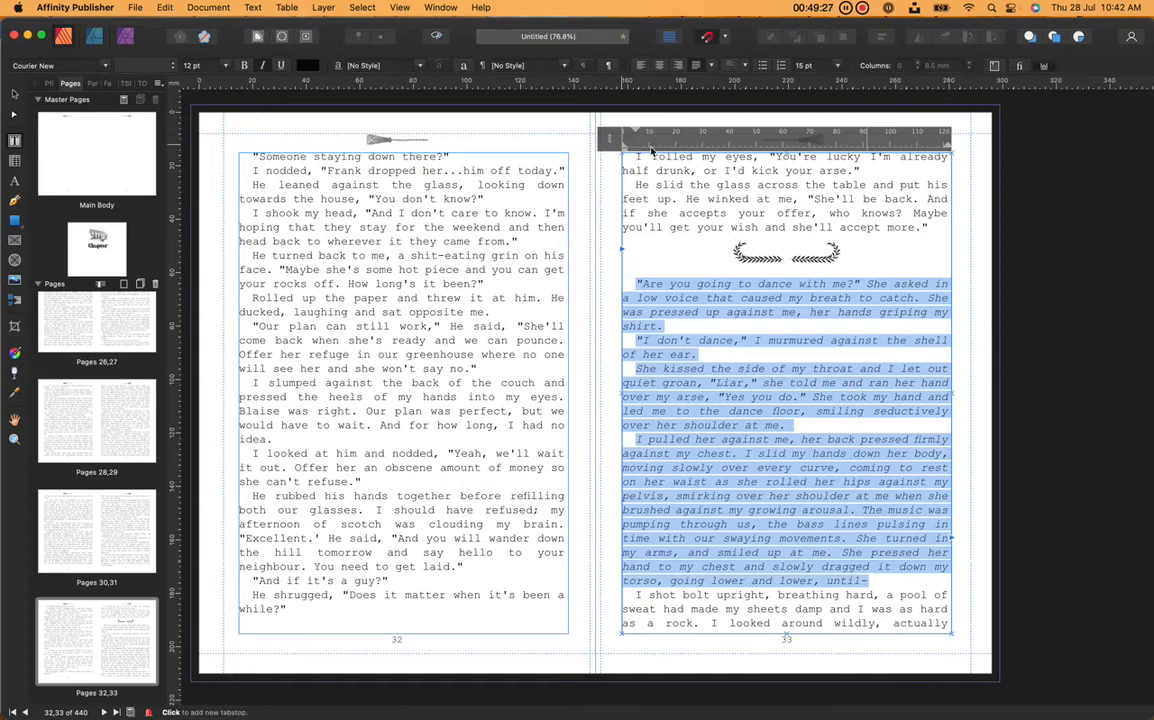
drag(622, 145, 649, 146)
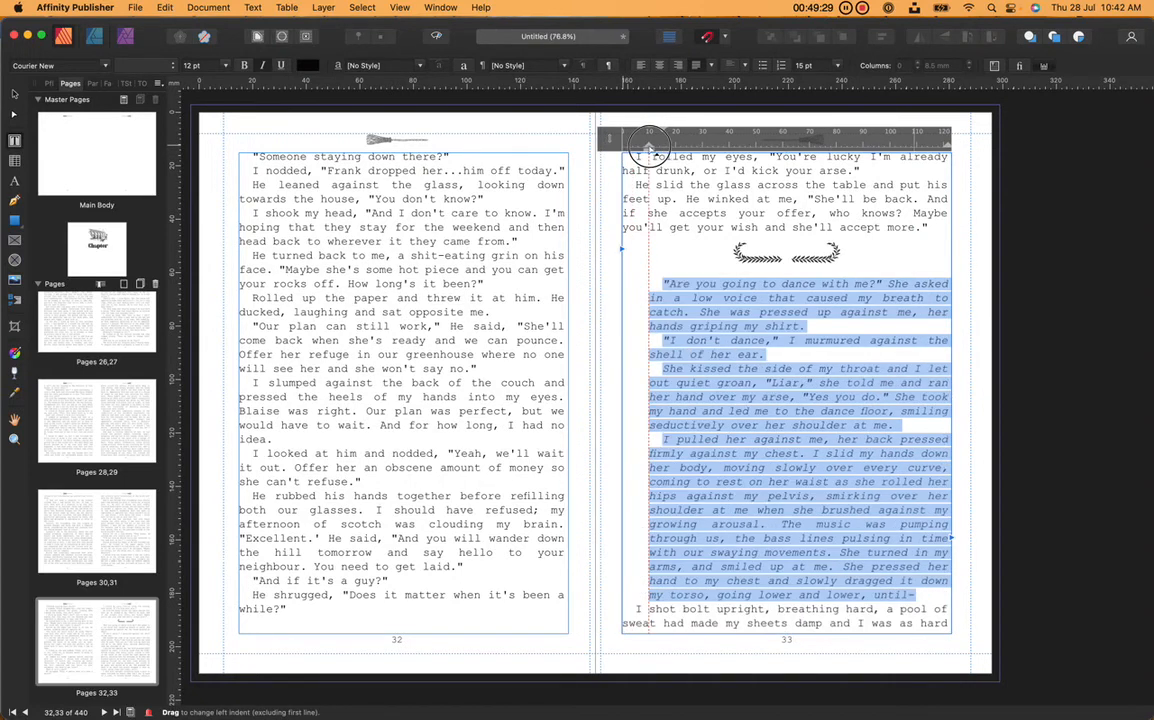
- Pull the right indent of the italic dream passage on page 33 in to about the 113 mm ruler mark
drag(950, 146, 949, 146)
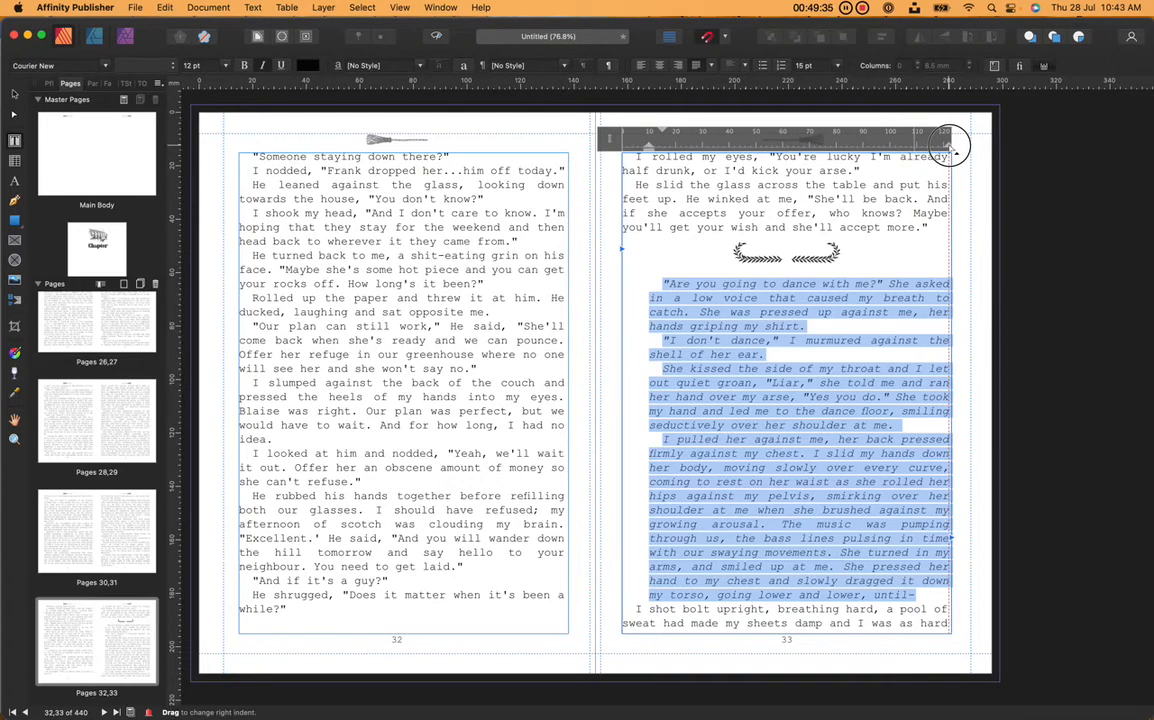
drag(949, 146, 929, 149)
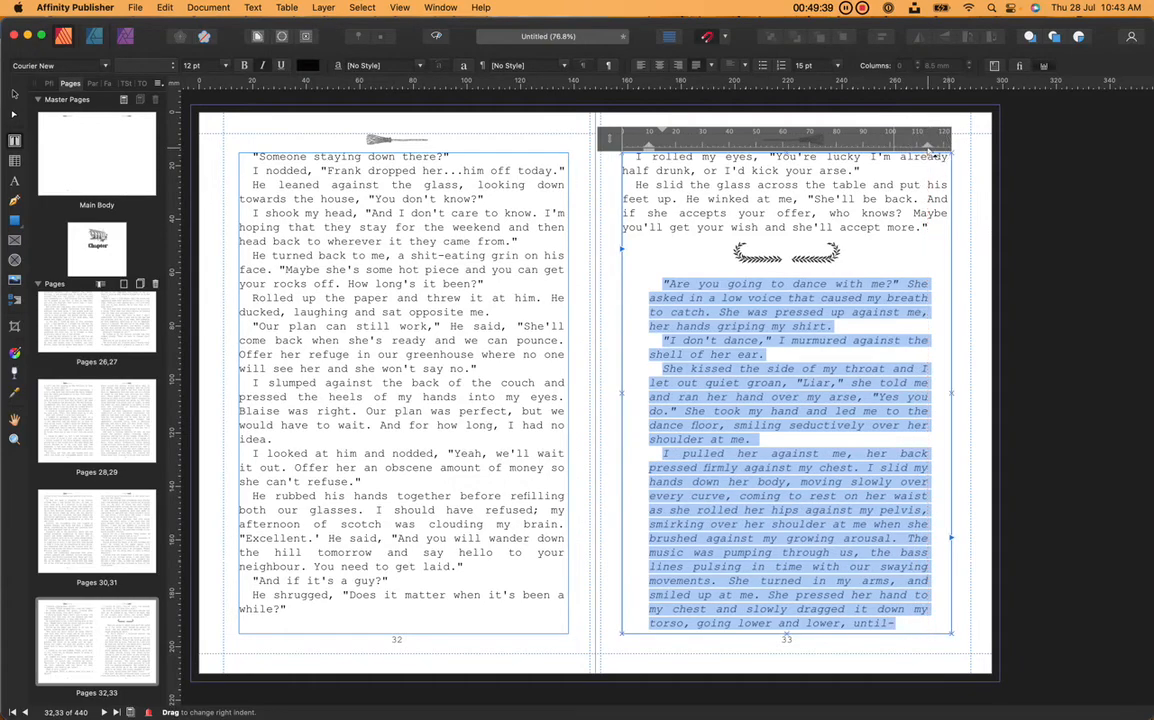
click(912, 118)
scroll(912, 118, up, 2)
scroll(912, 118, up, 1)
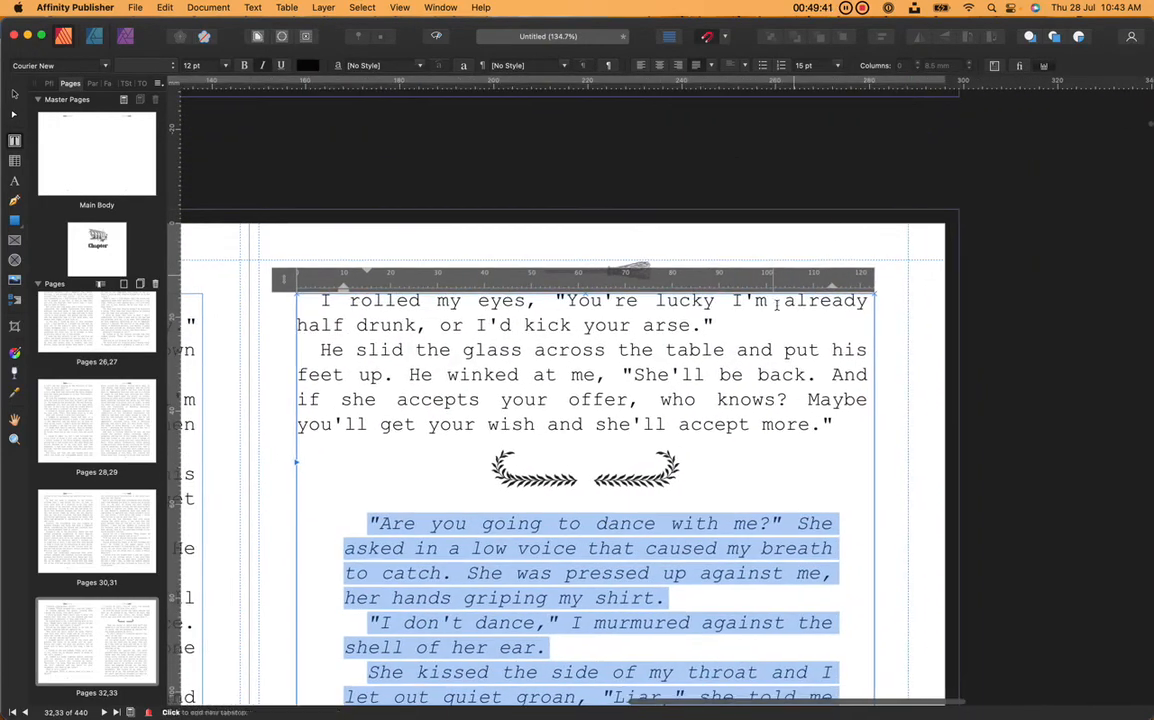
scroll(759, 347, up, 5)
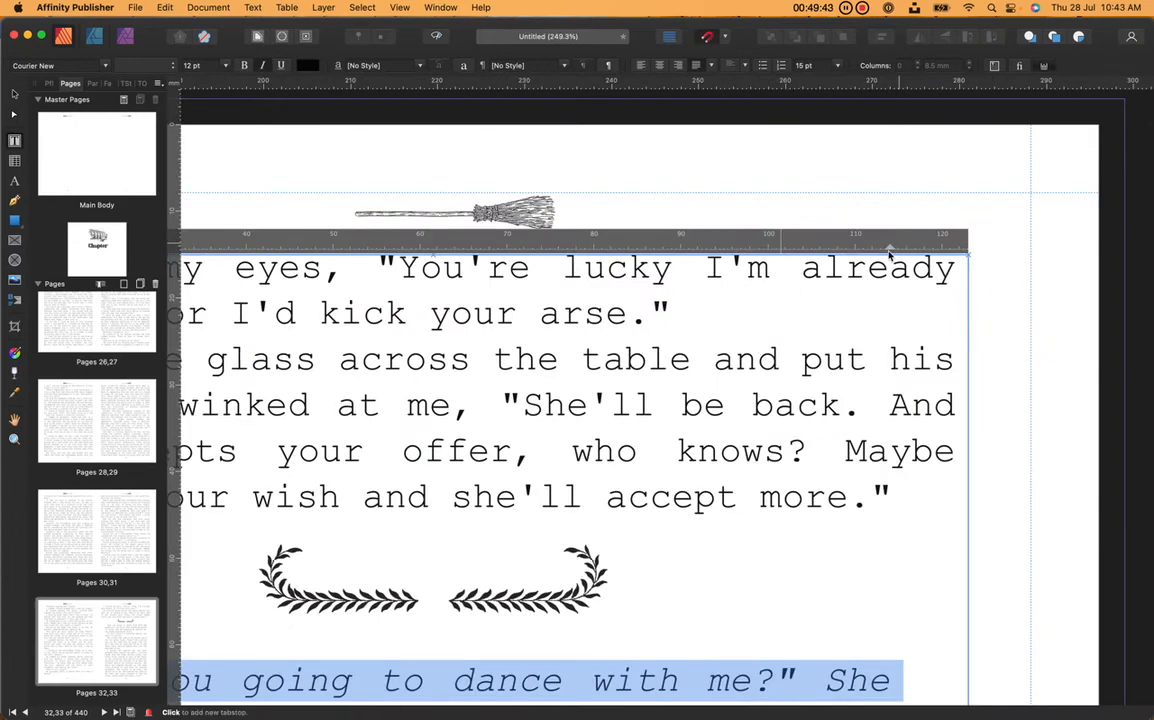
mouse_move(890, 250)
mouse_down()
mouse_move(925, 252)
mouse_move(914, 251)
mouse_up()
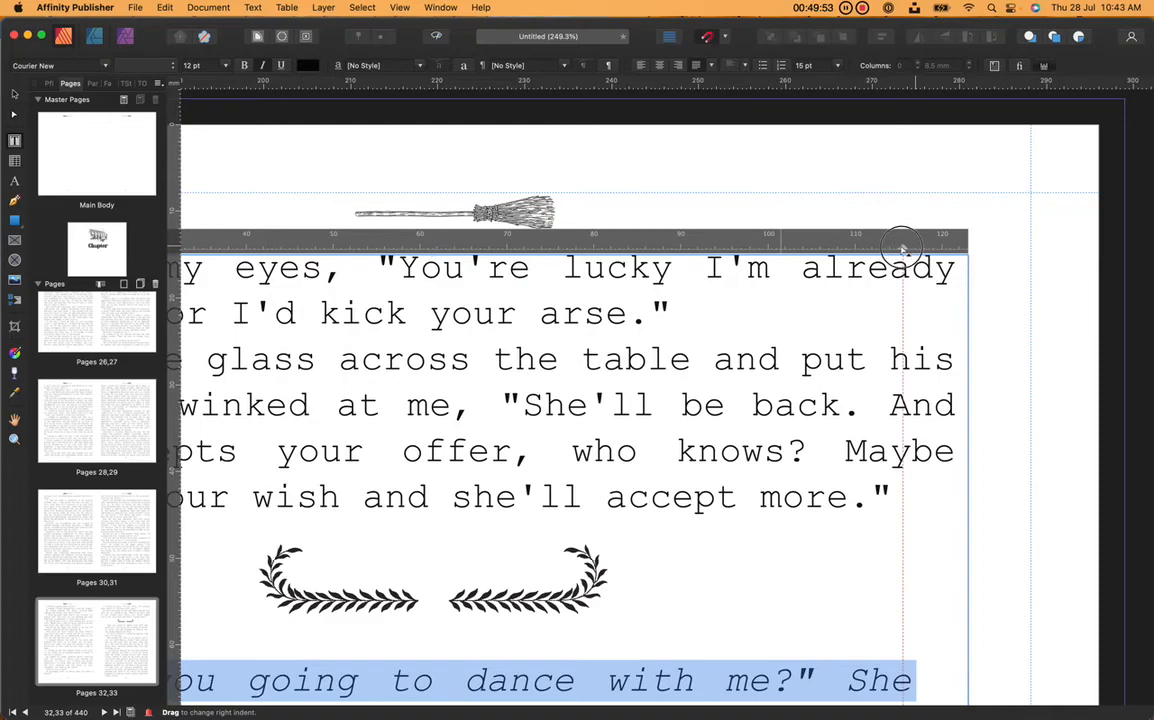
scroll(755, 376, down, 5)
scroll(762, 376, down, 3)
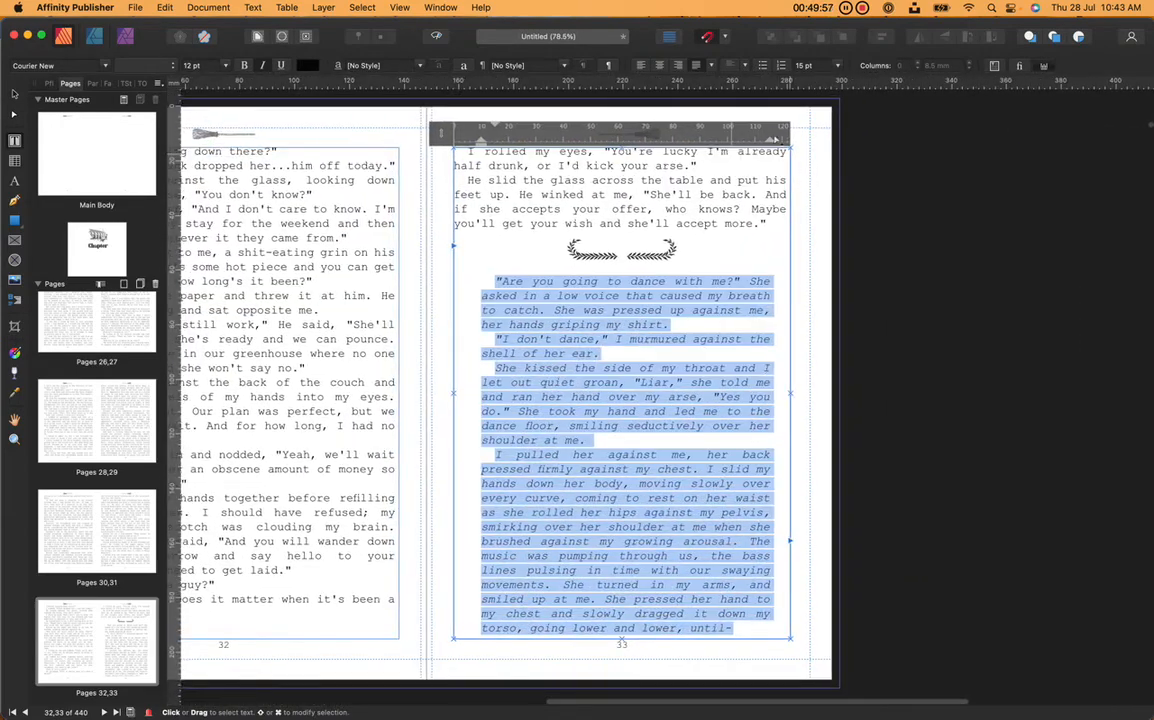
drag(772, 141, 765, 144)
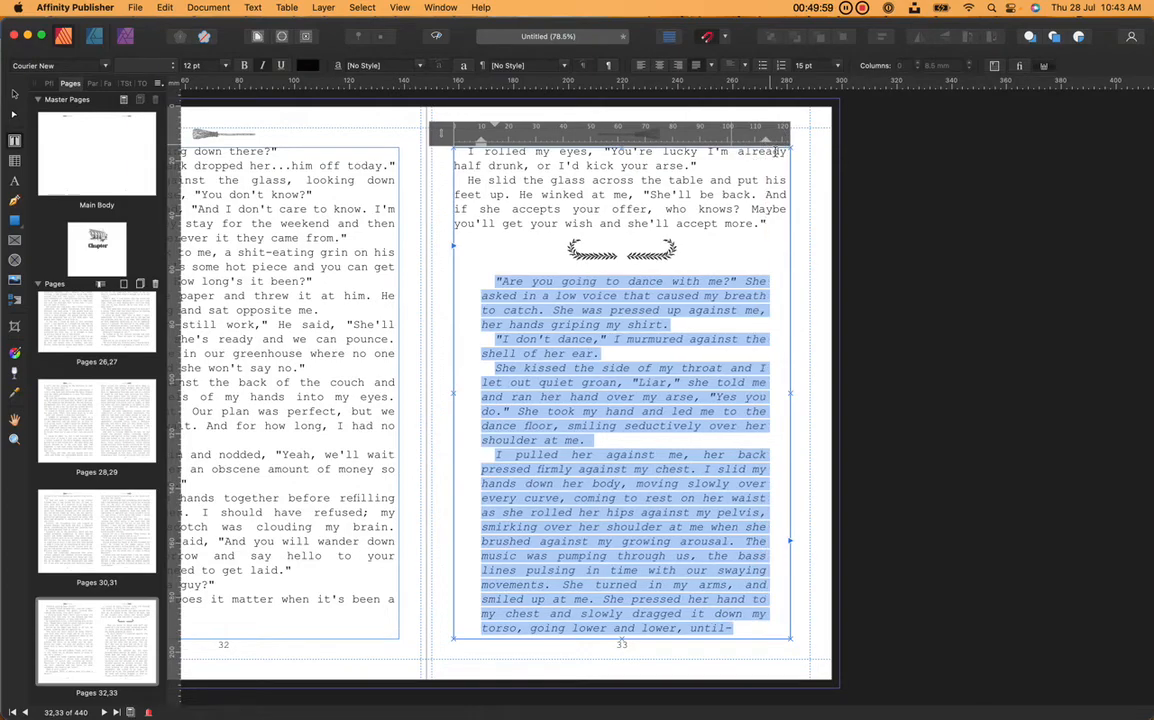
- Try giving the italic dream passage a hanging first line that starts outside its left indent
scroll(695, 458, down, 5)
scroll(705, 467, down, 5)
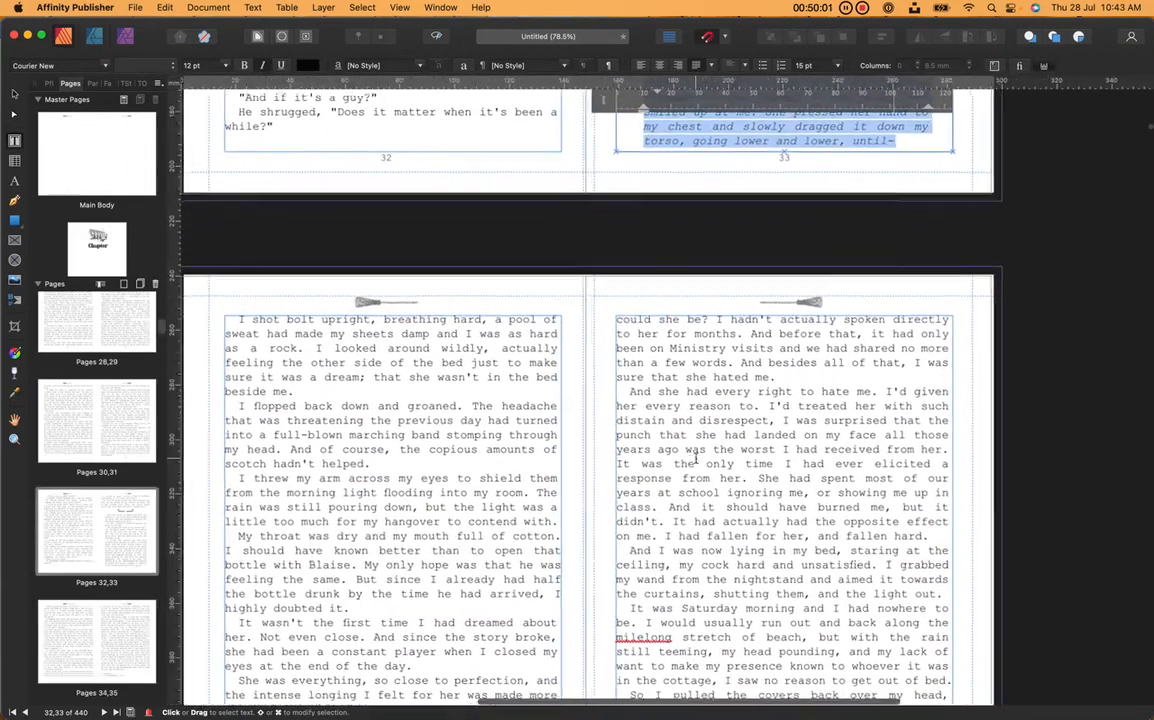
scroll(697, 460, up, 10)
scroll(697, 460, up, 1)
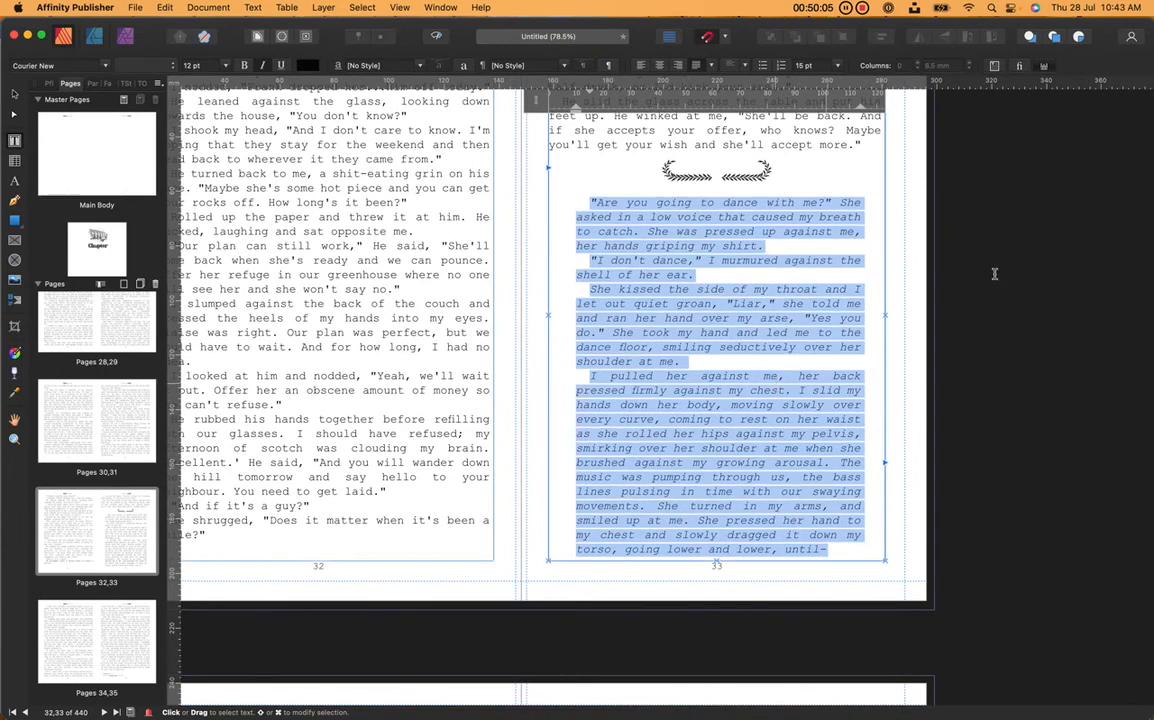
scroll(994, 270, up, 1)
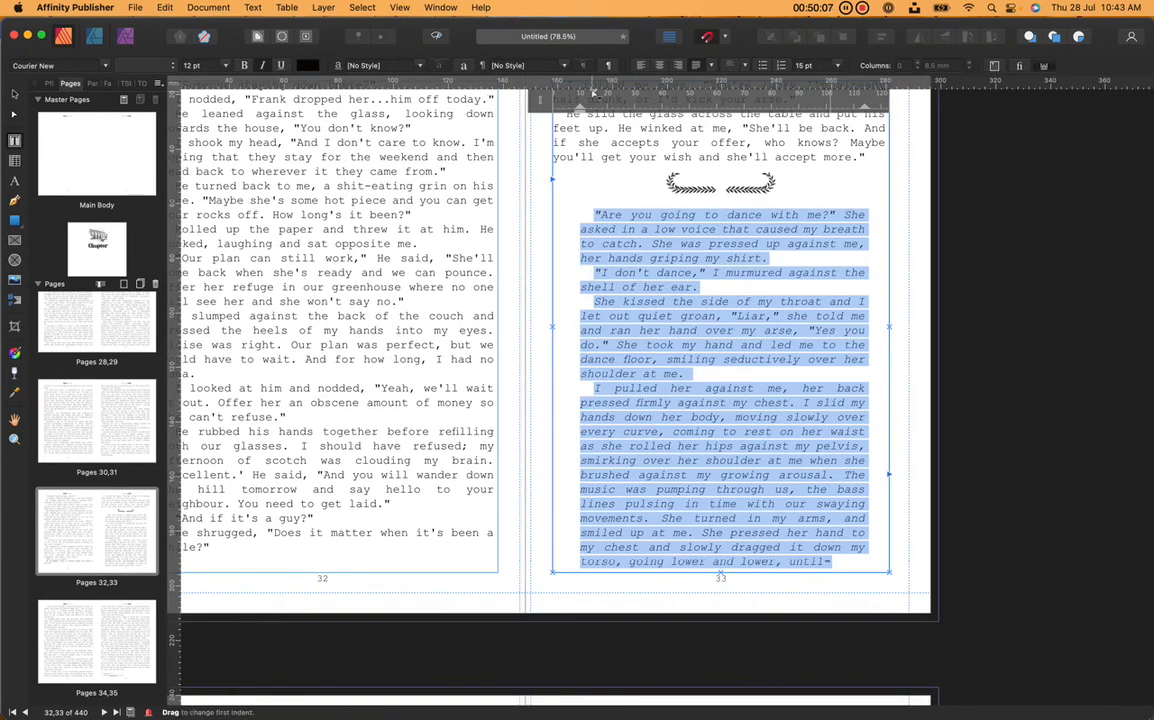
drag(594, 92, 558, 97)
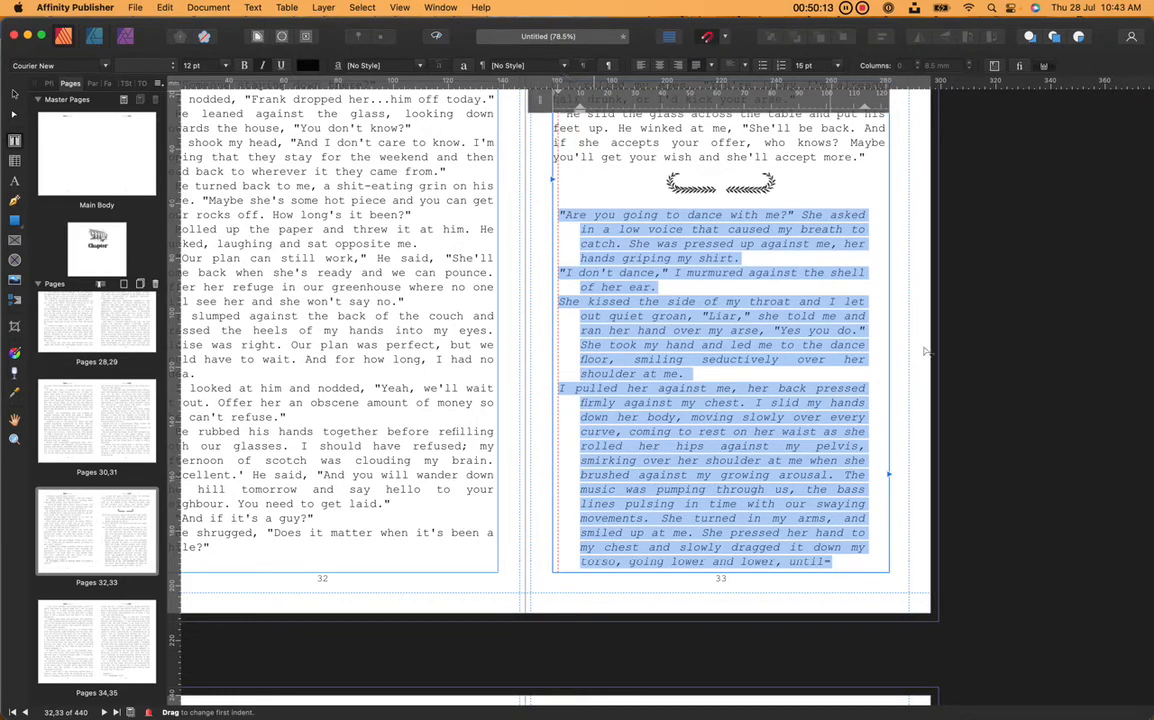
click(1036, 368)
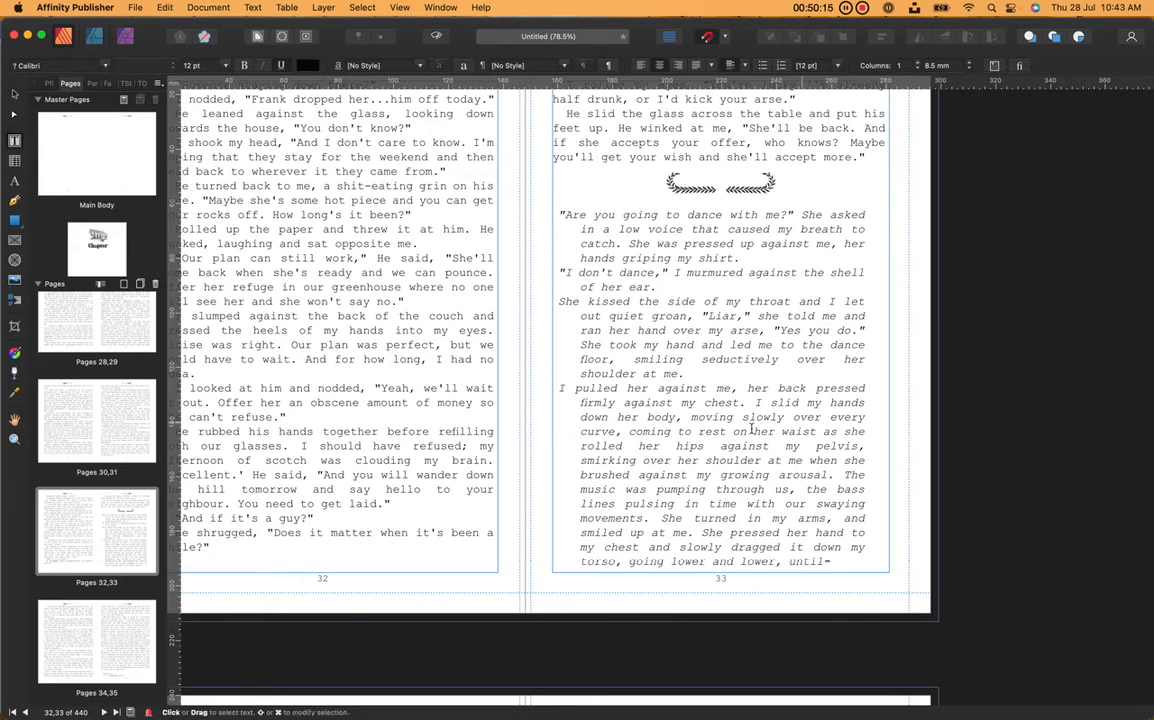
key(super+z)
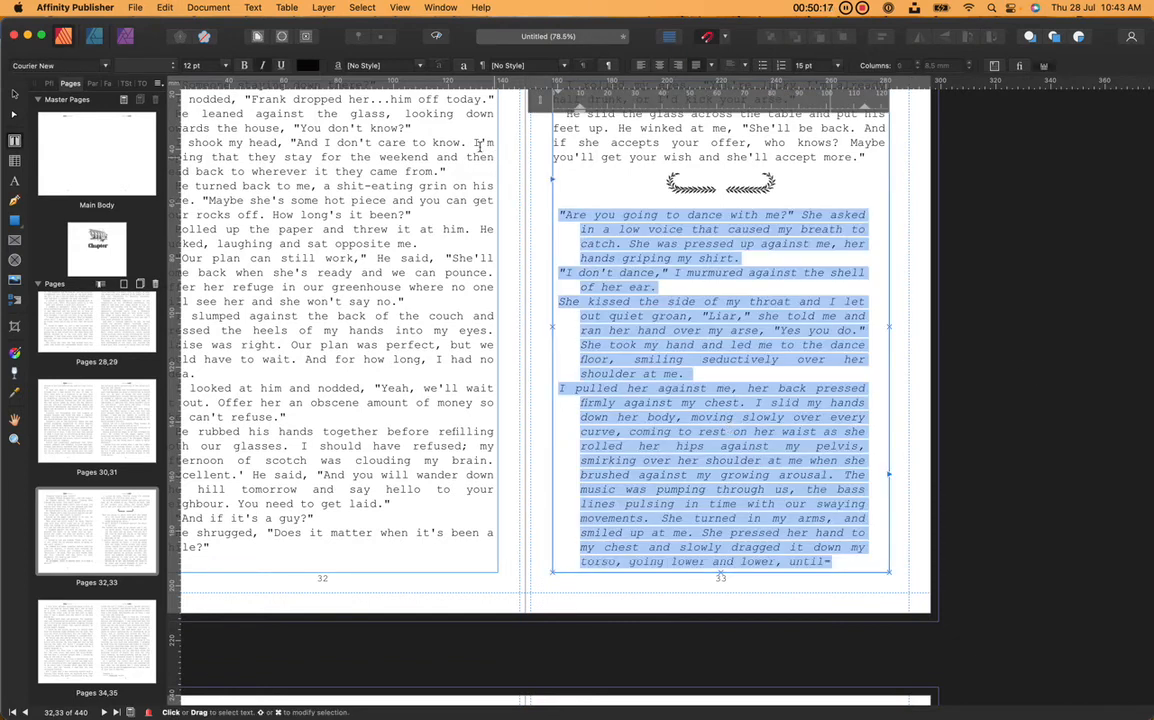
- Set the first-line indent of the italic dream passage about 6 mm inside its left indent
drag(520, 80, 581, 95)
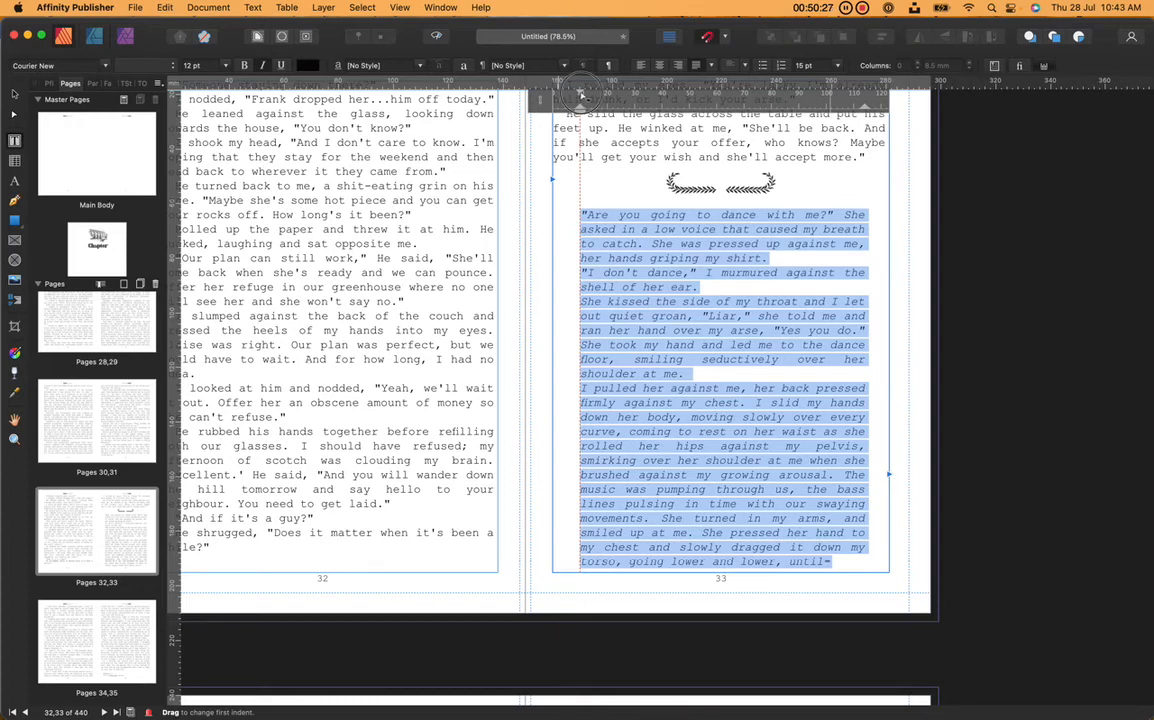
drag(580, 95, 597, 95)
click(778, 440)
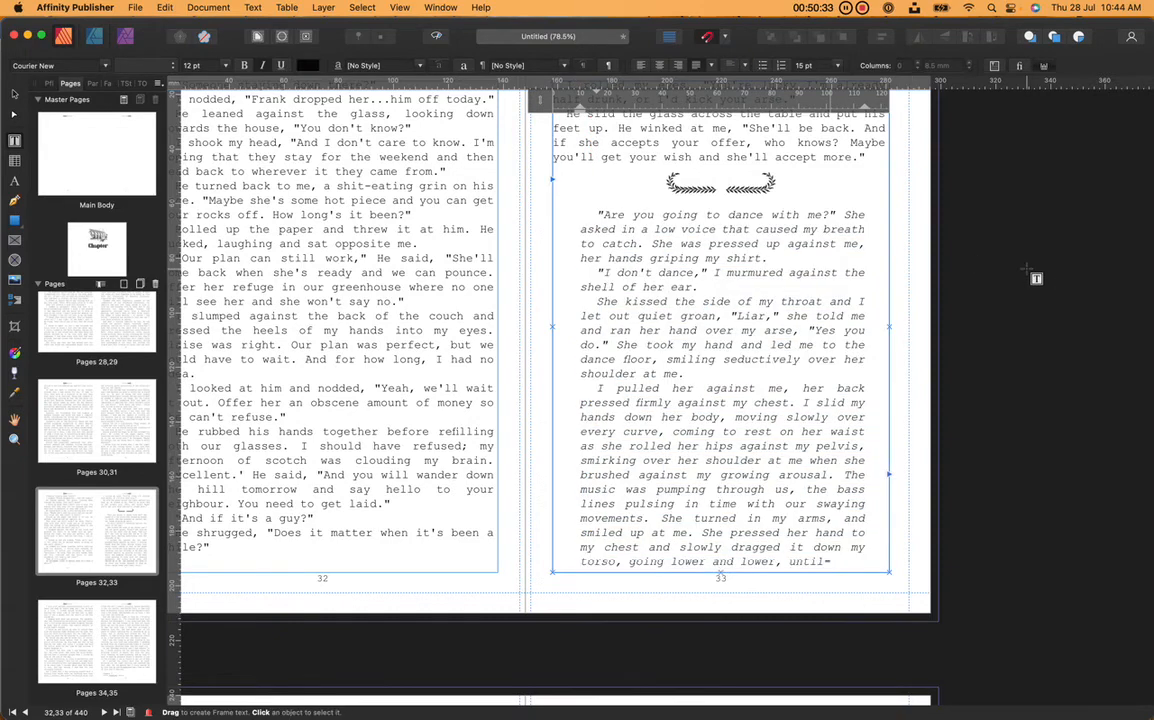
- Delete the "Chapter 3" text on page 35 and push the "***** HERMIONE *****" heading onto page 36
scroll(778, 440, down, 10)
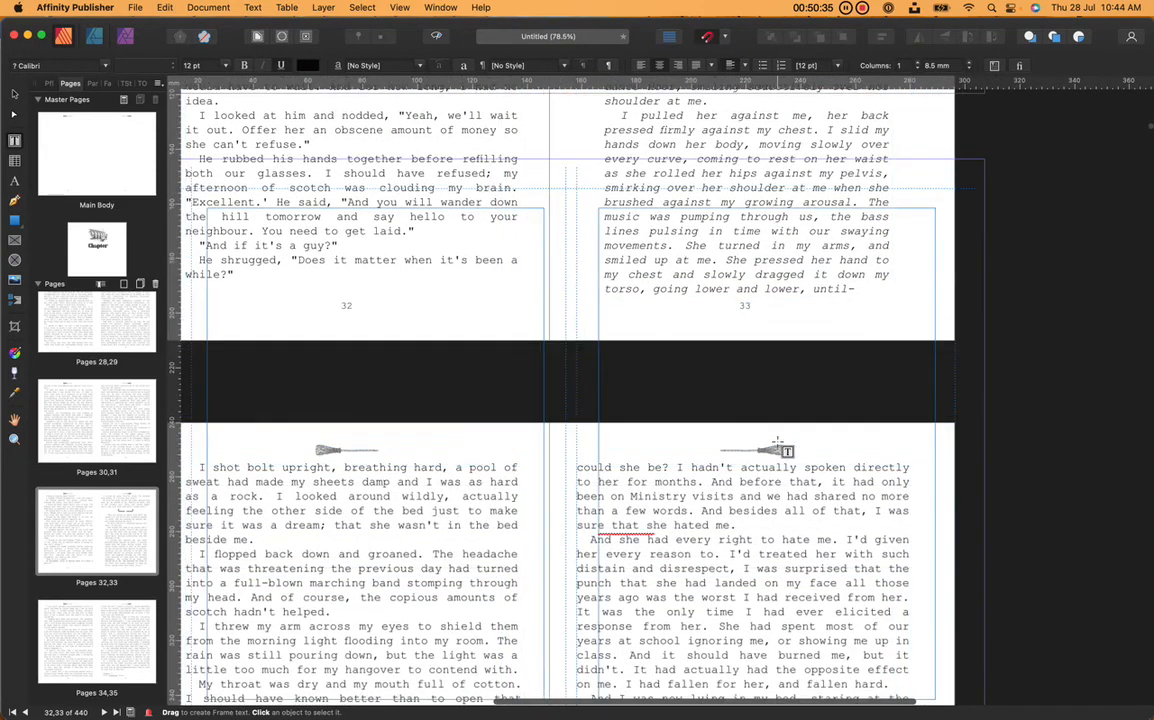
scroll(778, 441, down, 3)
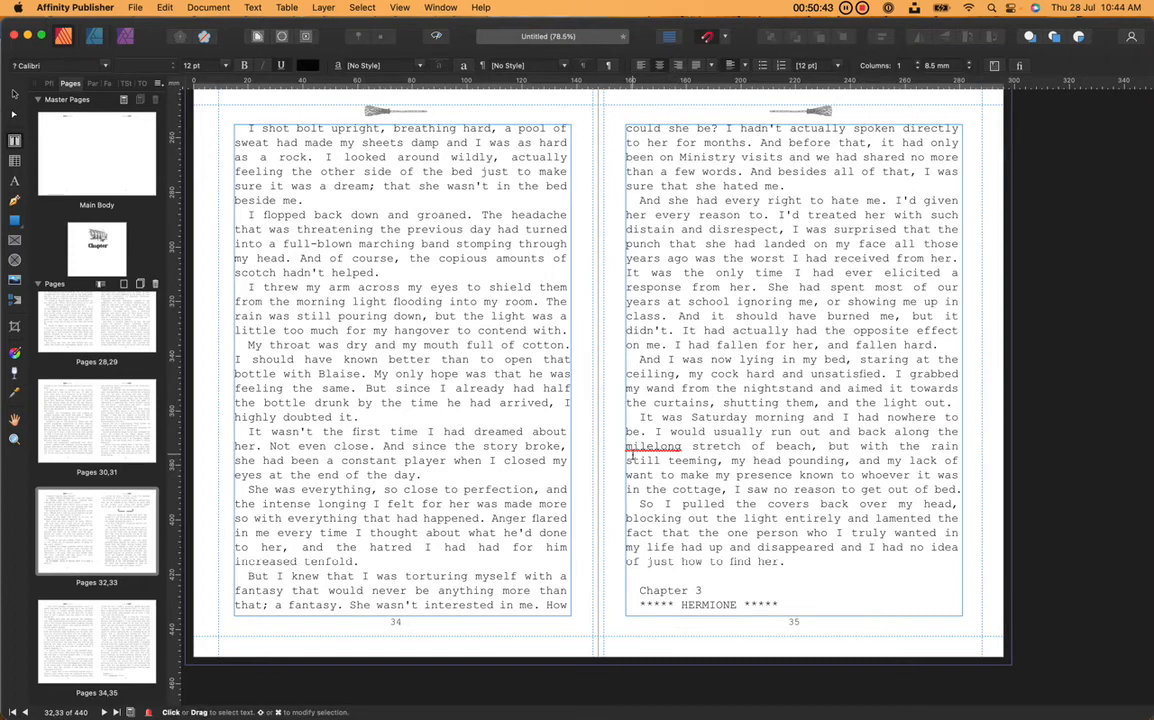
drag(641, 590, 710, 590)
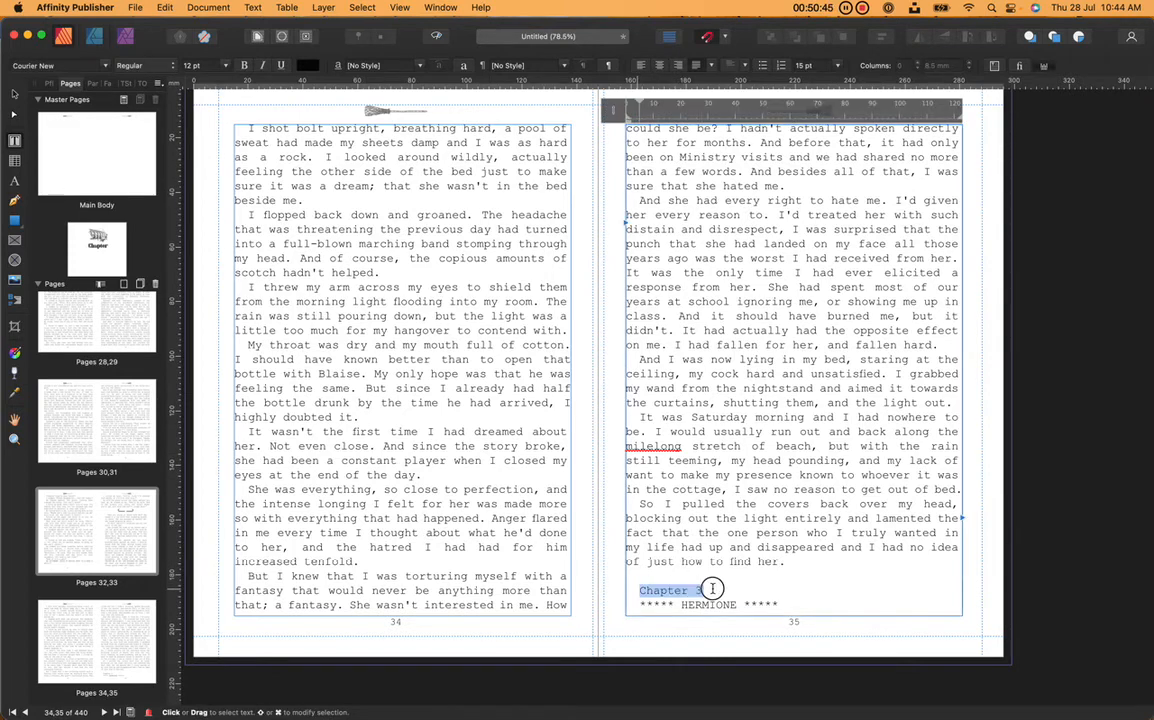
key(BackSpace)
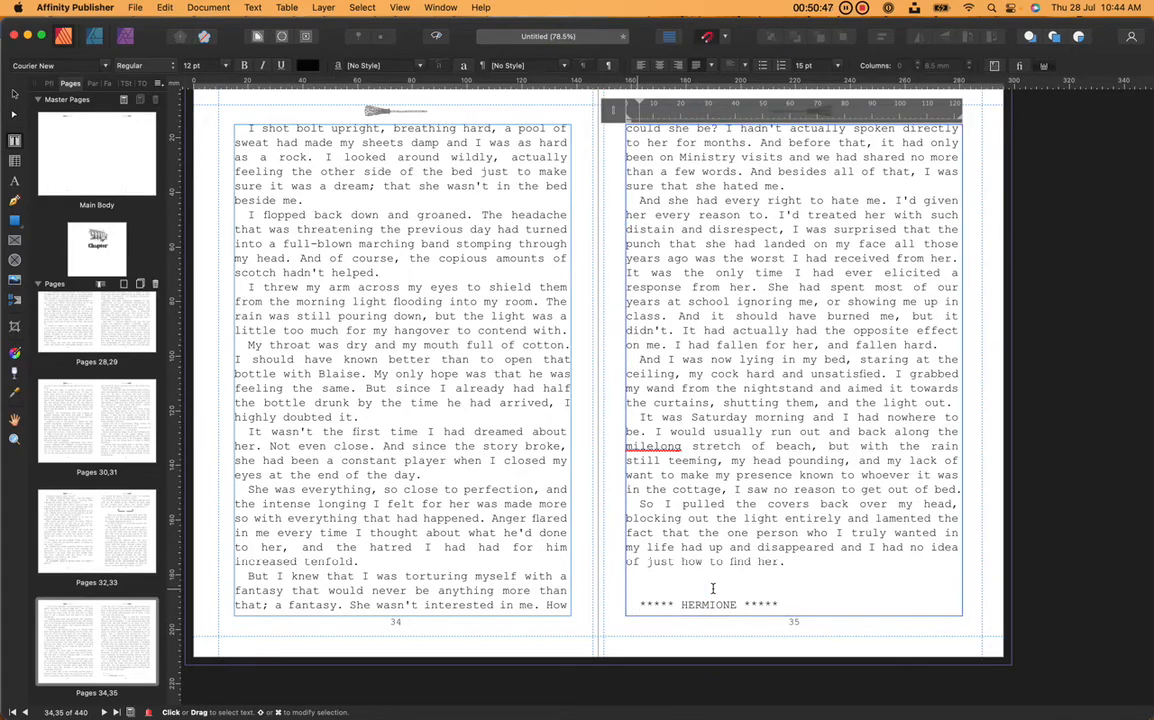
key(Return)
scroll(627, 548, up, 3)
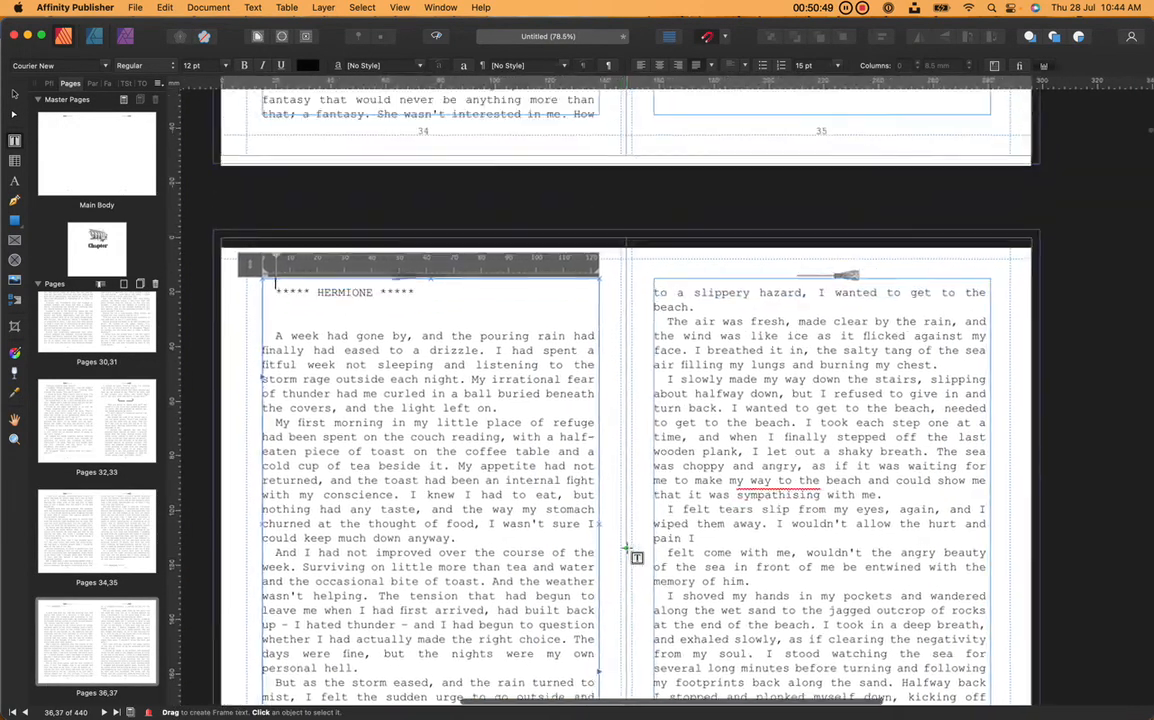
- Apply the Chapter master to page 36 only, replacing the existing master and migrating its content
scroll(627, 548, up, 5)
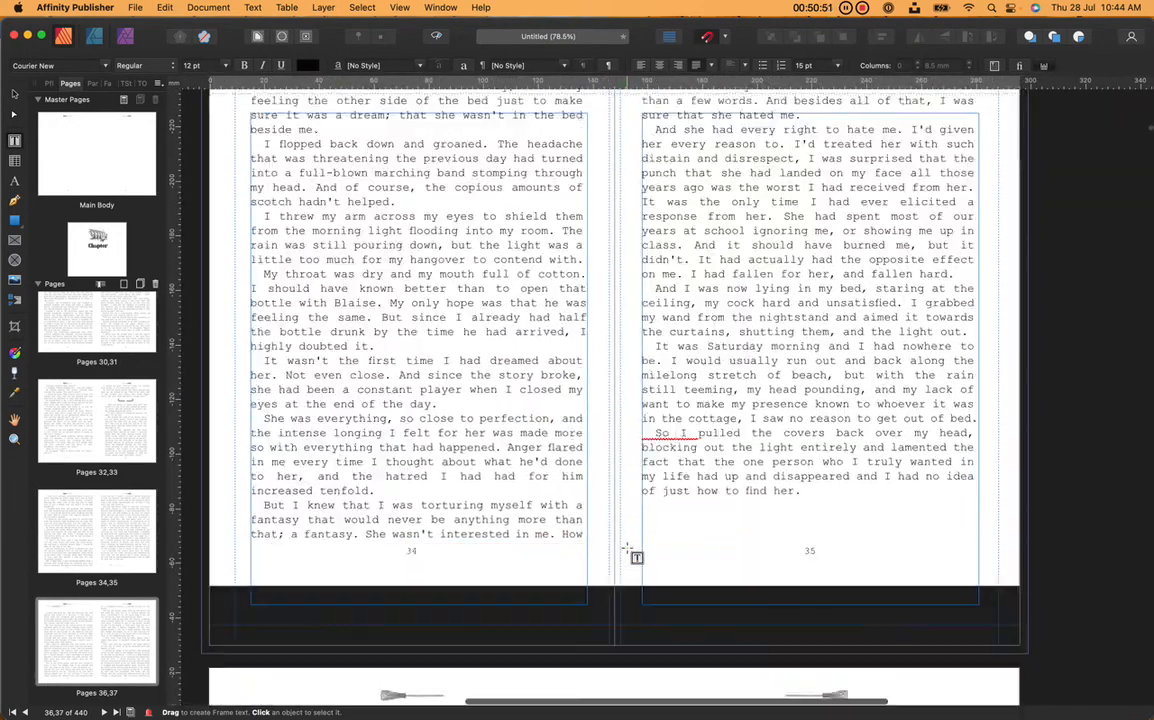
scroll(627, 548, down, 5)
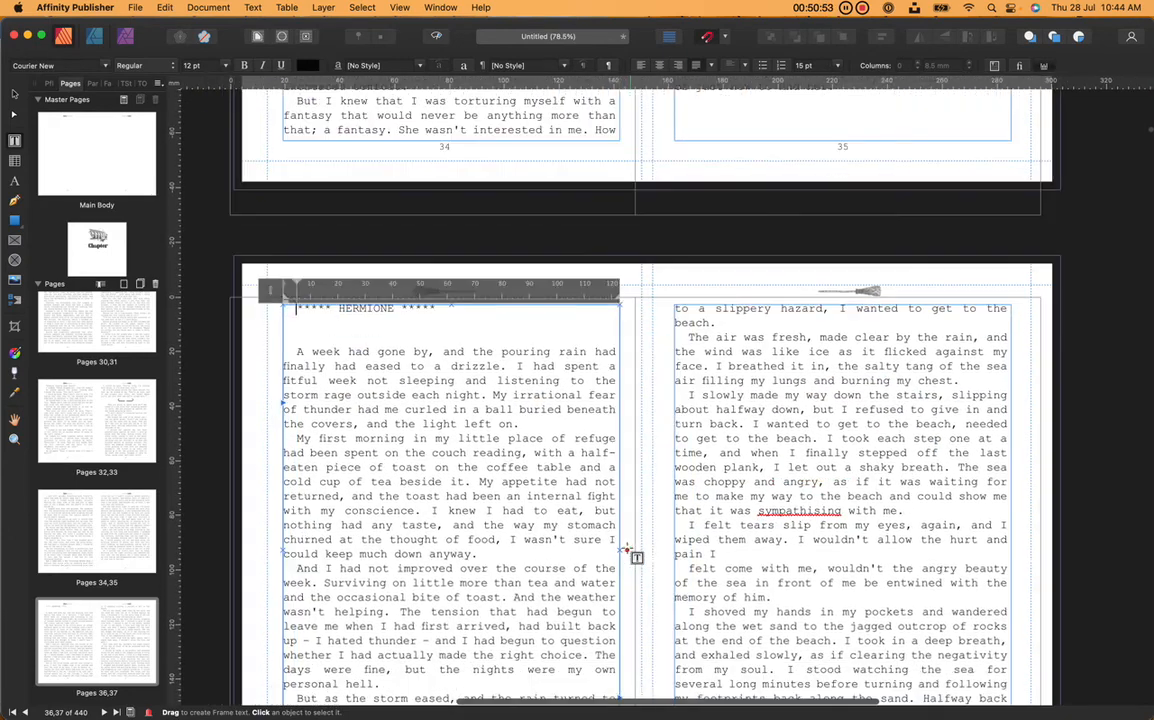
scroll(627, 548, down, 3)
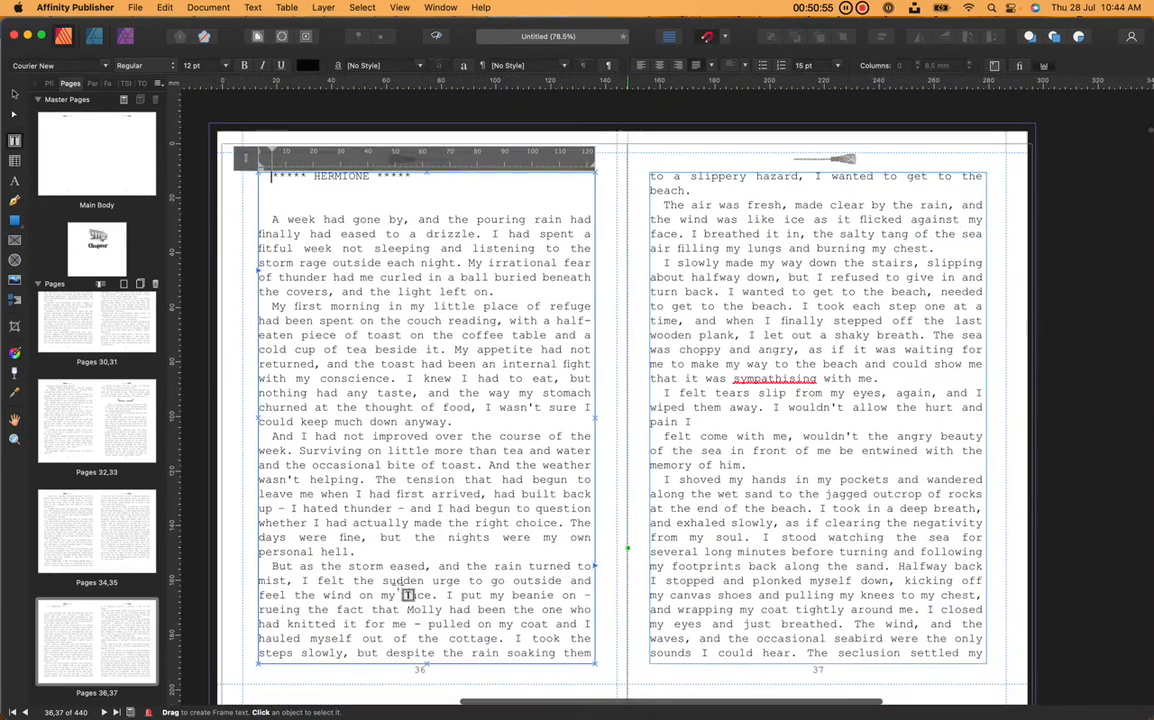
click(60, 637)
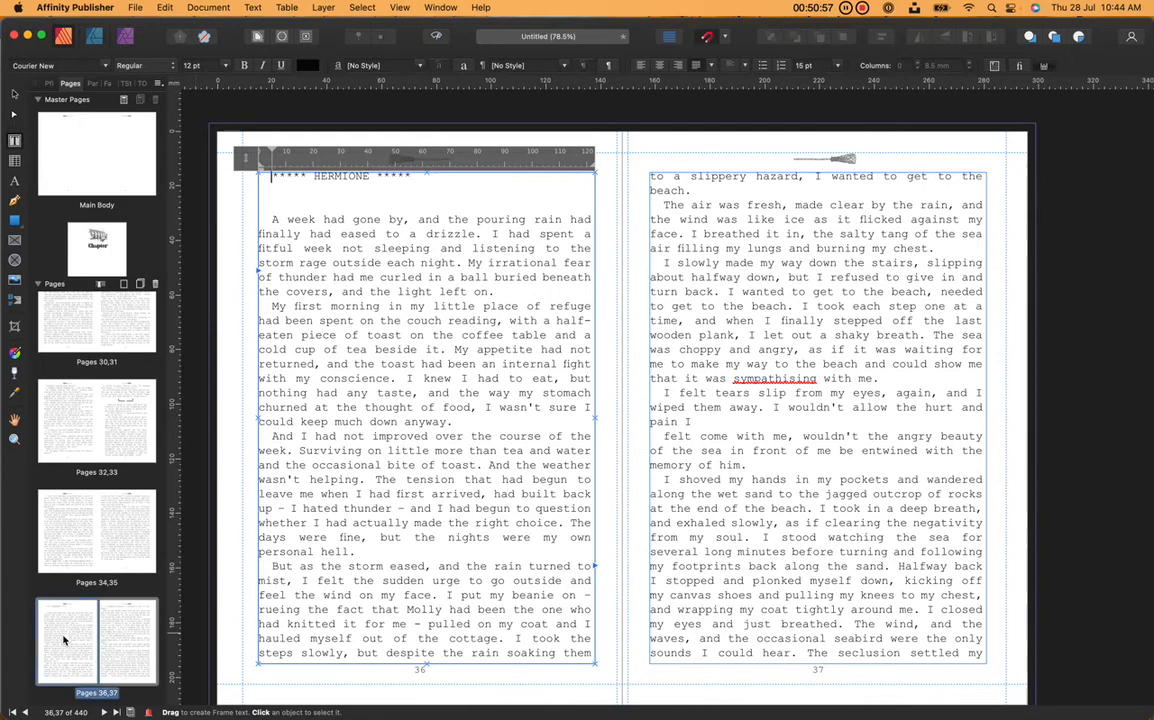
right_click(64, 640)
click(95, 684)
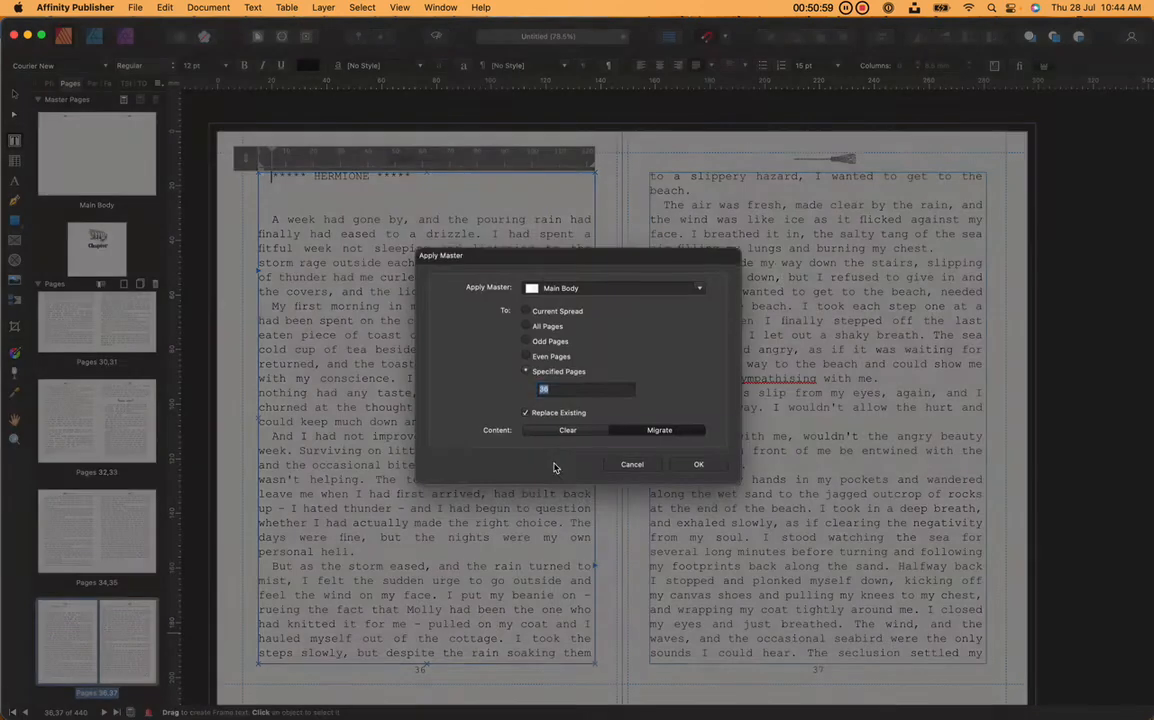
click(672, 288)
click(560, 323)
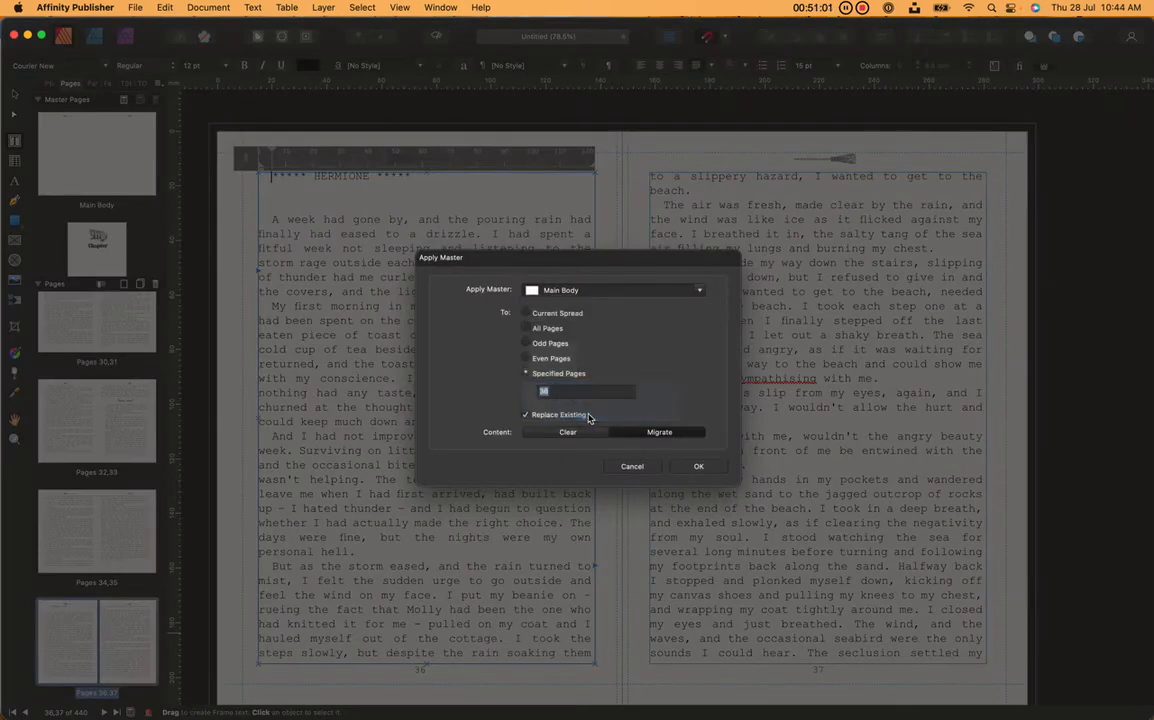
click(700, 467)
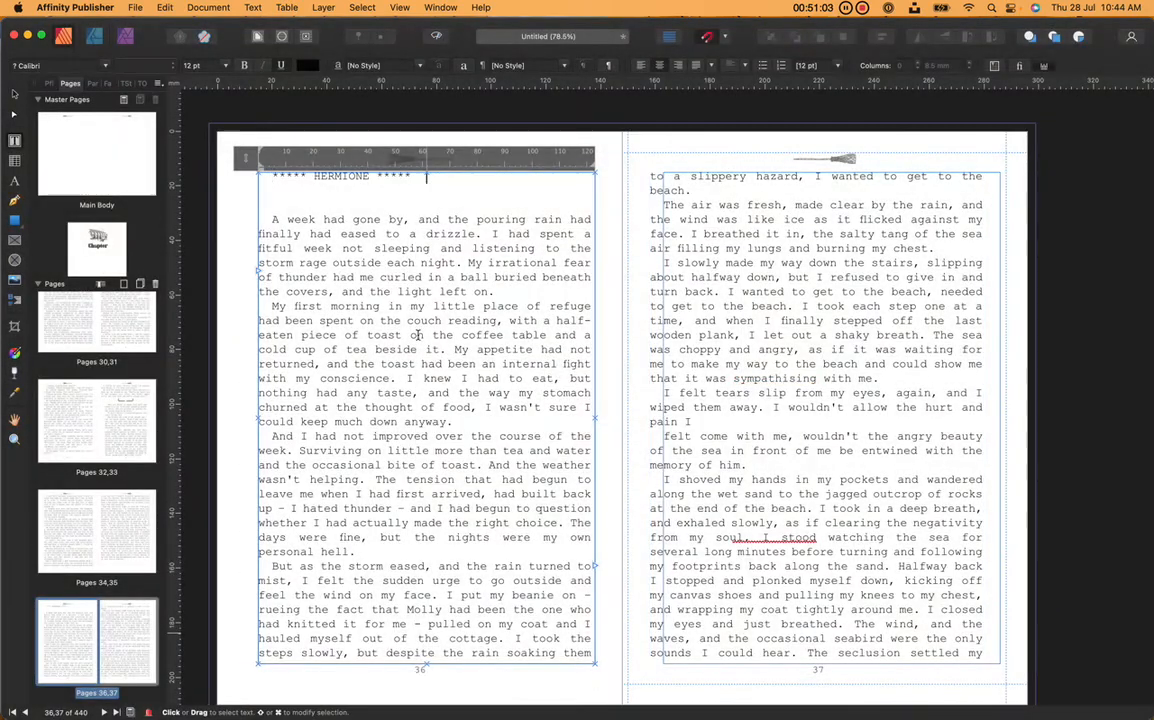
- Complete the chapter title on page 36 so that it reads "Chapter Three"
click(517, 299)
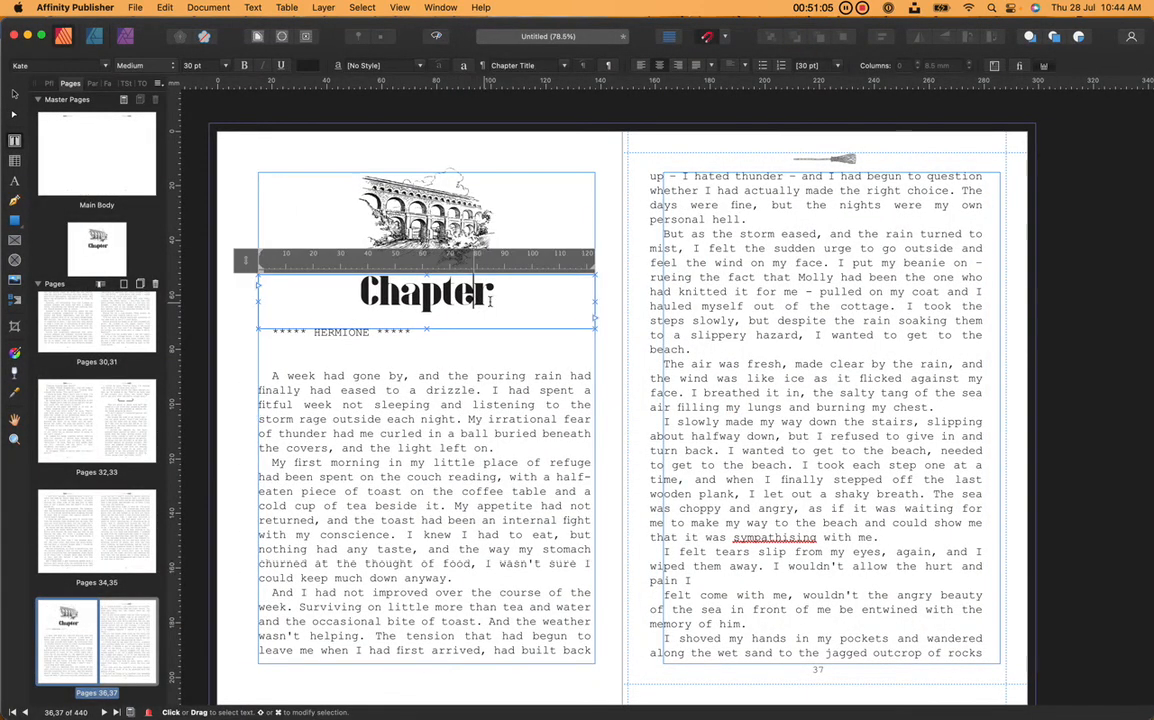
text(Thr)
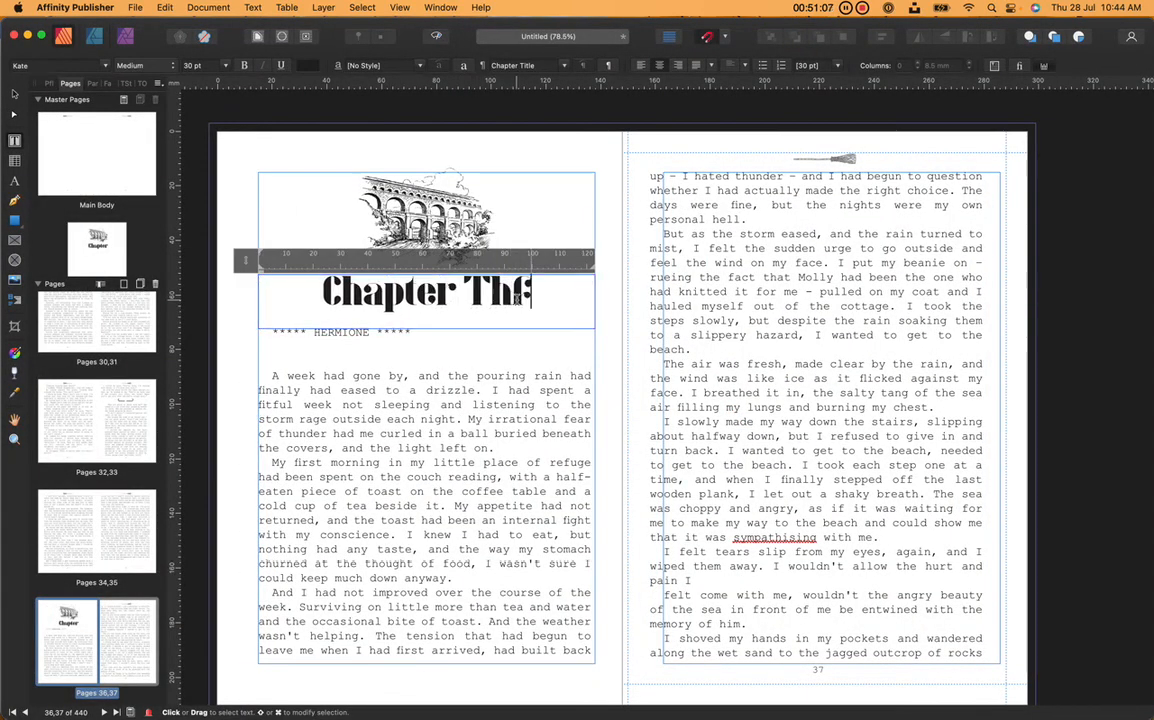
text(ee)
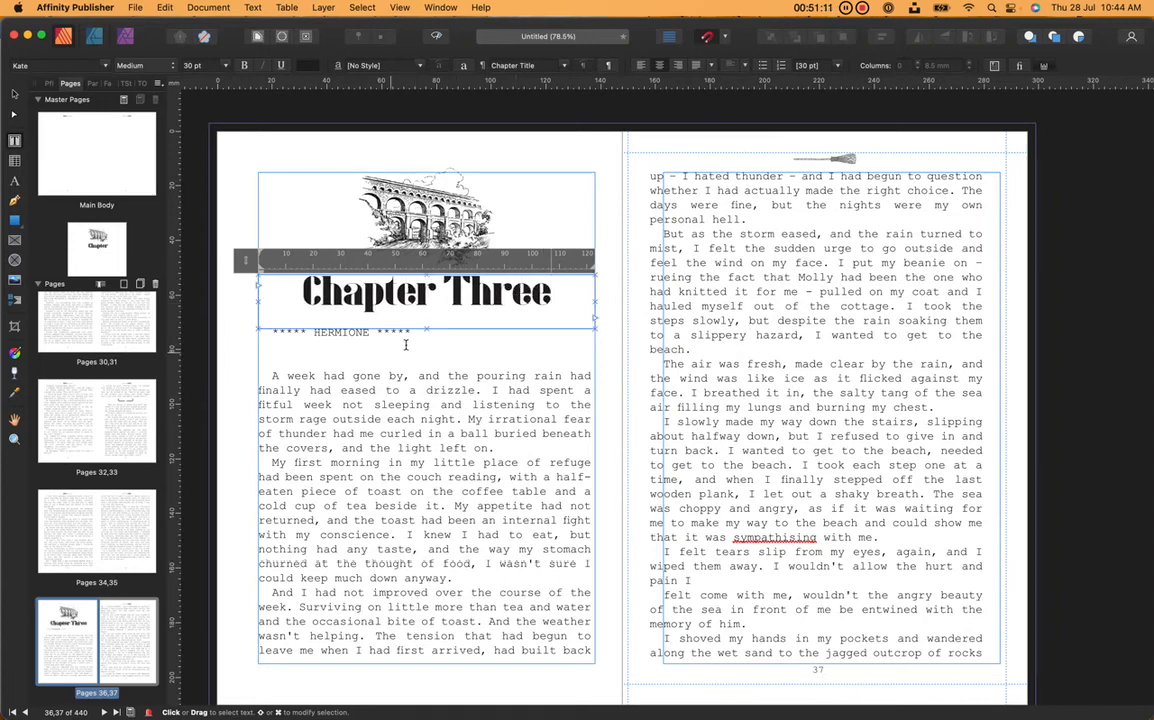
- Strip the asterisks and adjoining spaces from both sides of the HERMIONE heading under the chapter title
click(378, 333)
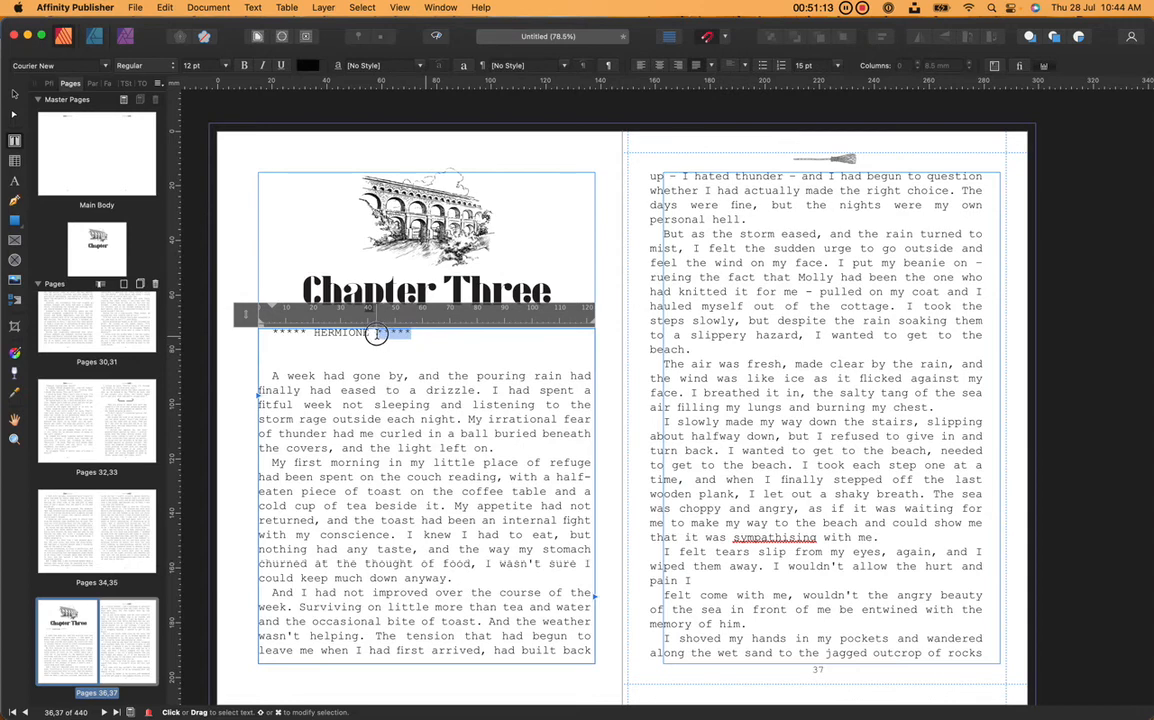
key(Delete)
key(Delete)
key(Delete)
key(Delete)
key(Delete)
key(Delete)
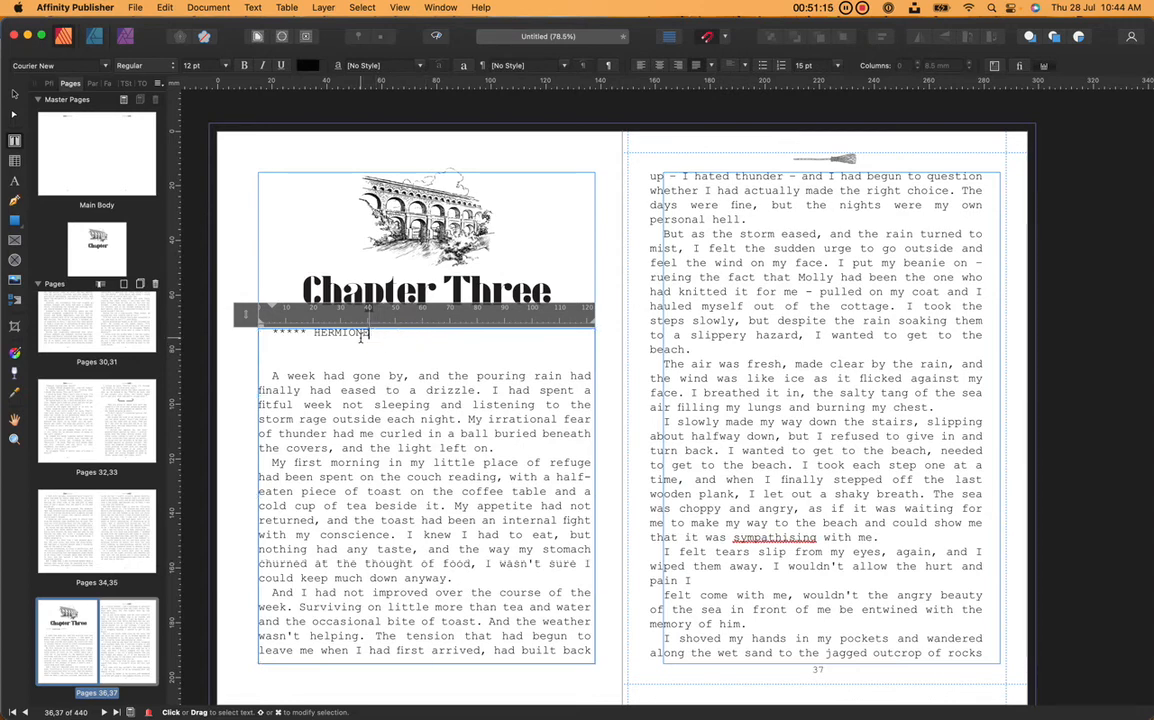
drag(314, 332, 266, 330)
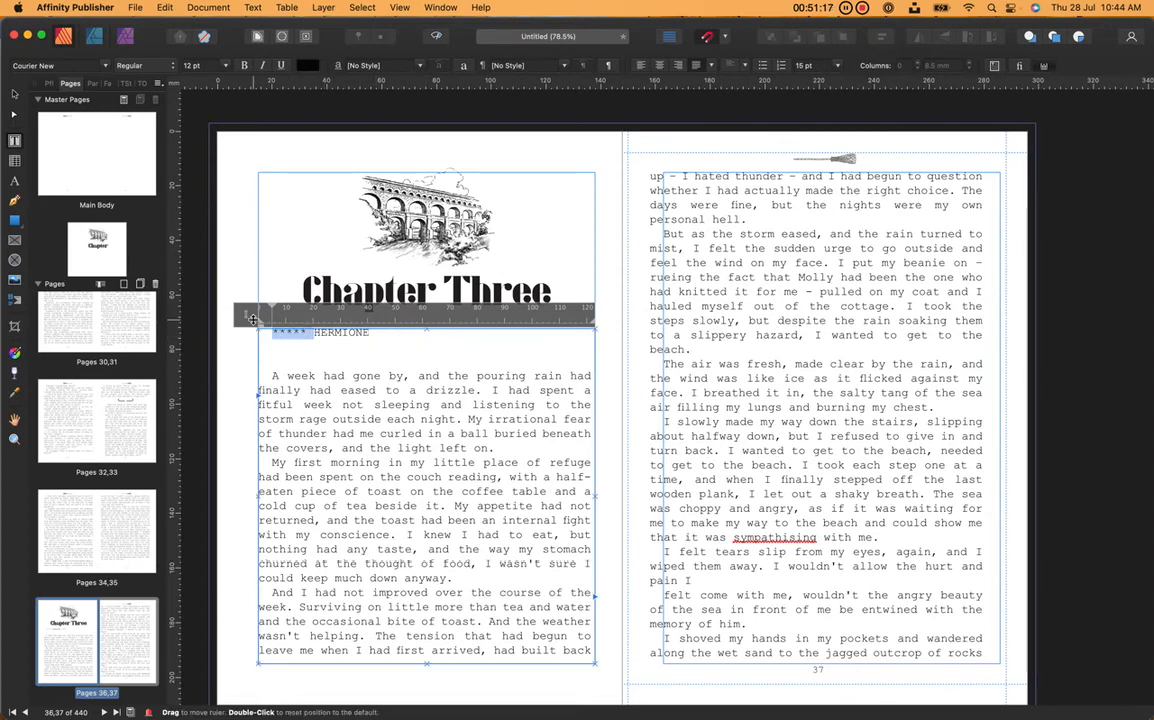
key(Delete)
- Style the HERMIONE heading's initial words as Strong, with initial words enabled, and deselect the text
drag(353, 340, 234, 338)
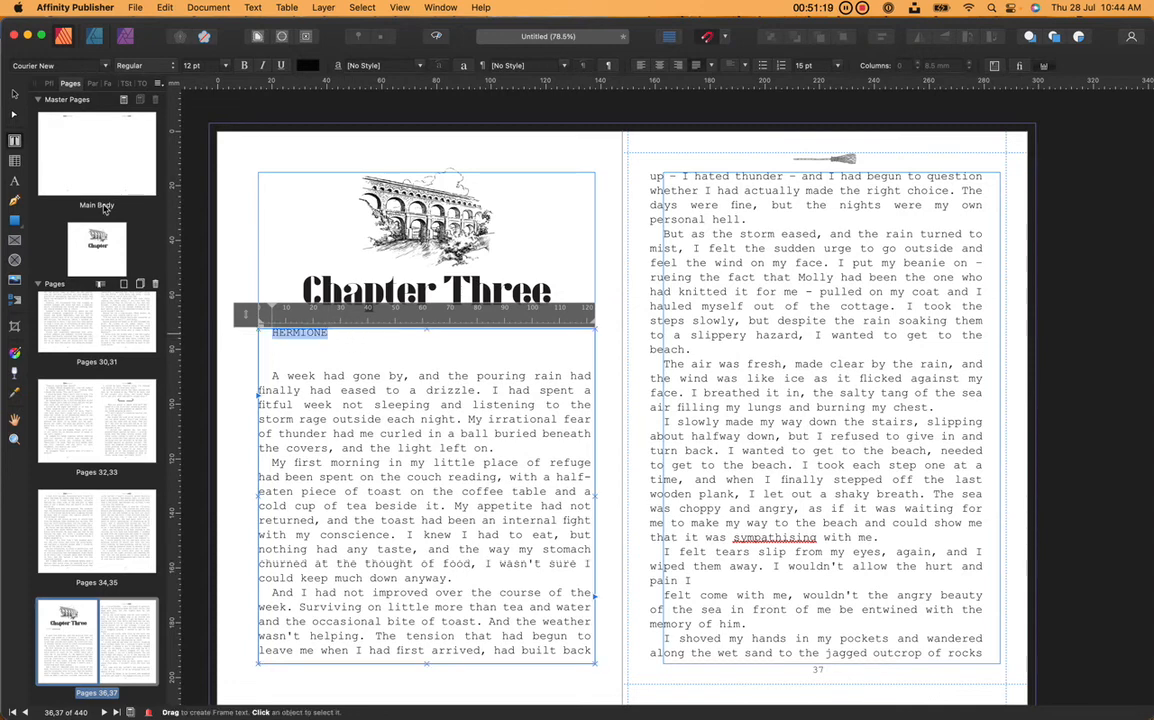
click(92, 83)
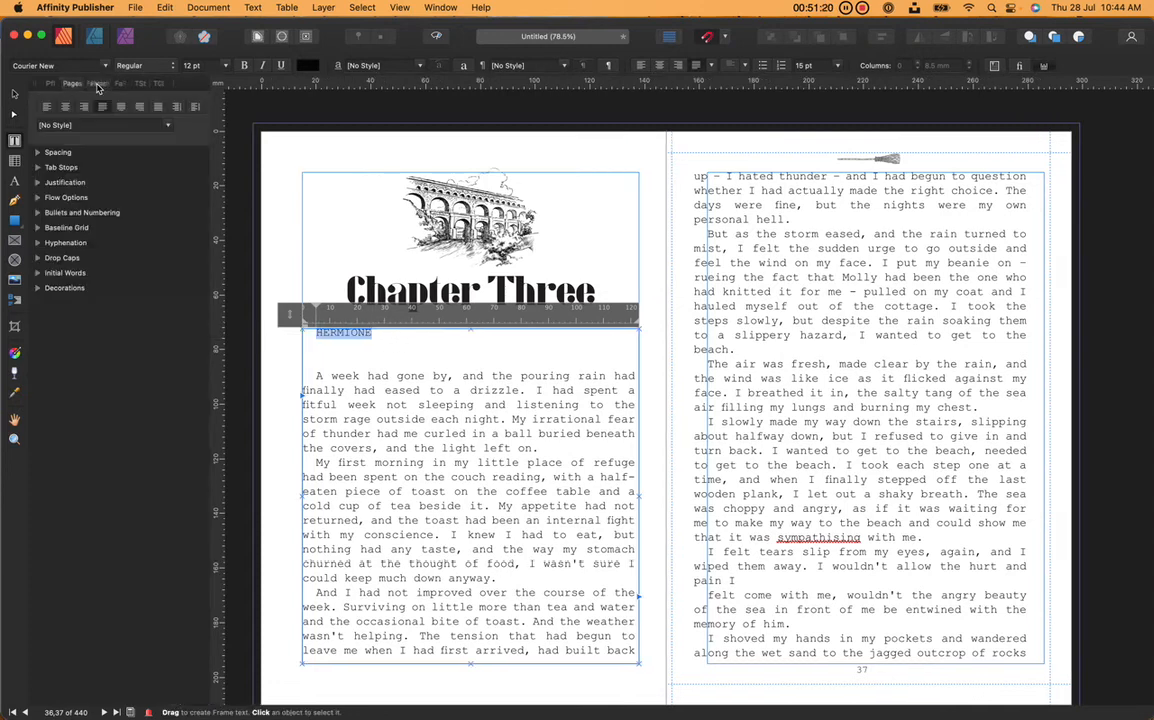
click(37, 272)
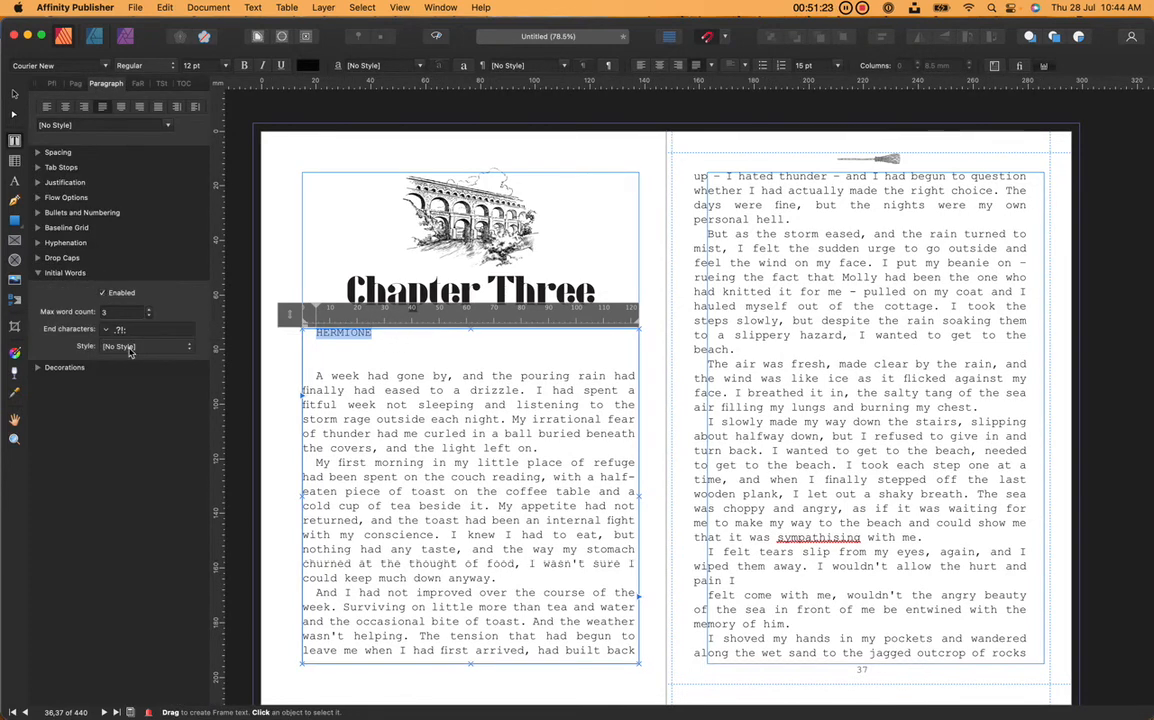
click(129, 347)
click(120, 369)
click(130, 347)
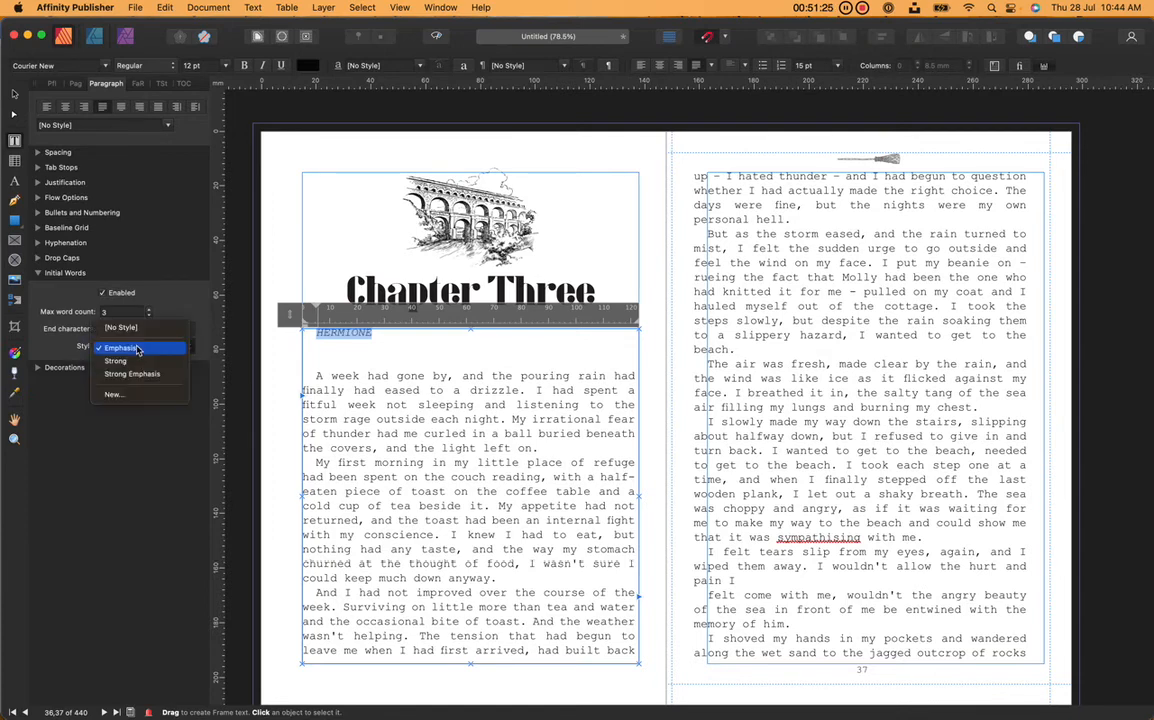
click(116, 360)
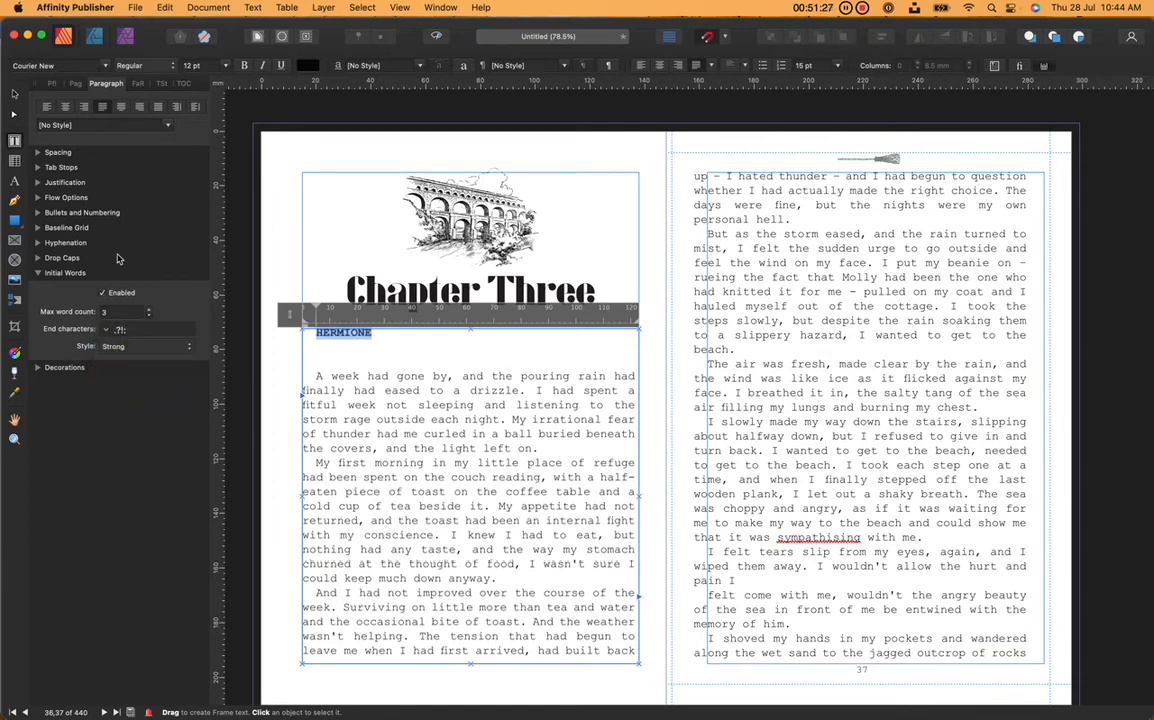
click(73, 86)
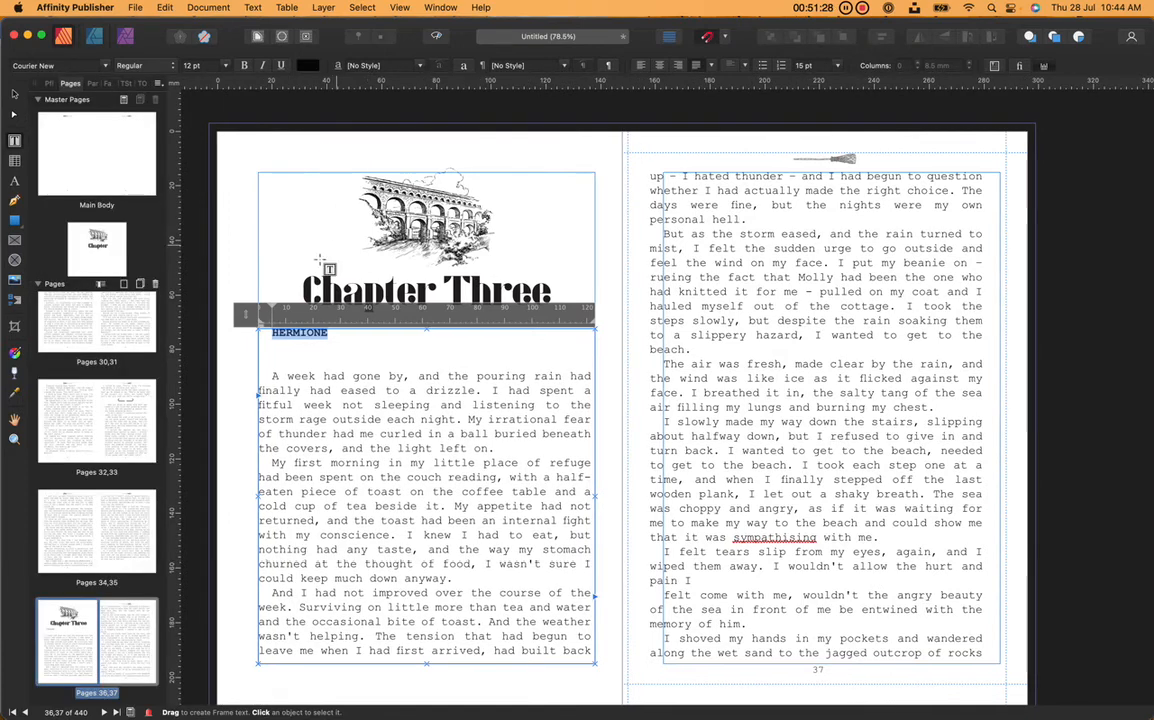
click(219, 151)
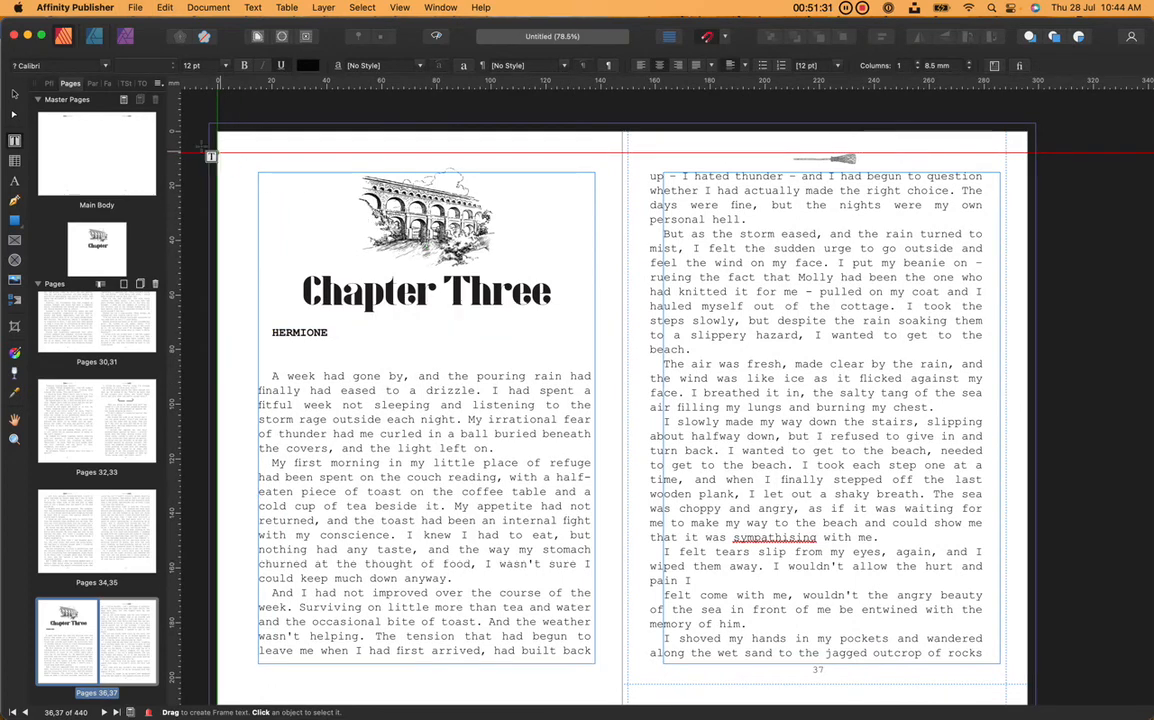
click(14, 93)
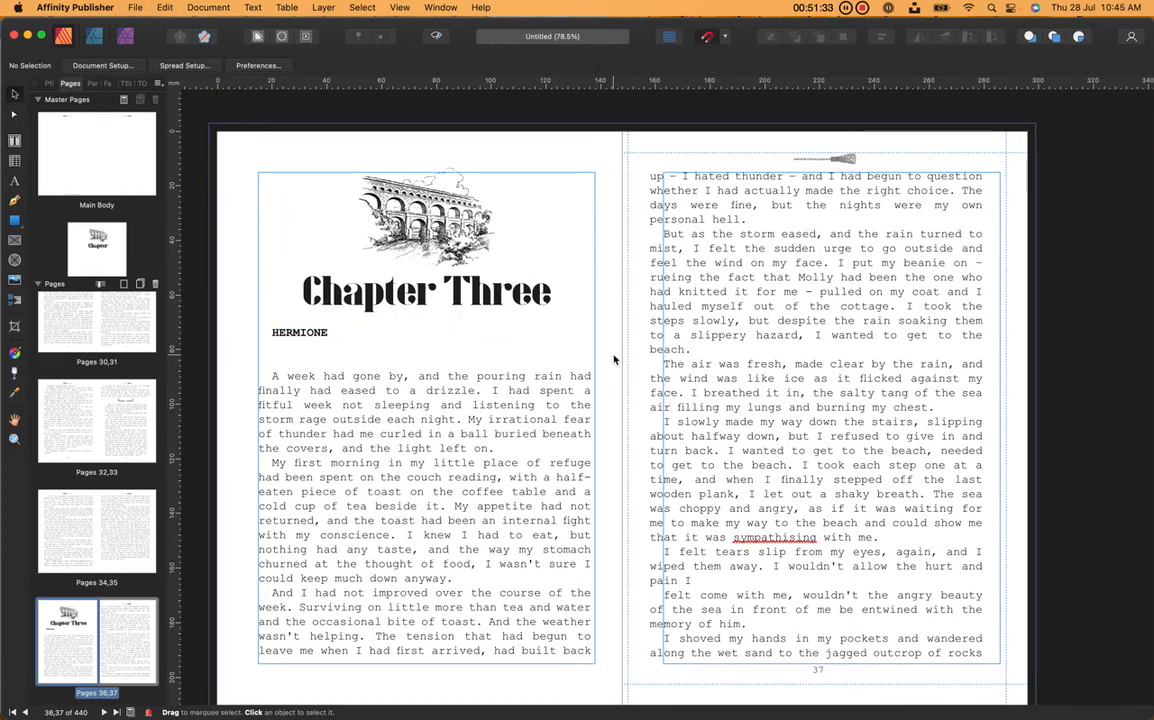
- Join the broken paragraph on page 37 so "pain I" runs straight into "felt come with me"
scroll(614, 360, down, 1)
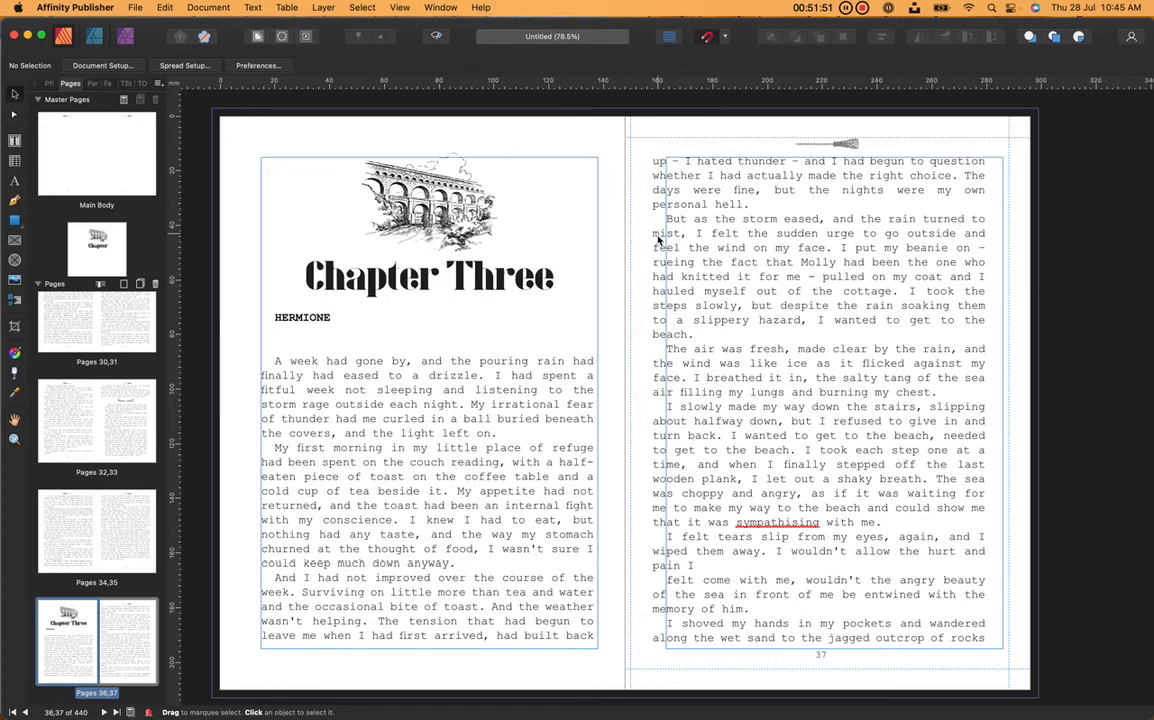
scroll(688, 347, down, 2)
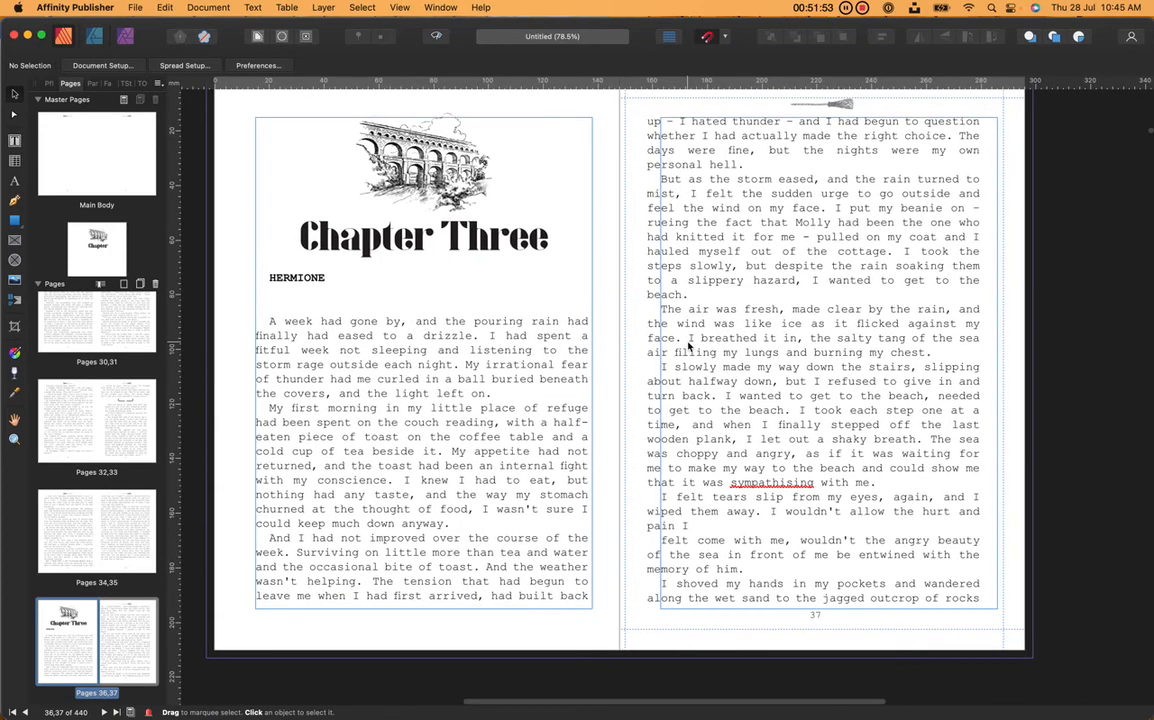
click(655, 545)
double_click(655, 545)
key(BackSpace)
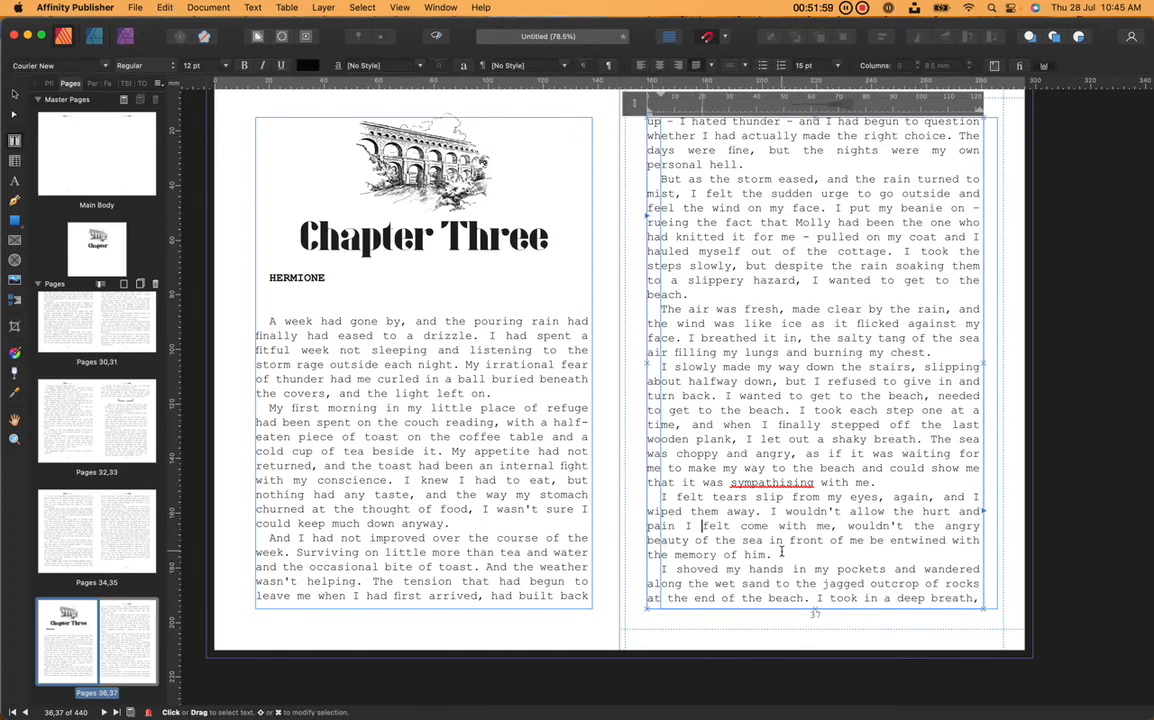
- Insert the laurel scene-break ornament above the DRACO heading on page 43, with a blank line between it and the preceding text
scroll(670, 553, down, 5)
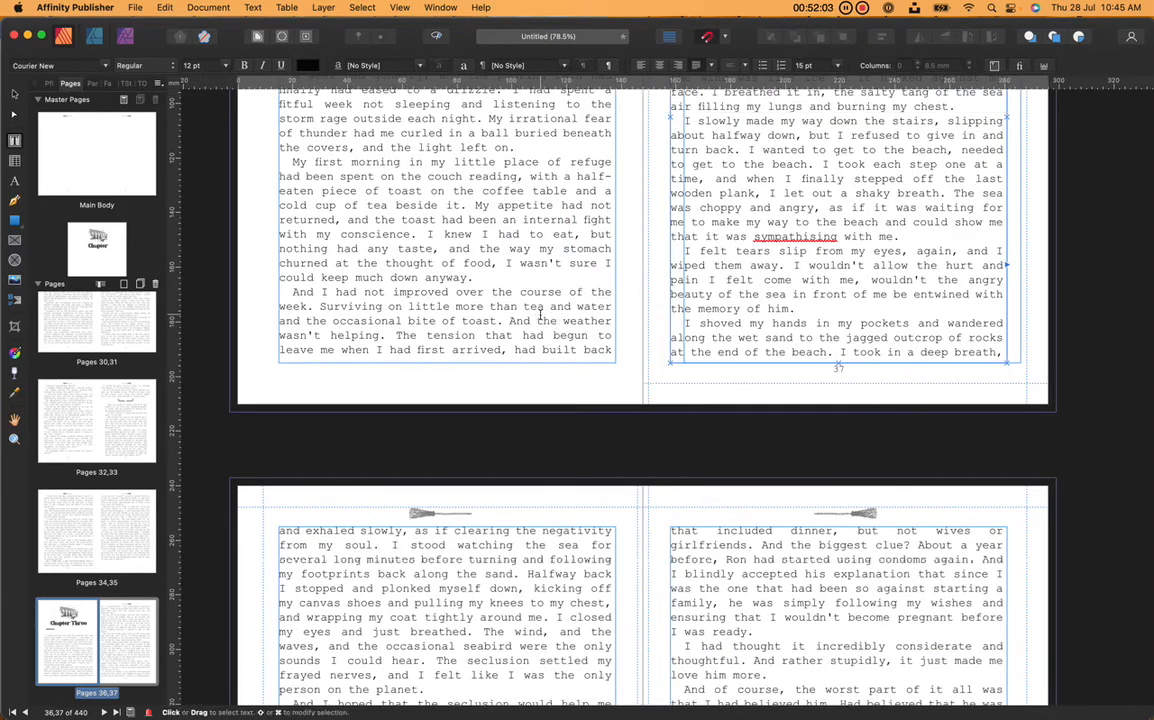
scroll(495, 288, down, 8)
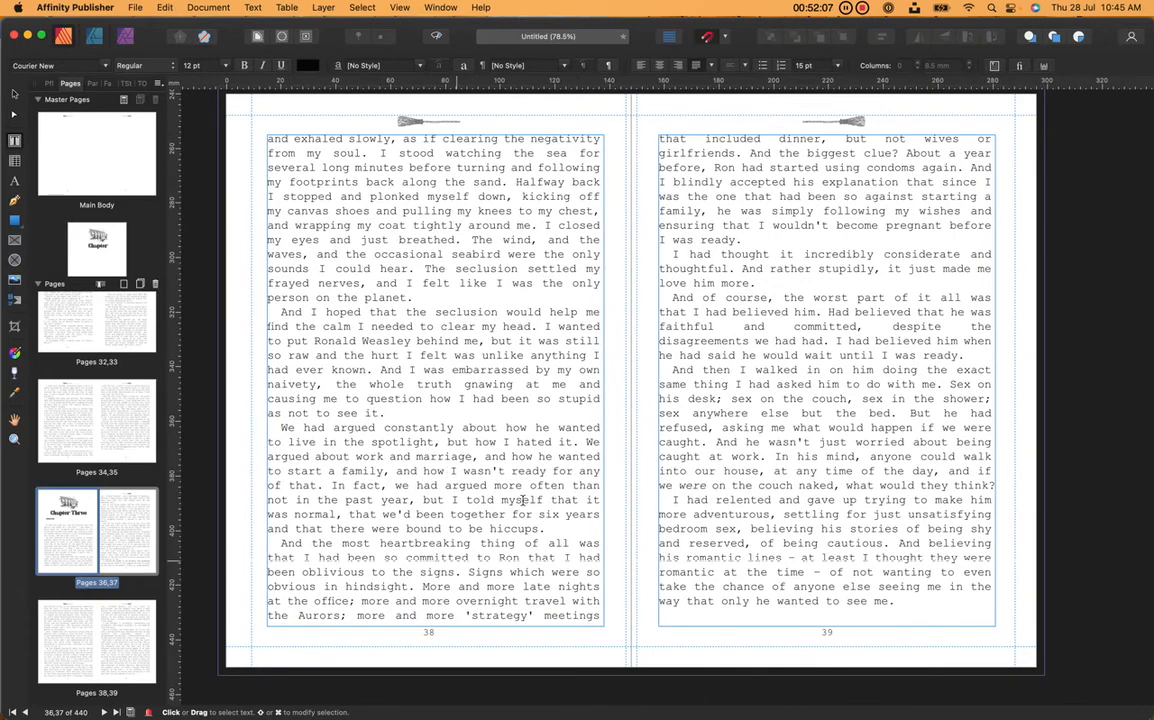
scroll(690, 580, down, 10)
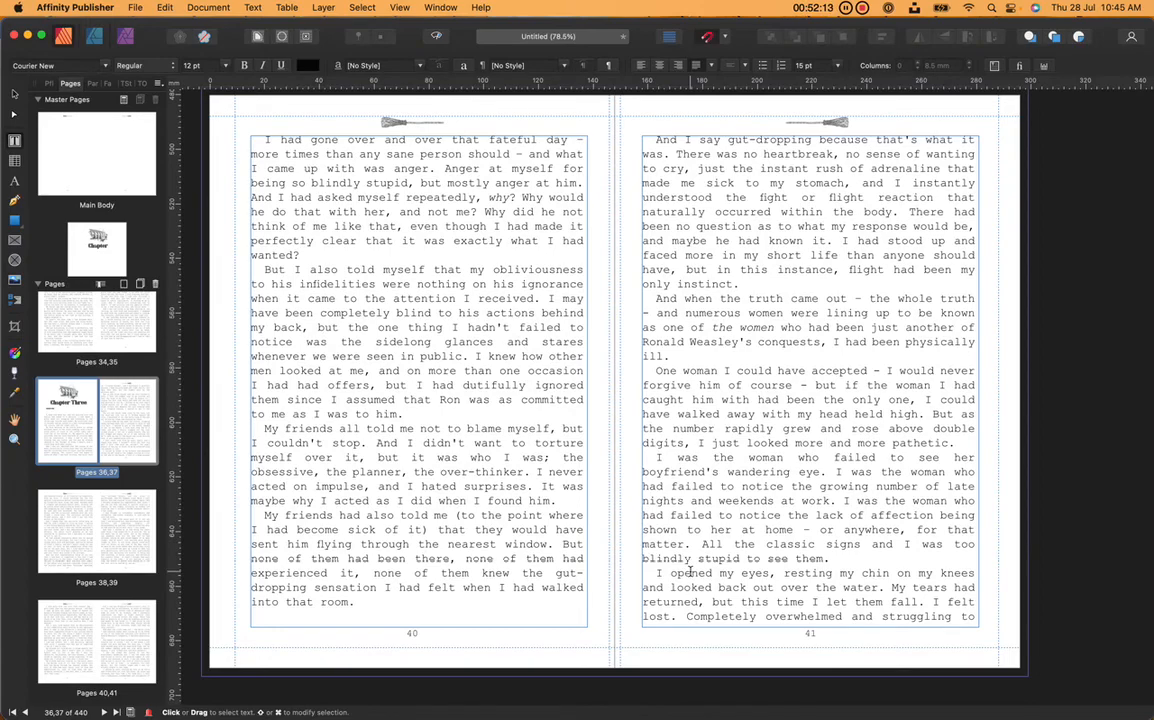
scroll(689, 568, down, 10)
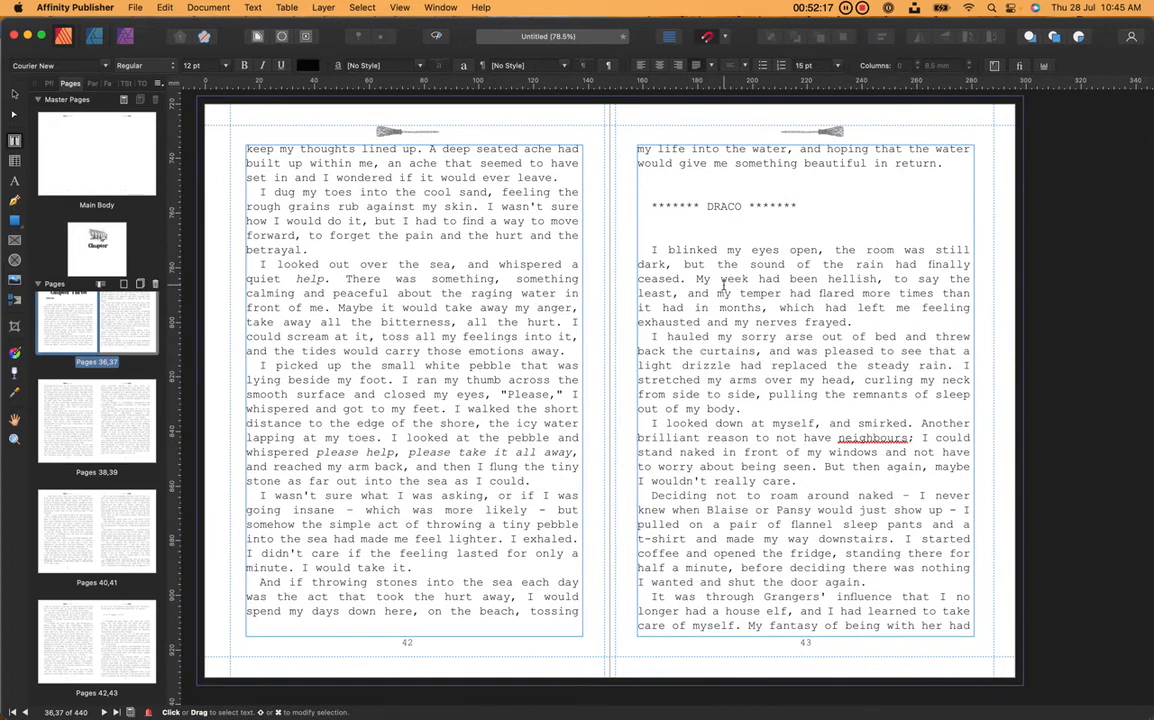
click(707, 186)
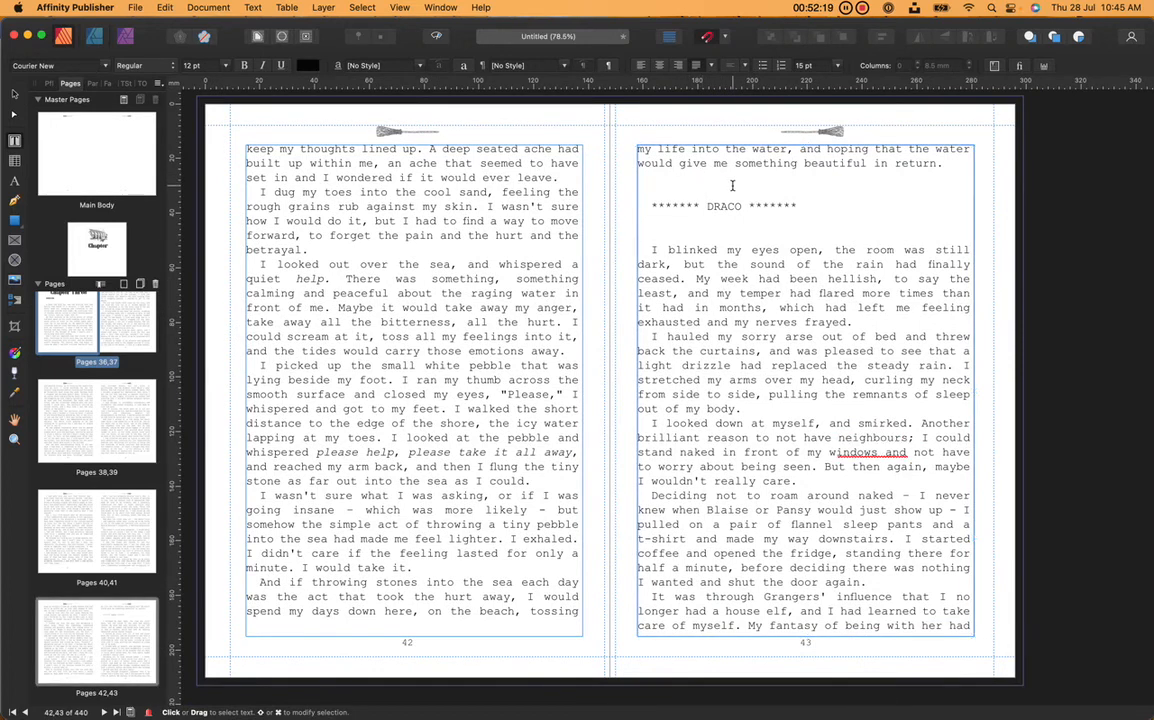
key(Return)
key(Return)
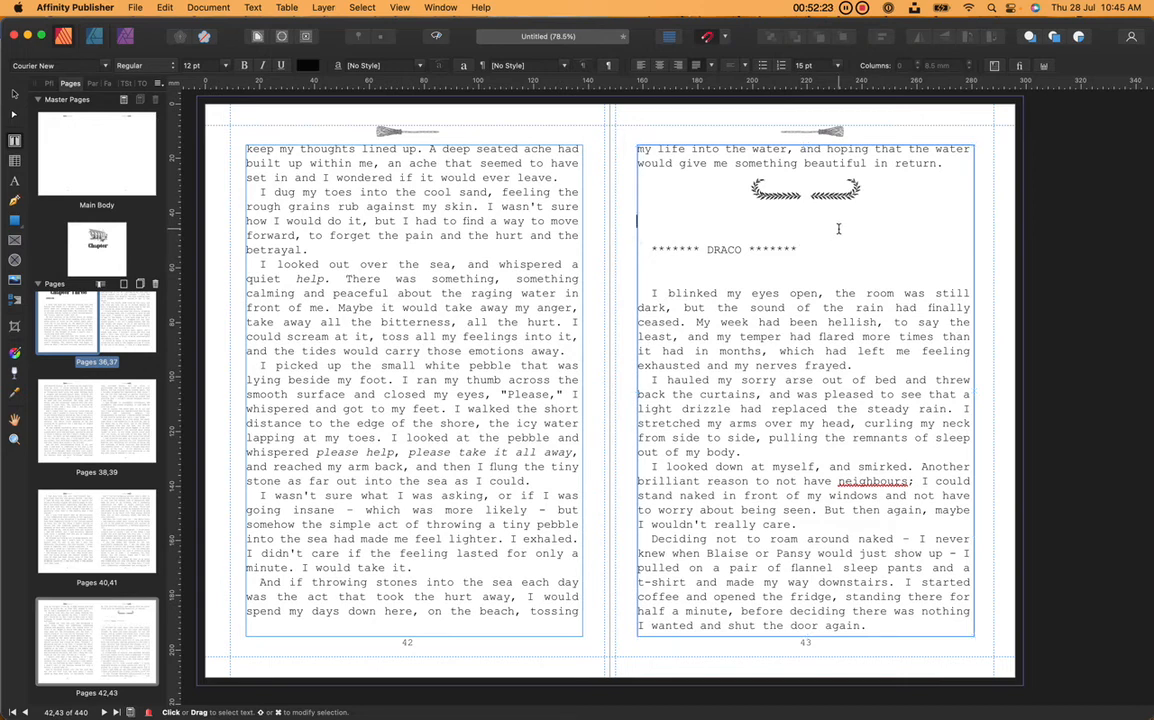
key(BackSpace)
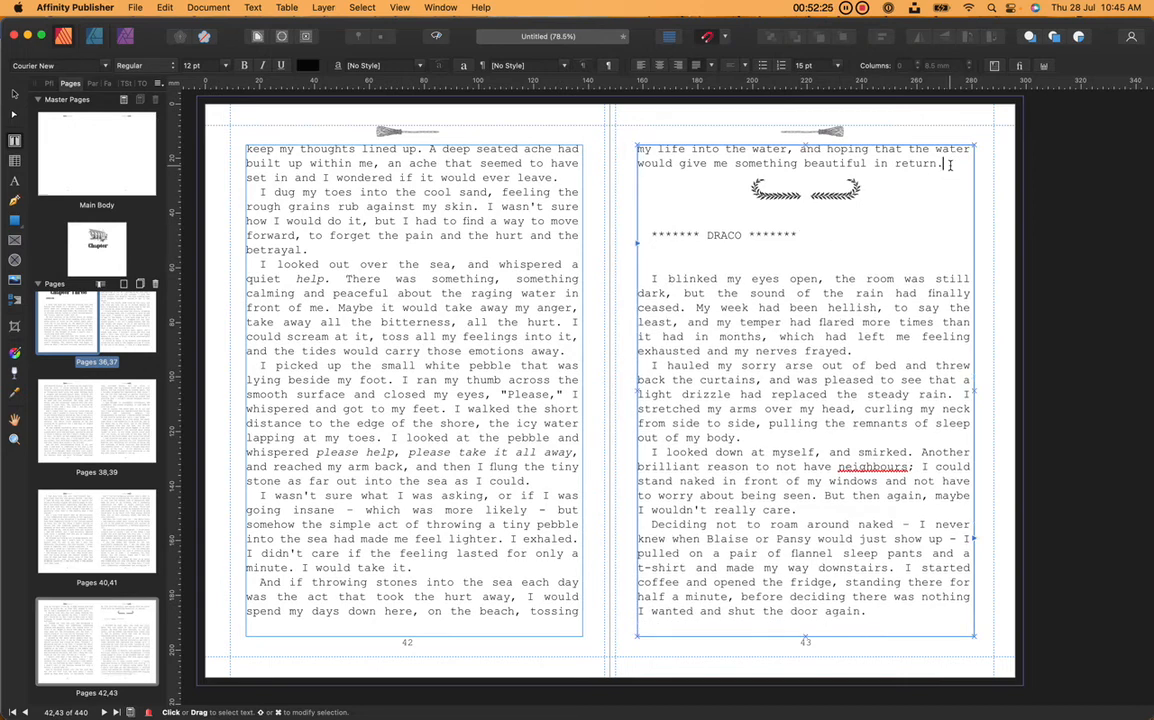
click(948, 164)
key(Return)
- Strip the asterisks around the DRACO heading and remove one blank line above it
double_click(749, 250)
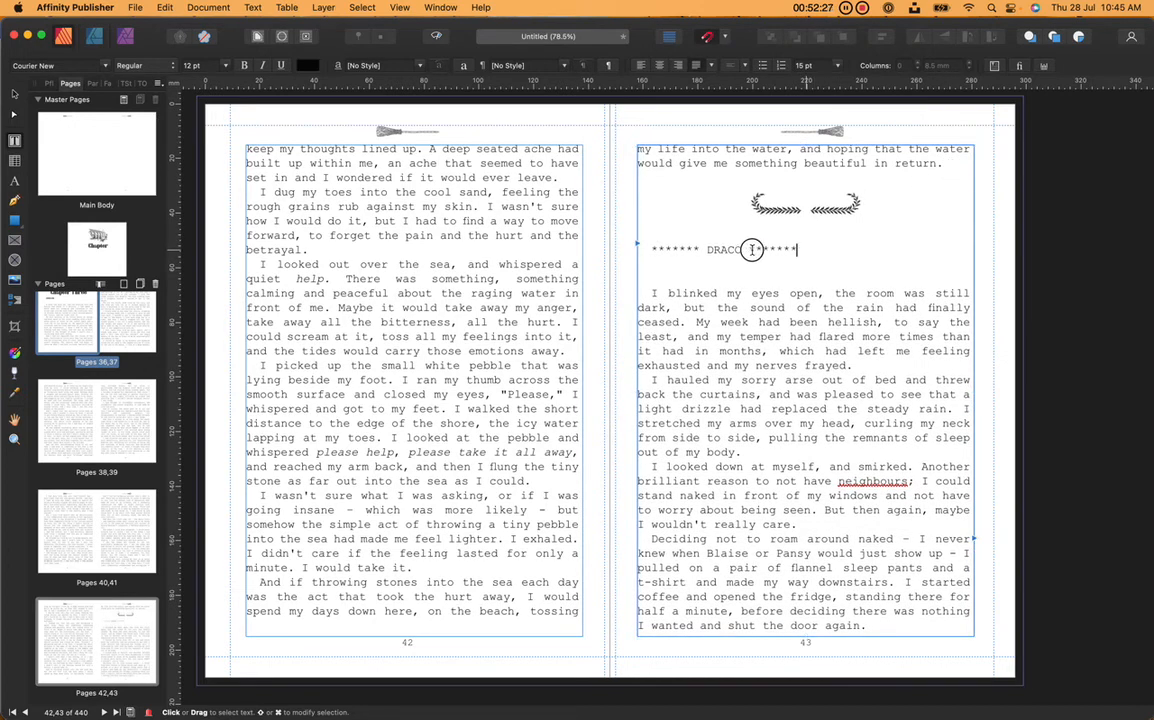
key(BackSpace)
drag(708, 251, 597, 240)
key(BackSpace)
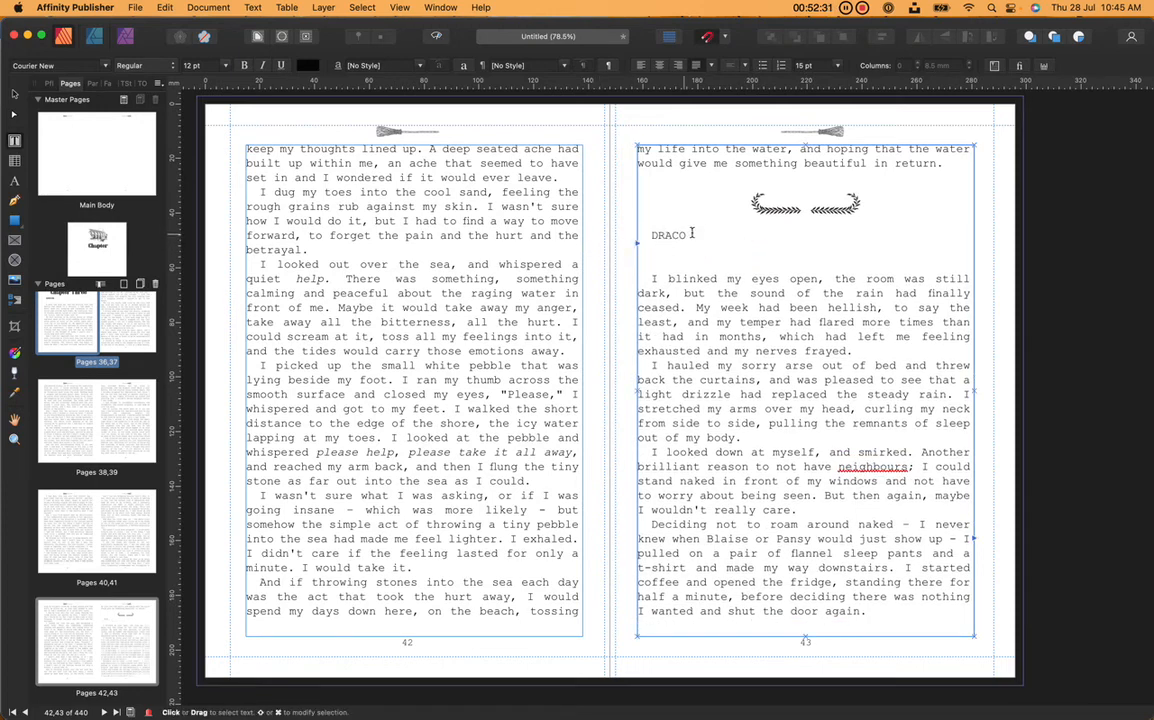
- Enable initial words for the DRACO heading on page 43, style them as Strong, and deselect the text
drag(706, 232, 567, 229)
click(725, 266)
drag(698, 236, 648, 236)
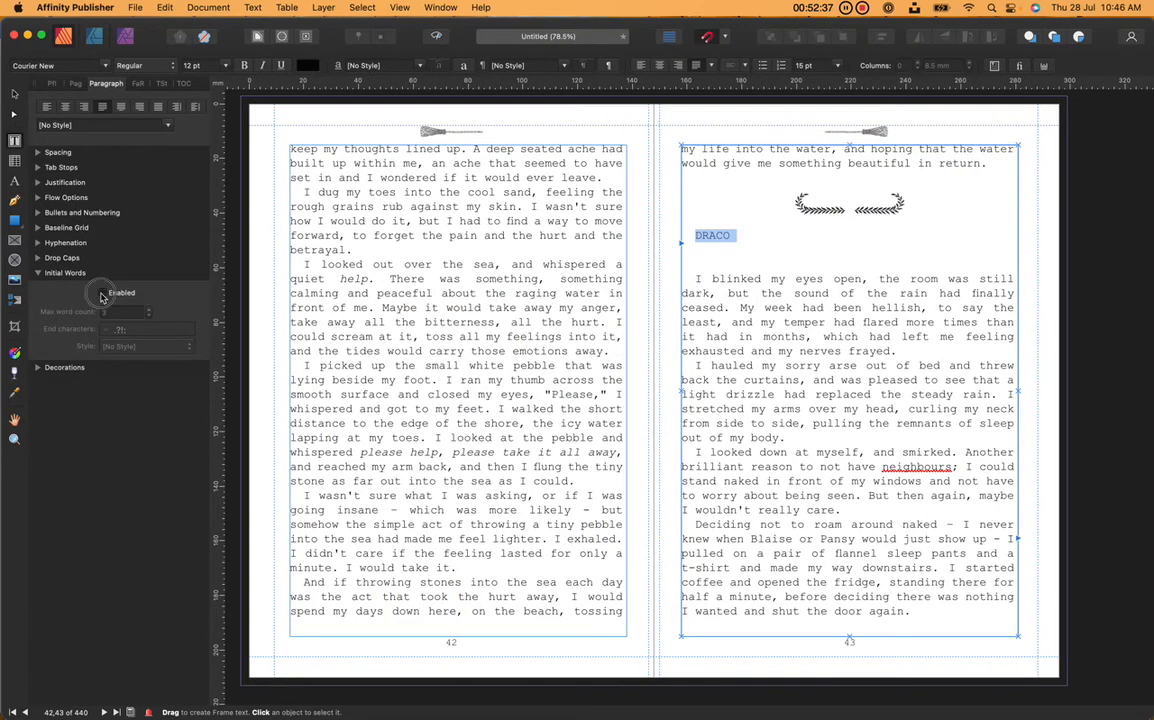
click(101, 292)
click(171, 343)
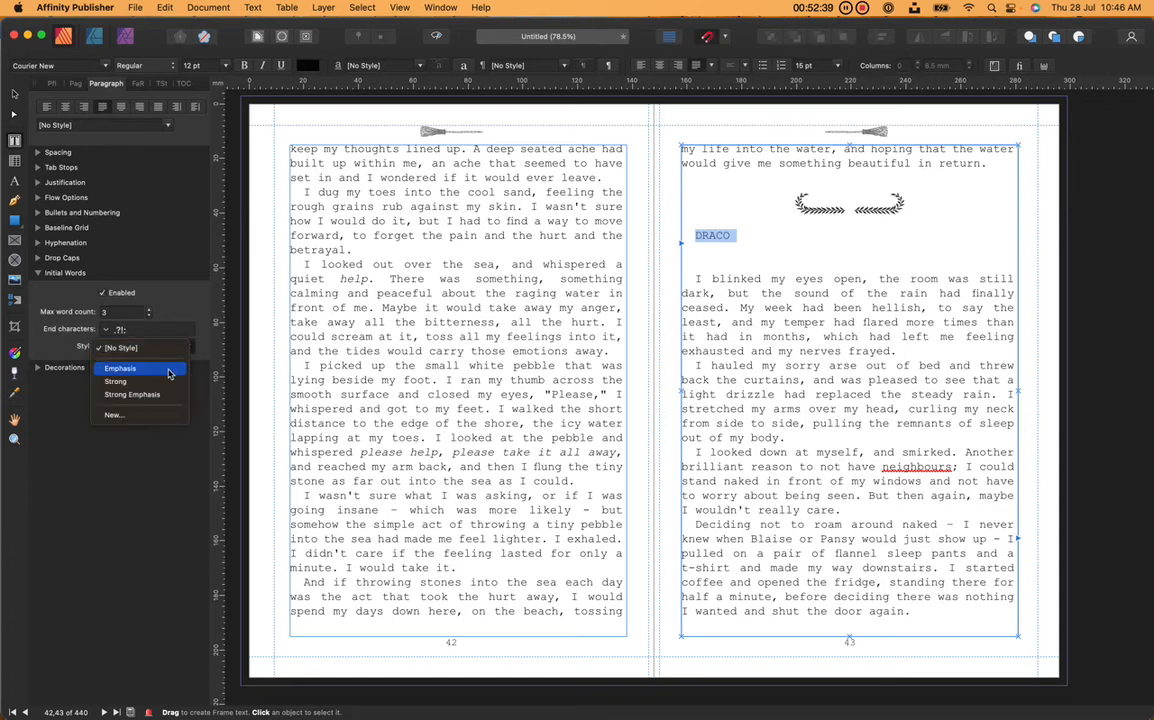
click(158, 364)
click(165, 347)
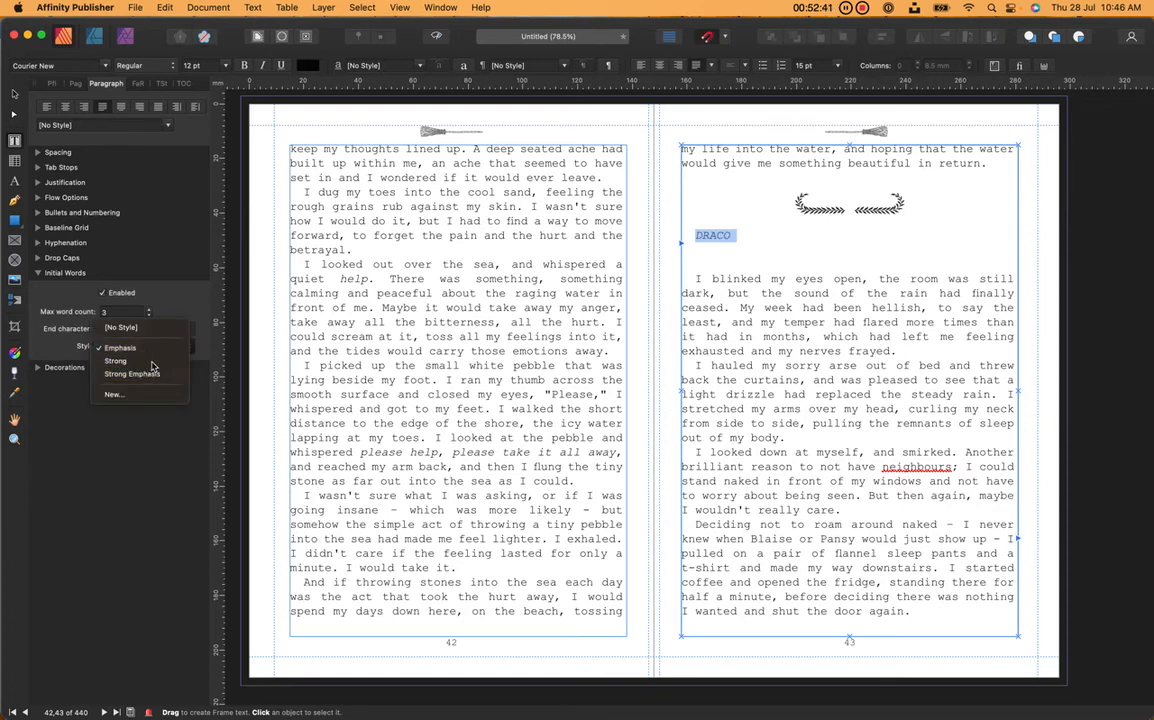
click(125, 360)
click(40, 276)
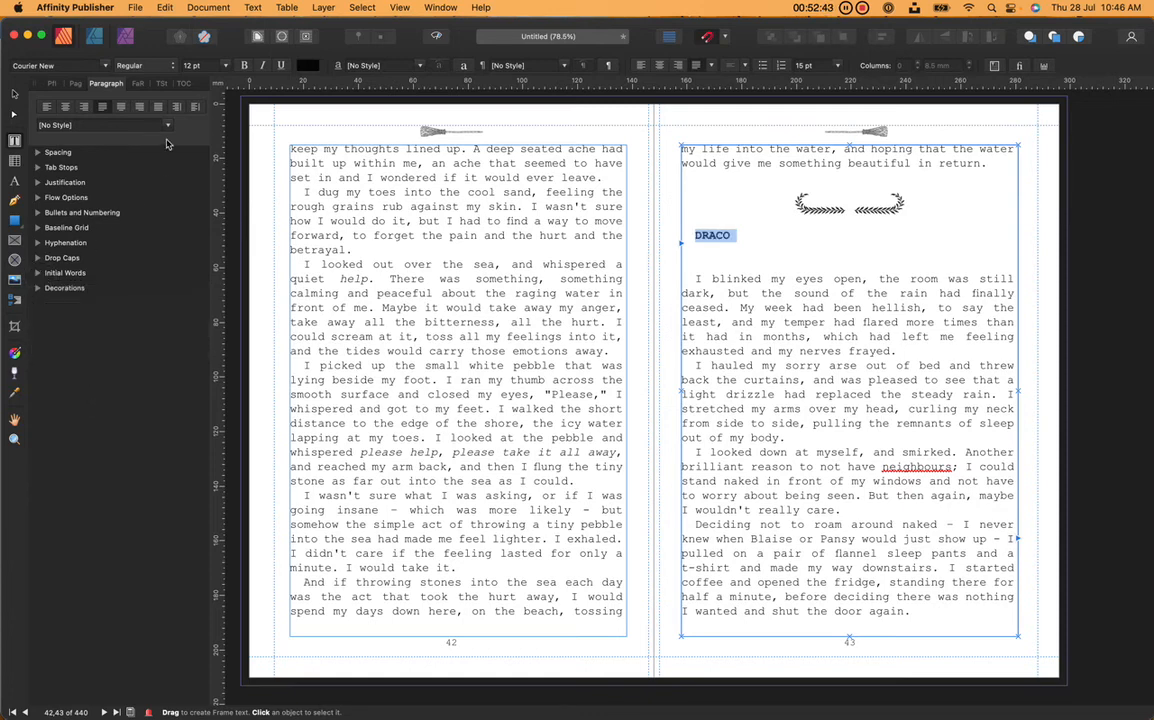
click(80, 84)
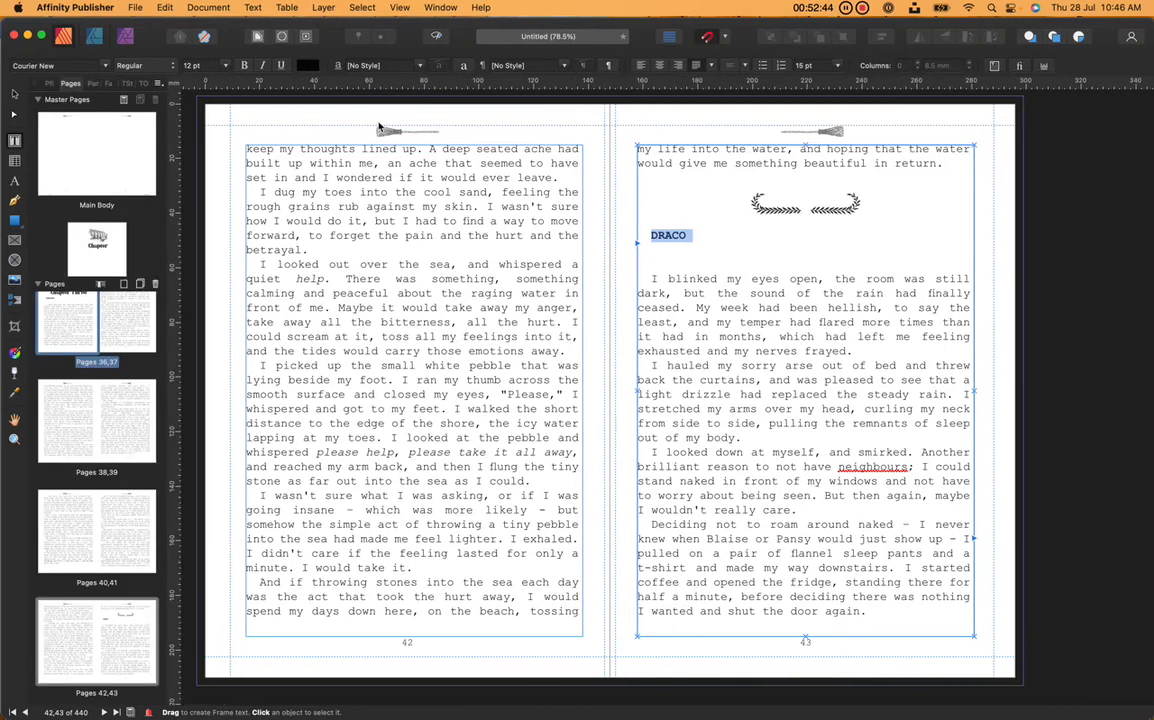
click(741, 246)
click(742, 264)
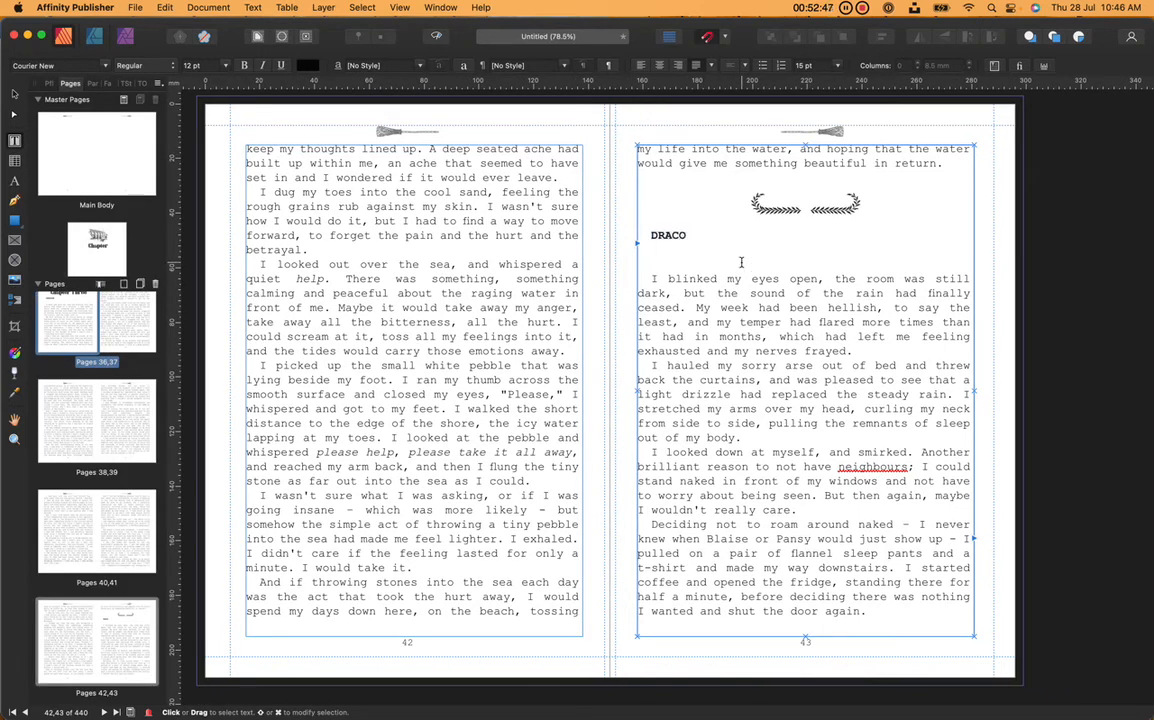
- Insert one blank line between the laurel ornament and the DRACO heading on page 43, and deselect the text frame
click(911, 214)
key(Return)
click(1083, 285)
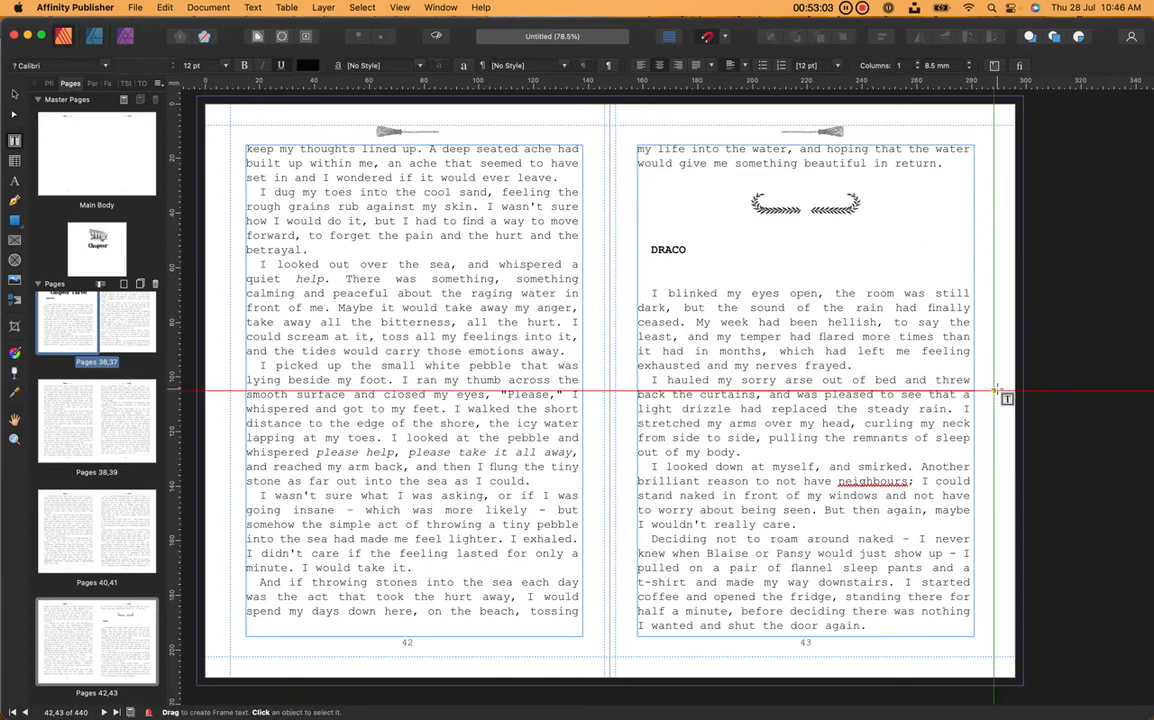
- Review pages 44 to 47 for broken paragraphs and spacing up to the Chapter 4 opening
scroll(930, 516, down, 3)
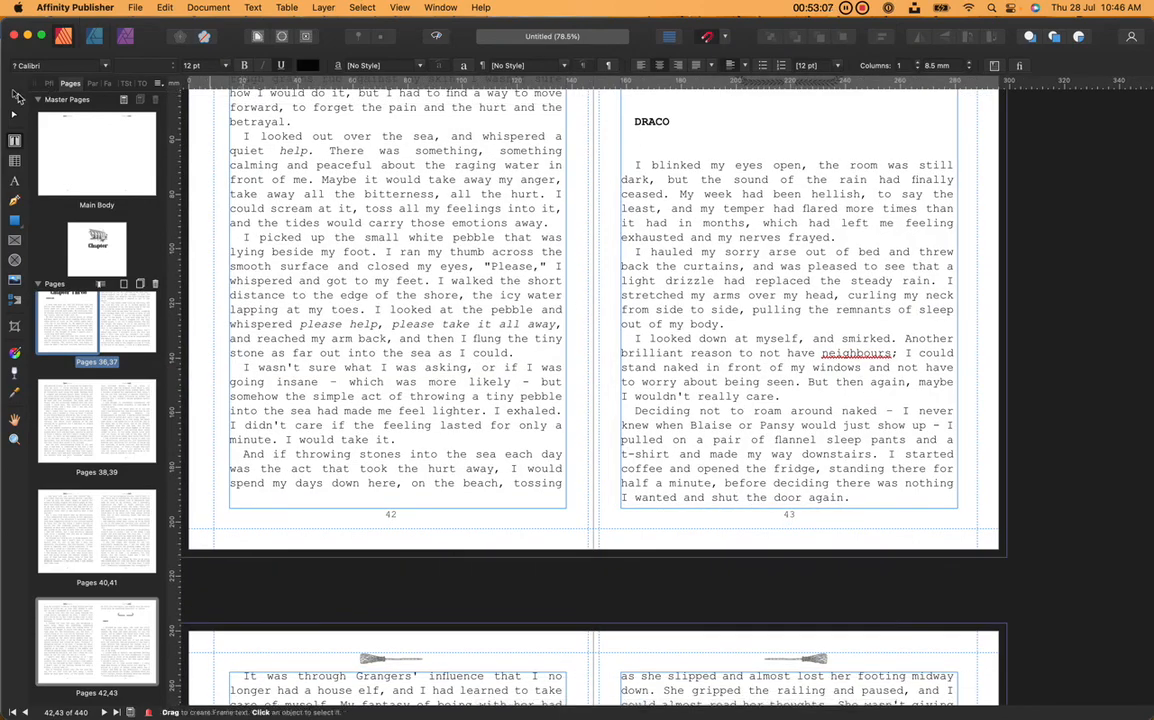
click(14, 93)
scroll(465, 343, down, 10)
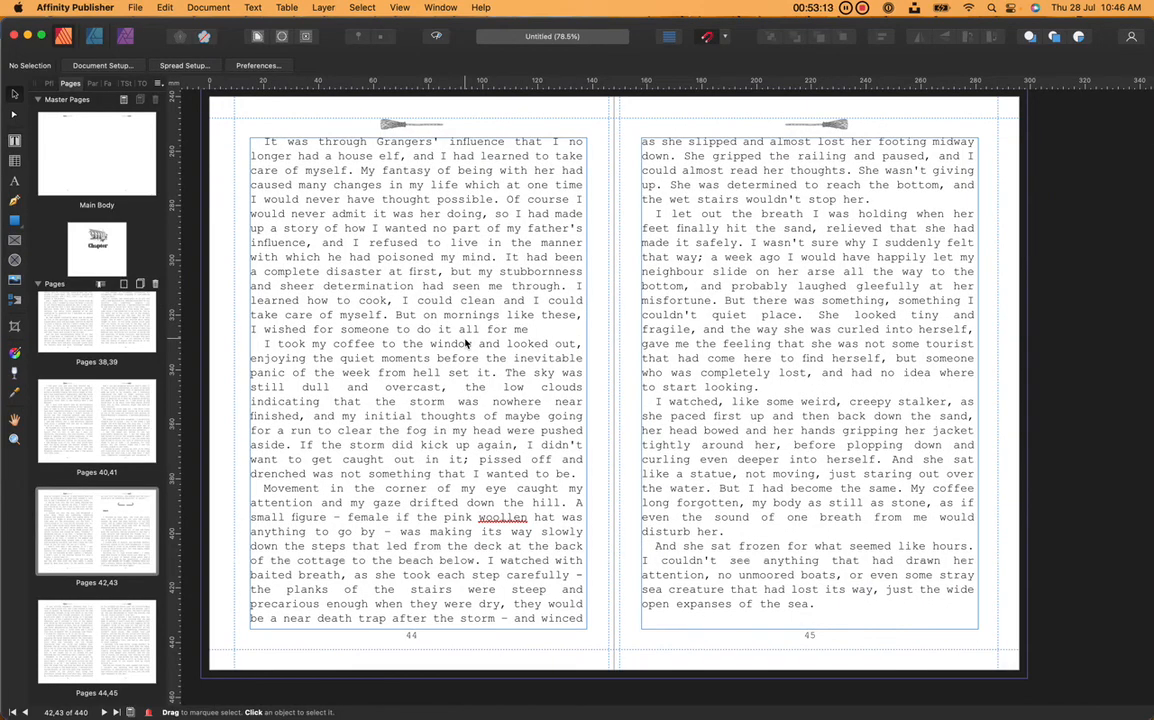
scroll(465, 343, down, 10)
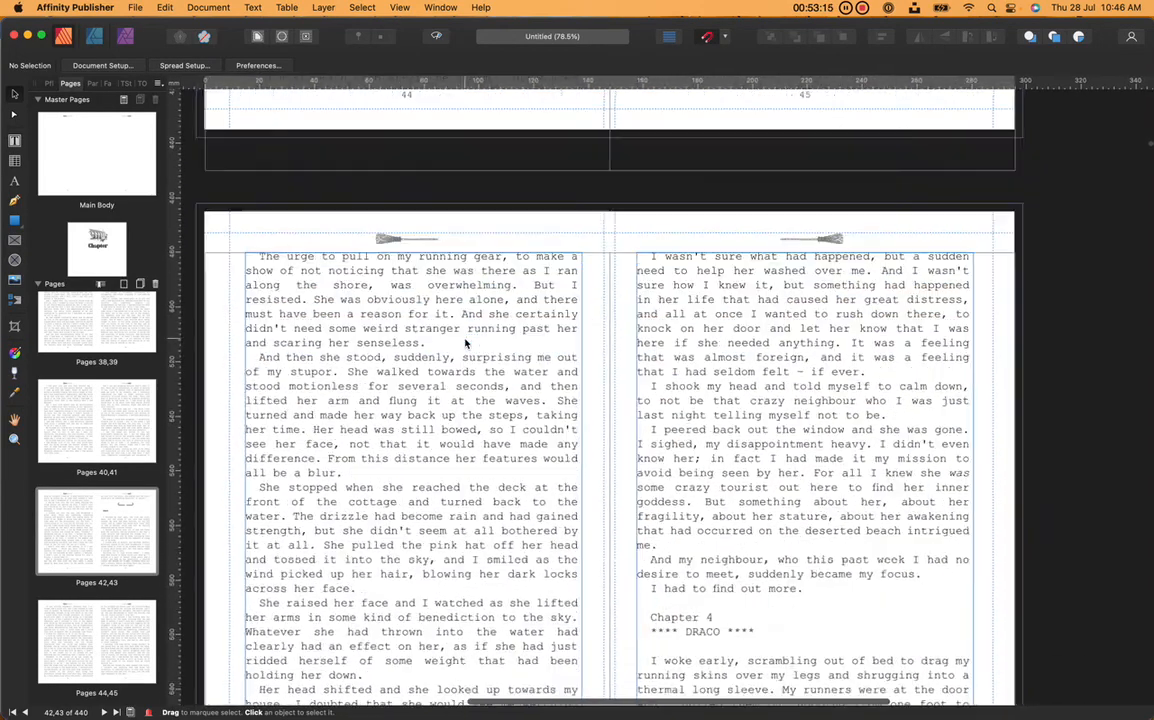
scroll(465, 343, up, 2)
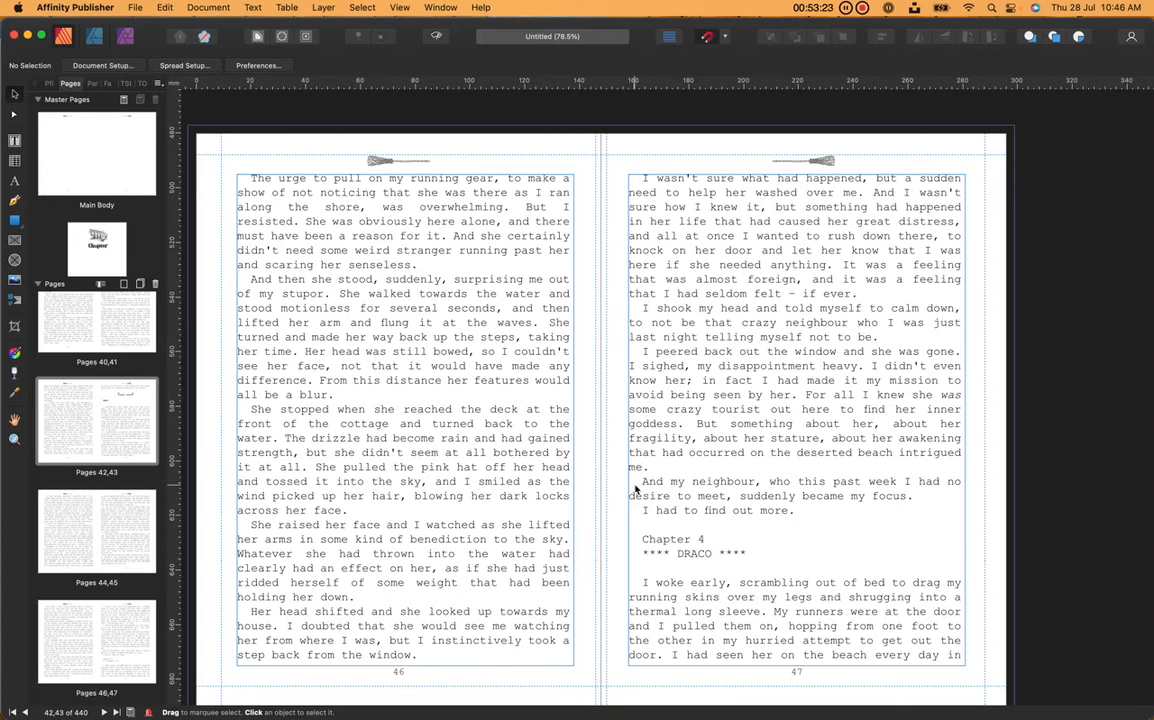
scroll(635, 489, down, 1)
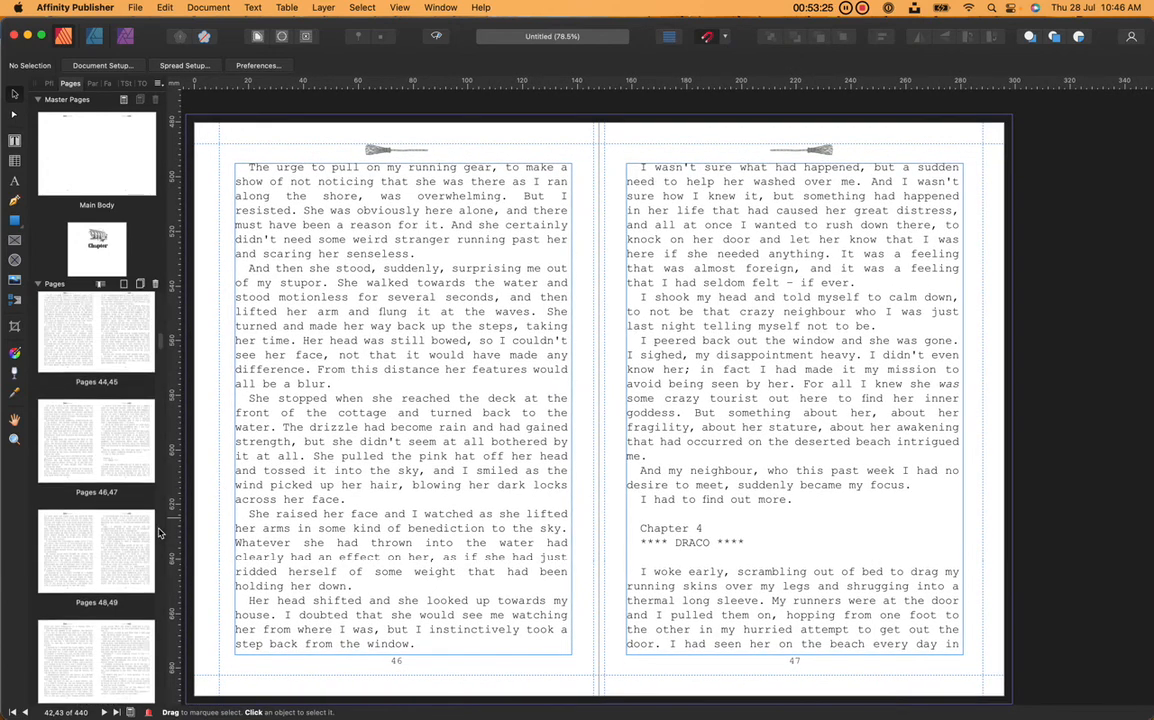
scroll(100, 500, up, 3)
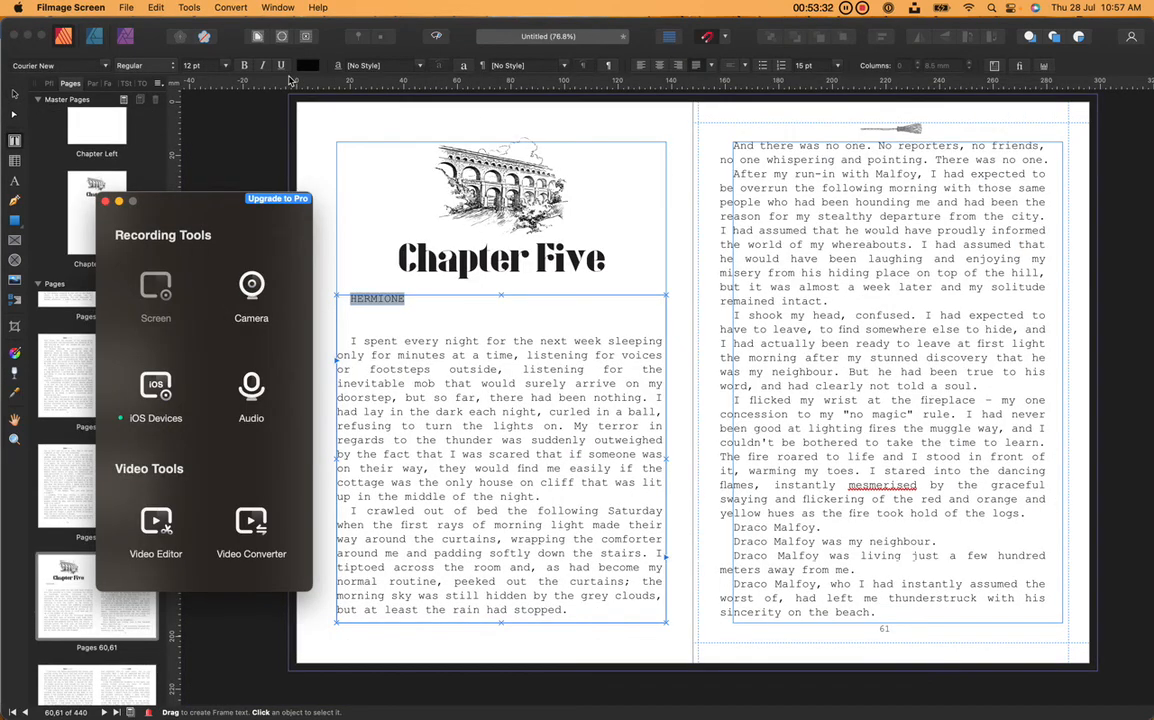
- Make the HERMIONE heading under Chapter Five bold and deselect it
click(225, 65)
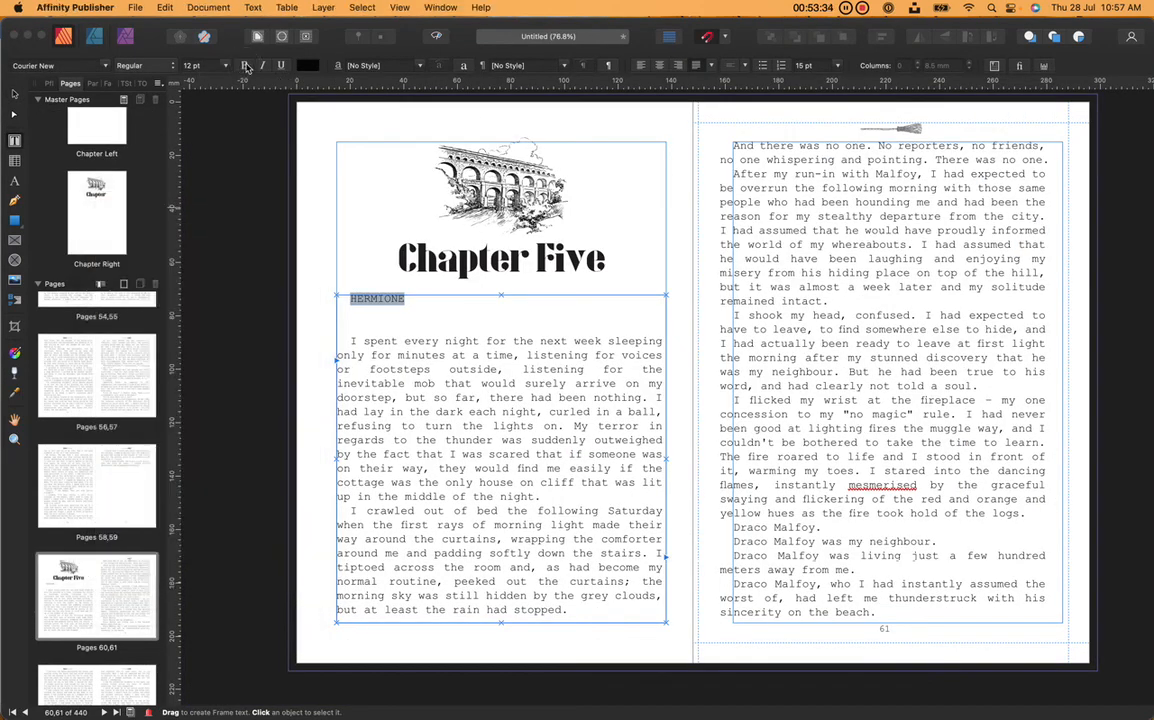
click(280, 210)
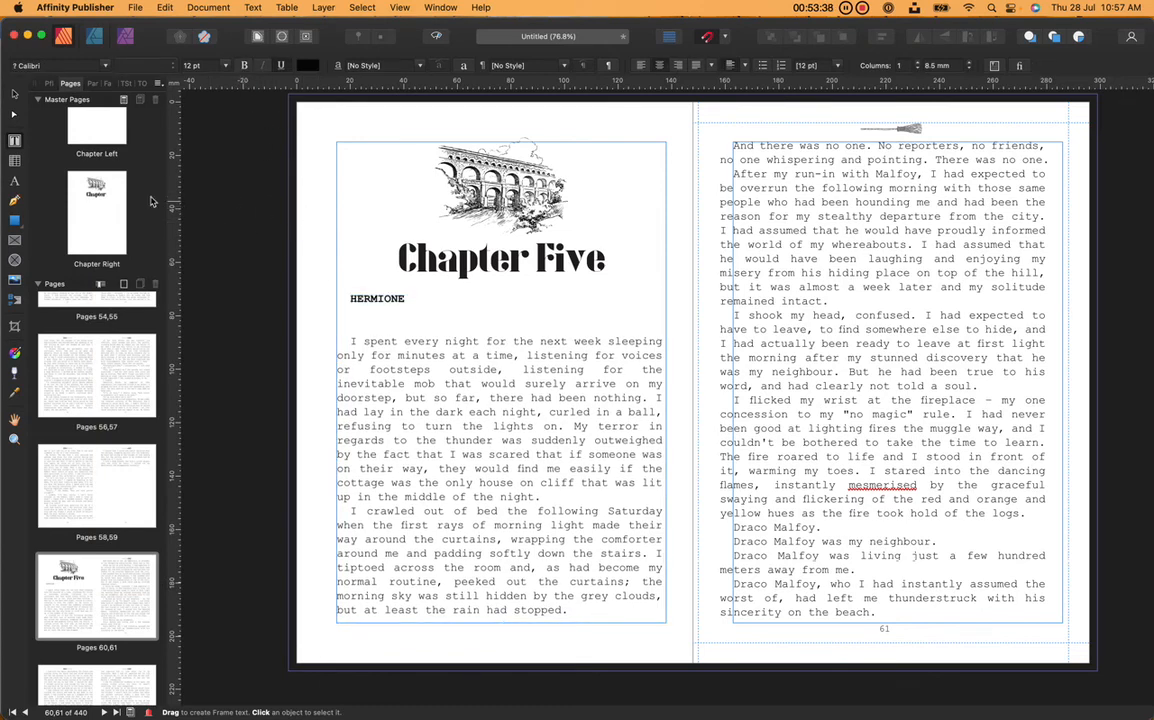
- Compare the Chapter Left and Chapter Right master pages and look at the page commands for the Chapter Five page
scroll(152, 200, down, 2)
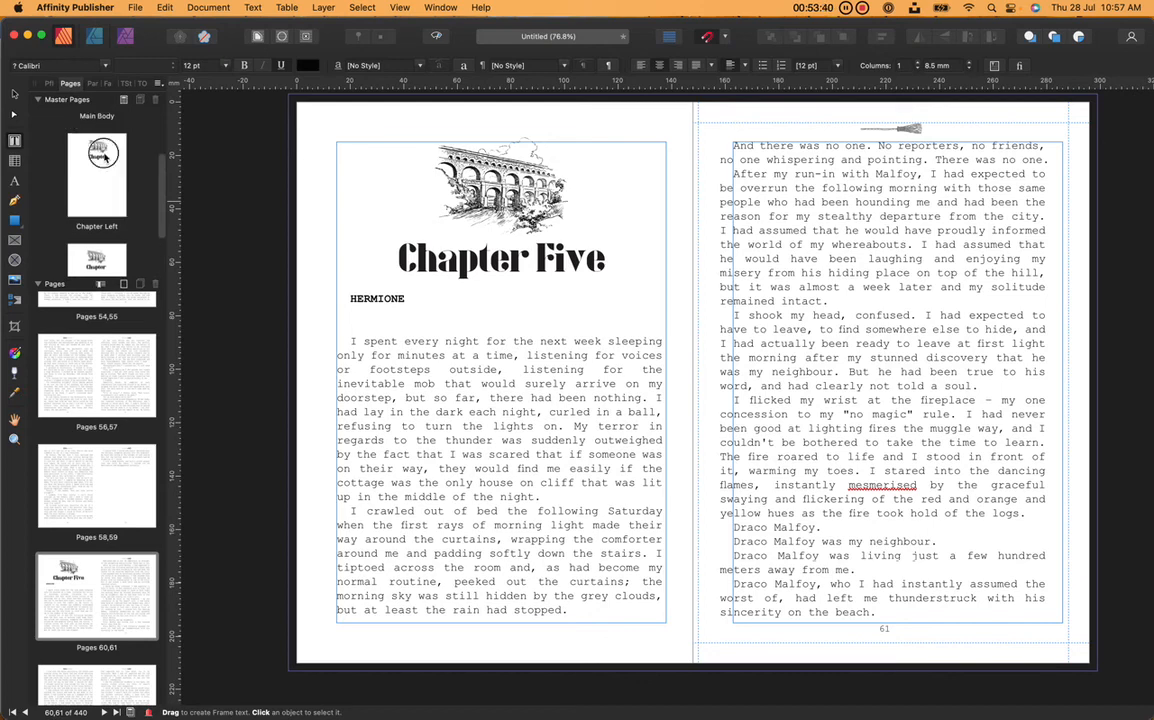
double_click(97, 144)
scroll(97, 205, down, 2)
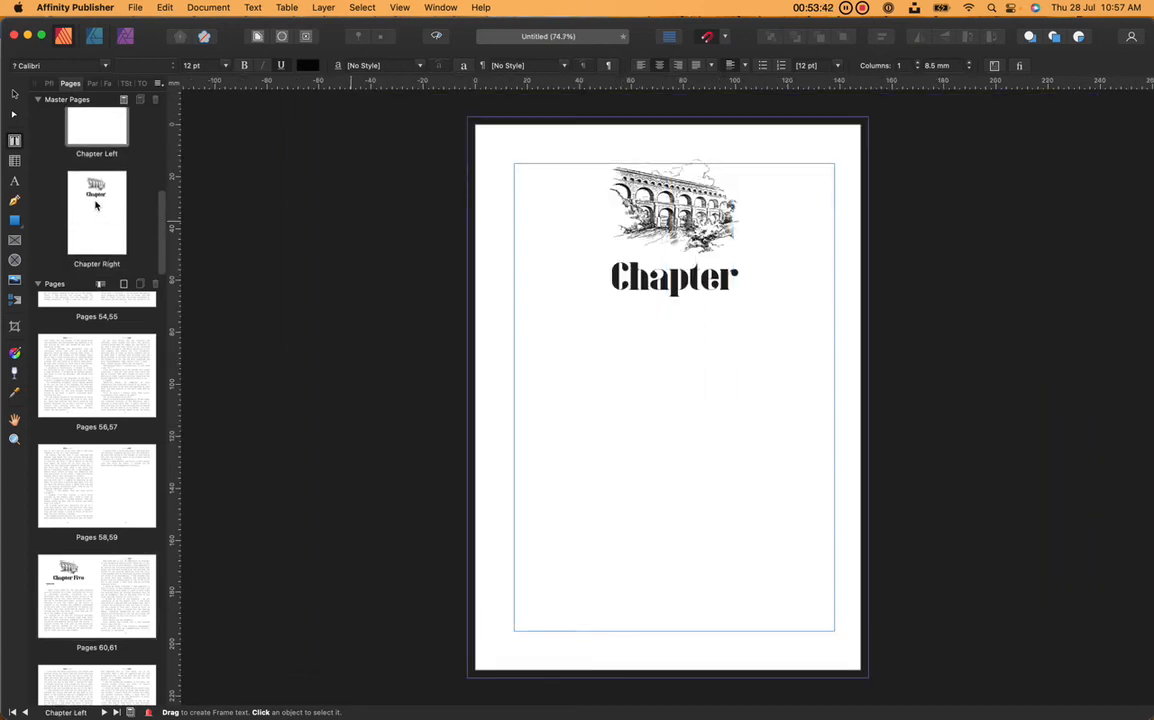
click(99, 206)
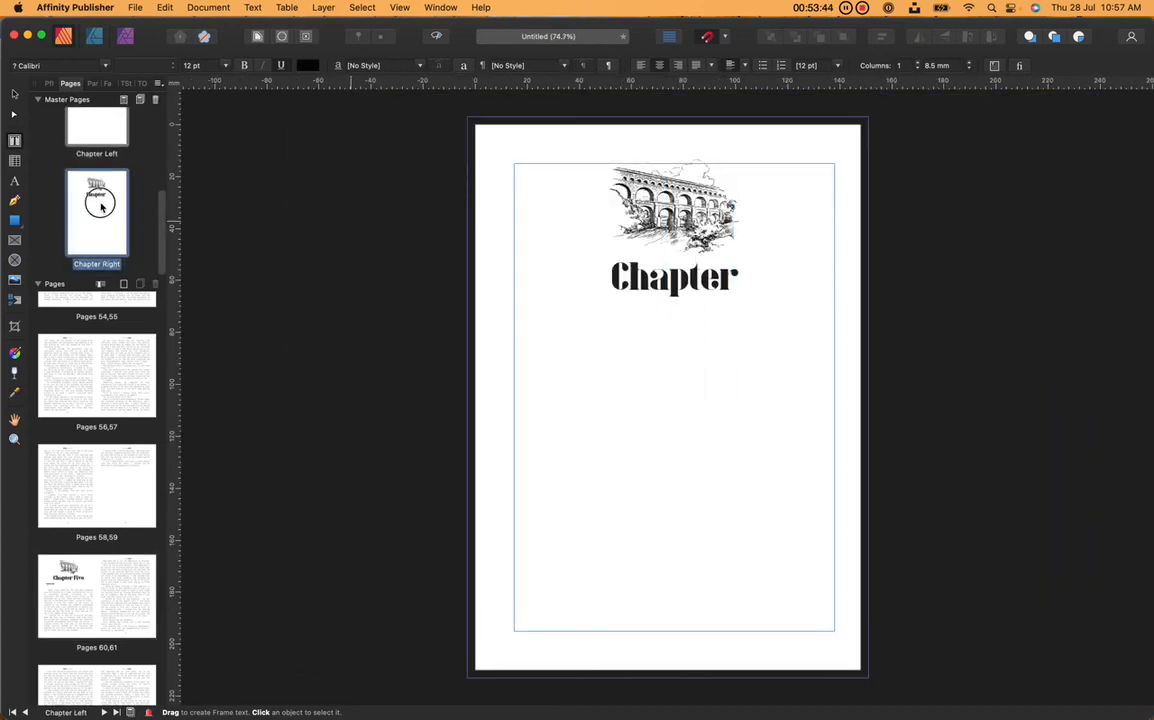
double_click(100, 207)
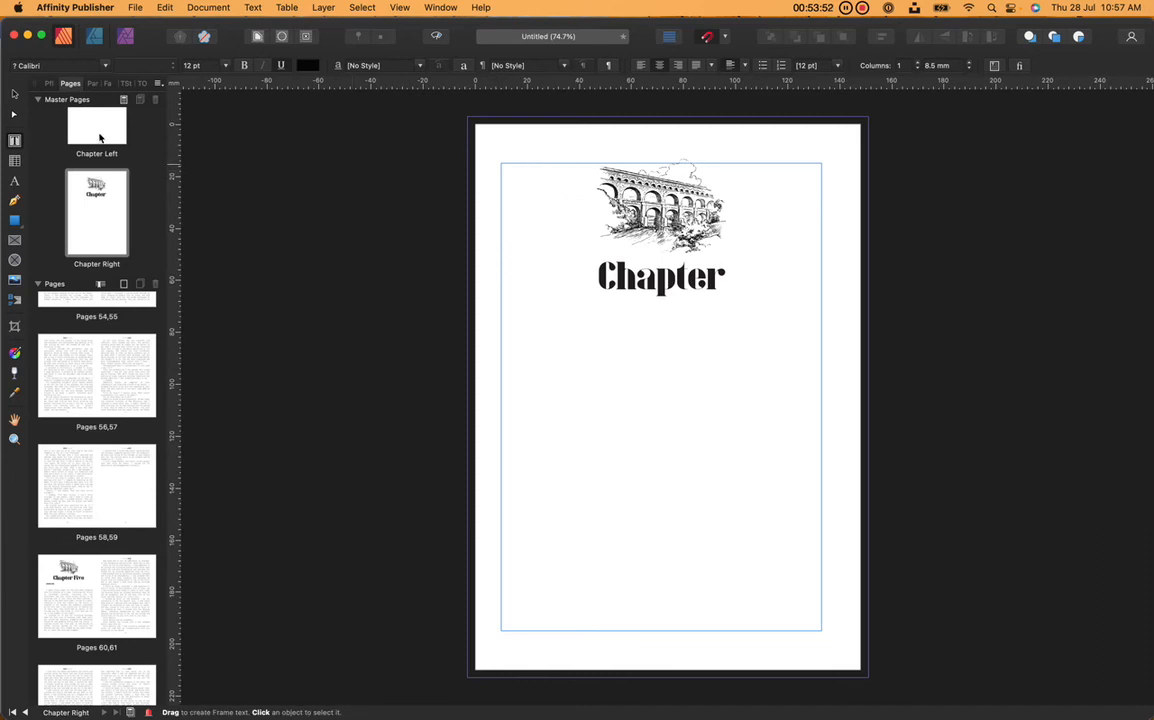
scroll(99, 137, up, 2)
scroll(94, 217, down, 3)
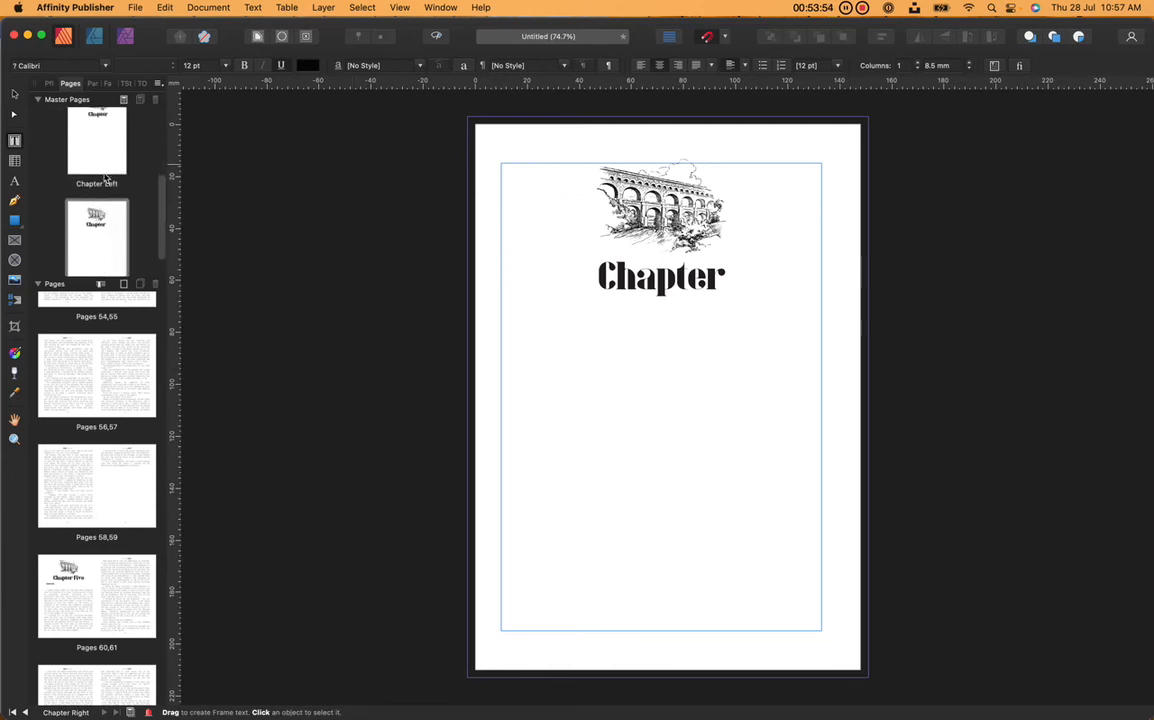
click(72, 592)
right_click(72, 592)
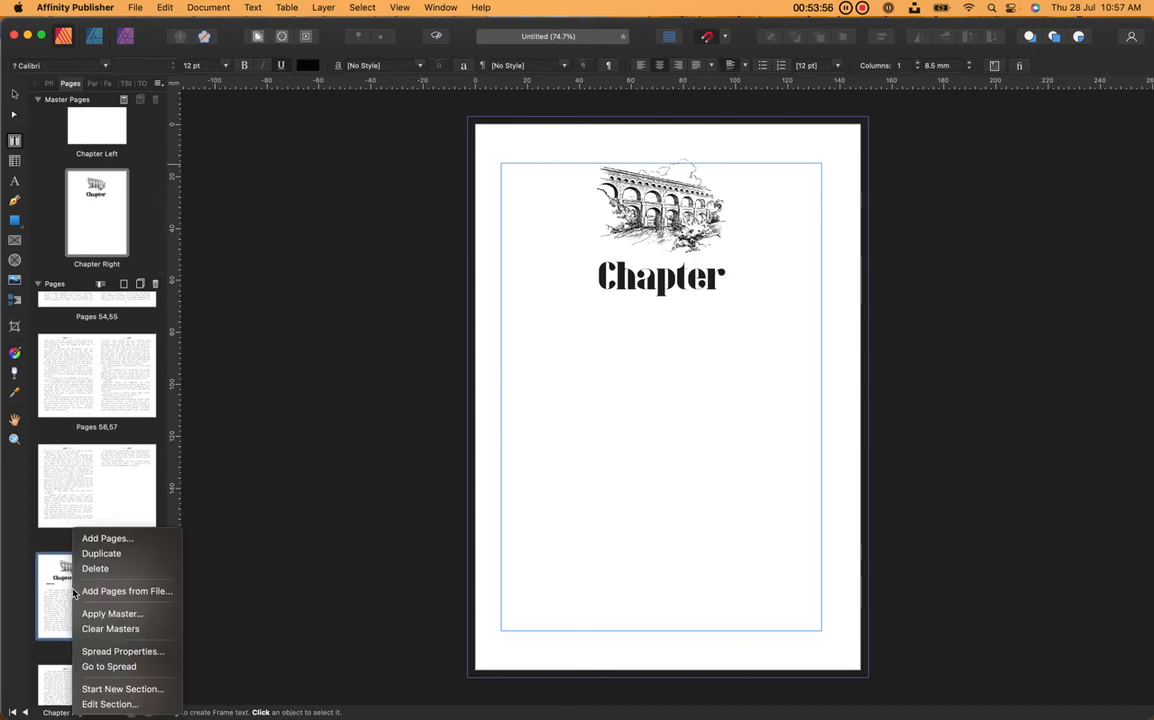
click(45, 580)
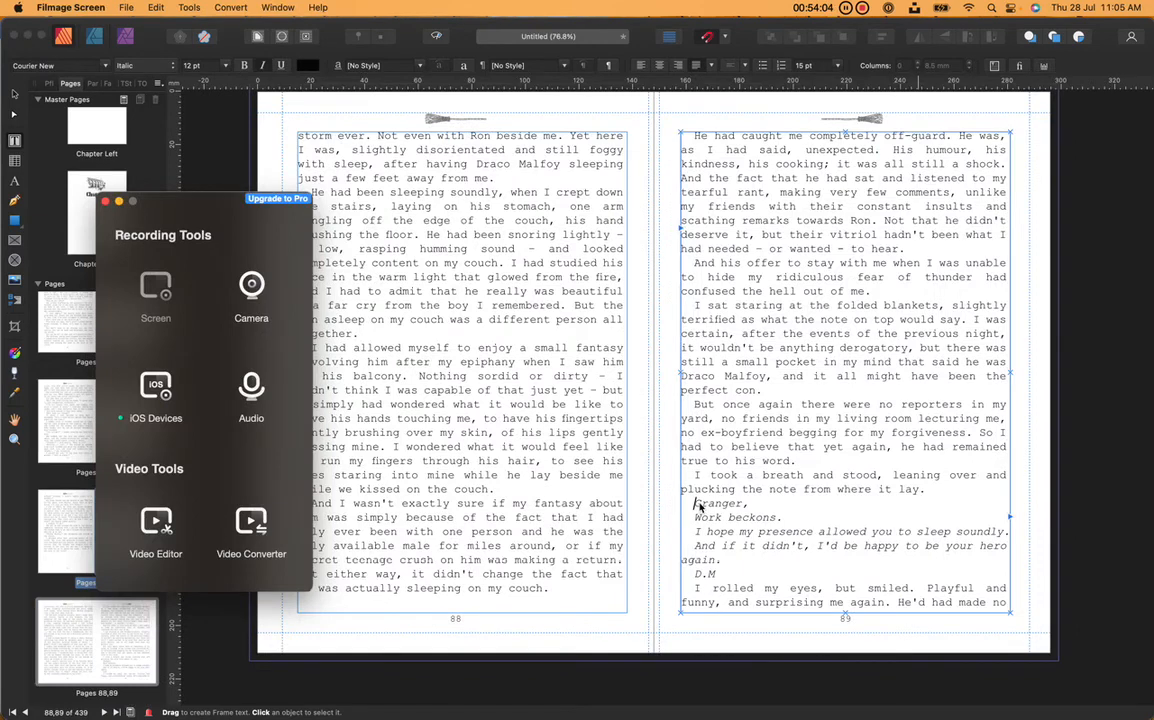
- Indent the italic "Granger" note on page 89, with left and first-line indents at 10 mm and the right edge at about 110 mm
click(698, 504)
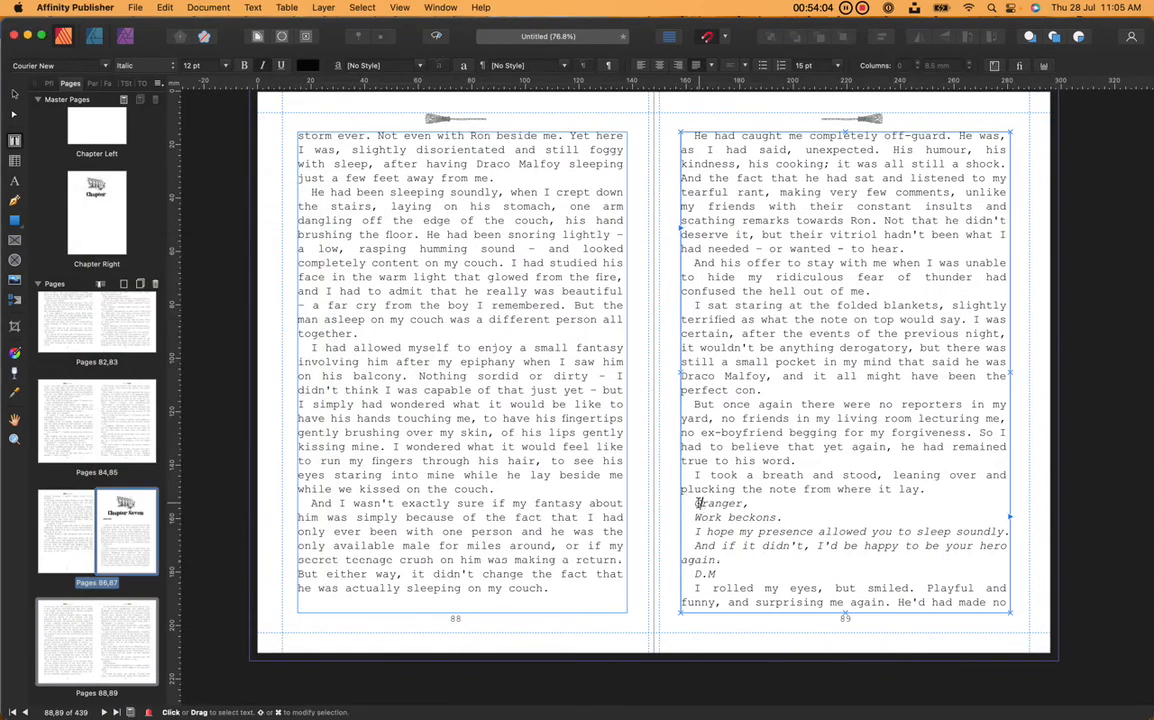
drag(694, 504, 727, 573)
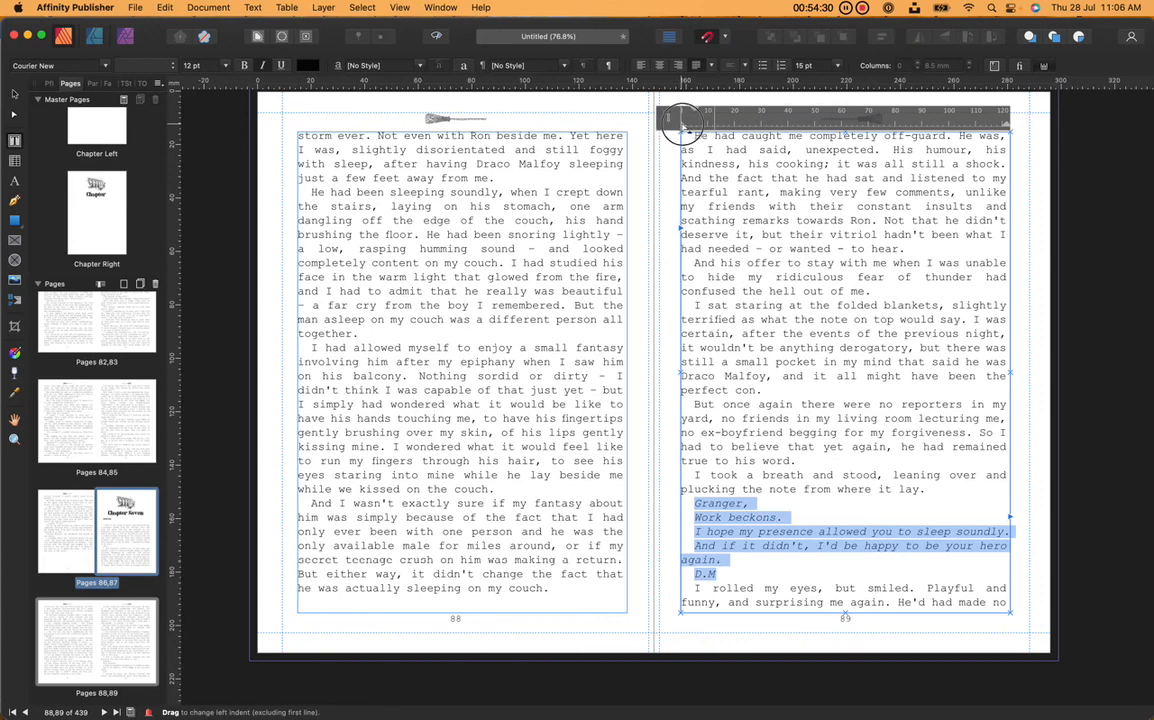
drag(682, 121, 708, 121)
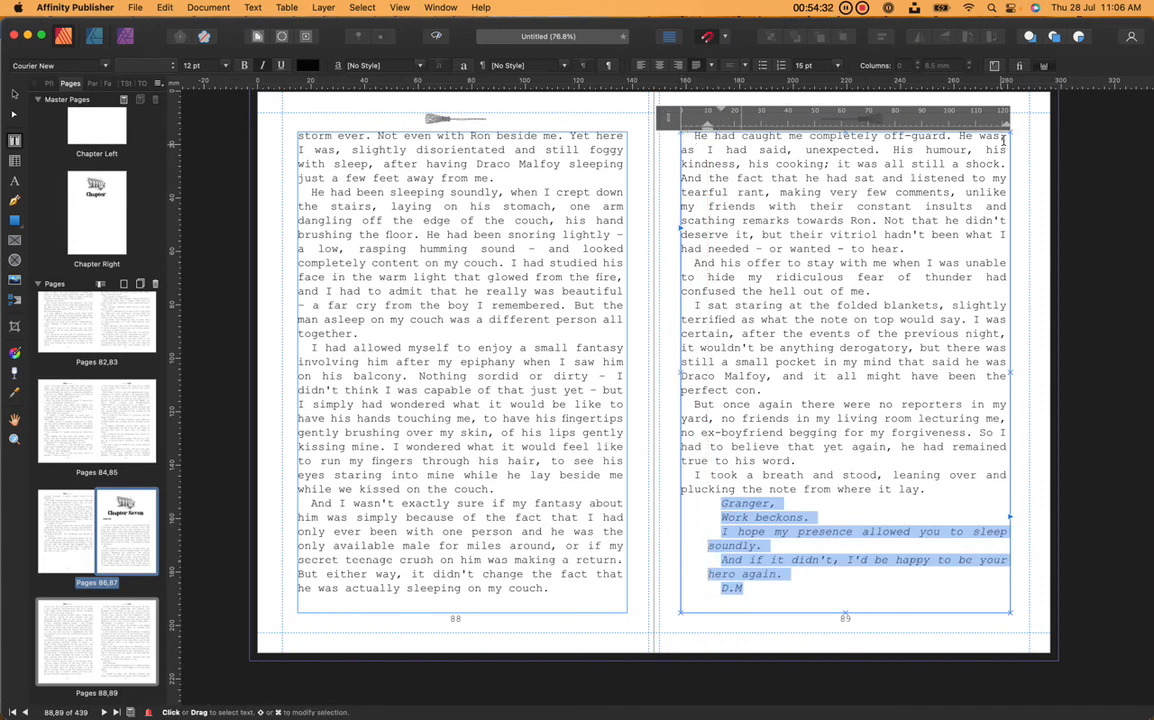
drag(1006, 121, 976, 125)
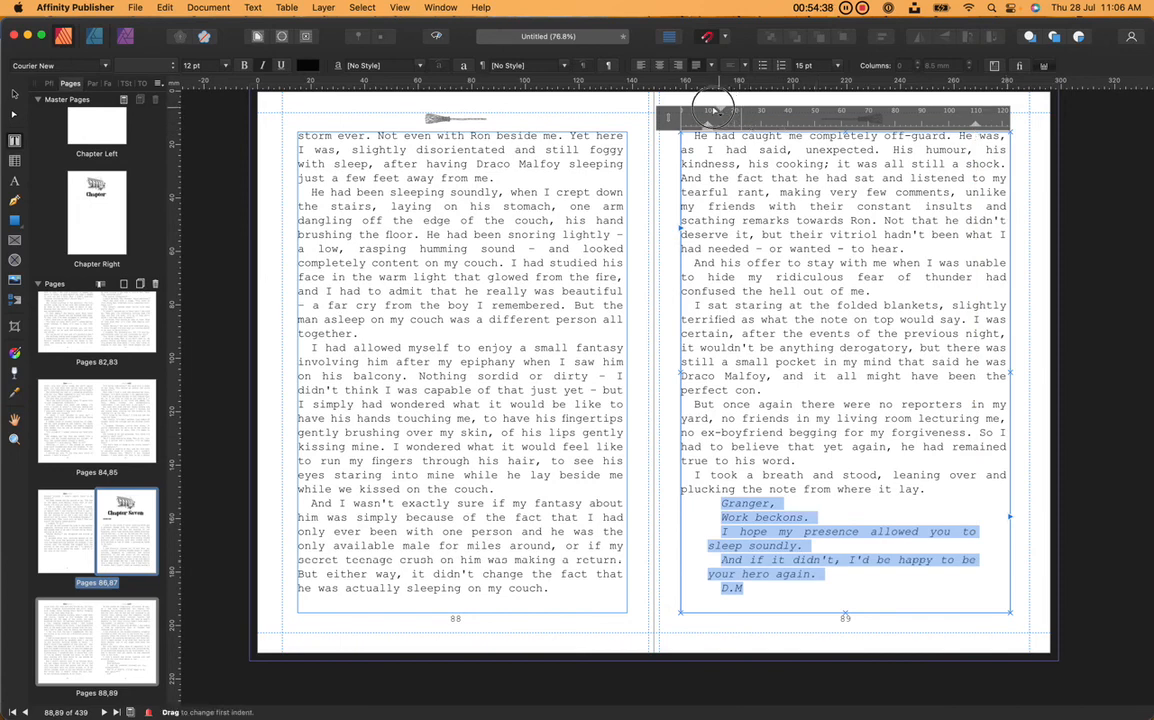
drag(722, 116, 708, 113)
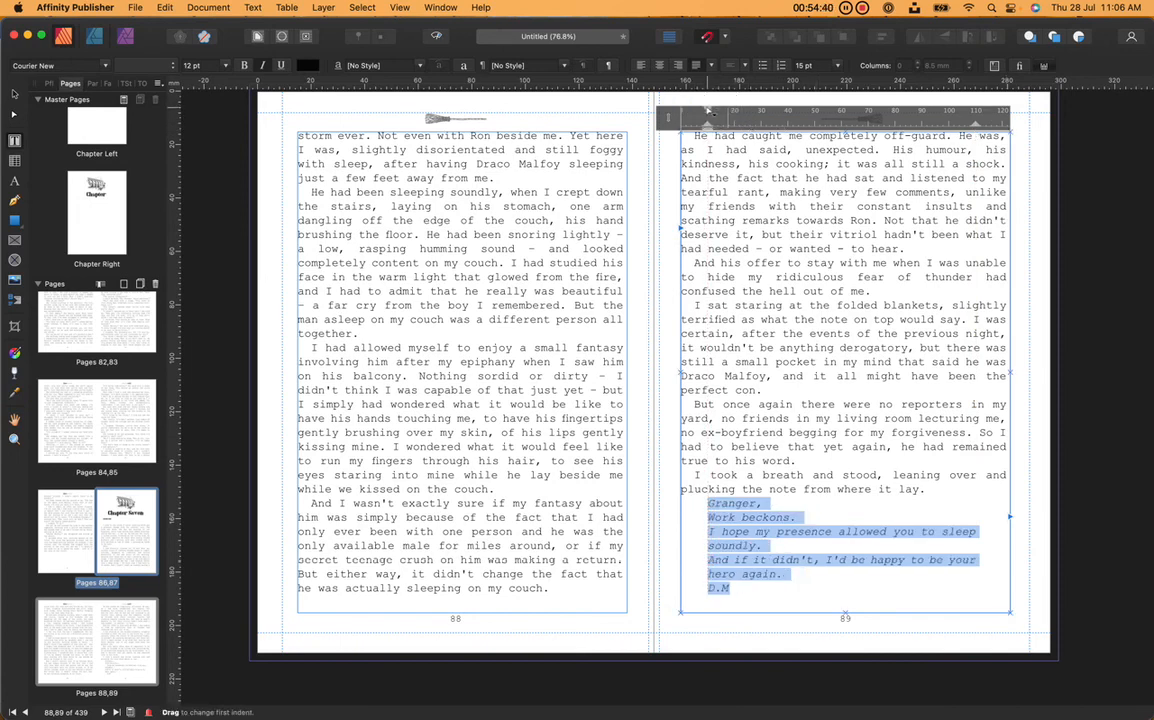
- Set the font of the indented note on page 89 to Noteworthy
click(103, 66)
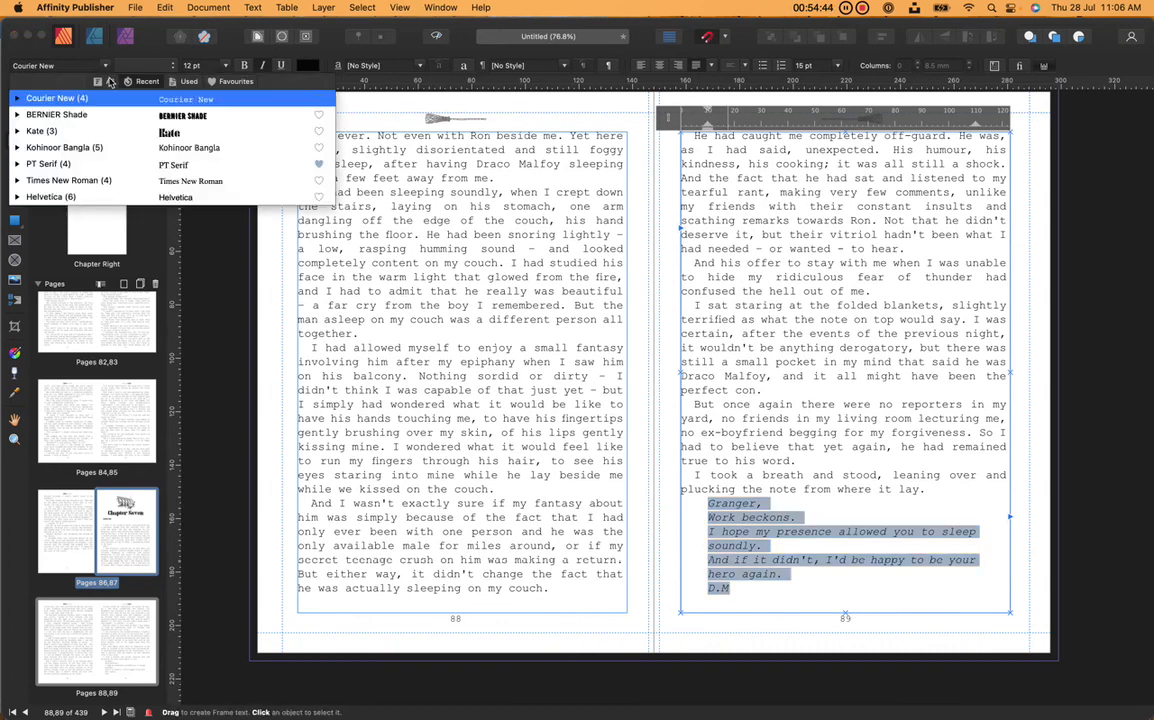
click(110, 81)
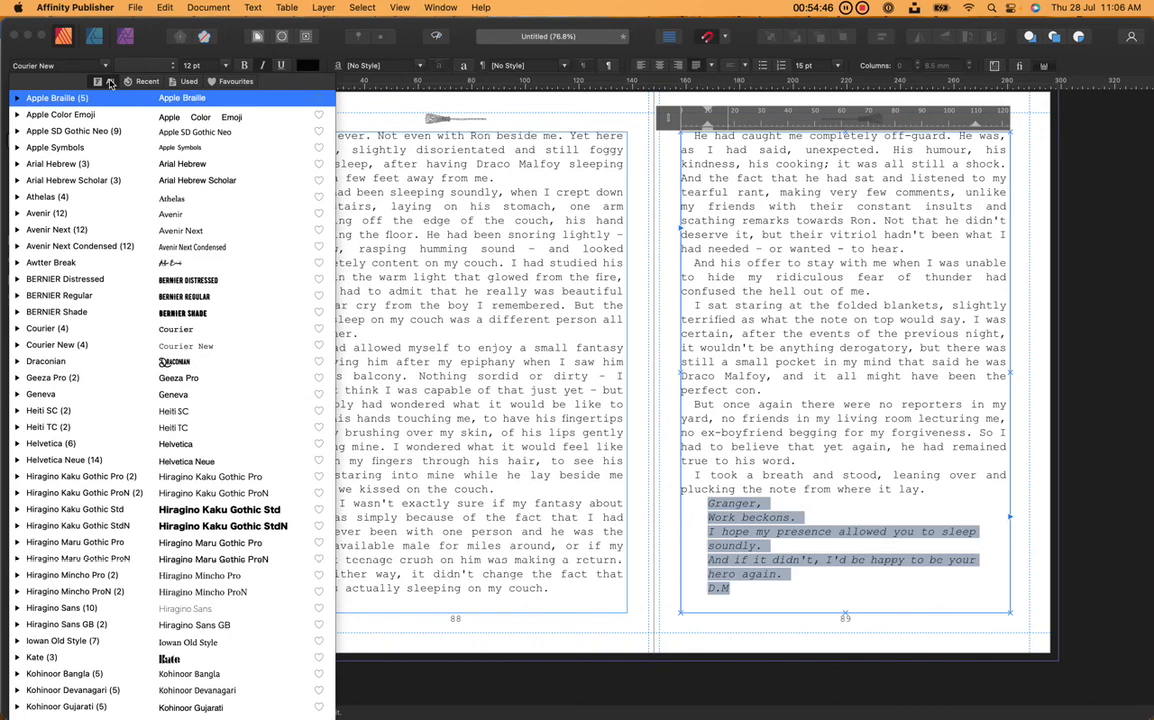
scroll(188, 533, down, 10)
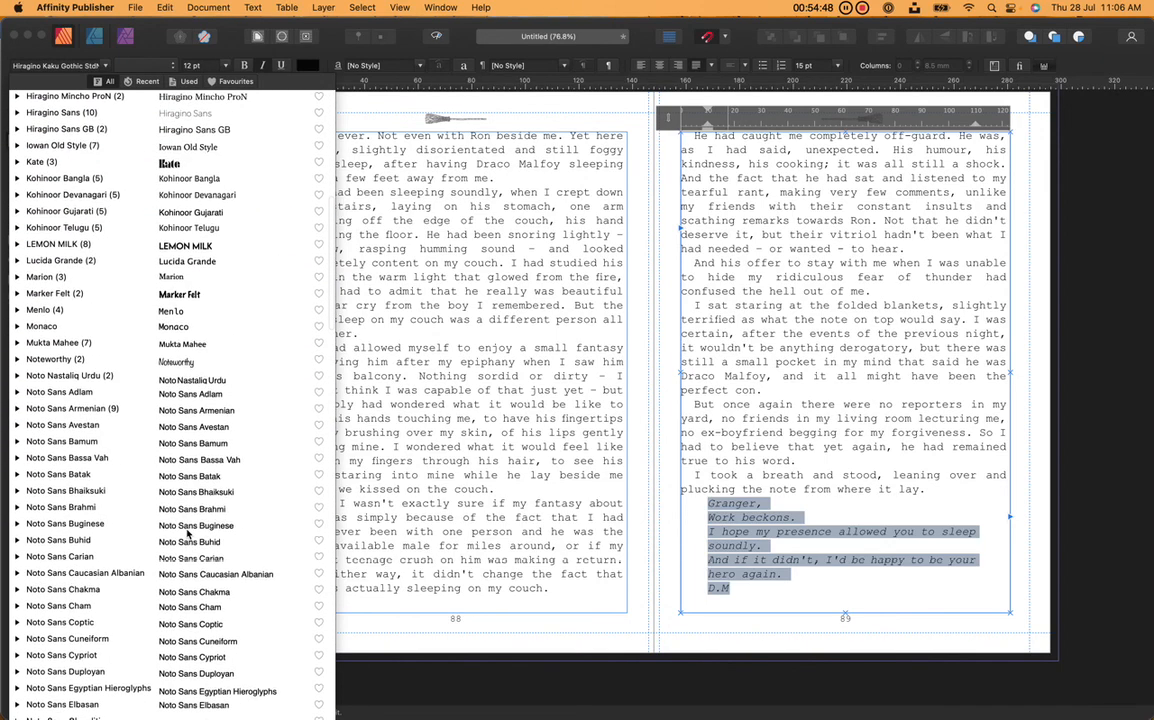
scroll(188, 533, down, 1)
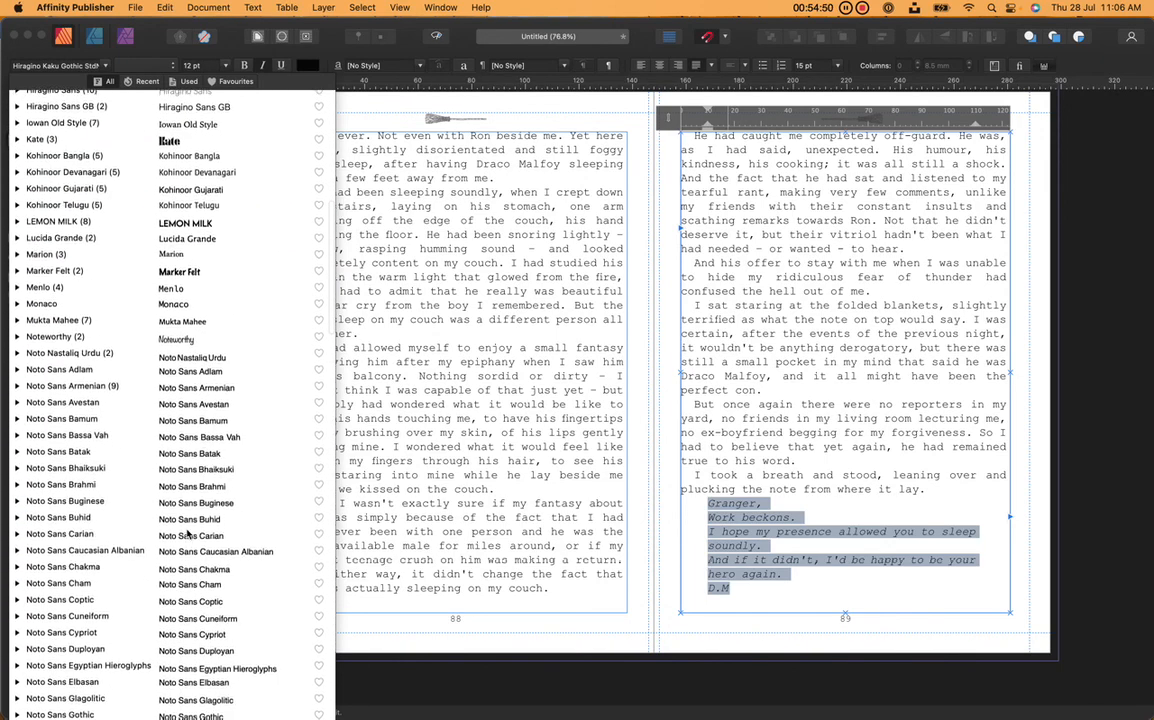
scroll(188, 533, down, 20)
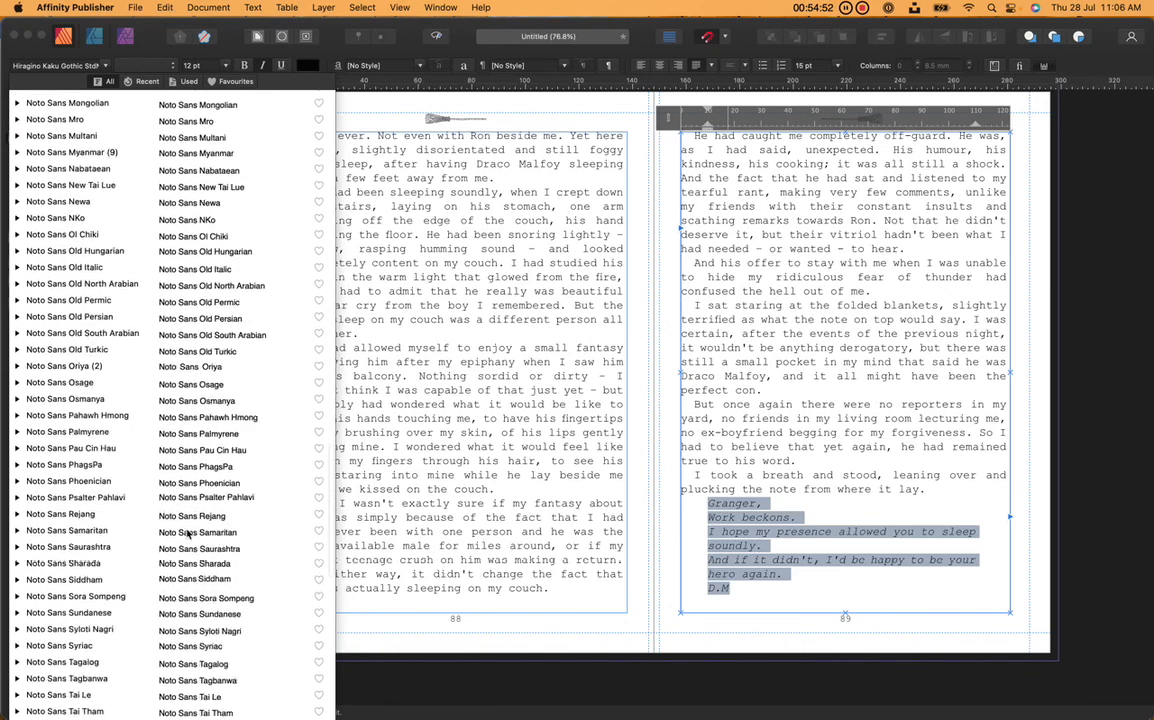
scroll(188, 533, down, 20)
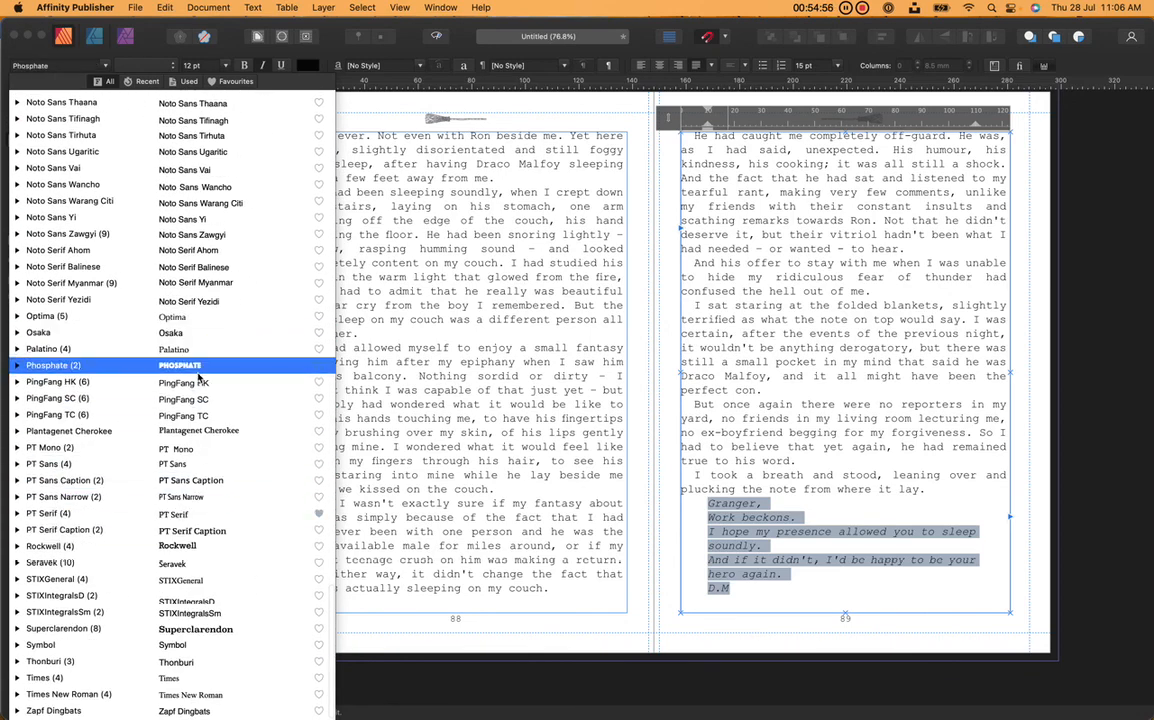
scroll(218, 270, up, 20)
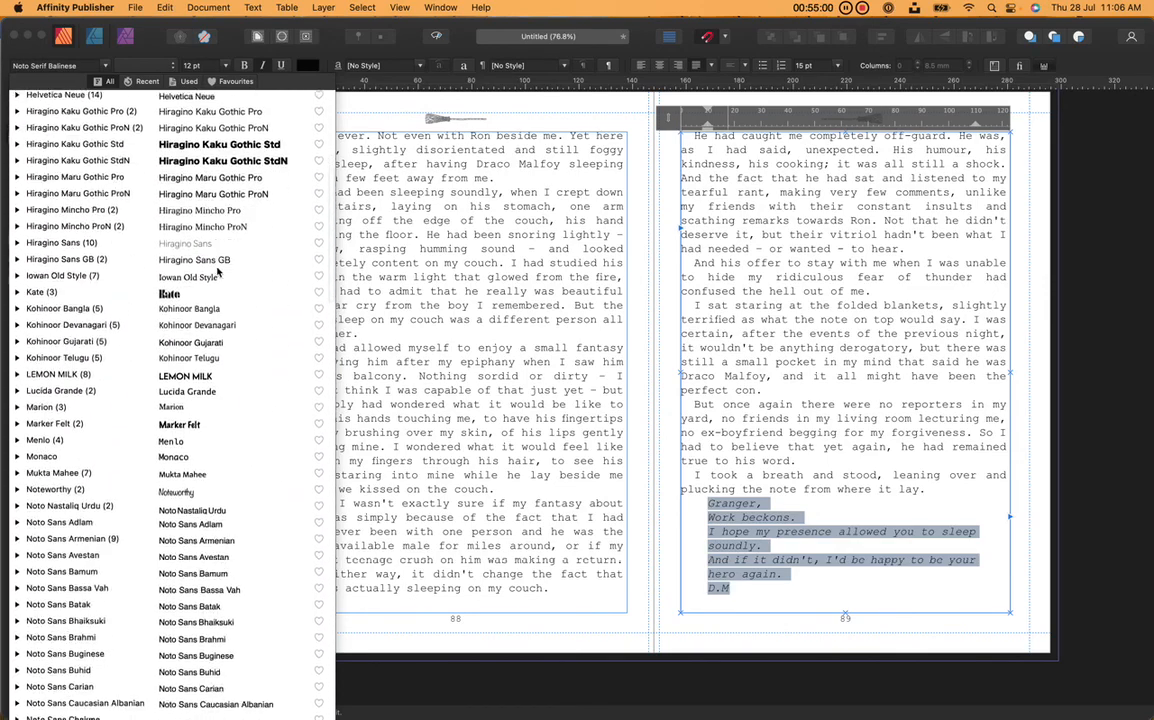
click(237, 404)
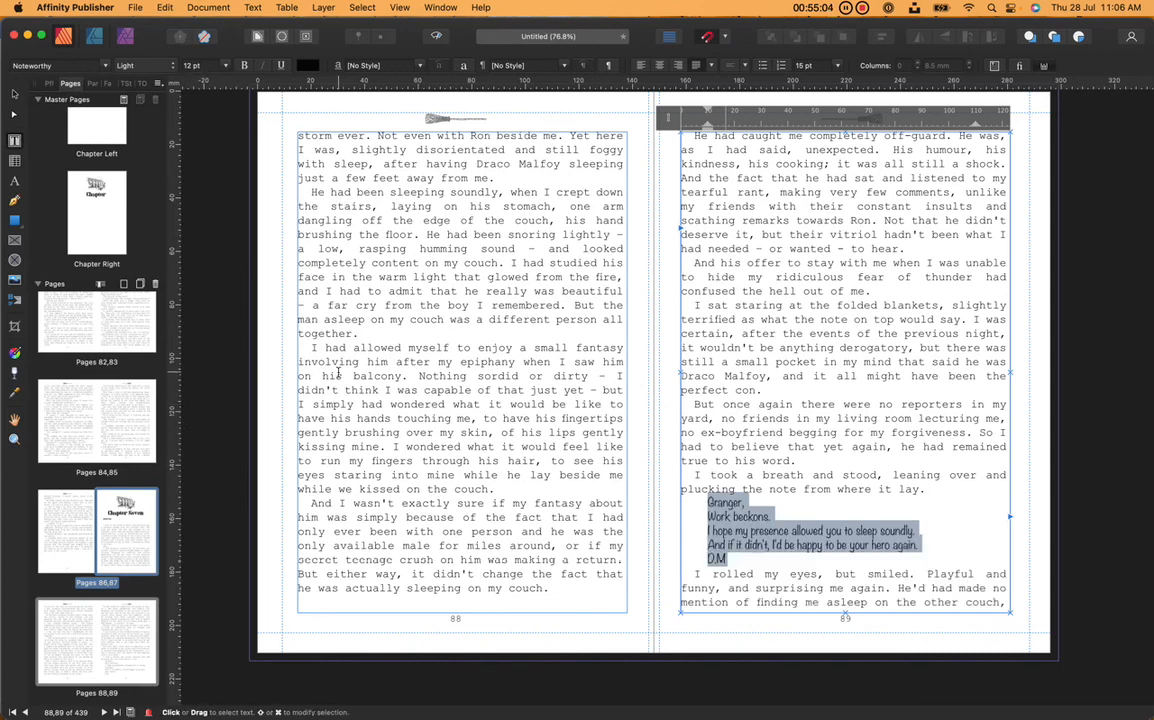
- Try BERNIER Shade and Awtter Break as the font for the selected note on page 89
click(107, 66)
text(k)
scroll(120, 282, up, 5)
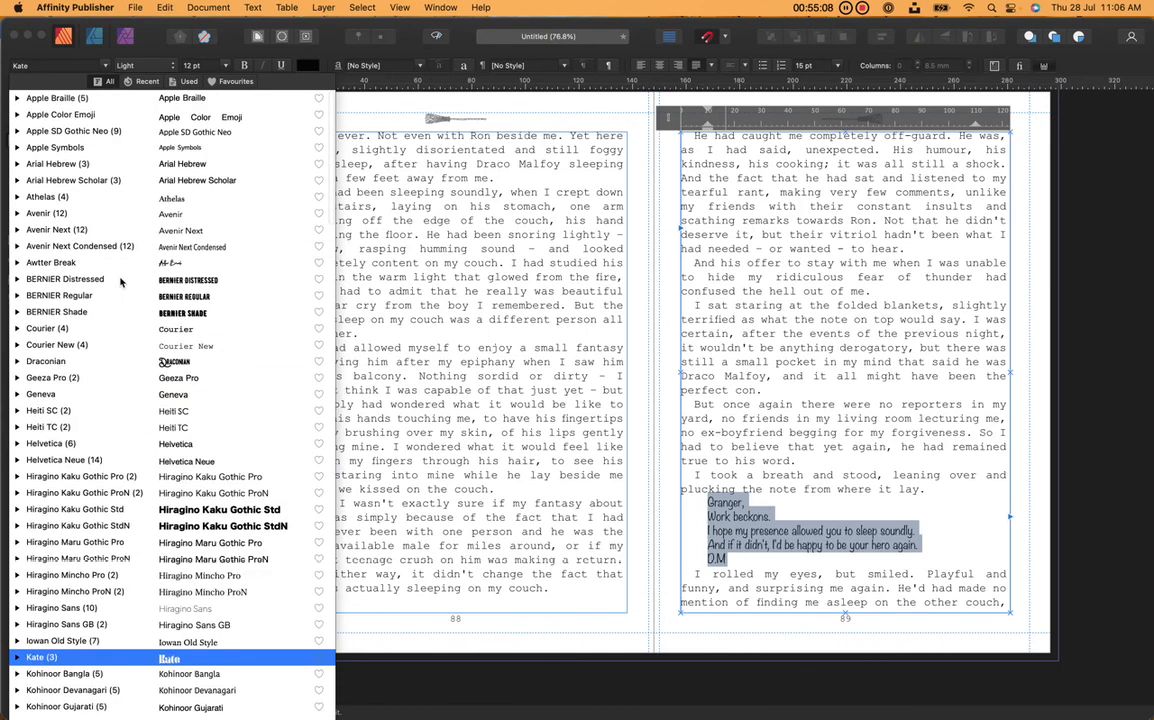
click(200, 315)
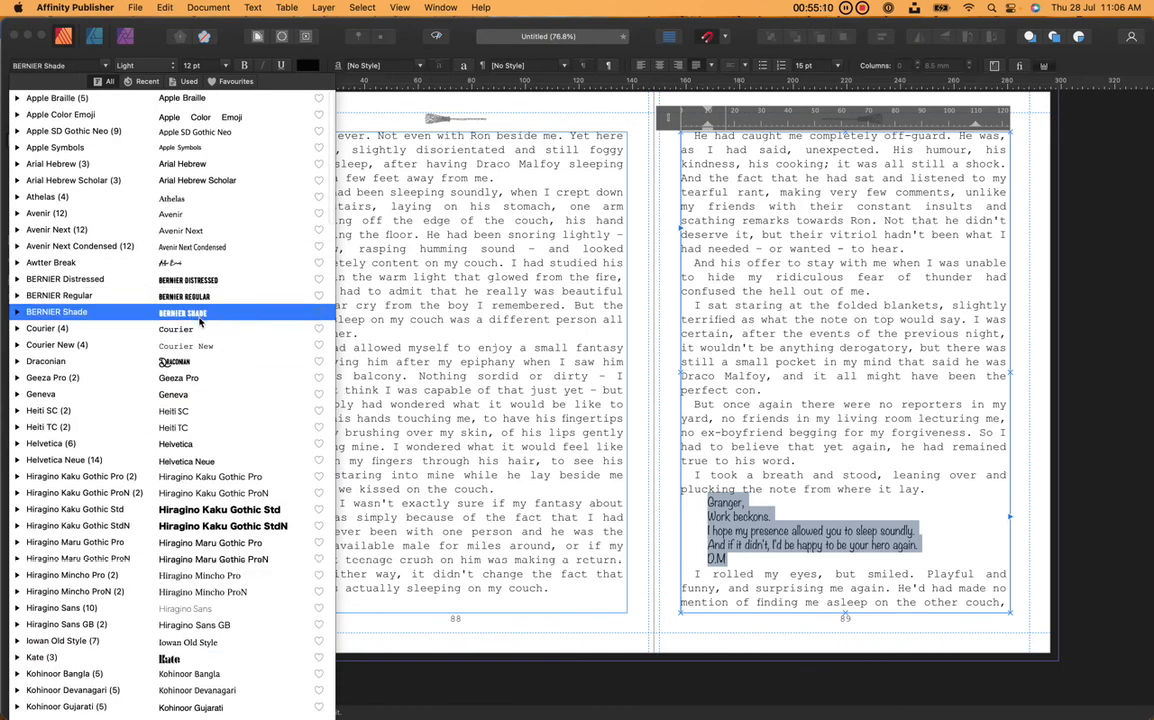
click(200, 263)
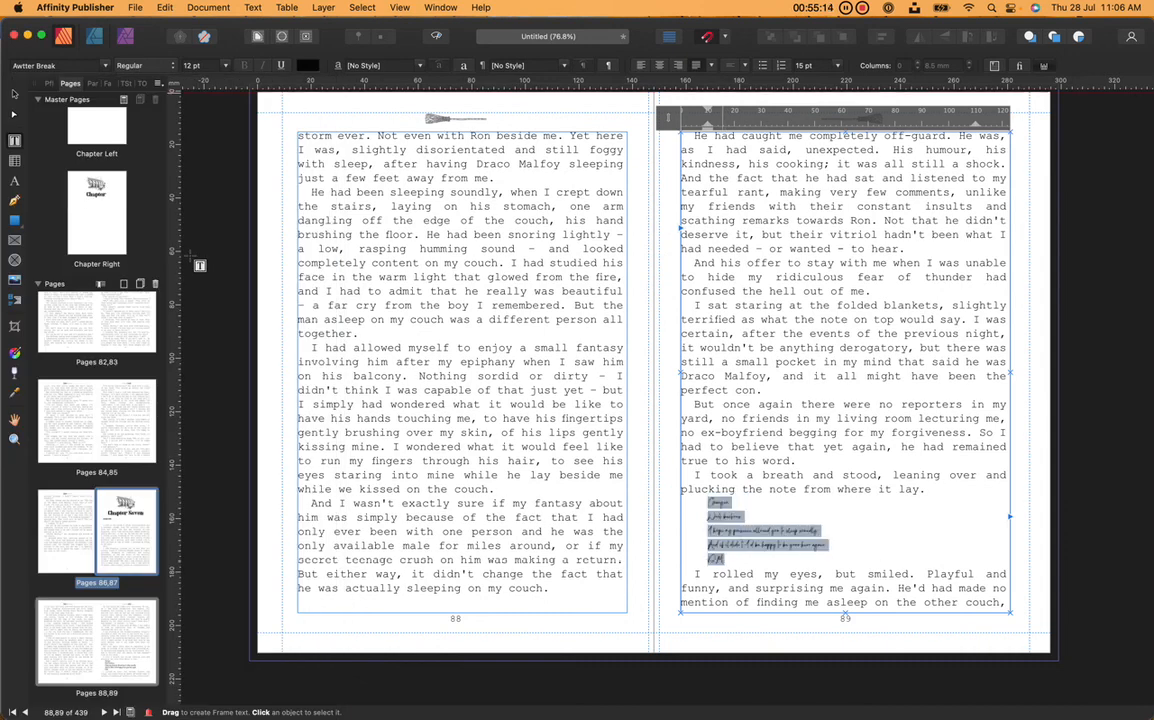
- Switch to the Typeface font manager and show the fonts tagged Handwriting
click(106, 66)
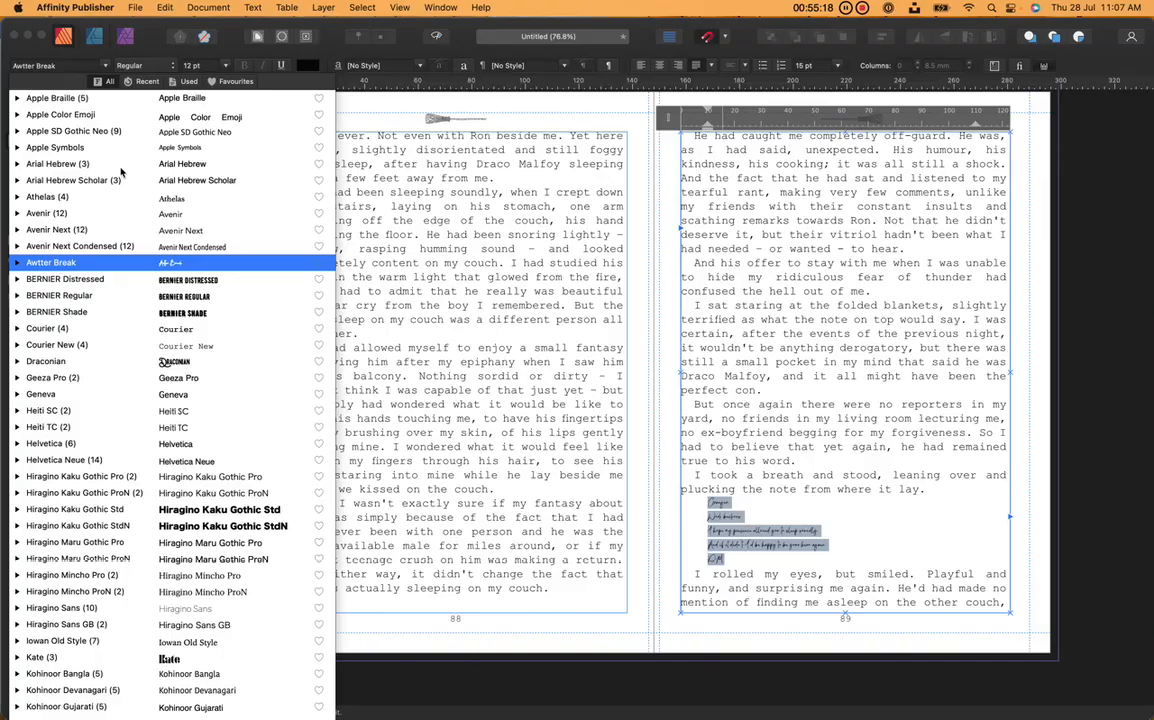
key(ctrl+Up)
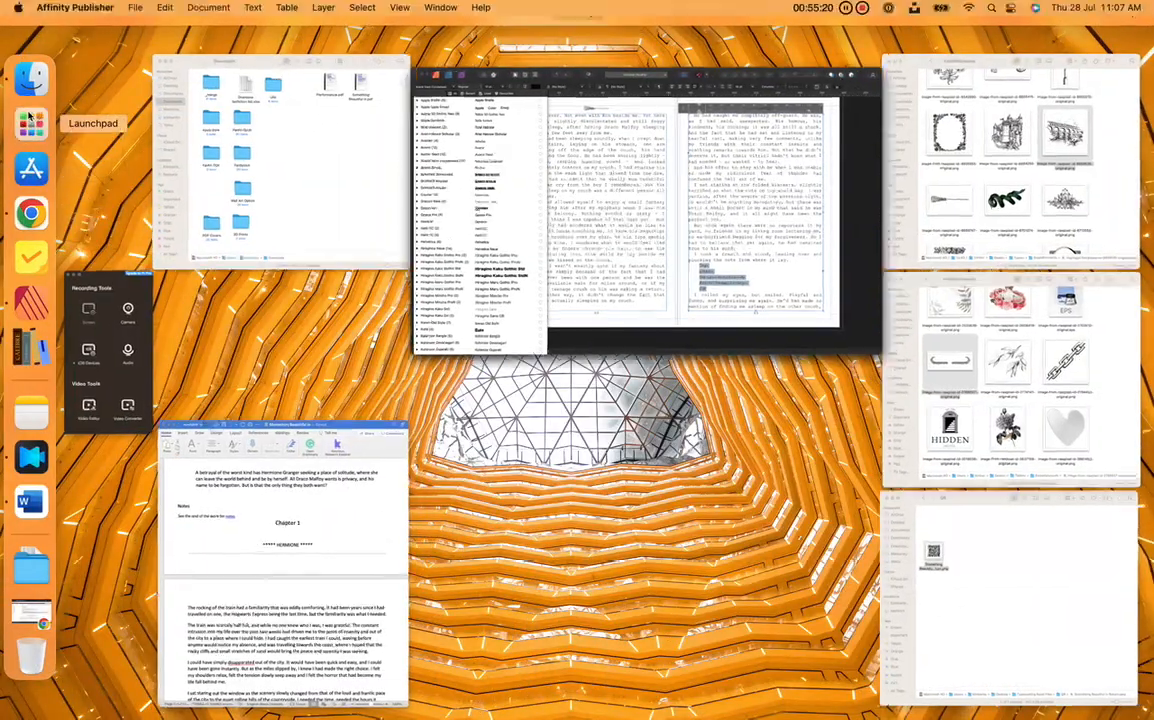
click(29, 118)
click(600, 333)
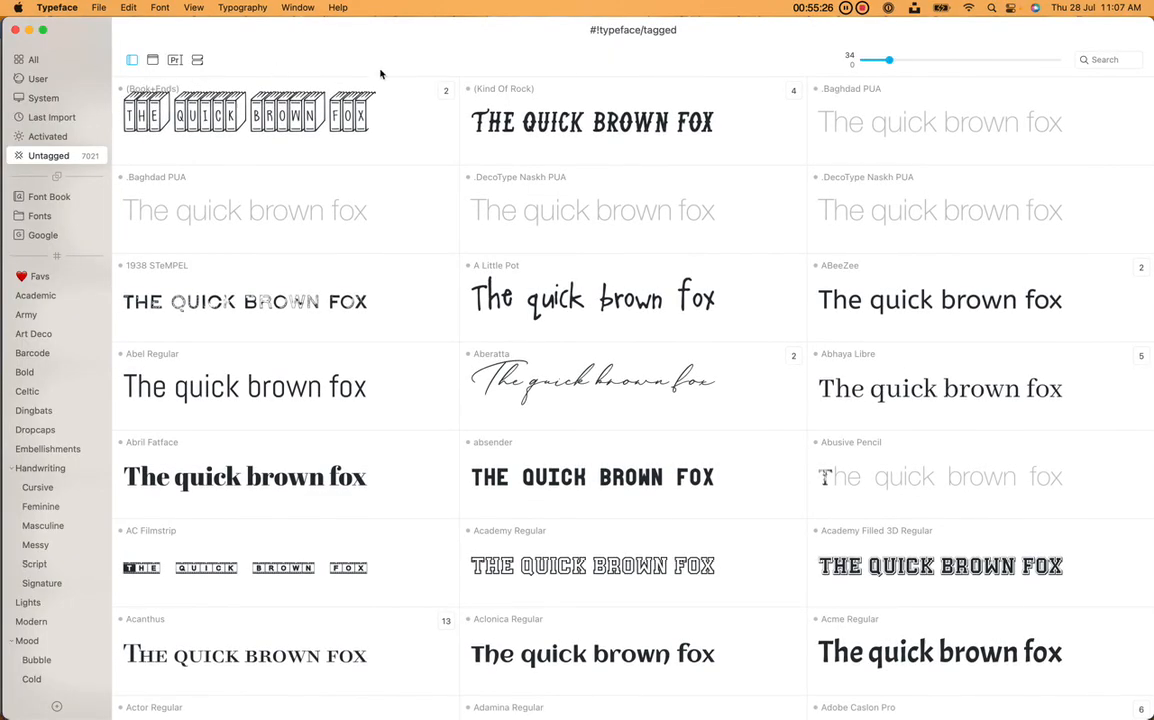
click(38, 468)
click(42, 525)
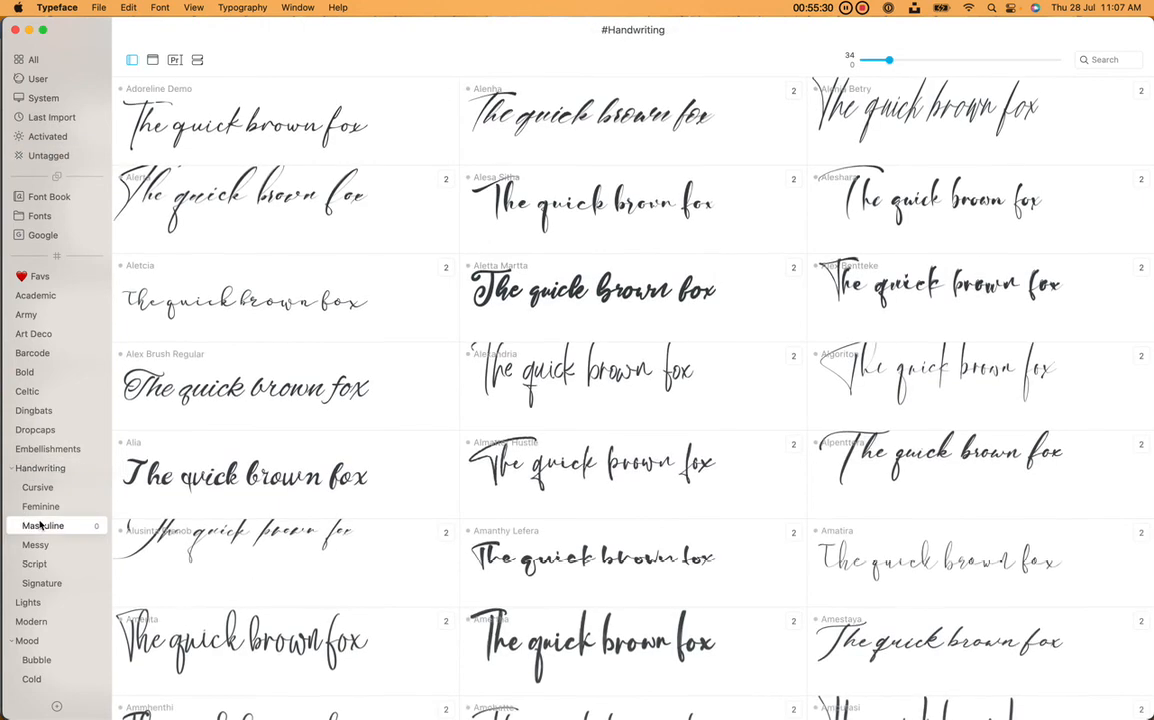
click(26, 468)
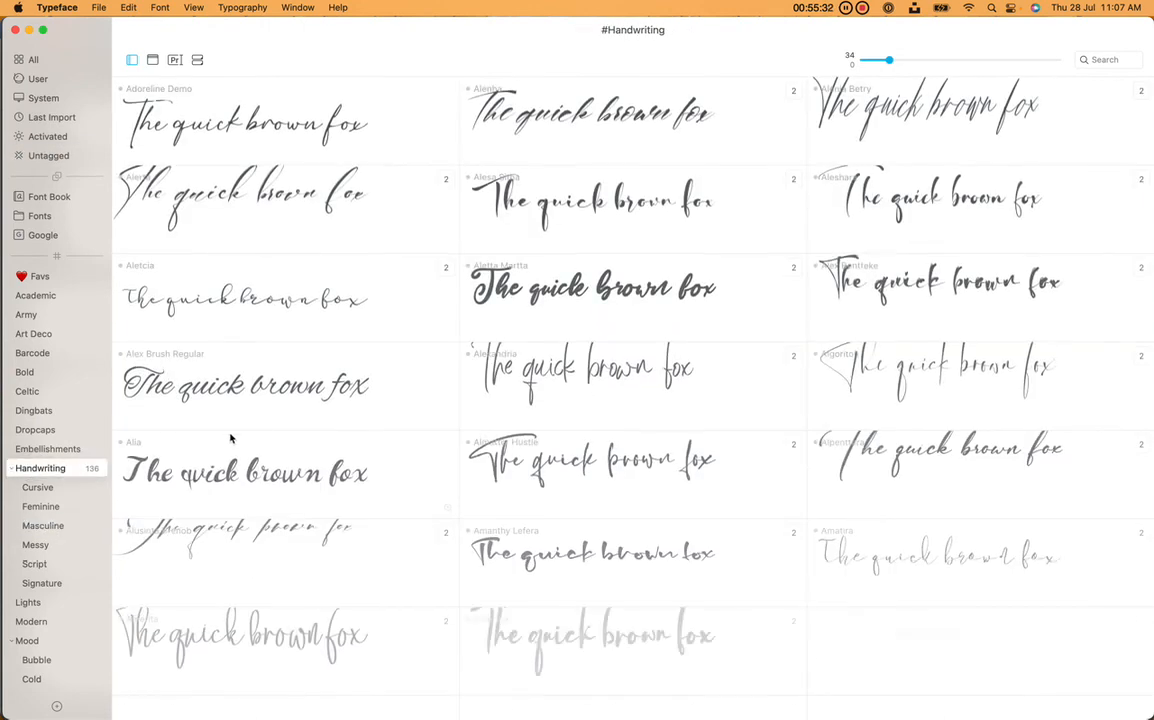
- Activate the Anjhay family from the handwriting fonts and return to Affinity Publisher
scroll(228, 652, down, 1)
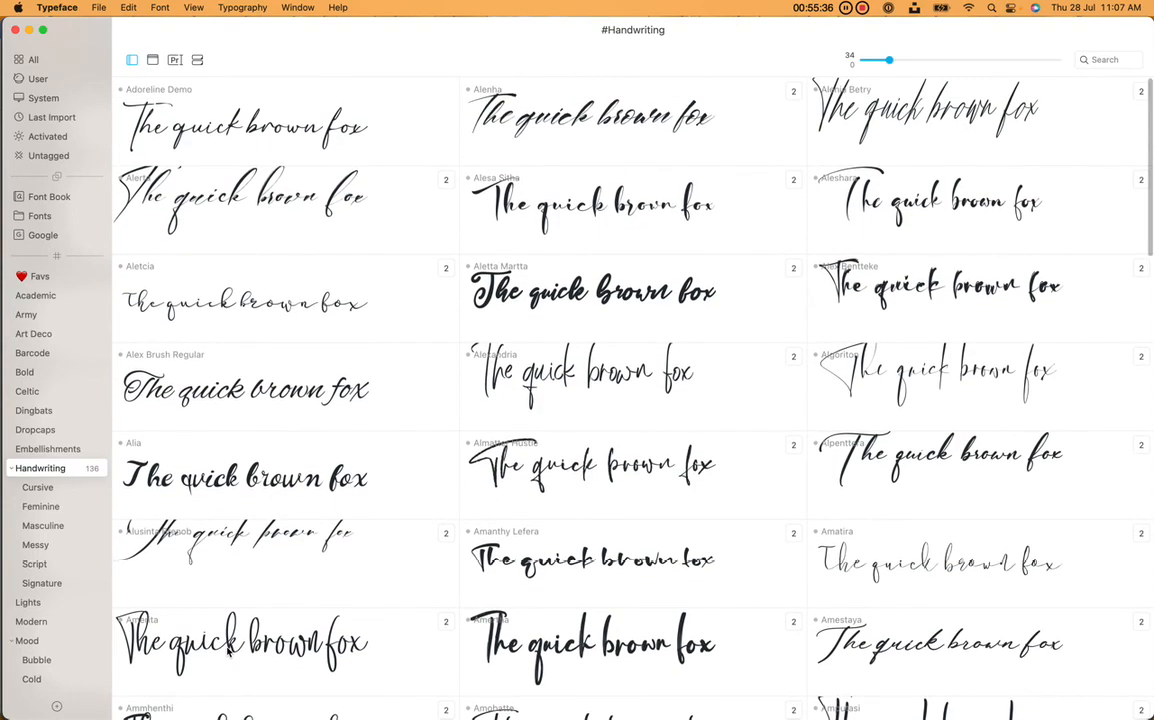
scroll(228, 652, down, 8)
scroll(257, 233, down, 8)
scroll(257, 233, up, 4)
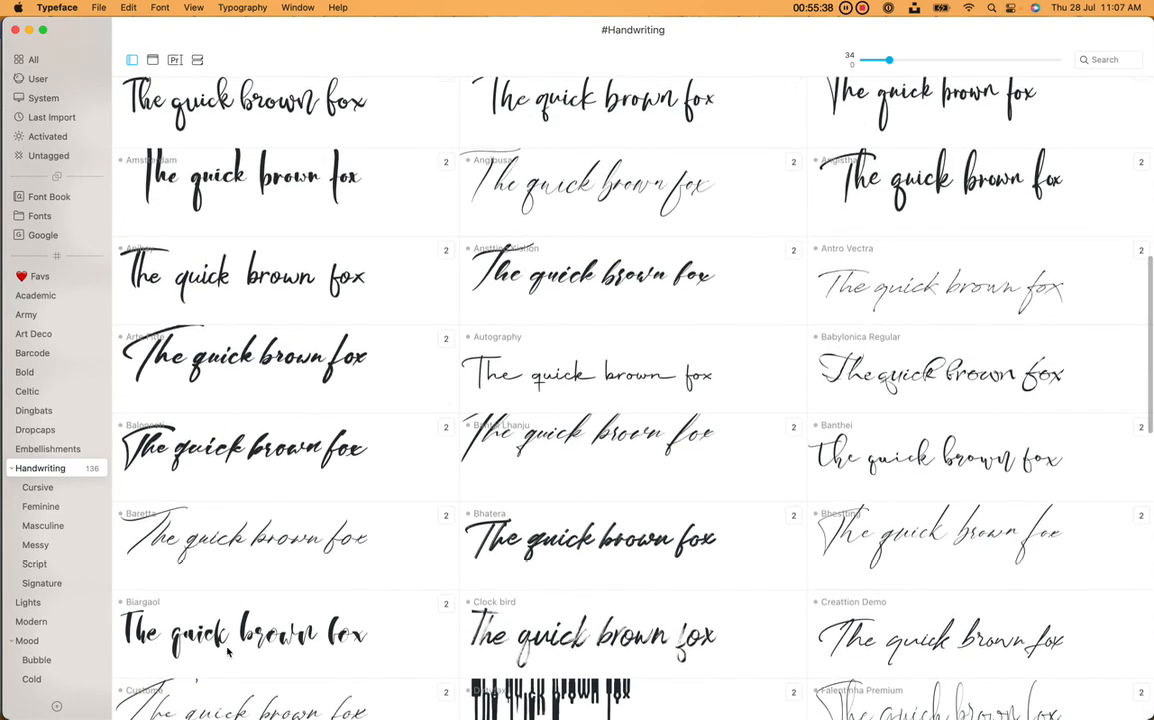
click(218, 266)
right_click(288, 262)
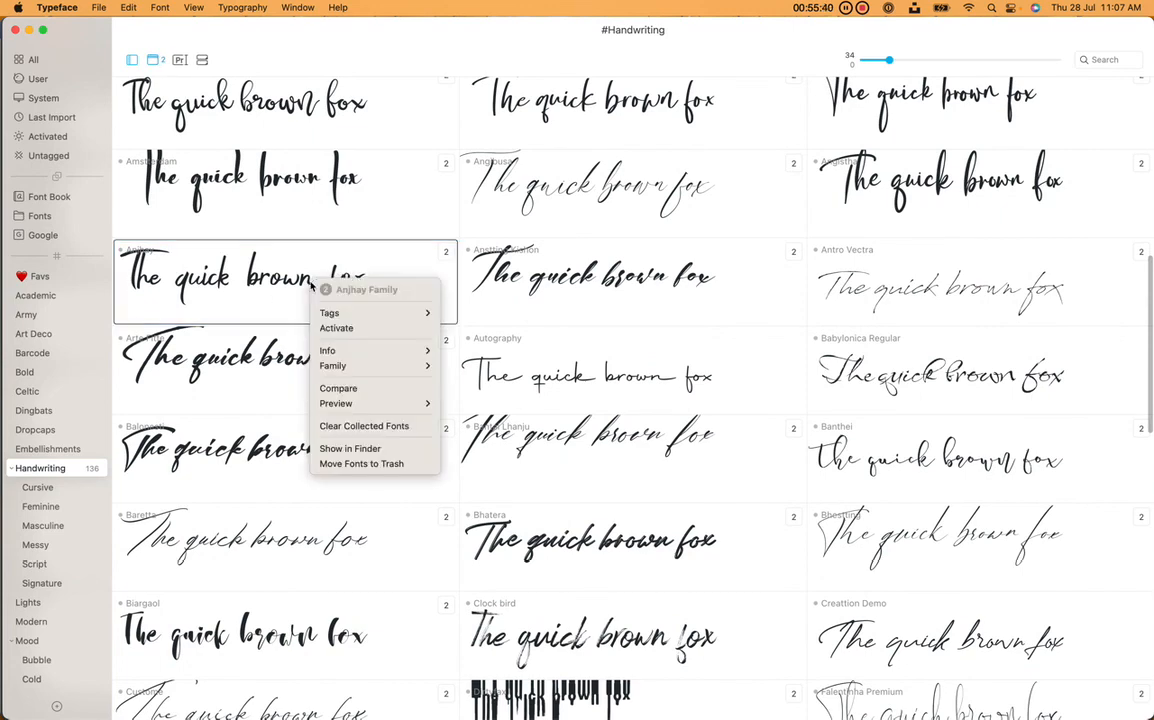
click(332, 328)
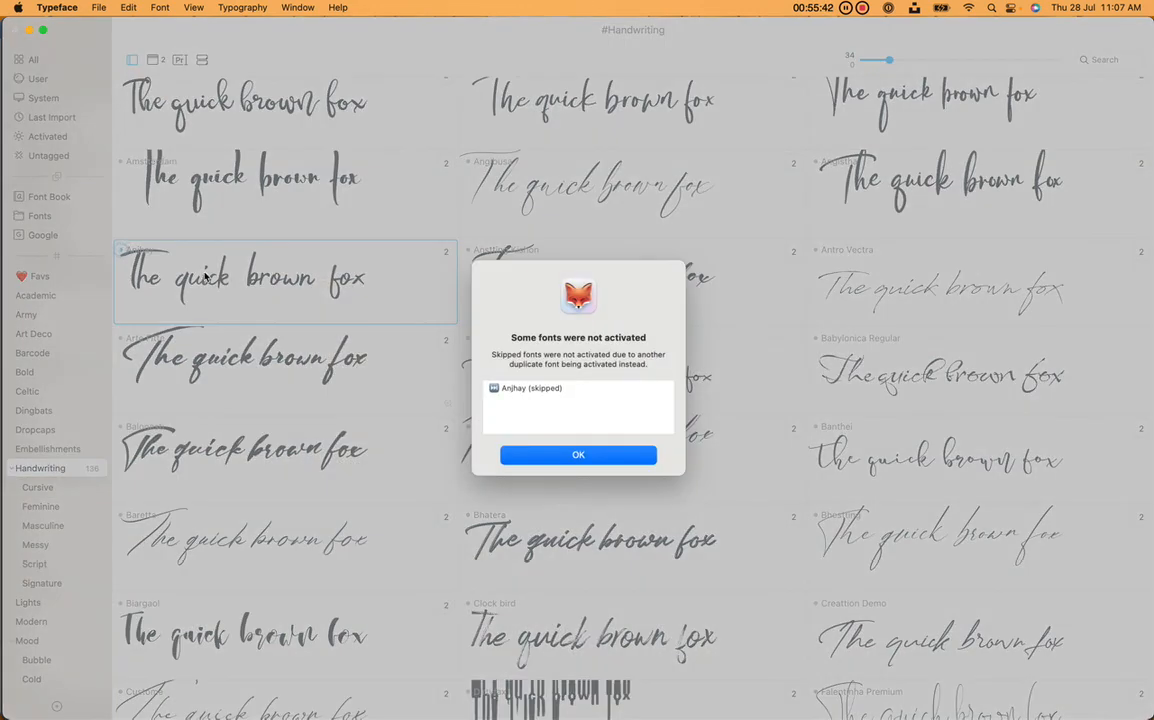
click(549, 457)
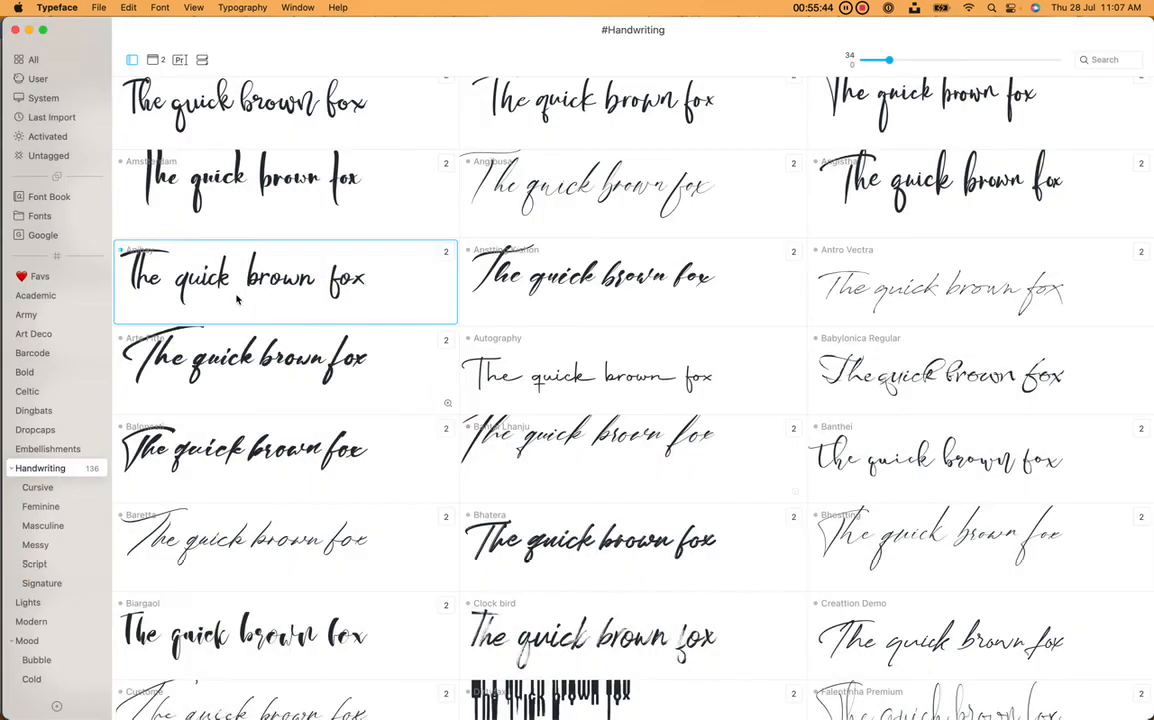
click(30, 30)
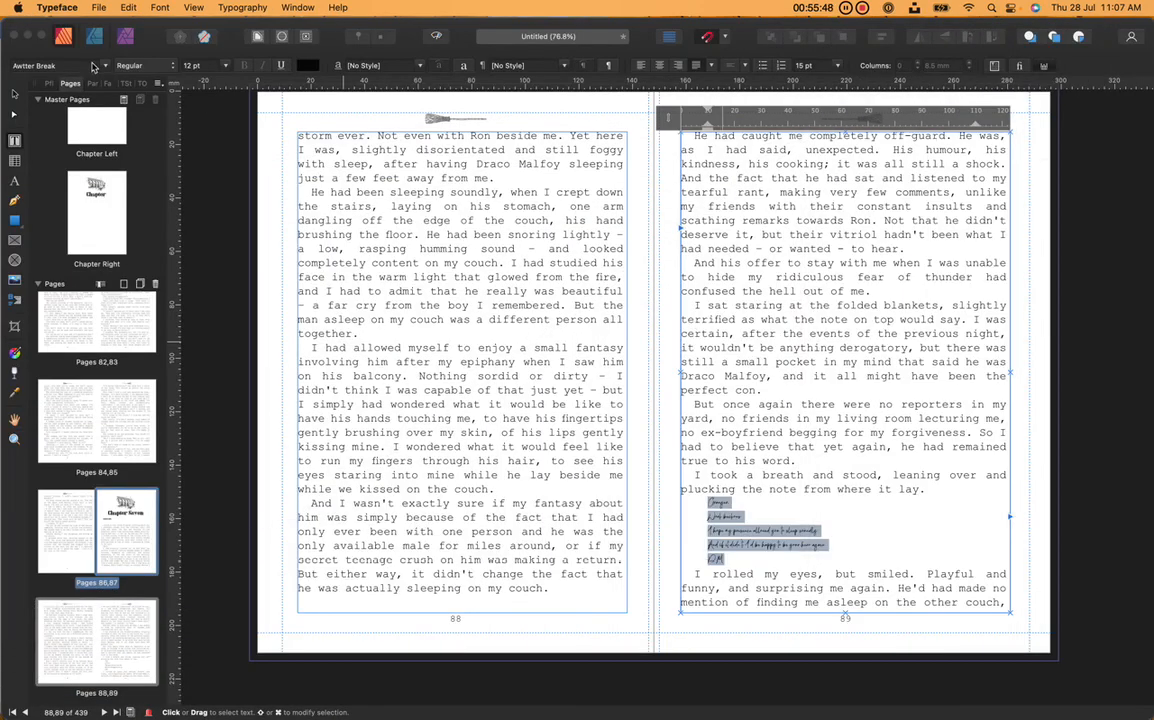
- Set the selected note on page 89 in the Anjhay font at 18 pt
click(101, 69)
click(106, 68)
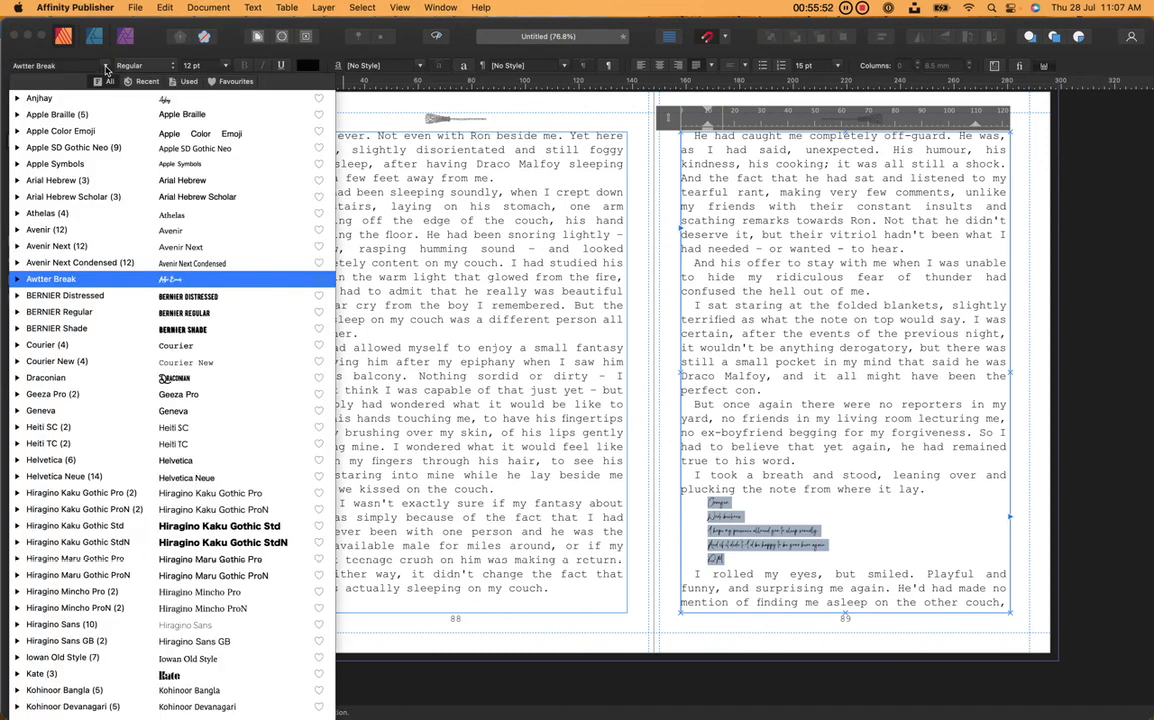
click(181, 99)
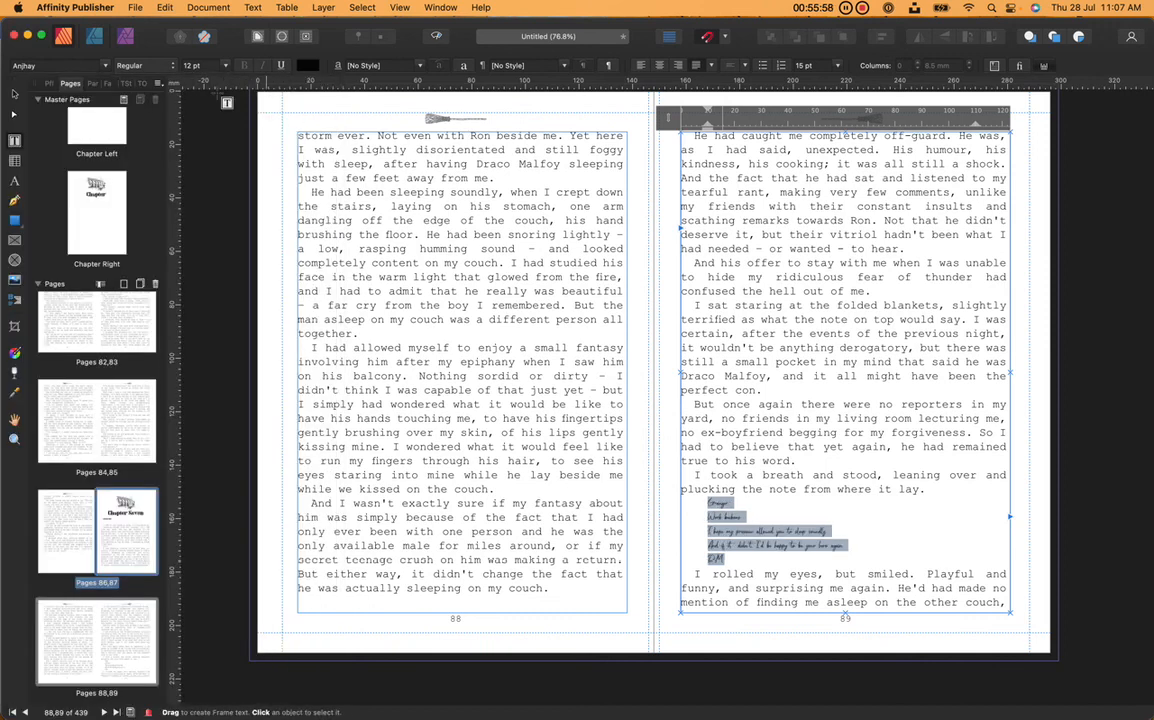
click(226, 68)
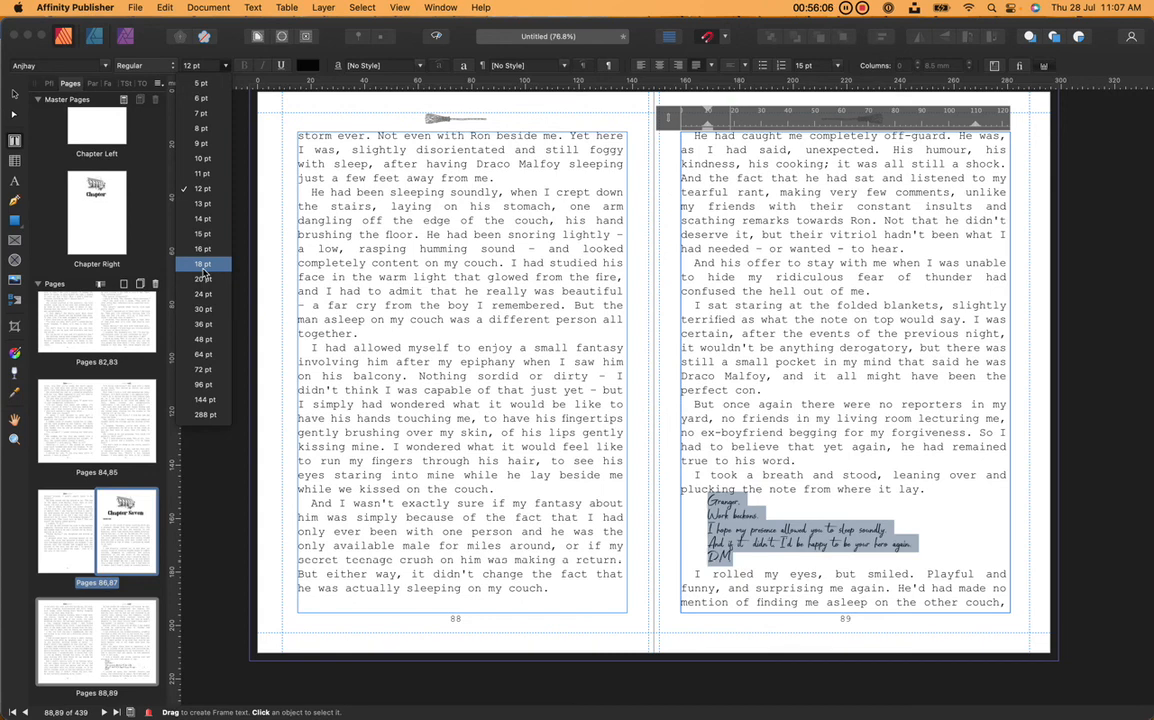
click(203, 265)
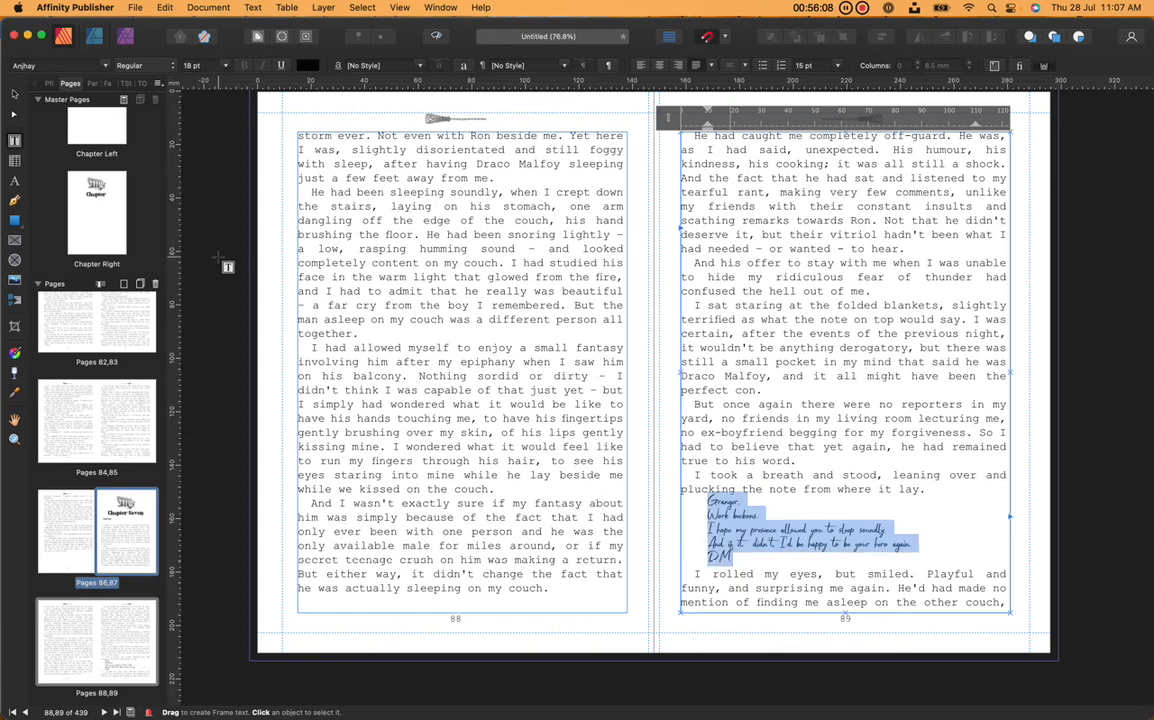
- Set the note's leading to 20 pt and insert a blank line above it
click(838, 66)
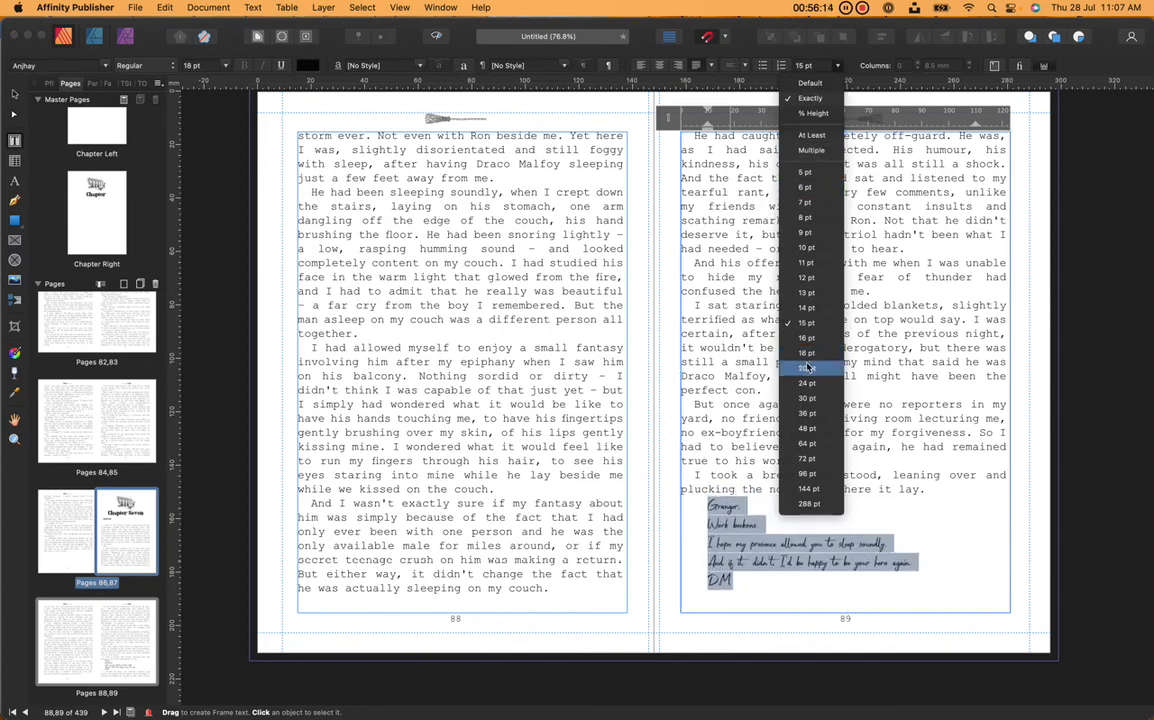
click(808, 369)
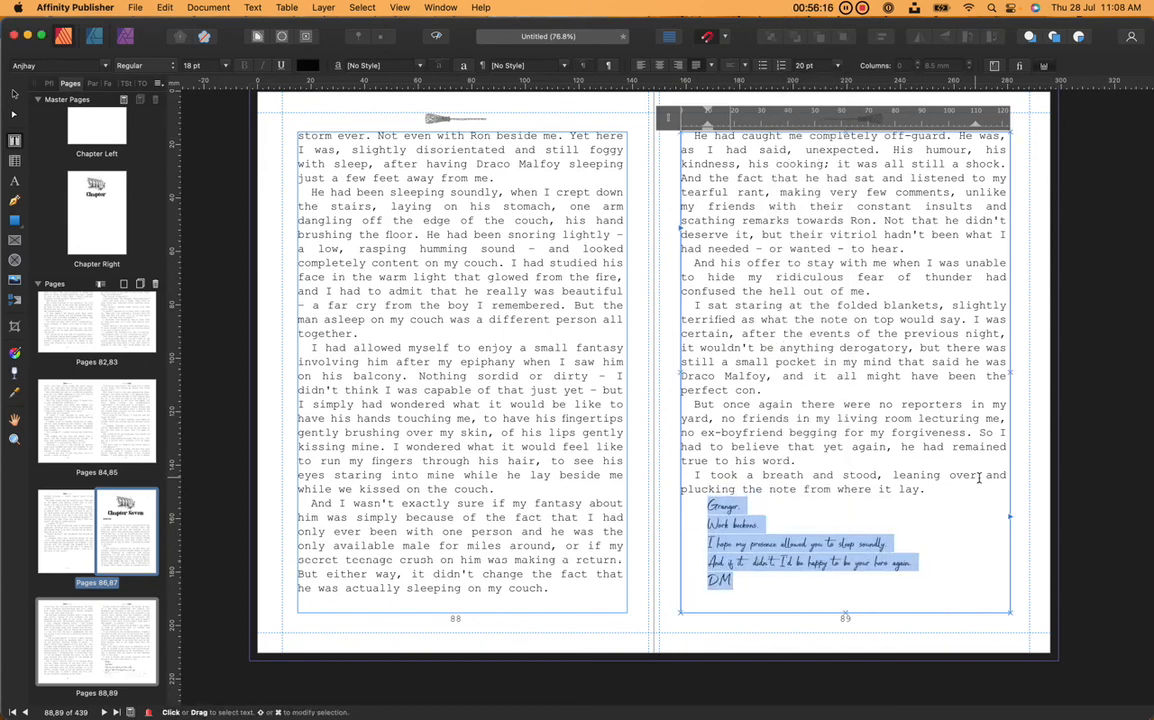
click(943, 493)
key(Return)
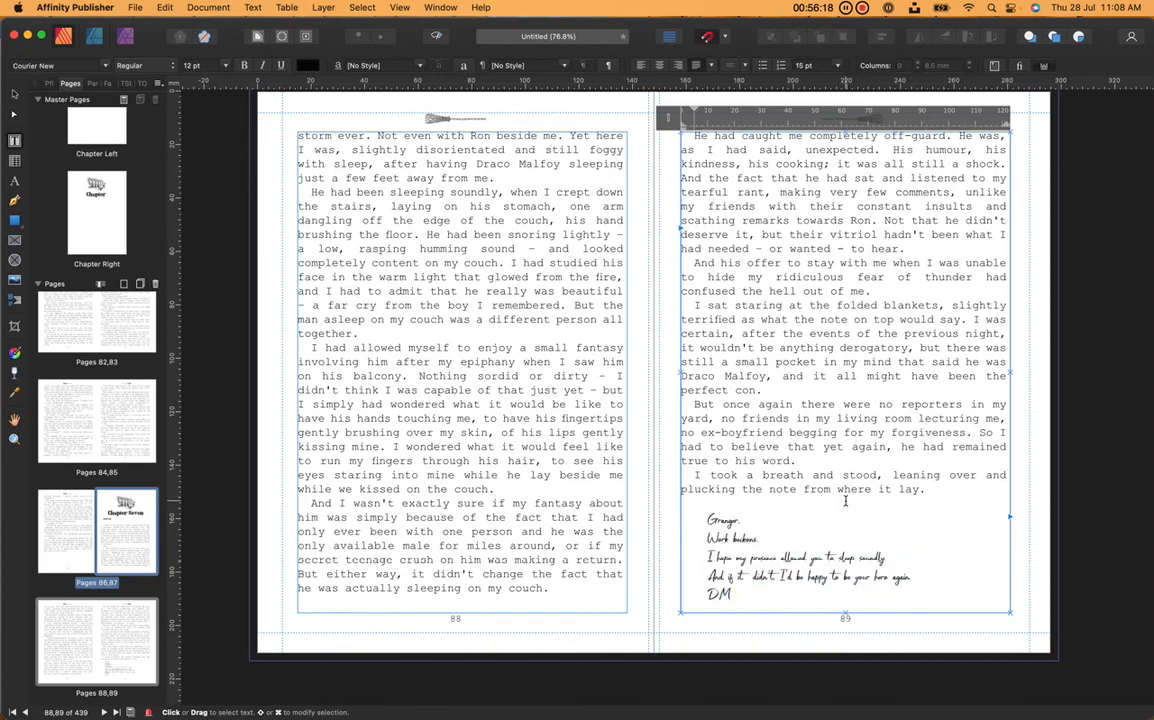
scroll(845, 501, down, 3)
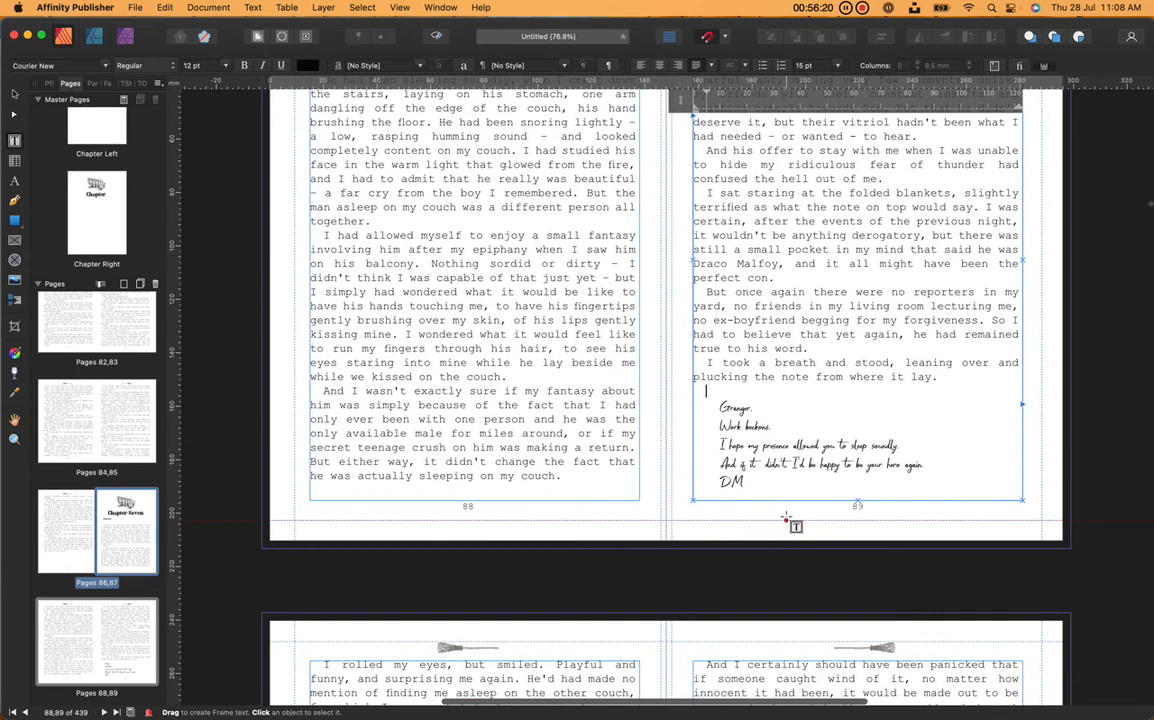